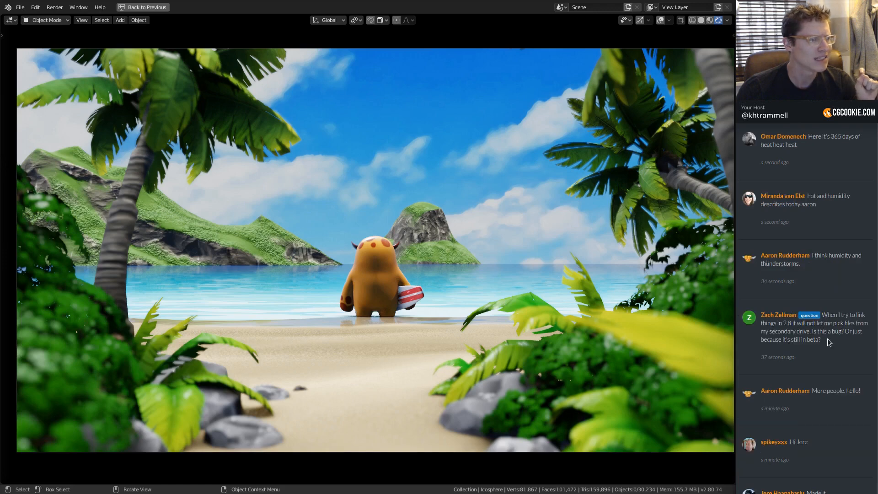
left_click_drag(829, 342, 824, 316)
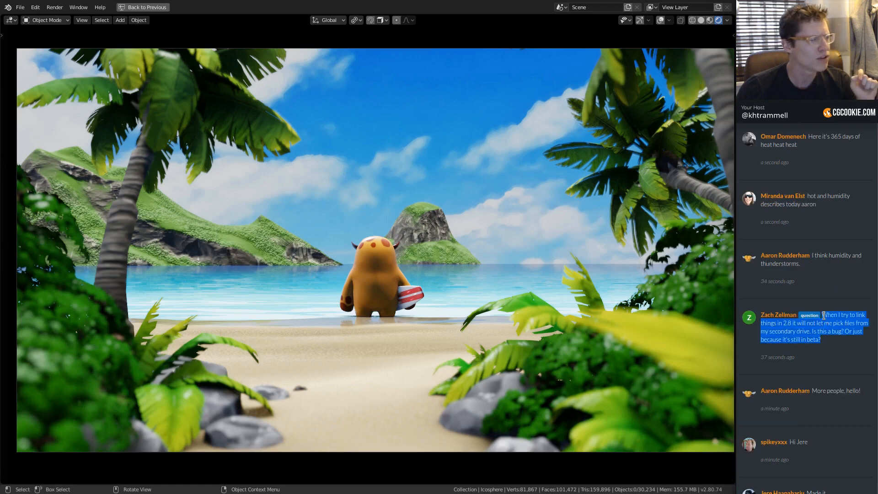
left_click(833, 346)
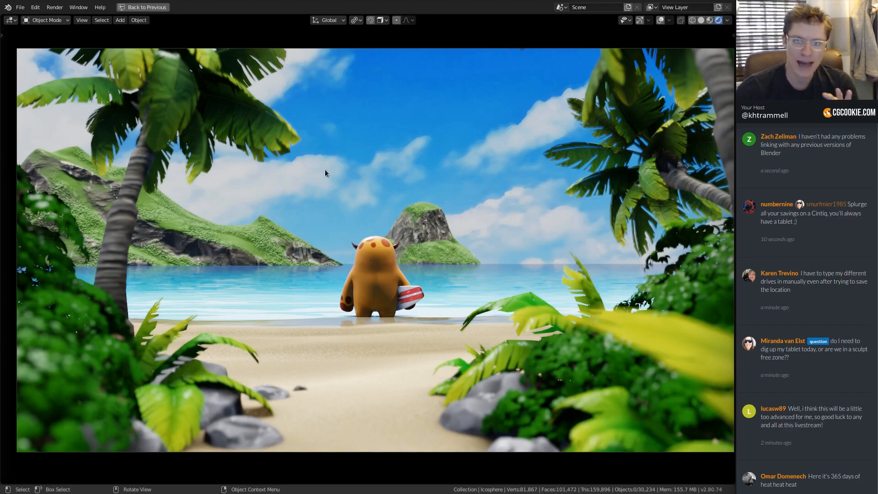
Step: Inspect the beach scene's layout from outside the camera, then return to the camera view
middle_click_drag(454, 237, 401, 225)
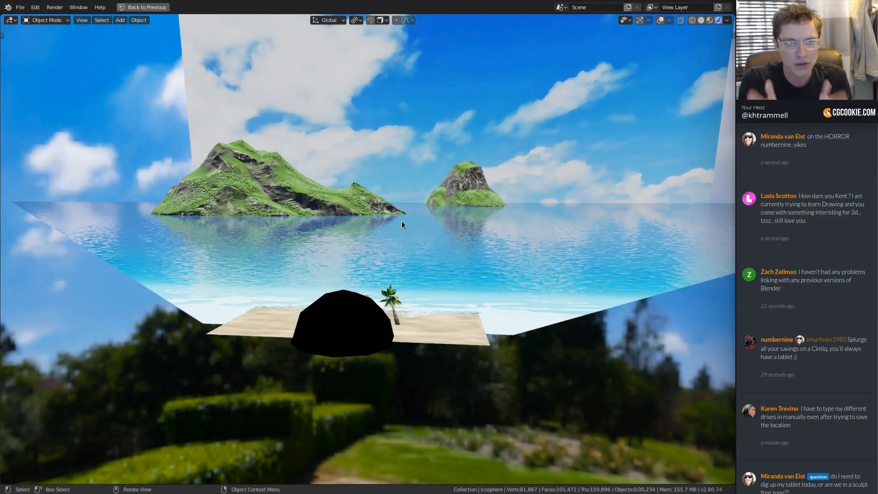
middle_click_drag(450, 230, 438, 256)
key("KP_0")
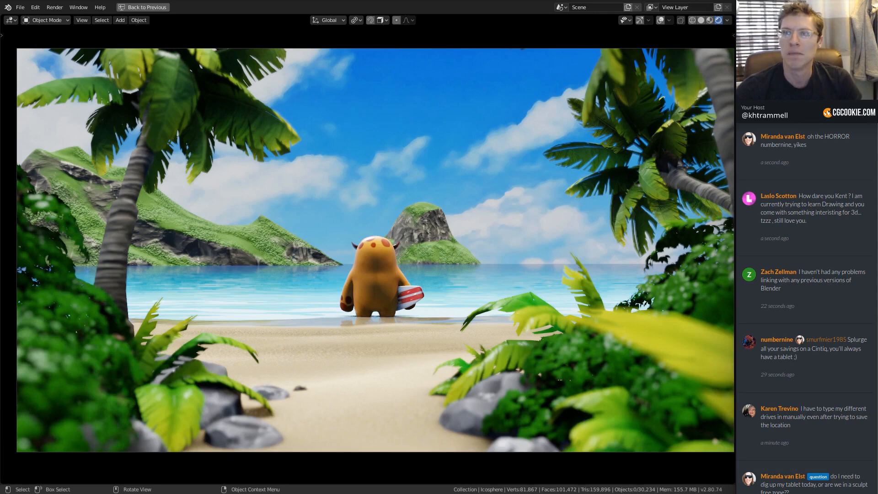
Step: Switch to the Chrome browser, search Google for "unsplash" and open the Unsplash website
key("alt+Tab")
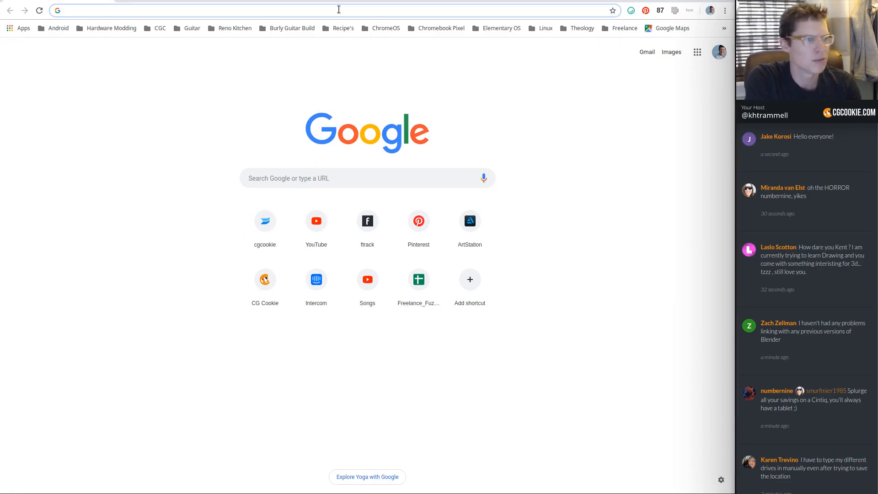
type("unsl")
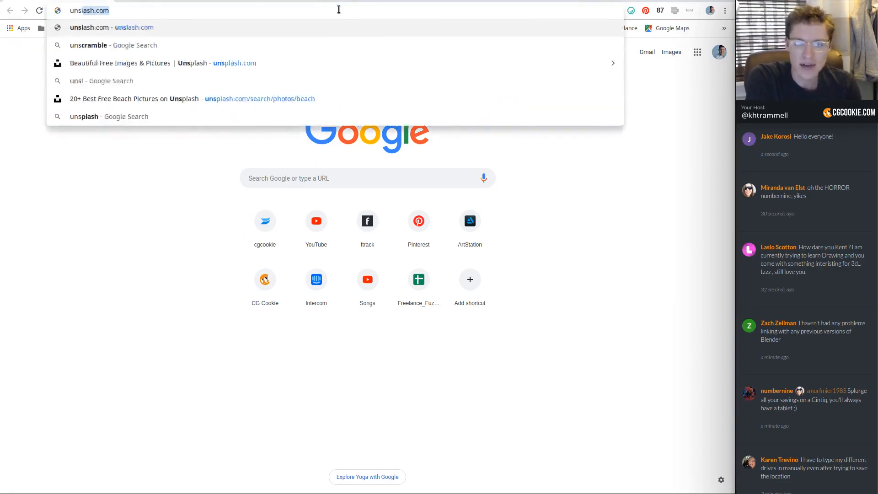
key("BackSpace")
type("plash")
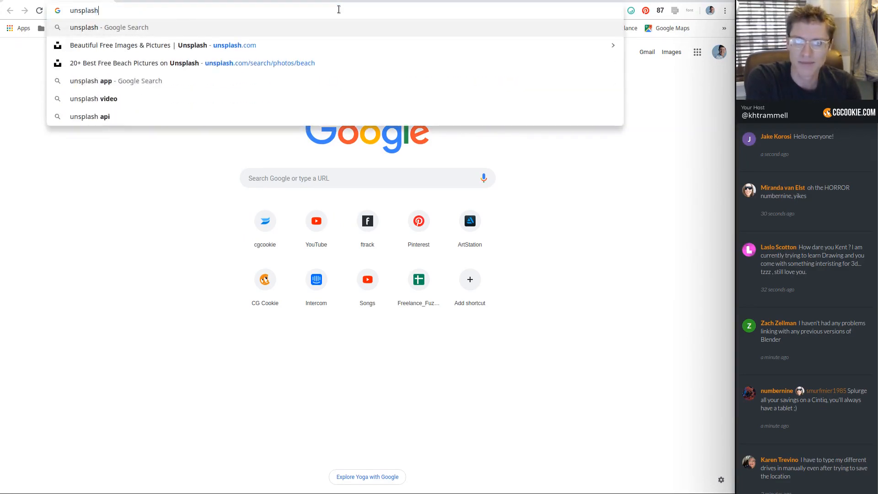
key("Return")
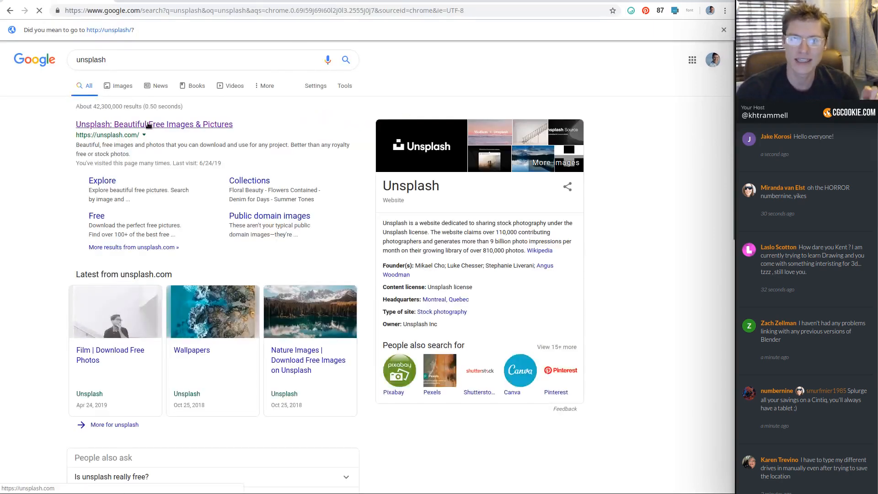
left_click(146, 124)
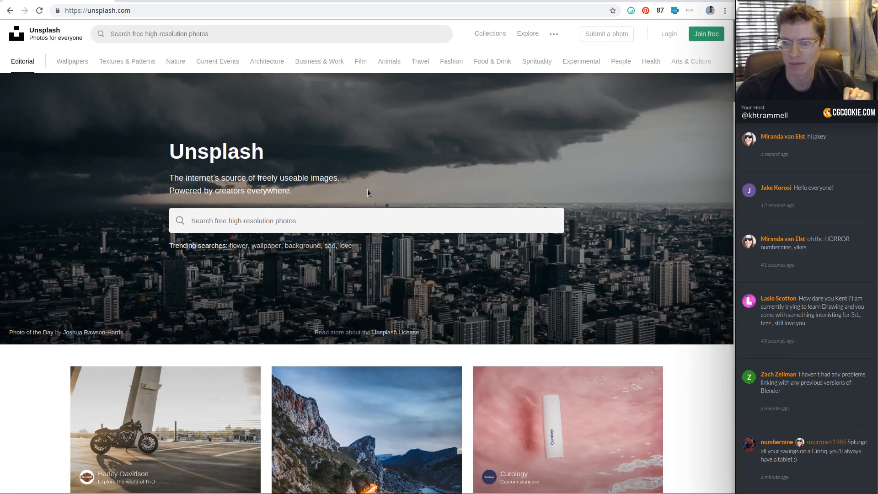
Step: Search Unsplash for "beach" photos
scroll(367, 188, "down", 2)
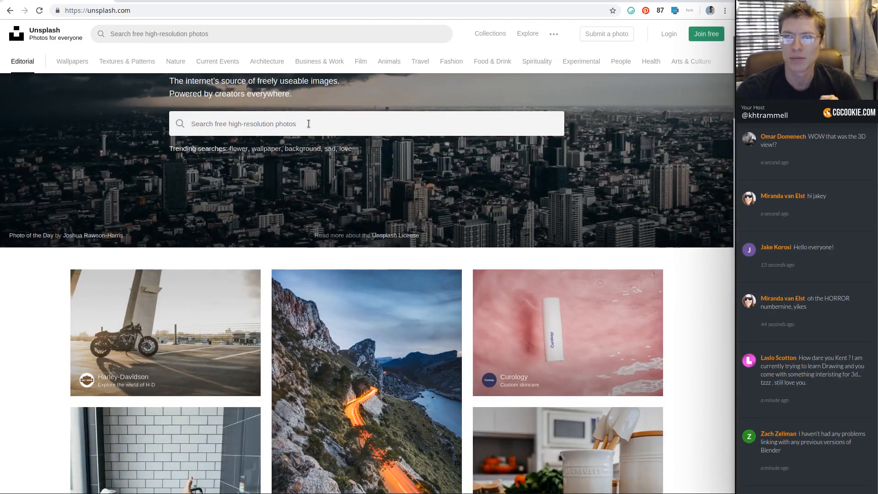
left_click(257, 36)
type("beach")
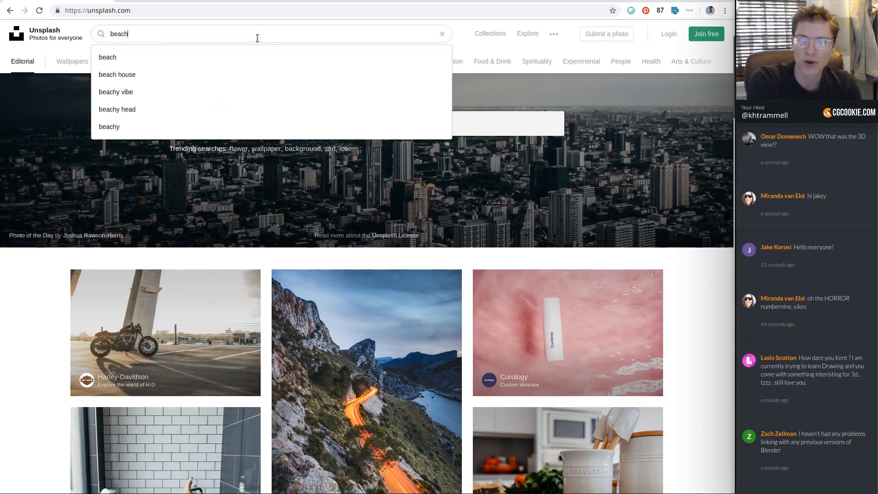
key("Return")
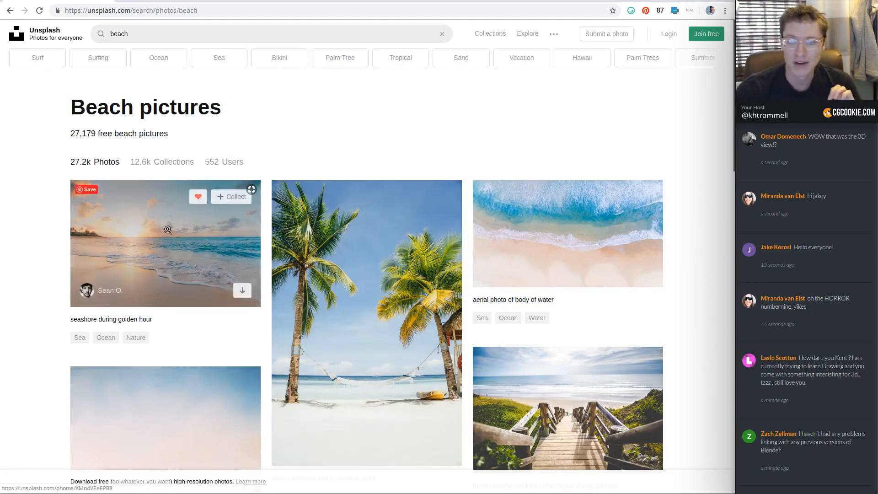
Step: View the aerial shoreline photo and the photo of a white hammock tied to coconut trees, closing each one
left_click(568, 227)
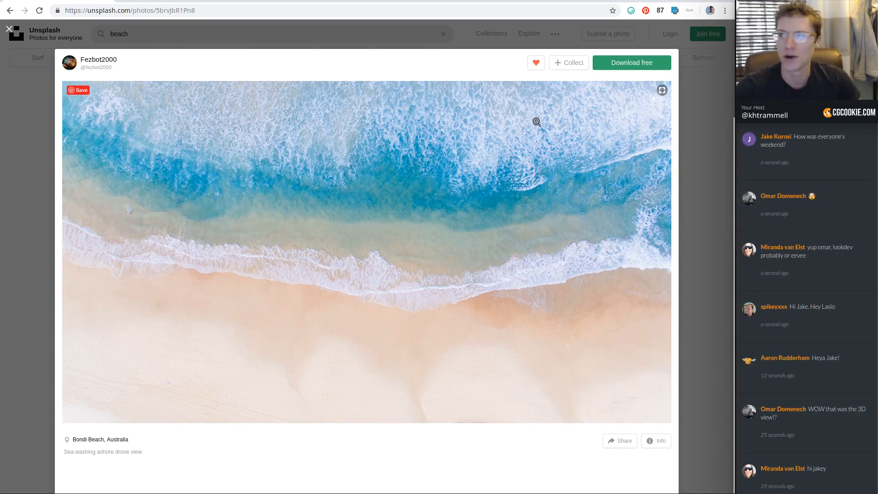
left_click(694, 92)
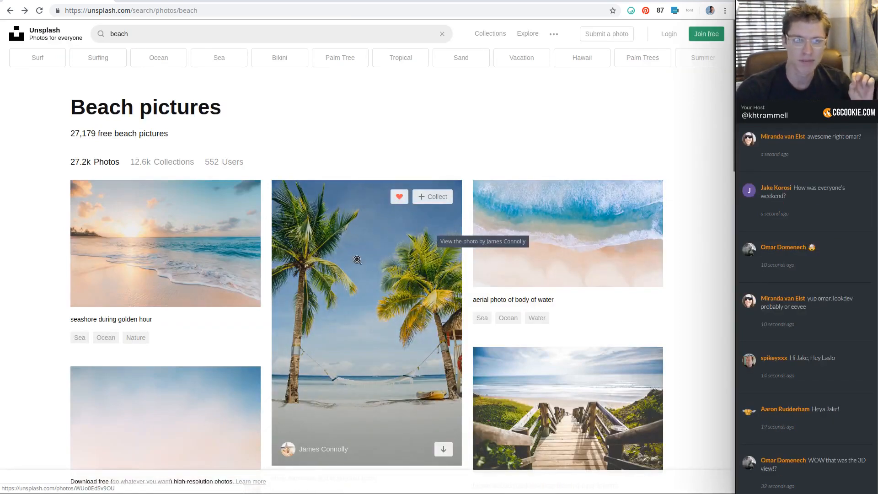
left_click(364, 274)
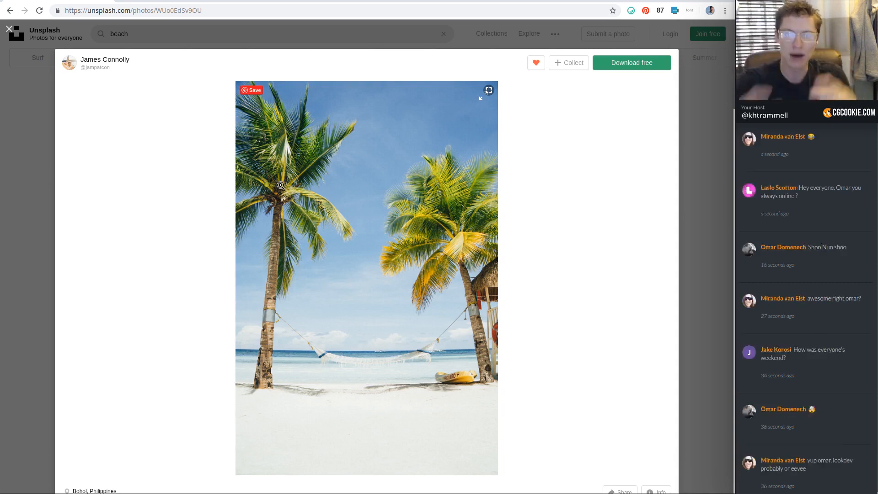
left_click(688, 81)
Step: Browse further beach pictures, examine the palm-lined seashore photo under cumulus clouds, and return to the search results
scroll(572, 175, "down", 2)
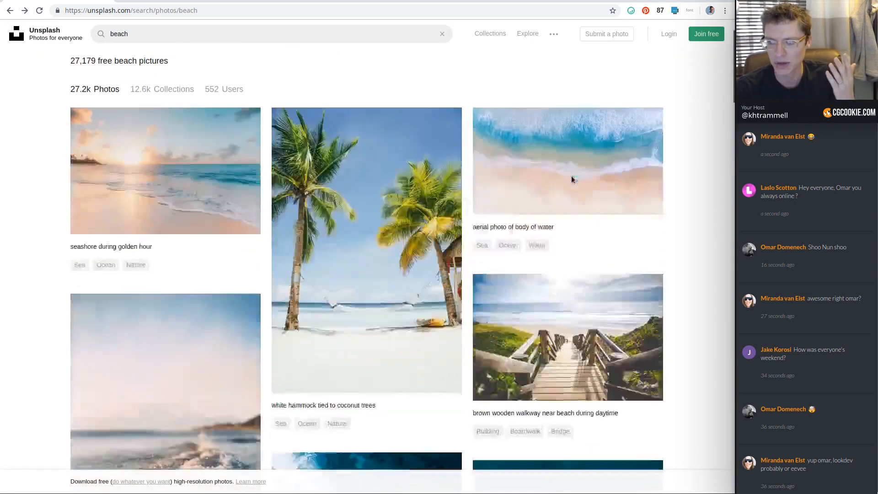
scroll(572, 177, "down", 15)
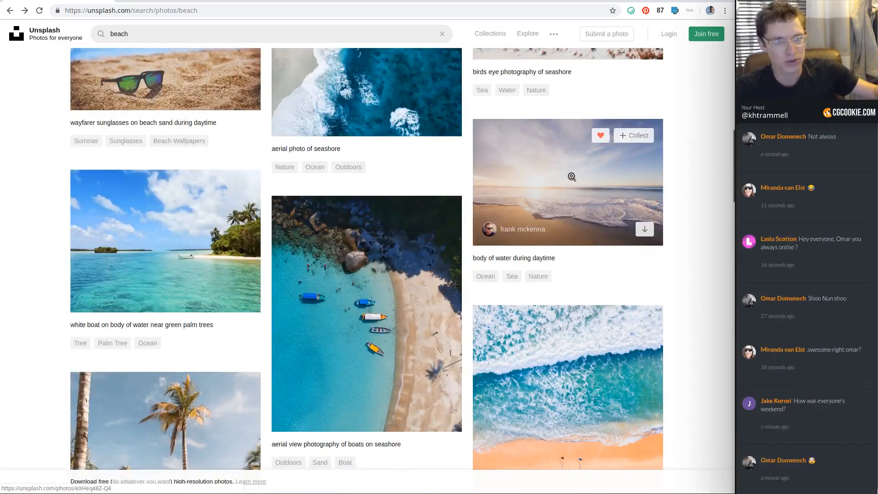
scroll(572, 176, "down", 14)
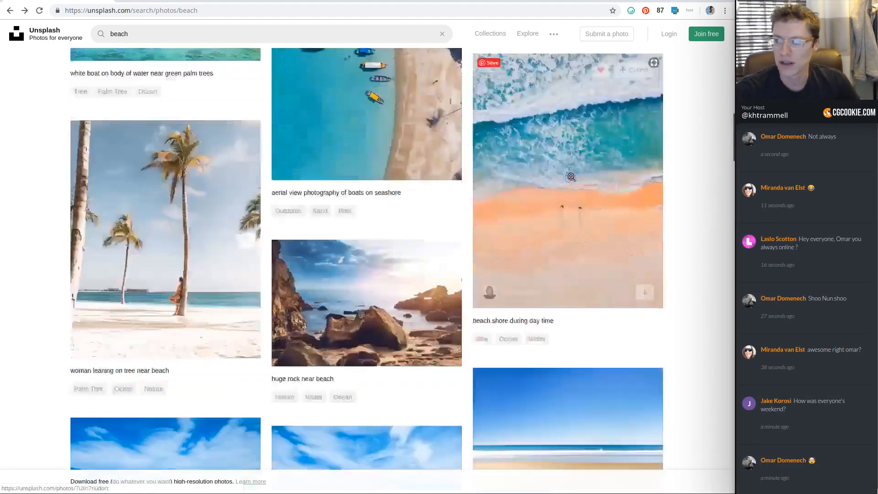
scroll(571, 177, "down", 2)
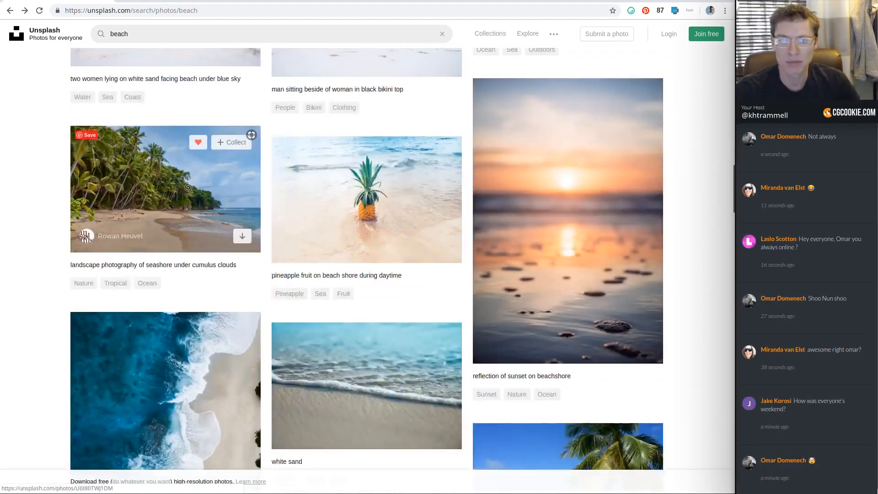
left_click(188, 189)
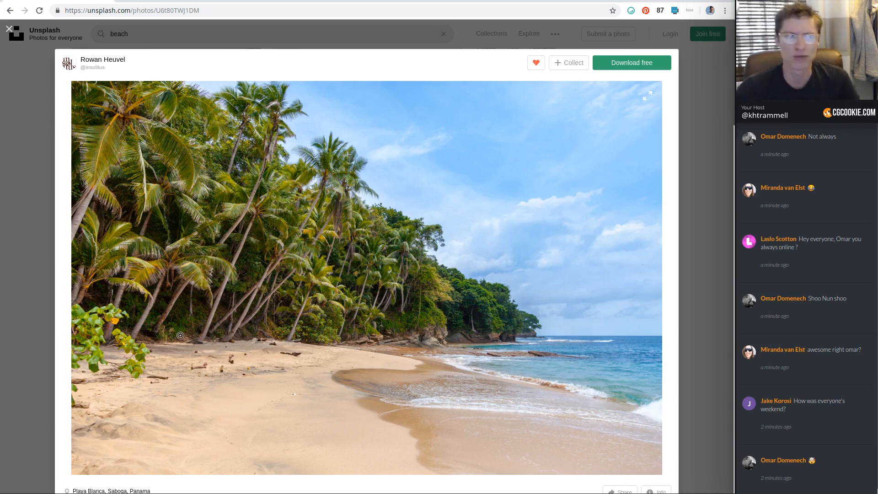
scroll(862, 231, "down", 5)
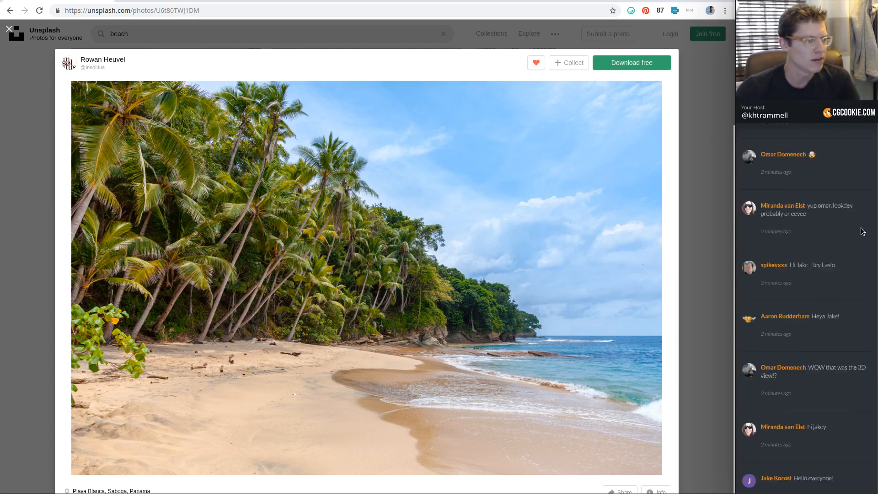
scroll(861, 231, "up", 3)
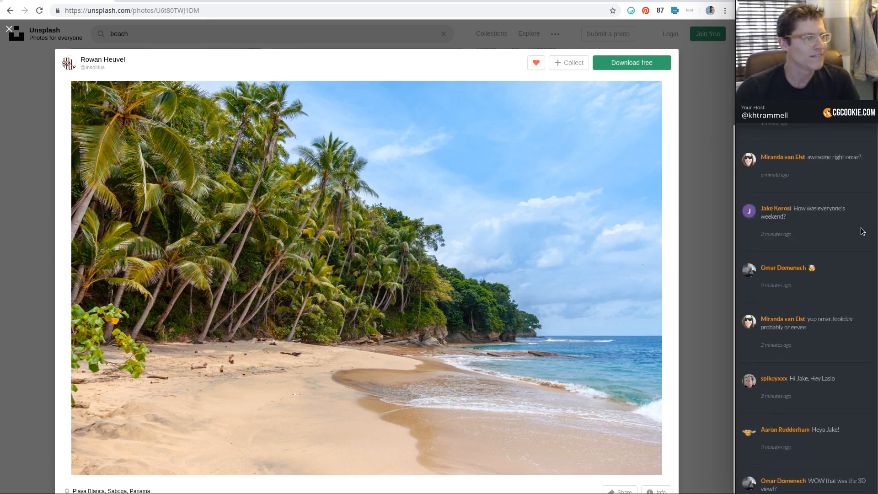
scroll(861, 231, "up", 5)
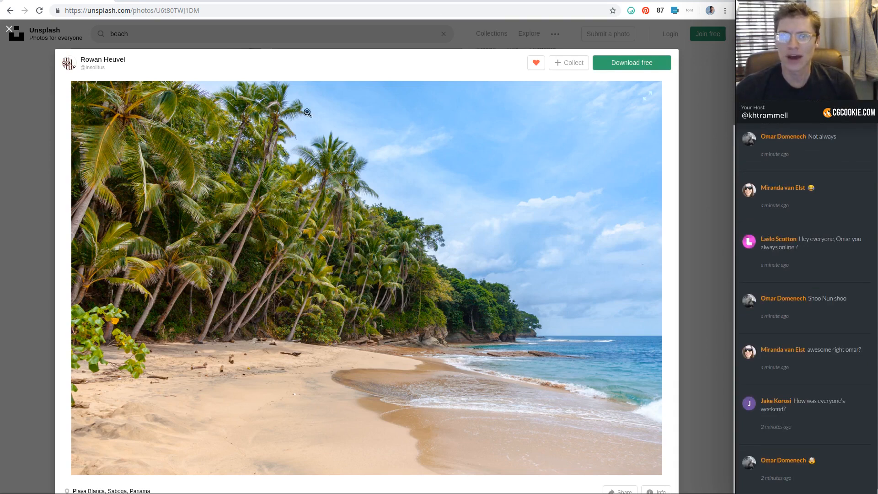
left_click(21, 94)
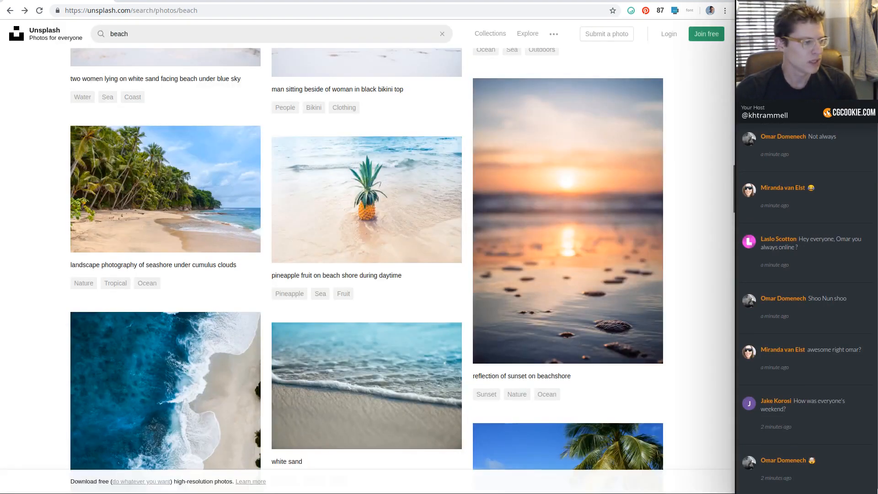
Step: Switch back to Blender and create a new file with the default cube scene
key("alt+Tab")
left_click(20, 7)
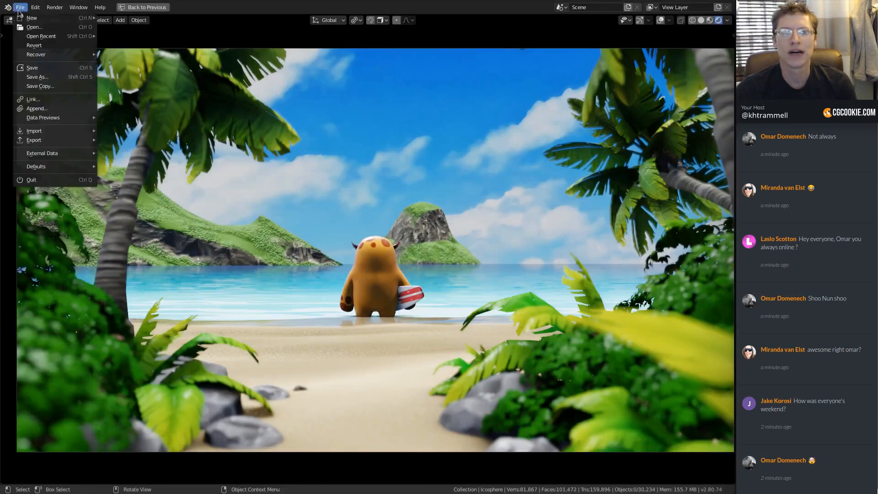
mouse_move(29, 18)
left_click(120, 18)
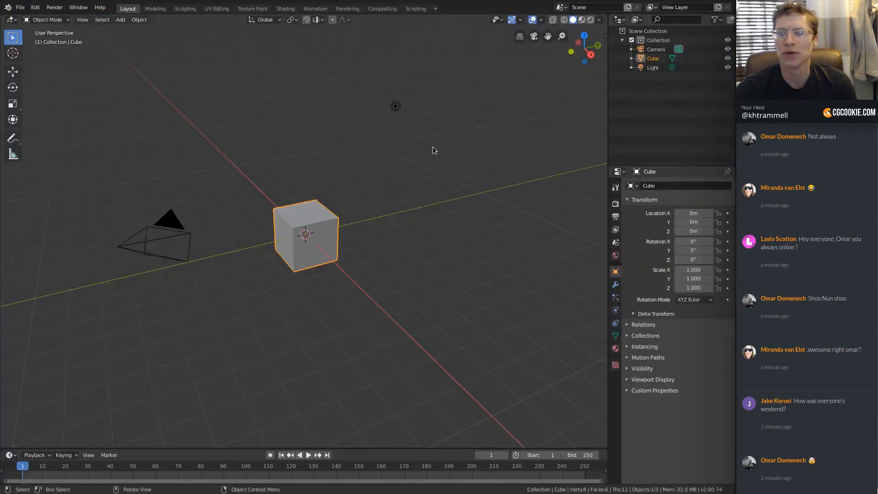
scroll(439, 157, "up", 2)
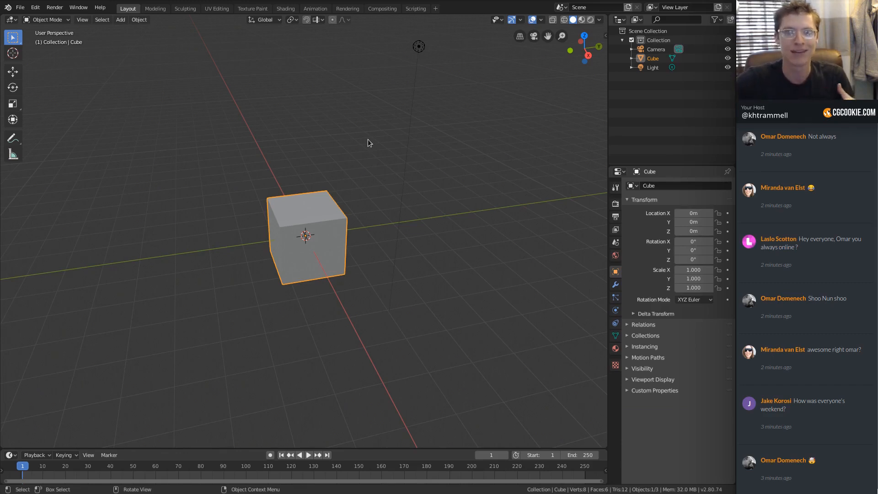
left_click(21, 9)
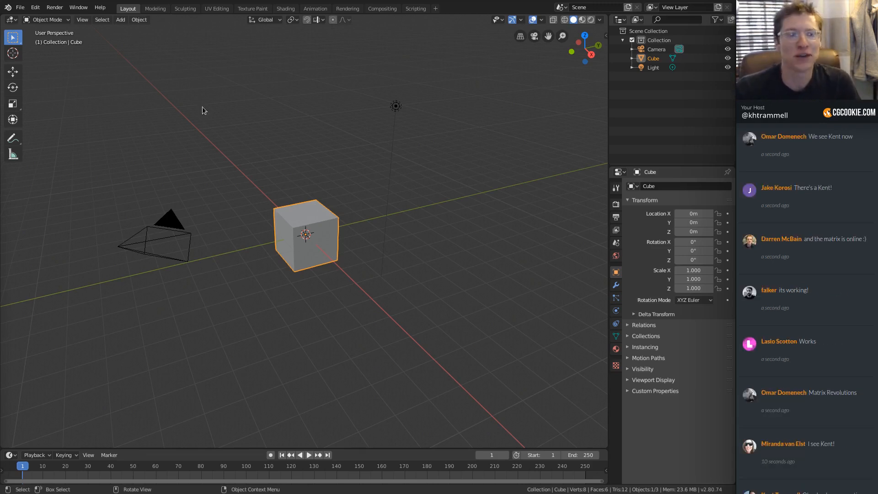
left_click(20, 8)
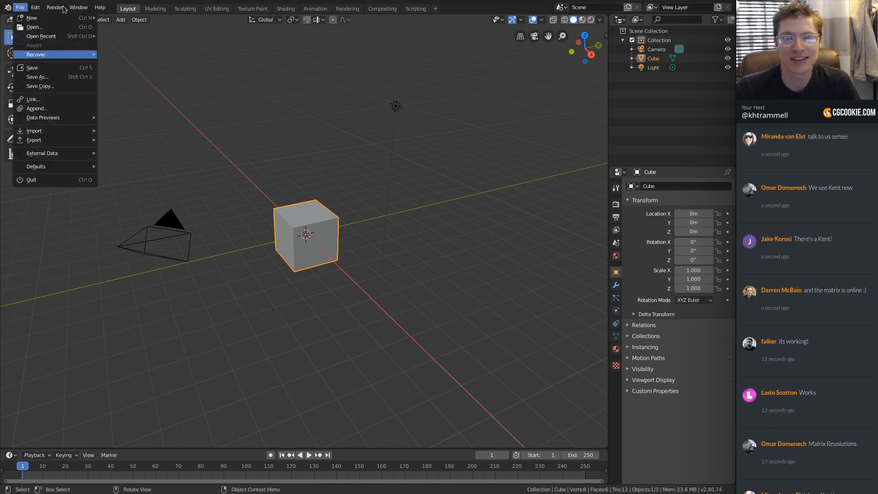
left_click(280, 67)
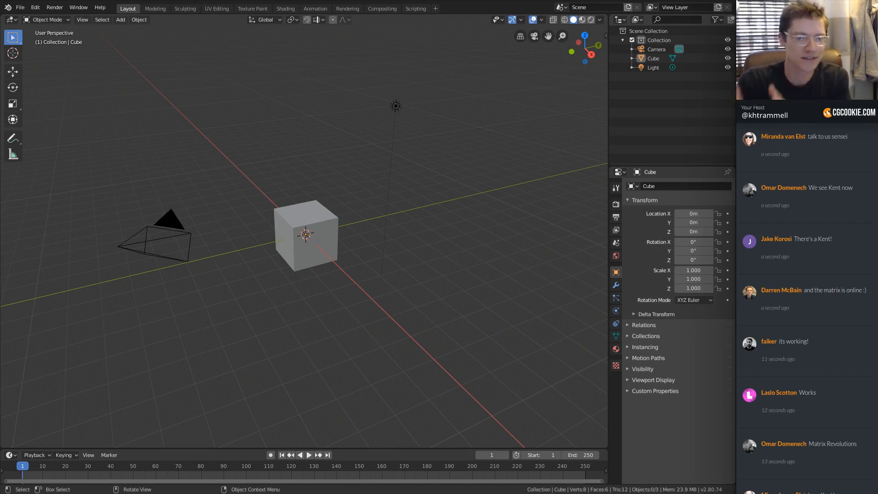
Step: Begin saving the scene as a new file and browse to the project's source/scn/REC folder
left_click(21, 7)
left_click(33, 78)
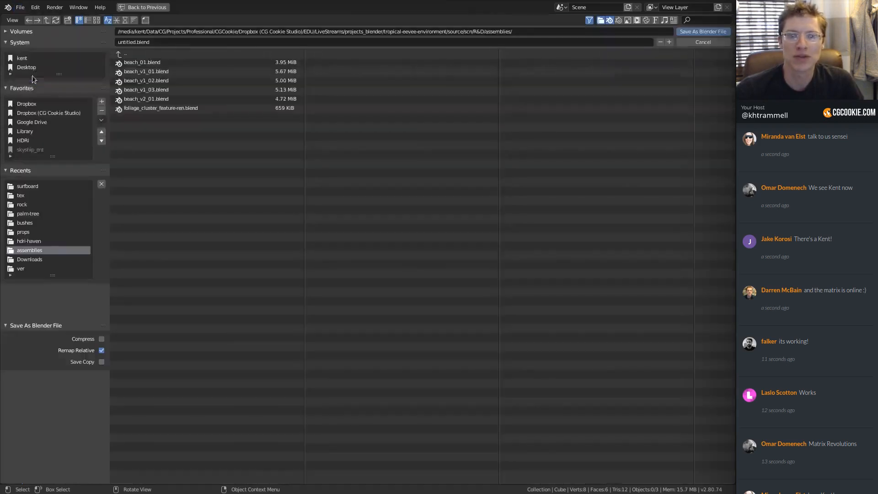
left_click(125, 55)
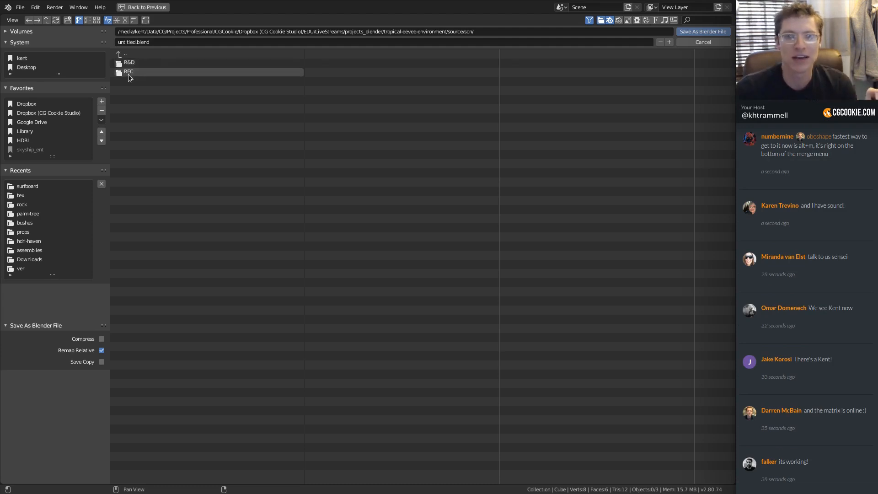
left_click(129, 62)
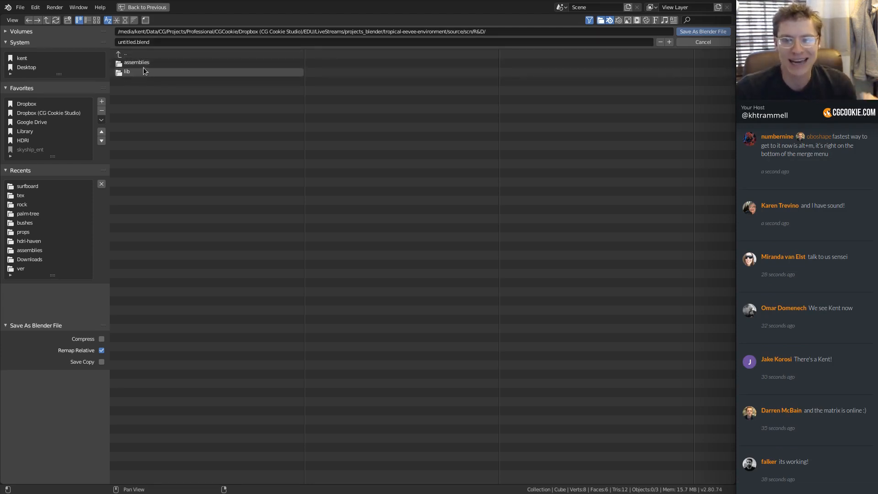
left_click(122, 57)
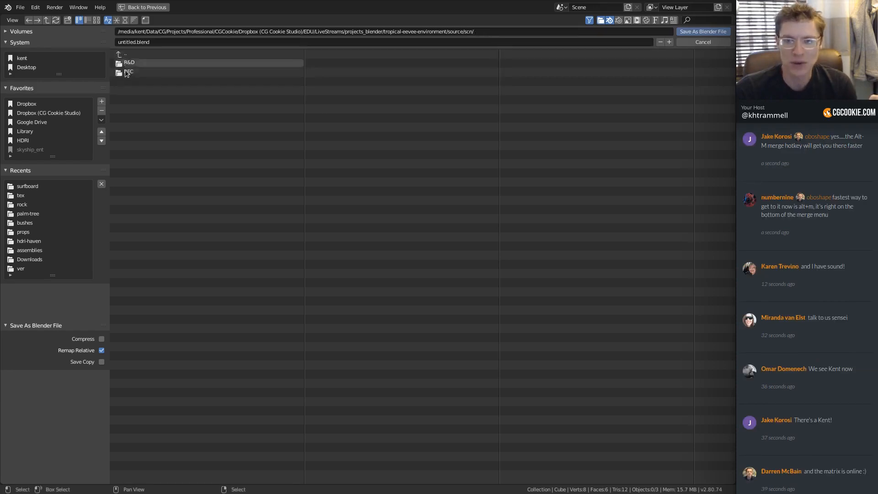
left_click(125, 73)
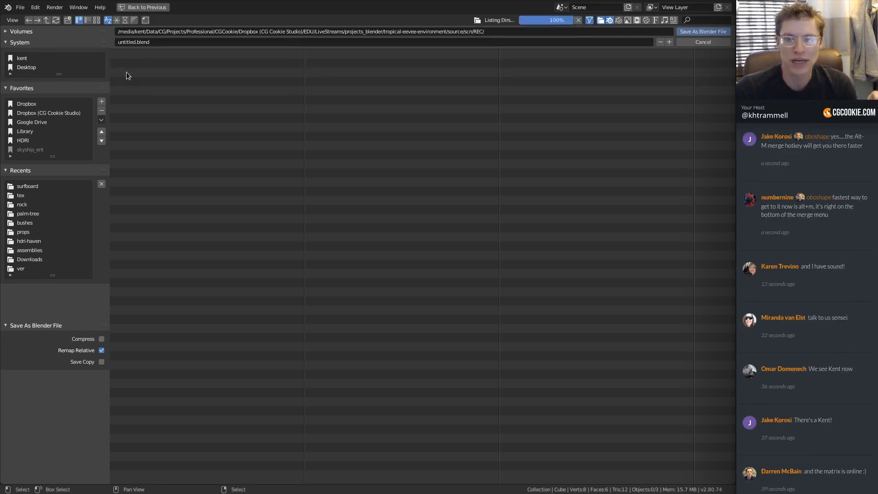
Step: Create two folders named assemblies and lib inside the REC folder
left_click(68, 21)
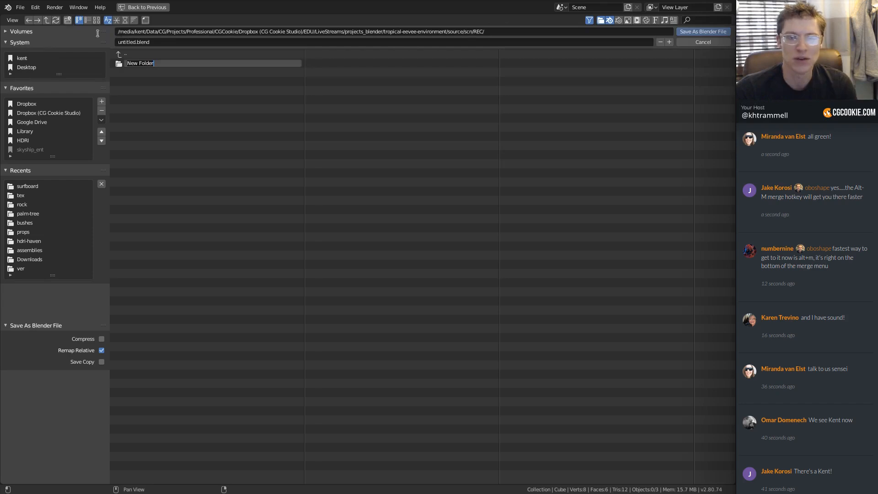
type("assemb")
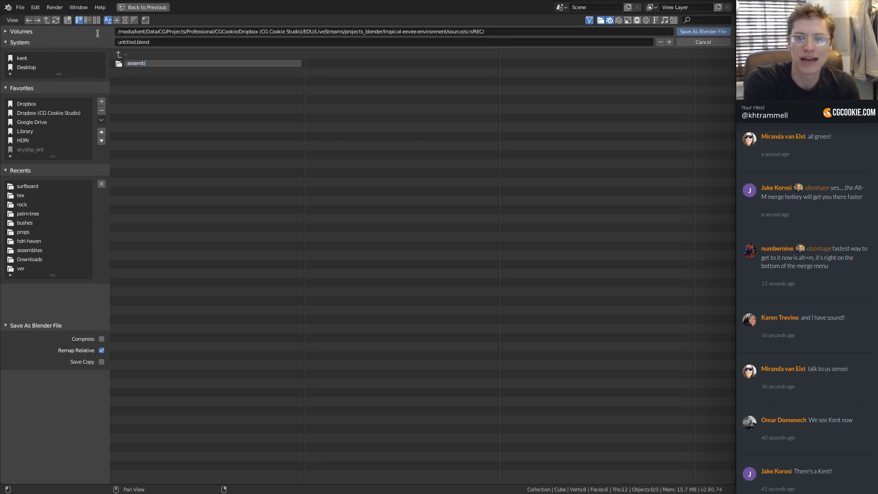
type("lies")
key("Return")
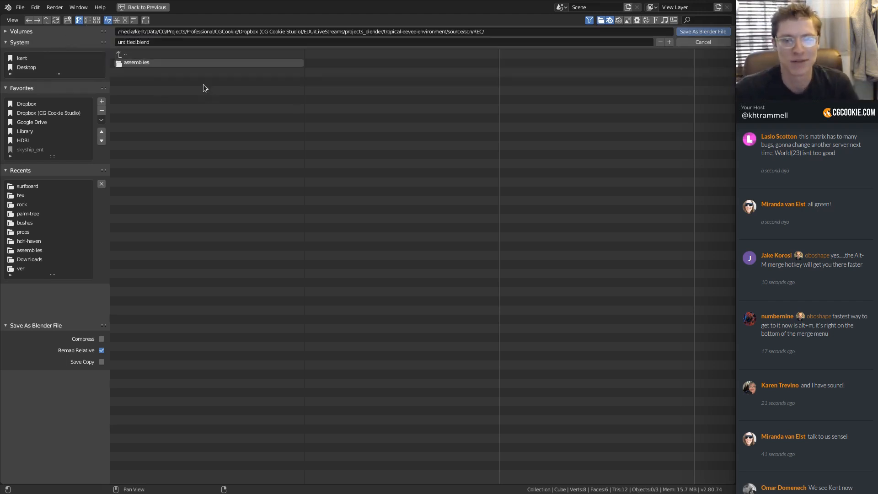
left_click(68, 20)
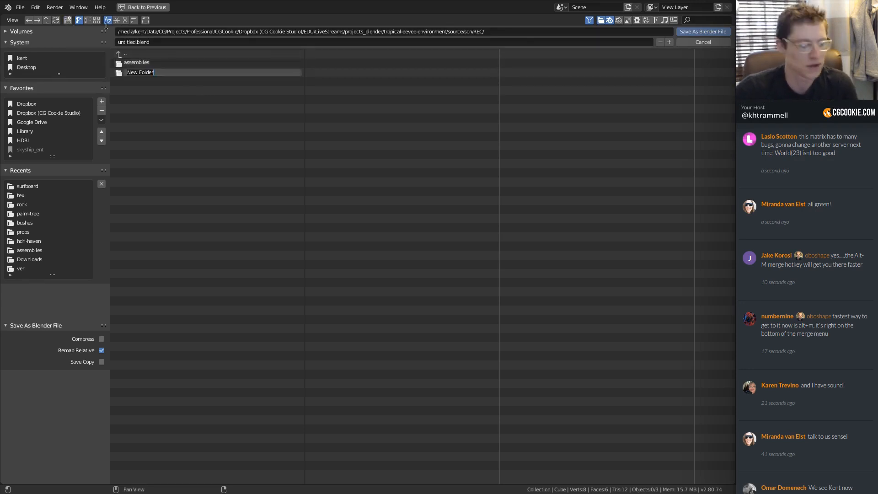
type("lib")
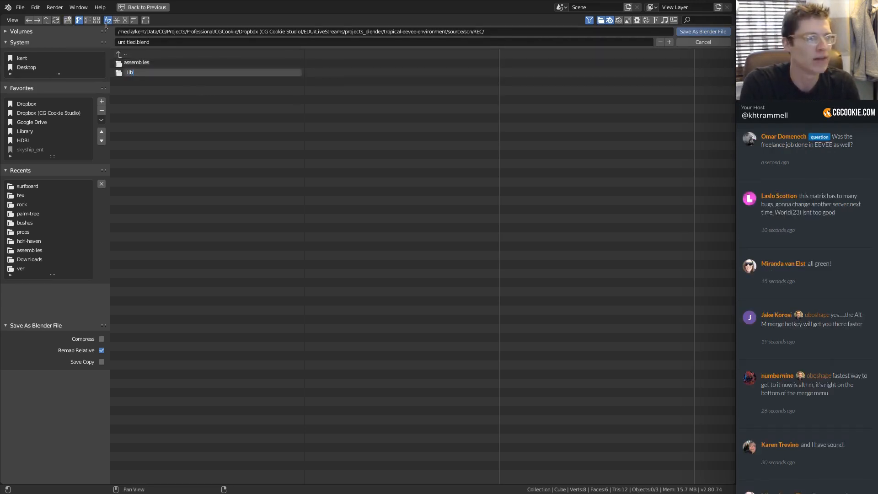
key("Return")
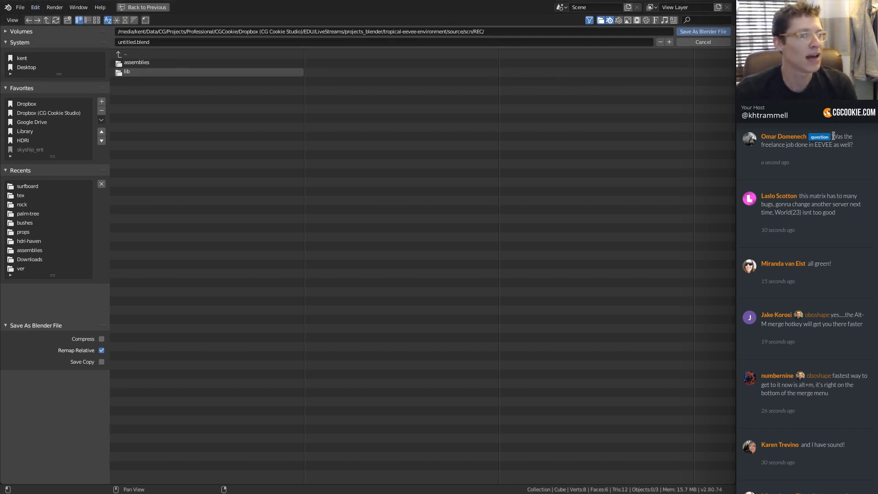
left_click_drag(833, 137, 857, 146)
left_click(858, 147)
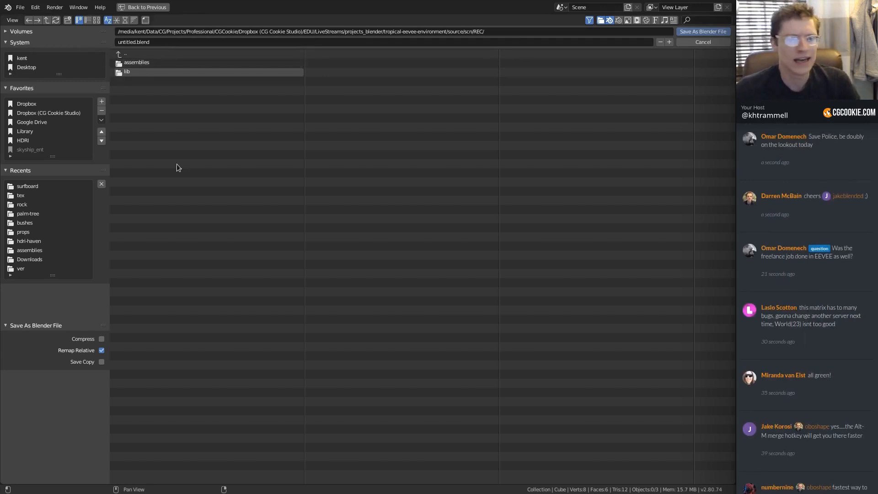
Step: Create three folders named char, props and tex inside the lib folder
double_click(134, 63)
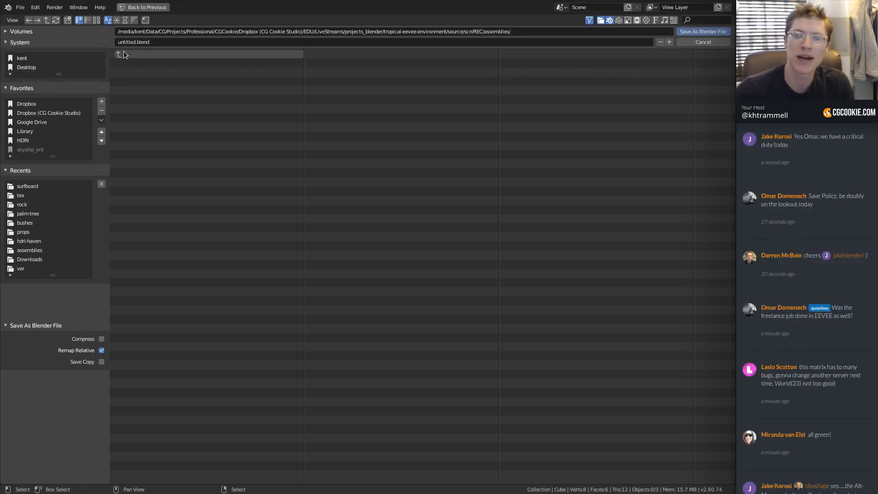
double_click(123, 54)
double_click(128, 73)
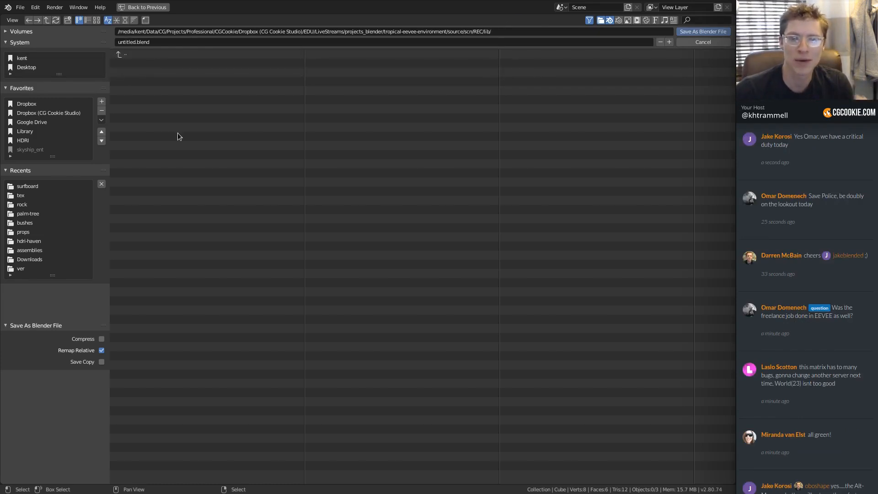
left_click(67, 20)
type("char")
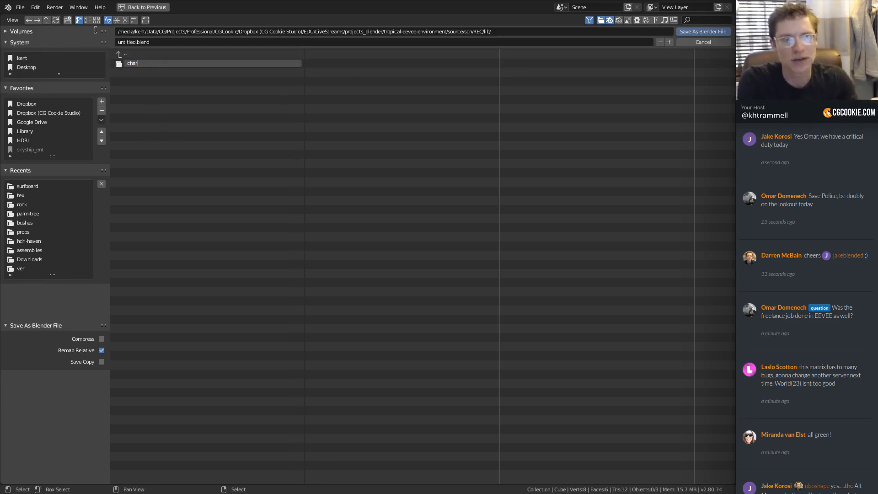
key("Return")
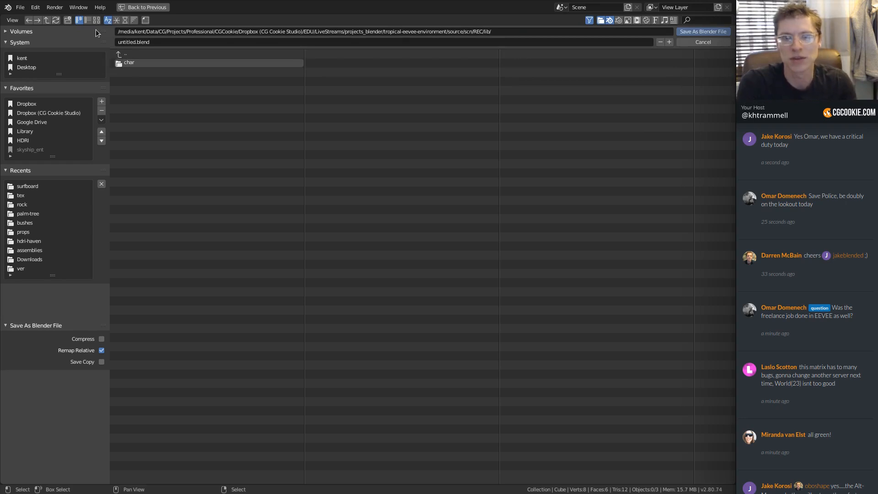
left_click(68, 21)
type("props")
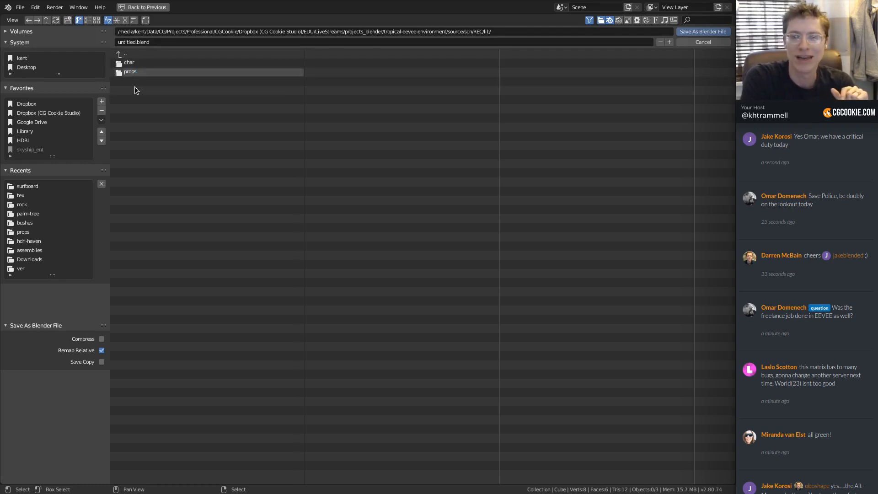
left_click(69, 21)
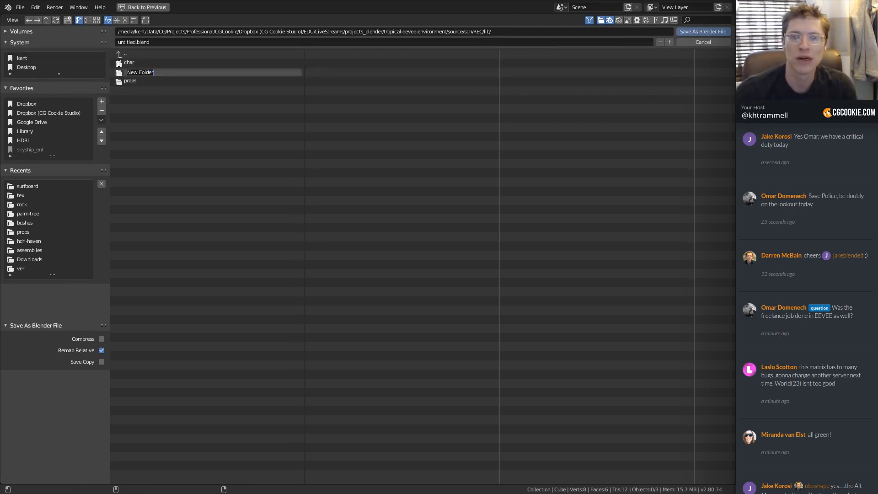
type("tex")
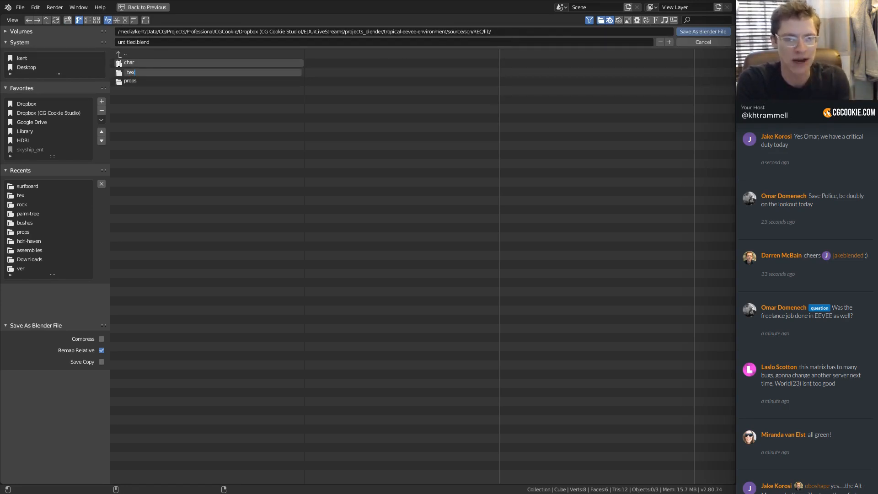
key("Return")
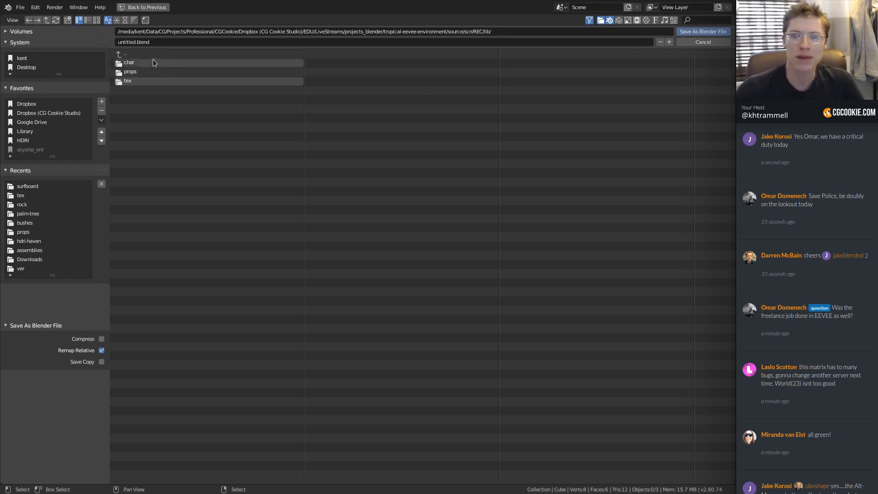
Step: Create a folder named palm_tree inside the props folder
double_click(136, 73)
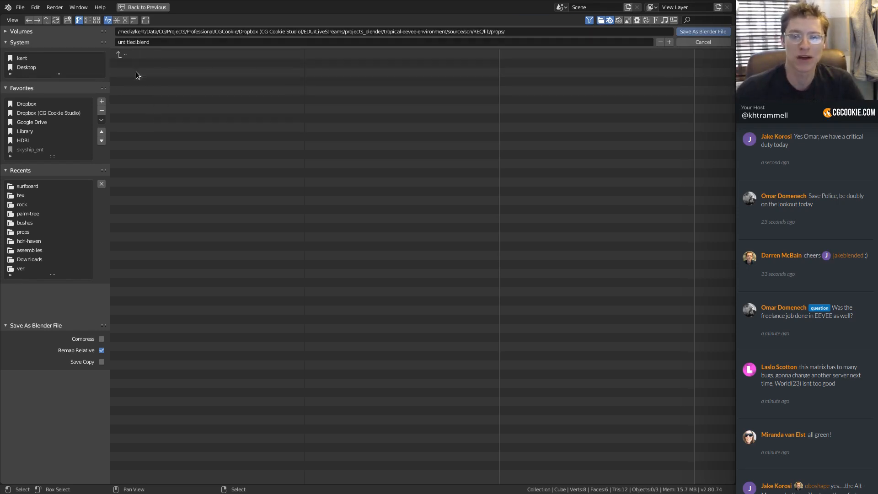
left_click(67, 20)
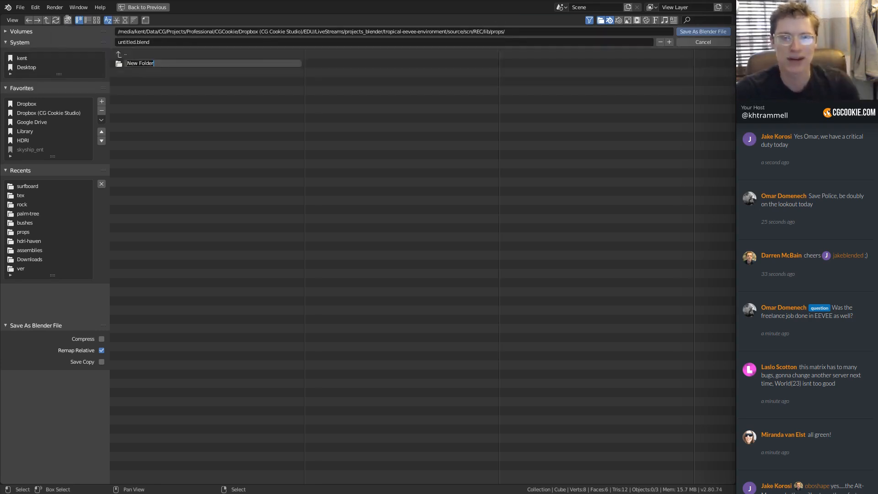
type("palm_tree")
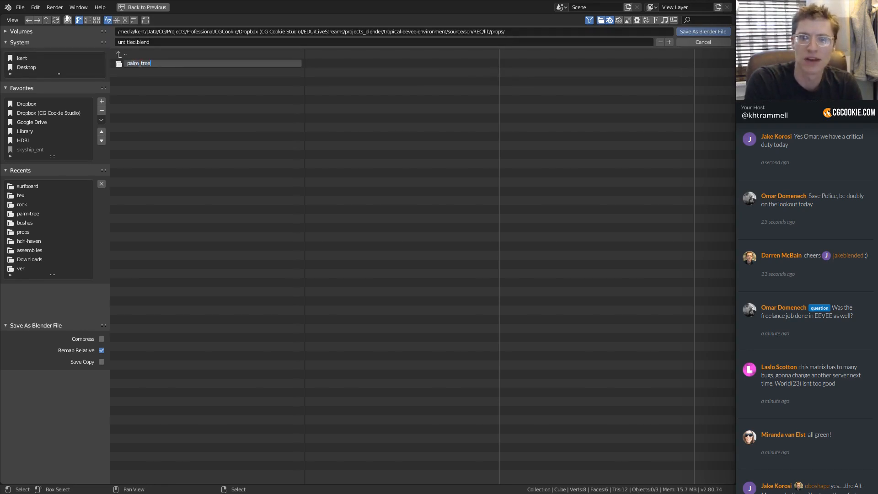
key("Return")
Step: Create a subfolder named ver inside the palm_tree folder
left_click(143, 63)
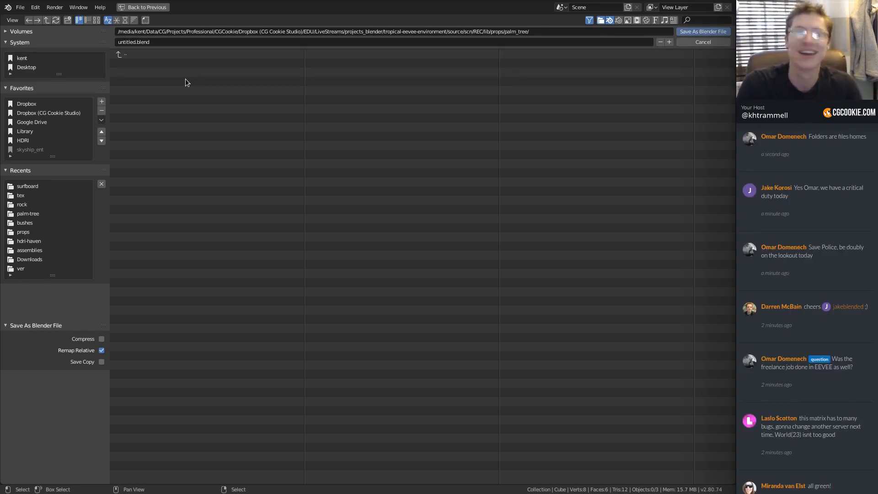
left_click(67, 20)
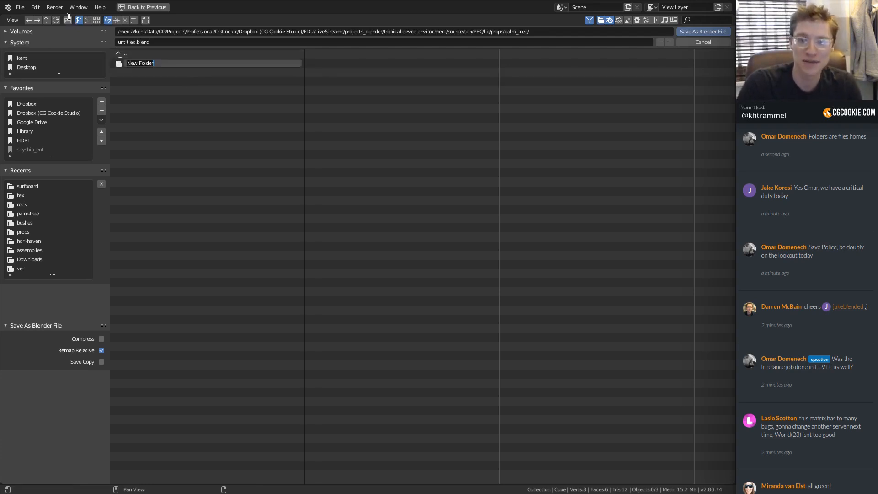
type("versions")
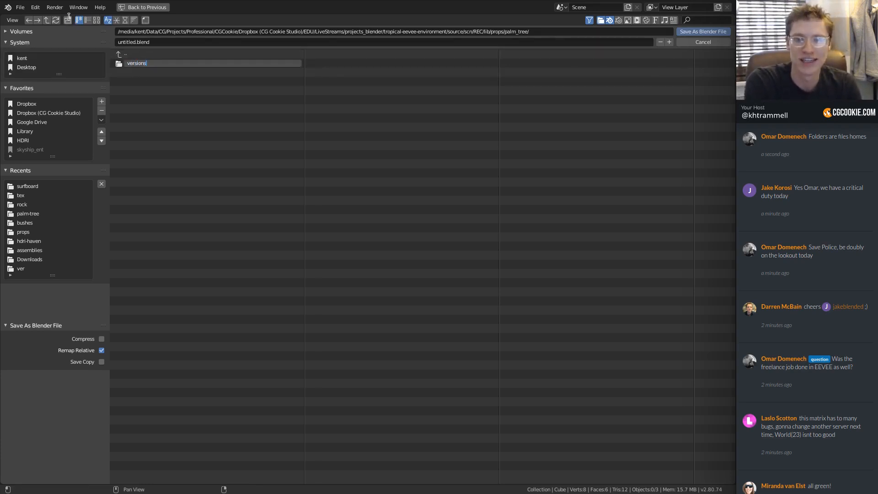
key("BackSpace")
key("BackSpace")
key("BackSpace")
key("Return")
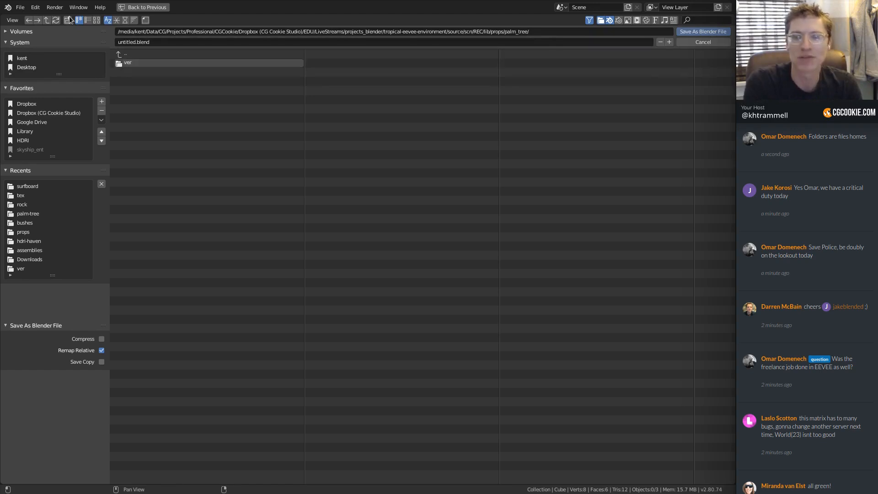
Step: Save the scene as palm_tree_01.blend in the ver folder
double_click(130, 63)
left_click(131, 44)
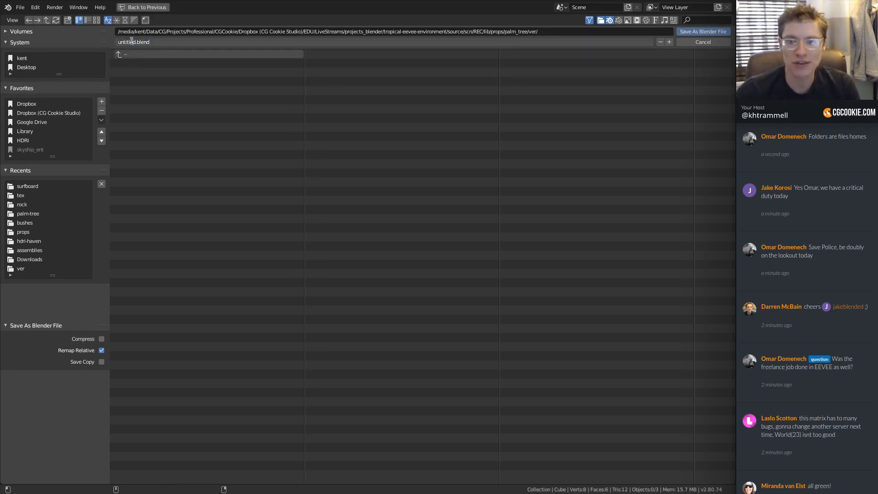
left_click_drag(136, 43, 106, 42)
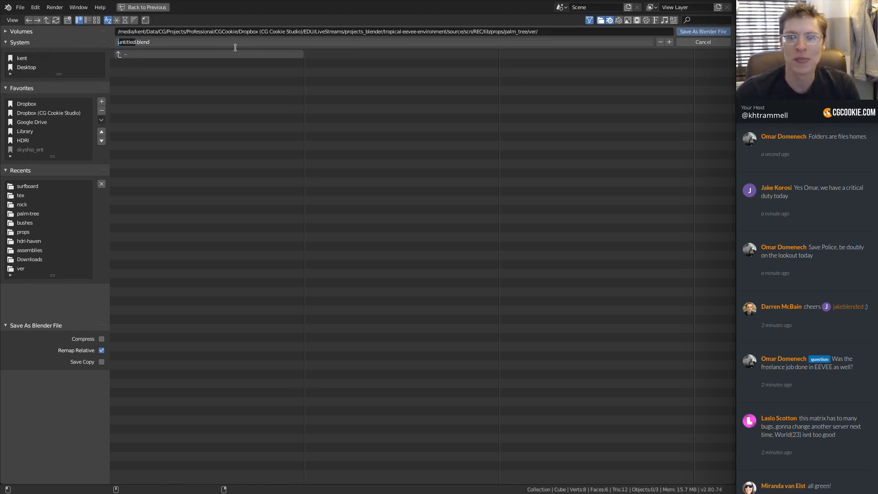
type("palm_tree_01")
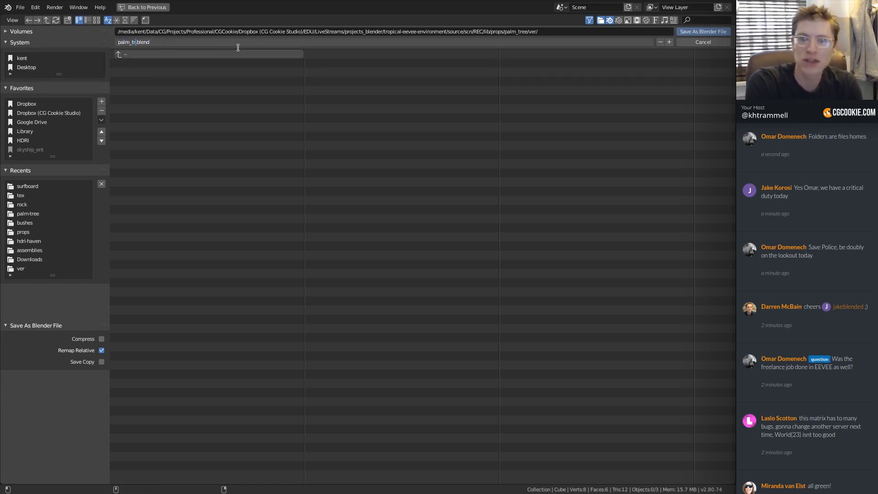
key("Return")
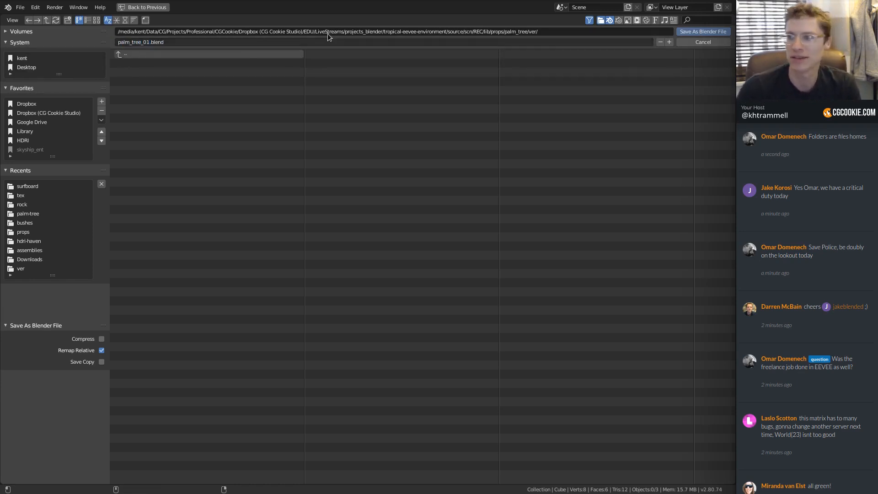
left_click(699, 31)
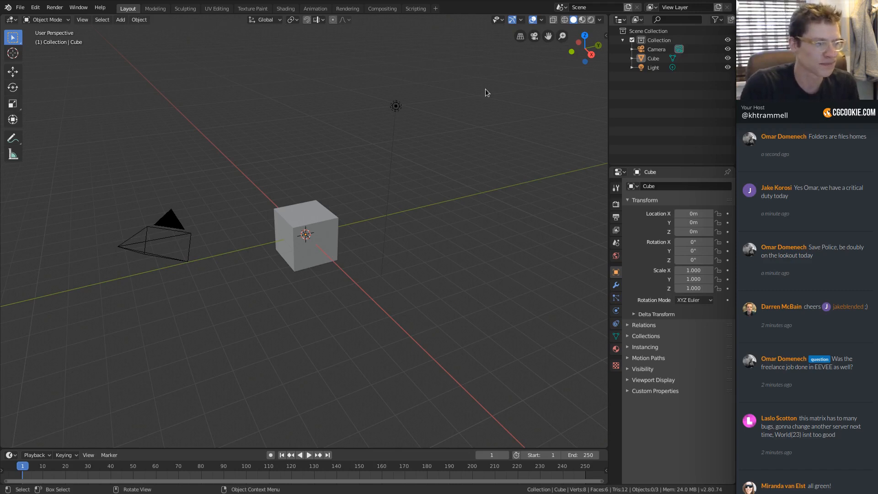
Step: Delete the default camera, light and cube from the scene
left_click(195, 218)
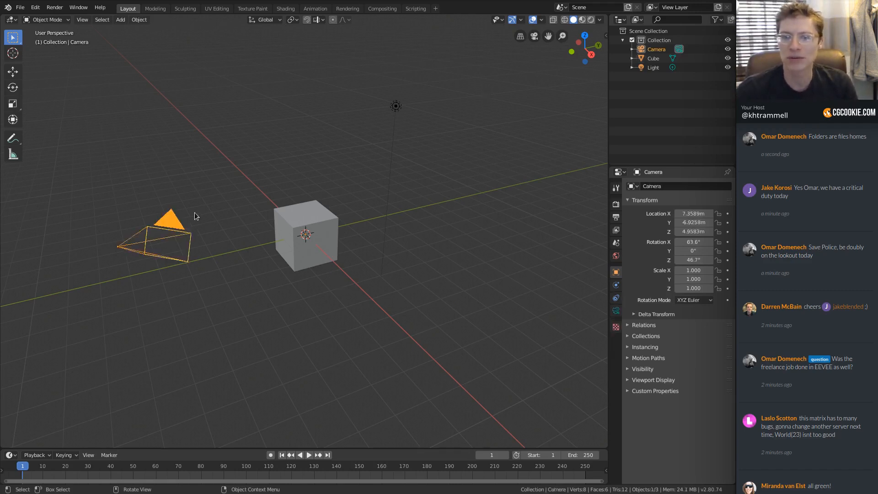
left_click(395, 106, "shift")
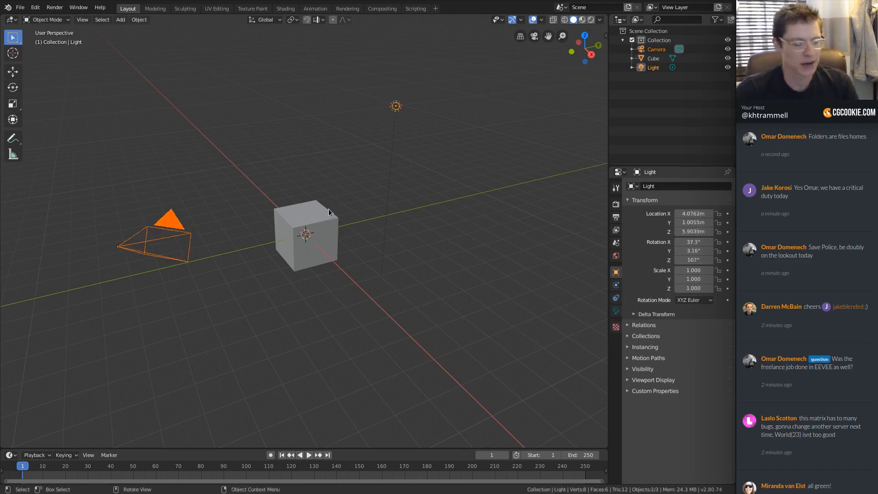
left_click(313, 206, "shift")
key("x")
left_click(413, 186)
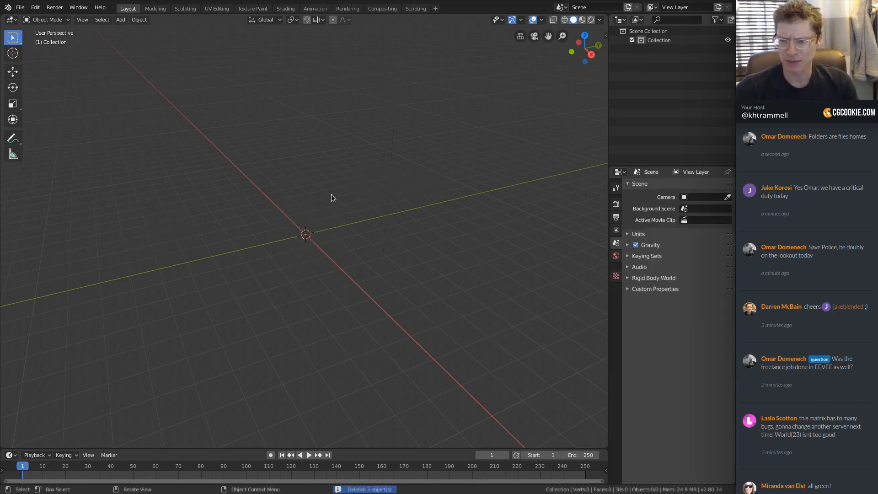
Step: Add a mesh circle at the world origin
middle_click_drag(331, 193, 307, 182)
key("shift+a")
mouse_move(306, 180)
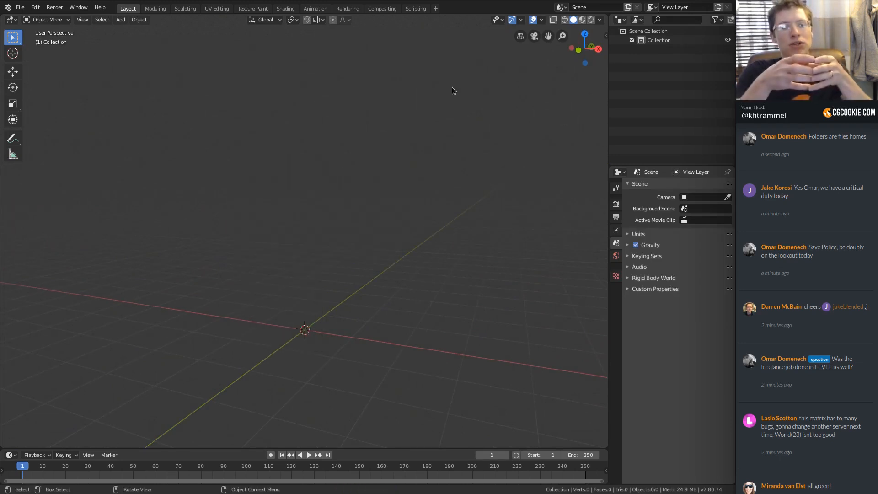
key("shift+a")
mouse_move(234, 187)
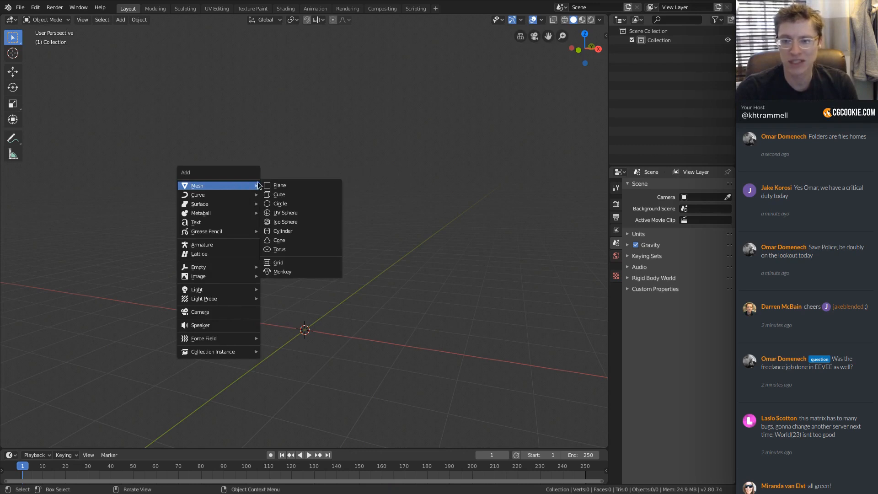
left_click(279, 203)
middle_click_drag(286, 300, 290, 276)
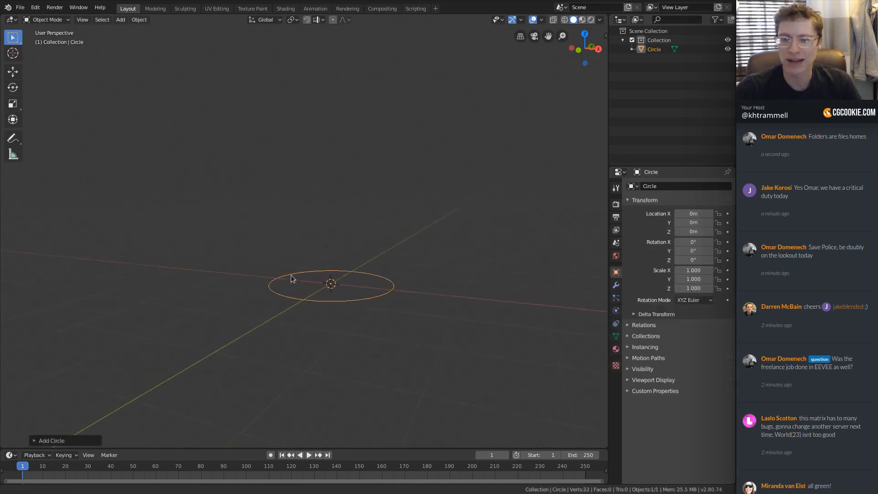
middle_click_drag(259, 196, 258, 220)
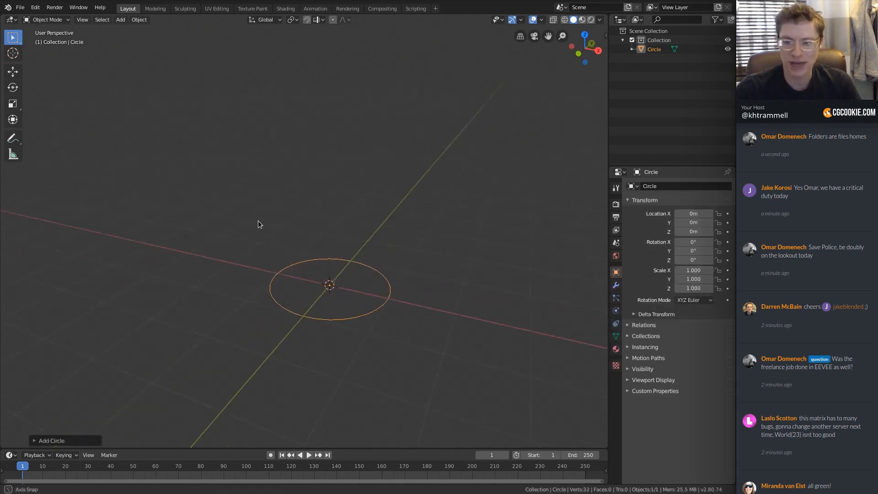
Step: Set the new circle's vertex count to 12
key("shift+a")
mouse_move(267, 211)
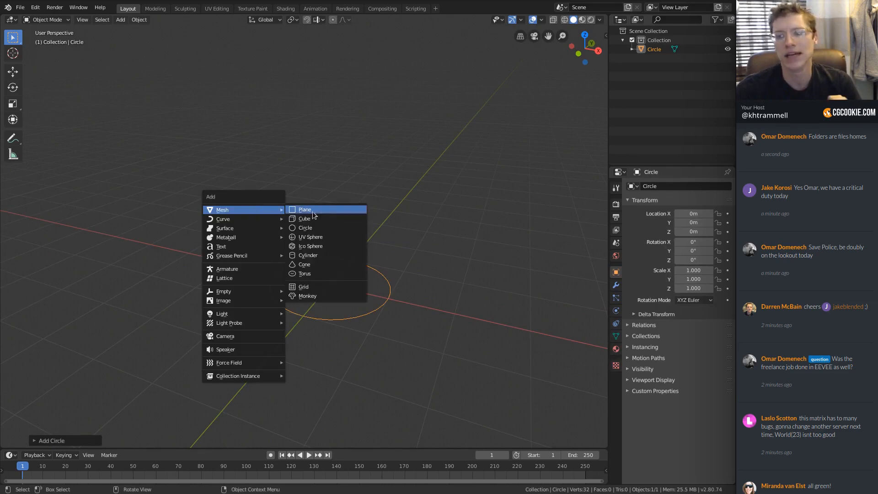
left_click(45, 440)
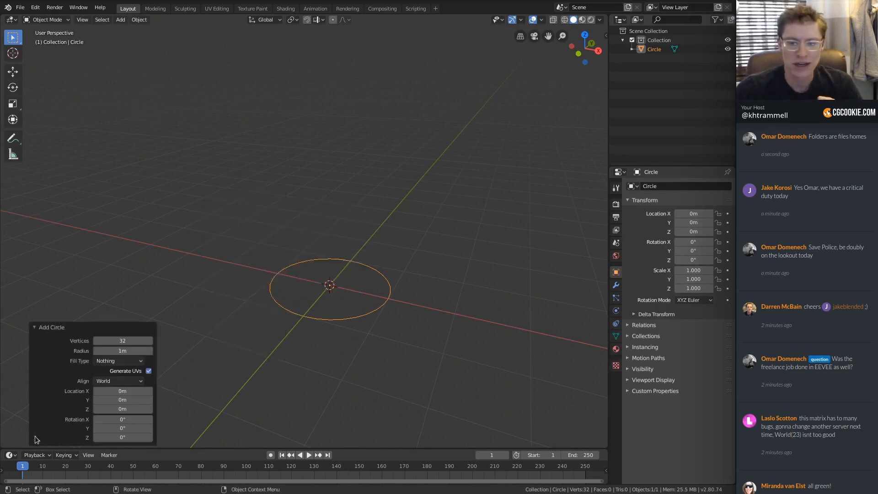
left_click(97, 343)
left_click(97, 343)
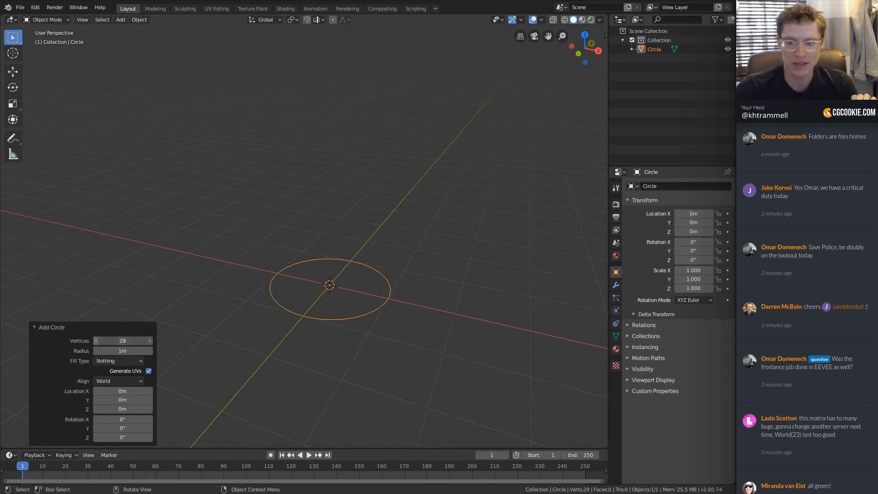
left_click(96, 343)
left_click(96, 343)
left_click(96, 343)
left_click(96, 343)
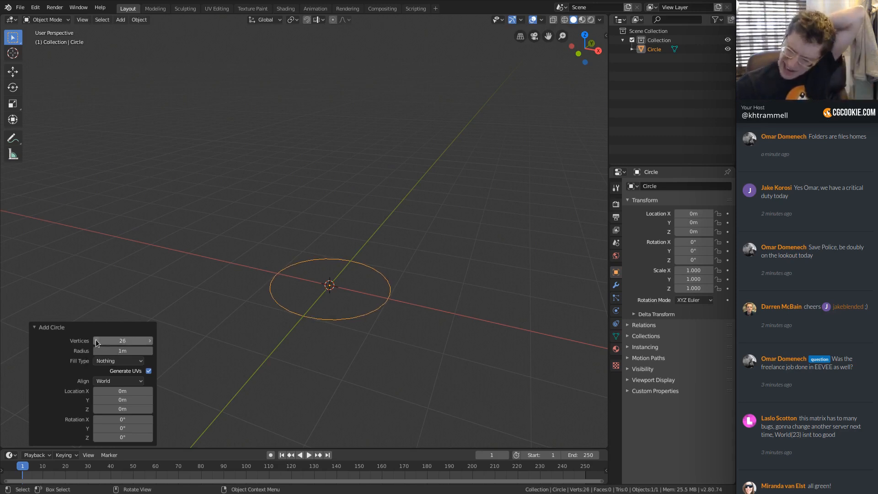
double_click(97, 342)
type("12")
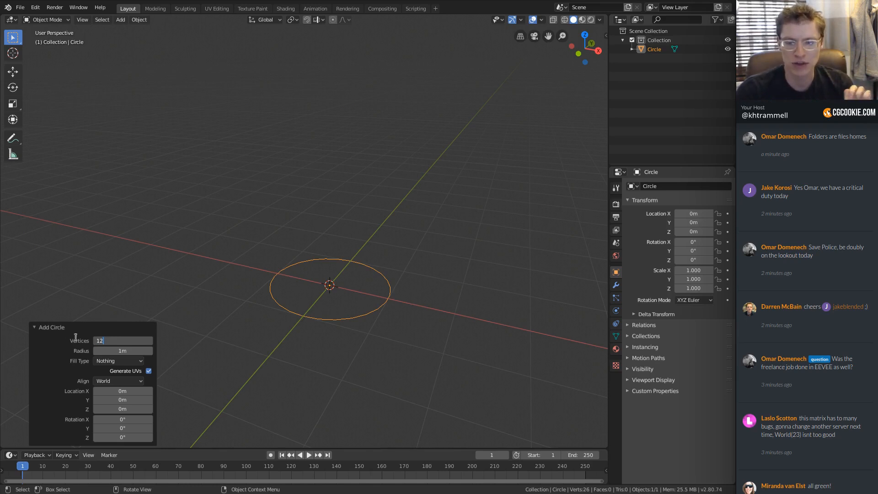
left_click(37, 327)
Step: Extrude all the circle's vertices straight up along Z in Edit Mode to form an open tube for the trunk
middle_click_drag(395, 244, 372, 253, "ctrl")
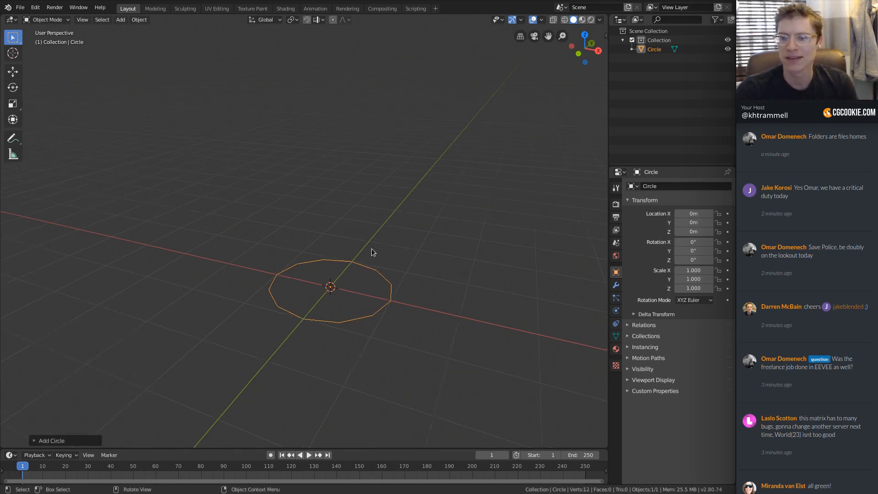
key("Tab")
middle_click_drag(374, 283, 362, 384)
middle_click_drag(361, 384, 378, 255, "ctrl")
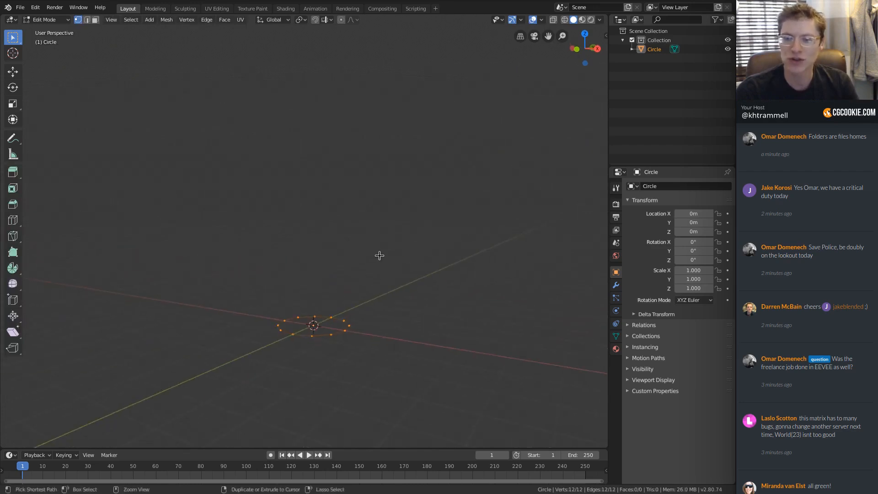
key("e")
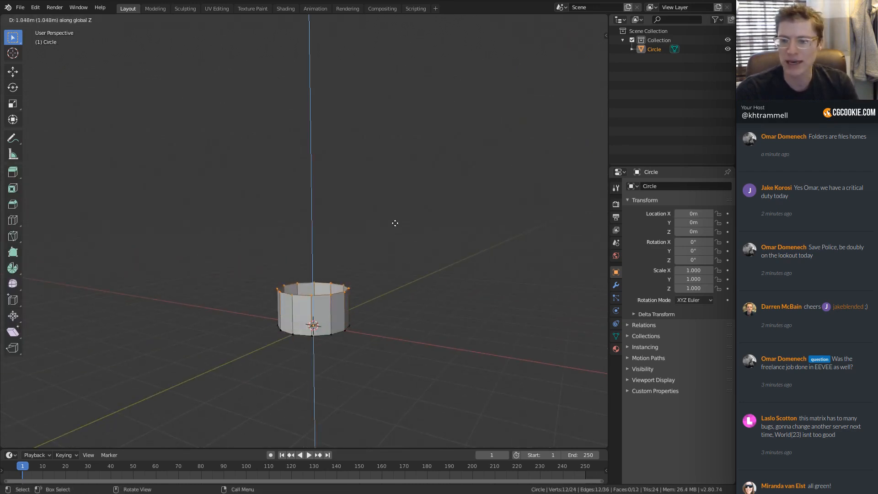
left_click(394, 118)
middle_click_drag(393, 118, 371, 215, "shift")
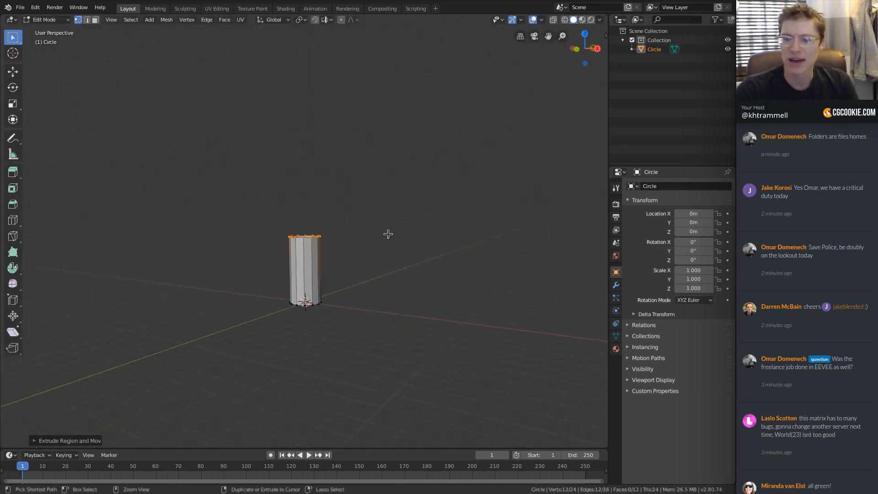
Step: In front view, raise the tube's top ring to trunk height and scale it to less than half the base width
key("KP_1")
key("g")
key("z")
left_click(370, 43)
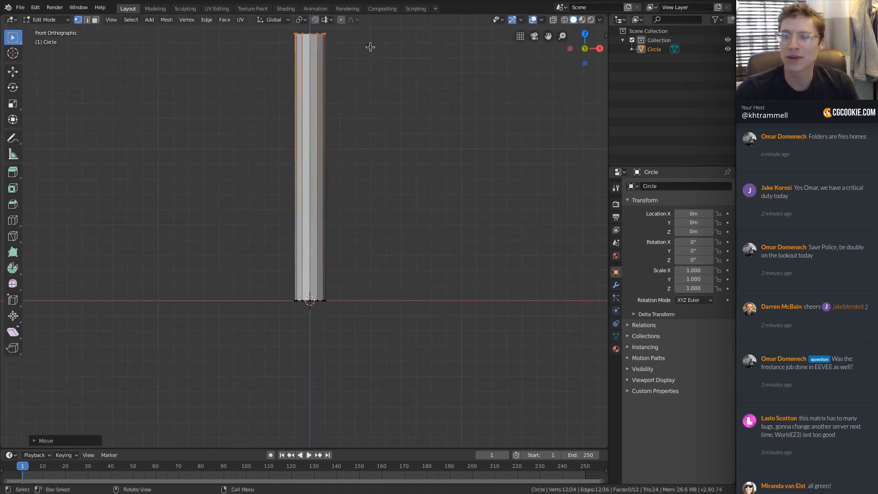
scroll(386, 128, "up", 3, "shift")
key("s")
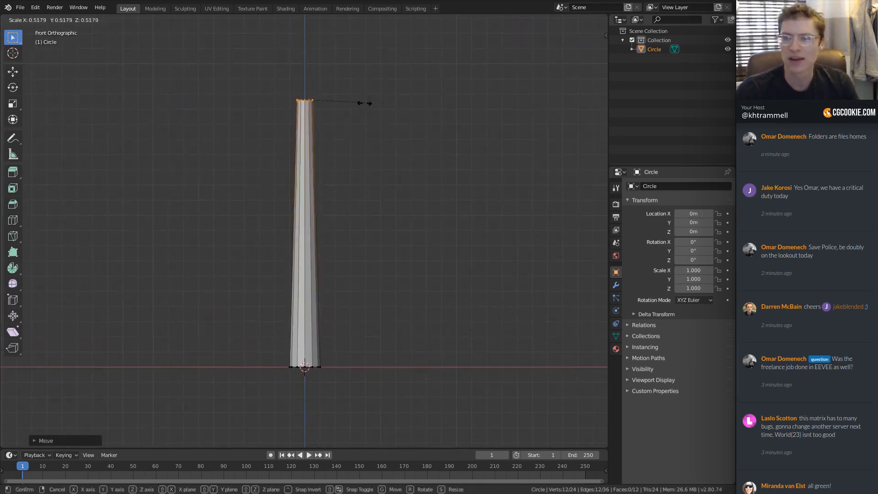
left_click(345, 106)
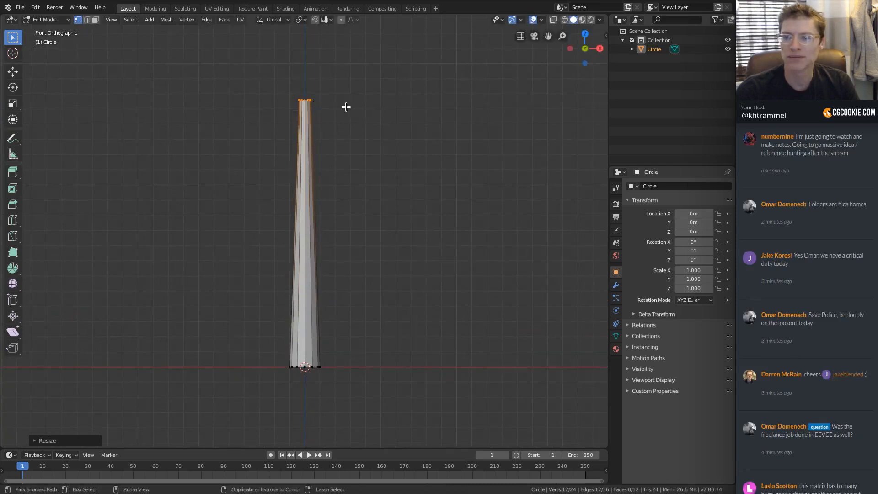
Step: Raise the trunk's top ring a little further along Z to lengthen the trunk
middle_click_drag(341, 150, 363, 171, "ctrl")
key("g")
key("z")
left_click(338, 103)
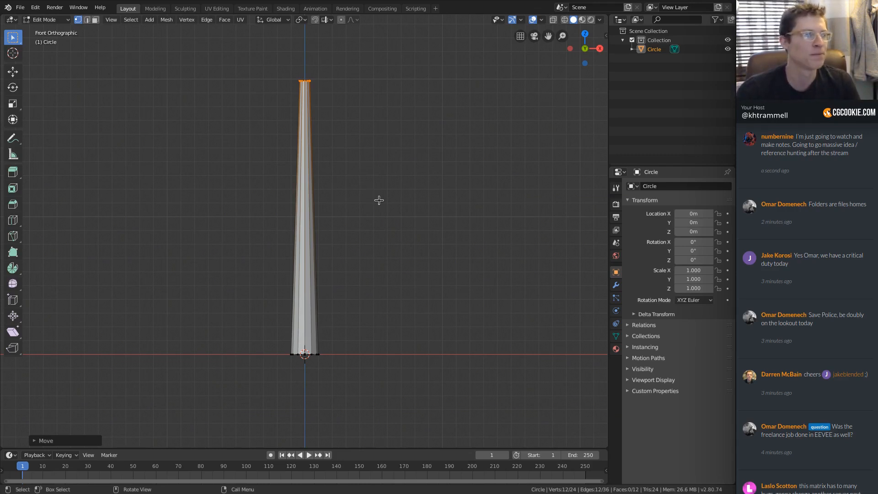
scroll(378, 172, "up", 1)
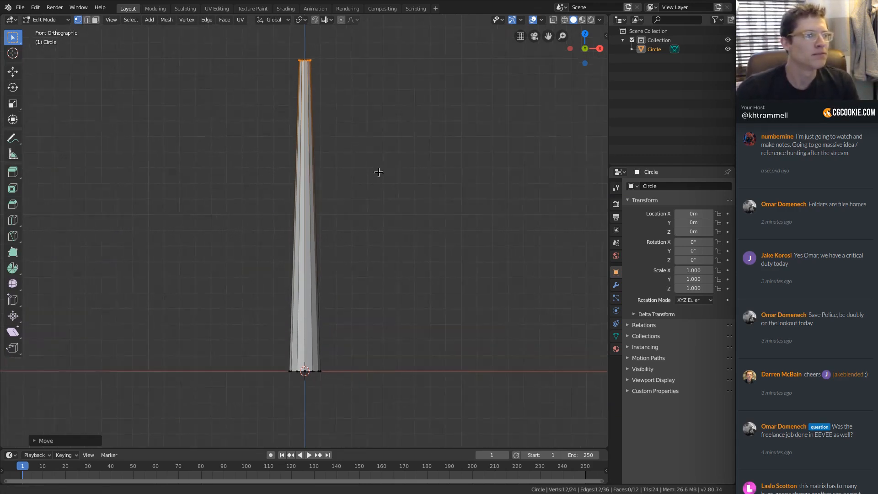
scroll(378, 172, "up", 2)
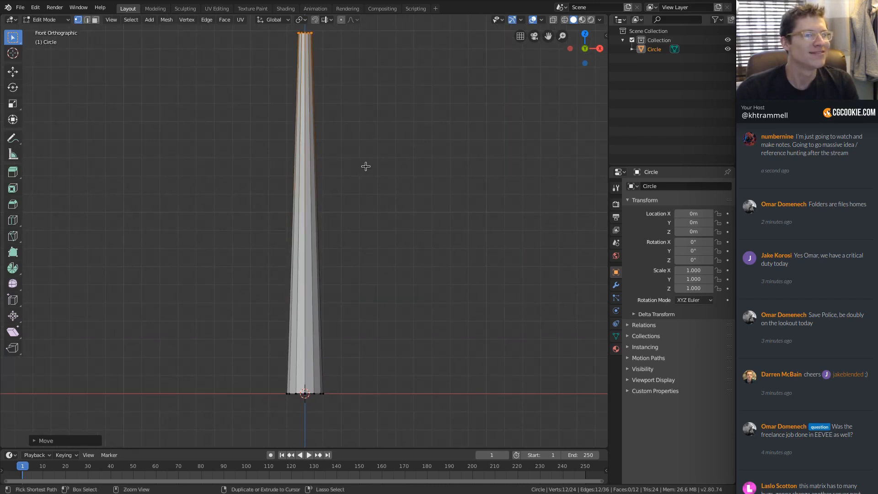
middle_click_drag(366, 171, 351, 194, "ctrl")
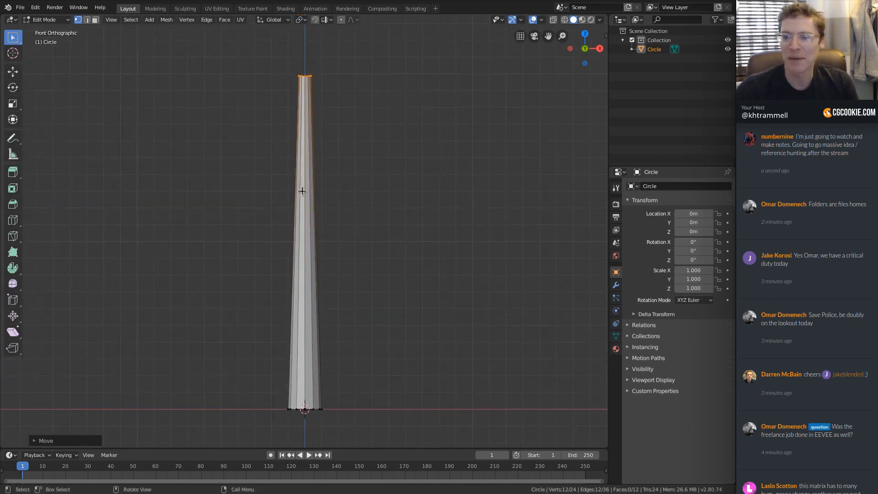
left_click(300, 412, "alt")
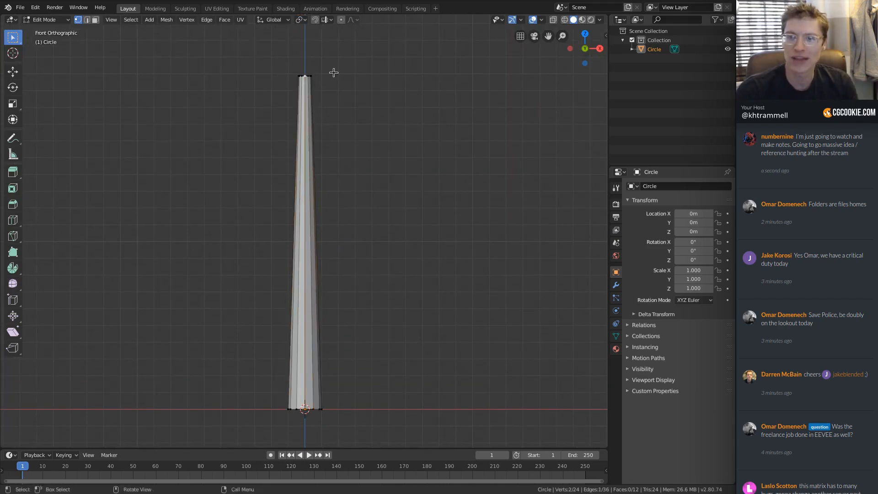
mouse_move(310, 233)
middle_mouse_down("shift")
mouse_move(308, 223)
mouse_move(315, 229)
middle_mouse_up("shift")
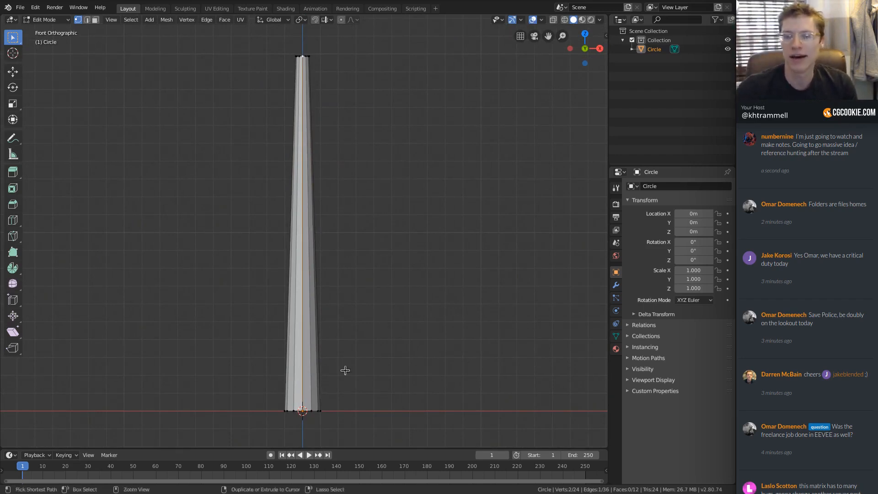
key("ctrl+r")
scroll(308, 332, "up", 2)
key("ctrl+r")
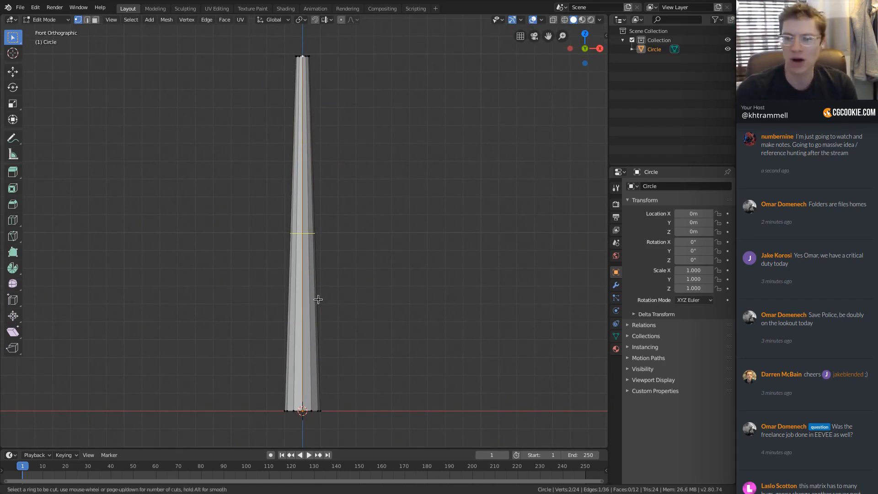
right_click(307, 302)
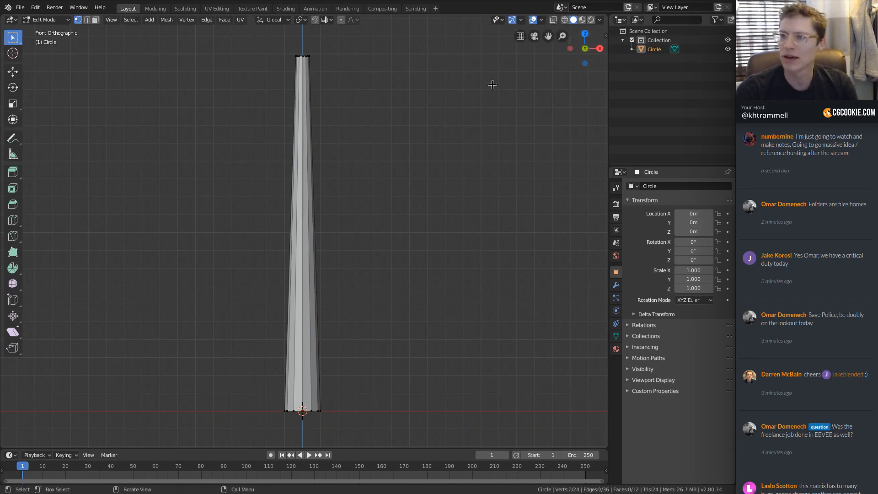
Step: Turn on the Screencast Keys display in the viewport
key("n")
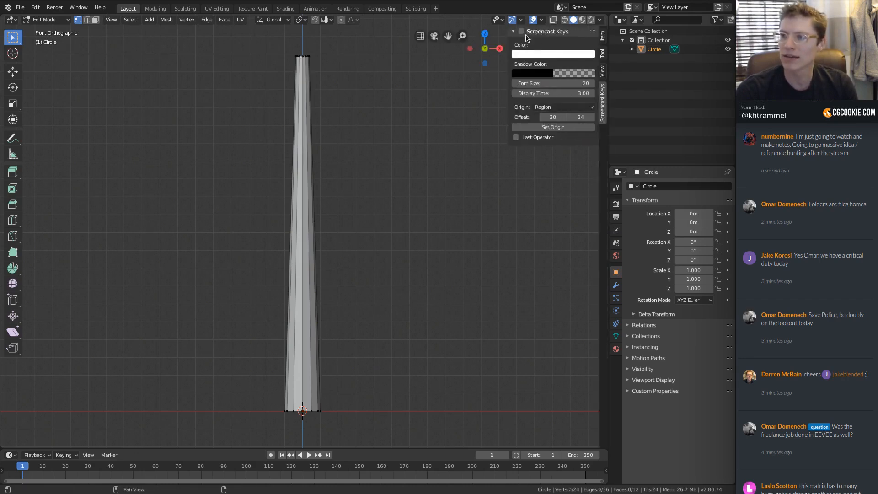
key("n")
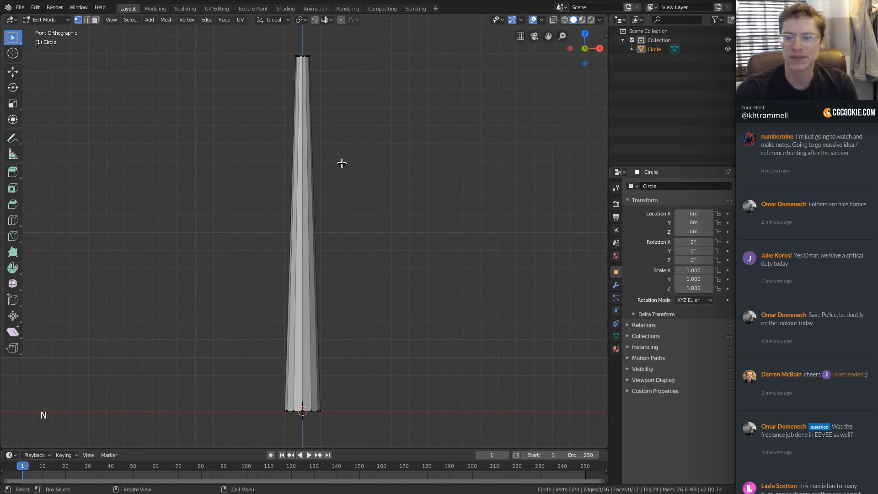
Step: Add five evenly spaced horizontal loop cuts along the trunk
middle_click(306, 104, "ctrl")
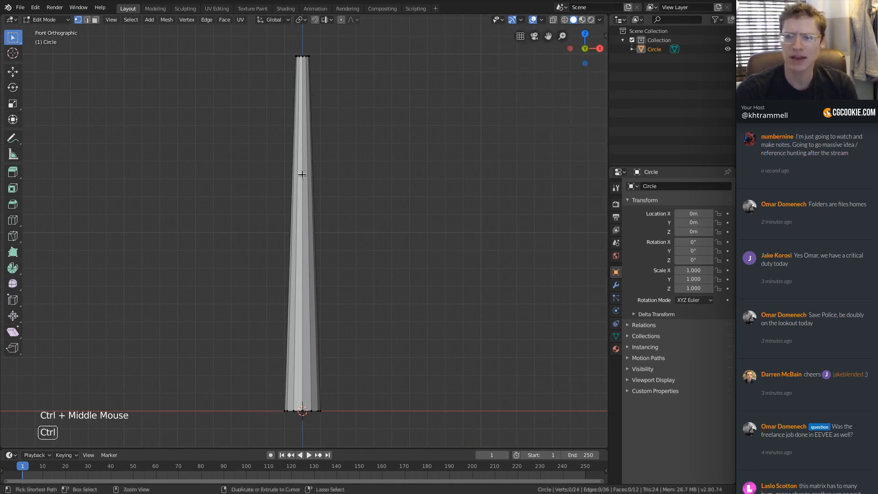
key("ctrl+r")
scroll(303, 219, "up", 3)
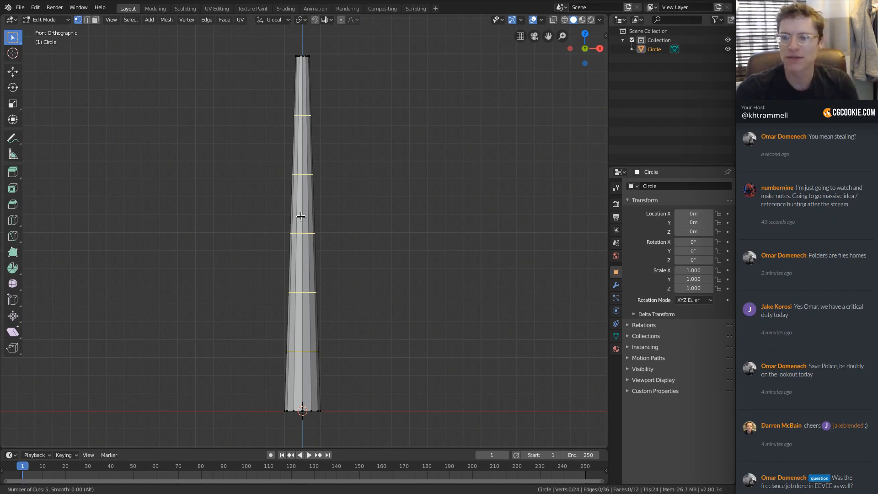
left_click(301, 216)
left_click(301, 205)
Step: Scale up the lowest loop cut slightly until it is nearly as wide as the trunk's base
mouse_move(302, 205)
middle_mouse_down("ctrl")
mouse_move(339, 186)
mouse_move(307, 201)
middle_mouse_up("ctrl")
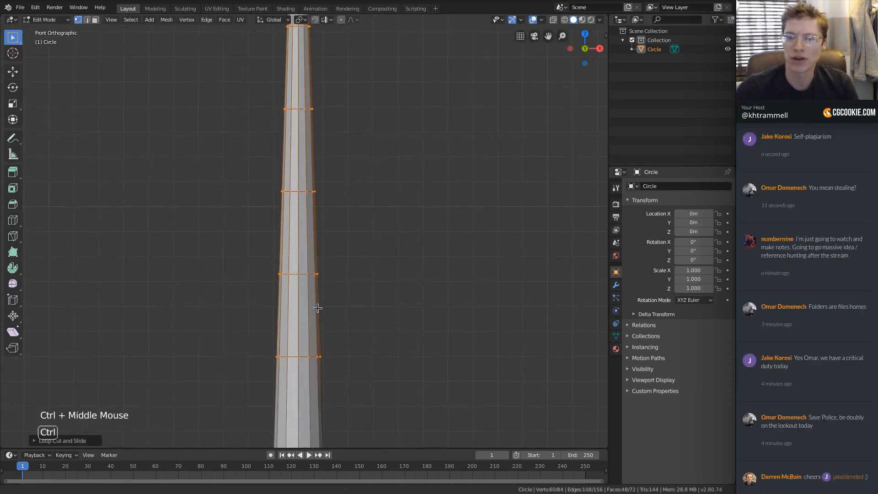
middle_click_drag(311, 259, 313, 283, "ctrl")
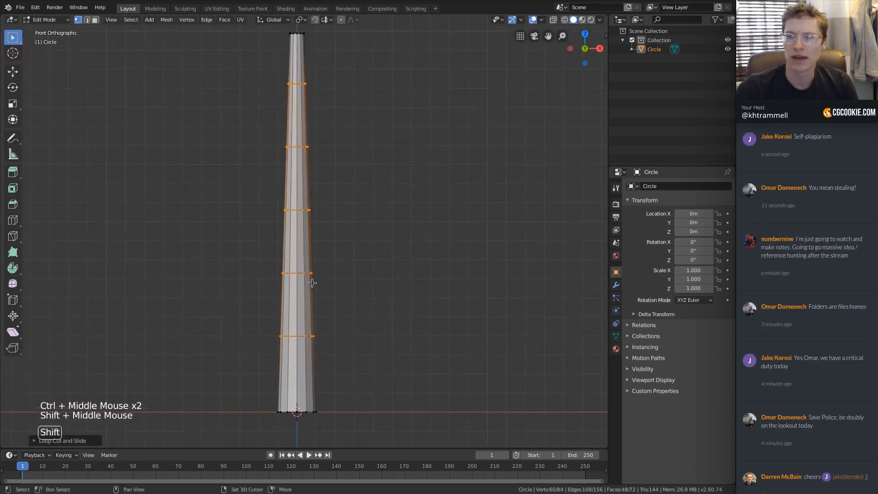
left_click(299, 336, "alt")
key("s")
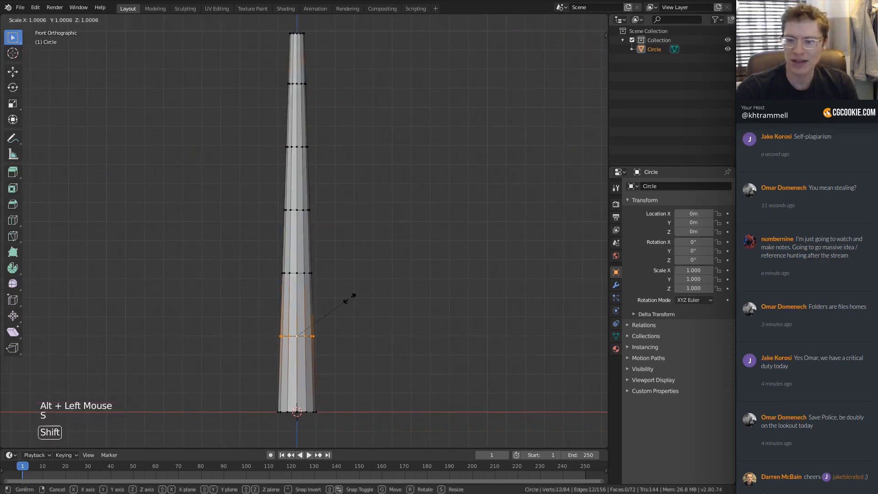
left_click(396, 276)
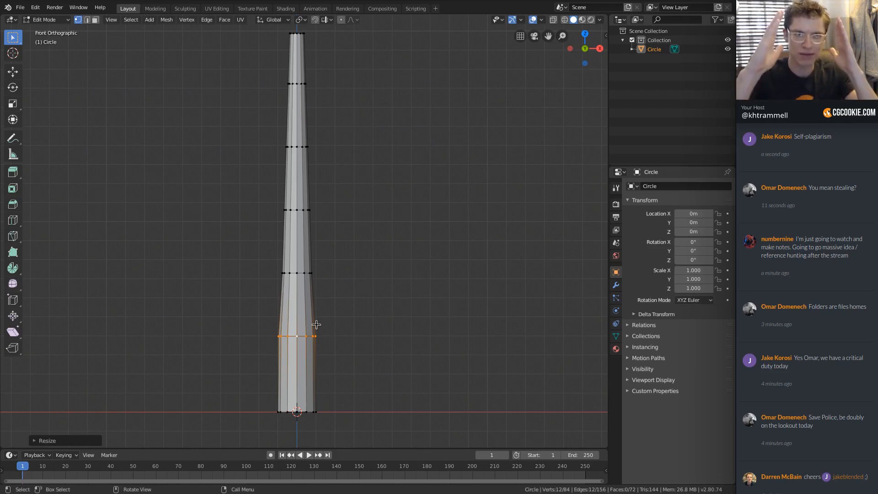
Step: Adjust the scale of the second loop cut above the base to shape the trunk's lower flare
left_click(300, 274, "alt")
middle_click_drag(345, 245, 345, 280, "shift")
middle_click_drag(361, 275, 366, 268, "ctrl")
key("s")
left_click(371, 242)
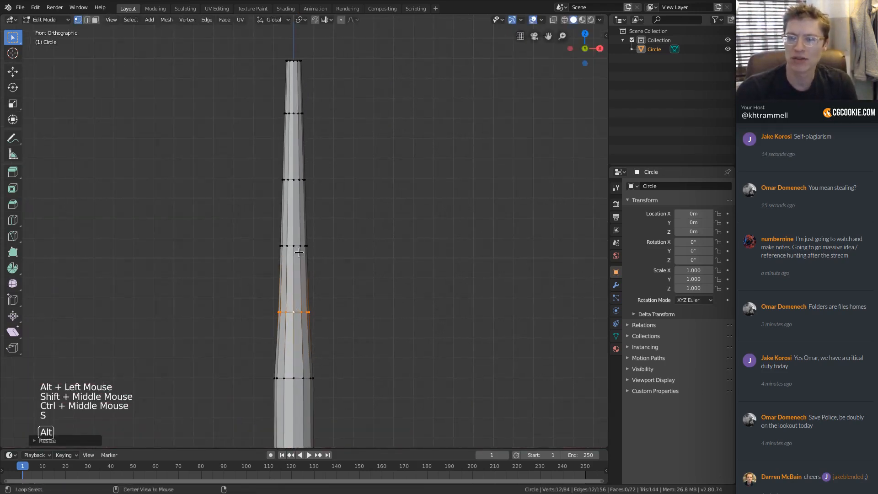
Step: Scale down the third and fourth loop cuts above the base to slim the trunk's middle and upper part
left_click(295, 246, "alt")
key("s")
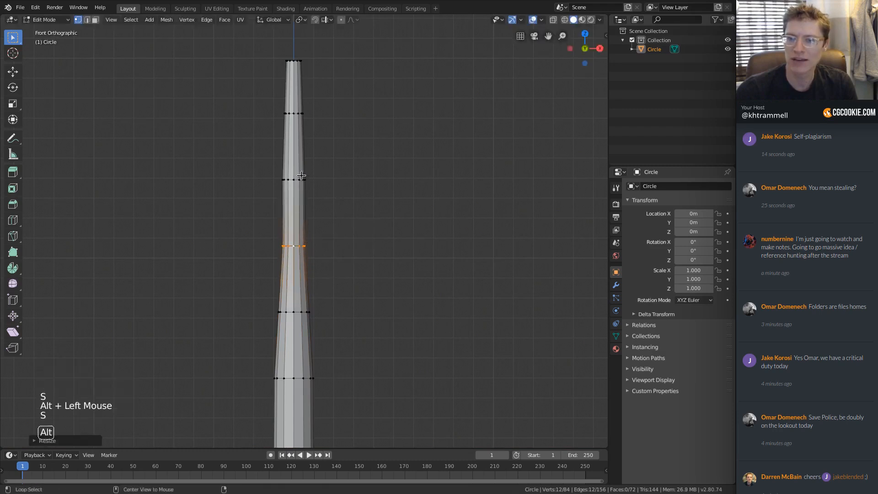
left_click(294, 178, "alt")
key("s")
left_click(323, 226)
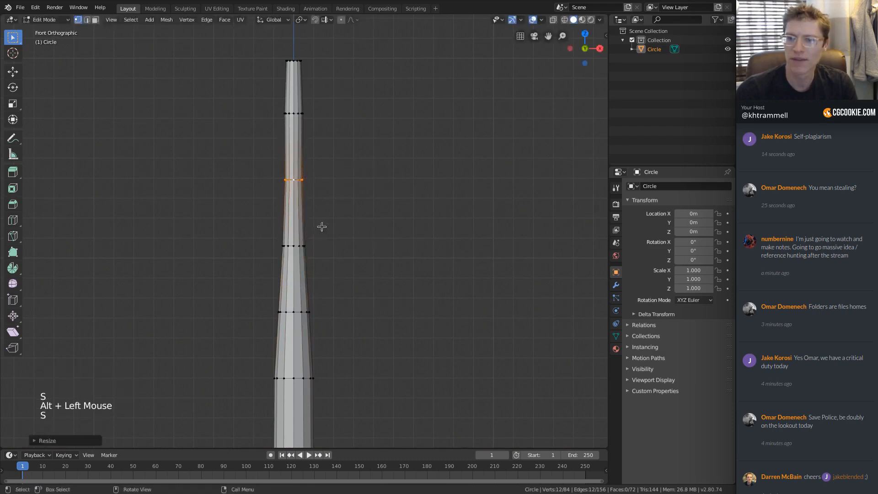
Step: Narrow the highest loop cut slightly and scale up the trunk's top edge loop so the tip flares outward
left_click(296, 115, "alt")
key("s")
left_click(346, 108)
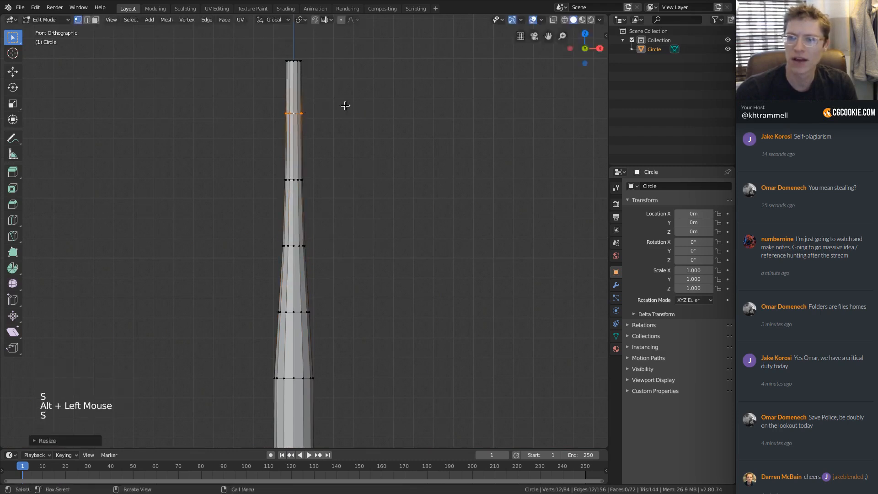
middle_click_drag(345, 108, 334, 249, "shift")
middle_click_drag(297, 233, 325, 212, "ctrl")
left_click(320, 180, "alt")
key("s")
left_click(339, 177)
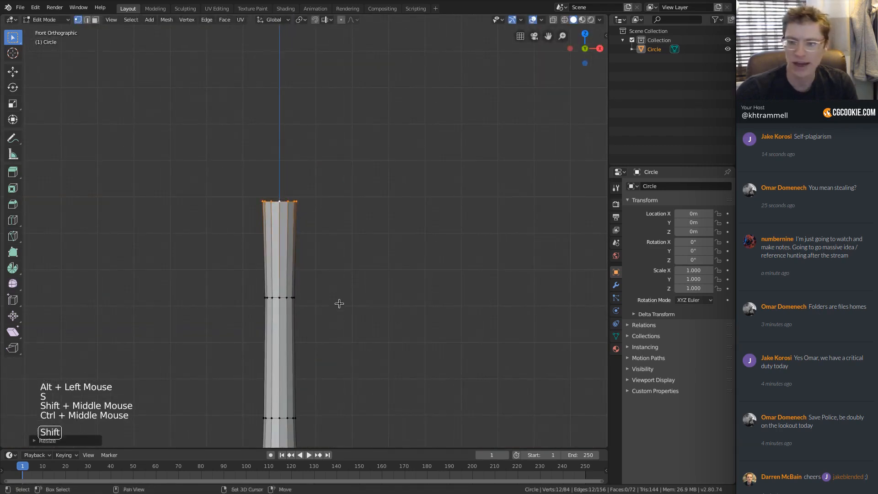
Step: Inspect the tapered trunk's overall silhouette from several angles, from its tip down to its base
middle_click_drag(339, 304, 365, 275)
mouse_move(365, 274)
middle_mouse_down("ctrl")
mouse_move(366, 259)
mouse_move(373, 268)
middle_mouse_up("ctrl")
middle_click_drag(373, 268, 374, 273, "ctrl")
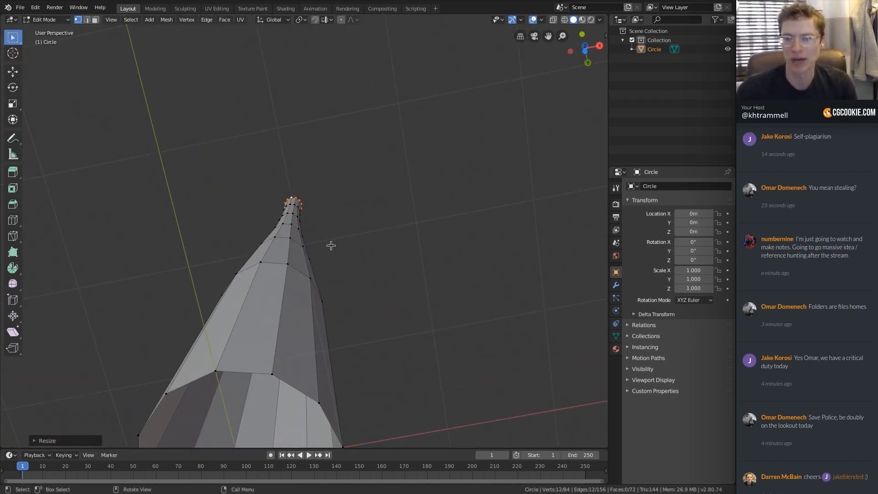
middle_click_drag(331, 246, 325, 235)
mouse_move(325, 235)
middle_mouse_down("ctrl")
mouse_move(317, 225)
mouse_move(322, 251)
middle_mouse_up("ctrl")
middle_click_drag(322, 251, 312, 280)
middle_click_drag(313, 280, 309, 283, "ctrl")
middle_click_drag(309, 283, 306, 287, "ctrl")
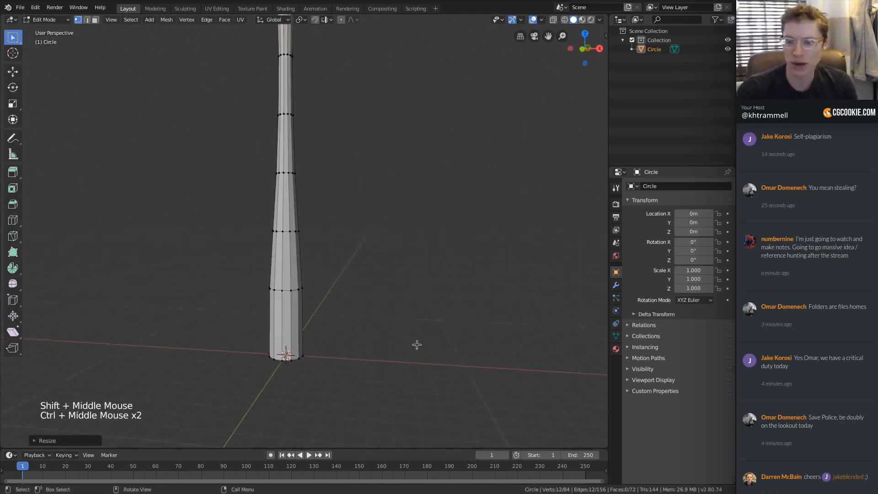
Step: Add a horizontal loop cut just above the trunk's base and scale the bottom edge loop inward
middle_click_drag(415, 345, 352, 289, "shift")
key("ctrl+r")
left_click(296, 292)
left_click(300, 317)
left_click(290, 353, "alt")
middle_click_drag(352, 289, 360, 279, "ctrl")
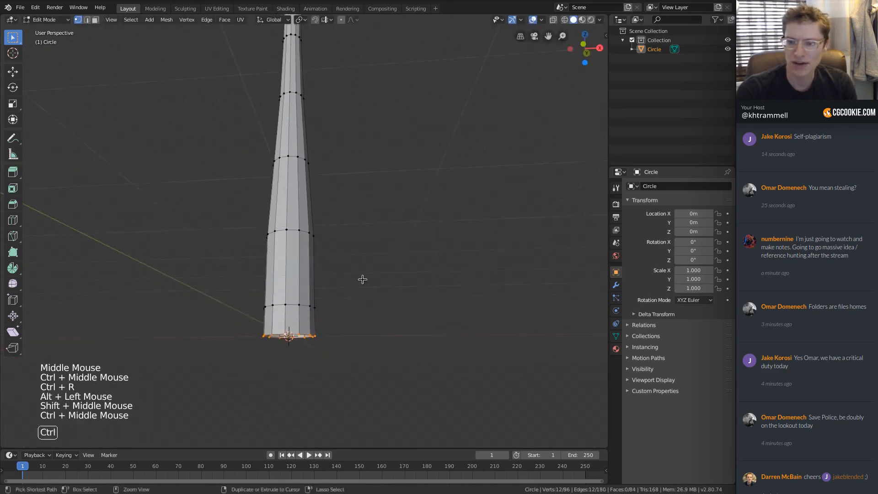
key("s")
left_click(345, 288)
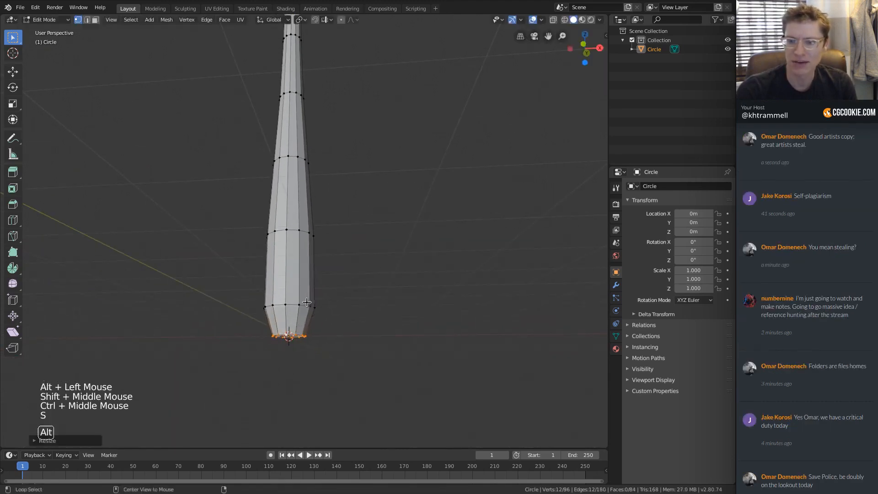
Step: Adjust the scale of the loop above the base, and lower both bottom loops until the base sits slightly below ground
left_click(312, 303, "alt")
key("s")
key("KP_1")
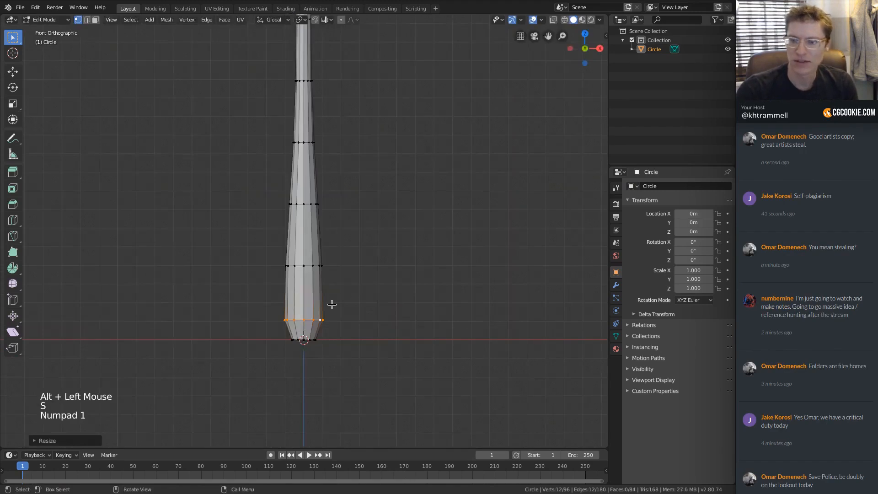
middle_click_drag(331, 304, 338, 316, "shift")
middle_click_drag(337, 315, 343, 328, "ctrl")
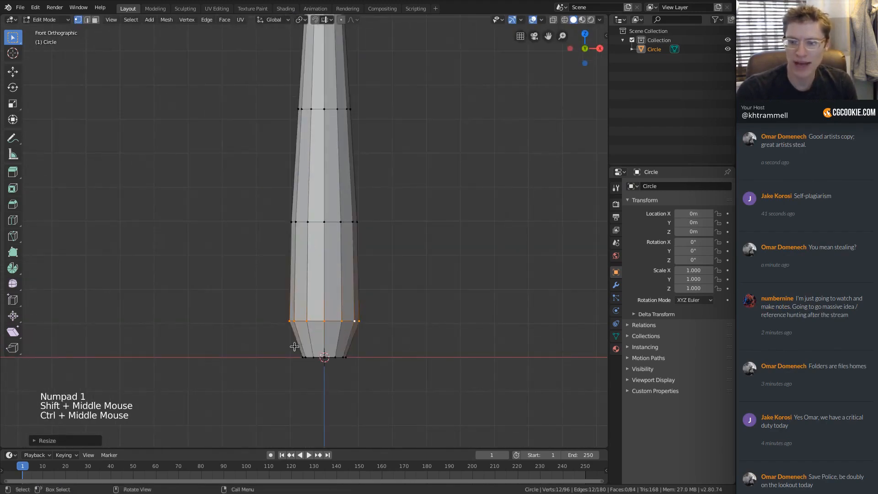
left_click(316, 357, "alt+shift")
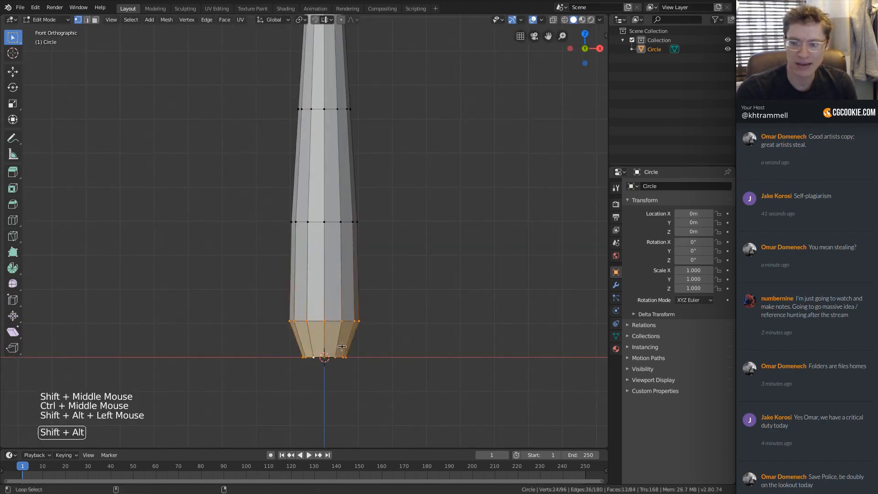
key("g")
left_click(368, 326)
Step: Add a horizontal loop cut above the tapered base band and slide it down close to that band
middle_click_drag(363, 341, 334, 311, "ctrl")
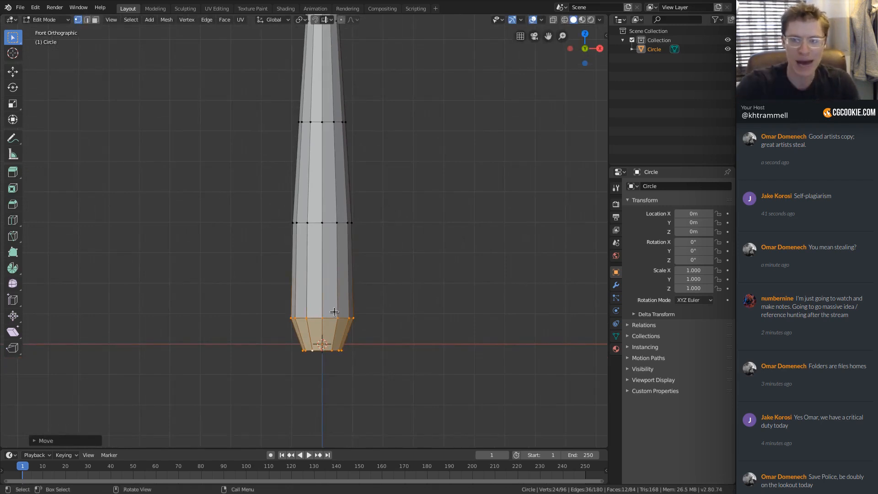
middle_click_drag(334, 312, 320, 329, "ctrl")
key("ctrl+r")
left_click(307, 297)
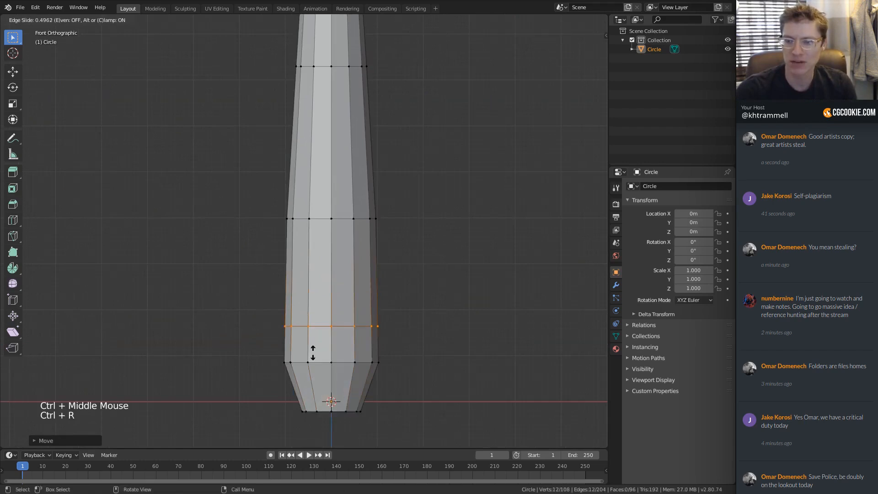
left_click(313, 353)
Step: Edge-slide the loop directly above the bottom edge downward to round out the trunk's base
left_click(336, 362, "alt")
key("g")
key("g")
left_click(342, 368)
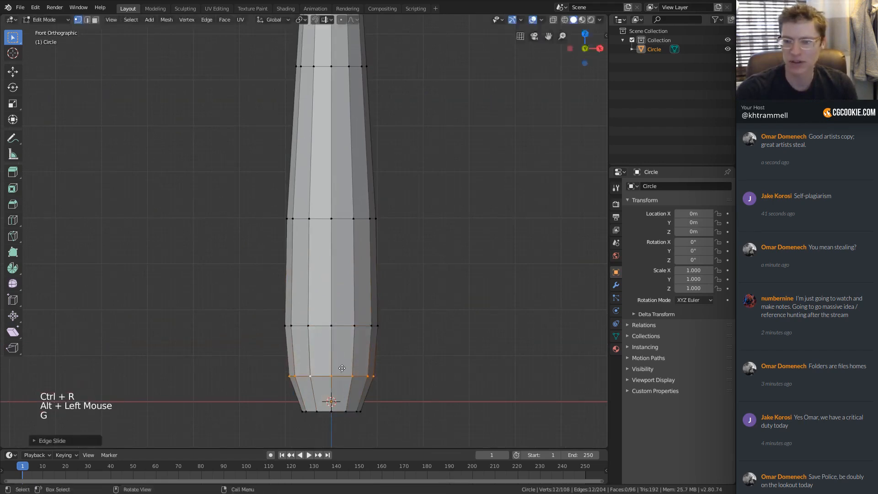
key("g")
left_click(340, 360)
Step: Bevel the five horizontal edge loops above the rounded base into narrow paired rings
middle_click_drag(365, 274, 356, 224, "ctrl")
middle_click_drag(312, 224, 310, 200, "shift")
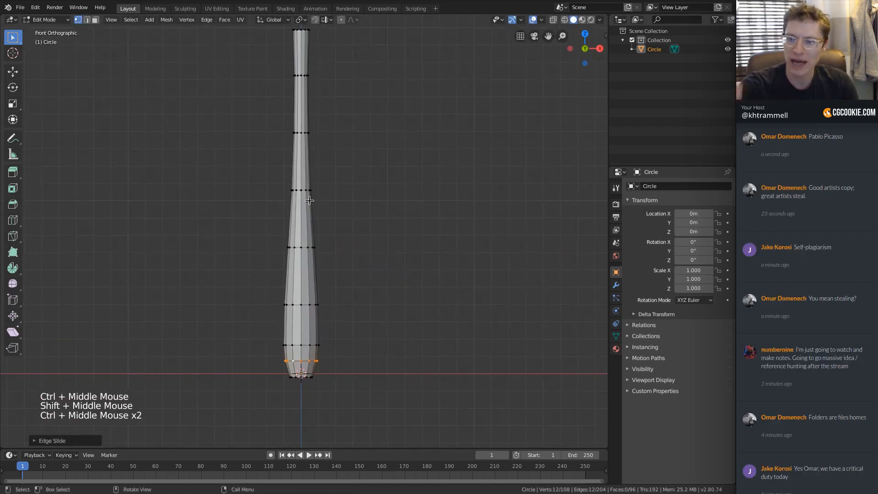
middle_click_drag(307, 256, 298, 215, "shift")
middle_click_drag(298, 215, 312, 282, "ctrl")
key("2")
left_click(306, 335, "alt")
middle_click_drag(305, 335, 308, 246, "ctrl")
left_click(304, 231, "alt+shift")
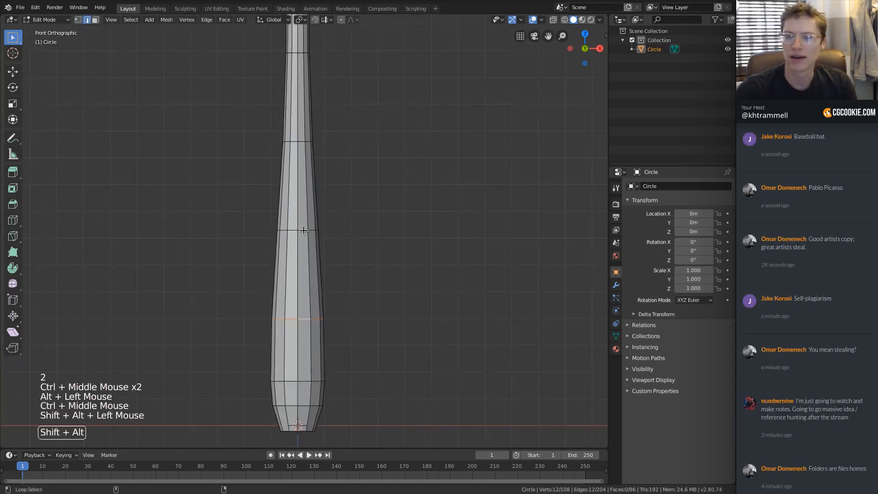
middle_click_drag(311, 205, 297, 314, "shift")
left_click(287, 249, "alt+shift")
middle_click_drag(293, 166, 291, 248, "shift")
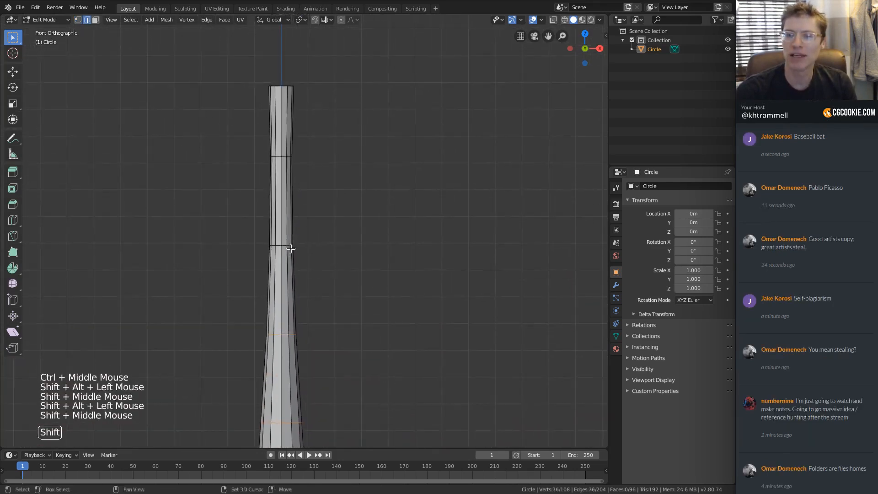
left_click(290, 247, "alt+shift")
left_click(281, 156, "alt+shift")
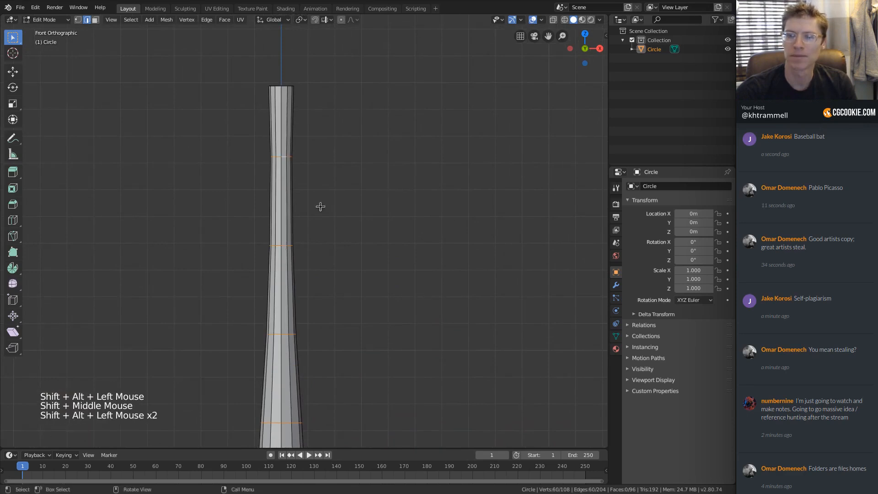
middle_click_drag(319, 206, 337, 166, "shift")
key("ctrl+b")
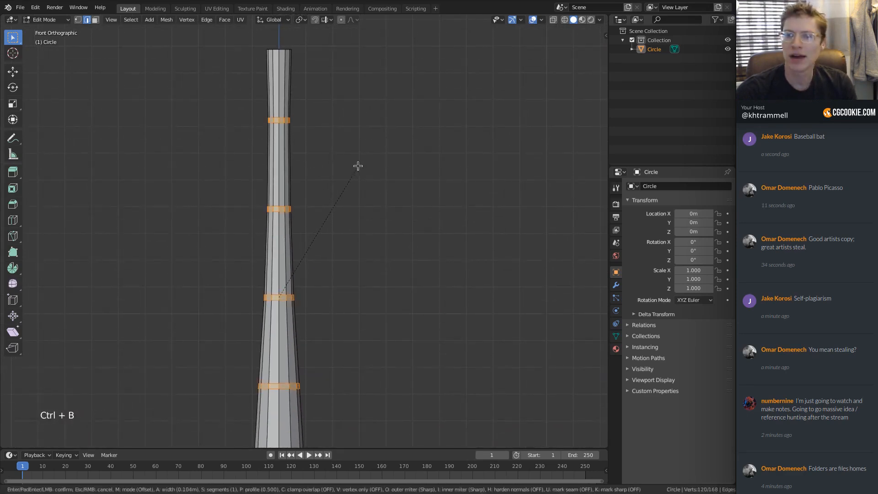
left_click(356, 166)
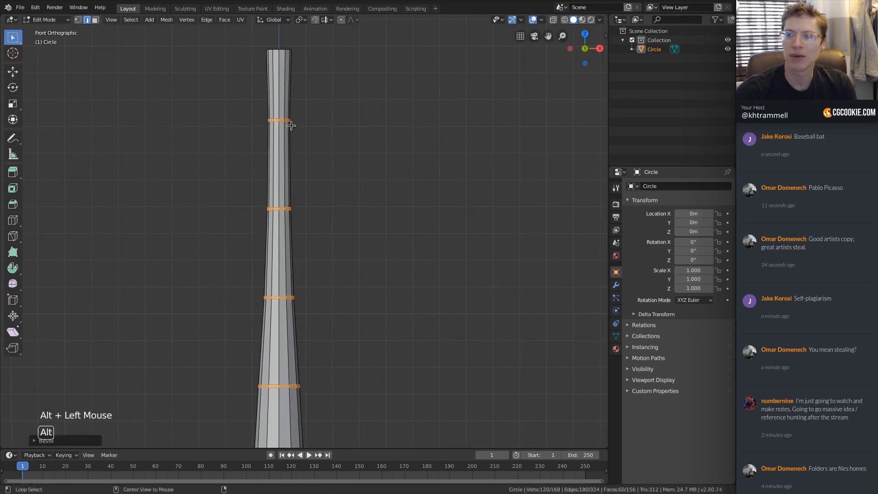
Step: Scale the upper loop of all five bevelled pairs inward together with Z locked, forming stepped ledges along the trunk
left_click(279, 209, "alt")
left_click(281, 207, "alt+shift")
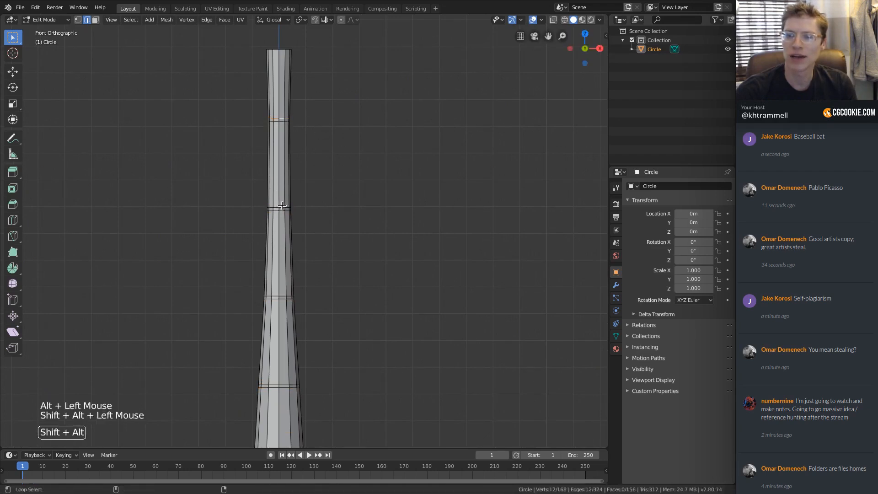
left_click(280, 296, "alt+shift")
middle_click_drag(307, 348, 306, 259, "shift")
left_click(287, 296, "alt+shift")
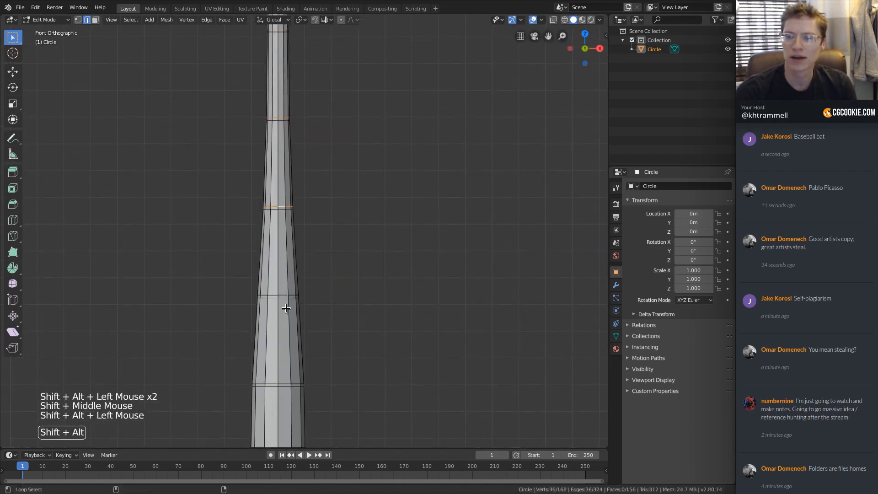
left_click(283, 384, "alt+shift")
key("s")
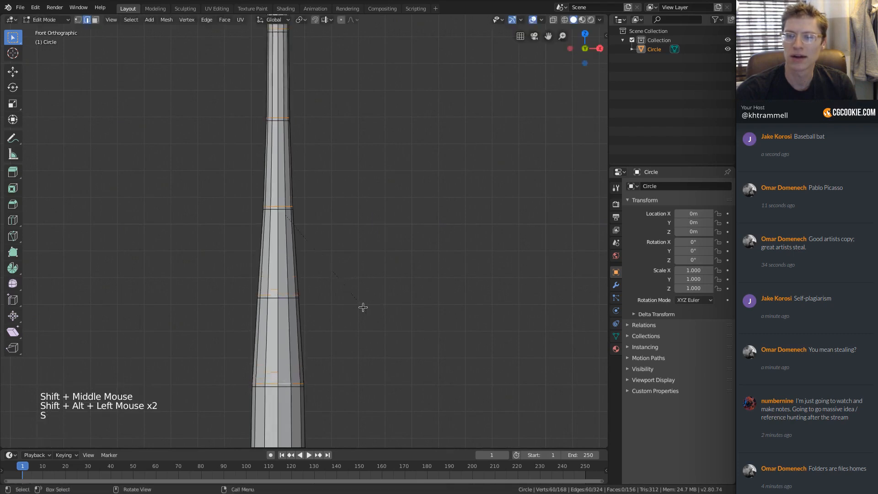
left_click(274, 20)
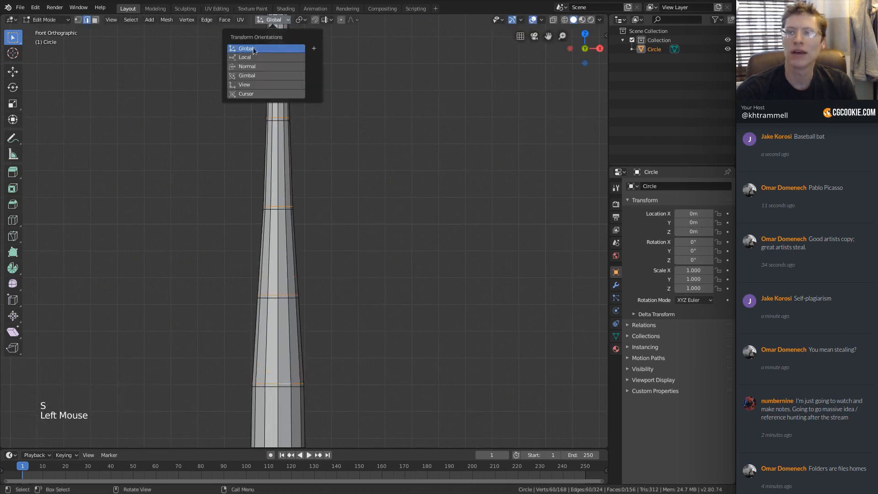
left_click(303, 20)
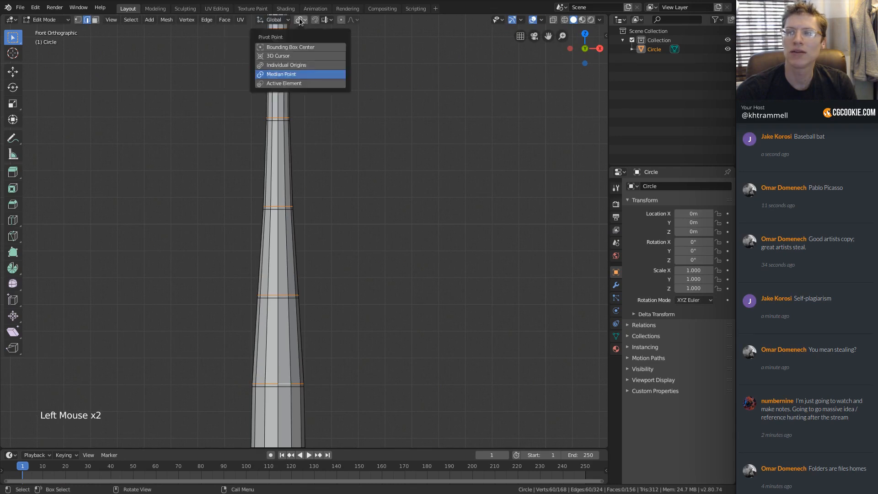
middle_click_drag(315, 194, 322, 204)
key("s")
key("shift+z")
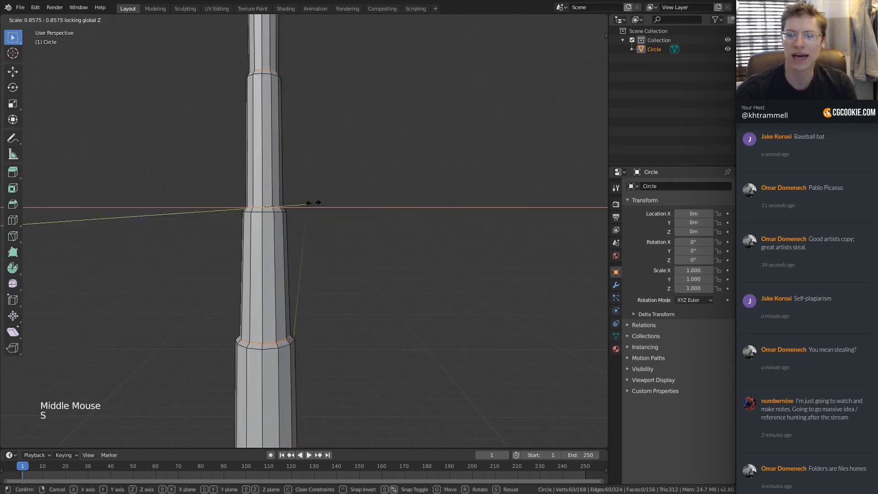
left_click(313, 203)
Step: Scale up one edge loop at the ledge midway up the trunk to widen that ledge slightly
left_click(301, 204, "alt")
middle_click_drag(301, 205, 320, 202, "shift")
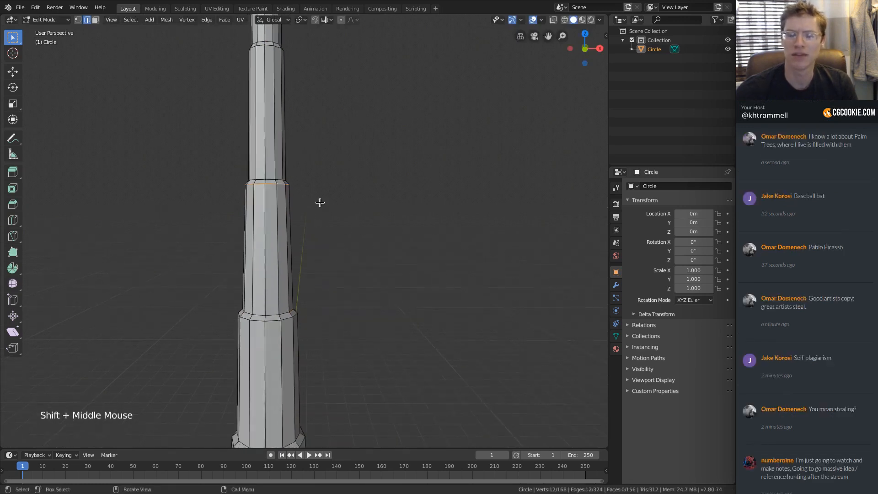
key("s")
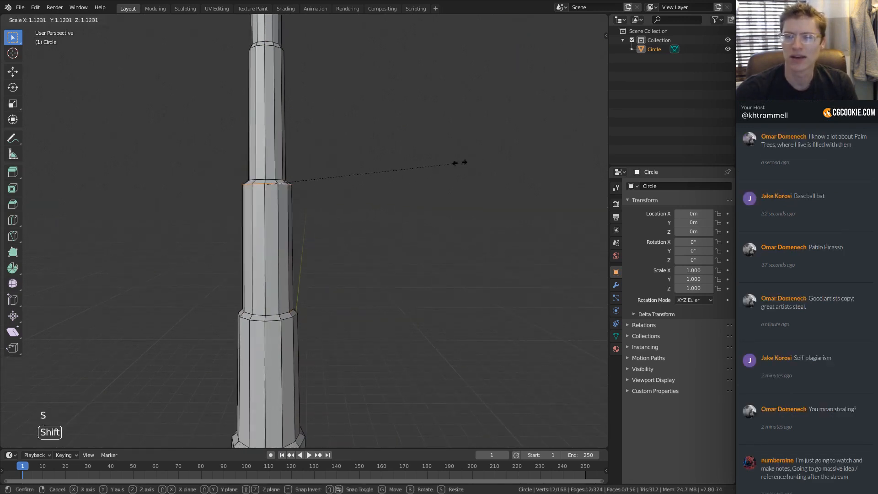
left_click(446, 165, "shift")
middle_click_drag(286, 243, 311, 246, "shift")
middle_click_drag(311, 246, 343, 238, "ctrl")
middle_click_drag(343, 238, 320, 258)
middle_click_drag(320, 258, 309, 297, "ctrl")
middle_click_drag(308, 297, 316, 198, "shift")
middle_click_drag(316, 198, 304, 270, "ctrl")
left_click(302, 277)
left_click(304, 287, "alt+shift")
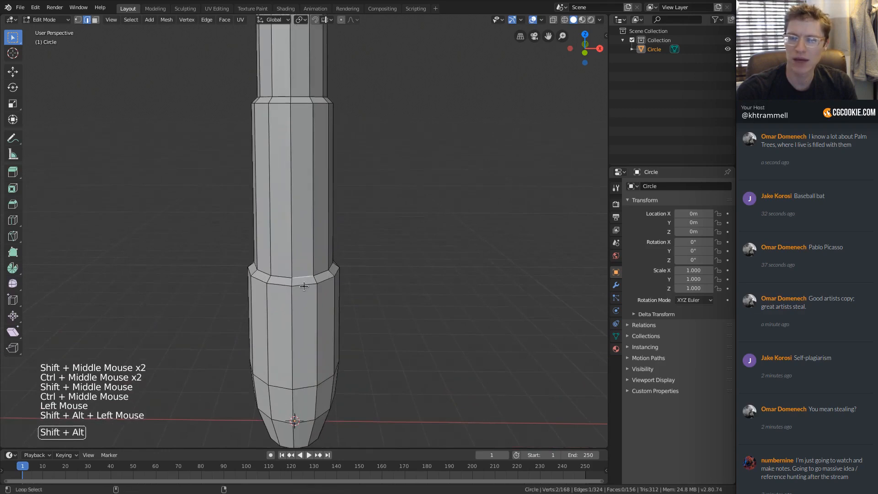
key("s")
right_click(387, 242)
key("ctrl+z")
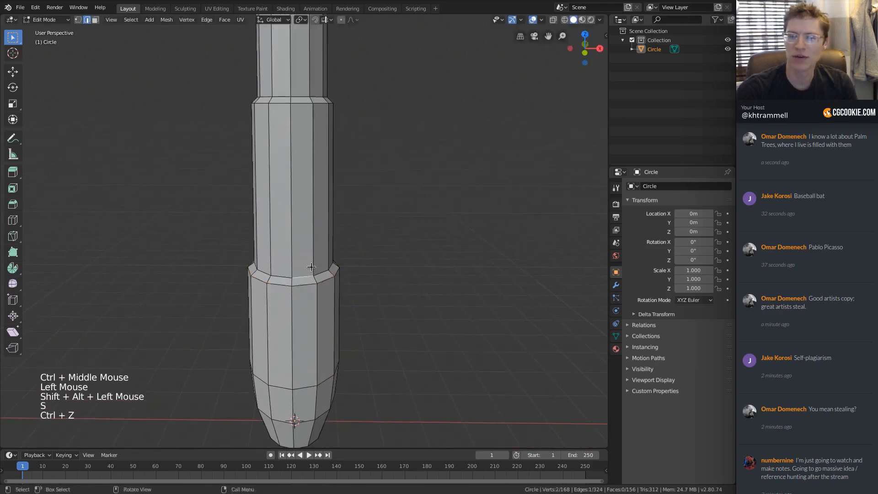
Step: Scale up both edge loops of the lowest ledge slightly
left_click(302, 278, "alt+shift")
left_click(302, 282, "alt+shift")
left_click(303, 276, "alt+shift")
key("s")
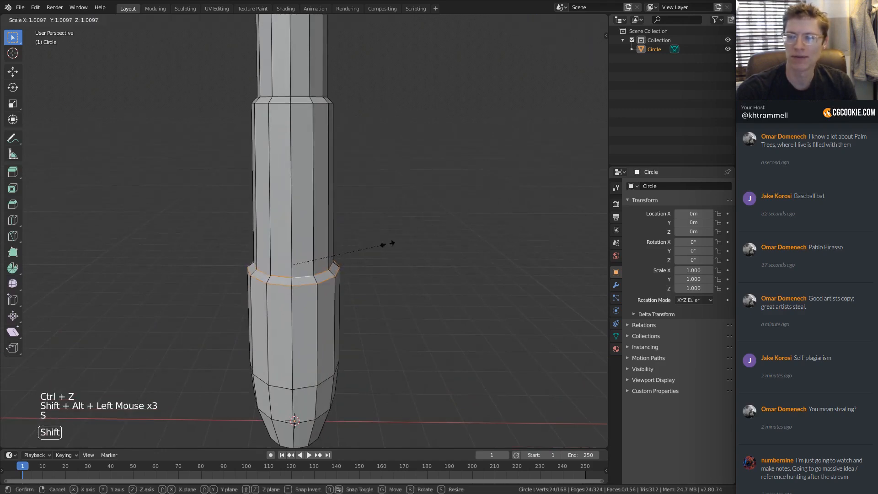
left_click(393, 243)
Step: Add a centred loop cut to the trunk segment above the lowest ledge and scale it inward slightly
middle_click_drag(394, 243, 261, 286, "shift")
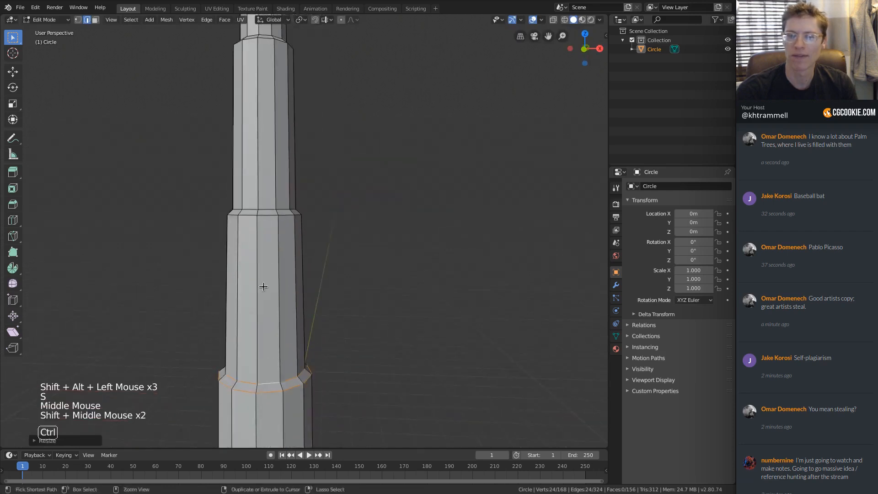
key("ctrl+r")
left_click(264, 276)
key("s")
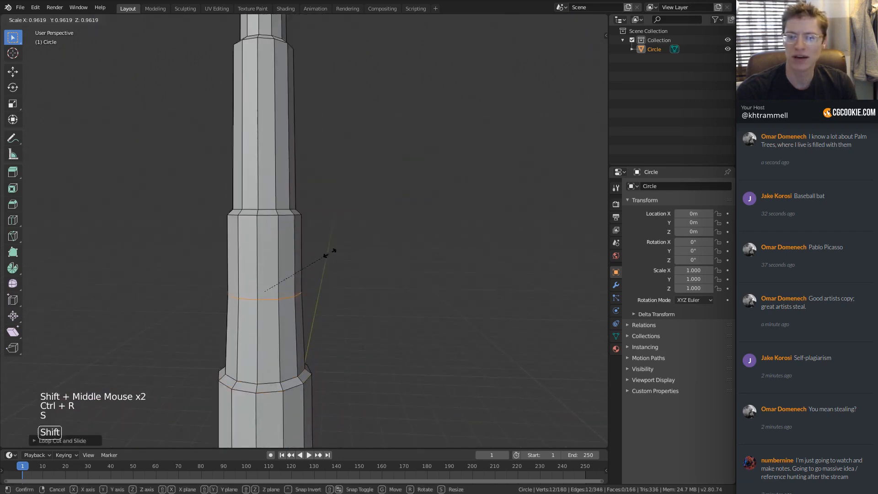
left_click(318, 257)
Step: Add a centred loop cut between the second and third ledges from the base and scale it inward slightly
middle_click_drag(318, 256, 314, 247, "ctrl")
middle_click_drag(313, 247, 273, 198, "shift")
key("ctrl+r")
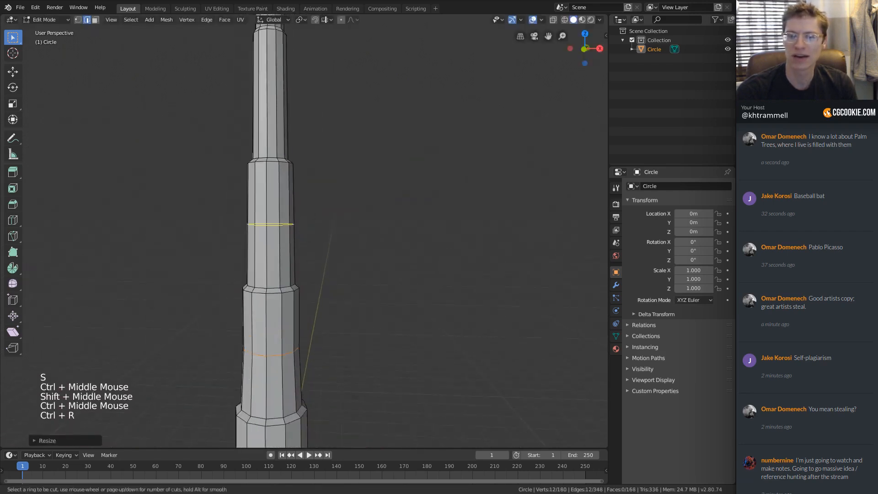
left_click(274, 200)
left_click(275, 203)
key("s")
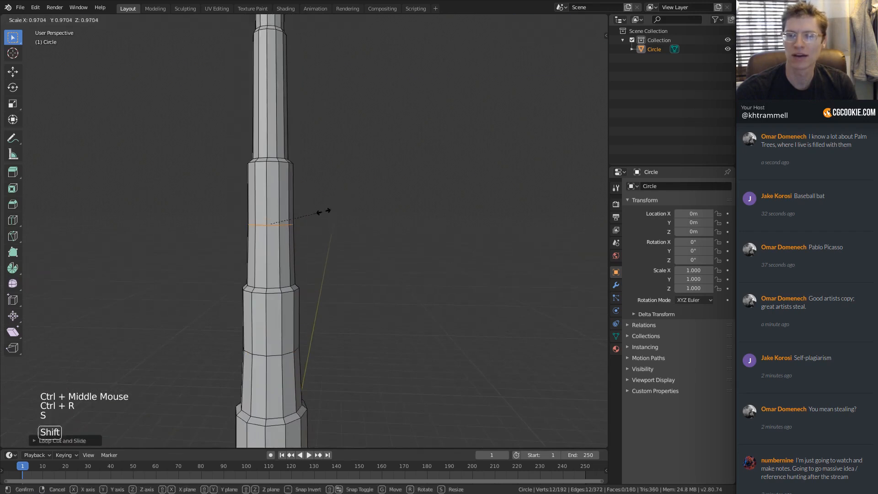
left_click(324, 210)
Step: Add a centred loop cut between the third and fourth ledges from the base and scale it outward slightly
middle_click_drag(324, 210, 243, 229, "shift")
key("ctrl+r")
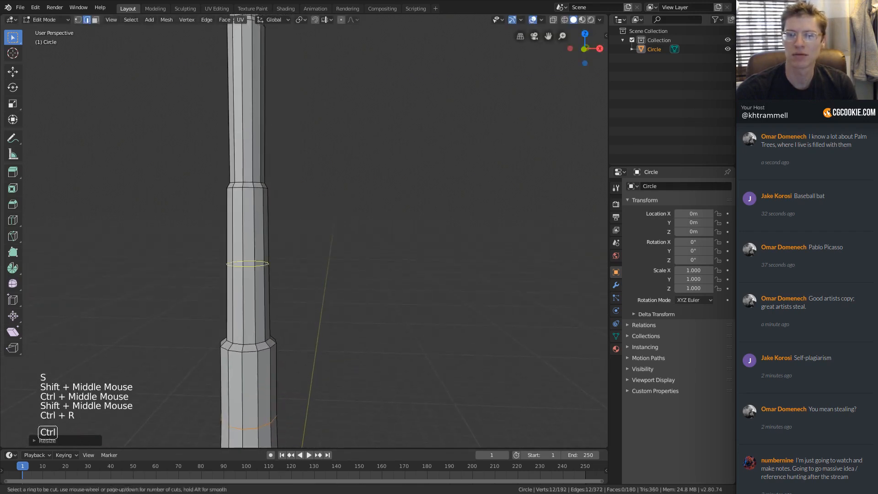
left_click(250, 264)
left_click(251, 264)
key("s")
left_click(373, 255)
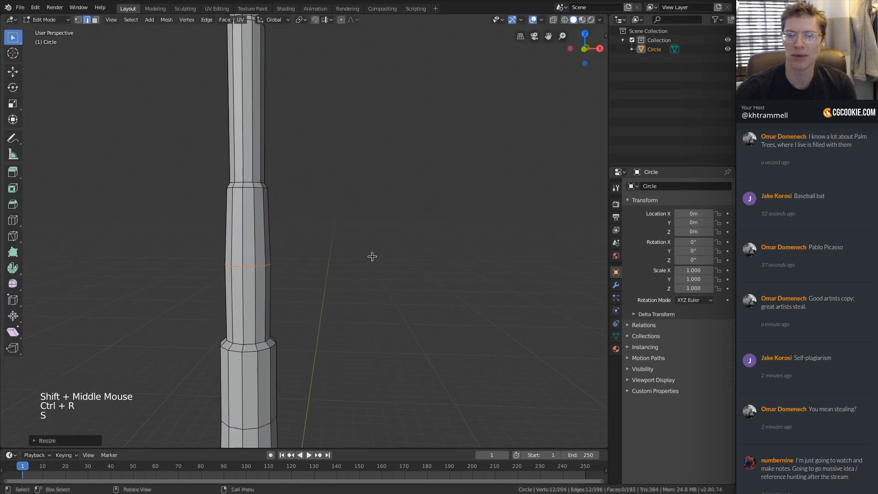
Step: Inspect the trunk's overall proportions with and without the mesh edges, ending on the full silhouette from the front
middle_click_drag(373, 255, 334, 205, "ctrl")
key("Tab")
middle_click_drag(334, 206, 319, 243)
mouse_move(319, 242)
middle_mouse_down("ctrl")
mouse_move(322, 252)
mouse_move(324, 228)
middle_mouse_up("ctrl")
key("Tab")
key("KP_1")
middle_click_drag(324, 227, 322, 232, "ctrl")
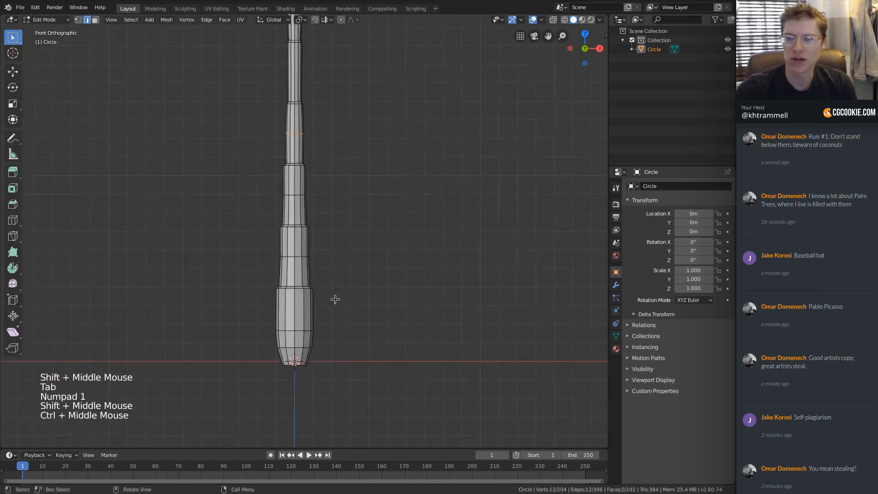
middle_click_drag(335, 300, 320, 264, "shift")
middle_click_drag(320, 264, 323, 239, "ctrl")
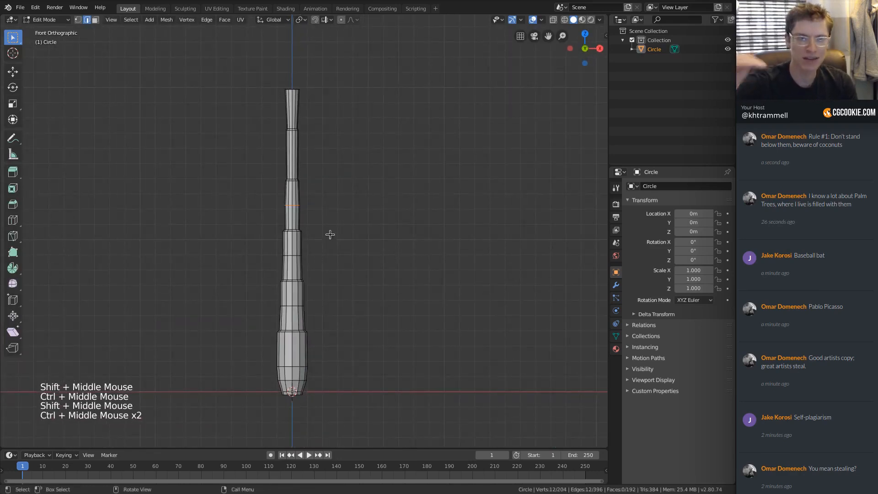
Step: In wireframe, select the trunk from the lowest ledge through the fourth ledge and move it up along Z
key("z")
key("a")
key("a")
key("a")
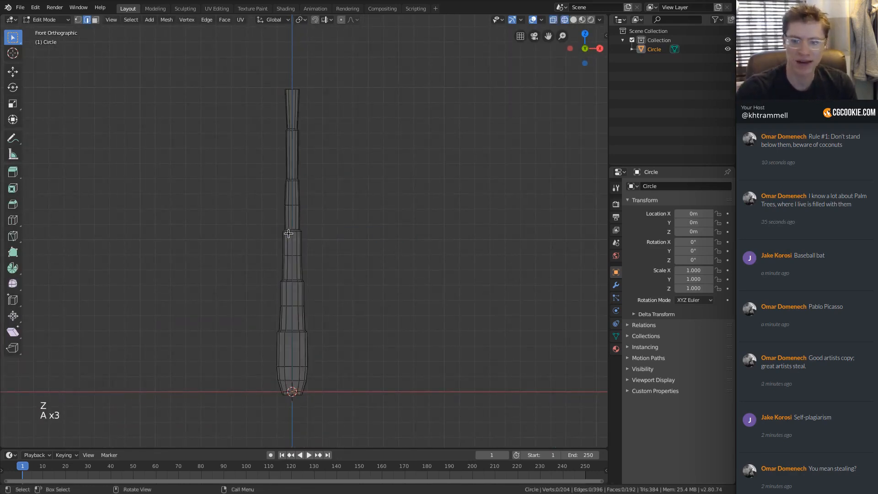
key("b")
left_click_drag(256, 164, 336, 334)
key("g")
key("z")
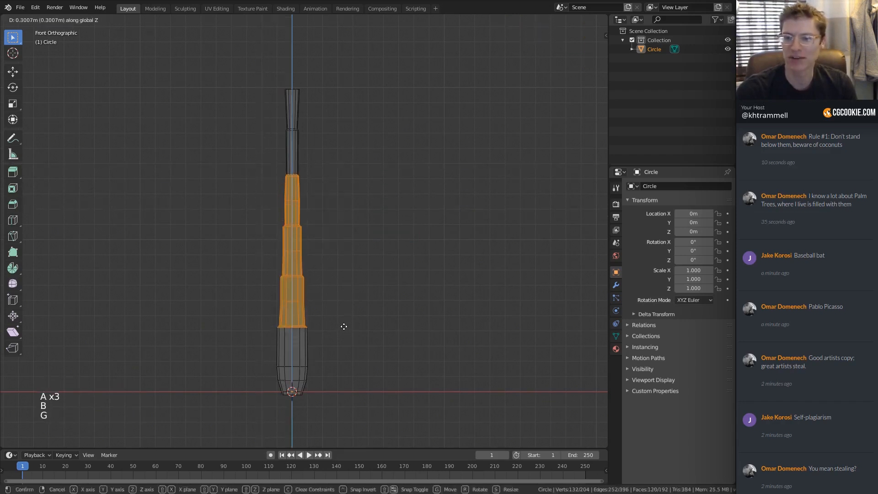
left_click(344, 326)
Step: Select only the second ledge from the base and move it slightly down along Z
middle_click_drag(343, 317, 345, 221, "ctrl")
key("a")
key("a")
key("a")
key("b")
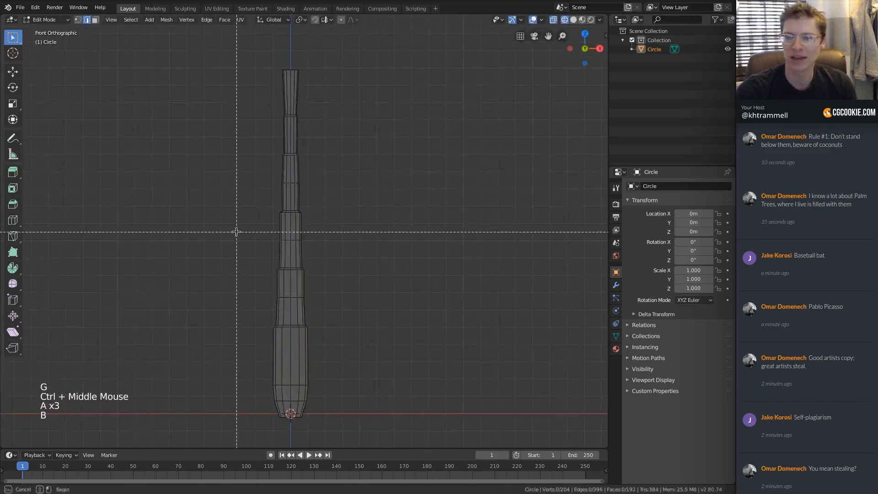
left_click_drag(227, 251, 320, 292)
key("g")
key("z")
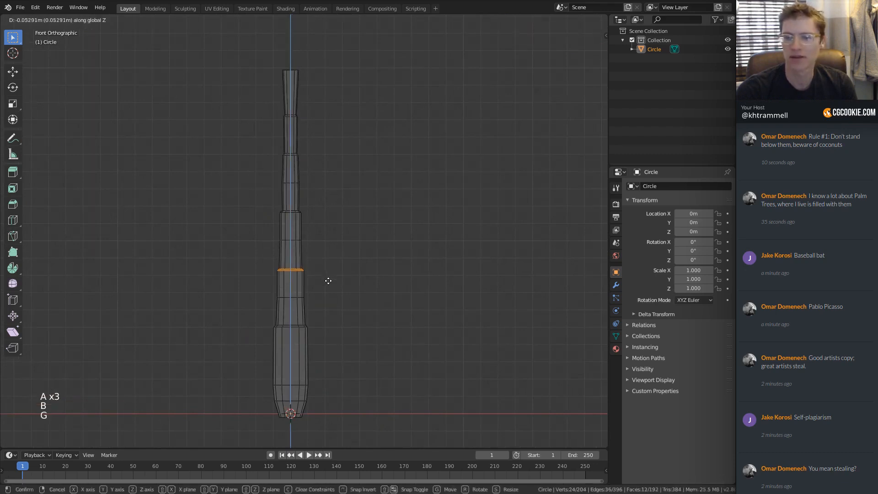
left_click(329, 284)
Step: Rotate the second ledge from the base slightly in the front view, then clear the selection
middle_click_drag(331, 224, 339, 203, "ctrl")
middle_click_drag(338, 203, 361, 176, "shift")
mouse_move(361, 176)
middle_mouse_down("ctrl")
mouse_move(380, 168)
mouse_move(384, 231)
mouse_move(359, 198)
middle_mouse_up("ctrl")
key("r")
left_click(382, 188)
Step: Select the third ledge from the base and tilt it slightly from an angled view
key("a")
key("a")
key("a")
right_click_drag(359, 200, 339, 234, "ctrl")
mouse_move(338, 234)
middle_mouse_down()
mouse_move(400, 221)
mouse_move(296, 183)
middle_mouse_up()
key("r")
left_click(357, 193)
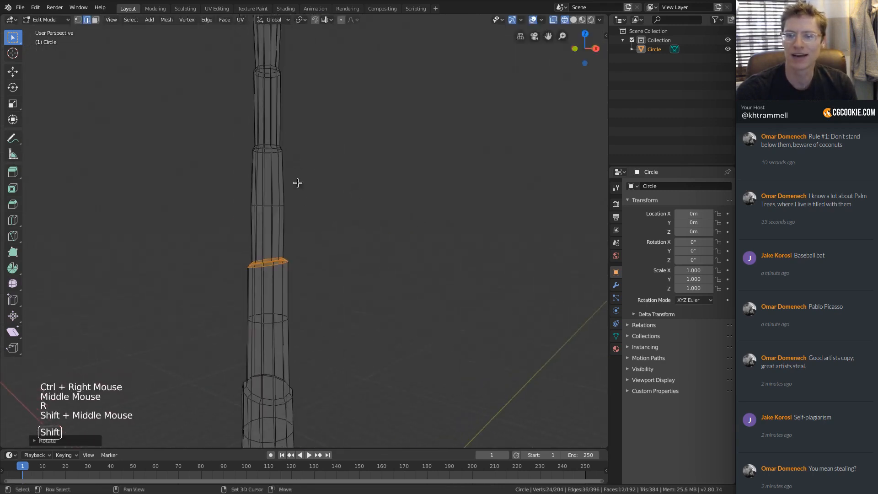
Step: Select both edge loops of the fourth ledge from the base and tilt them from a different viewing angle
left_click(266, 149, "alt")
left_click(266, 148, "alt+shift")
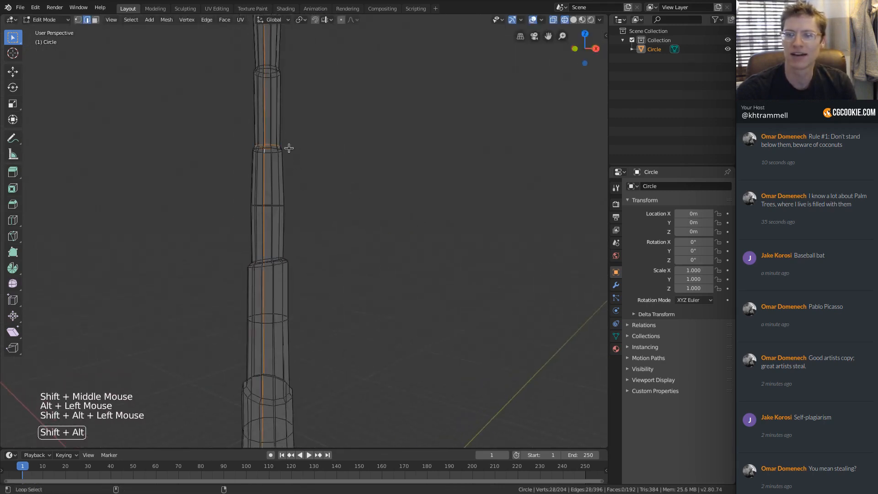
key("a")
key("a")
key("a")
right_click_drag(306, 148, 249, 167, "ctrl")
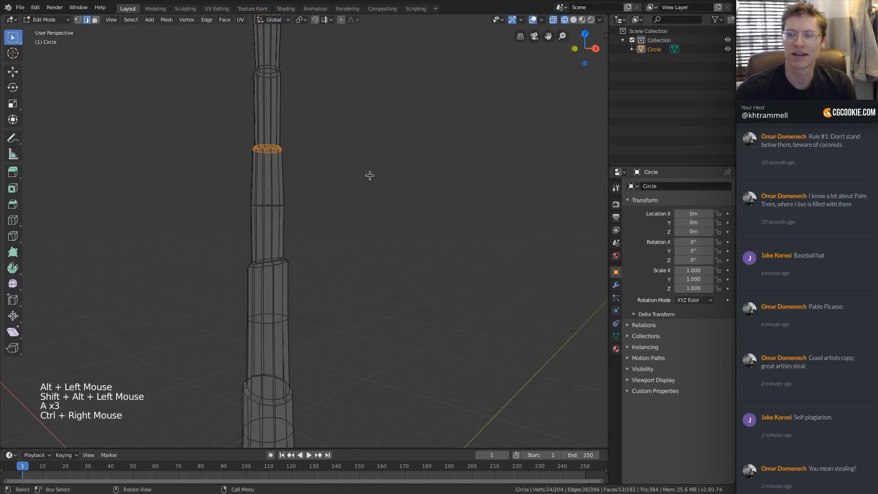
middle_click_drag(369, 176, 479, 169)
key("r")
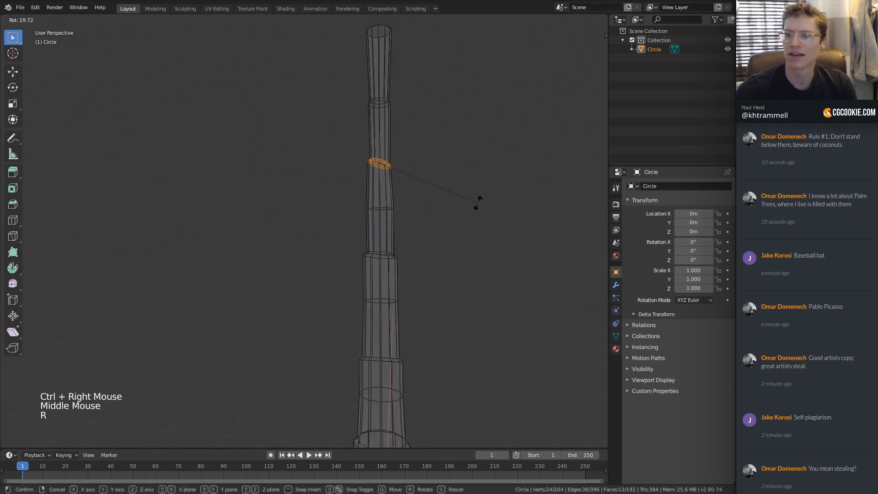
left_click(476, 202)
Step: Select the topmost ledge of the trunk and rotate it slightly to break up its level edge
middle_click_drag(476, 201, 471, 192, "shift")
middle_click_drag(471, 192, 464, 198, "ctrl")
key("a")
key("a")
key("a")
mouse_move(414, 194)
right_mouse_down("ctrl")
mouse_move(424, 241)
mouse_move(428, 218)
right_mouse_up("ctrl")
mouse_move(430, 204)
middle_mouse_down()
mouse_move(462, 210)
mouse_move(414, 185)
middle_mouse_up()
key("r")
left_click(445, 182)
Step: Select both edge loops of the lowest ledge and tilt them slightly
middle_click_drag(414, 185, 403, 247, "shift")
middle_click_drag(402, 247, 316, 322, "shift")
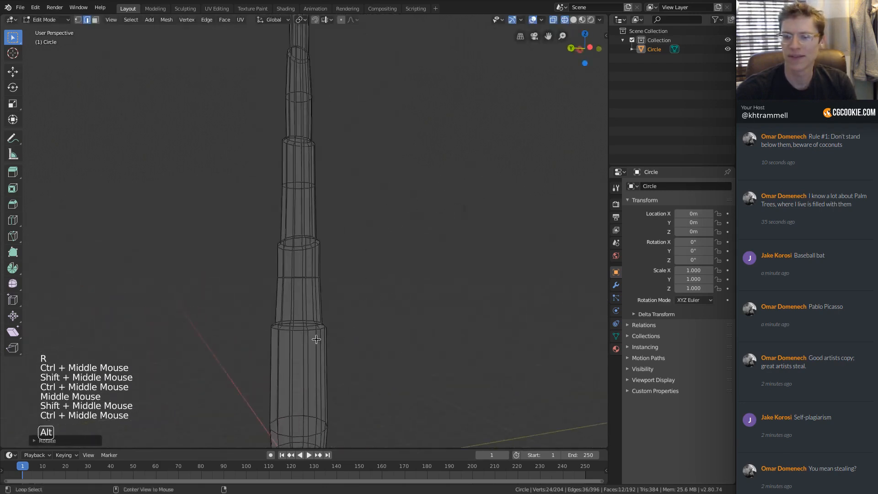
left_click(313, 325, "alt")
left_click(312, 325, "alt+shift")
middle_click_drag(403, 327, 382, 283)
middle_click_drag(383, 284, 376, 264, "ctrl")
key("r")
left_click(410, 194)
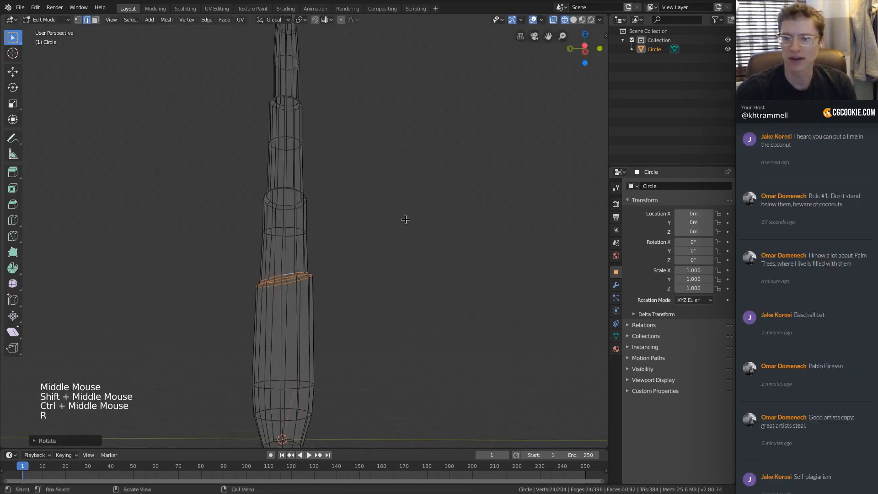
middle_click_drag(406, 218, 321, 265, "ctrl")
left_click(300, 280, "alt")
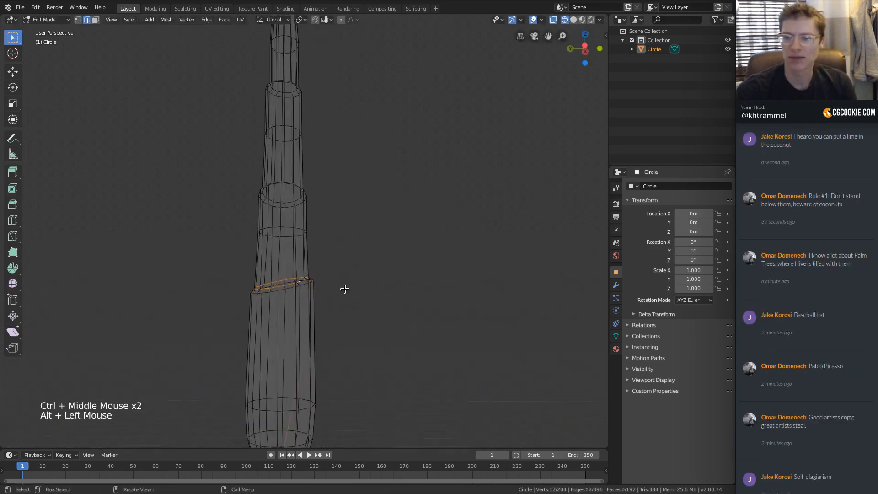
Step: Return to solid display in Object Mode and apply Shade Smooth to the trunk
key("z")
key("Tab")
mouse_move(402, 291)
middle_mouse_down("ctrl")
mouse_move(421, 189)
mouse_move(379, 194)
middle_mouse_up("ctrl")
mouse_move(380, 194)
middle_mouse_down()
mouse_move(336, 201)
mouse_move(356, 223)
mouse_move(307, 120)
middle_mouse_up()
right_click(277, 105)
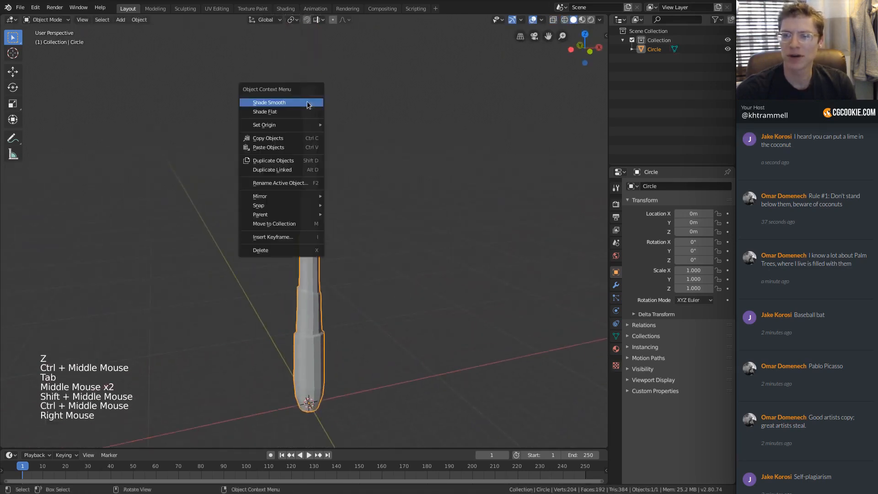
left_click(274, 105)
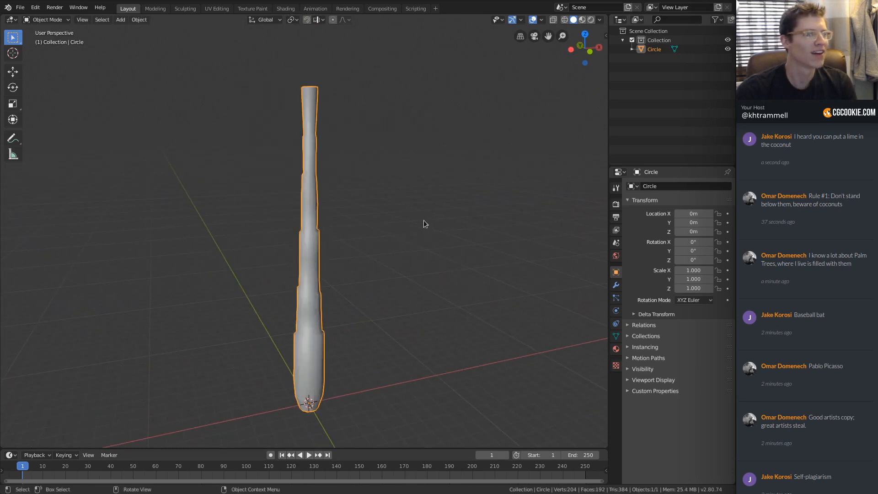
Step: Examine the smooth-shaded trunk from several angles and look closely at the mesh around its open top
middle_click_drag(462, 172, 323, 196)
middle_click_drag(324, 197, 330, 164, "ctrl")
middle_click_drag(331, 164, 291, 204)
middle_click_drag(291, 203, 282, 254, "ctrl")
left_click(226, 137)
middle_click_drag(227, 137, 240, 135, "shift")
middle_click_drag(240, 135, 255, 134, "ctrl")
key("Tab")
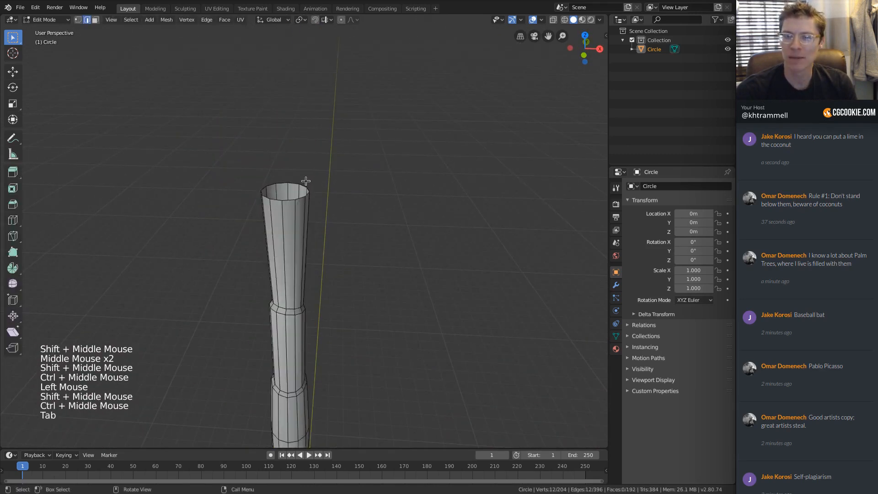
middle_click_drag(303, 183, 331, 177)
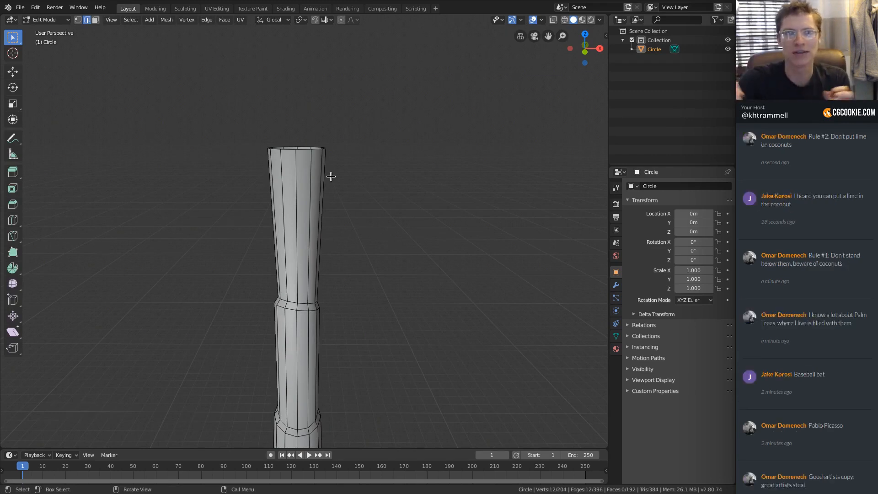
middle_click_drag(330, 168, 334, 183)
middle_click_drag(334, 183, 346, 200, "shift")
middle_click_drag(345, 200, 352, 204, "ctrl")
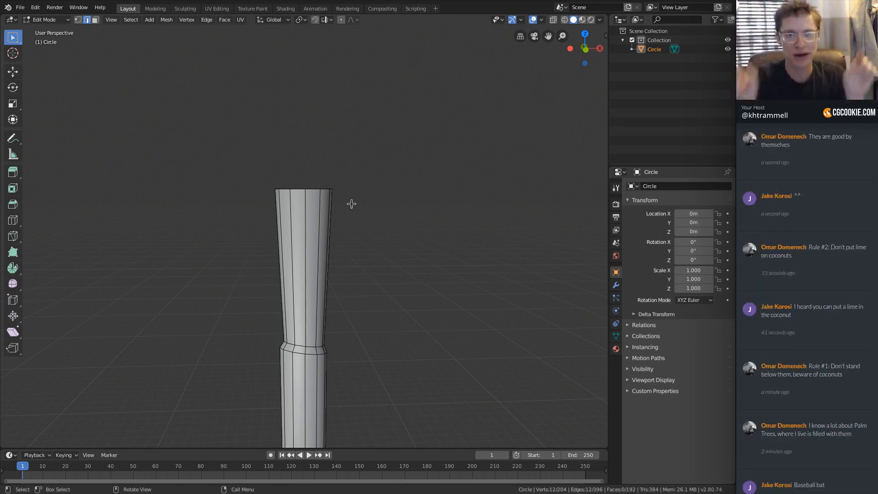
middle_click_drag(347, 200, 334, 196, "ctrl")
Step: Select every other edge of the trunk's open top rim in wireframe and extrude them up about 0.25 m
left_click(316, 174)
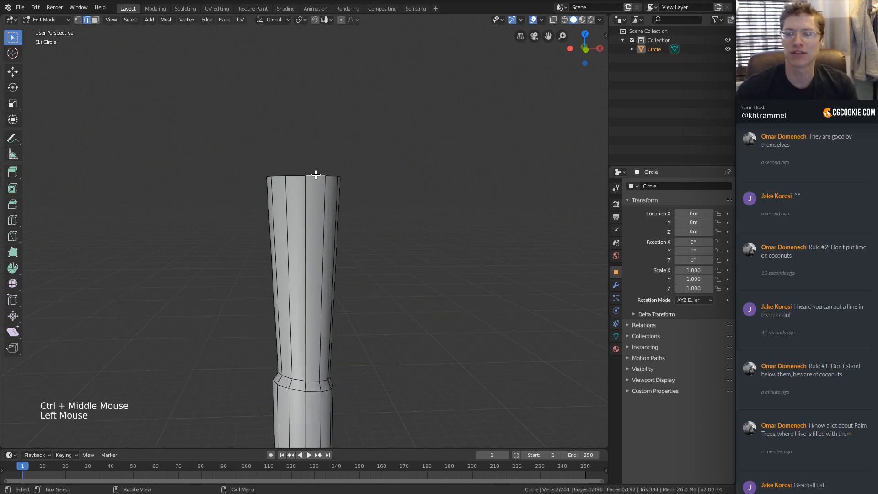
key("KP_1")
middle_click_drag(313, 168, 293, 178, "ctrl")
middle_click_drag(292, 178, 313, 183, "ctrl")
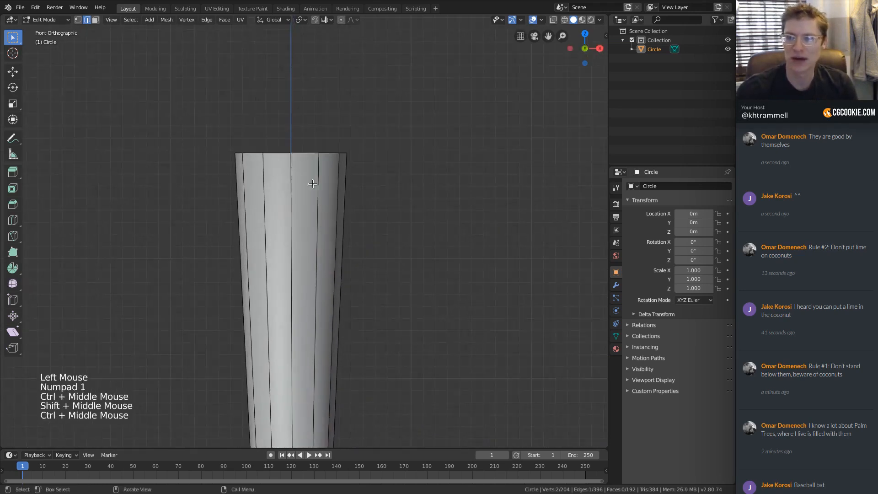
mouse_move(293, 150)
middle_mouse_down("shift")
mouse_move(290, 204)
mouse_move(290, 196)
middle_mouse_up("shift")
key("z")
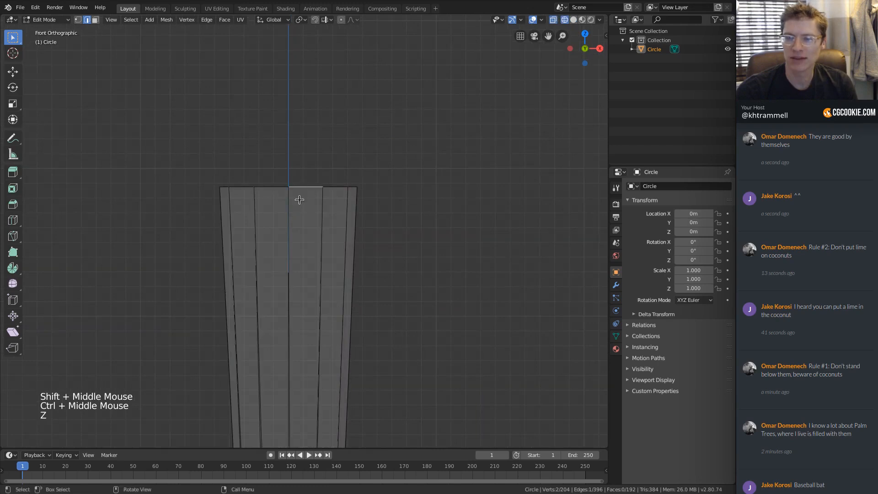
middle_click_drag(311, 191, 316, 219)
middle_click_drag(316, 219, 338, 228, "ctrl")
middle_click_drag(338, 228, 337, 208, "ctrl")
left_click(254, 273, "shift")
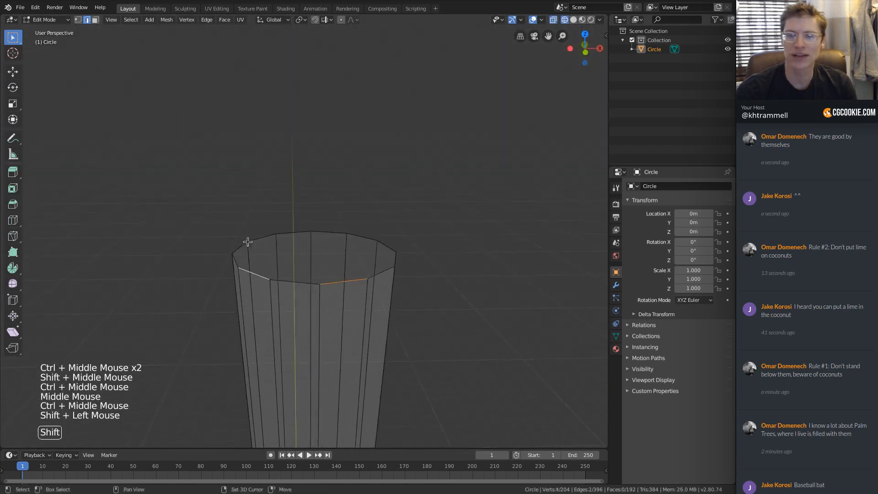
left_click(242, 245, "shift")
left_click(301, 232, "shift")
left_click(401, 256, "shift")
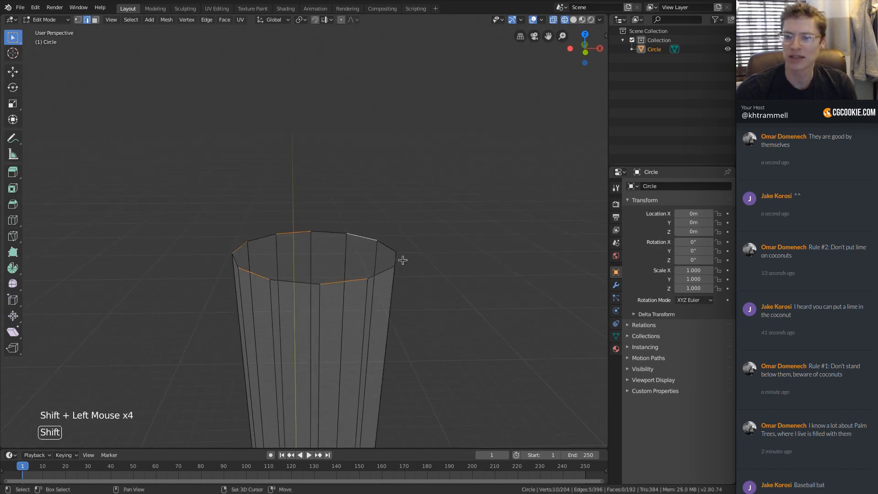
middle_click_drag(402, 257, 371, 255)
left_click(304, 253, "shift")
middle_click_drag(304, 253, 339, 232, "ctrl")
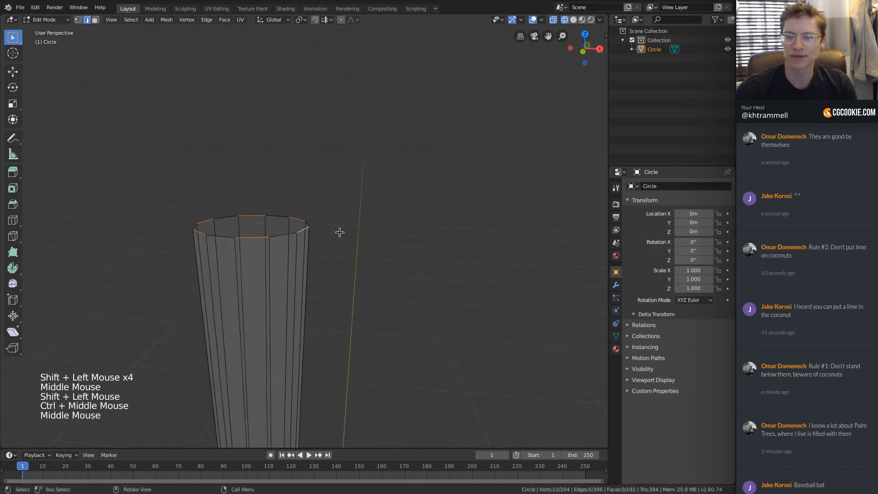
key("e")
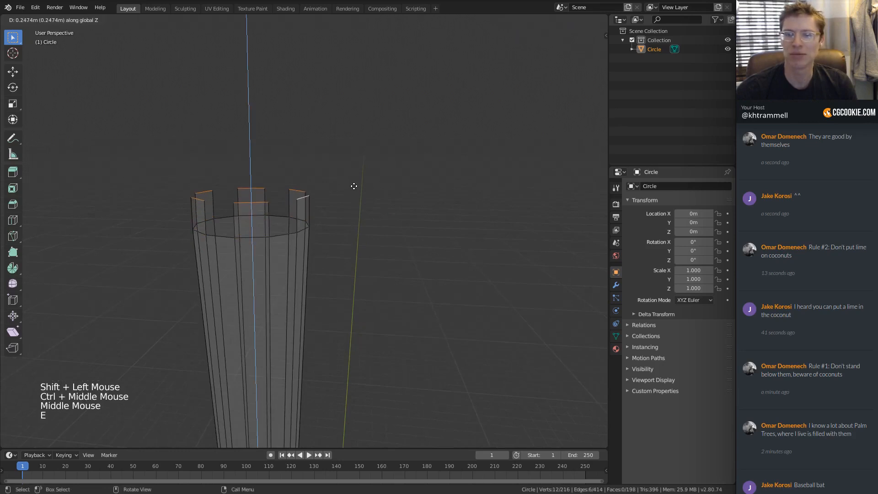
left_click(352, 187)
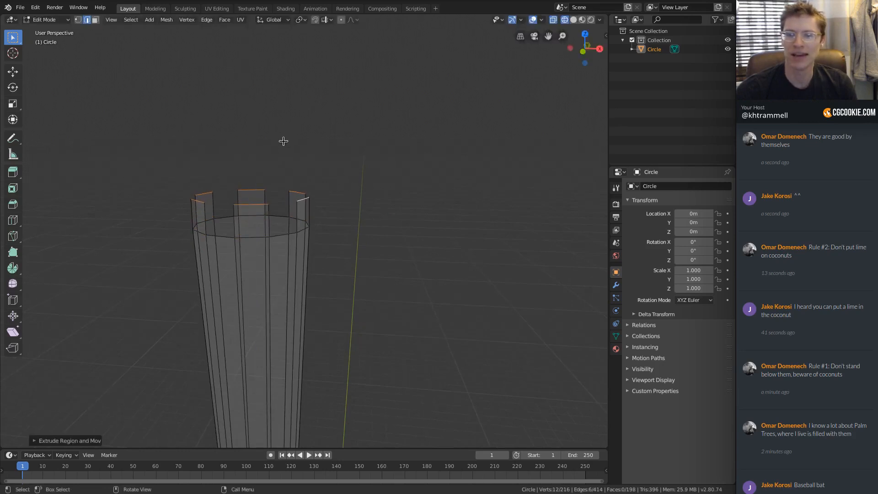
Step: Set the pivot point to Individual Origins and scale the extruded rim edges to 0, forming pointed spikes
left_click(300, 20)
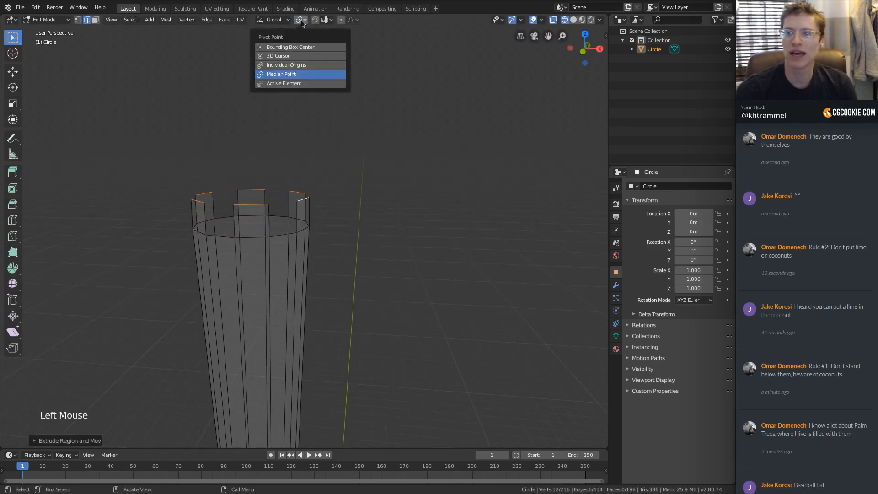
left_click(282, 66)
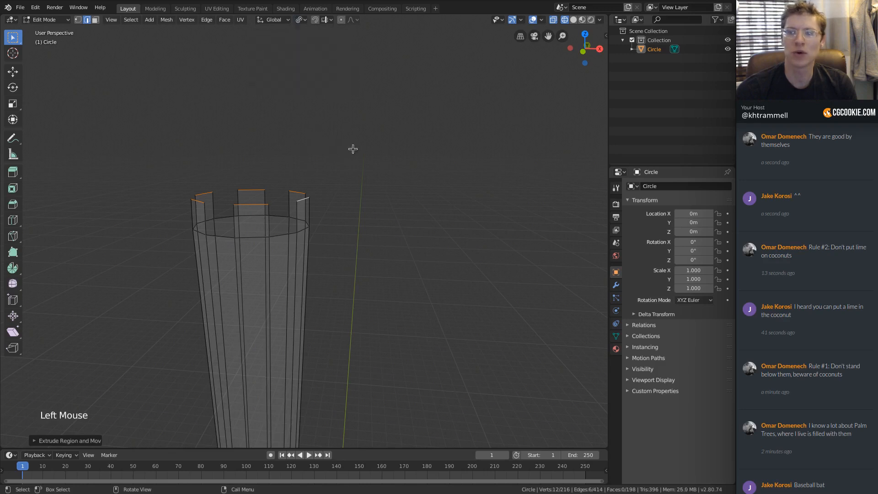
key("s")
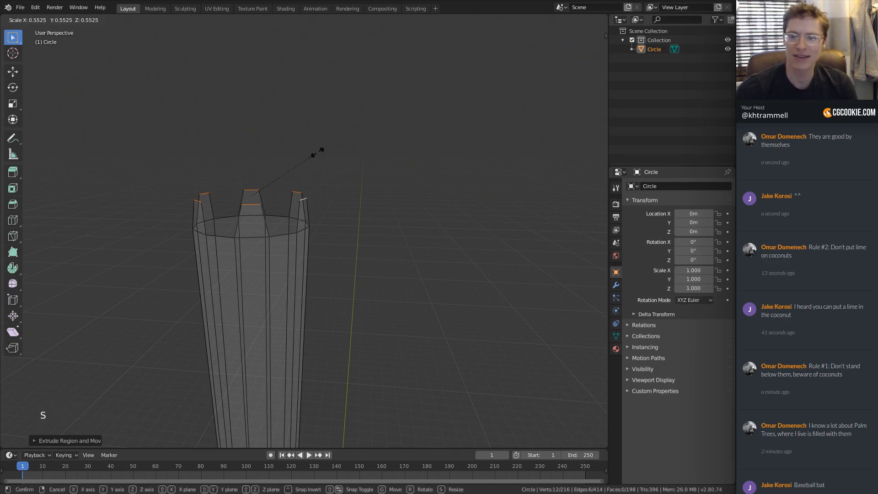
left_click(318, 152)
key("s")
key("0")
key("Return")
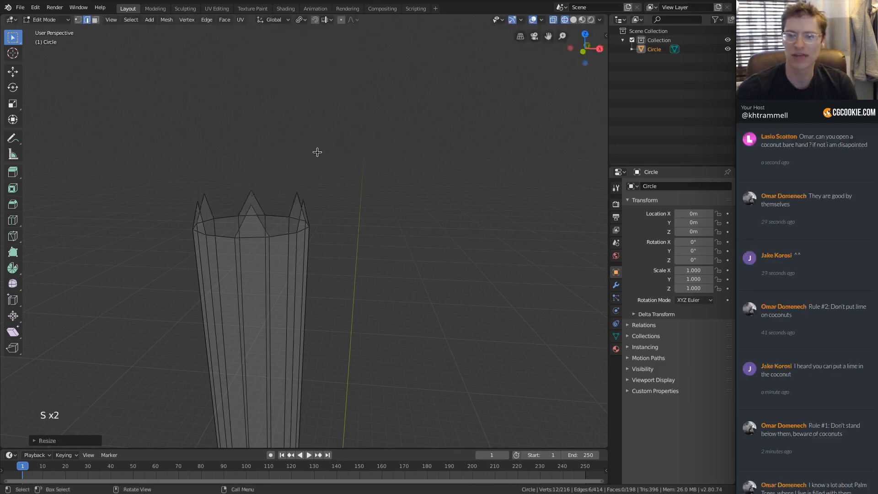
Step: Select the remaining rim edges between the spikes and extrude them up along Z slightly higher than the spike tips
middle_click_drag(273, 206, 361, 251)
left_click(328, 245)
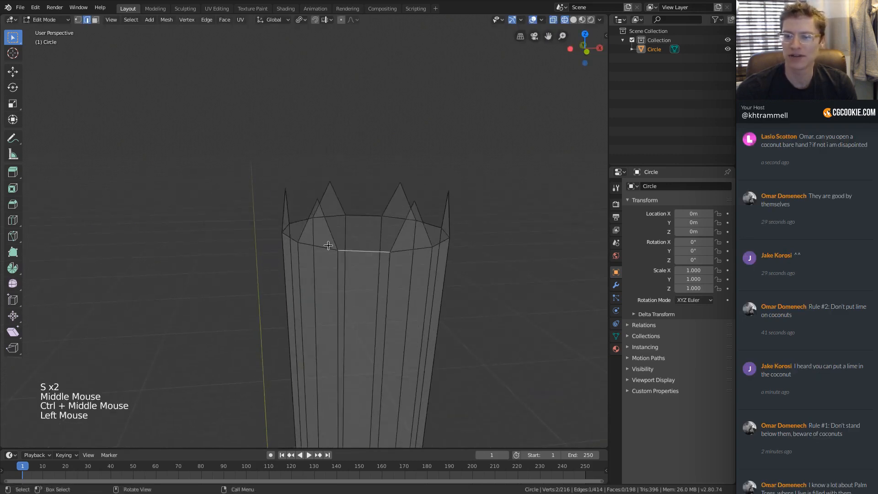
left_click(293, 238, "shift")
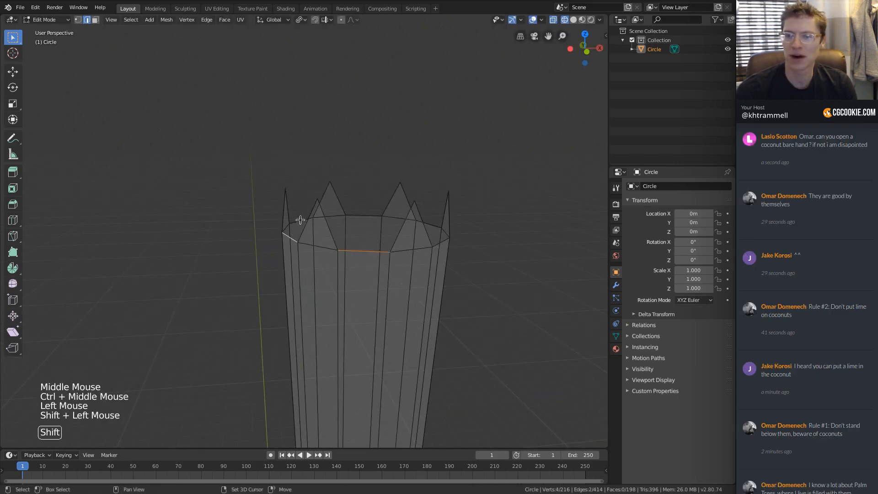
left_click(433, 225, "shift")
middle_click_drag(459, 238, 439, 235)
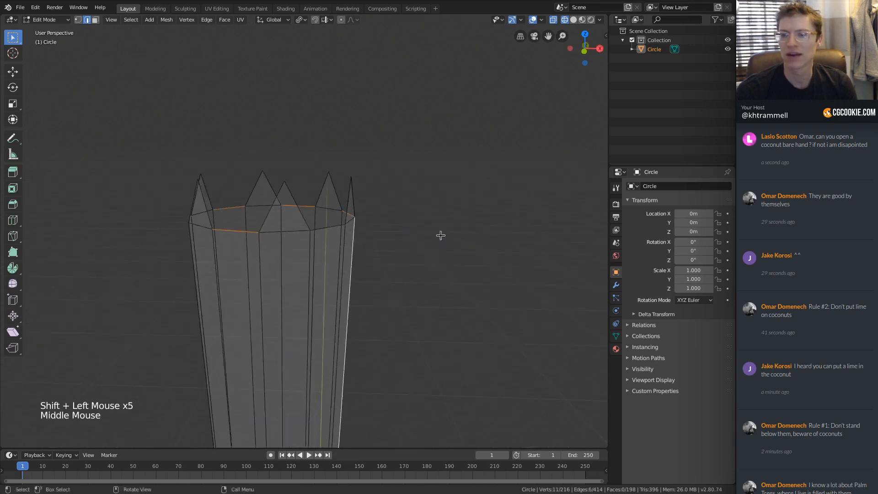
key("ctrl+z")
left_click(333, 228, "shift")
key("e")
key("z")
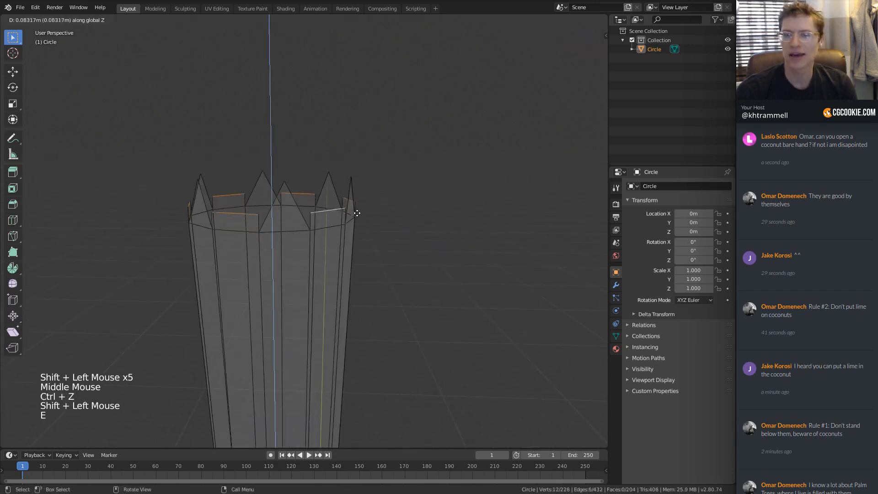
left_click(349, 188)
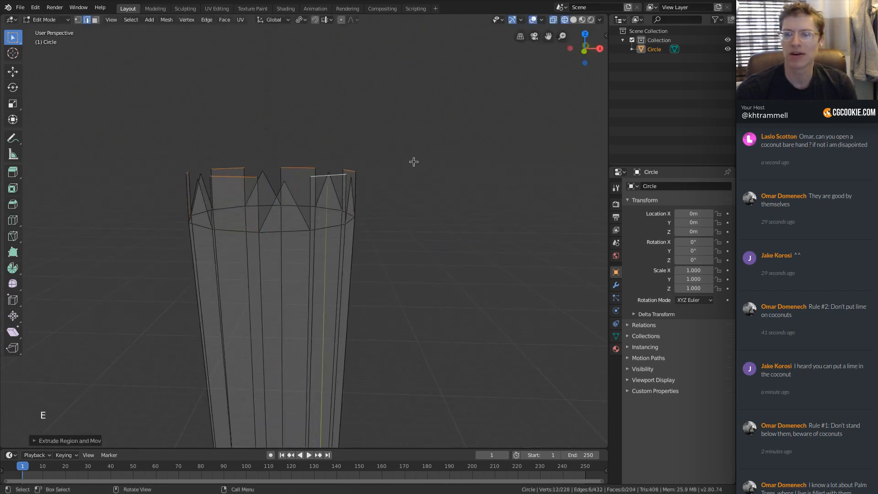
Step: Scale the newly extruded in-between rim edges to 0 so they form pointed spikes
key("s")
key("0")
key("Return")
middle_click_drag(335, 171, 379, 170, "ctrl")
Step: Select all the spikes with the rim in vertex mode and merge their overlapping vertices by distance
key("1")
key("a")
key("a")
key("a")
key("b")
left_click_drag(229, 136, 497, 202)
middle_click_drag(498, 203, 290, 121, "shift")
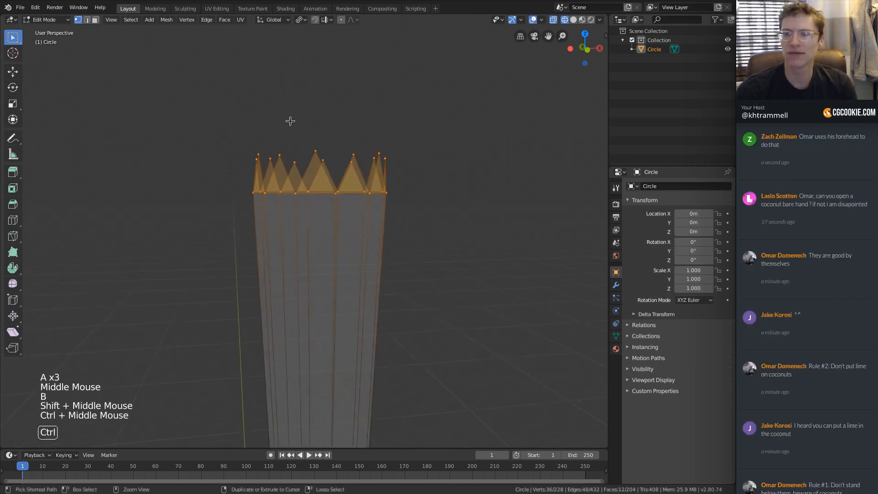
left_click(185, 20)
mouse_move(218, 167)
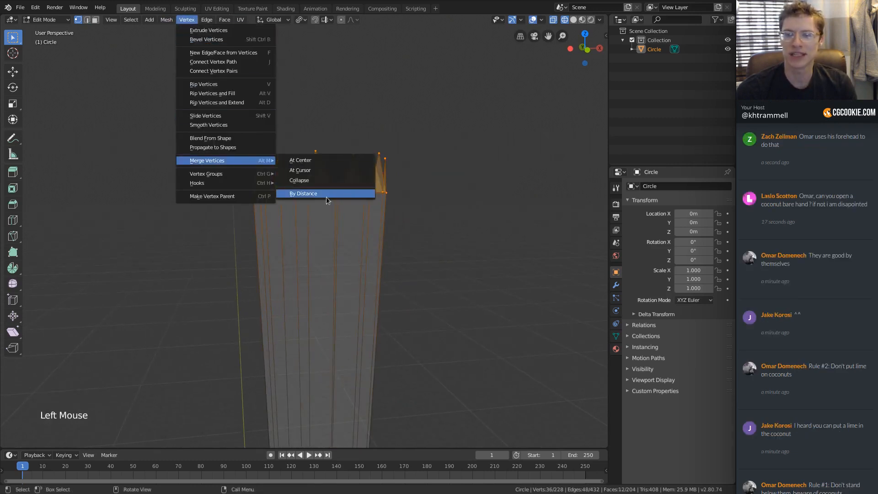
left_click(326, 197)
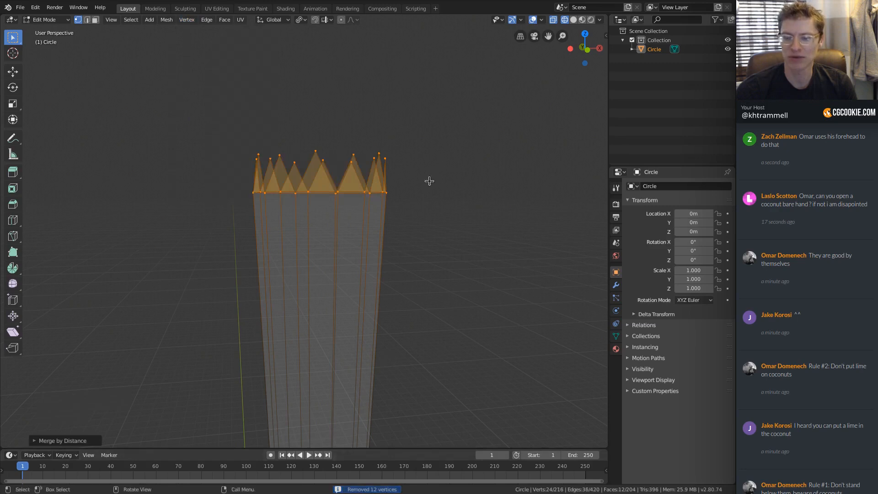
Step: Select one merged spike tip, try moving it, and switch the viewport to solid shading
middle_click_drag(429, 181, 258, 215)
left_click(242, 201)
key("g")
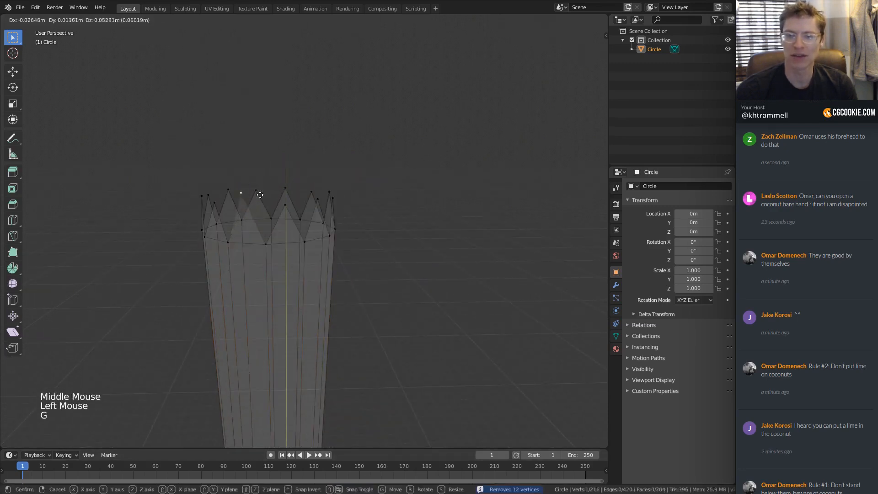
key("Escape")
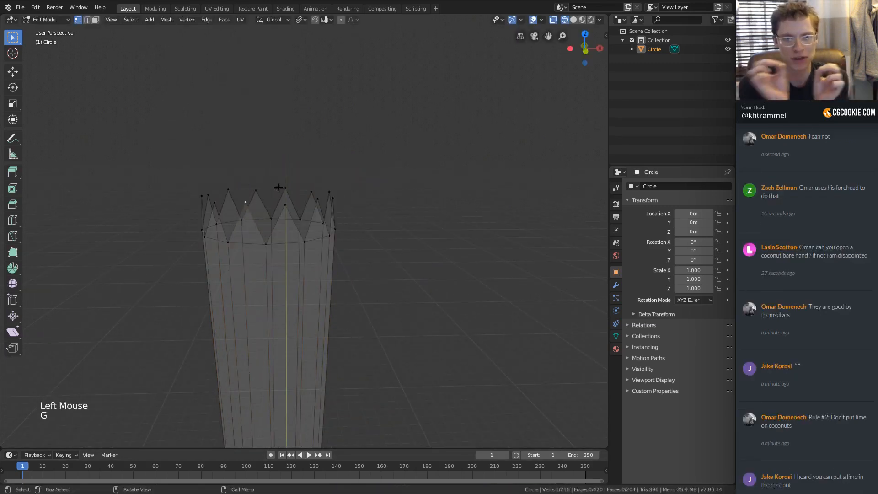
mouse_move(279, 186)
middle_mouse_down("ctrl")
mouse_move(308, 183)
mouse_move(302, 173)
mouse_move(314, 205)
middle_mouse_up("ctrl")
middle_click_drag(313, 163, 316, 174)
key("z")
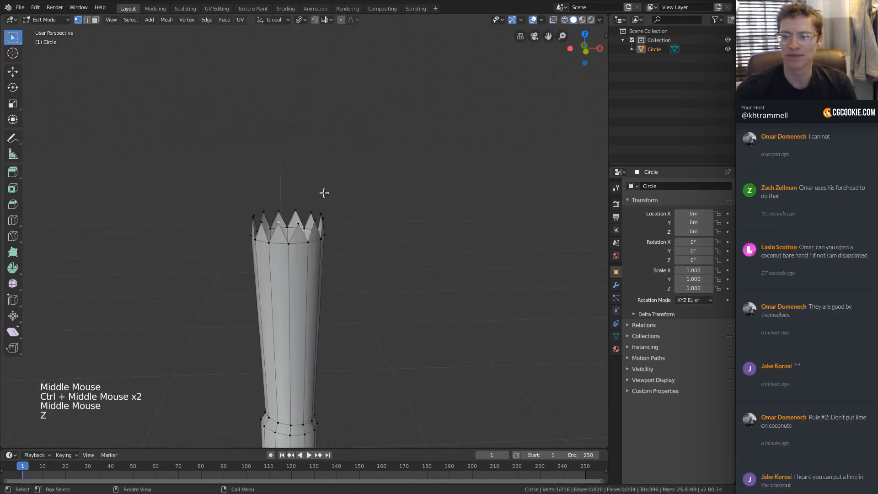
Step: Add two more spike tips around the rim to the selection and move all three upward
middle_click_drag(304, 222, 325, 200, "shift")
middle_click_drag(326, 200, 323, 198, "ctrl")
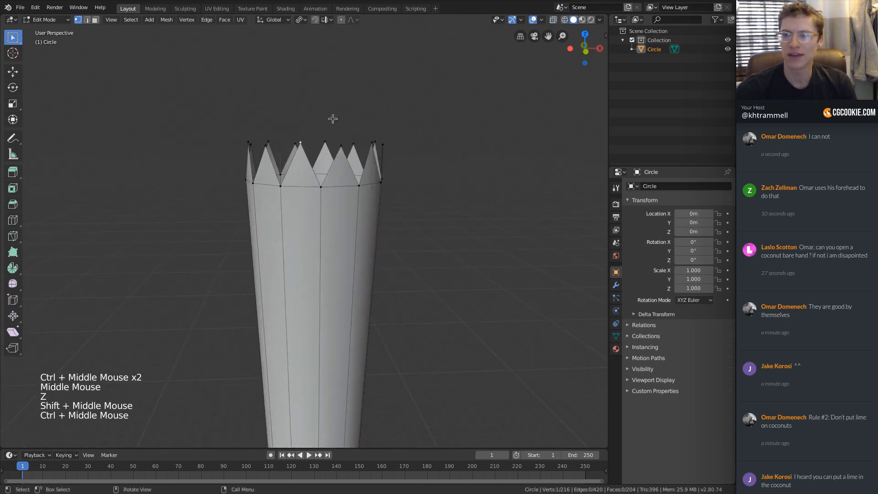
middle_click_drag(332, 119, 329, 126)
middle_click_drag(330, 126, 431, 121, "shift")
left_click(347, 160, "shift")
left_click(430, 116, "shift")
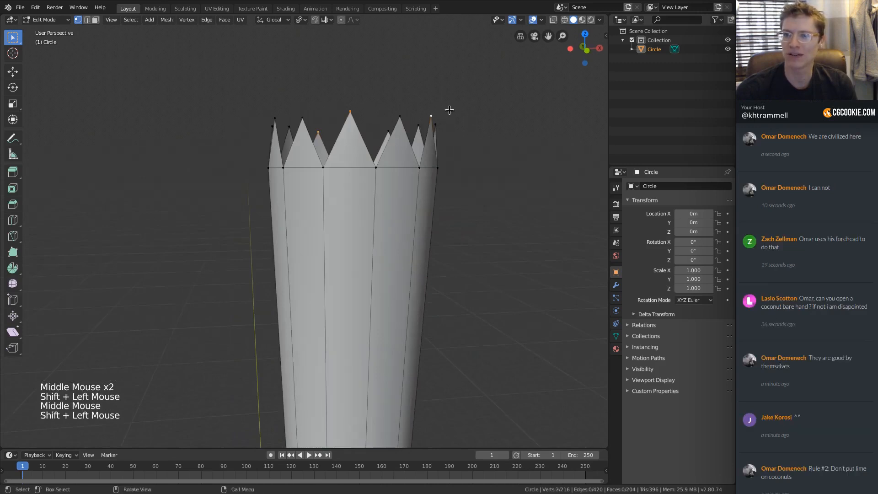
key("g")
left_click(448, 94)
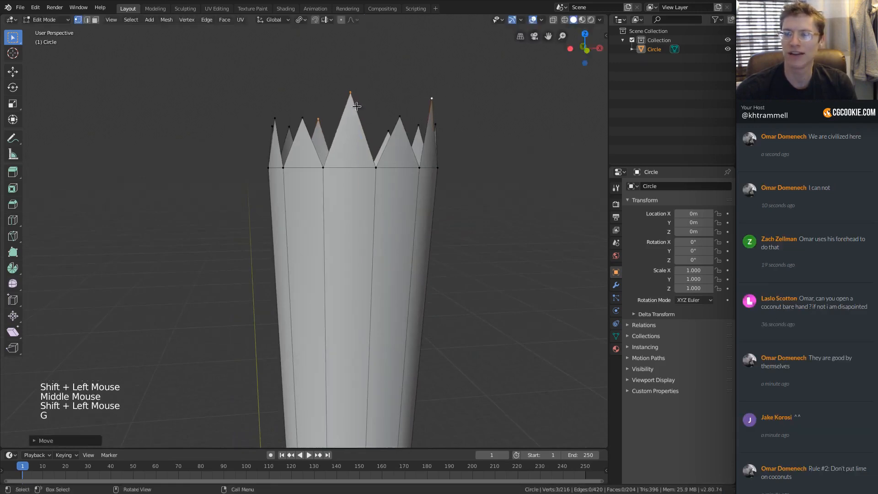
Step: Move individual spike tips one at a time to vary their heights, raising one by about 0.12 m
left_click(297, 114)
key("g")
key("z")
left_click(343, 126)
middle_click_drag(353, 123, 326, 124)
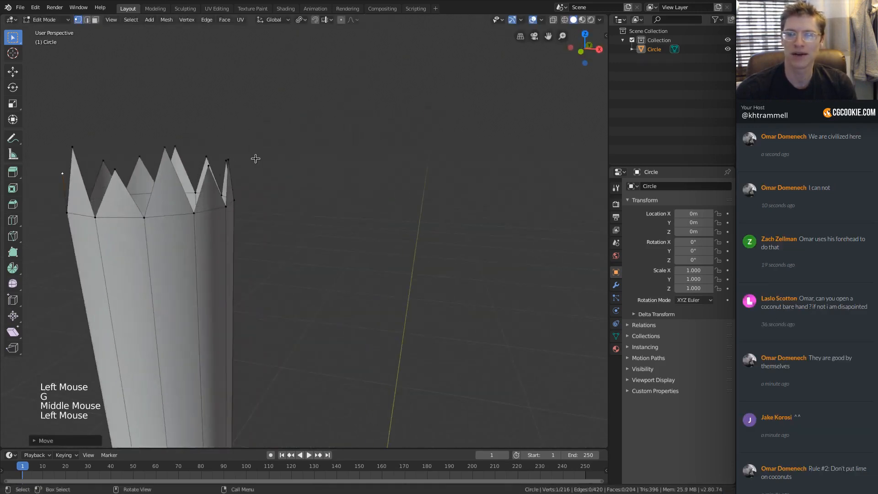
left_click(223, 163)
middle_click_drag(223, 164, 229, 135)
key("g")
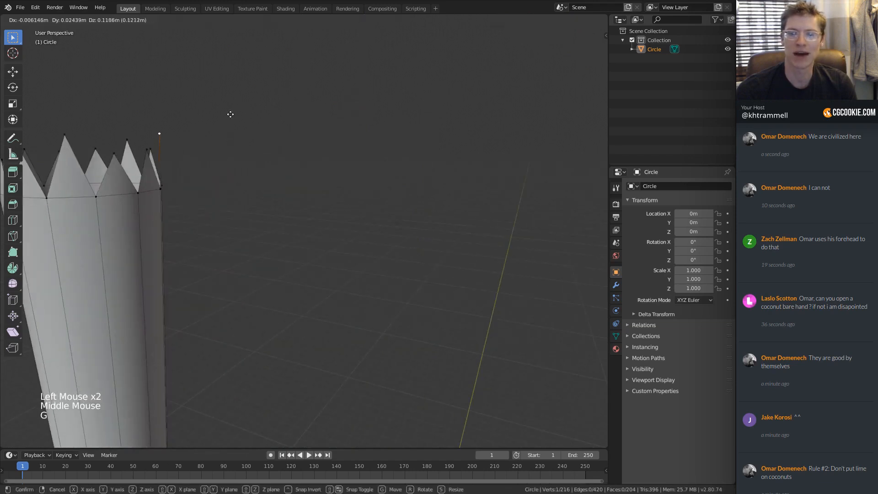
left_click(235, 100)
Step: Reposition two more individual spike tips on another side of the rim to make the crown uneven
middle_click_drag(179, 160, 283, 155, "shift")
middle_click_drag(282, 156, 299, 170, "ctrl")
middle_click_drag(300, 170, 322, 175)
left_click(316, 205)
key("g")
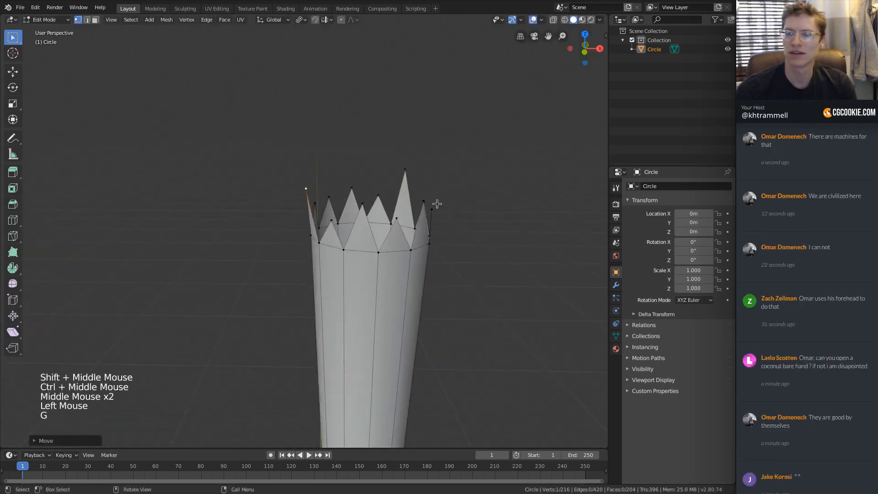
left_click(435, 204)
middle_click_drag(436, 204, 490, 181)
key("g")
left_click(484, 183)
Step: Select only the twelve spike tips in wireframe, leaving the rim vertices at their bases unselected
middle_click_drag(491, 181, 480, 166)
key("z")
left_click(410, 167)
key("b")
key("b")
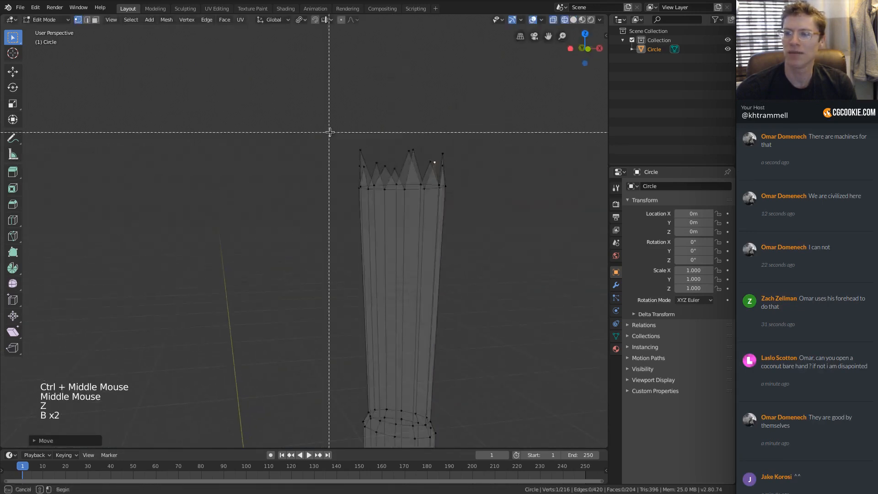
left_click_drag(330, 131, 499, 207)
middle_click_drag(435, 196, 426, 203)
key("b")
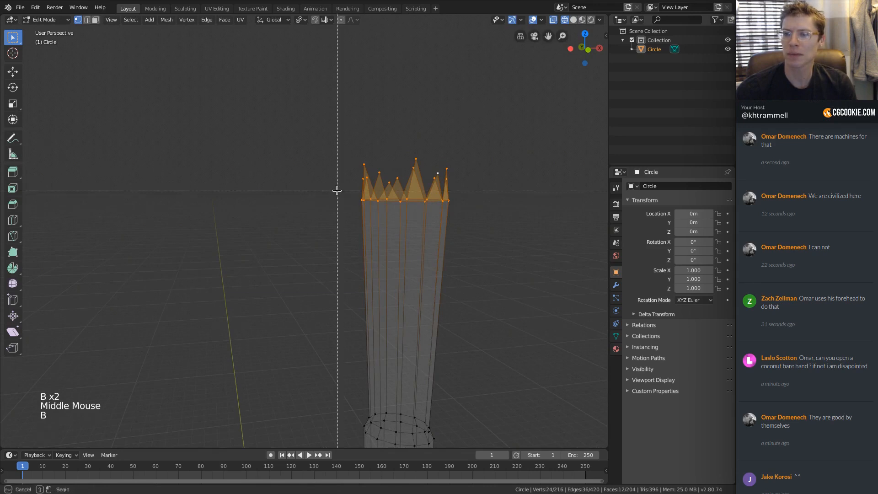
middle_click_drag(344, 194, 479, 220)
middle_click_drag(485, 183, 405, 204, "shift")
middle_click_drag(405, 204, 394, 199, "ctrl")
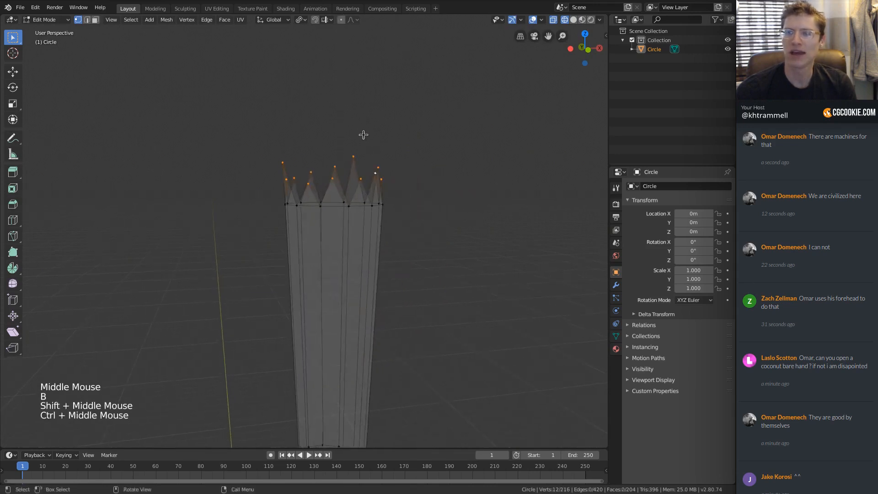
Step: Switch the pivot point to a shared centre and scale the spike tips outward to about 1.3
left_click(303, 20)
left_click(297, 74)
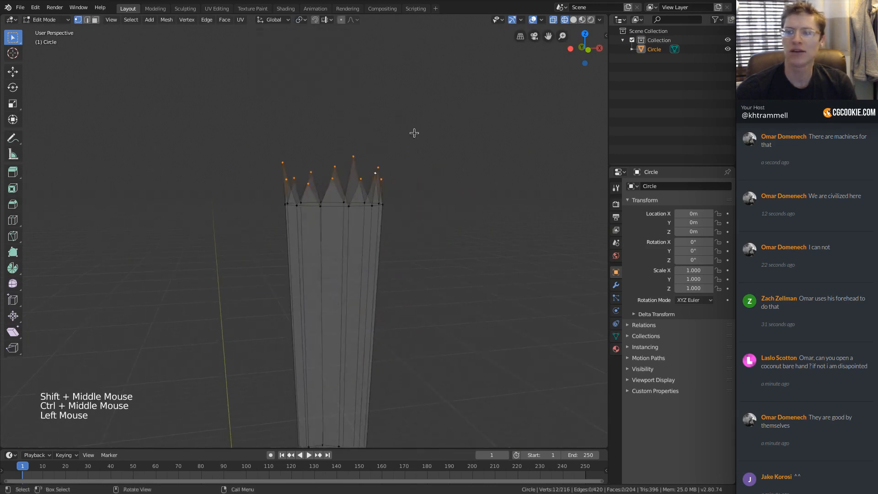
key("s")
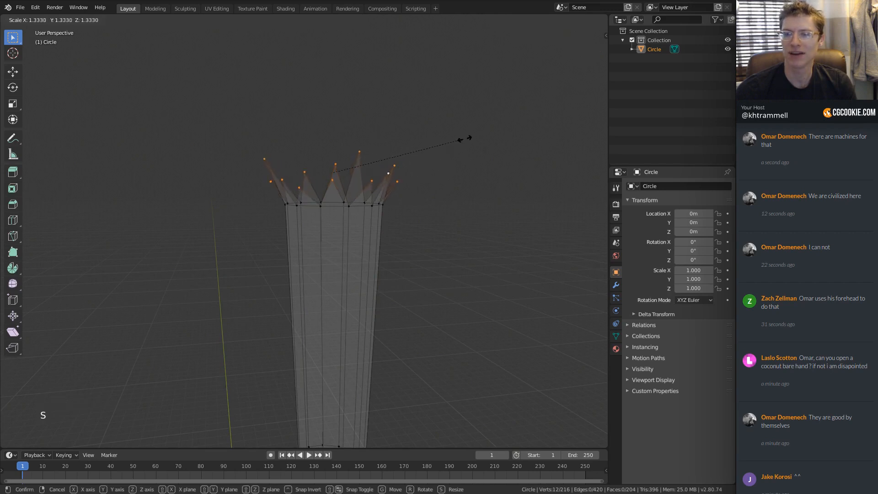
left_click(468, 138)
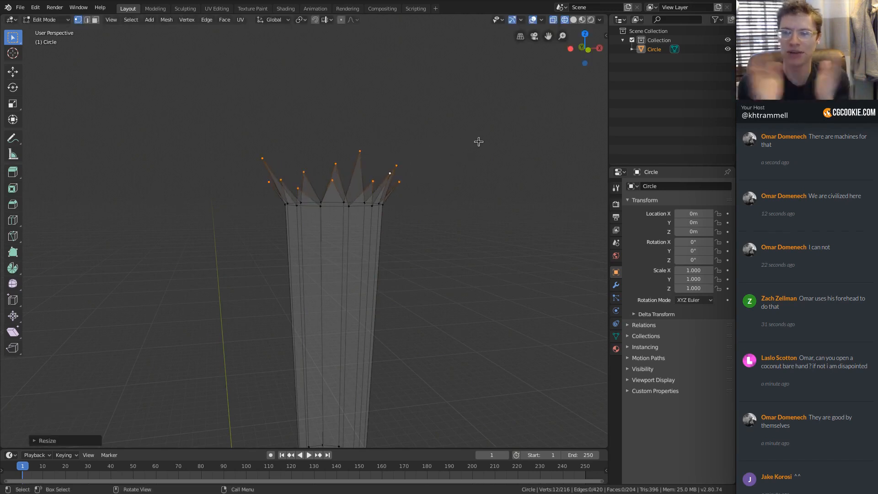
Step: Add an edge loop around the trunk's top segment in solid shading and slide it up close below the rim
mouse_move(461, 157)
middle_mouse_down("ctrl")
mouse_move(400, 210)
mouse_move(388, 204)
middle_mouse_up("ctrl")
key("z")
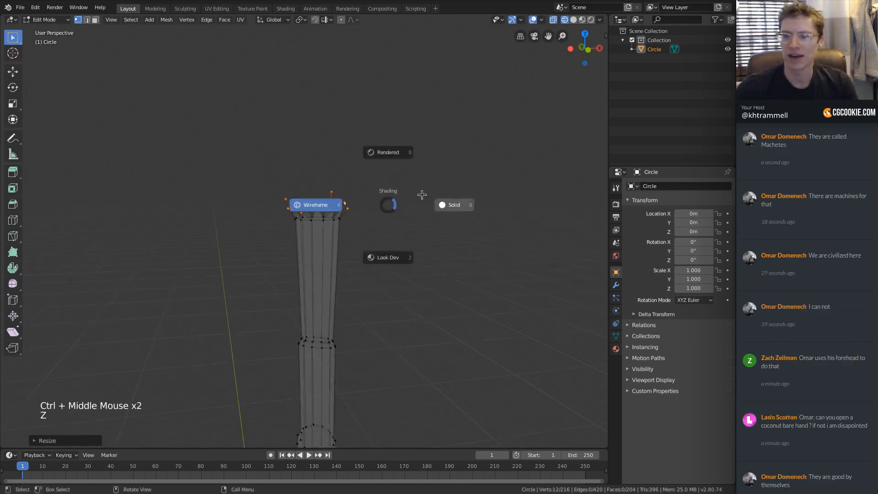
left_click(450, 204)
mouse_move(359, 306)
middle_mouse_down("ctrl")
mouse_move(348, 232)
mouse_move(333, 232)
middle_mouse_up("ctrl")
middle_click_drag(333, 232, 335, 228, "ctrl")
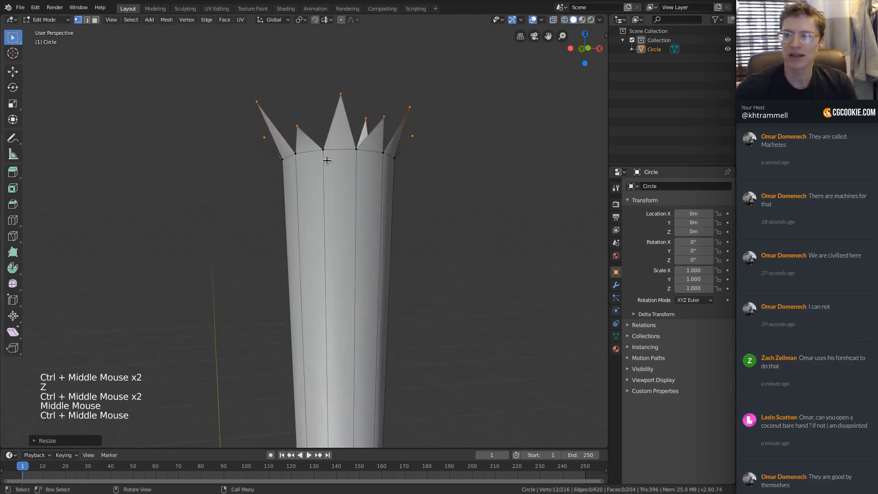
key("ctrl+r")
left_click(324, 229)
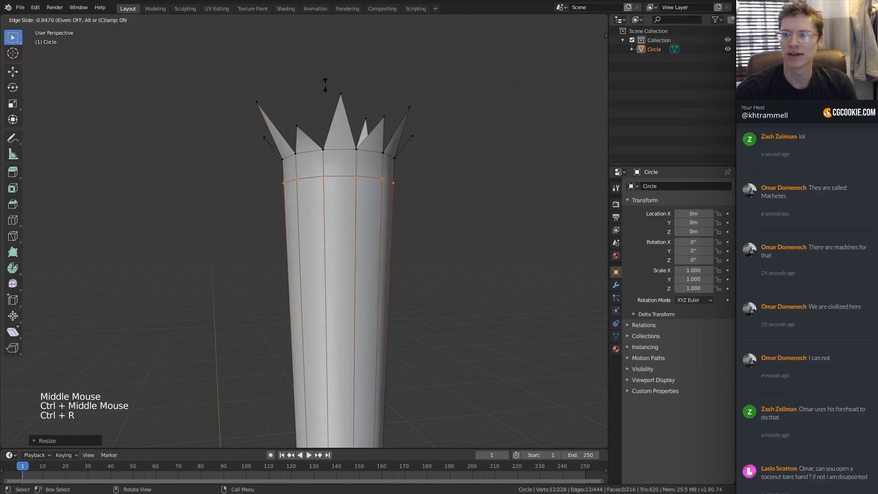
left_click(325, 86)
middle_click_drag(323, 113, 333, 115)
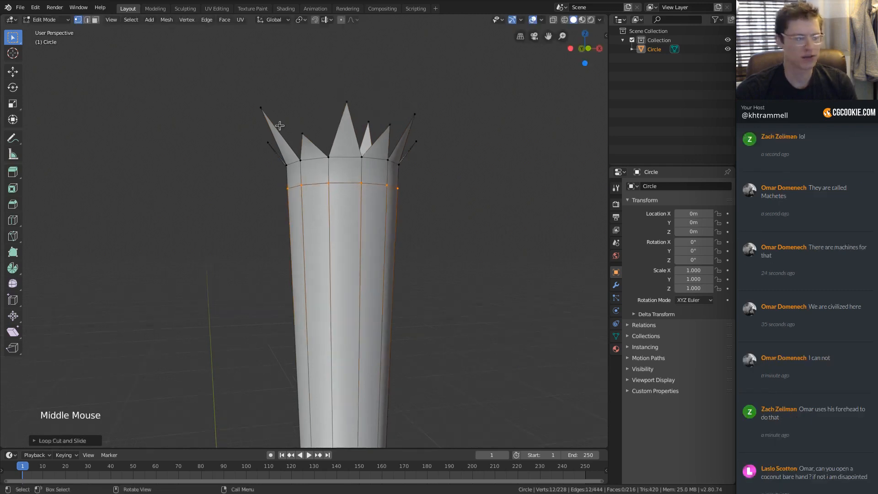
Step: Sketch the intended flare curve beside the rim with annotation strokes and delete the annotation layer
key("d")
left_click_drag(248, 112, 290, 157)
key("d")
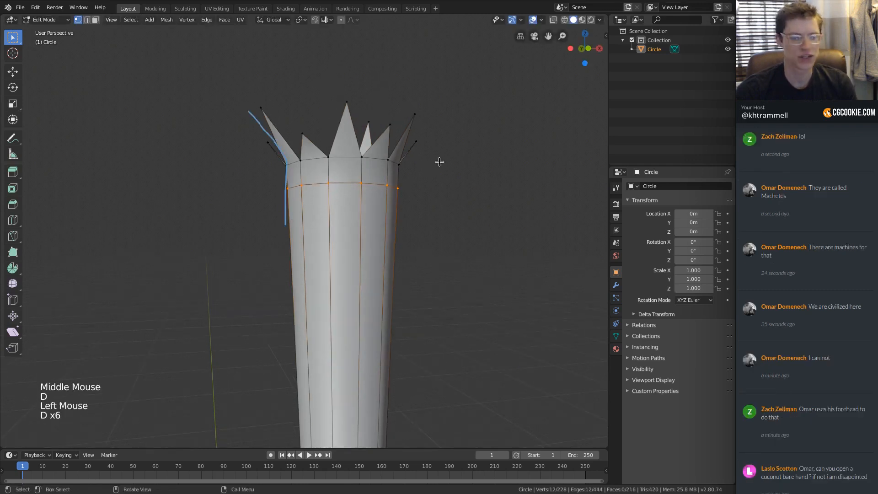
left_click_drag(241, 115, 254, 133)
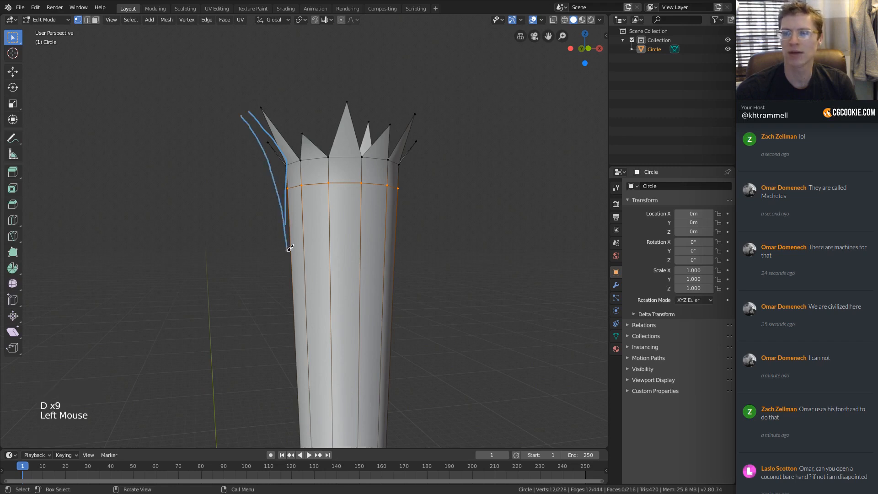
key("n")
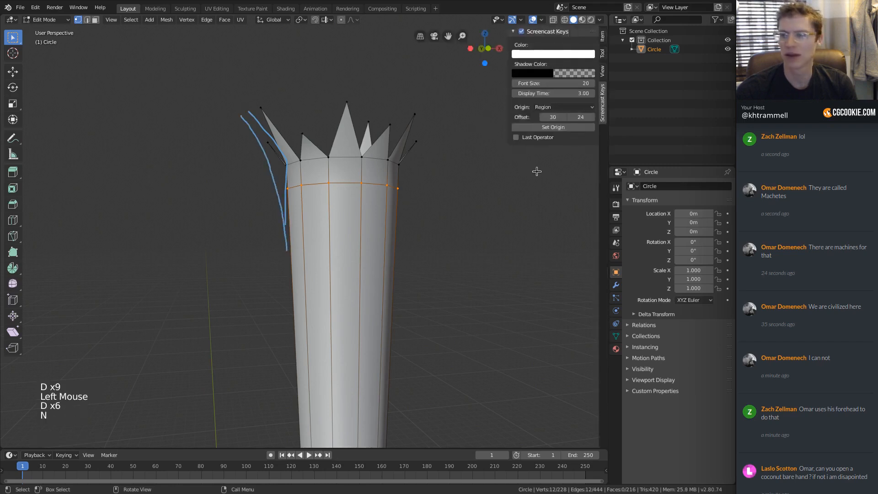
left_click(603, 71)
left_click(543, 274)
left_click(591, 308)
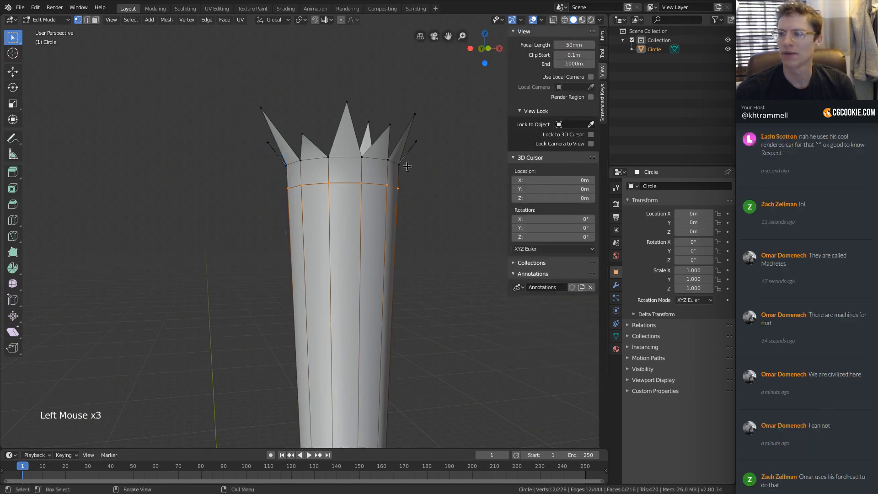
key("n")
Step: Scale the new edge loop below the rim inward slightly and move it down a little
key("s")
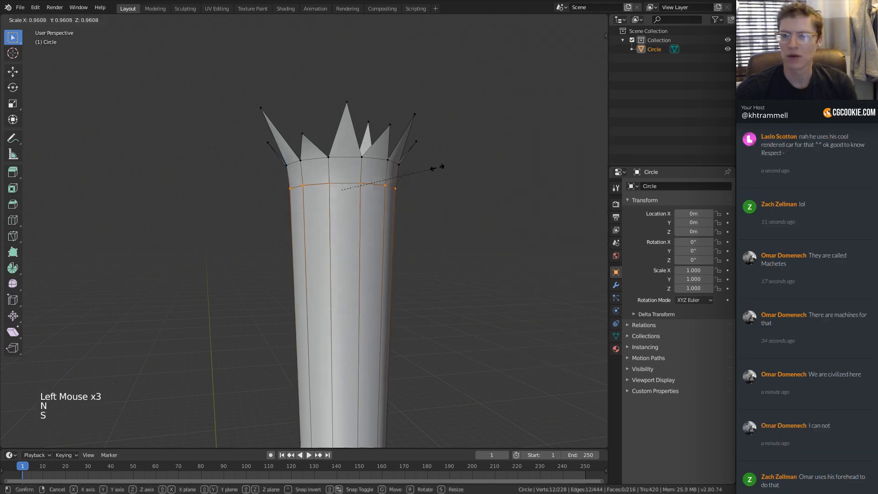
left_click(428, 170)
key("g")
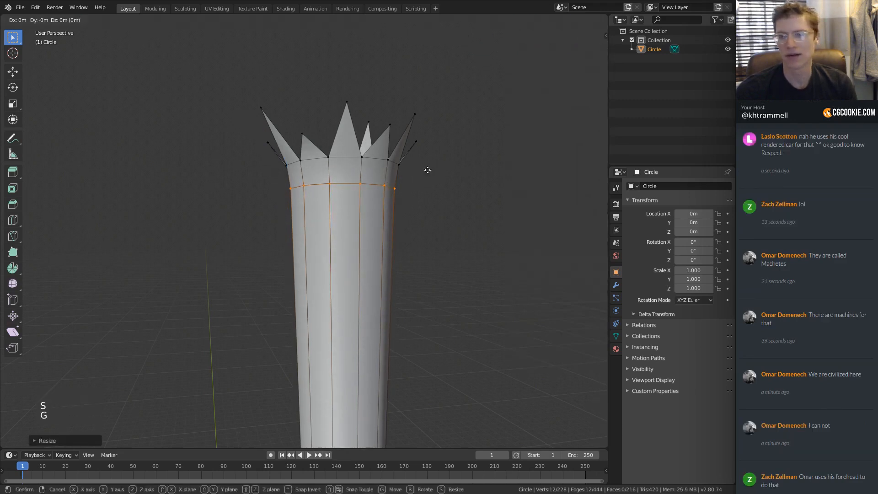
left_click(428, 180)
middle_click_drag(515, 169, 459, 187, "ctrl")
middle_click_drag(460, 187, 356, 225, "ctrl")
key("Tab")
middle_click_drag(415, 241, 384, 289, "ctrl")
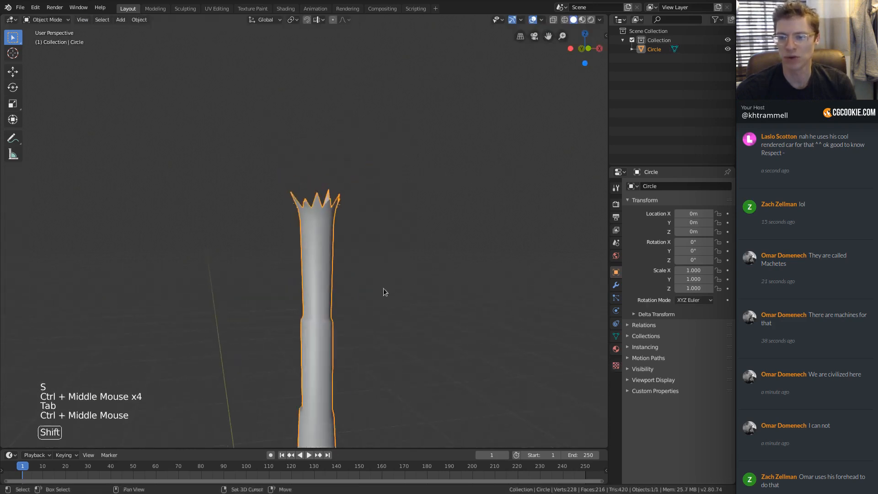
Step: Add an edge loop midway along the trunk's top segment and scale it in to about 0.9
key("Tab")
key("ctrl+r")
left_click(316, 268)
key("s")
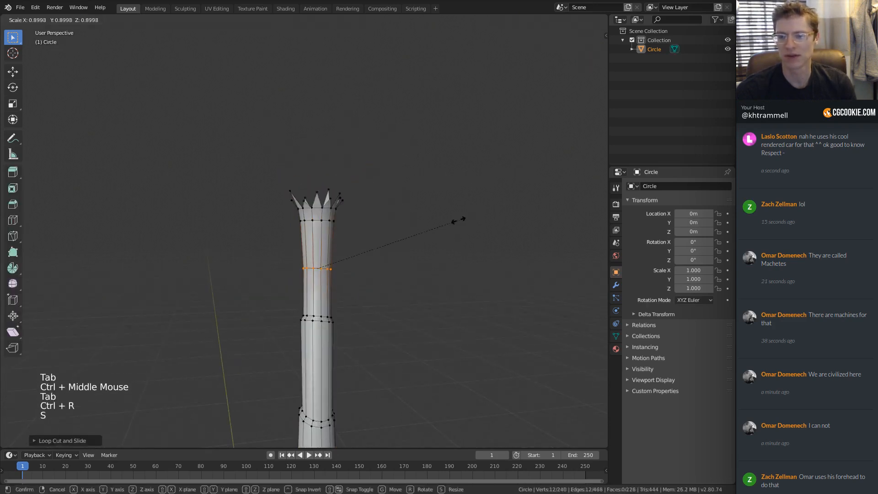
left_click(453, 221)
Step: Select the edge loop just below the spiky rim and scale it inward slightly
middle_click_drag(326, 219, 414, 221, "ctrl")
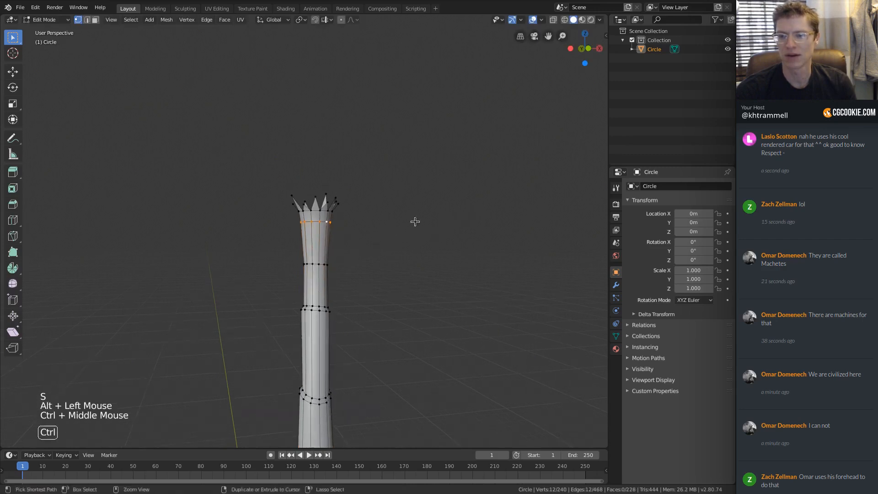
key("s")
left_click(400, 225)
key("Tab")
Step: Select both edge loops of the third ledge from the base in wireframe and move them down along Z
middle_click_drag(383, 253, 398, 206, "ctrl")
mouse_move(398, 206)
middle_mouse_down("shift")
mouse_move(409, 173)
mouse_move(410, 194)
mouse_move(398, 194)
middle_mouse_up("shift")
middle_click_drag(397, 194, 380, 203)
mouse_move(380, 203)
middle_mouse_down()
mouse_move(372, 211)
mouse_move(363, 201)
middle_mouse_up()
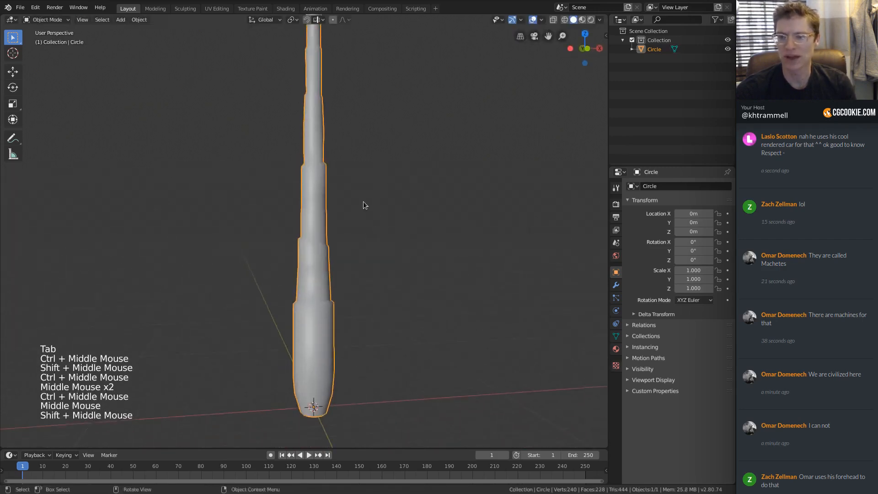
key("Tab")
key("z")
key("a")
key("a")
key("a")
key("b")
left_click_drag(292, 157, 353, 183)
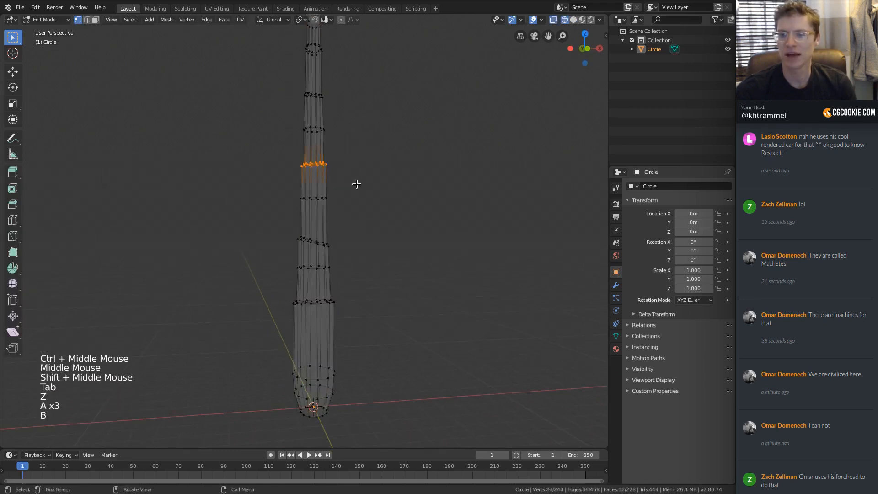
key("g")
key("z")
left_click(354, 198)
Step: Move the edge loop between the second and third ledges down slightly and return to Object Mode in solid shading
left_click(321, 196, "alt")
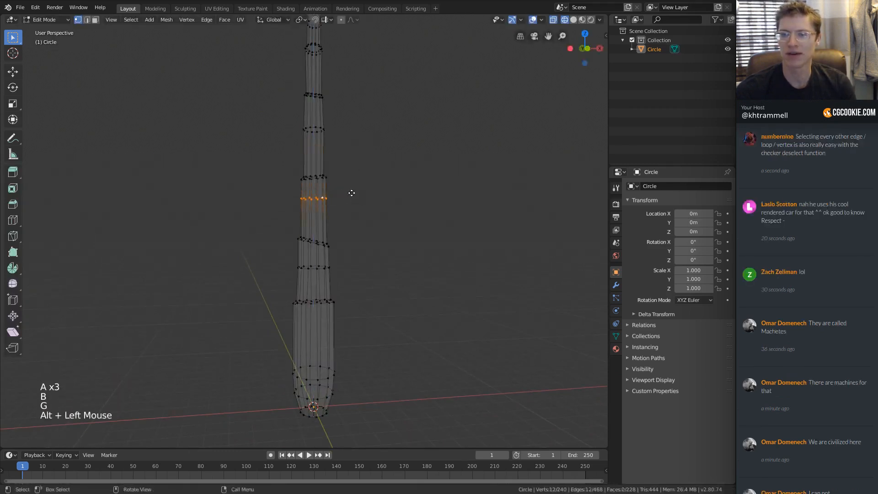
key("g")
left_click(353, 204)
key("z")
key("Tab")
middle_click_drag(413, 195, 404, 165, "ctrl")
middle_click_drag(405, 165, 362, 168)
middle_click_drag(362, 168, 339, 165, "shift")
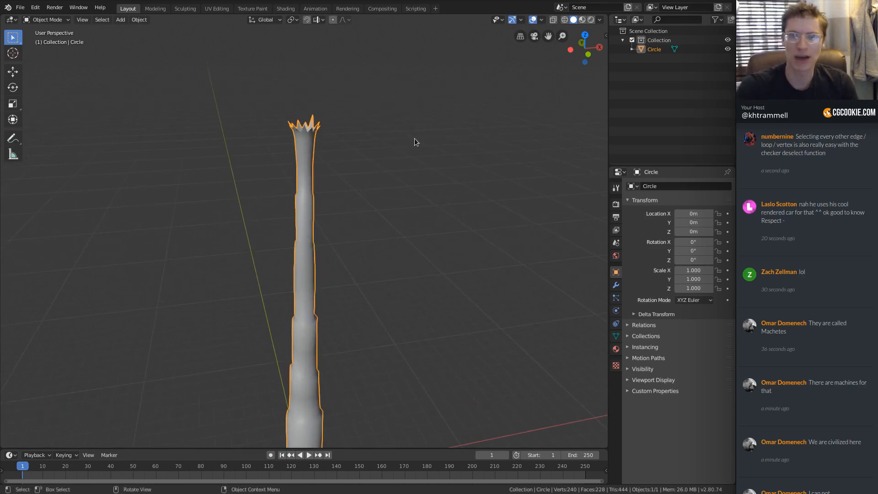
Step: Add a level 2 Subdivision Surface to the trunk and show the modifier's settings
middle_click_drag(277, 143, 300, 118, "ctrl")
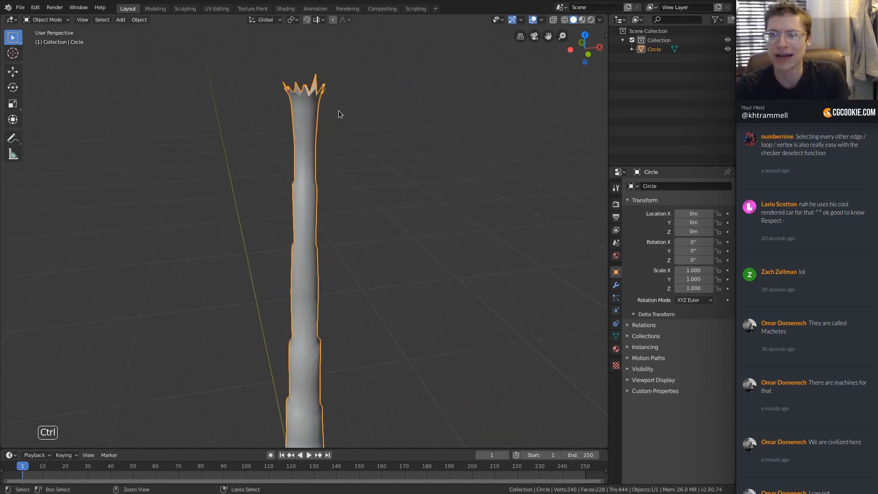
key("ctrl+2")
middle_click_drag(355, 100, 375, 77)
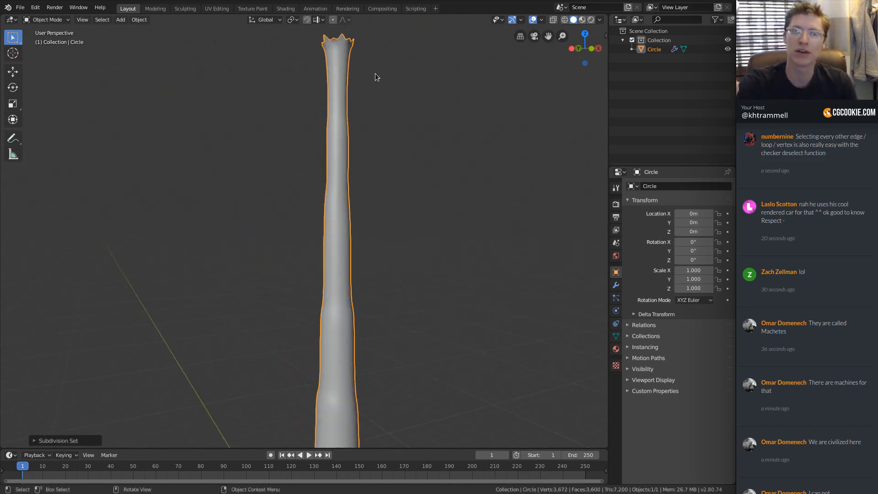
middle_click_drag(374, 79, 366, 211, "shift")
middle_click_drag(365, 212, 389, 185, "ctrl")
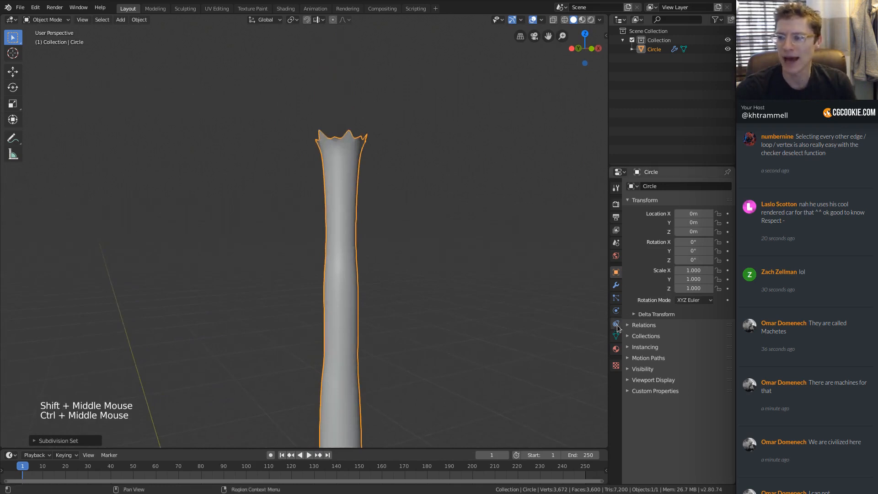
left_click(616, 285)
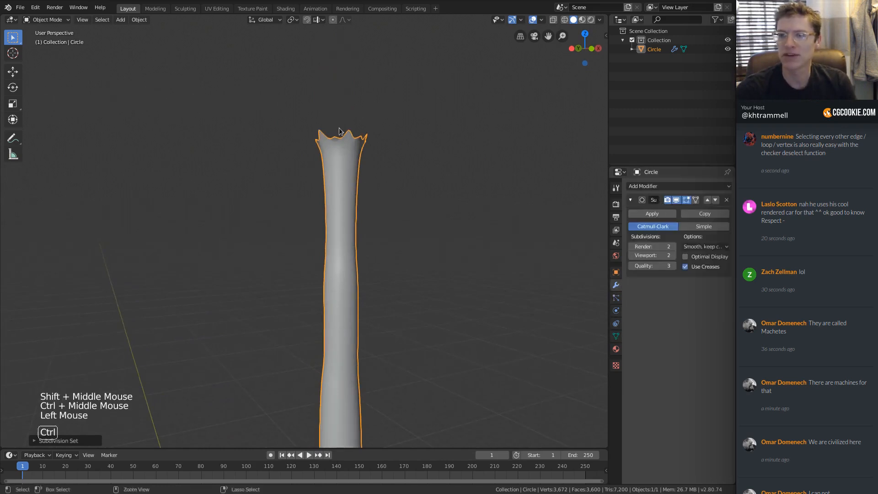
Step: Examine the subdivided trunk's smoothing along its ledges and around the spiky rim
middle_click_drag(338, 132, 315, 255, "ctrl")
middle_click_drag(315, 255, 337, 186, "ctrl")
middle_click_drag(338, 186, 386, 202)
middle_click_drag(387, 202, 425, 275)
middle_click_drag(425, 274, 396, 213, "shift")
middle_click_drag(396, 213, 366, 128, "shift")
middle_click_drag(377, 193, 322, 227, "shift")
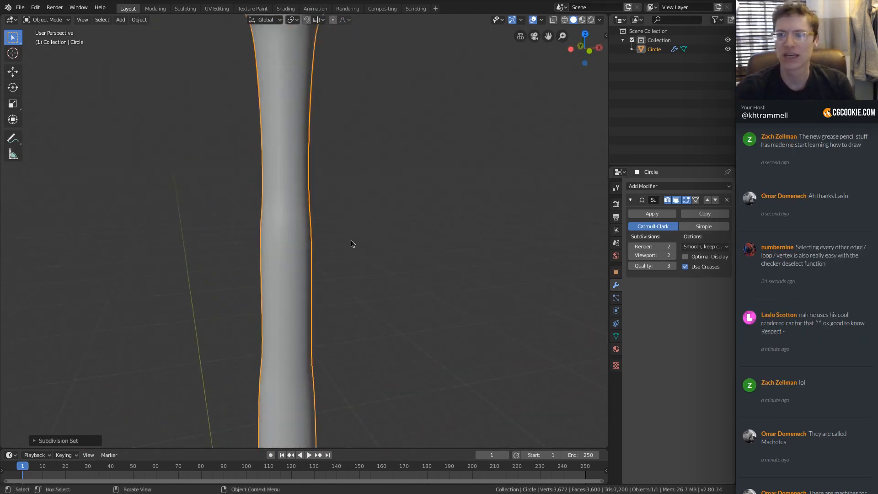
middle_click_drag(321, 78, 334, 212, "shift")
mouse_move(334, 213)
middle_mouse_down("ctrl")
mouse_move(333, 238)
mouse_move(336, 167)
mouse_move(329, 197)
middle_mouse_up("ctrl")
middle_click_drag(329, 197, 403, 181, "ctrl")
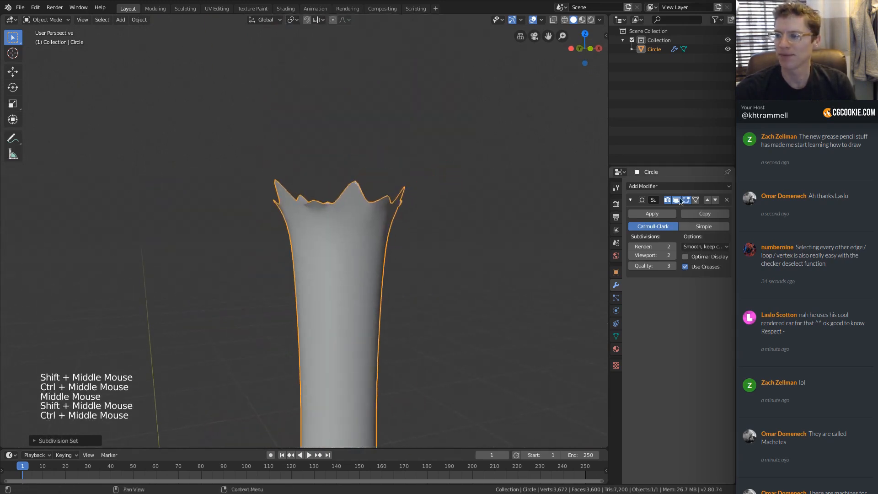
Step: Set the viewport subdivision level to 0 and try to add a loop cut around the spiky rim in Edit Mode
key("ctrl+0")
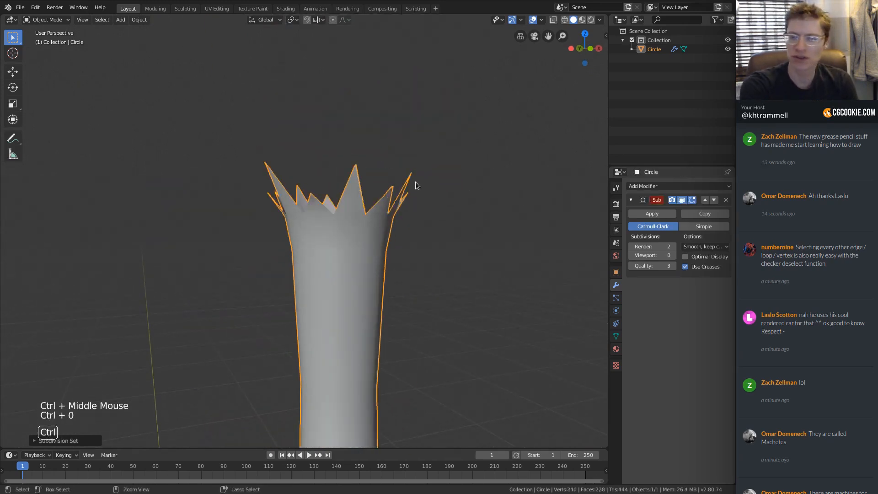
middle_click_drag(425, 210, 353, 167)
key("Tab")
key("ctrl+r")
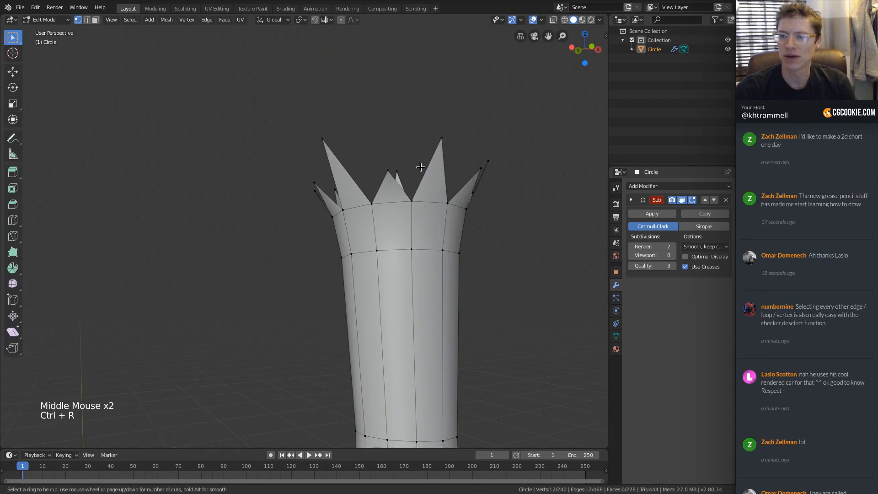
Step: Try to bevel the tip vertex of a front rim spike in front view
middle_click_drag(398, 153, 361, 201)
key("KP_1")
left_click(364, 204)
middle_click_drag(361, 201, 357, 206, "ctrl")
middle_click_drag(356, 206, 353, 209, "ctrl")
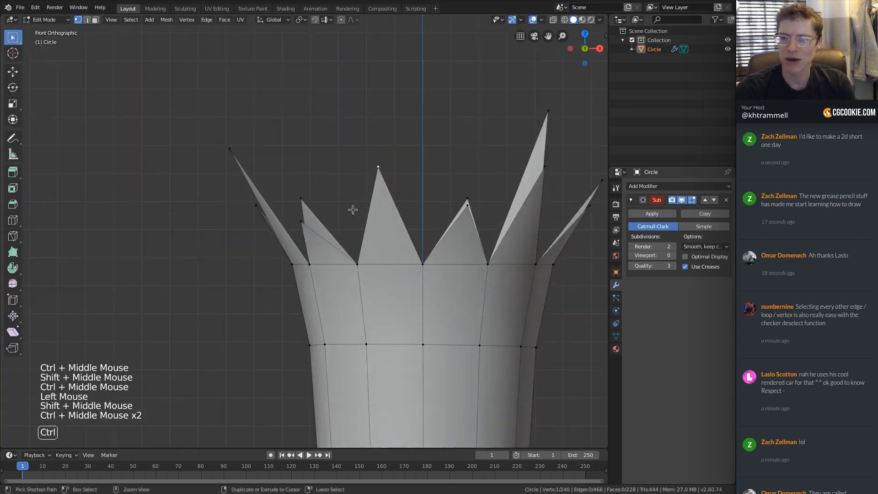
key("ctrl+b")
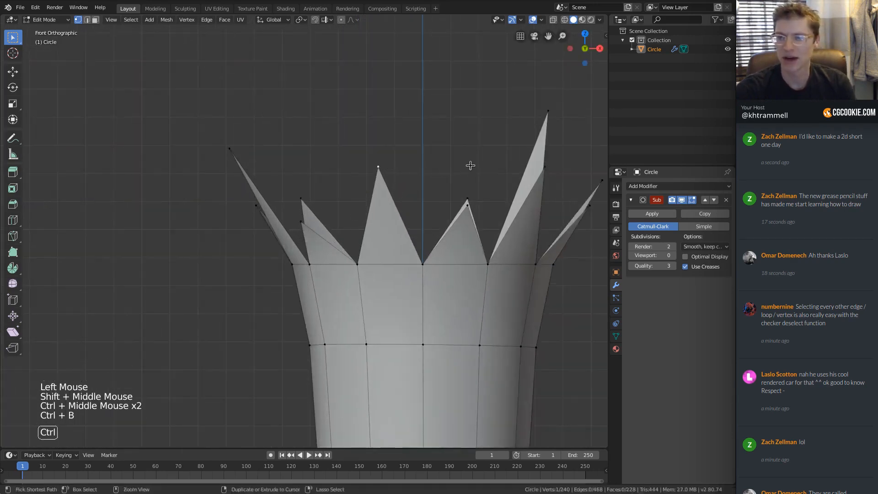
key("ctrl+z")
Step: Bevel the front spike's tip vertex with Vertex Only, a width of 0.25 m and 2 segments
middle_click_drag(430, 189, 371, 171, "ctrl")
left_click(371, 171)
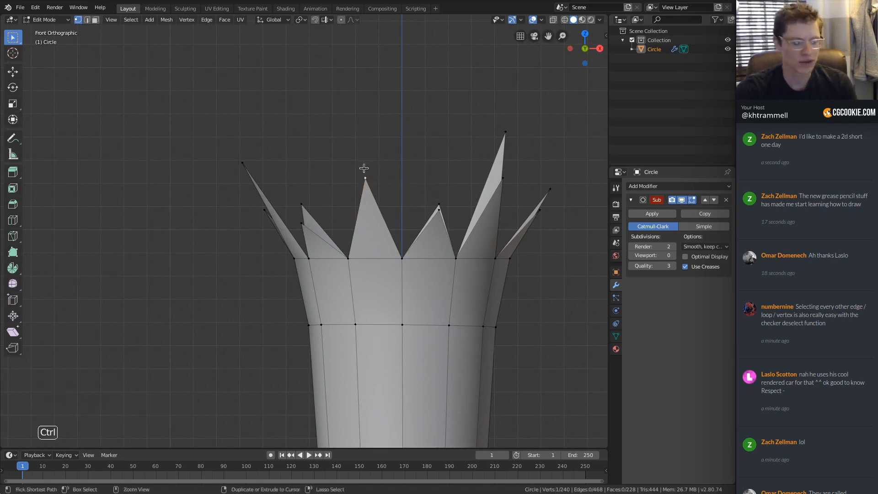
key("ctrl+b")
left_click(107, 415)
left_click(36, 442)
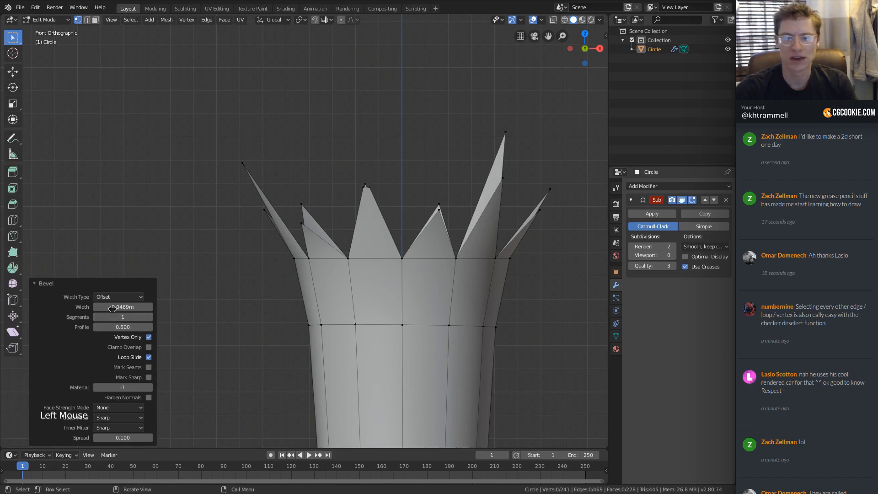
left_click_drag(112, 309, 130, 307, "shift")
left_click(150, 317)
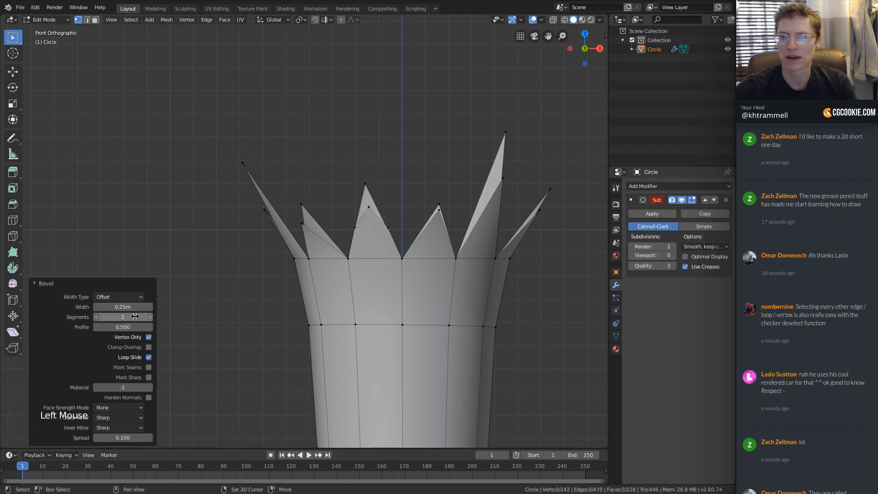
Step: Clear the mesh selection, return to Object Mode and set the subdivision level to 2
middle_click_drag(376, 200, 387, 292)
key("a")
key("KP_Decimal")
middle_click_drag(388, 293, 361, 334, "ctrl")
key("a")
key("a")
key("a")
middle_click_drag(473, 206, 434, 231, "shift")
middle_click_drag(434, 231, 451, 204, "ctrl")
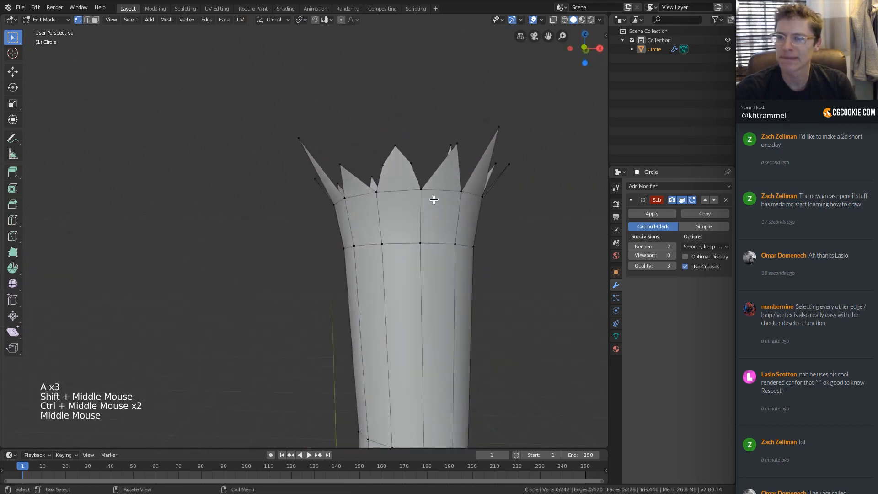
key("Tab")
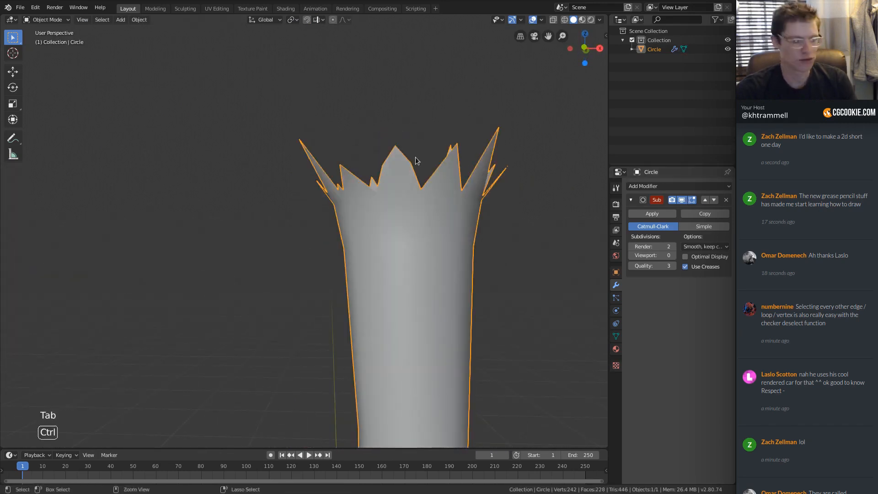
key("ctrl+2")
middle_click_drag(415, 158, 434, 124)
Step: Slide the two bevelled side vertices of the front spike along its edges closer to the tip
key("Tab")
middle_click_drag(434, 124, 429, 119, "ctrl")
left_click(429, 119)
key("g")
left_click(448, 112)
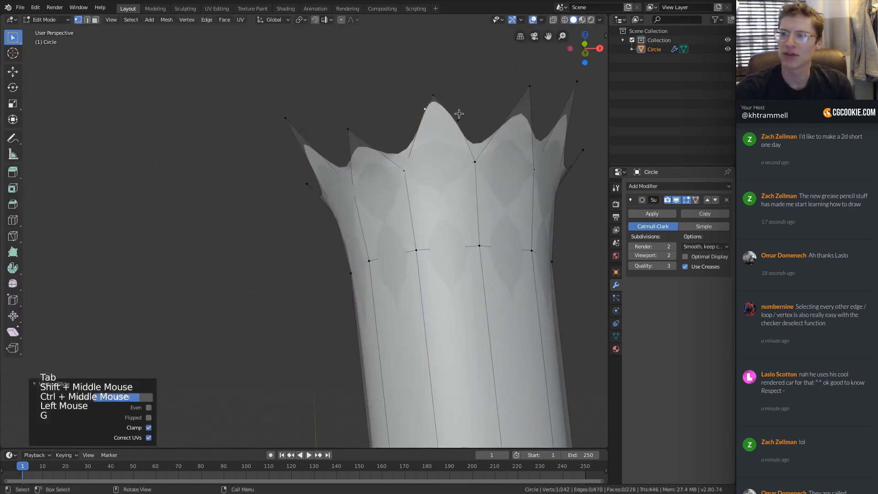
key("g")
key("g")
left_click(453, 98)
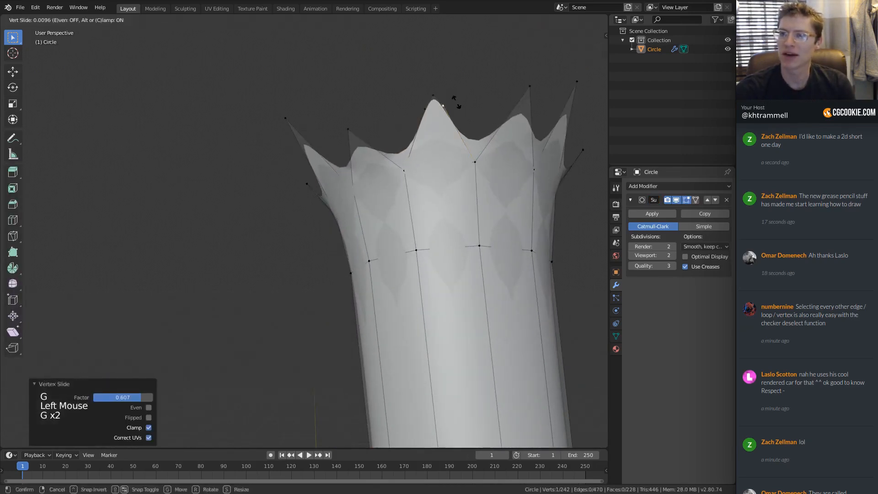
key("Tab")
middle_click_drag(458, 104, 390, 183, "ctrl")
Step: Merge the front spike's tip vertex and its two side vertices into one using At First
key("Tab")
left_click(365, 165, "shift")
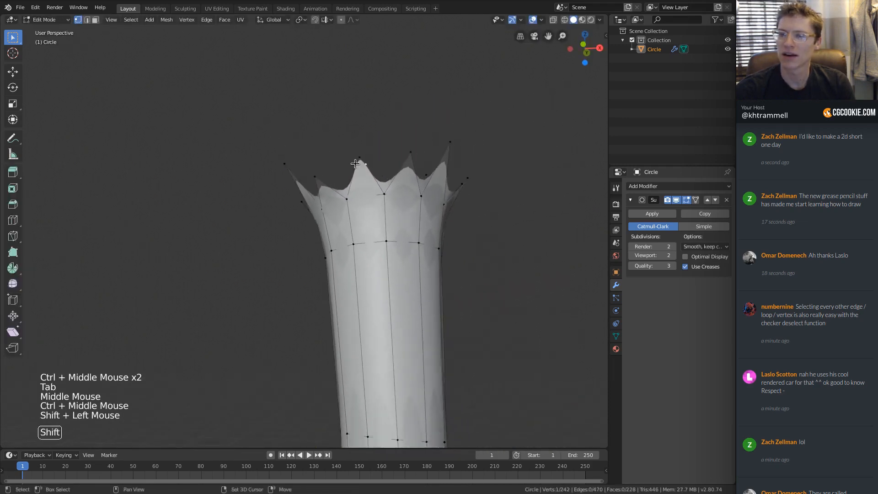
left_click(360, 157, "shift")
key("alt+m")
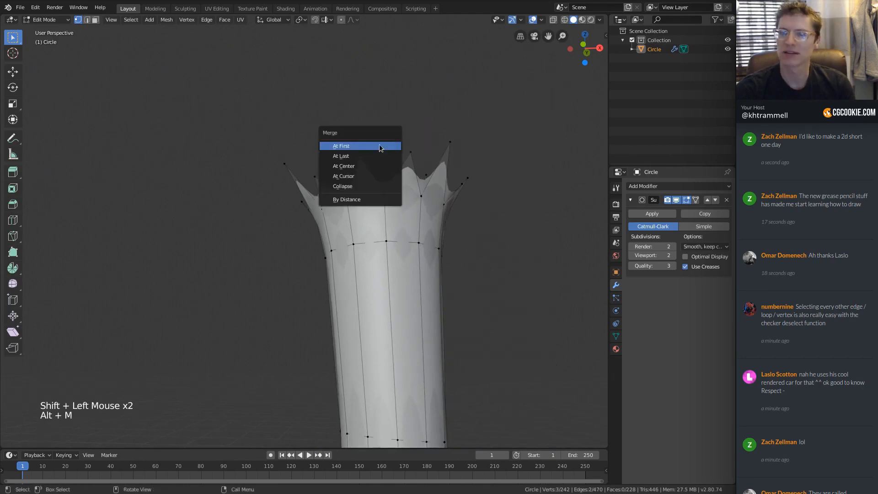
left_click(386, 144)
key("Tab")
key("Tab")
Step: Move the front spike's tip up about 0.34 m and slide the base vertex beside it down the trunk by a factor of about 0.5
left_click(379, 153)
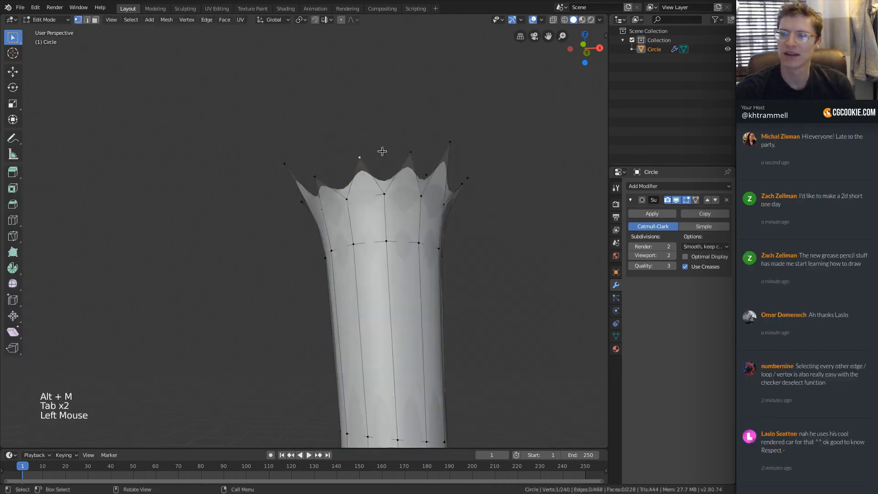
key("g")
left_click(377, 99)
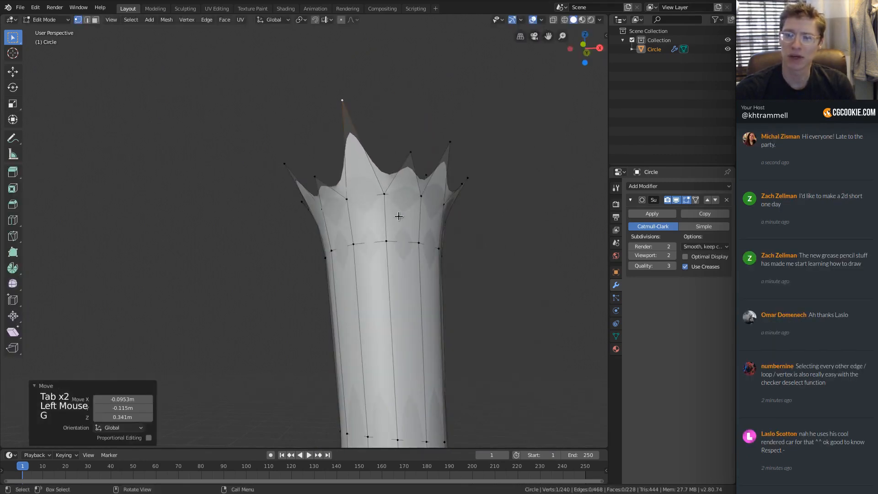
left_click(379, 191)
key("g")
key("g")
left_click(392, 234)
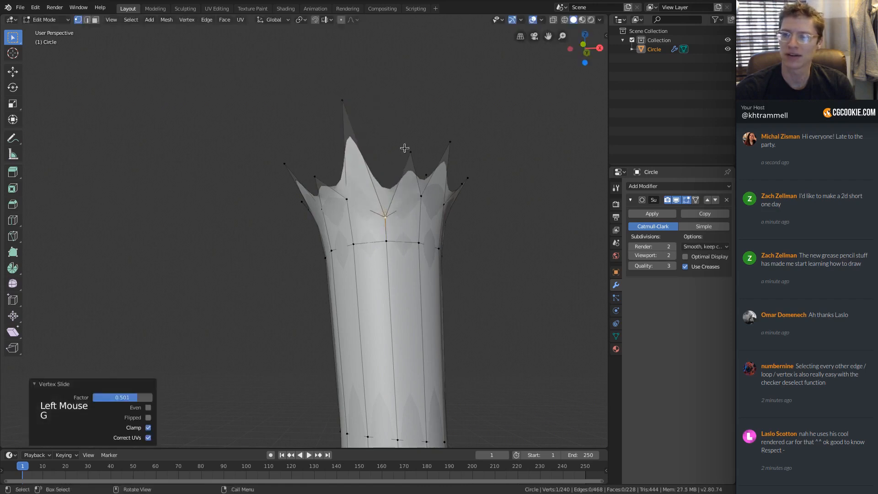
Step: Undo the last edits to the front spike and return to Object Mode
key("ctrl+z")
key("ctrl+z")
key("ctrl+z")
key("ctrl+z")
key("Tab")
Step: Remove the Subdivision Surface modifier from the trunk
middle_click_drag(416, 146, 362, 180, "ctrl")
middle_click_drag(361, 179, 341, 178, "shift")
middle_click_drag(341, 177, 474, 185, "shift")
middle_click_drag(292, 187, 311, 183, "ctrl")
middle_click_drag(311, 183, 300, 156)
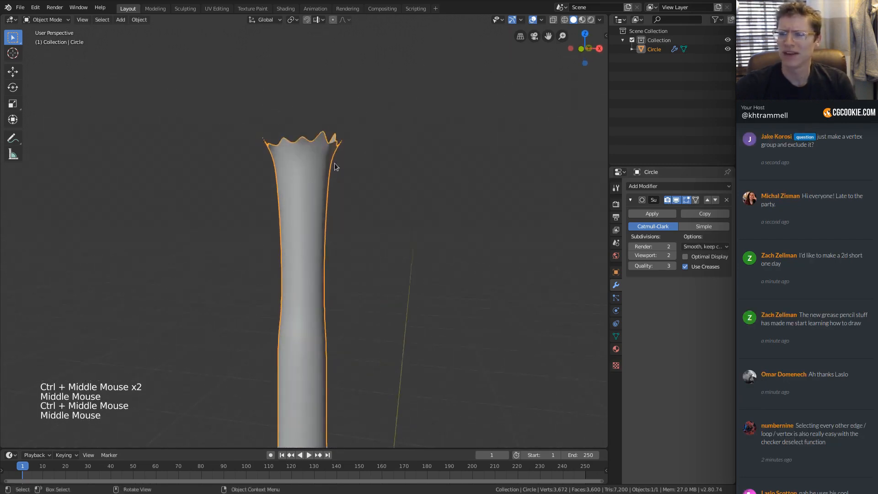
left_click(727, 200)
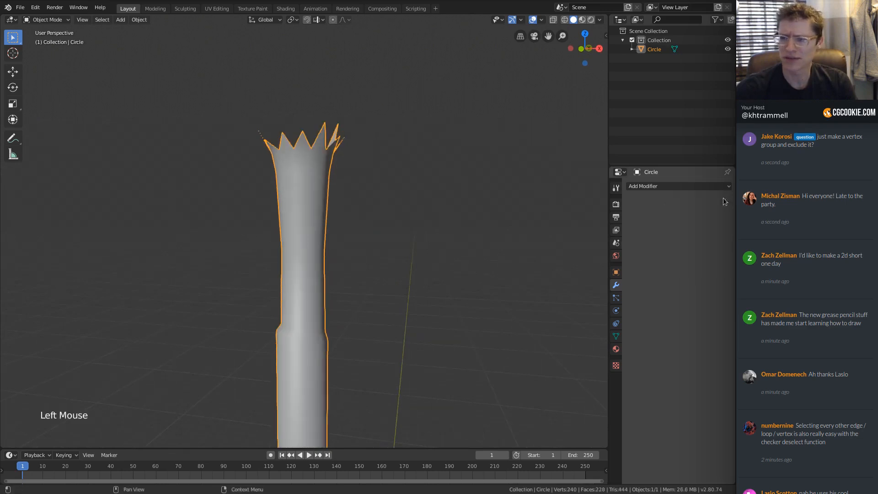
Step: Select the edge loop around the trunk just below the base of the rim's spikes in Edit Mode
middle_click_drag(384, 204, 359, 201, "ctrl")
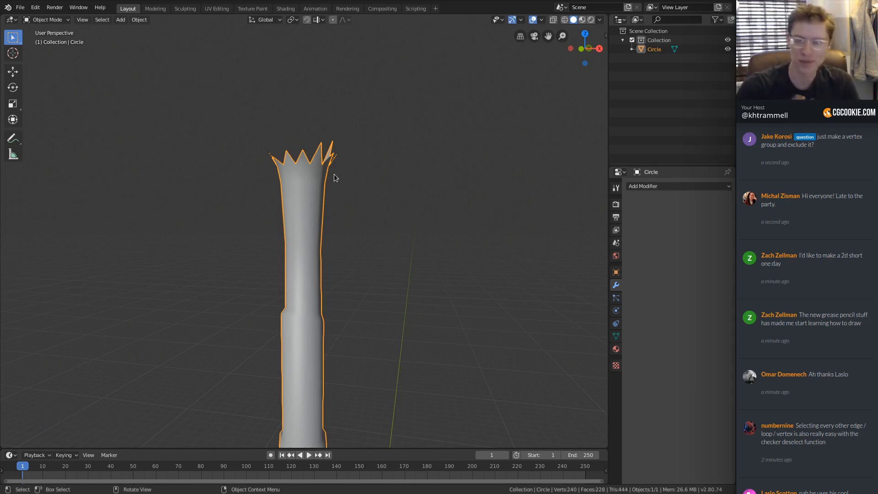
middle_click_drag(342, 174, 302, 183, "ctrl")
key("Tab")
middle_click_drag(302, 183, 229, 192, "ctrl")
left_click(278, 159, "alt")
middle_click_drag(229, 192, 166, 236, "ctrl")
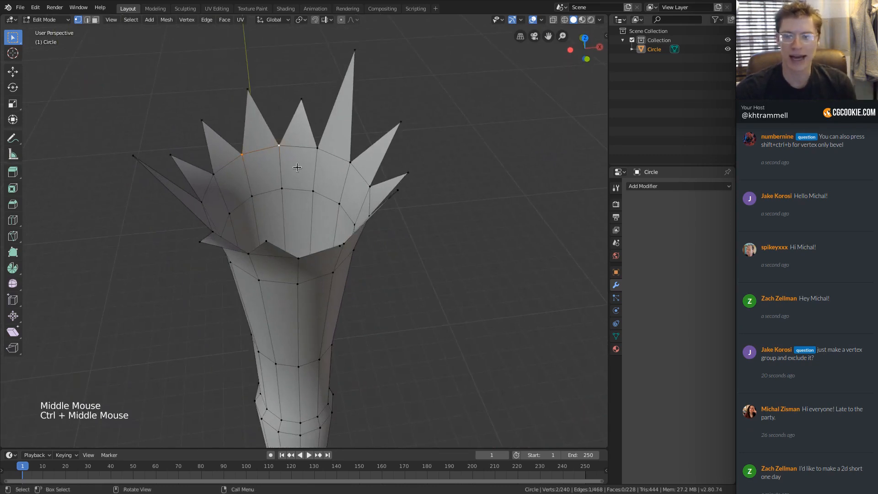
middle_click_drag(221, 163, 183, 192)
left_click(171, 198, "ctrl")
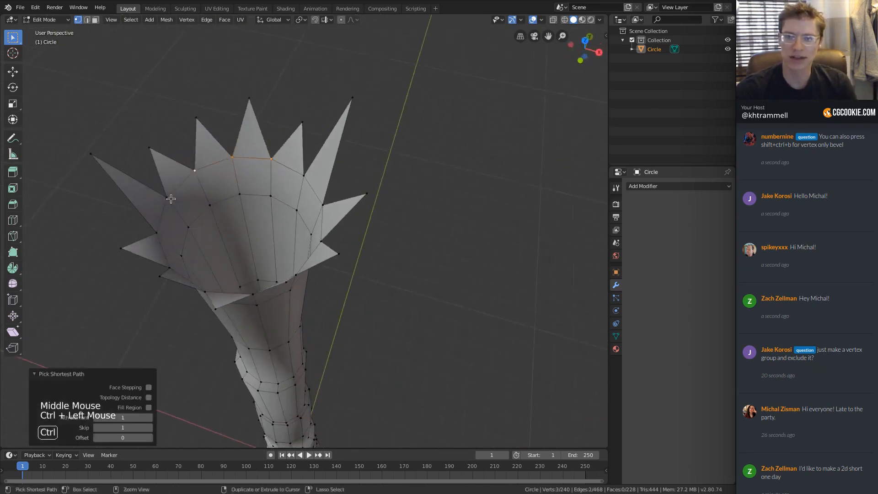
left_click(157, 234, "ctrl")
middle_click_drag(157, 235, 176, 254)
left_click(238, 247, "alt")
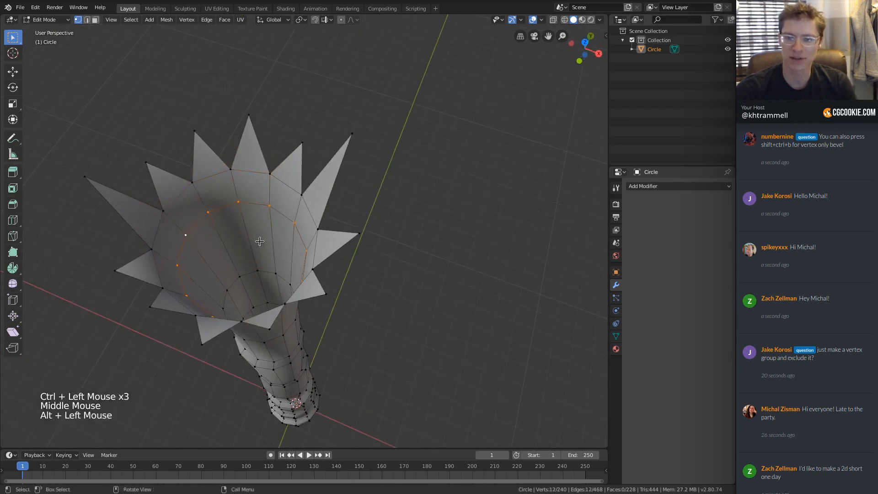
middle_click_drag(260, 241, 279, 188)
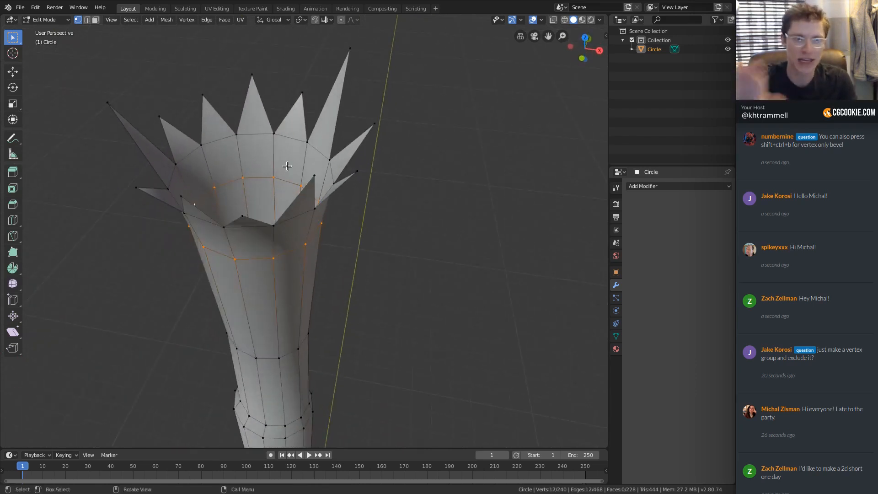
Step: Duplicate the selected edge loop, scale the copy to about 0.645 and move it up about 0.21 m along Z
key("shift+d")
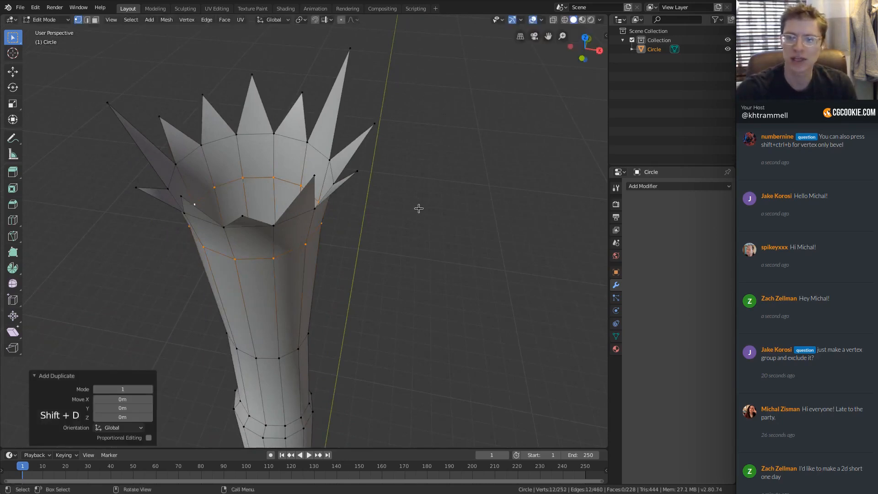
key("s")
left_click(365, 215)
key("g")
key("z")
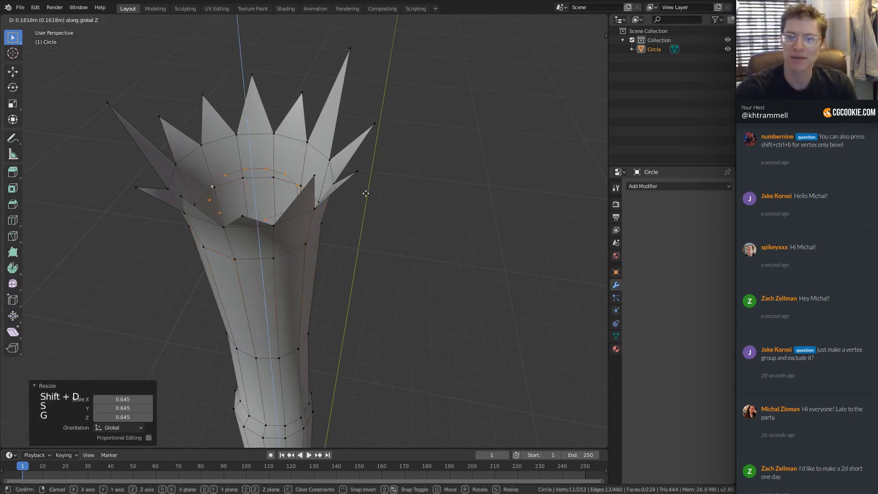
left_click(364, 188)
Step: Connect a vertex of the duplicated inner ring to the tip of a nearby long rim spike with an edge
middle_click_drag(352, 174, 264, 205)
middle_click_drag(263, 205, 231, 176, "ctrl")
left_click(210, 174)
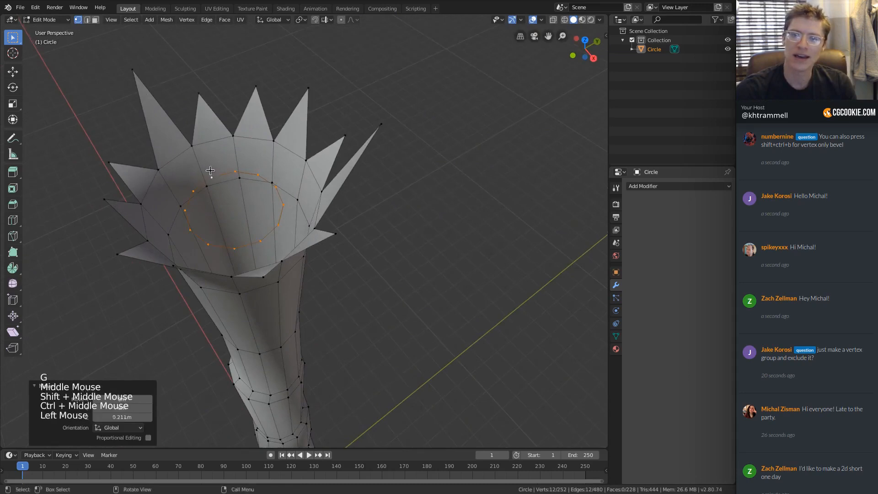
left_click(134, 74, "shift")
key("f")
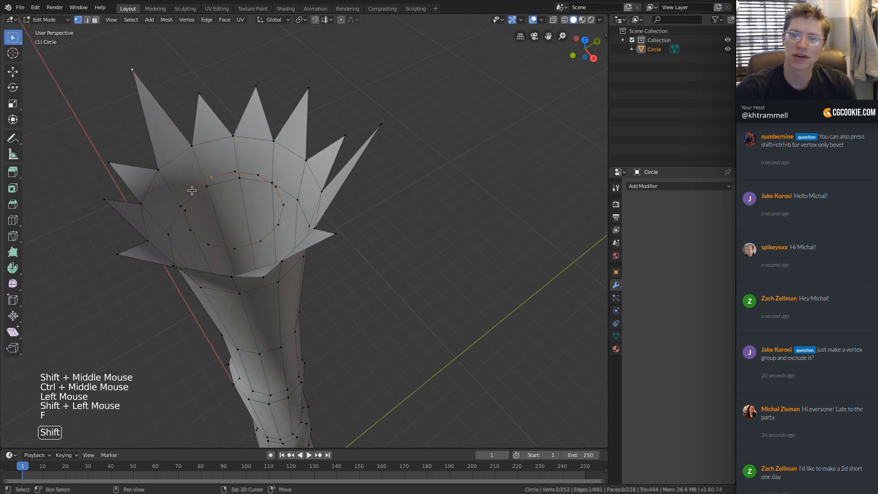
Step: Fill a triangular face between the spike's tip and two neighbouring vertices of the inner ring
left_click(207, 186, "shift")
key("f")
middle_click_drag(206, 187, 208, 193)
left_click(209, 194)
left_click(238, 188, "shift")
Step: Undo the triangular face between the spike's tip and the inner ring
key("ctrl+z")
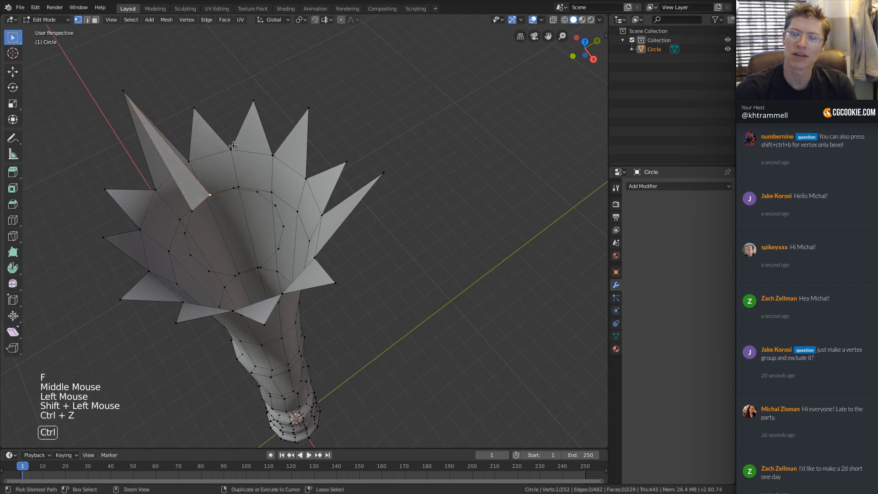
key("ctrl+z")
key("ctrl+z")
key("ctrl+z")
key("ctrl+z")
key("ctrl+z")
middle_click_drag(245, 184, 271, 194)
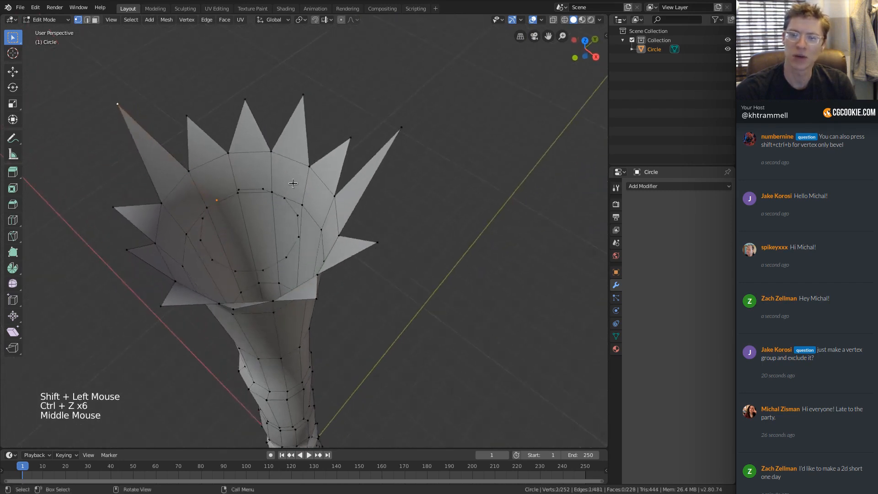
Step: Delete the vertices of the duplicated inner ring while keeping the tip of the long rim spike
key("x")
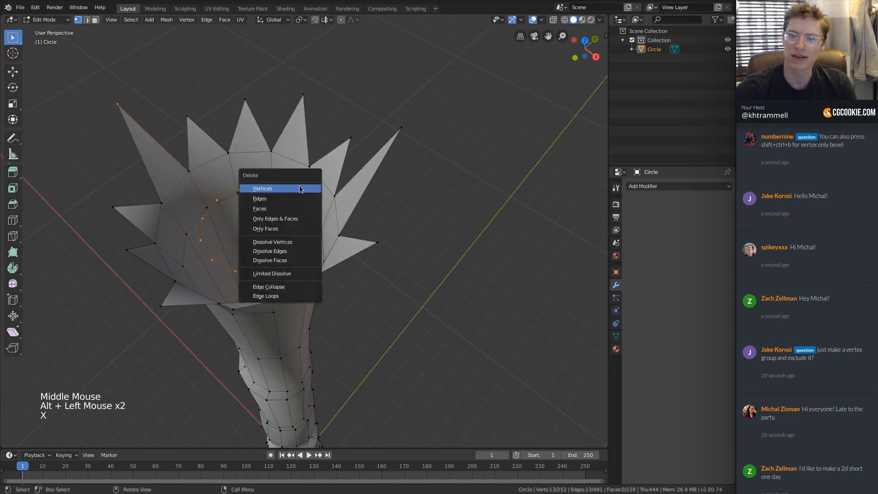
left_click(306, 189)
key("ctrl+z")
left_click(101, 81, "shift")
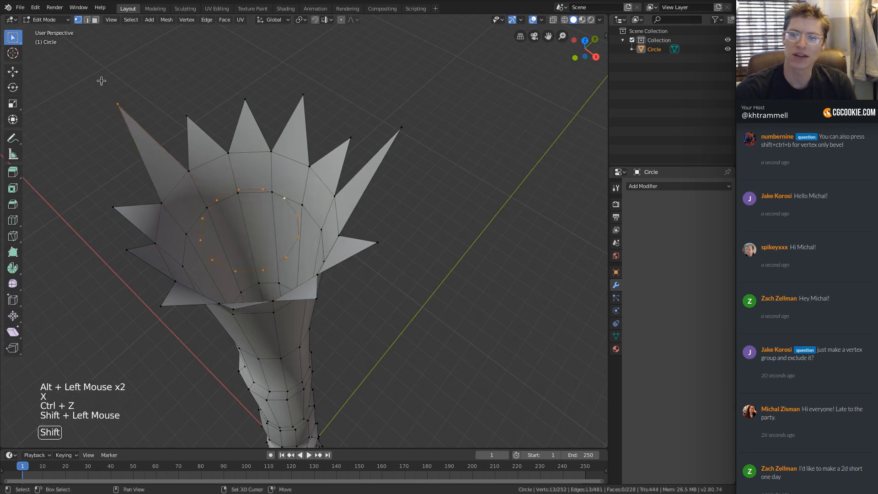
left_click(123, 102, "shift")
key("x")
left_click(259, 120)
Step: Duplicate only the faces of the rim spikes, leaving out the band below them, and scale the copy to 0.839
middle_click_drag(298, 154, 311, 190, "ctrl")
mouse_move(311, 190)
middle_mouse_down()
mouse_move(338, 135)
mouse_move(320, 132)
middle_mouse_up()
key("z")
middle_click_drag(320, 132, 361, 117)
mouse_move(384, 111)
right_mouse_down("ctrl")
mouse_move(278, 112)
mouse_move(235, 185)
mouse_move(266, 189)
mouse_move(300, 216)
mouse_move(361, 176)
right_mouse_up("ctrl")
middle_click_drag(345, 133, 343, 136)
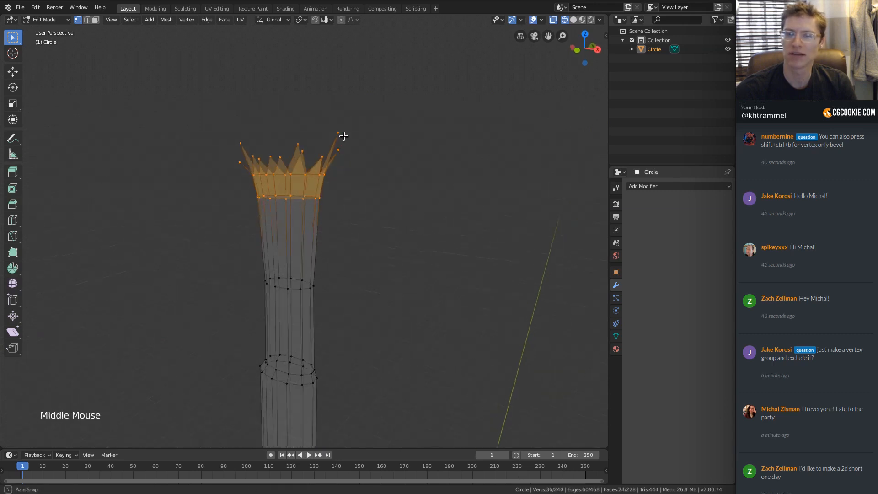
key("b")
middle_click_drag(233, 192, 384, 224)
middle_click_drag(307, 146, 310, 130, "ctrl")
middle_click_drag(309, 129, 333, 175)
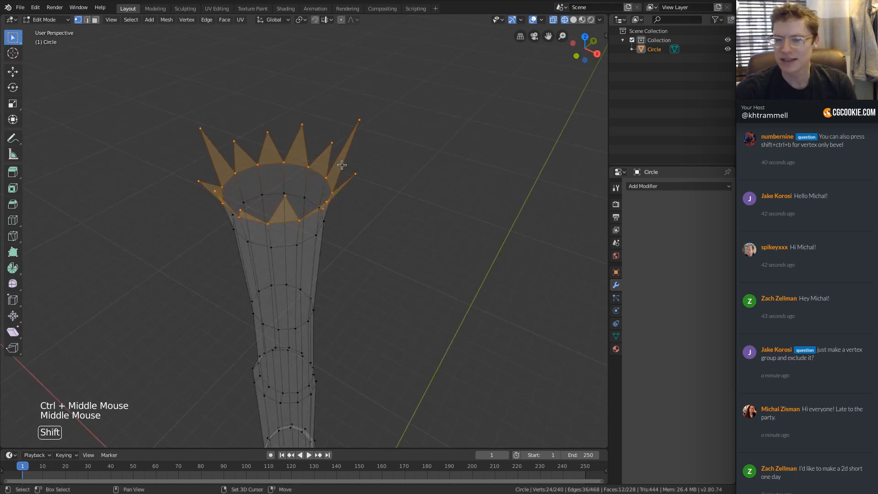
key("shift+d")
right_click(394, 141)
key("s")
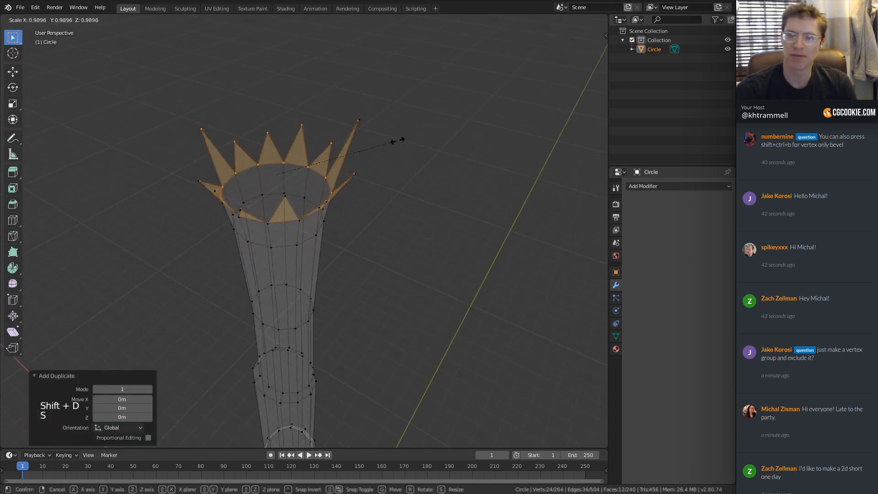
left_click(379, 145)
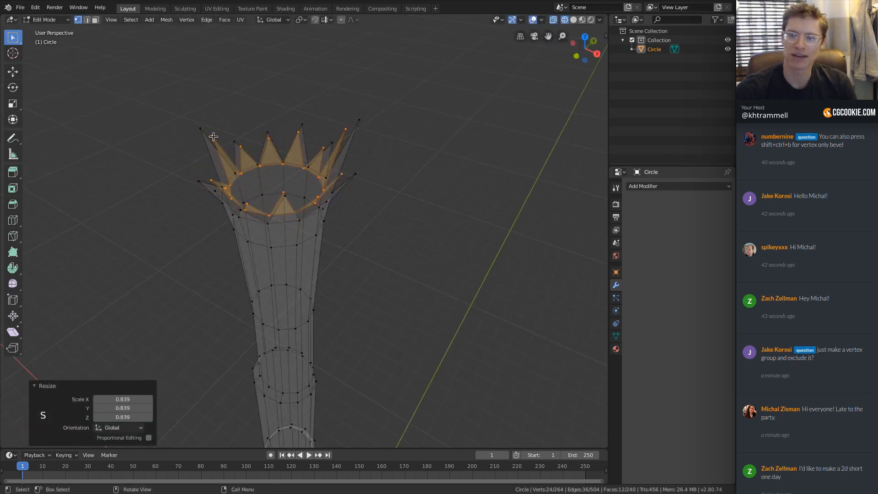
Step: Connect the outer and inner tips of a long spike with an edge and start filling faces between the two spike rims
left_click(212, 136)
left_click(201, 128, "shift")
middle_click_drag(235, 115, 273, 149, "shift")
middle_click_drag(273, 160, 269, 153, "ctrl")
mouse_move(270, 153)
middle_mouse_down("ctrl")
mouse_move(255, 146)
mouse_move(212, 161)
mouse_move(238, 158)
middle_mouse_up("ctrl")
key("z")
key("f")
middle_click_drag(238, 158, 295, 137, "shift")
key("f")
key("f")
key("f")
key("f")
Step: Undo the last faces filled between the outer and inner spike rims
middle_click_drag(295, 137, 280, 161, "shift")
middle_click_drag(280, 161, 283, 189)
key("ctrl+z")
key("ctrl+z")
key("ctrl+z")
key("ctrl+z")
key("ctrl+z")
Step: Fill the gap between the outer and inner spike rims with faces all the way around the trunk's top
middle_click_drag(282, 189, 258, 245, "ctrl")
key("f")
key("f")
key("f")
key("f")
key("f")
key("f")
key("f")
key("ctrl+z")
key("f")
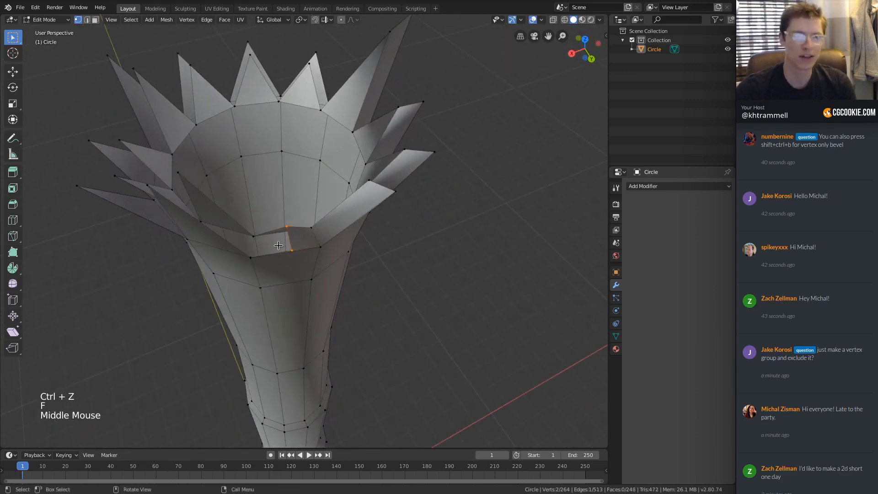
key("f")
middle_click_drag(253, 242, 214, 325)
key("f")
key("f")
key("f")
key("f")
key("f")
middle_click_drag(163, 286, 213, 280)
key("f")
key("f")
key("f")
key("f")
key("f")
key("f")
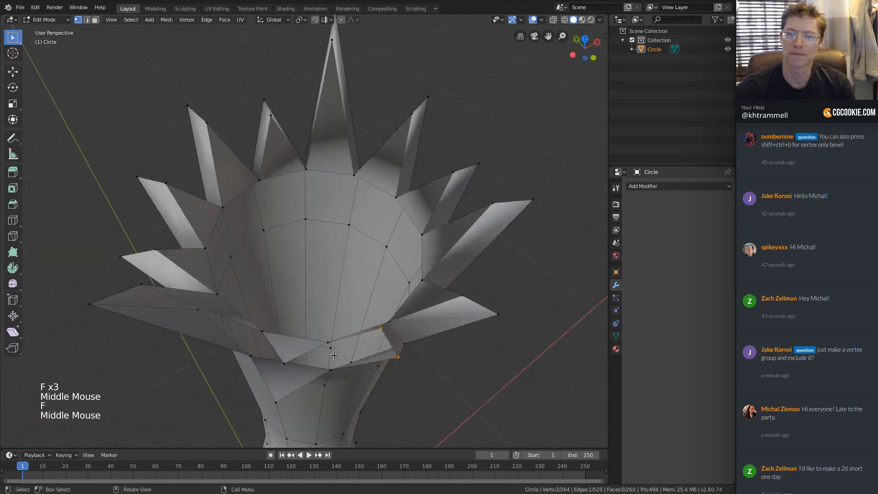
key("f")
key("f")
key("f")
middle_click_drag(236, 321, 320, 256)
key("f")
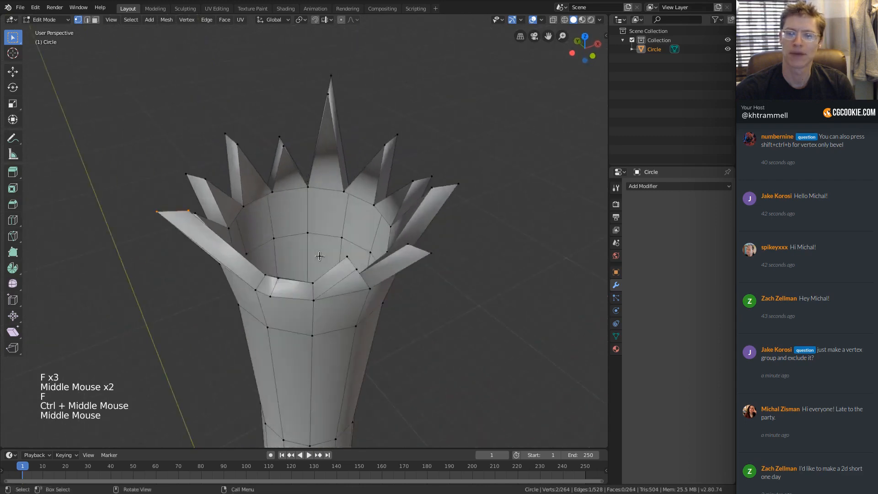
Step: Select the whole mesh and examine the thickened spikes and the trunk's opening from several angles
key("a")
middle_click_drag(378, 300, 323, 171, "ctrl")
middle_click_drag(322, 172, 375, 136)
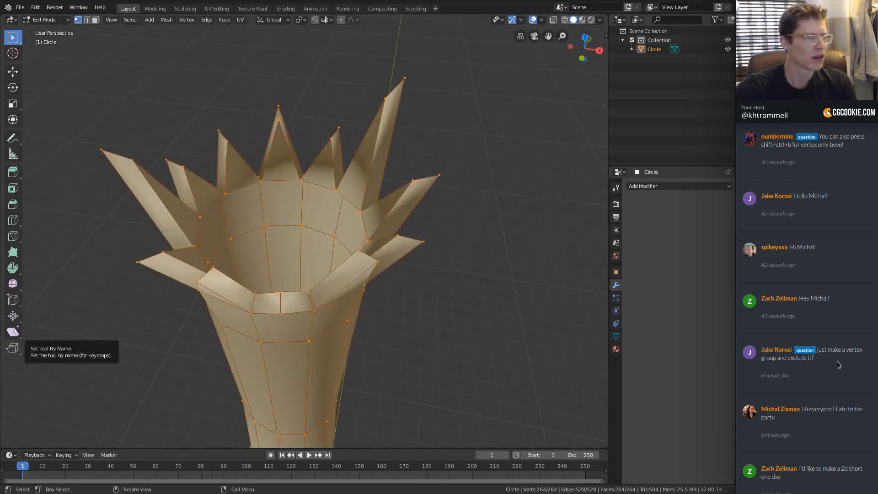
scroll(855, 359, "down", 5)
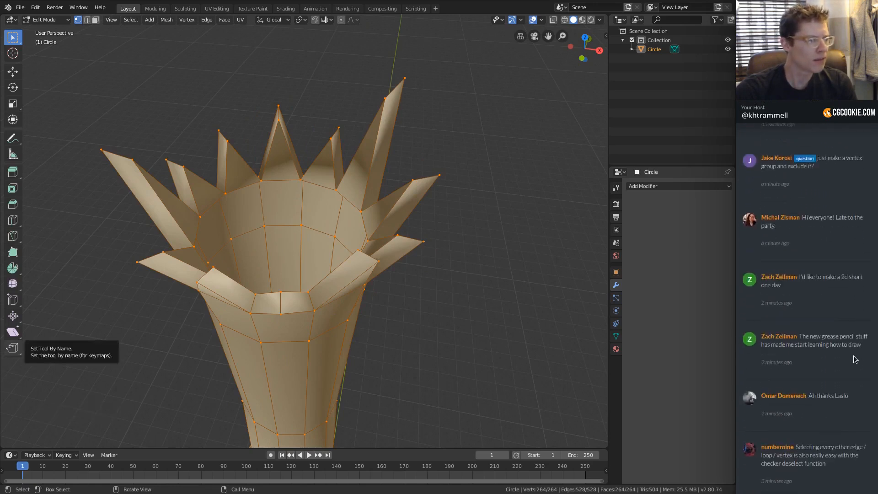
scroll(855, 360, "up", 5)
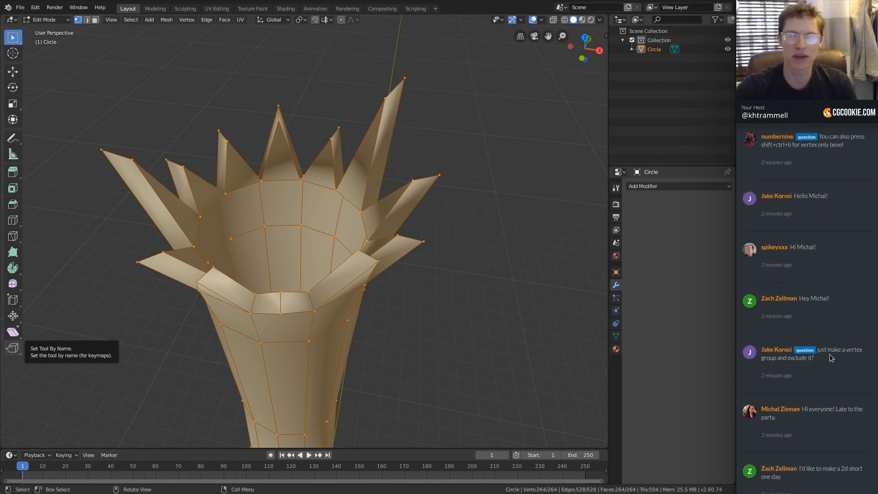
middle_click_drag(288, 249, 362, 177)
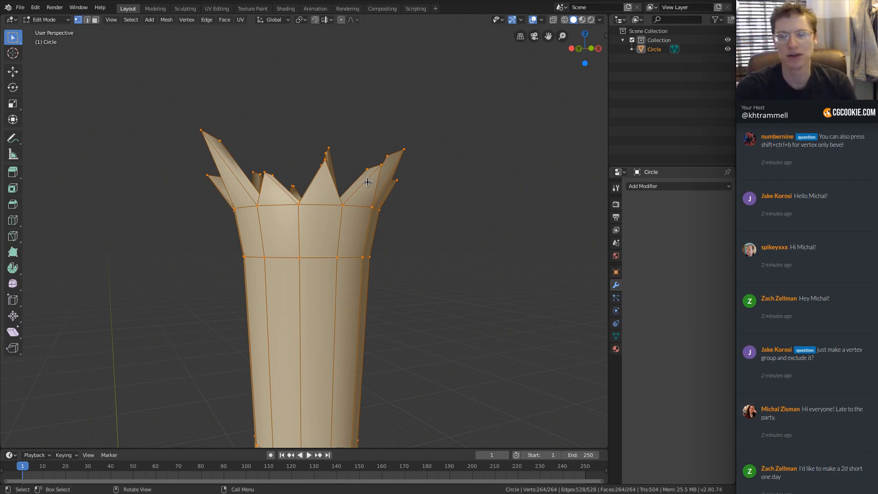
middle_click_drag(325, 208, 340, 208)
middle_click_drag(340, 208, 357, 208, "ctrl")
middle_click_drag(357, 208, 375, 212, "ctrl")
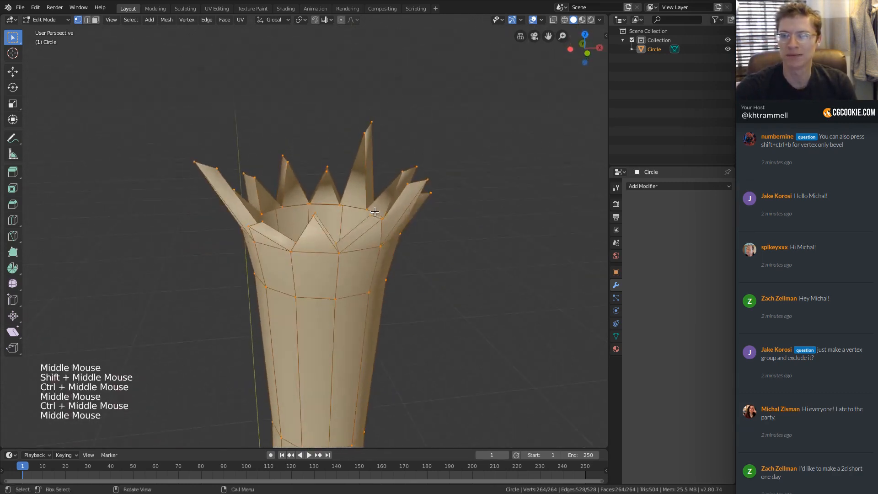
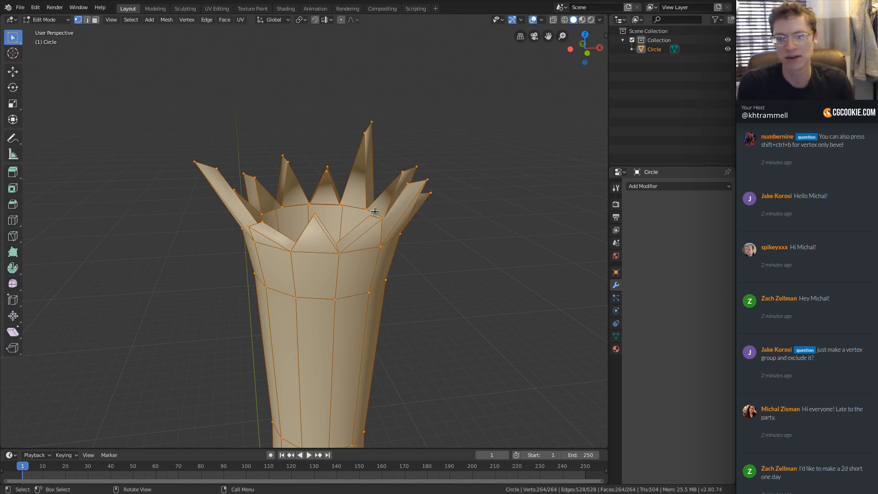
middle_click_drag(376, 206, 369, 213)
middle_click_drag(368, 213, 304, 228, "ctrl")
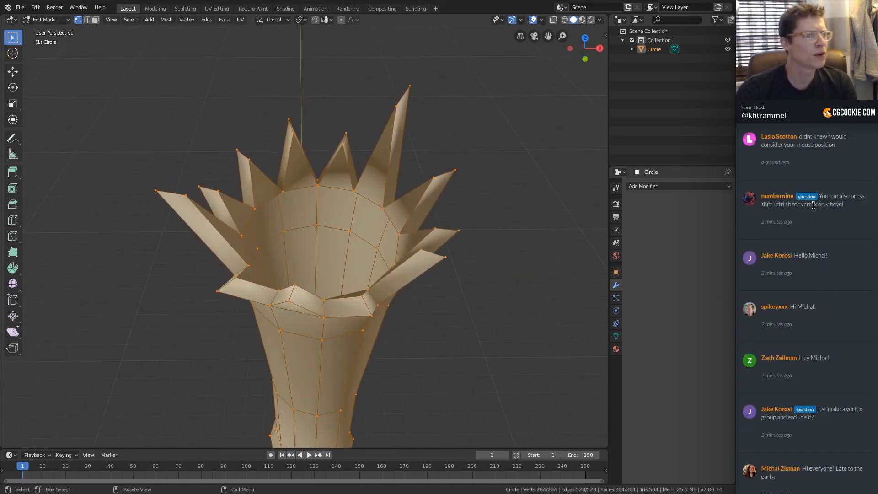
middle_click_drag(223, 86, 197, 206)
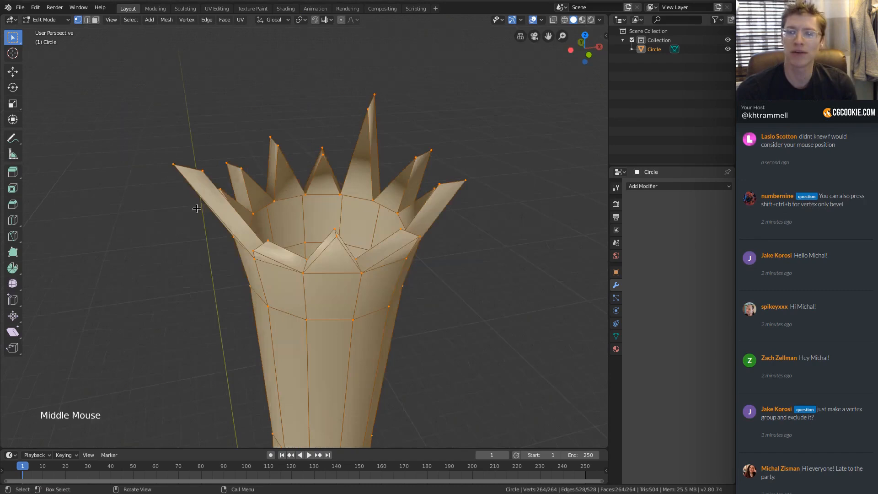
Step: Try a vertex-only bevel on the tip of a long outer spike, then undo it
left_click(173, 172)
middle_click_drag(173, 172, 325, 137)
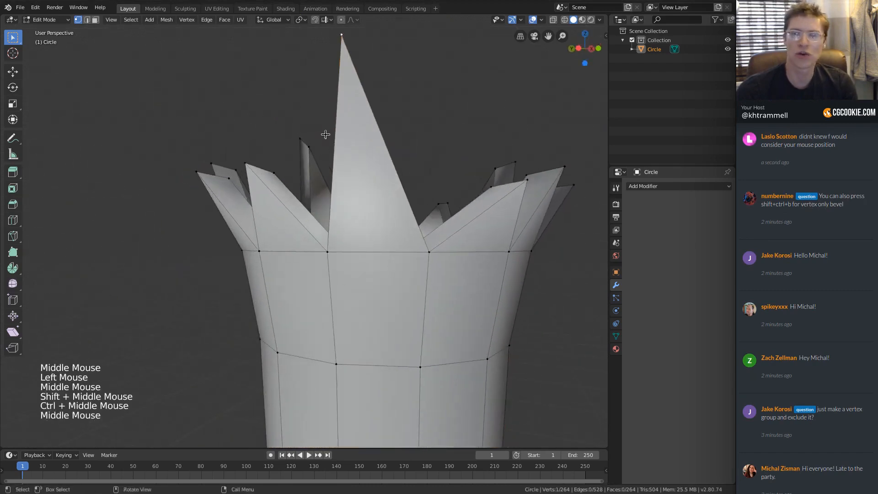
key("shift+ctrl+b")
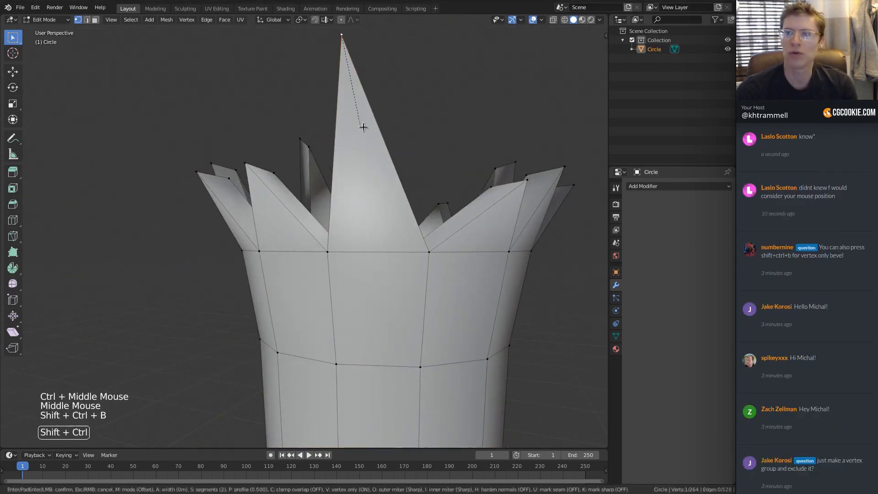
left_click(413, 171)
middle_click_drag(361, 143, 128, 308)
key("ctrl+z")
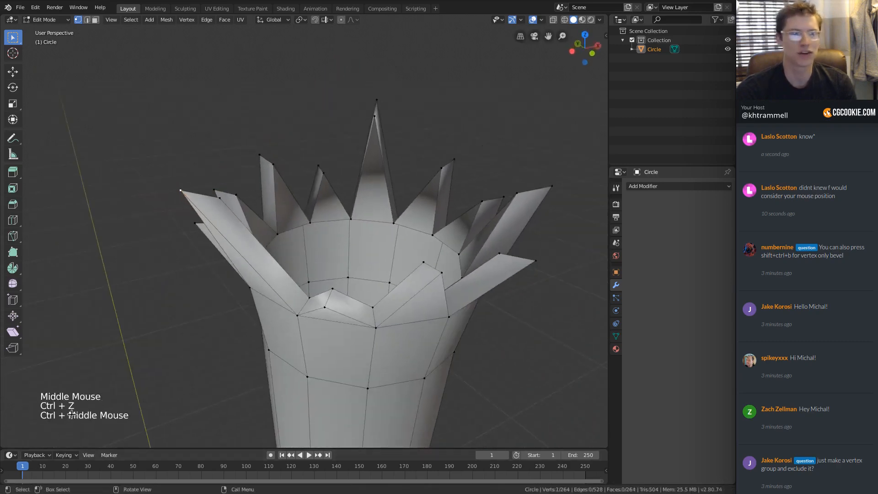
Step: Select the whole trunk mesh and recalculate its normals to face outside
middle_click_drag(235, 330, 398, 234)
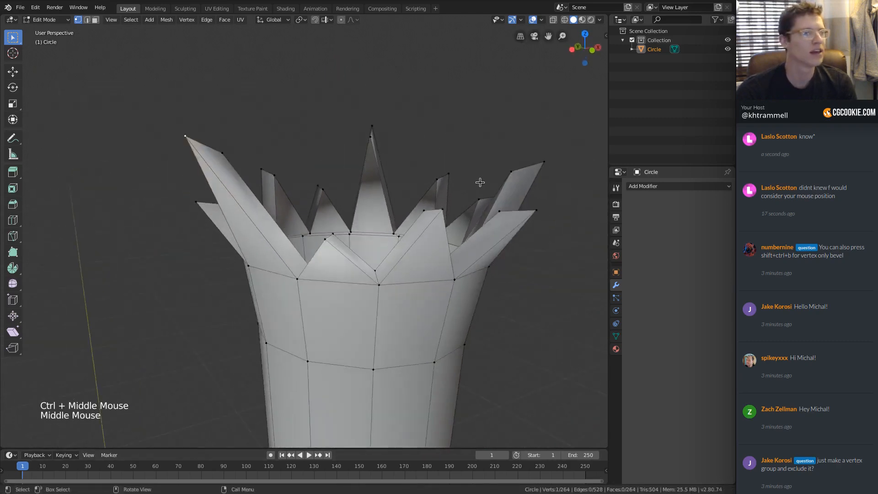
middle_click_drag(480, 182, 334, 201)
middle_click_drag(333, 201, 315, 167, "shift")
middle_click_drag(316, 167, 293, 181)
middle_click_drag(293, 181, 443, 229)
left_click(273, 247, "alt")
key("a")
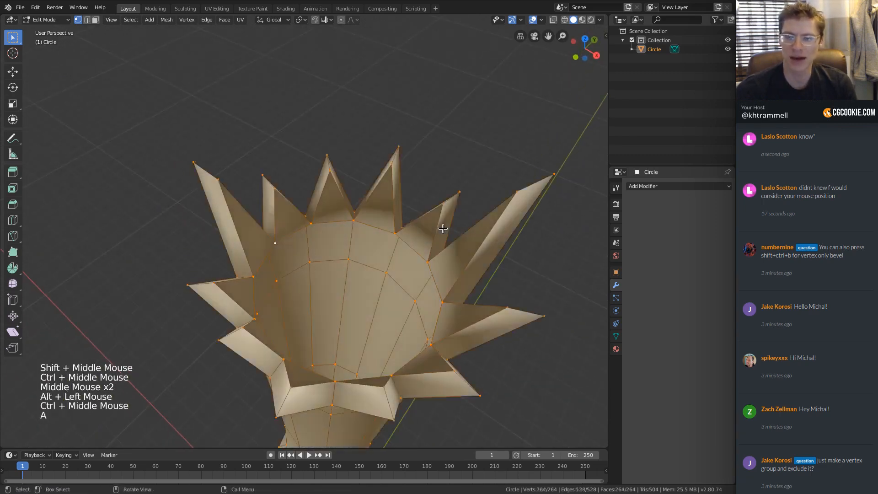
key("shift")
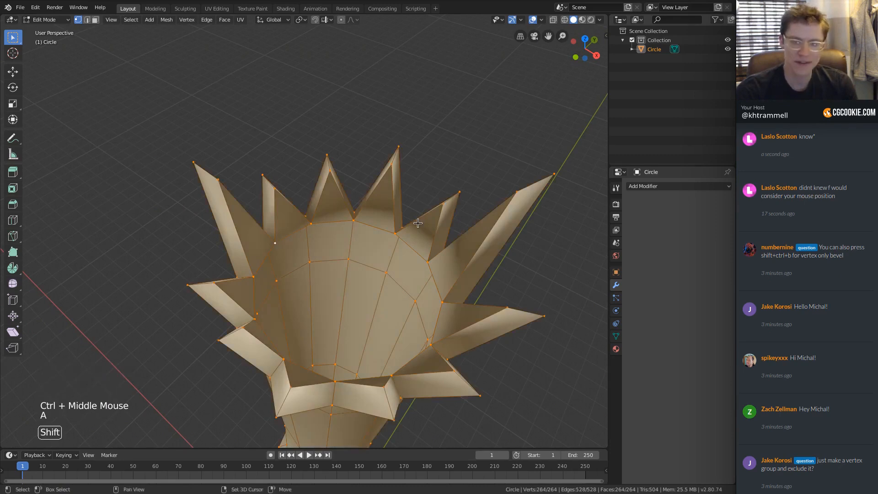
key("shift+n")
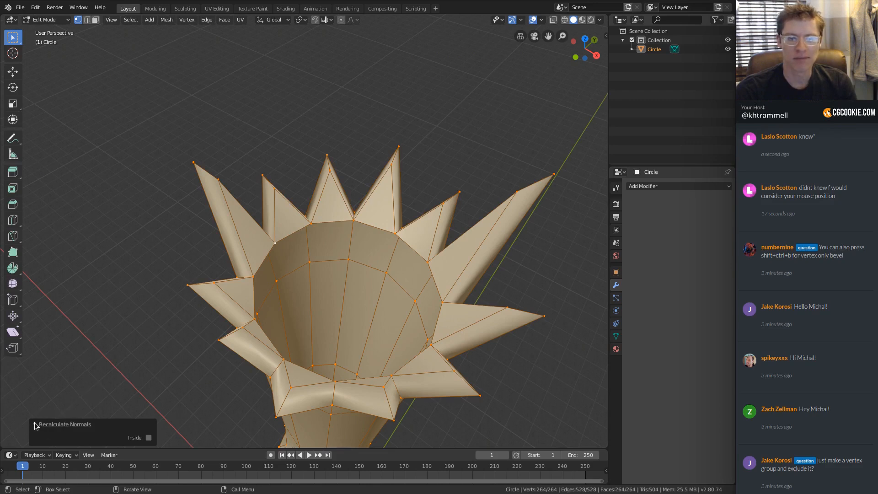
Step: Set the horizontal offset of the Screencast Keys display to 997
key("n")
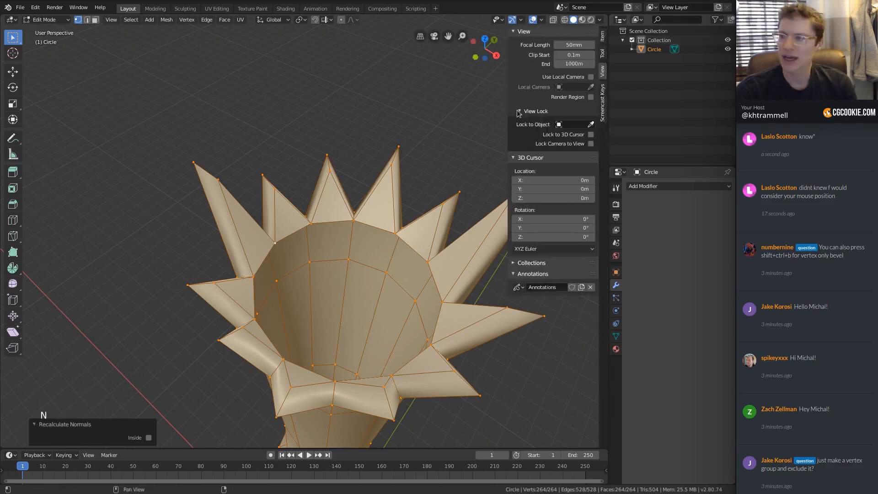
left_click(603, 98)
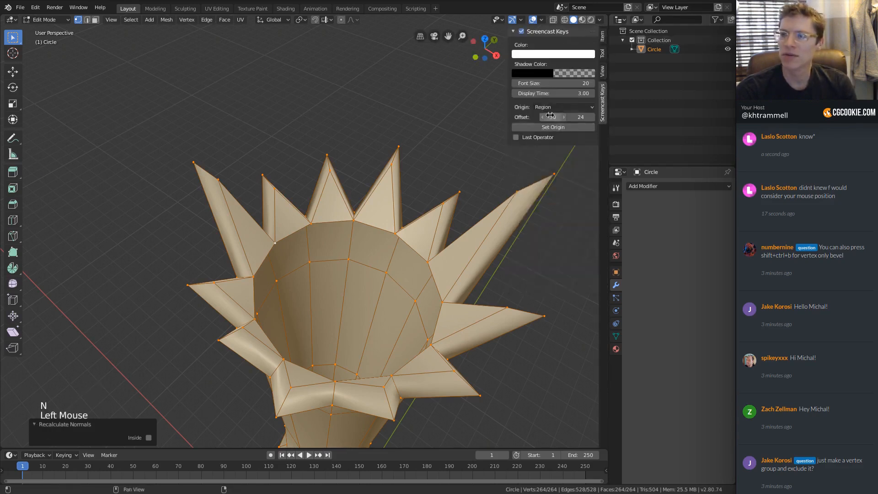
left_click_drag(549, 117, 596, 117)
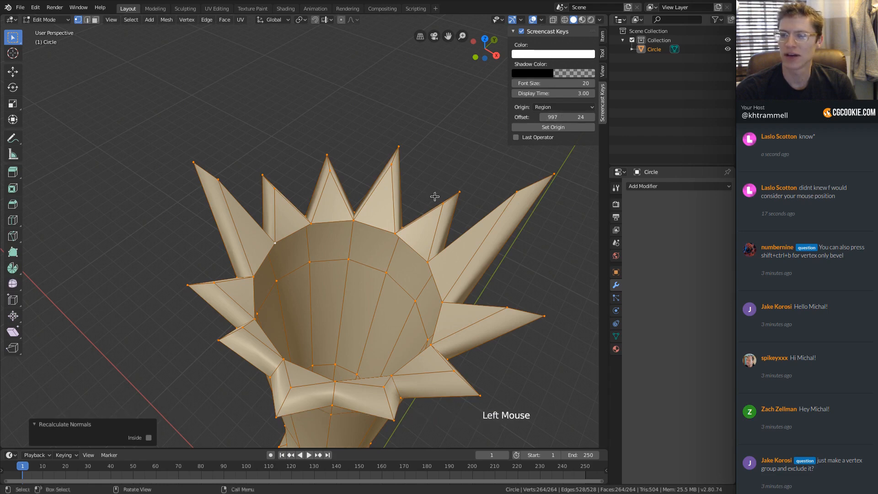
key("n")
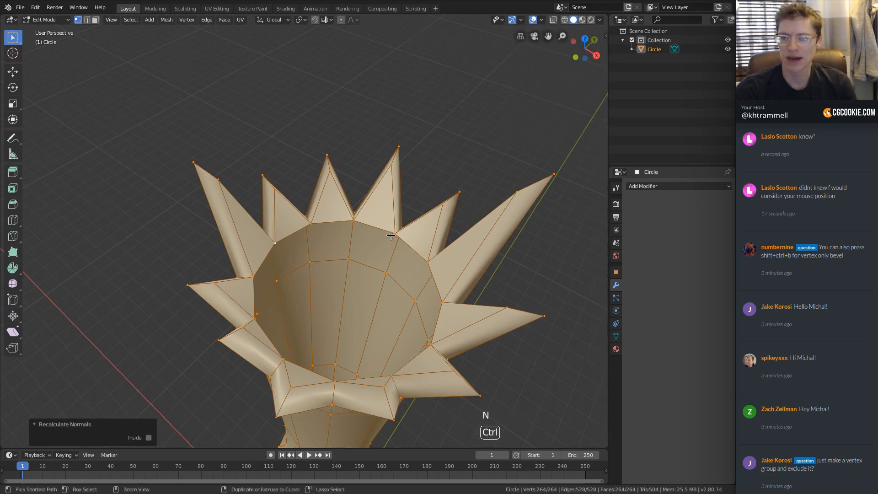
Step: Extrude the edge loop at the base of the inner spikes, scale it to 0.504 and lower it 0.13 m along Z
middle_click_drag(392, 234, 388, 224, "ctrl")
mouse_move(389, 225)
middle_mouse_down()
mouse_move(373, 216)
mouse_move(360, 225)
mouse_move(393, 226)
mouse_move(386, 233)
middle_mouse_up()
left_click(336, 226, "alt")
key("e")
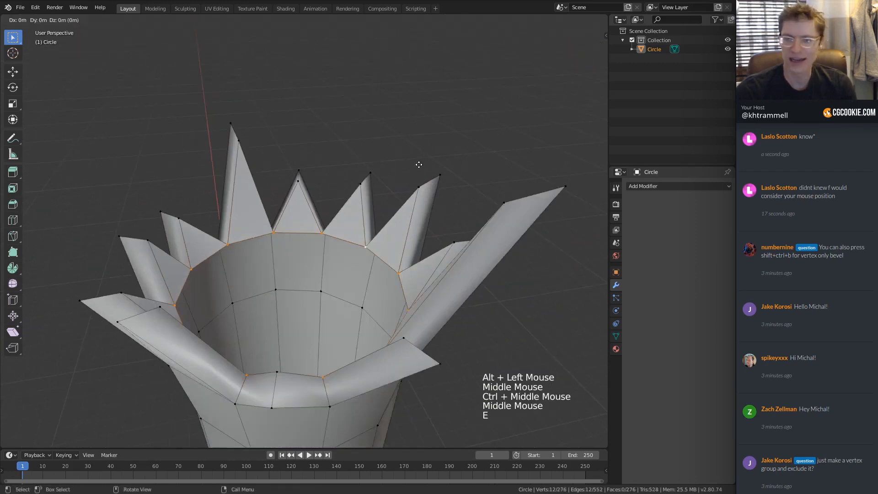
key("s")
left_click(371, 198)
key("g")
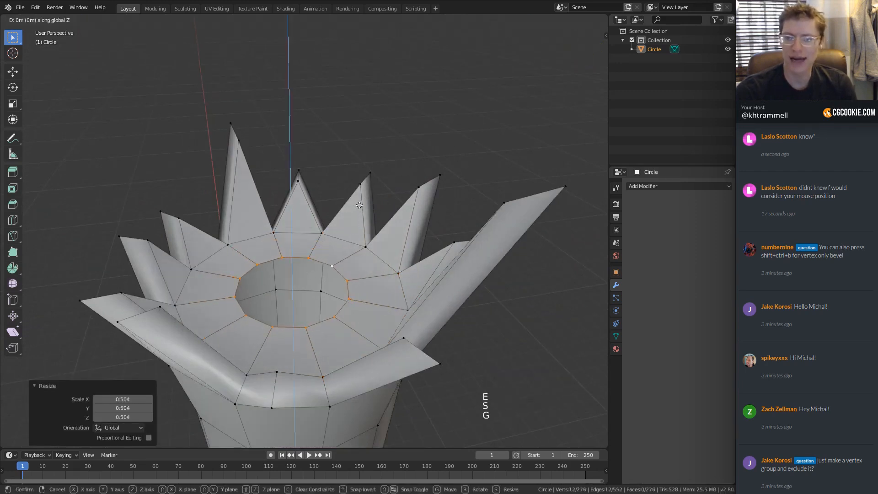
key("z")
left_click(358, 233)
middle_click_drag(326, 236, 321, 238)
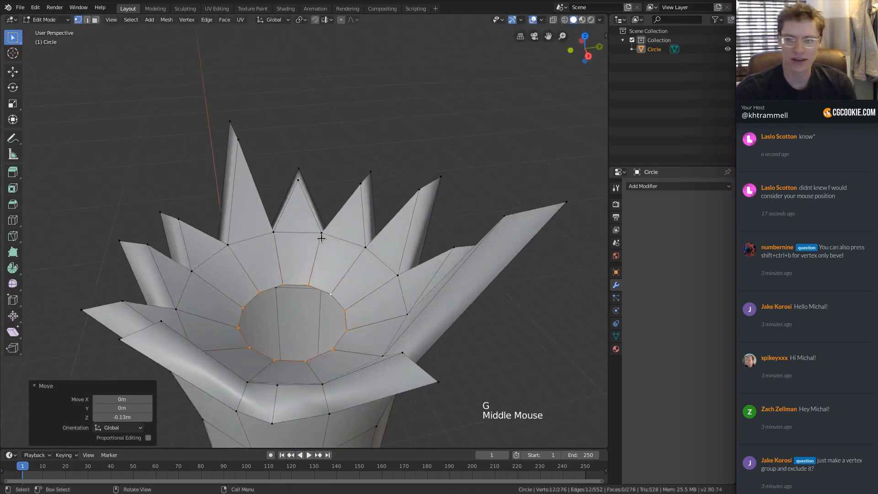
Step: Close the selected round opening inside the trunk's spiky top with Grid Fill
key("space")
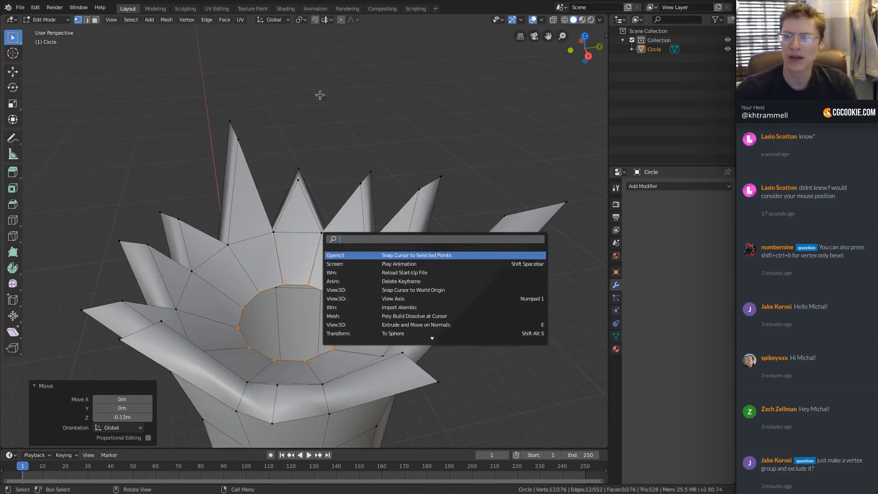
middle_click_drag(320, 95, 362, 241)
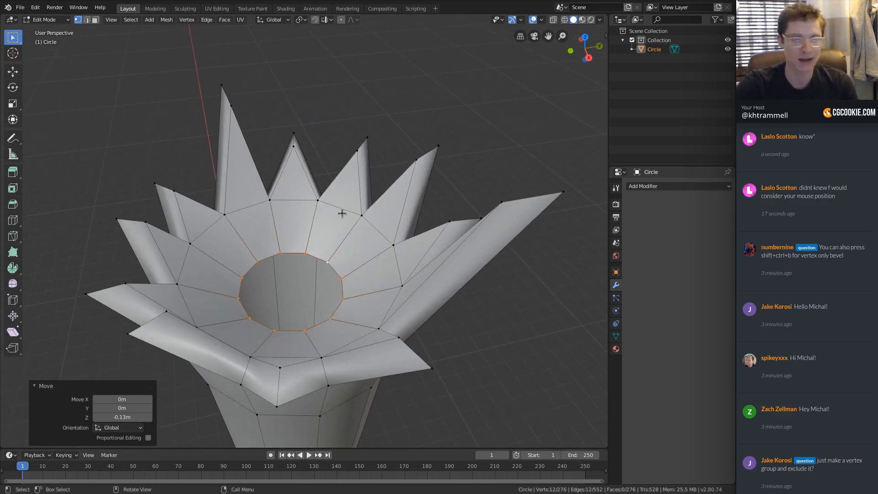
key("space")
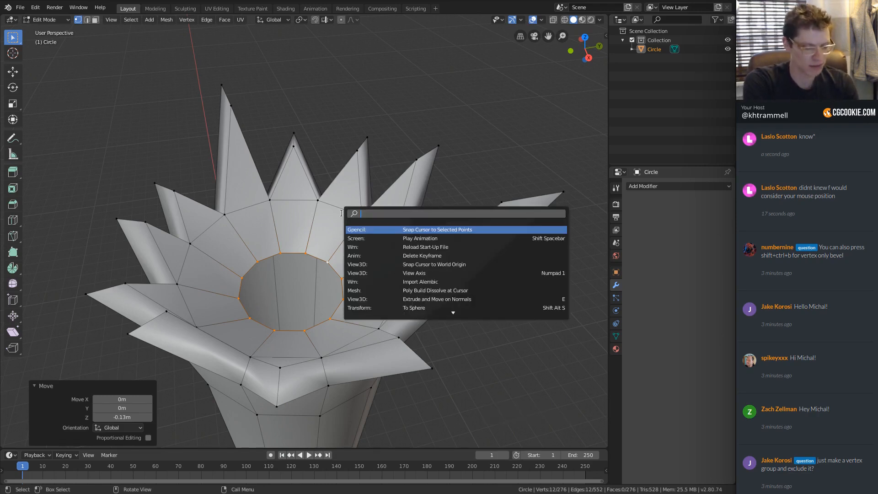
type("fill")
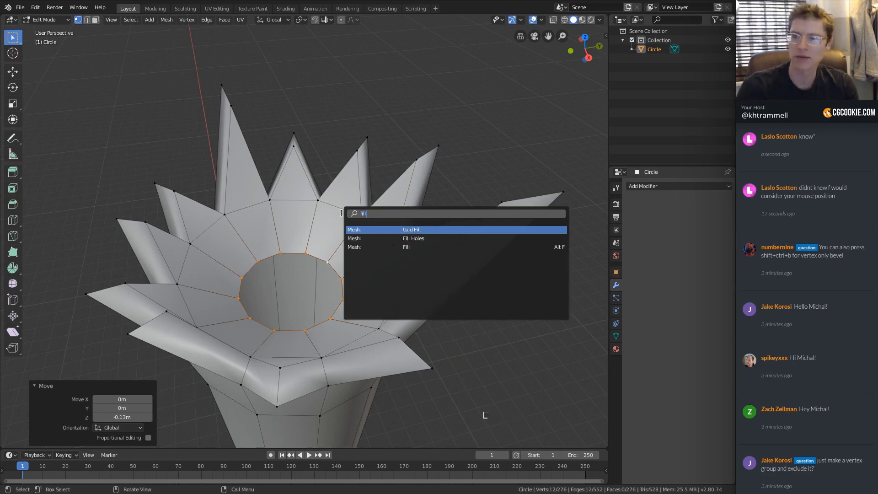
left_click(407, 229)
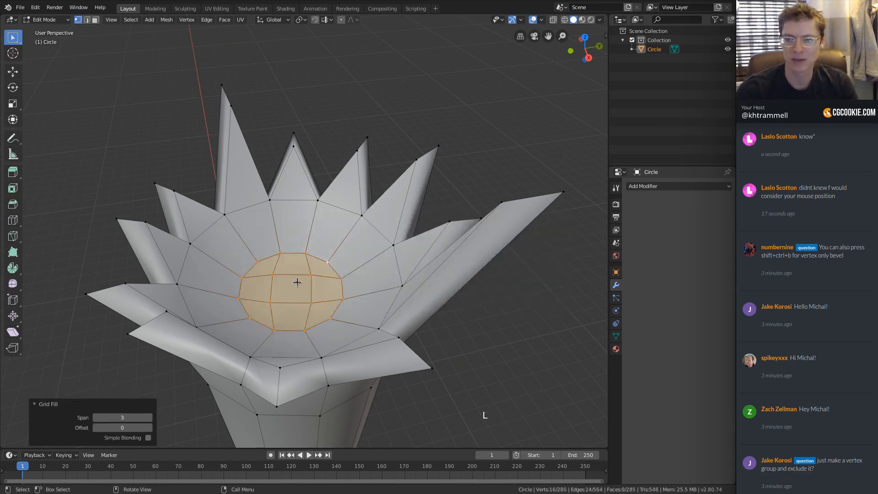
Step: Smooth the vertices of the filled area at strength 0.500 and repeat the smoothing several times
middle_click_drag(297, 282, 125, 98, "ctrl")
left_click(186, 19)
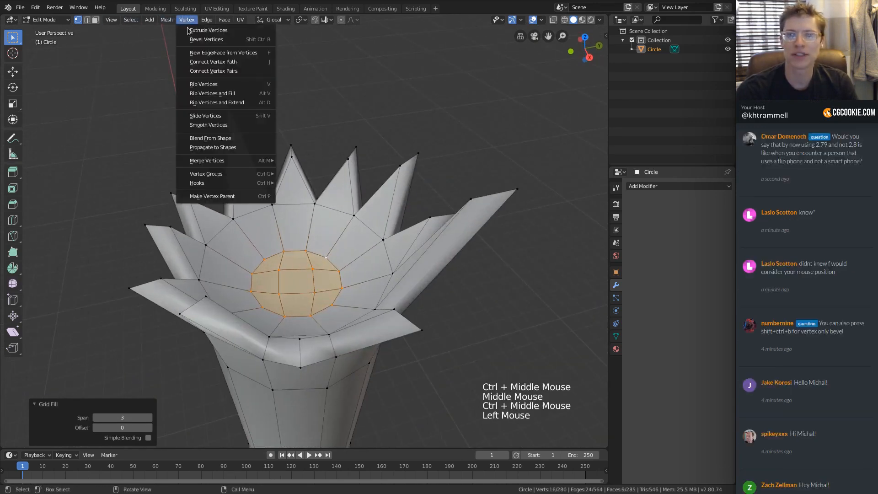
left_click(214, 126)
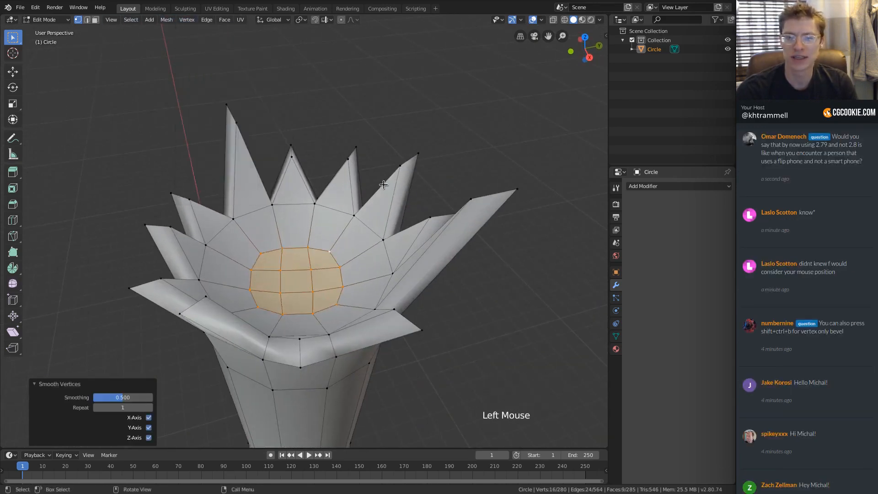
key("shift+r")
key("shift+r")
middle_click_drag(384, 183, 371, 160)
key("shift+r")
key("shift+r")
Step: Examine the smoothed bowl inside the trunk's spiky top in Object Mode, and return to editing its mesh
middle_click_drag(204, 249, 302, 167)
key("Tab")
middle_click_drag(302, 167, 314, 173)
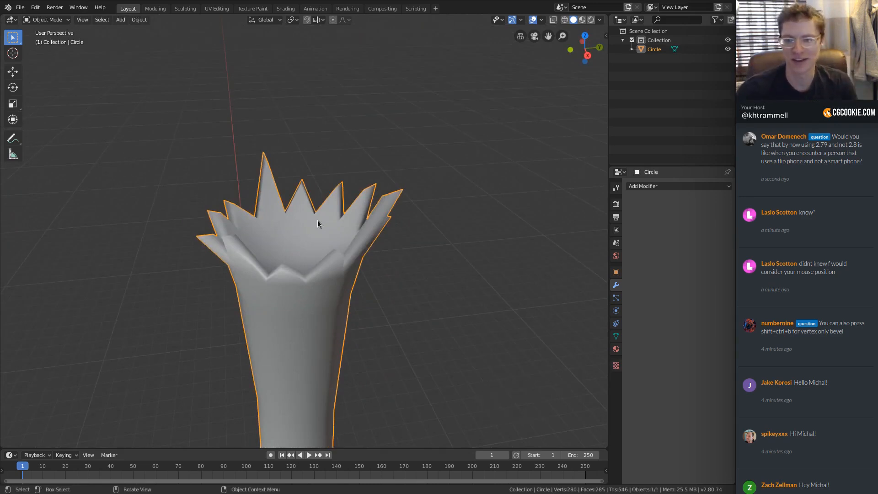
middle_click_drag(317, 223, 267, 247, "ctrl")
middle_click_drag(267, 247, 282, 215, "shift")
middle_click_drag(287, 202, 173, 208)
left_click(241, 213)
key("Tab")
Step: Slide the inner vertices of four neighbouring spikes onto their outer tips with a vertex slide factor of 1.000
left_click(166, 235)
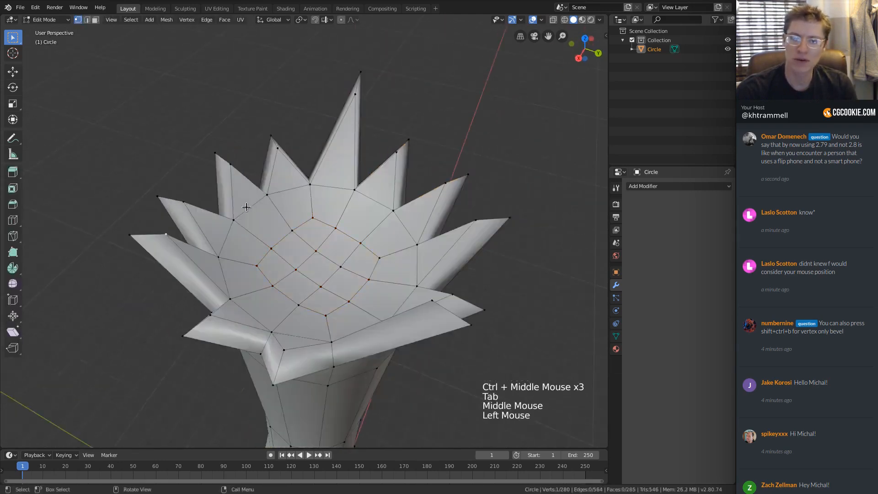
left_click(183, 201, "shift")
left_click(230, 164, "shift")
left_click(277, 148, "shift")
middle_click_drag(313, 139, 326, 173)
key("g")
key("g")
left_click(315, 230)
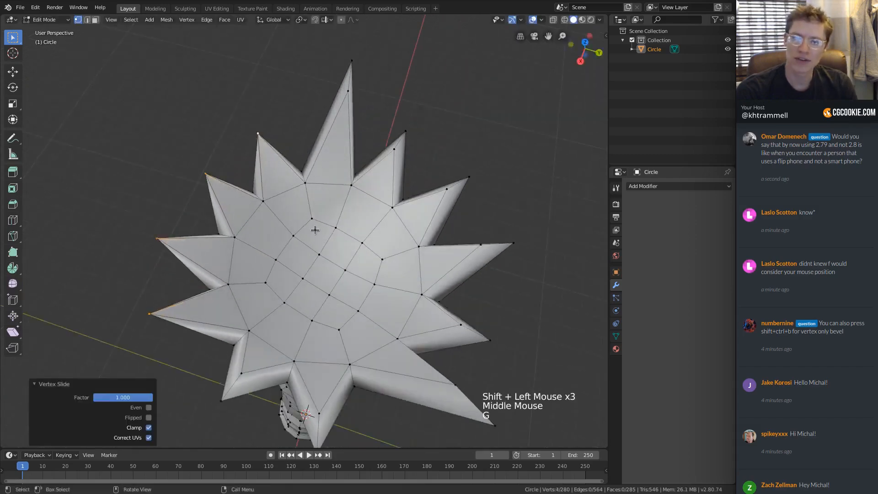
Step: Slide the inner vertex of the next spike along the rim onto its tip with factor 1.000
middle_click_drag(315, 230, 315, 247, "ctrl")
middle_click_drag(315, 247, 274, 231)
middle_click_drag(273, 231, 339, 206, "shift")
middle_click_drag(320, 279, 309, 229, "ctrl")
left_click(256, 248)
key("g")
key("g")
left_click(274, 291)
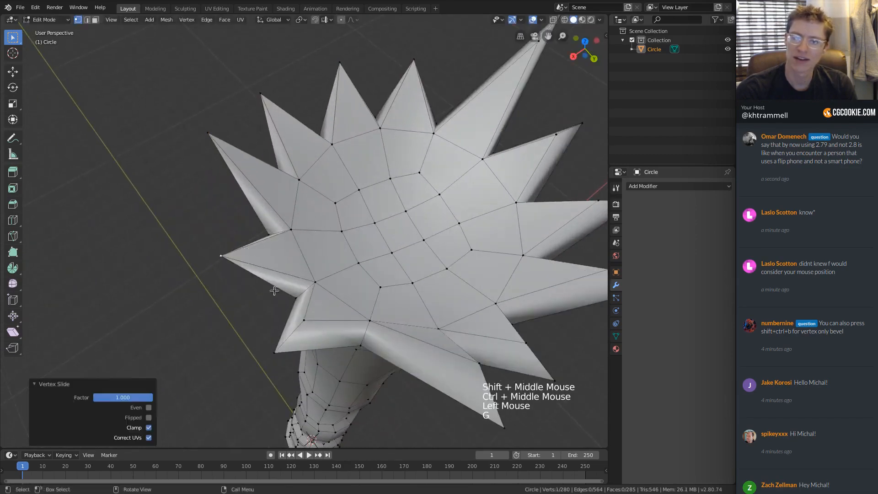
Step: Slide the inner vertices of four more neighbouring spikes fully onto their tips, leaving the short spike above the trunk out of the selection
left_click(304, 320)
middle_click_drag(453, 279, 456, 320, "ctrl")
middle_click_drag(457, 320, 445, 345)
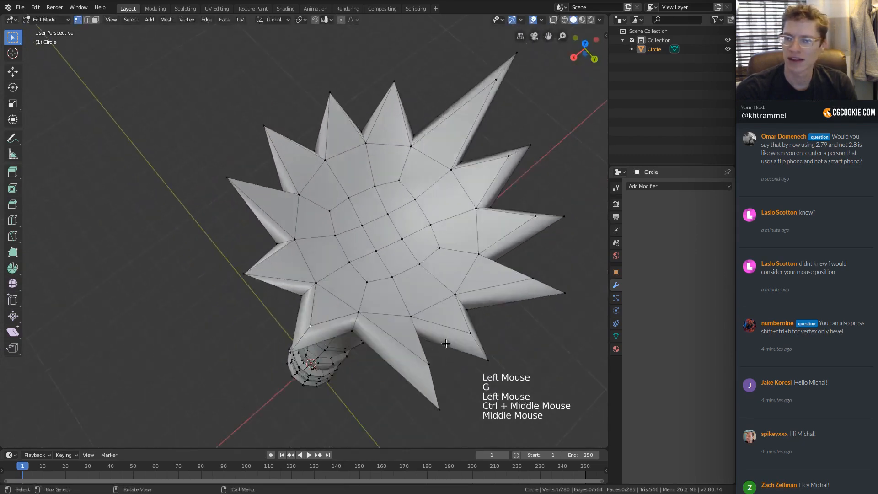
left_click(424, 362, "shift")
middle_click_drag(498, 343, 475, 342, "shift")
left_click(460, 332, "shift")
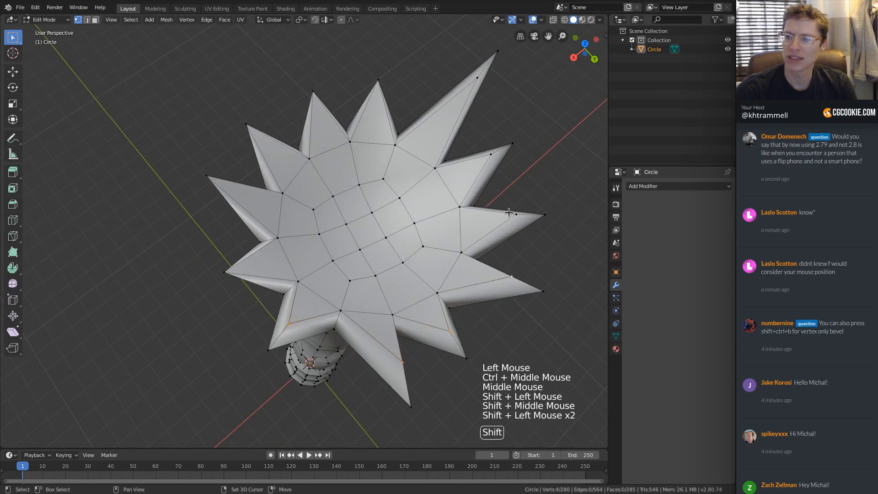
left_click(509, 213, "shift")
middle_click_drag(509, 213, 456, 230, "ctrl")
key("g")
key("g")
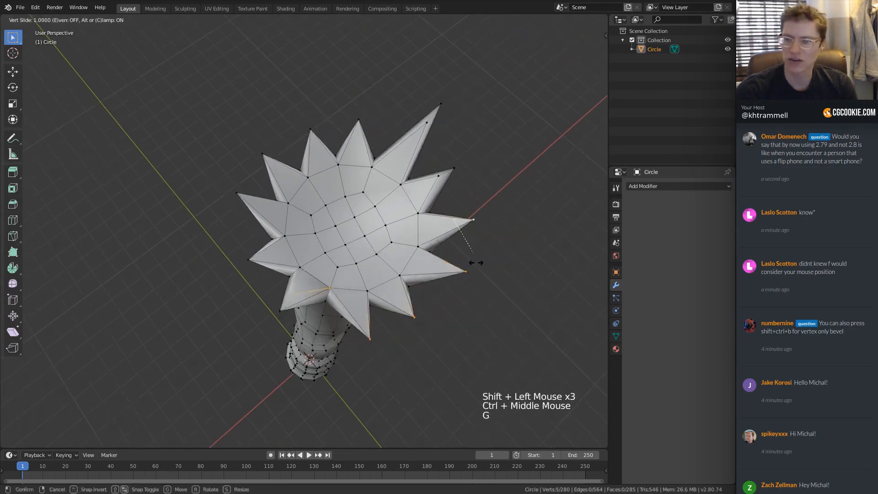
left_click(456, 232)
left_click(291, 294, "shift")
key("g")
key("g")
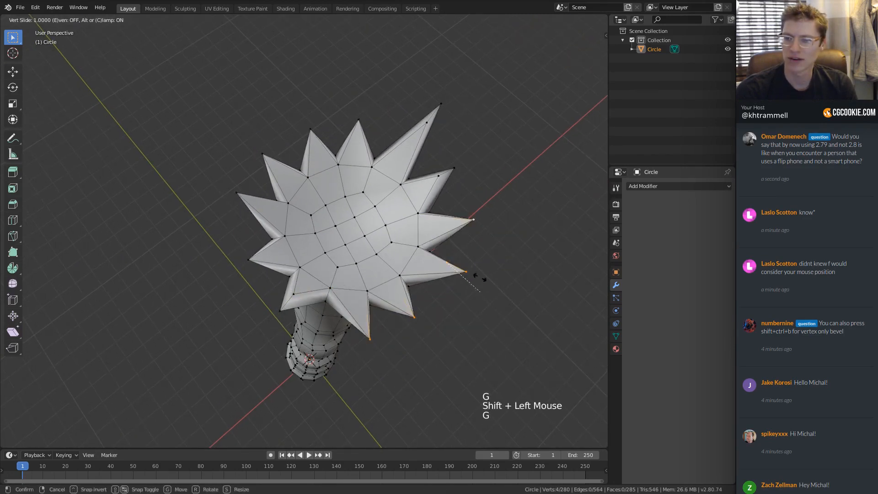
left_click(475, 279)
Step: Slide the inner vertex of the skipped short spike onto its tip
left_click(291, 296)
key("g")
key("g")
left_click(331, 296)
Step: Slide the inner vertices of the last two spikes, including the longest one, onto their tips
middle_click_drag(439, 213, 401, 188)
left_click(442, 238)
key("g")
key("g")
left_click(476, 227)
left_click(457, 180)
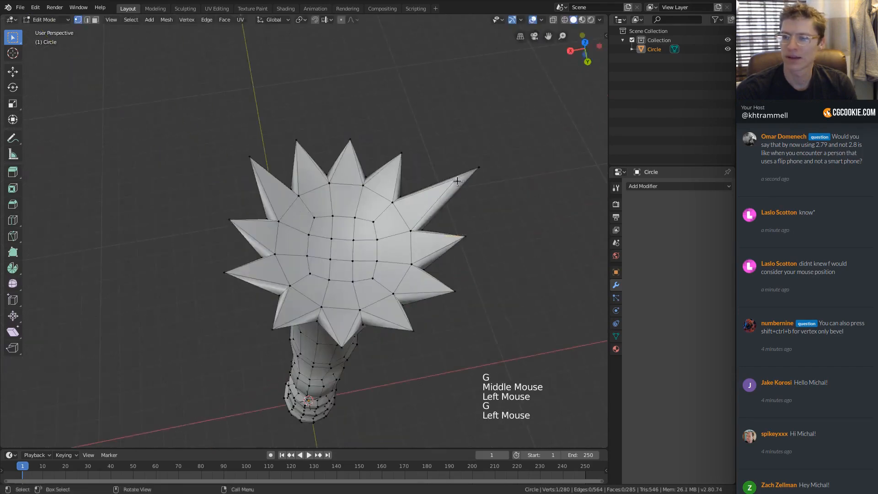
key("g")
key("g")
left_click(495, 159)
Step: Select the trunk's whole spiky top in see-through wireframe and merge its vertices by distance at 0.0001 m
mouse_move(493, 161)
middle_mouse_down("ctrl")
mouse_move(395, 222)
mouse_move(410, 177)
mouse_move(402, 189)
mouse_move(382, 164)
middle_mouse_up("ctrl")
key("z")
key("a")
key("a")
key("a")
mouse_move(461, 135)
right_mouse_down("ctrl")
mouse_move(273, 137)
mouse_move(390, 246)
mouse_move(403, 220)
right_mouse_up("ctrl")
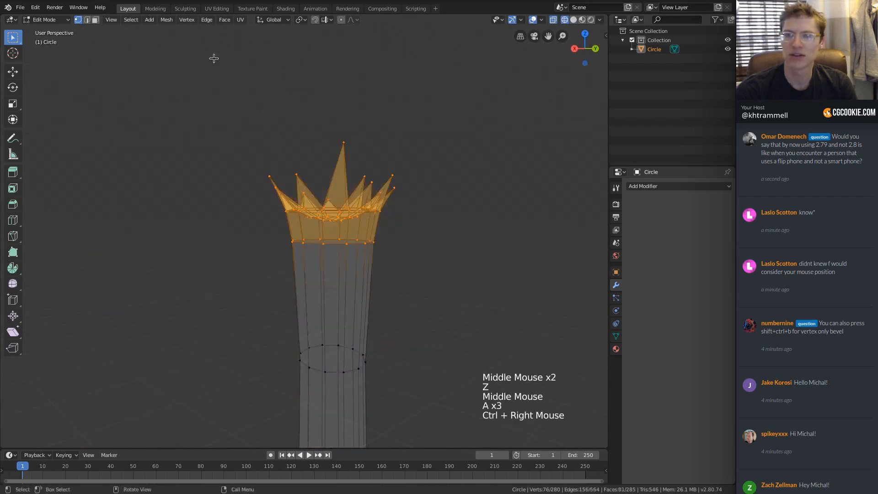
left_click(188, 20)
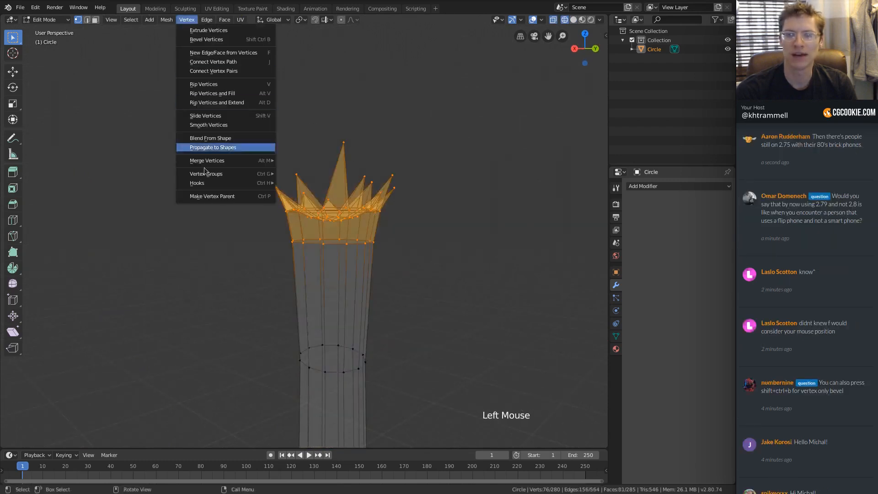
mouse_move(211, 165)
left_click(316, 194)
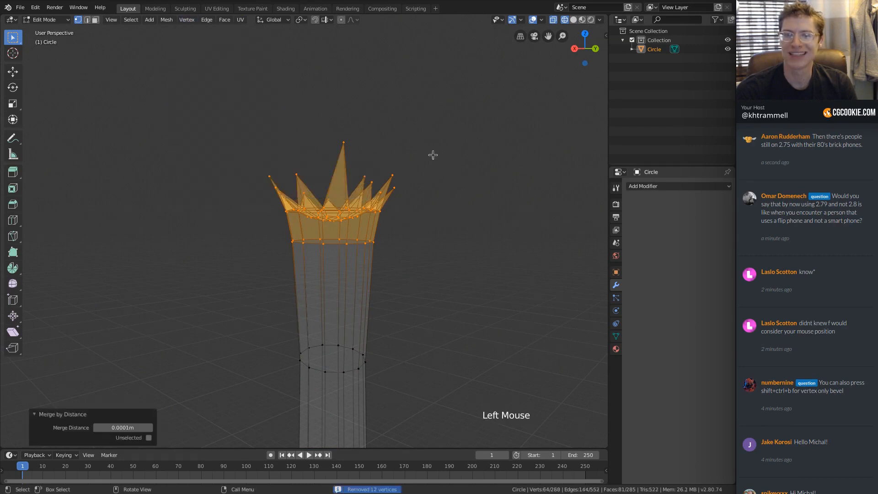
Step: Return to solid shading and move a pair of vertices at a notch between two rim spikes
middle_click_drag(433, 154, 354, 247)
middle_click_drag(354, 247, 350, 218, "ctrl")
key("z")
mouse_move(412, 151)
middle_mouse_down("ctrl")
mouse_move(418, 171)
mouse_move(371, 180)
middle_mouse_up("ctrl")
middle_click_drag(370, 180, 359, 181, "ctrl")
middle_click_drag(359, 181, 370, 202)
left_click(266, 218)
left_click(320, 196, "alt")
middle_click_drag(282, 202, 361, 183)
middle_click_drag(362, 183, 274, 185)
key("KP_1")
left_click(266, 205)
left_click(268, 201, "shift")
key("g")
left_click(300, 182)
Step: Select the vertex pair at the notch beside the short front spike and shift it along Z
left_click(331, 198)
mouse_move(332, 198)
middle_mouse_down()
mouse_move(321, 183)
mouse_move(320, 192)
middle_mouse_up()
left_click(317, 187, "shift")
left_click(315, 195)
left_click(317, 198, "shift")
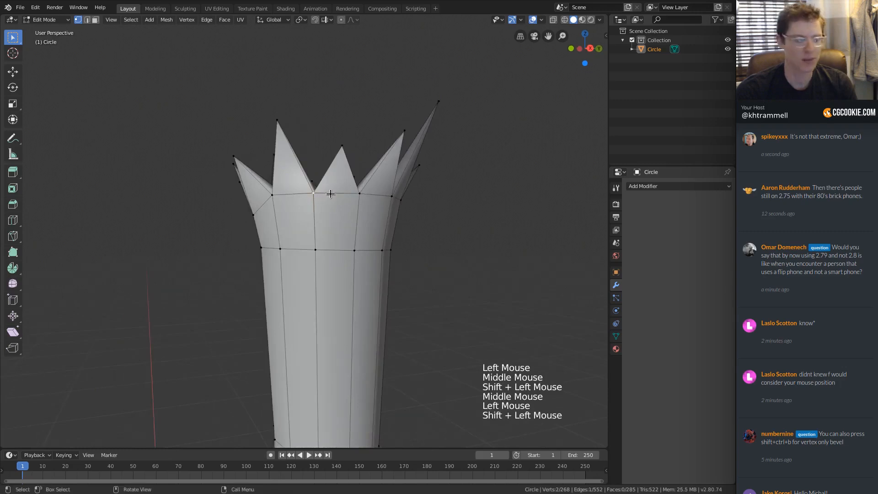
key("g")
key("z")
left_click(333, 181)
Step: Move two more pairs of notch vertices further around the rim to vary their heights
middle_click_drag(426, 205, 364, 201)
left_click(368, 195)
left_click(363, 188, "shift")
key("g")
middle_click(361, 196)
left_click(355, 204)
left_click(341, 202, "shift")
key("g")
key("z")
left_click(363, 180)
Step: Shift the vertex pairs of two further notches on the trunk's far side along Z
middle_click_drag(428, 181, 343, 194)
left_click(364, 207)
left_click(306, 200, "shift")
key("g")
key("z")
left_click(334, 214)
left_click(297, 204)
left_click(302, 242, "shift")
key("g")
key("z")
left_click(330, 207)
Step: Examine the full trunk and its uneven spiky top from several angles in Object Mode
middle_click_drag(343, 194, 459, 160)
key("Tab")
key("a")
key("a")
key("a")
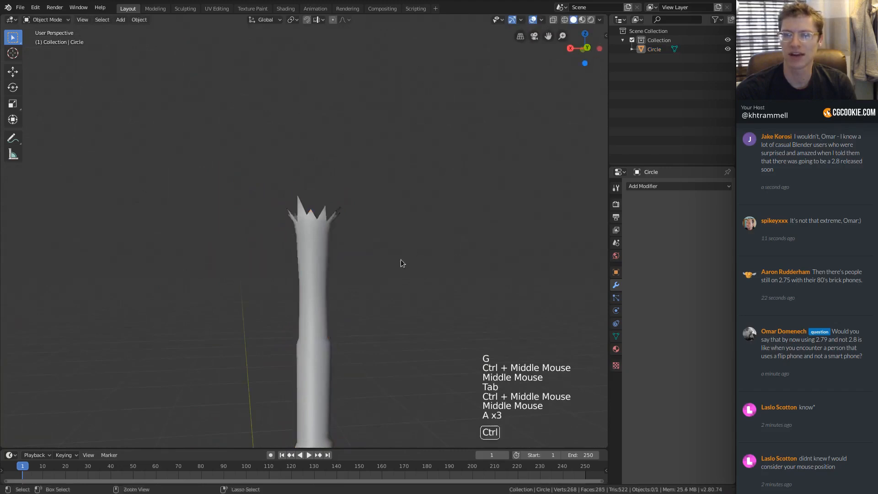
middle_click_drag(400, 259, 412, 202, "ctrl")
middle_click_drag(411, 201, 407, 165, "shift")
mouse_move(407, 165)
middle_mouse_down()
mouse_move(393, 191)
mouse_move(407, 177)
middle_mouse_up()
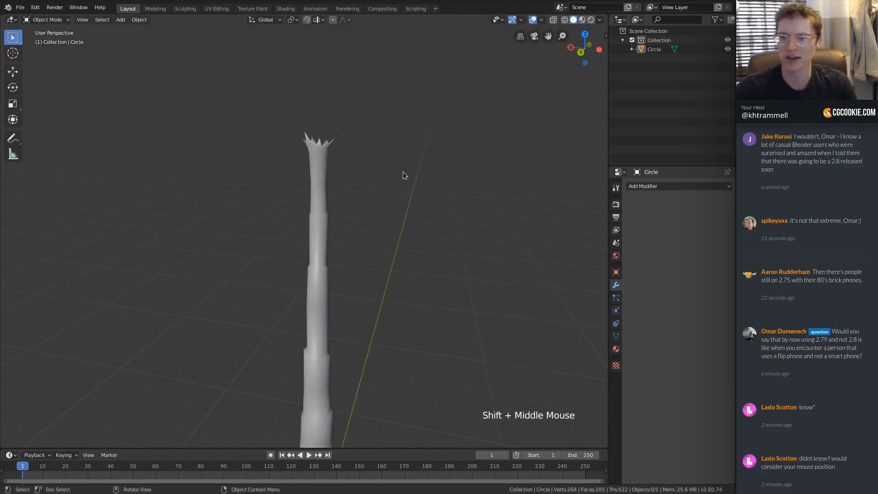
middle_click_drag(403, 171, 361, 197)
middle_click_drag(361, 197, 295, 232, "shift")
left_click(296, 235)
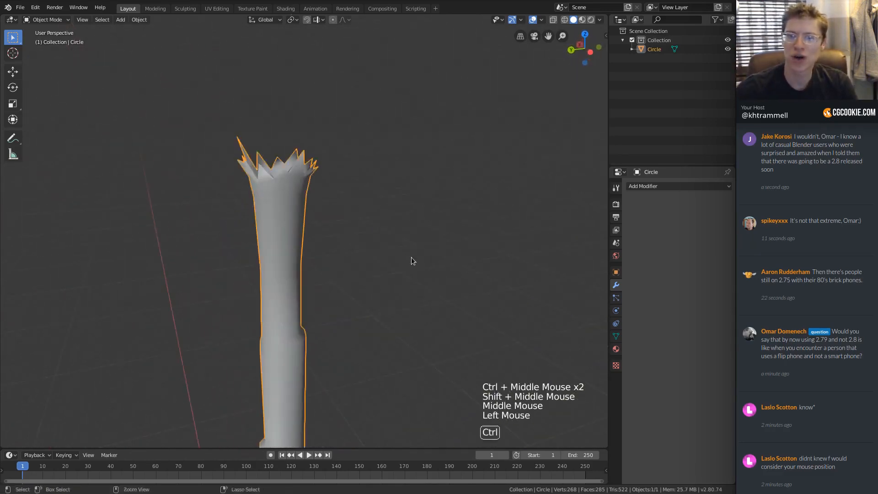
middle_click_drag(412, 261, 384, 281, "ctrl")
middle_click_drag(384, 281, 352, 270, "ctrl")
middle_click_drag(352, 270, 391, 240)
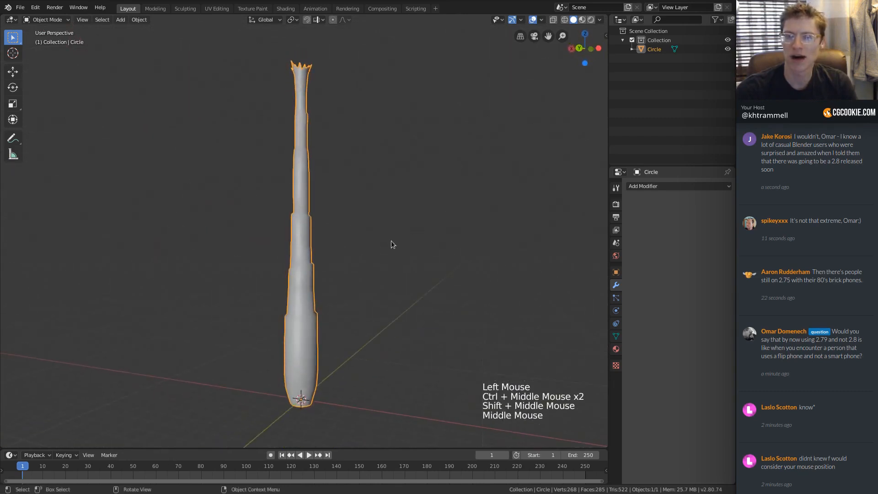
key("a")
key("a")
key("a")
middle_click_drag(323, 274, 302, 234, "shift")
middle_click_drag(302, 233, 309, 192, "ctrl")
Step: Try a new cube with a level 2 subdivision surface at the trunk's base, and delete it
key("shift+a")
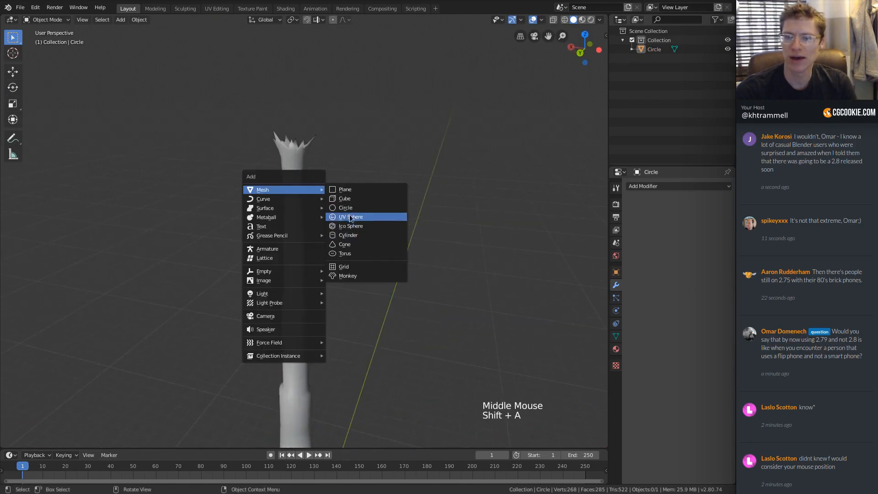
left_click(345, 198)
middle_click_drag(345, 287, 343, 238, "ctrl")
middle_click_drag(343, 238, 348, 274, "shift")
middle_click_drag(347, 274, 364, 206, "ctrl")
key("ctrl+2")
middle_click_drag(363, 206, 340, 238)
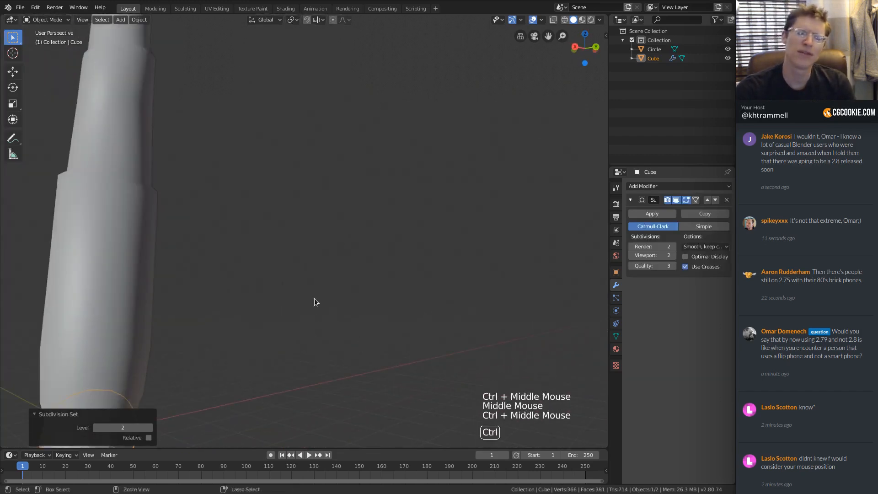
middle_click_drag(314, 300, 368, 178, "ctrl")
key("x")
Step: Try a UV sphere raised 20 m along Z to the top of the trunk, and delete it
middle_click_drag(368, 178, 339, 150)
key("shift+a")
mouse_move(338, 149)
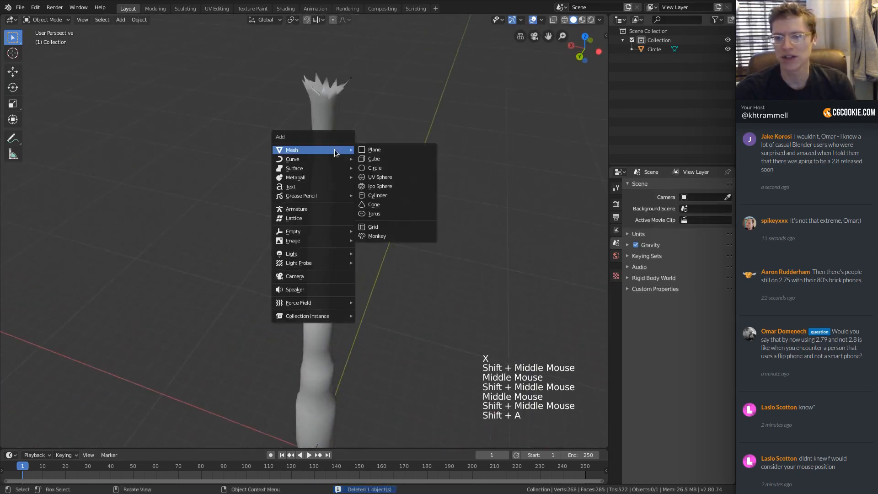
left_click(385, 178)
key("g")
key("z")
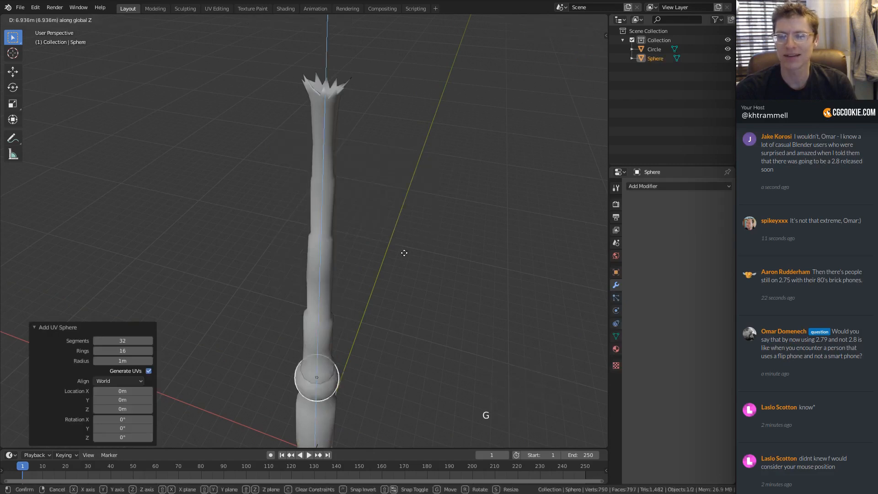
left_click(429, 21)
middle_click_drag(345, 78, 366, 174, "shift")
middle_click_drag(366, 174, 358, 153, "shift")
key("x")
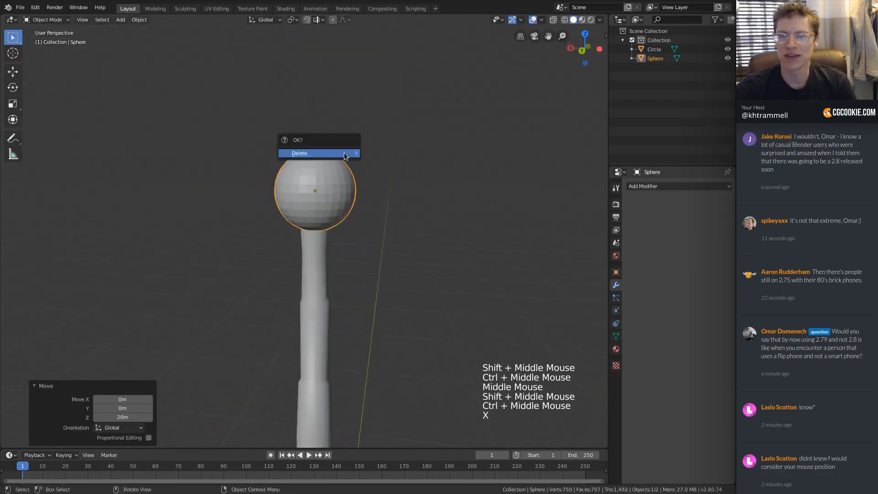
left_click(345, 153)
Step: Add a UV sphere mesh at the base of the trunk
middle_click_drag(375, 293, 331, 164, "ctrl")
key("shift+a")
mouse_move(331, 164)
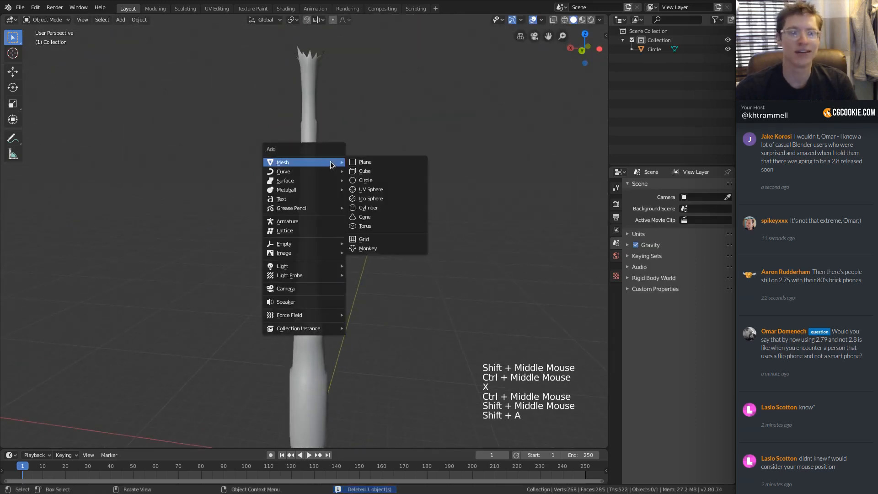
left_click(373, 191)
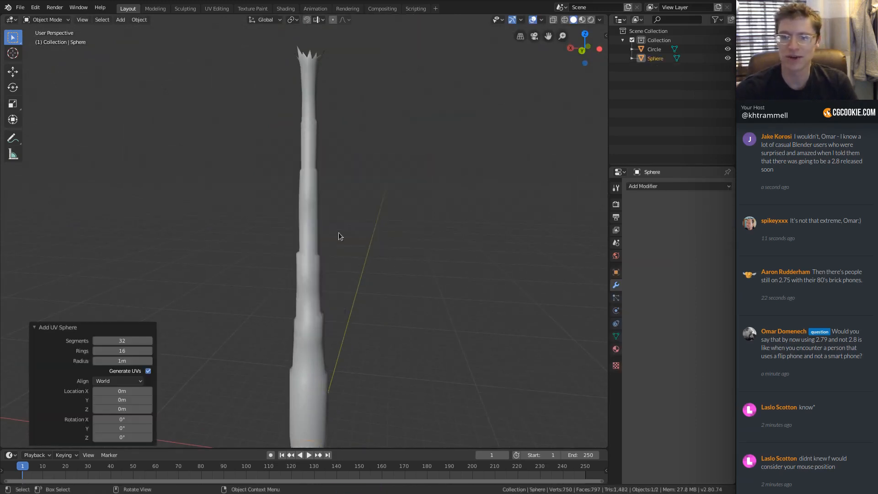
middle_click_drag(340, 236, 311, 229, "shift")
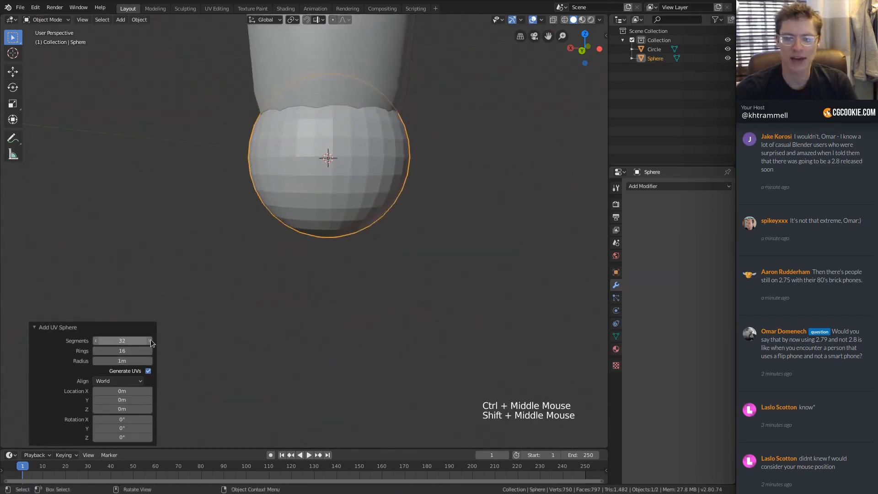
Step: Set the new UV sphere's segments to 12
left_click(94, 341)
left_click(95, 340)
left_click(95, 341)
left_click(94, 341)
left_click(94, 341)
left_click(95, 341)
left_click(95, 341)
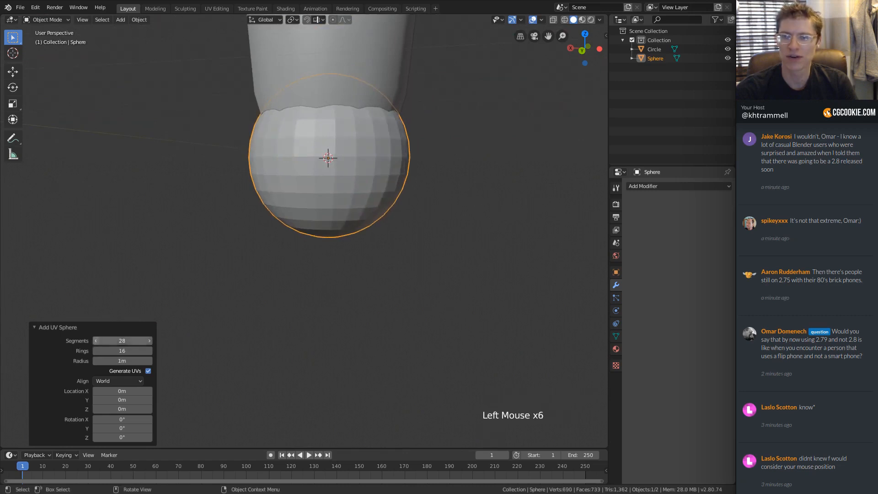
left_click(95, 341)
type("12")
key("Return")
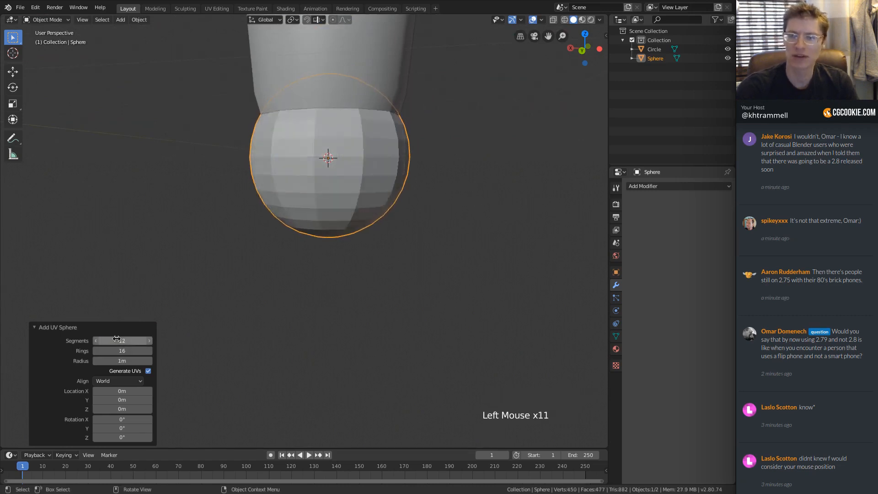
Step: Set the UV sphere's rings to 8
left_click(149, 351)
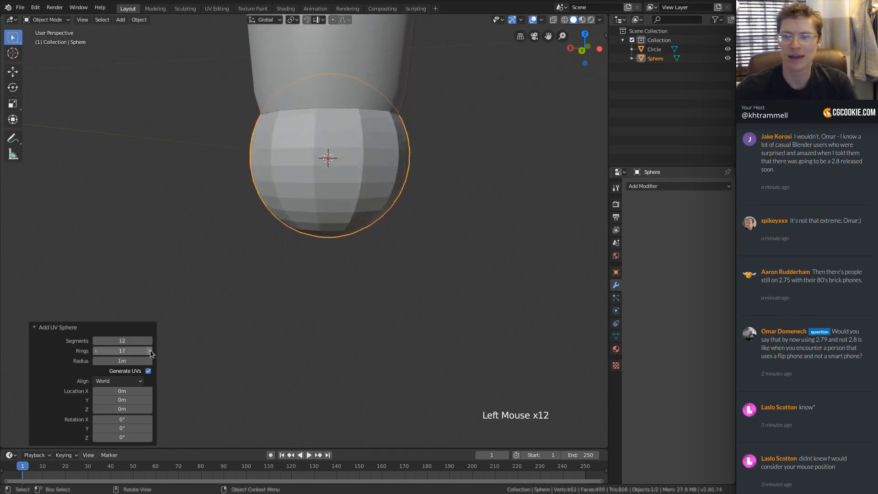
left_click(149, 351)
left_click(149, 351)
left_click(149, 351)
left_click(149, 350)
left_click(149, 350)
left_click(149, 350)
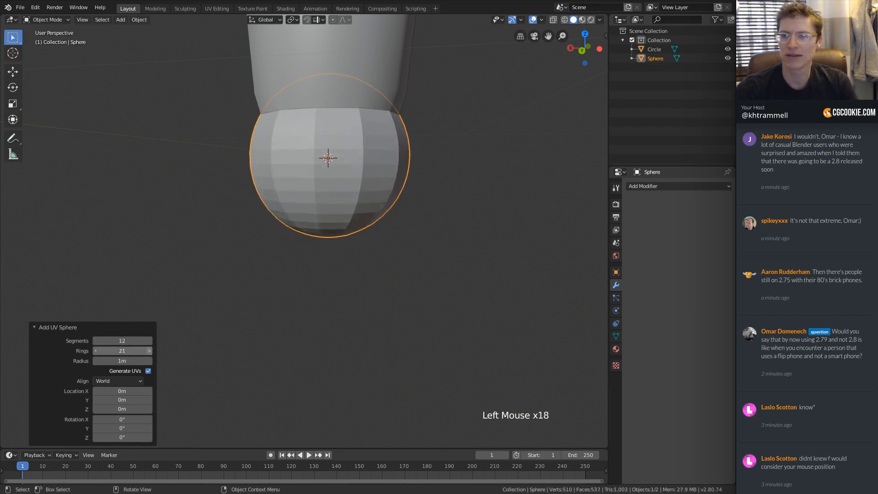
left_click(95, 352)
left_click(96, 352)
left_click(95, 351)
left_click(95, 351)
left_click(95, 351)
left_click(96, 351)
left_click(95, 351)
left_click(95, 351)
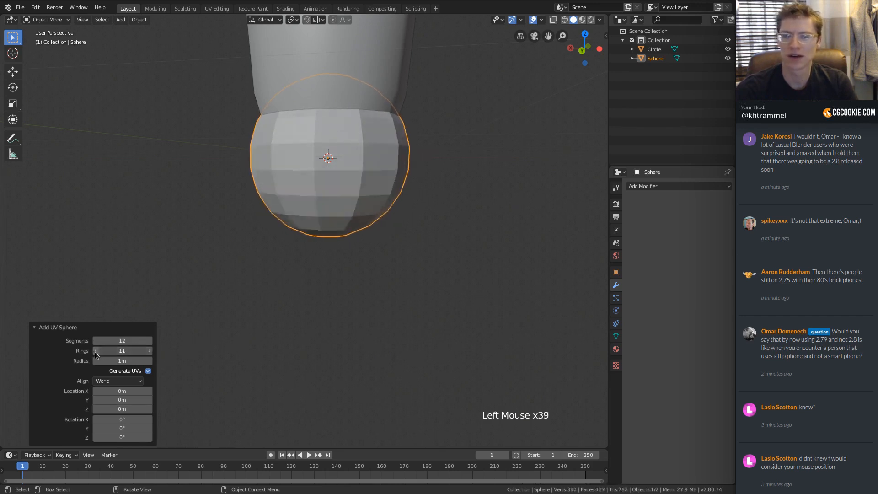
left_click(95, 351)
left_click(96, 351)
left_click(95, 351)
left_click(95, 352)
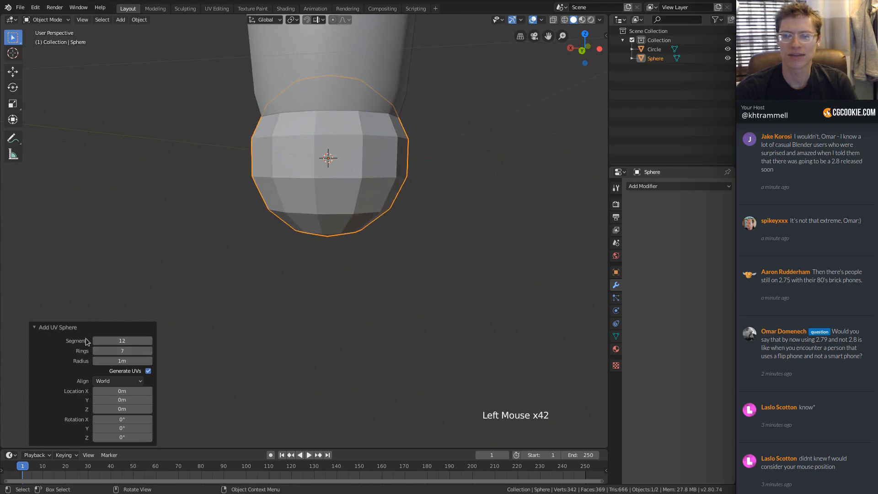
left_click(96, 351)
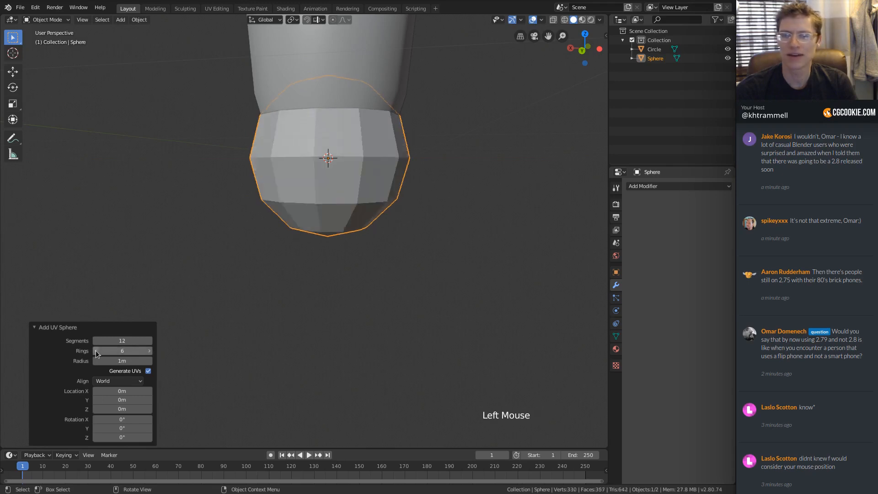
left_click(150, 351)
left_click(150, 351)
Step: Move the sphere about 20 m up along Z to the top of the trunk
middle_click_drag(379, 133, 357, 194, "ctrl")
middle_click_drag(358, 194, 339, 291, "shift")
middle_click_drag(361, 234, 370, 285, "ctrl")
middle_click_drag(366, 164, 358, 229, "ctrl")
middle_click_drag(358, 229, 345, 295, "shift")
key("g")
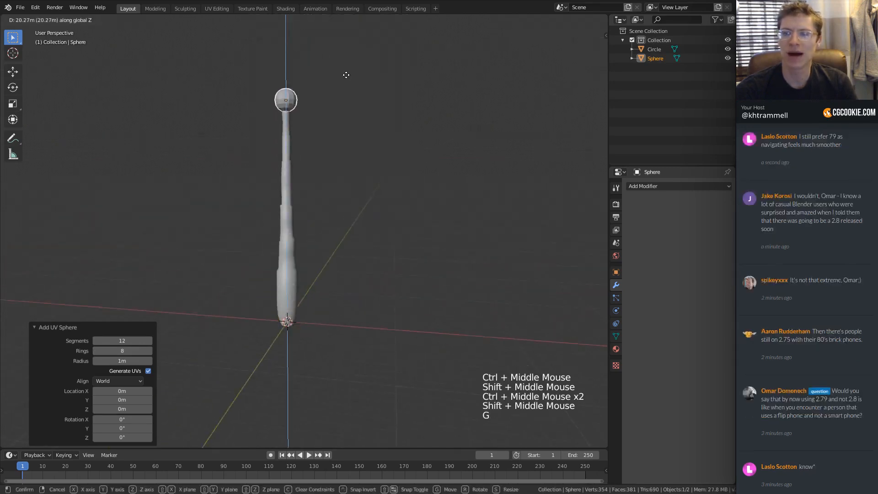
left_click(344, 74)
Step: In Edit Mode from the front view, stretch the whole sphere mesh along Z by a factor of about 1.4
middle_click_drag(344, 74, 321, 197, "shift")
key("KP_1")
mouse_move(320, 196)
middle_mouse_down("shift")
mouse_move(285, 234)
mouse_move(310, 206)
middle_mouse_up("shift")
mouse_move(311, 205)
middle_mouse_down("ctrl")
mouse_move(344, 173)
mouse_move(330, 139)
middle_mouse_up("ctrl")
key("Tab")
key("z")
middle_click_drag(330, 140, 344, 151, "ctrl")
middle_click_drag(344, 151, 357, 160, "ctrl")
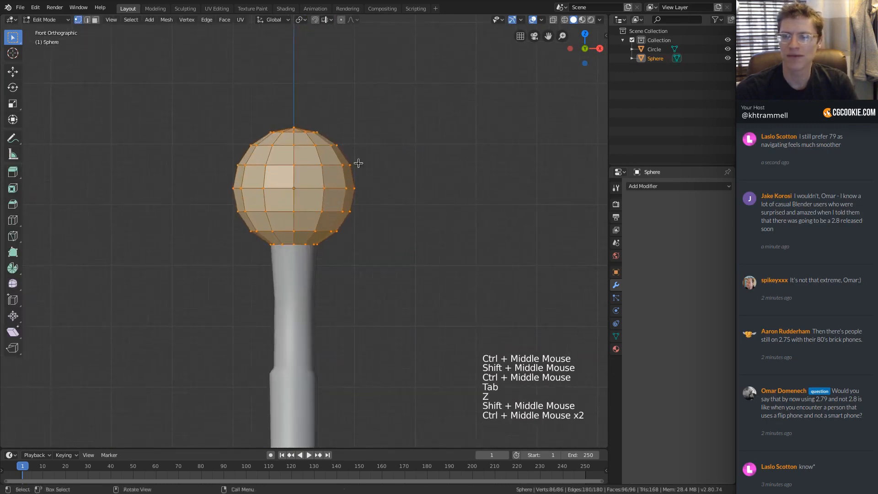
key("z")
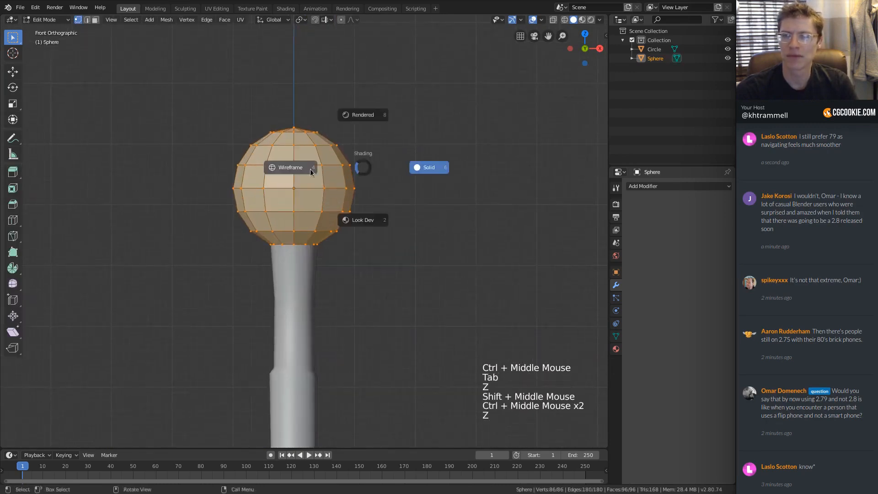
left_click(368, 168)
key("s")
key("z")
left_click(391, 155)
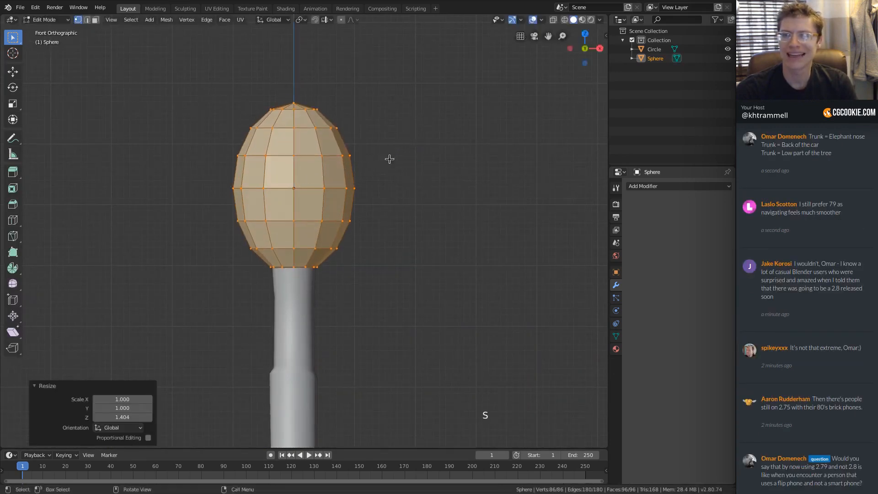
Step: Raise the stretched sphere about 1.03 m along Z and fine-tune its position in the trunk's spiky crown
key("g")
key("z")
left_click(396, 95)
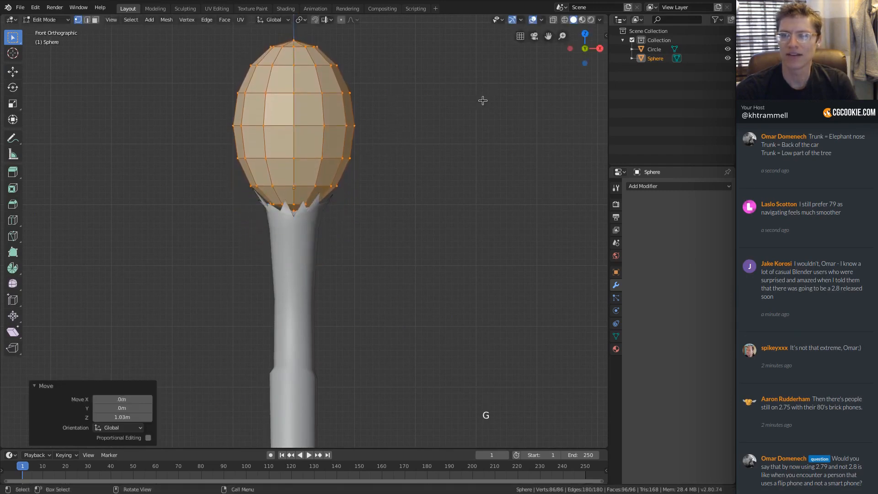
middle_click_drag(437, 128, 433, 141, "shift")
middle_click_drag(433, 141, 430, 142, "ctrl")
middle_click_drag(431, 142, 320, 164, "ctrl")
middle_click_drag(320, 164, 428, 159, "shift")
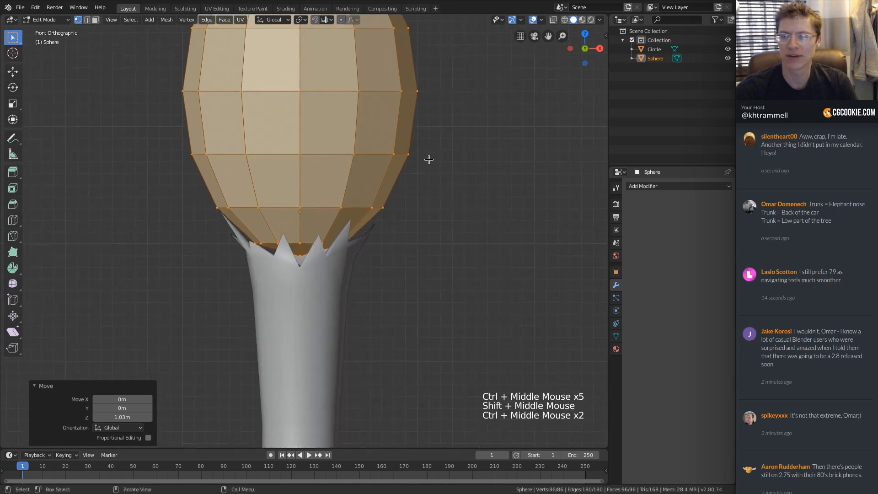
key("g")
left_click(400, 156)
Step: Switch to editing the trunk mesh in wireframe shading and select two neighbouring vertices at the base of the crown's spikes
mouse_move(472, 142)
middle_mouse_down("ctrl")
mouse_move(419, 186)
mouse_move(374, 159)
mouse_move(338, 215)
mouse_move(336, 246)
mouse_move(363, 229)
middle_mouse_up("ctrl")
key("Tab")
left_click(332, 193)
key("z")
key("Tab")
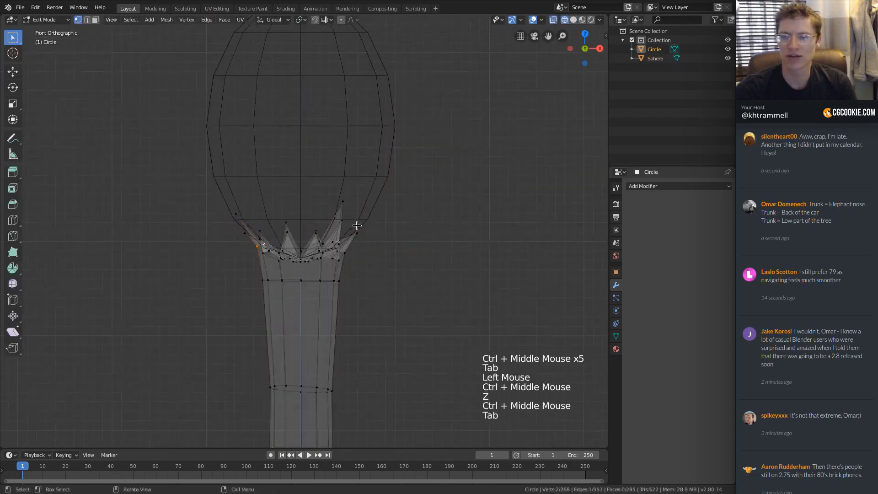
key("a")
key("a")
key("a")
middle_click_drag(271, 220, 256, 247, "ctrl")
left_click(221, 258)
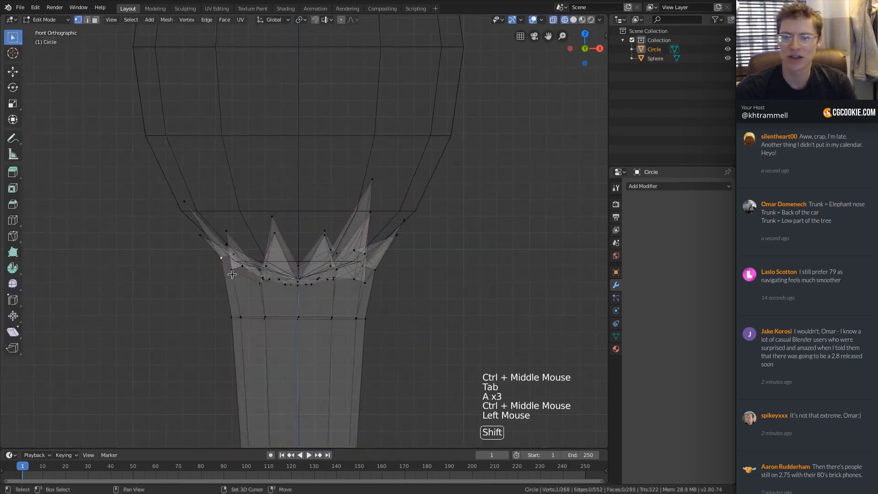
left_click(231, 270, "shift")
Step: In solid shading, extend the selection by shortest path along the notch vertices to the next spikes
mouse_move(269, 286)
middle_mouse_down()
mouse_move(327, 270)
mouse_move(313, 247)
mouse_move(349, 214)
mouse_move(349, 229)
middle_mouse_up()
key("z")
middle_click_drag(349, 229, 352, 242, "ctrl")
middle_click_drag(352, 228, 336, 202)
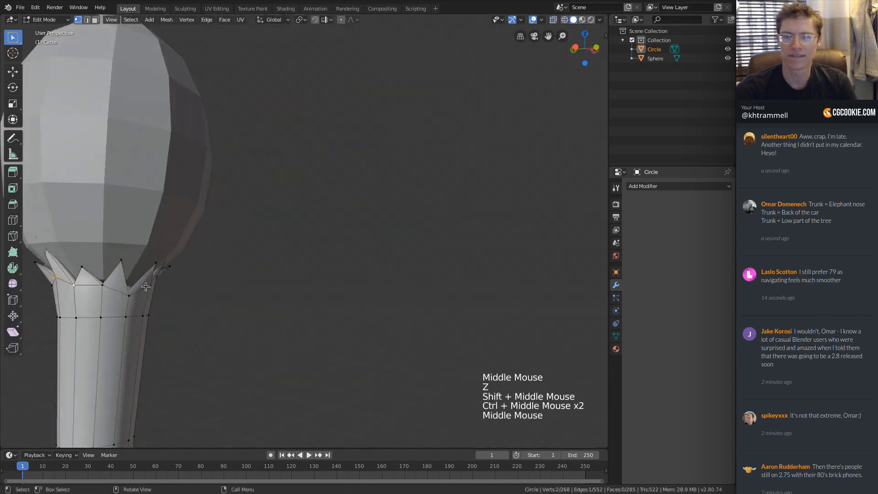
left_click(133, 291, "ctrl")
middle_click_drag(173, 290, 178, 283)
key("KP_Decimal")
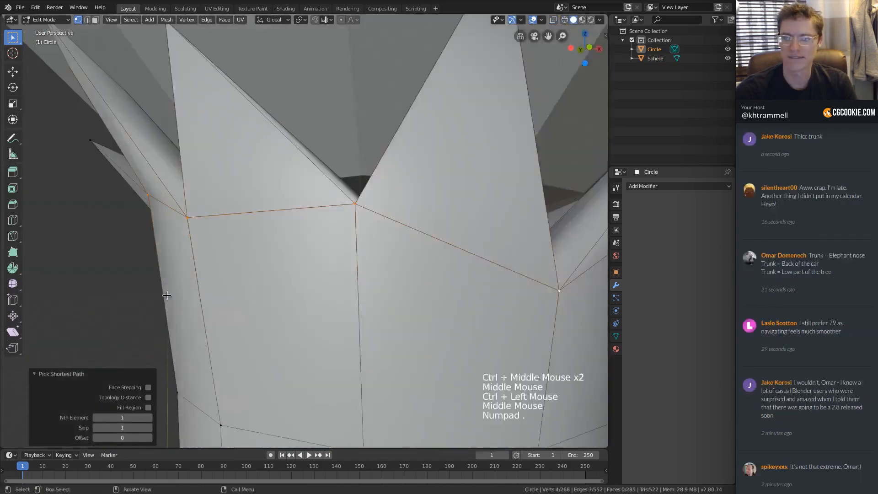
middle_click_drag(384, 192, 394, 266, "ctrl")
Step: Continue the shortest-path selection through the notch vertices around the rest of the trunk's crown
middle_click_drag(439, 192, 276, 203)
left_click(380, 211, "ctrl")
left_click(353, 202, "ctrl")
left_click(353, 201, "ctrl")
left_click(259, 210, "ctrl")
middle_click_drag(302, 224, 279, 227)
left_click(274, 215, "ctrl")
middle_click_drag(313, 199, 333, 169)
key("ctrl")
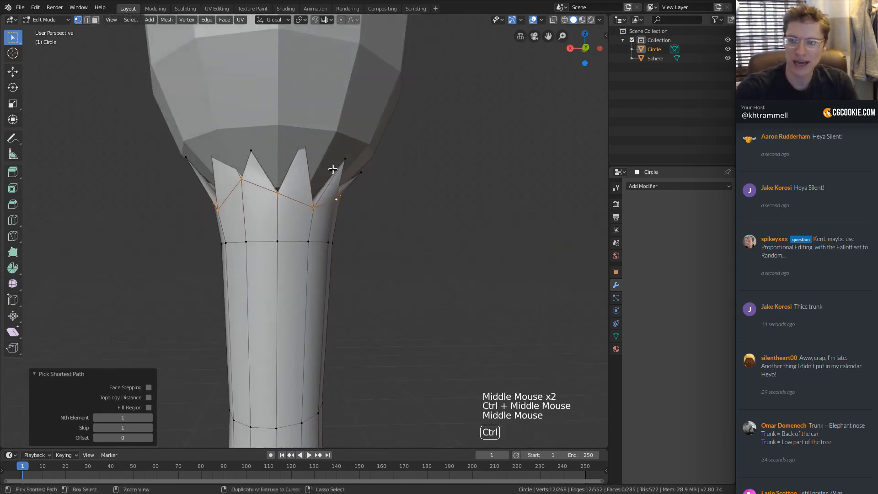
Step: Grow the selection around the trunk's jagged rim and, in local view, deselect the inner ring of vertices on its top cap
key("ctrl+KP_Add")
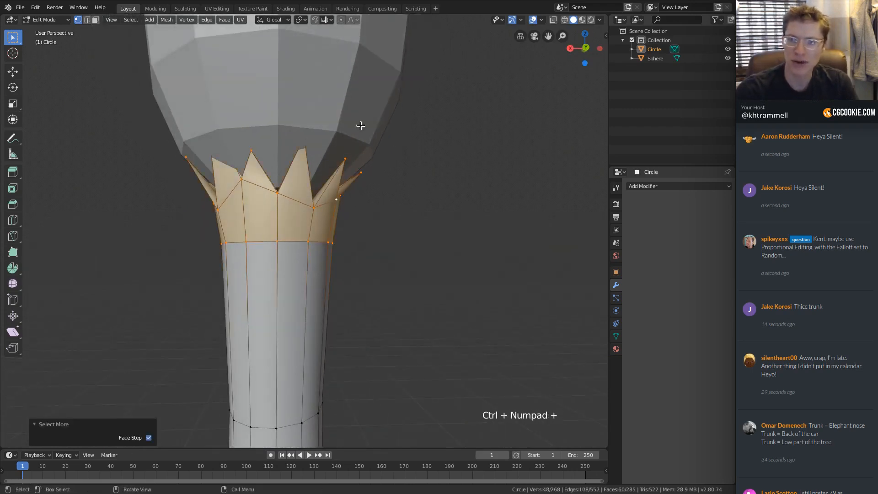
middle_click_drag(383, 145, 258, 241)
key("KP_Divide")
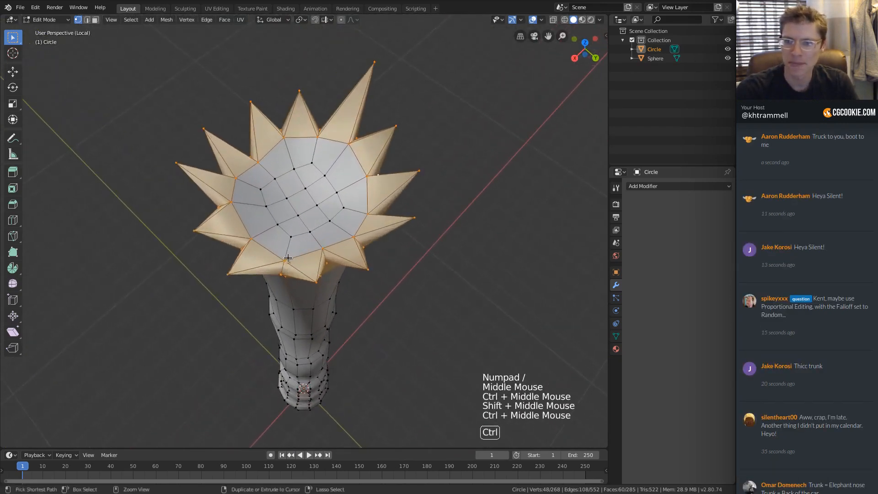
left_click(258, 241, "shift")
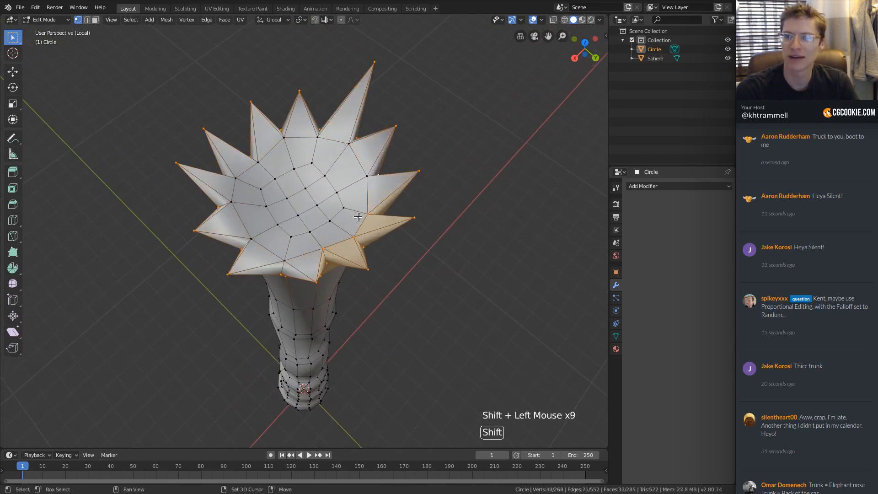
left_click(337, 242, "shift")
middle_click_drag(338, 242, 334, 220, "ctrl")
middle_click_drag(334, 220, 330, 149)
key("s")
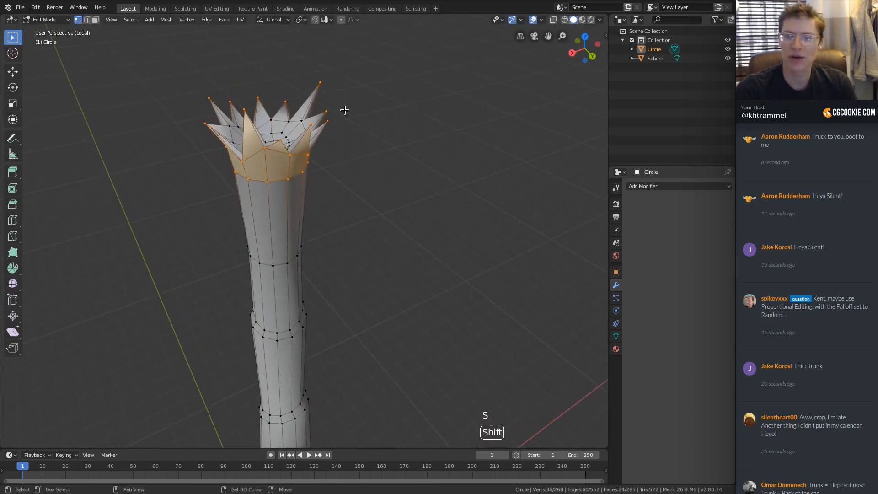
key("s")
right_click(412, 127)
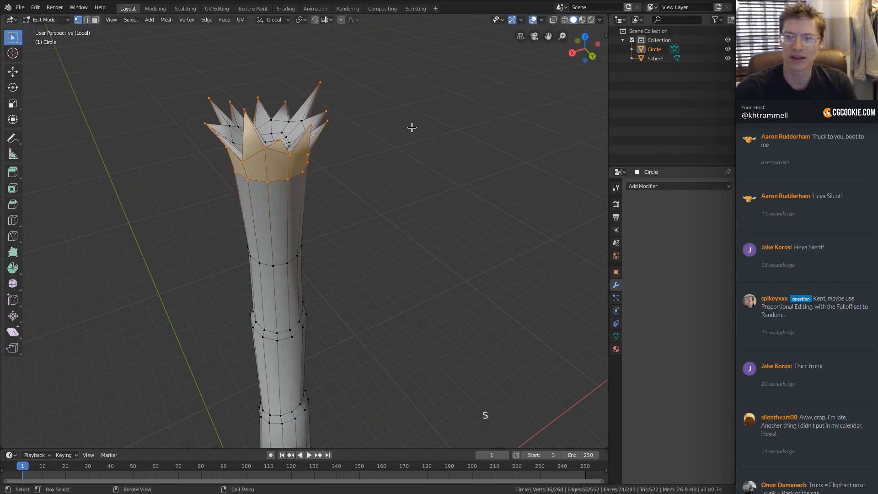
Step: Leave local view so the egg-shaped sphere shows again above the selected trunk rim
key("KP_Divide")
middle_click_drag(379, 131, 366, 114)
middle_click_drag(365, 115, 394, 139, "ctrl")
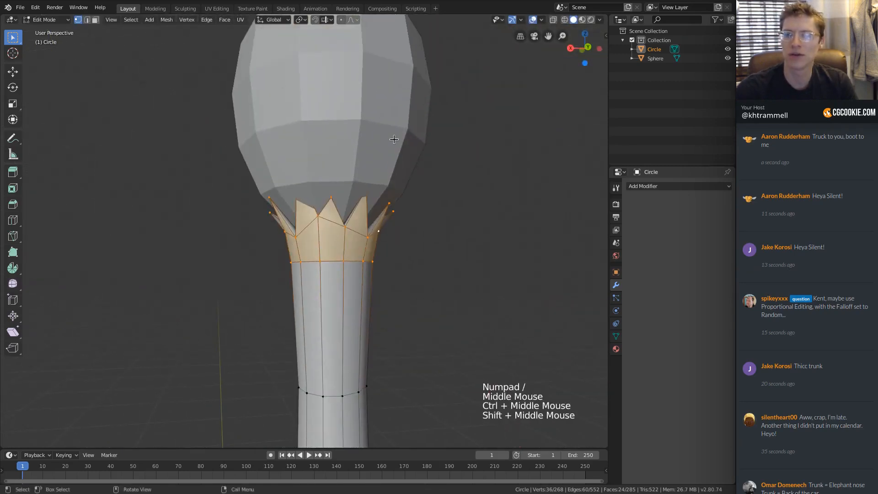
Step: Try to widen the selected trunk rim with Shrink/Fatten and with uniform scaling
key("alt+s")
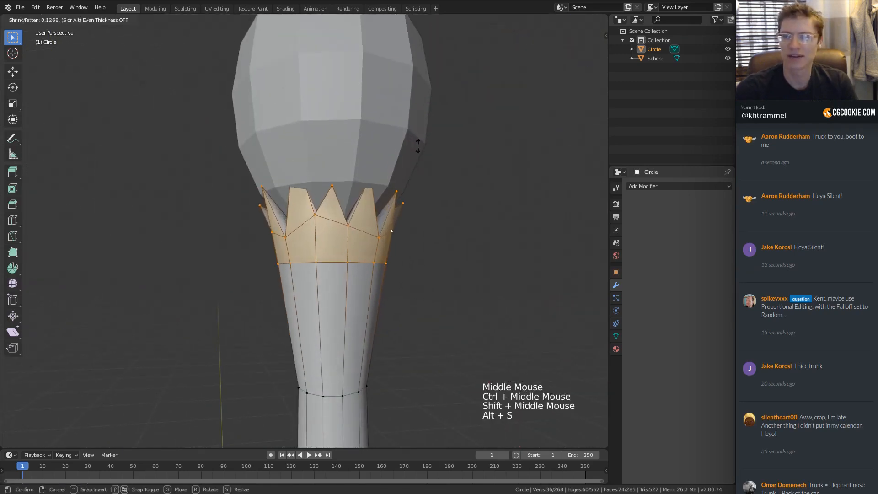
left_click(410, 141)
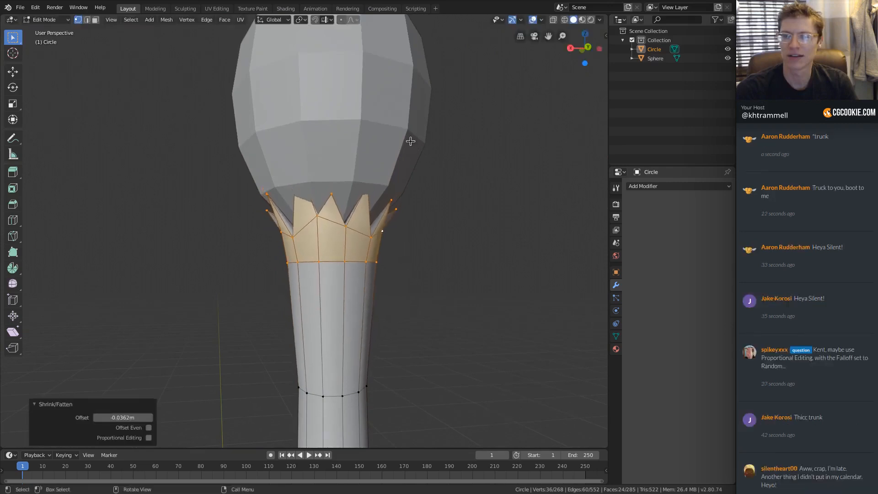
key("s")
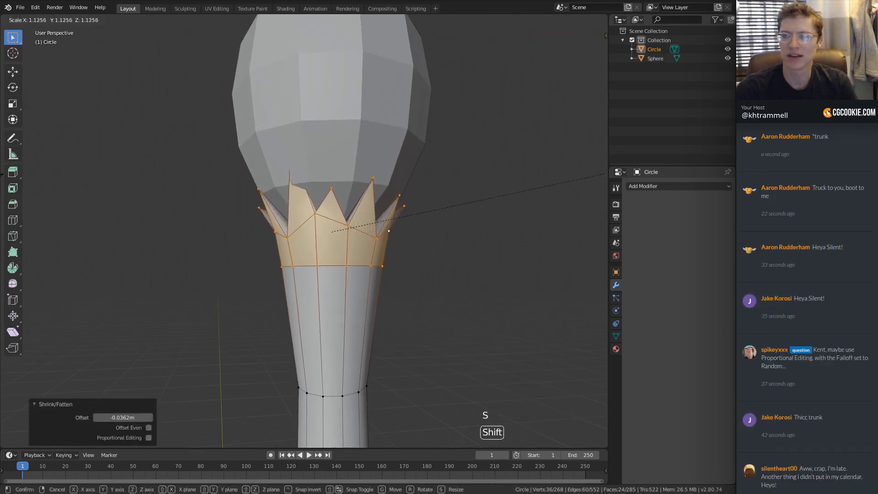
key("ctrl+z")
key("s")
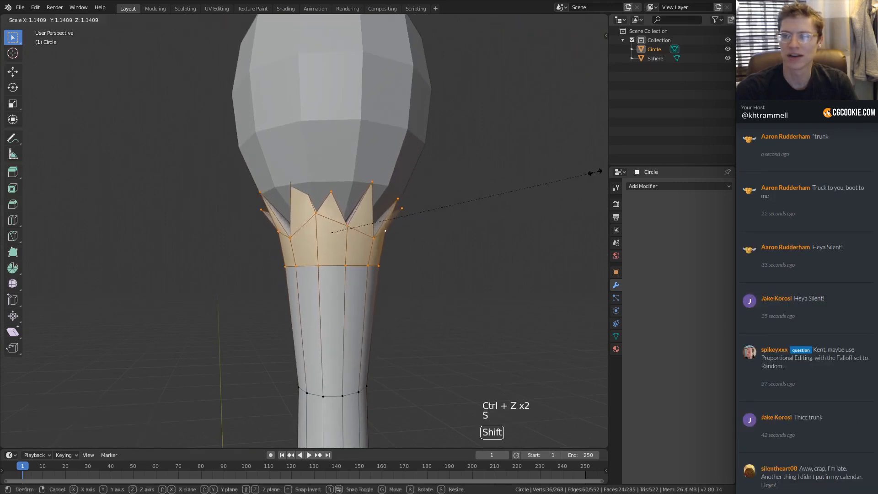
key("s")
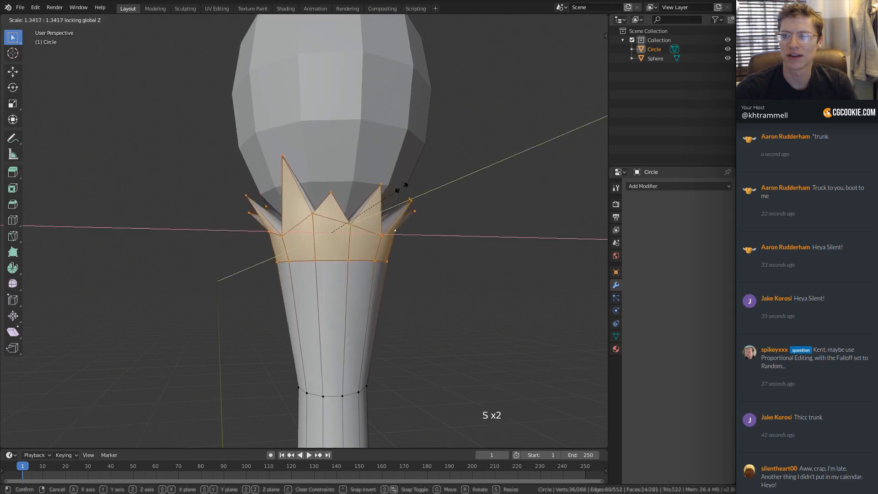
Step: Scale the trunk rim slightly outward with the Z axis locked and return to Object Mode with nothing selected
key("s")
key("shift+z")
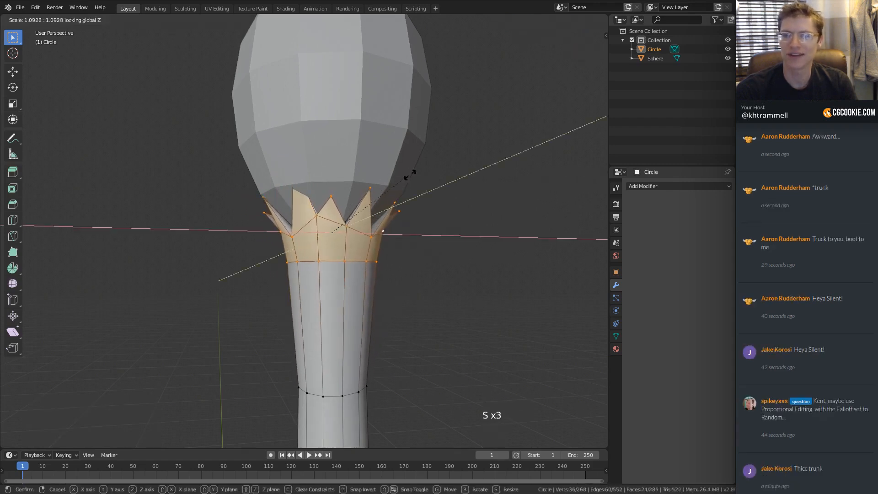
left_click(420, 174)
middle_click_drag(419, 174, 352, 210, "ctrl")
key("Tab")
key("a")
key("a")
key("a")
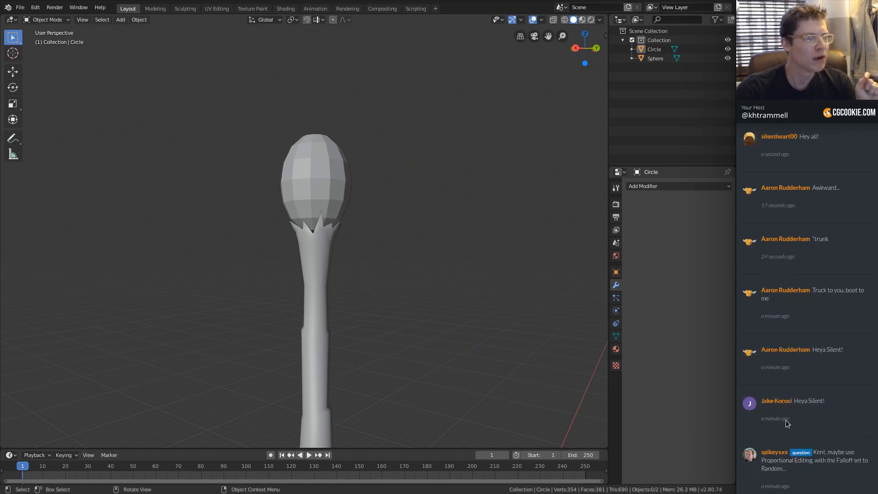
Step: Open the sphere in Edit Mode and select its bottom pole vertex through a wireframe view
left_click(325, 149)
mouse_move(321, 168)
middle_mouse_down("ctrl")
mouse_move(377, 176)
mouse_move(366, 198)
middle_mouse_up("ctrl")
key("Tab")
mouse_move(355, 268)
middle_mouse_down("ctrl")
mouse_move(351, 229)
mouse_move(343, 229)
middle_mouse_up("ctrl")
key("z")
left_click(339, 242)
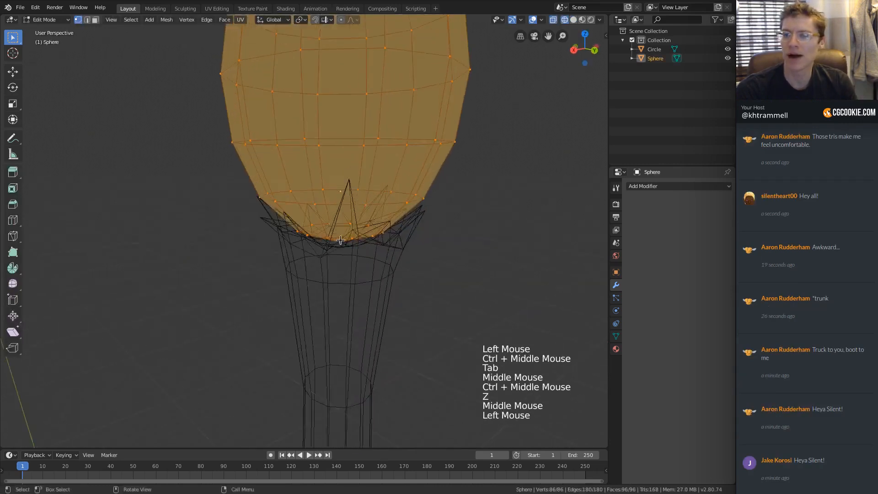
middle_click_drag(366, 201, 385, 189)
middle_click_drag(386, 193, 388, 155, "ctrl")
key("z")
mouse_move(419, 181)
middle_mouse_down("ctrl")
mouse_move(376, 204)
mouse_move(378, 211)
mouse_move(435, 198)
mouse_move(427, 176)
middle_mouse_up("ctrl")
key("g")
key("z")
right_click(375, 212)
Step: Grow the selection to the ring around the sphere's bottom pole and move it down about 0.104 m along Z
key("ctrl+KP_Add")
key("g")
key("z")
left_click(430, 186)
Step: Select only the sphere's bottom pole vertex in wireframe, move it down about 0.131 m along Z, and return to solid shading
key("z")
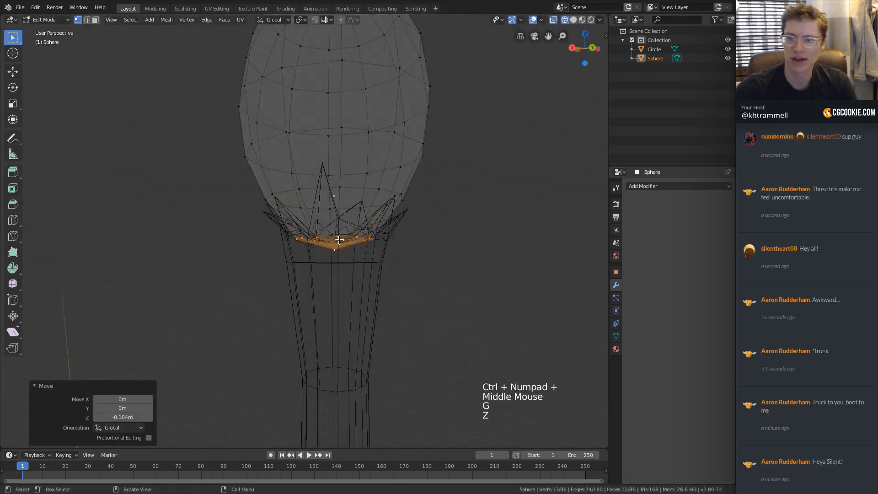
left_click(352, 247, "alt")
left_click(335, 256)
key("g")
key("z")
left_click(380, 251)
key("z")
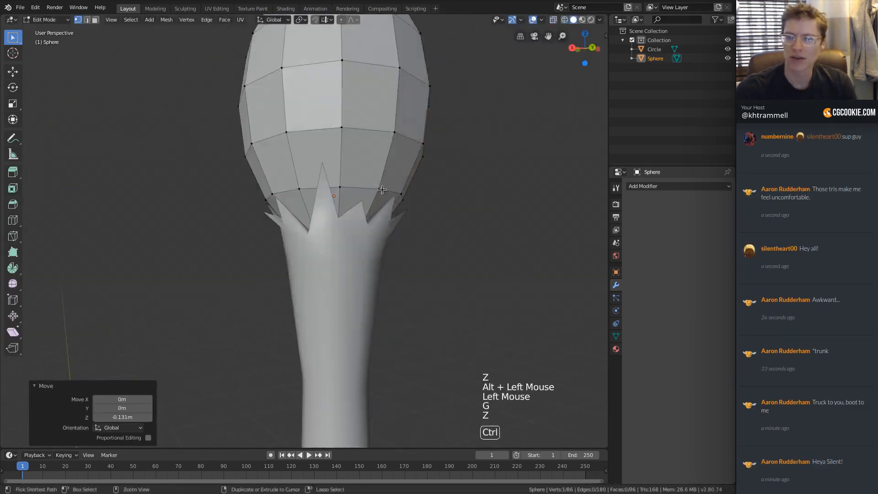
Step: Examine from all sides how the sphere's lower end sits inside the jagged trunk rim
middle_click_drag(384, 156, 375, 176, "ctrl")
mouse_move(375, 176)
middle_mouse_down()
mouse_move(410, 176)
mouse_move(410, 163)
middle_mouse_up()
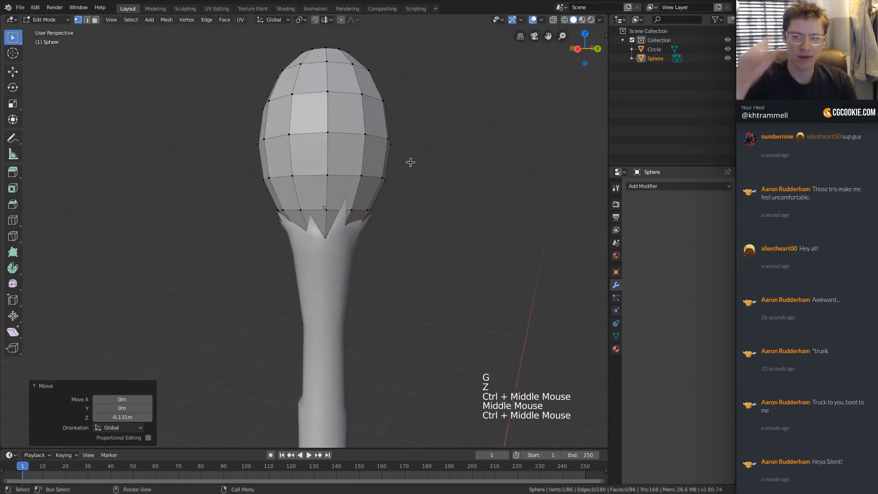
middle_click_drag(390, 208, 372, 217, "ctrl")
middle_click_drag(371, 217, 345, 195)
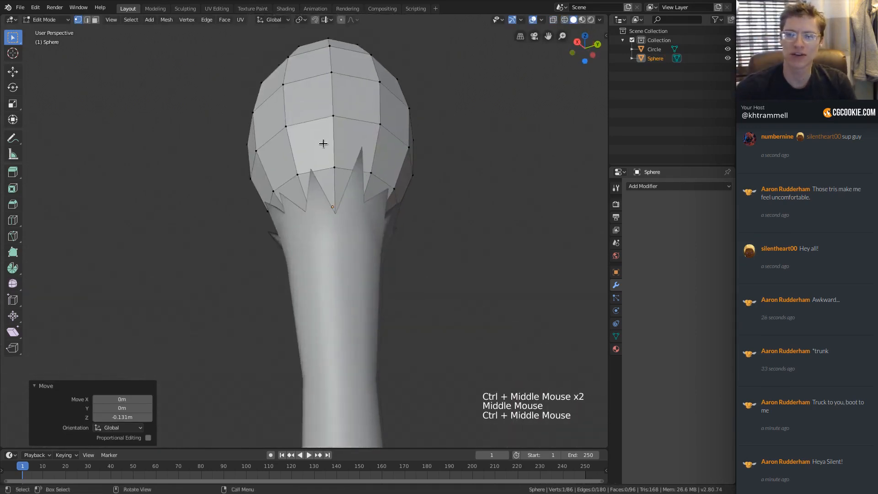
middle_click_drag(323, 144, 348, 173)
middle_click_drag(353, 227, 359, 219)
middle_click_drag(359, 219, 379, 194, "ctrl")
middle_click_drag(378, 194, 391, 151)
middle_click_drag(391, 151, 366, 167)
key("Tab")
middle_click_drag(366, 167, 337, 144)
left_click(312, 165)
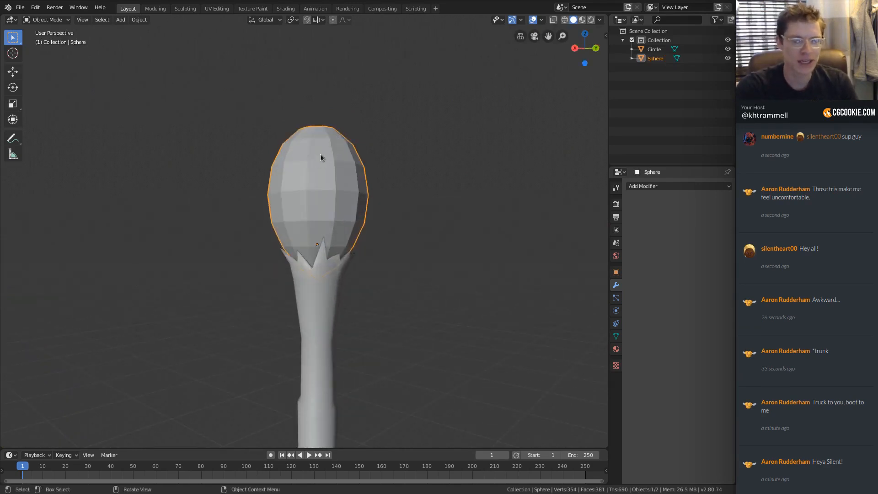
middle_click_drag(329, 191, 365, 199, "ctrl")
middle_click(347, 220)
key("Tab")
Step: Try to pick every other vertex by hand along one of the sphere's lower rings
left_click(361, 206)
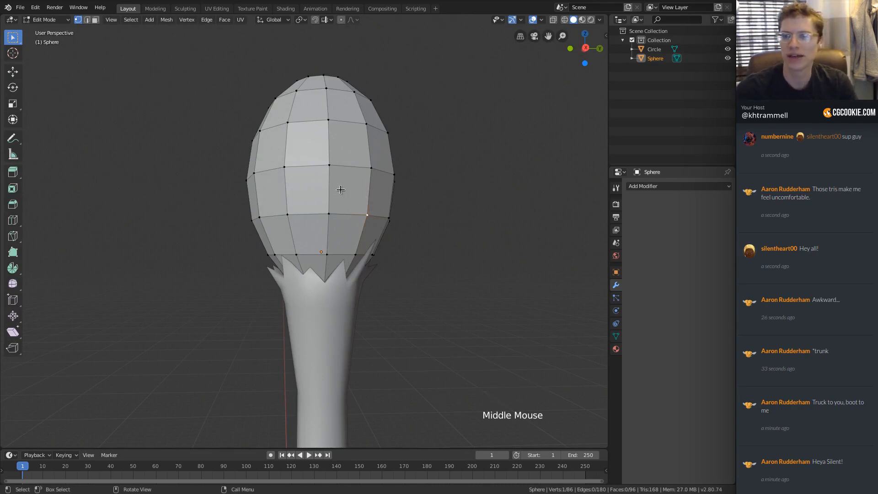
middle_click_drag(341, 189, 354, 191)
left_click(299, 214, "shift")
middle_click_drag(286, 211, 343, 211)
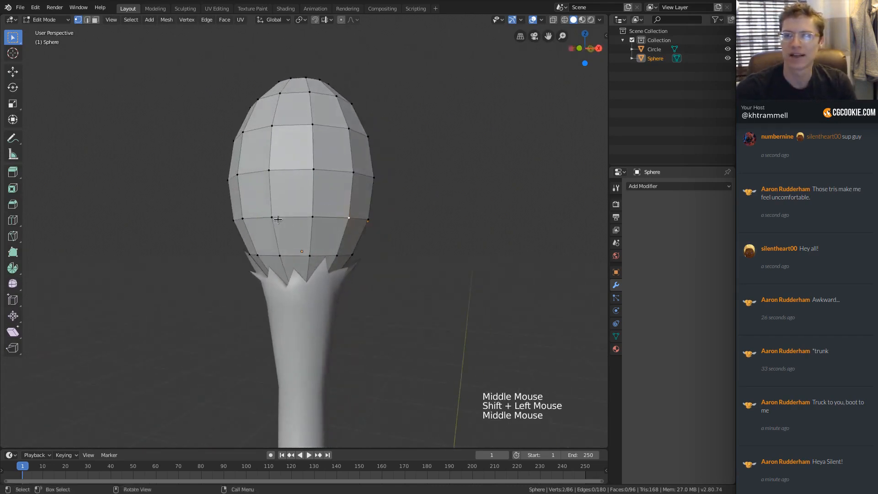
middle_click_drag(278, 219, 293, 206)
left_click(255, 210, "shift")
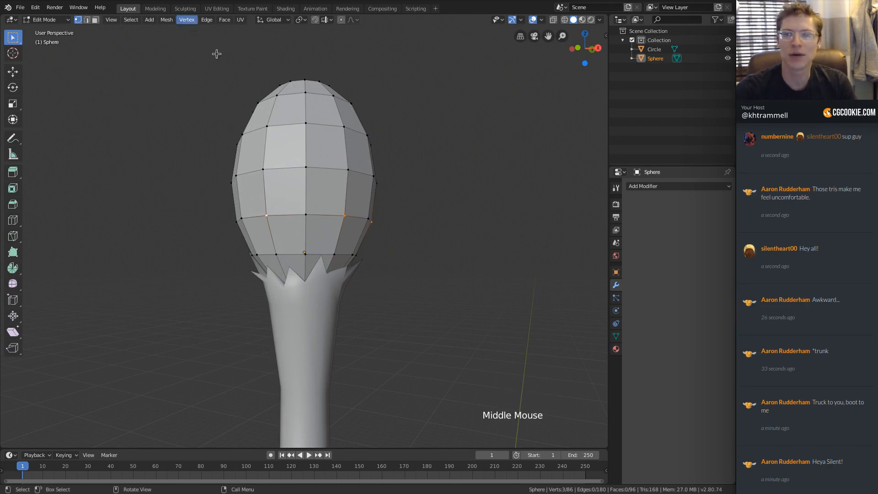
key("space")
type("check")
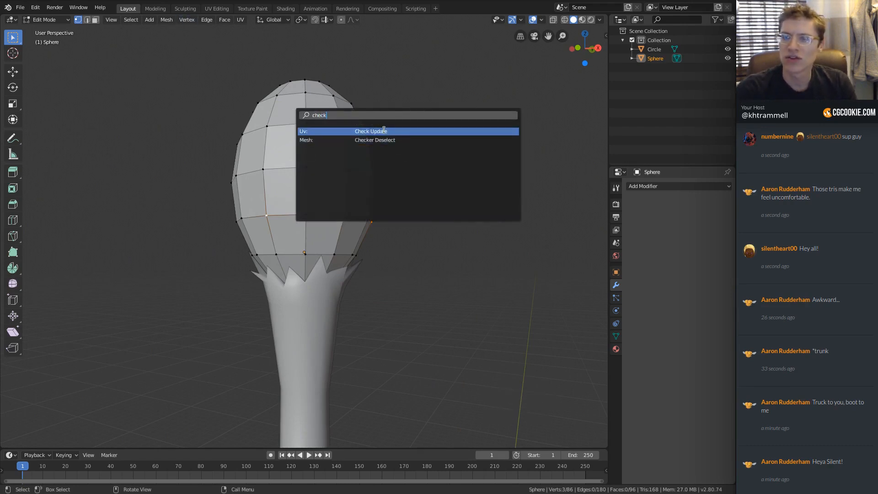
key("Escape")
Step: Select the sphere's horizontal edge loop just above the trunk rim and apply Checker Deselect to keep every other vertex
middle_click_drag(278, 106, 185, 65)
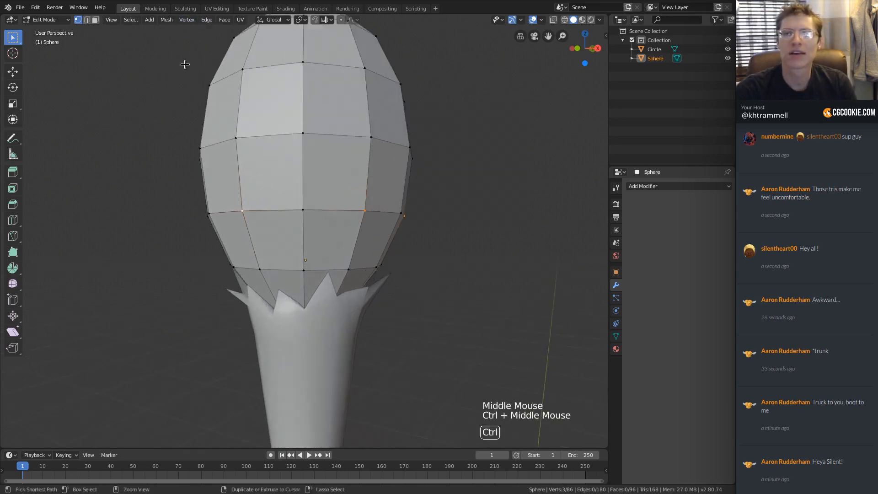
middle_click_drag(262, 76, 313, 258, "ctrl")
left_click(273, 216)
left_click(319, 204, "alt")
left_click(313, 258, "alt")
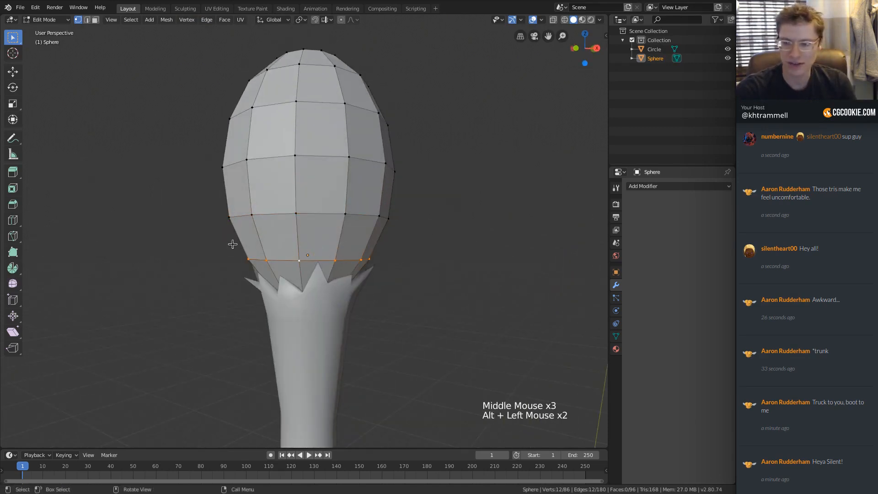
left_click(185, 21)
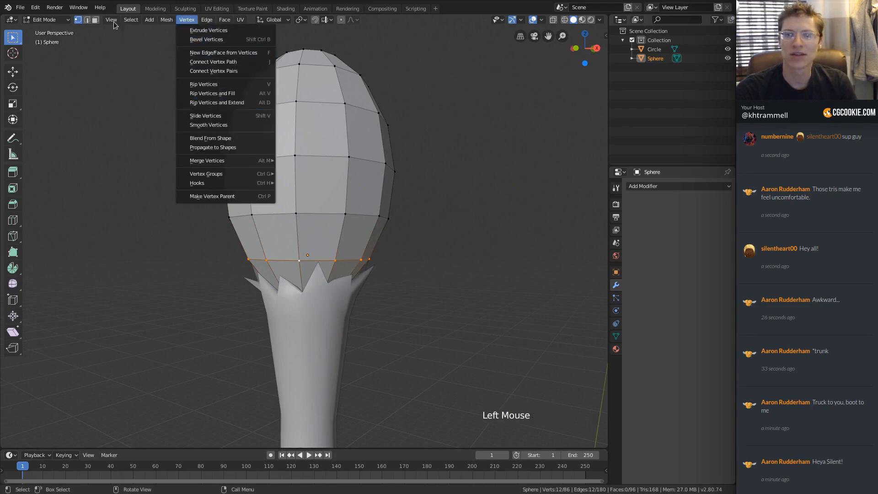
left_click(131, 19)
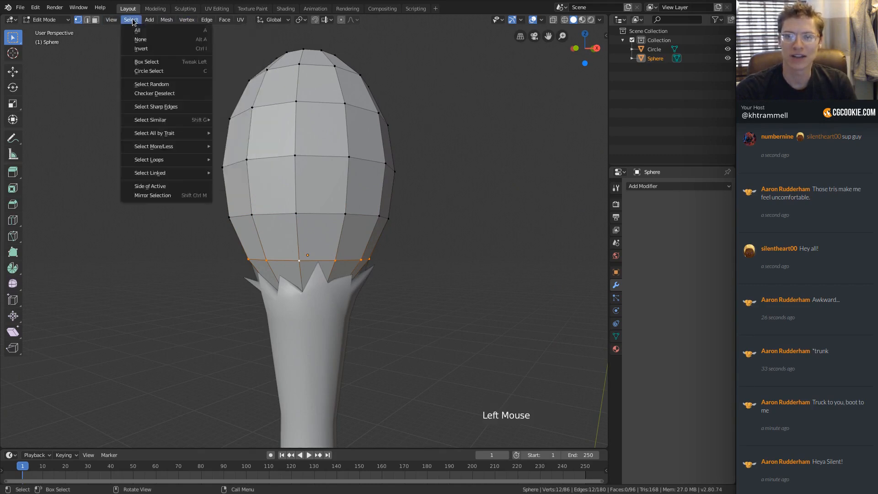
left_click(154, 93)
Step: Try sliding the alternate vertices of the lower loop upward along their edges by a factor of about 0.49
middle_click_drag(364, 226, 373, 236, "ctrl")
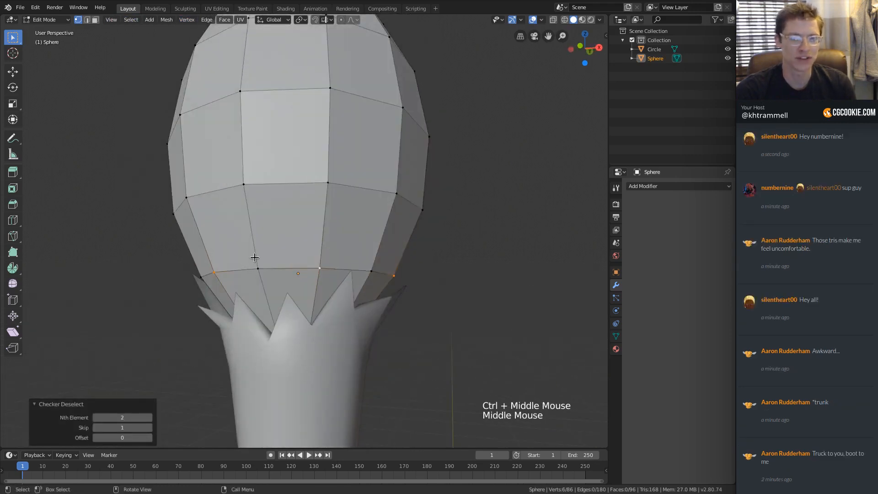
middle_click_drag(255, 257, 362, 252, "ctrl")
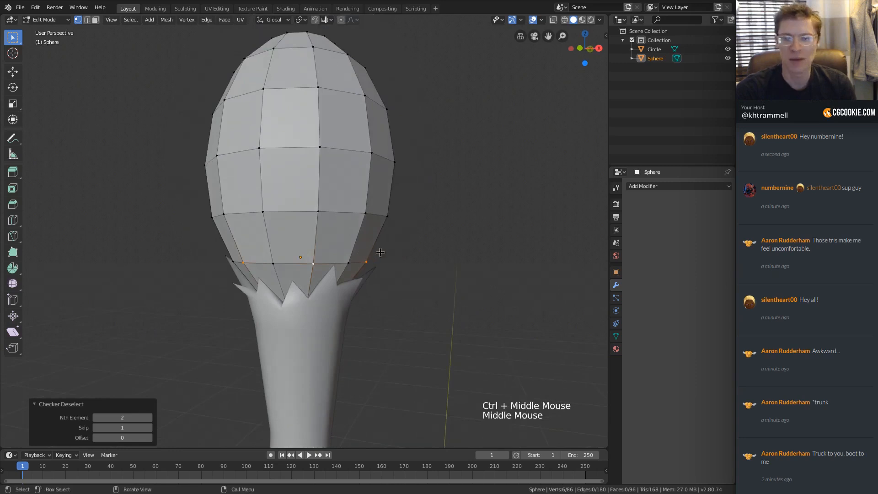
key("g")
key("g")
left_click(387, 229)
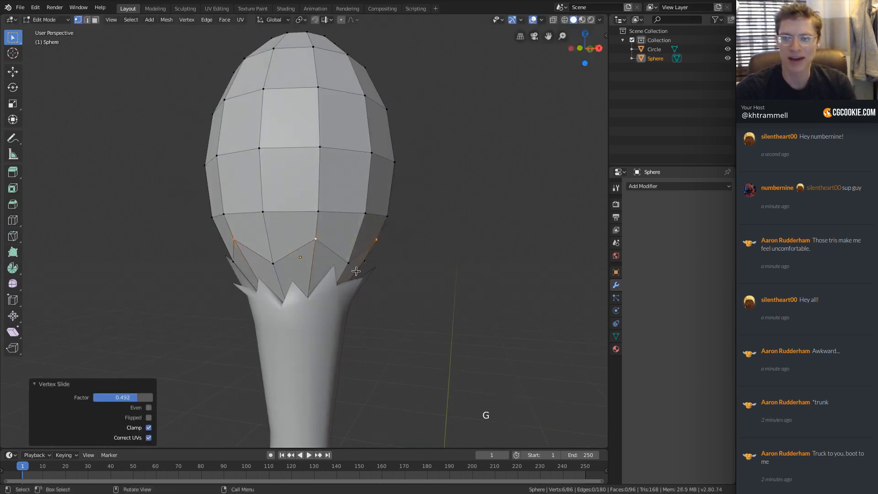
middle_click_drag(326, 245, 369, 229)
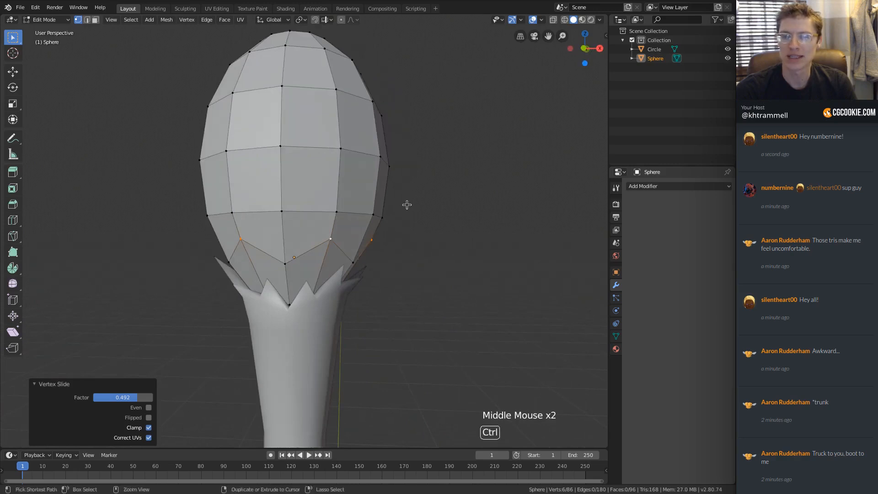
key("ctrl+z")
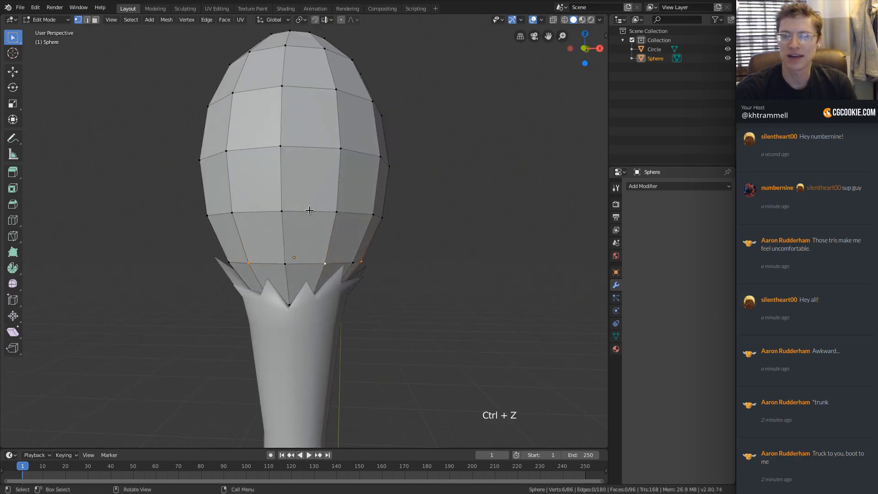
Step: Slide the alternate vertices of the lower loop upward along their edges by a factor of about 0.63
key("g")
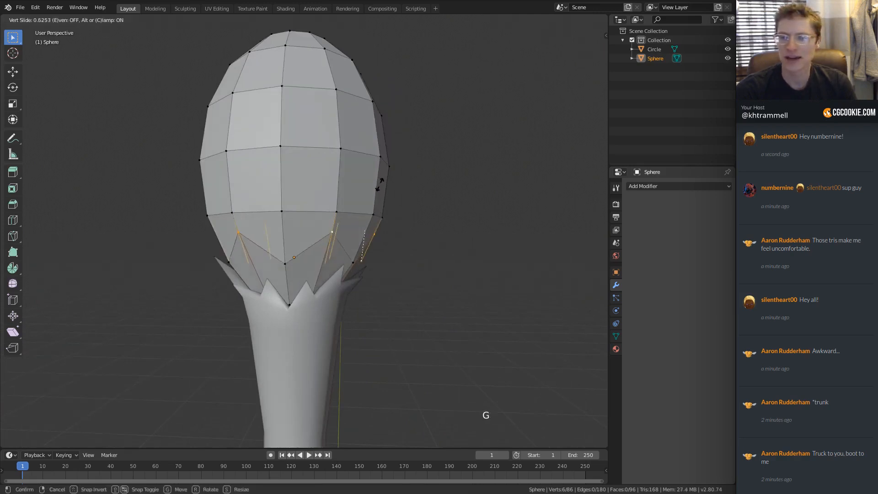
left_click(379, 185)
Step: Keep every other vertex of the next loop up with Checker Deselect and slide those vertices upward by a factor of about 0.60
left_click(300, 208, "alt")
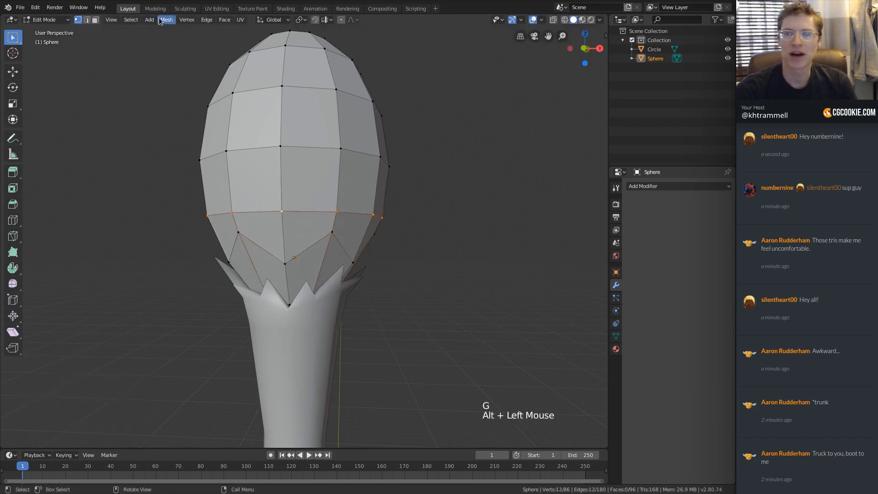
left_click(132, 20)
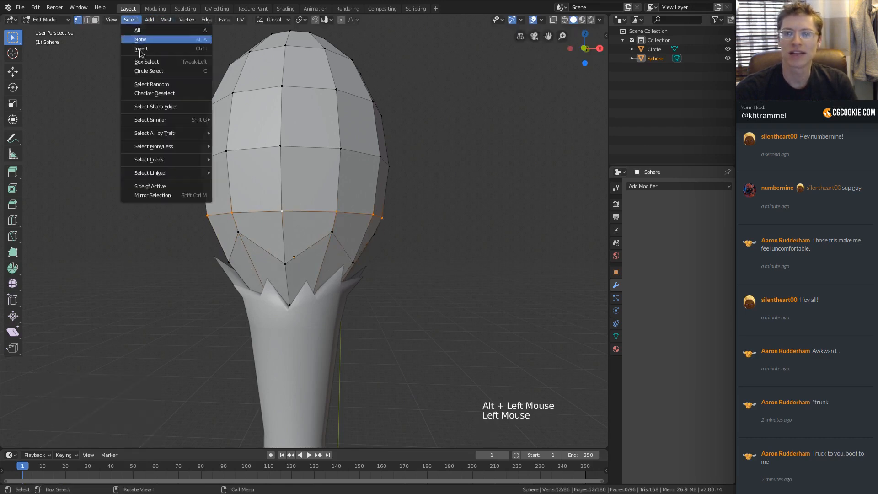
left_click(147, 92)
middle_click_drag(343, 193, 300, 231)
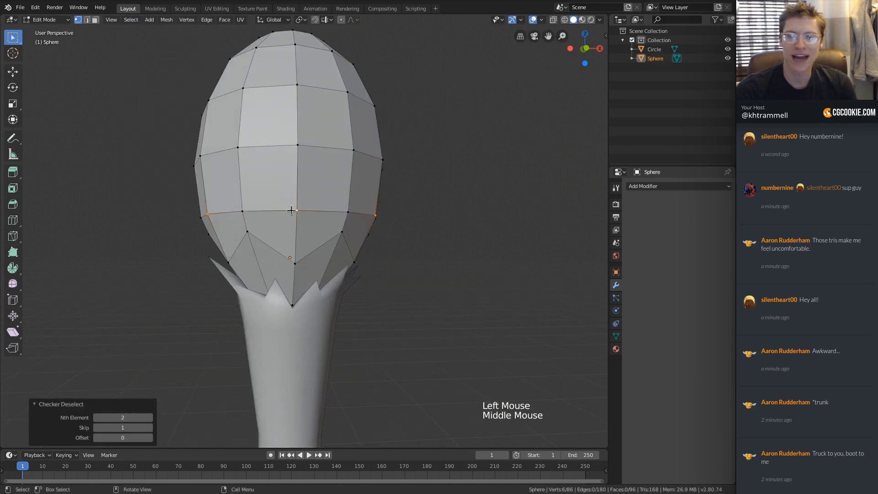
key("g")
key("g")
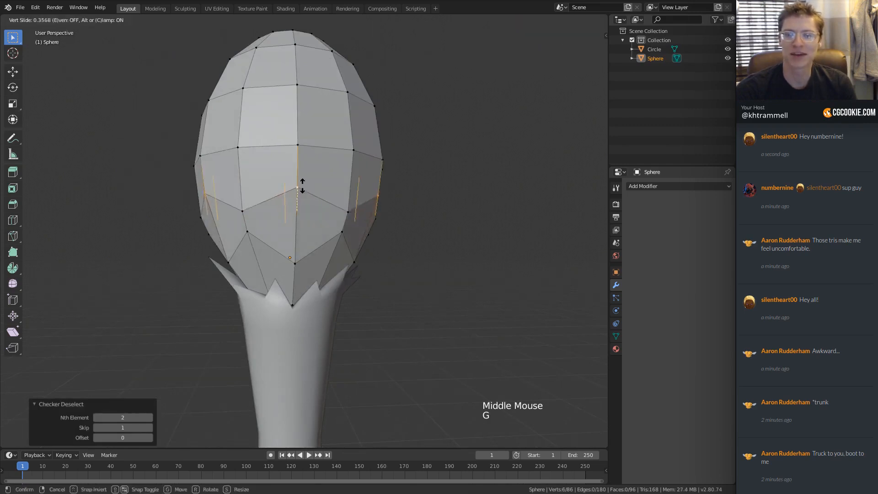
left_click(320, 163)
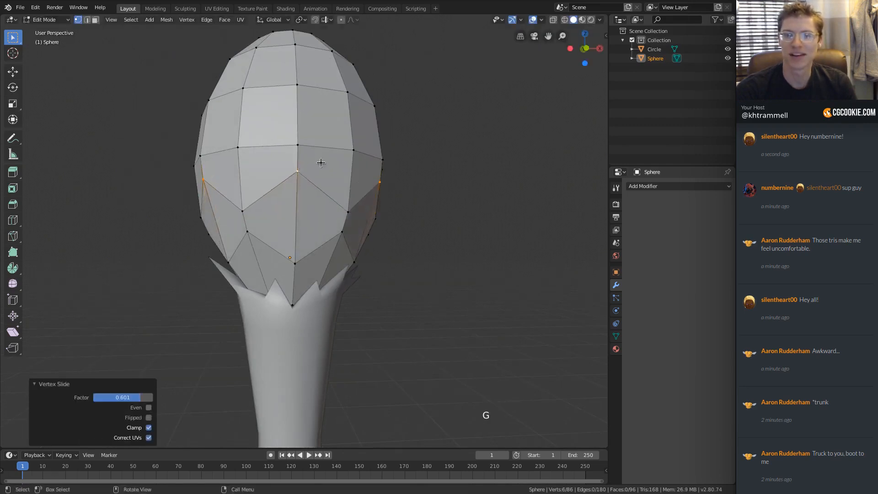
middle_click_drag(320, 163, 319, 163)
left_click(319, 163, "alt")
left_click(132, 19)
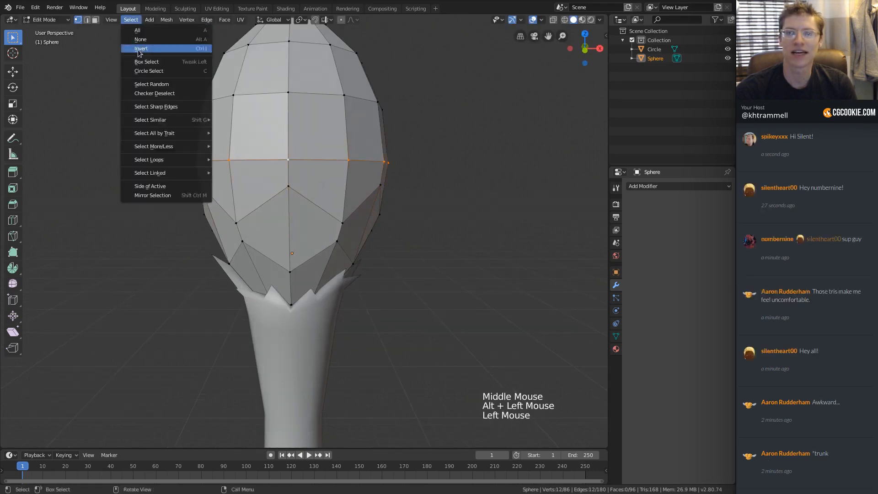
left_click(151, 83)
key("g")
key("g")
left_click(421, 151)
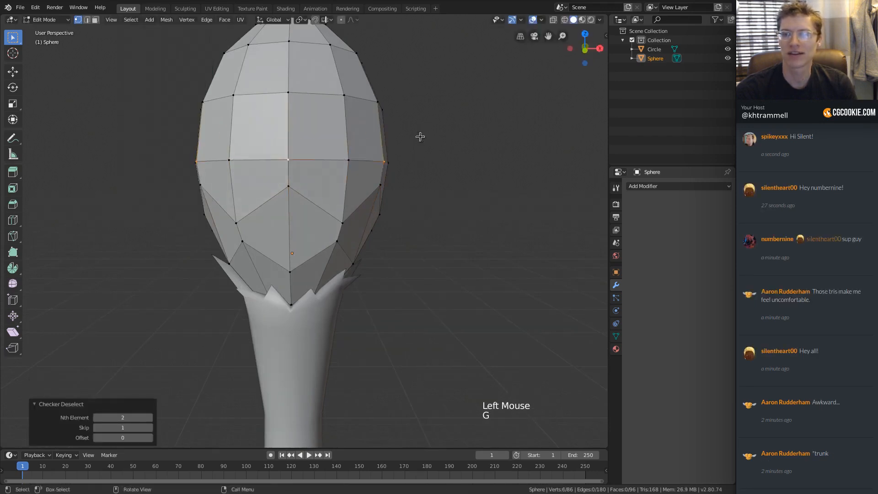
Step: Checker-deselect the sphere's middle loop so its alternate vertices offset the zigzag below, and slide them upward by a factor of about 0.53
middle_click_drag(327, 133, 352, 135)
left_click(261, 164, "alt")
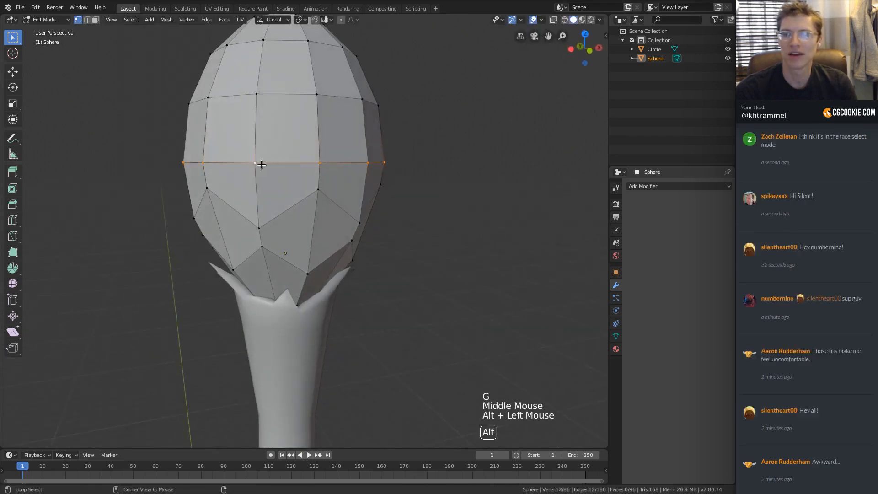
left_click(130, 20)
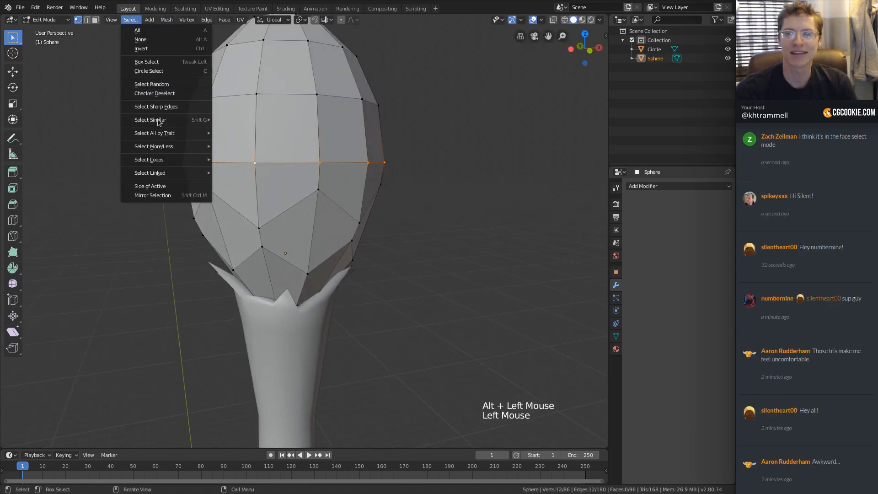
left_click(156, 89)
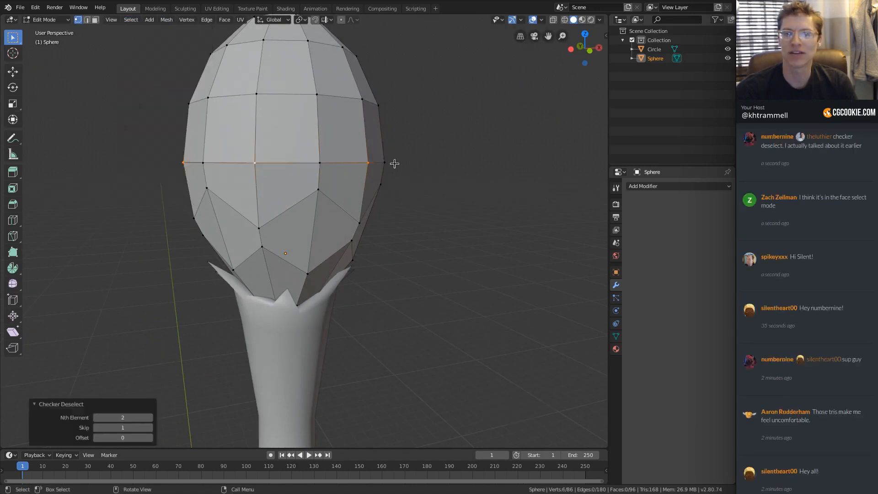
middle_click_drag(394, 162, 380, 137)
key("g")
key("g")
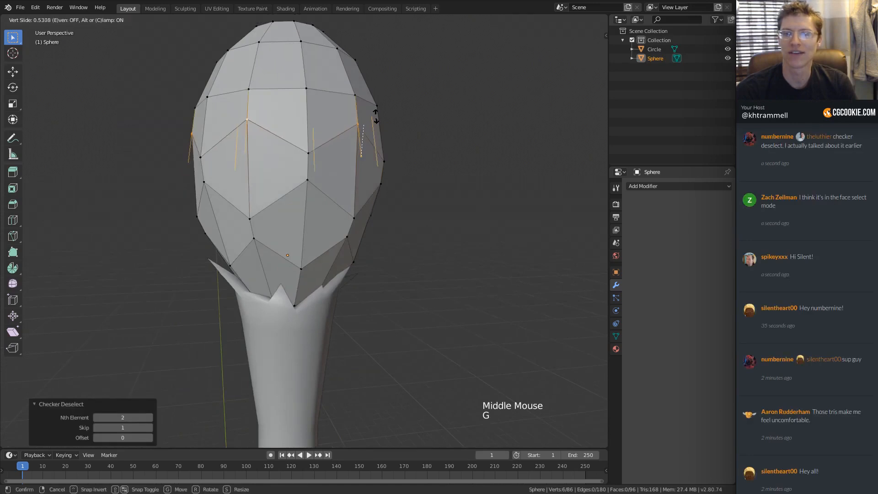
left_click(375, 116)
Step: Checker-deselect the straight loop above the middle zigzag and slide its alternate vertices upward by a factor of 0.666
middle_click_drag(331, 102, 326, 176, "shift")
middle_click_drag(320, 201, 378, 184, "ctrl")
left_click(300, 164, "alt")
left_click(131, 20)
left_click(156, 86)
key("g")
key("g")
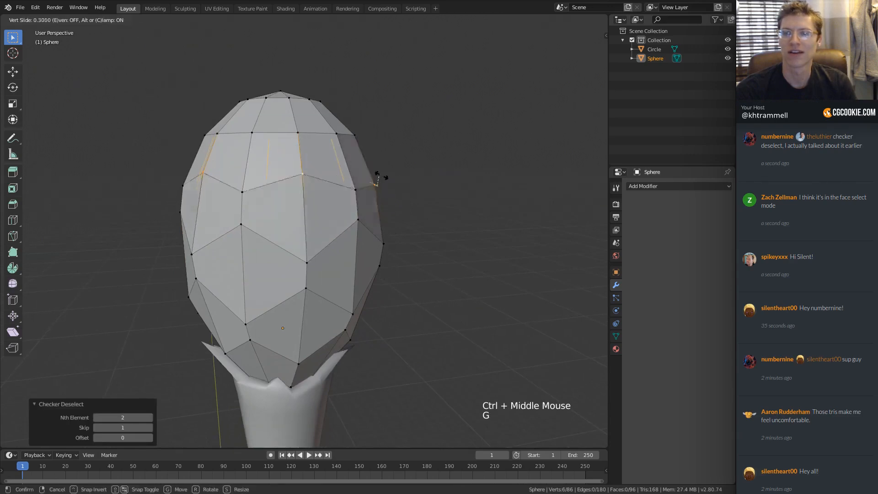
right_click(479, 174)
key("g")
key("g")
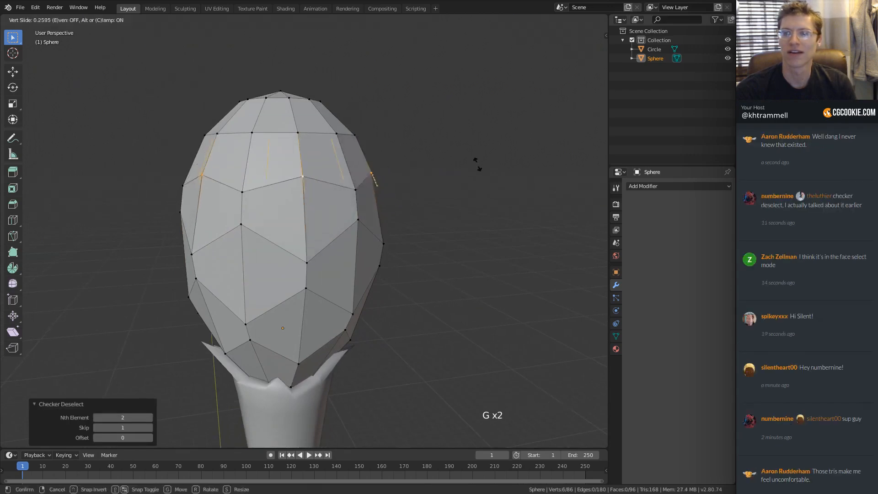
left_click(295, 123)
middle_click_drag(295, 124, 257, 155)
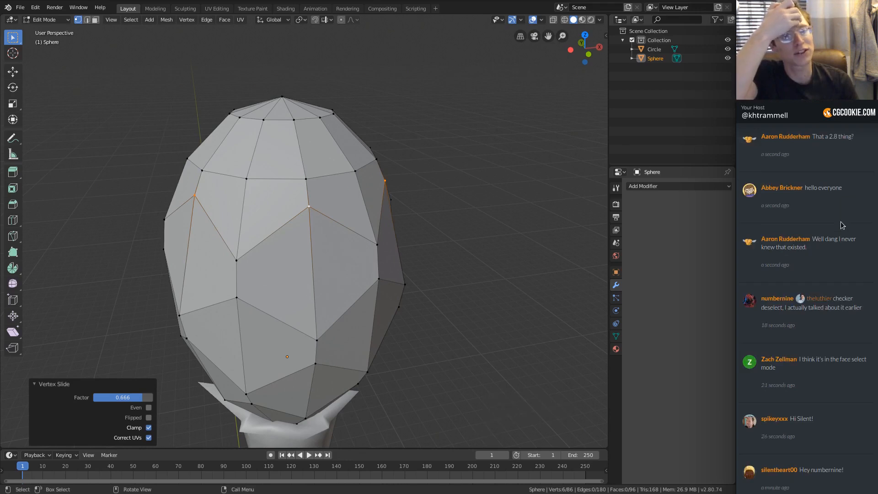
Step: Checker-deselect the second loop from the sphere's tip and slide its alternate vertices upward by a factor of about 0.72
middle_click_drag(223, 206, 321, 187)
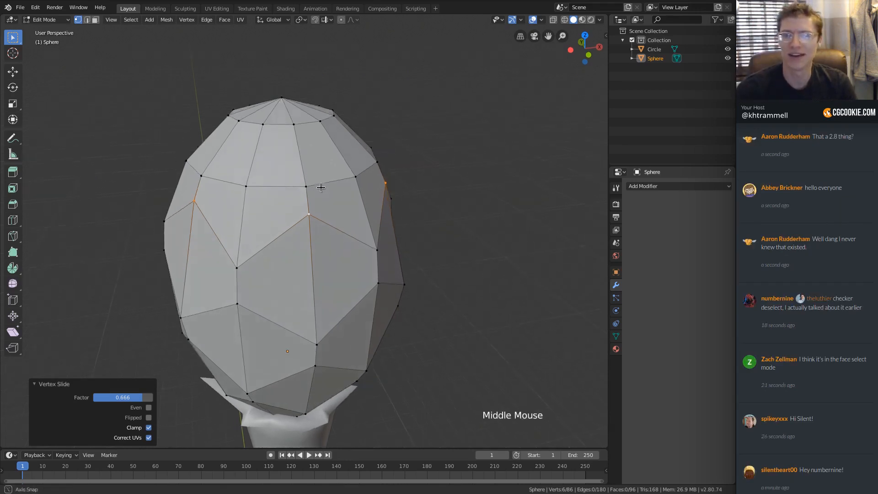
left_click(322, 184, "alt")
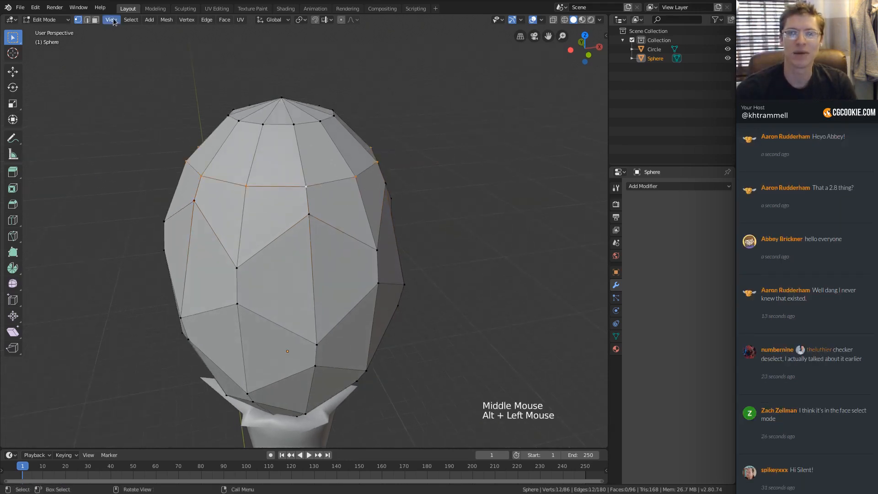
left_click(132, 21)
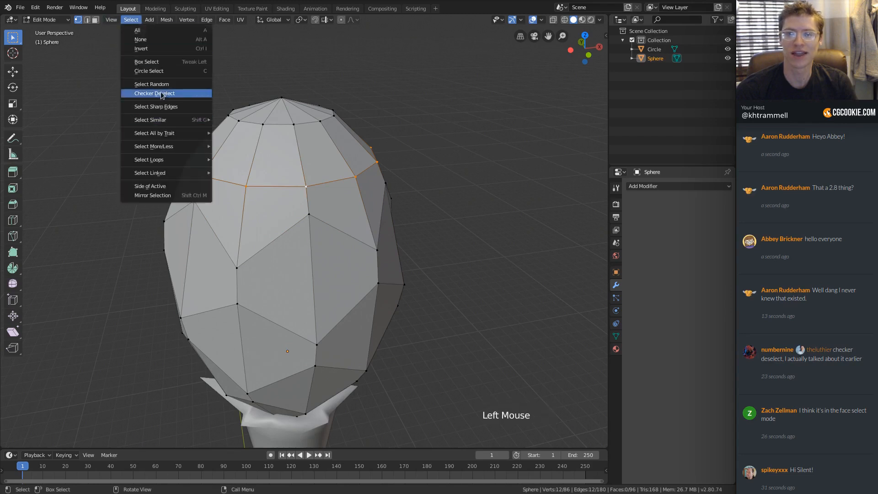
left_click(160, 94)
key("g")
key("g")
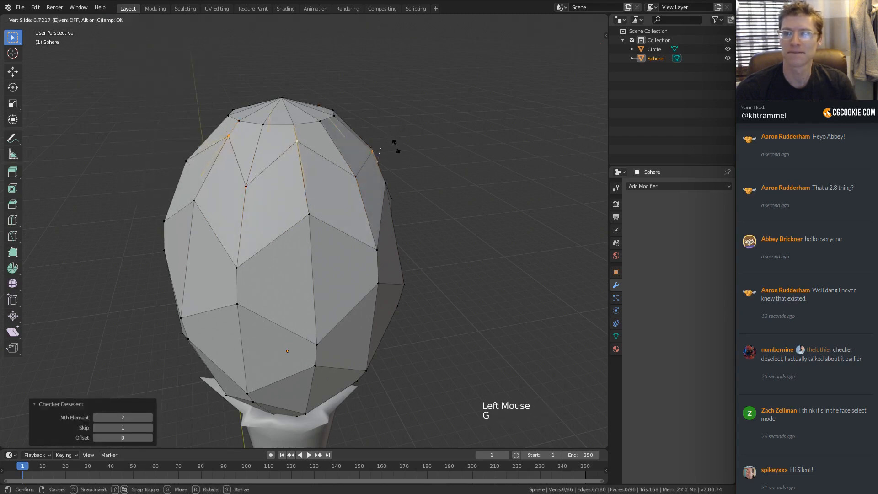
left_click(394, 145)
Step: Select alternate vertices of the topmost ring with Checker Deselect, raise them along Z above the tip, and scale them to 0.747
left_click(338, 118, "alt")
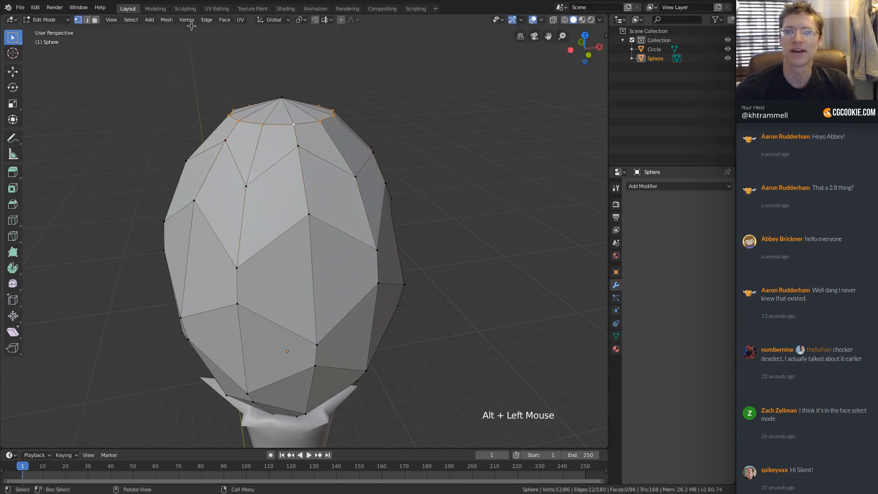
left_click(131, 19)
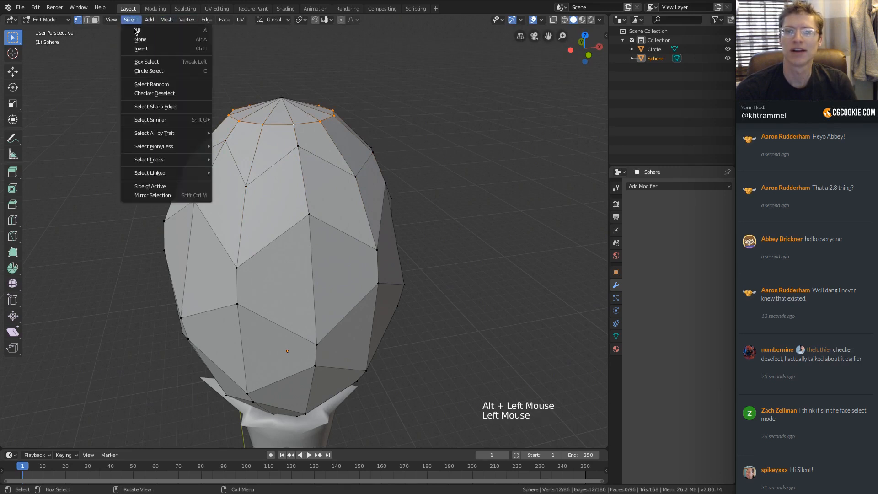
left_click(154, 95)
middle_click_drag(317, 136, 330, 119)
key("g")
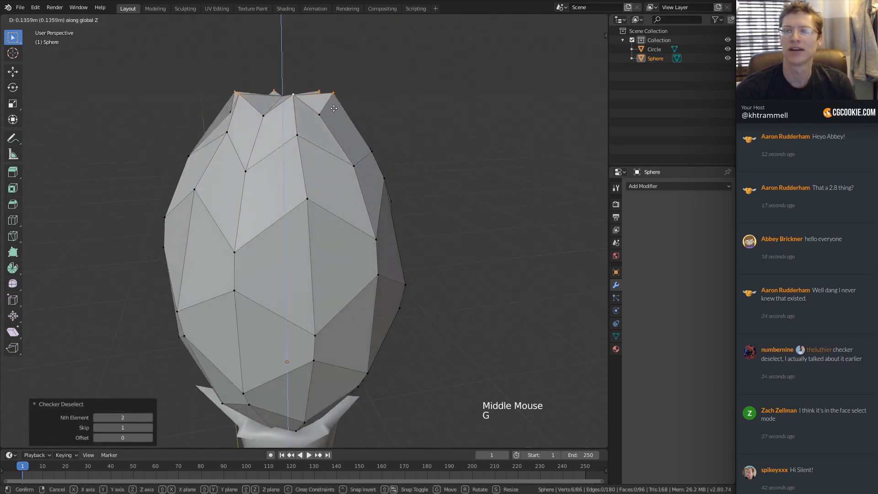
left_click(447, 89)
key("s")
left_click(404, 93)
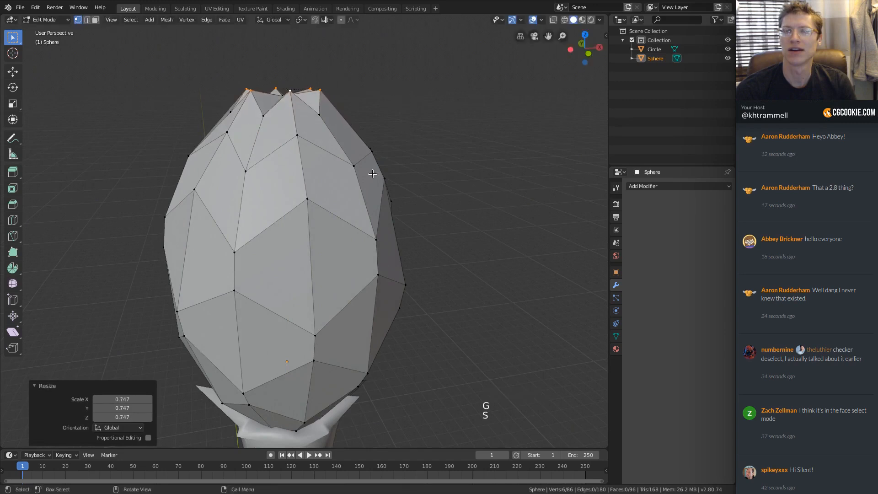
Step: Add loop cuts just above two zigzag rings in the foliage's upper half, slid to factors of 0.750 and 0.727
middle_click_drag(372, 172, 334, 175, "ctrl")
middle_click_drag(334, 175, 294, 176)
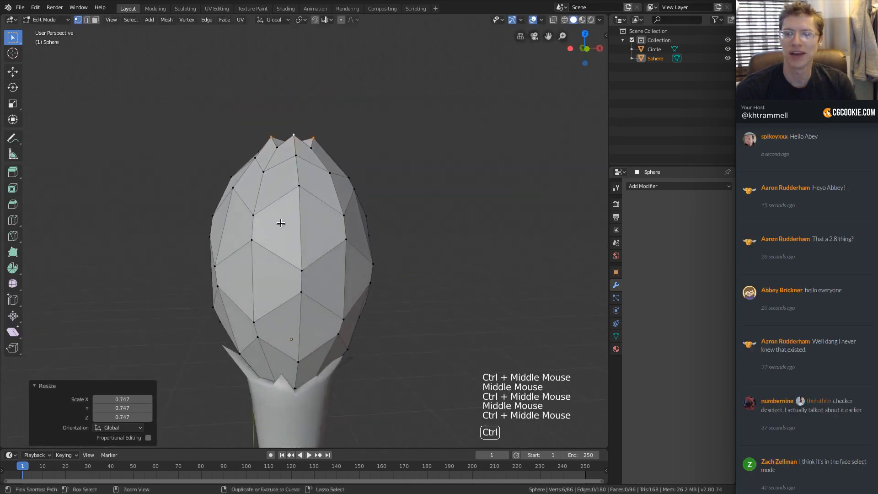
key("ctrl+r")
left_click(299, 174)
left_click(300, 184)
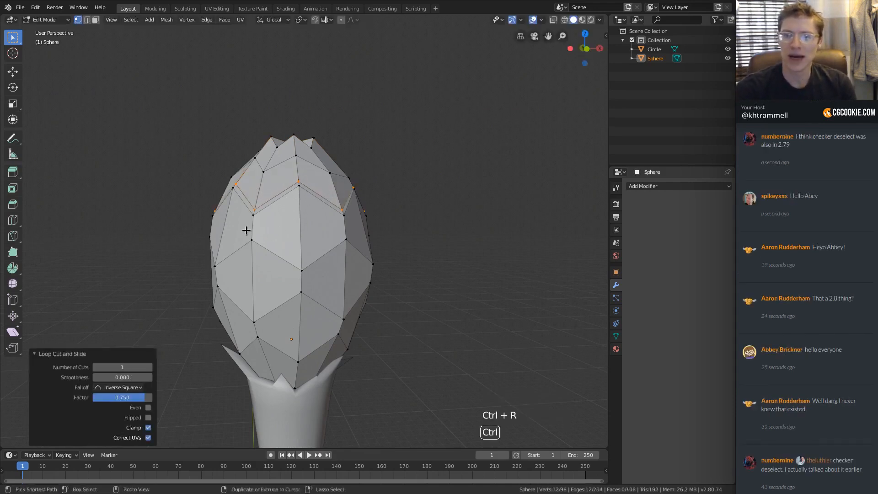
key("ctrl+r")
left_click(251, 235)
left_click(252, 242)
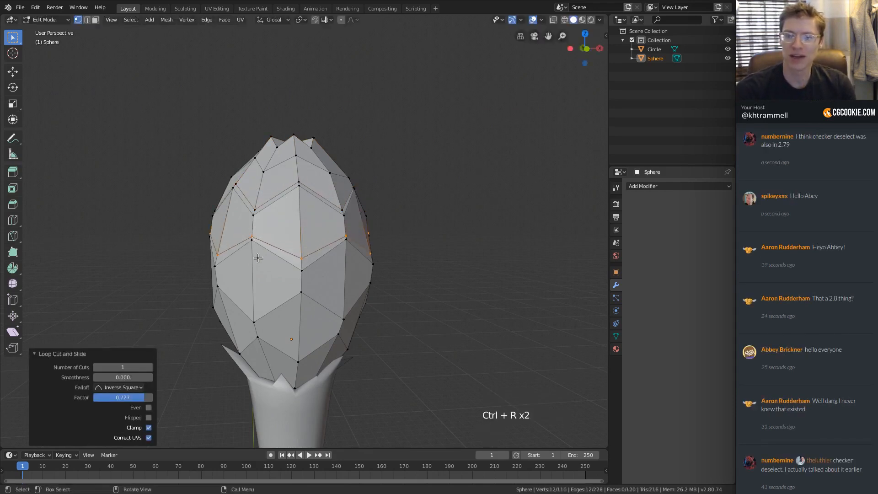
Step: Add loop cuts just above two zigzag rings in the foliage's lower half, slid to factors of about 0.63 and 0.64
key("ctrl+r")
left_click(252, 272)
left_click(260, 290)
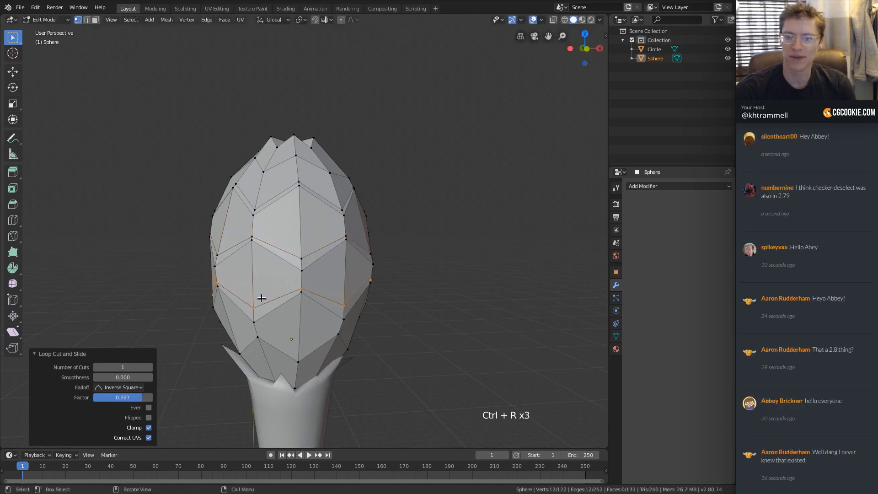
key("ctrl+r")
left_click(300, 341)
Step: Select all four new zigzag loops together and push them inward by about 0.07 m with Shrink/Fatten
middle_click_drag(304, 348, 308, 241)
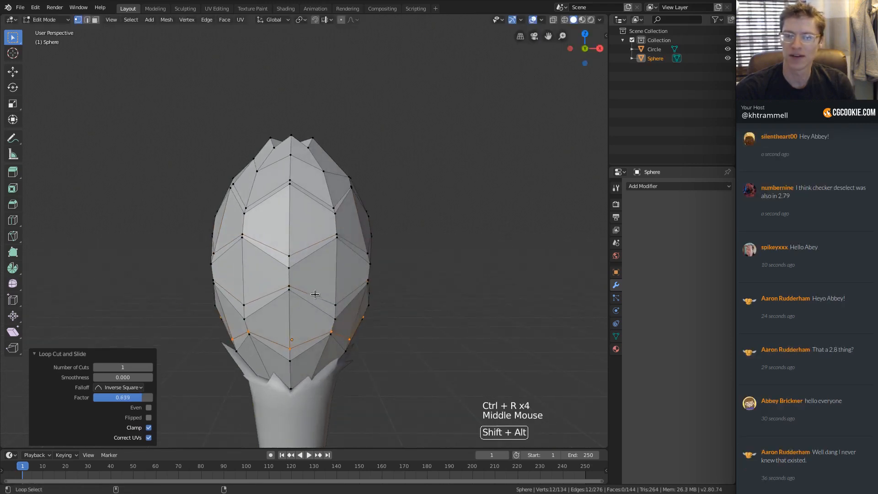
left_click(308, 241, "alt+shift")
left_click(315, 188, "alt+shift")
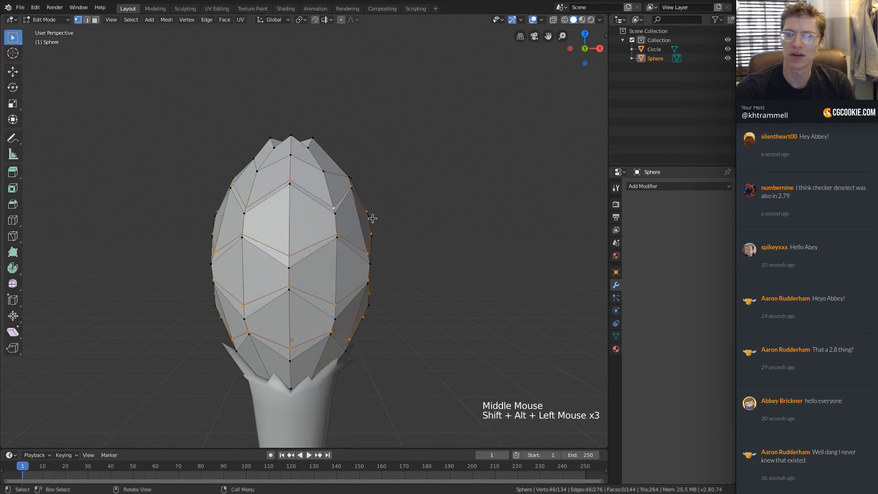
key("alt+s")
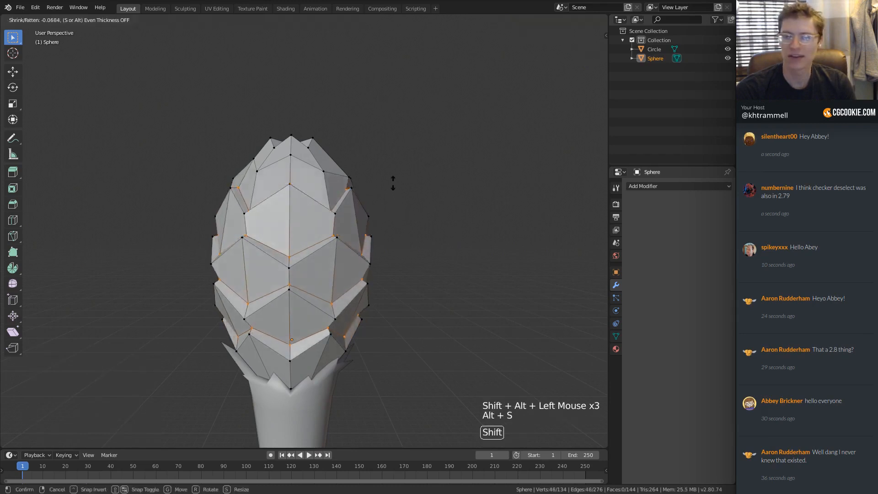
left_click(390, 178)
Step: Apply smooth shading to the foliage sphere in Object Mode and return to Edit Mode
middle_click_drag(391, 179, 368, 206, "ctrl")
key("Tab")
middle_click_drag(368, 206, 341, 254, "ctrl")
middle_click_drag(341, 254, 334, 238)
right_click(288, 139)
left_click(288, 140)
key("Tab")
Step: Slide two vertices of the upper zigzag ring along their edges by factors of about 0.37 and 0.33 to even out the zigzag
middle_click_drag(334, 238, 261, 253)
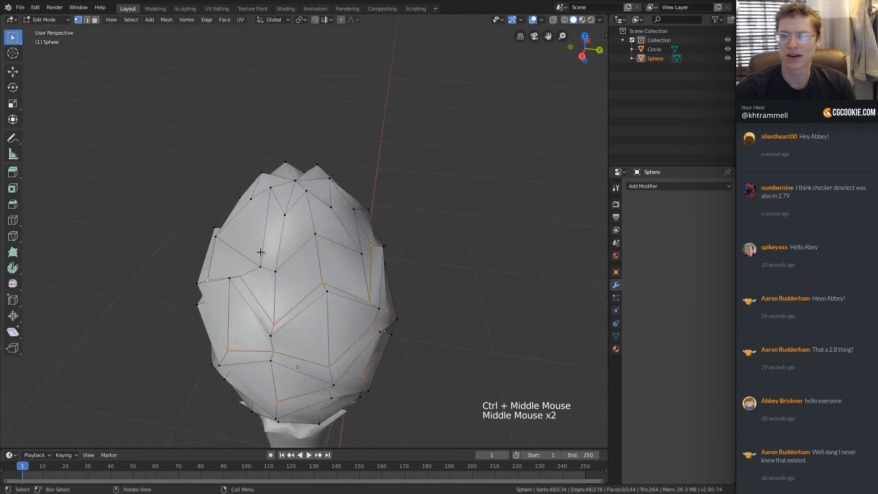
left_click(260, 266)
middle_click_drag(339, 238, 337, 231)
key("g")
key("g")
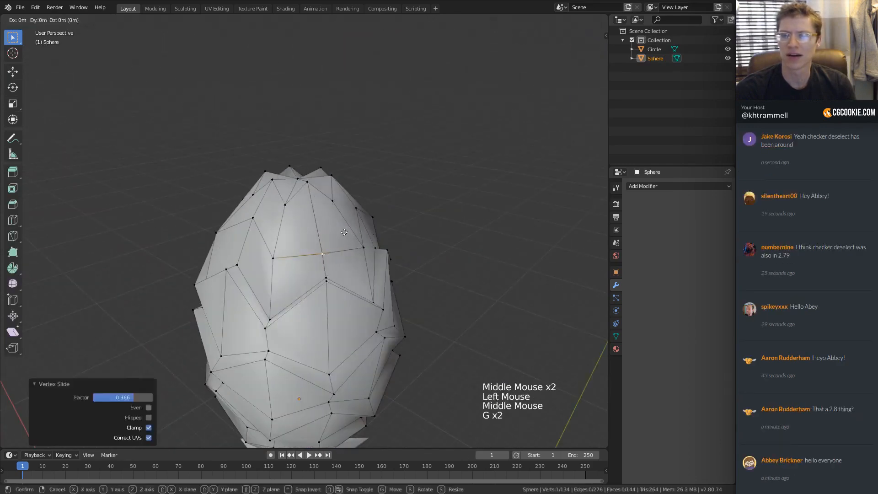
left_click(339, 211)
Step: Add a loop cut just above the upper zigzag ring, slid by about 0.53, and push it inward 0.0974 m with Shrink/Fatten
key("ctrl+r")
left_click(320, 214)
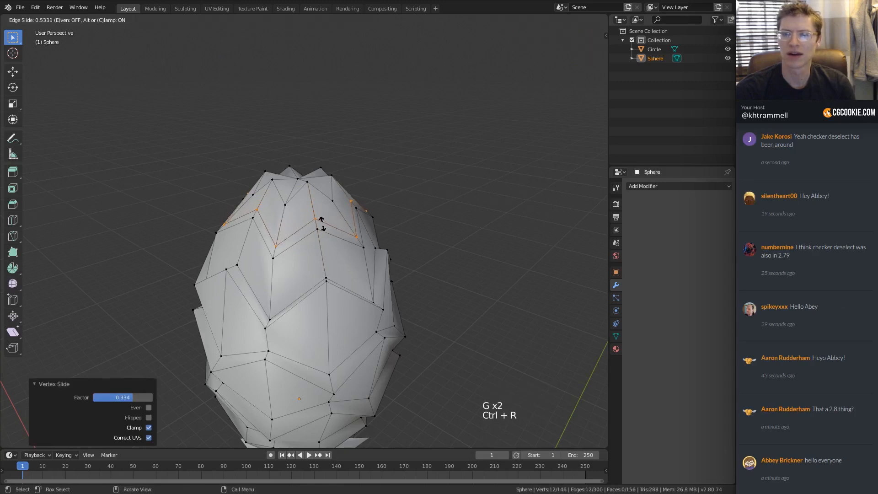
left_click(323, 224)
key("alt+s")
key("shift")
left_click(327, 173)
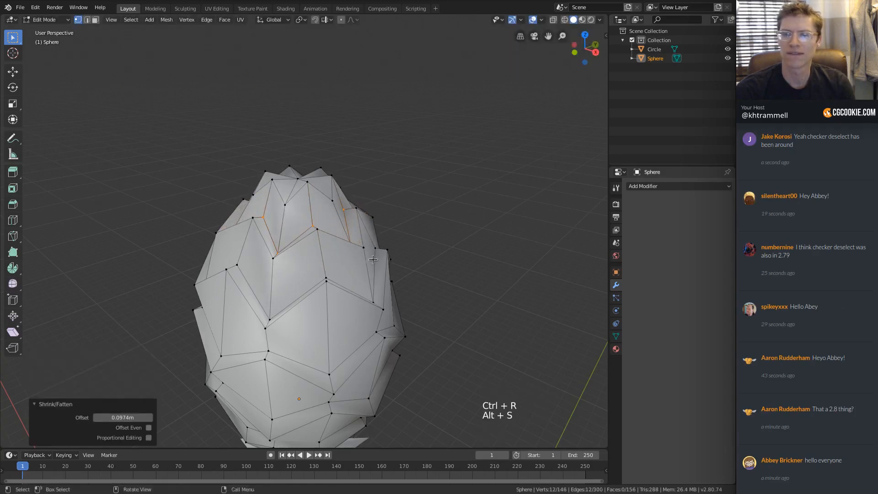
Step: Leave Edit Mode and examine the layered foliage up close and together with the whole trunk
middle_click_drag(327, 174, 325, 206, "ctrl")
middle_click_drag(325, 192, 314, 229)
left_click(301, 200)
middle_click_drag(314, 228, 309, 235, "ctrl")
middle_click_drag(309, 236, 339, 216, "ctrl")
key("Tab")
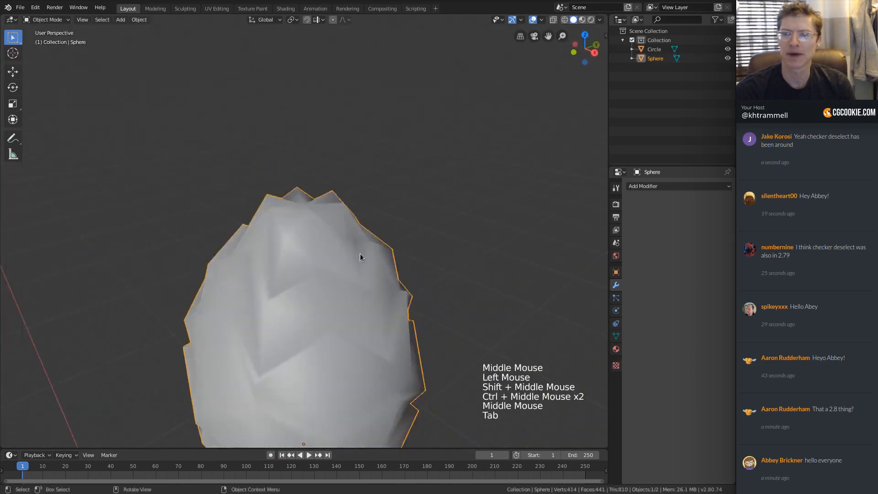
middle_click_drag(360, 253, 345, 235, "ctrl")
middle_click_drag(344, 235, 336, 204, "ctrl")
key("shift")
middle_click_drag(339, 286, 347, 192, "shift")
middle_click_drag(347, 192, 352, 142, "ctrl")
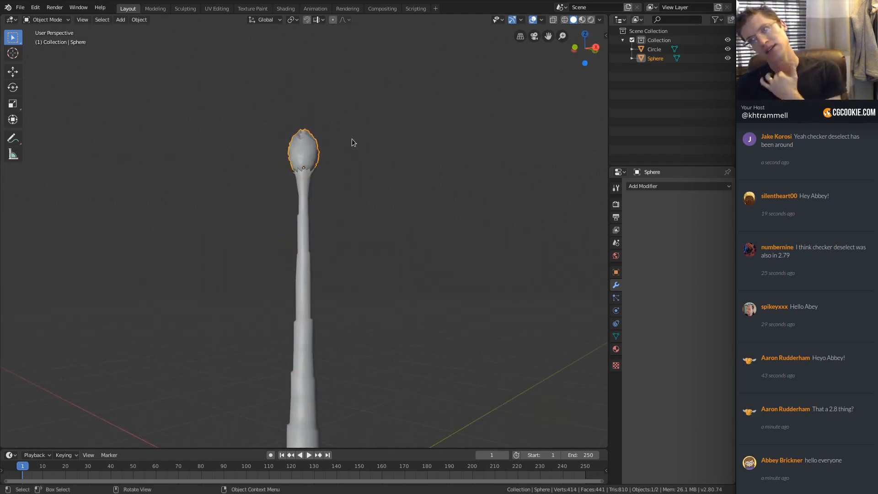
Step: Clear the selection, select the trunk, and open it in Edit Mode with edge selection
mouse_move(327, 178)
middle_mouse_down("ctrl")
mouse_move(306, 175)
mouse_move(316, 173)
mouse_move(262, 136)
mouse_move(316, 174)
mouse_move(295, 231)
mouse_move(315, 188)
middle_mouse_up("ctrl")
key("a")
key("a")
key("a")
left_click(317, 172)
key("Tab")
key("2")
Step: Mark the five edge loops at the stepped ledges along the trunk as sharp
left_click(295, 231, "alt")
left_click(304, 359, "alt+shift")
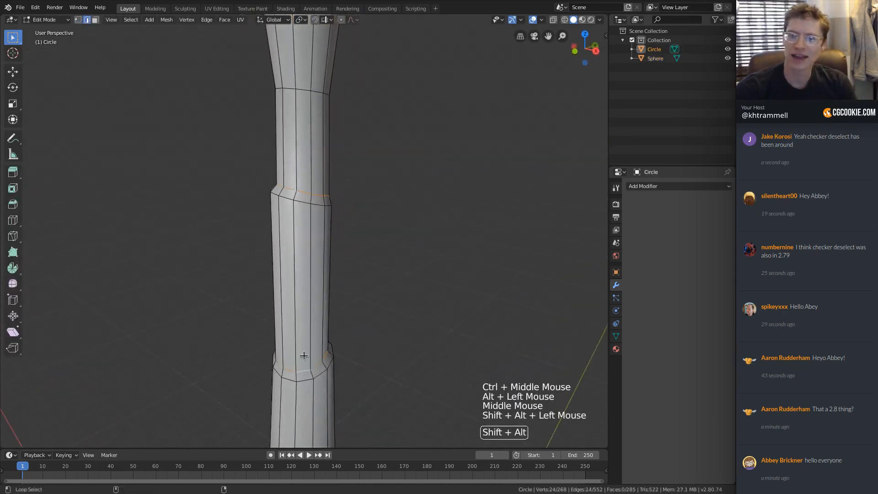
middle_click_drag(366, 148, 347, 137, "shift")
middle_click_drag(347, 137, 315, 160, "ctrl")
left_click(290, 263, "alt+shift")
middle_click_drag(320, 270, 322, 220, "shift")
left_click(295, 319, "alt+shift")
middle_click_drag(323, 220, 308, 235, "ctrl")
left_click(284, 309, "alt+shift")
middle_click_drag(284, 310, 350, 199, "ctrl")
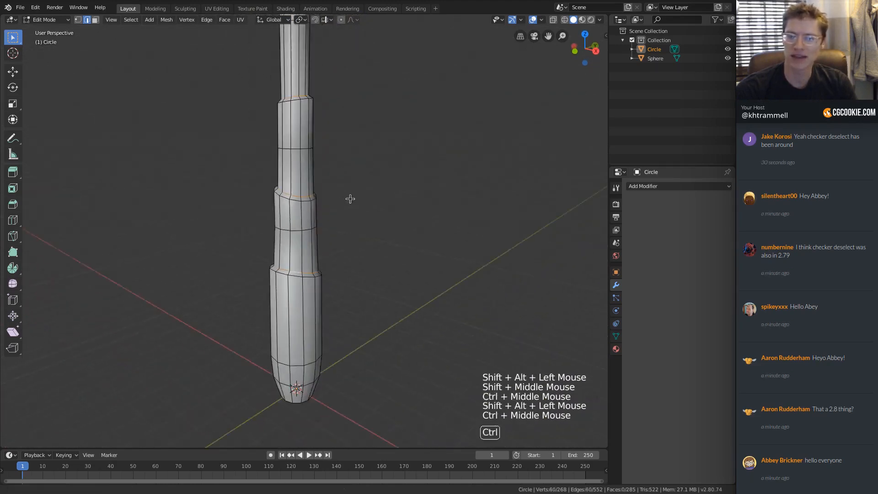
middle_click_drag(352, 132, 343, 210, "shift")
middle_click_drag(343, 151, 323, 206, "shift")
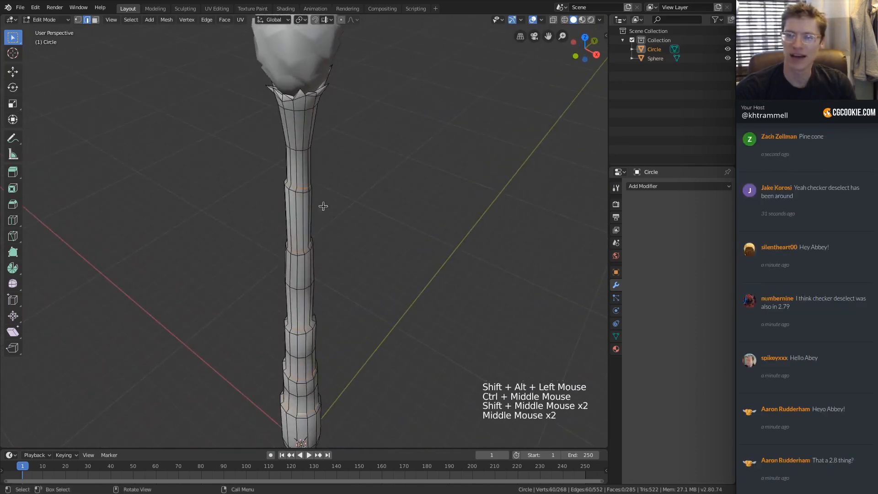
right_click(307, 156)
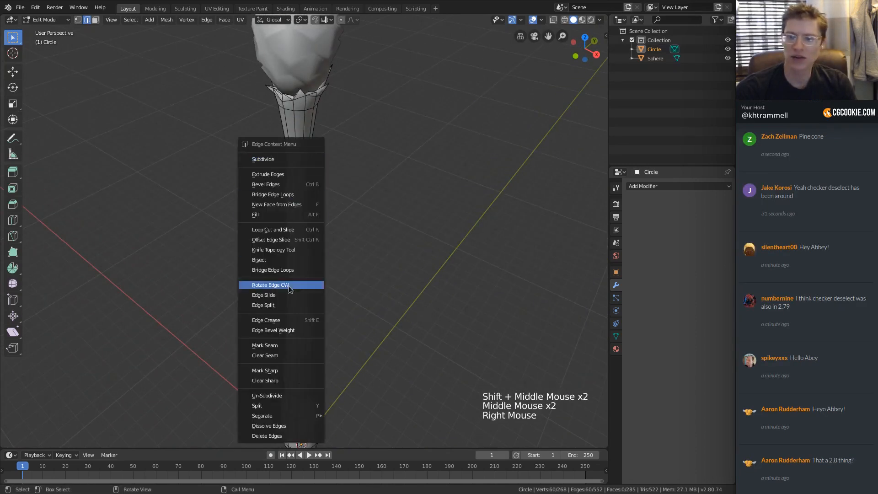
left_click(275, 345)
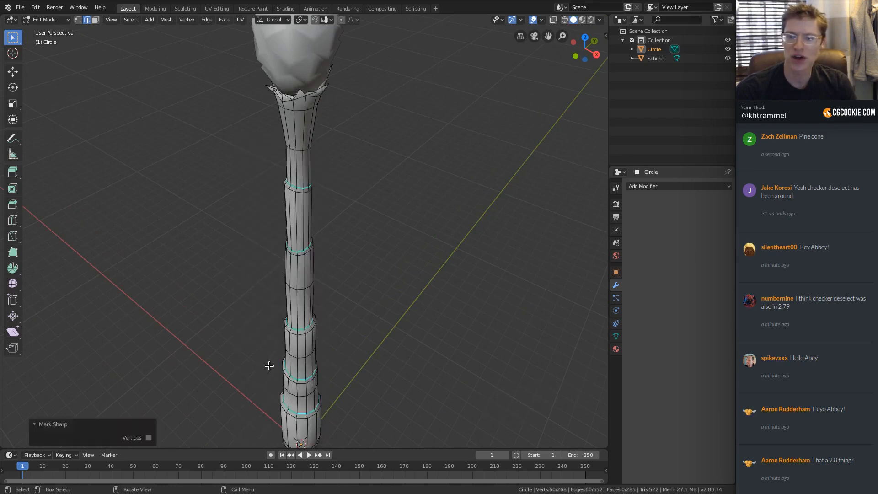
Step: Return the trunk to Object Mode and enable Auto Smooth in its normals with an angle of 180°
key("Tab")
middle_click_drag(258, 136, 257, 114)
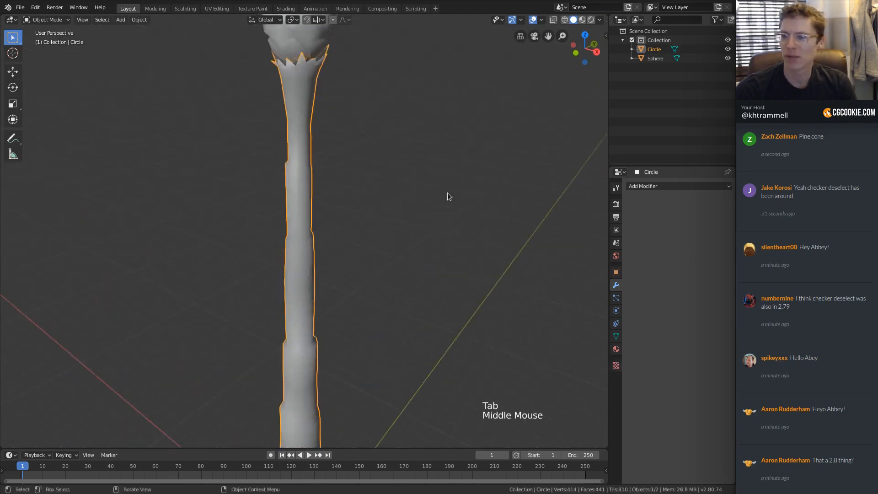
left_click(616, 337)
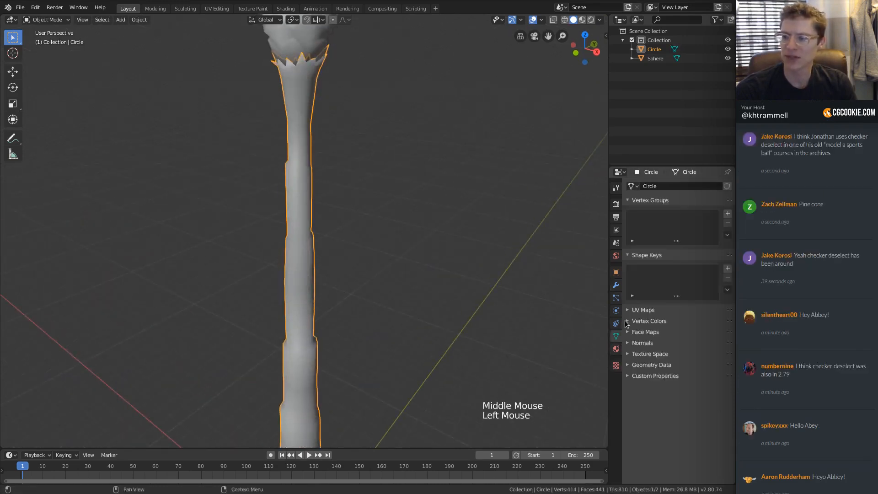
left_click(644, 343)
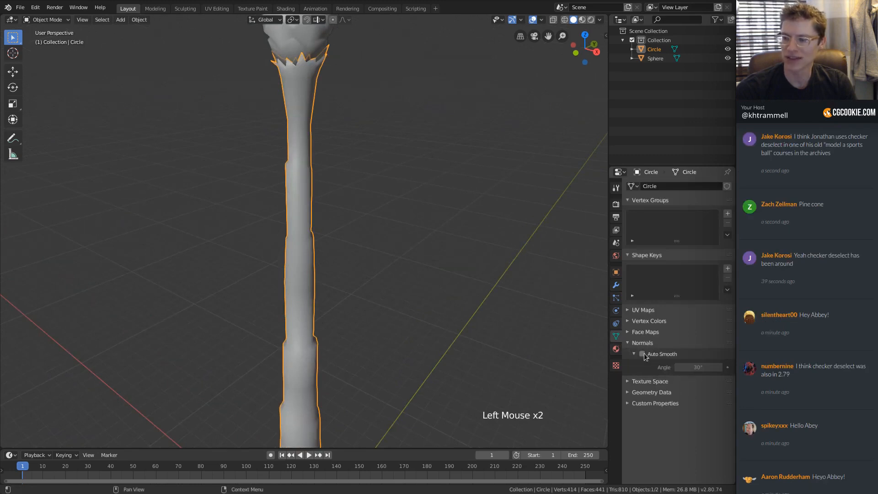
left_click(642, 353)
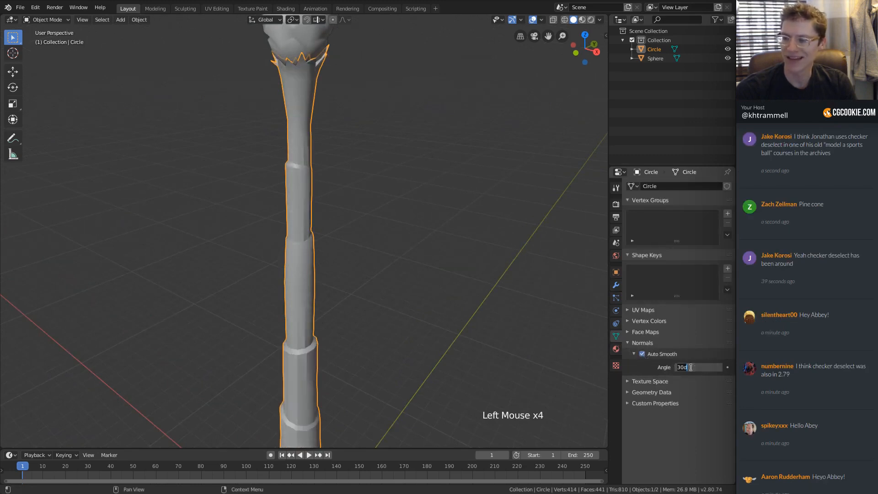
type("180")
key("Return")
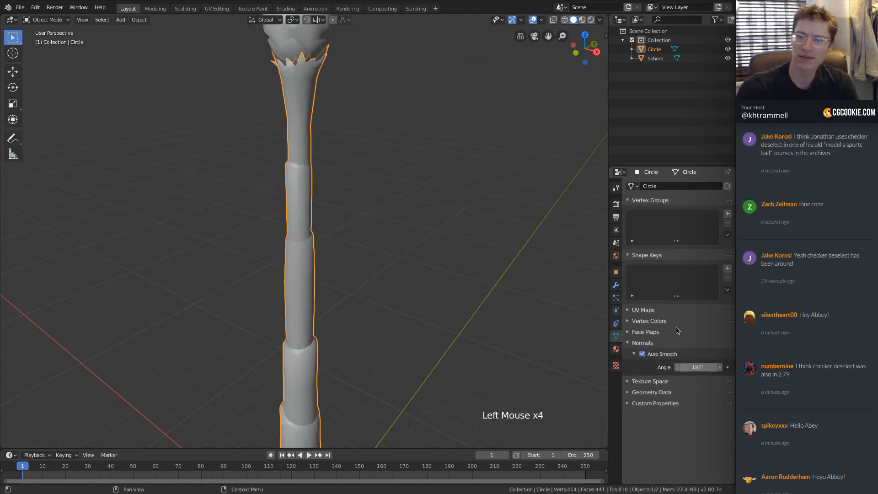
Step: Deselect the trunk, select the foliage sphere, and enter Edit Mode on it
middle_click_drag(375, 151, 362, 114)
key("a")
key("a")
key("a")
middle_click_drag(361, 114, 334, 119, "ctrl")
middle_click_drag(334, 119, 322, 166, "ctrl")
middle_click_drag(322, 167, 338, 262, "shift")
left_click(312, 194)
key("Tab")
Step: Mark the foliage's zigzag edge loops and their neighbouring inset loops, from base to tip, as sharp
left_click(307, 251, "alt")
left_click(312, 271, "alt+shift")
left_click(325, 230, "alt+shift")
left_click(328, 243, "alt+shift")
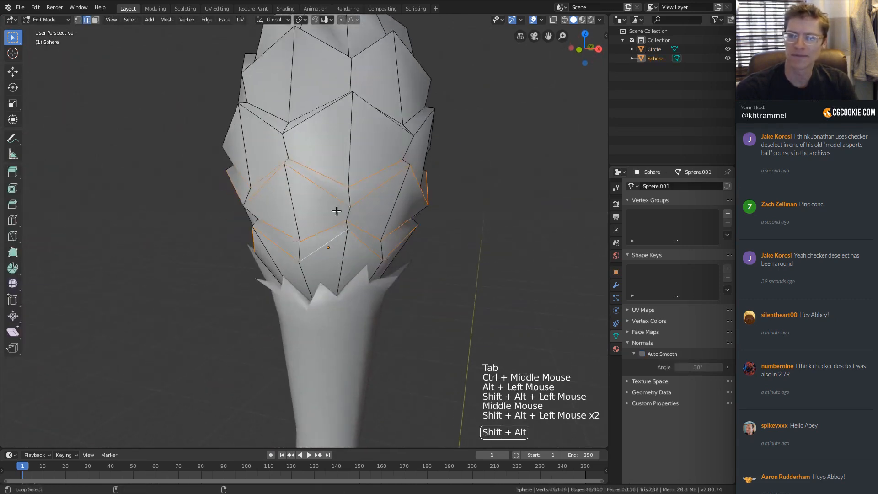
left_click(303, 124, "alt+shift")
left_click(308, 113, "alt+shift")
middle_click_drag(323, 98, 308, 151, "shift")
middle_click_drag(307, 151, 294, 175)
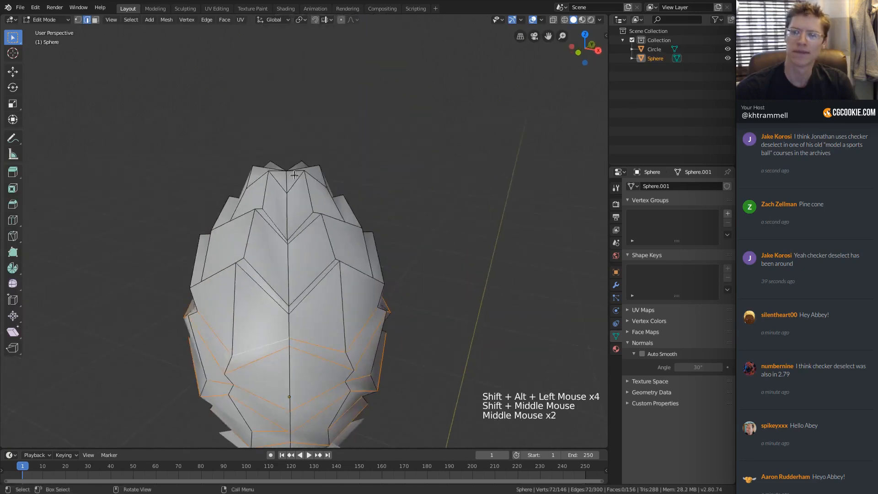
left_click(245, 278, "alt+shift")
left_click(260, 253, "alt+shift")
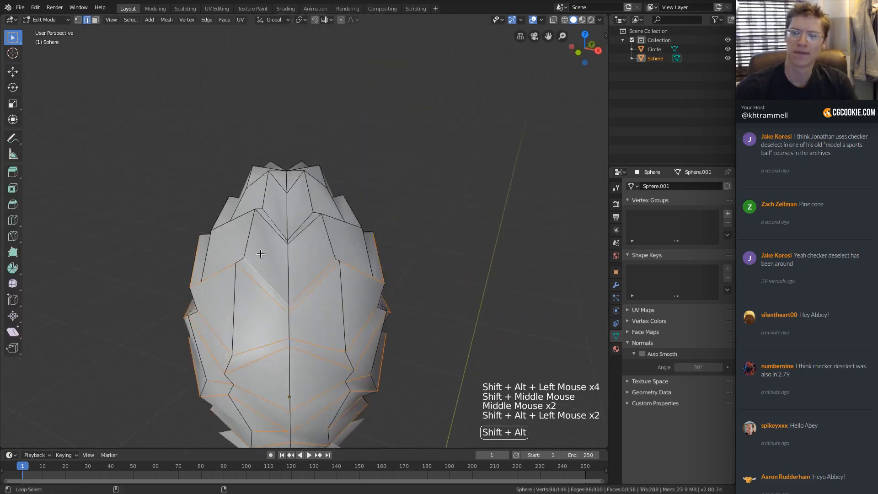
left_click(279, 184, "alt+shift")
middle_click_drag(279, 184, 371, 264)
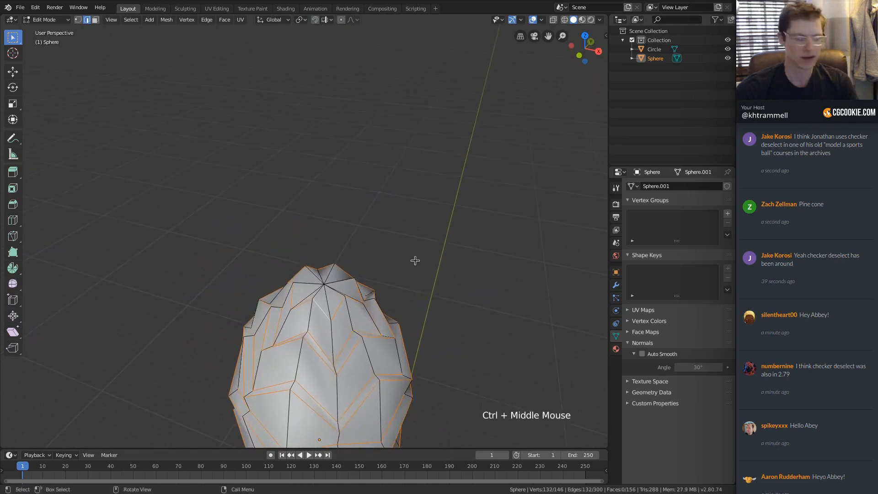
key("ctrl+e")
right_click(345, 176)
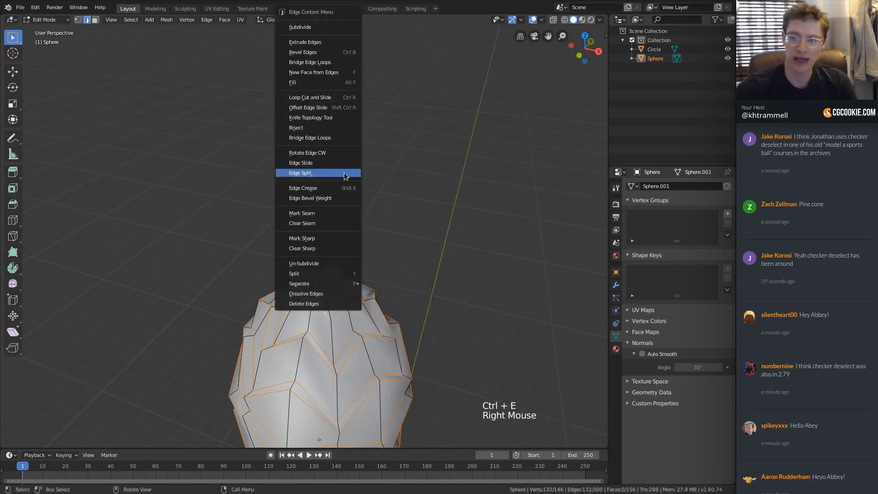
key("ctrl+e")
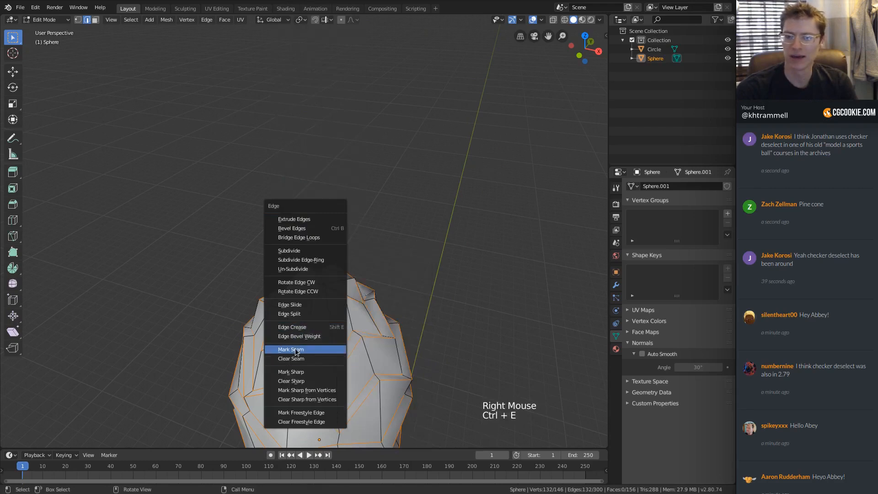
left_click(293, 373)
middle_click_drag(340, 333, 334, 267, "shift")
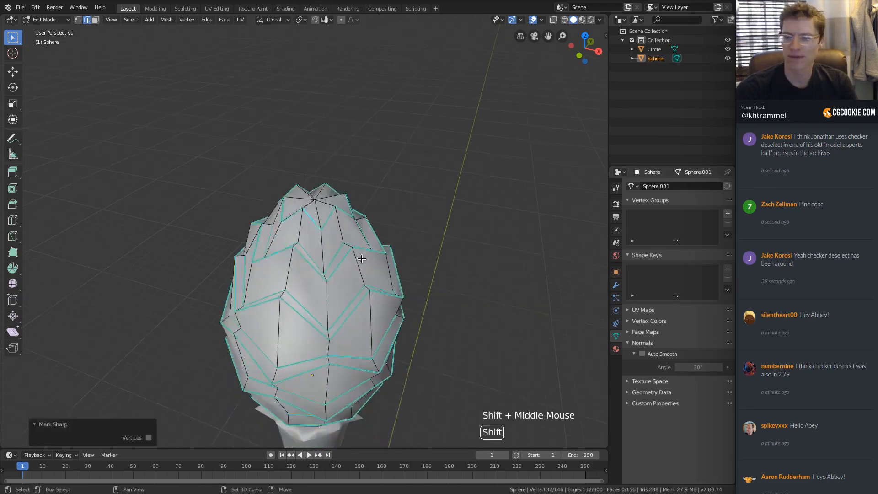
Step: Return the foliage to Object Mode and enable Auto Smooth in its normals with an angle of 180°
key("Tab")
left_click(642, 353)
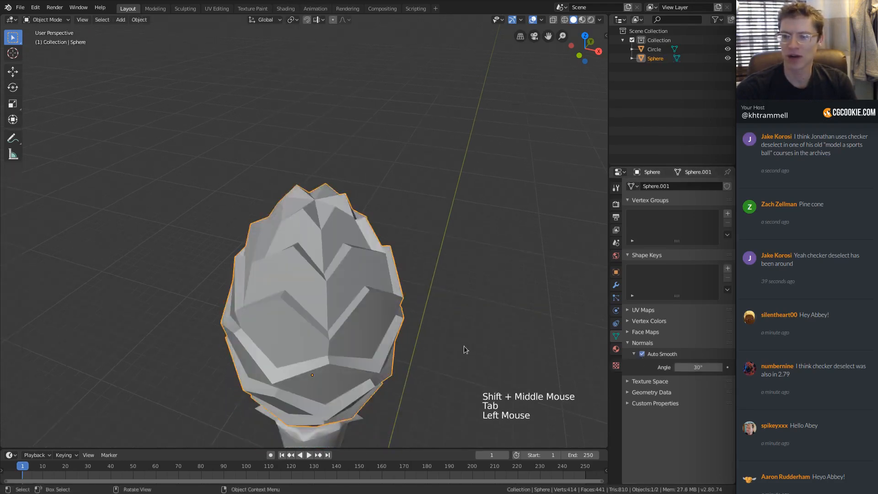
left_click(682, 367)
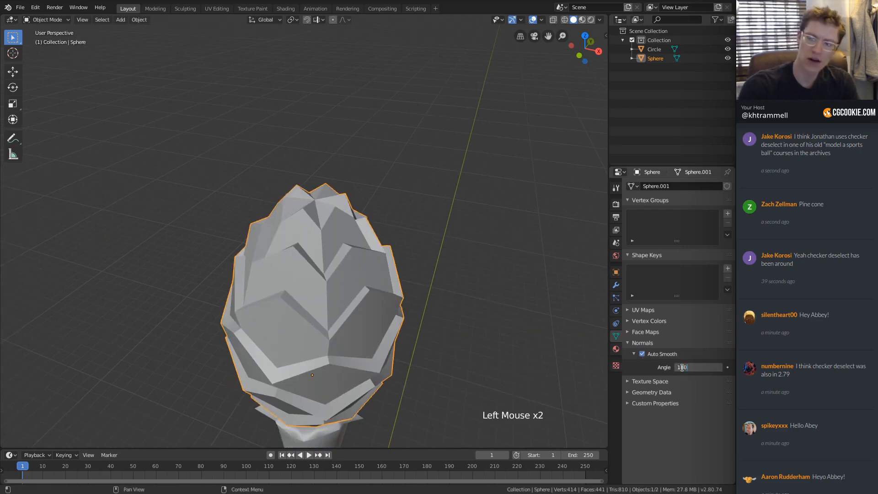
key("Return")
Step: Deselect everything and examine the shading of the foliage layers and the trunk's ledges
middle_click_drag(585, 270, 386, 211, "ctrl")
key("a")
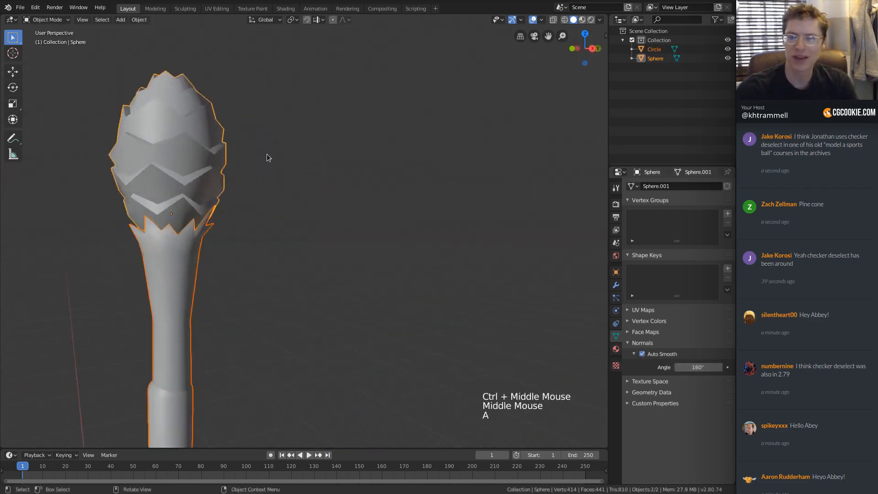
key("a")
middle_click_drag(268, 158, 316, 201, "shift")
key("a")
key("a")
middle_click_drag(315, 201, 330, 221, "shift")
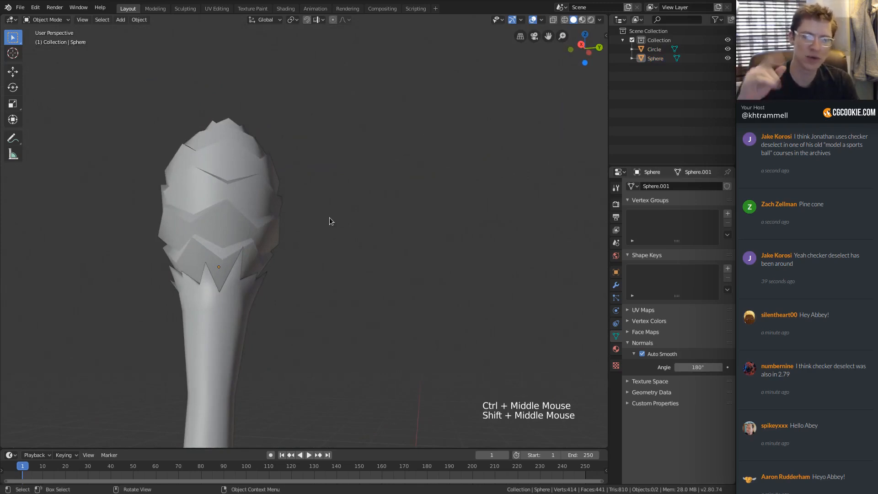
middle_click_drag(512, 233, 361, 256)
middle_click_drag(362, 256, 344, 193, "ctrl")
middle_click_drag(343, 192, 364, 176)
middle_click_drag(364, 176, 361, 208, "shift")
middle_click_drag(361, 208, 336, 253, "ctrl")
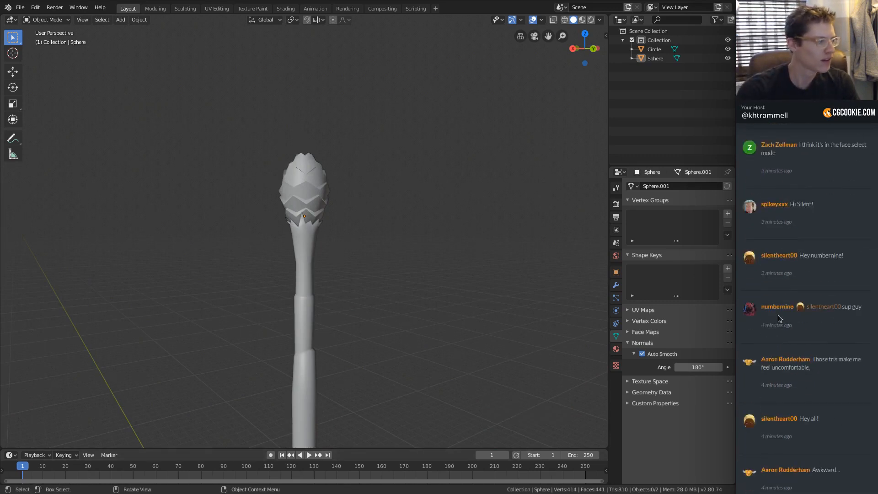
scroll(778, 315, "down", 7)
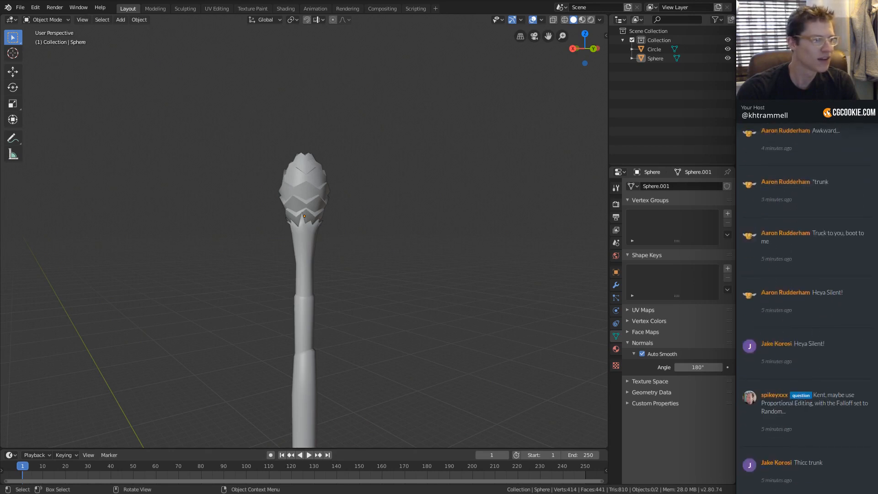
scroll(768, 345, "up", 7)
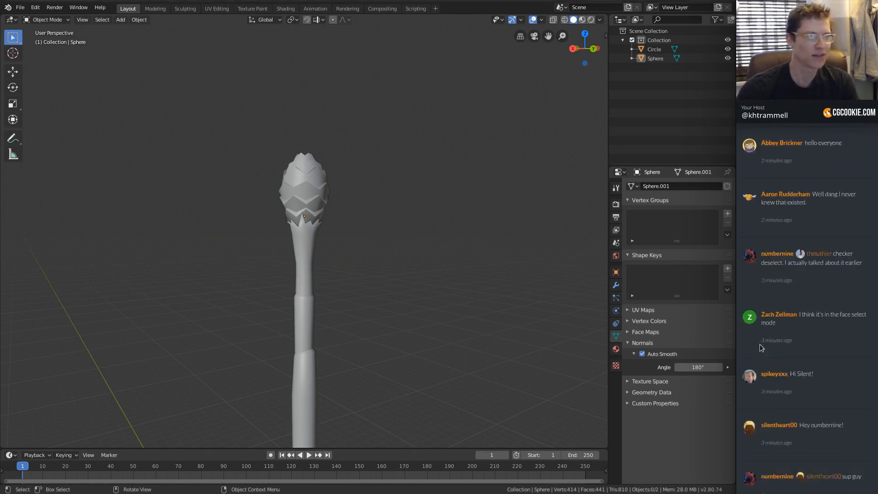
scroll(777, 334, "up", 7)
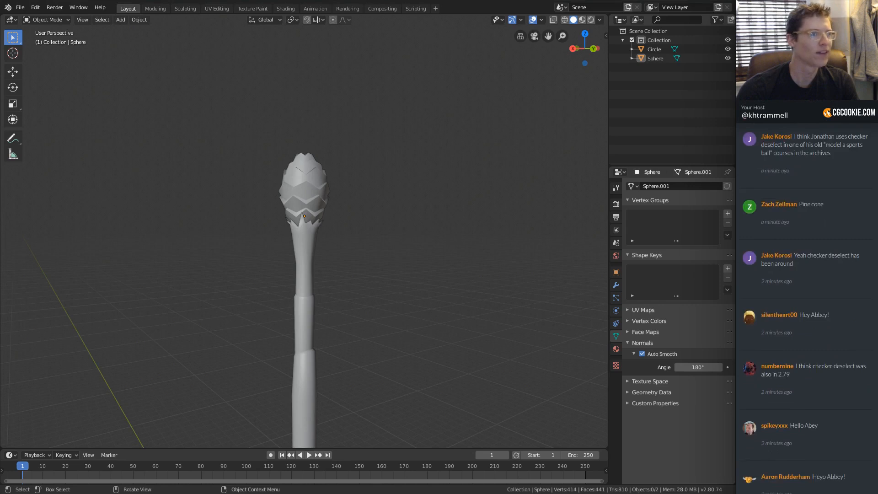
Step: Examine the foliage's zigzag layers from several angles and check their look together with the whole trunk
middle_click_drag(363, 185, 298, 190)
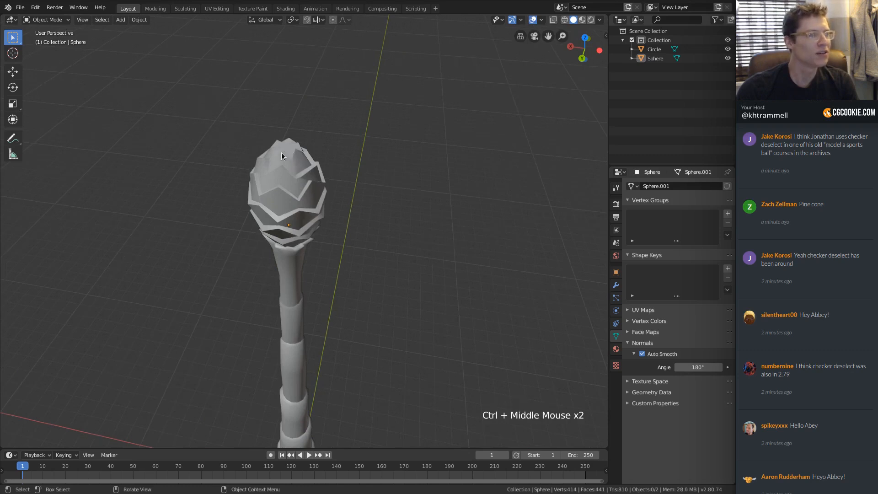
middle_click_drag(287, 181, 339, 192, "ctrl")
middle_click_drag(338, 192, 302, 234, "ctrl")
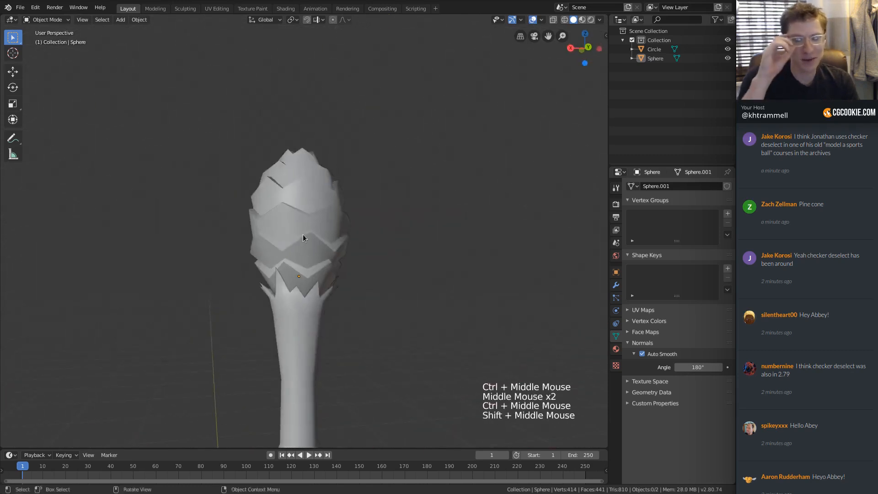
mouse_move(322, 191)
middle_mouse_down("ctrl")
mouse_move(319, 230)
mouse_move(323, 208)
middle_mouse_up("ctrl")
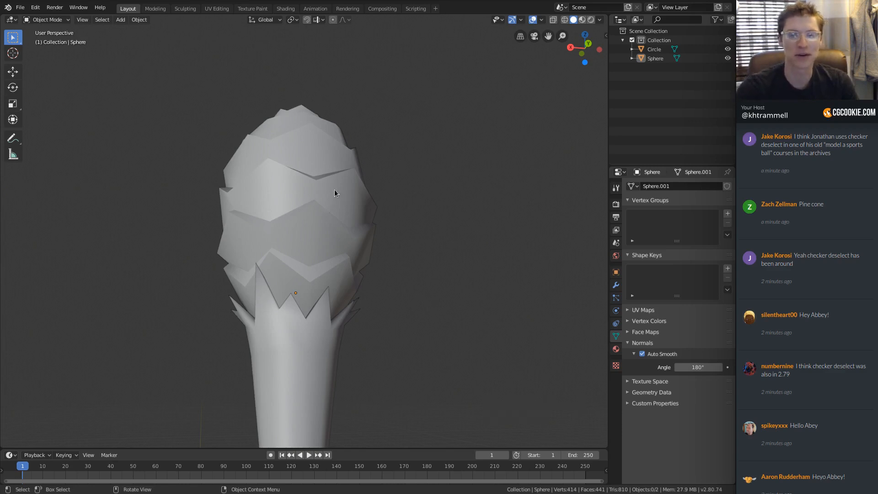
middle_click_drag(337, 192, 351, 245, "ctrl")
middle_click_drag(352, 244, 349, 251)
middle_click_drag(348, 250, 324, 243)
middle_click_drag(324, 242, 361, 210)
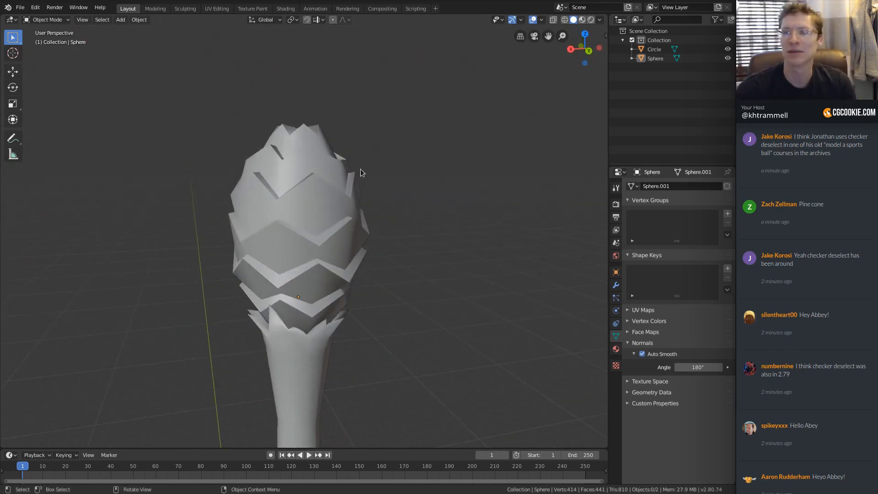
middle_click_drag(361, 172, 338, 192)
mouse_move(338, 192)
middle_mouse_down("ctrl")
mouse_move(320, 210)
mouse_move(338, 208)
middle_mouse_up("ctrl")
middle_click_drag(338, 208, 342, 168, "ctrl")
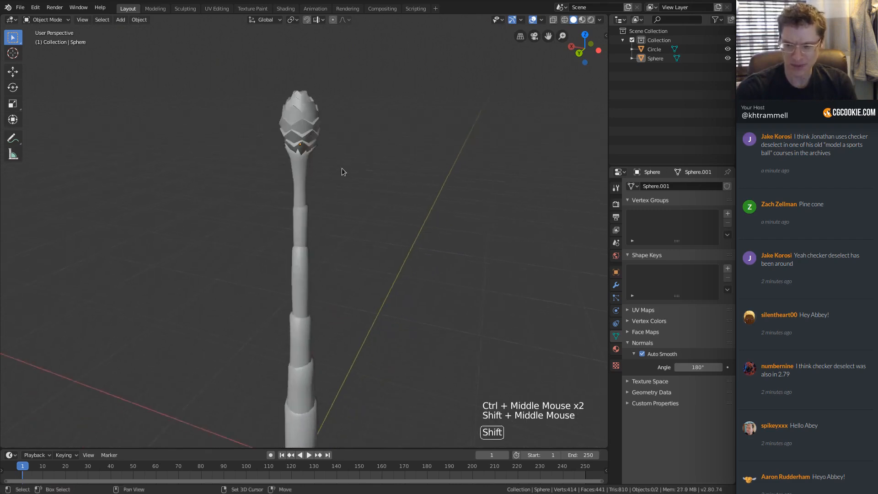
Step: Add a cylinder at the trunk's base with 6 vertices and a radius of 0.113 m
key("shift+a")
mouse_move(345, 165)
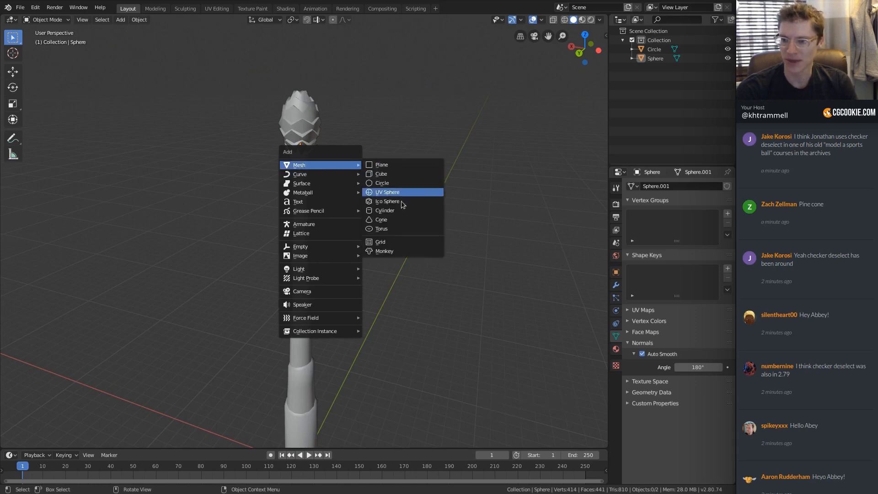
left_click(385, 210)
middle_click_drag(348, 204, 329, 181, "shift")
middle_click_drag(329, 181, 333, 178, "shift")
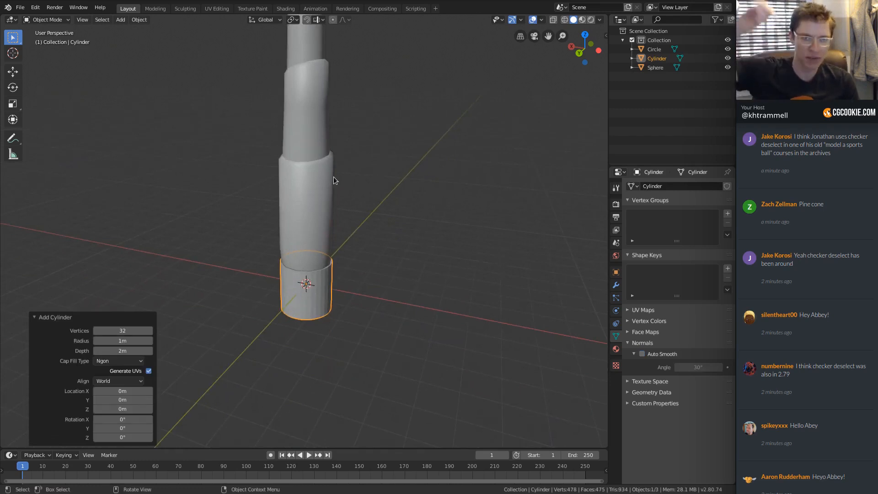
left_click(121, 329)
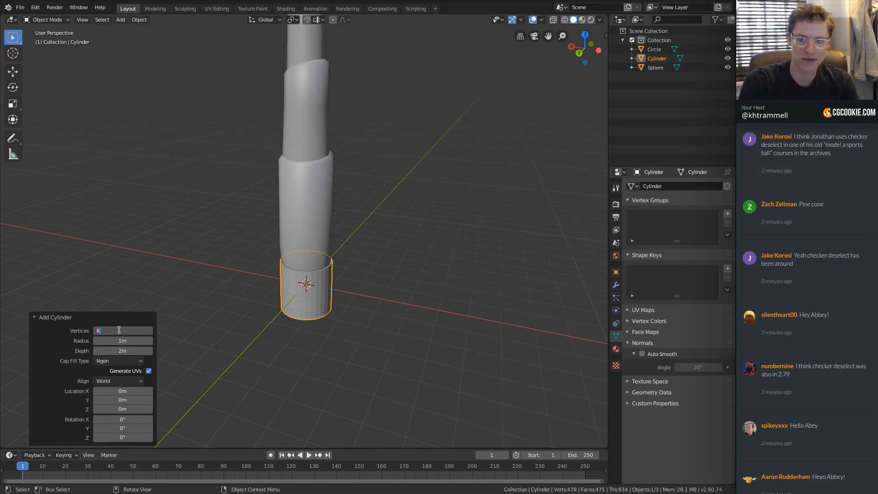
type("6")
key("Return")
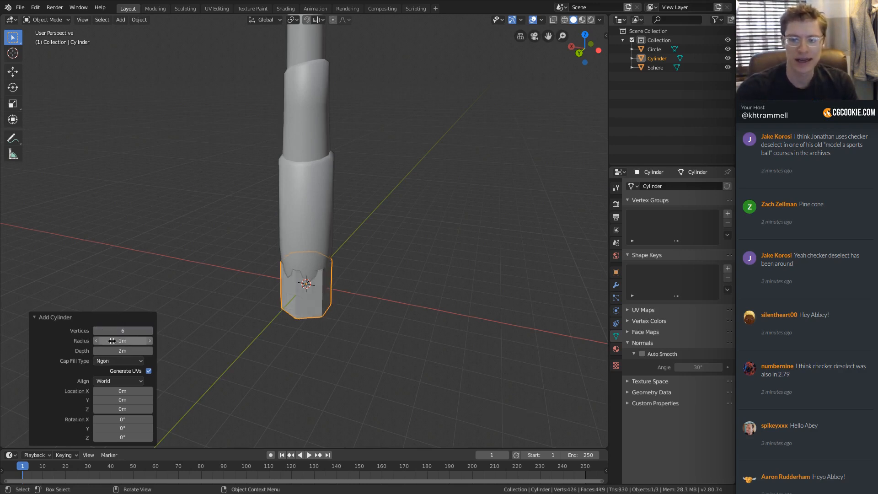
left_click_drag(111, 342, 447, 334, "shift")
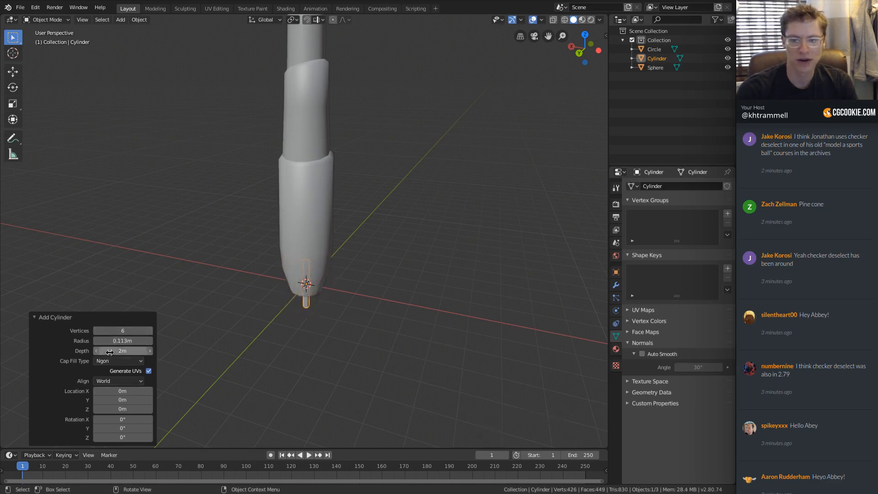
Step: Set the new cylinder's depth to 9.77 m and close its creation settings
left_click_drag(110, 351, 144, 348, "shift")
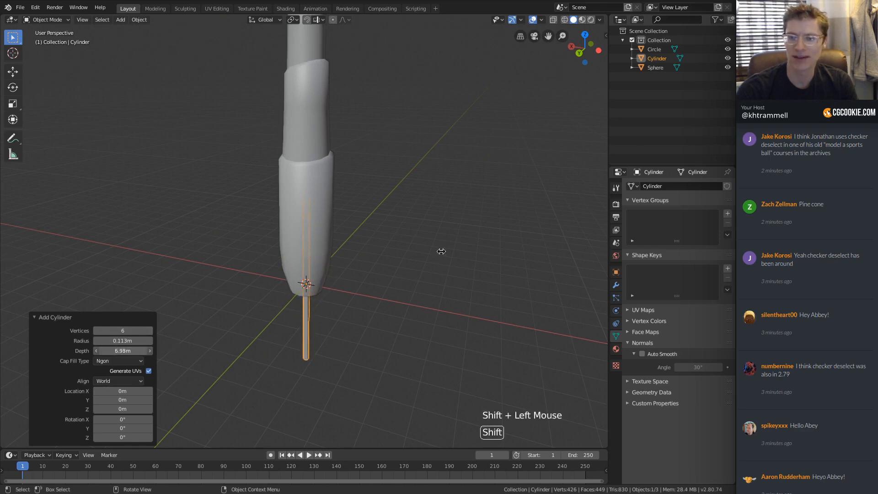
middle_click_drag(205, 325, 207, 295, "shift")
middle_click_drag(207, 295, 195, 367, "ctrl")
scroll(100, 382, "down", 2)
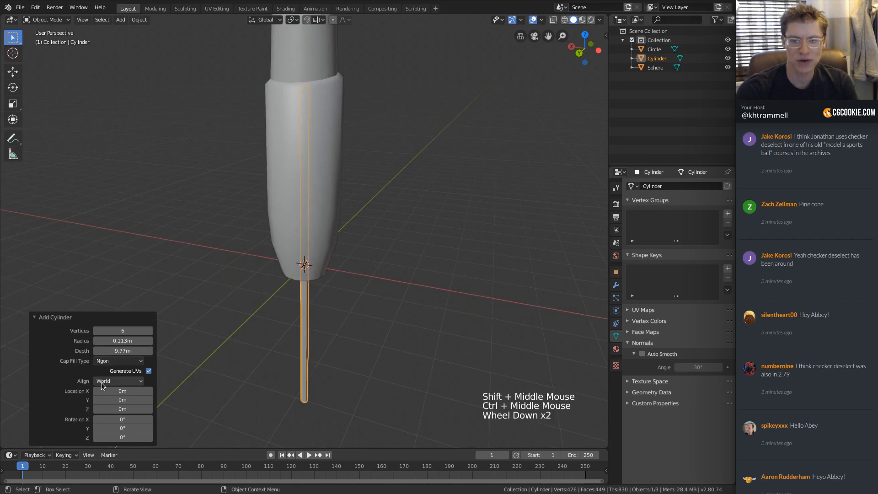
scroll(100, 382, "up", 2)
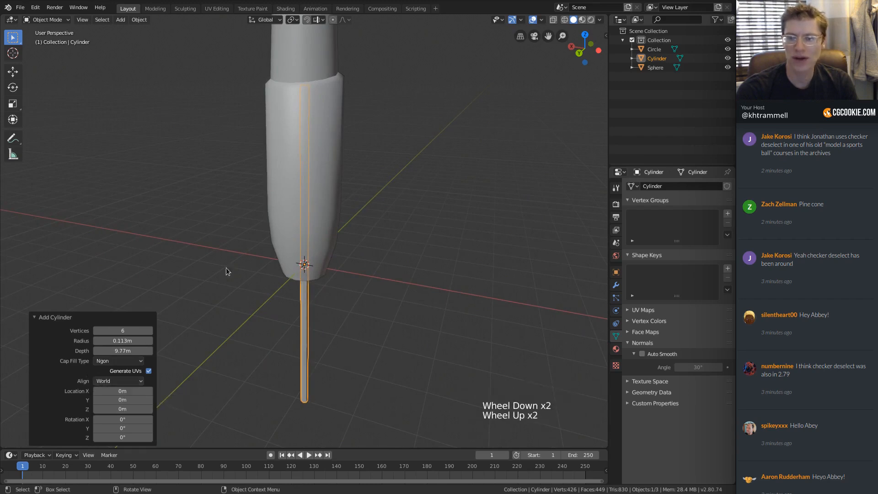
middle_click_drag(356, 264, 96, 281, "ctrl")
left_click(31, 314)
middle_click_drag(402, 263, 405, 300, "shift")
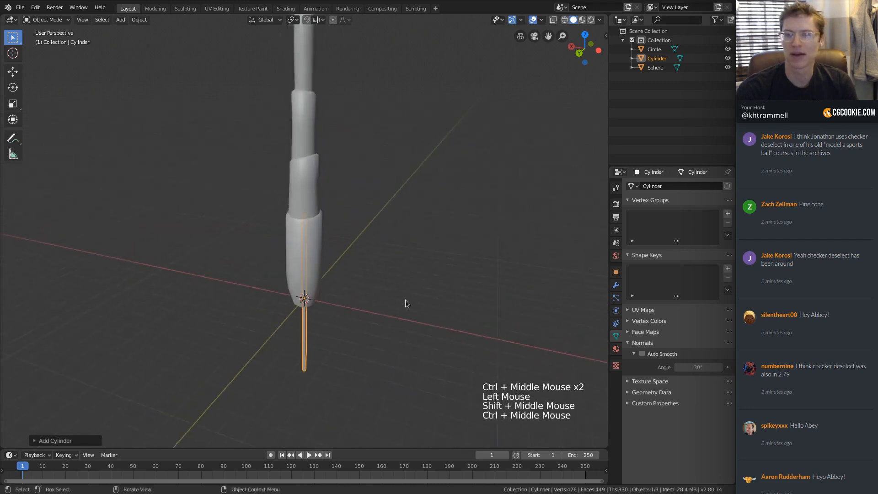
Step: Move the cylinder up along Z from the trunk's base to above the scaly bulb at the trunk's top
key("g")
key("z")
left_click(399, 118)
middle_click_drag(400, 119, 396, 233, "shift")
middle_click_drag(395, 233, 384, 226, "ctrl")
middle_click_drag(384, 227, 374, 220, "ctrl")
key("g")
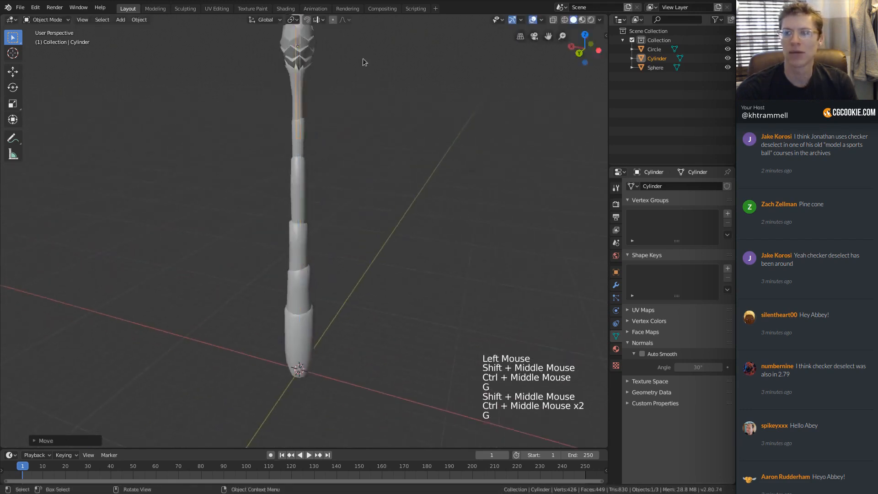
middle_click_drag(363, 59, 340, 219, "shift")
key("g")
left_click(334, 123)
middle_click_drag(321, 130, 315, 197, "shift")
mouse_move(316, 198)
middle_mouse_down("ctrl")
mouse_move(303, 210)
mouse_move(300, 197)
mouse_move(298, 216)
mouse_move(297, 197)
mouse_move(333, 282)
middle_mouse_up("ctrl")
Step: In Edit Mode with wireframe shading, move the cylinder's whole mesh up along Z until its lower end sits at the object's origin
key("Tab")
key("z")
key("g")
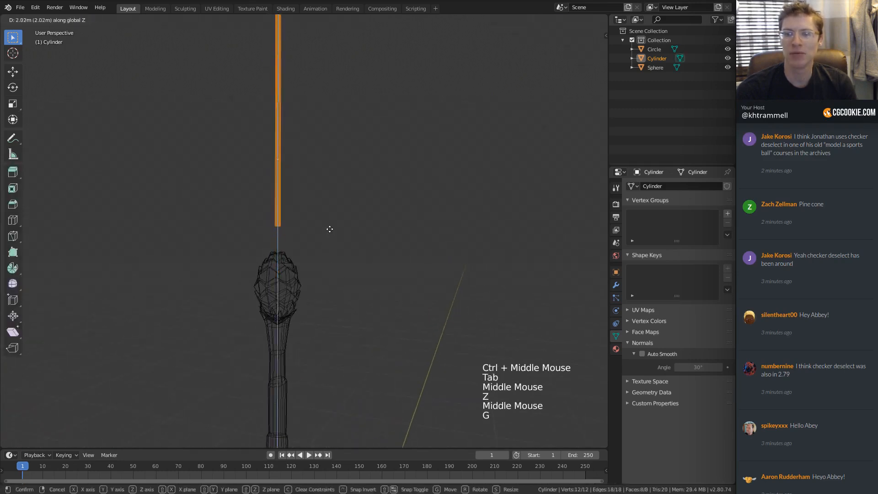
left_click(323, 187)
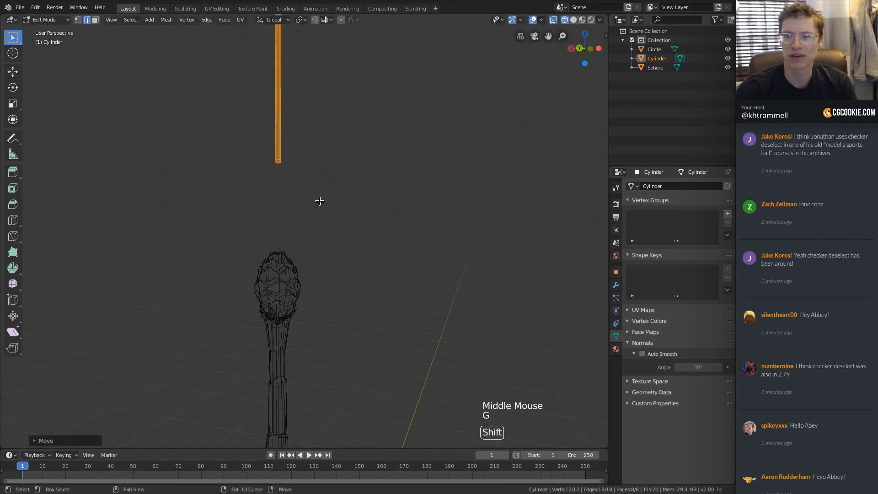
middle_click_drag(320, 200, 327, 151, "shift")
Step: In Object Mode, lower the cylinder about 3.9 m along Z so its base meets the top of the scaly bulb
key("Tab")
key("g")
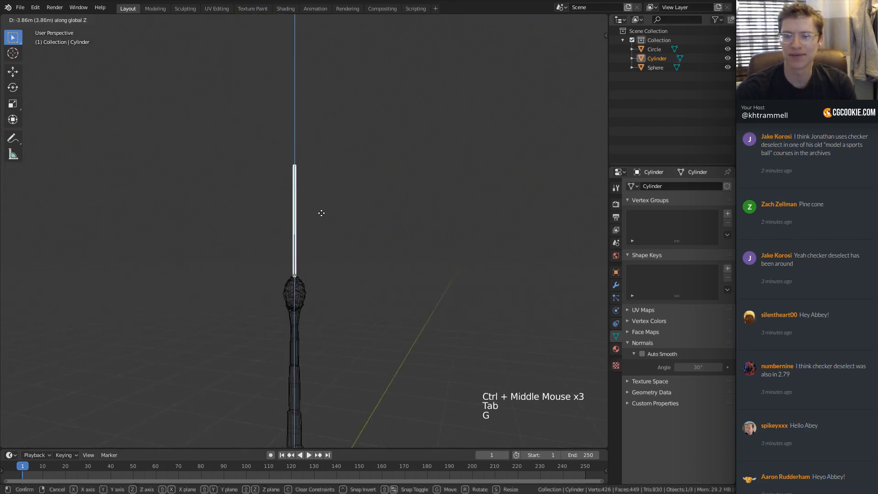
left_click(322, 212)
middle_click_drag(321, 212, 297, 223, "ctrl")
Step: In Edit Mode, scale the cylinder's top end face down to almost a point to form a tapered spike
key("Tab")
middle_click_drag(352, 172, 290, 174)
key("z")
middle_click_drag(290, 174, 291, 187, "ctrl")
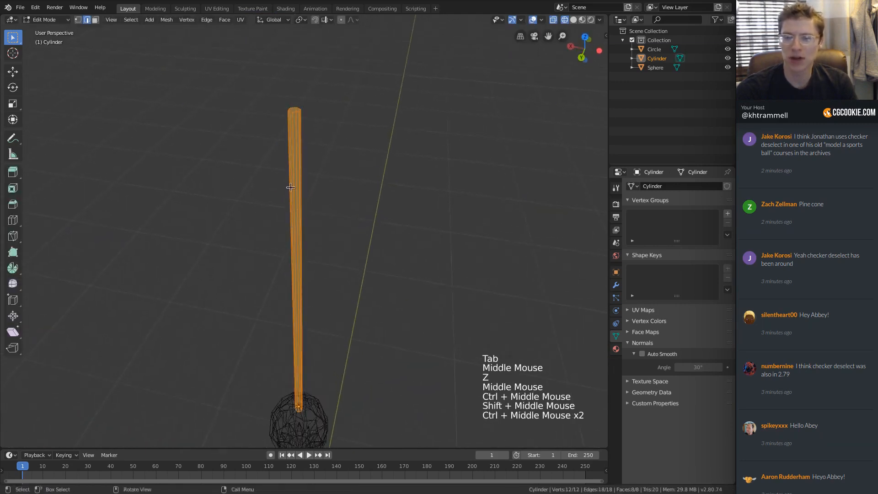
key("3")
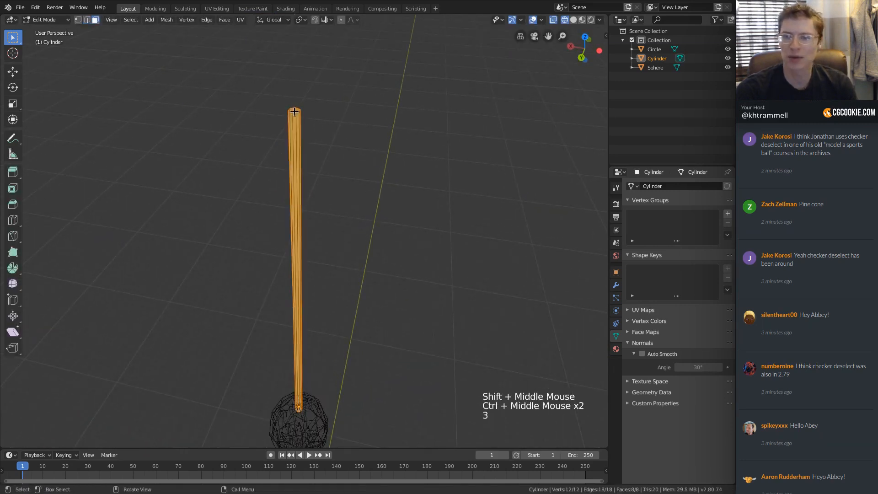
left_click(327, 105)
key("s")
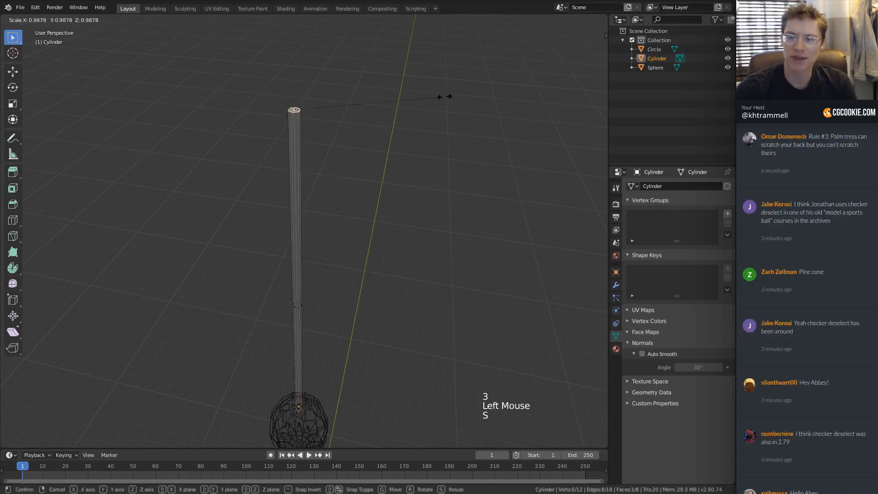
left_click(316, 118)
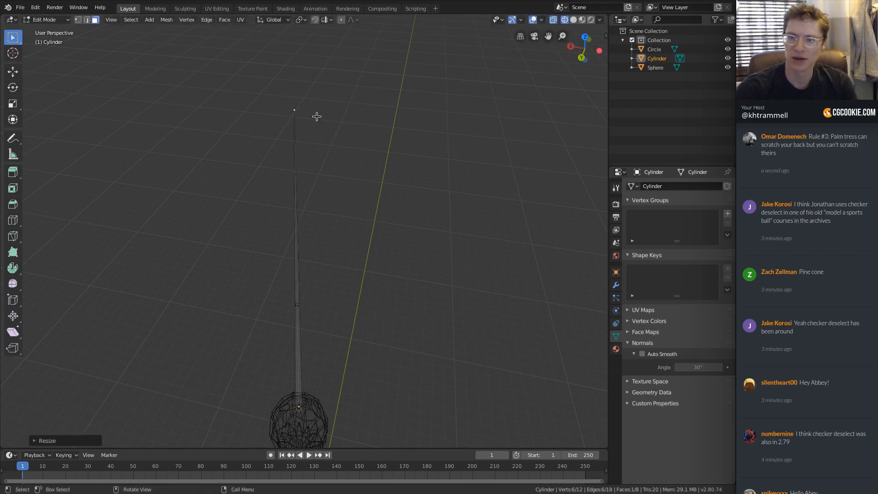
Step: Add two evenly spaced loop cuts around the spike without sliding them
middle_click_drag(349, 239, 335, 256)
middle_click_drag(335, 256, 332, 219, "ctrl")
middle_click_drag(332, 219, 288, 288, "ctrl")
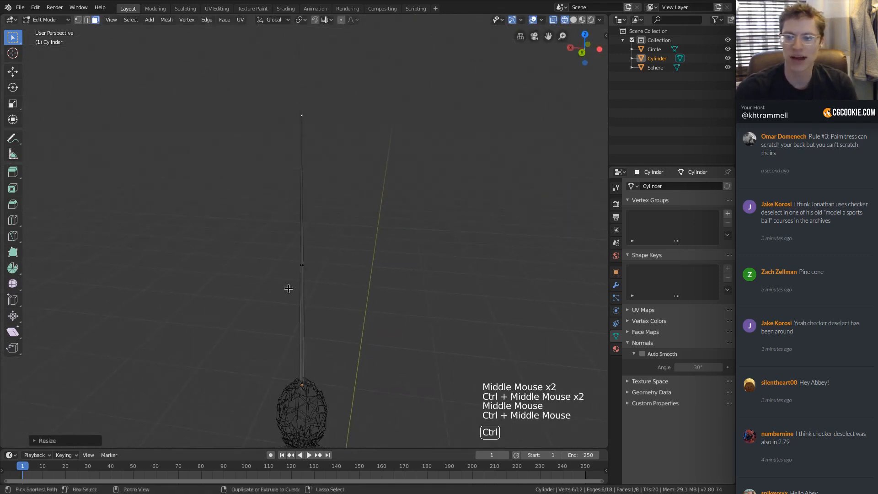
key("ctrl+r")
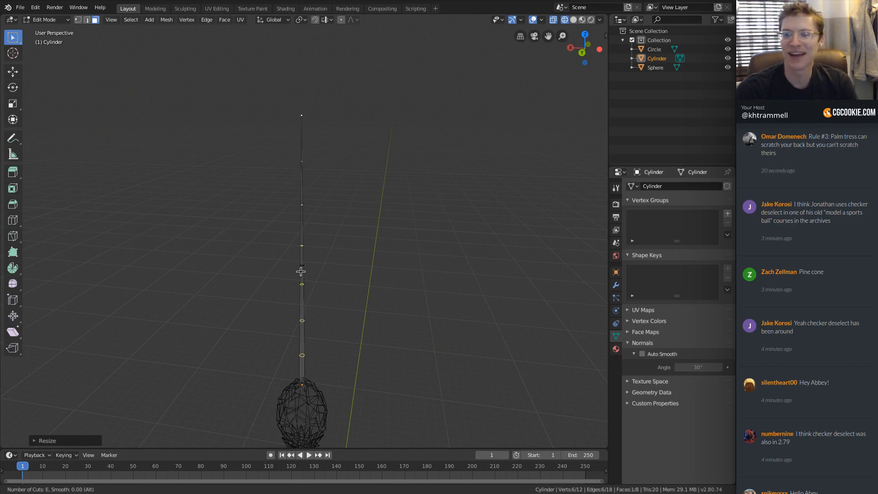
middle_click_drag(300, 272, 304, 206, "ctrl")
key("ctrl+r")
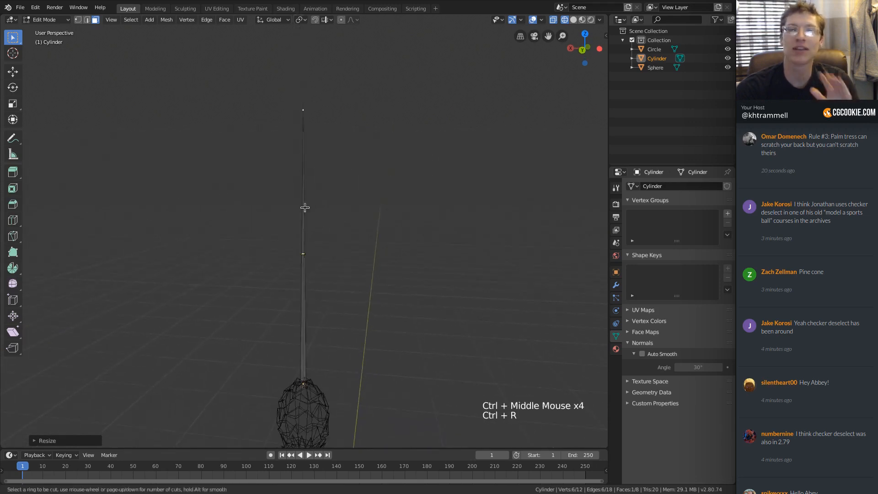
scroll(305, 207, "up", 1)
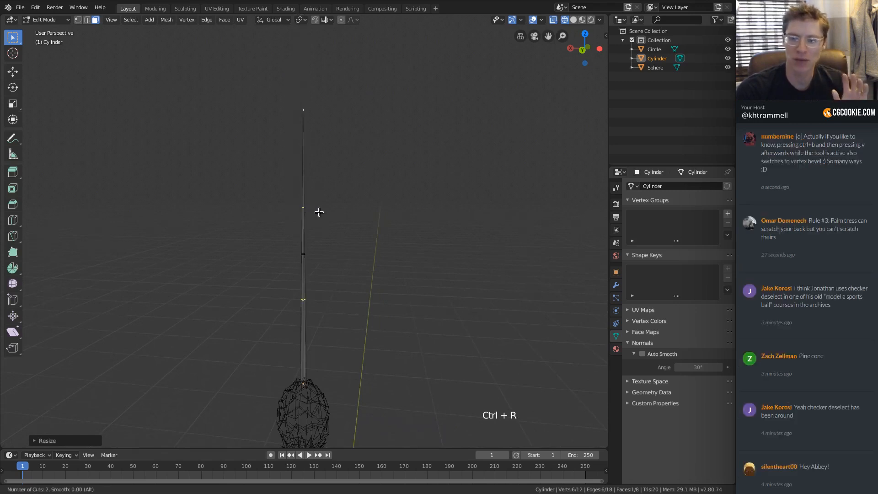
left_click(326, 212)
right_click(327, 201)
middle_click_drag(327, 199, 348, 176, "ctrl")
Step: Move the two new edge loops up the spike and fatten them slightly outward with Shrink/Fatten
key("g")
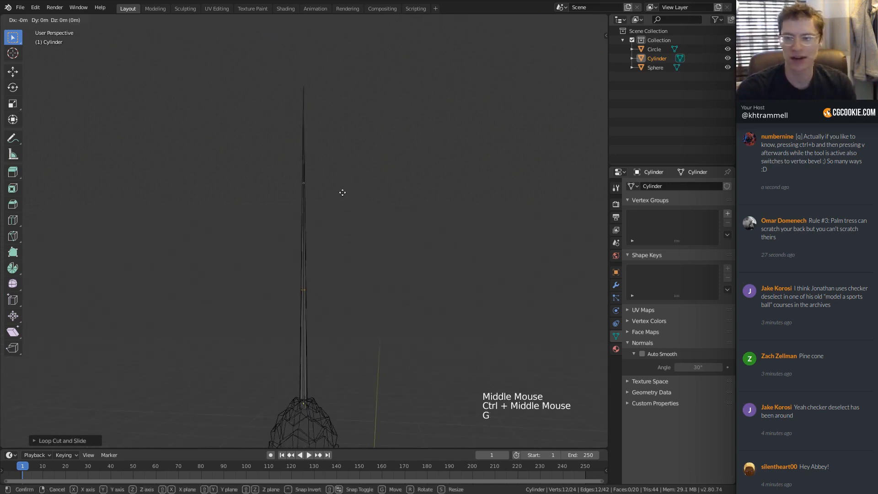
left_click(355, 165)
key("alt+s")
key("shift")
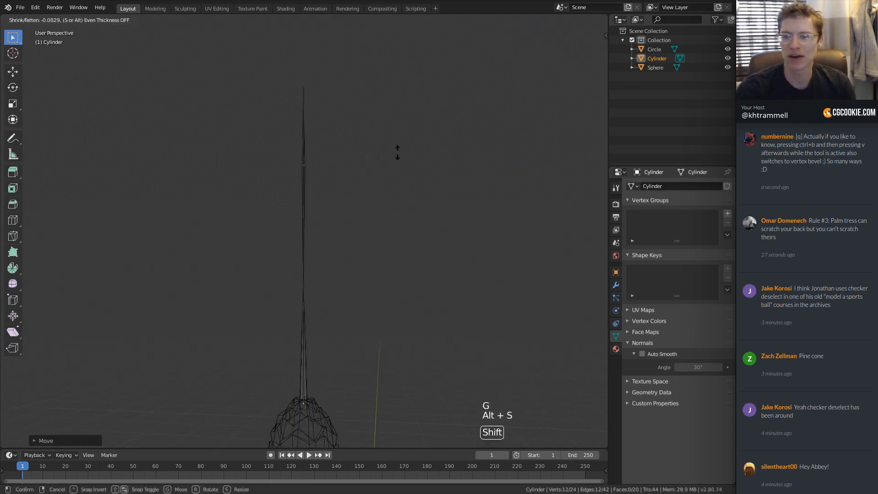
left_click(374, 180)
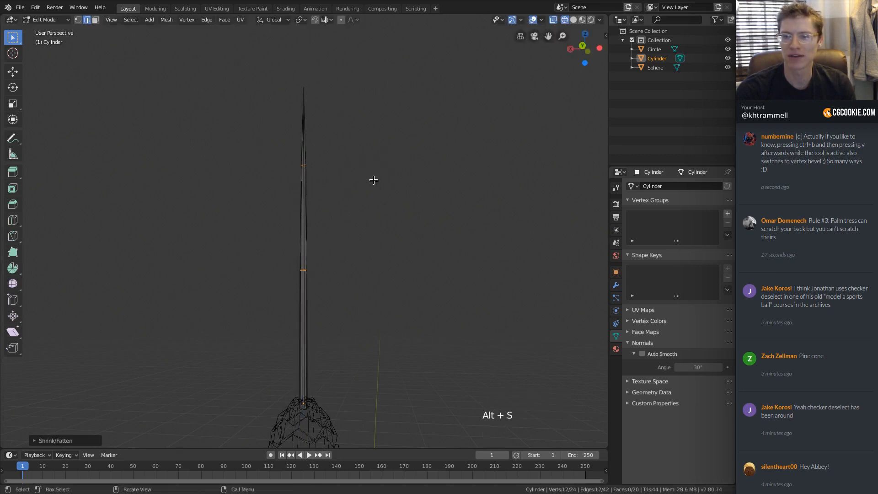
Step: Add three more loop cuts to the spike, one in each of its existing sections
key("Tab")
mouse_move(353, 195)
middle_mouse_down()
mouse_move(323, 199)
mouse_move(352, 214)
mouse_move(348, 201)
middle_mouse_up()
middle_click_drag(347, 201, 343, 192, "ctrl")
middle_click_drag(343, 192, 305, 192, "ctrl")
key("Tab")
key("ctrl+r")
left_click(297, 200)
key("ctrl+r")
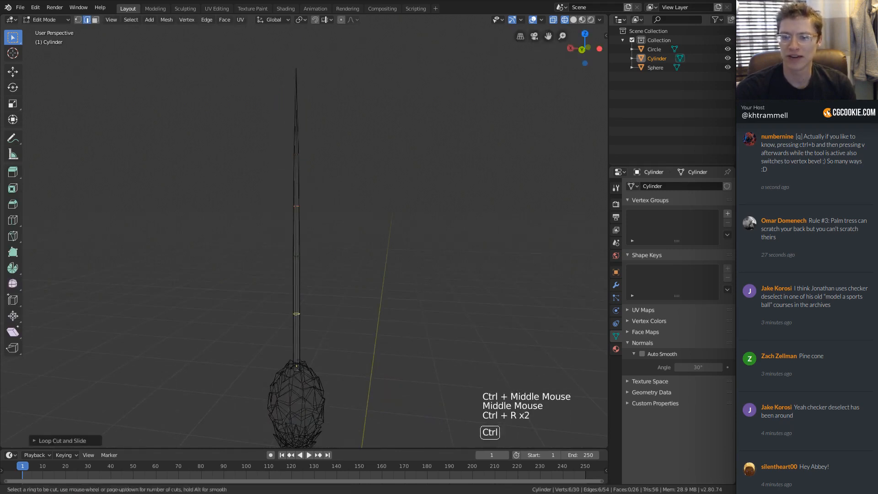
key("ctrl+r")
left_click(297, 123)
middle_click_drag(298, 123, 337, 162, "shift")
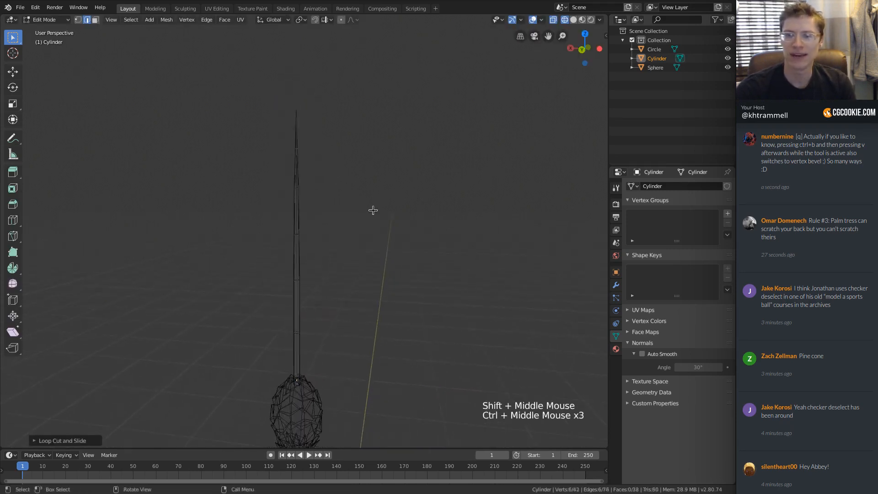
Step: Deselect the spike's mesh, return to Object Mode and snap the 3D cursor to the spike's origin
key("a")
key("a")
key("a")
key("a")
key("a")
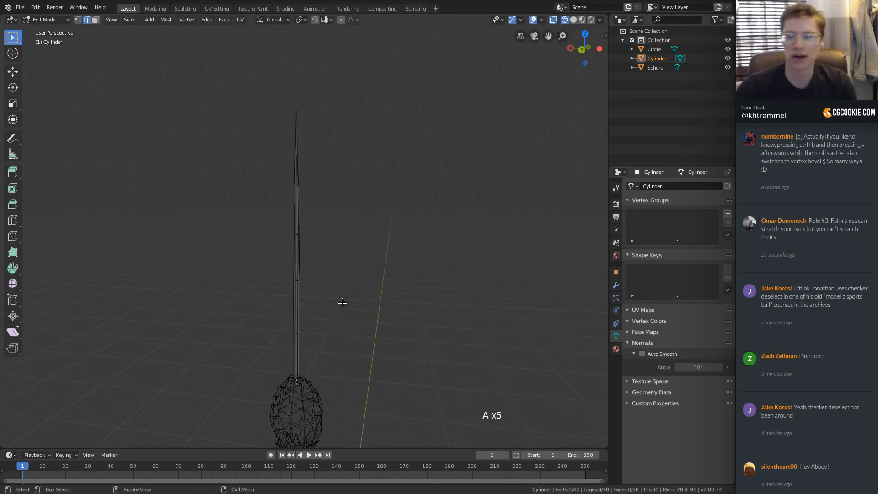
middle_click_drag(342, 302, 306, 202)
middle_click_drag(302, 248, 302, 238, "shift")
mouse_move(303, 238)
middle_mouse_down("ctrl")
mouse_move(304, 225)
mouse_move(311, 229)
middle_mouse_up("ctrl")
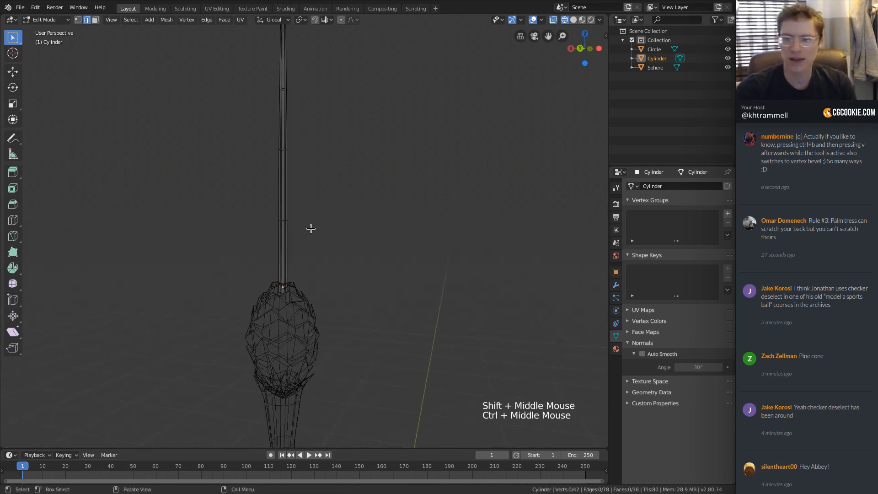
key("Tab")
key("shift+s")
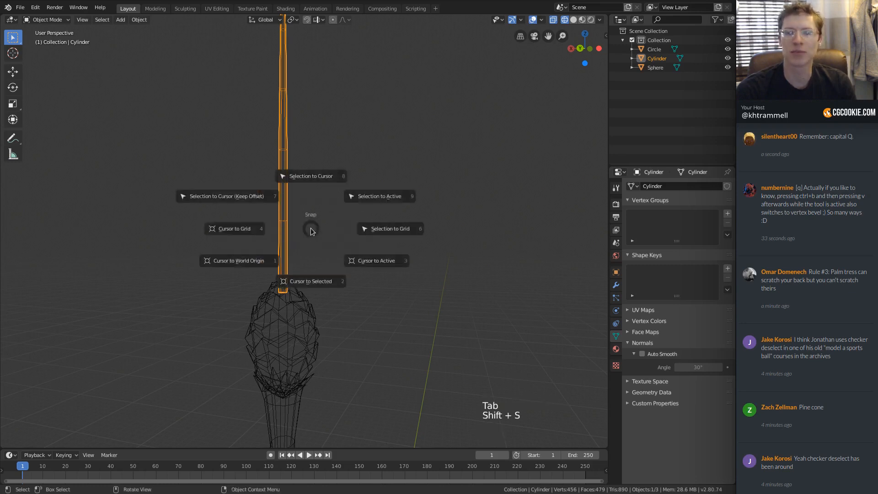
left_click(303, 283)
Step: In Edit Mode, select all vertices at the spike's tip and merge them by distance into one
middle_click_drag(303, 265, 292, 293)
mouse_move(293, 293)
middle_mouse_down("ctrl")
mouse_move(284, 325)
mouse_move(292, 292)
middle_mouse_up("ctrl")
middle_click_drag(293, 292, 282, 178, "shift")
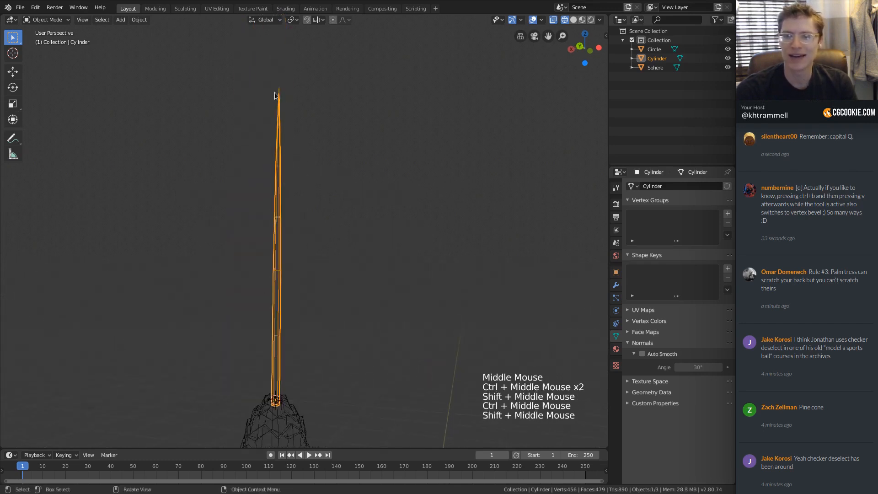
key("Tab")
left_click(301, 79)
key("1")
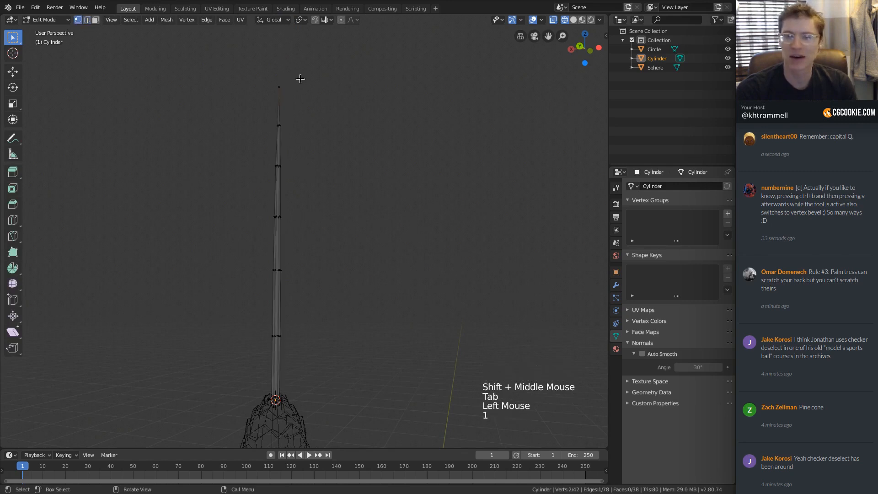
key("a")
key("a")
key("a")
key("b")
left_click_drag(255, 72, 304, 92)
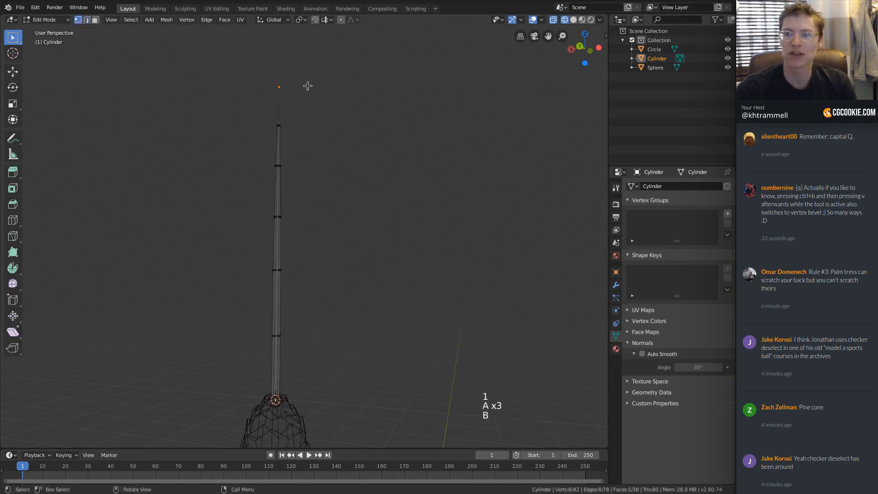
key("z")
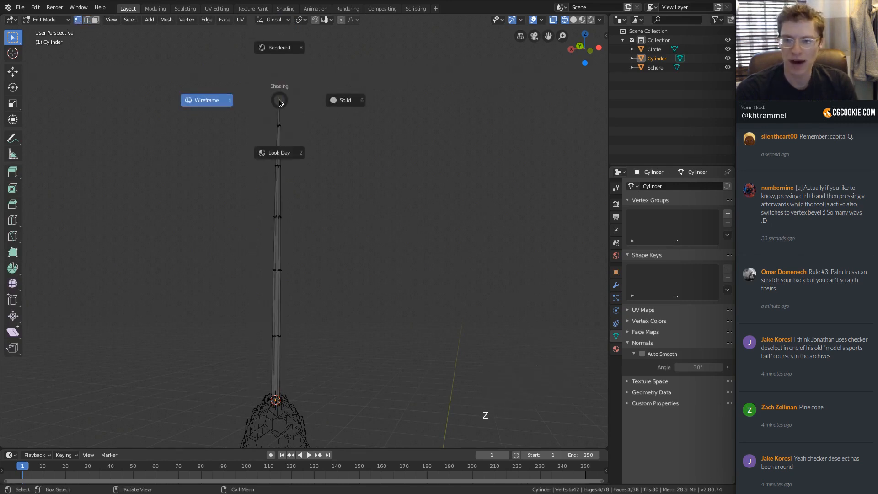
key("b")
left_click_drag(249, 70, 304, 92)
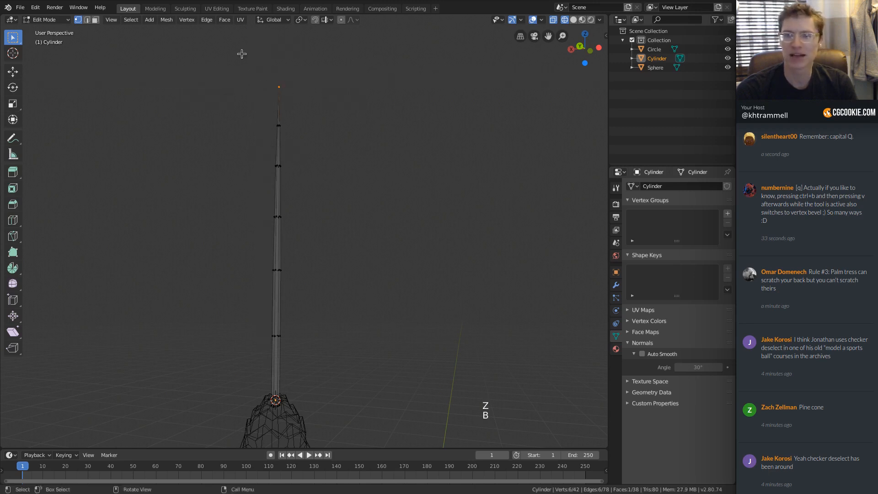
left_click(181, 21)
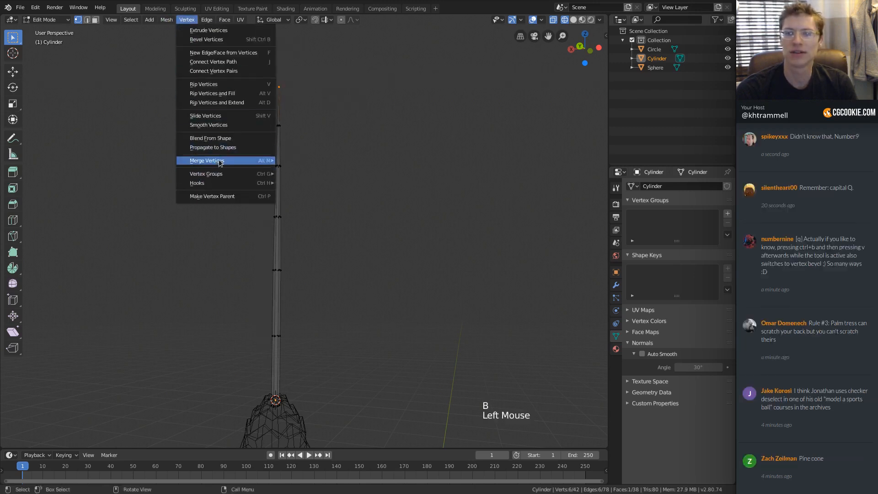
mouse_move(218, 161)
left_click(344, 191)
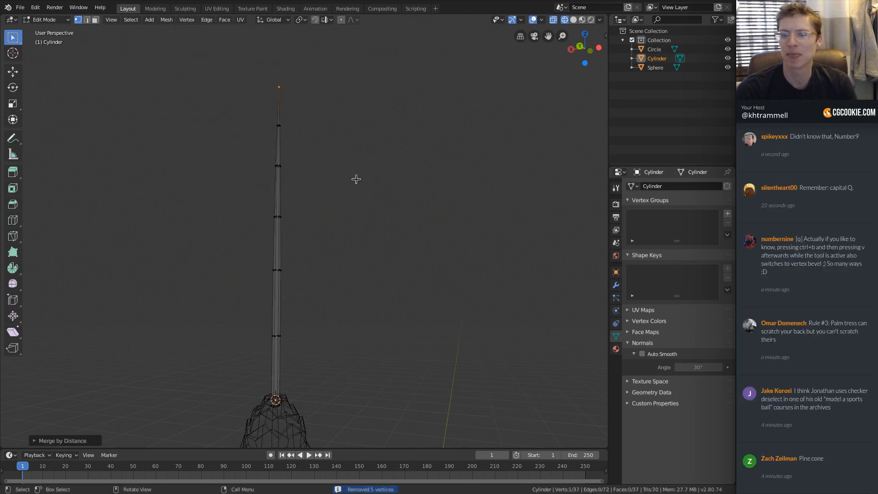
Step: Turn on Proportional Editing with the spike's tip vertex selected
middle_click_drag(357, 178, 330, 138)
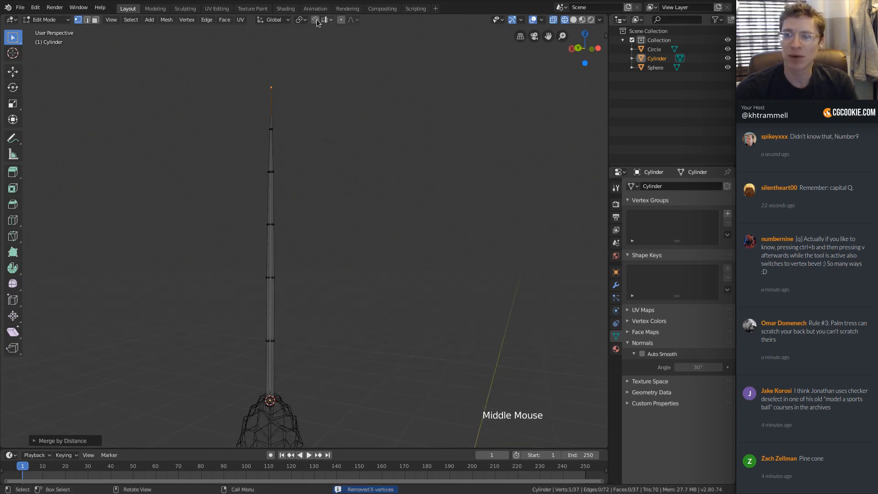
left_click(341, 20)
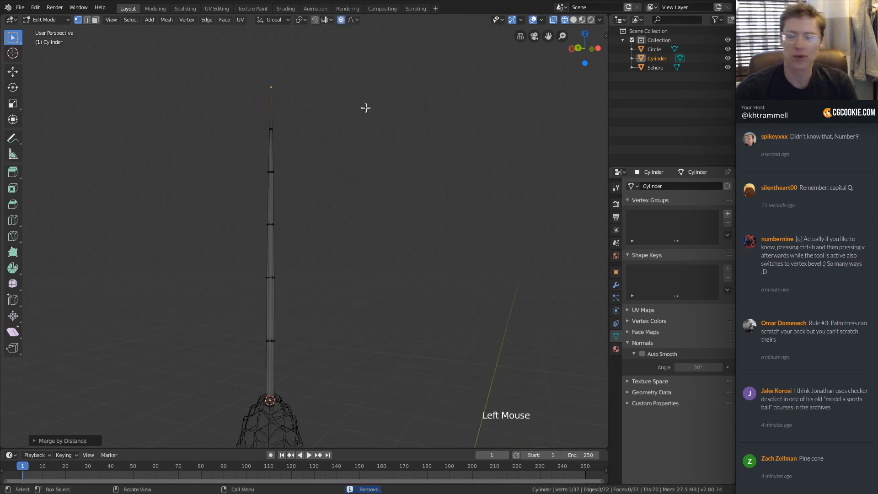
key("o")
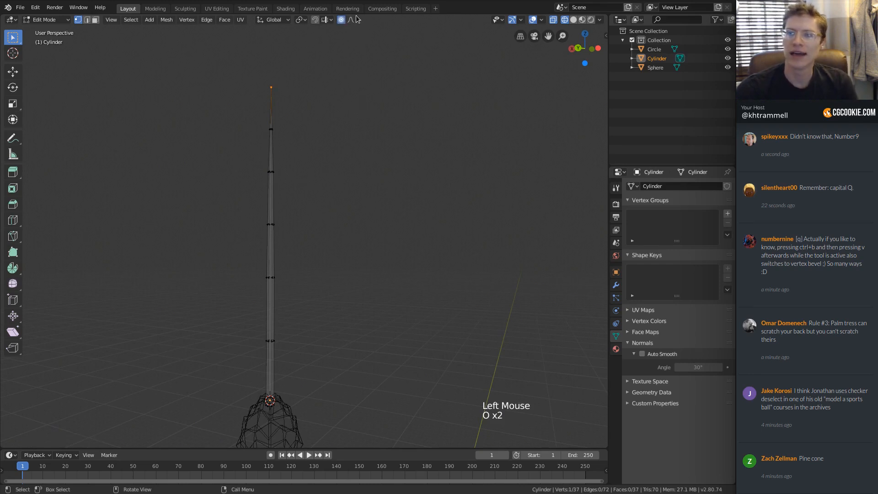
left_click(352, 20)
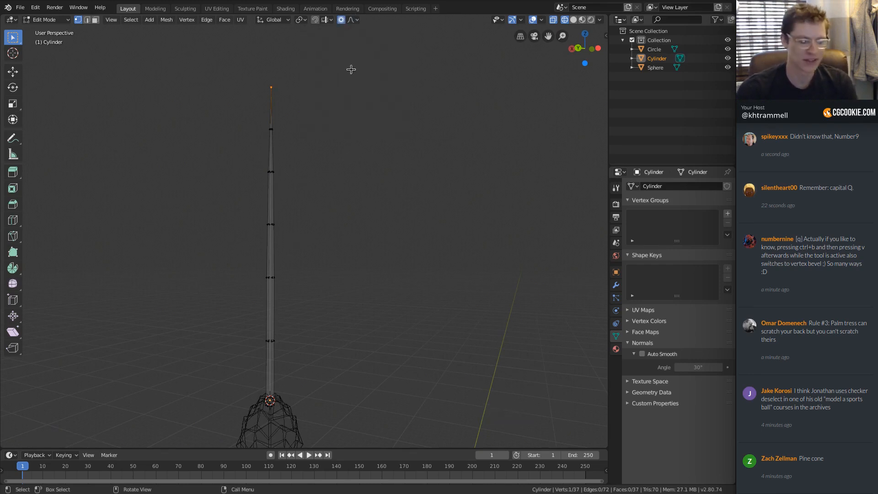
Step: Set the transform pivot point to the 3D Cursor
key("r")
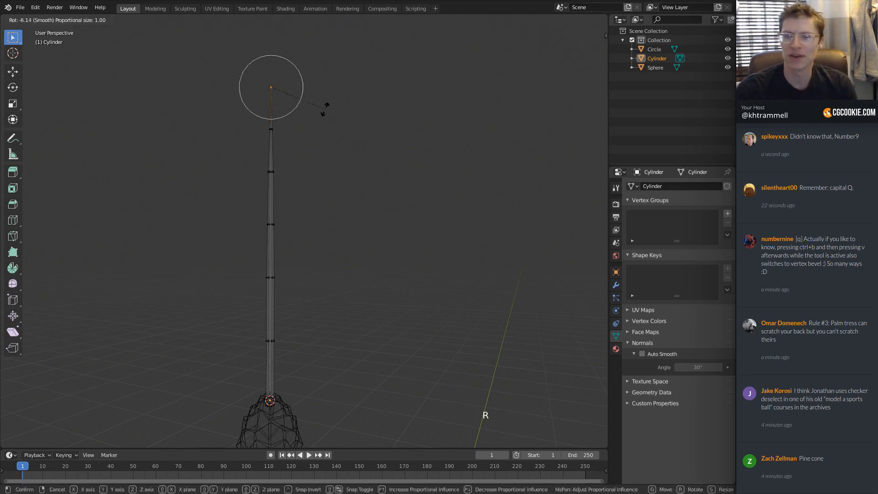
right_click(324, 110)
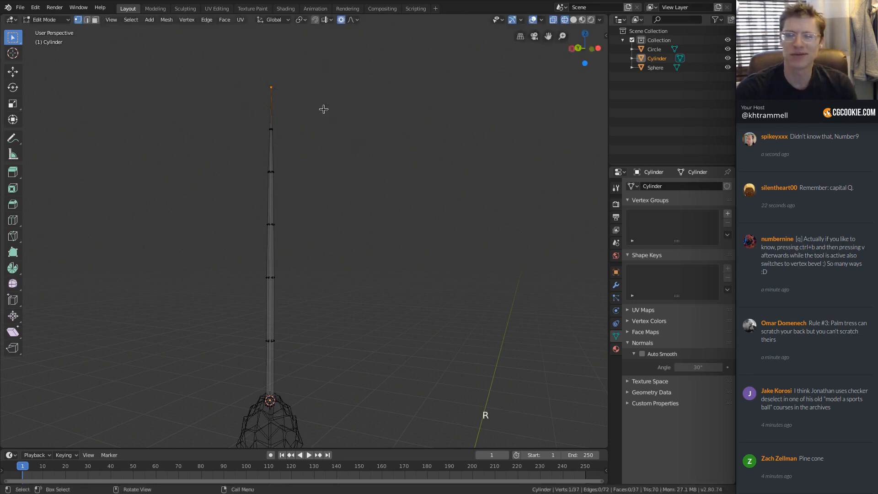
left_click(301, 20)
left_click(281, 57)
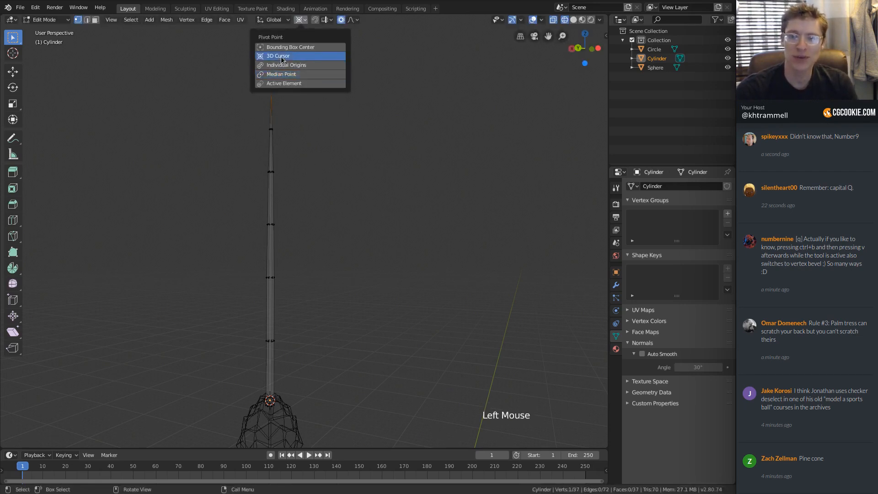
middle_click_drag(324, 194, 343, 235, "shift")
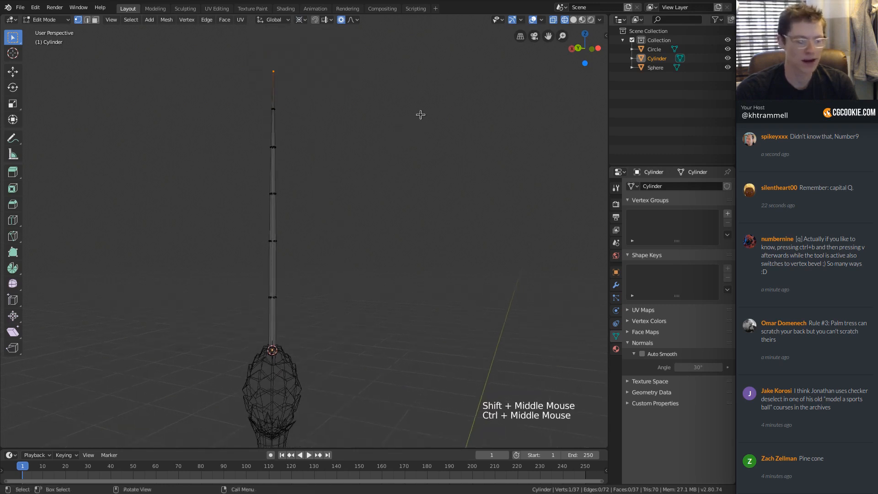
key("r")
scroll(395, 92, "down", 15)
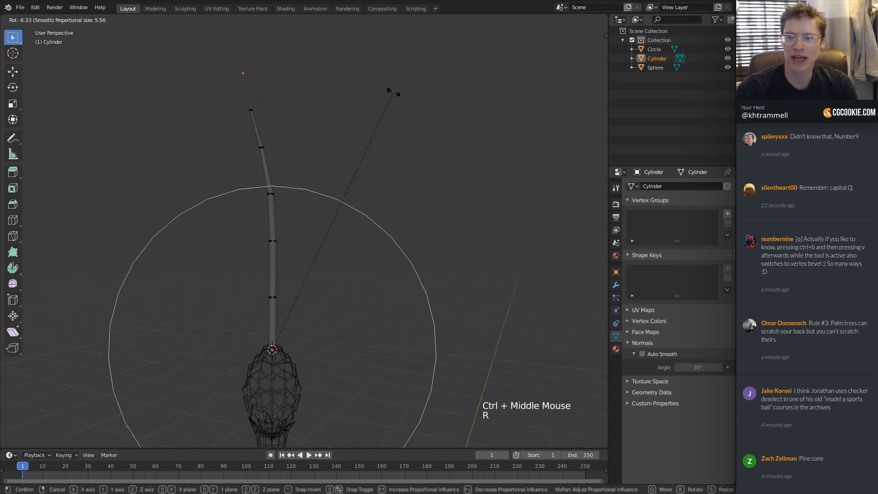
scroll(328, 75, "down", 4)
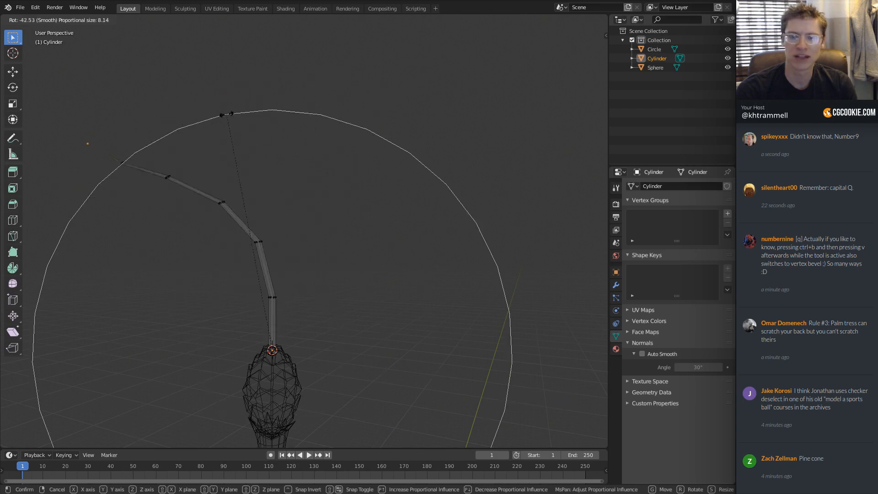
right_click(132, 159)
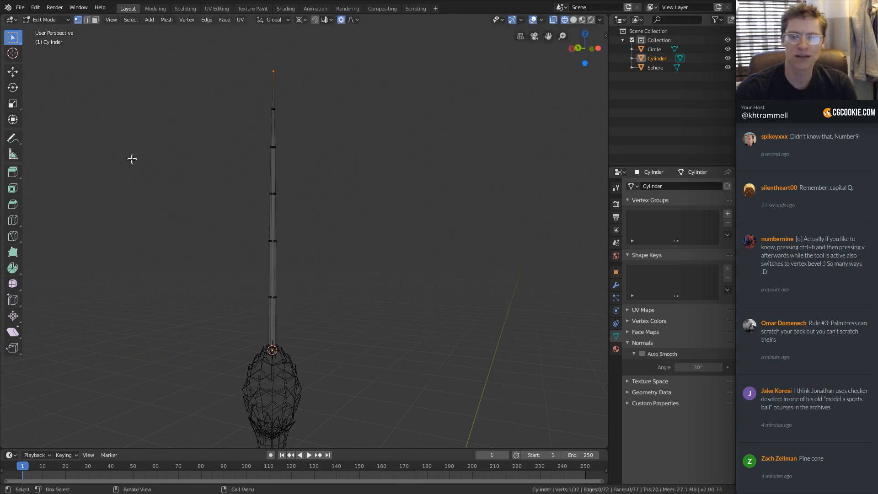
Step: Set the proportional falloff to Sharp and rotate the tip vertex about -44° with a proportional size of about 14.4, bending the whole spike
left_click(351, 21)
left_click(337, 97)
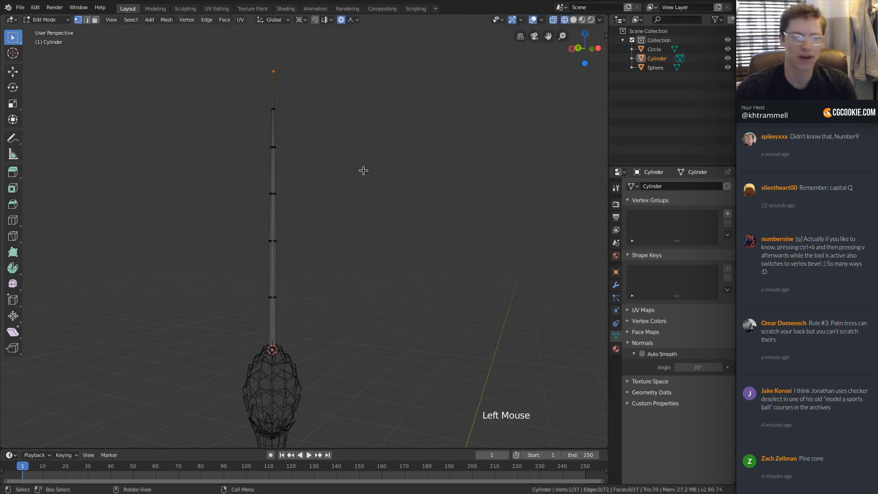
key("r")
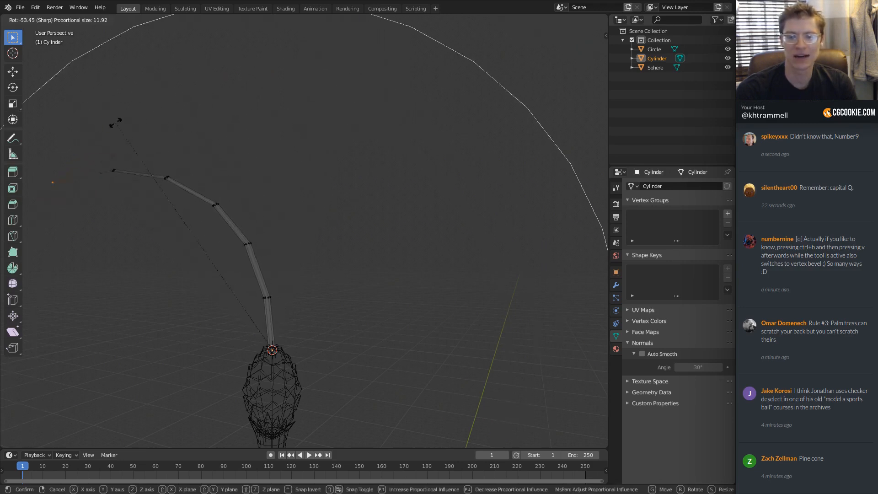
scroll(163, 124, "down", 3)
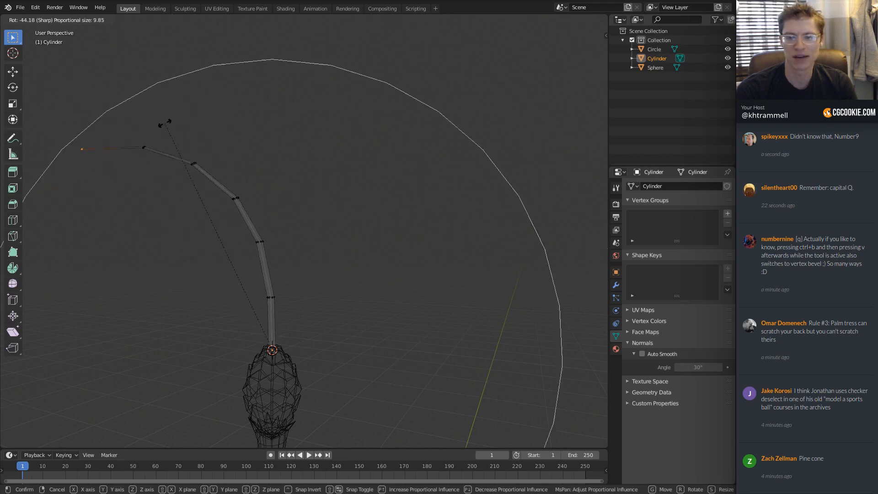
scroll(164, 123, "up", 2)
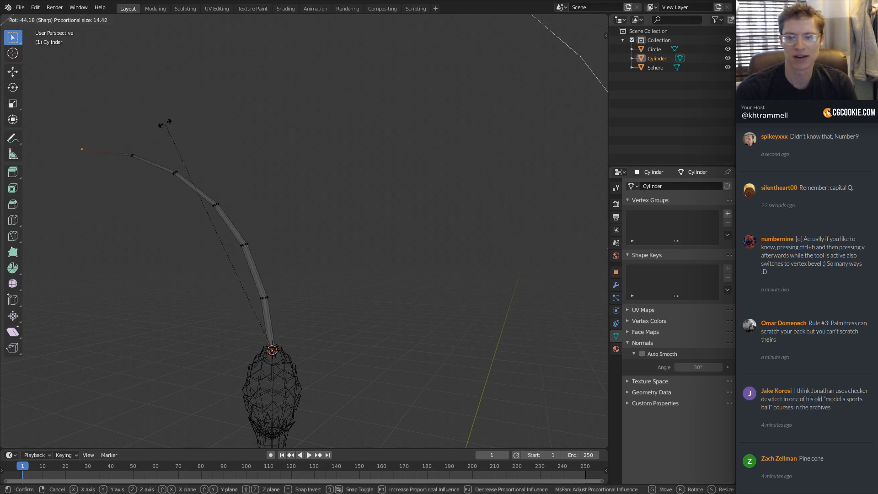
left_click(165, 123)
Step: Inspect the bent spike from several angles in Object Mode and return to Edit Mode
middle_click_drag(183, 142, 235, 153, "shift")
middle_click_drag(236, 153, 281, 166, "ctrl")
key("Tab")
middle_click_drag(341, 238, 344, 210)
mouse_move(344, 210)
middle_mouse_down("shift")
mouse_move(346, 180)
mouse_move(358, 172)
mouse_move(347, 202)
middle_mouse_up("shift")
middle_click_drag(331, 158, 269, 166)
middle_click_drag(269, 166, 295, 144, "ctrl")
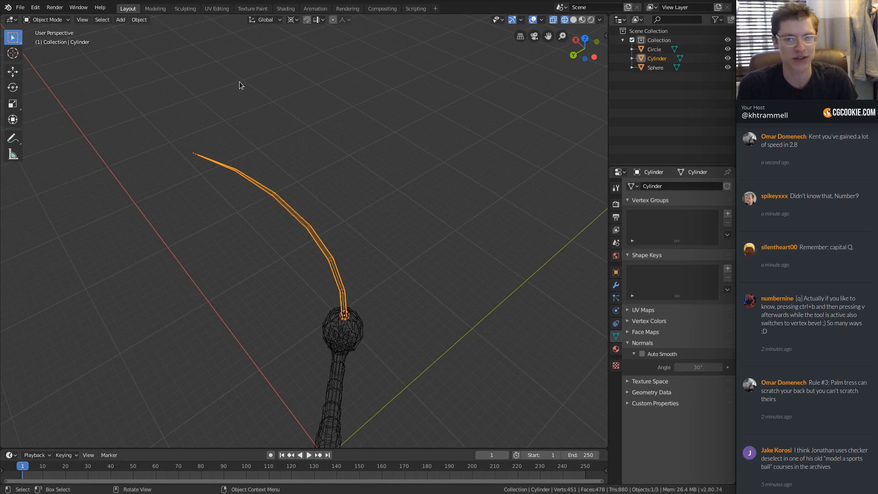
middle_click_drag(294, 239, 302, 235)
middle_click_drag(301, 234, 304, 231, "ctrl")
middle_click_drag(305, 231, 351, 306, "ctrl")
key("Tab")
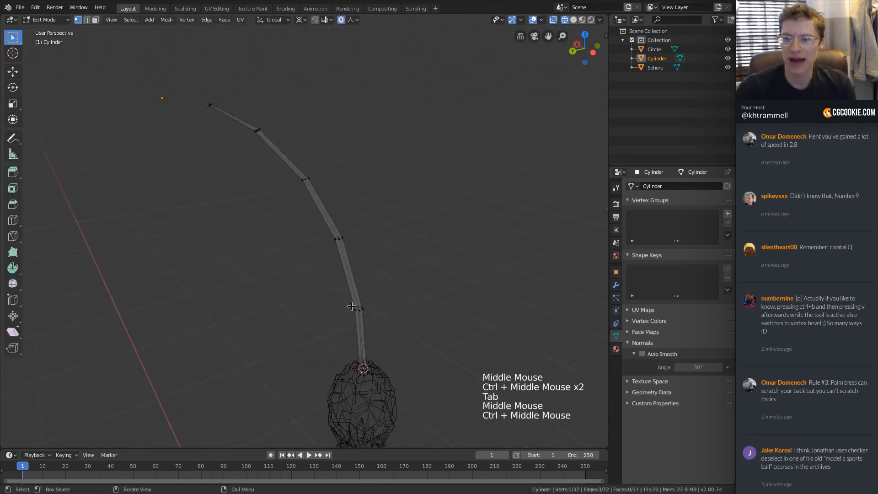
Step: Duplicate the vertex path along one side of the bent stem up to its tip and extrude it sideways into a leaf strip
left_click(359, 312)
middle_click_drag(295, 206, 337, 208)
left_click(116, 169, "ctrl")
key("shift+d")
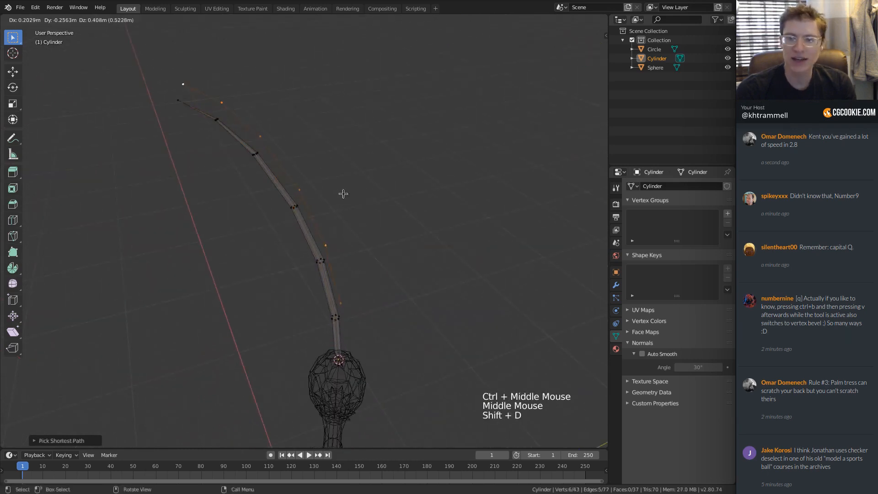
key("e")
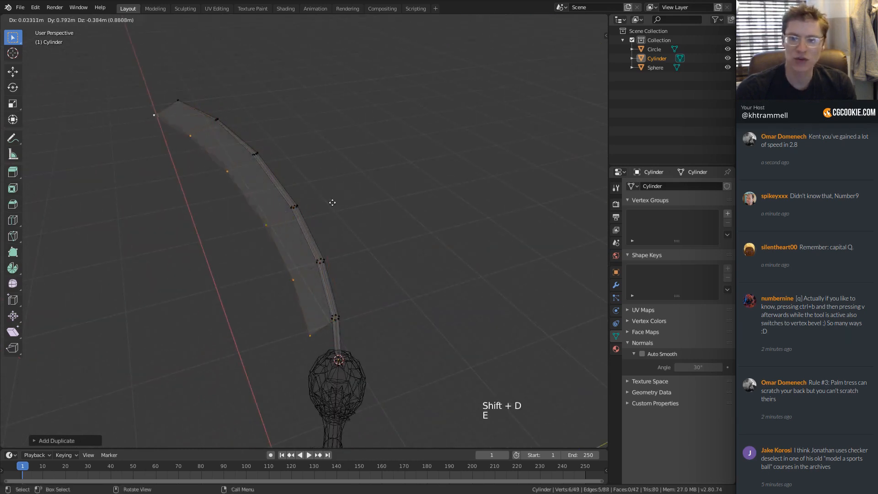
left_click(313, 216)
Step: Turn off Proportional Editing and set the pivot point to Individual Origins
key("s")
right_click(384, 200)
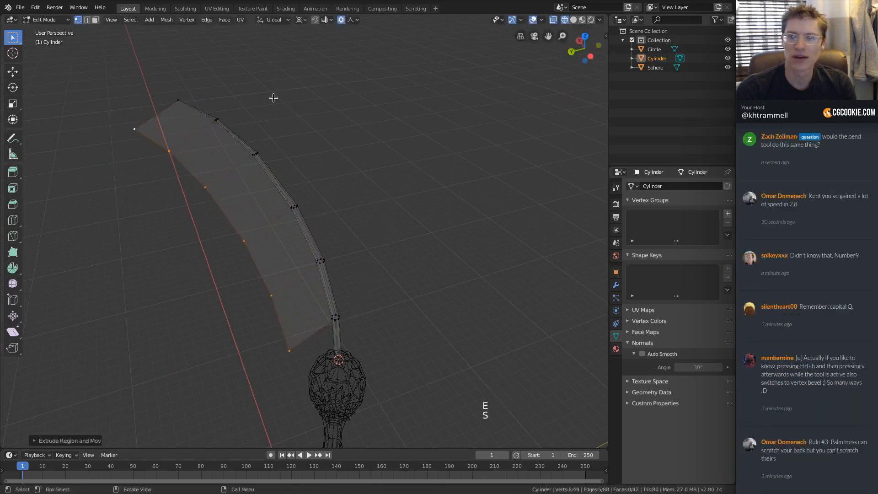
left_click(341, 21)
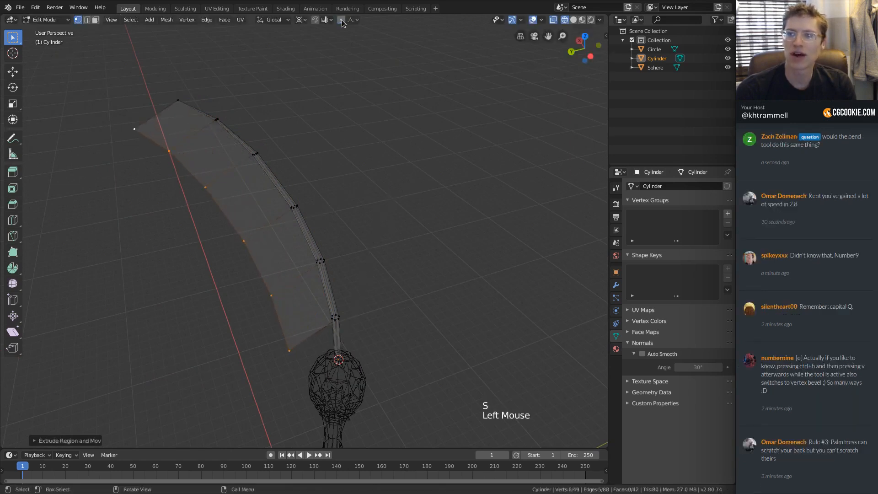
left_click(303, 20)
left_click(282, 64)
Step: Scale down the leaf strip's outer edge so it is shorter than the stem side
middle_click_drag(302, 192, 316, 203)
middle_click_drag(315, 204, 317, 191, "ctrl")
middle_click_drag(317, 191, 387, 187)
key("s")
left_click(376, 181)
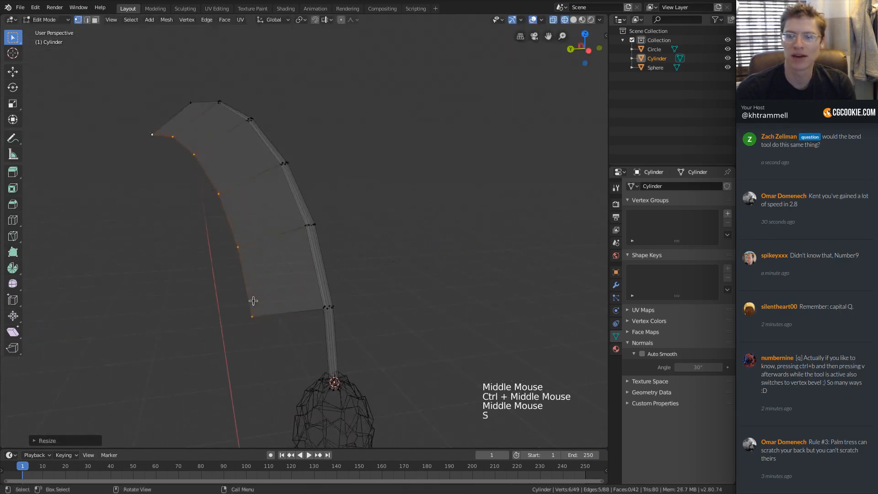
Step: Vertex-slide the end vertices of the leaf's outer edge to taper the strip at its base and tip
left_click(252, 315)
key("g")
key("g")
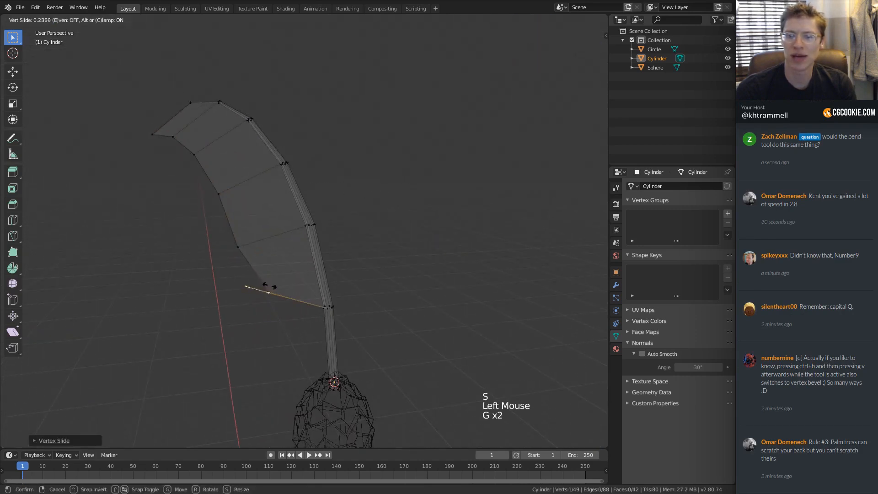
left_click(270, 287)
middle_click_drag(278, 257, 359, 245, "ctrl")
left_click(368, 250)
key("g")
key("g")
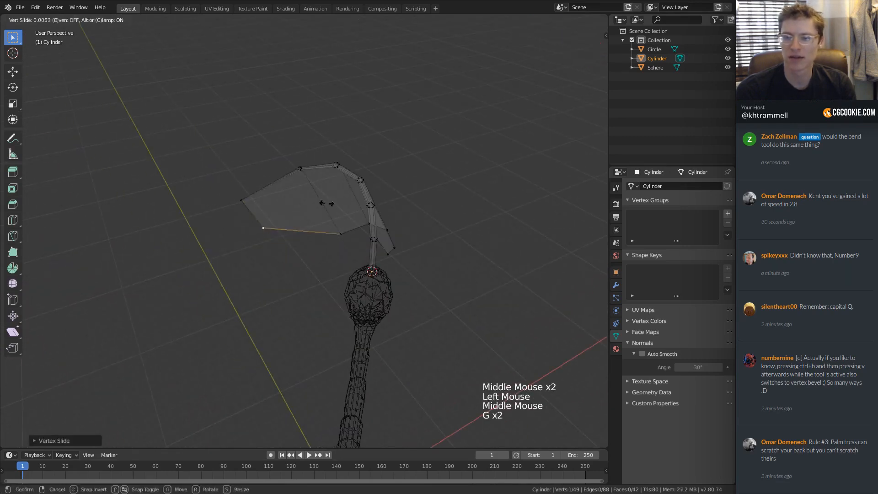
mouse_move(284, 240)
middle_mouse_down()
mouse_move(265, 177)
mouse_move(284, 186)
mouse_move(280, 172)
mouse_move(328, 202)
mouse_move(298, 237)
middle_mouse_up()
Step: Move the middle vertices of the leaf's outer edge to even out its curved outline
left_click(270, 173)
left_click(289, 242, "shift")
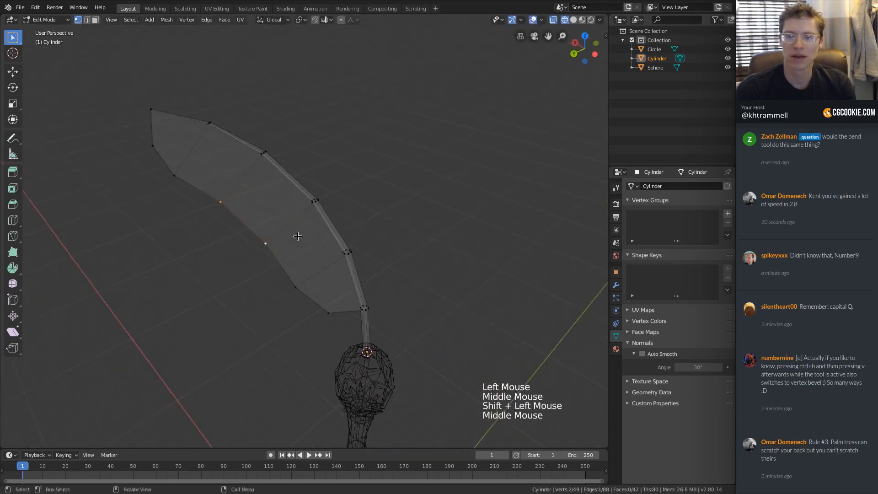
key("g")
left_click(294, 240)
left_click(188, 180)
key("g")
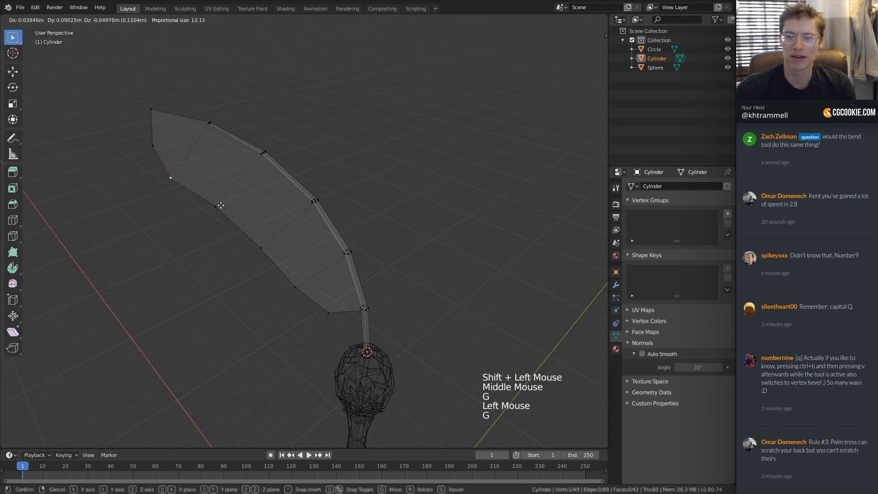
left_click(221, 205)
left_click(216, 207)
left_click(259, 248, "shift")
key("g")
left_click(282, 254)
Step: Select all linked geometry of the leaf blade and view it with the stem appearing straight
middle_click_drag(308, 233, 245, 219)
left_click(245, 184)
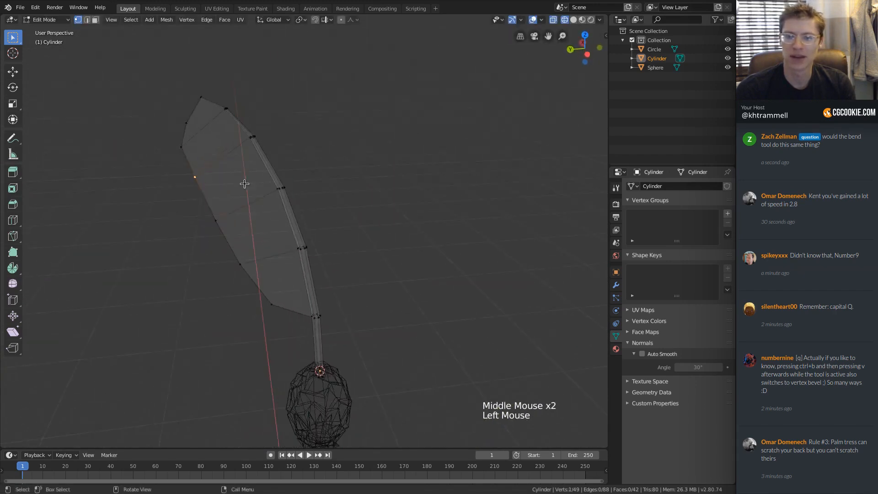
key("ctrl+l")
middle_click_drag(249, 177, 459, 213)
middle_click_drag(459, 213, 439, 212)
middle_click_drag(253, 192, 298, 186)
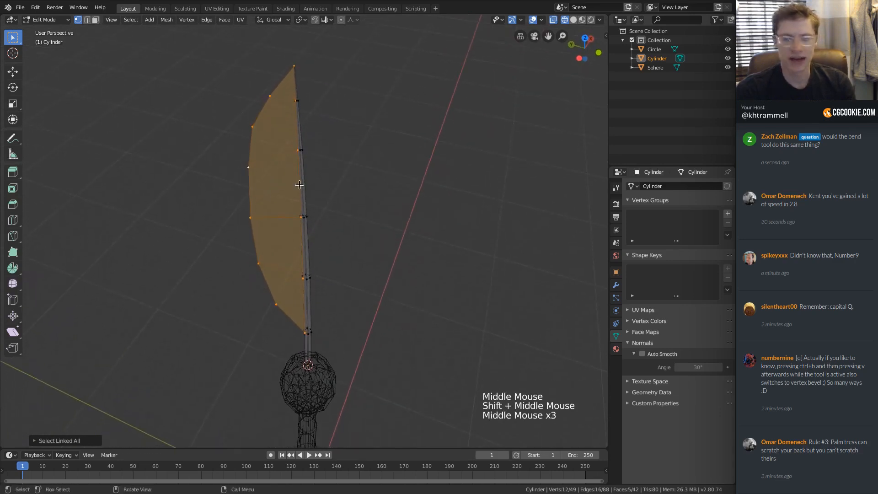
Step: Draw an arrow annotation from the leaf blade across the stem to its empty side
mouse_move(196, 182)
left_mouse_down()
mouse_move(384, 178)
mouse_move(347, 247)
left_mouse_up()
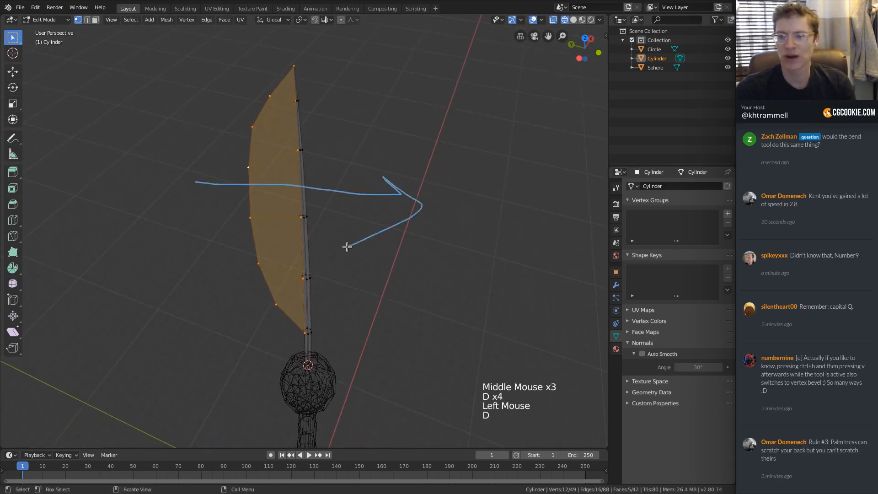
middle_click_drag(389, 263, 421, 240, "ctrl")
middle_click_drag(336, 233, 335, 180)
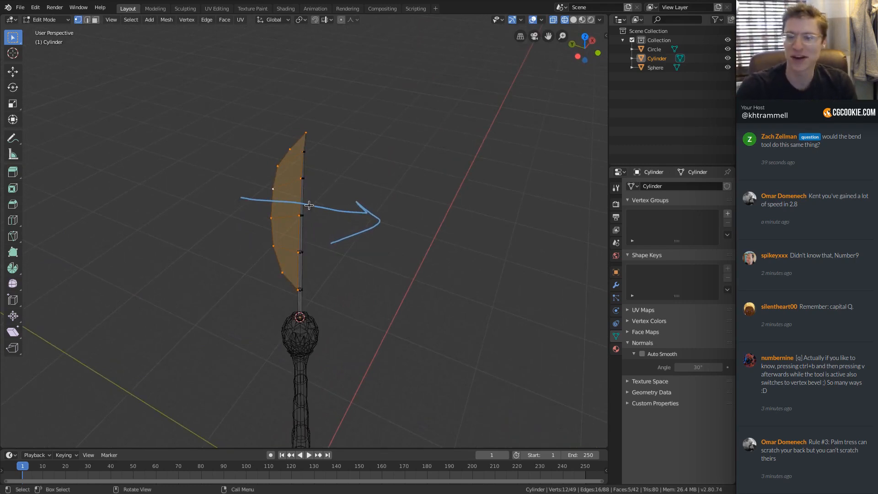
middle_click_drag(309, 206, 336, 206, "ctrl")
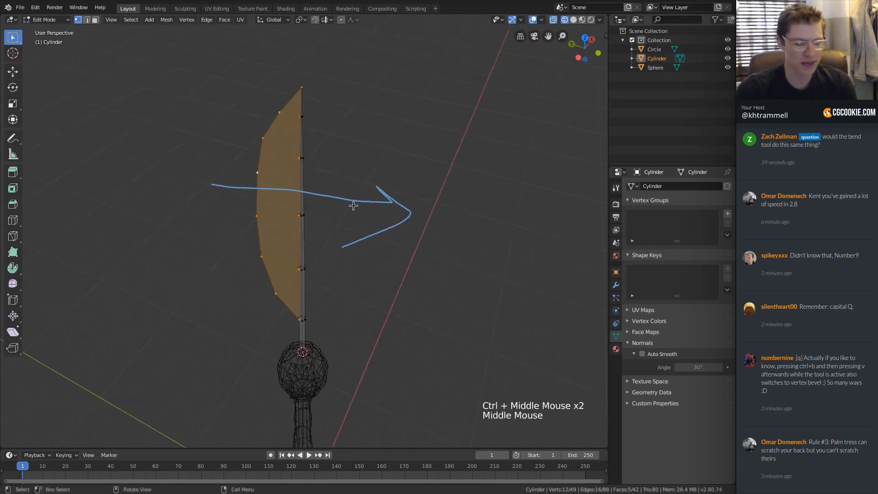
Step: Delete the Note annotation layer containing the arrow
key("n")
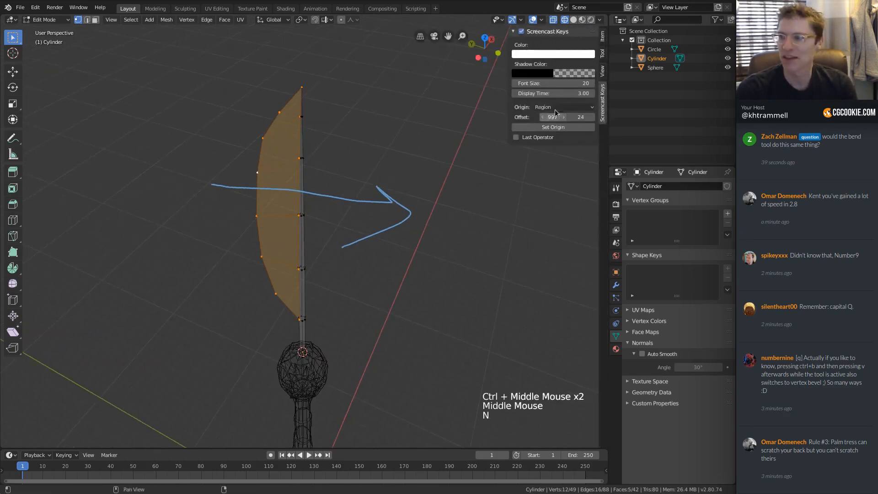
left_click(603, 71)
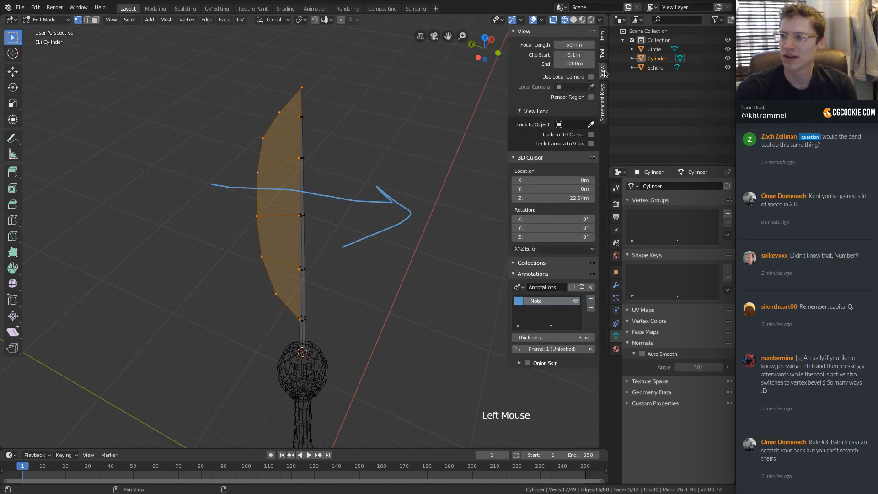
left_click(604, 103)
left_click(603, 73)
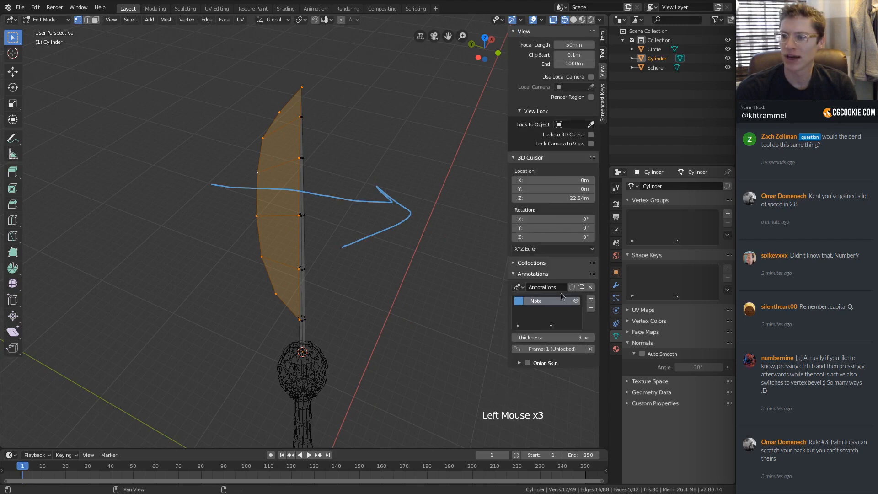
left_click(591, 307)
key("n")
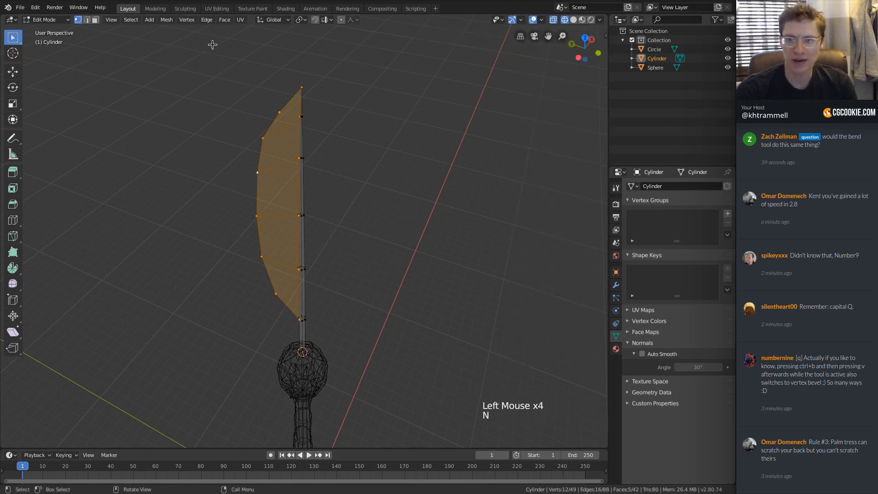
Step: Set the transform orientation to View
left_click(268, 23)
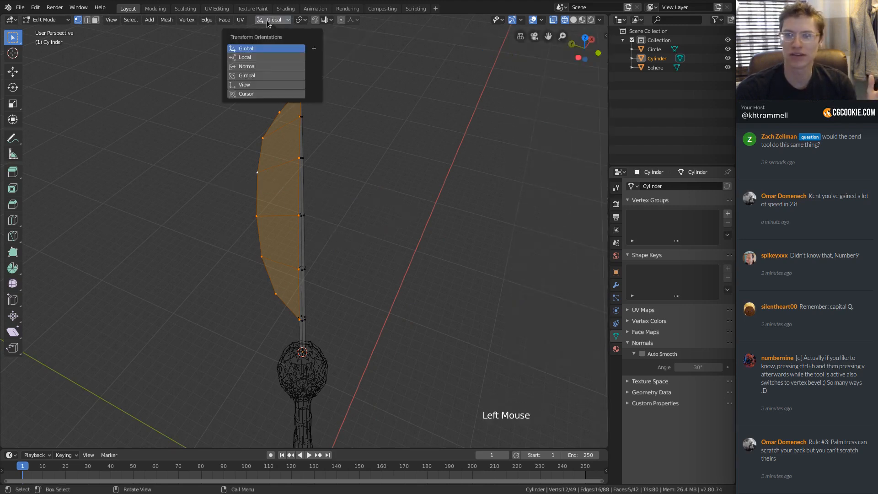
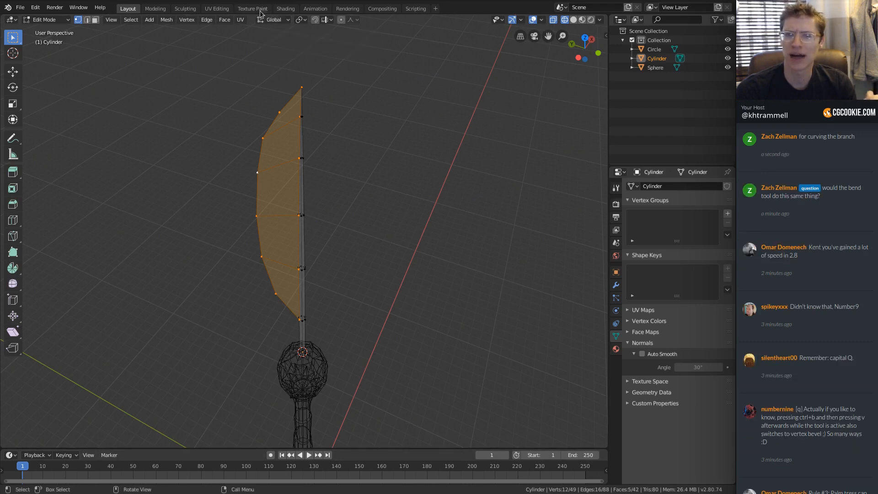
left_click(268, 24)
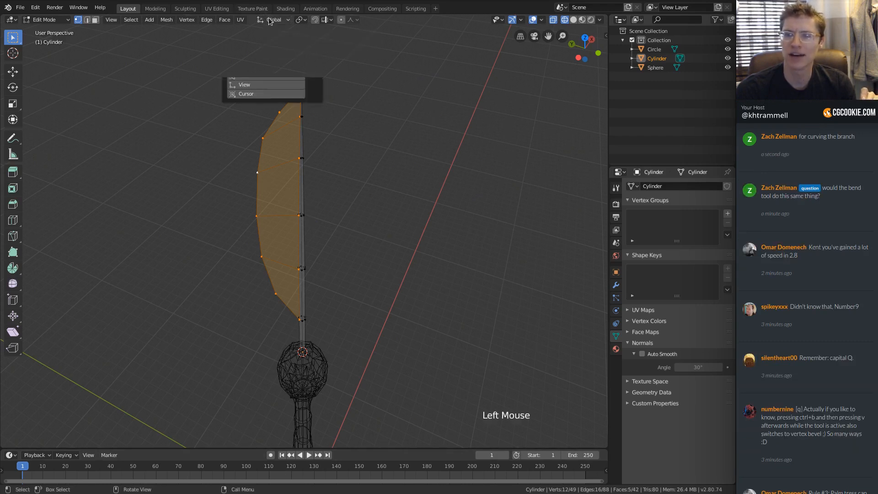
left_click(247, 85)
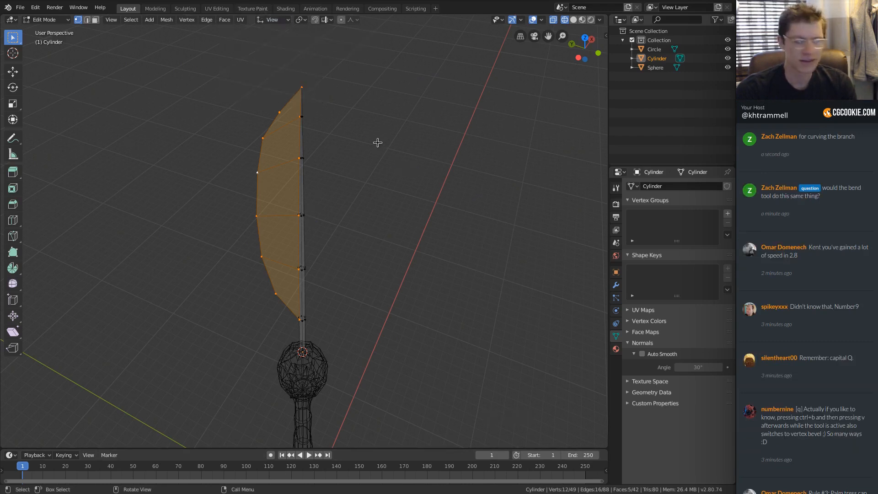
key("s")
key("x")
right_click(326, 167)
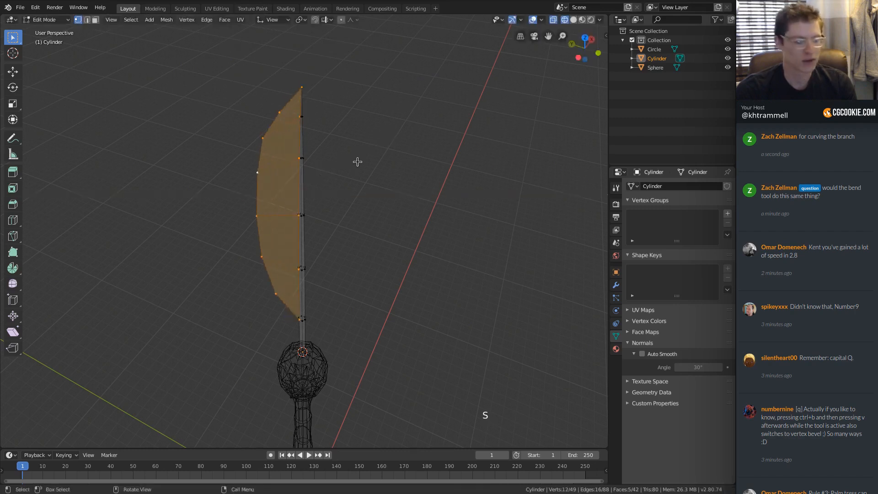
Step: Duplicate the leaf blade in place and mirror the copy by scaling it -1 along the view X axis
key("shift+d")
right_click(373, 148)
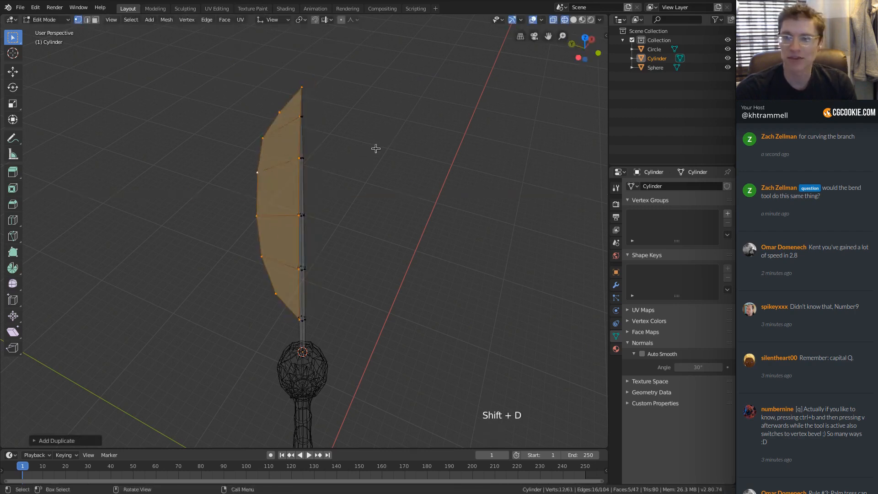
key("s")
key("x")
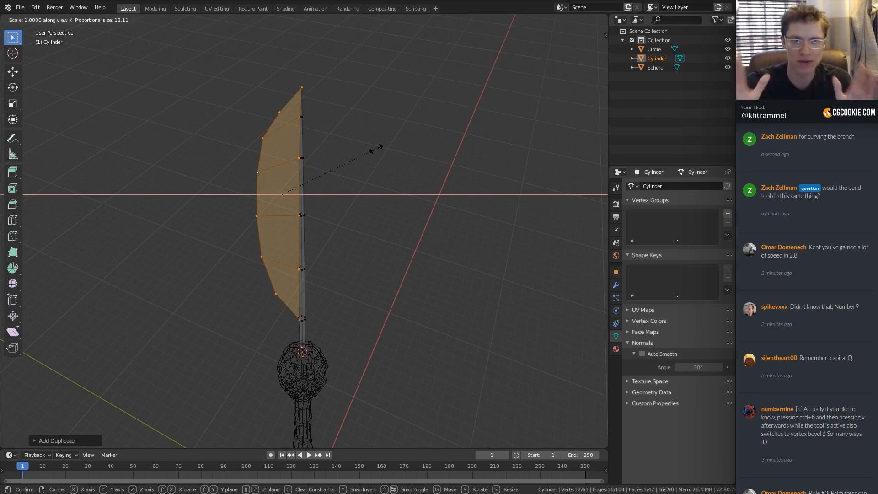
type("-1")
key("Return")
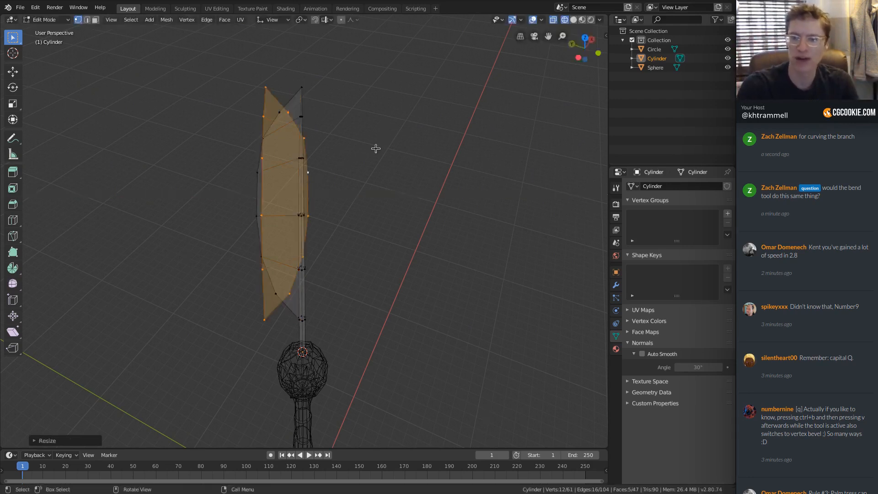
Step: Move the mirrored blade along the view X axis onto the empty side of the stem
key("g")
key("x")
left_click(380, 133)
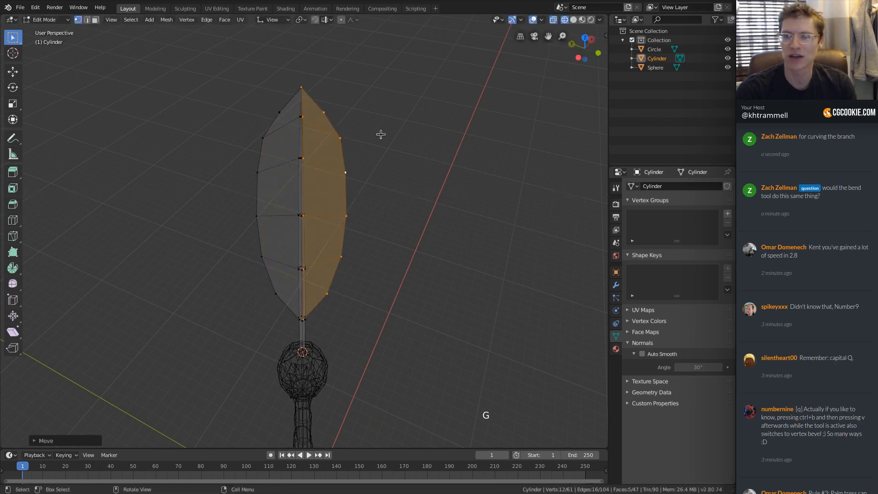
Step: Adjust the position of the vertex at the frond's tip
mouse_move(380, 133)
middle_mouse_down()
mouse_move(340, 125)
mouse_move(371, 125)
middle_mouse_up()
middle_click_drag(372, 125, 352, 155, "shift")
middle_click_drag(352, 155, 346, 169, "ctrl")
middle_click_drag(346, 169, 303, 218)
middle_click_drag(303, 219, 299, 226, "ctrl")
middle_click_drag(333, 192, 299, 197, "ctrl")
left_click(338, 172)
key("g")
left_click(371, 160)
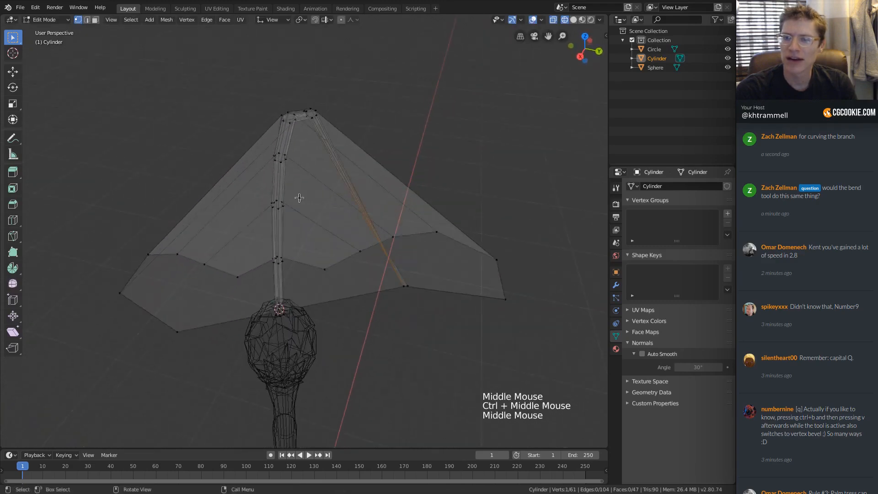
Step: Try to isolate the stem by hiding all unconnected geometry and move its tip vertex
left_click(130, 295)
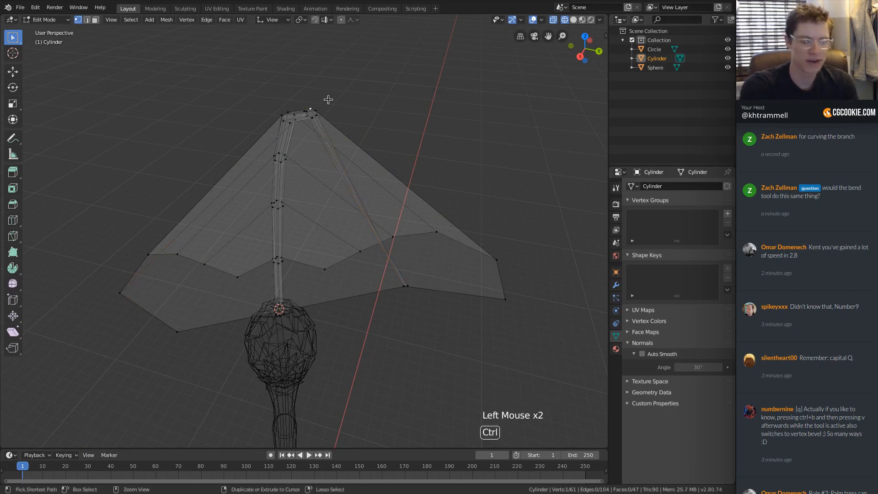
key("ctrl+l")
key("shift+h")
left_click(403, 289)
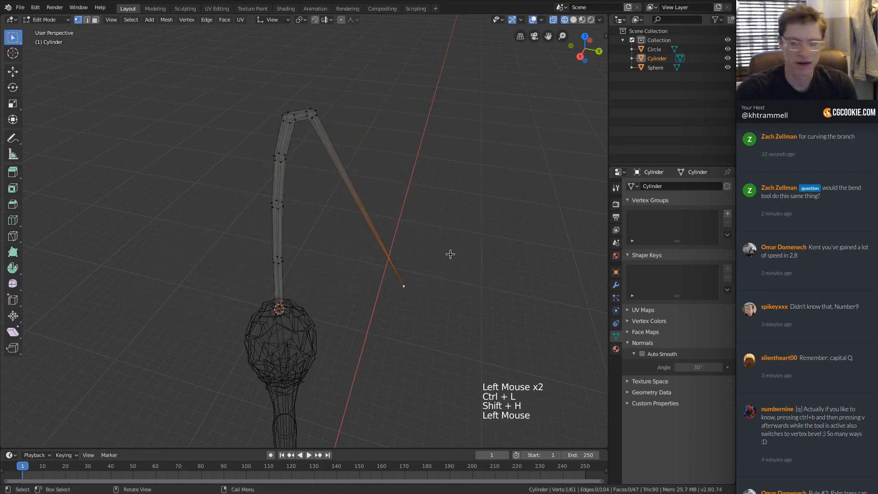
key("g")
right_click(474, 251)
key("ctrl+z")
key("ctrl+z")
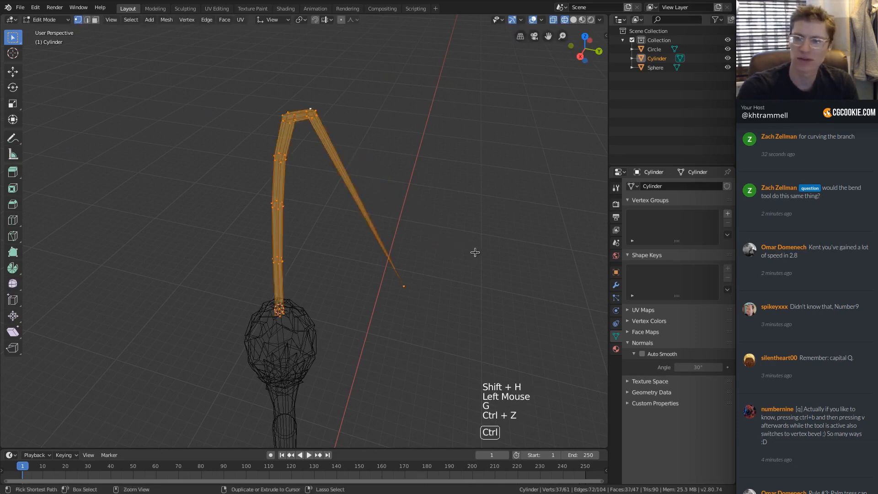
Step: Move the mirrored blade's tip vertex to meet the tip of the stem
left_click(404, 282)
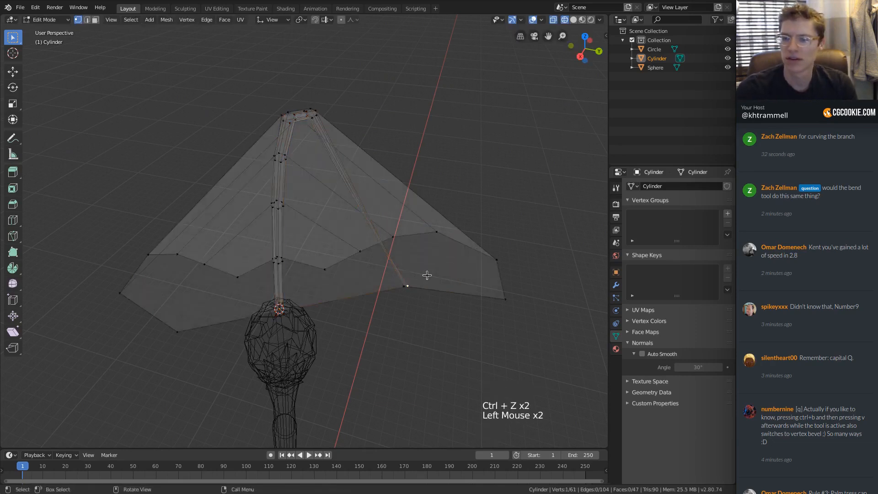
key("g")
left_click(423, 275)
Step: Display the model in solid shading, leave Edit Mode and examine how the blades meet the stem
middle_click_drag(423, 275, 325, 199, "ctrl")
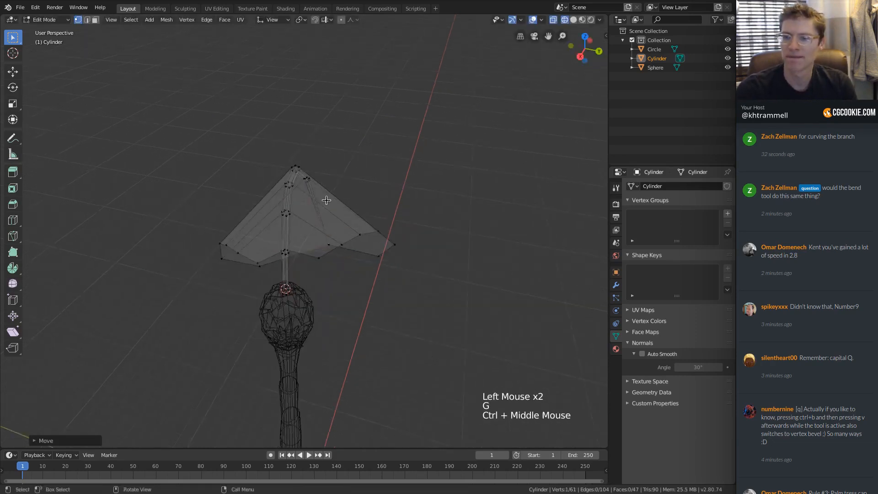
middle_click_drag(238, 199, 317, 204)
key("z")
mouse_move(402, 215)
middle_mouse_down("ctrl")
mouse_move(359, 221)
mouse_move(439, 178)
mouse_move(402, 212)
mouse_move(366, 215)
middle_mouse_up("ctrl")
middle_click_drag(366, 215, 324, 159)
key("Tab")
middle_click_drag(323, 159, 293, 141)
middle_click_drag(293, 141, 306, 132, "ctrl")
middle_click_drag(305, 132, 307, 136, "shift")
Step: Select the mirrored blade's inner edge loop in Edit Mode and shift it slightly against the stem
left_click(304, 110)
key("Tab")
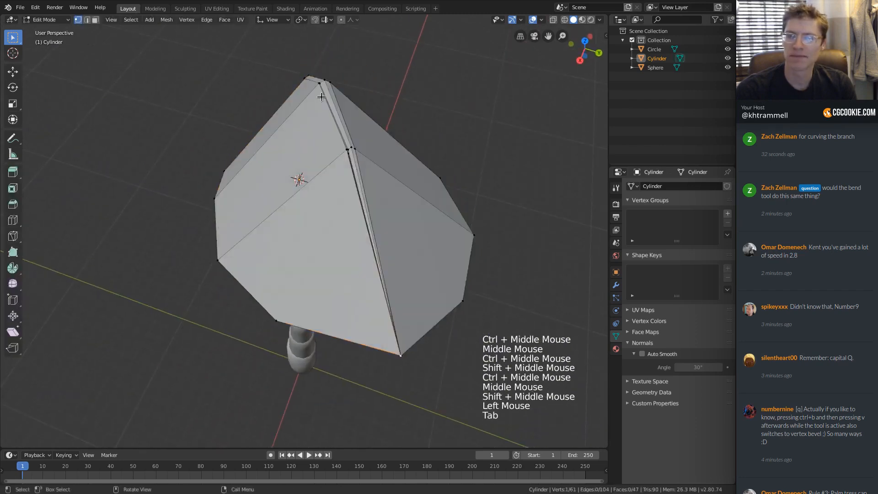
left_click(318, 95)
key("2")
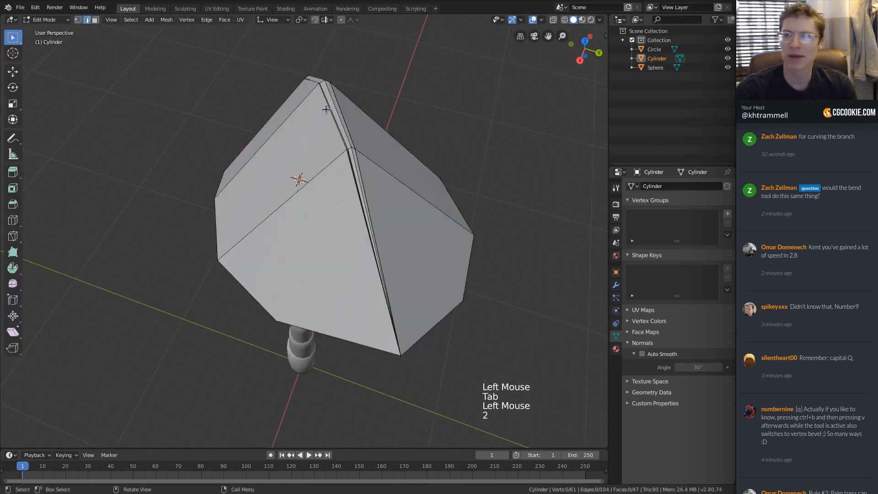
left_click(330, 110, "alt")
key("g")
left_click(360, 108)
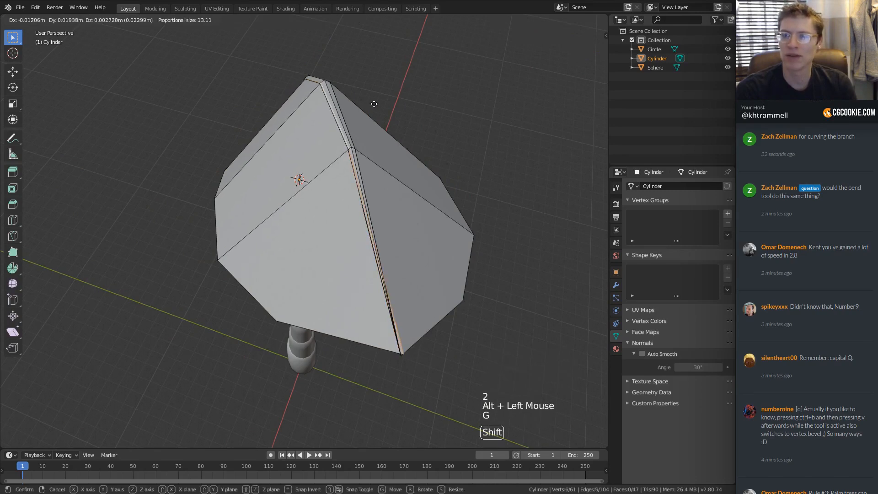
Step: Return to Object Mode and enable the Face Orientation overlay
key("Tab")
middle_click_drag(360, 108, 470, 64)
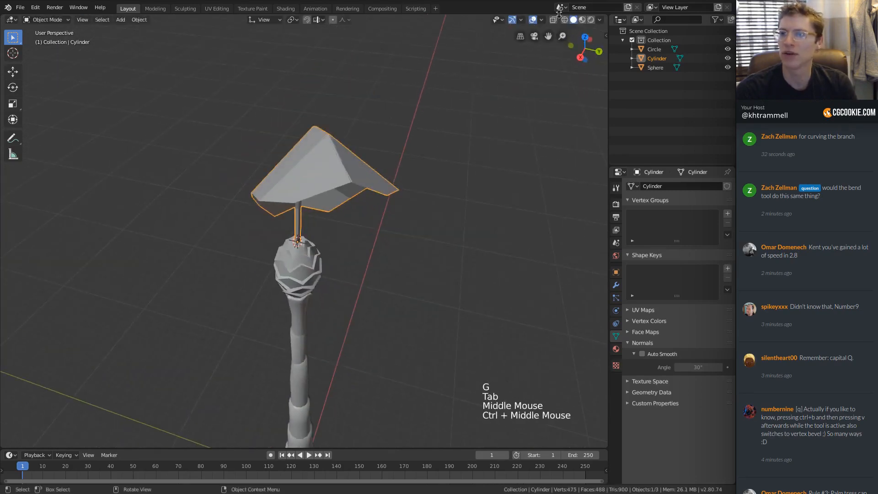
left_click(541, 19)
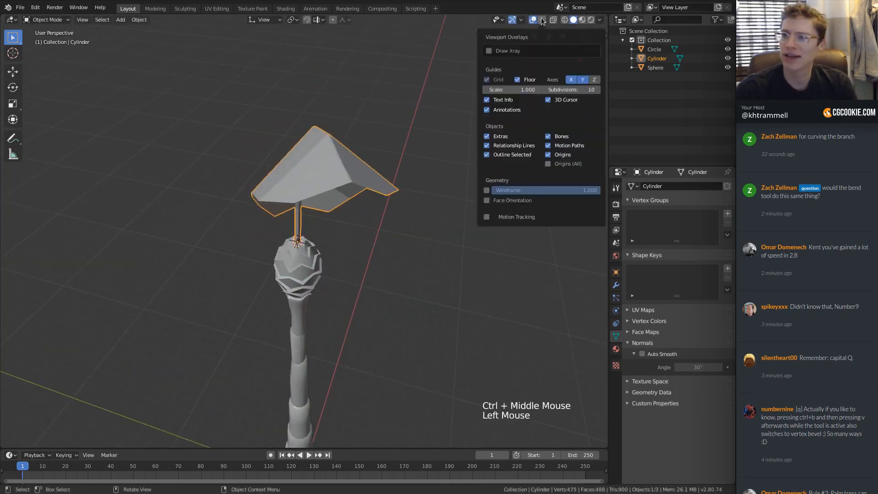
left_click(486, 201)
Step: Examine the face orientation of both leaf blades and the stem from several angles
middle_click_drag(389, 172, 361, 179)
middle_click_drag(361, 180, 283, 175, "ctrl")
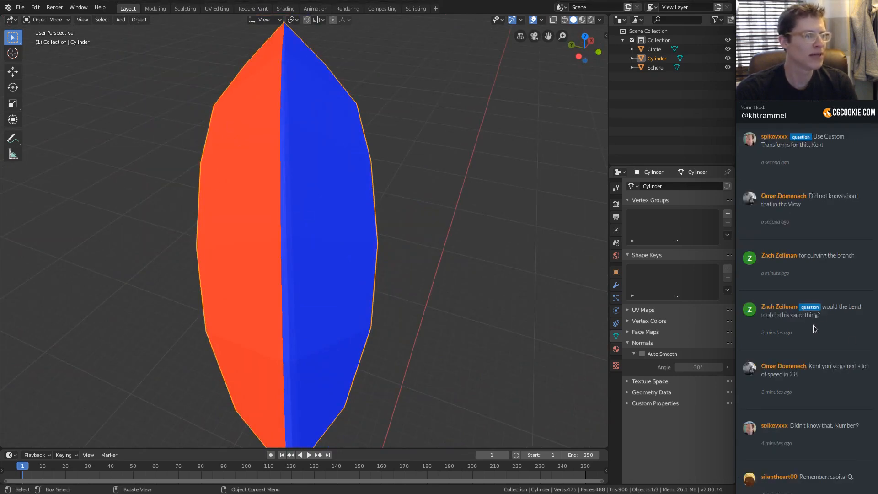
middle_click_drag(213, 176, 289, 177)
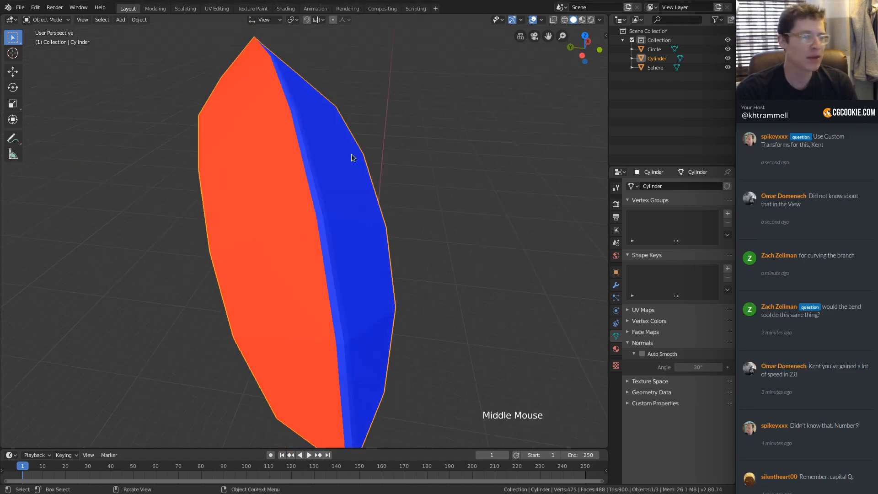
middle_click_drag(353, 157, 453, 213, "ctrl")
middle_click_drag(453, 214, 456, 211)
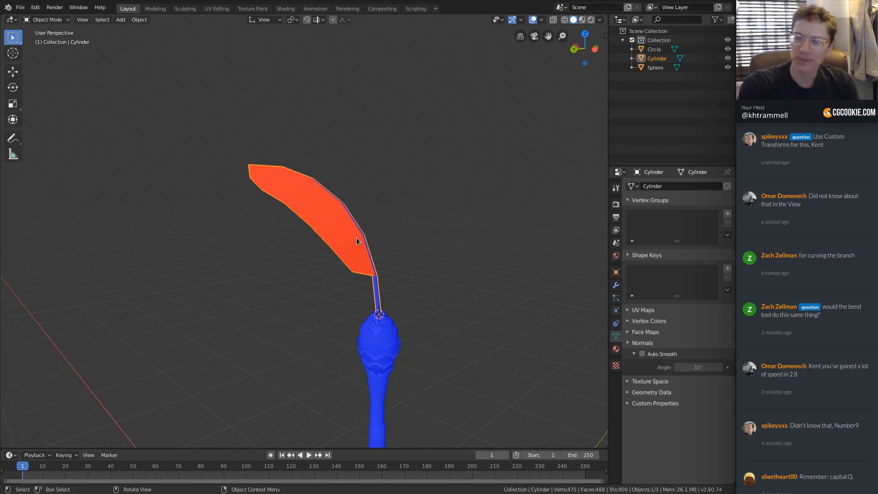
middle_click_drag(407, 157, 343, 211, "ctrl")
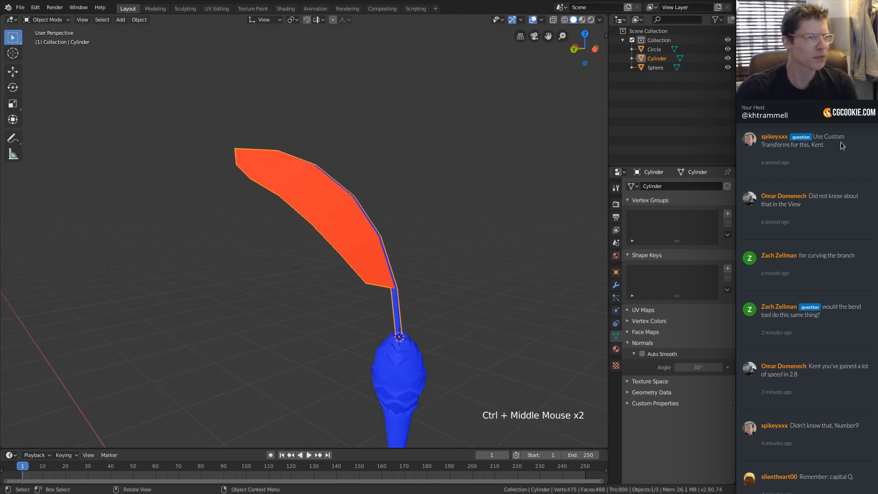
middle_click_drag(366, 139, 274, 30)
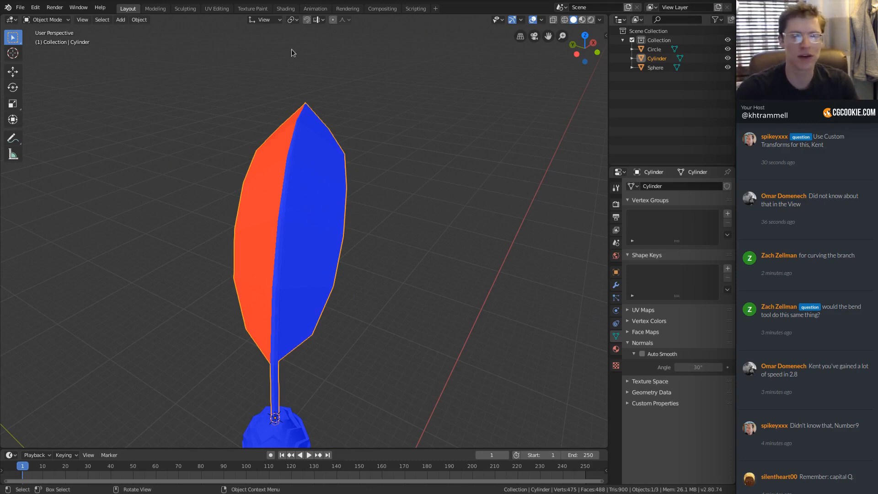
middle_click_drag(296, 65, 261, 163)
left_click(260, 163)
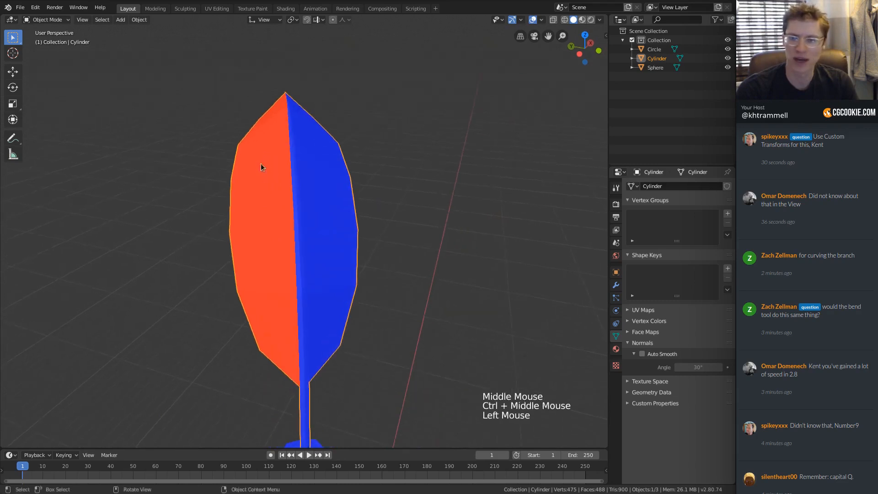
Step: Select all linked geometry of the blade with reversed faces and recalculate its normals to face outward
key("Tab")
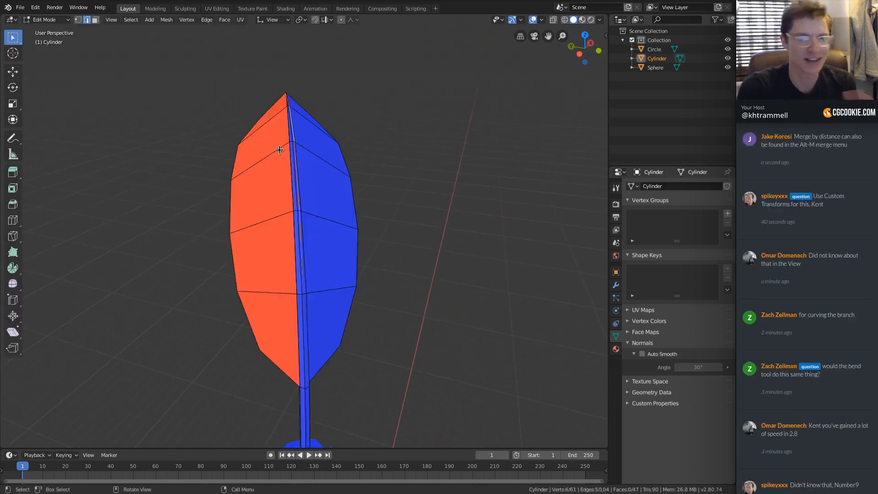
middle_click_drag(304, 194, 337, 130)
left_click(255, 157)
key("ctrl+l")
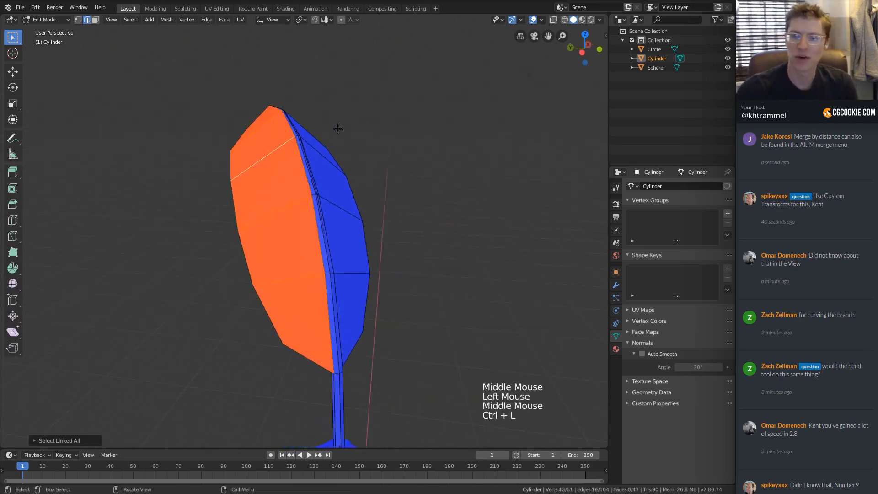
middle_click_drag(442, 242, 366, 227)
middle_click_drag(366, 226, 343, 208)
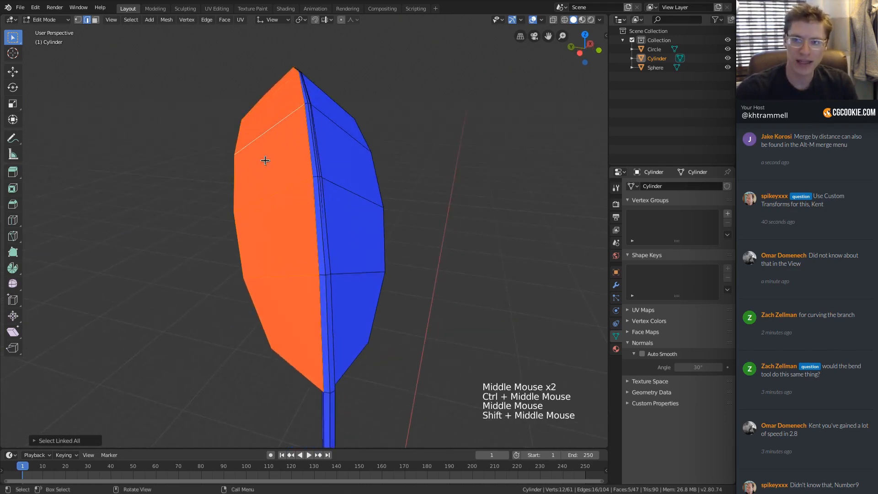
key("shift")
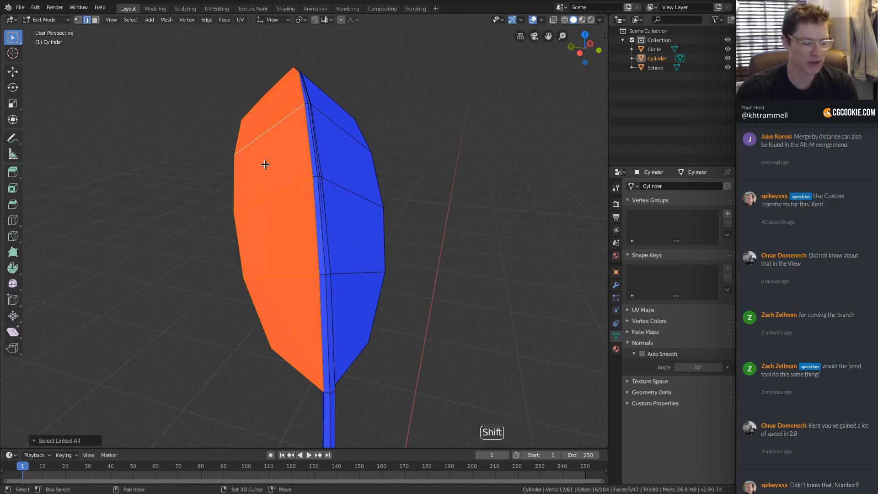
key("shift+n")
key("Tab")
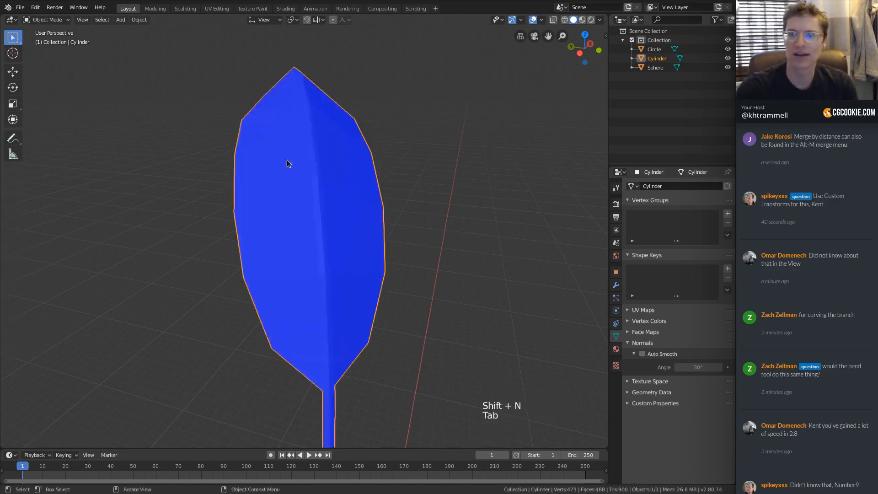
Step: Select the finished frond and duplicate it in place on top of the bulb
middle_click_drag(288, 163, 389, 194, "ctrl")
middle_click_drag(389, 195, 297, 239, "ctrl")
middle_click_drag(298, 239, 323, 235)
middle_click_drag(322, 235, 359, 268, "ctrl")
left_click(335, 216)
middle_click_drag(358, 268, 378, 177, "shift")
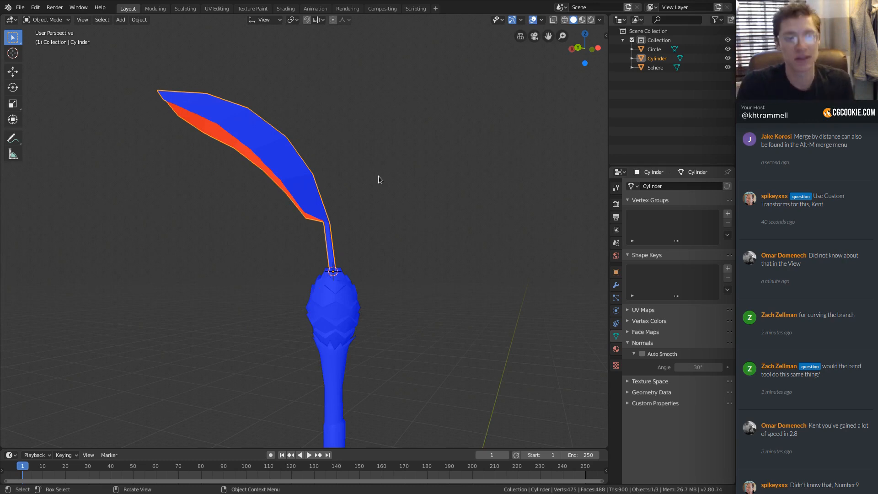
middle_click_drag(333, 175, 359, 129)
key("shift+d")
right_click(335, 139)
Step: Rotate the duplicated frond from two view angles so it leans outward and lower than the original
key("r")
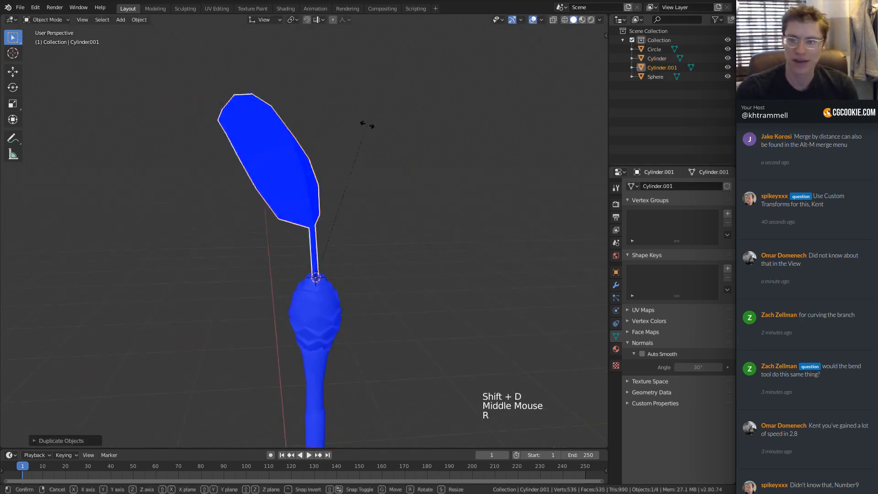
left_click(303, 173)
middle_click_drag(304, 172, 363, 159)
key("r")
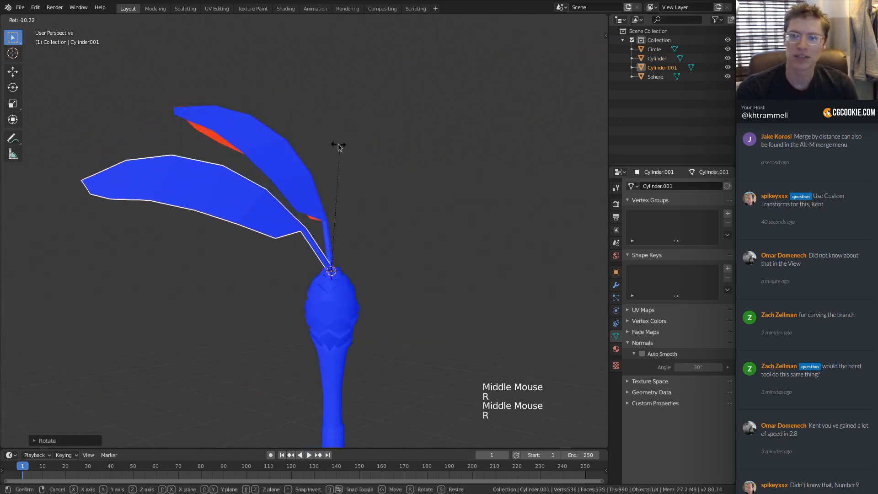
left_click(253, 155)
Step: Enter mesh editing on the lower frond in wireframe and select its outer half, including the tip
key("Tab")
middle_click_drag(227, 184, 243, 189, "shift")
middle_click_drag(242, 190, 240, 159, "ctrl")
key("z")
key("a")
key("a")
key("a")
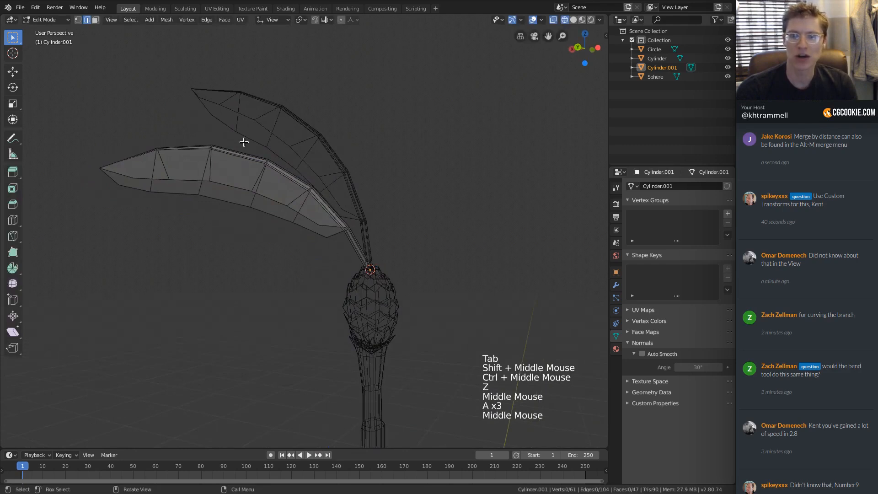
mouse_move(243, 142)
right_mouse_down("ctrl")
mouse_move(73, 149)
mouse_move(220, 229)
mouse_move(227, 138)
right_mouse_up("ctrl")
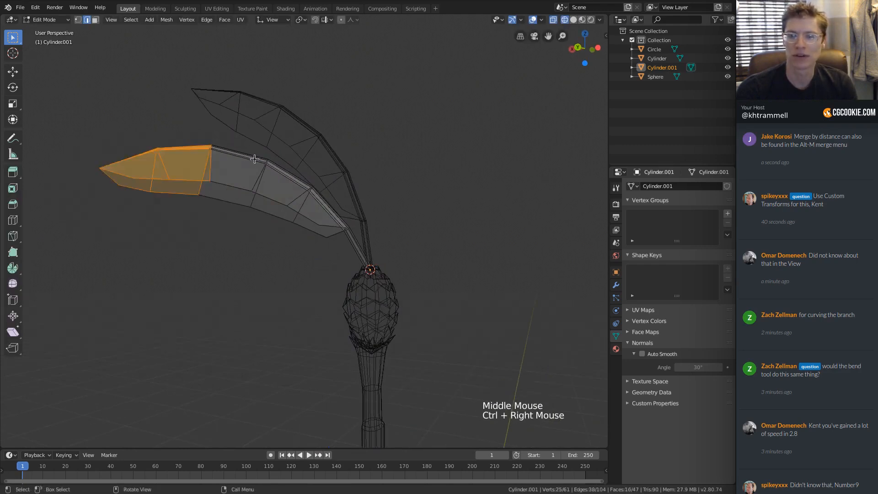
Step: Place the 3D cursor near the frond's midrib beside the selected outer half and set the pivot point to 3D Cursor
mouse_move(235, 137)
middle_mouse_down("ctrl")
mouse_move(228, 141)
mouse_move(238, 137)
middle_mouse_up("ctrl")
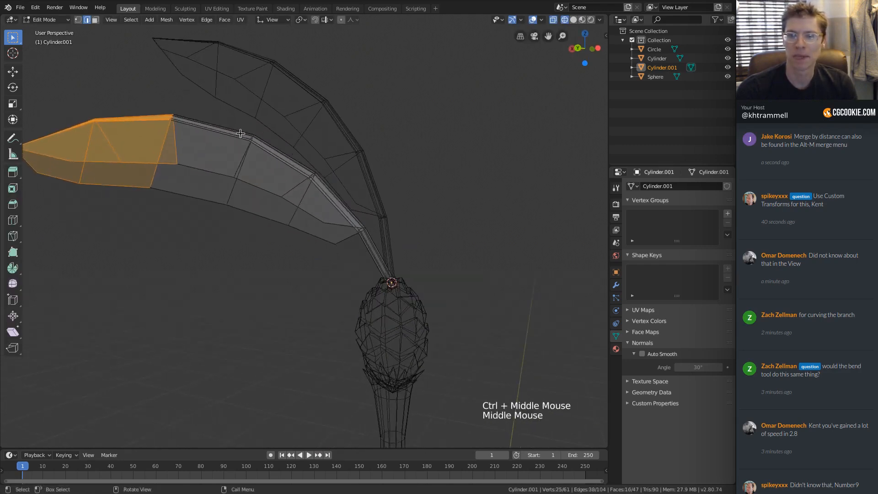
right_click(240, 133)
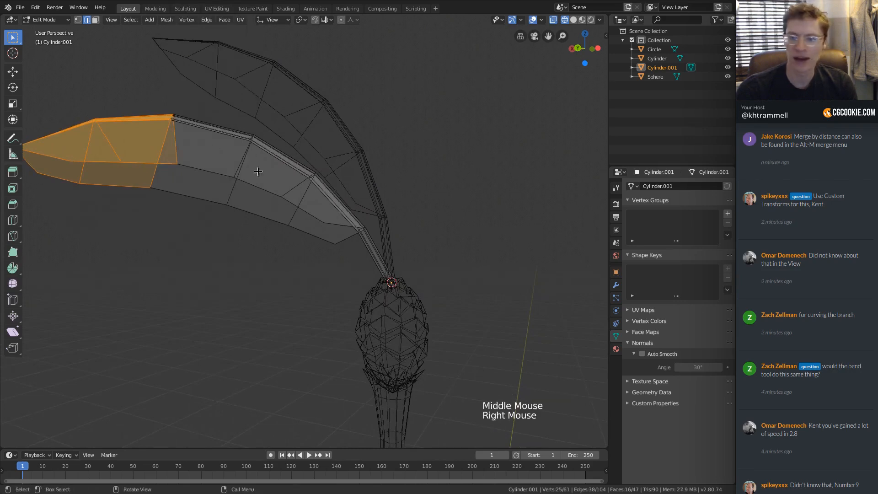
middle_click_drag(256, 170, 362, 255, "ctrl")
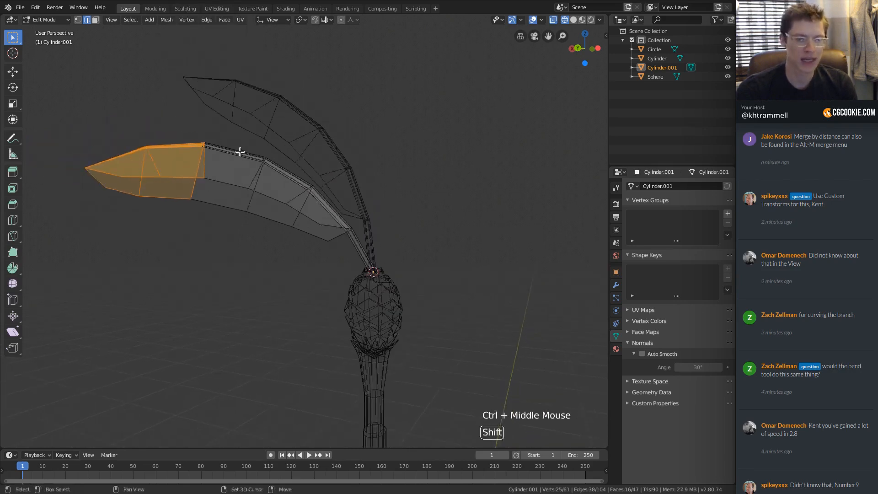
right_click(240, 151, "shift")
middle_click_drag(240, 151, 208, 136, "ctrl")
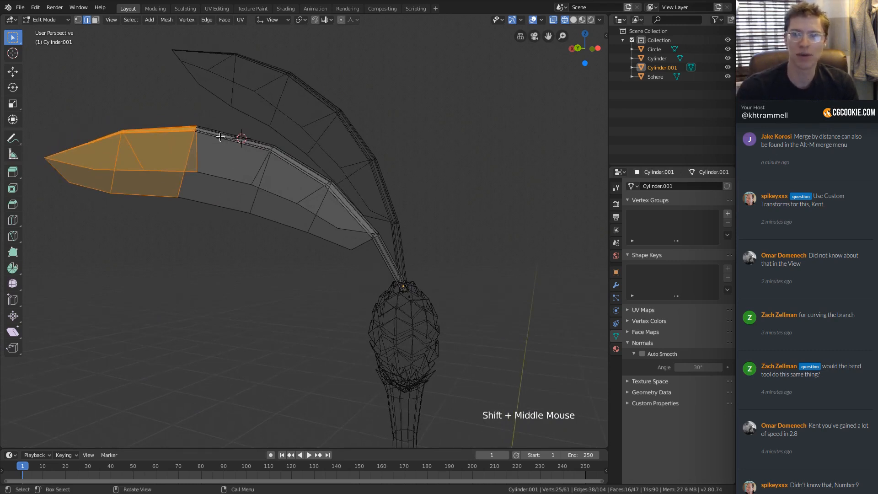
middle_click_drag(226, 138, 256, 147, "shift")
middle_click_drag(256, 147, 245, 118, "ctrl")
left_click(300, 19)
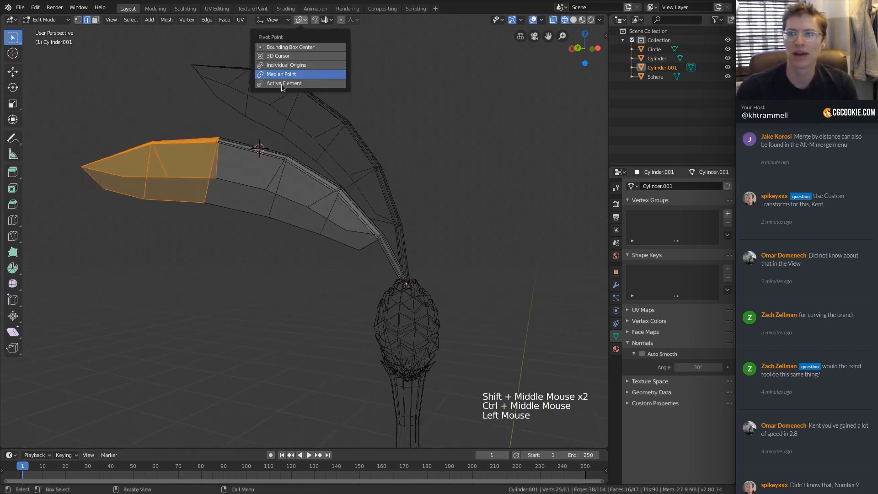
left_click(278, 56)
Step: Rotate the frond's selected outer half about the 3D cursor so the tip droops downward
middle_click_drag(308, 169, 310, 106)
key("r")
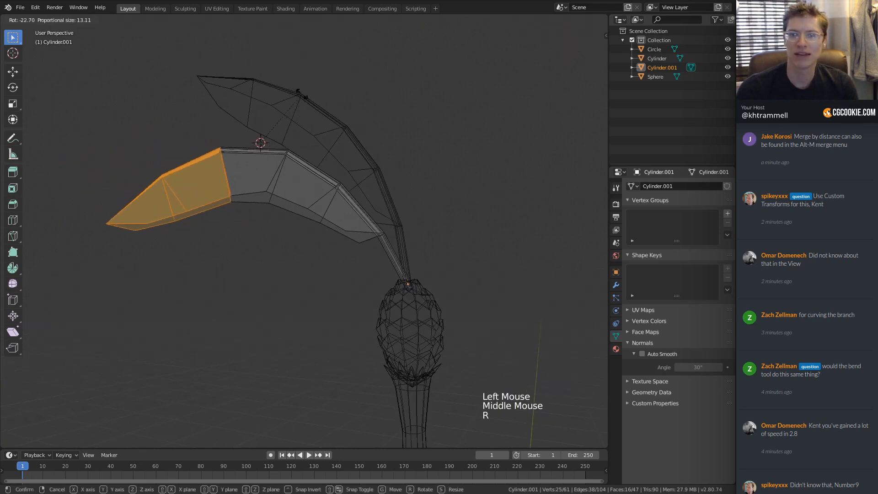
left_click(293, 88)
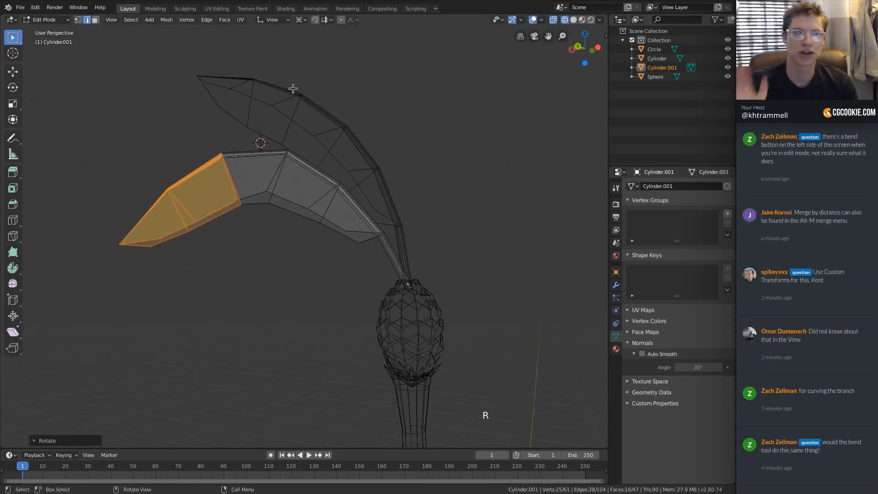
Step: Slide vertices along the lower frond's underside edges near the middle bend to smooth the blade outline
middle_click_drag(339, 151, 294, 181)
key("1")
left_click(279, 222)
key("g")
key("g")
key("g")
key("g")
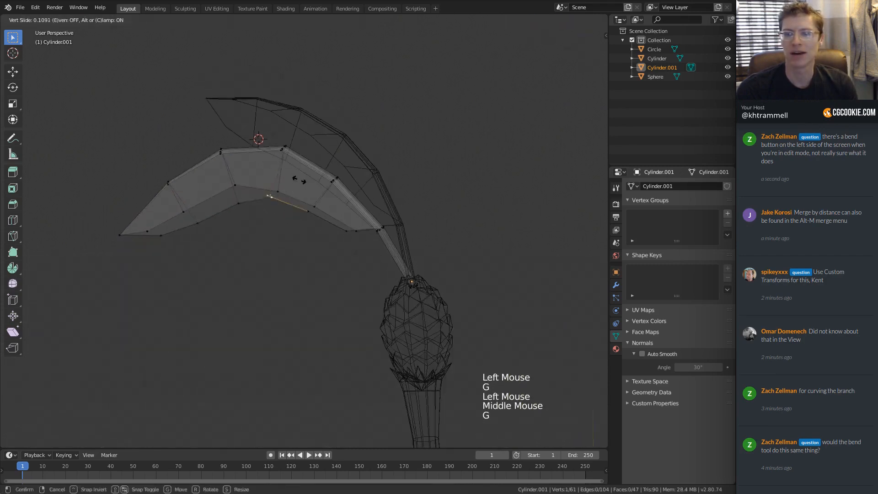
left_click(302, 181)
middle_click_drag(380, 217, 380, 247, "ctrl")
middle_click_drag(379, 176, 358, 187)
middle_click_drag(357, 188, 344, 203, "shift")
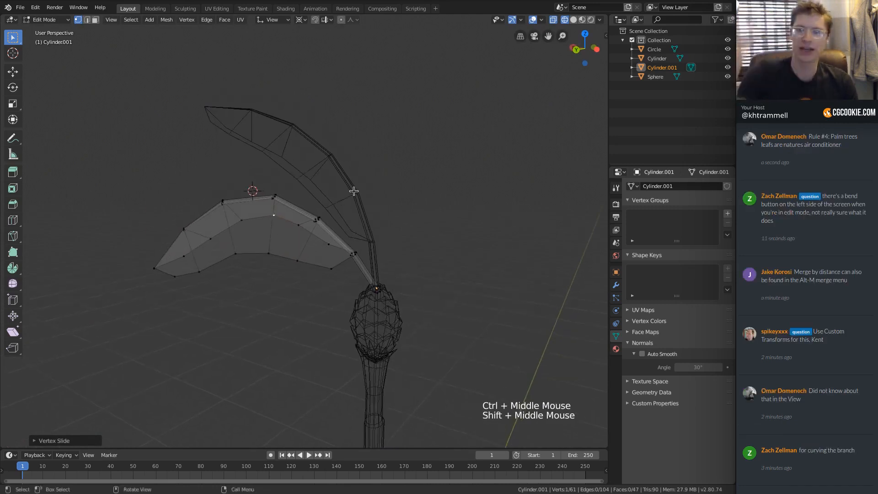
Step: Return to object mode, select the upper frond and duplicate it in place
key("Tab")
left_click(354, 192)
key("shift+d")
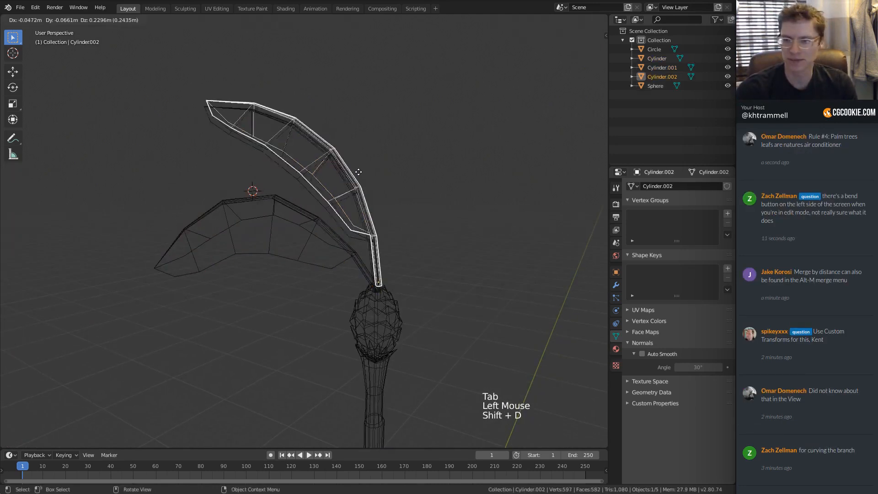
right_click(389, 162)
key("r")
right_click(432, 184)
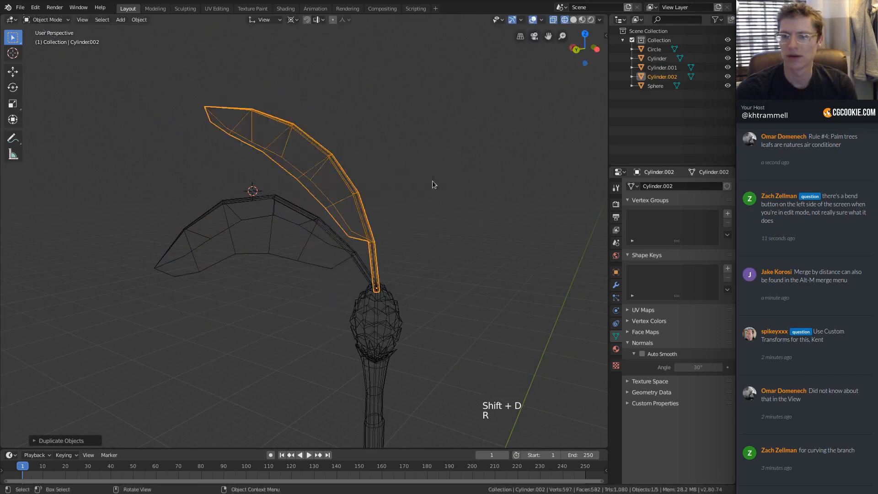
Step: Try rotating the duplicated frond about Individual Origins, and set the pivot point to Median Point
left_click(293, 21)
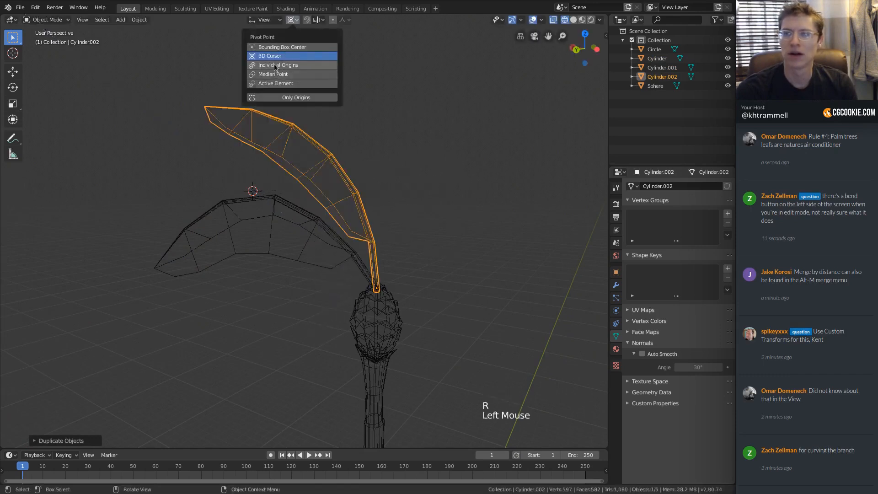
left_click(274, 65)
key("r")
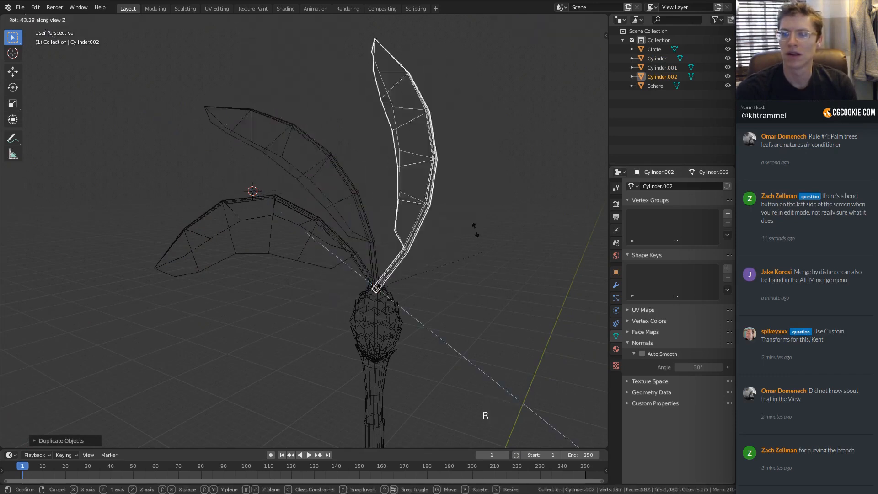
left_click(475, 230)
left_click(293, 21)
left_click(273, 73)
key("r")
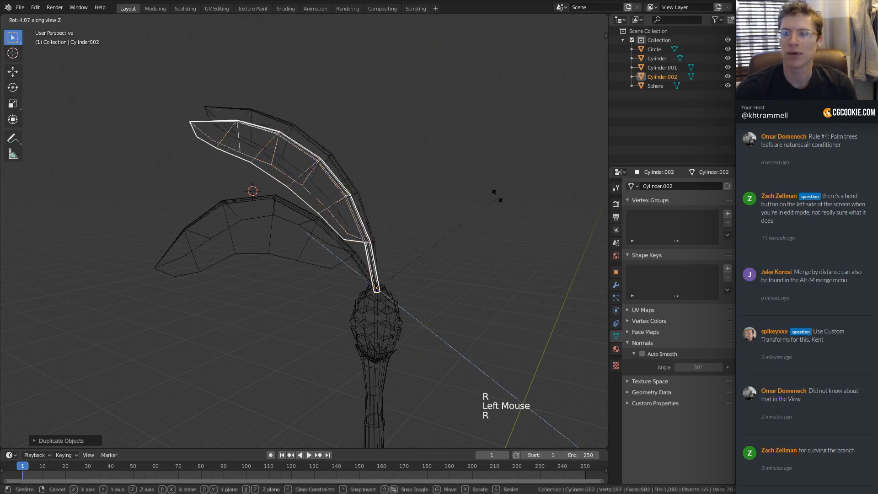
right_click(500, 196)
Step: Set the transform orientation to Global and rotate the duplicated frond around Z to the opposite side of the bulb
left_click(270, 20)
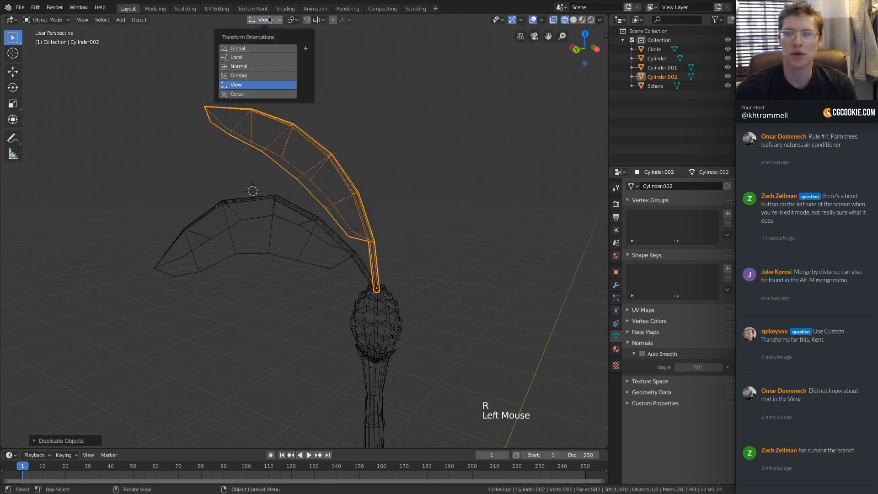
left_click(258, 49)
key("r")
key("z")
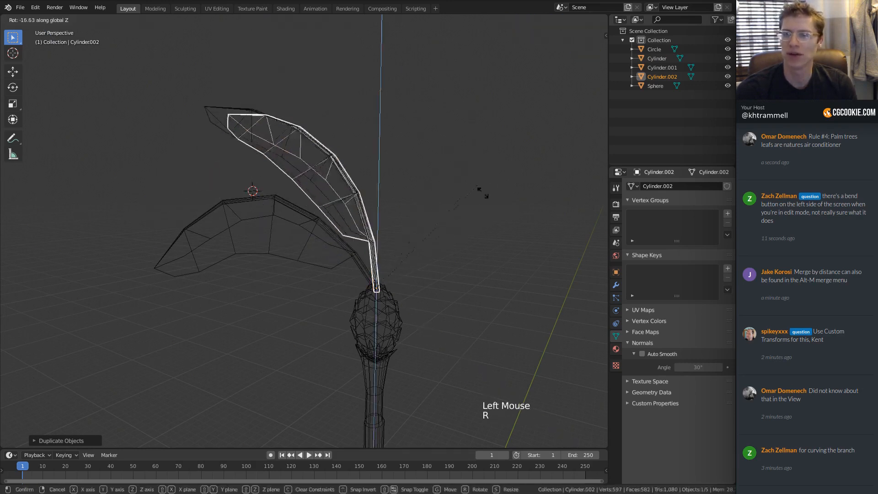
left_click(438, 196)
middle_click_drag(437, 194, 391, 188, "shift")
middle_click_drag(391, 187, 431, 168)
Step: Select two outer vertices at the new frond's tip and enable proportional editing with Sharp falloff
key("Tab")
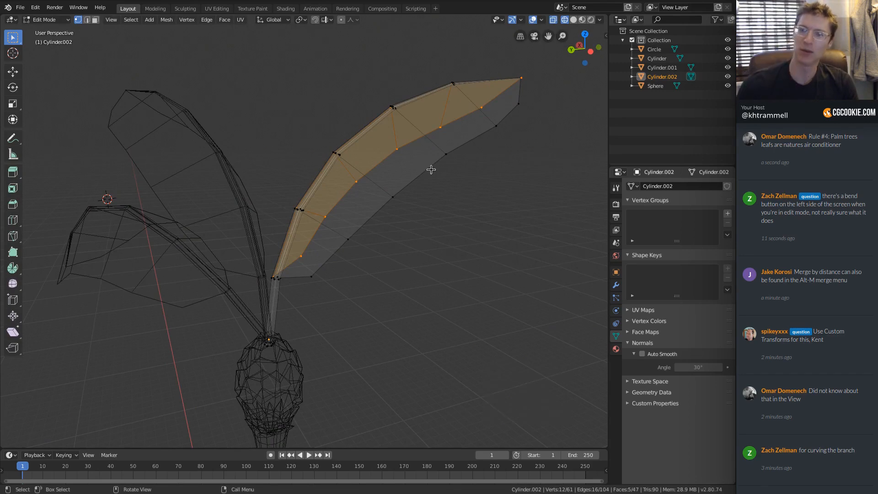
middle_click_drag(480, 165, 386, 196)
middle_click_drag(265, 218, 345, 219)
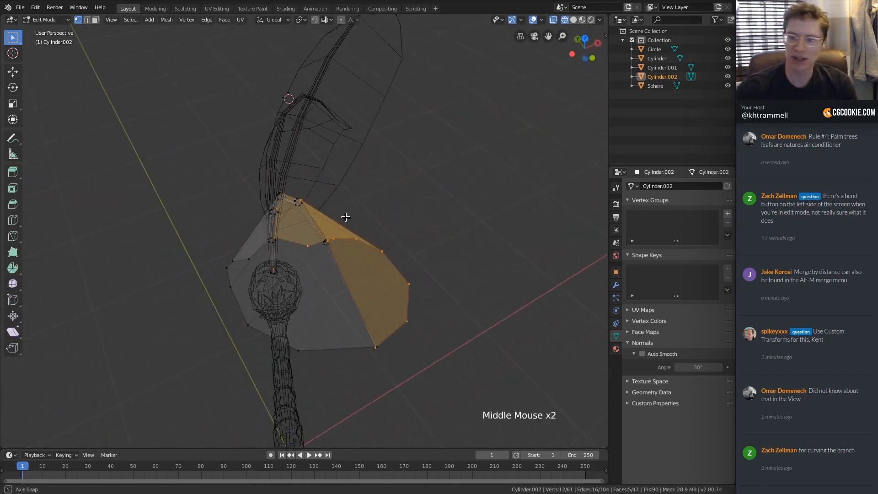
left_click(384, 353)
left_click(376, 347, "shift")
middle_click_drag(389, 333, 387, 279, "ctrl")
middle_click_drag(386, 279, 382, 217)
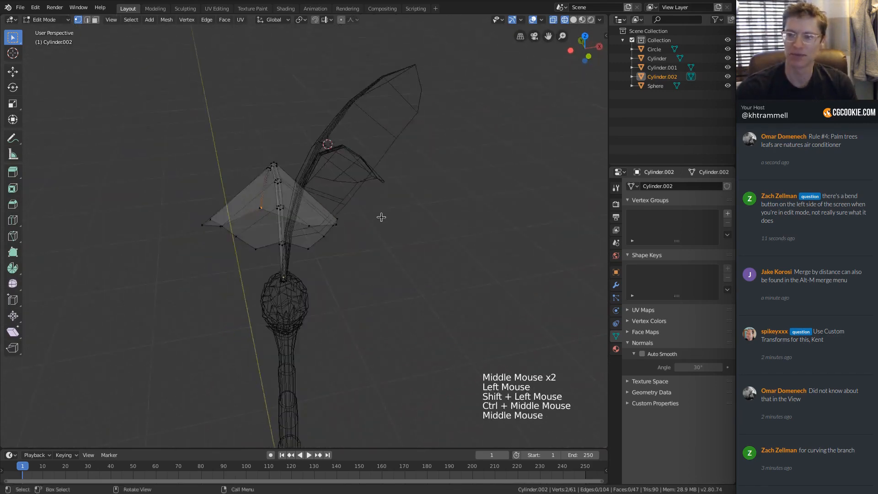
key("r")
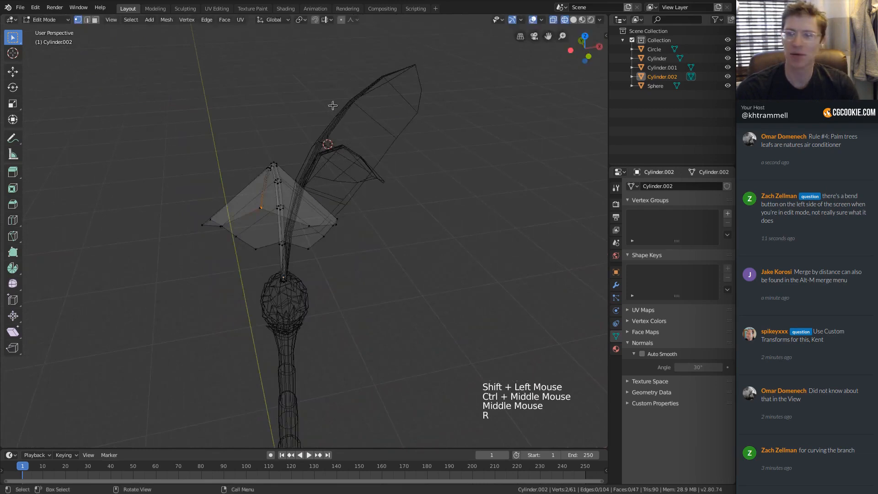
left_click(328, 21)
left_click(327, 21)
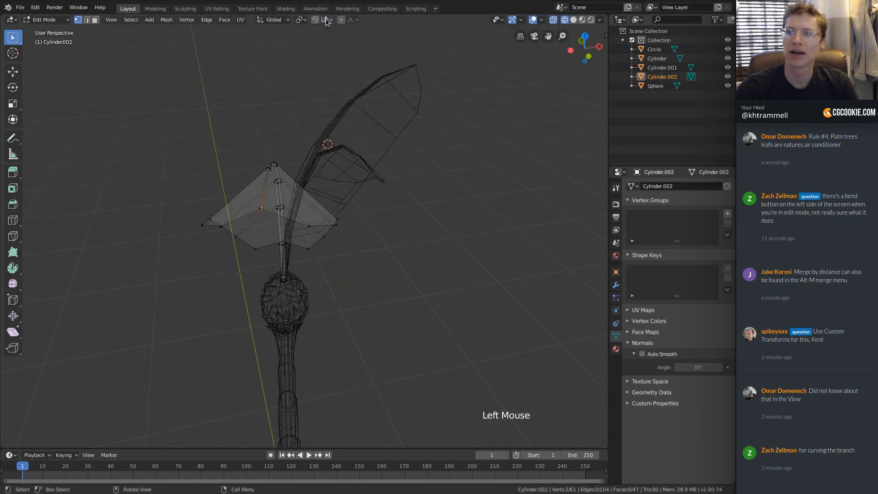
left_click(353, 20)
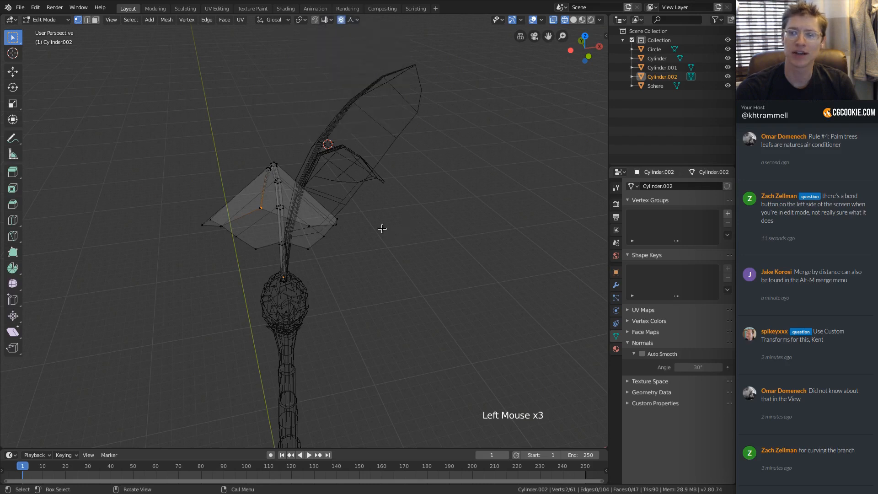
Step: Try twisting the new frond by rotating its two selected vertices with a smaller proportional influence, and undo it
middle_click_drag(383, 229, 336, 238)
key("r")
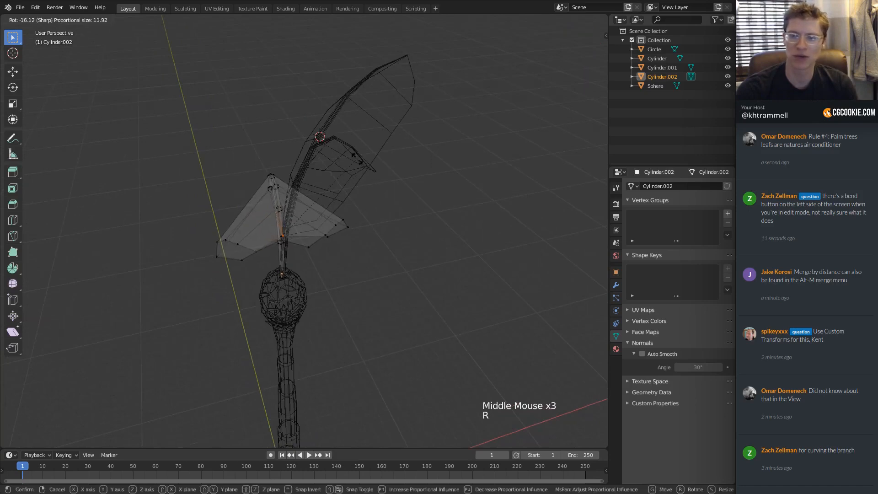
scroll(281, 121, "down", 8)
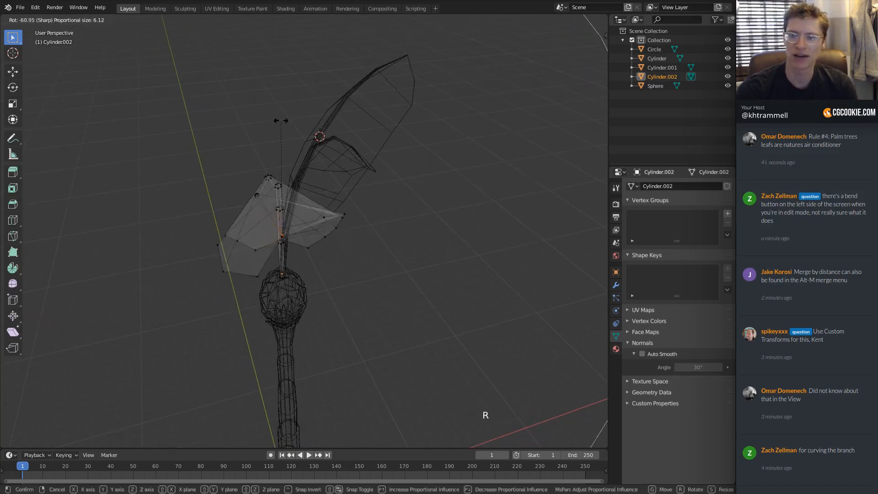
left_click(281, 120)
middle_click_drag(281, 167, 327, 194)
key("ctrl+z")
Step: Try another proportional rotation and a move of the two selected vertices to reshape the new frond
key("r")
right_click(405, 139)
key("r")
key("r")
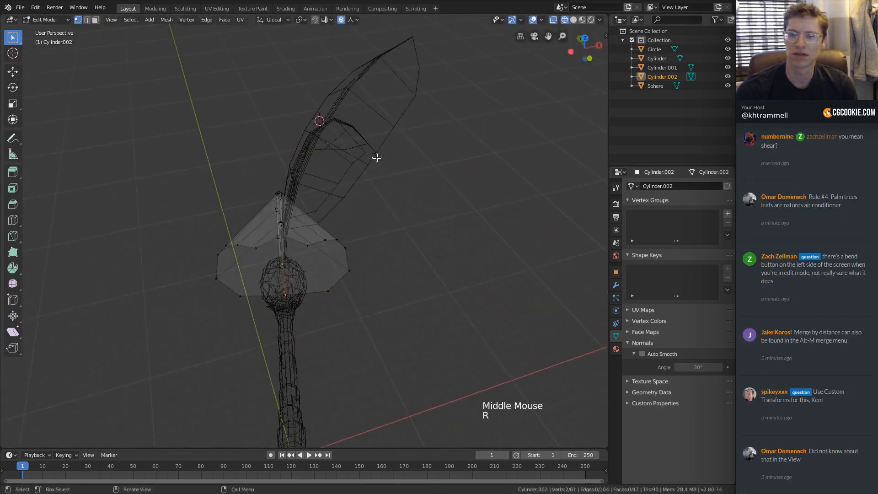
key("r")
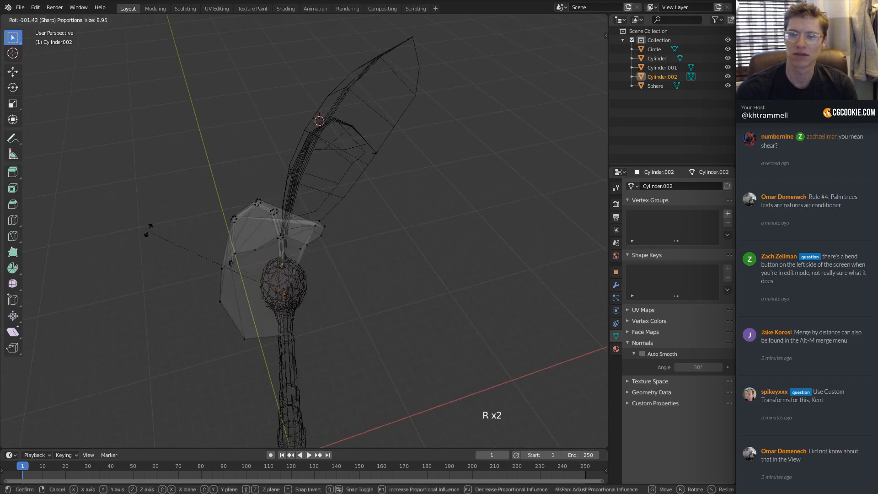
left_click(150, 228)
key("g")
left_click(343, 234)
Step: Return to object mode in solid shading and view the three fronds from several angles
middle_click_drag(343, 234, 344, 256, "ctrl")
mouse_move(343, 257)
middle_mouse_down()
mouse_move(380, 169)
mouse_move(410, 178)
mouse_move(414, 155)
mouse_move(286, 155)
mouse_move(318, 176)
mouse_move(257, 176)
mouse_move(342, 171)
middle_mouse_up()
key("Tab")
key("z")
left_click(423, 174)
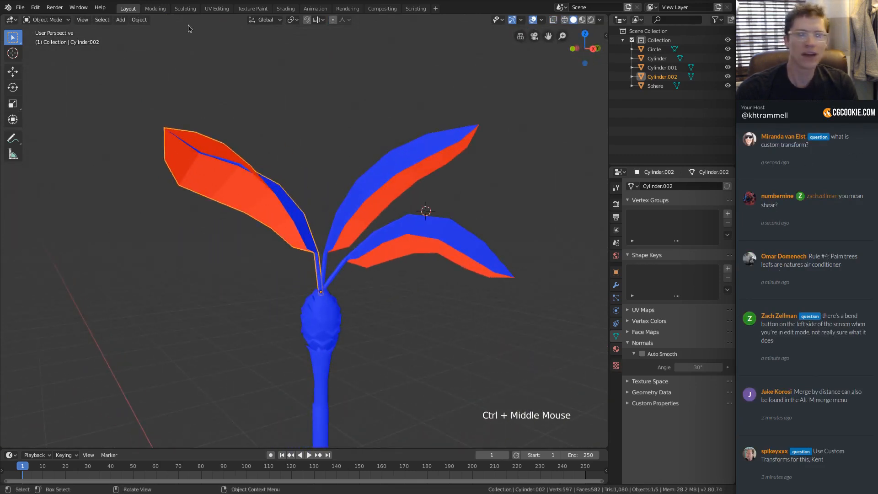
left_click(280, 21)
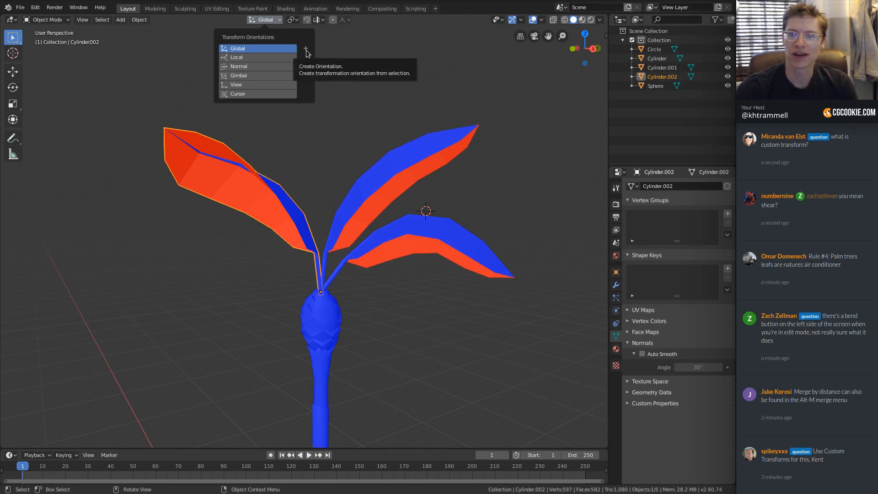
middle_click_drag(423, 192, 430, 150)
middle_click_drag(320, 183, 261, 224)
middle_click_drag(339, 183, 209, 164)
Step: Select three adjacent faces along one blade of the new frond in face mode and turn off proportional editing
key("Tab")
middle_click_drag(379, 163, 348, 174)
middle_click_drag(348, 174, 326, 156, "shift")
key("3")
left_click(297, 227)
left_click(320, 179, "shift")
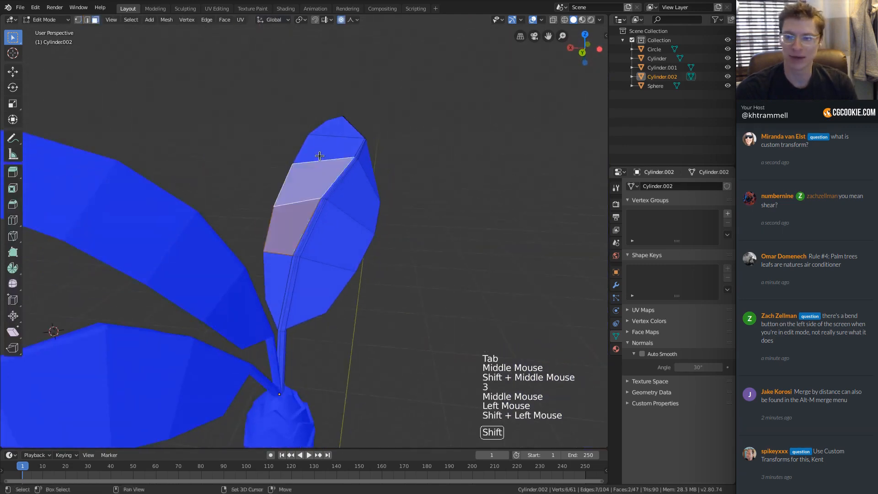
left_click(332, 141, "shift")
middle_click_drag(340, 115, 325, 147, "shift")
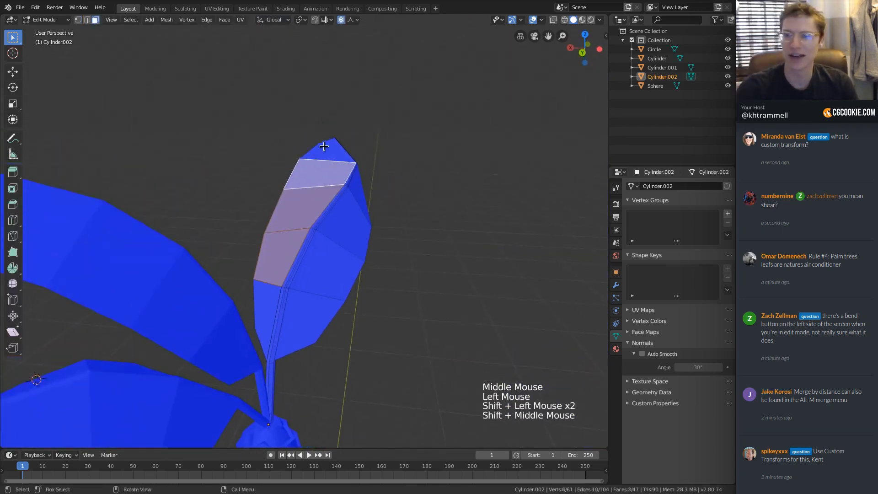
left_click(341, 19)
middle_click_drag(341, 22, 303, 39, "ctrl")
Step: Create a custom transform orientation from the selected blade faces and name it "custom orientation A"
left_click(284, 22)
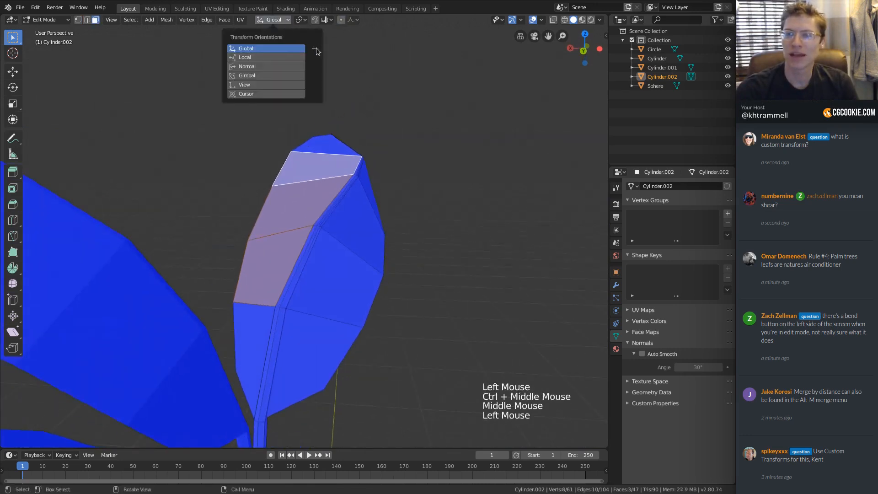
left_click(315, 48)
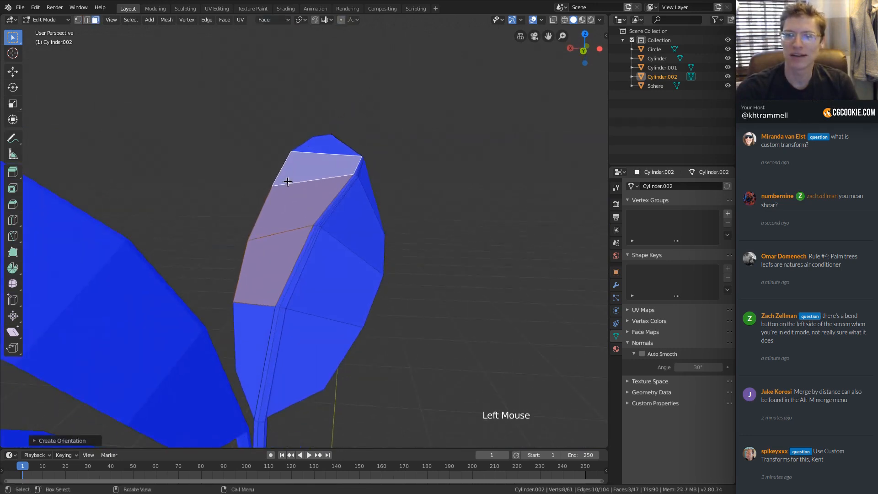
left_click(280, 20)
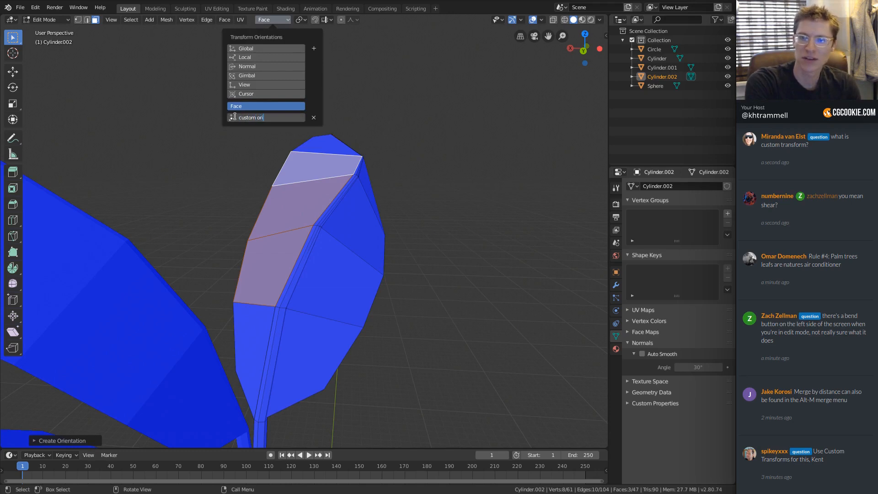
key("Return")
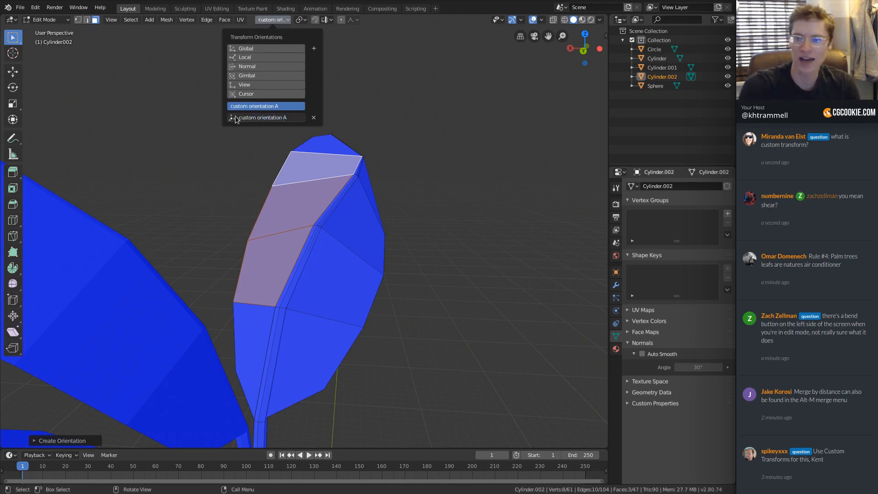
Step: Try moving only the middle face of the blade along the X axis of custom orientation A
left_click(289, 197)
key("g")
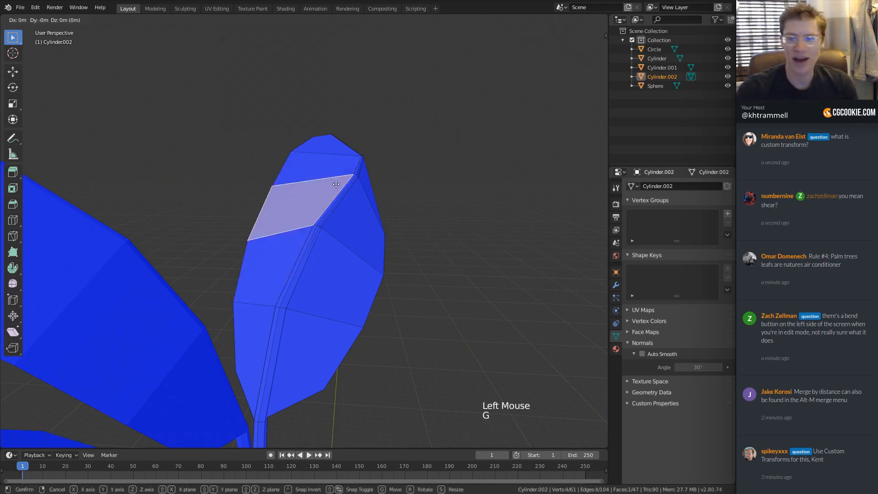
key("x")
right_click(316, 187)
mouse_move(317, 186)
middle_mouse_down()
mouse_move(354, 200)
mouse_move(304, 186)
middle_mouse_up()
key("g")
key("x")
right_click(347, 197)
middle_click_drag(206, 245, 309, 212)
key("g")
key("x")
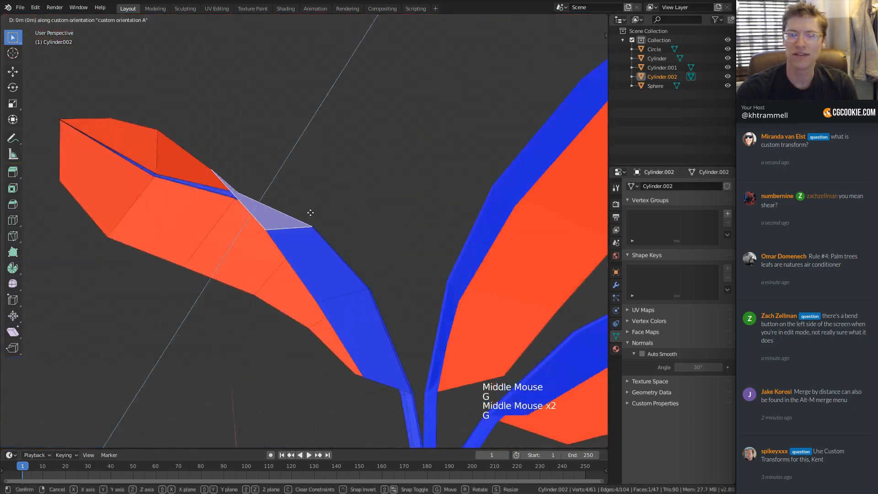
key("x")
right_click(306, 174)
Step: Try moving the same blade face along the Z axis of the custom orientation
middle_click_drag(306, 176, 328, 187)
key("g")
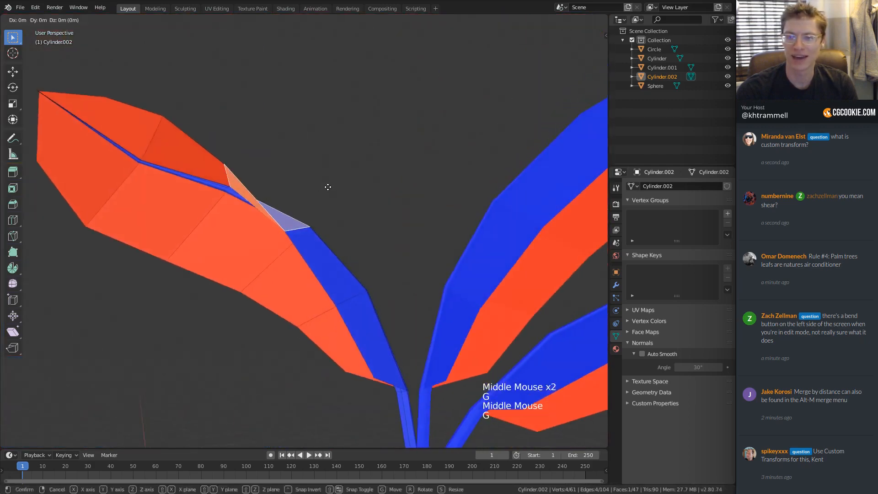
key("z")
key("z")
right_click(404, 200)
middle_click_drag(404, 200, 380, 202)
middle_click_drag(379, 202, 278, 197, "ctrl")
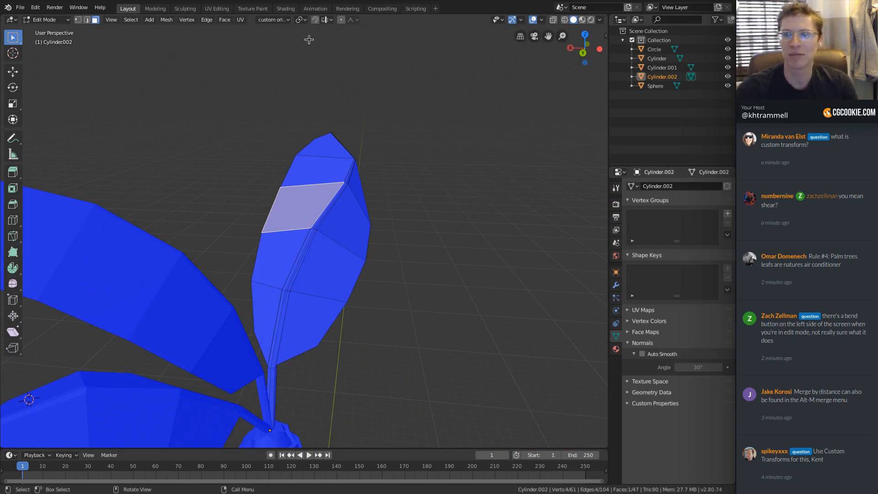
Step: Switch the transform orientation back to Global and return to object mode
middle_click_drag(296, 96, 297, 123)
middle_click_drag(297, 124, 259, 138, "shift")
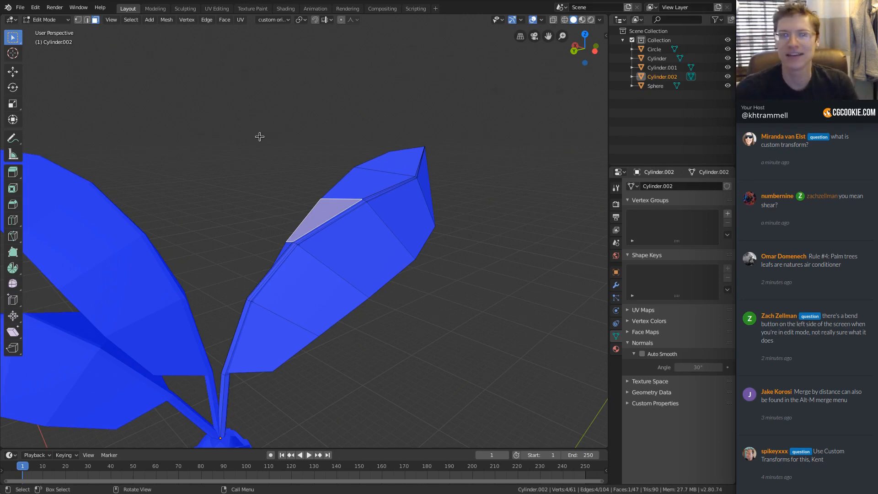
middle_click_drag(263, 130, 355, 163)
middle_click_drag(355, 163, 342, 160)
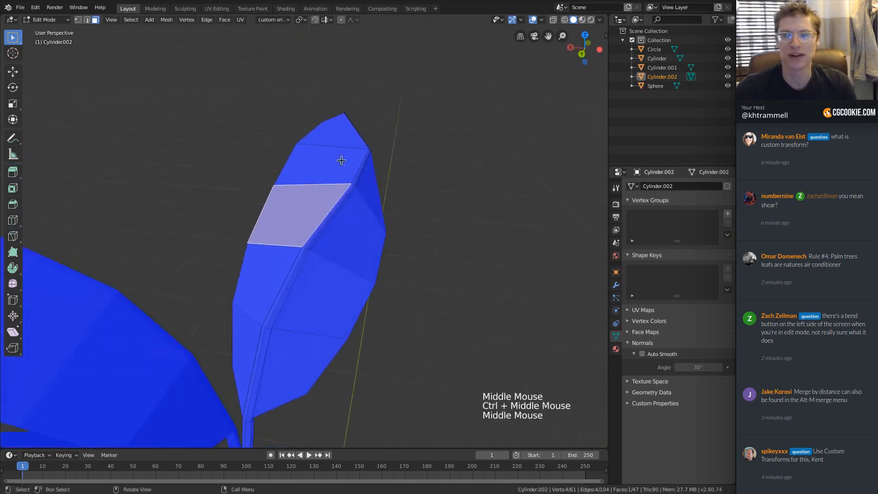
left_click(280, 18)
middle_click_drag(345, 92, 411, 227, "ctrl")
key("Tab")
middle_click_drag(412, 227, 411, 208)
middle_click_drag(412, 208, 316, 228, "ctrl")
middle_click_drag(316, 229, 311, 213)
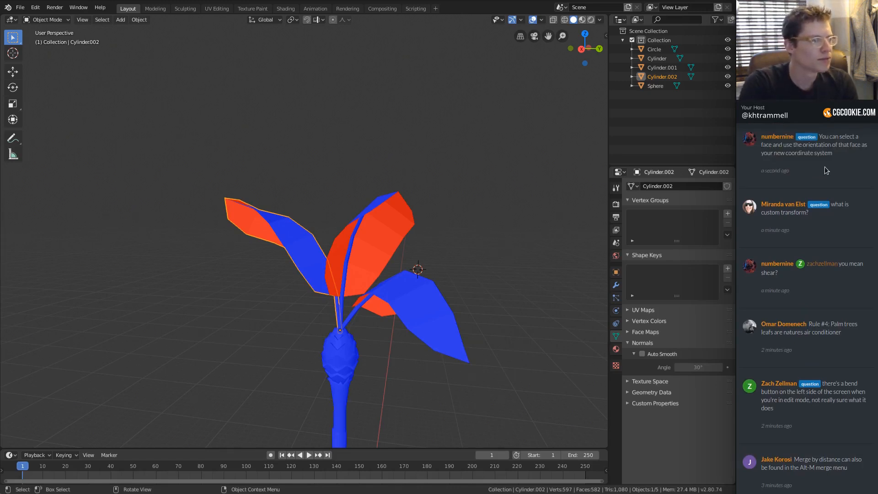
Step: Examine the shape and placement of the three fronds around the bulb from several angles
middle_click_drag(330, 199, 366, 233, "ctrl")
middle_click_drag(411, 215, 340, 180)
mouse_move(341, 181)
middle_mouse_down("shift")
mouse_move(357, 185)
mouse_move(355, 172)
middle_mouse_up("shift")
middle_click_drag(354, 172, 270, 197)
middle_click_drag(270, 211, 406, 237, "shift")
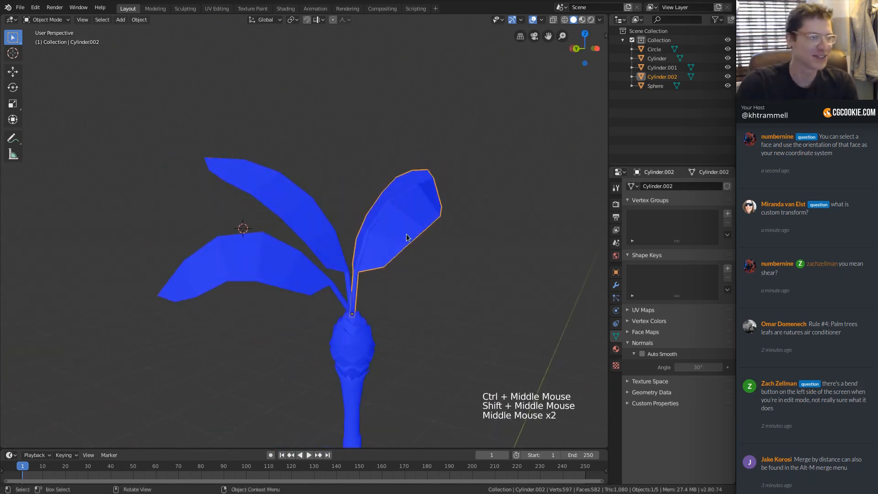
middle_click_drag(431, 221, 398, 208)
middle_click_drag(398, 208, 325, 210)
middle_click_drag(326, 210, 379, 209)
Step: Turn off the Face Orientation overlay so the palm displays in plain solid shading
left_click(339, 189)
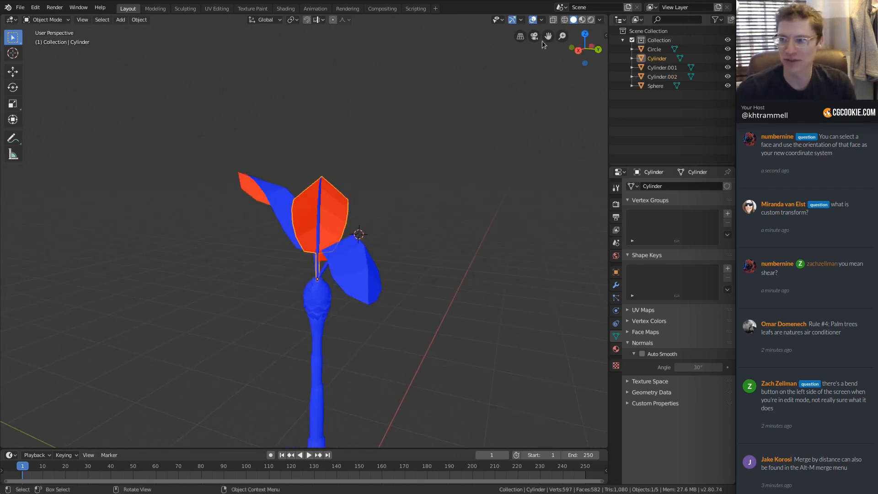
left_click(542, 20)
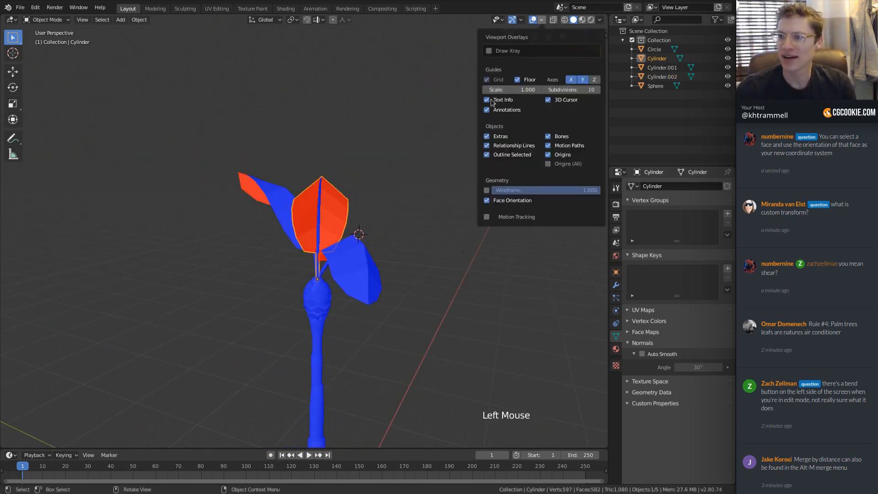
left_click(487, 201)
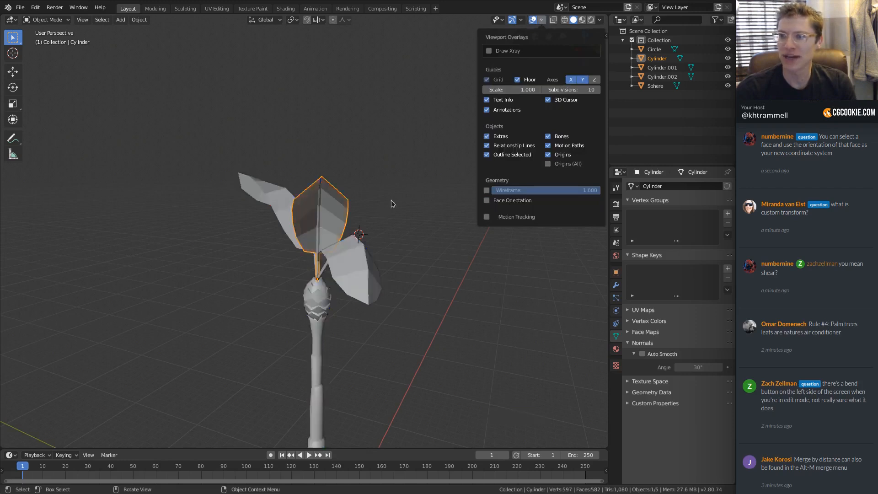
mouse_move(391, 199)
middle_mouse_down()
mouse_move(377, 180)
mouse_move(398, 201)
middle_mouse_up()
middle_click_drag(398, 201, 369, 165, "ctrl")
middle_click_drag(369, 165, 372, 148)
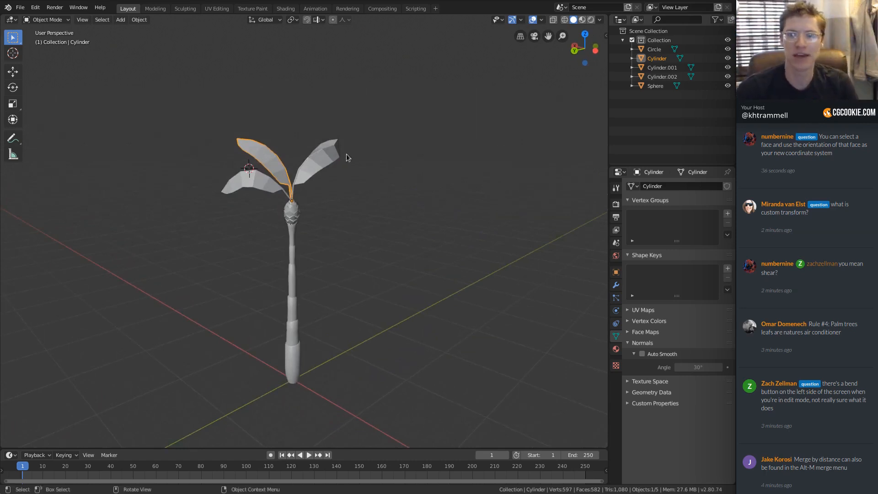
Step: Select all three fronds, apply Shade Smooth to them, and clear the selection
middle_click_drag(345, 154, 320, 178, "ctrl")
middle_click_drag(320, 178, 277, 180, "shift")
left_click(219, 122)
middle_click_drag(276, 180, 347, 222)
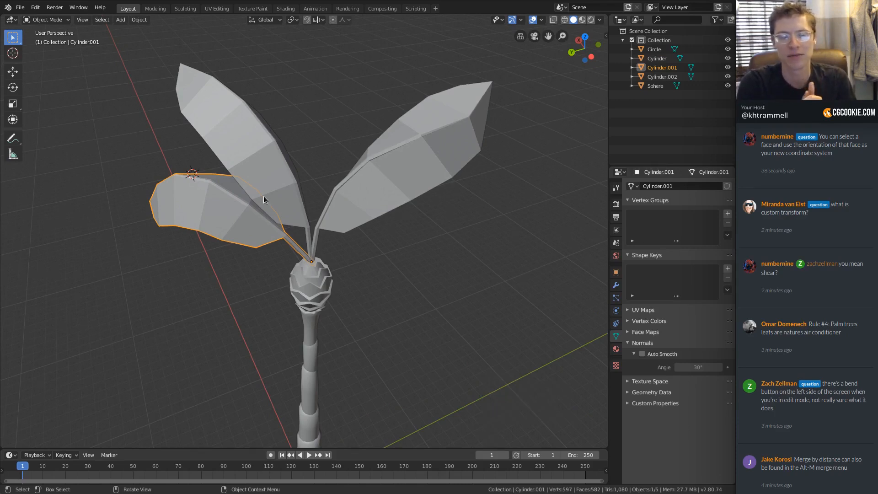
left_click(234, 177, "shift")
left_click(410, 186, "shift")
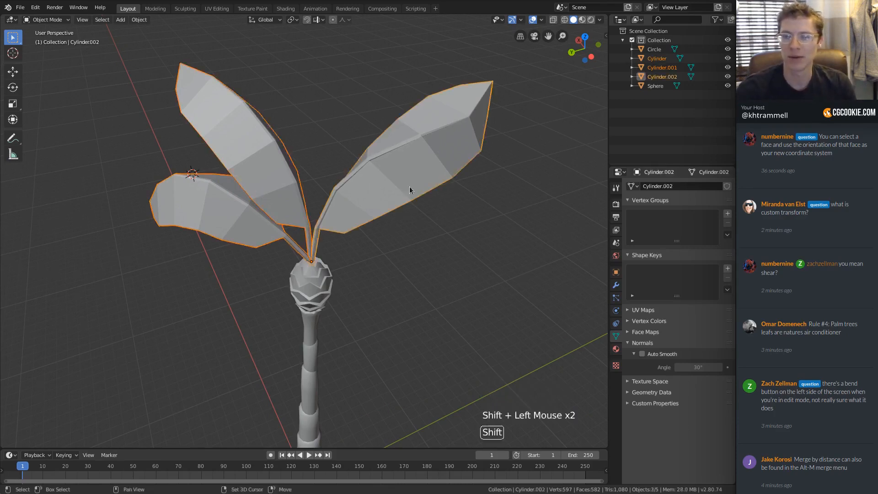
middle_click_drag(410, 186, 356, 164)
middle_click_drag(378, 105, 398, 106)
right_click(401, 107)
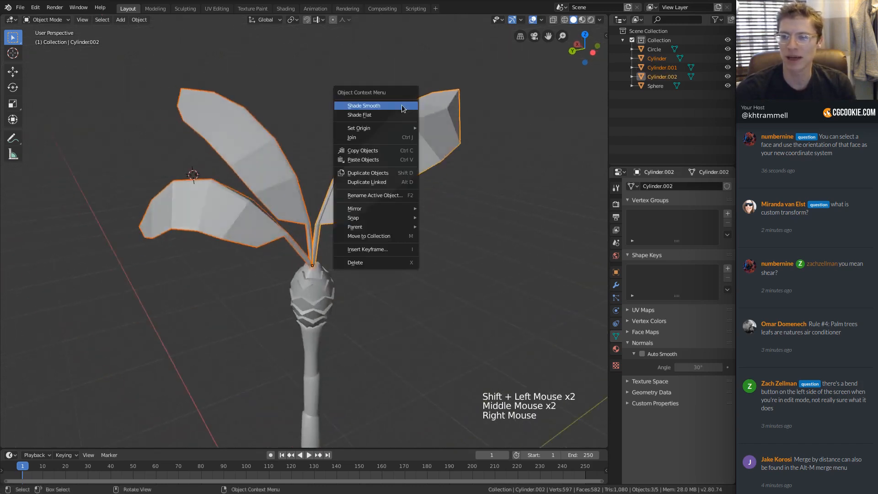
left_click(379, 106)
key("a")
key("a")
key("a")
middle_click_drag(318, 209, 270, 215)
Step: Add a level 2 Subdivision Surface modifier to all three fronds and deselect them
left_click(206, 229)
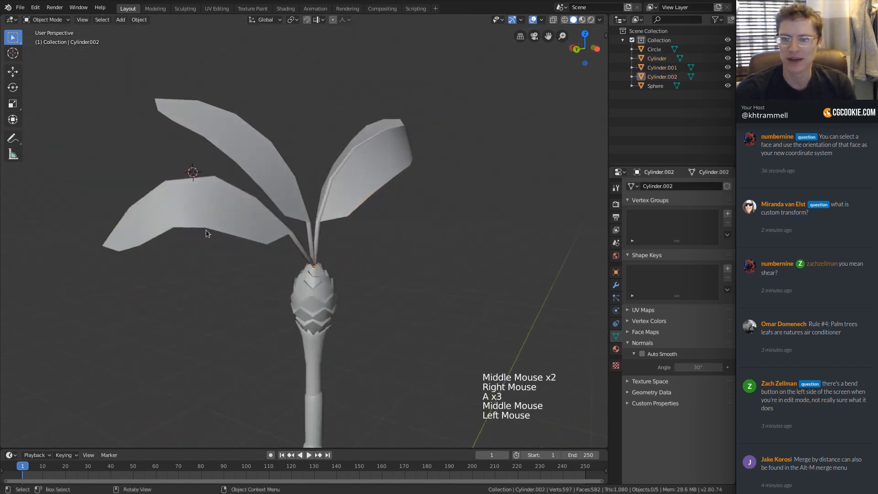
left_click(265, 179, "shift")
left_click(396, 153, "shift")
key("ctrl+2")
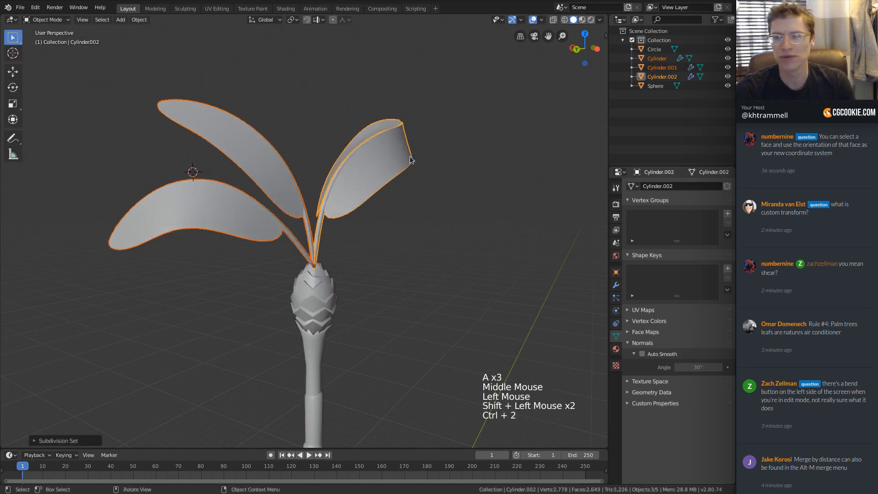
middle_click_drag(396, 149, 345, 153)
key("a")
key("a")
key("a")
Step: Box-select the three fronds and remove the Subdivision modifier from the active one, Cylinder.002
middle_click_drag(425, 192, 256, 185)
middle_click_drag(256, 185, 354, 130, "ctrl")
middle_click_drag(355, 131, 384, 179, "ctrl")
middle_click_drag(384, 178, 376, 126, "ctrl")
middle_click_drag(320, 164, 268, 190)
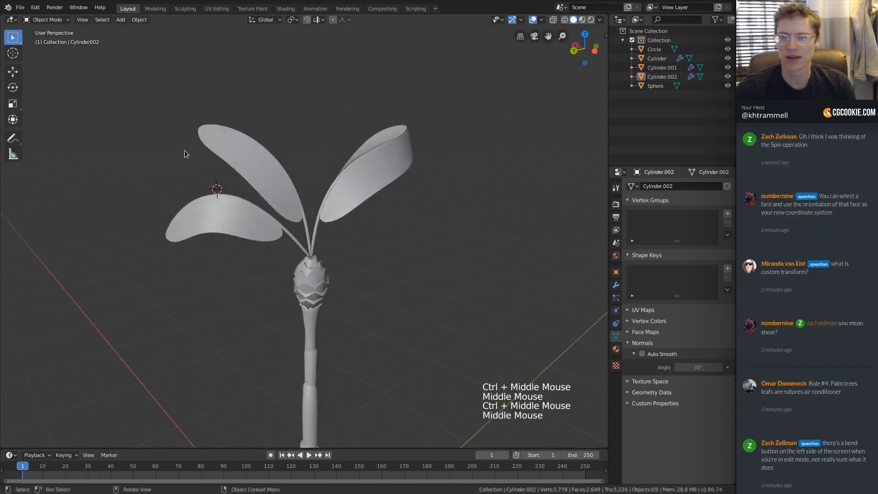
key("b")
left_click_drag(173, 123, 394, 238)
middle_click_drag(394, 238, 303, 220, "ctrl")
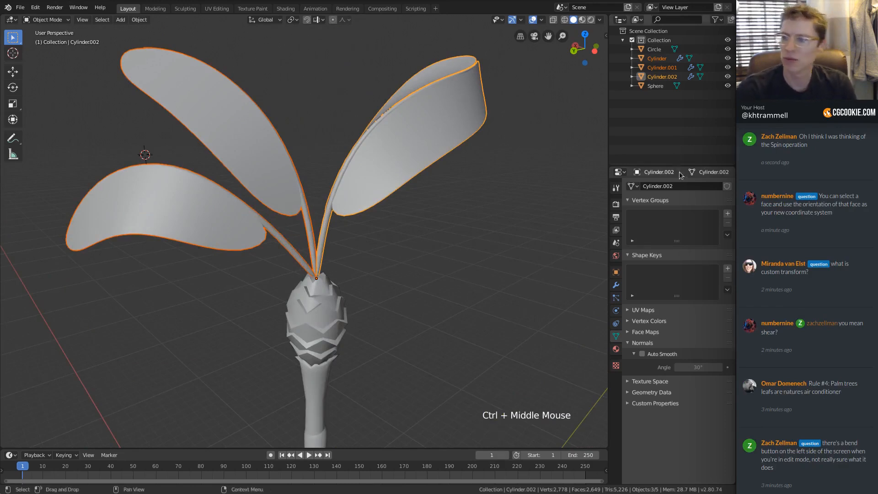
left_click(616, 285)
left_click(727, 200)
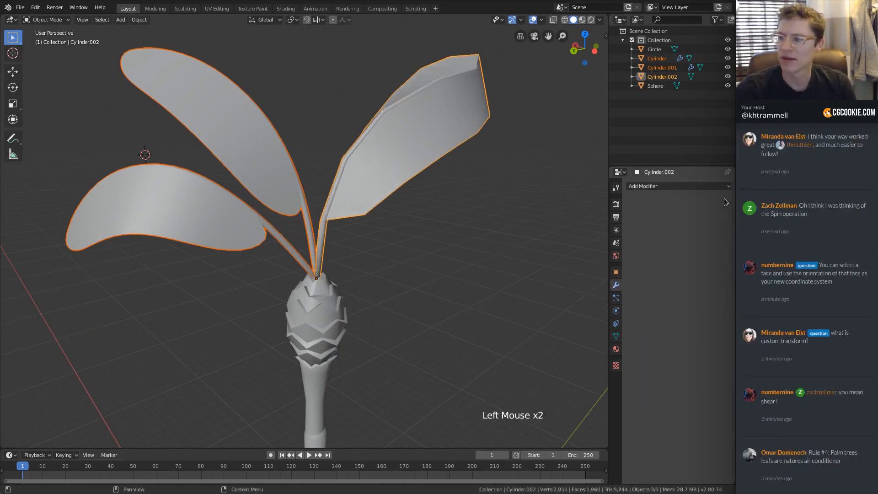
middle_click_drag(327, 220, 429, 179, "ctrl")
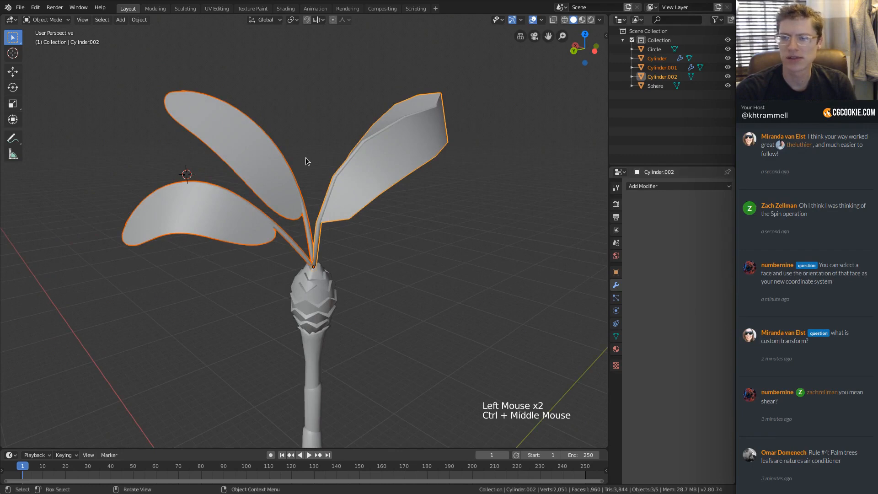
Step: Set the viewport subdivision level to 0 on all three fronds and deselect them
key("ctrl+0")
key("a")
key("a")
key("a")
middle_click_drag(411, 125, 275, 202)
Step: Duplicate the low drooping frond, Cylinder.001, and rotate the copy around the global Z axis
left_click(275, 201)
left_click(248, 221)
middle_click_drag(382, 191, 398, 210)
middle_click_drag(398, 210, 385, 136, "ctrl")
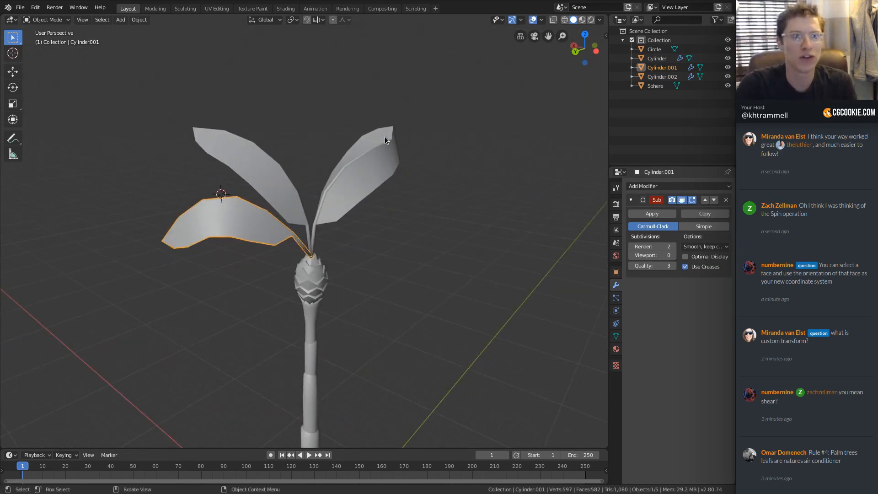
middle_click_drag(355, 89, 344, 203)
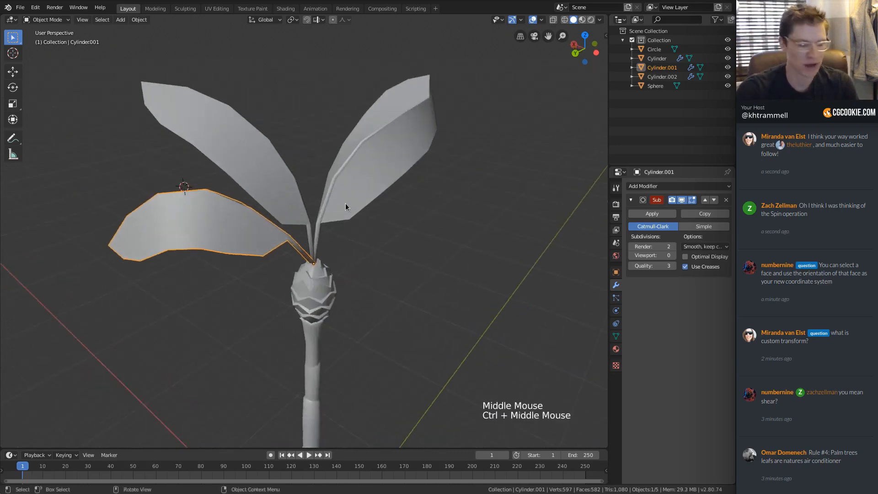
key("shift+d")
key("r")
key("z")
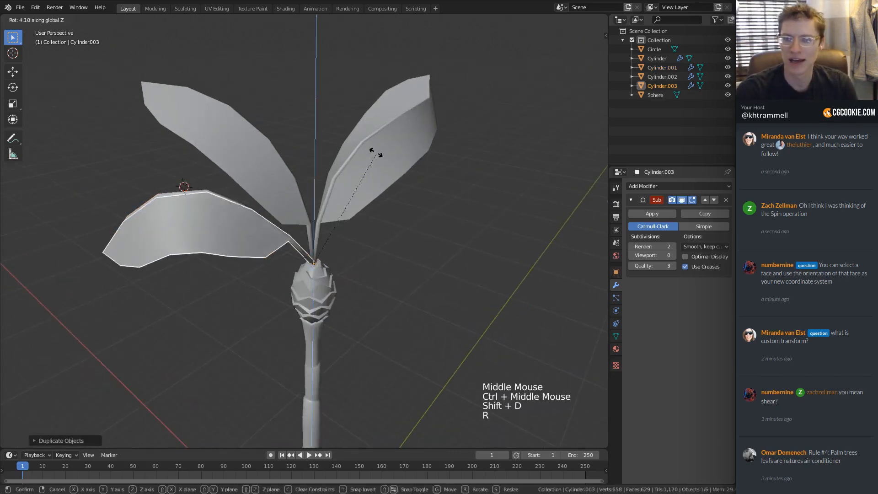
left_click(321, 116)
Step: Move the duplicated frond down onto the side of the bulb, tilt it with free rotations, and scale it down
middle_click_drag(224, 231, 372, 259)
key("g")
left_click(327, 254)
key("r")
left_click(306, 198)
key("r")
key("r")
left_click(335, 269)
key("s")
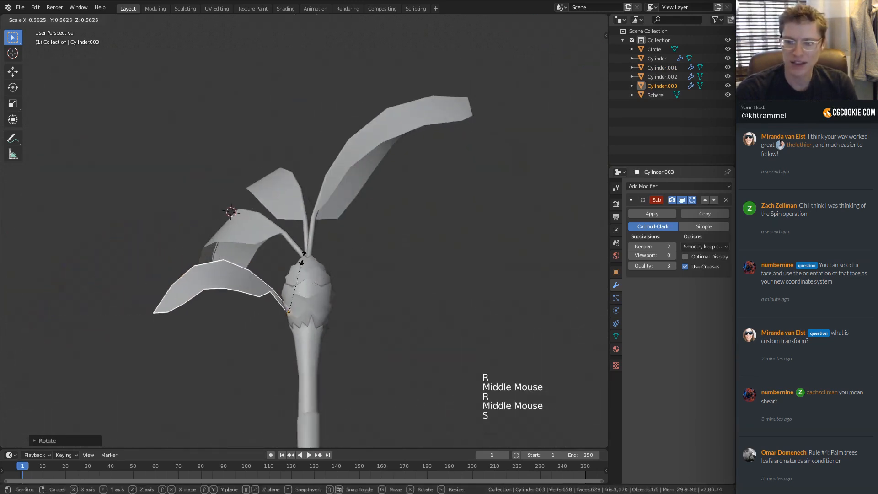
left_click(228, 262)
Step: Readjust the lower frond's size and position so its stem base sits against the bulb
middle_click_drag(227, 263, 324, 282)
key("g")
left_click(336, 290)
key("s")
left_click(337, 289)
key("g")
left_click(327, 288)
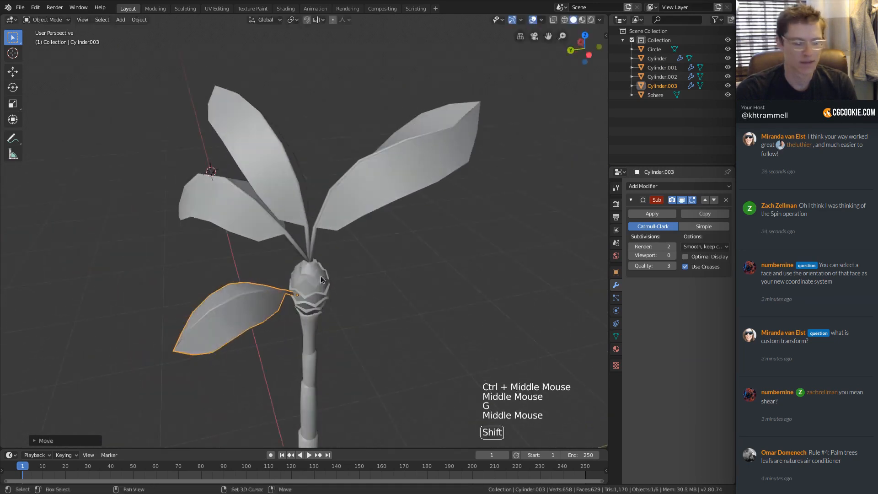
Step: Duplicate the lower frond, rotate the copy, and move it to the opposite side of the bulb
key("shift+d")
key("r")
left_click(269, 214)
key("g")
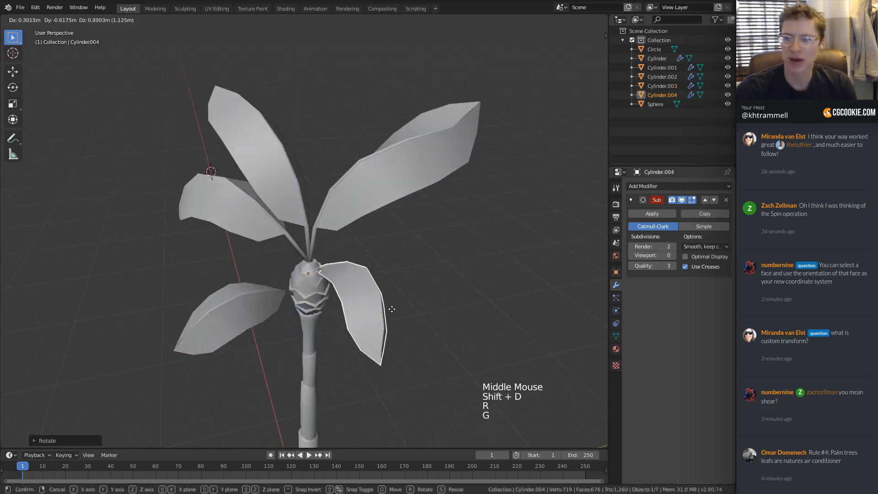
left_click(398, 306)
Step: Reposition, rotate and rescale the new frond so it extends outward from the top of the bulb
middle_click_drag(339, 320, 386, 305)
key("g")
key("r")
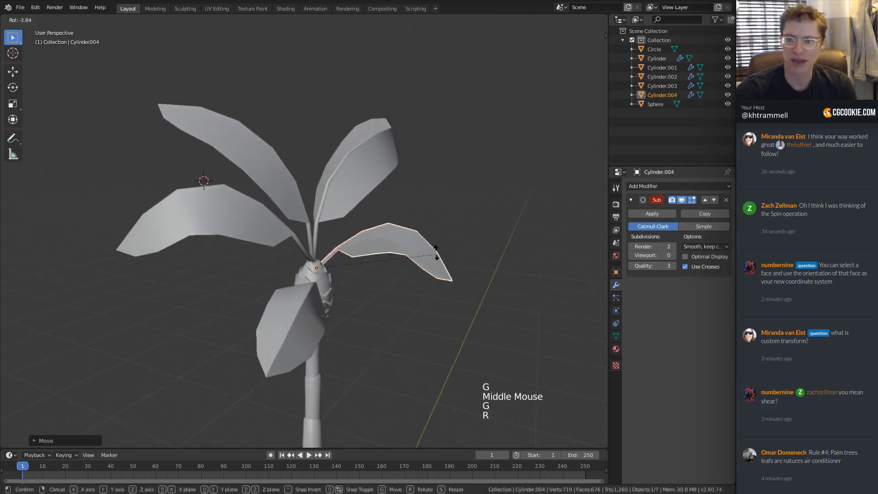
left_click(425, 229)
key("s")
left_click(449, 200)
Step: View the new frond from the far side and rotate it to refine its droop
middle_click_drag(449, 200, 365, 178)
middle_click_drag(389, 137, 398, 192, "ctrl")
middle_click_drag(402, 115, 316, 215, "ctrl")
middle_click_drag(311, 270, 309, 252, "ctrl")
key("r")
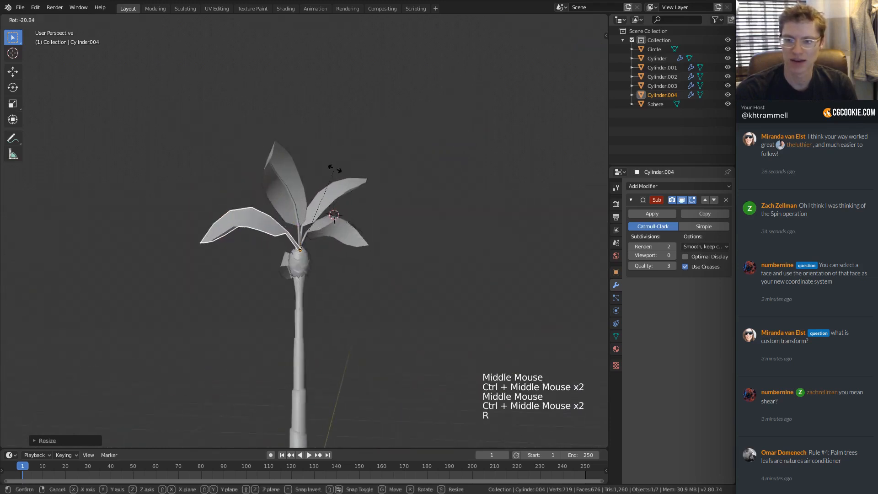
left_click(252, 229)
middle_click_drag(252, 228, 337, 259)
left_click(337, 259)
Step: Duplicate the upright twisted frond, Cylinder.002, place the copy lower on the bulb, and scale it down
middle_click_drag(337, 259, 378, 241)
left_click(351, 174)
key("shift+d")
left_click(362, 231)
key("s")
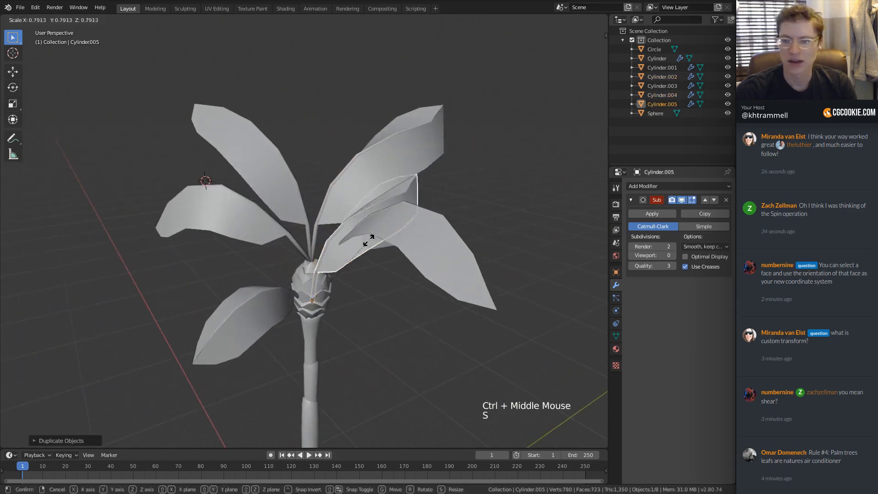
left_click(371, 261)
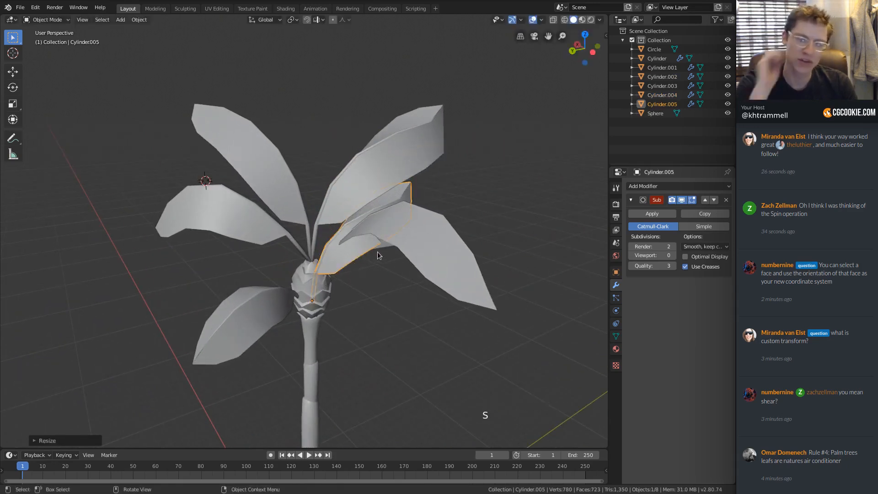
Step: Turn on snapping with Face as the snap target and try moving the small frond, Cylinder.005, with it
left_click(321, 20)
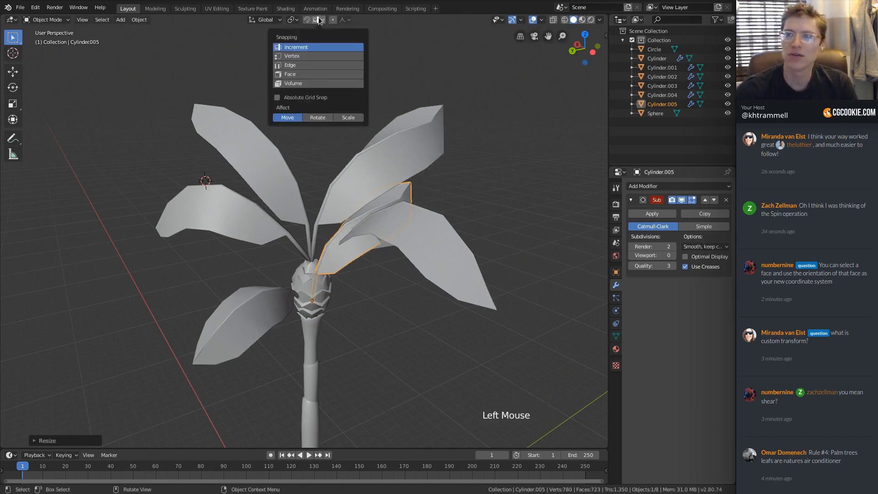
left_click(307, 20)
left_click(321, 20)
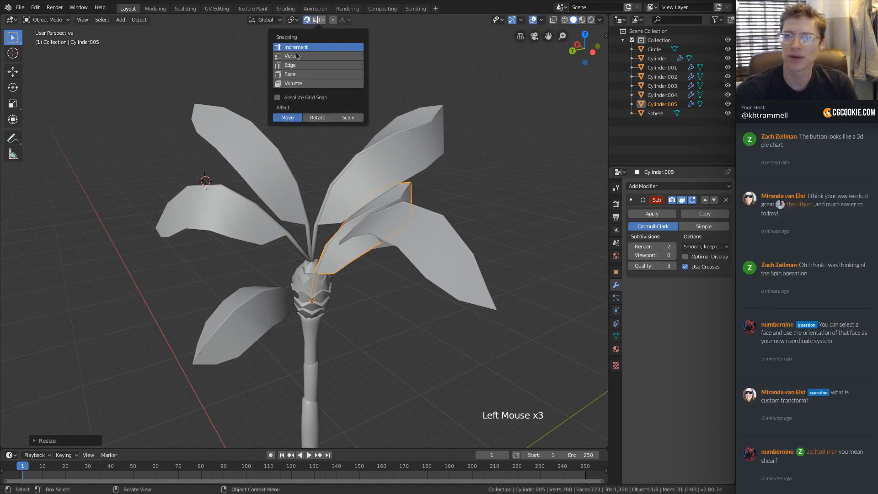
left_click(294, 74)
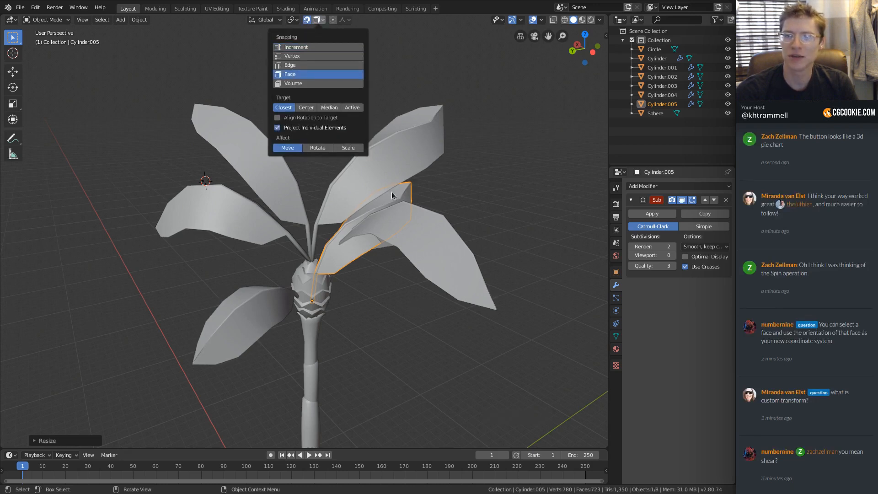
middle_click_drag(392, 195, 415, 204)
key("g")
left_click(426, 190)
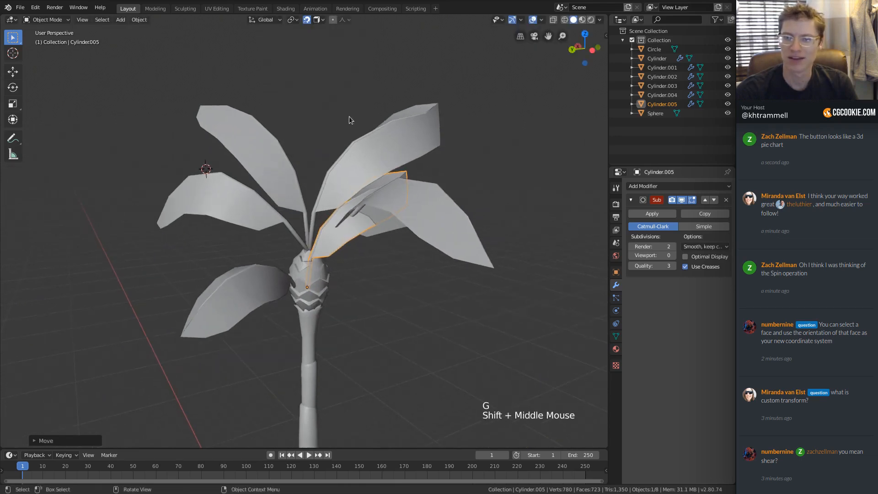
Step: Turn off Project Individual Elements for face snapping and test moving the small frond across the neighbouring fronds
left_click(316, 20)
key("g")
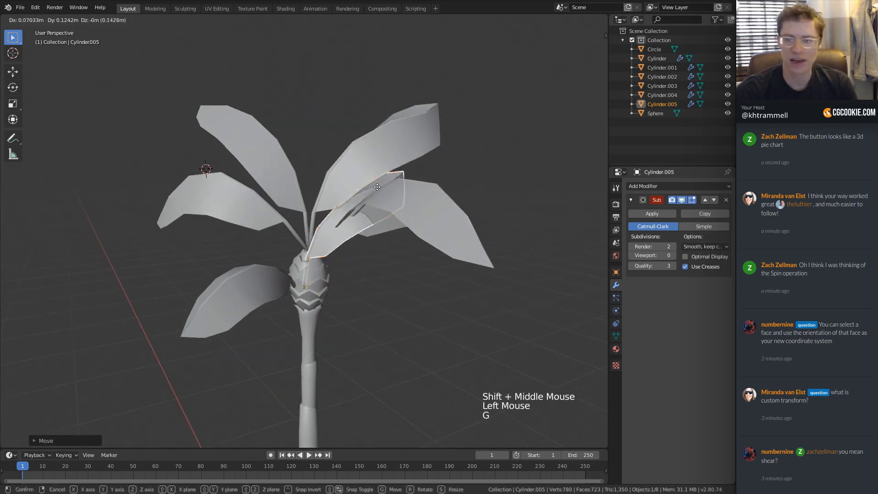
key("ctrl")
left_click(400, 167)
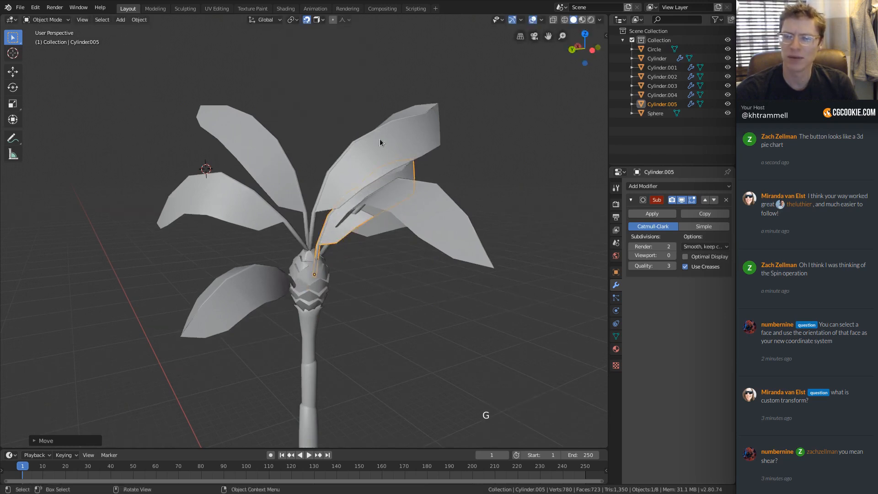
left_click(316, 20)
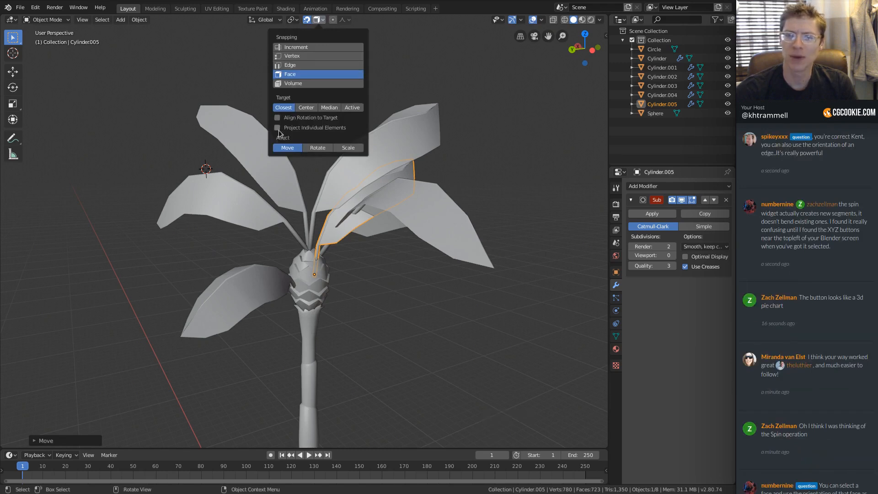
middle_click_drag(355, 154, 366, 184, "shift")
key("g")
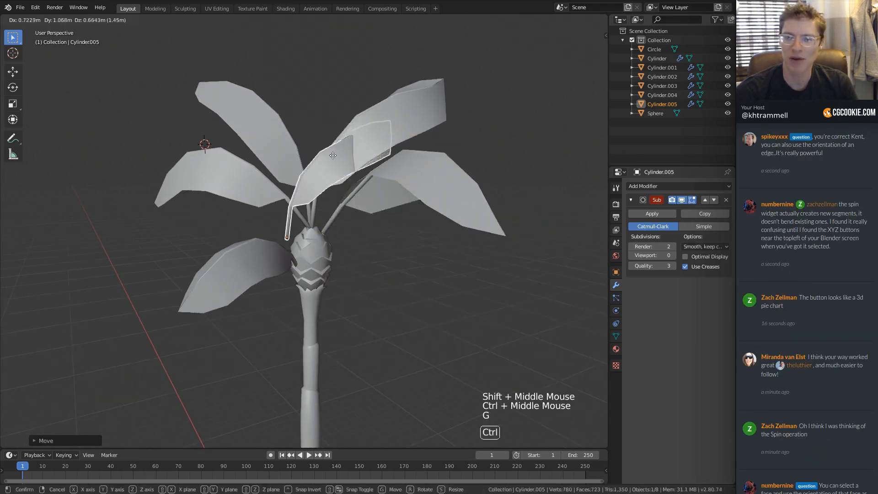
key("ctrl")
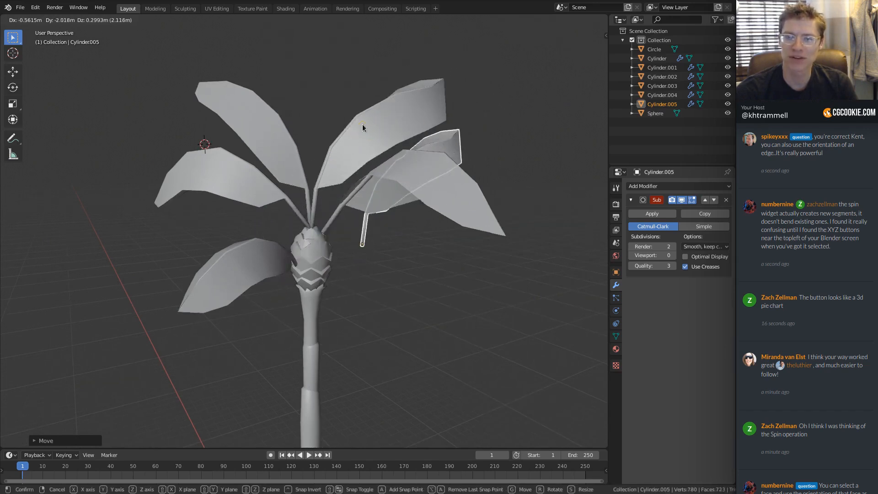
left_click(363, 129)
Step: Move the small frond over the bulb once more, and turn snapping off
left_click(321, 20)
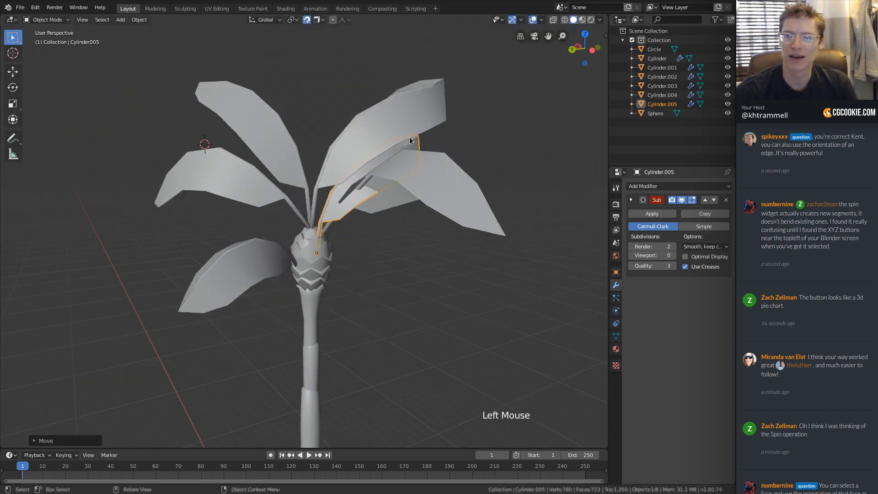
key("g")
key("ctrl")
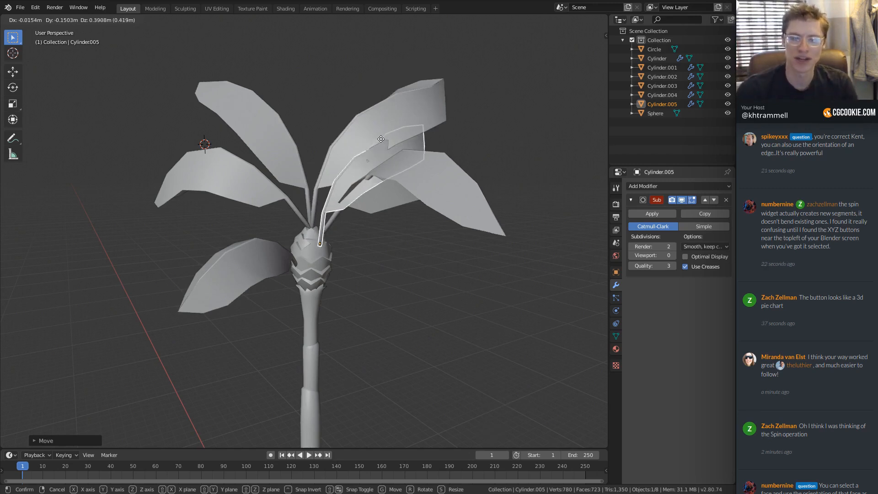
left_click(383, 142)
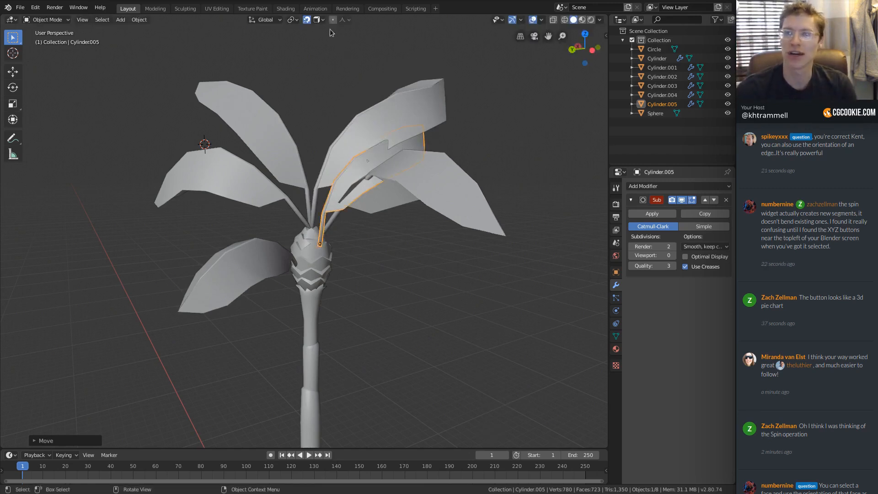
middle_click_drag(373, 153, 317, 40, "ctrl")
double_click(306, 20)
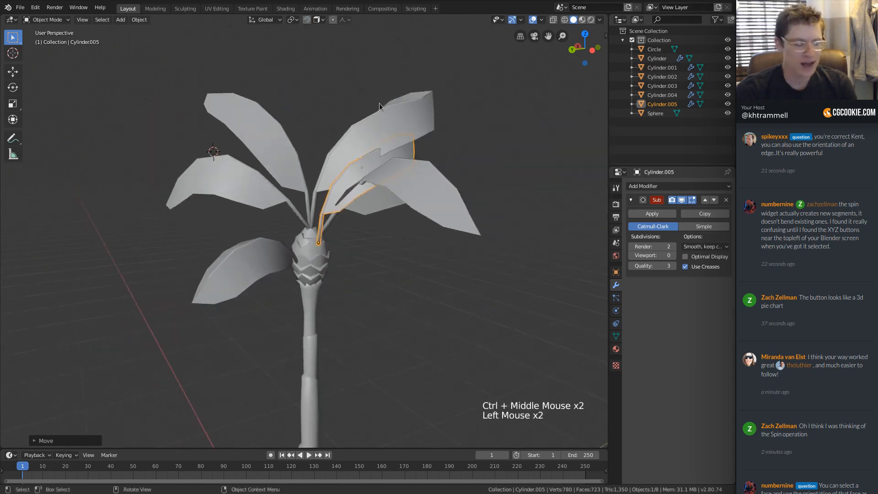
Step: Place the small frond's base against the bulb using temporary face snapping
key("g")
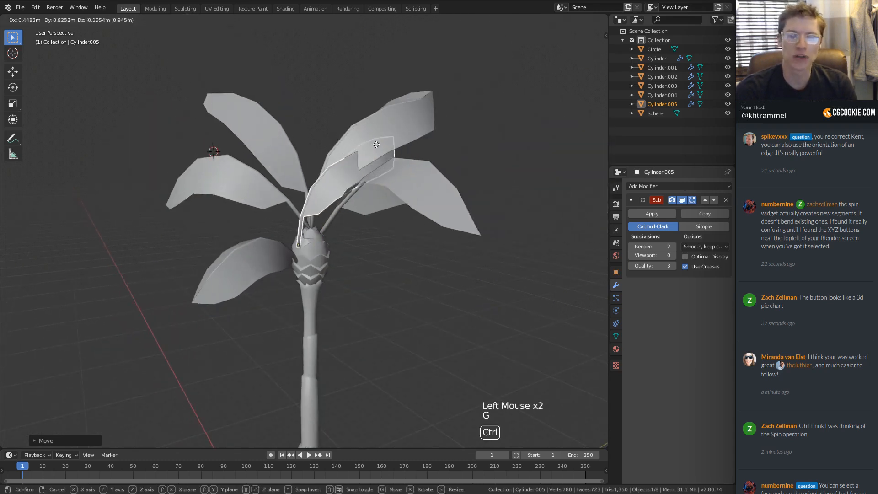
key("g")
key("g")
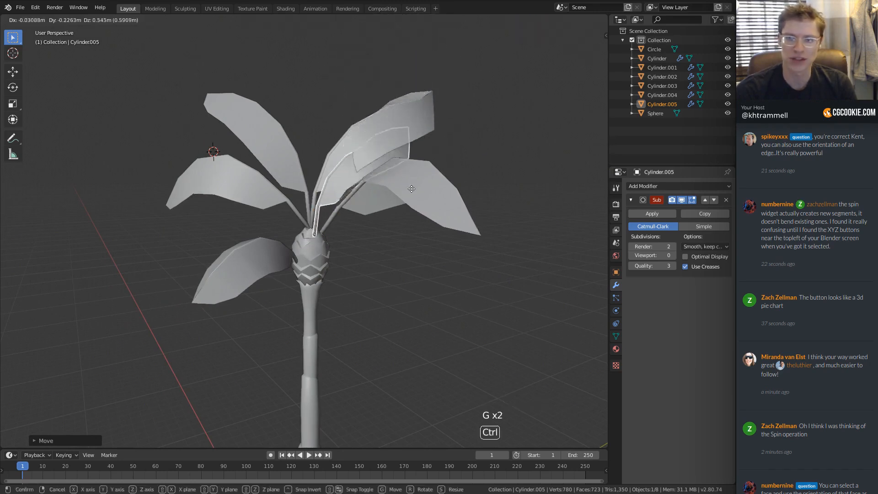
left_click(410, 213, "ctrl")
Step: Rotate the small frond freely from the side so that it points outward from the bulb
middle_click_drag(411, 212, 371, 164)
key("r")
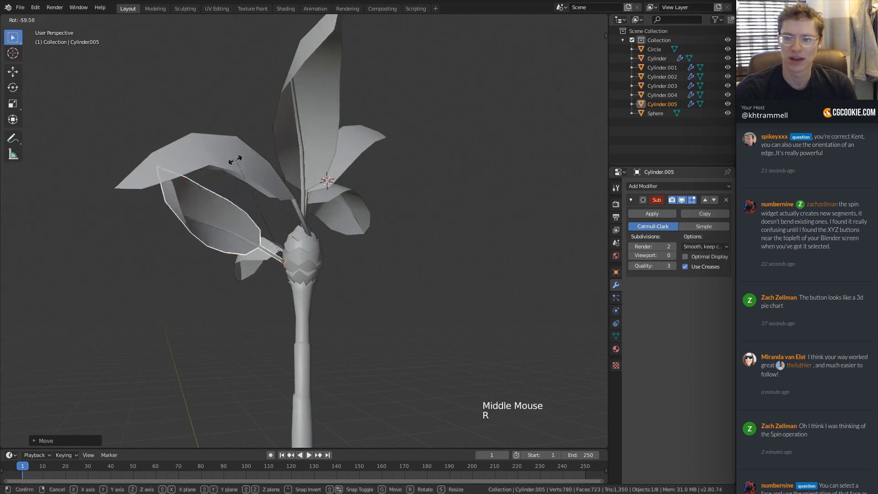
key("r")
left_click(348, 210)
Step: Reposition the small frond at the lower part of the bulb and adjust its scale
middle_click_drag(348, 210, 331, 237)
key("g")
key("s")
left_click(320, 229)
key("g")
left_click(376, 240)
key("s")
left_click(282, 216)
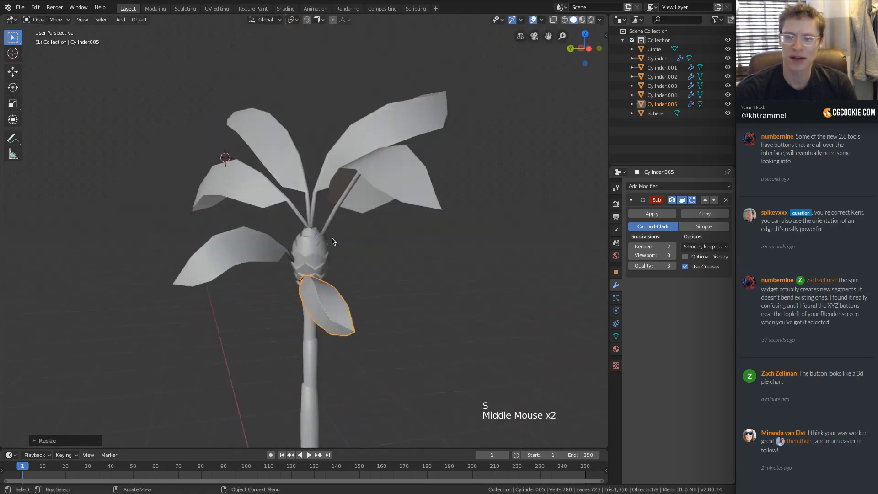
Step: Duplicate the large drooping frond, trackball-rotate the copy to the opposite side of the crown, and rescale it
left_click(369, 195)
middle_click_drag(369, 195, 411, 242)
key("shift+d")
key("r")
key("r")
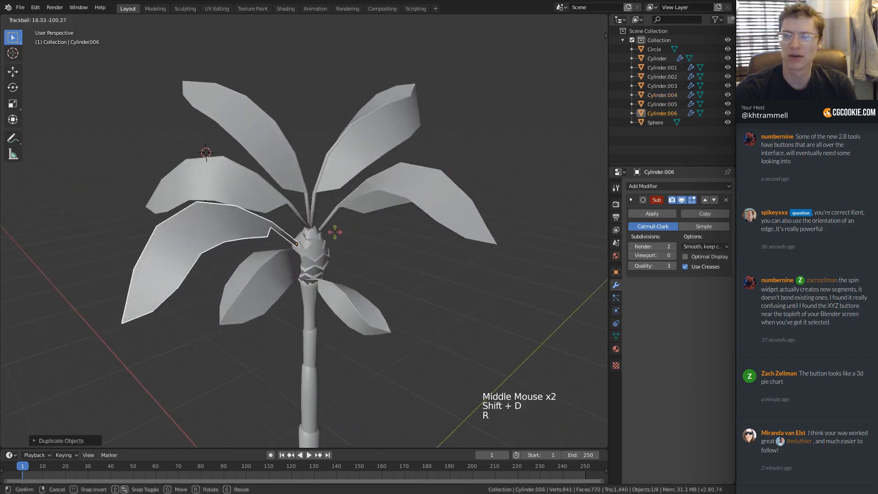
left_click(351, 228)
key("s")
left_click(343, 227)
Step: Rotate the new drooping frond, Cylinder.006, around the Z axis to adjust its direction
middle_click_drag(344, 224, 373, 187, "ctrl")
middle_click_drag(372, 187, 428, 201)
key("r")
key("z")
middle_click_drag(436, 187, 297, 215)
middle_click_drag(297, 292, 297, 267, "ctrl")
Step: Duplicate an upper frond, trackball-rotate the copy, and move its base to the top of the bulb
left_click(323, 186)
middle_click_drag(323, 186, 301, 176)
key("shift+d")
key("r")
key("r")
key("r")
left_click(343, 210)
key("g")
left_click(300, 179)
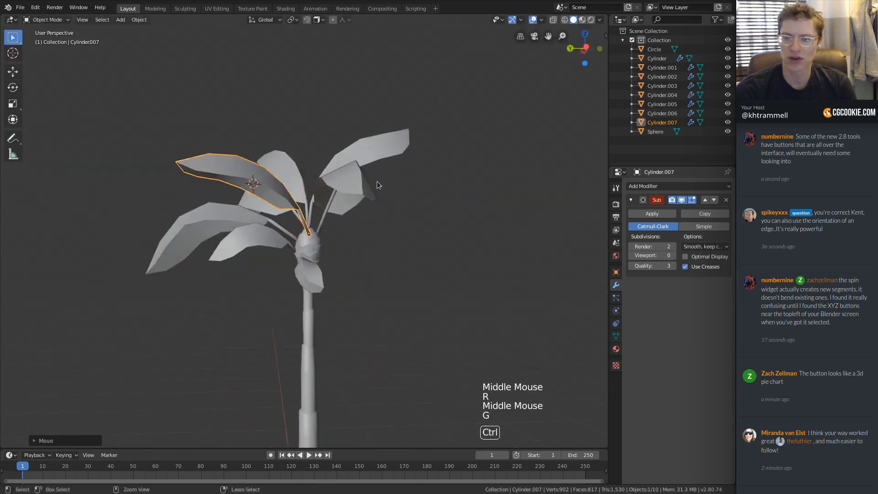
Step: Scale the new upper frond, Cylinder.007, and rotate it more upright from the side
middle_click_drag(425, 183, 380, 180)
key("s")
left_click(349, 182)
key("r")
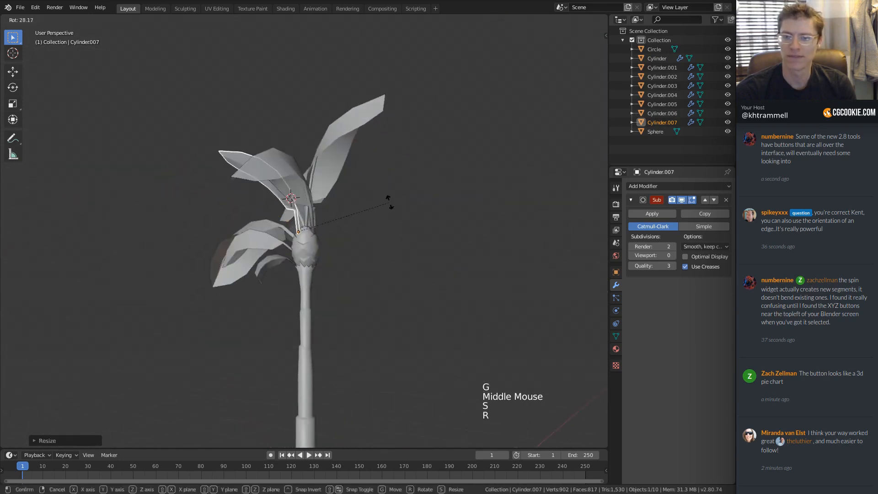
left_click(389, 203)
Step: Move the upright frond, Cylinder.007, until its stem sits on the top of the bulb
middle_click_drag(279, 194, 345, 222)
key("g")
left_click(303, 193)
key("g")
left_click(336, 234)
key("g")
left_click(337, 228)
Step: Duplicate the upright frond, Cylinder.007, and place the copy lower on the bulb
middle_click_drag(346, 222, 351, 214)
middle_click_drag(351, 214, 367, 185, "ctrl")
key("shift+d")
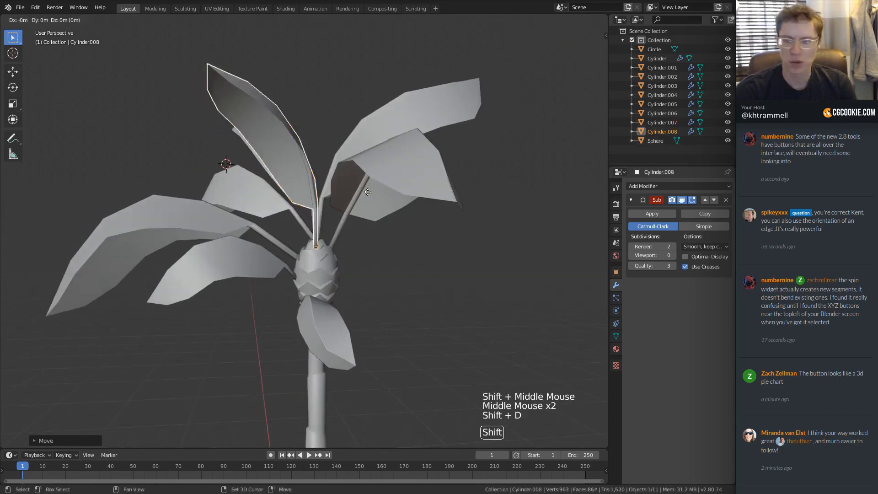
left_click(409, 216)
Step: Rotate the lower copy, Cylinder.008, outward from the bulb, rescale it, and refine its droop
middle_click_drag(413, 217, 359, 209)
key("r")
left_click(362, 176)
key("s")
left_click(386, 188)
middle_click_drag(360, 210, 355, 217)
key("r")
left_click(358, 167)
middle_click_drag(358, 167, 402, 204)
key("r")
key("r")
right_click(388, 218)
key("r")
key("r")
right_click(384, 182)
key("r")
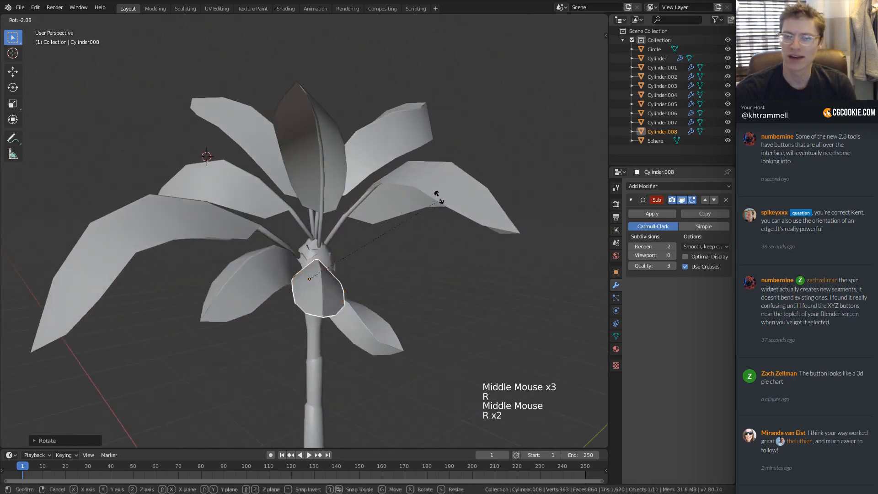
right_click(372, 247)
Step: Move the lower frond, Cylinder.008, around the bulb, rescale it, and seat its stem against the surface
key("g")
left_click(385, 242)
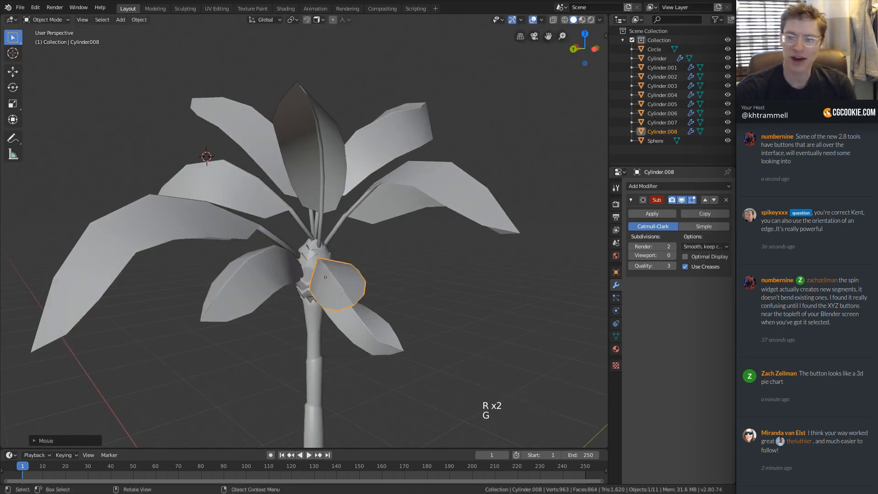
key("s")
left_click(384, 242)
middle_click_drag(385, 243, 292, 242)
key("g")
left_click(309, 239)
middle_click_drag(343, 219, 362, 246, "ctrl")
Step: Duplicate the twisted frond, Cylinder.002, place the copy lower on the bulb, and rotate it around the Z axis
left_click(348, 203)
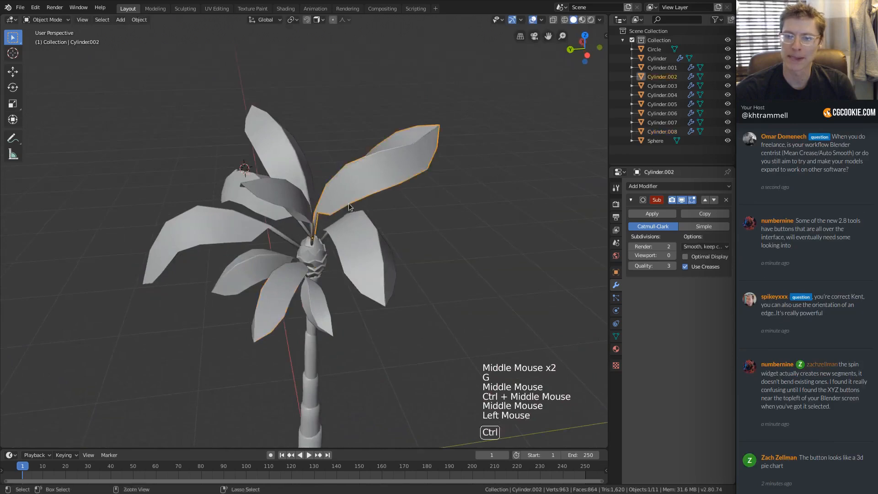
middle_click_drag(349, 203, 347, 222, "ctrl")
key("shift+d")
left_click(349, 248)
key("r")
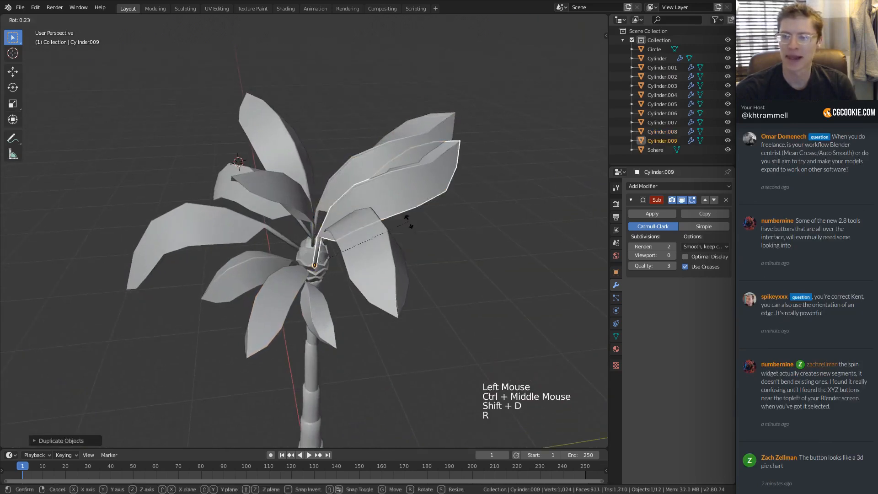
key("r")
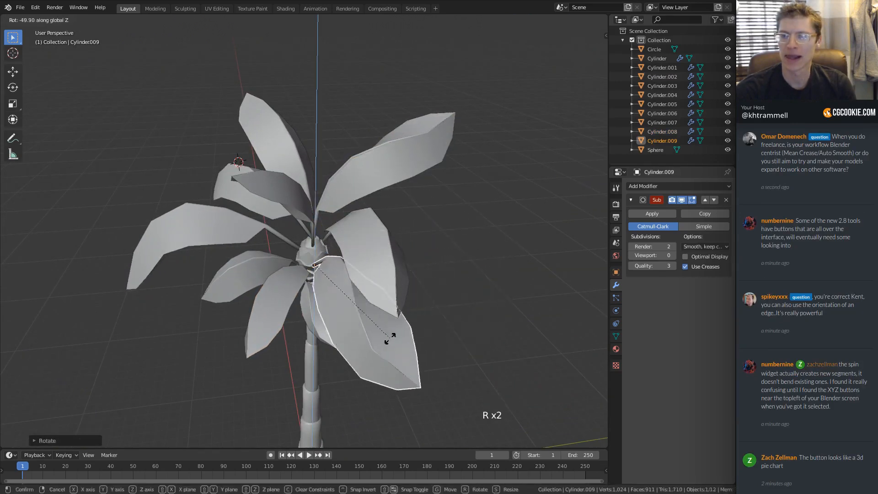
left_click(456, 281)
Step: Rotate the new frond, Cylinder.009, from the side and rescale it so that it extends outward from the bulb
middle_click_drag(457, 280, 419, 229)
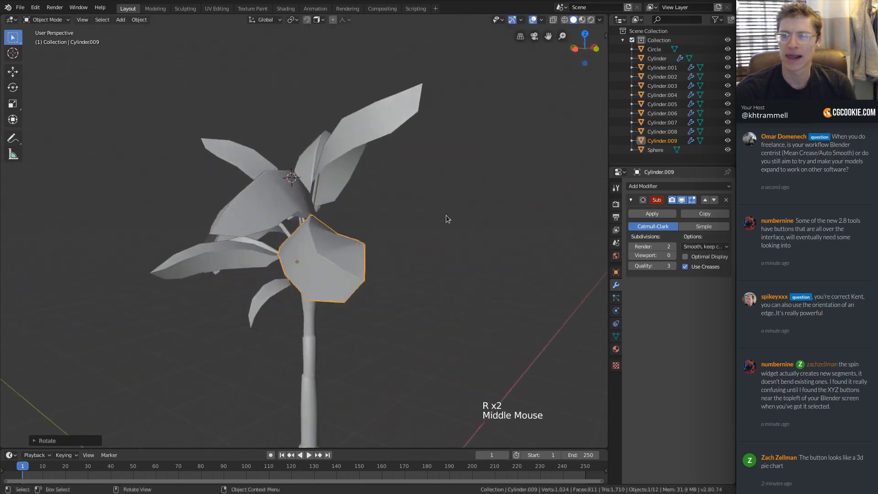
key("r")
left_click(355, 261)
middle_click_drag(355, 261, 404, 153)
key("s")
left_click(417, 219)
key("r")
left_click(410, 151)
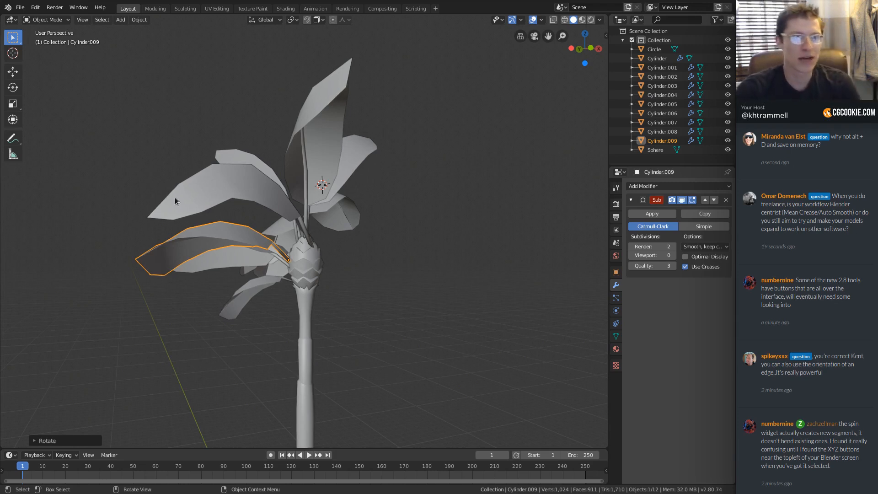
Step: Examine the crown from several sides for gaps between the fronds
middle_click_drag(260, 258, 259, 221)
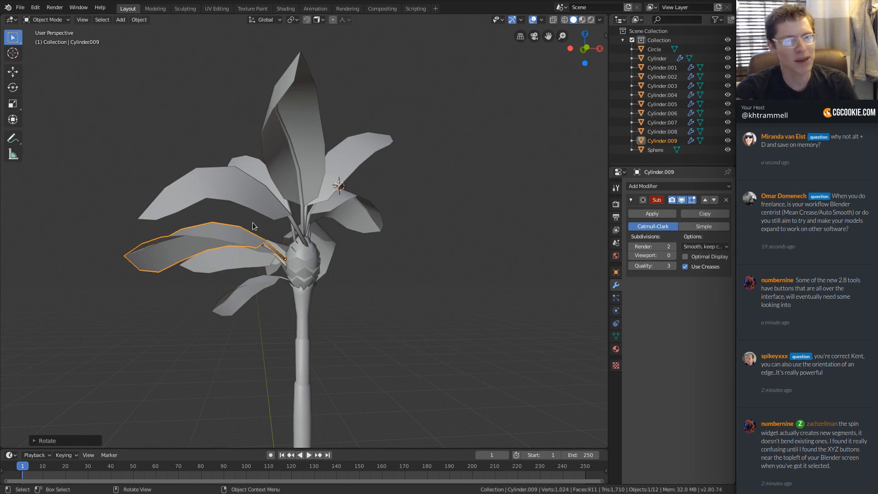
middle_click_drag(251, 226, 311, 222)
middle_click_drag(311, 222, 311, 203, "ctrl")
middle_click_drag(311, 203, 268, 203)
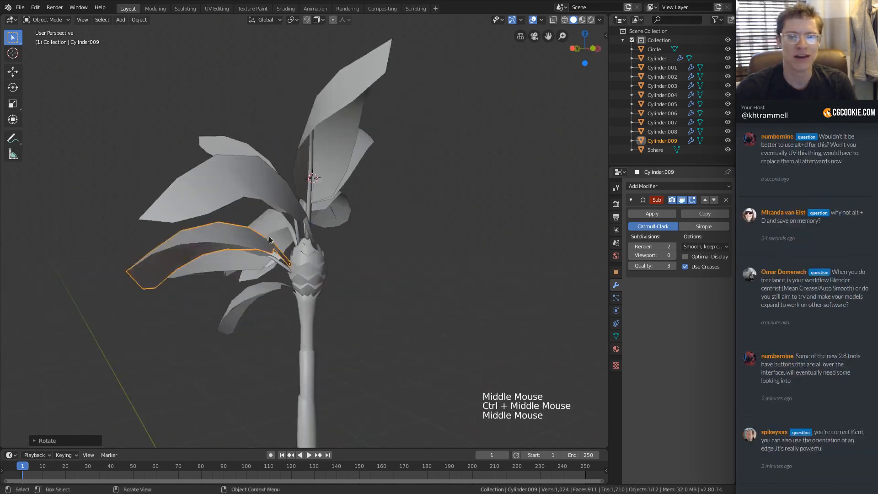
left_click(301, 176)
mouse_move(301, 176)
middle_mouse_down()
mouse_move(322, 171)
mouse_move(314, 171)
middle_mouse_up()
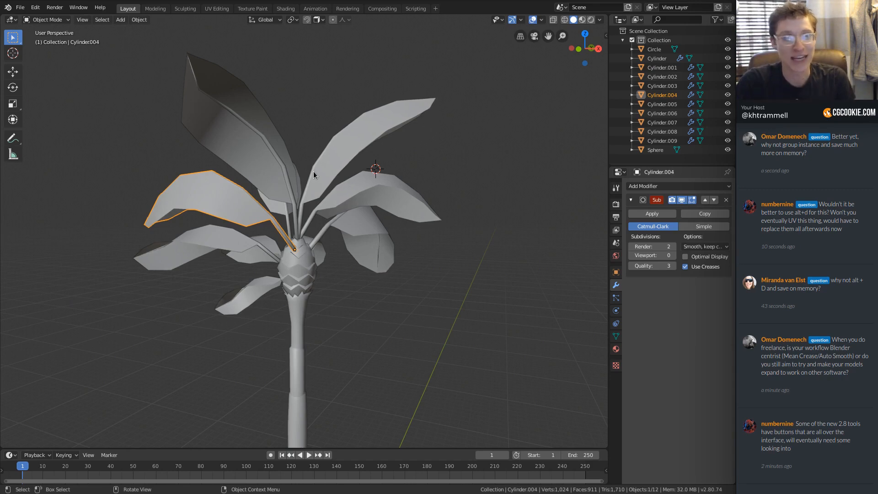
middle_click_drag(426, 179, 325, 183)
middle_click(244, 139, "ctrl")
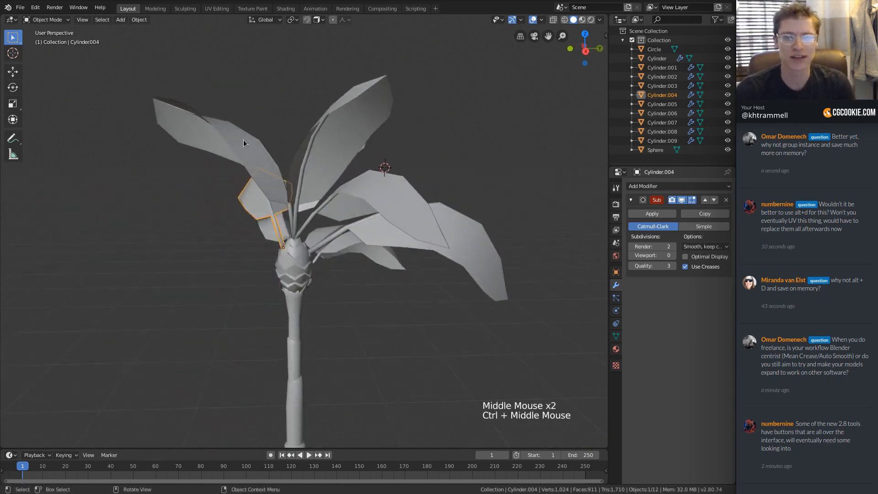
left_click(265, 148)
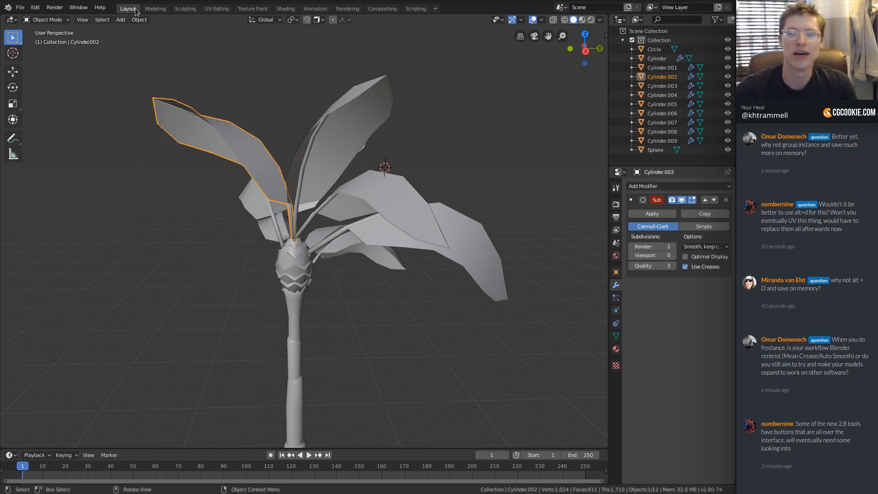
Step: Duplicate the side frond, Cylinder.004, in place and rotate the copy around the global Z axis
middle_click_drag(264, 149, 250, 199)
left_click(293, 223)
key("shift+d")
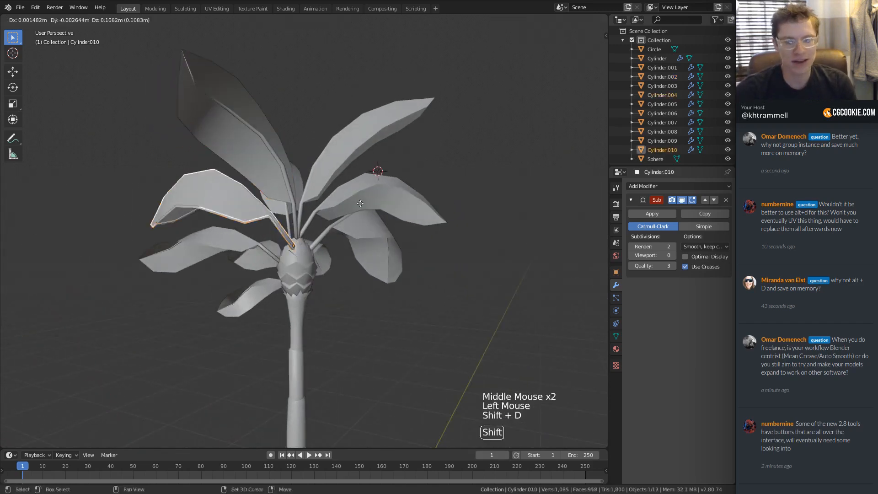
key("r")
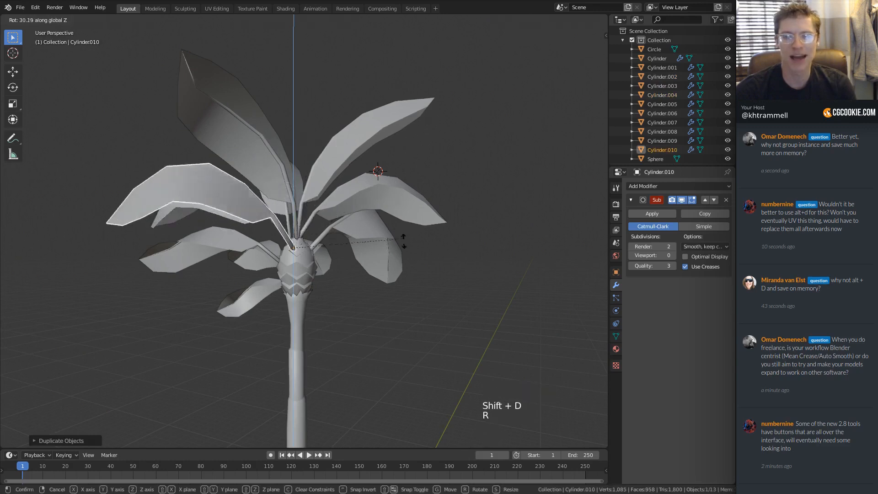
left_click(369, 210)
Step: Rescale the duplicated frond and rotate it freely so that it fans out from the bulb
mouse_move(385, 197)
middle_mouse_down()
mouse_move(296, 188)
mouse_move(331, 195)
mouse_move(341, 185)
mouse_move(384, 182)
middle_mouse_up()
key("s")
left_click(309, 190)
key("r")
key("r")
left_click(348, 189)
key("r")
left_click(363, 197)
Step: Move the rotated frond, Cylinder.010, so that its stem sits against the upper side of the bulb
middle_click_drag(384, 182, 384, 194, "ctrl")
middle_click_drag(366, 194, 395, 189)
key("g")
left_click(369, 199, "ctrl")
key("g")
left_click(278, 195)
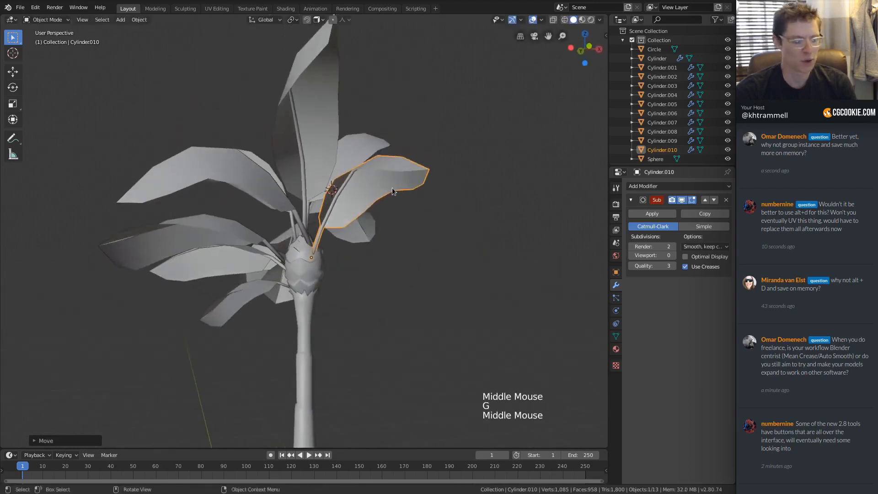
Step: Select another upper frond, duplicate it, and rotate the copy into the gap in the crown
left_click(286, 61)
middle_click_drag(460, 223, 402, 142)
left_click(413, 154)
left_click(389, 129)
middle_click_drag(403, 142, 379, 136)
key("shift+d")
key("r")
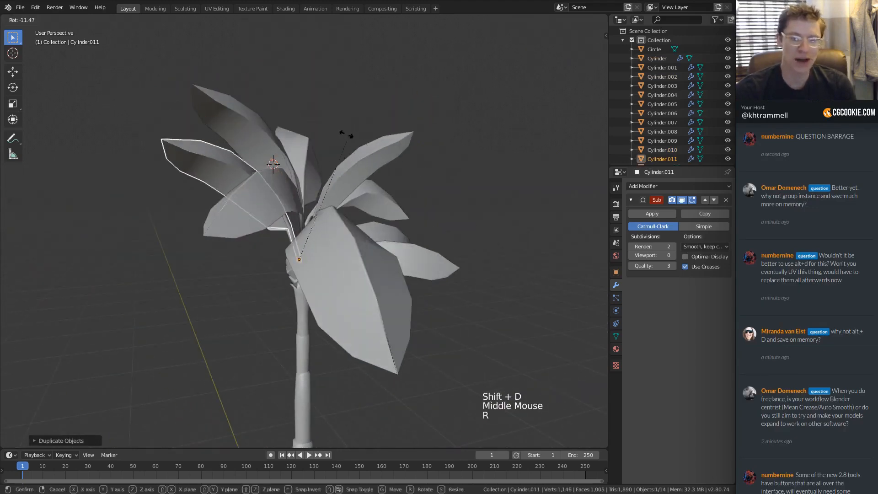
left_click(291, 142)
Step: Rescale the newest frond, adjust its rotation, and move its base onto the bulb
middle_click_drag(256, 149, 418, 174)
key("s")
left_click(367, 163)
key("r")
left_click(332, 189)
key("r")
left_click(365, 183)
key("g")
left_click(353, 192)
Step: Tilt the new frond, Cylinder.011, outward and shift its stem against the bulb
key("r")
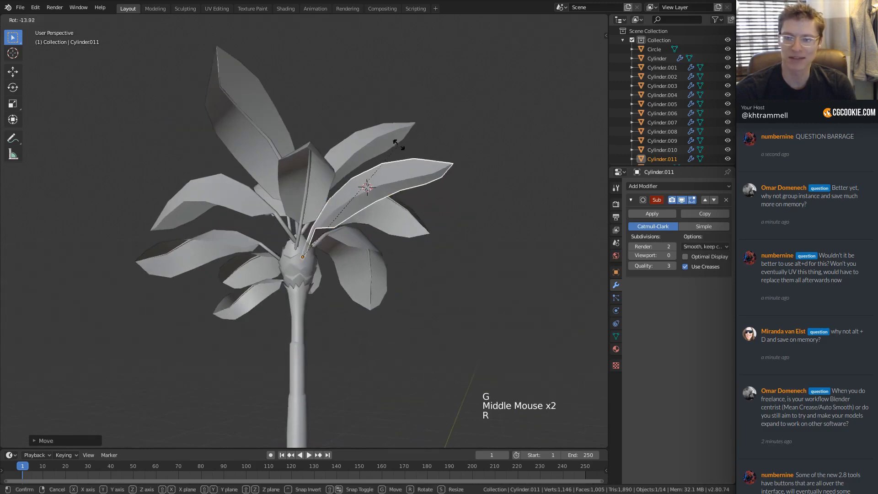
left_click(399, 145)
middle_click_drag(399, 145, 303, 172)
key("g")
left_click(383, 154)
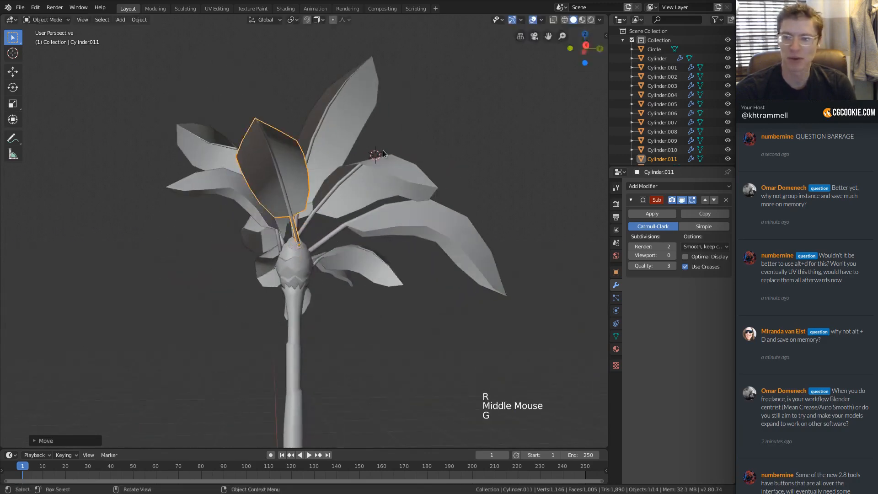
Step: Rotate Cylinder.011 slightly from the side view so that its tip rises
middle_click_drag(384, 153, 317, 155)
key("g")
right_click(353, 150)
key("r")
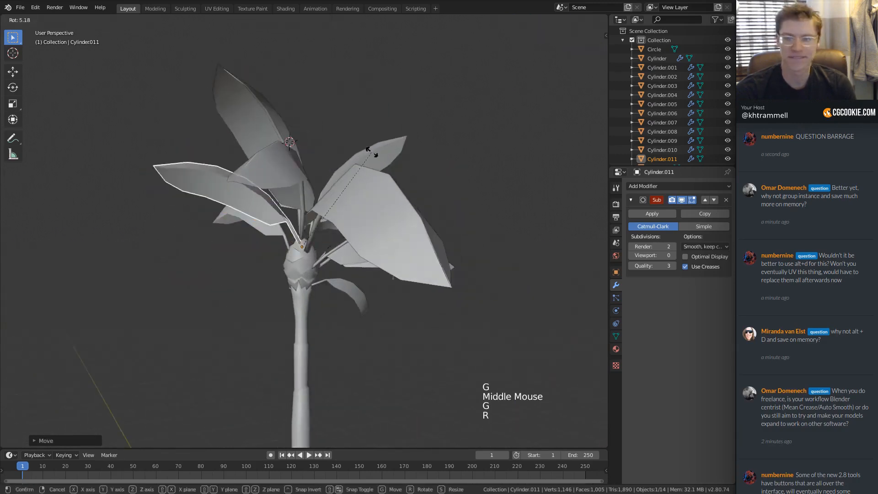
left_click(209, 152)
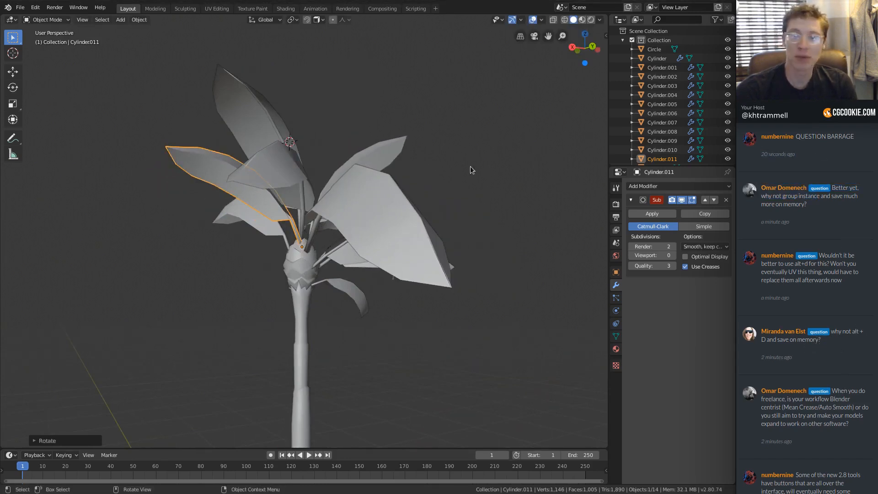
Step: Create a linked duplicate of the tall frond, Cylinder, beside the tree and check the duplication settings
left_click(287, 151)
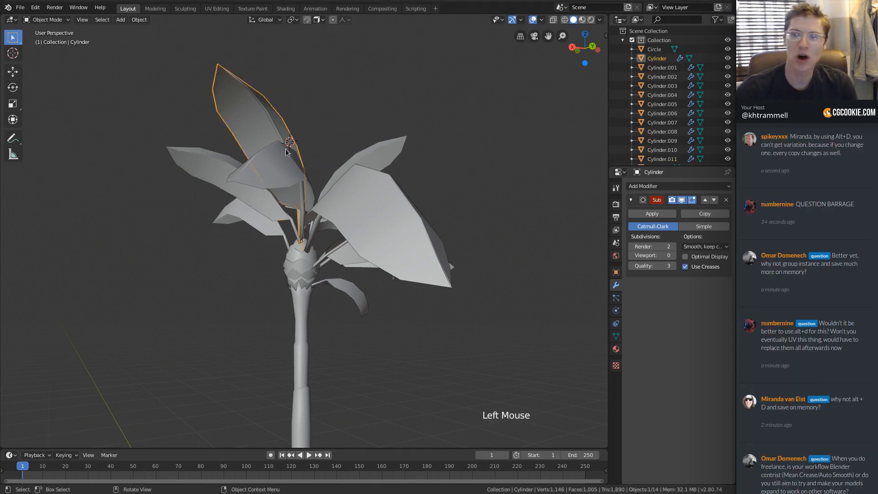
key("alt+d")
left_click(225, 274)
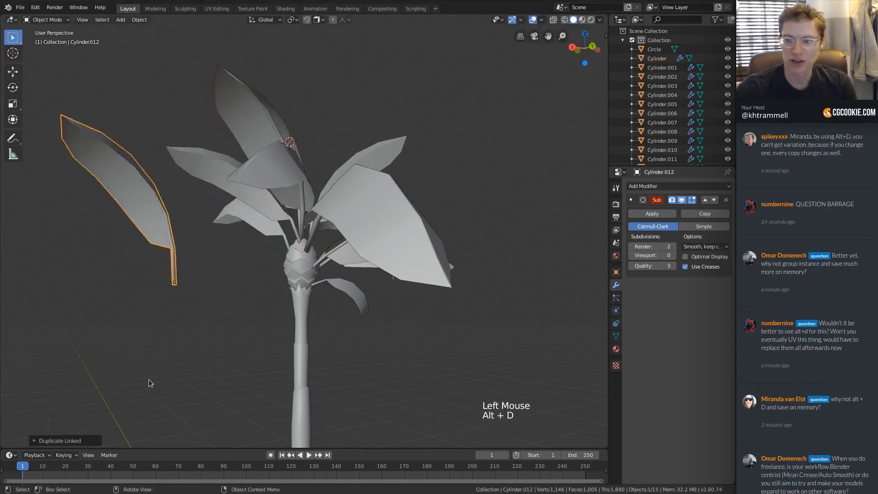
left_click(64, 441)
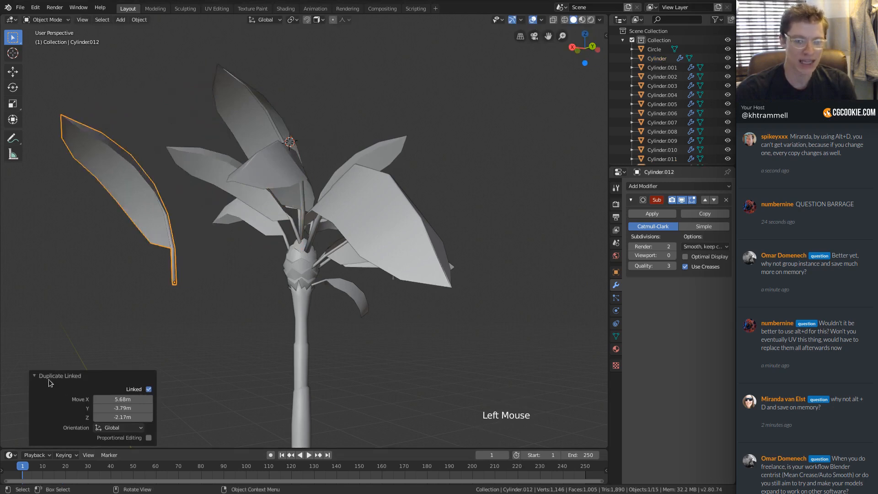
left_click(31, 372)
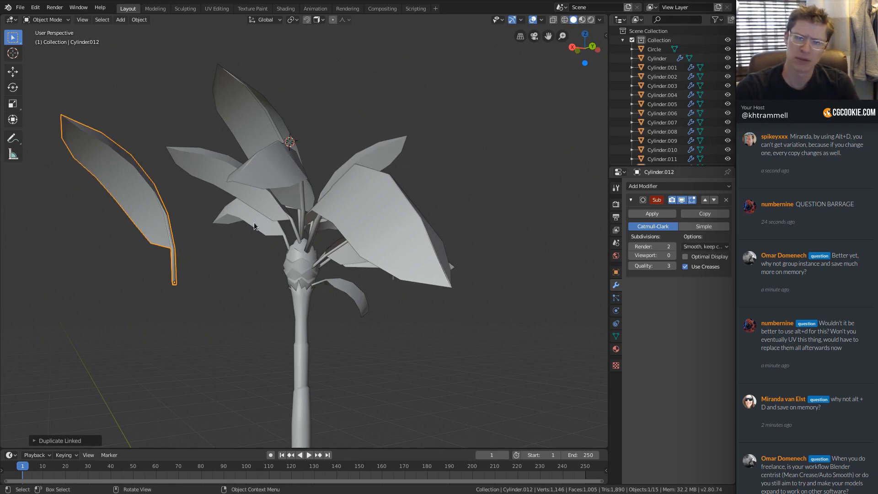
Step: Move the linked frond from beside the tree to the bulb so that its stem touches the surface
middle_click_drag(186, 184, 144, 211)
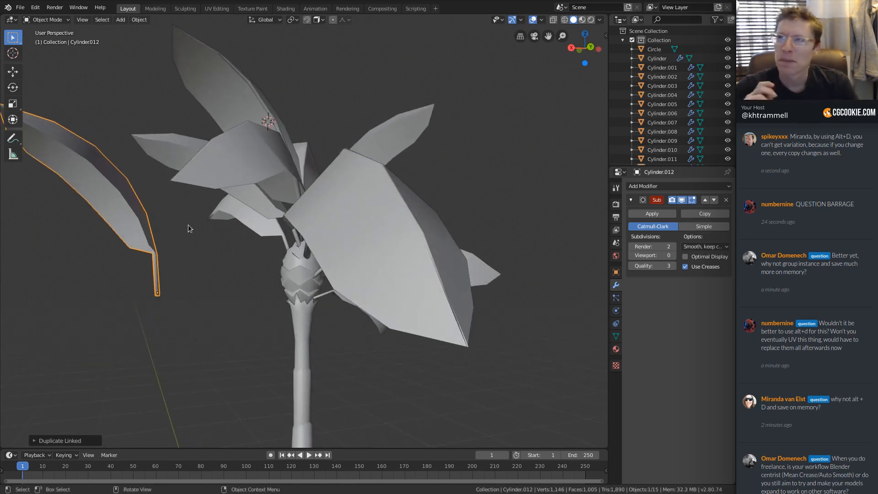
middle_click_drag(196, 224, 194, 175, "ctrl")
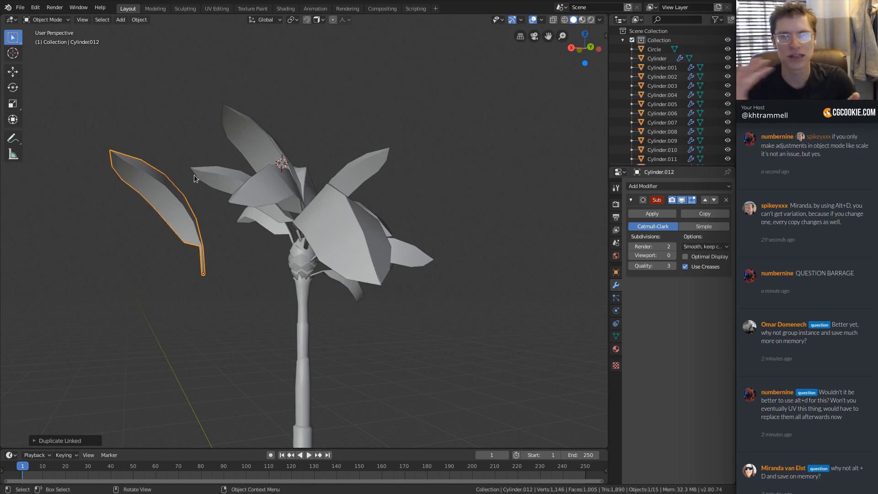
middle_click_drag(221, 228, 218, 282)
key("g")
left_click(329, 236)
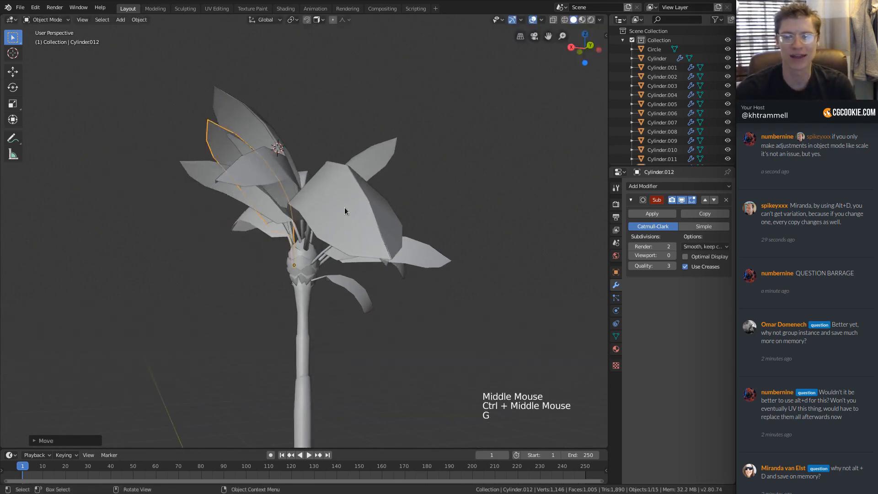
Step: Rotate the linked frond away from the tall fronds and rescale it
key("r")
left_click(336, 170)
key("s")
left_click(326, 182)
middle_click_drag(175, 207, 297, 230)
Step: Reposition the linked frond, Cylinder.012, on the bulb and rotate it freely to point outward
key("g")
middle_click_drag(327, 212, 311, 218, "ctrl")
middle_click_drag(311, 217, 277, 222)
middle_click_drag(318, 191, 364, 210)
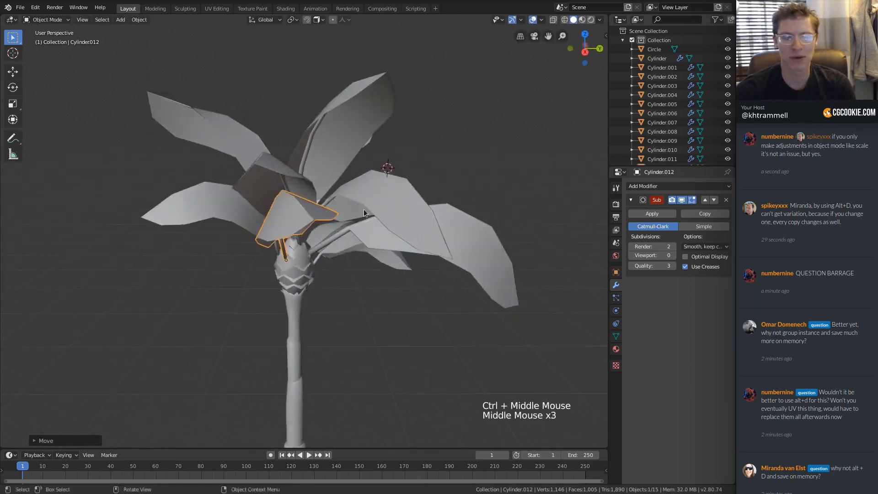
key("r")
key("r")
left_click(334, 251)
Step: Rescale Cylinder.012 and move its stem to a low position on the bulb
middle_click_drag(334, 251, 385, 225)
key("s")
left_click(326, 225)
key("g")
left_click(335, 245)
key("g")
left_click(293, 248)
Step: Rotate the low linked frond to droop beside the trunk and adjust its scale
key("r")
key("s")
left_click(288, 228)
key("s")
left_click(385, 242)
Step: Duplicate the frond Cylinder.001, place the copy lower on the bulb, and rotate it freely toward the front gap
left_click(380, 180)
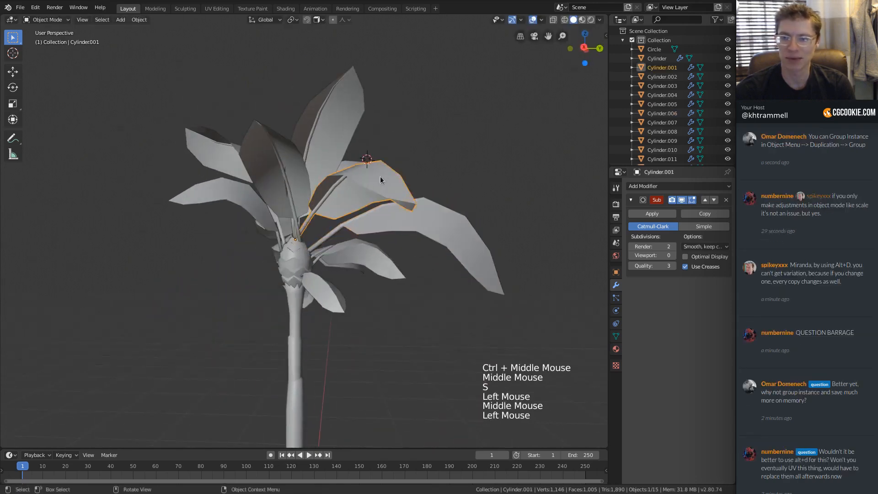
key("shift+d")
left_click(385, 199)
key("r")
key("r")
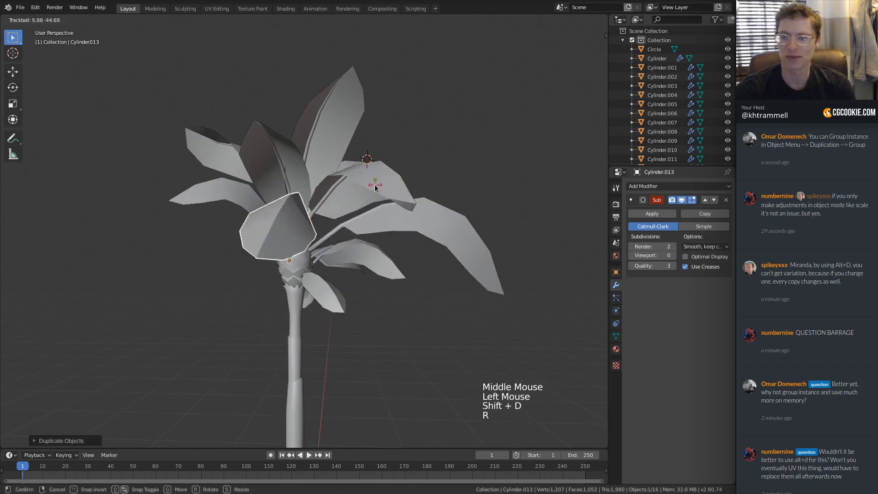
Step: Rotate the newly duplicated leaf so it extends outward from the top of the palm trunk
left_click(376, 184)
middle_click_drag(311, 201, 456, 227)
key("r")
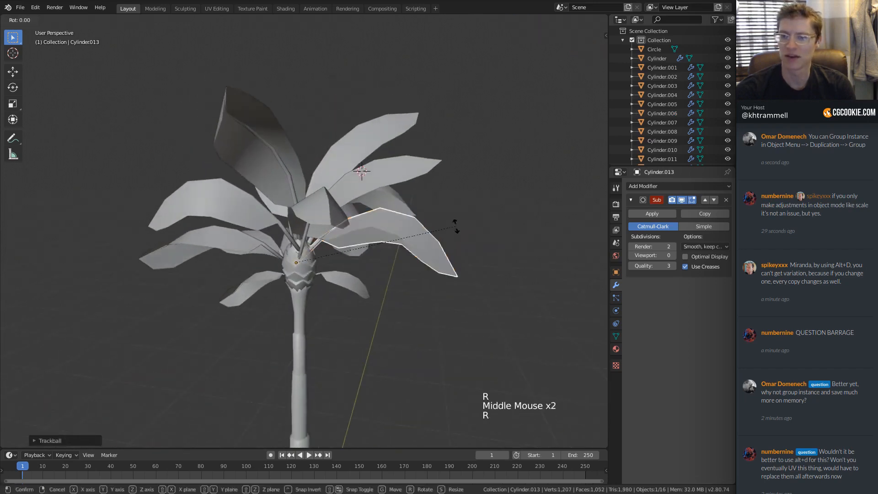
left_click(456, 227)
Step: Duplicate the tall upright leaf, lower the copy and trackball-rotate it toward an open side of the crown
left_click(261, 163)
middle_click_drag(261, 163, 280, 167)
key("shift+d")
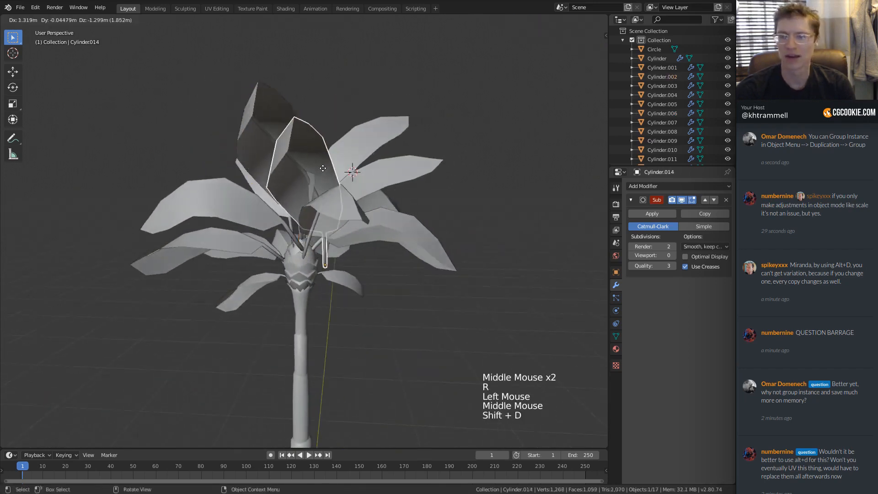
middle_click_drag(337, 165, 327, 147)
key("r")
key("r")
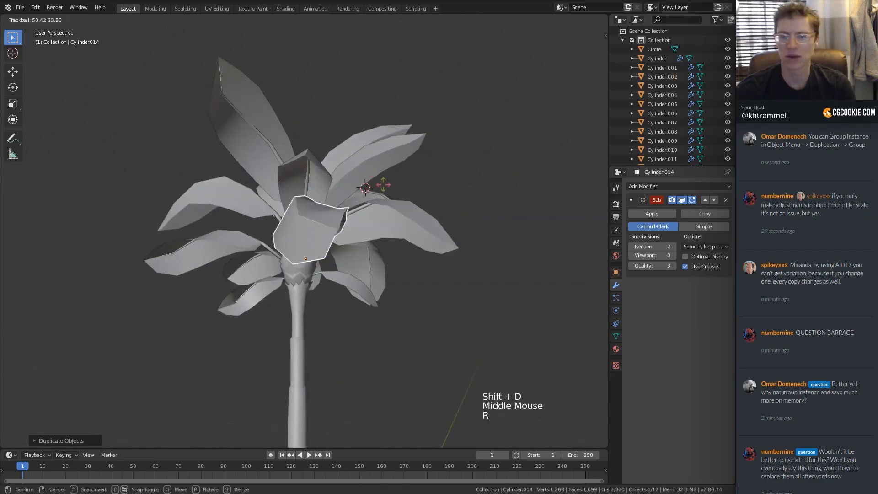
left_click(384, 185)
key("r")
left_click(365, 208)
Step: Refine the copied leaf's rotation from another angle and move its stem onto the trunk's head
middle_click_drag(369, 200, 398, 197)
key("r")
key("r")
left_click(346, 210)
key("r")
left_click(366, 240)
key("g")
left_click(364, 230)
Step: Scale the repositioned leaf copy to fit with the surrounding leaves
middle_click_drag(398, 197, 375, 176)
middle_click_drag(375, 176, 342, 221)
key("s")
left_click(349, 186)
Step: Scale down the long arching leaf, move it closer to the trunk and clear the selection
middle_click_drag(349, 186, 361, 219)
left_click(361, 230)
key("s")
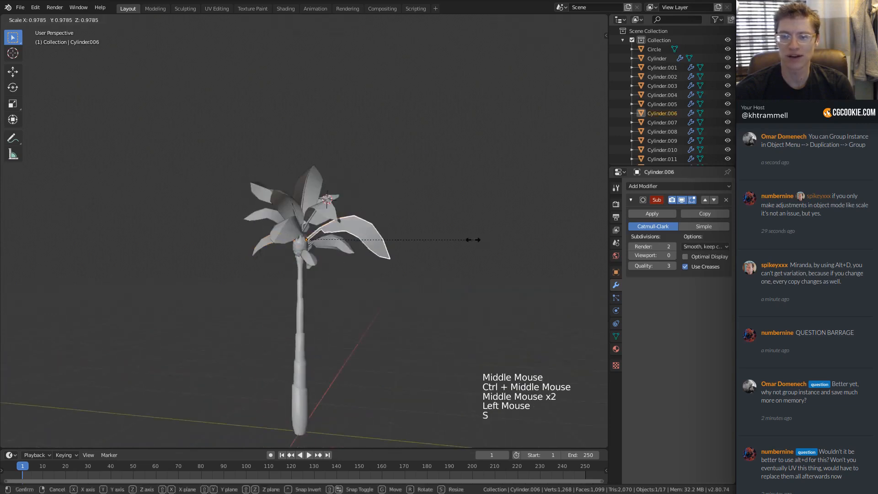
middle_click_drag(455, 231, 379, 195)
key("g")
key("a")
key("a")
key("a")
middle_click_drag(380, 194, 344, 225)
middle_click_drag(344, 225, 378, 215, "ctrl")
Step: Rotate the short leaf beside the trunk's head so it swings out sideways from the crown
left_click(338, 232)
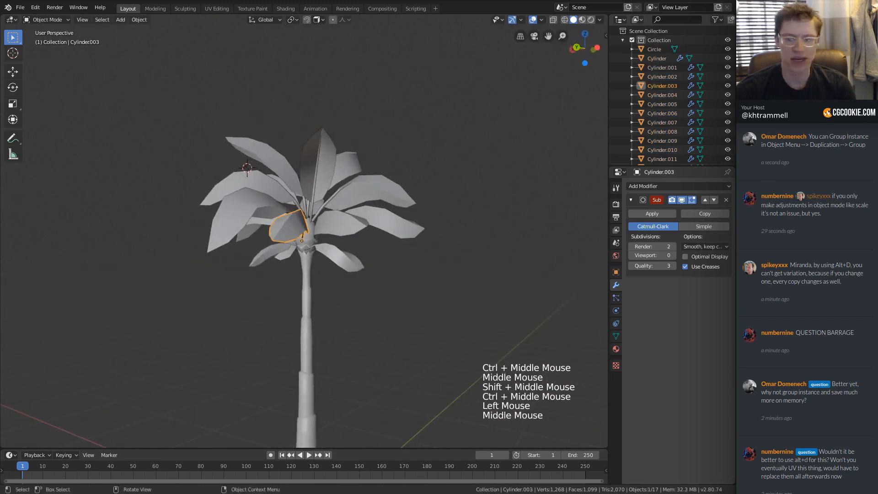
key("r")
left_click(396, 246)
key("r")
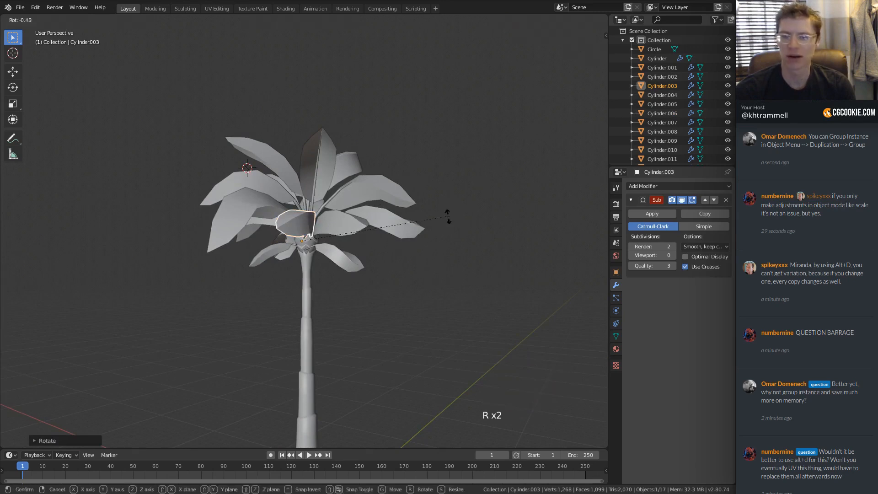
key("r")
left_click(467, 198)
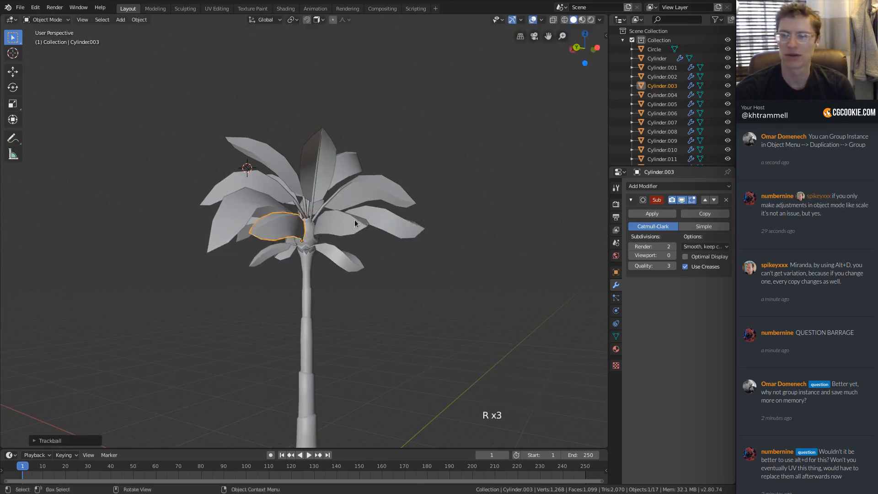
Step: Rotate the neighbouring mid-height leaf on the opposite side of the crown, and leave nothing selected
left_click(356, 223)
middle_click_drag(356, 224, 402, 205)
key("r")
left_click(378, 197)
key("a")
key("s")
right_click(398, 213)
key("a")
key("a")
key("a")
Step: Undo the last three changes, redo one of them and deselect everything
middle_click_drag(402, 206, 456, 177)
key("ctrl+z")
key("ctrl+z")
key("ctrl+z")
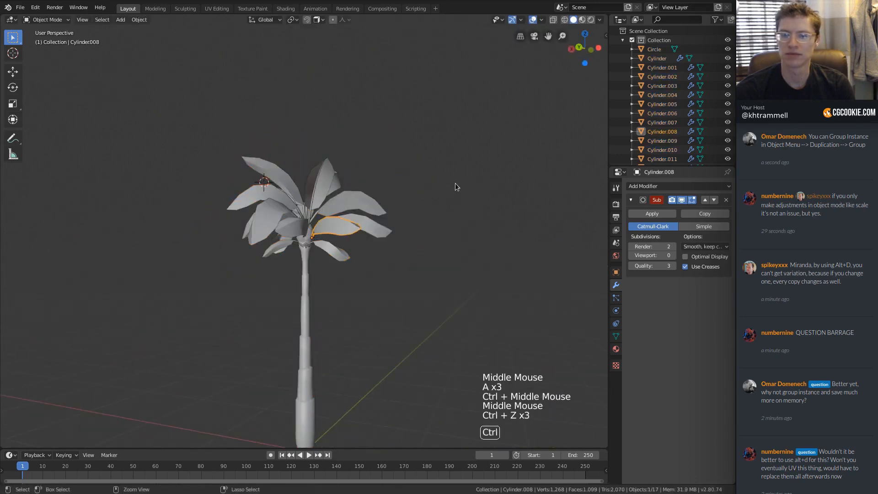
key("ctrl+shift+z")
key("a")
key("a")
key("a")
middle_click_drag(424, 192, 424, 181, "ctrl")
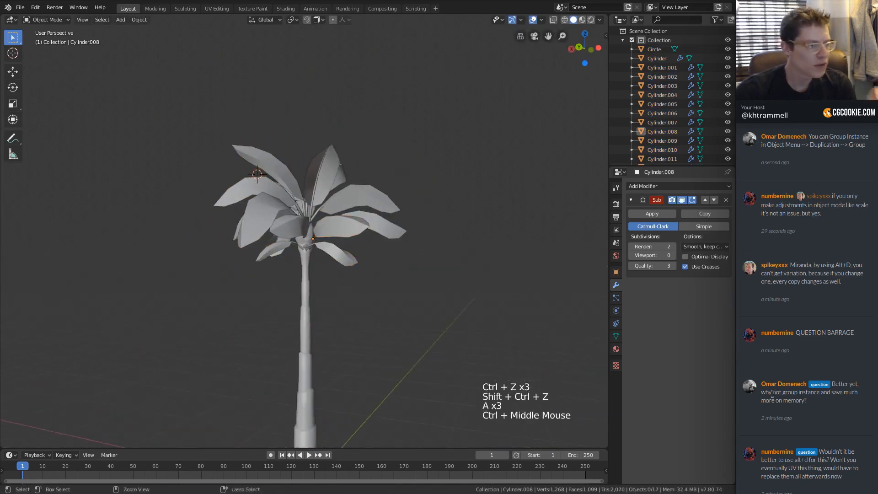
scroll(778, 393, "down", 3)
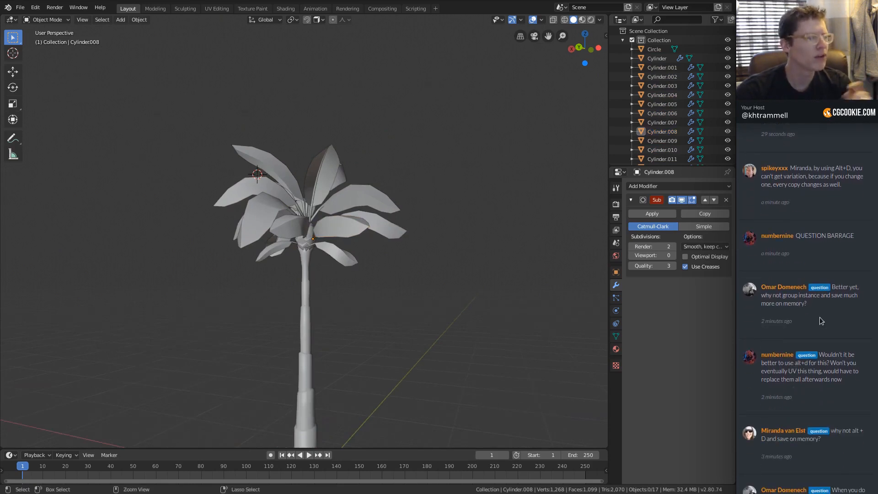
scroll(819, 320, "up", 3)
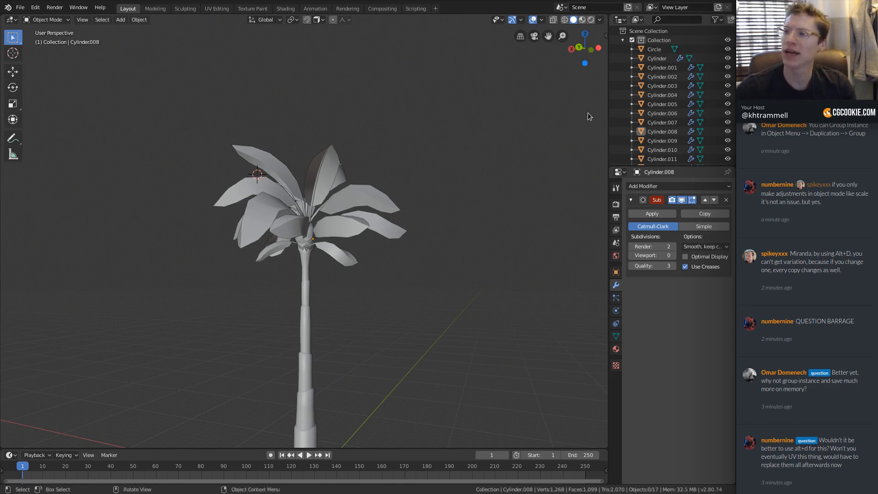
Step: Collapse the Collection's object list in the Outliner
left_click(623, 41)
left_click(621, 40)
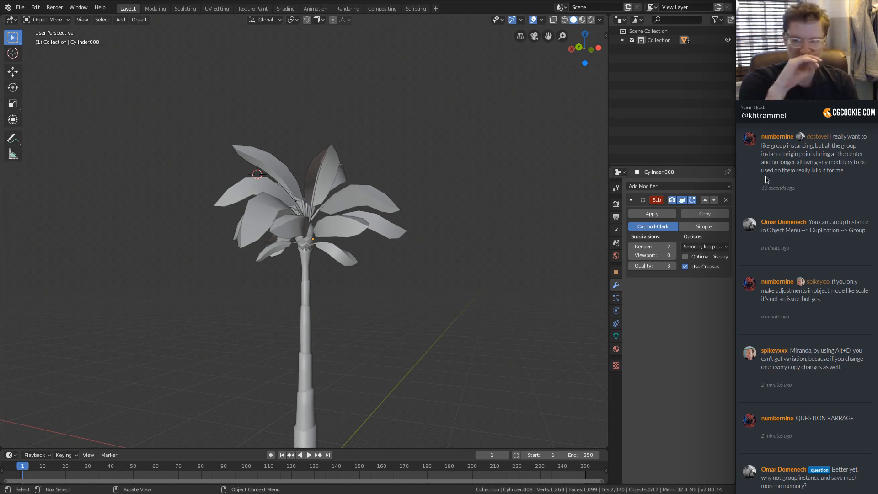
Step: Select the mid-height leaf Cylinder.008 and rotate it toward a different side of the crown
middle_click_drag(156, 107, 421, 215)
left_click(243, 215)
key("r")
key("r")
left_click(374, 185)
key("r")
left_click(428, 262)
Step: Move the rotated leaf Cylinder.008 up so its stem meets the trunk's head
key("g")
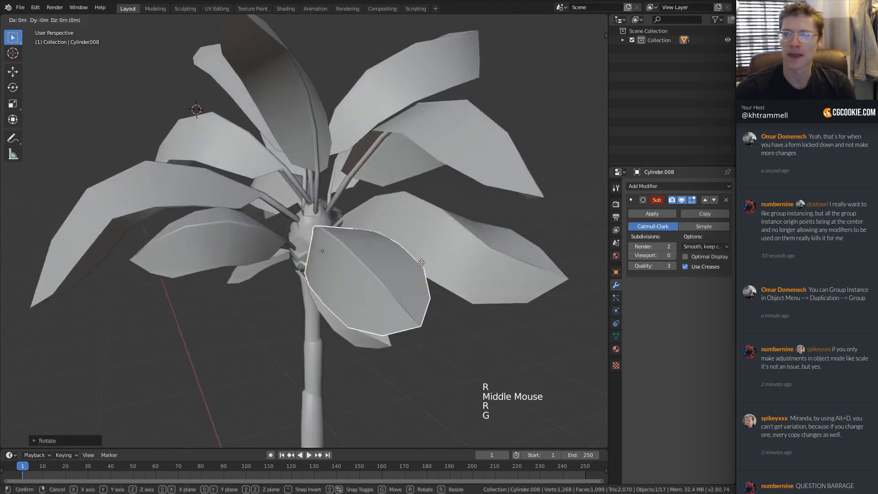
left_click(411, 241)
mouse_move(350, 205)
middle_mouse_down()
mouse_move(391, 212)
mouse_move(417, 228)
mouse_move(361, 198)
mouse_move(357, 213)
middle_mouse_up()
key("g")
left_click(408, 220)
middle_click_drag(357, 213, 335, 194)
Step: Duplicate the small leaf at the base of the crown and trackball-rotate the copy toward the front
left_click(273, 260)
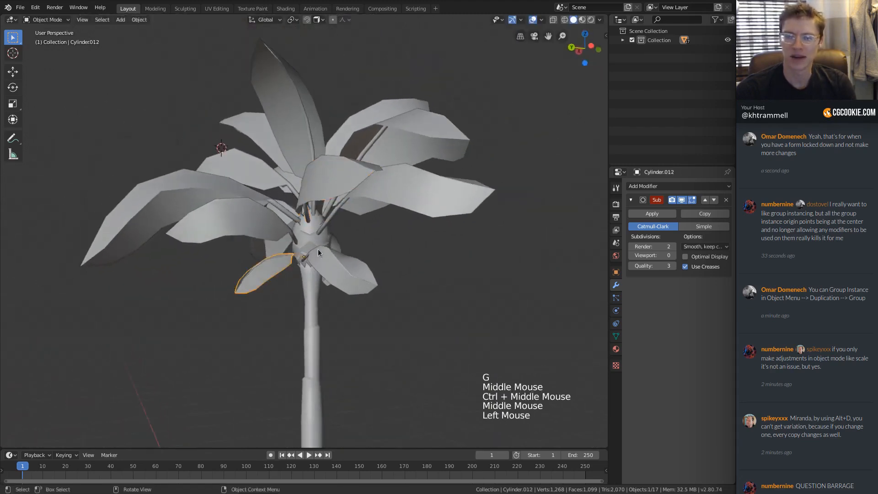
middle_click_drag(317, 249, 344, 250)
key("shift+d")
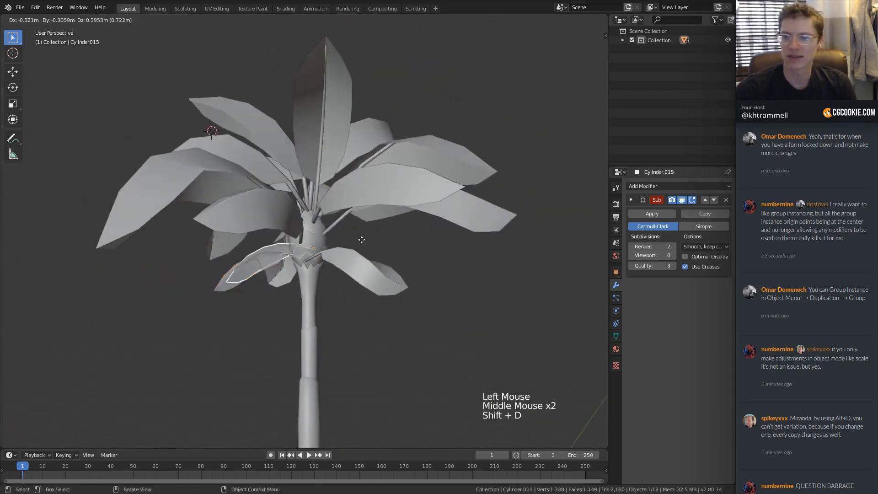
left_click(366, 232)
key("r")
left_click(447, 210)
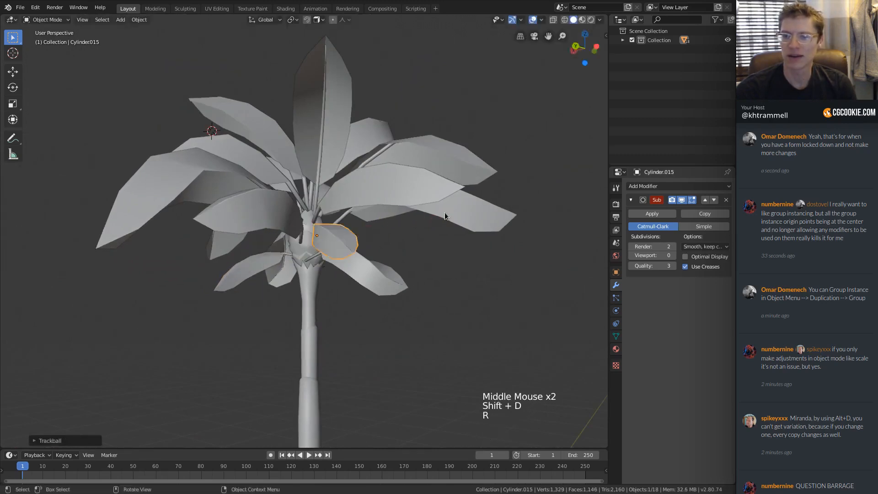
Step: Resize the small front leaf copy and adjust its tilt with a trackball rotation
key("s")
left_click(457, 215)
middle_click_drag(457, 214, 429, 208)
key("r")
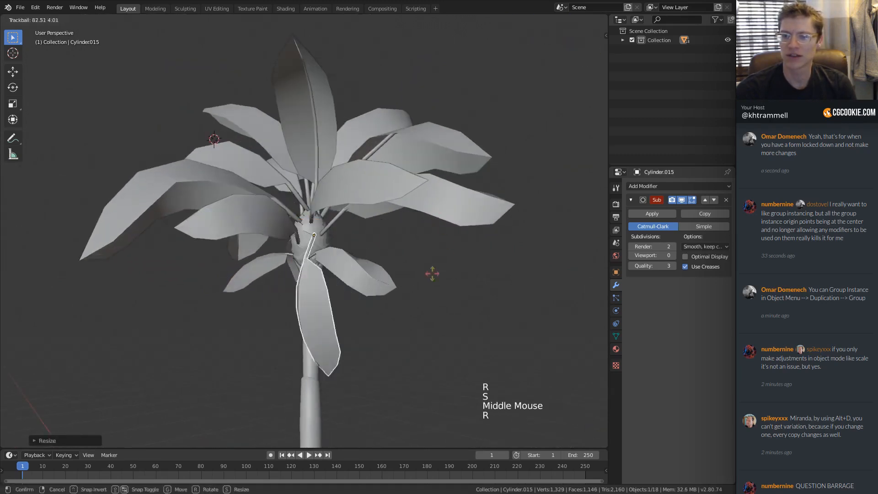
key("r")
left_click(381, 333)
Step: Move the small leaf copy so its stem attaches to the trunk's head, and clear the selection
middle_click_drag(381, 333, 435, 311)
middle_click_drag(435, 310, 430, 288, "ctrl")
key("g")
left_click(435, 268)
middle_click_drag(430, 288, 393, 220)
middle_click_drag(394, 220, 395, 194)
key("a")
key("a")
key("a")
Step: Reorient the small leaf Cylinder.015 with a trackball rotation so it fans out between the lower leaves
left_click(276, 241)
key("r")
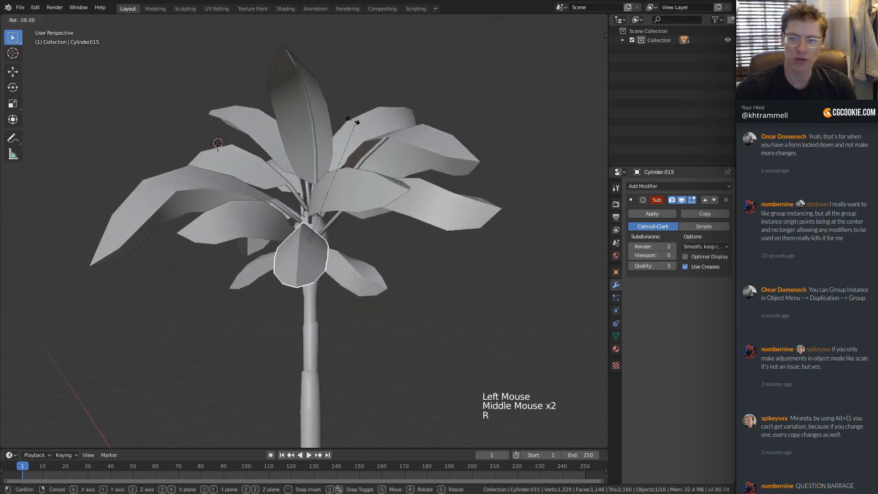
key("r")
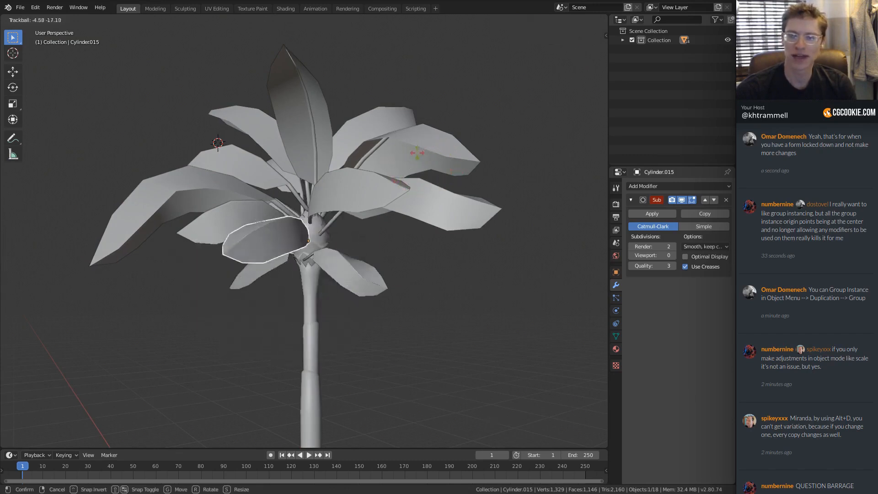
left_click(302, 231)
middle_click_drag(302, 231, 320, 228)
middle_click_drag(320, 228, 357, 192)
left_click(366, 185)
middle_click_drag(356, 192, 338, 215)
middle_click_drag(338, 215, 371, 215, "ctrl")
Step: Duplicate the tall upright leaf and trackball-rotate the lowered copy so it bends outward from the crown's base
left_click(314, 121)
scroll(314, 121, "up", 1)
key("shift+d")
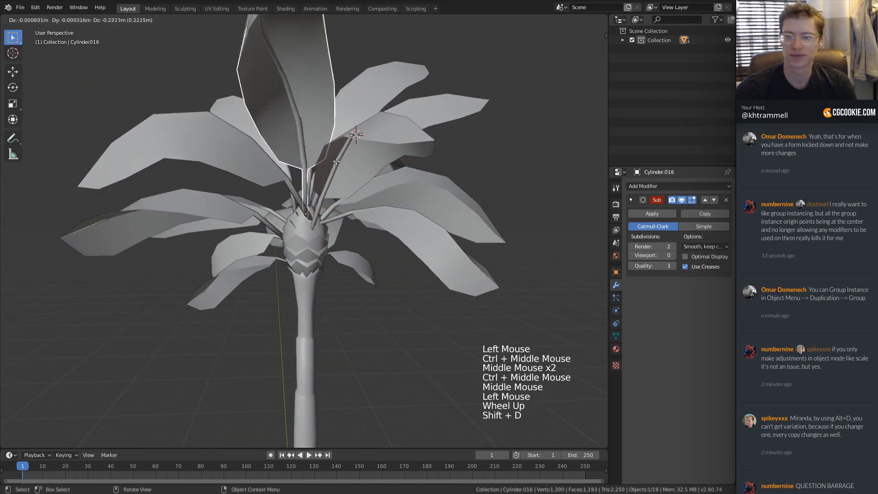
key("r")
left_click(373, 198)
key("r")
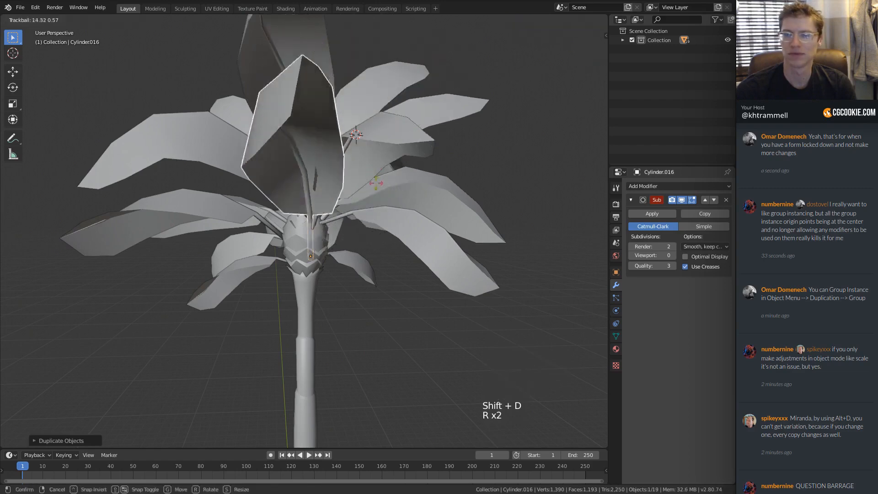
left_click(398, 229)
Step: Scale the outward-bending leaf copy down to the size of the lower leaves
middle_click_drag(399, 229, 446, 219)
key("s")
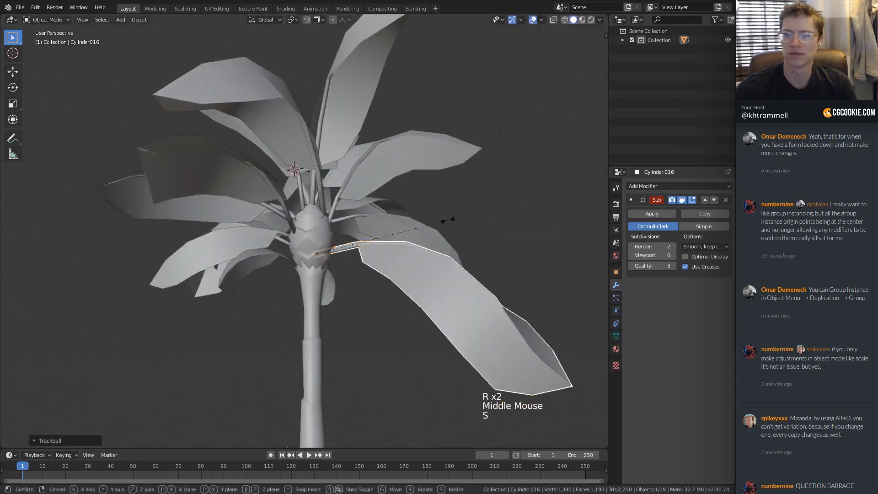
left_click(381, 222)
middle_click_drag(381, 222, 369, 206, "ctrl")
middle_click_drag(370, 206, 381, 249)
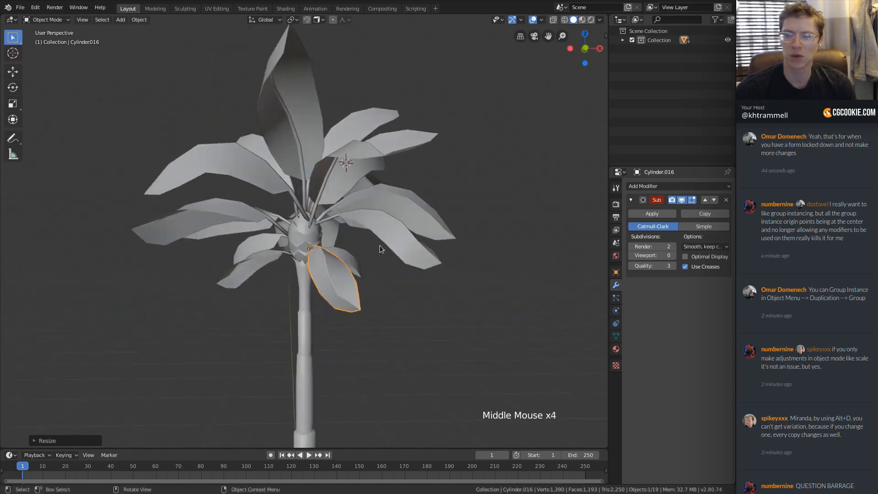
Step: Rotate the reduced leaf to hang toward the trunk and move it against the crown's base
key("r")
left_click(334, 301)
middle_click_drag(334, 301, 355, 267)
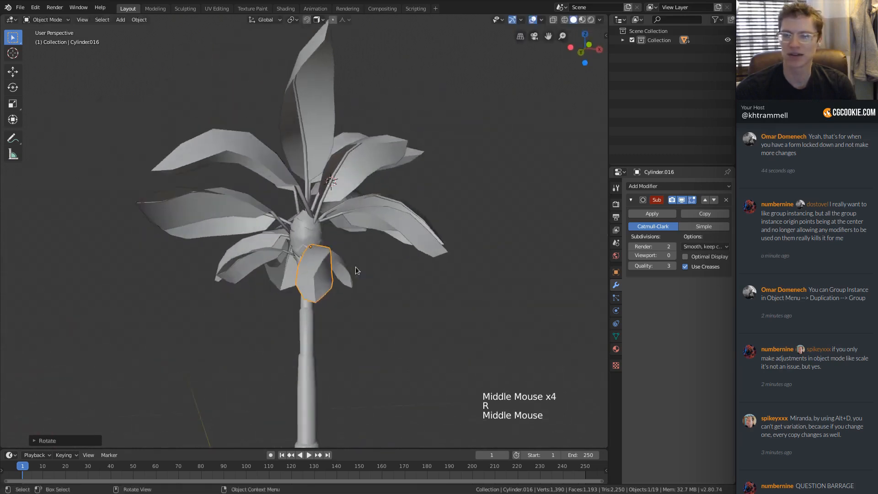
key("g")
left_click(352, 261)
Step: Trackball-rotate the reduced leaf from two viewing angles and move its stem into the trunk's head
key("r")
key("r")
left_click(334, 240)
middle_click_drag(334, 238, 318, 176)
key("r")
key("r")
left_click(348, 210)
key("g")
left_click(259, 220)
Step: Duplicate the broad upper leaf Cylinder.004, lower the copy and rotate it about the Z axis
left_click(318, 177)
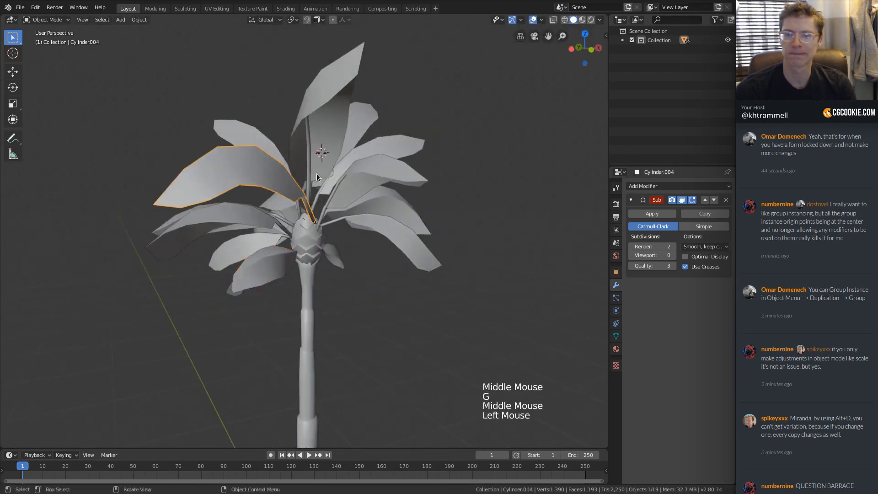
key("shift+d")
left_click(313, 197)
key("r")
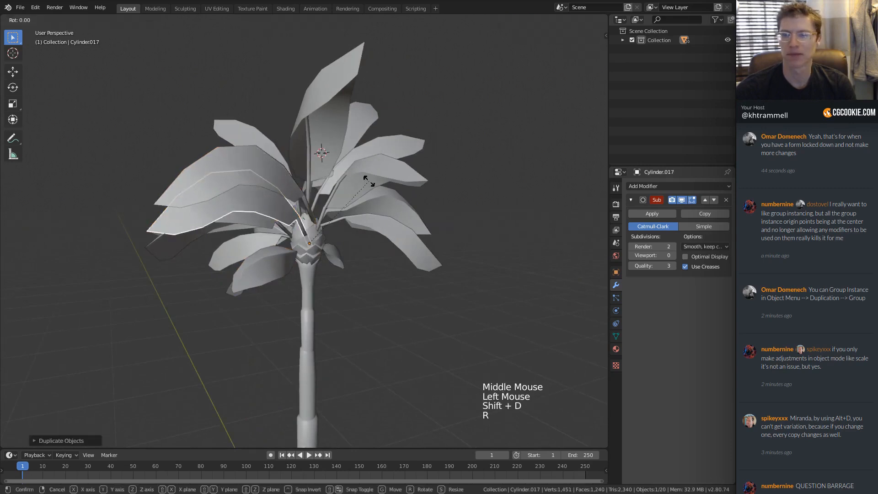
key("z")
left_click(348, 137)
Step: Scale the copy of the broad leaf, checking its size from a second viewing angle
key("s")
left_click(337, 207)
middle_click_drag(337, 208, 249, 176)
key("s")
left_click(347, 169)
Step: Duplicate the highest of the upper side leaves in place and rotate the copy to the crown's opposite side
middle_click_drag(347, 169, 355, 174)
middle_click_drag(354, 173, 392, 190, "ctrl")
middle_click_drag(297, 183, 359, 206)
middle_click_drag(359, 206, 402, 121)
left_click(350, 220)
left_click(379, 127)
key("shift+d")
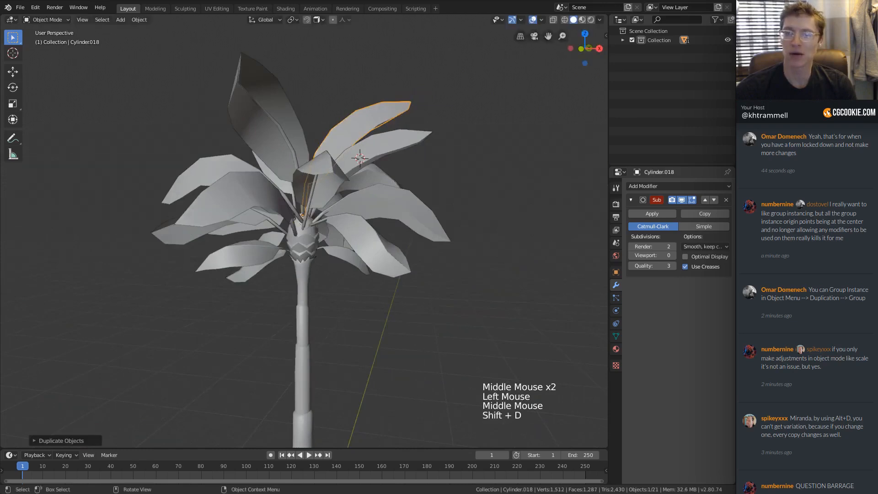
key("r")
left_click(439, 162)
key("r")
left_click(370, 198)
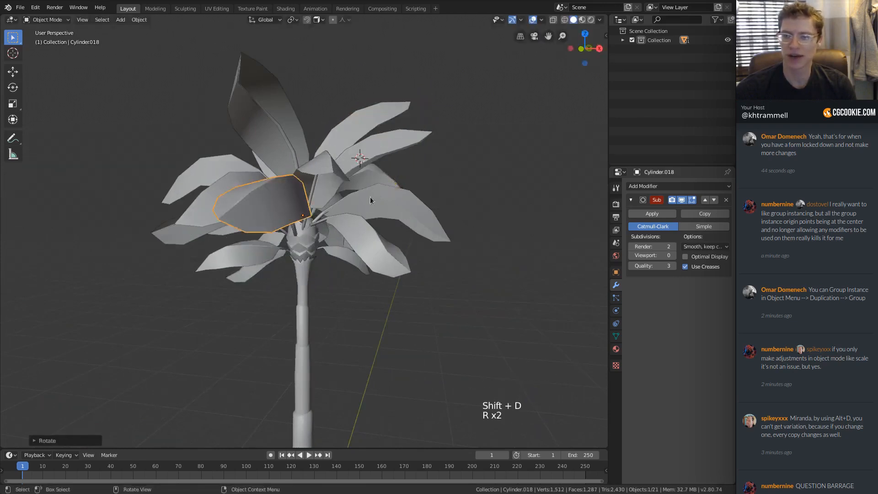
Step: Rotate the new leaf copy freely with the trackball and move its stem into the trunk's head
key("r")
left_click(402, 188)
key("r")
key("r")
left_click(372, 169)
mouse_move(371, 169)
middle_mouse_down()
mouse_move(288, 169)
mouse_move(382, 169)
middle_mouse_up()
key("g")
left_click(375, 192)
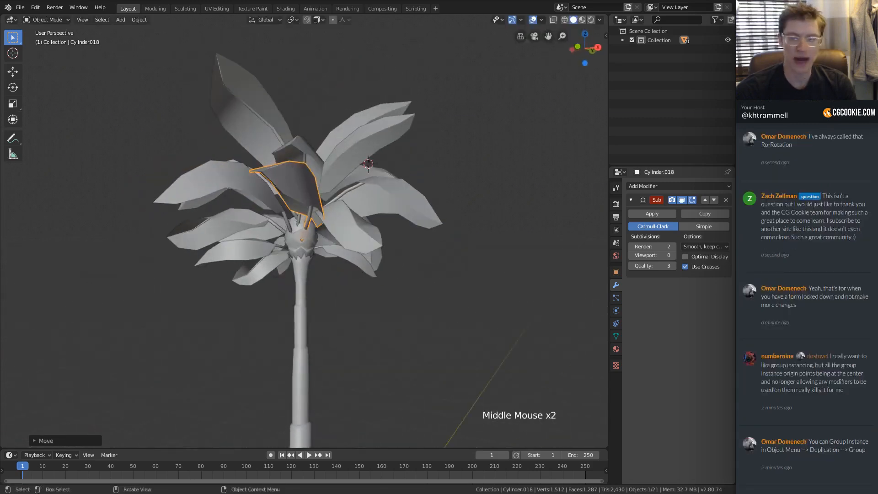
Step: Trackball-rotate the copied leaf once more and scale it, checking its size from a second viewing angle
key("r")
key("r")
left_click(390, 176)
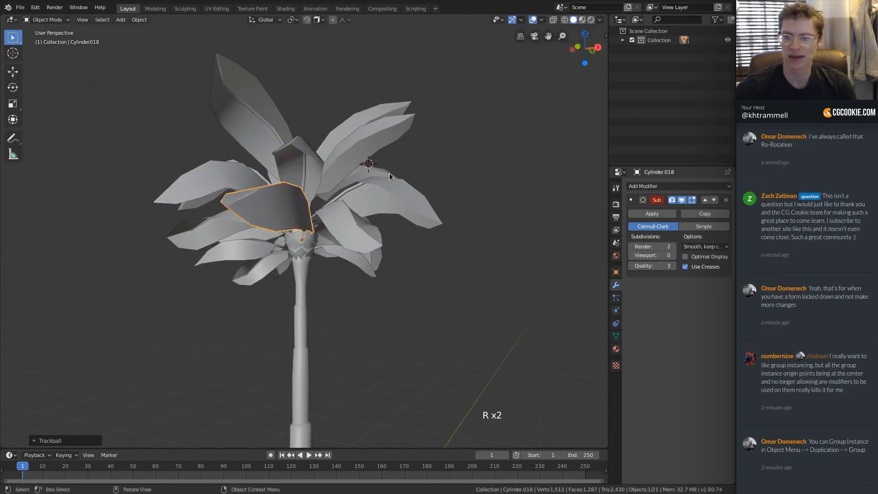
middle_click_drag(390, 174, 337, 160)
key("s")
left_click(356, 175)
key("s")
left_click(339, 187)
Step: Duplicate the long drooping side leaf and place the copy slightly lower on the trunk's head
middle_click_drag(337, 160, 312, 180, "ctrl")
left_click(313, 148)
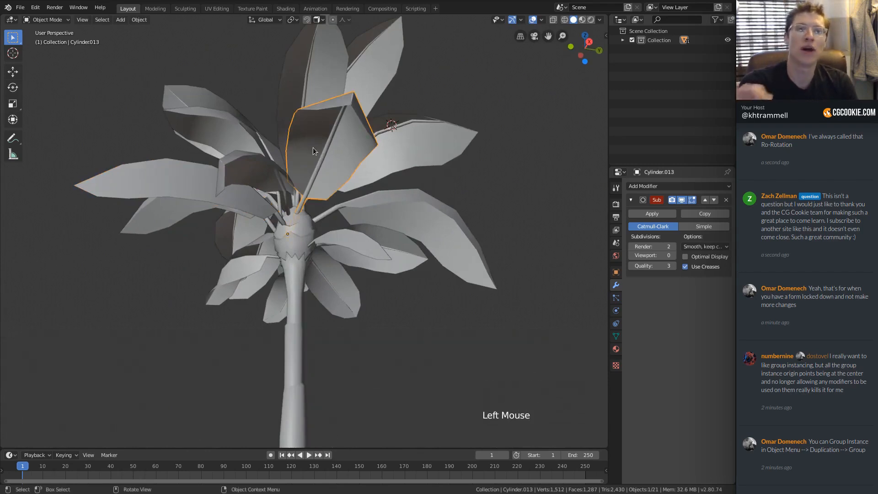
middle_click_drag(313, 147, 366, 196)
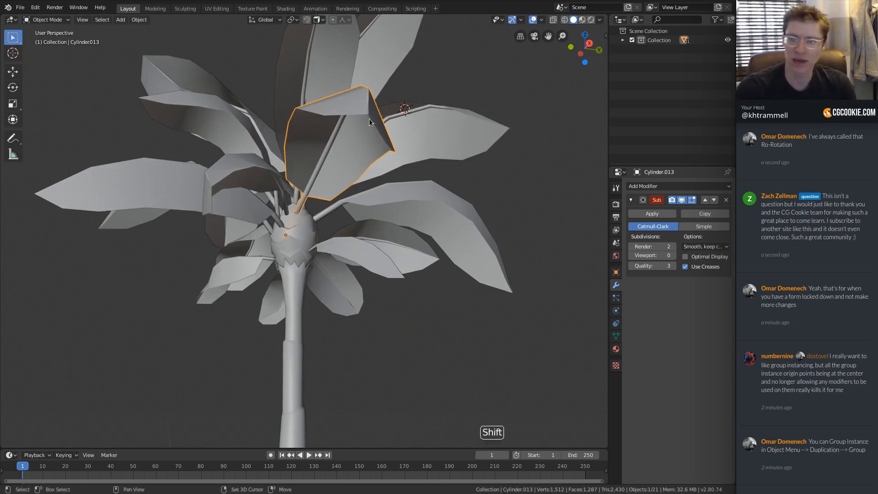
left_click(424, 193)
middle_click_drag(424, 194, 410, 201)
key("shift+d")
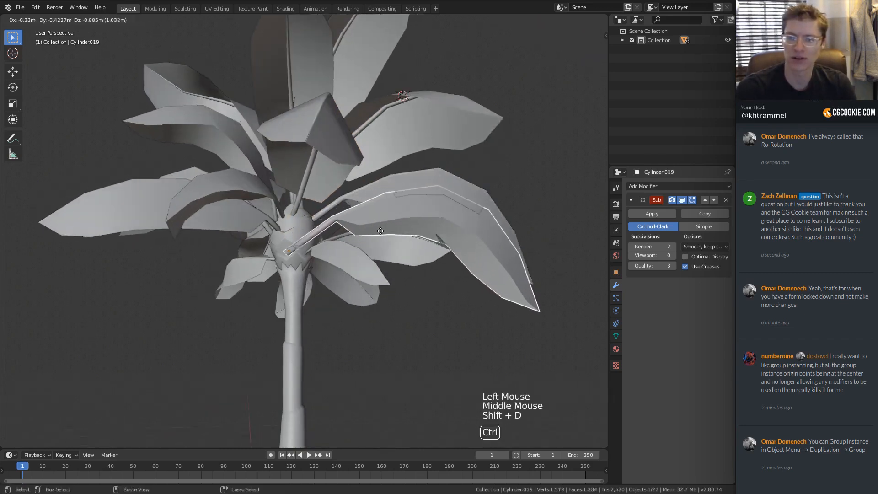
left_click(434, 211)
Step: Trackball-rotate the drooping leaf's copy toward the open side of the crown and scale it down
key("r")
key("r")
left_click(481, 207)
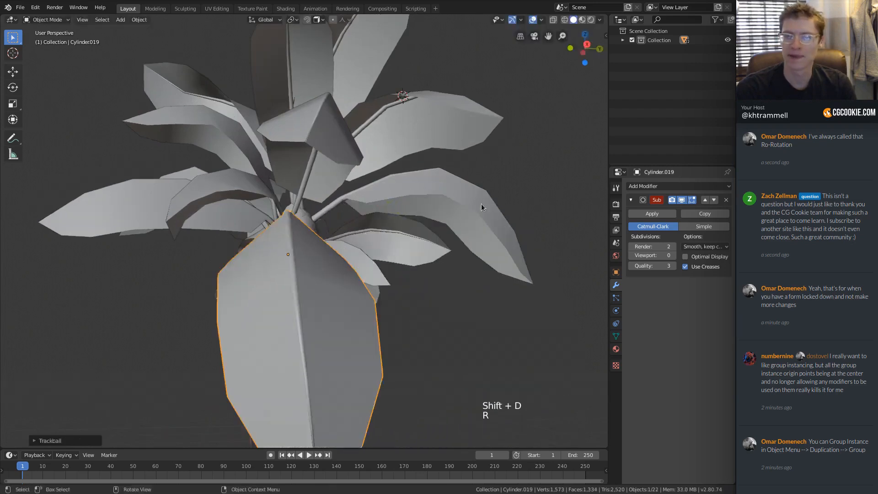
key("s")
left_click(391, 225)
left_click(412, 203)
Step: Move the reduced drooping leaf's stem into the trunk's head and adjust its tilt from another side
middle_click_drag(412, 205, 324, 225)
left_click(196, 288)
key("g")
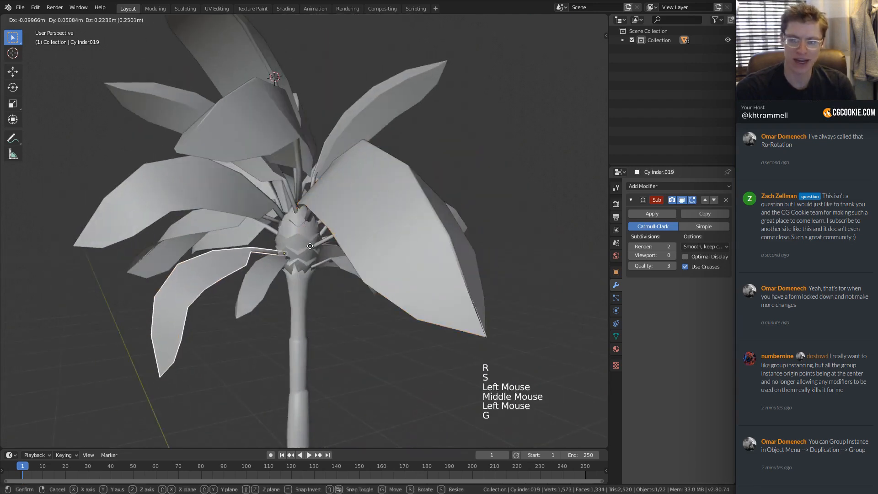
left_click(371, 237)
key("r")
left_click(374, 231)
Step: Rotate the reduced drooping leaf in the view plane and trackball-rotate it into its gap in the crown
middle_click_drag(370, 170, 449, 196, "ctrl")
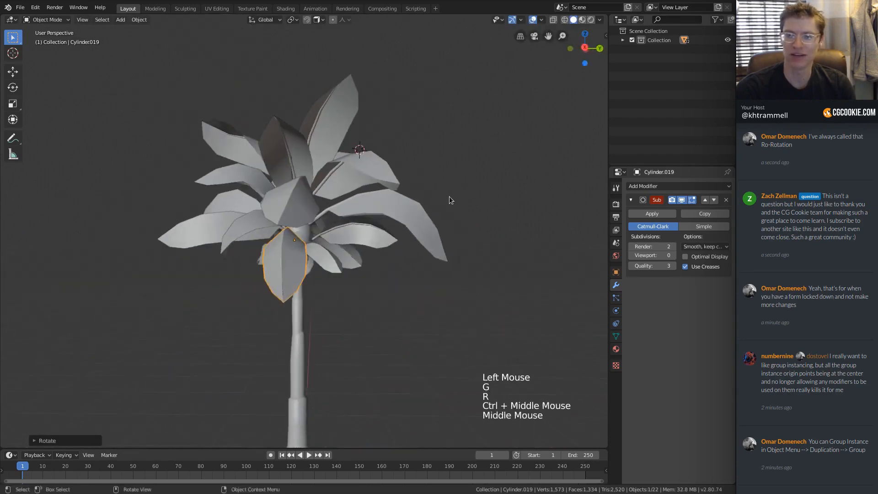
key("r")
left_click(447, 180)
key("r")
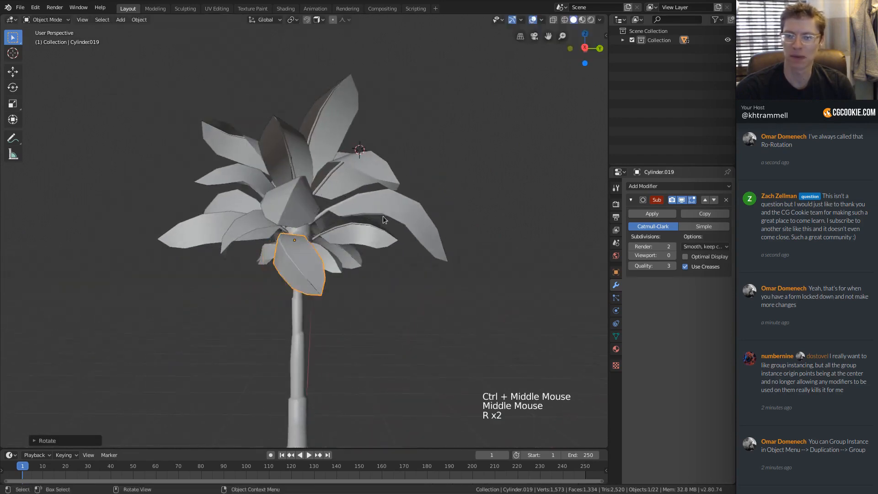
key("r")
left_click(390, 212)
Step: Duplicate the reduced drooping leaf a little lower and rotate the copy from two viewing angles
middle_click_drag(391, 212, 363, 228)
middle_click_drag(364, 228, 352, 238, "ctrl")
middle_click_drag(352, 238, 342, 246, "ctrl")
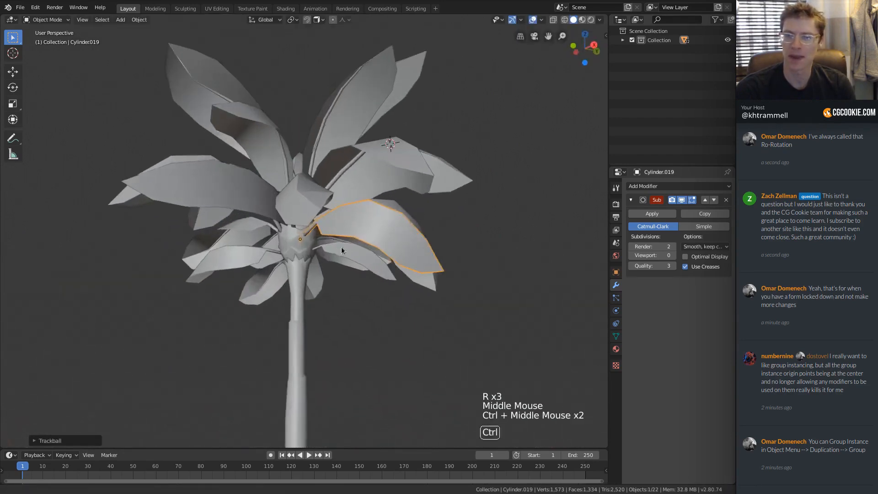
key("shift+d")
key("r")
left_click(361, 233)
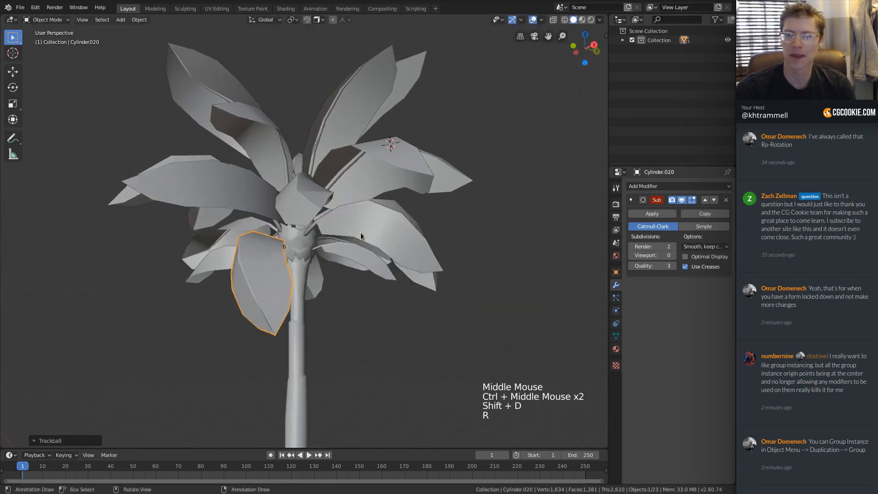
middle_click_drag(361, 232, 330, 228)
key("r")
left_click(339, 288)
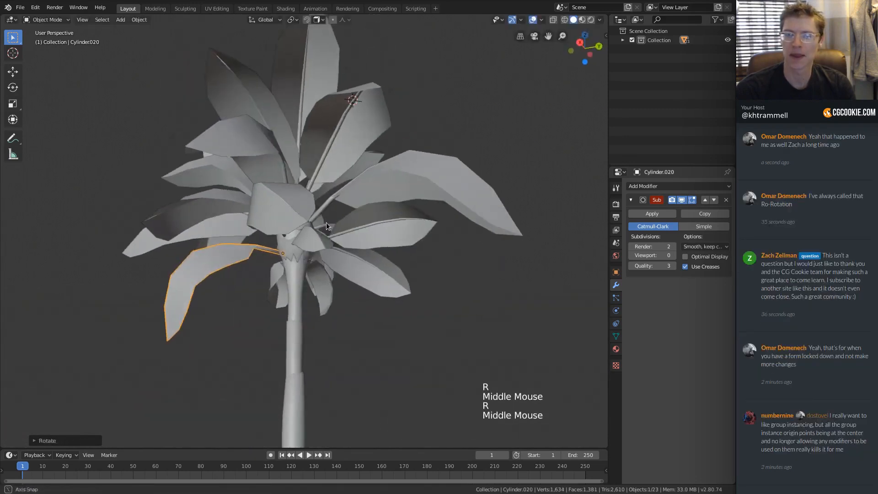
Step: Move the new lower leaf's stem against the trunk's head and scale the leaf
key("g")
left_click(330, 229)
key("s")
left_click(366, 181)
middle_click_drag(366, 180, 368, 215, "ctrl")
middle_click_drag(369, 215, 361, 194)
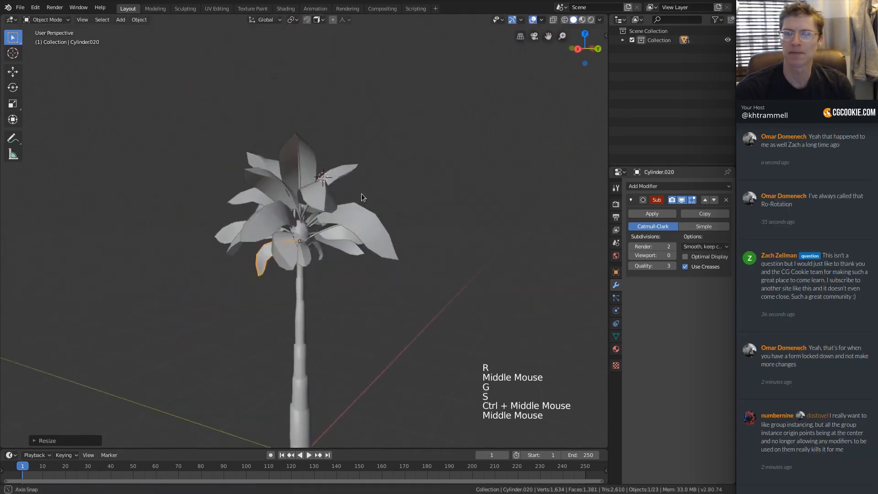
Step: Duplicate the broad upper leaf Cylinder.004 and place the copy lower on the trunk's head
middle_click_drag(375, 151, 396, 240, "ctrl")
middle_click_drag(396, 240, 397, 208, "ctrl")
key("a")
key("a")
key("a")
middle_click_drag(397, 209, 321, 280, "shift")
middle_click_drag(338, 280, 291, 158, "ctrl")
left_click(292, 158)
middle_click_drag(363, 196, 355, 186)
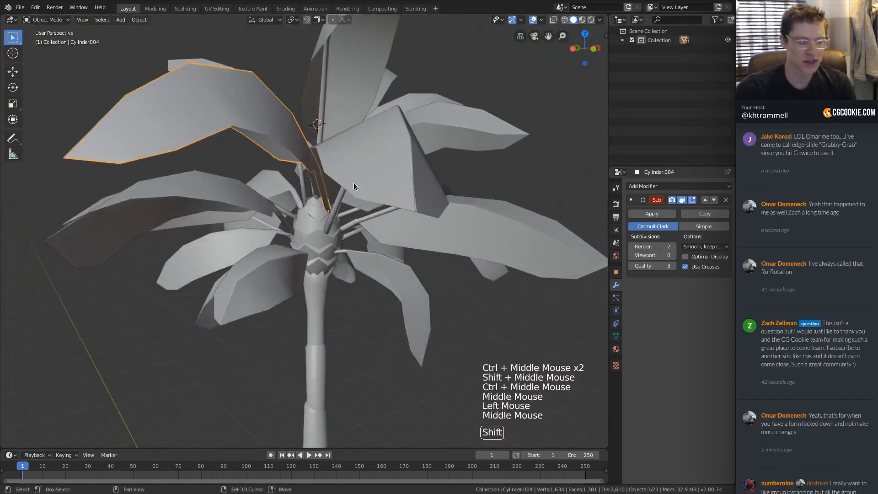
key("shift+d")
left_click(353, 189)
Step: Scale down the broad leaf's copy and trackball-rotate it toward a gap in the crown
key("r")
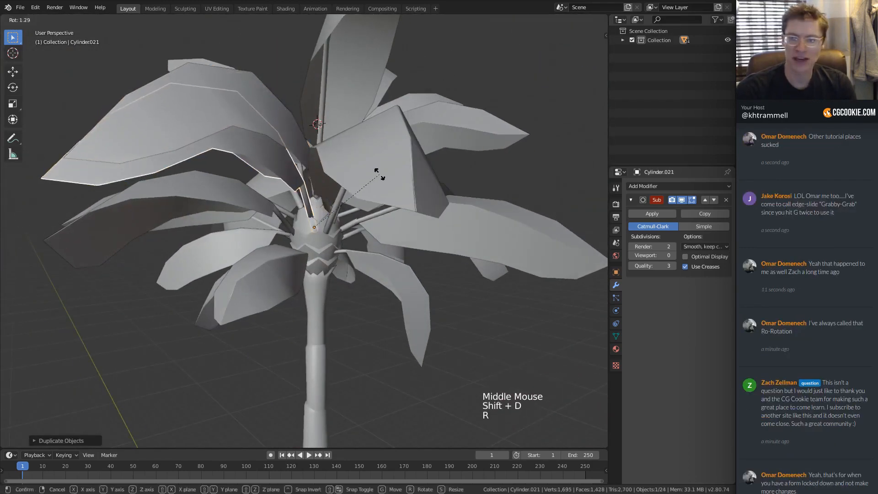
key("s")
middle_click_drag(393, 186, 349, 206)
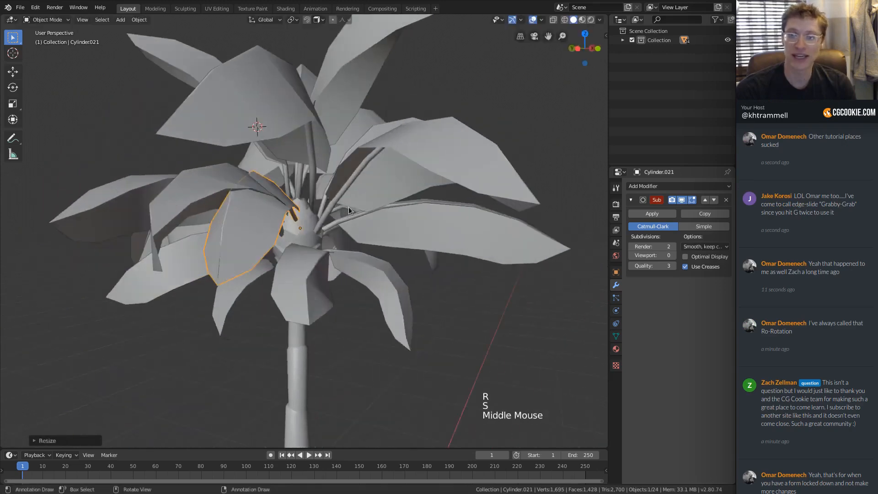
key("r")
key("r")
left_click(416, 118)
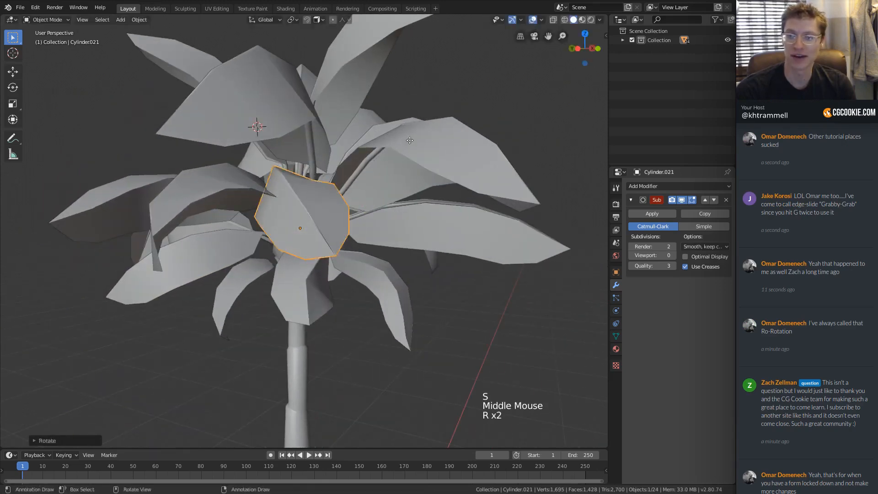
Step: Move the reduced broad leaf into the trunk's head from two viewing angles and refine its trackball rotation
key("g")
left_click(430, 145)
middle_click_drag(430, 145, 358, 185)
key("g")
left_click(393, 185)
key("r")
key("r")
left_click(398, 183)
Step: Duplicate the reduced broad leaf, lower the copy and rotate it away from the original
key("shift+d")
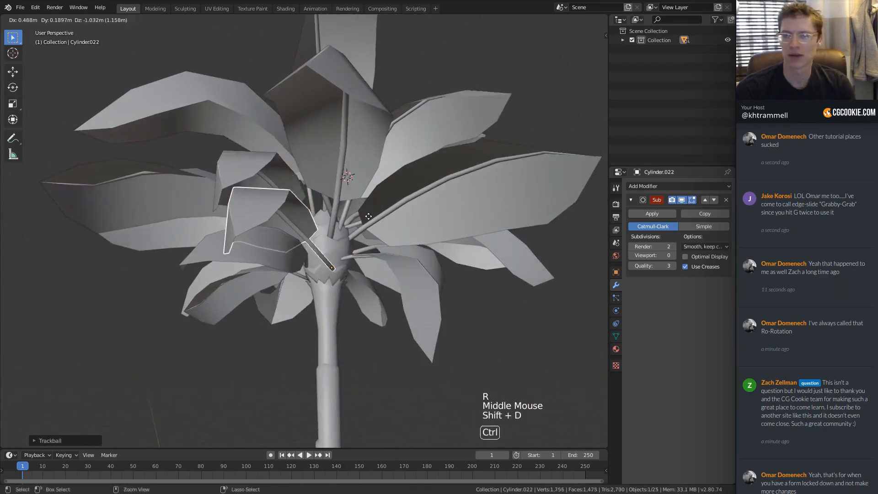
left_click(364, 214)
key("r")
left_click(426, 222)
key("r")
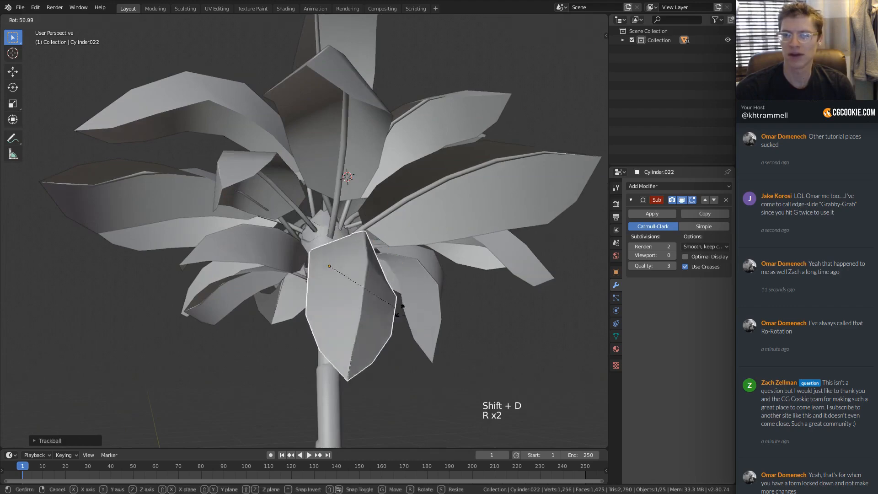
left_click(399, 286)
Step: Rotate the lowered leaf copy from several viewing angles until it points outward from the trunk's head
middle_click_drag(398, 286, 350, 282)
key("r")
left_click(398, 274)
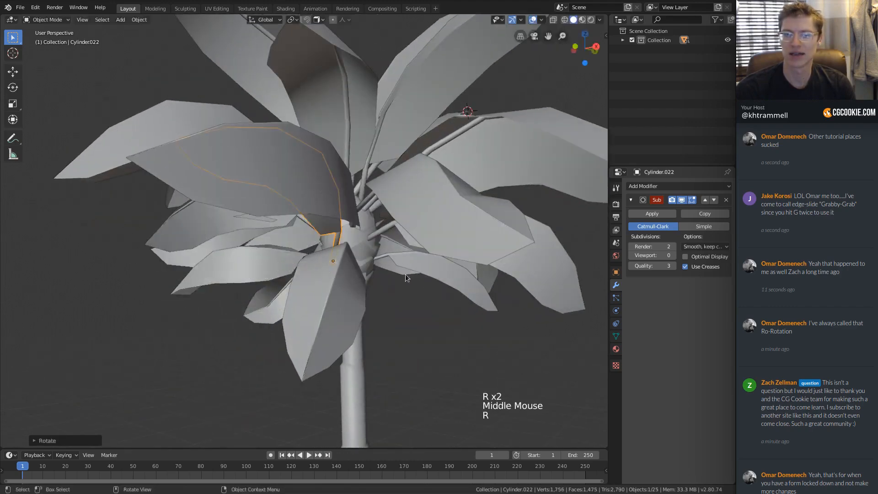
middle_click_drag(405, 273, 443, 212)
key("r")
left_click(351, 217)
middle_click_drag(350, 213, 445, 221)
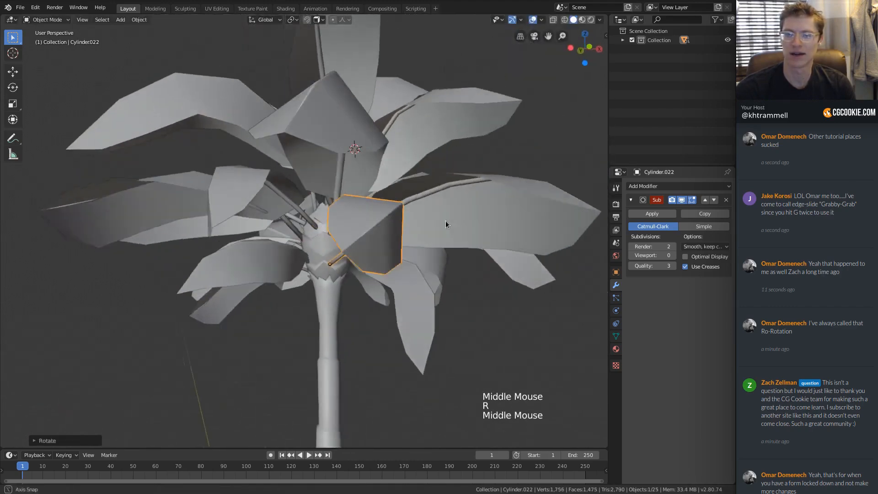
key("r")
left_click(440, 164)
Step: Move the lowered leaf copy's stem into the trunk's head and fine-tune its rotation
middle_click_drag(440, 164, 394, 190)
key("g")
left_click(407, 158)
key("r")
left_click(402, 152)
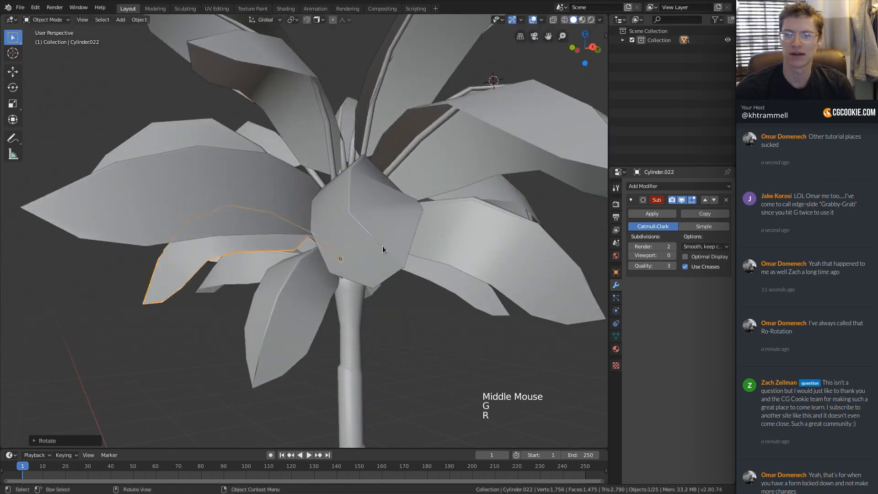
Step: Deselect all objects and examine the whole crown from farther away and from several sides
middle_click_drag(382, 249, 382, 293, "ctrl")
middle_click_drag(382, 292, 379, 212)
key("a")
key("a")
key("a")
middle_click_drag(407, 109, 410, 192, "ctrl")
middle_click_drag(410, 192, 369, 142)
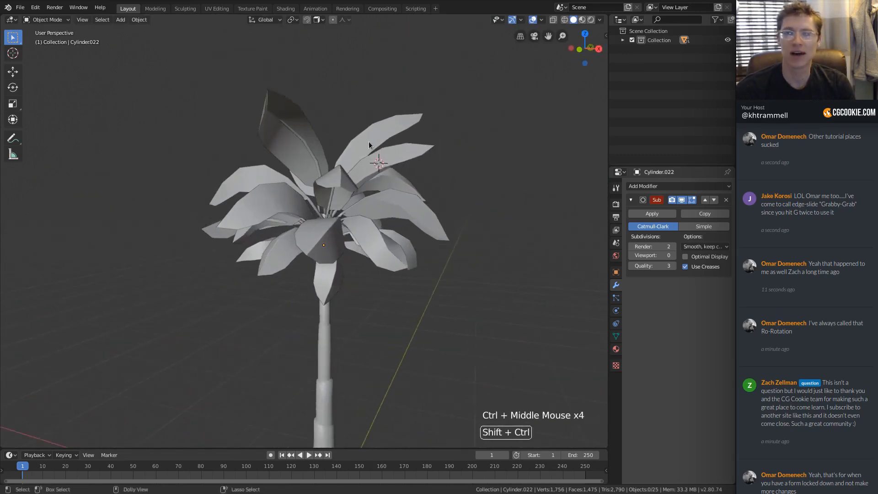
Step: Leave the save-as file browser and save the current palm_tree_01.blend file
key("ctrl+shift+s")
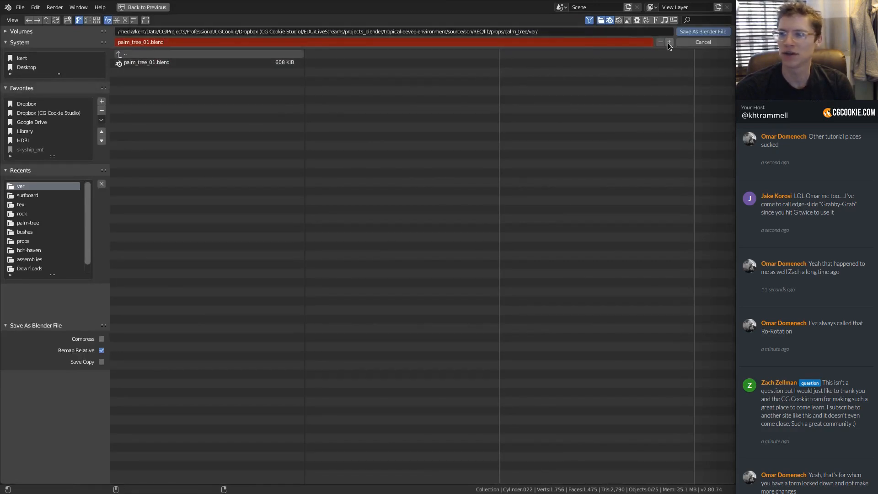
left_click(695, 43)
key("ctrl+s")
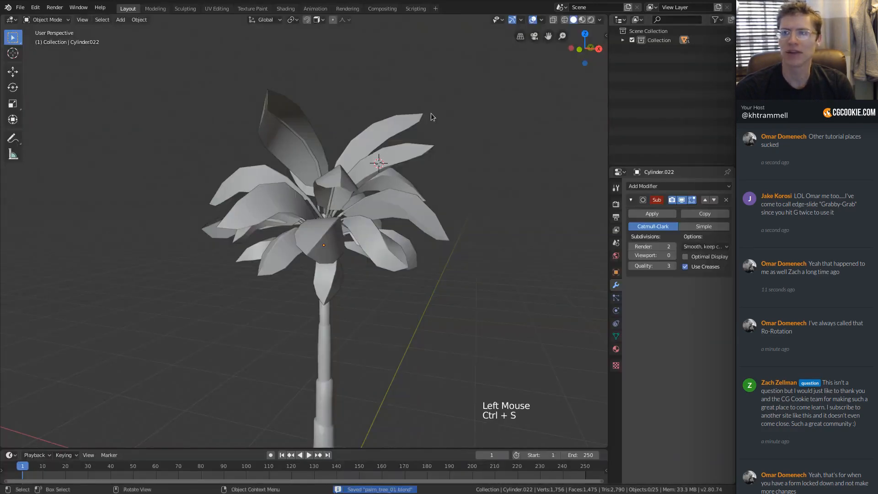
Step: Save the scene as a new version named palm_tree_02.blend in the ver folder
left_click(20, 7)
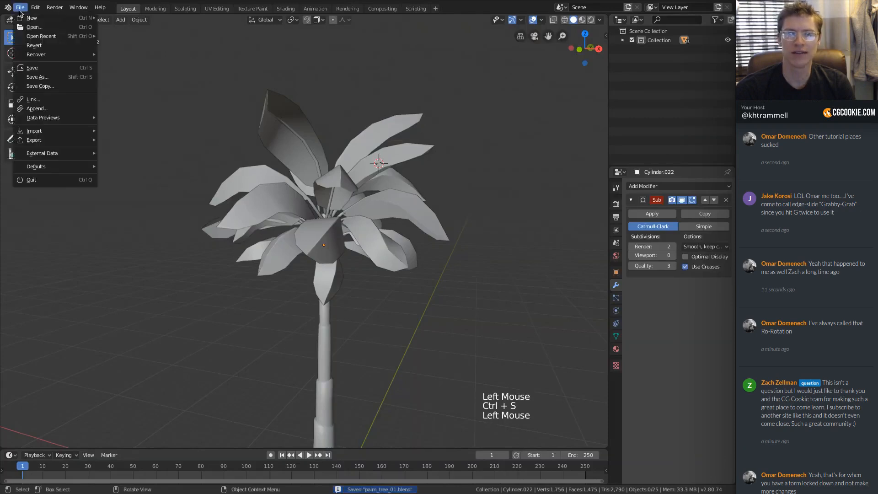
left_click(26, 77)
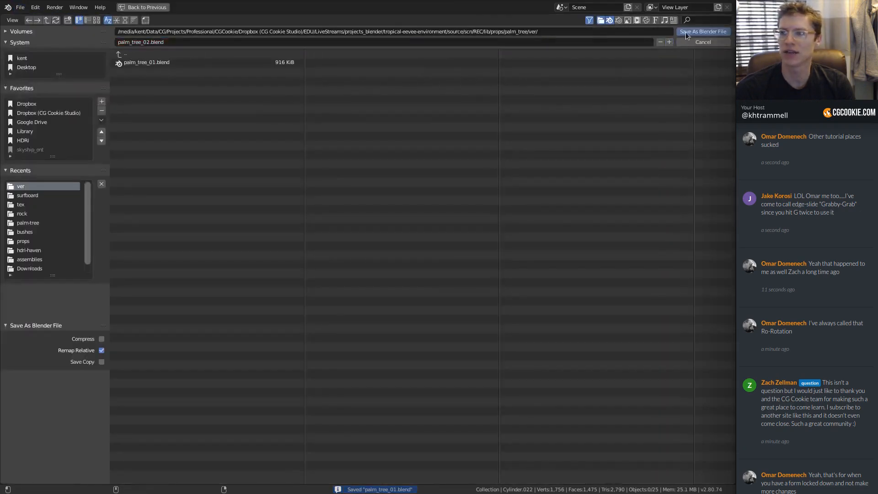
left_click(687, 31)
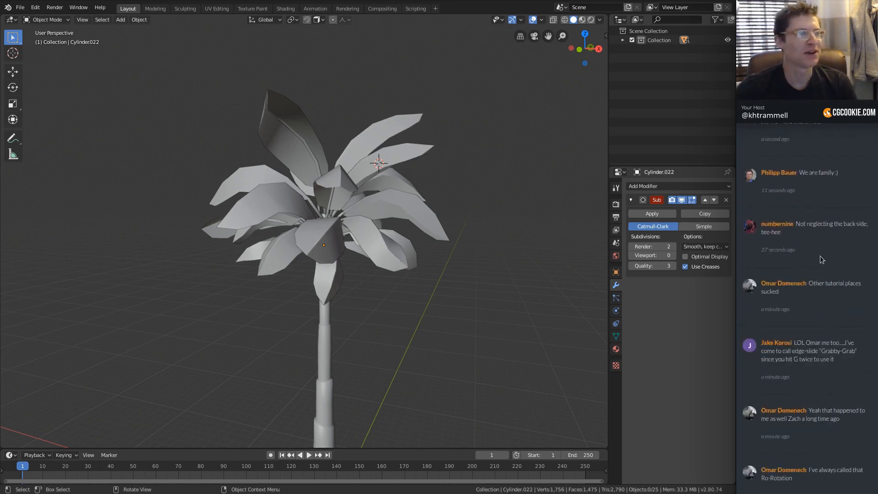
middle_click_drag(469, 184, 430, 206)
middle_click_drag(430, 206, 370, 206, "ctrl")
middle_click_drag(371, 206, 357, 184)
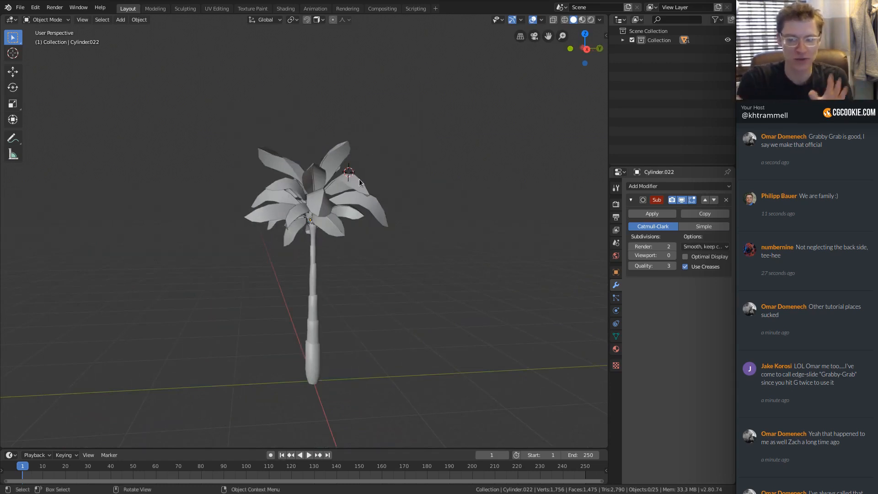
middle_click_drag(362, 186, 381, 199, "ctrl")
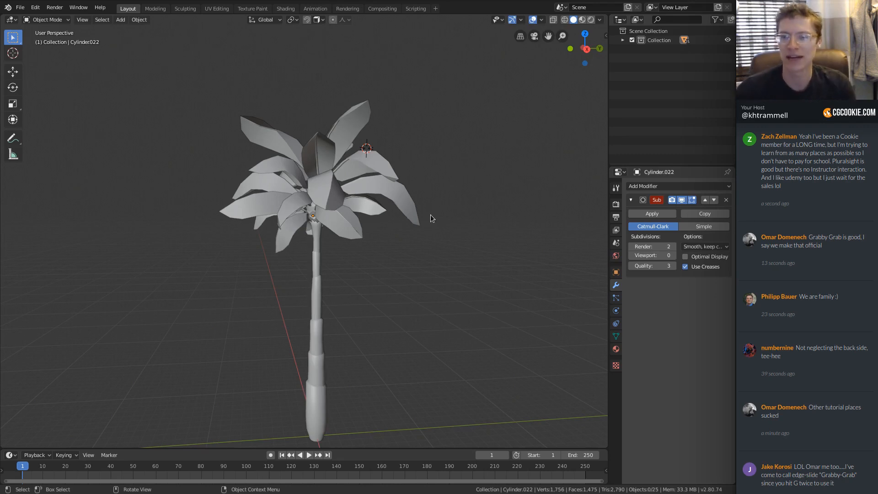
Step: Trackball-rotate the drooping leaf Cylinder.019 to adjust its direction in the lower crown
middle_click_drag(430, 215, 393, 215)
left_click(276, 198)
scroll(299, 196, "up", 2)
key("r")
key("r")
left_click(414, 166)
middle_click_drag(393, 215, 424, 202, "ctrl")
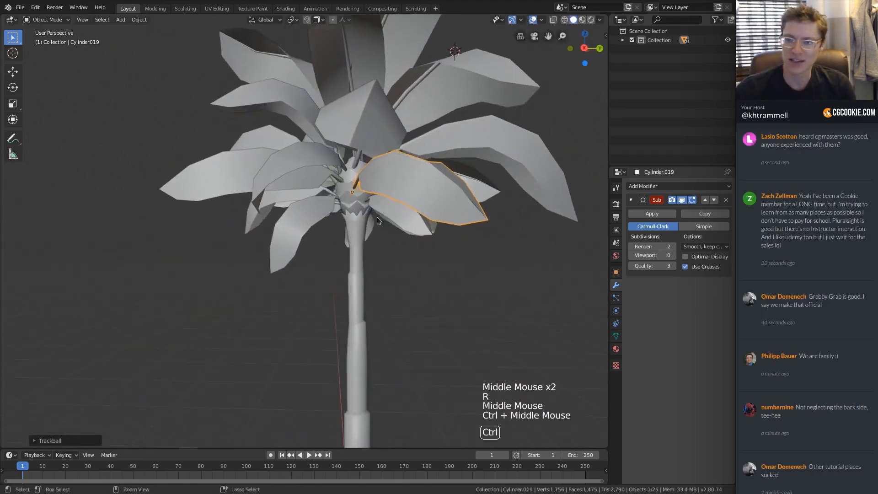
Step: Duplicate the small leaf beneath Cylinder.019, trackball-rotate the copy across the trunk and scale it
left_click(424, 201)
key("shift+d")
left_click(438, 193)
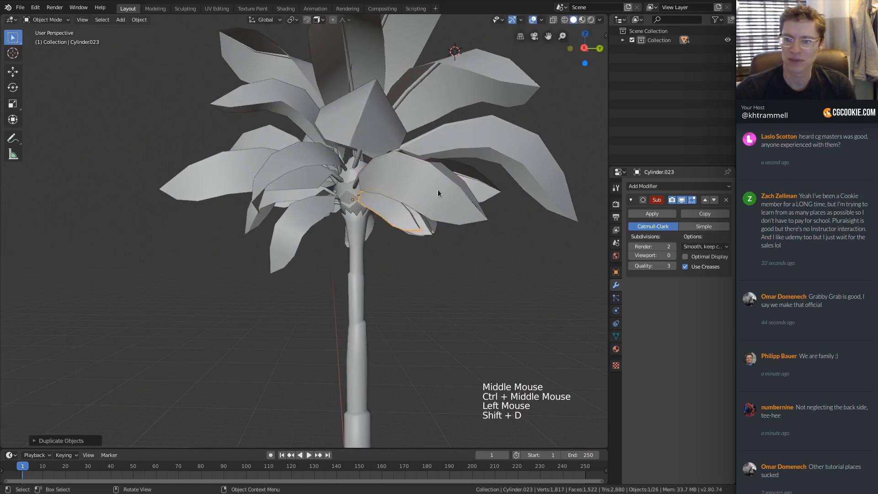
key("r")
key("r")
left_click(431, 187)
mouse_move(431, 184)
middle_mouse_down()
mouse_move(366, 188)
mouse_move(423, 187)
middle_mouse_up()
key("s")
left_click(421, 181)
Step: Trackball-rotate the small leaf copy from two viewing angles to fill the gap below the crown
mouse_move(423, 187)
middle_mouse_down()
mouse_move(437, 193)
mouse_move(434, 177)
middle_mouse_up()
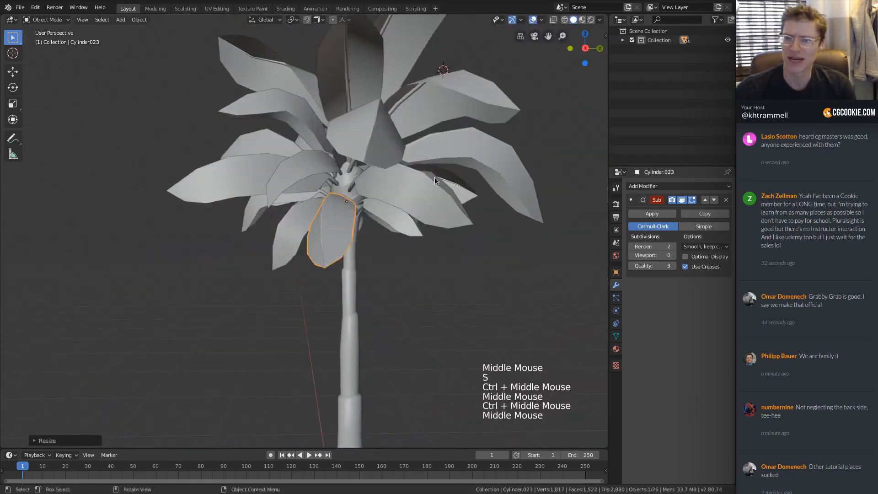
key("r")
key("r")
left_click(394, 210)
middle_click_drag(394, 210, 407, 224)
key("r")
key("r")
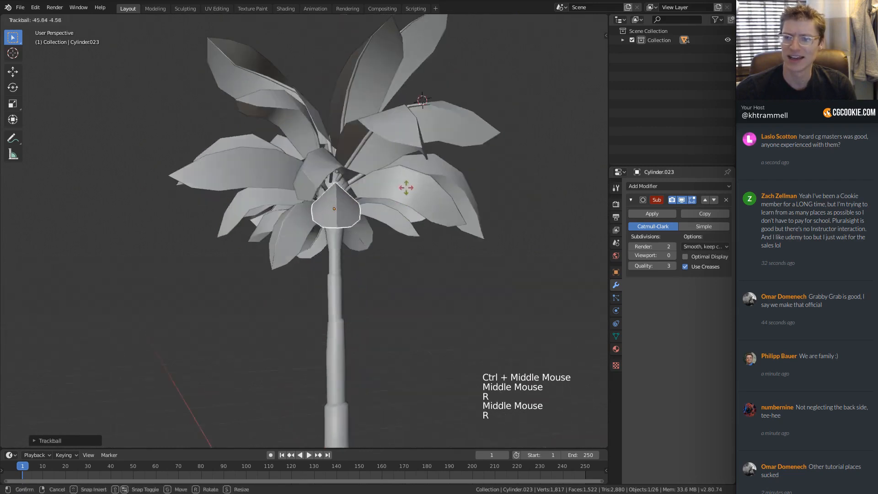
left_click(407, 185)
middle_click_drag(407, 185, 372, 201)
middle_click_drag(371, 201, 371, 196)
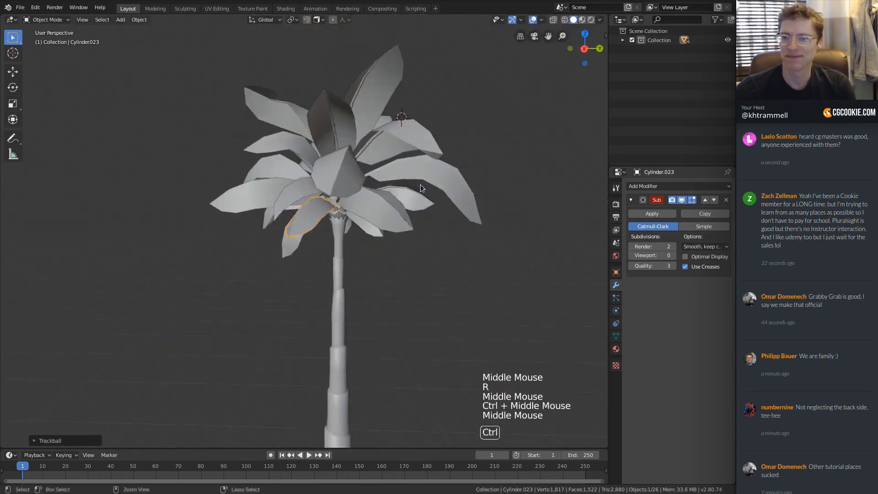
Step: Trackball-rotate the small leaf Cylinder.023 from two more viewing angles to adjust its direction below the crown
middle_click_drag(420, 184, 416, 186, "ctrl")
middle_click_drag(416, 185, 424, 177)
key("r")
left_click(427, 253)
middle_click_drag(428, 253, 326, 229)
key("r")
left_click(367, 184)
Step: Rotate and rescale the small leaf Cylinder.023 to fit the lower crown, and deselect all objects
middle_click_drag(367, 185, 384, 180)
key("r")
key("s")
left_click(423, 182)
middle_click_drag(384, 180, 426, 180)
key("a")
key("a")
key("a")
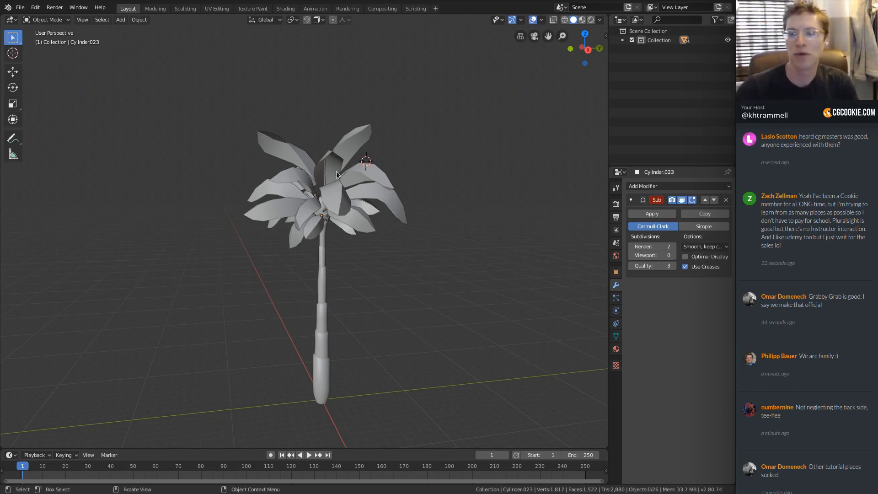
Step: Check the crown from several sides and select the raised leaf Cylinder.011 in its upper part
middle_click_drag(339, 176, 337, 197, "ctrl")
left_click(348, 190)
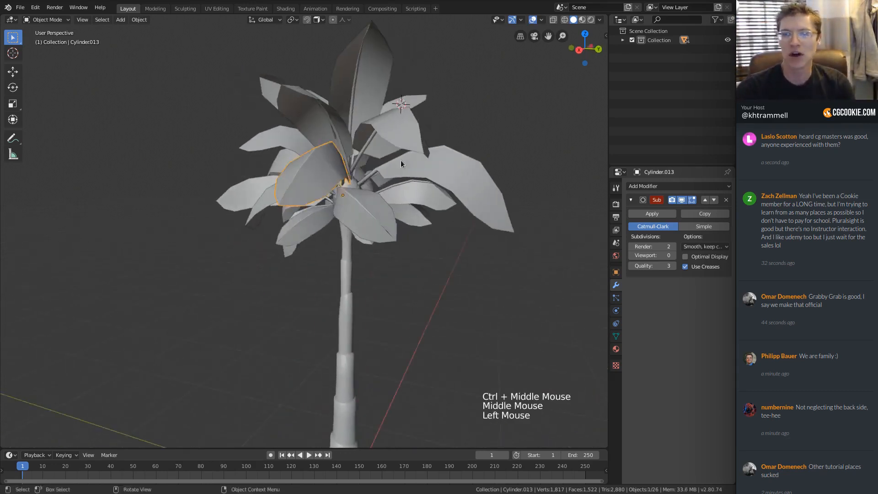
middle_click_drag(400, 160, 300, 122)
left_click(261, 97)
middle_click_drag(261, 97, 320, 174, "ctrl")
middle_click_drag(320, 174, 366, 142, "ctrl")
middle_click_drag(365, 142, 368, 343, "shift")
middle_click_drag(368, 343, 370, 238, "ctrl")
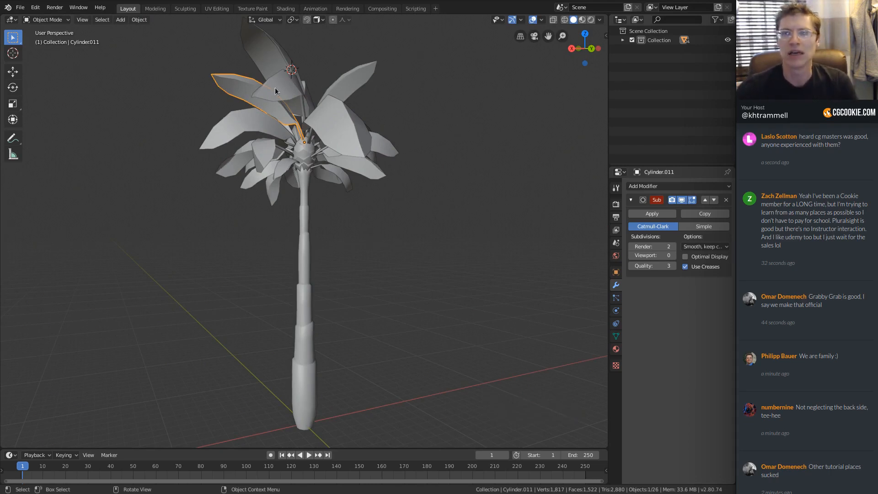
Step: Switch to the UV Editing workspace, deselect the faces of leaf Cylinder.011 and isolate that leaf in local view
left_click(216, 12)
middle_click_drag(449, 143, 440, 247, "shift")
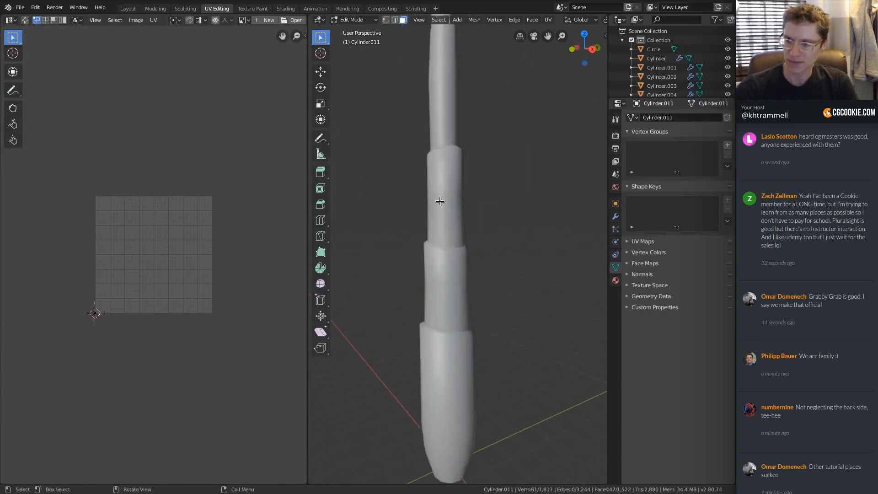
key("alt+a")
scroll(472, 184, "down", 4)
middle_click_drag(472, 185, 443, 223, "shift")
middle_click_drag(426, 192, 456, 339)
middle_click_drag(555, 238, 455, 300)
scroll(465, 241, "up", 3)
scroll(464, 241, "down", 3)
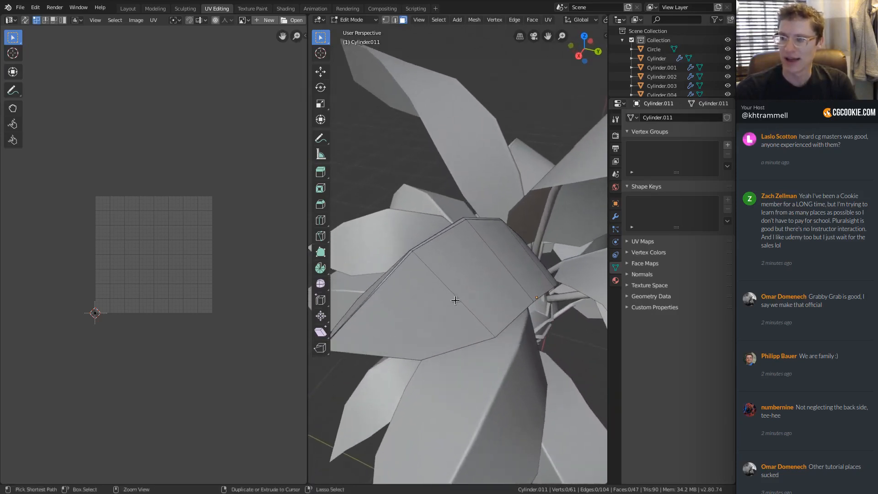
key("KP_Divide")
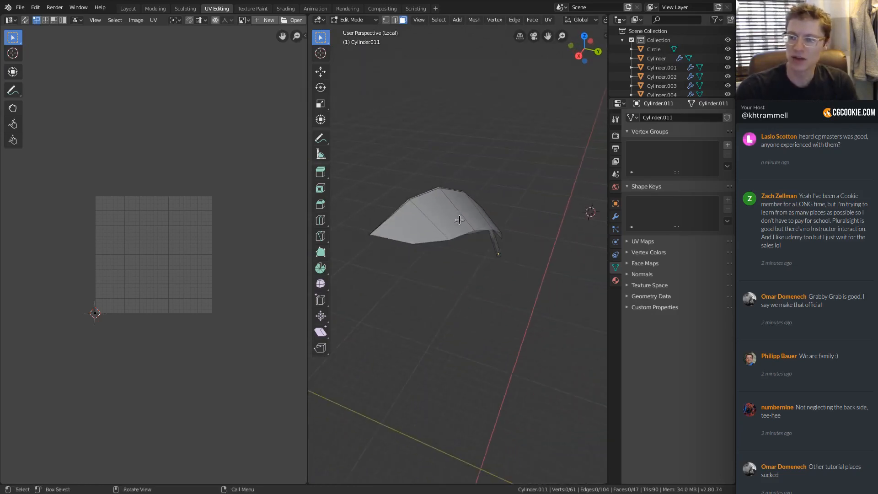
Step: Select the lengthwise edge loop along the leaf's central stem in edge select mode
middle_click_drag(459, 220, 433, 240)
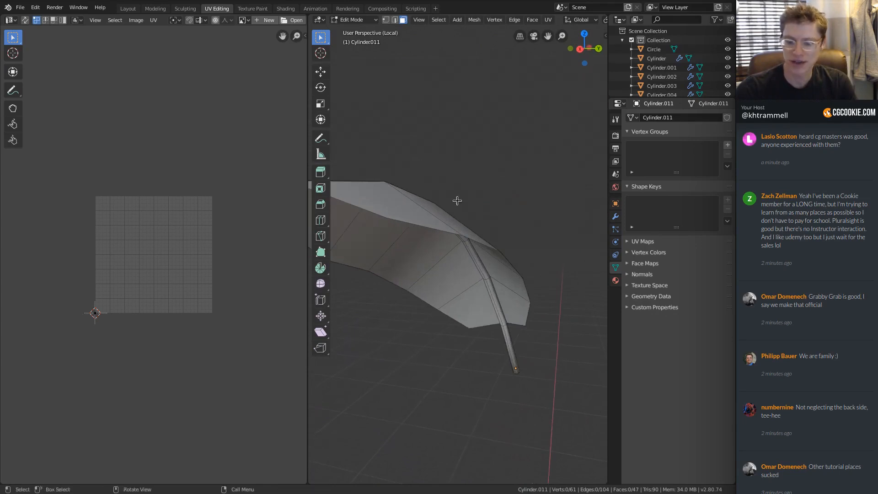
middle_click_drag(457, 200, 466, 239)
scroll(465, 262, "up", 4)
middle_click_drag(429, 201, 456, 210)
left_click(440, 197, "alt")
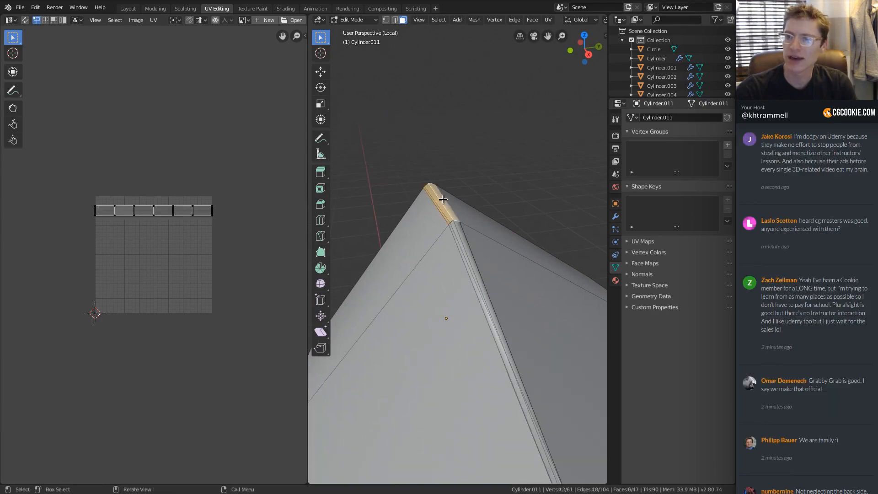
key("2")
left_click(441, 205, "alt")
middle_click_drag(437, 229, 468, 184)
scroll(495, 236, "down", 4)
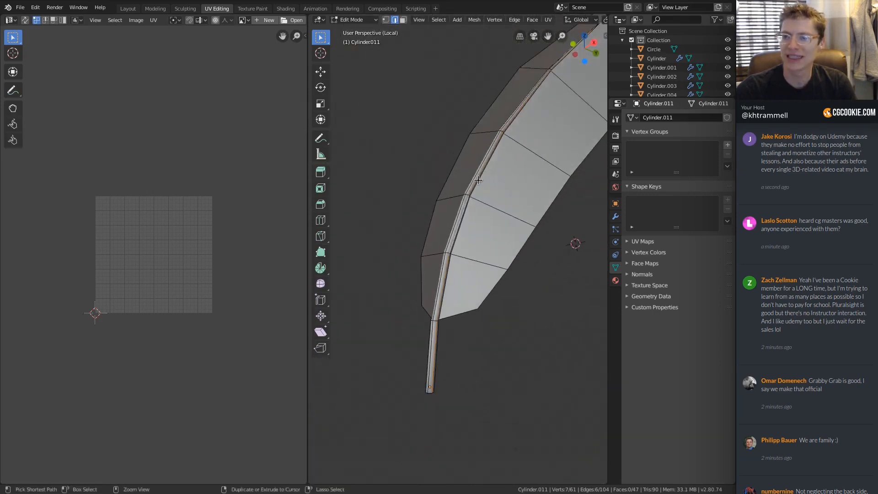
Step: Delete the hexagonal cap face at the base of the leaf's stem
middle_click_drag(432, 239, 467, 196)
scroll(467, 196, "up", 5)
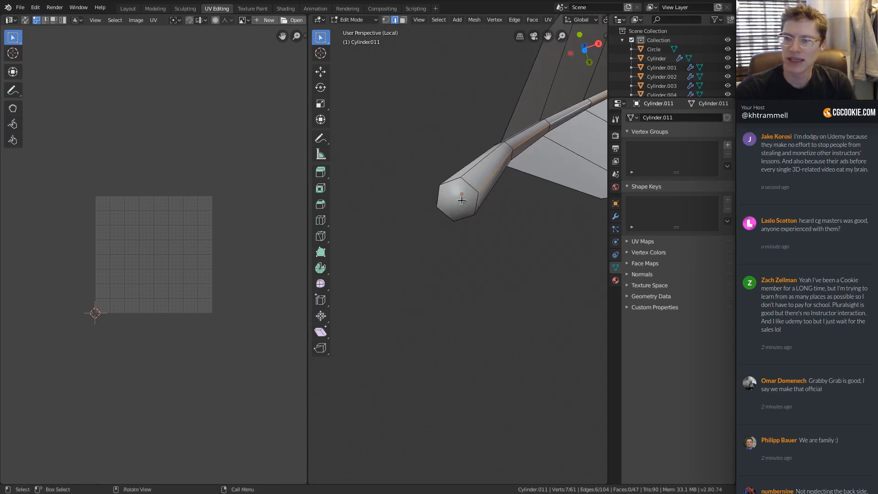
key("3")
left_click(457, 200)
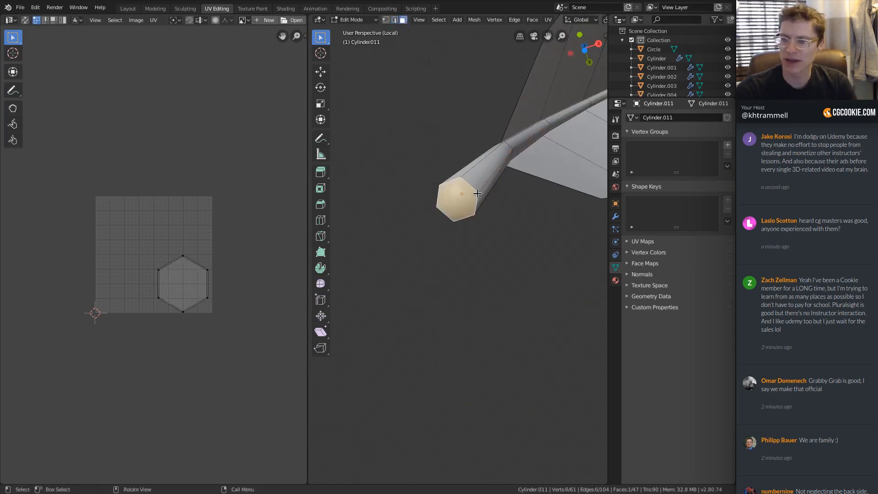
key("x")
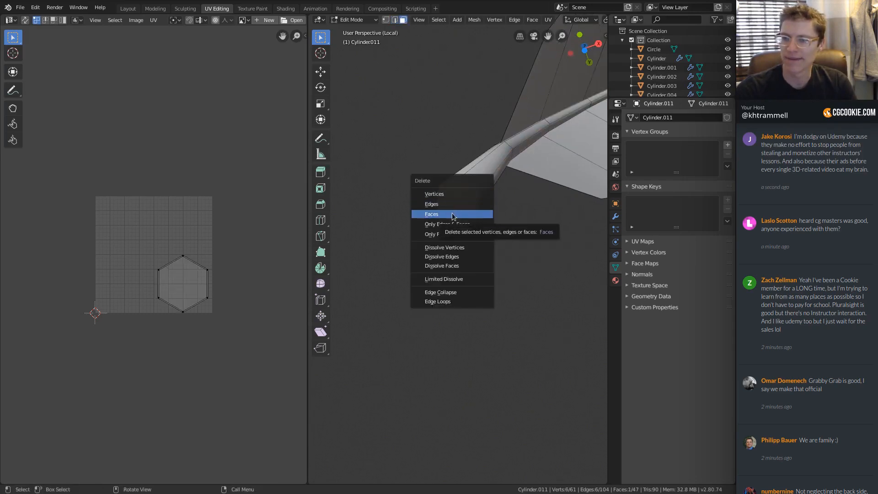
key("Escape")
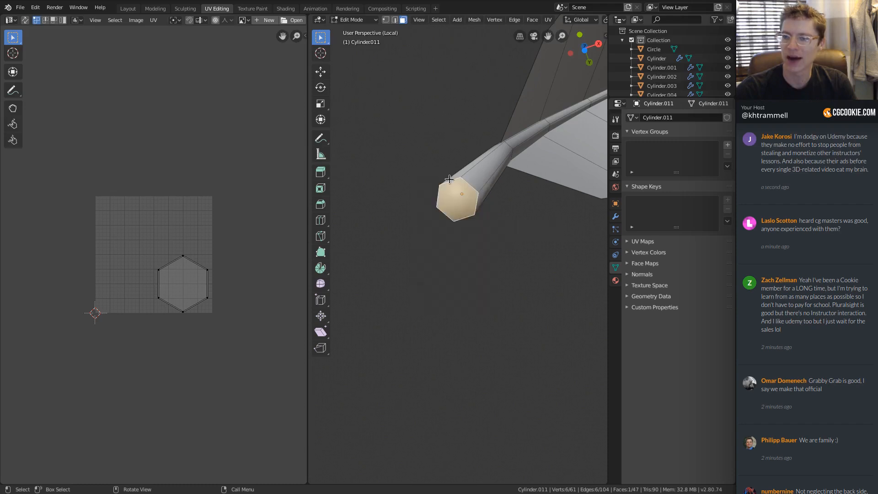
key("x")
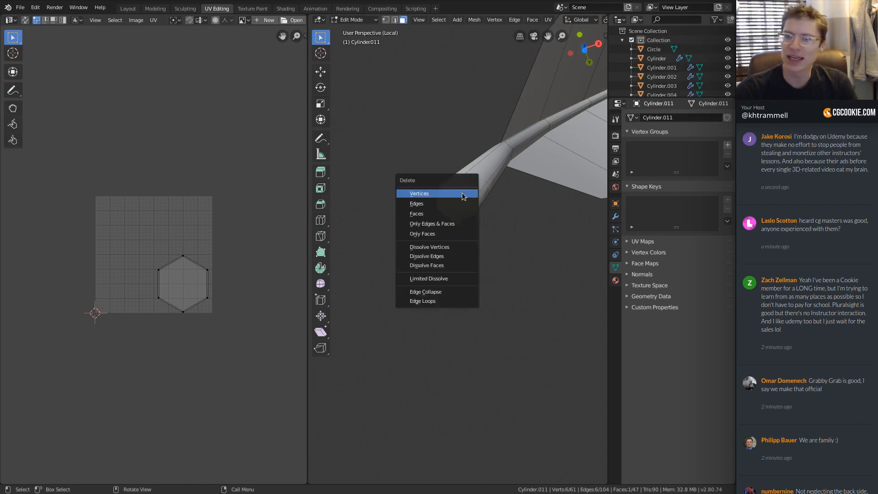
left_click(440, 207)
Step: Leave local view to show the whole palm tree and return to Object Mode
middle_click_drag(516, 202, 507, 170)
key("KP_Divide")
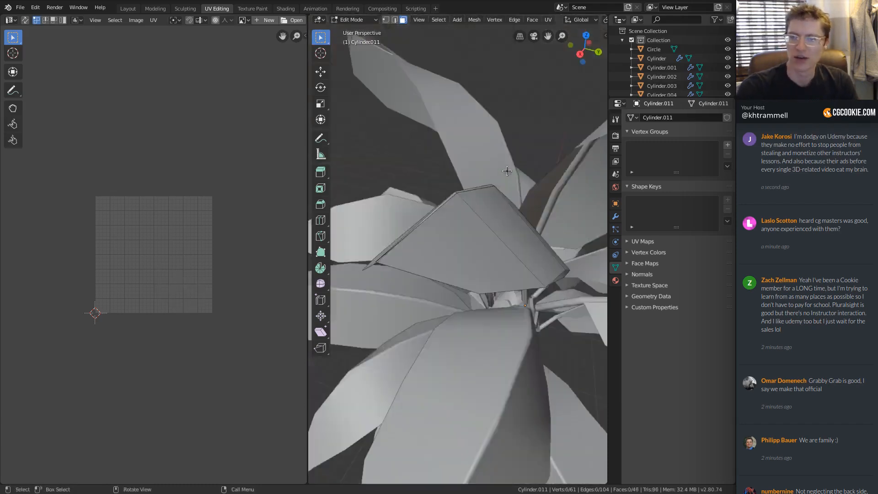
scroll(521, 229, "down", 3)
middle_click_drag(521, 229, 485, 197)
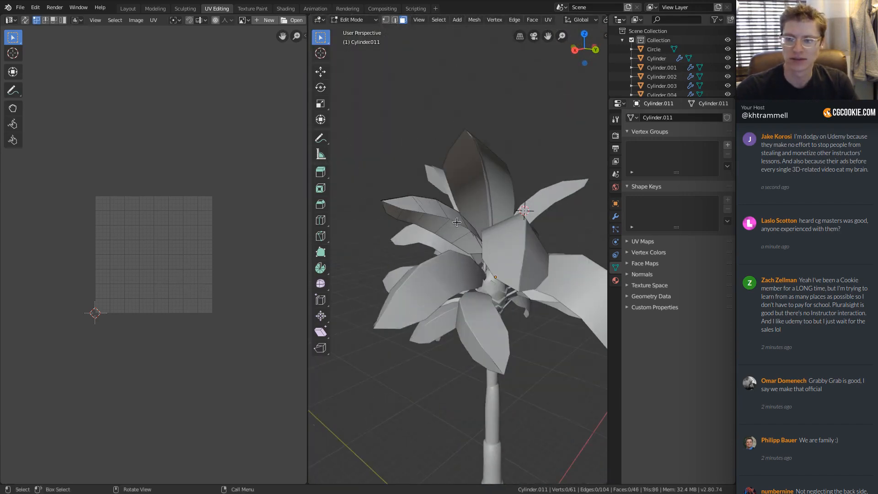
middle_click_drag(457, 223, 432, 188)
key("Tab")
Step: Box-select the whole palm tree, exclude the trunk objects from the selection and examine where the stems enter the trunk
scroll(467, 212, "down", 1)
left_click_drag(398, 152, 570, 317)
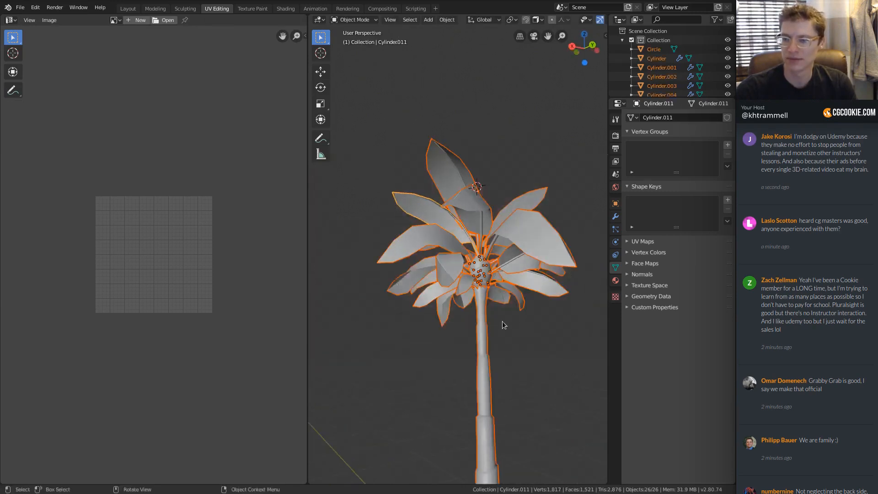
key("b")
middle_click_drag(477, 315, 498, 330)
scroll(500, 328, "up", 4)
middle_click_drag(526, 299, 420, 319)
key("b")
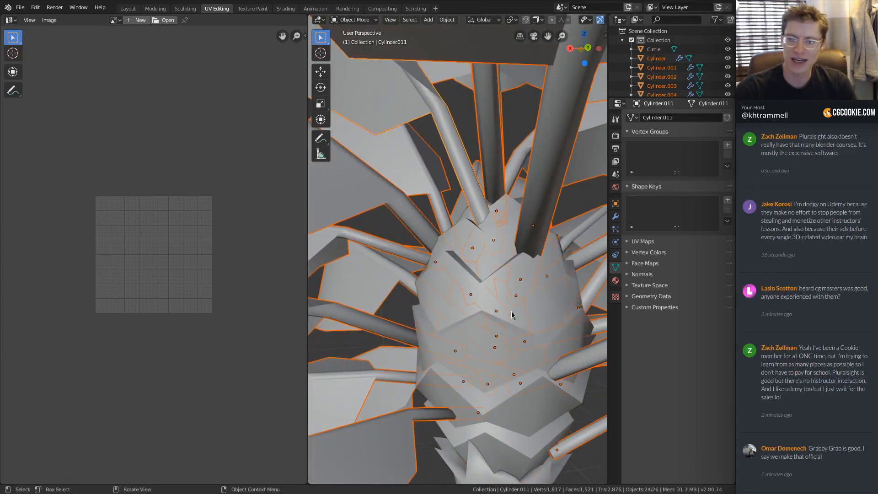
middle_click_drag(511, 314, 481, 211, "ctrl")
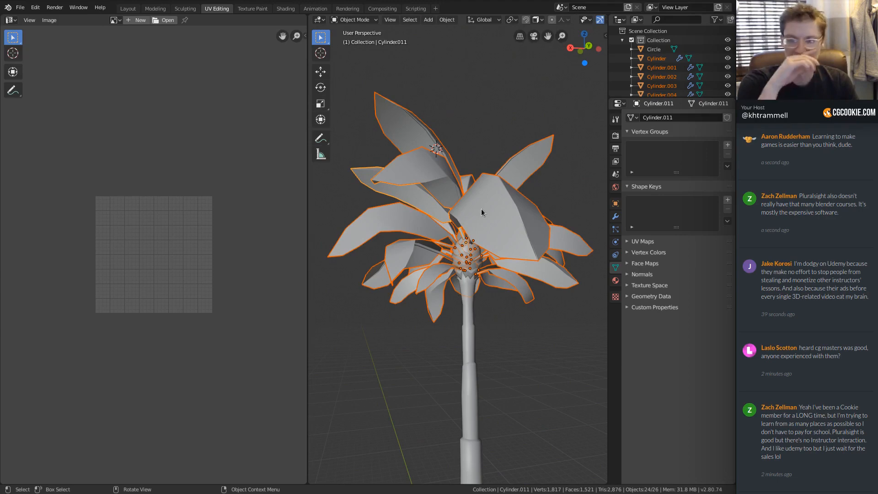
middle_click_drag(482, 210, 459, 284)
scroll(493, 279, "up", 1)
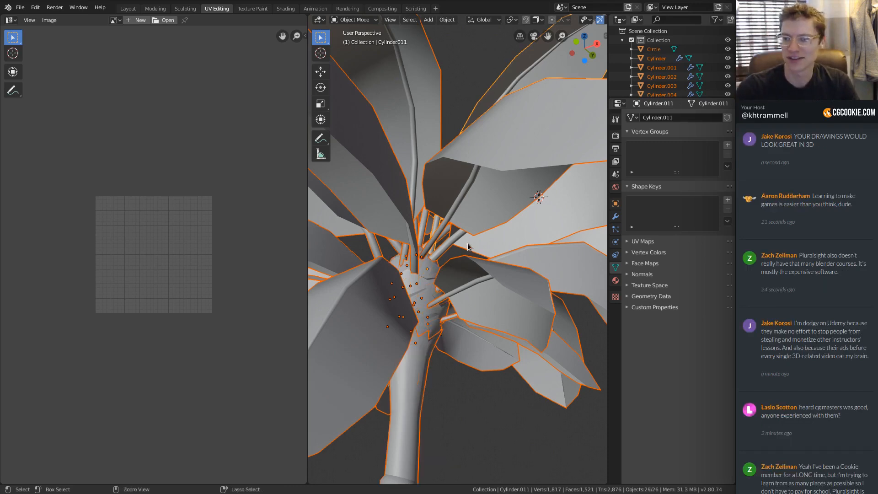
left_click(455, 259)
key("Tab")
middle_click_drag(467, 243, 437, 205)
scroll(453, 226, "down", 5)
key("Tab")
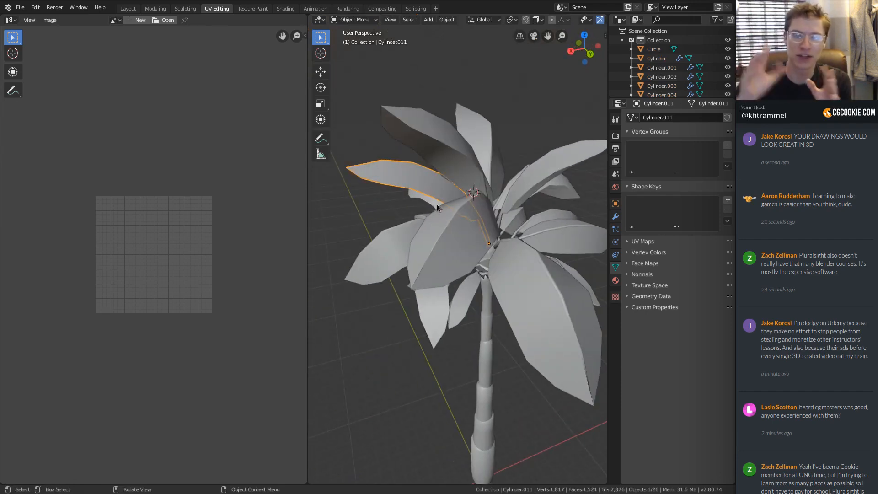
Step: Try linking the object data of leaf Cylinder to leaf Cylinder.002, and undo the link
middle_click_drag(501, 155, 451, 163)
left_click(542, 138)
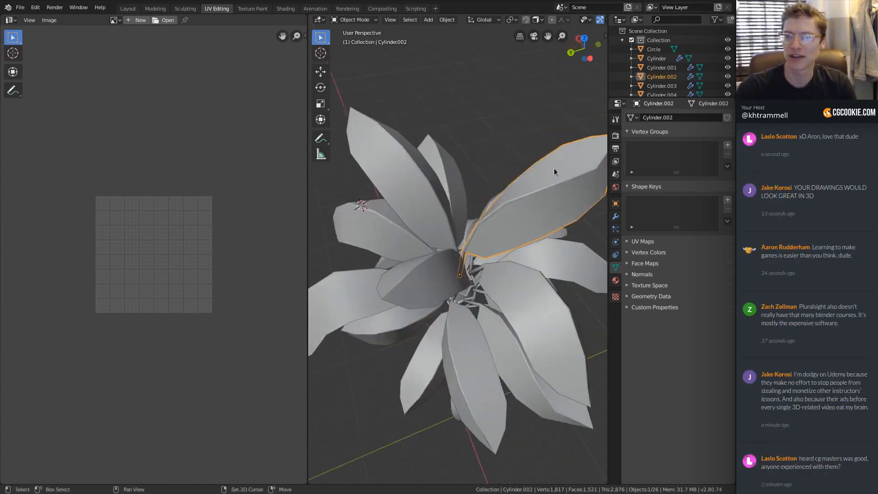
middle_click_drag(553, 168, 539, 185, "shift")
left_click(396, 162, "shift")
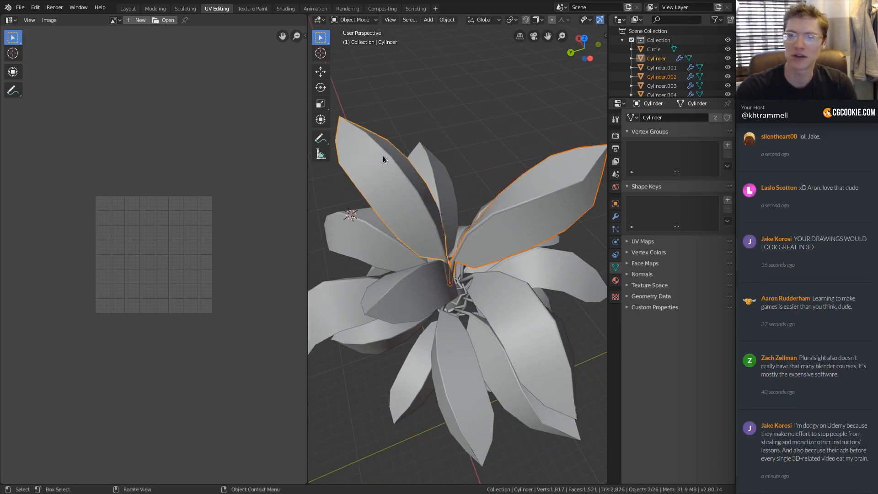
key("ctrl+l")
mouse_move(383, 157)
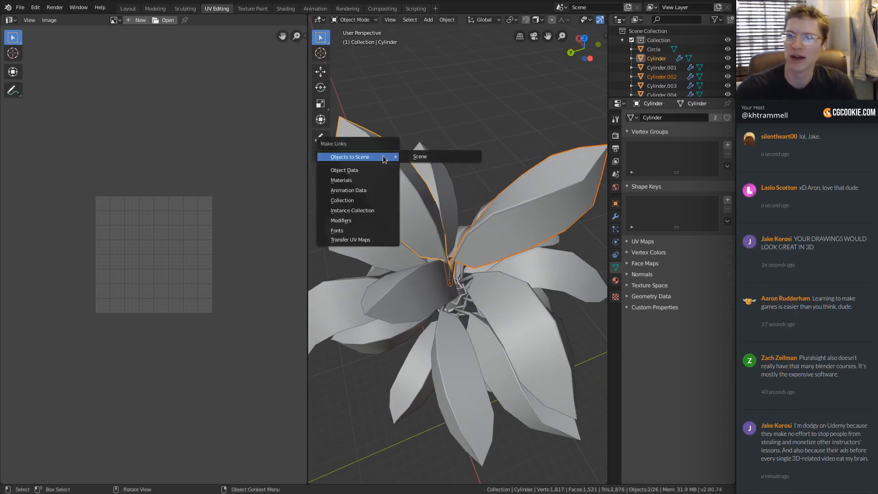
left_click(345, 171)
scroll(548, 215, "down", 3)
middle_click_drag(548, 215, 505, 174)
key("ctrl+z")
Step: Clear the selection so that none of the tree's objects is selected
key("a")
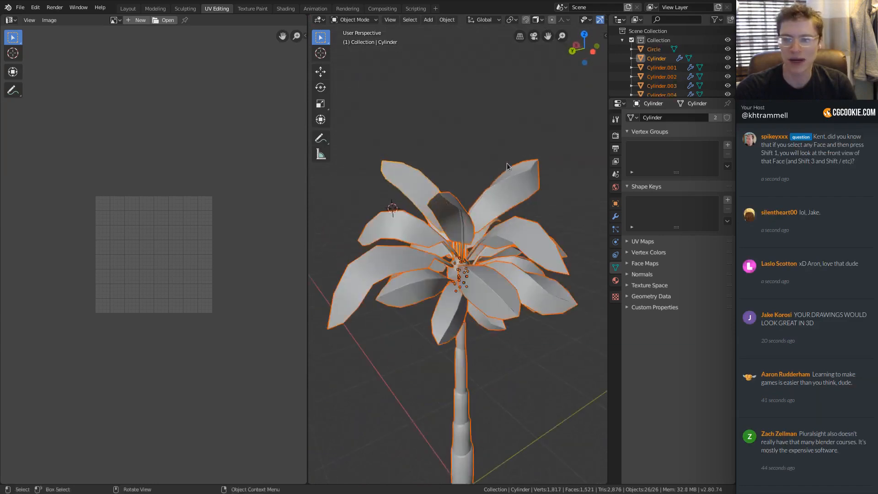
key("alt+a")
mouse_move(506, 211)
middle_mouse_down()
mouse_move(515, 232)
mouse_move(493, 213)
middle_mouse_up()
scroll(484, 210, "up", 2)
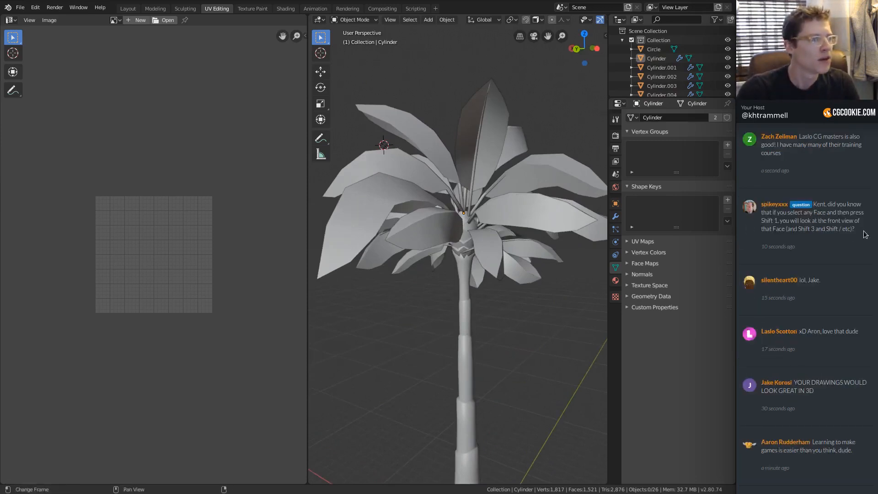
Step: Read the chat question about viewing a selected face from the front
scroll(855, 232, "down", 6)
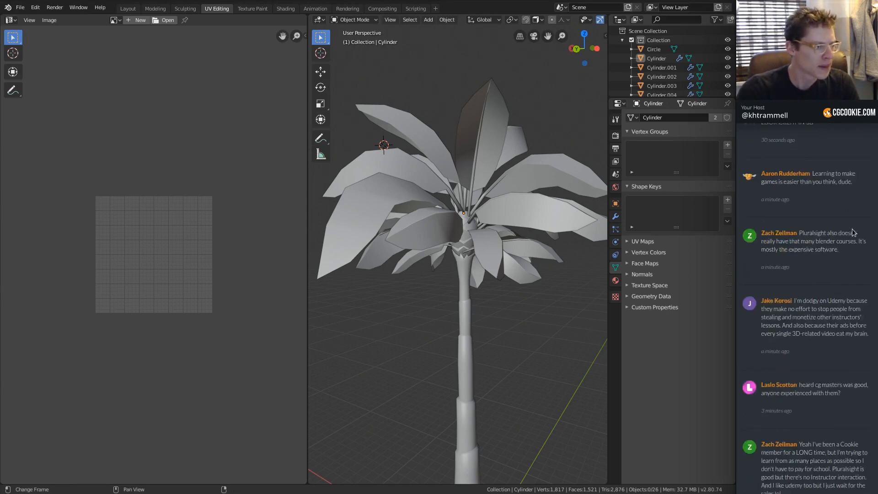
scroll(853, 232, "up", 10)
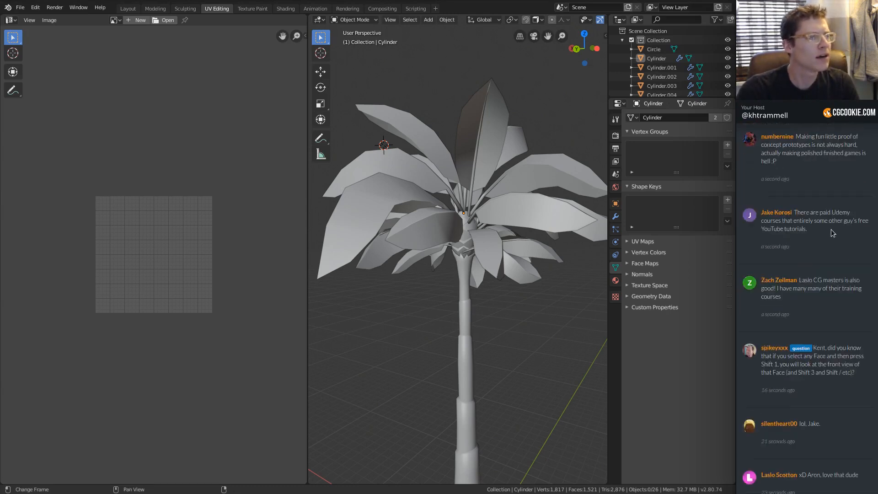
scroll(819, 288, "down", 3)
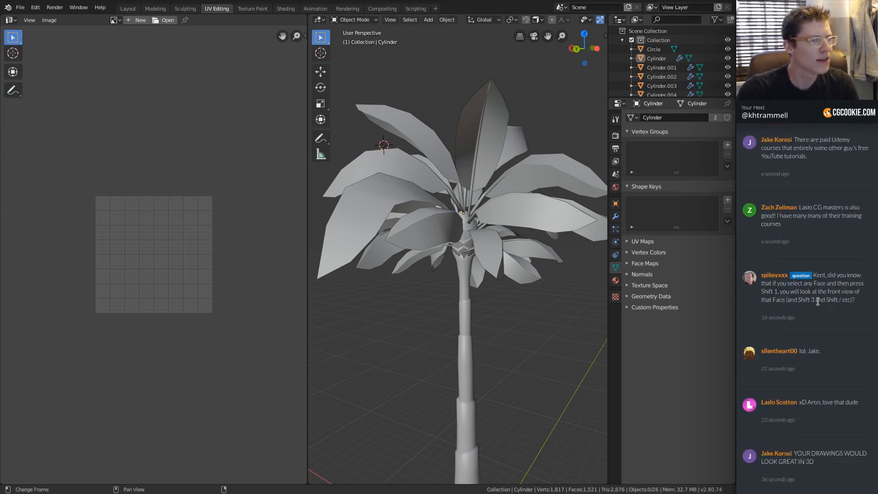
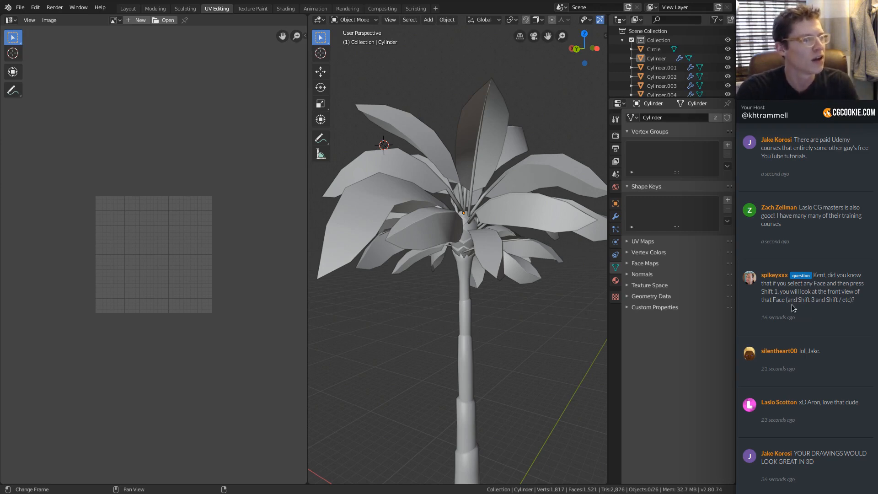
Step: Enter Edit Mode on leaf Cylinder.002, select one of its blade faces and align the view to that face's front
middle_click_drag(546, 126, 520, 144)
left_click(520, 143)
key("Tab")
left_click(538, 163)
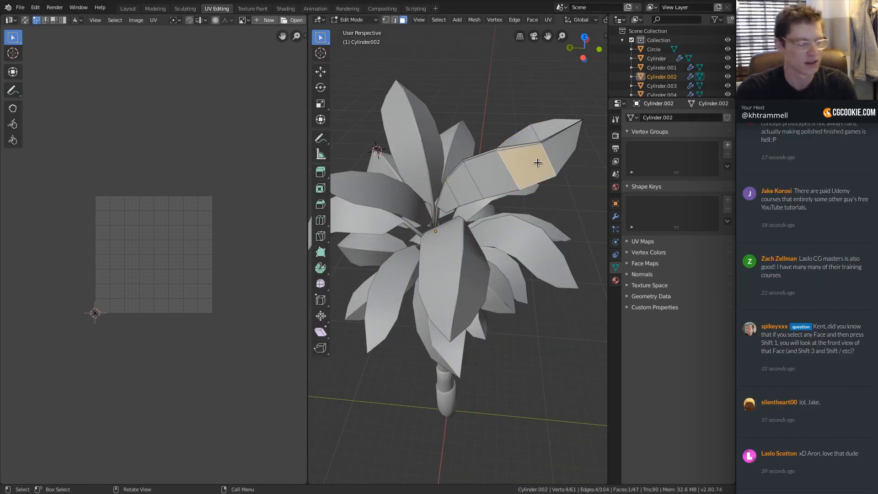
key("shift+KP_1")
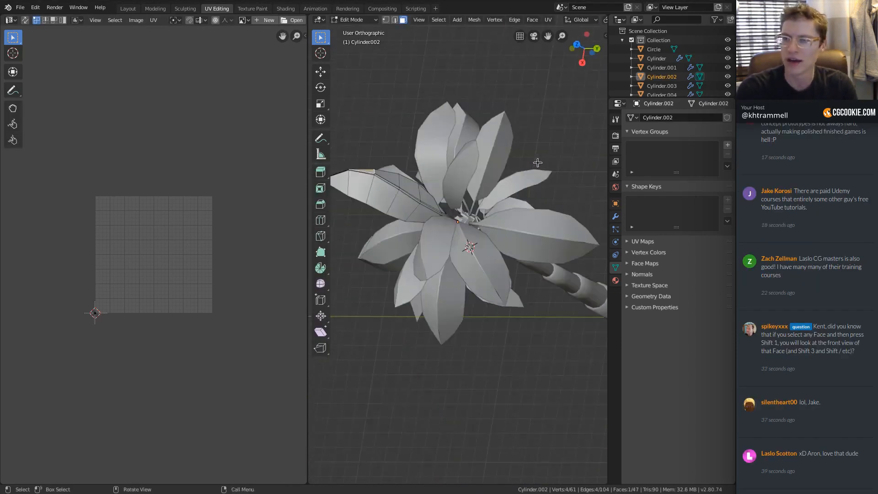
Step: Select a blade face near the tip of leaf Cylinder.002 and align the view to it again, examining the face up close
middle_click_drag(433, 155, 421, 220, "shift")
middle_click_drag(383, 197, 483, 370, "shift")
left_click(494, 334)
middle_click_drag(495, 329, 502, 233, "ctrl")
scroll(501, 234, "up", 1)
left_click(503, 234)
key("shift+KP_1")
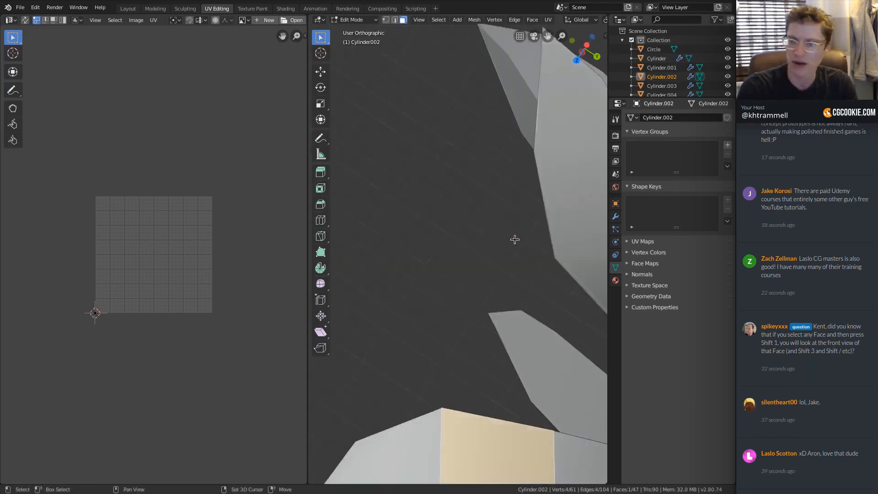
middle_click_drag(501, 298, 448, 98, "shift")
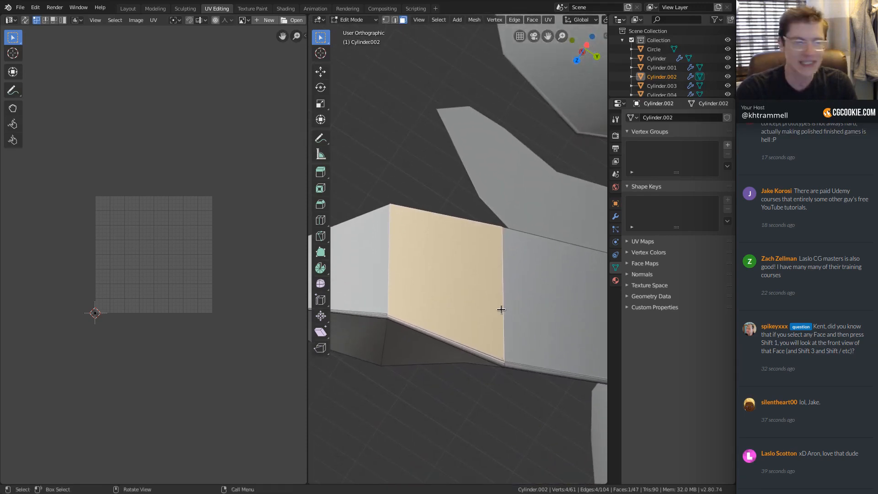
middle_click_drag(475, 345, 497, 303)
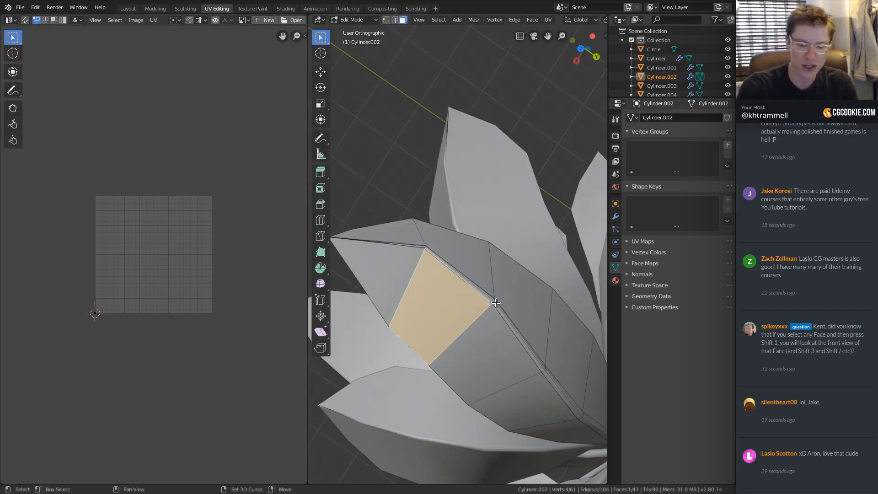
Step: Align the view to the selected blade face from above, select the neighbouring face across the midrib and align the view to its front
key("shift+KP_7")
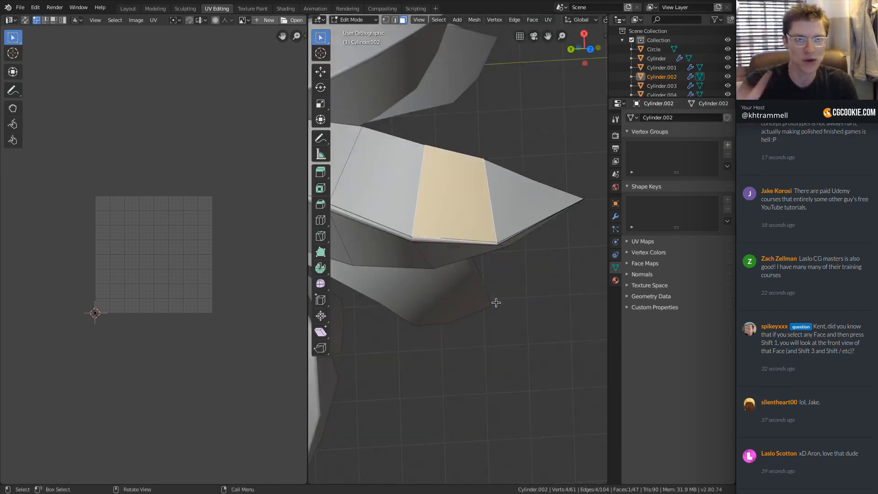
middle_click_drag(479, 212, 468, 176, "ctrl")
middle_click_drag(437, 195, 434, 303, "shift")
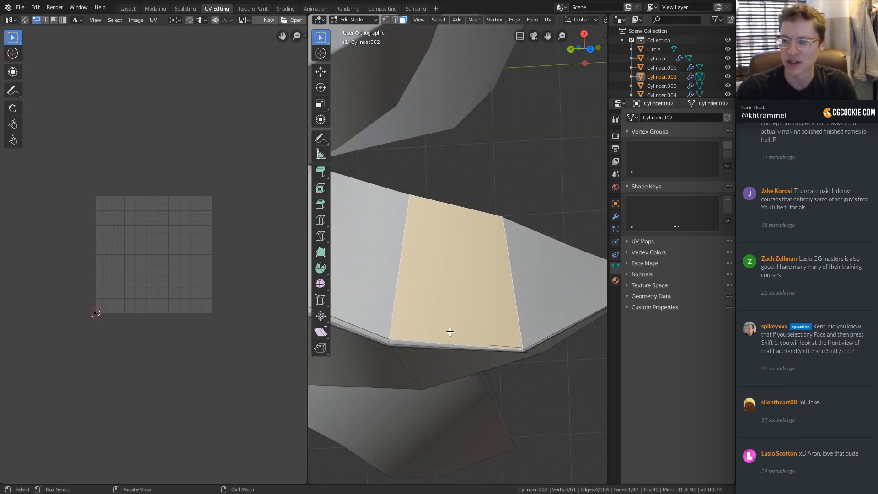
left_click(452, 357)
key("shift+KP_1")
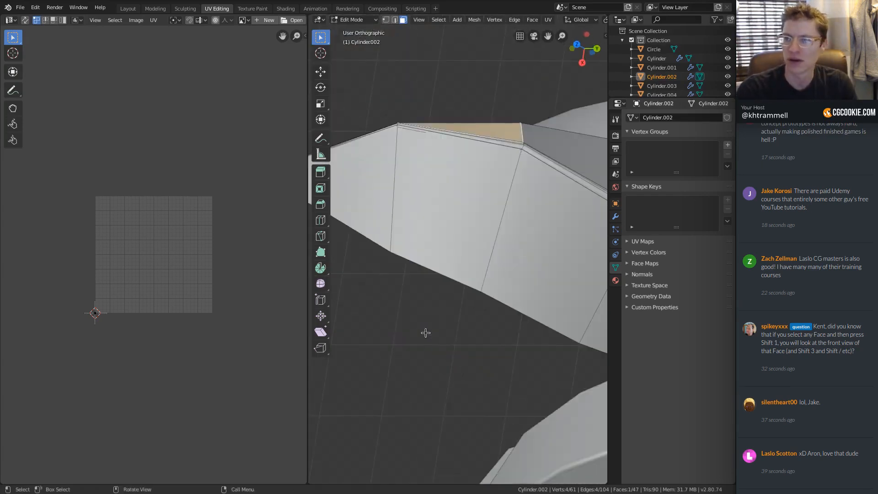
middle_click_drag(466, 84, 457, 137, "shift")
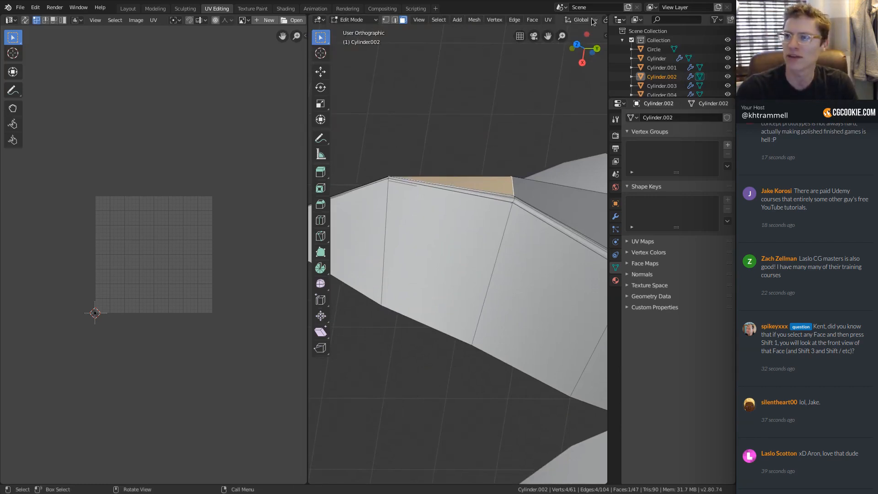
Step: Display the face normals of the leaf in the viewport and set their size to 0.90
scroll(551, 19, "down", 5)
left_click(567, 20)
scroll(566, 20, "down", 3)
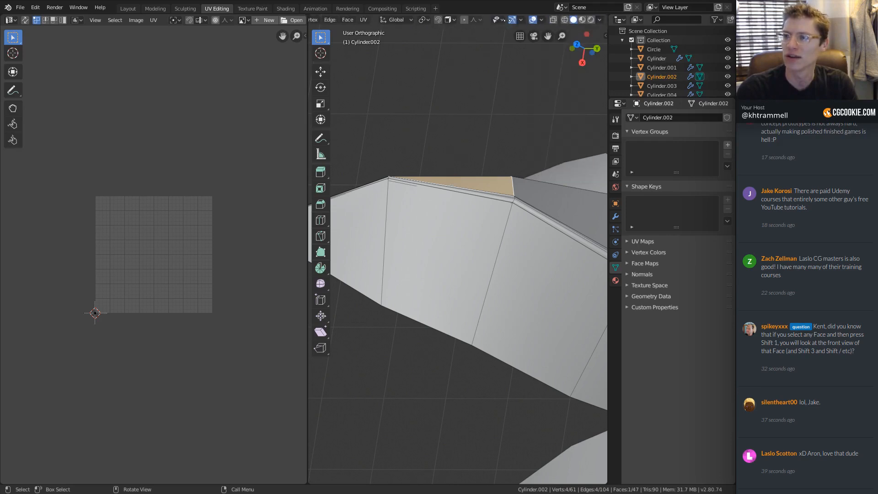
left_click(542, 20)
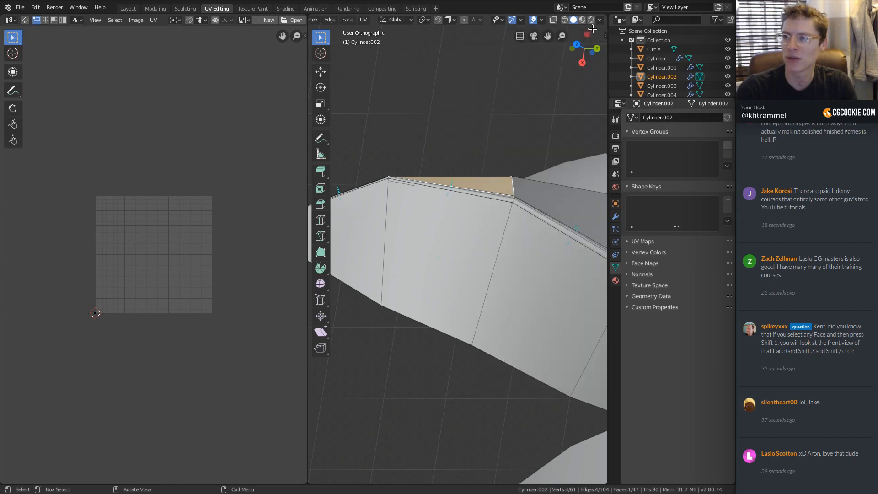
left_click(600, 20)
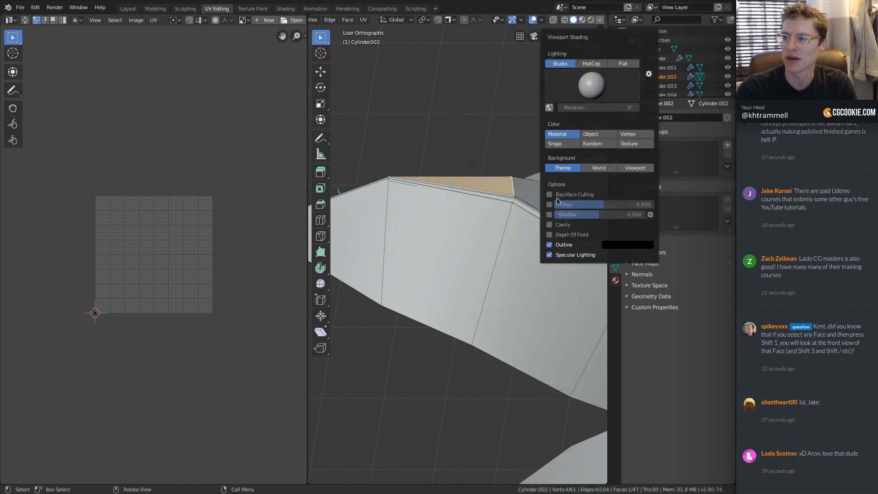
left_click(544, 20)
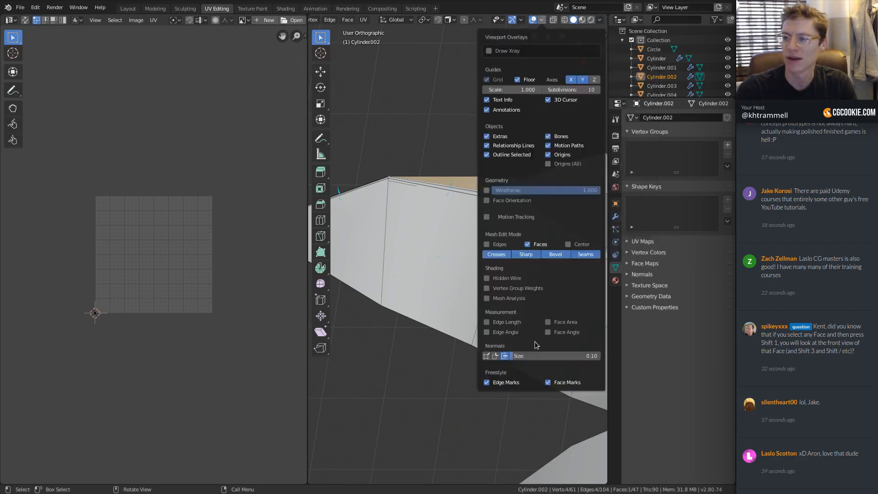
left_click_drag(515, 355, 548, 355)
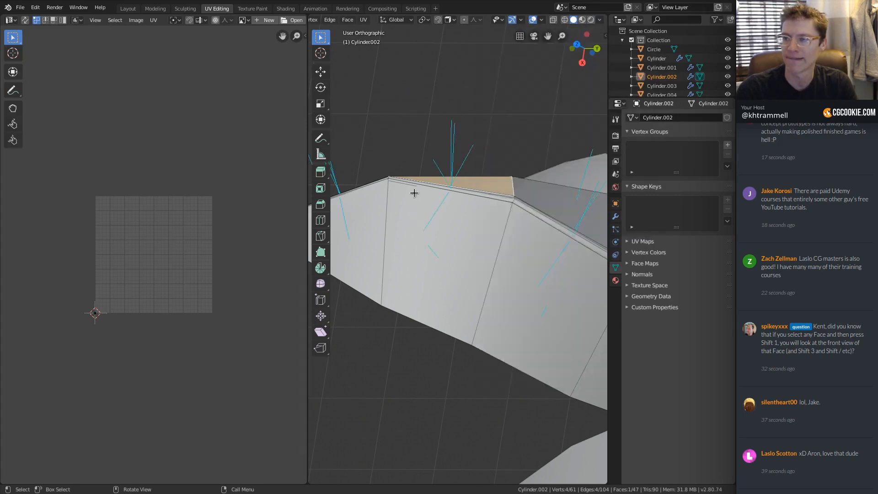
Step: Alternate between the front-aligned and top-aligned views of the selected face, comparing their directions with its normal
middle_click_drag(504, 171, 495, 251)
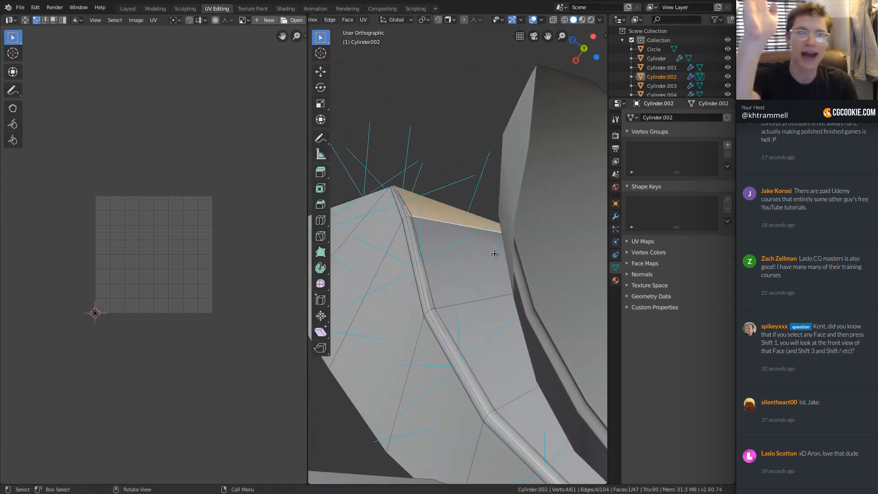
middle_click_drag(493, 251, 432, 219)
key("shift+KP_1")
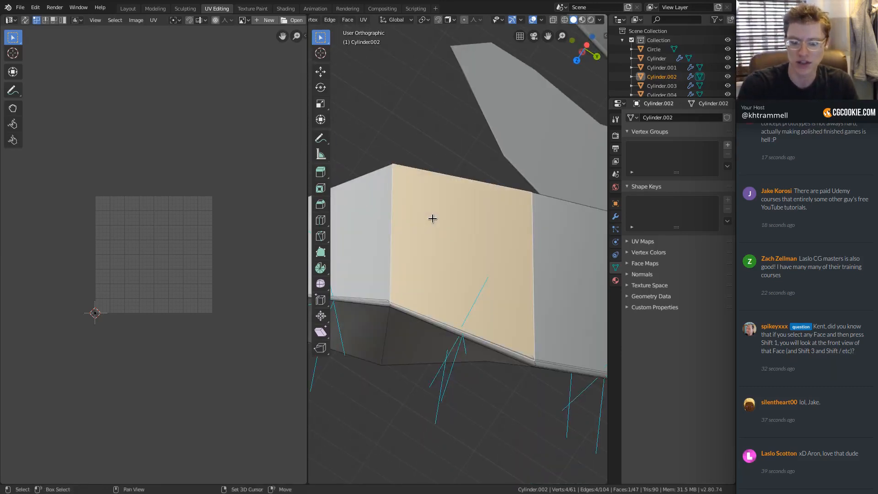
key("shift+KP_7")
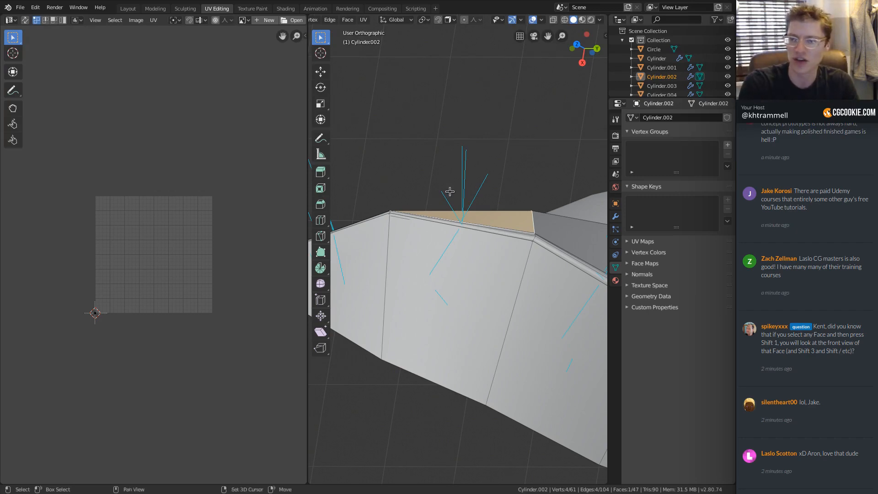
key("shift+KP_1")
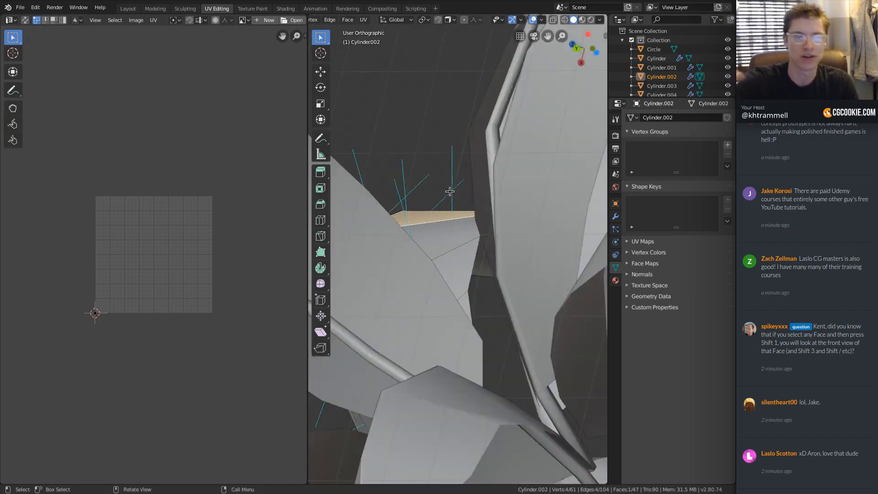
key("shift+KP_7")
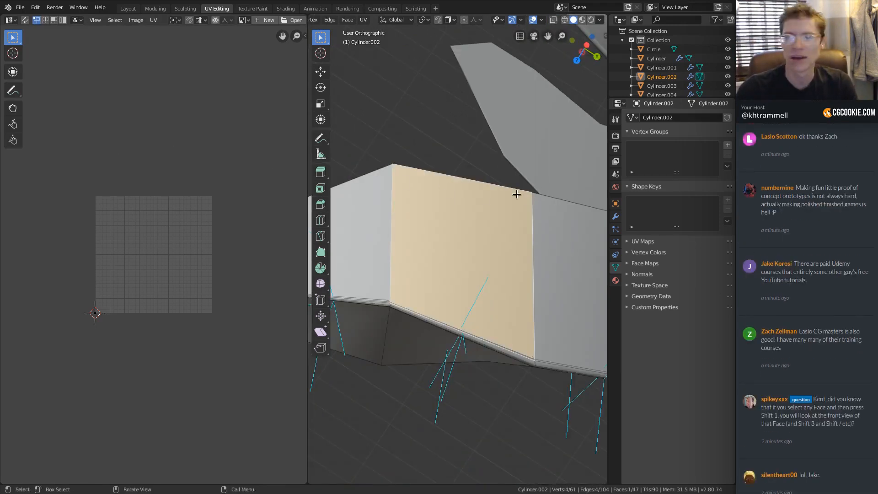
Step: Turn off the display of the leaf's face normals
middle_click_drag(519, 190, 446, 201)
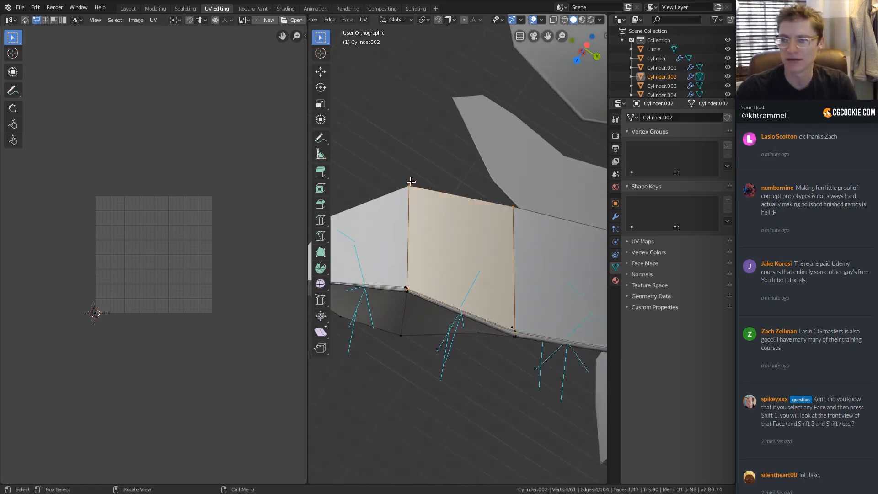
middle_click_drag(456, 290, 477, 216)
left_click(542, 19)
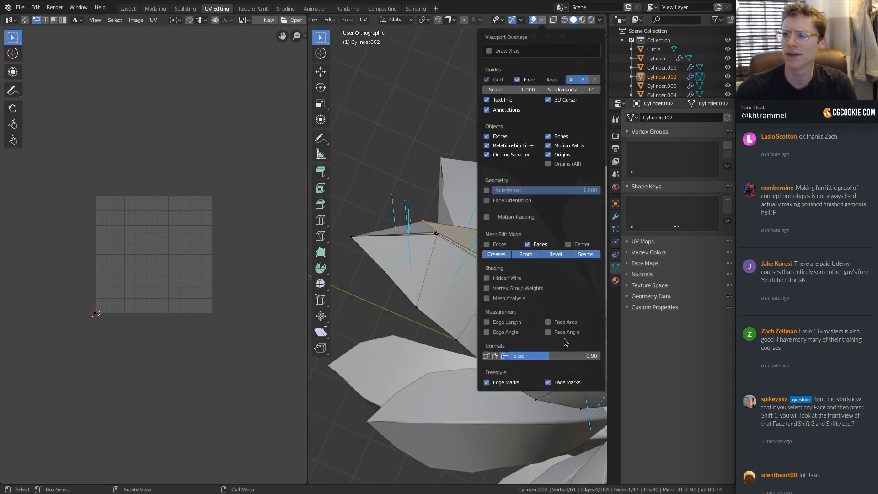
left_click(505, 358)
Step: Leave Edit Mode and look over the whole palm tree, including from the front
middle_click_drag(387, 260, 517, 156)
key("KP_5")
key("Tab")
scroll(497, 303, "down", 5)
key("KP_5")
key("KP_1")
scroll(509, 147, "up", 1)
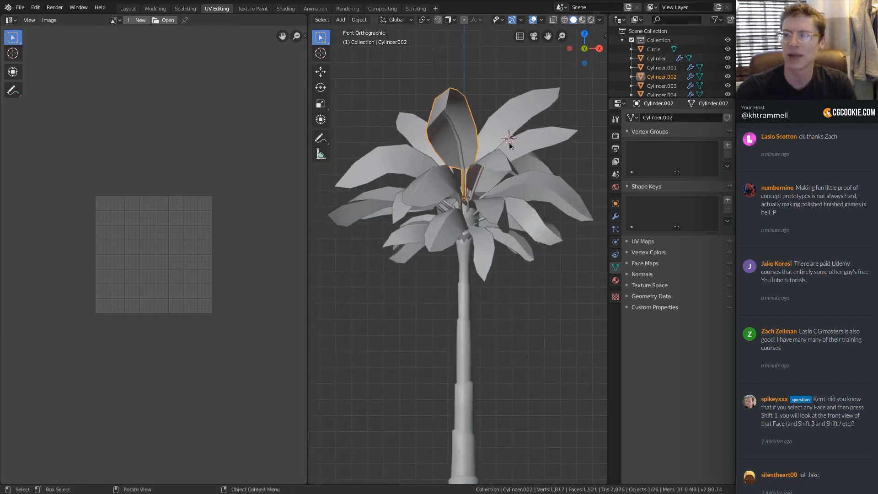
middle_click_drag(457, 32, 507, 166)
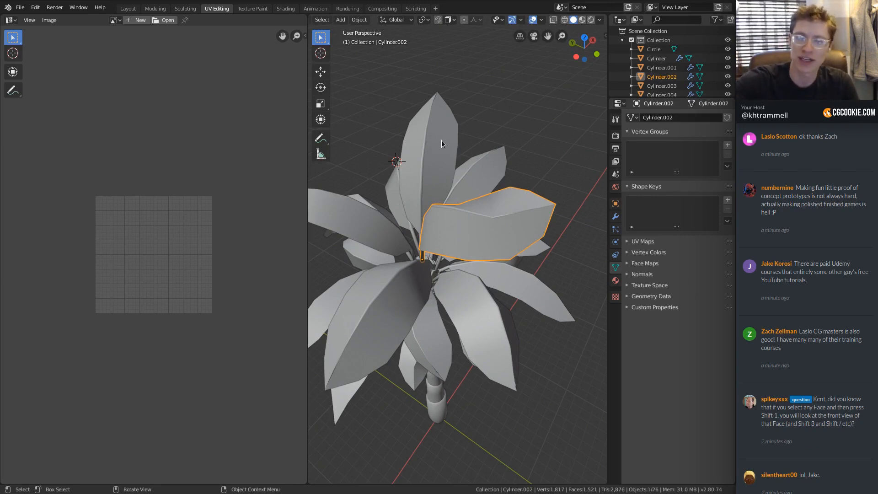
Step: Select leaf Cylinder in the crown, isolate it in Local View and enter Edit Mode on it
middle_click_drag(457, 135, 352, 145)
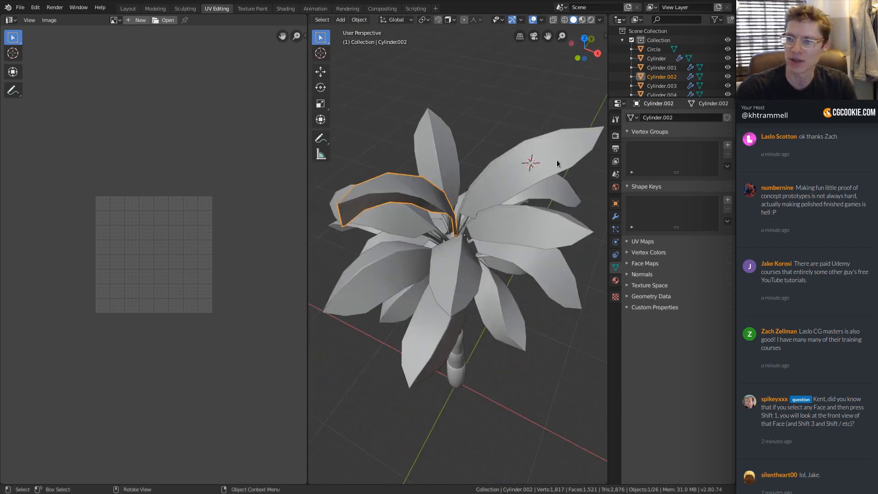
left_click(556, 160)
middle_click_drag(552, 137, 422, 206, "shift")
scroll(422, 206, "up", 3)
left_click(379, 182)
middle_click_drag(379, 182, 484, 208, "shift")
left_click(500, 207)
key("KP_Divide")
key("Tab")
scroll(484, 209, "up", 3)
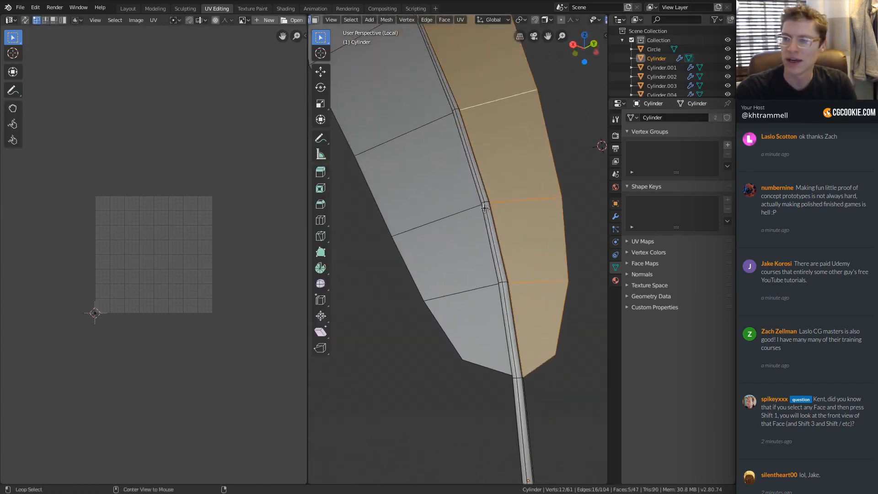
Step: Mark the lengthwise edge loop on the underside of the leaf's midrib and the edges around the stem's end as sharp
left_click(497, 243, "alt")
middle_click_drag(497, 243, 507, 272, "ctrl")
middle_click_drag(530, 366, 462, 264, "shift")
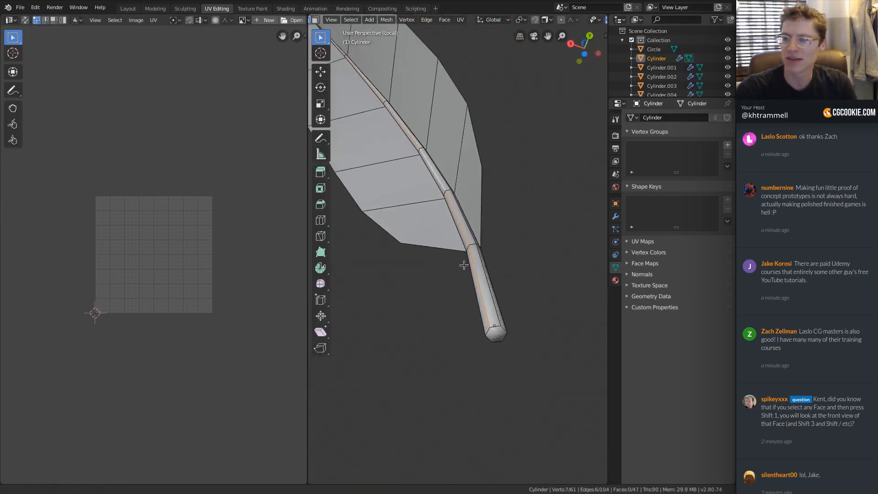
middle_click_drag(529, 308, 460, 316, "shift")
middle_click_drag(458, 366, 384, 326, "ctrl")
left_click(414, 343, "shift")
left_click(418, 372, "ctrl")
middle_click_drag(419, 356, 423, 263)
scroll(423, 263, "up", 3)
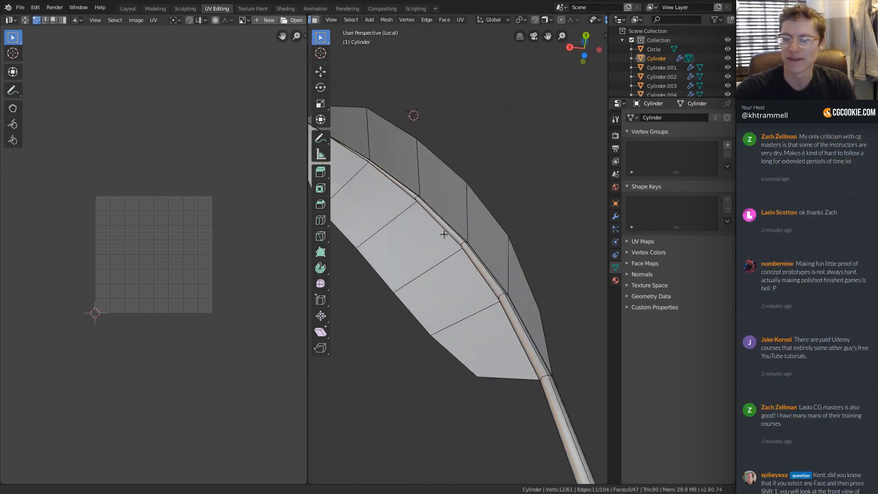
scroll(442, 231, "down", 1)
key("ctrl+e")
left_click(543, 266)
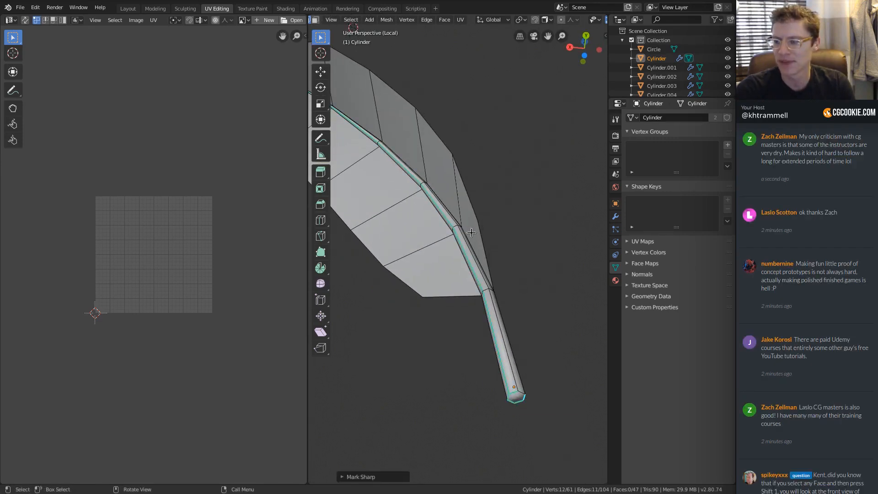
Step: Select the entire leaf mesh and unwrap it
scroll(472, 233, "up", 3)
scroll(499, 205, "up", 1)
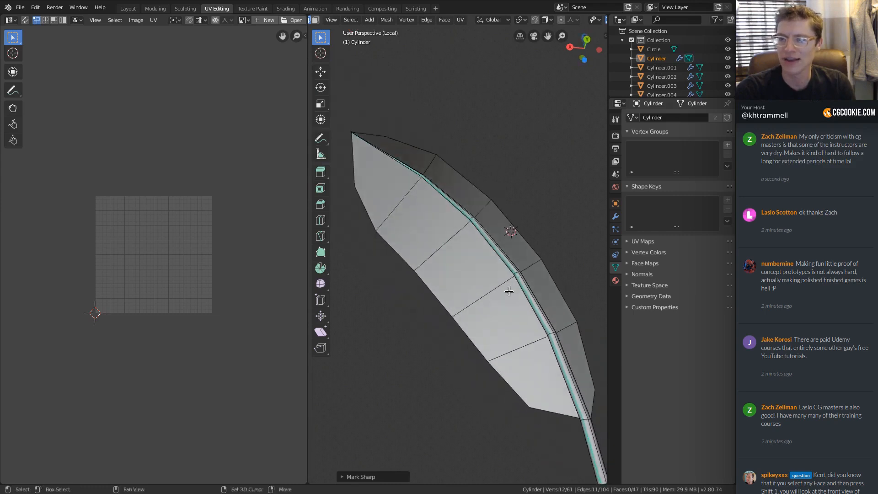
scroll(509, 291, "down", 2)
key("a")
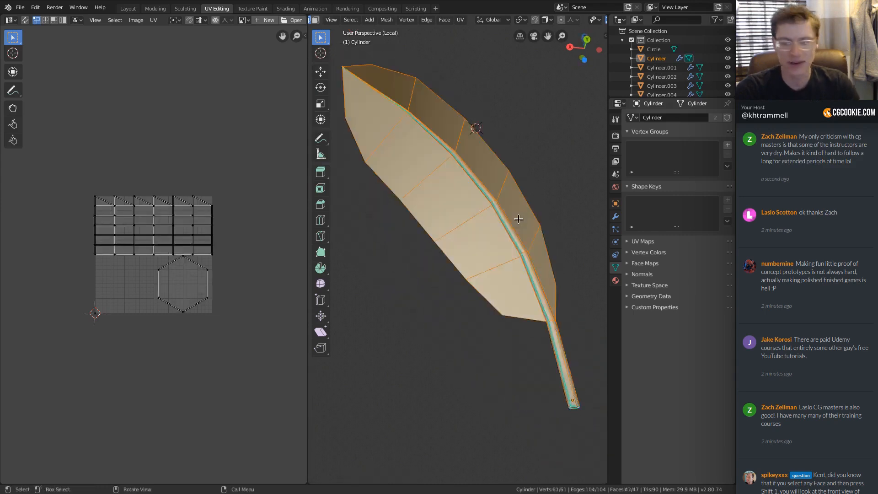
key("u")
left_click(519, 221)
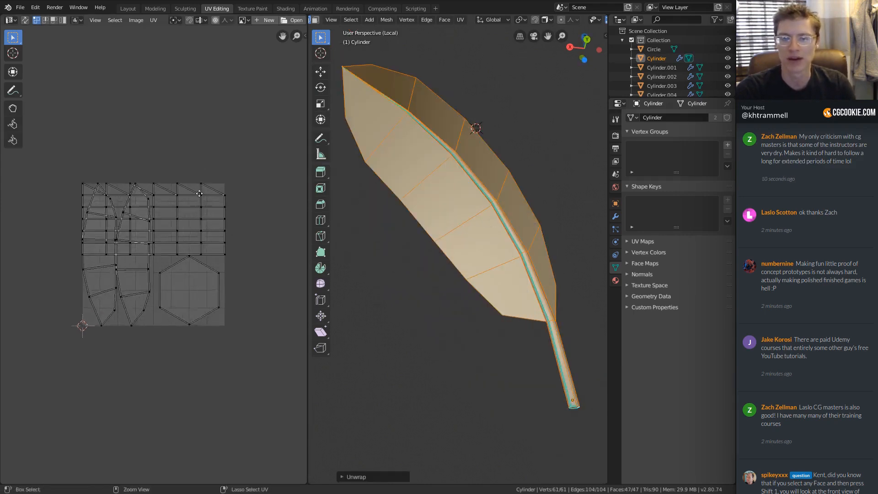
Step: Inspect the leaf's UV layout and select all geometry linked to the midrib's marked edge loop
middle_click_drag(199, 194, 182, 136, "ctrl")
left_click(161, 118)
middle_click_drag(162, 91, 174, 123)
middle_click_drag(474, 207, 515, 280)
left_click(512, 278, "alt")
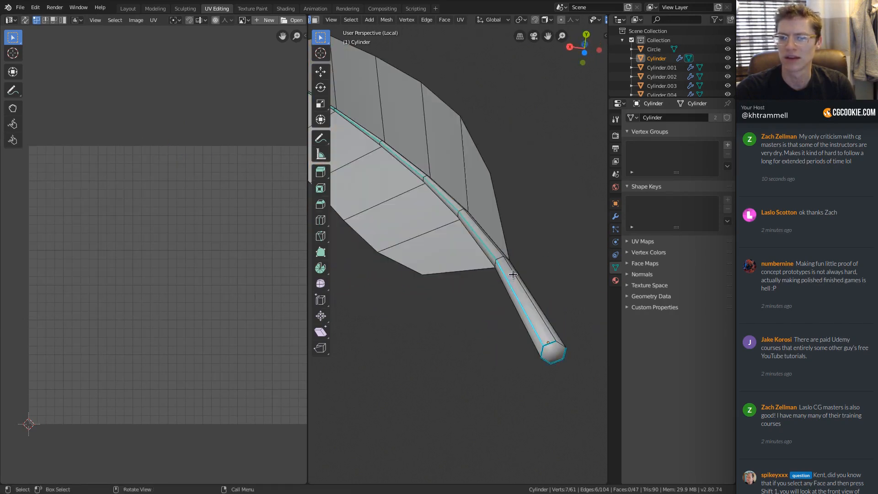
key("ctrl+l")
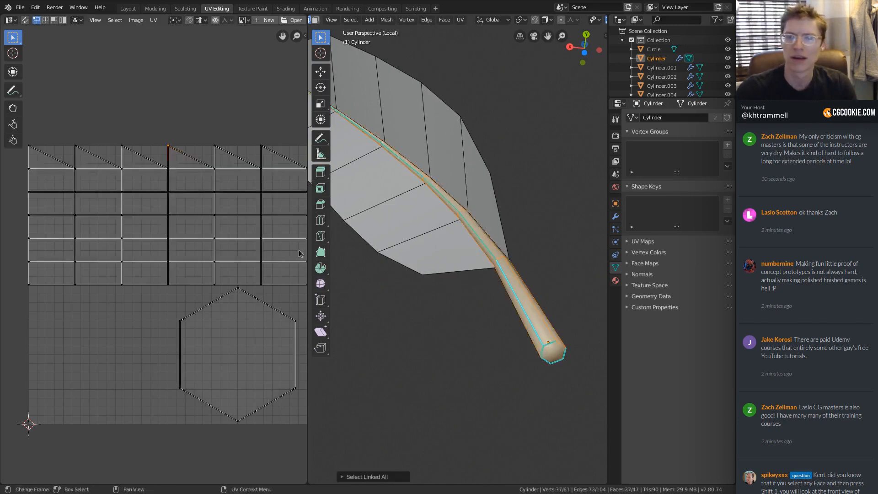
Step: Select the complete leaf, including blades and midrib, and repeat the unwrap
scroll(208, 238, "up", 1)
scroll(207, 238, "down", 1)
key("a")
key("u")
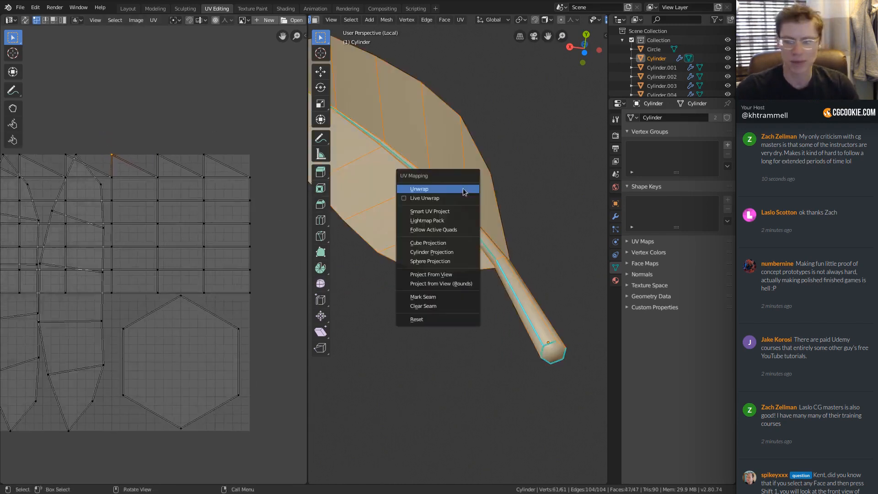
left_click(462, 188)
Step: Check the edge loops along the midrib, reselect the whole leaf and unwrap it once more
middle_click_drag(358, 204, 492, 253)
left_click(496, 258, "alt")
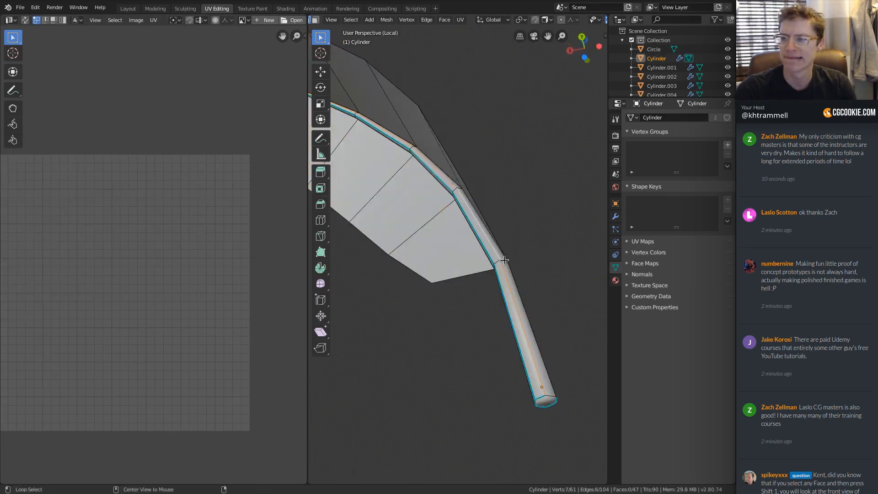
left_click(504, 259, "alt")
key("a")
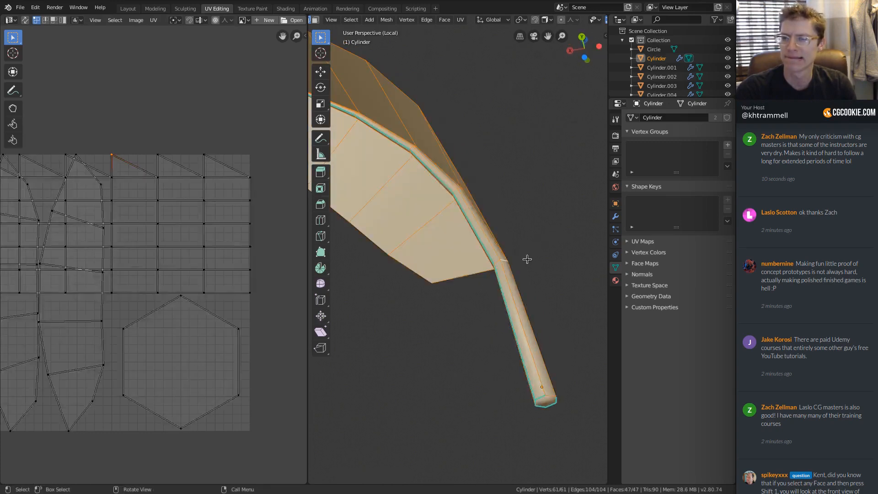
key("u")
left_click(524, 259)
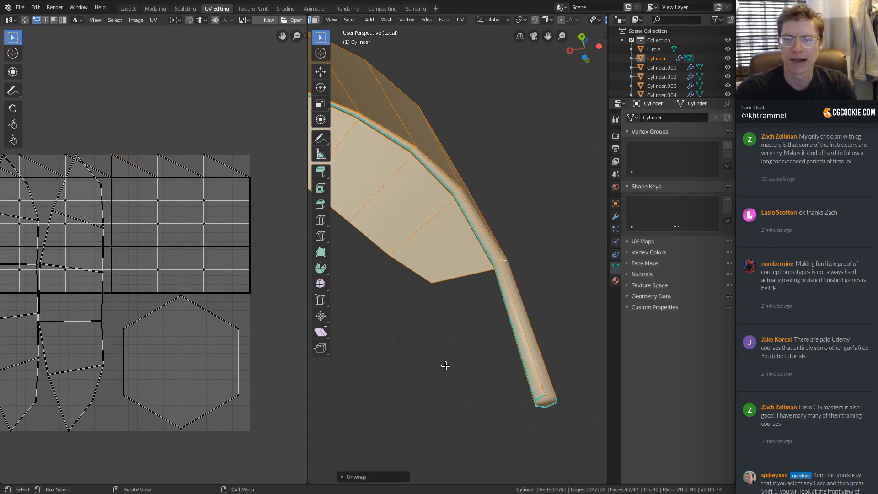
Step: Set the unwrap method to Conformal, select all of the leaf's UVs and unwrap the mesh with that method
left_click(342, 477)
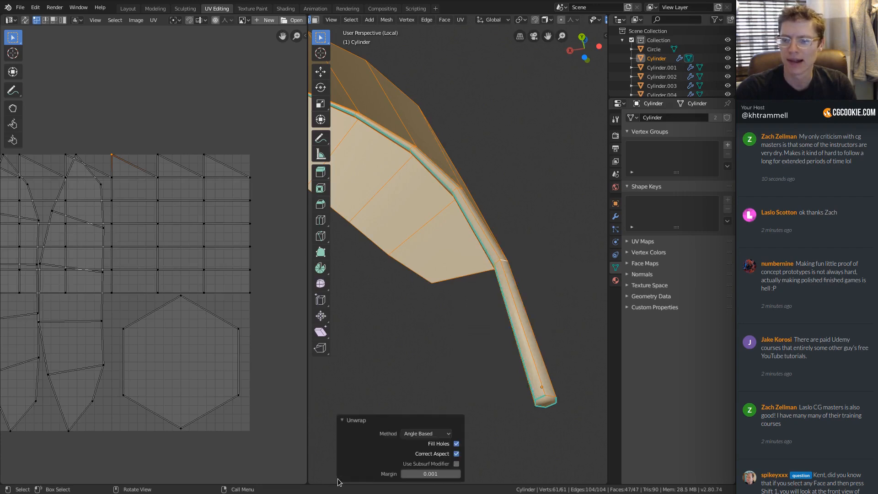
left_click(441, 433)
left_click(430, 454)
mouse_move(93, 265)
middle_mouse_down()
mouse_move(185, 261)
mouse_move(104, 261)
middle_mouse_up()
key("a")
key("u")
left_click(393, 278)
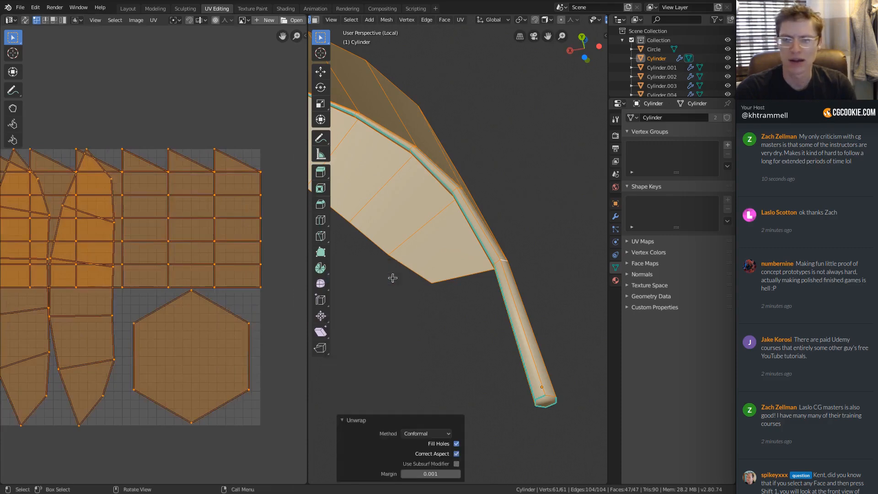
middle_click_drag(86, 212, 132, 199)
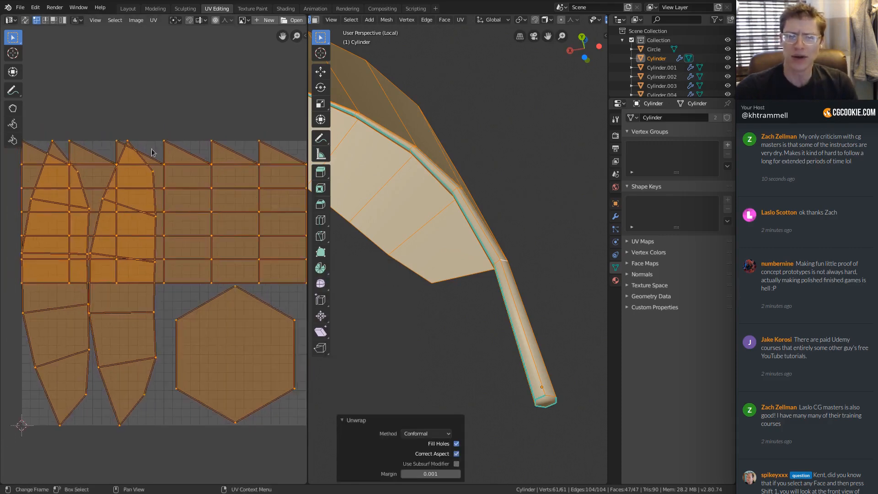
Step: Select the midrib's UV island, then project the whole leaf's UVs from the current view
left_click(159, 137)
middle_click_drag(201, 137, 201, 176)
key("ctrl+l")
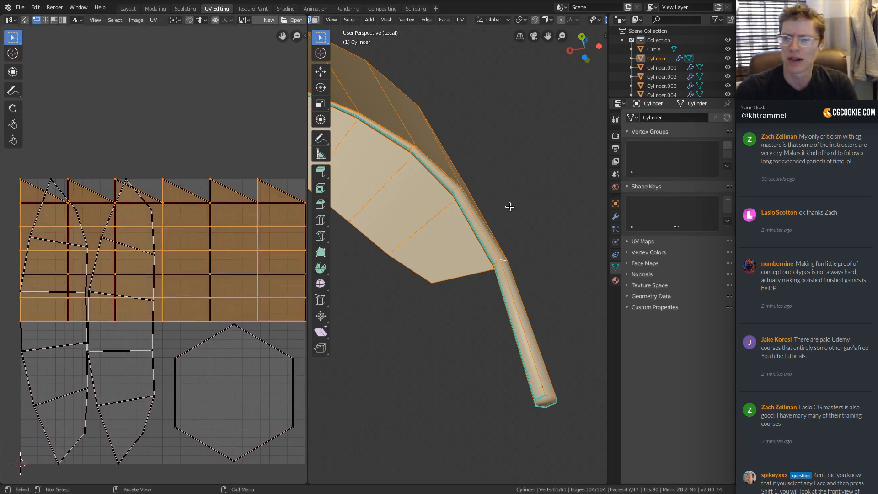
key("u")
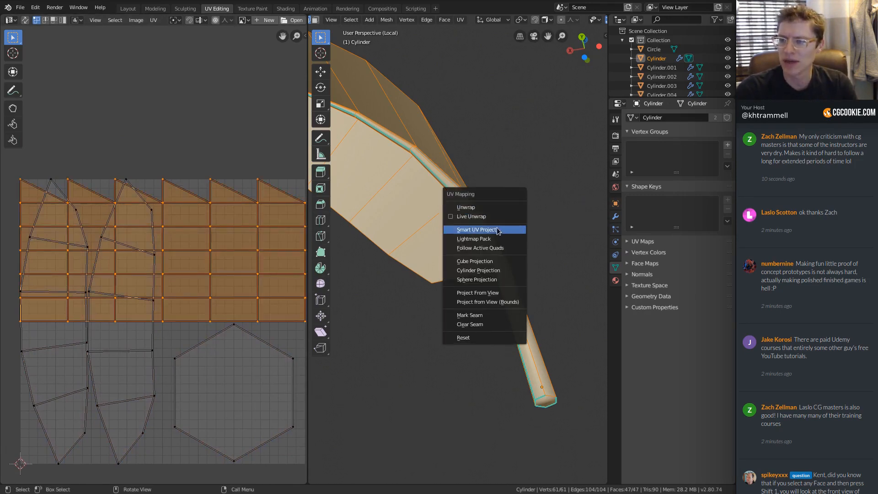
middle_click_drag(499, 126, 478, 171, "ctrl")
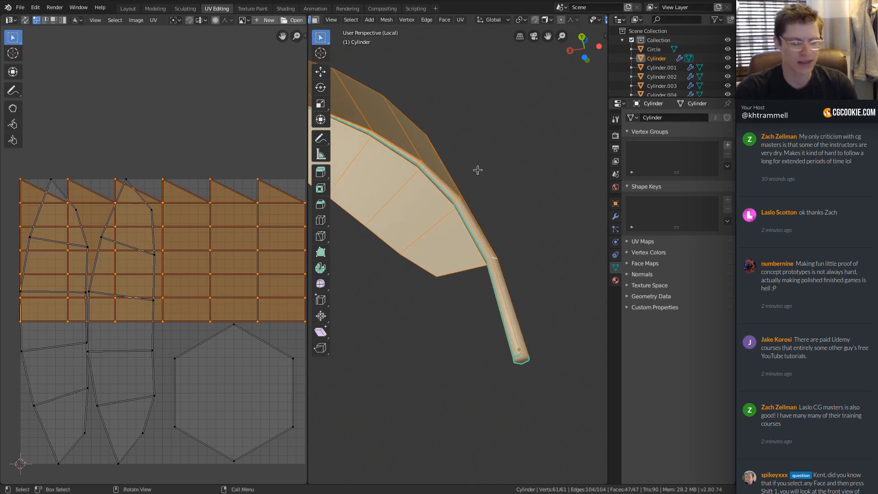
key("u")
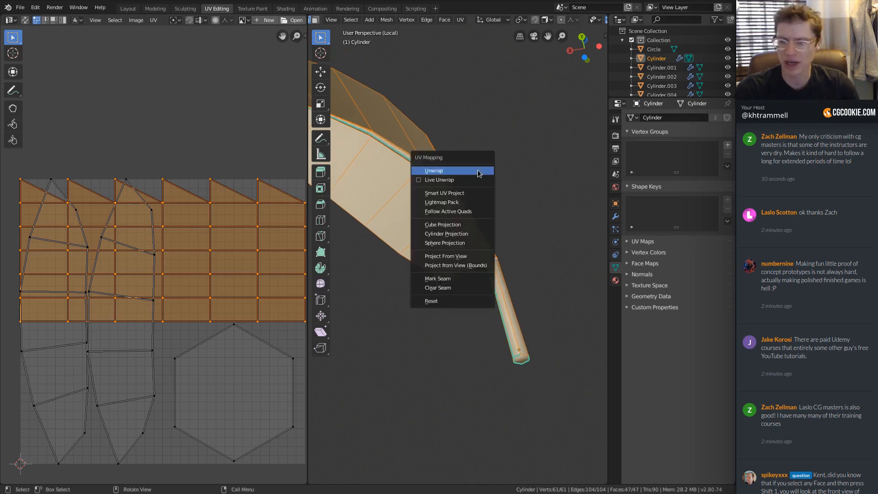
left_click(452, 256)
middle_click_drag(452, 182, 516, 189, "shift")
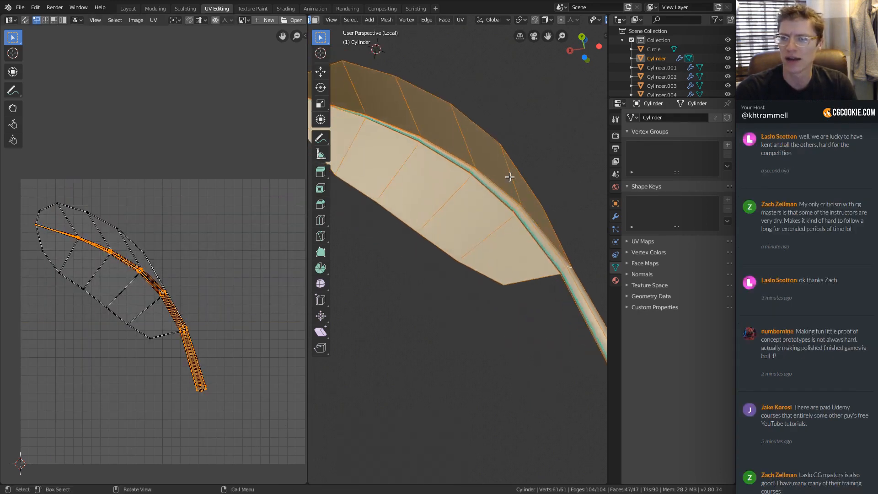
Step: Unwrap the whole leaf again, examine the midrib's UV island closely and deselect all UVs
key("u")
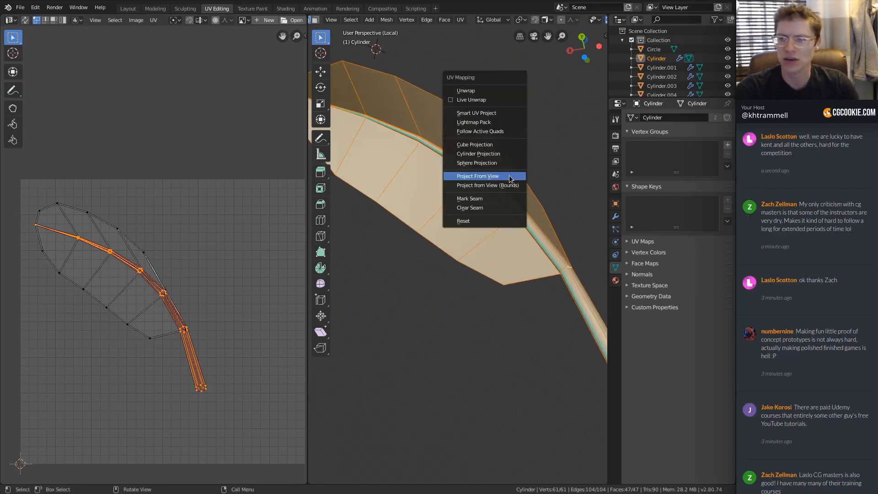
left_click(472, 88)
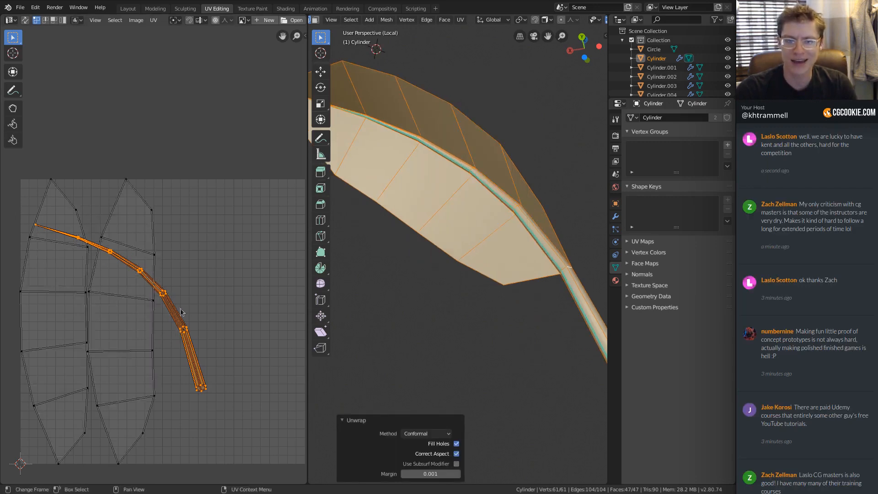
middle_click_drag(181, 313, 151, 253, "ctrl")
middle_click_drag(170, 219, 178, 293, "ctrl")
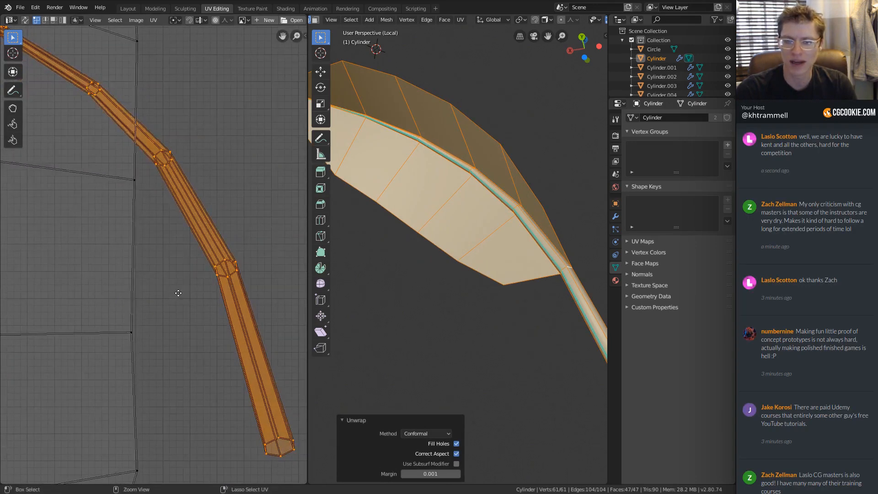
key("a")
key("a")
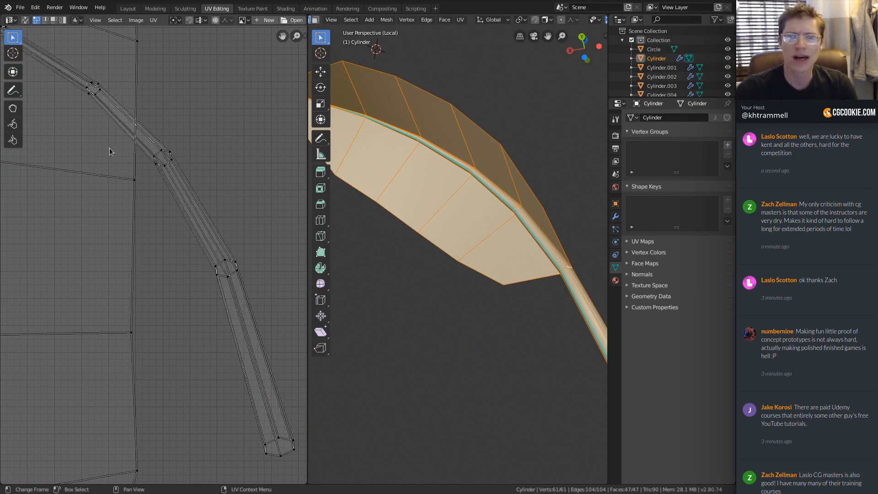
key("Home")
scroll(169, 165, "up", 2)
scroll(215, 217, "right", 4, "ctrl")
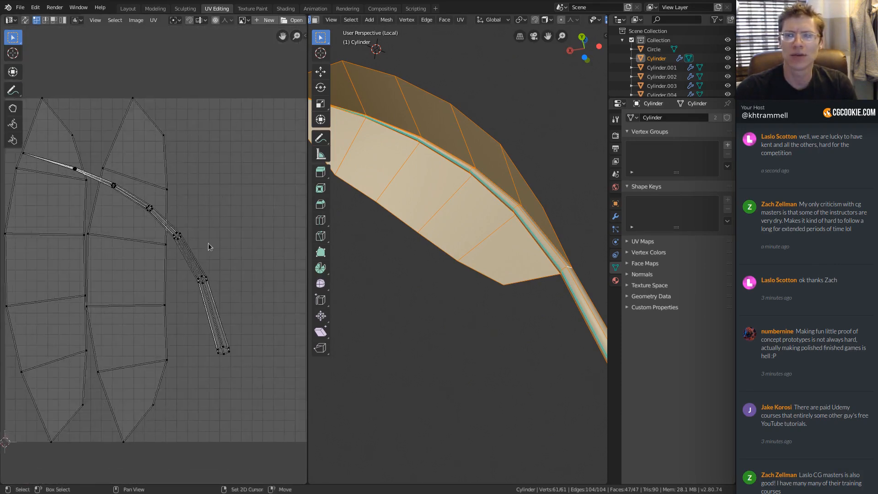
Step: Select all geometry linked to the leaf's midrib and unwrap it without the blades
middle_click_drag(520, 241, 442, 222)
left_click(442, 302)
left_click(435, 309)
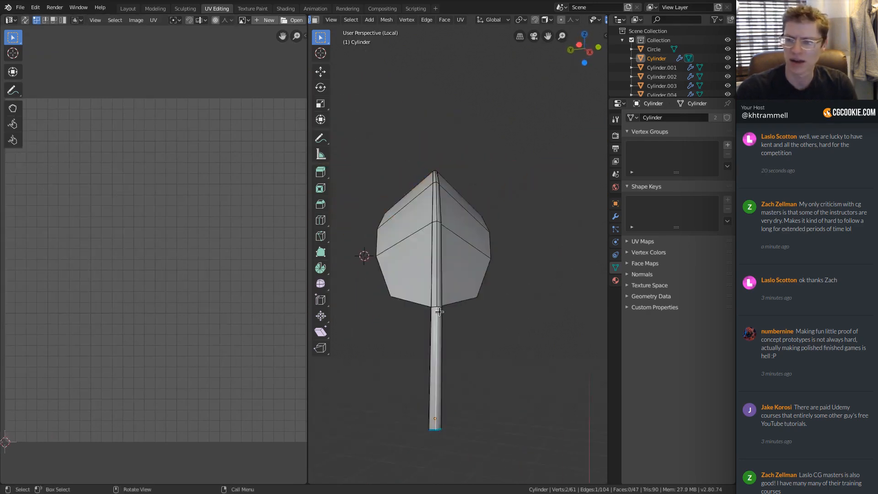
key("ctrl+l")
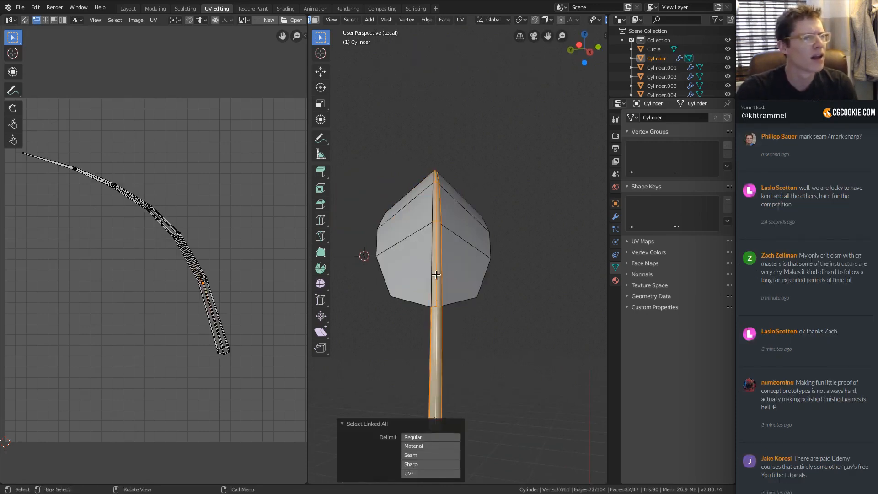
middle_click_drag(400, 259, 465, 270)
left_click(479, 299, "alt")
middle_click_drag(386, 87, 407, 183, "shift")
middle_click_drag(411, 192, 460, 227)
middle_click_drag(435, 219, 502, 288, "shift")
key("ctrl+l")
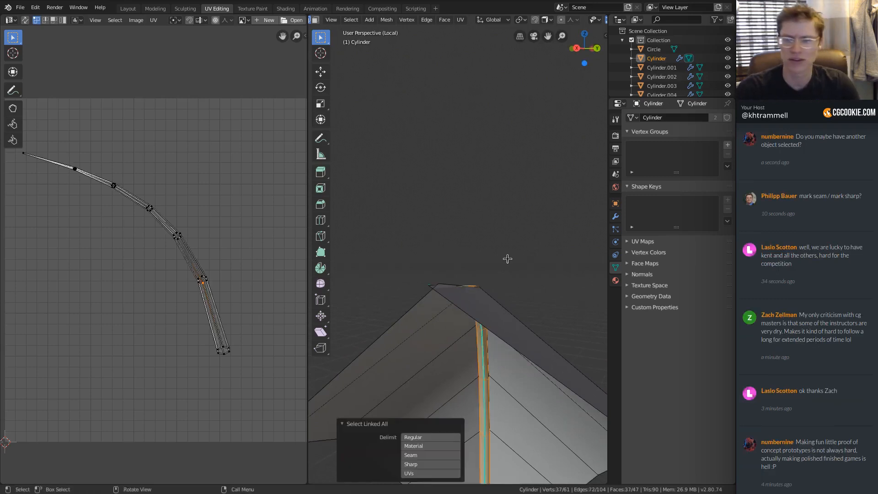
key("u")
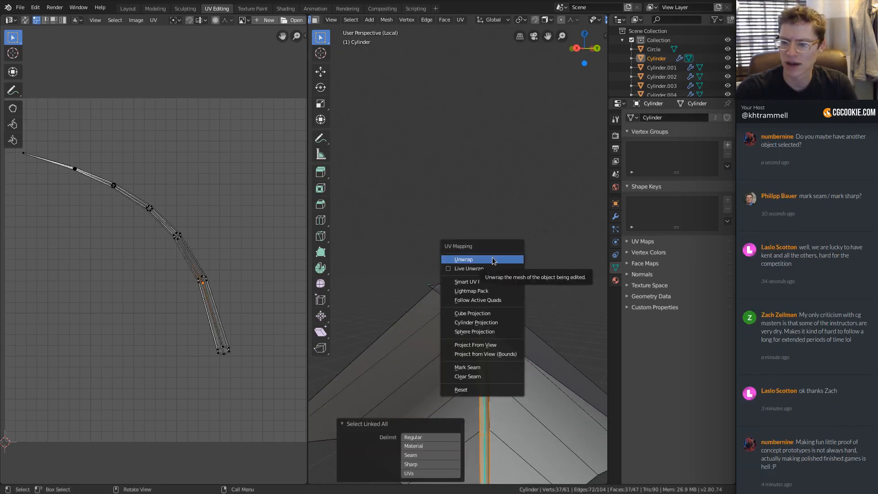
left_click(493, 261)
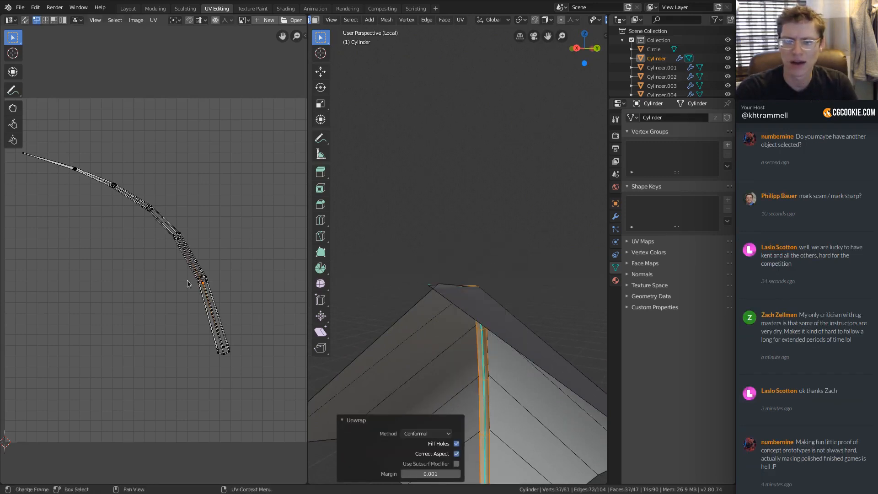
Step: Select all of the midrib's UVs and repeat the unwrap from the UV editor
key("a")
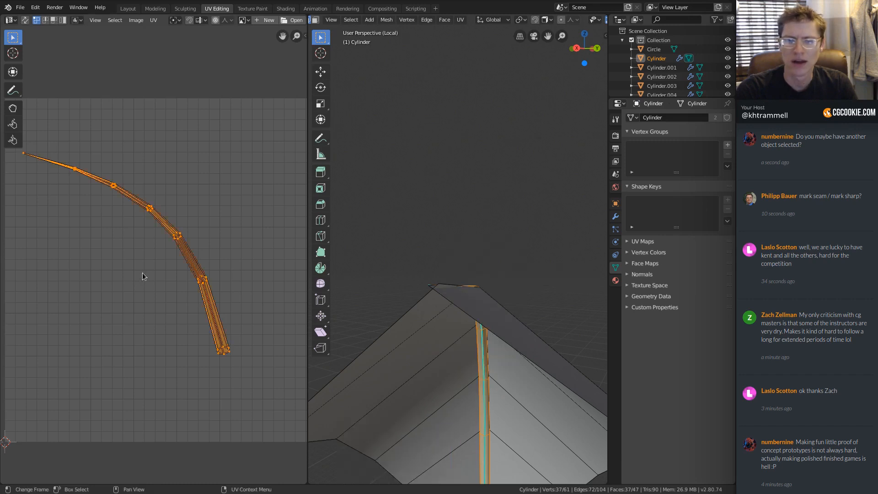
left_click(153, 21)
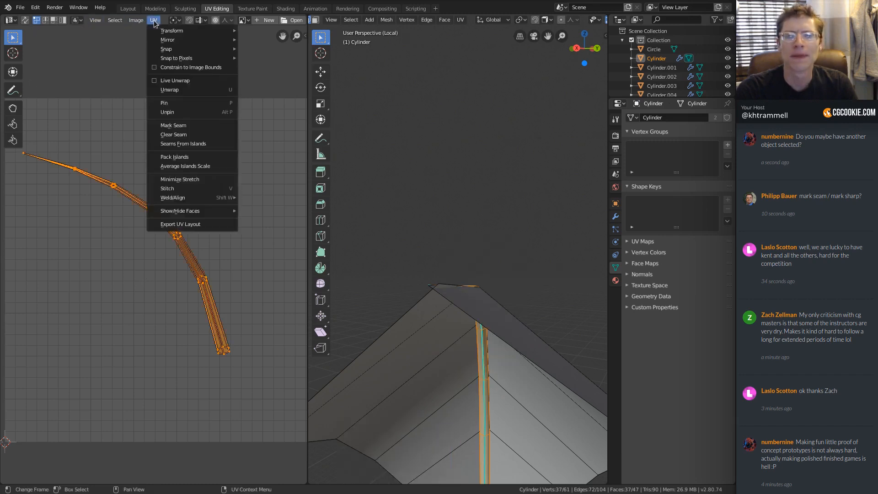
left_click(176, 91)
left_click(35, 478)
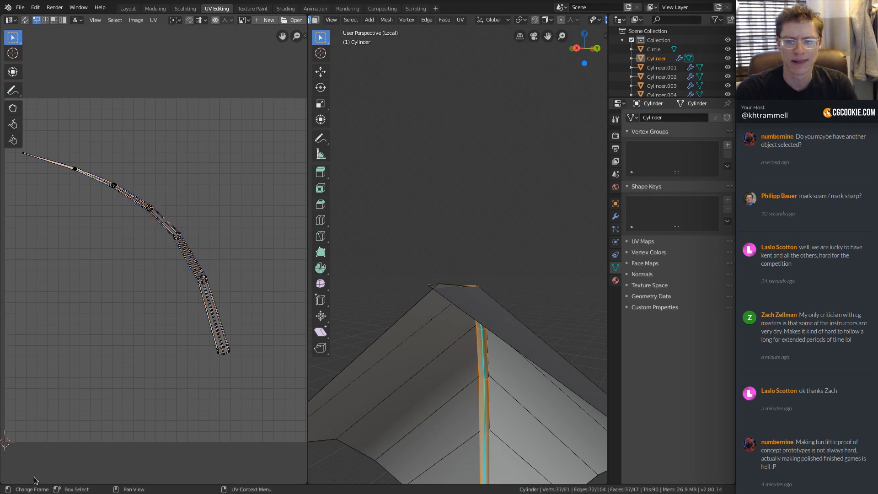
left_click(154, 21)
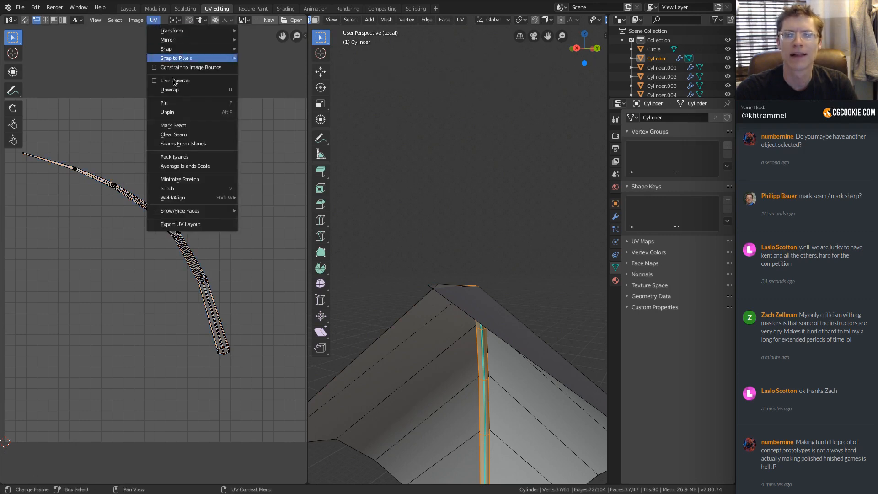
left_click(170, 91)
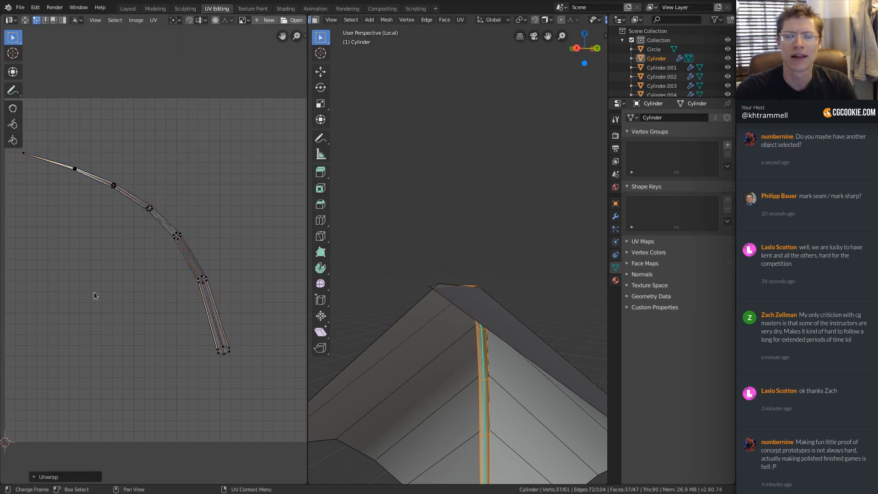
Step: Try the Use Subsurf Modifier option for the midrib's unwrap
left_click(33, 477)
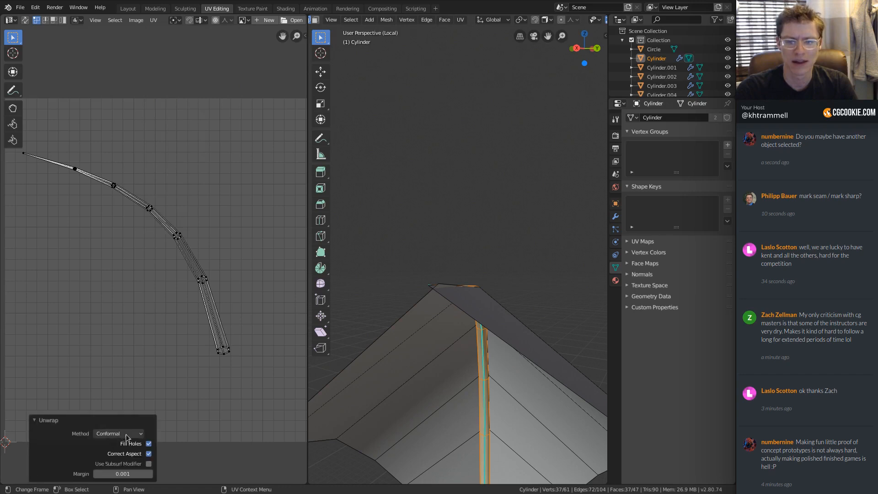
left_click(147, 455)
left_click(149, 463)
left_click(150, 464)
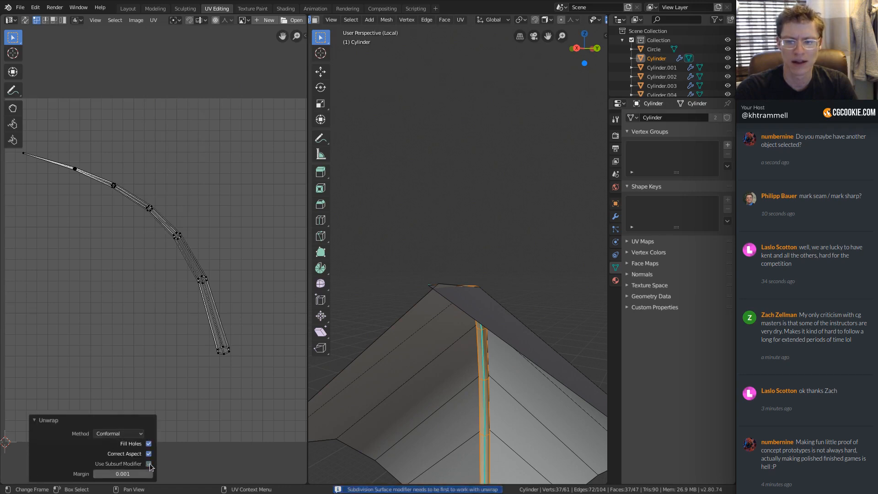
left_click(37, 420)
middle_click_drag(194, 183, 178, 209, "ctrl")
Step: Isolate the midrib by hiding the unselected leaf blades
middle_click_drag(448, 251, 476, 192)
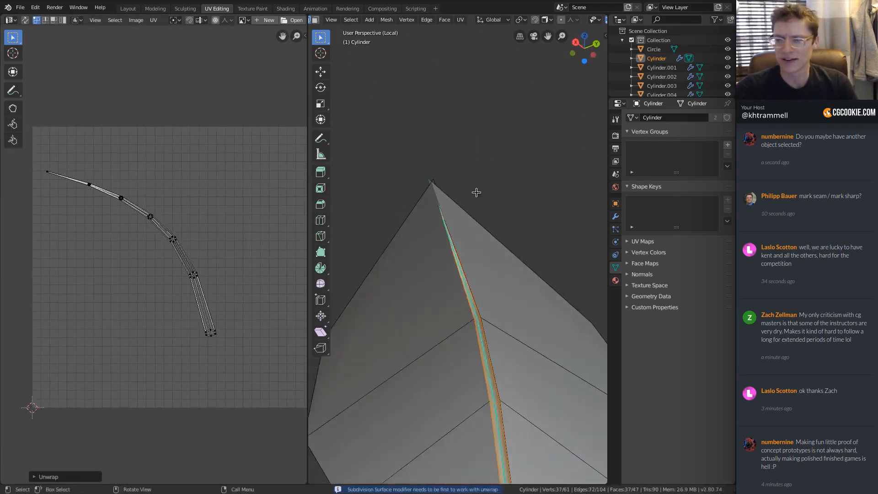
key("Tab")
key("Tab")
key("shift+h")
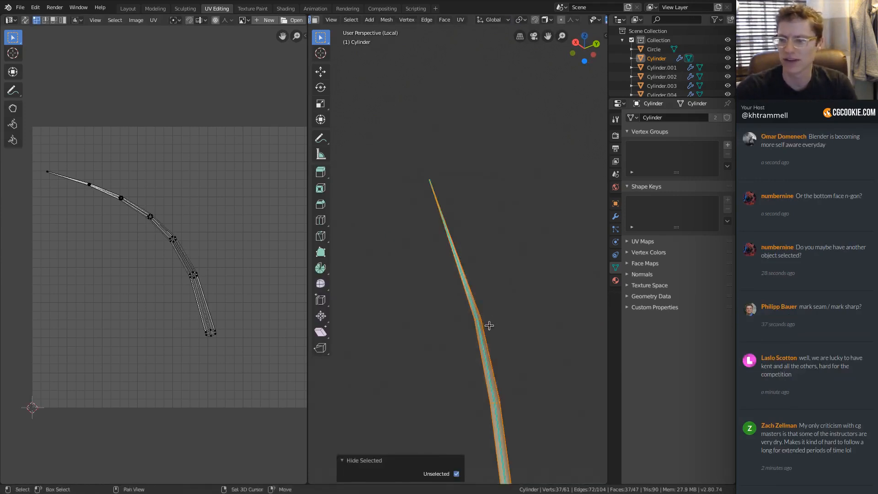
Step: Examine the marked edges along the isolated midrib from its tip to its base
middle_click_drag(488, 325, 518, 254, "shift")
key("alt+a")
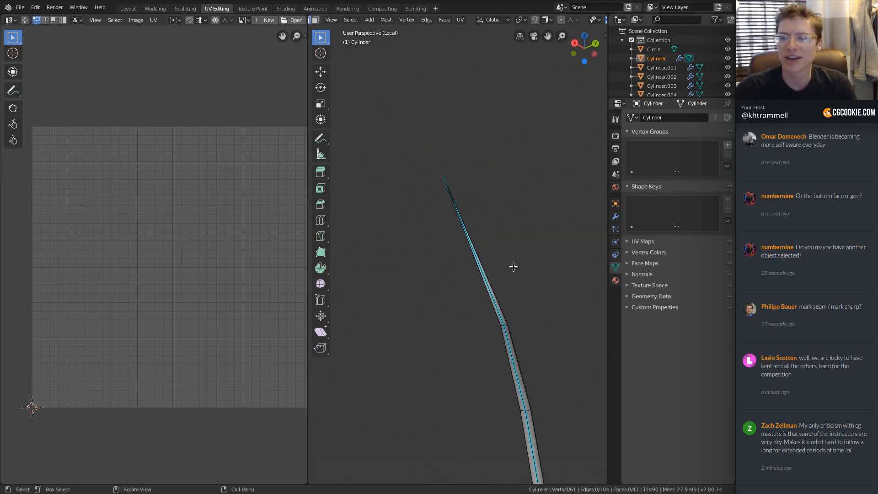
key("ctrl+z")
middle_click_drag(497, 220, 510, 264, "shift")
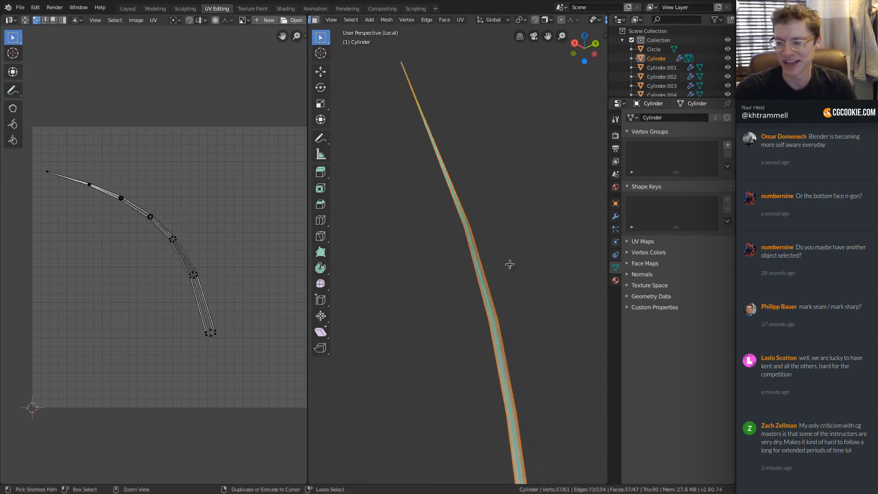
middle_click_drag(501, 296, 494, 220, "shift")
middle_click_drag(494, 219, 523, 228, "shift")
middle_click_drag(522, 228, 517, 204, "shift")
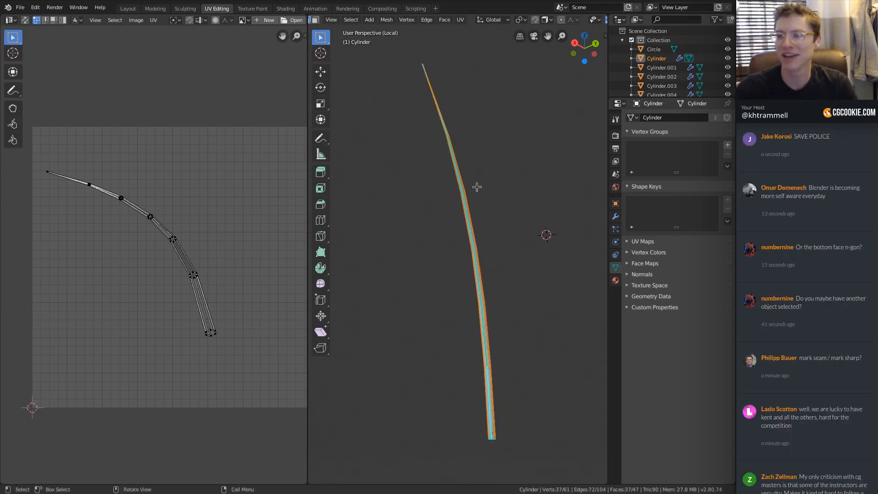
Step: Try clearing the sharp marks on the midrib's edges, then undo back to the complete leaf
key("ctrl+e")
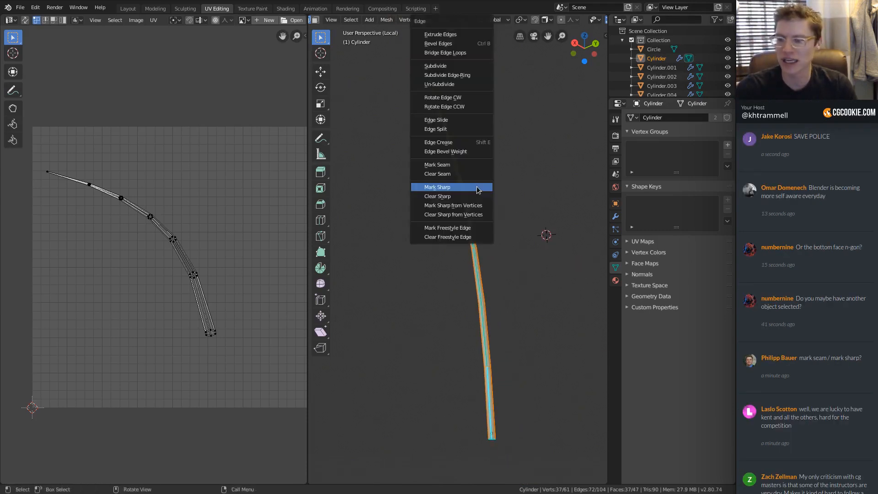
left_click(453, 187)
middle_click_drag(522, 349, 478, 330)
left_click(488, 329, "alt")
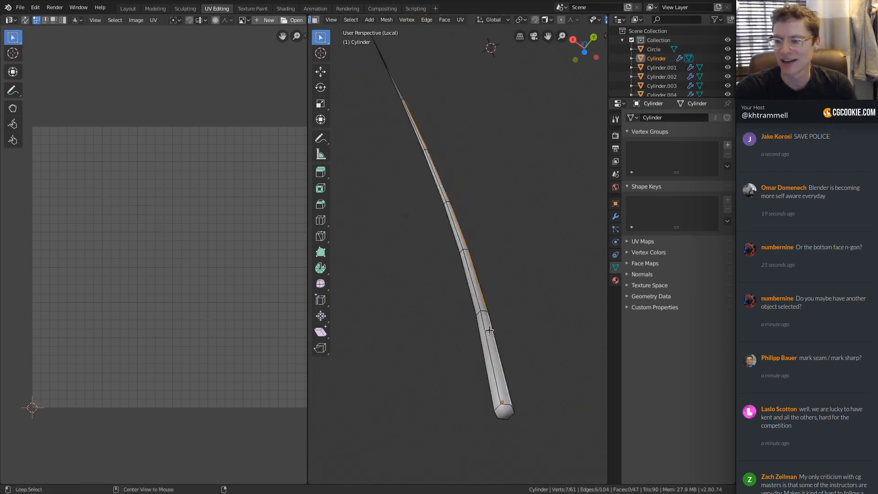
key("ctrl+l")
key("ctrl+z")
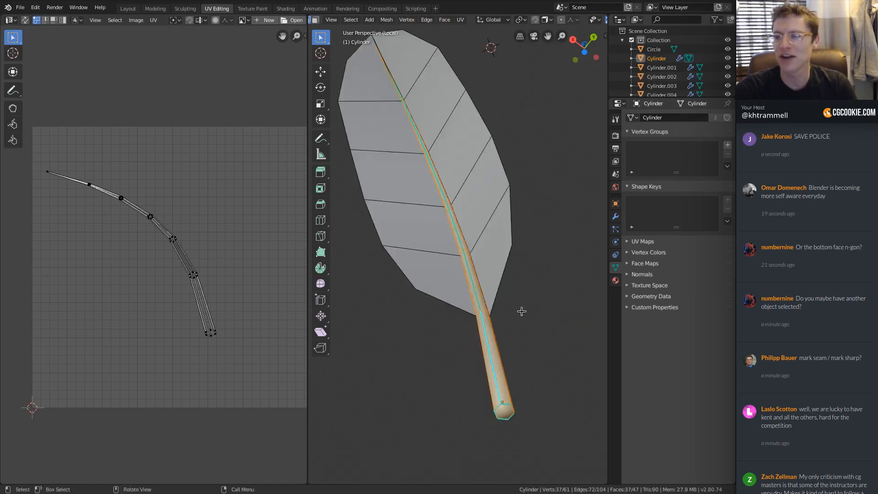
Step: Select all sharp-marked edges on the leaf's midrib by picking one marked edge and selecting similar edges by Sharpness
key("a")
key("alt+a")
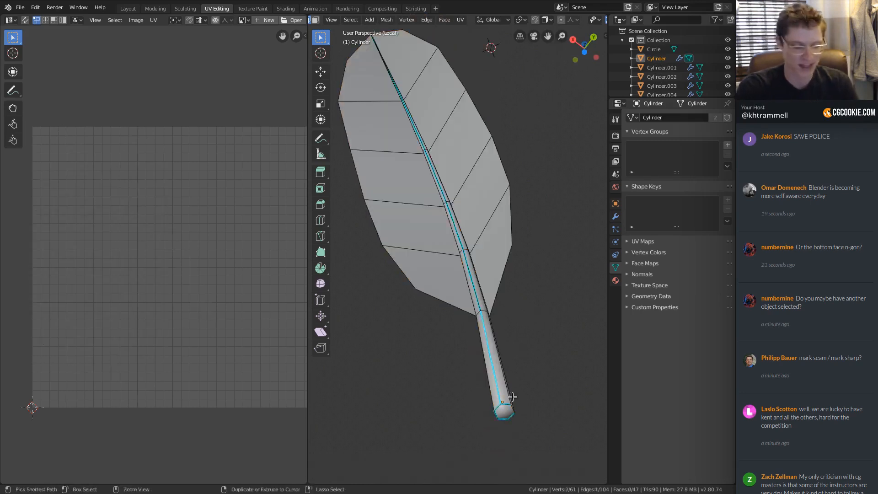
middle_click_drag(509, 397, 430, 256, "shift")
scroll(414, 277, "up", 3)
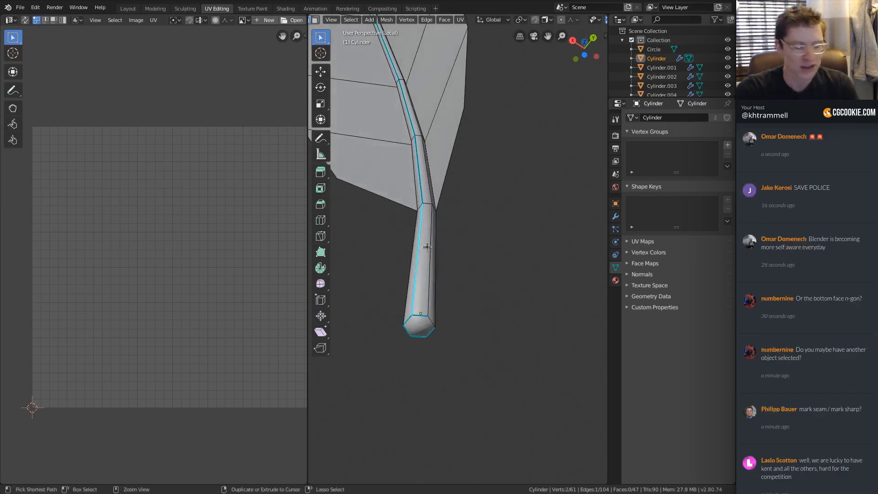
key("ctrl+e")
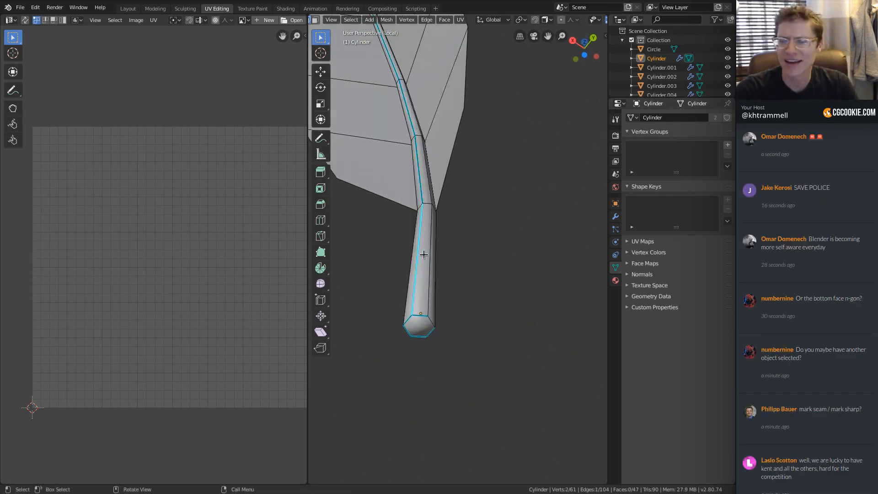
middle_click_drag(424, 254, 454, 254)
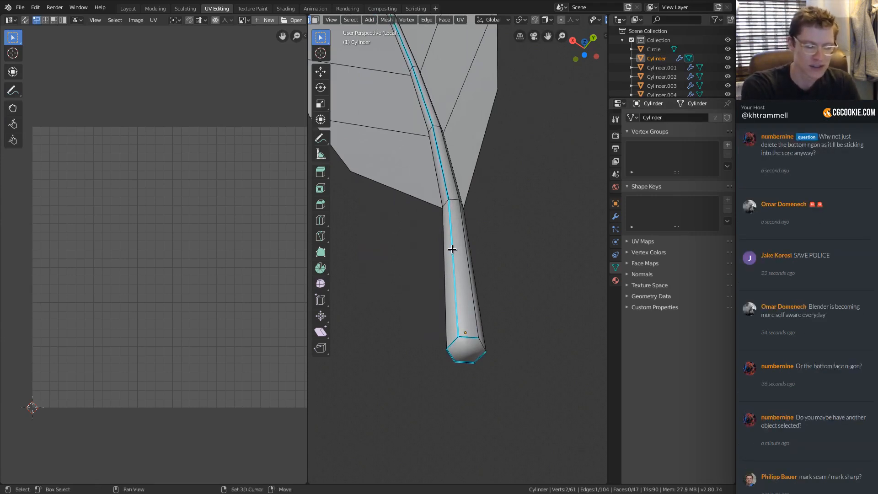
key("shift+l")
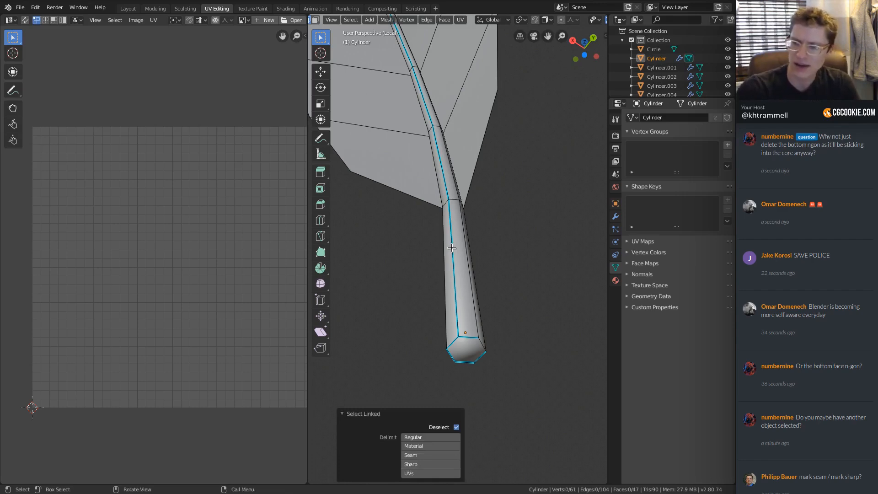
left_click(450, 247)
key("shift+g")
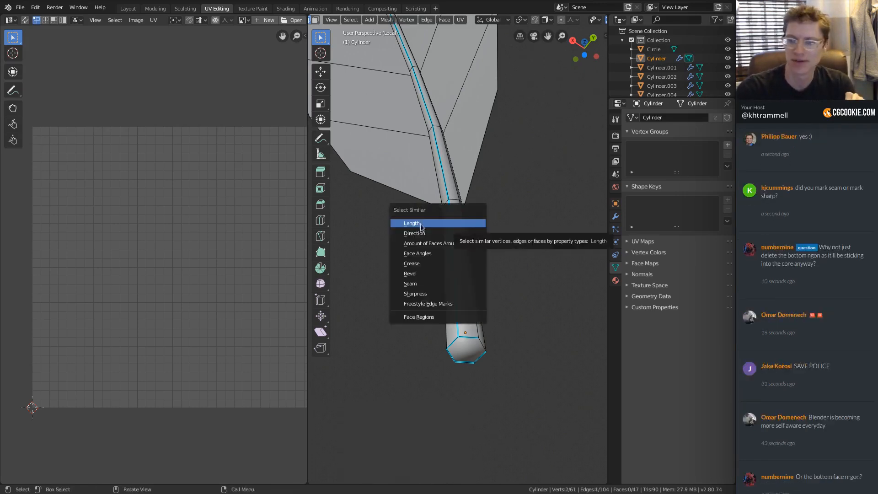
left_click(412, 295)
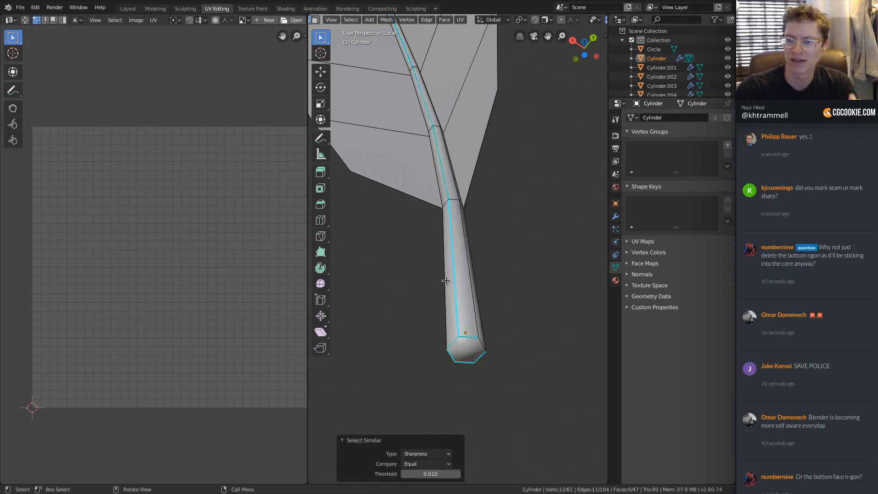
Step: Clear the sharp marks from the selected midrib edges and mark those edges as seams instead
middle_click_drag(446, 280, 471, 276)
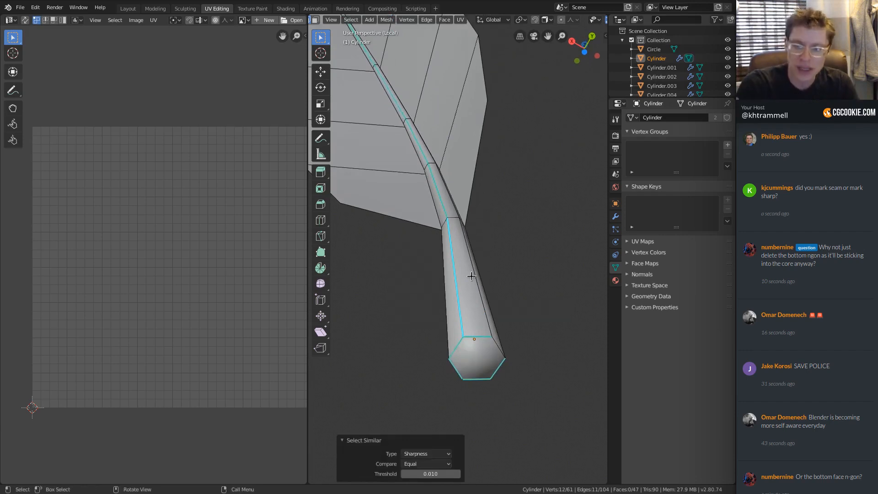
key("ctrl+e")
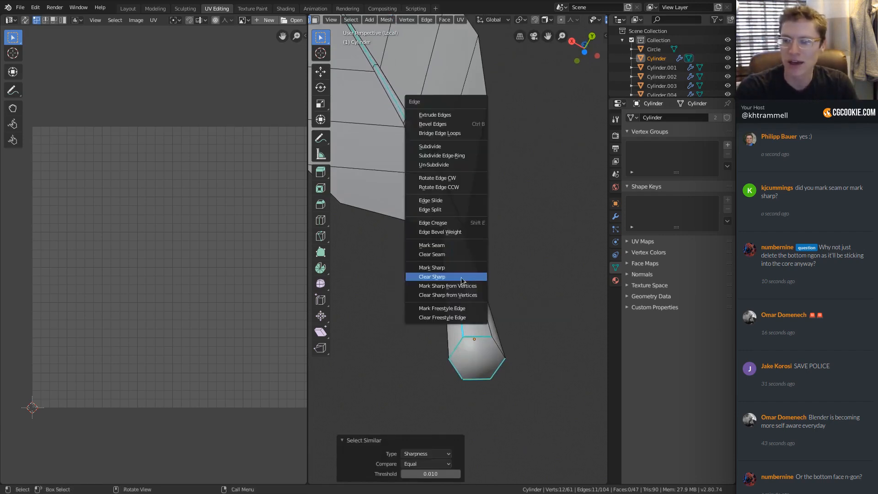
left_click(461, 278)
key("ctrl+e")
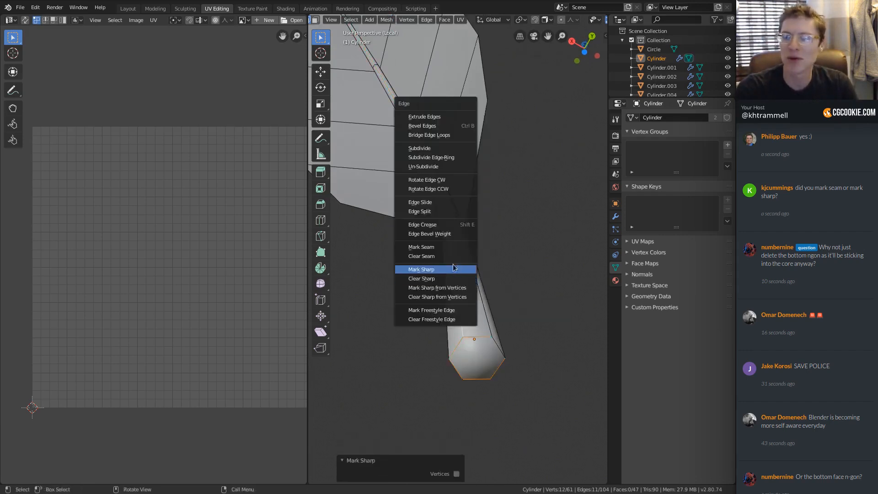
left_click(449, 247)
Step: Unwrap the whole leaf with its new seams and save the file
scroll(494, 169, "down", 5)
key("a")
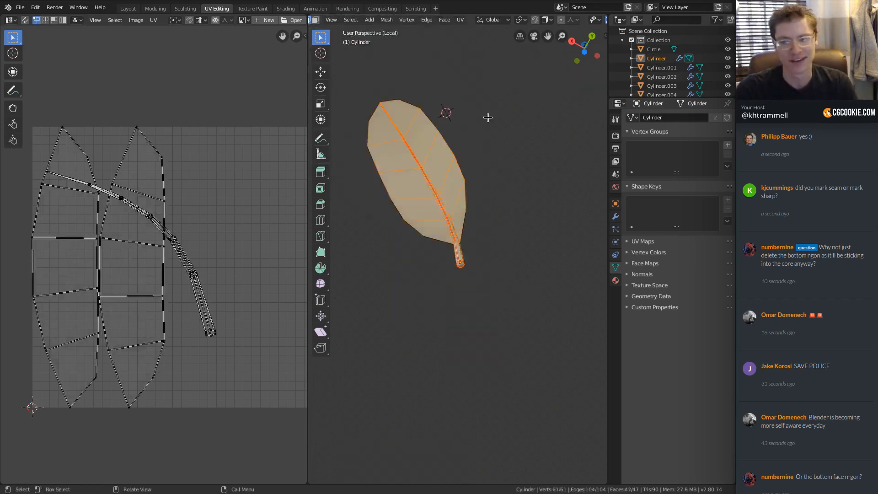
key("u")
left_click(486, 120)
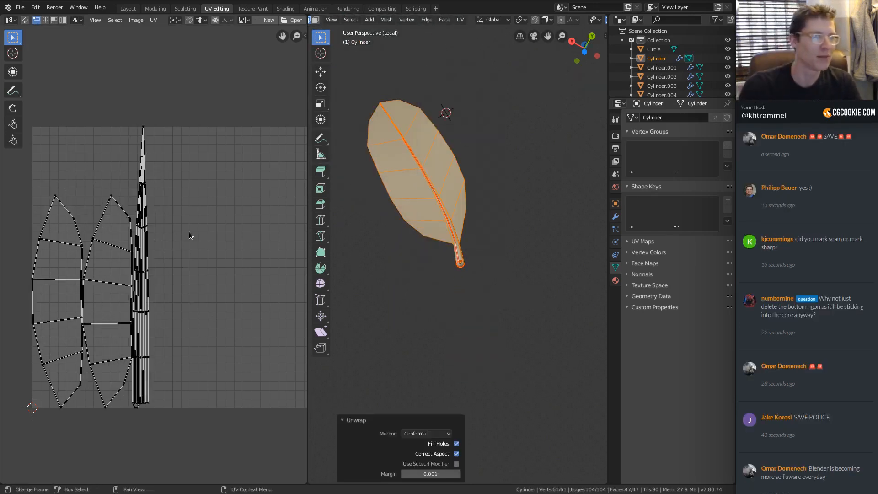
left_click(20, 8)
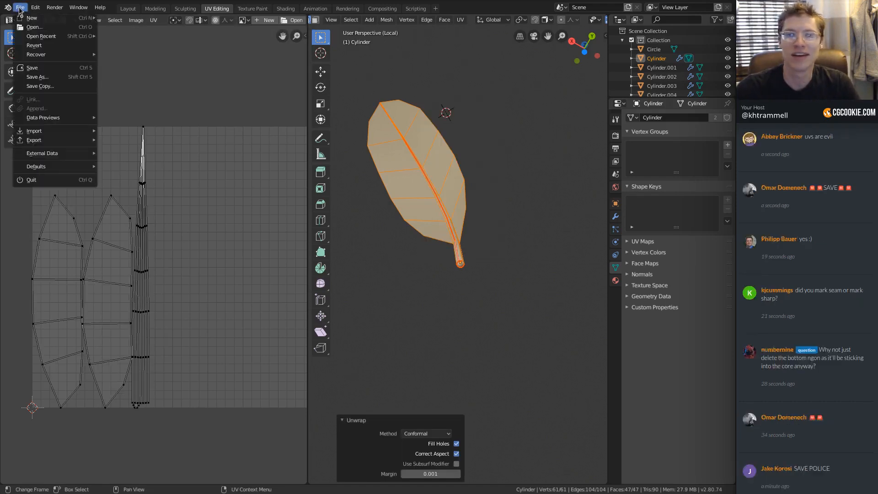
left_click(31, 67)
Step: Turn on the Stretching overlay in the UV editor and set its type to Area
middle_click_drag(150, 265, 182, 259)
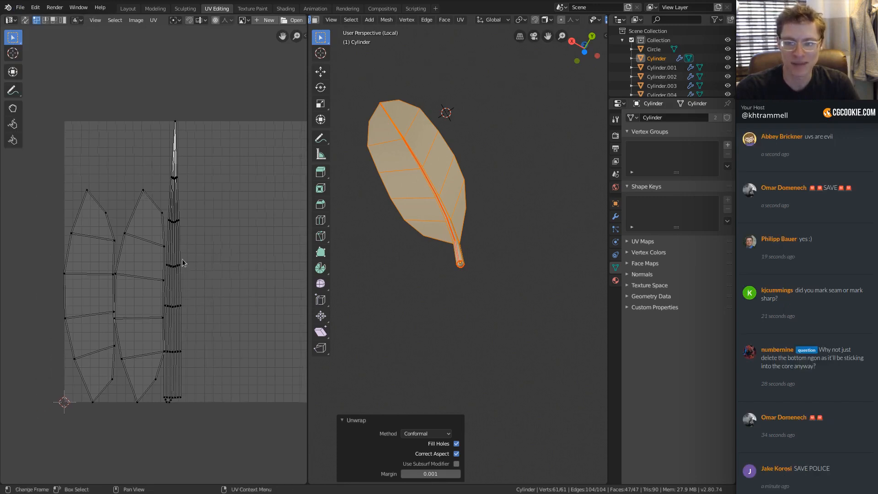
middle_click_drag(453, 240, 462, 157, "shift")
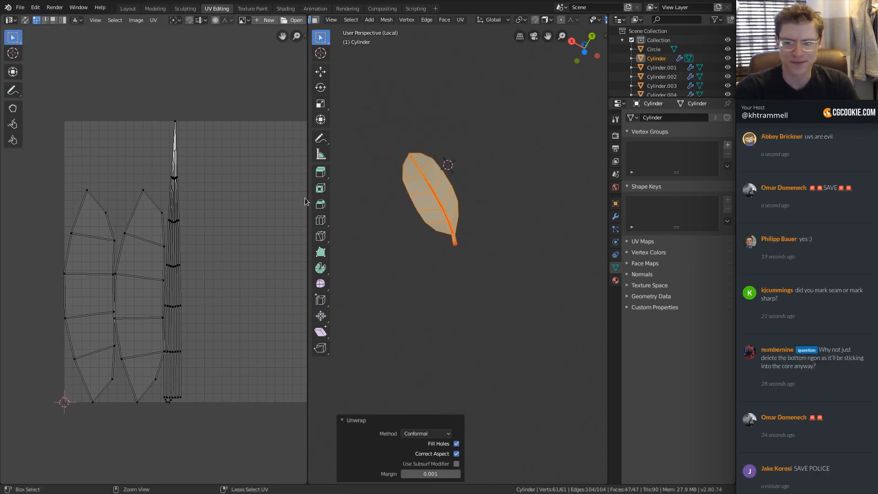
scroll(226, 230, "up", 2)
scroll(198, 172, "down", 2)
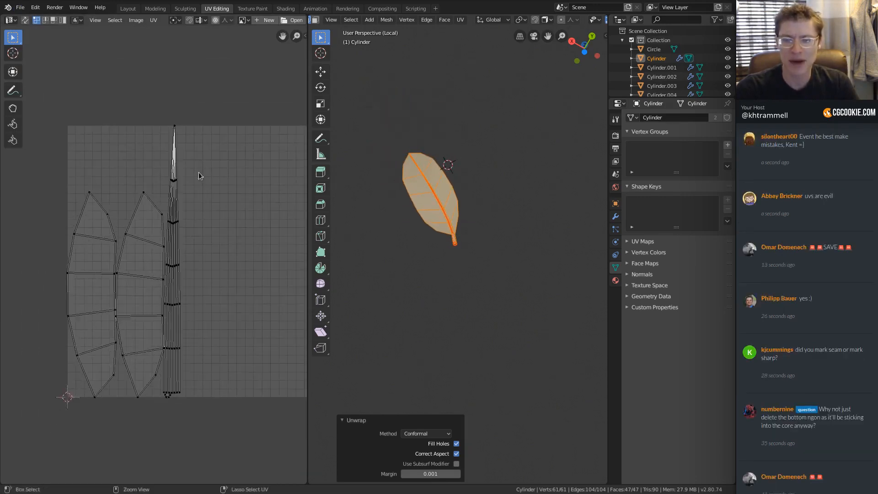
key("n")
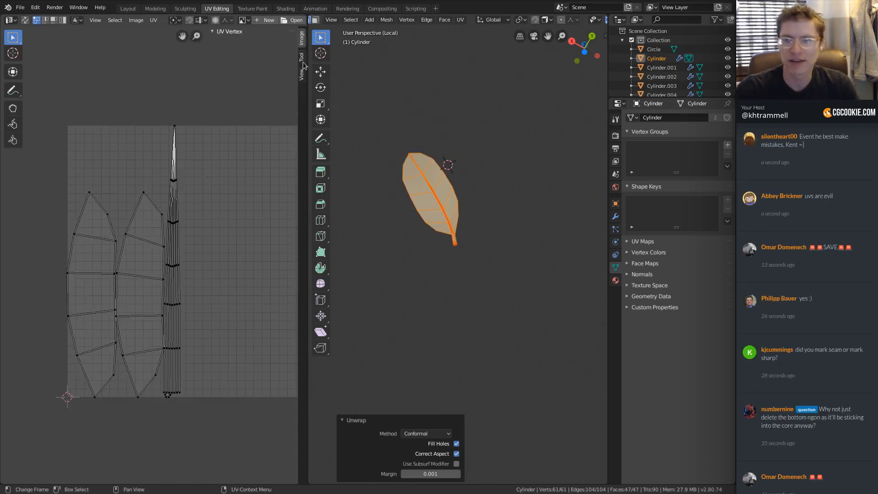
left_click(301, 75)
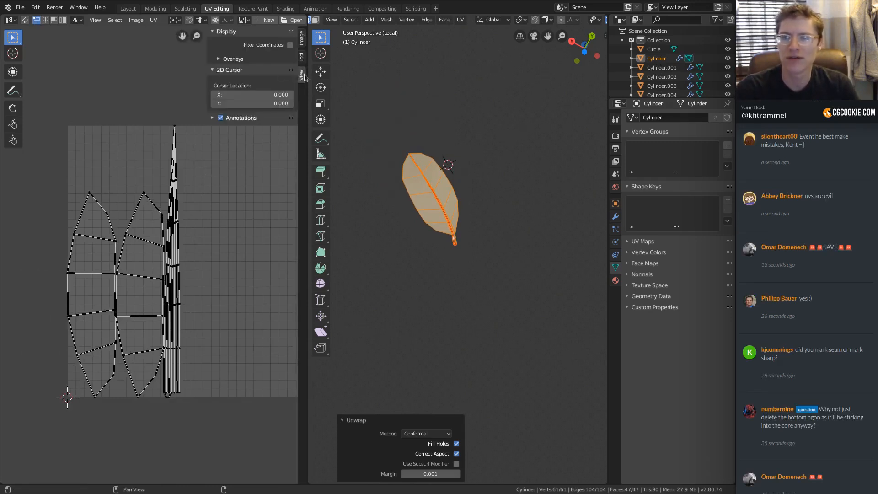
left_click(218, 59)
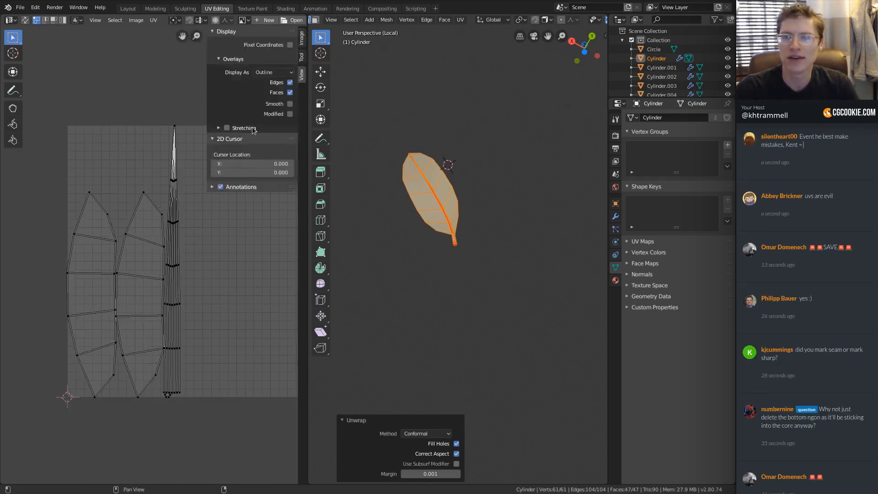
left_click(227, 128)
left_click(218, 128)
left_click(267, 142)
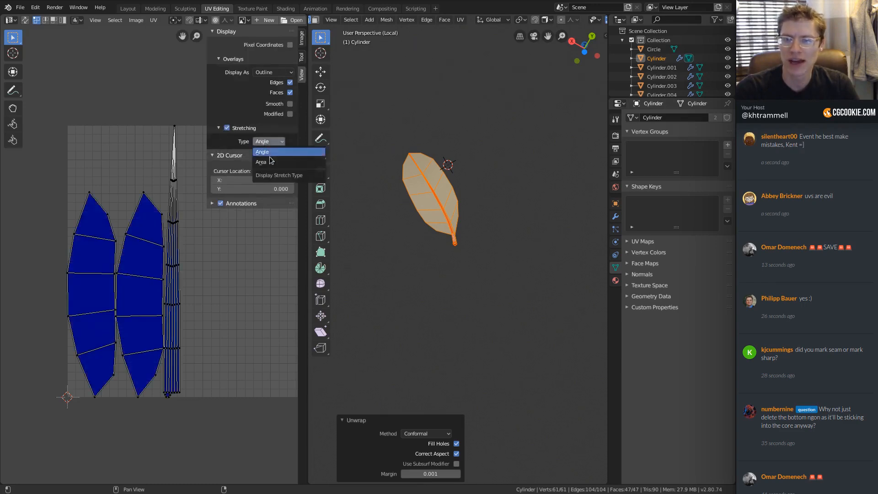
Step: Examine the area stretching on the midrib's UV island and compare it with the leaf's shape
scroll(152, 241, "up", 8)
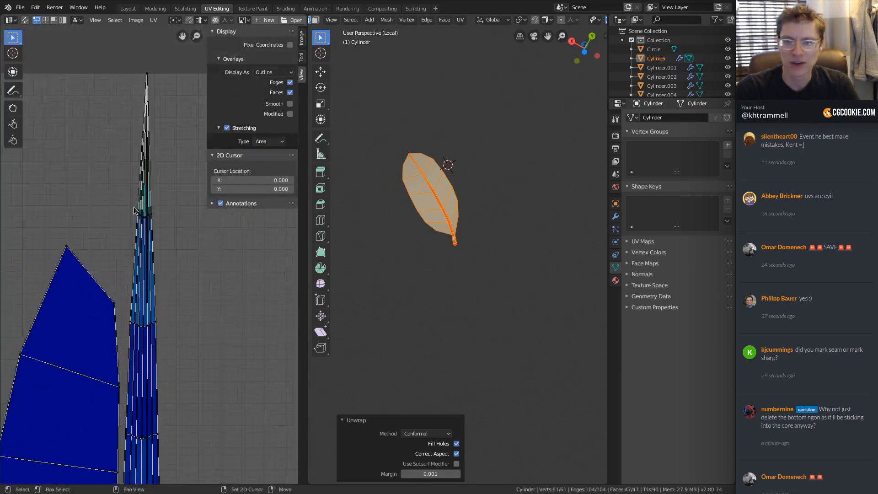
middle_click_drag(95, 366, 85, 388, "ctrl")
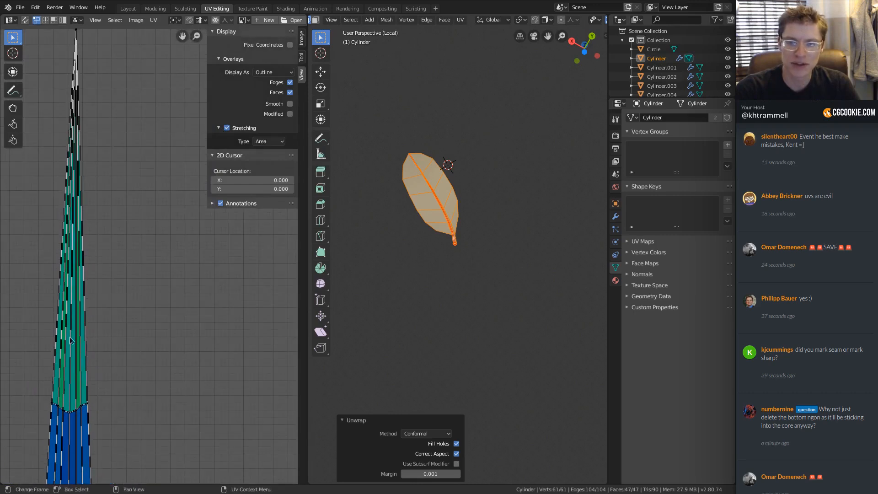
middle_click_drag(105, 339, 84, 305, "ctrl")
middle_click_drag(126, 327, 120, 214, "ctrl")
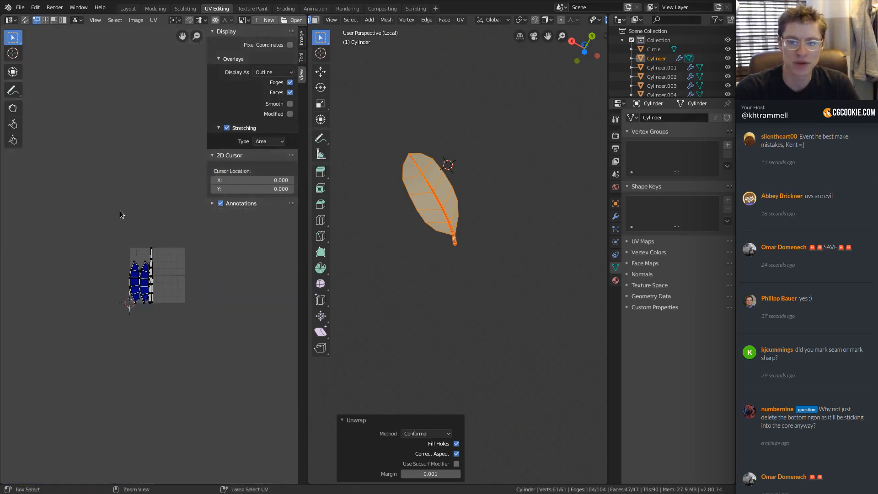
middle_click_drag(137, 243, 270, 270, "ctrl")
middle_click_drag(489, 176, 494, 223)
middle_click_drag(409, 110, 431, 212, "ctrl")
middle_click_drag(429, 169, 423, 202, "ctrl")
middle_click_drag(499, 232, 505, 186, "ctrl")
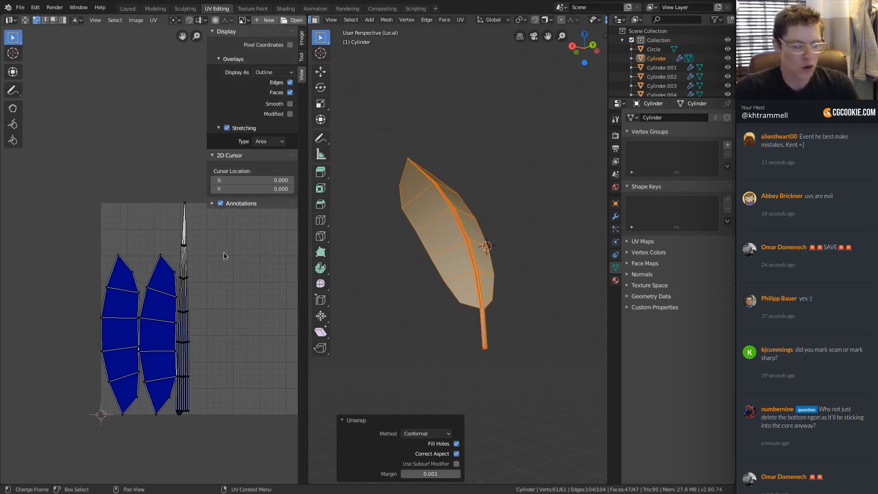
Step: Select the entire midrib UV island and move it outside the UV square, beside its right edge
key("n")
middle_click_drag(226, 239, 214, 272, "ctrl")
middle_click_drag(214, 272, 188, 259)
left_click(164, 233)
middle_click_drag(219, 224, 169, 208)
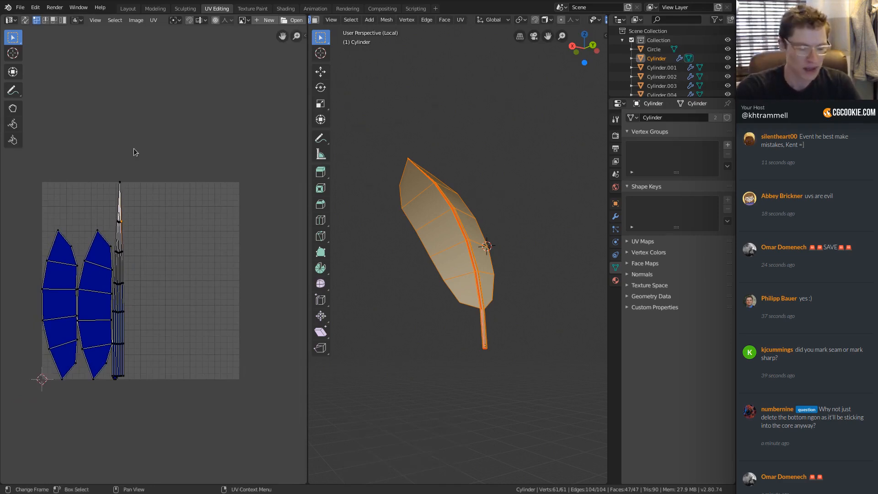
key("ctrl+l")
key("g")
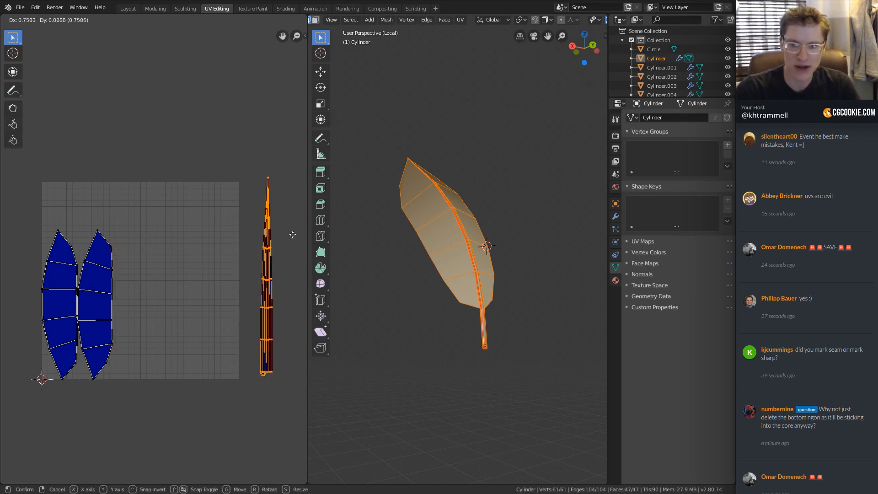
left_click(293, 238)
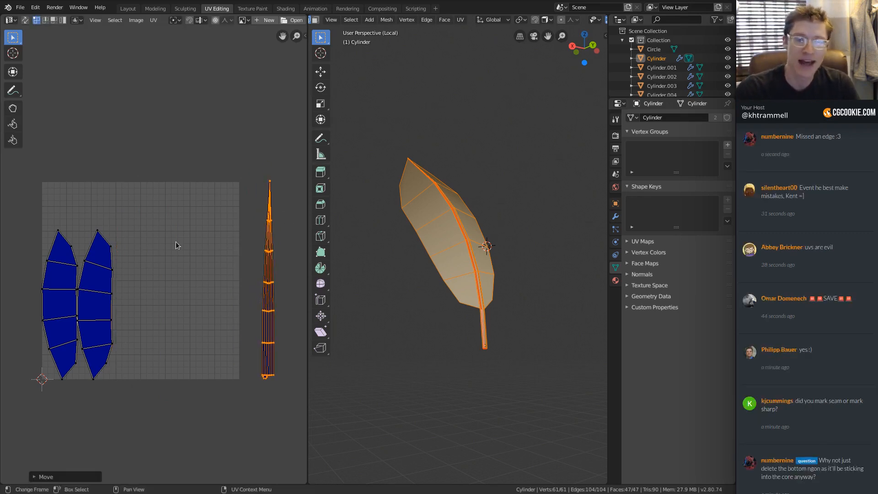
Step: Select both leaf blade islands, rotate them clockwise toward a diagonal and move them to the middle of the UV square
key("alt+a")
key("b")
left_click_drag(33, 214, 137, 409)
key("r")
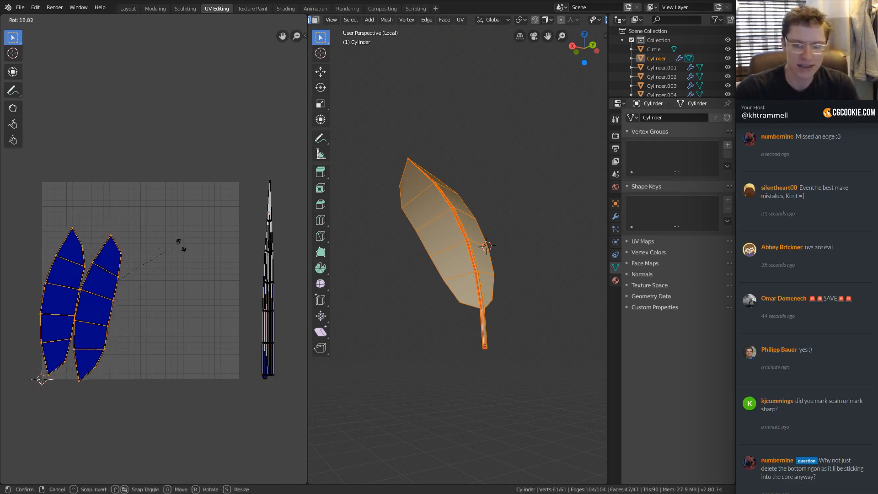
left_click(178, 293)
key("g")
left_click(225, 259)
Step: Enlarge the two diagonal blade islands, fine-tune their rotation and reposition them to fill the UV square
key("s")
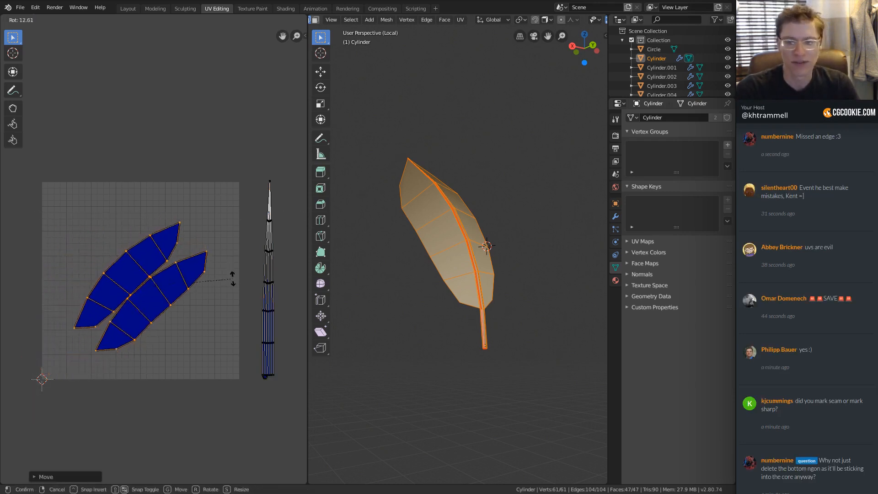
left_click(281, 256)
key("g")
left_click(262, 242)
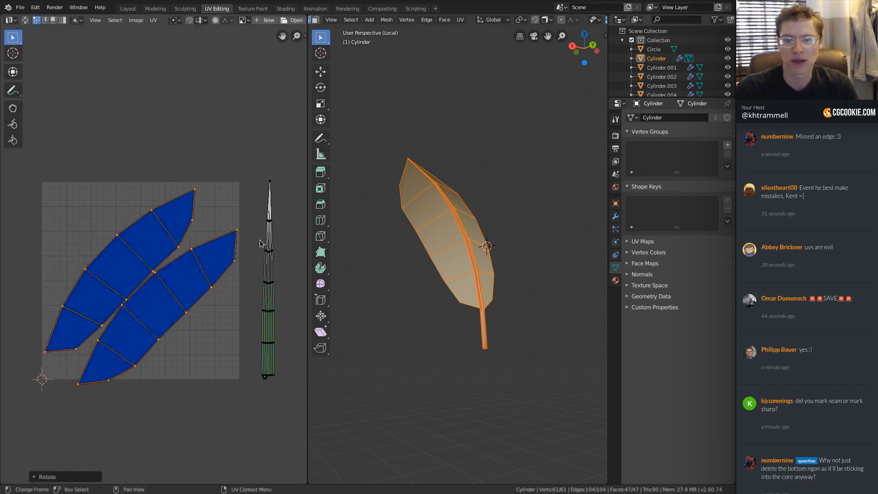
key("g")
left_click(258, 238)
scroll(258, 237, "up", 2)
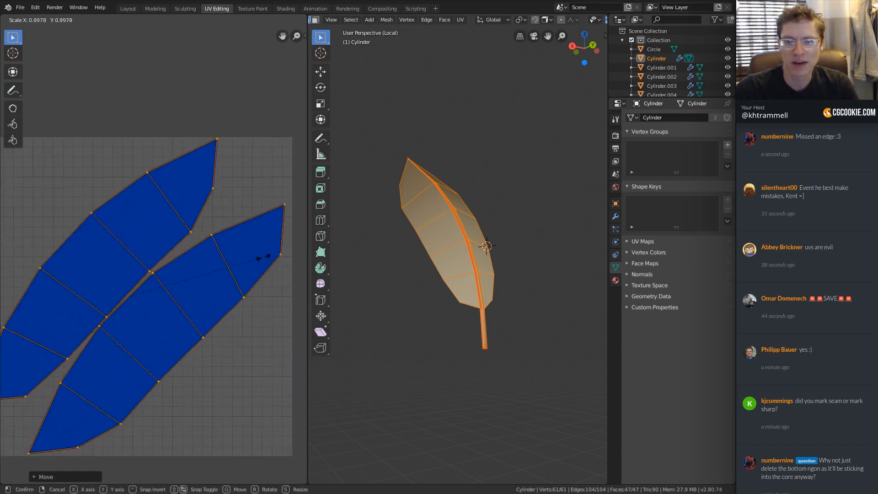
Step: Select only the lower blade island and move it slightly away from the upper one to widen their gap
left_click(211, 239)
key("ctrl+l")
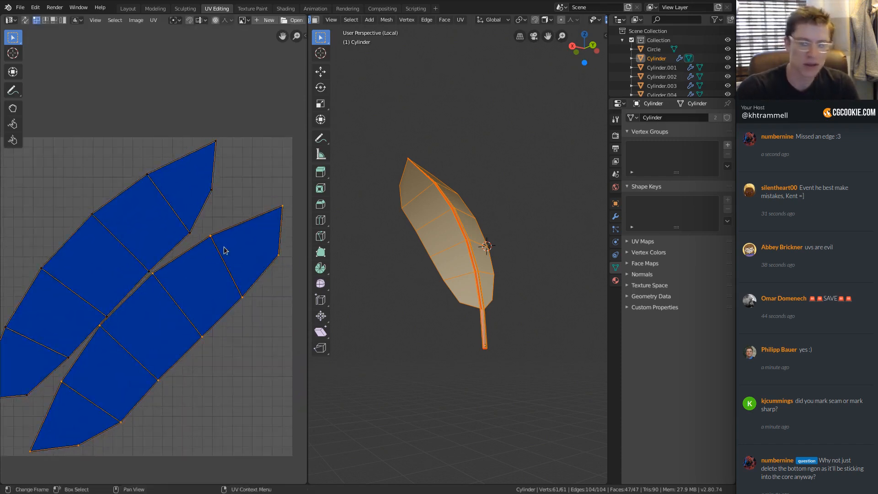
key("g")
left_click(242, 284)
scroll(187, 236, "down", 2)
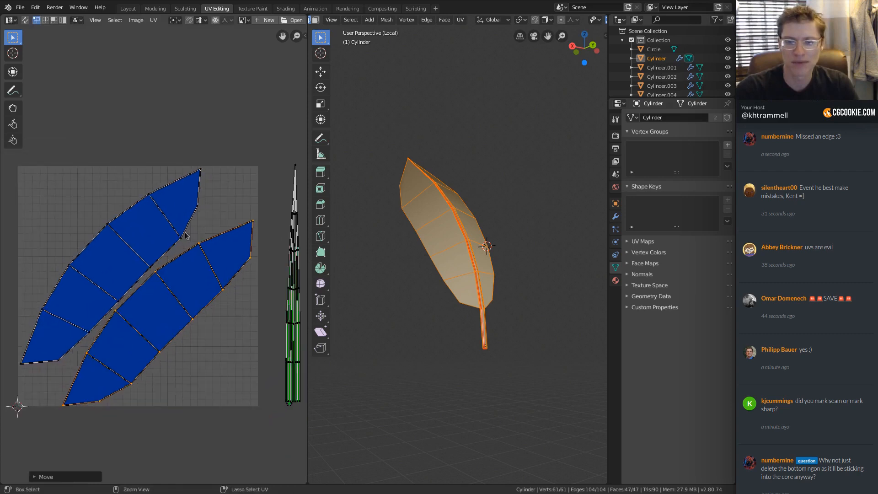
Step: Select both leaf blade UV islands, scale them down slightly and nudge them within the UV square
key("a")
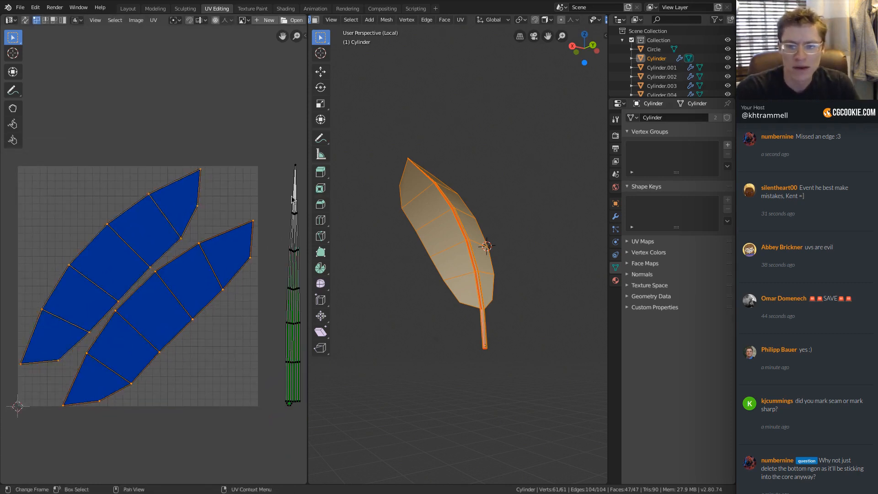
key("s")
left_click(268, 215)
key("g")
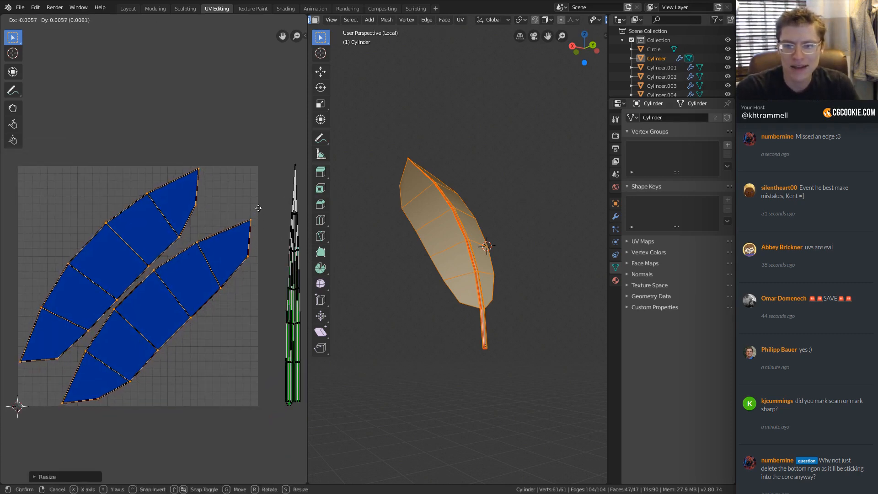
left_click(275, 204)
Step: Select the entire midrib UV island, bring it toward the UV square and scale it down
left_click(292, 197)
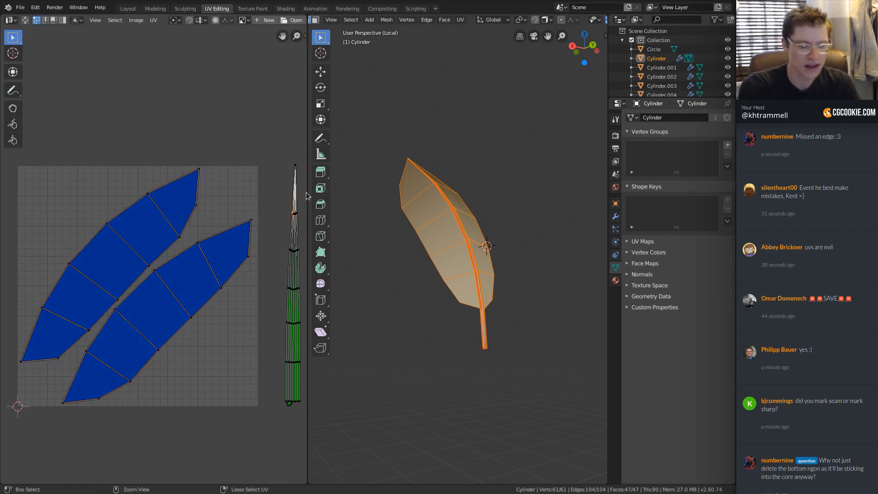
key("ctrl+l")
key("g")
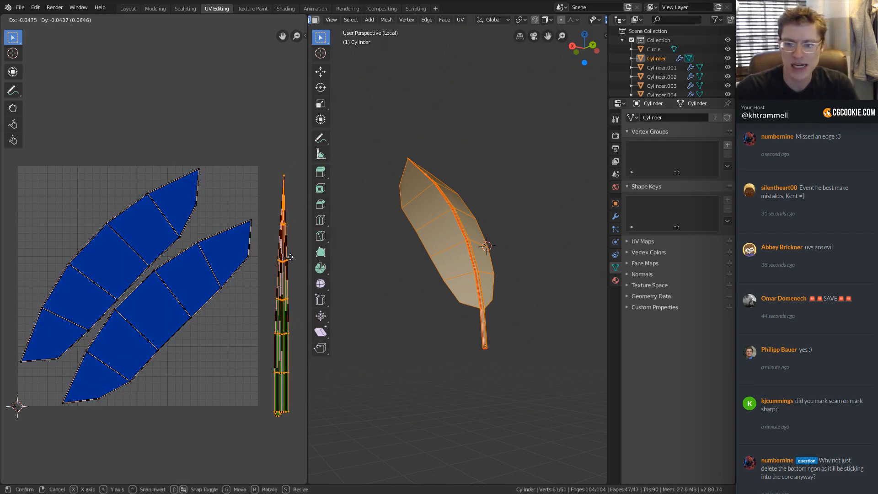
left_click(264, 263)
key("s")
left_click(273, 278)
Step: Rotate the midrib island to a diagonal and place it in the free lower corner alongside the lower blade
key("r")
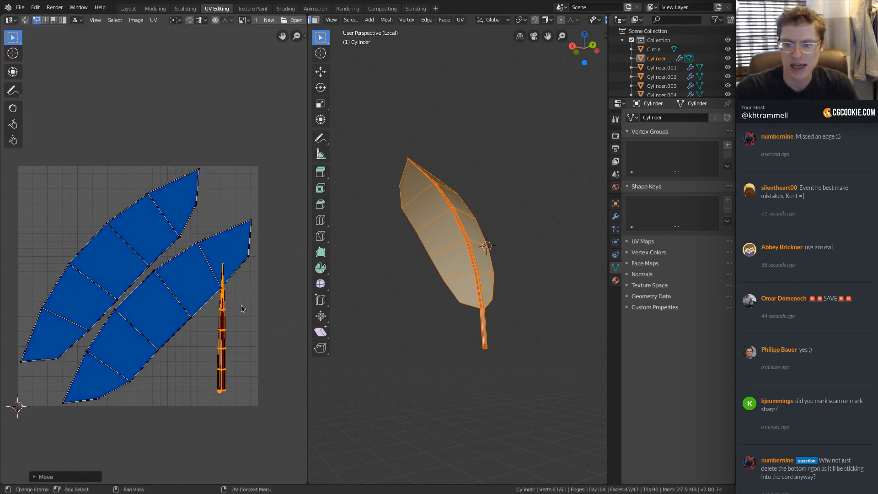
left_click(267, 311)
key("g")
left_click(235, 325)
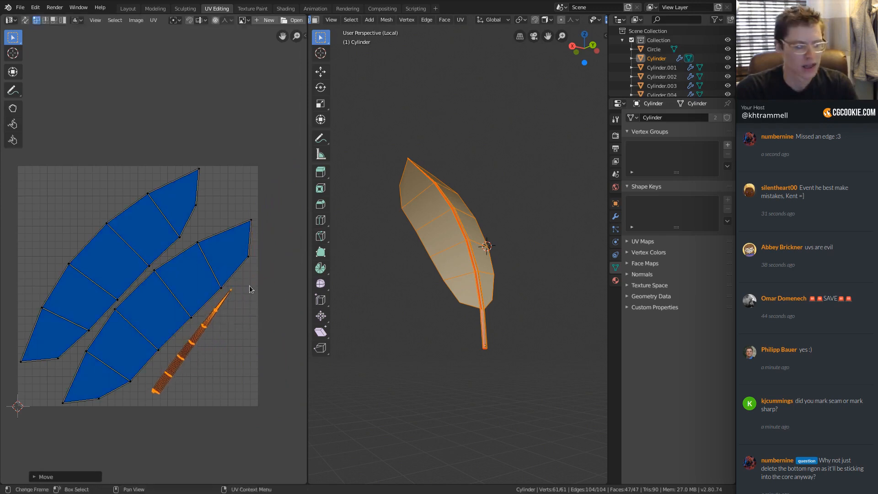
key("r")
left_click(257, 284)
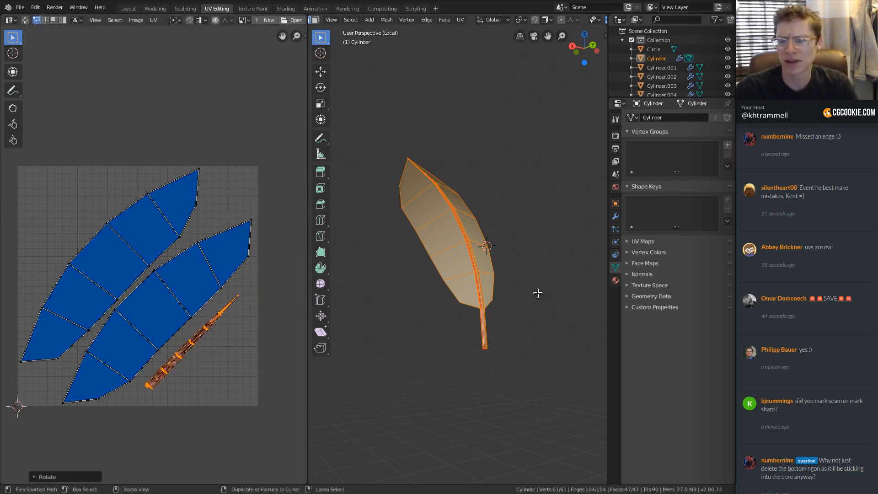
Step: Leave the leaf's Edit Mode and Local View, and select the palm's core and trunk together
middle_click_drag(471, 271, 482, 243, "ctrl")
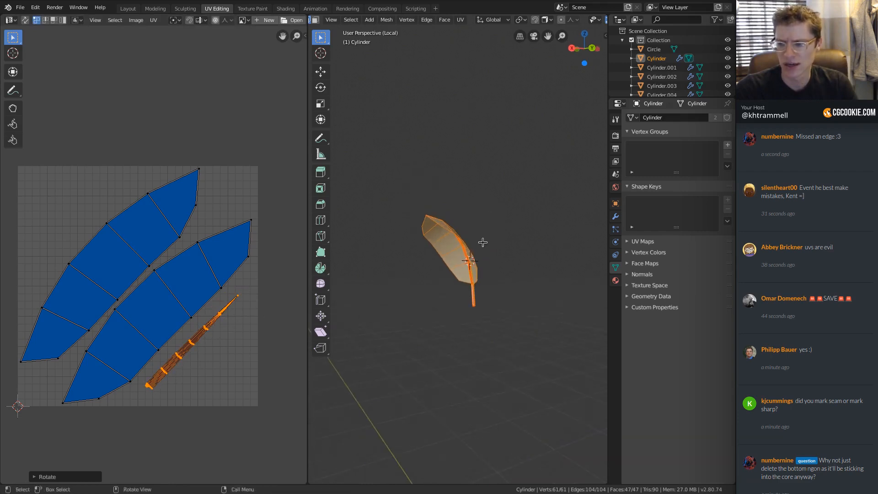
key("Tab")
key("KP_Divide")
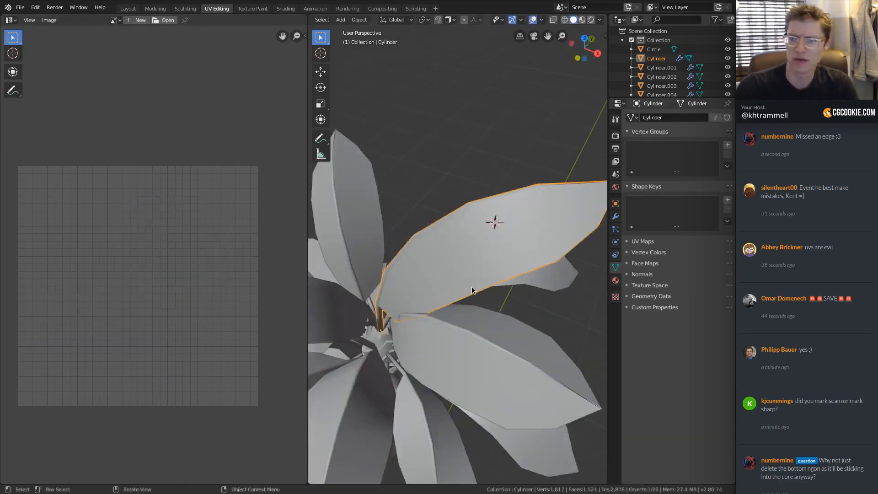
middle_click_drag(472, 288, 459, 245, "ctrl")
left_click(459, 245)
scroll(455, 254, "up", 5)
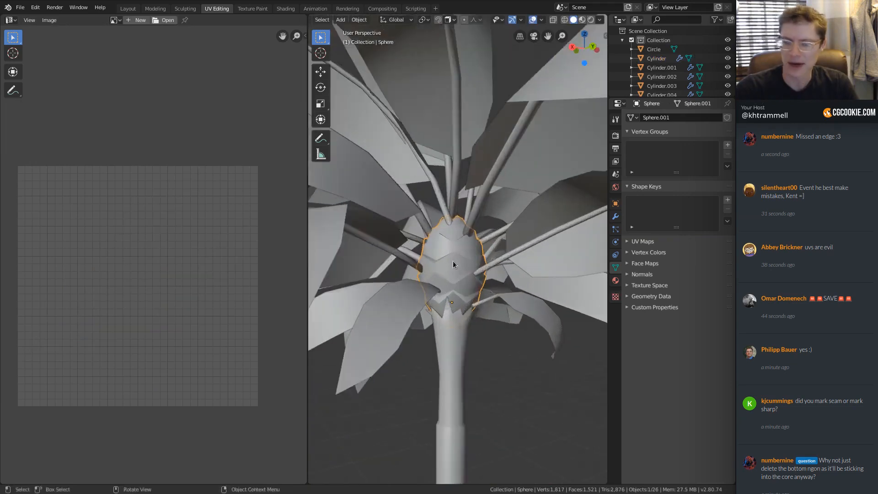
left_click(448, 338, "shift")
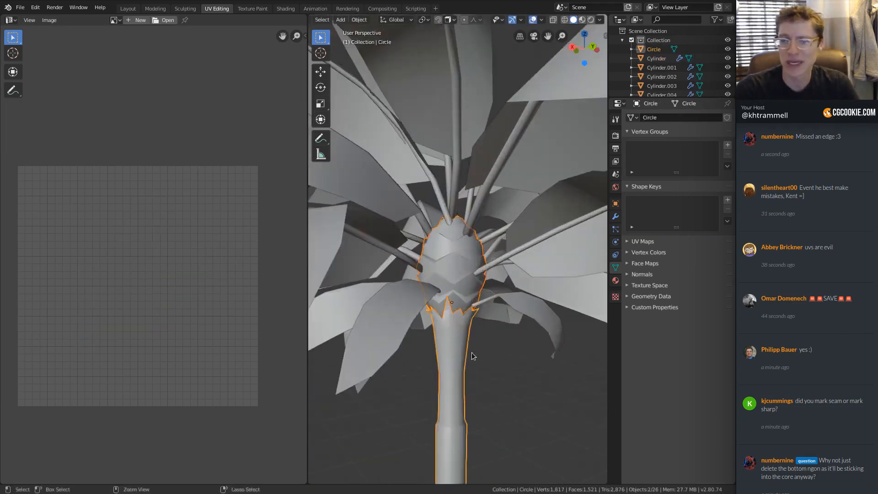
Step: Add the unwrapped upright leaf to the selection and deselect the neighbouring leaf picked by mistake
middle_click_drag(471, 352, 470, 217, "ctrl")
left_click(470, 216, "shift")
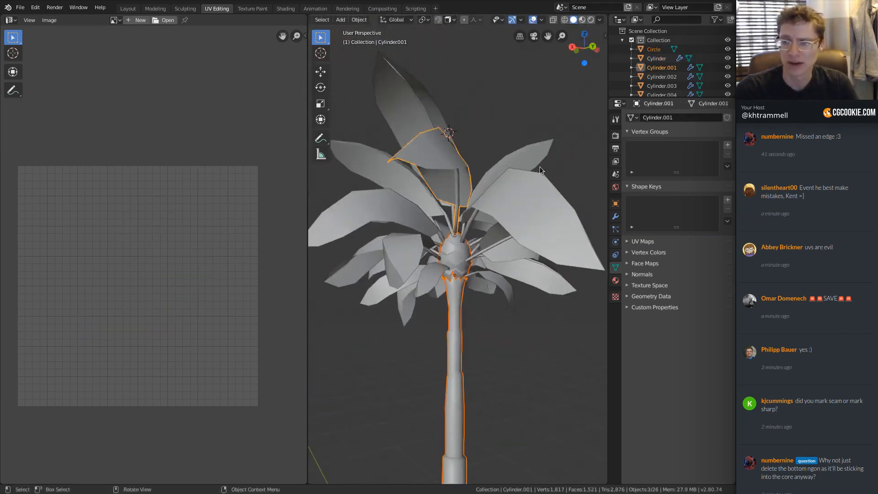
middle_click_drag(540, 168, 450, 178)
left_click(443, 81, "shift")
key("Tab")
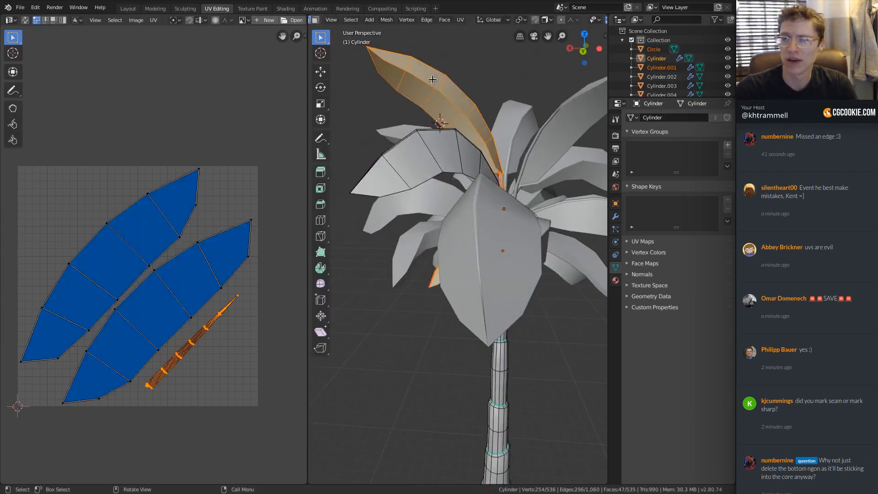
key("Tab")
middle_click_drag(443, 81, 414, 178)
left_click(381, 156, "shift")
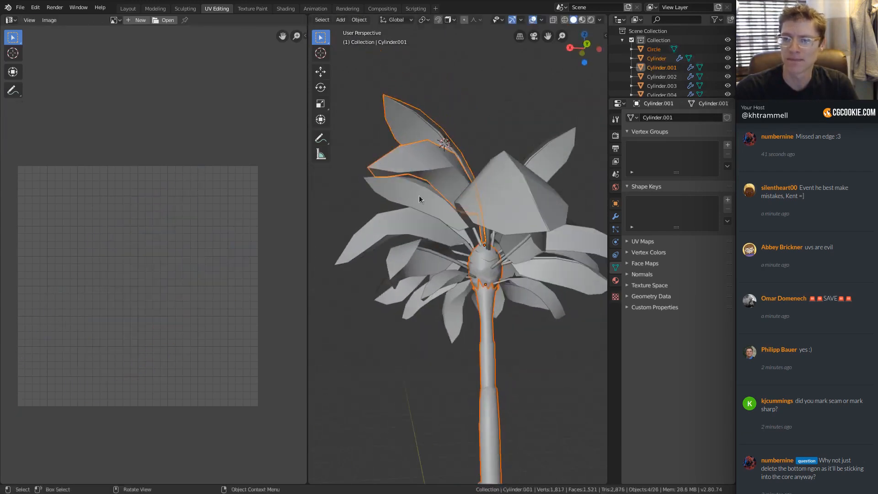
left_click(405, 175, "shift")
Step: Isolate the leaf, core and trunk in Local View and enter Edit Mode on all three meshes together
middle_click_drag(406, 175, 460, 222)
key("KP_Divide")
scroll(485, 235, "up", 2)
scroll(459, 222, "down", 1)
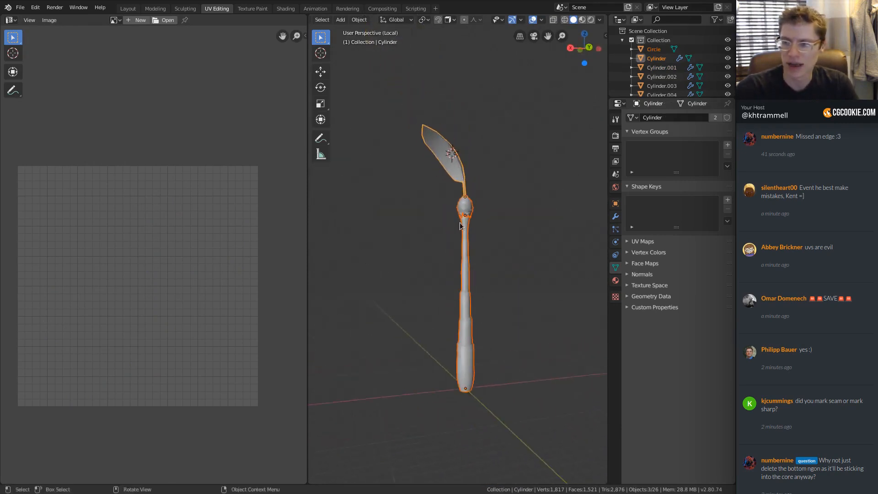
key("Tab")
scroll(446, 200, "up", 3)
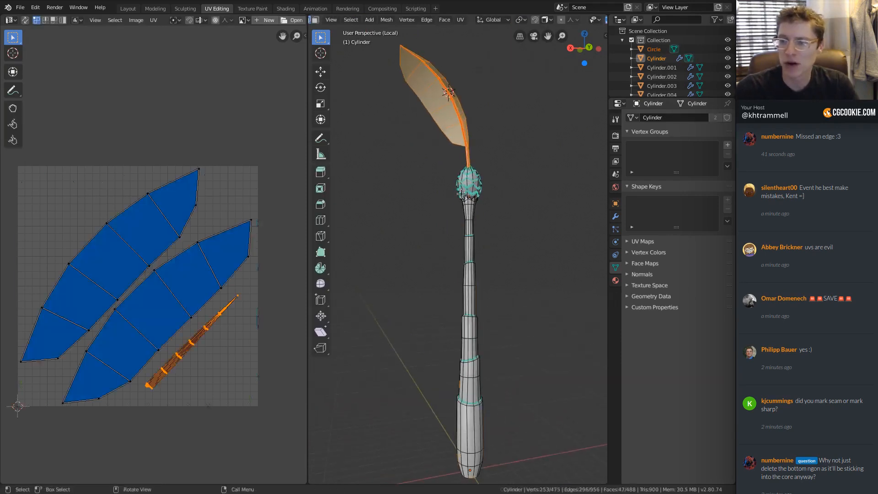
Step: Select all geometry to view the combined UVs, and narrow the selection to the entire linked core mesh
key("alt+a")
middle_click_drag(466, 175, 458, 258, "shift")
scroll(457, 258, "up", 3)
key("a")
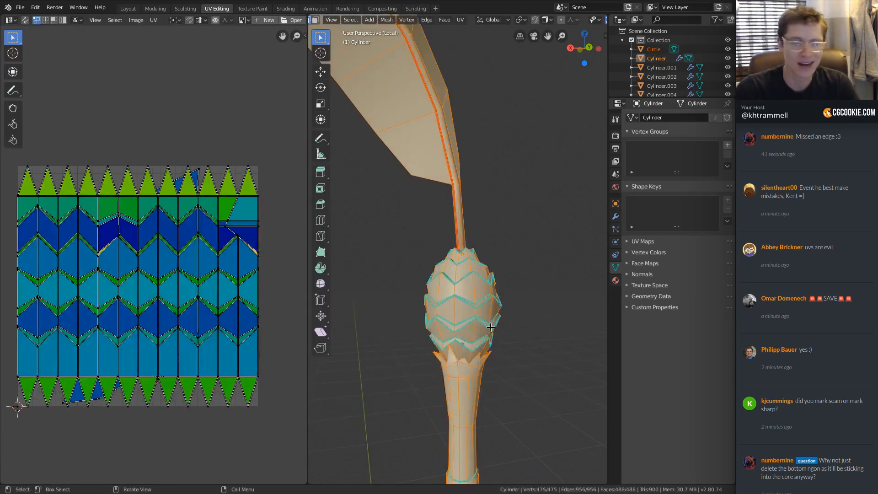
middle_click_drag(481, 257, 479, 289)
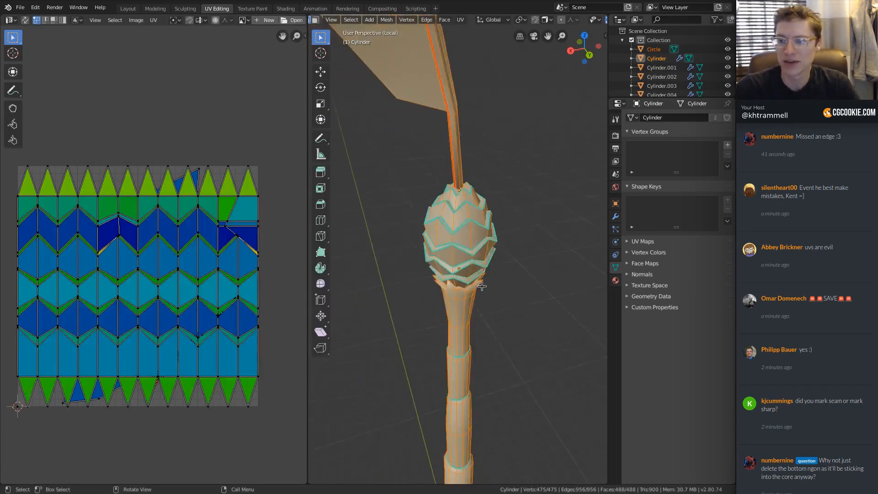
scroll(471, 229, "up", 2)
left_click(463, 179)
key("ctrl+l")
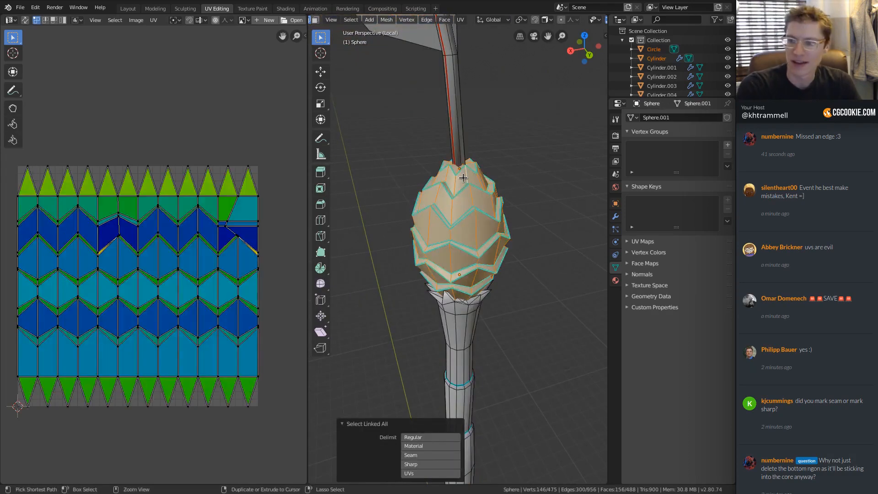
Step: Inspect the core's zigzag tiers from above and select the geometry of all three meshes
middle_click_drag(463, 178, 451, 201)
middle_click_drag(412, 311, 392, 373, "ctrl")
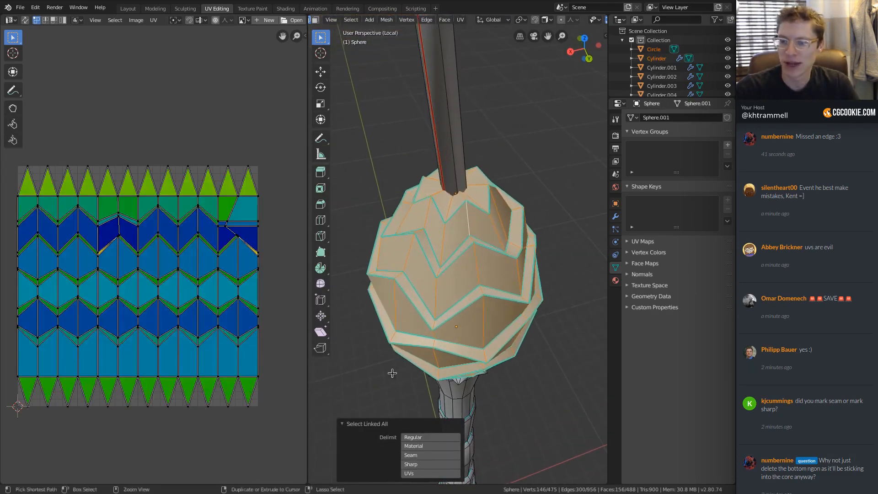
left_click(346, 424)
middle_click_drag(467, 182, 460, 233, "ctrl")
left_click(449, 262, "alt")
key("a")
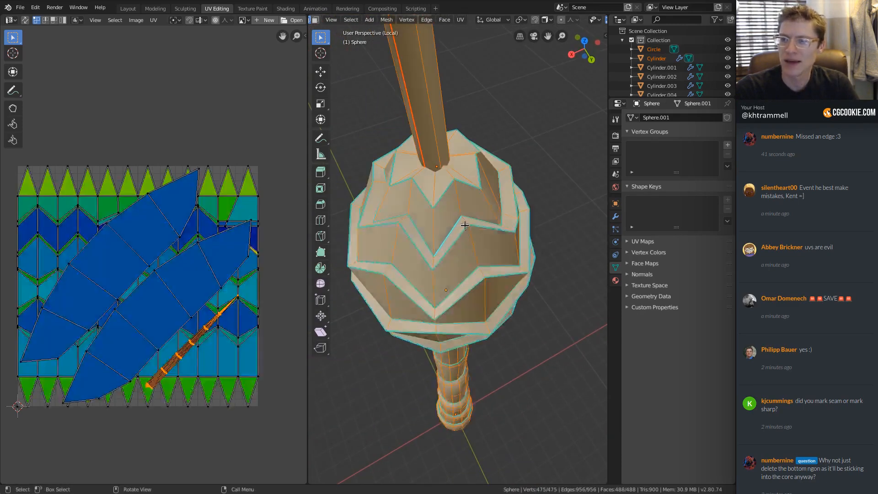
Step: Hide the Sharp edge markings in the viewport overlays so seams are easier to tell apart
scroll(593, 22, "down", 5)
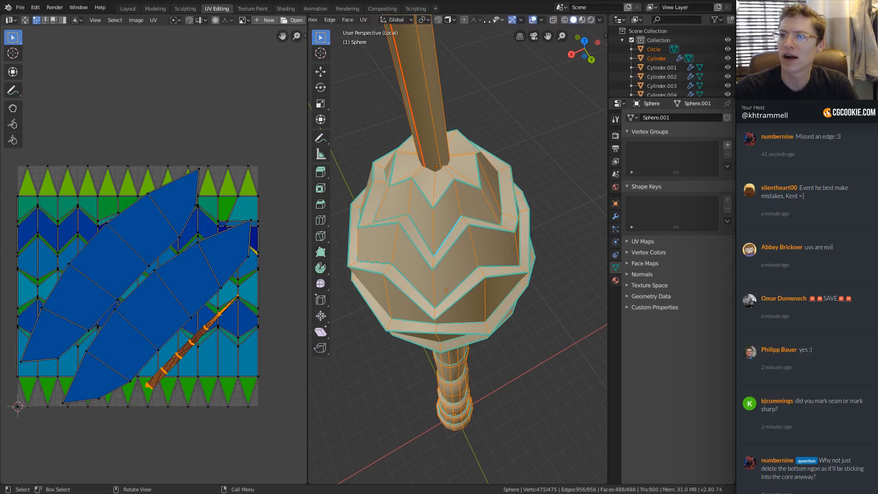
left_click(542, 21)
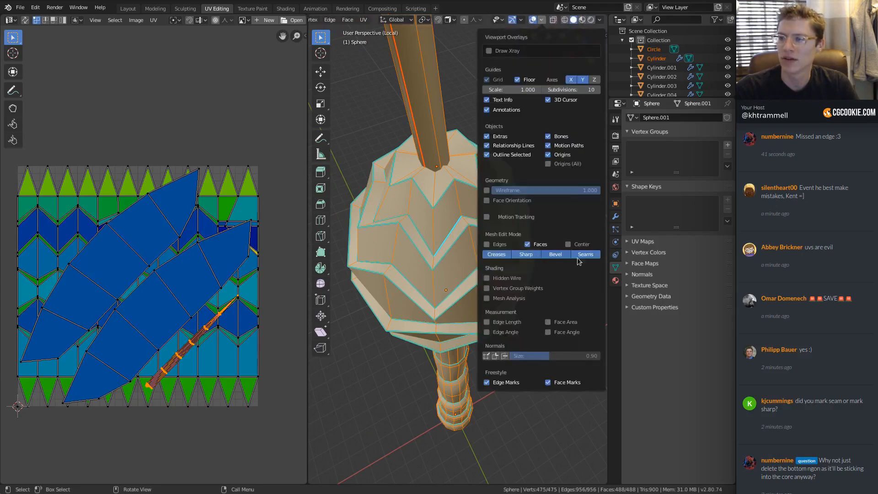
left_click(542, 21)
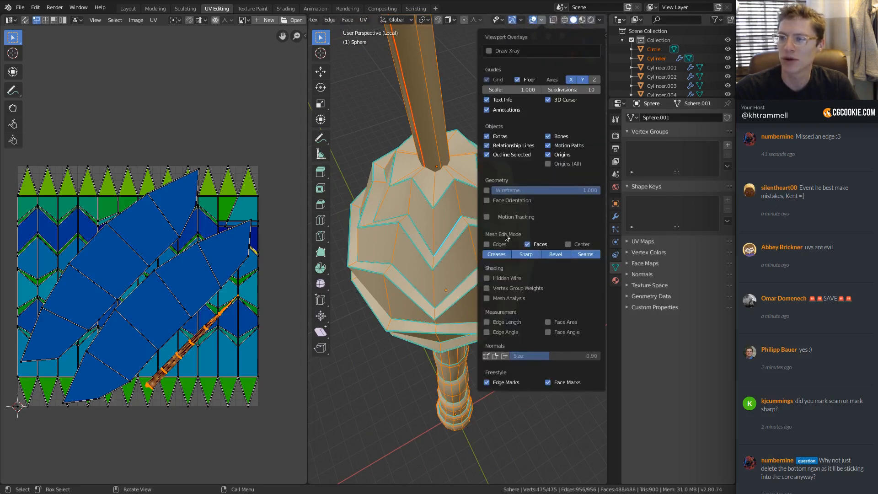
left_click(534, 255)
middle_click_drag(464, 261, 470, 240)
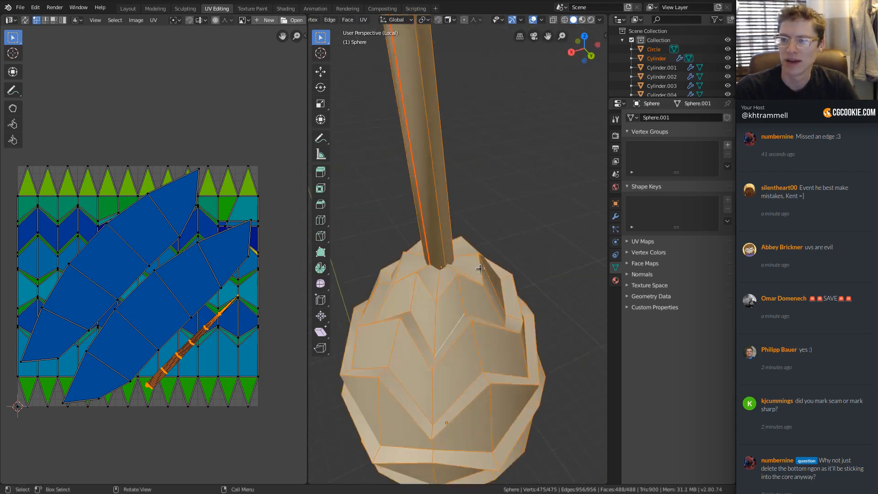
Step: Deselect everything, select one vertical edge loop down the core from top to base, and check it in Wireframe shading
key("alt+a")
middle_click_drag(474, 192, 473, 157, "shift")
middle_click_drag(458, 252, 461, 186, "shift")
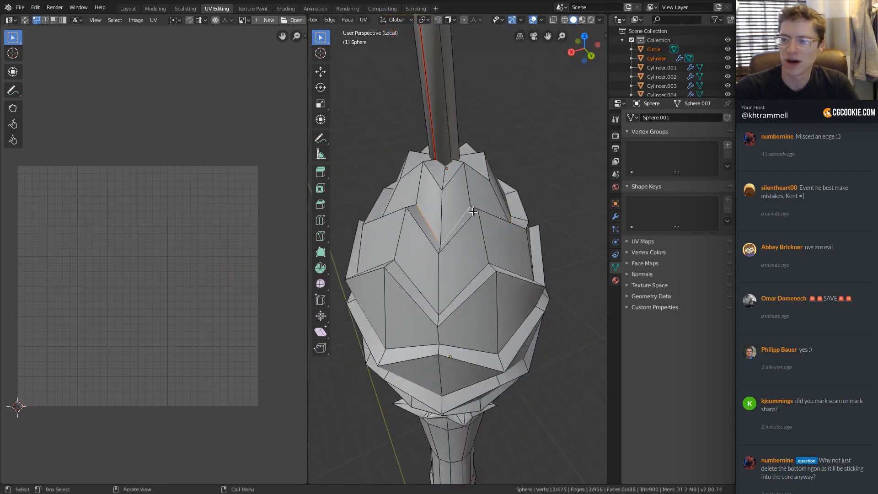
middle_click_drag(466, 302, 467, 228, "shift")
left_click(458, 132, "alt")
mouse_move(458, 133)
middle_mouse_down()
mouse_move(458, 114)
mouse_move(460, 199)
mouse_move(433, 204)
mouse_move(468, 167)
middle_mouse_up()
key("z")
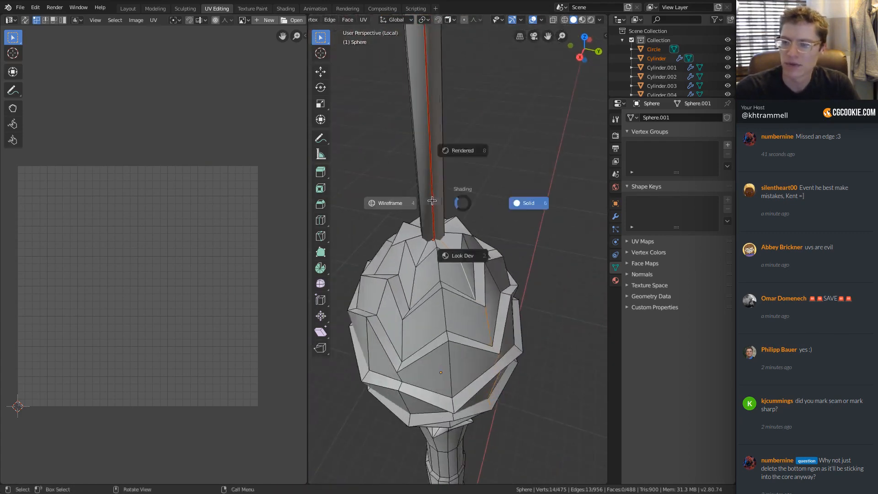
left_click(405, 203)
mouse_move(414, 226)
middle_mouse_down()
mouse_move(426, 245)
mouse_move(500, 278)
mouse_move(477, 273)
middle_mouse_up()
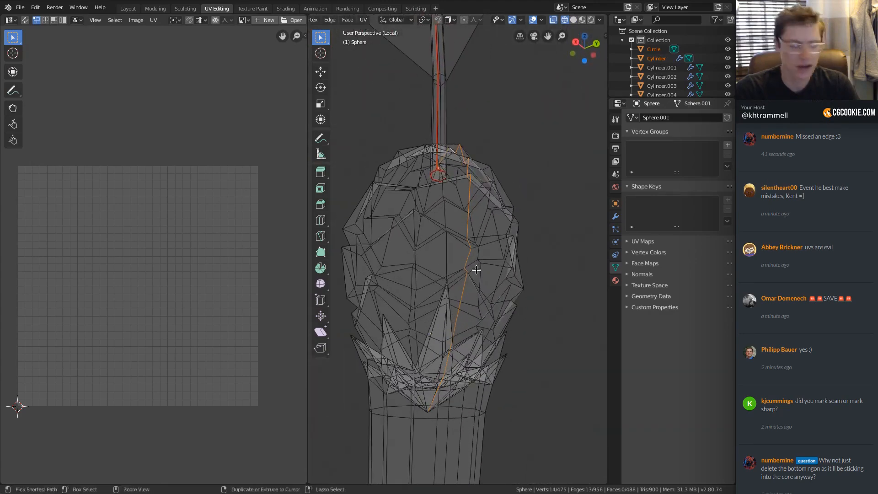
Step: Try marking the core's vertical edge loop as a seam, unwrap the whole core and inspect the resulting UV island
key("ctrl+e")
left_click(477, 273)
key("a")
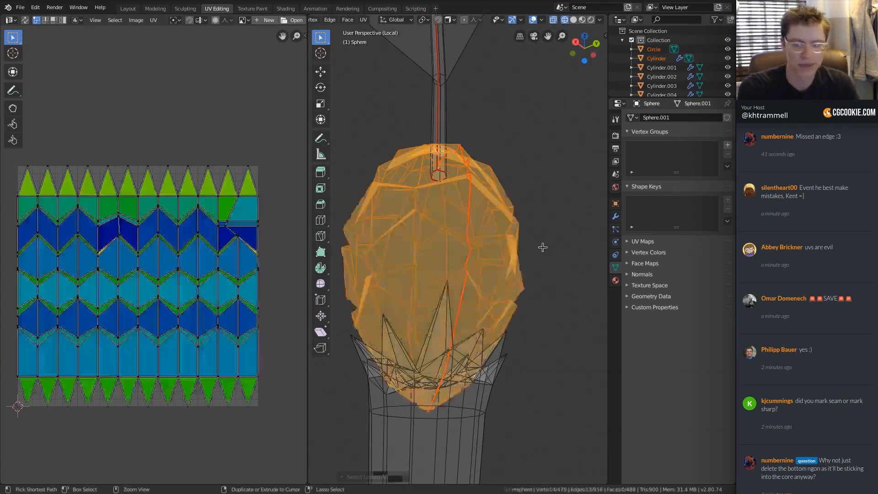
key("u")
left_click(542, 246)
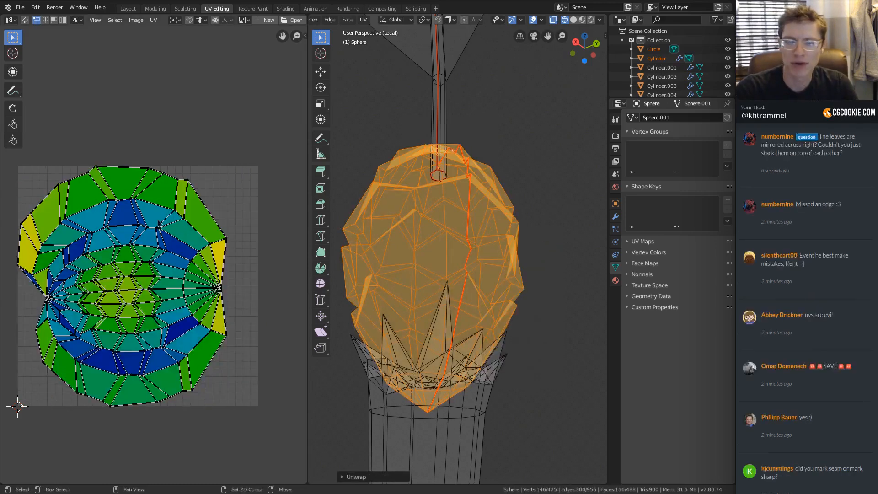
scroll(156, 201, "up", 4)
scroll(157, 202, "down", 3)
scroll(156, 201, "down", 1)
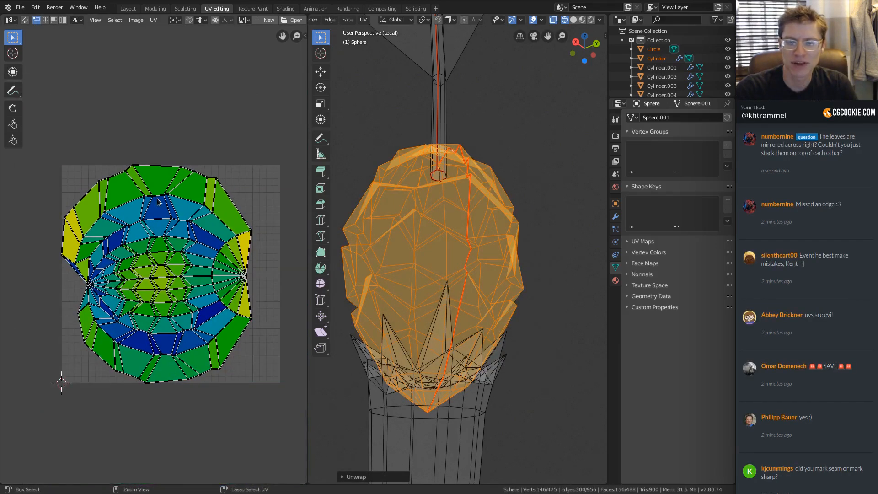
Step: Return the viewport to Solid shading and undo the core's trial unwrap
mouse_move(434, 254)
middle_mouse_down()
mouse_move(446, 249)
mouse_move(420, 240)
mouse_move(466, 224)
mouse_move(481, 275)
mouse_move(446, 270)
mouse_move(458, 264)
middle_mouse_up()
key("shift+z")
key("ctrl+z")
key("ctrl+z")
Step: Select the horizontal zigzag edge loops between the core's tiers and mark them as seams
left_click(447, 275, "alt+shift")
left_click(446, 284, "alt+shift")
middle_click_drag(498, 294, 479, 319)
left_click(490, 312, "alt+shift")
left_click(486, 341, "alt+shift")
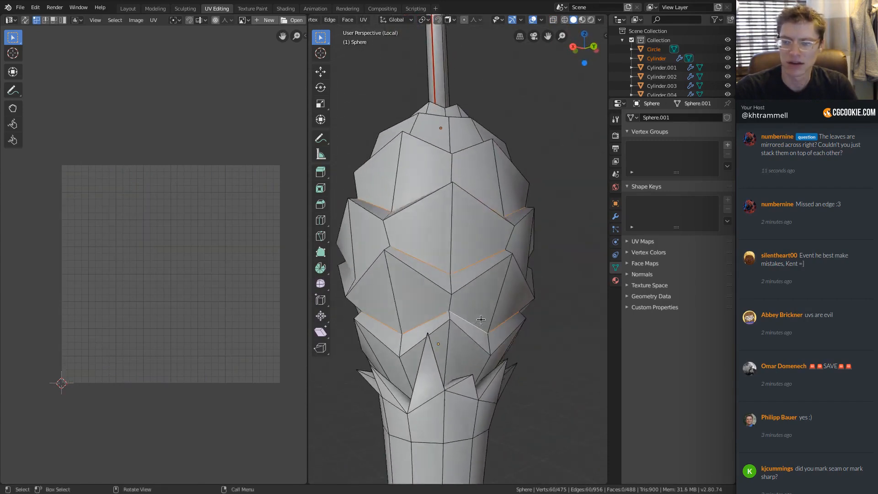
key("ctrl+e")
left_click(487, 319)
Step: Select a vertical edge loop running down the core and mark it as a seam
middle_click_drag(481, 148, 486, 229)
left_click(467, 207, "alt")
right_click(478, 201)
left_click(478, 202)
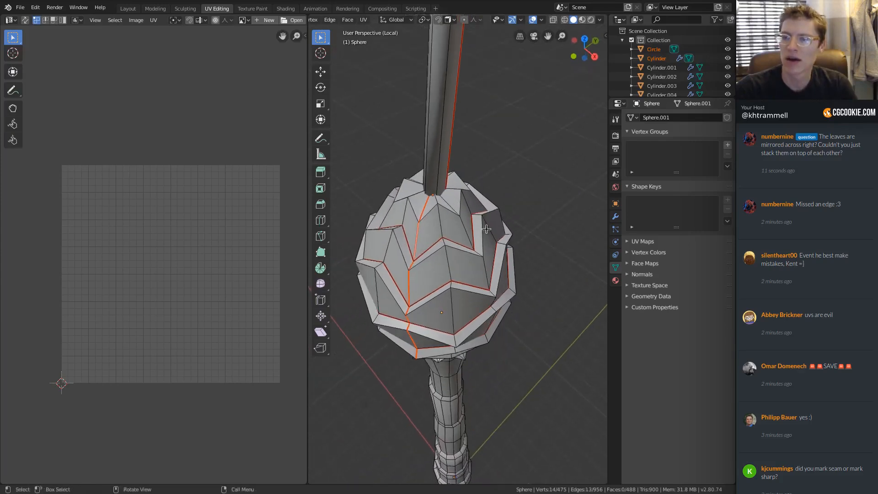
Step: Select the entire linked core mesh and unwrap it along its seams
key("a")
key("u")
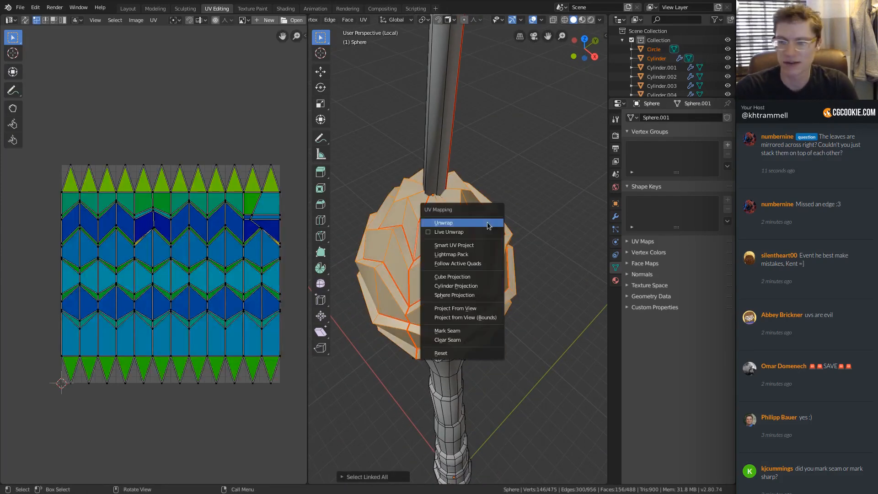
left_click(487, 222)
scroll(225, 205, "up", 1)
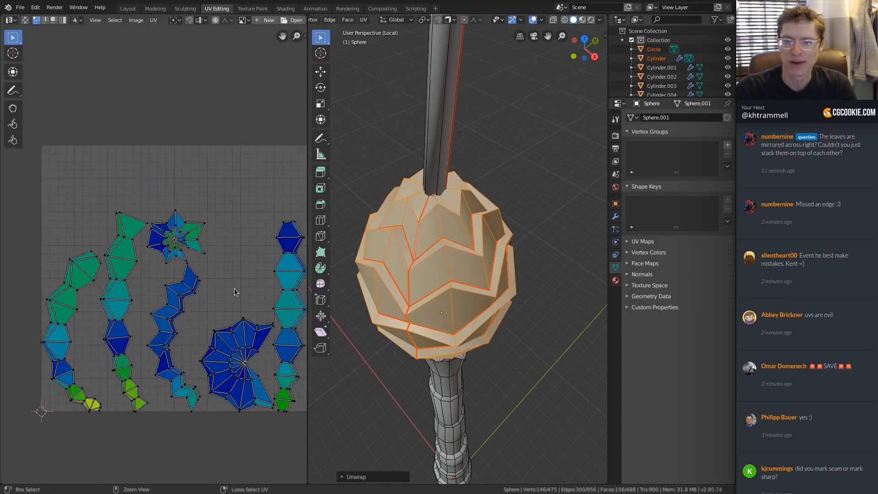
Step: Change the core's unwrap method to Angle Based
middle_click_drag(235, 288, 214, 163)
middle_click_drag(128, 209, 205, 193)
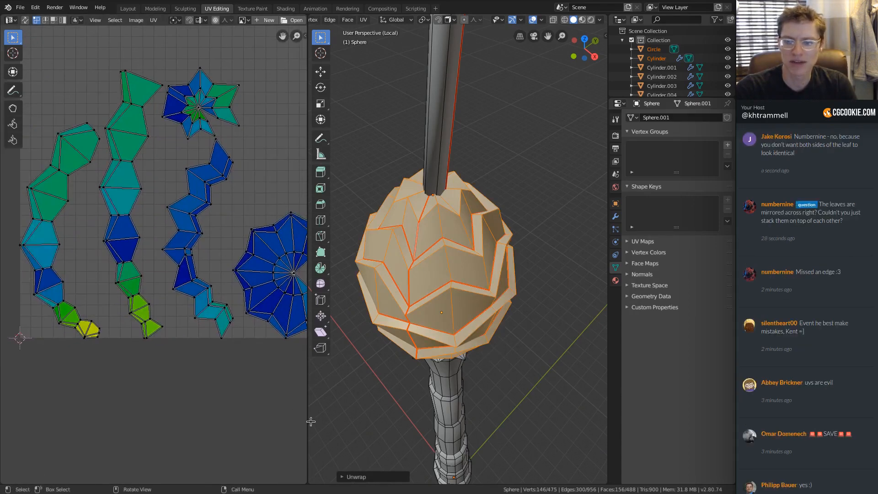
left_click(345, 477)
left_click(419, 433)
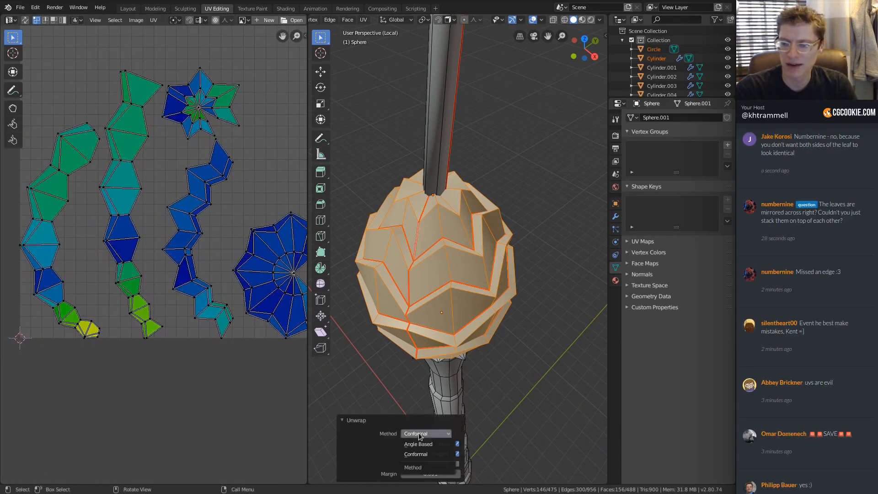
left_click(419, 444)
middle_click_drag(149, 199, 160, 137, "ctrl")
middle_click_drag(160, 137, 141, 288)
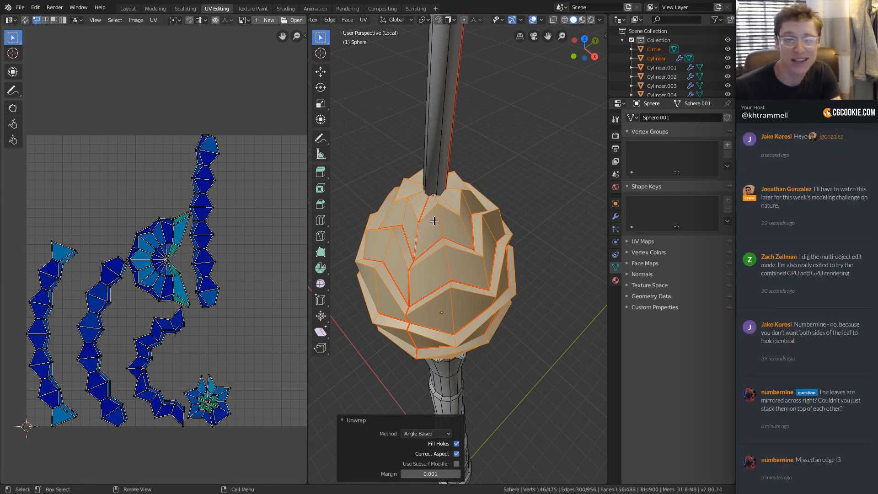
Step: Switch editing from the core to the leaf mesh and select both linked halves of the leaf blade
middle_click_drag(424, 158, 463, 210)
scroll(484, 183, "down", 5)
middle_click_drag(476, 170, 475, 254)
key("Tab")
left_click(500, 174)
key("Tab")
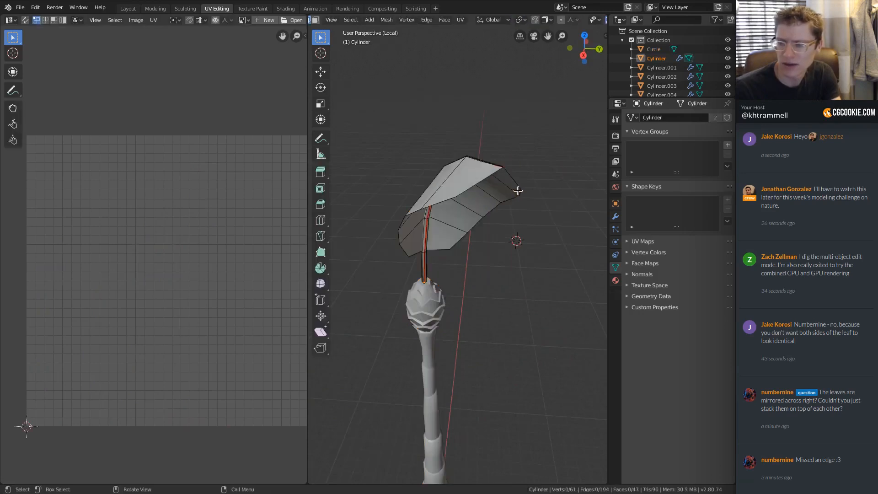
middle_click_drag(517, 190, 413, 224)
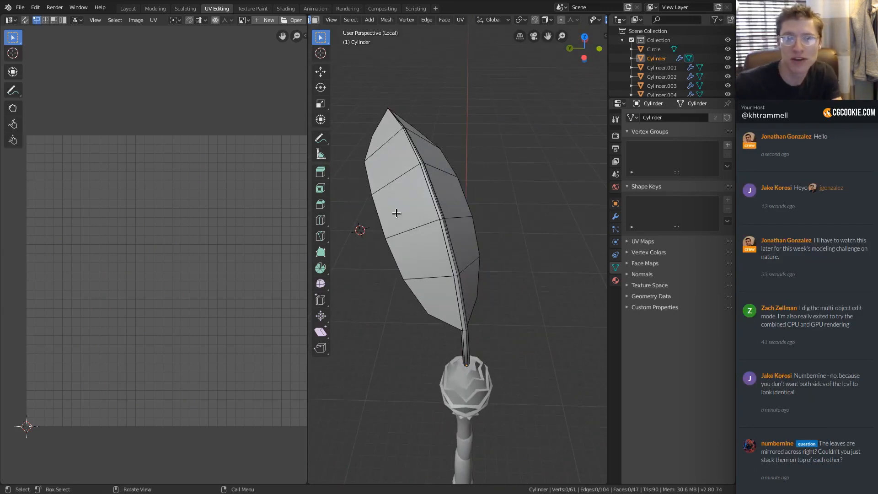
middle_click_drag(396, 213, 514, 214)
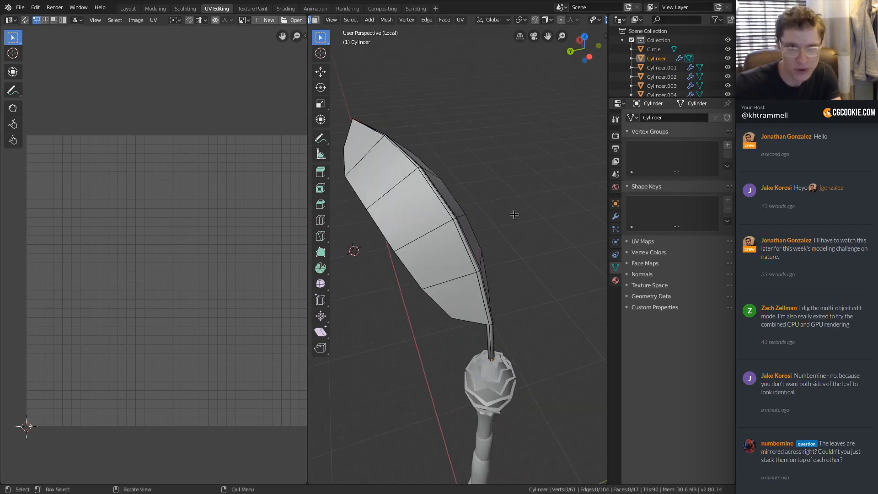
middle_click_drag(373, 171, 417, 183)
left_click(420, 181)
key("ctrl+l")
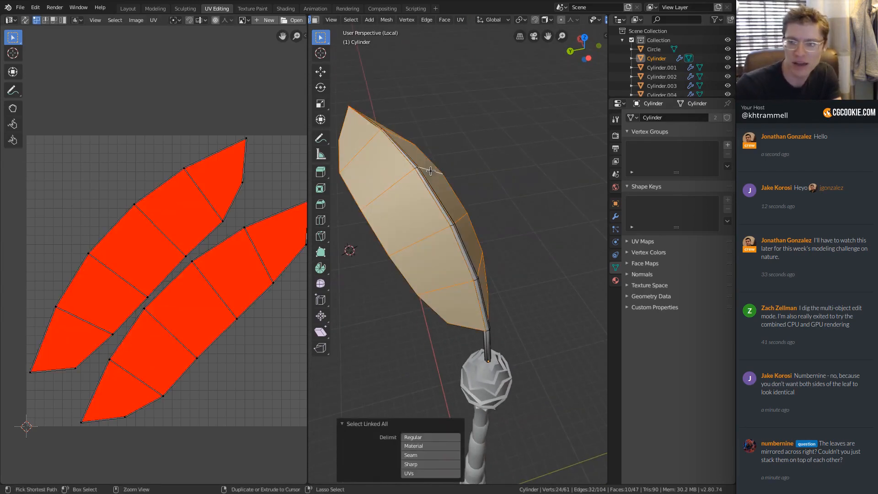
Step: Select one leaf-half UV island, move it over the other half's island and rotate it about -2.5° to match
key("l")
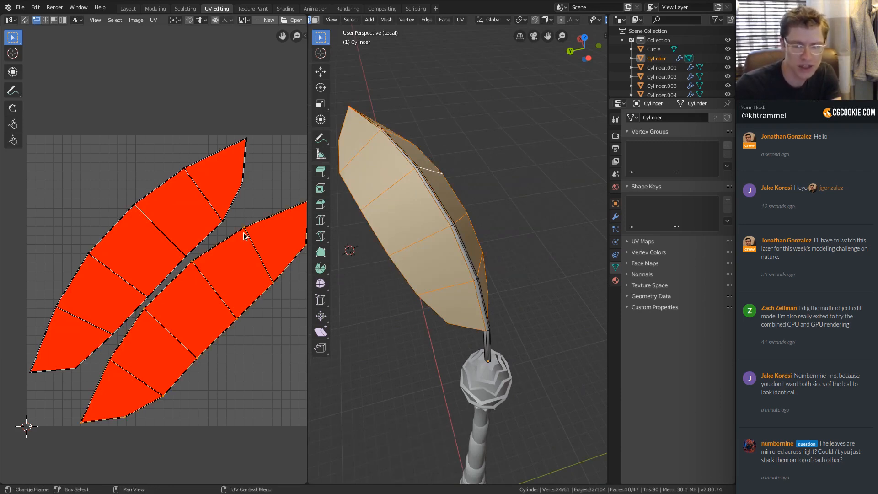
key("g")
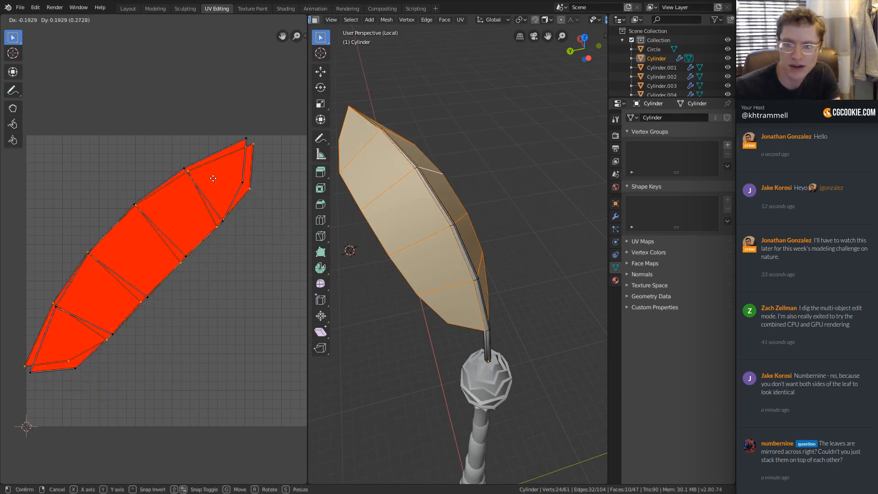
left_click(237, 177)
key("r")
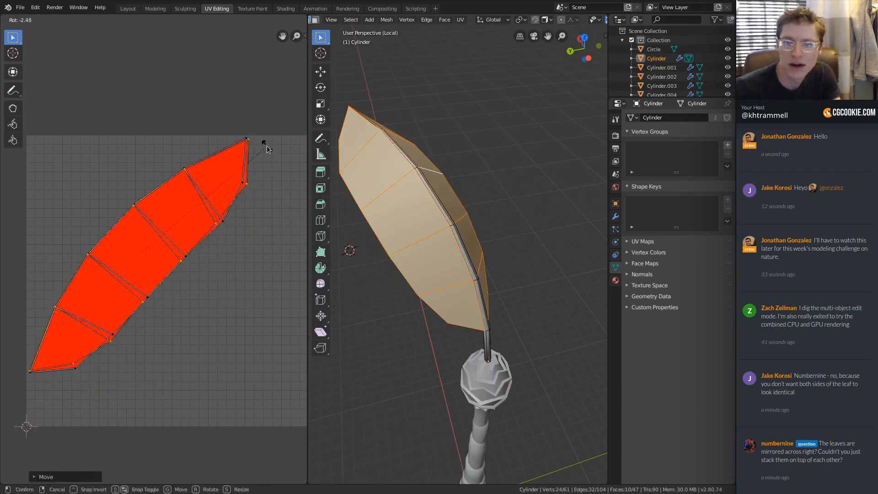
left_click(267, 150)
middle_click_drag(242, 183, 243, 198)
middle_click_drag(223, 226, 214, 171, "ctrl")
key("g")
left_click(230, 200)
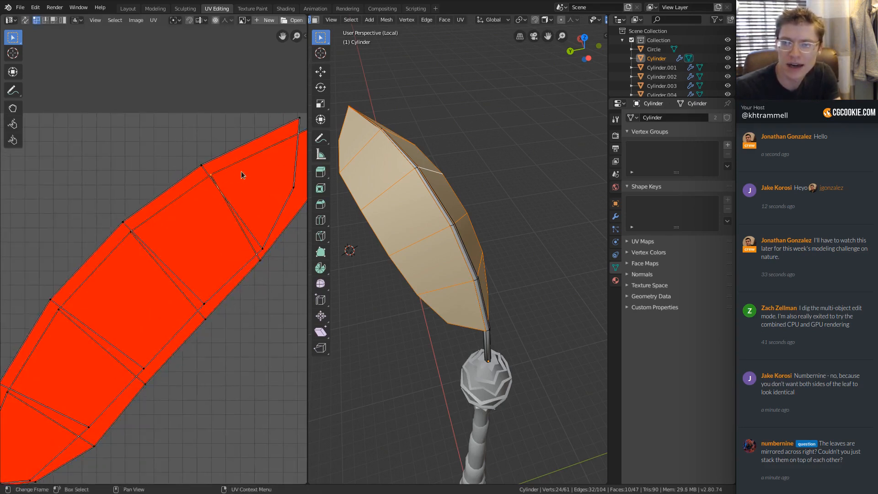
Step: Set UV snapping to Vertex and snap two upper-edge vertices of the moved island onto the matching ones beneath
key("g")
right_click(231, 157)
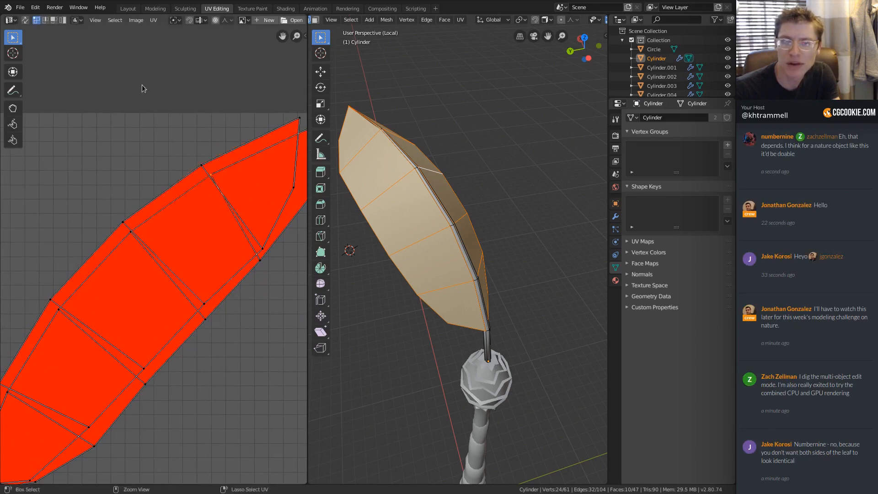
left_click(208, 18)
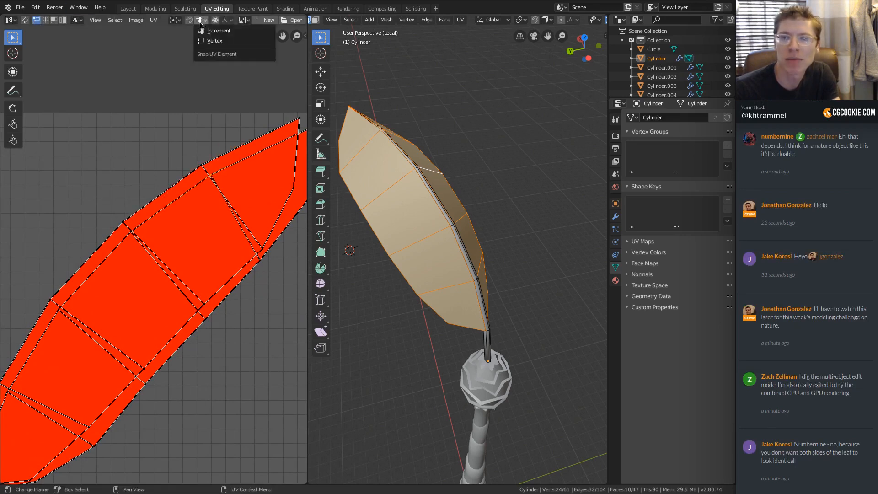
left_click(212, 42)
key("g")
left_click(217, 161)
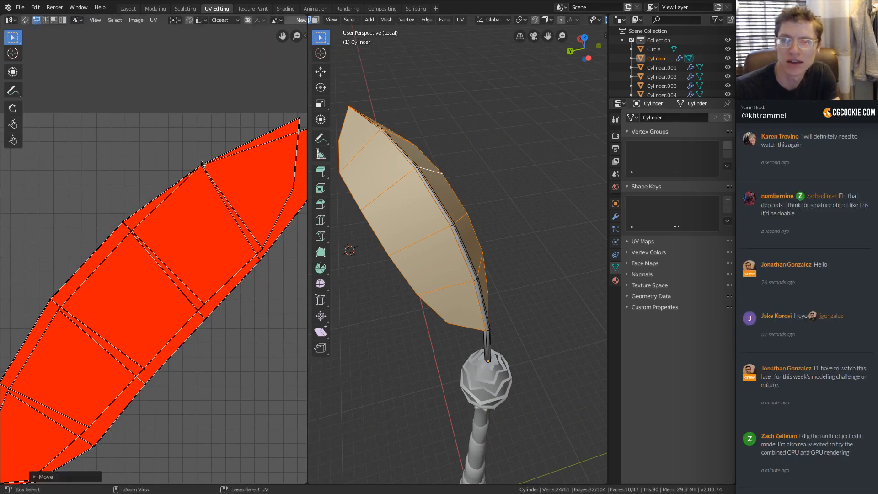
middle_click_drag(202, 164, 214, 150)
left_click(141, 222)
key("g")
left_click(138, 206)
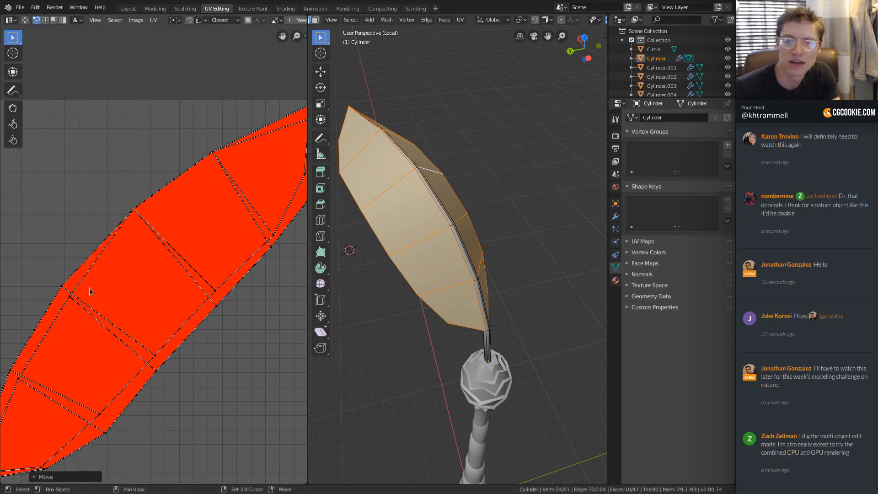
Step: Snap the island's remaining upper-edge vertices and its lower tip onto the matching vertices of the other half
left_click(70, 297)
key("g")
left_click(62, 286)
middle_click_drag(53, 324, 113, 253)
left_click(79, 308)
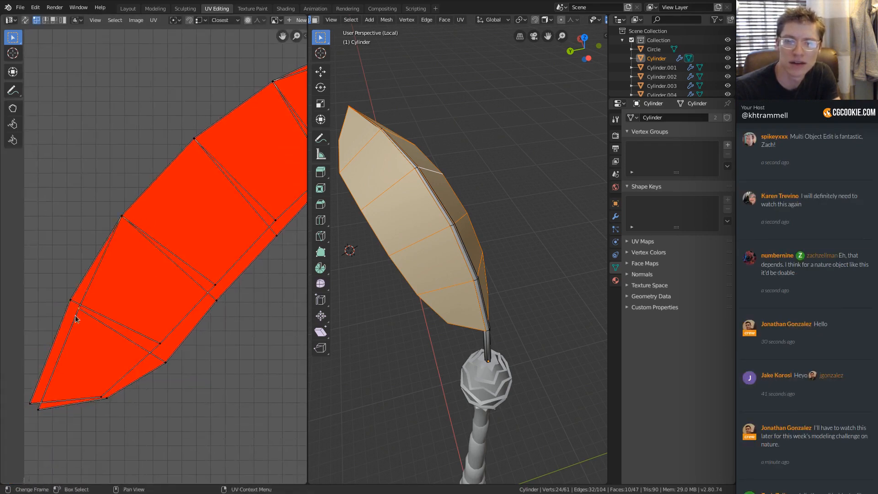
key("g")
left_click(70, 300)
left_click(38, 409)
key("g")
left_click(35, 410)
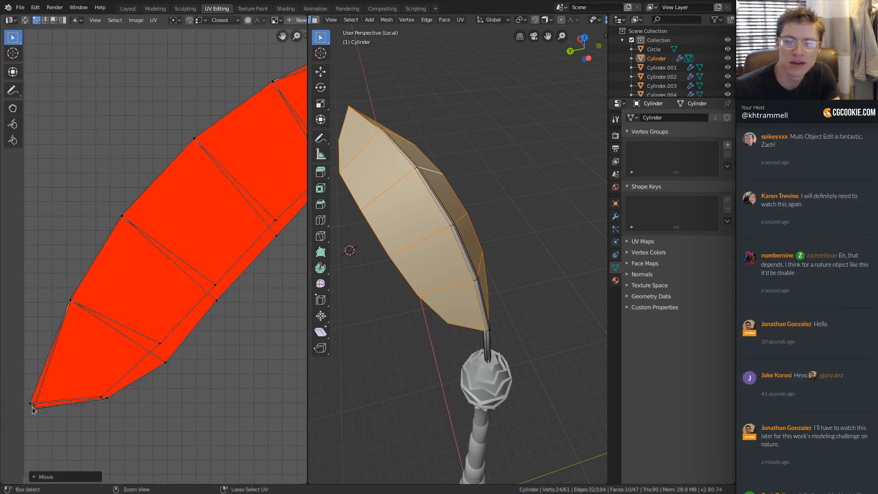
key("g")
left_click(33, 395)
Step: Snap the four lower-edge vertices nearest the island's lower tip onto their counterparts
left_click(107, 398)
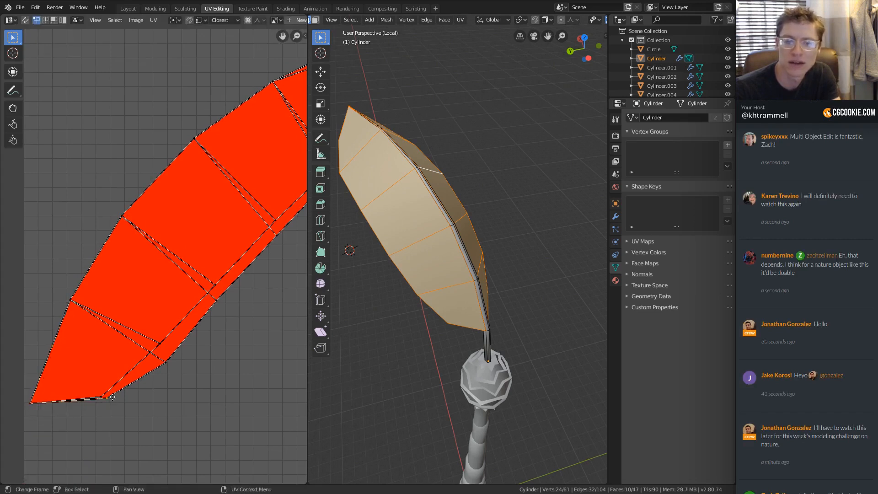
key("g")
left_click(101, 397)
left_click(166, 362)
key("g")
left_click(163, 333)
left_click(218, 299)
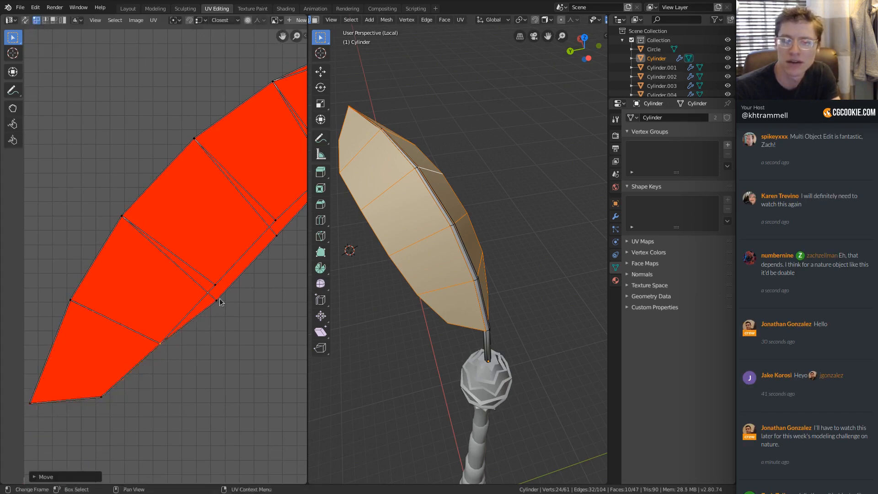
key("g")
left_click(217, 282)
middle_click_drag(284, 241, 233, 256)
left_click(223, 253)
key("g")
left_click(219, 232)
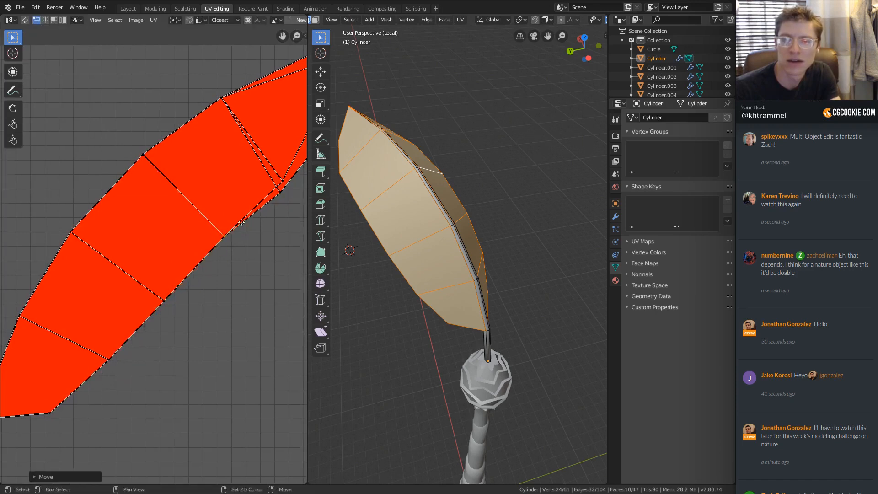
Step: Snap the last three vertices around the island's upper end onto their counterparts so both leaf halves overlap exactly
middle_click_drag(271, 207, 197, 238)
left_click(204, 227)
key("g")
left_click(206, 216)
left_click(253, 163)
key("g")
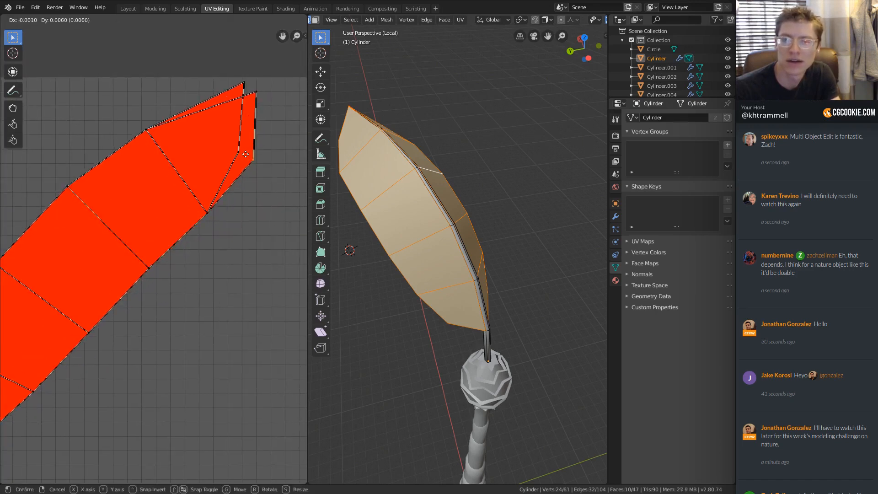
left_click(238, 152)
left_click(256, 93)
key("g")
left_click(243, 83)
key("Home")
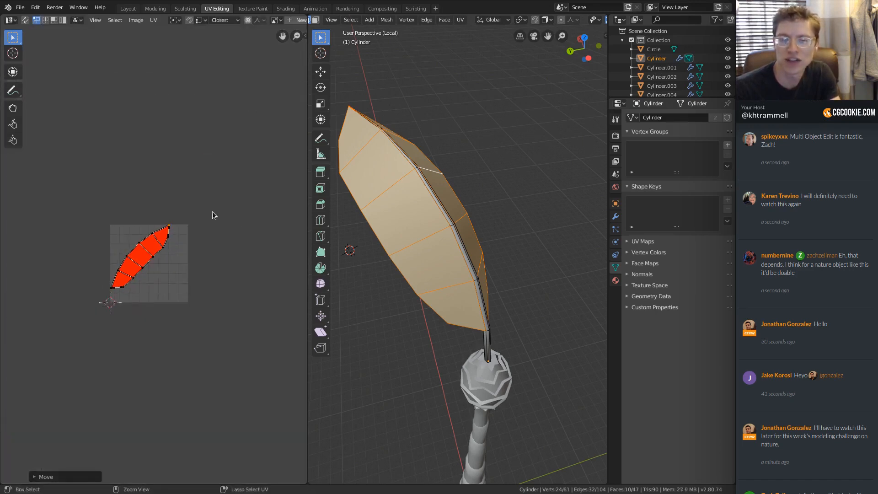
scroll(122, 280, "up", 5)
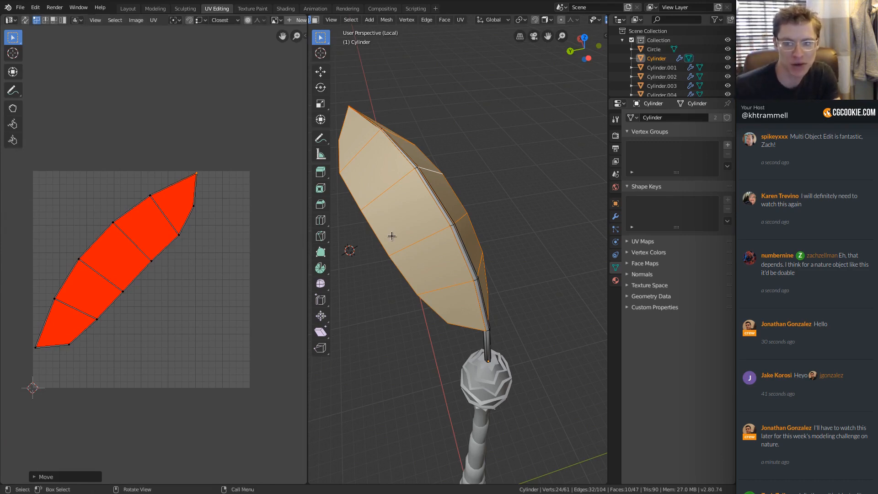
Step: Leave the leaf mesh and open the trunk mesh for editing
middle_click_drag(392, 236, 450, 183)
middle_click_drag(475, 256, 529, 238)
key("Tab")
left_click(517, 270)
key("Tab")
scroll(529, 238, "up", 2)
key("Tab")
left_click(507, 319)
key("Tab")
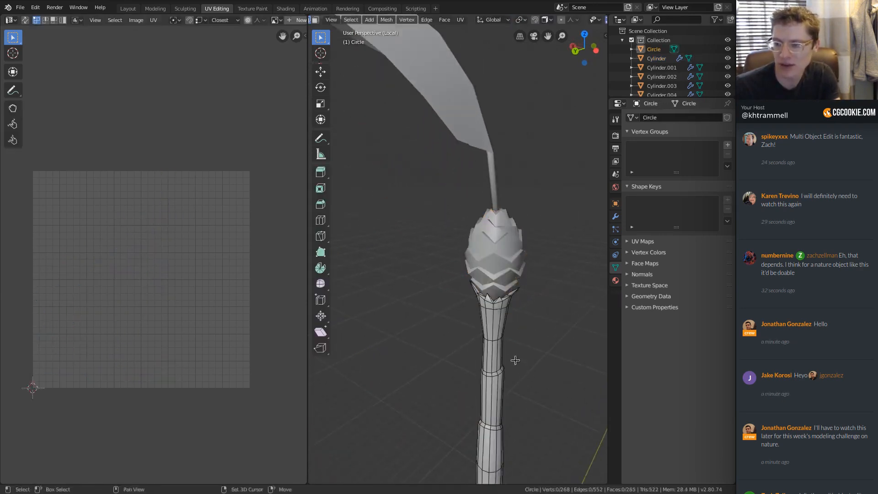
Step: Select the horizontal edge loops at the trunk's stepped rings together with a vertical edge loop running down the trunk
middle_click_drag(514, 361, 478, 286, "shift")
middle_click_drag(478, 286, 474, 307)
scroll(488, 298, "up", 1)
left_click(475, 308, "alt")
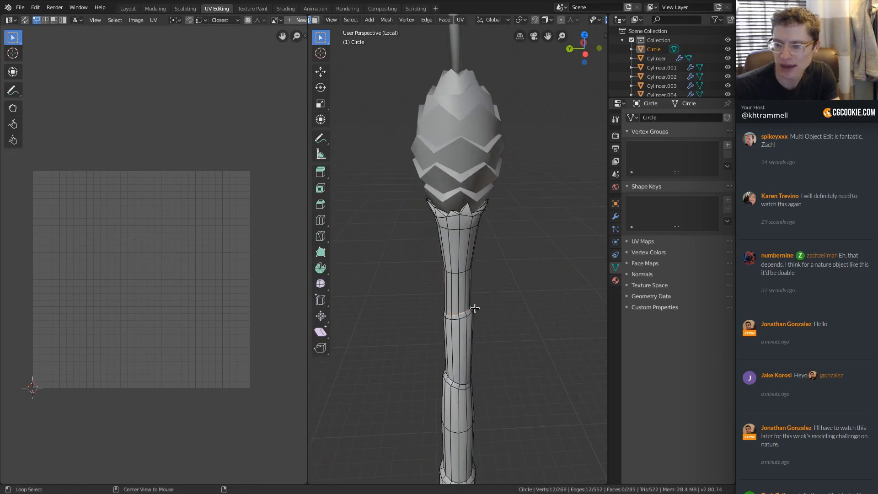
middle_click_drag(523, 295, 457, 286)
middle_click_drag(457, 286, 452, 181, "shift")
left_click(430, 289, "alt+shift")
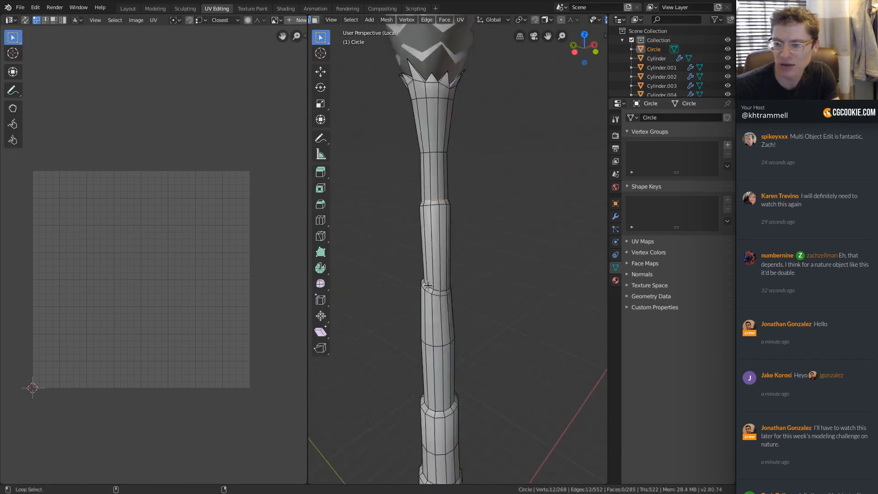
middle_click_drag(476, 338, 475, 263, "shift")
left_click(445, 341, "alt+shift")
middle_click_drag(447, 414, 436, 307, "shift")
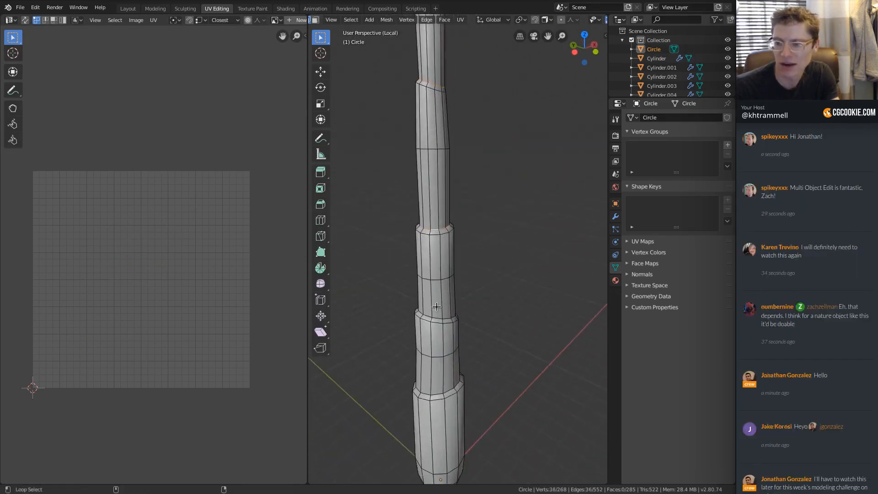
left_click(463, 394, "alt+shift")
middle_click_drag(465, 400, 476, 374, "shift")
left_click(476, 375, "alt+shift")
scroll(507, 375, "down", 4)
middle_click_drag(505, 152, 486, 225, "shift")
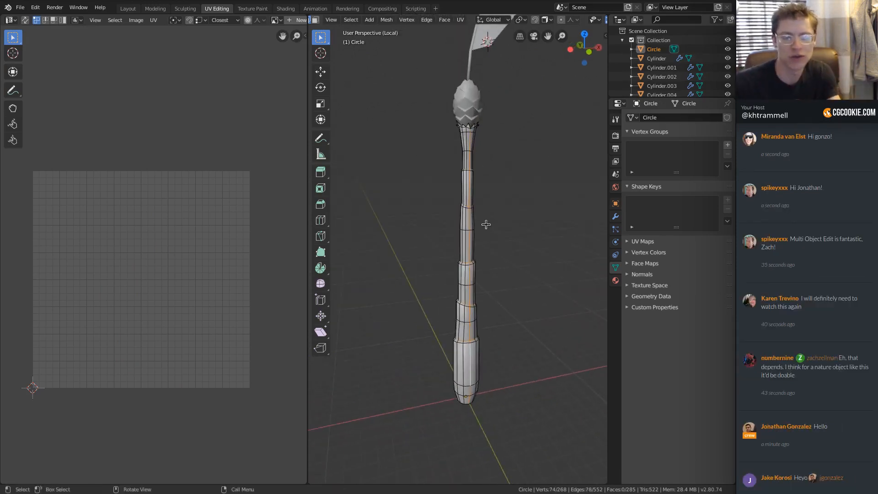
Step: Mark the selected trunk edge loops as seams
middle_click_drag(487, 213, 430, 147, "ctrl")
key("ctrl+r")
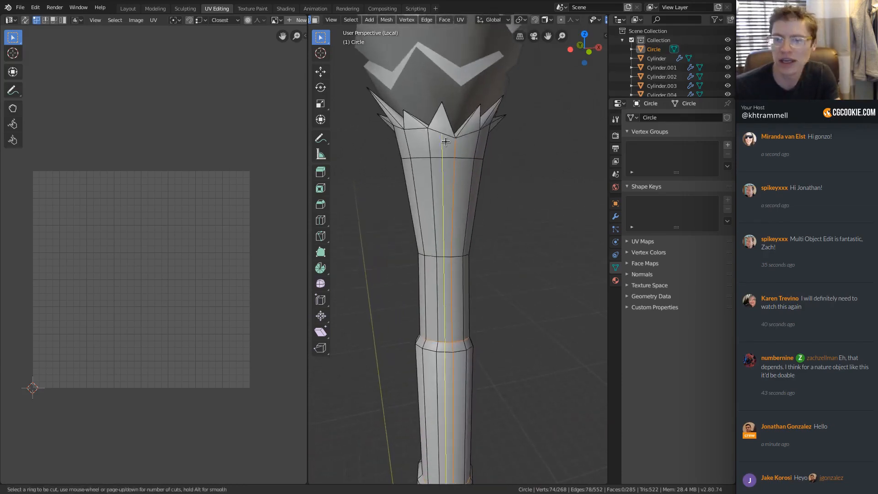
right_click(450, 141)
key("ctrl+e")
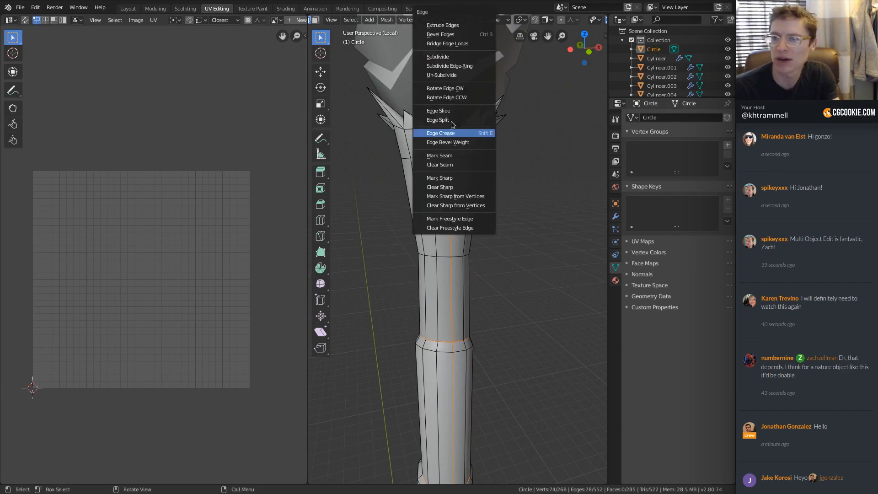
left_click(441, 156)
Step: Try to select the edge loop around the base of the trunk's crown spikes
key("a")
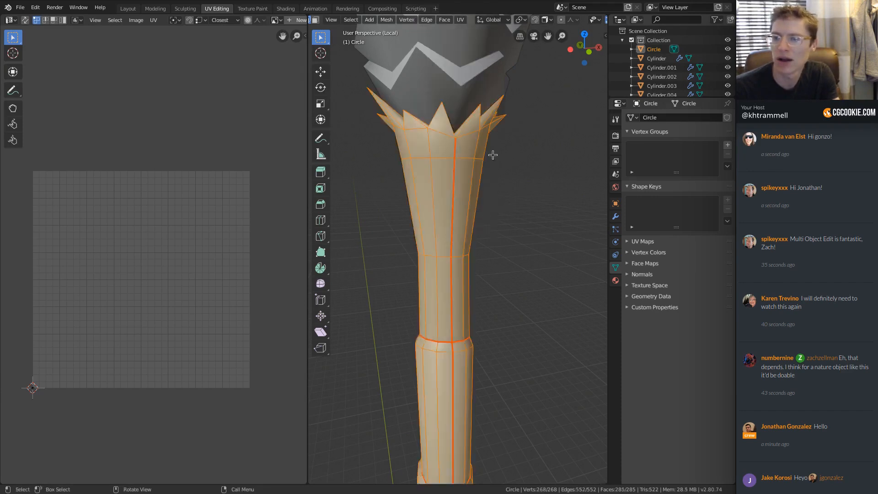
middle_click_drag(493, 156, 489, 285, "shift")
scroll(426, 246, "up", 2)
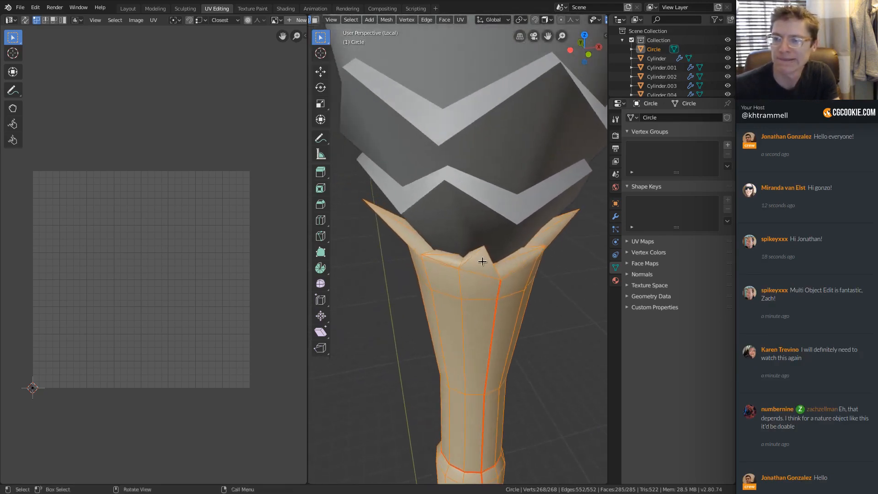
key("alt+a")
left_click(437, 257, "alt")
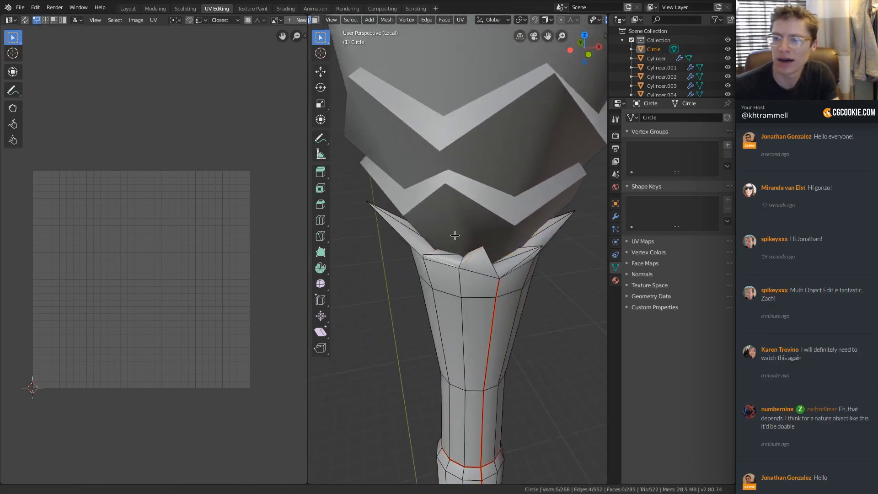
middle_click_drag(453, 239, 478, 245)
Step: Isolate the trunk on its own, without the core above it, and reopen its mesh for editing
key("KP_Divide")
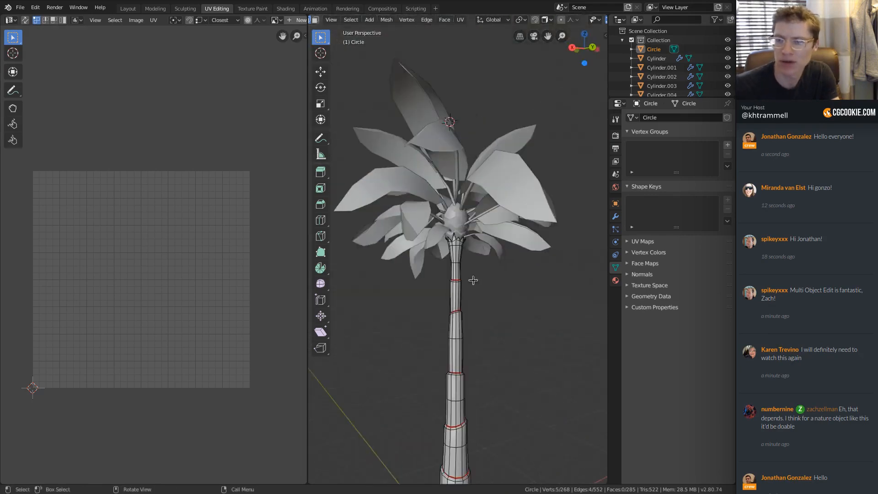
key("Tab")
key("KP_Divide")
middle_click_drag(465, 276, 454, 303)
scroll(448, 276, "up", 3)
key("Tab")
Step: Try to select the zigzag edges around the crown spikes using loop and shortest-path selection
scroll(448, 288, "up", 5)
left_click(464, 294, "alt")
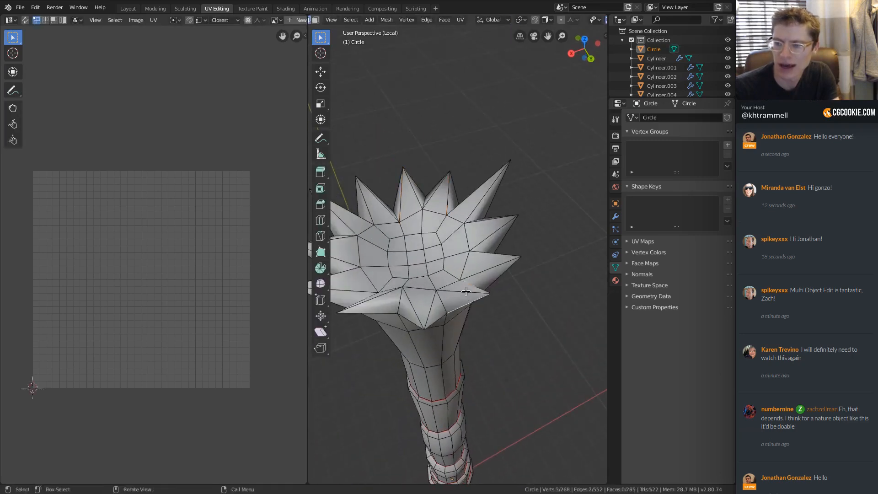
middle_click_drag(432, 242, 405, 196, "shift")
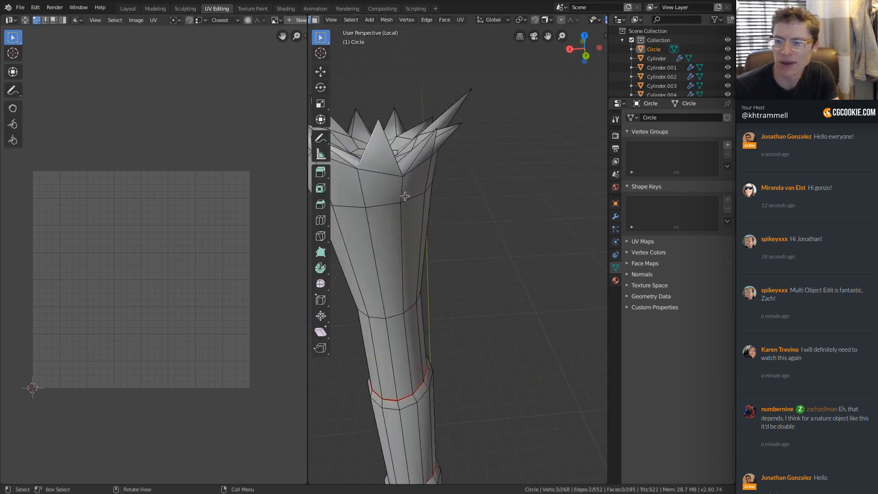
left_click(421, 156, "ctrl")
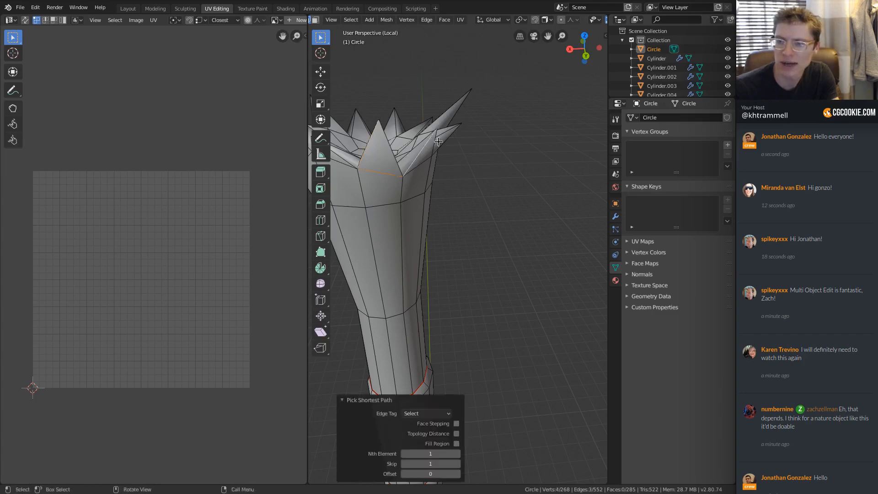
mouse_move(421, 156)
middle_mouse_down()
mouse_move(389, 147)
mouse_move(434, 156)
middle_mouse_up()
middle_click_drag(434, 155, 442, 243, "shift")
key("KP_Decimal")
Step: Select the zigzag edges up and down the outer sides of the first few crown spikes on the trunk
left_click(421, 244)
left_click(448, 245, "shift")
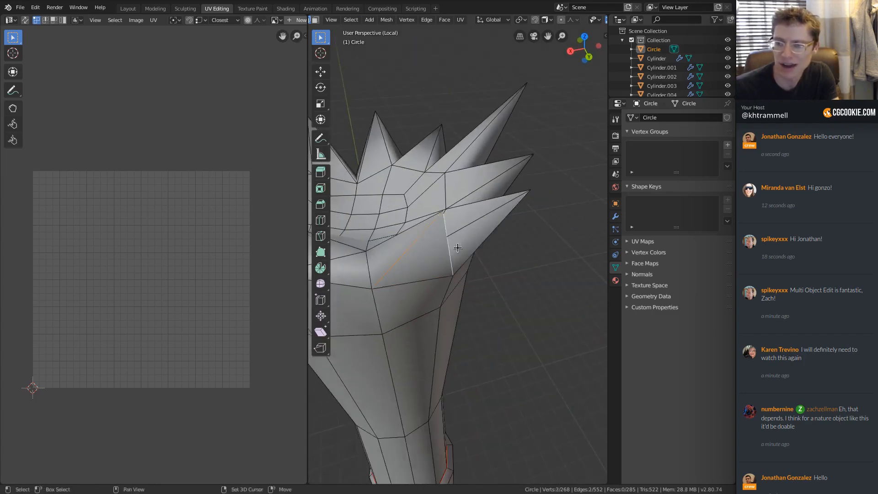
left_click(491, 232, "shift")
middle_click_drag(508, 225, 430, 201)
middle_click_drag(430, 201, 514, 262, "shift")
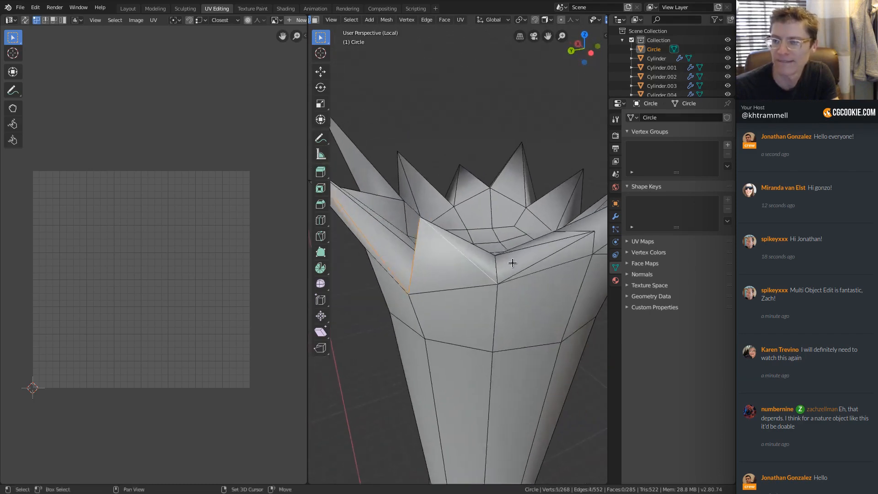
left_click(513, 262, "ctrl")
middle_click_drag(580, 254, 412, 254)
left_click(540, 289, "ctrl")
left_click(519, 297, "ctrl")
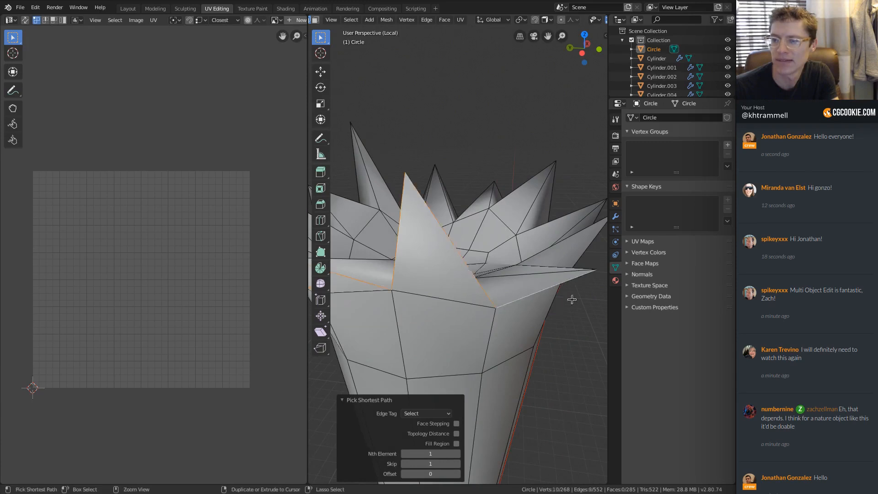
Step: Extend the zigzag edge selection around the remaining crown spikes to close the ring
middle_click_drag(518, 297, 392, 273)
left_click(559, 259, "ctrl")
left_click(486, 251, "ctrl")
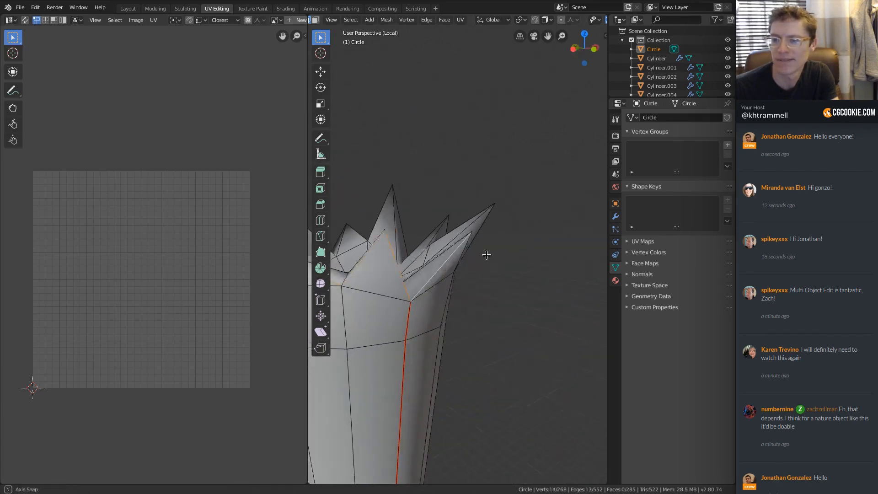
middle_click_drag(486, 251, 413, 258)
left_click(486, 259, "ctrl")
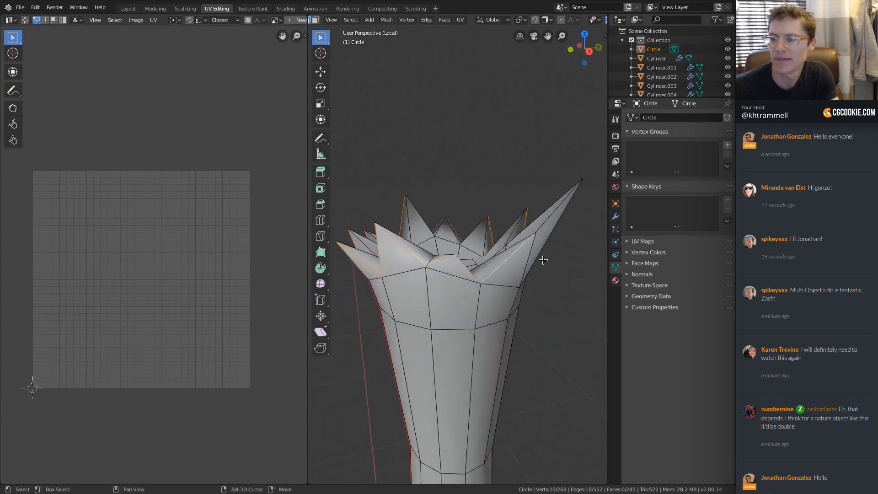
middle_click_drag(543, 260, 410, 266)
left_click(477, 298, "ctrl")
middle_click_drag(512, 276, 510, 290)
left_click(594, 315, "ctrl")
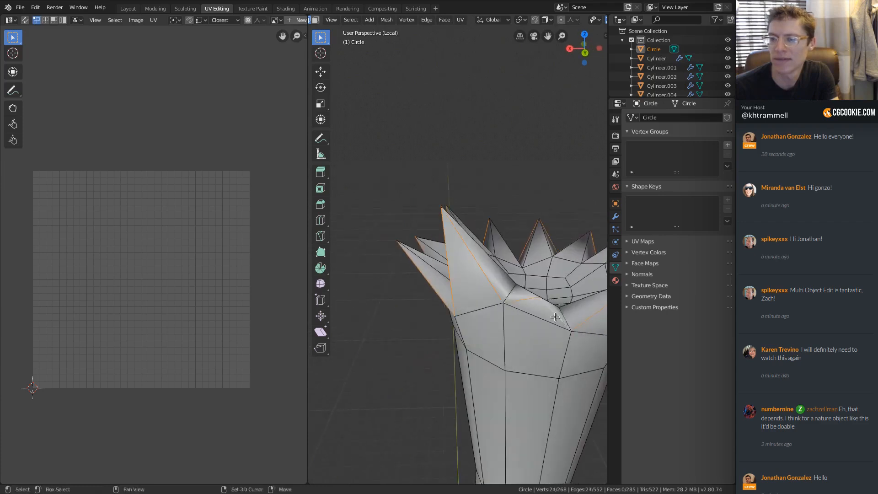
Step: Mark the selected crown spike edges as seams and unwrap the entire trunk mesh
middle_click_drag(555, 317, 475, 257)
key("ctrl+e")
left_click(544, 230)
key("a")
key("u")
left_click(475, 258)
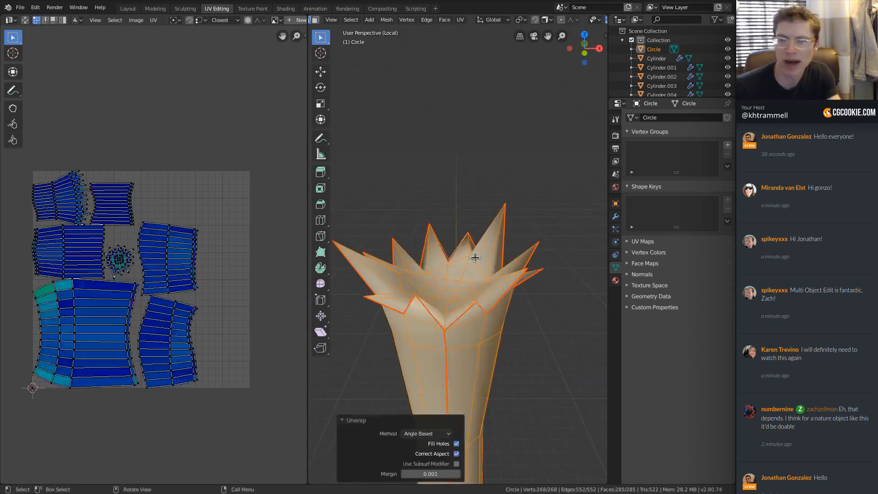
scroll(164, 237, "up", 4)
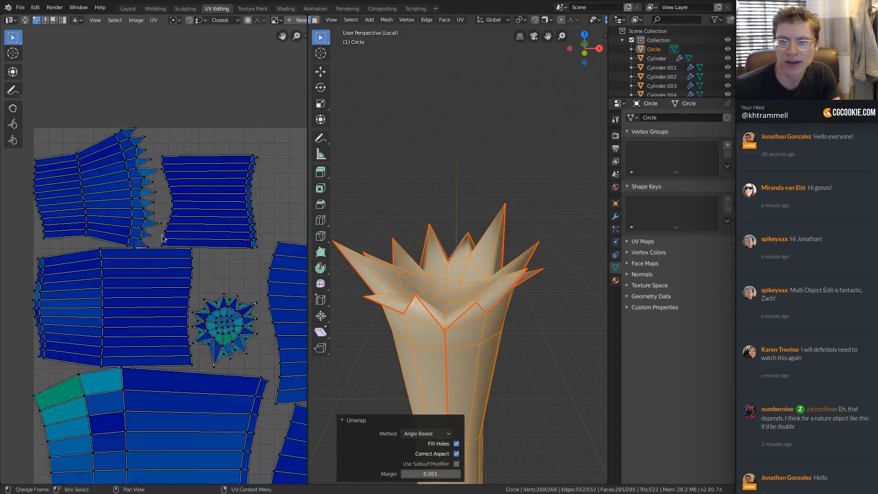
scroll(164, 237, "down", 5)
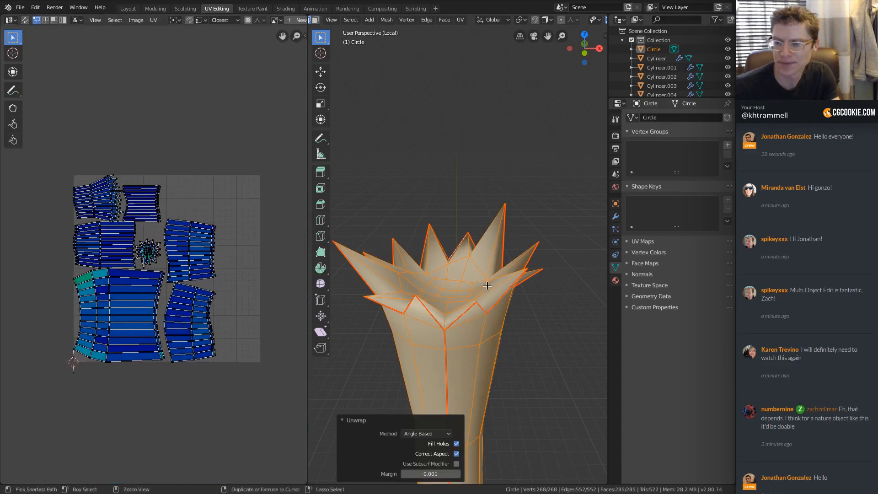
Step: Restore the full palm tree view and open the trunk, core and upper leaf together for editing
middle_click_drag(487, 286, 478, 236, "ctrl")
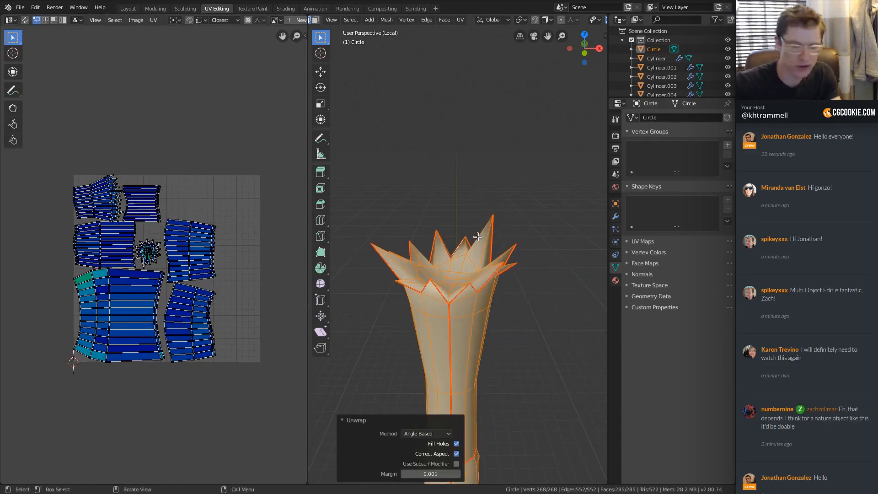
key("slash")
key("Tab")
left_click(460, 219, "shift")
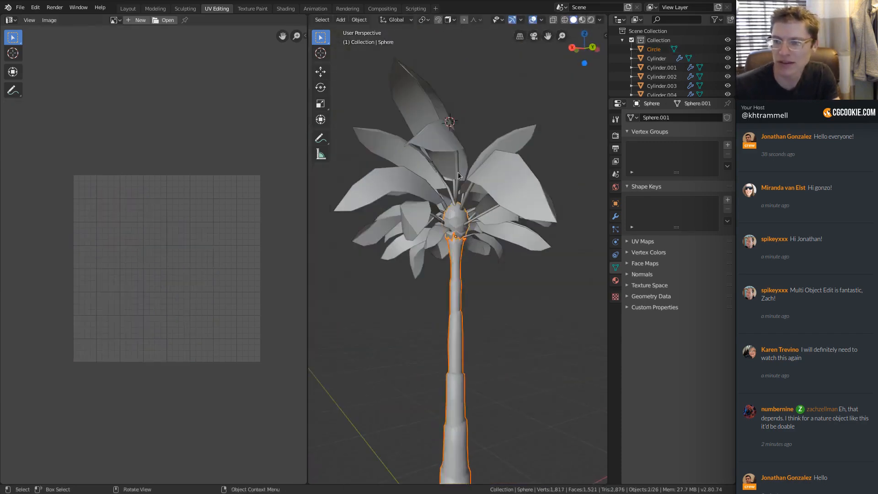
middle_click_drag(458, 175, 453, 192)
left_click(427, 143, "shift")
middle_click_drag(540, 157, 496, 171)
key("Tab")
key("Tab")
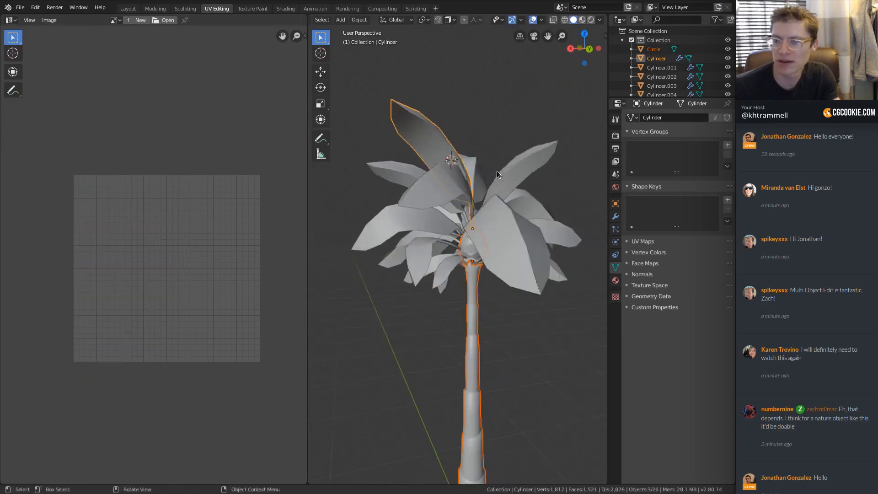
key("Tab")
Step: Select all UV islands of the three meshes and average their island scale
scroll(498, 169, "up", 2)
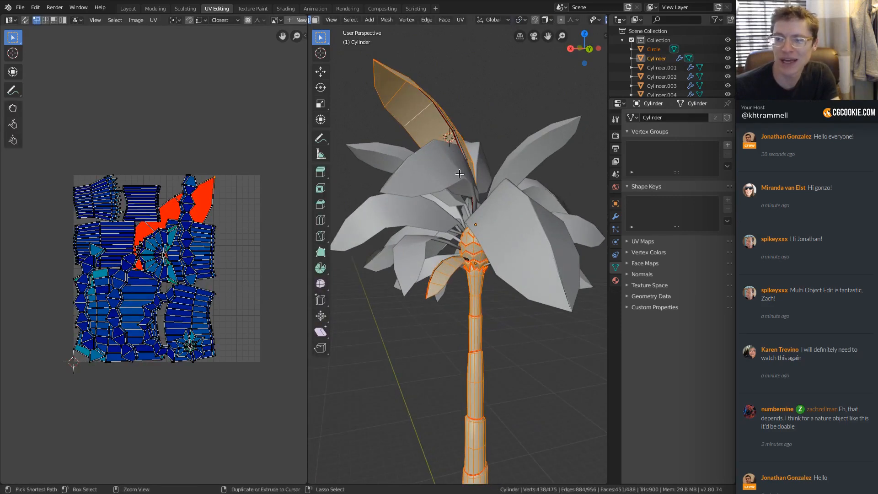
key("a")
scroll(237, 238, "up", 2)
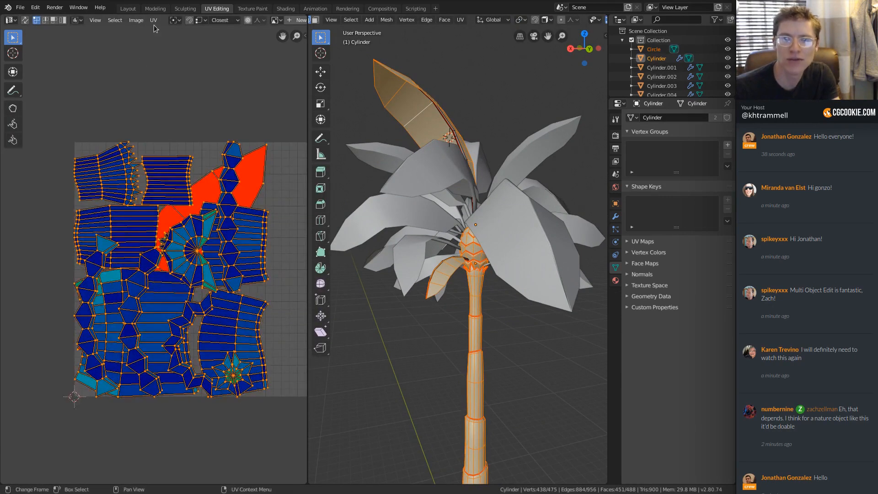
left_click(154, 21)
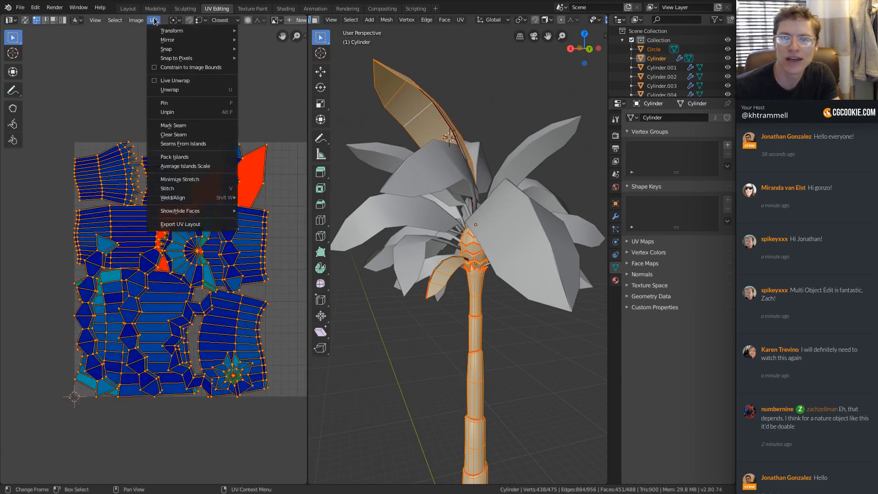
left_click(186, 166)
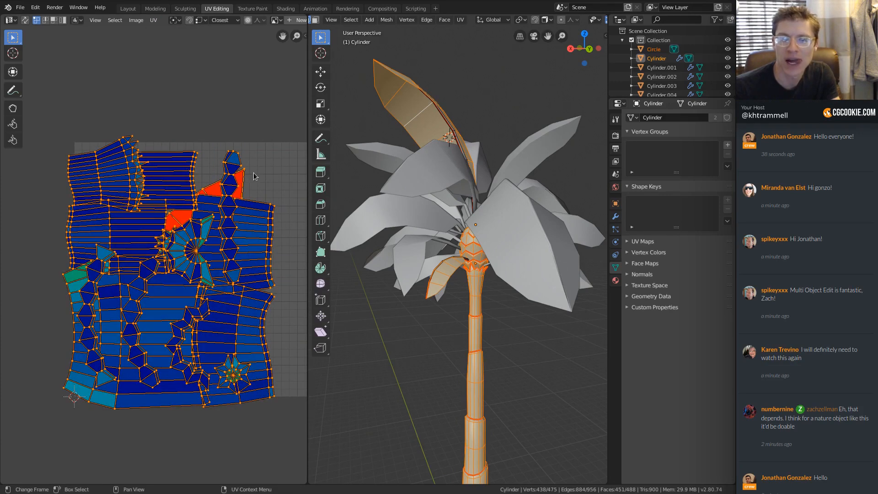
Step: Select only the red leaf-blade UV island and move it clear of the other islands, above the UV square
key("alt+a")
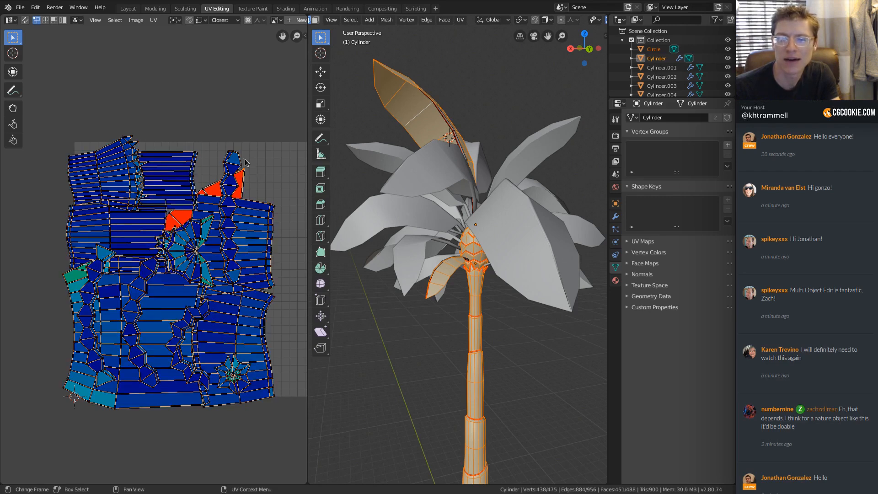
key("l")
scroll(114, 200, "up", 4)
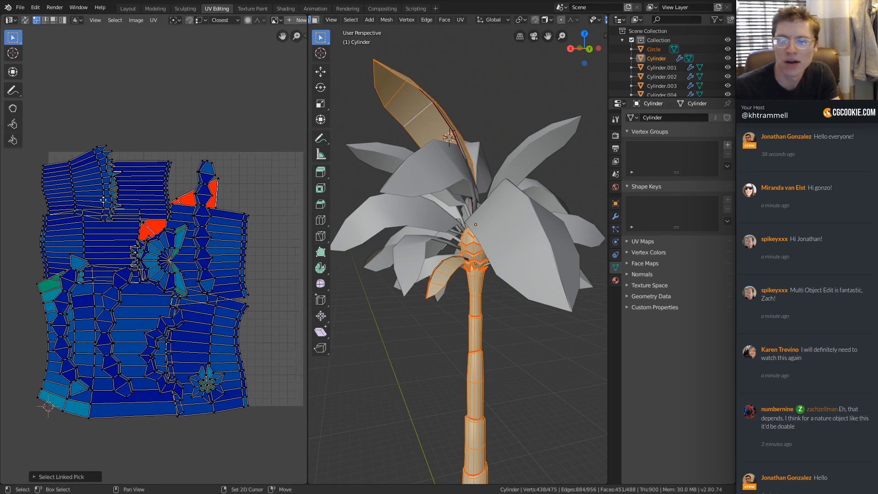
scroll(113, 200, "down", 3)
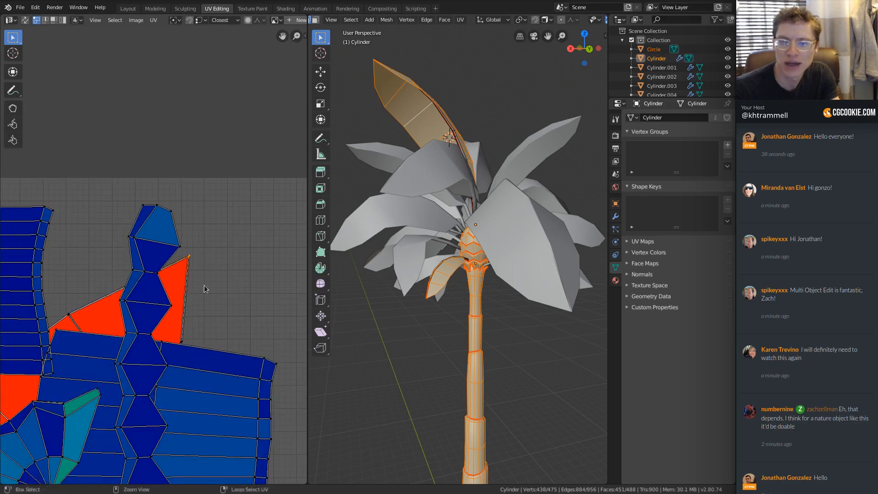
scroll(192, 256, "down", 2)
key("g")
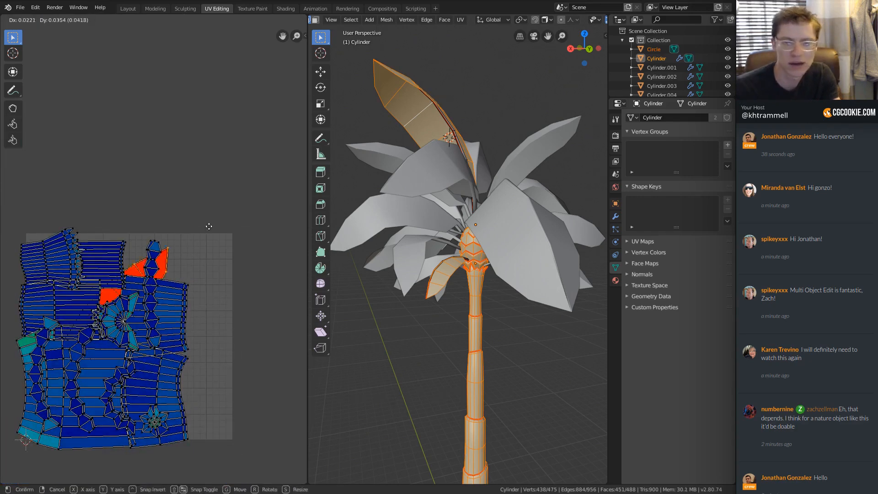
left_click(236, 89)
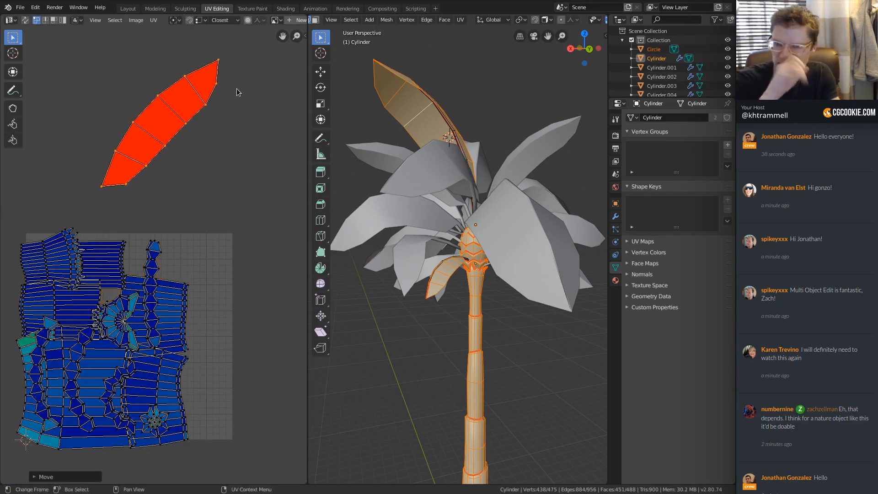
Step: Try to mirror the leaf-blade UV island by scaling it -1 on X, and undo the flip
left_click(215, 86)
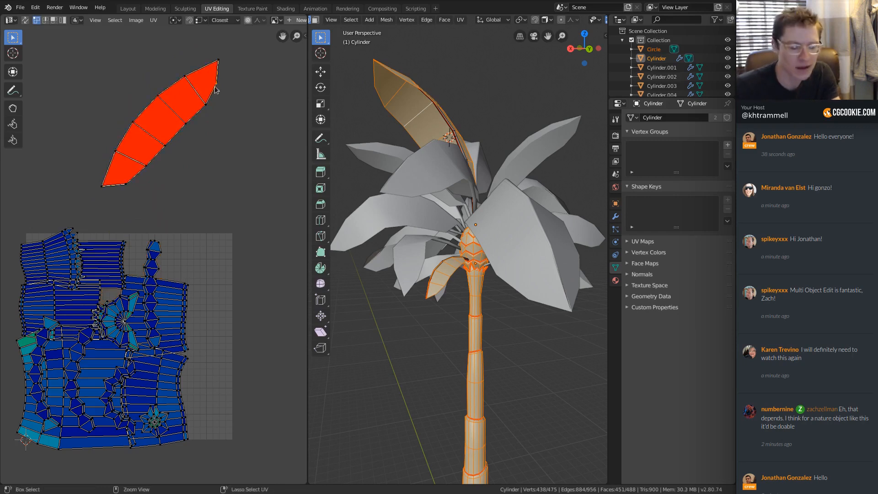
key("g")
right_click(242, 117)
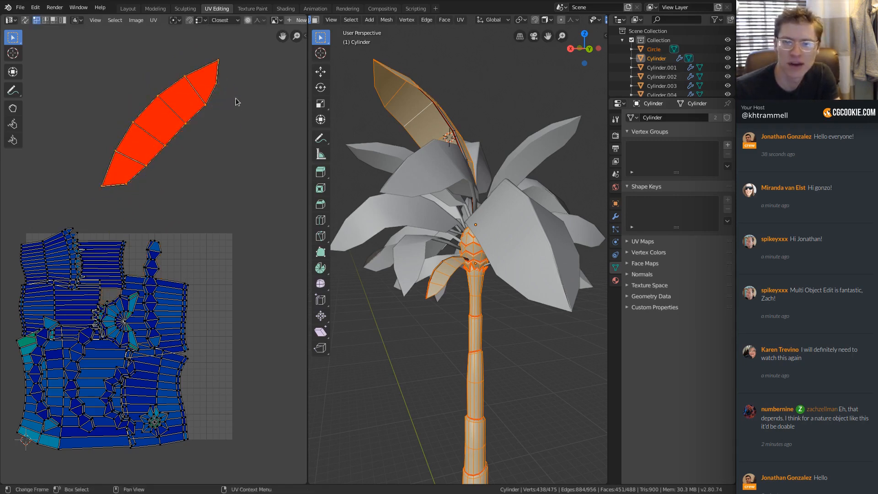
key("s")
key("x")
key("minus")
key("1")
key("Return")
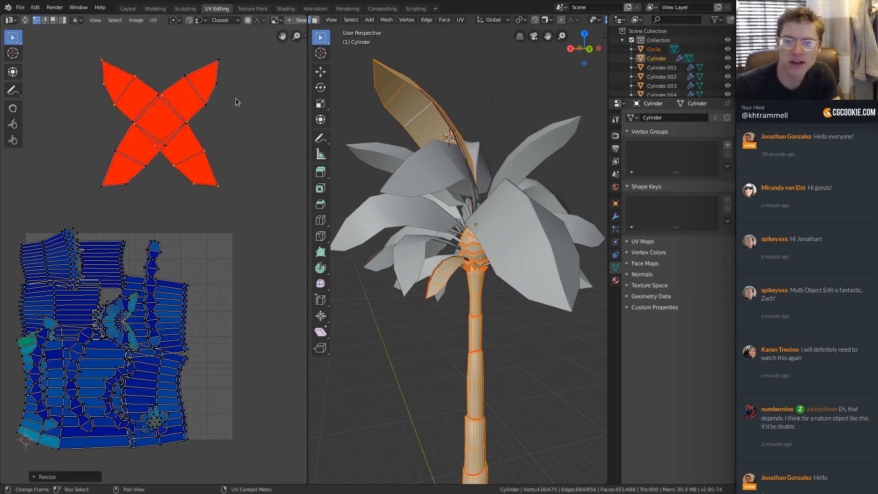
key("ctrl+z")
key("ctrl+z")
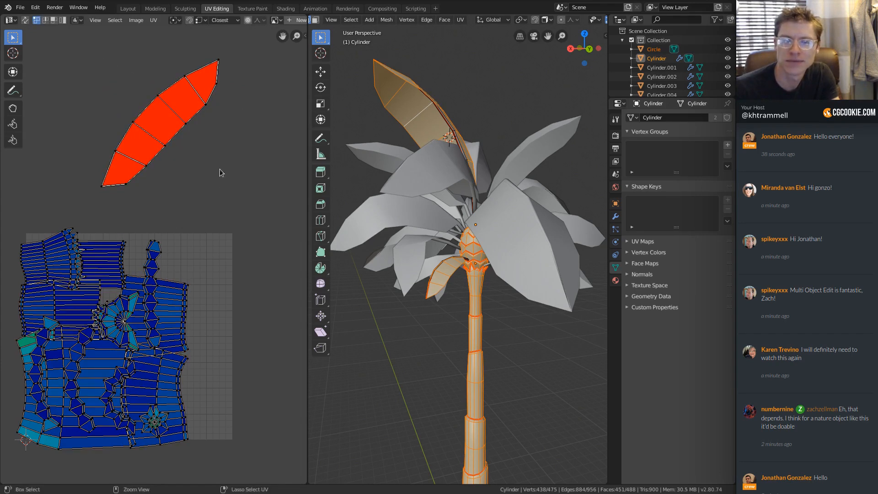
middle_click_drag(219, 163, 213, 150, "ctrl")
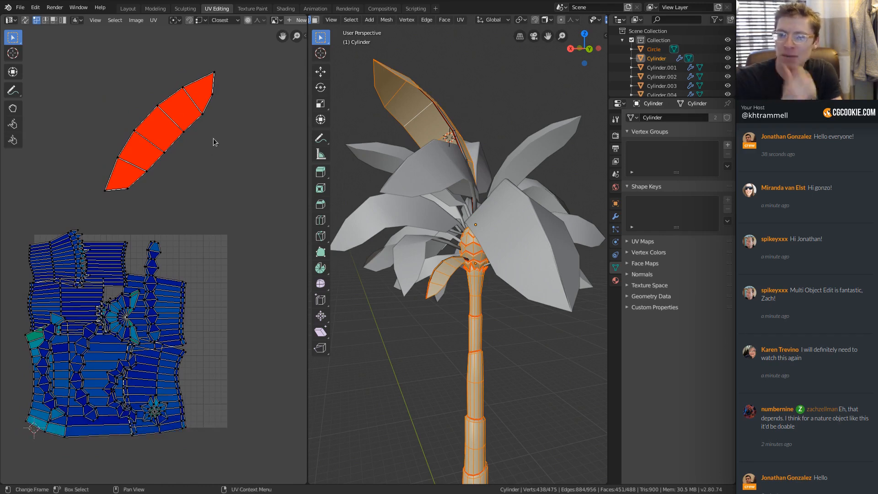
middle_click_drag(182, 226, 268, 175)
middle_click_drag(240, 140, 205, 179)
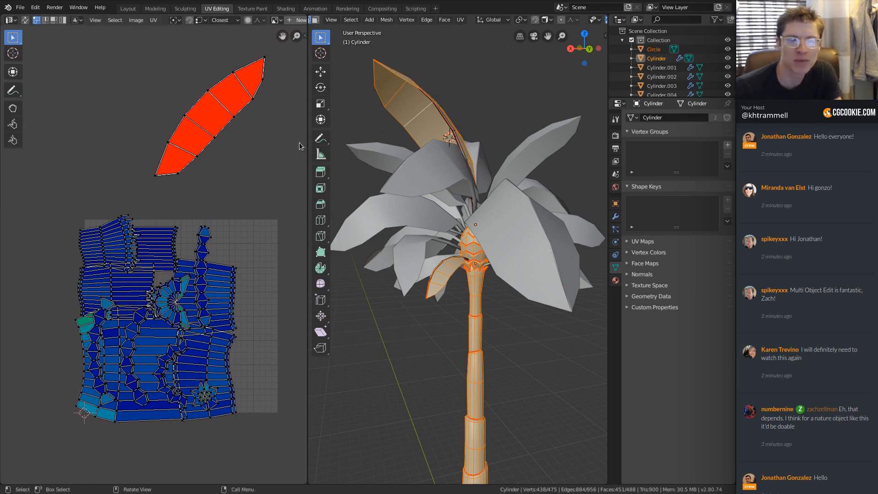
scroll(207, 165, "up", 3)
middle_click_drag(160, 133, 183, 247)
middle_click_drag(183, 248, 183, 162, "ctrl")
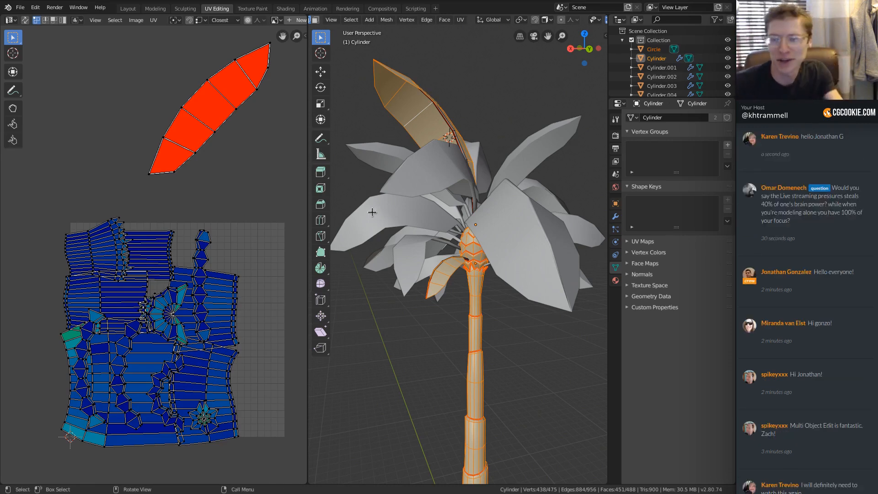
middle_click_drag(476, 175, 460, 205)
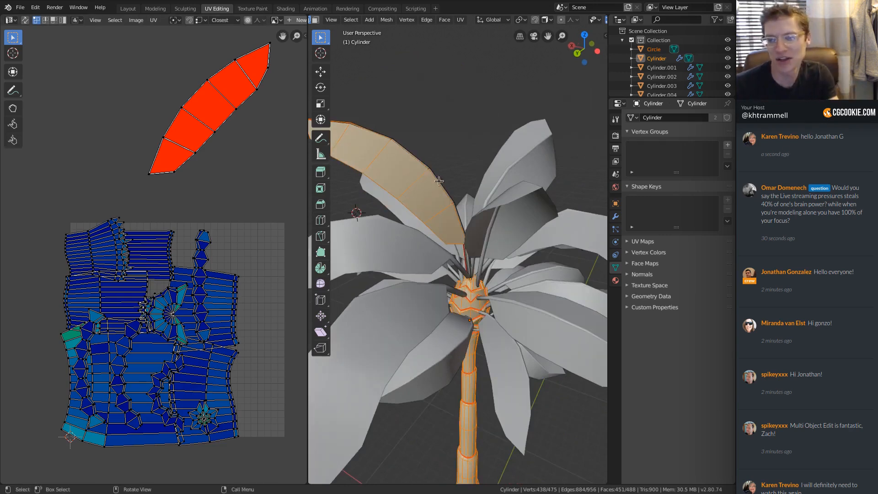
middle_click_drag(437, 179, 506, 264)
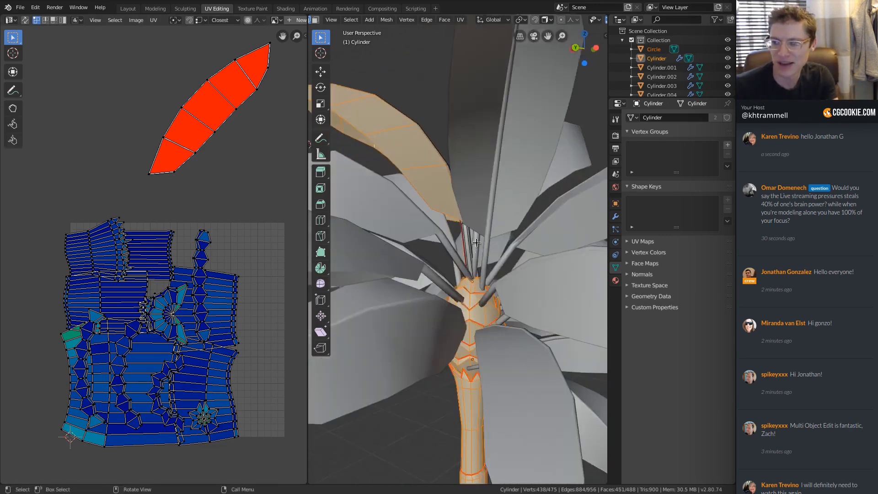
key("a")
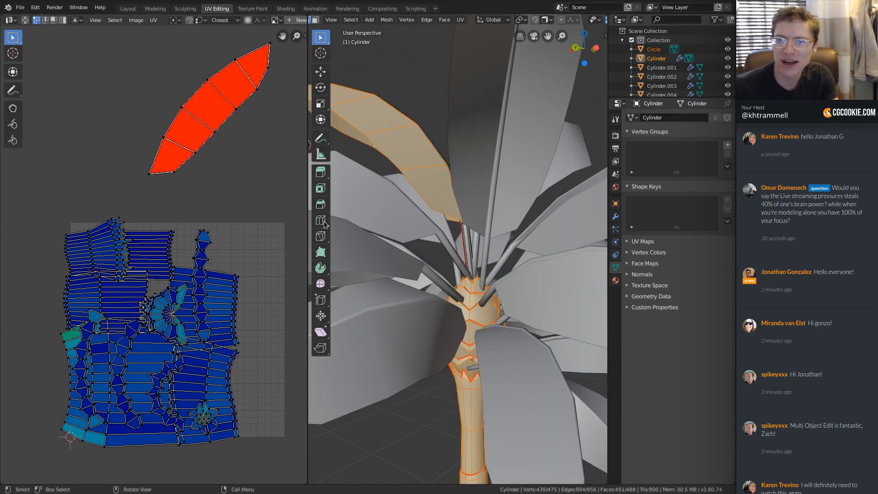
Step: Select every UV island again, including the leaf stem, and reapply Average Islands Scale to even out their sizes
middle_click_drag(221, 121, 184, 164)
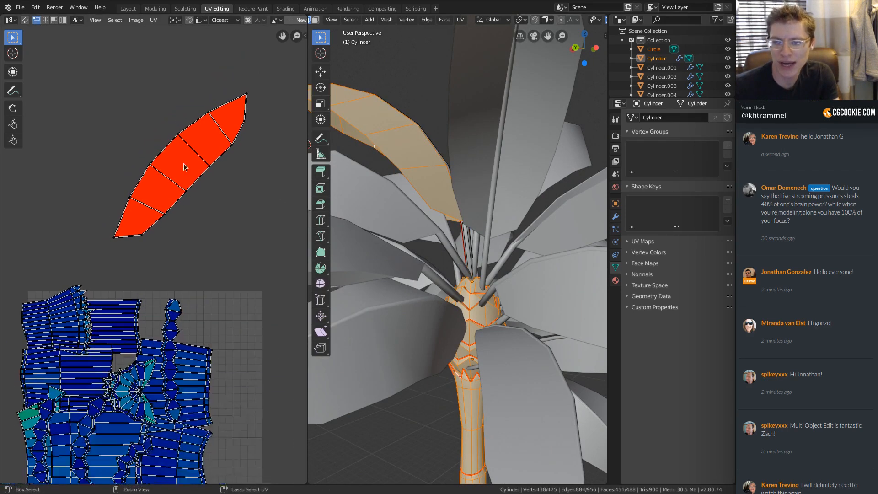
middle_click_drag(412, 234, 459, 274)
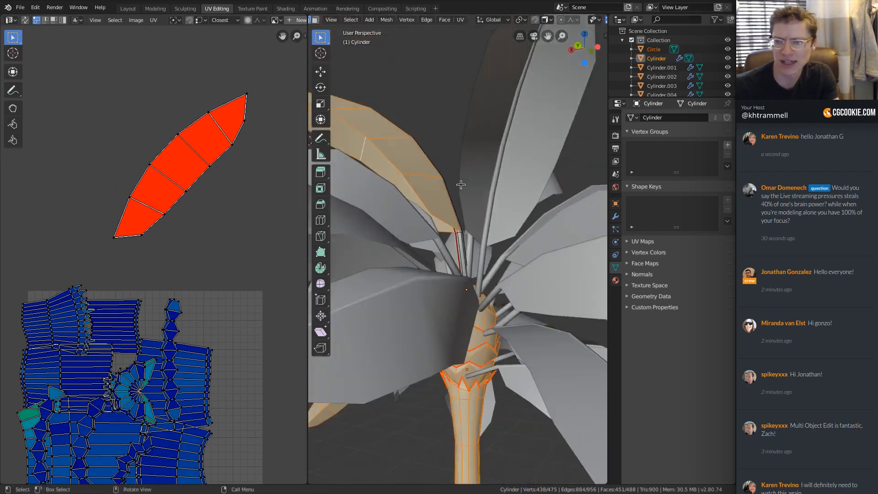
key("a")
middle_click_drag(183, 245, 203, 243)
left_click(153, 19)
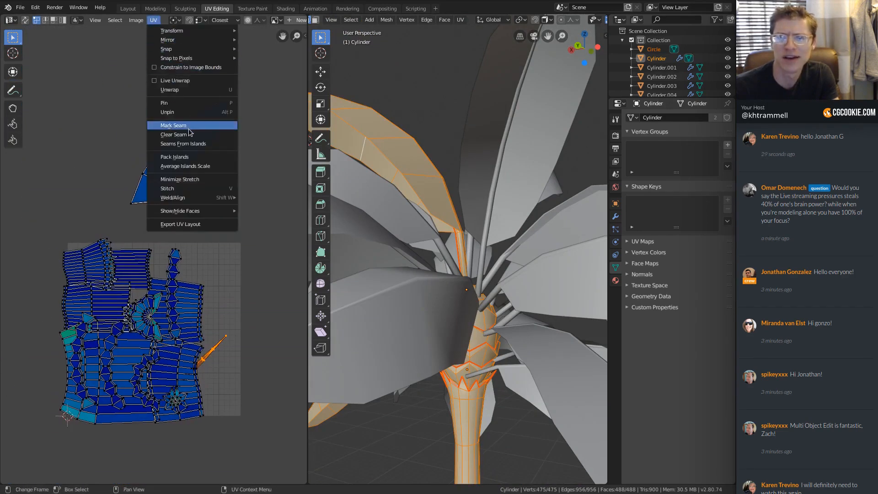
left_click(185, 166)
left_click(154, 20)
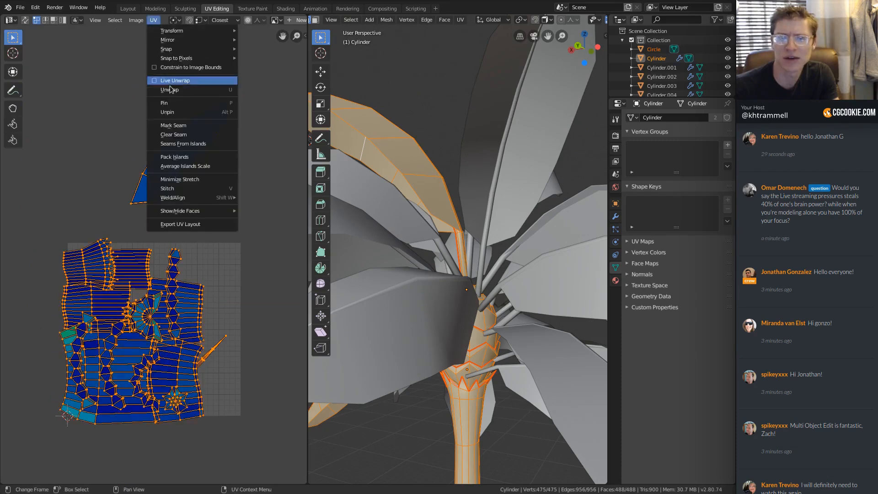
left_click(187, 166)
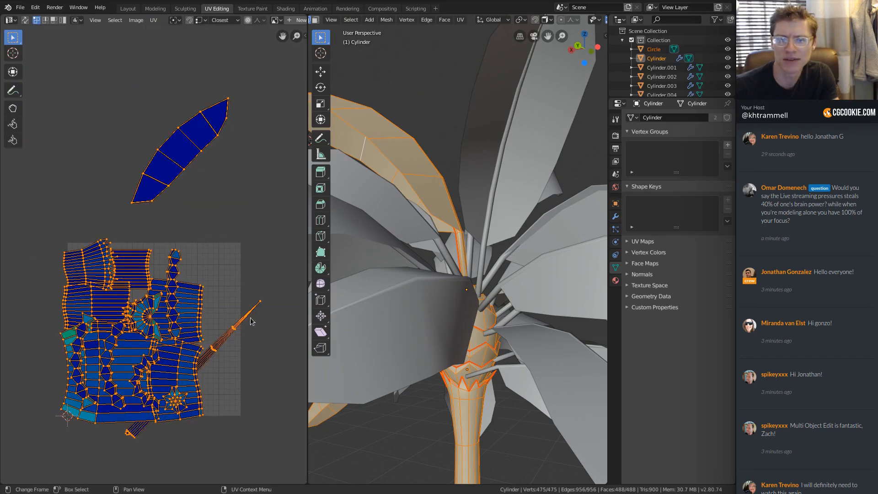
Step: Clear the UV selection and snap the two middle vertices on the leaf-blade island's upper-left edge onto their overlapping counterparts
key("alt+a")
middle_click_drag(249, 316, 223, 260)
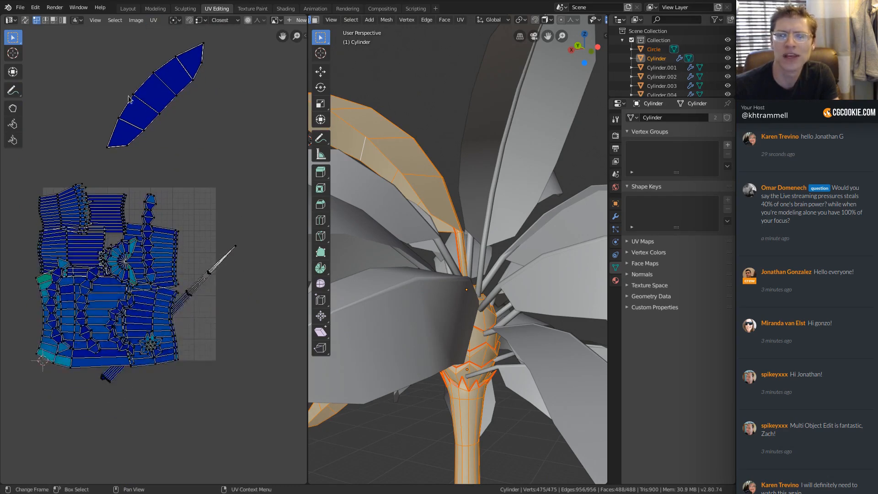
middle_click_drag(173, 96, 184, 231, "shift")
scroll(169, 180, "up", 9)
middle_click_drag(185, 122, 113, 325, "shift")
left_click(164, 123)
key("g")
left_click(151, 145, "ctrl")
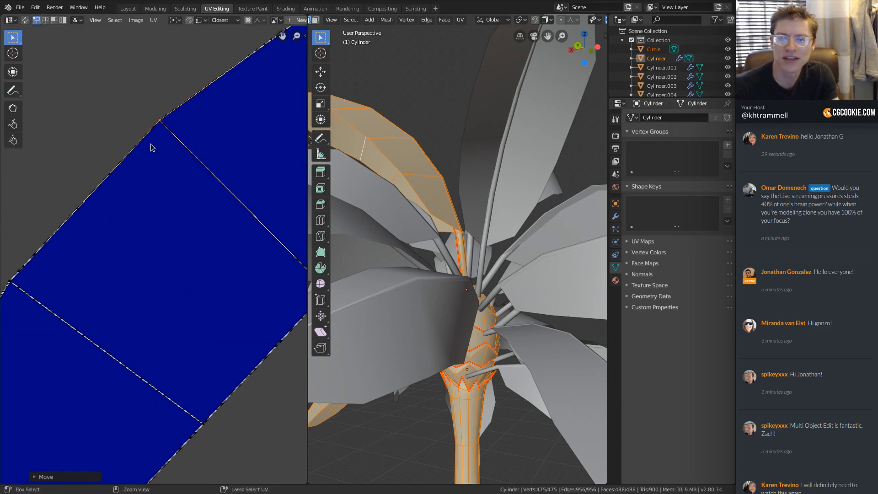
middle_click_drag(31, 316, 145, 286, "shift")
left_click(129, 254)
key("g")
left_click(117, 303, "ctrl")
Step: Snap the lowest division vertex on the leaf blade's upper-left edge and both corners of its lower tip onto their overlapping counterparts
middle_click_drag(36, 433, 96, 276, "shift")
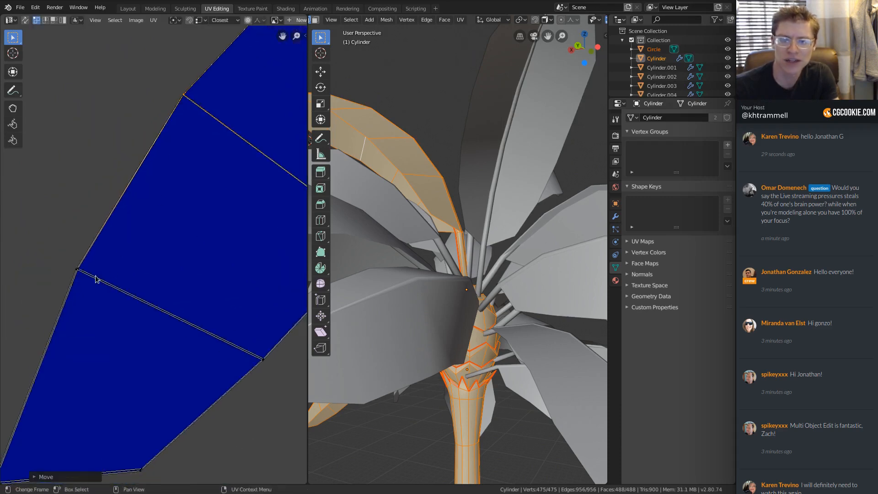
left_click(80, 276)
key("g")
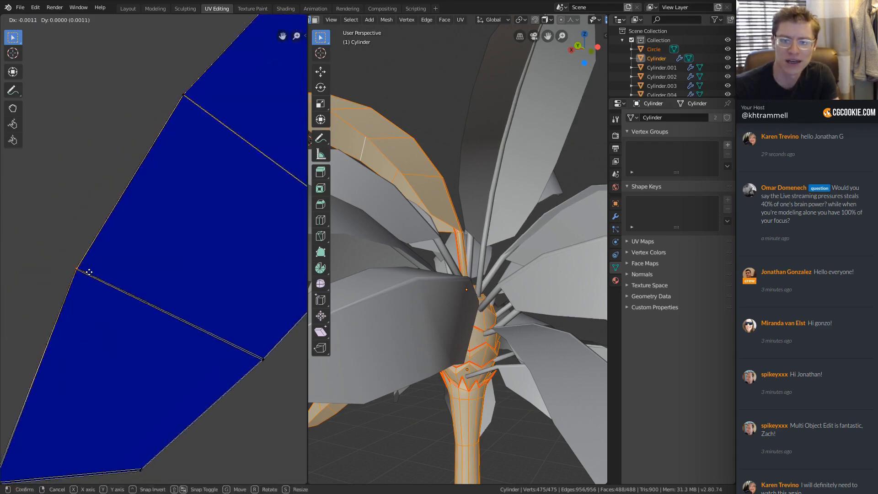
left_click(90, 256, "ctrl")
middle_click_drag(113, 230, 169, 100)
left_click(60, 355)
key("g")
left_click(60, 353, "ctrl")
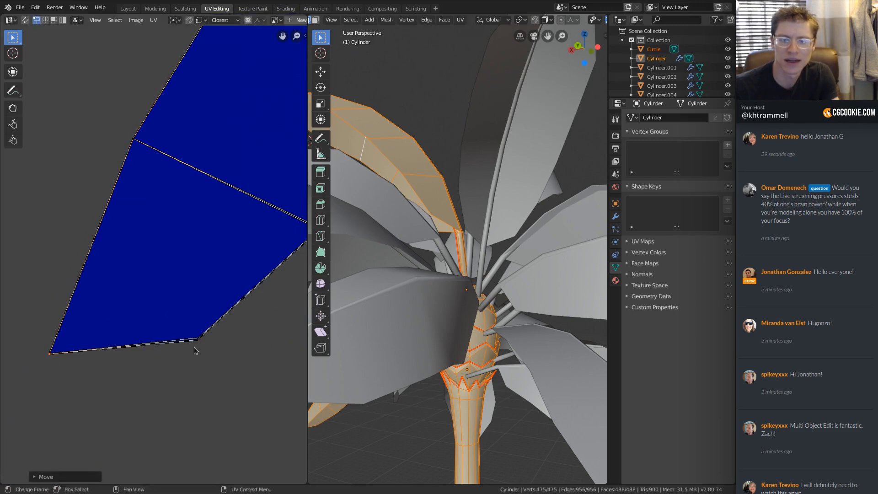
middle_click_drag(198, 330, 168, 332)
left_click(169, 339)
key("g")
left_click(171, 337, "ctrl")
Step: Snap the two lower division vertices on the leaf blade's lower-right edge onto the matching overlapping UV vertices
middle_click_drag(287, 218, 188, 249)
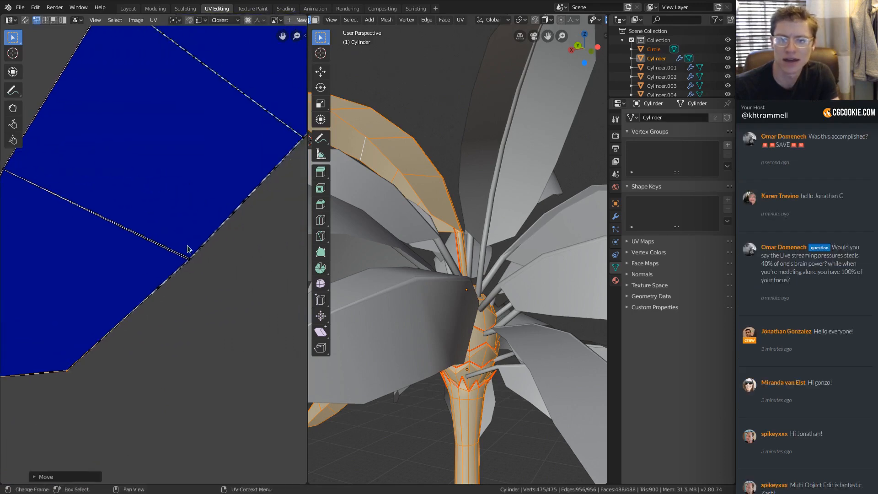
left_click(188, 249)
key("g")
left_click(189, 256, "ctrl")
key("g")
left_click(195, 245, "ctrl")
key("g")
left_click(192, 256, "ctrl")
middle_click_drag(230, 204, 99, 265)
left_click(168, 206)
key("g")
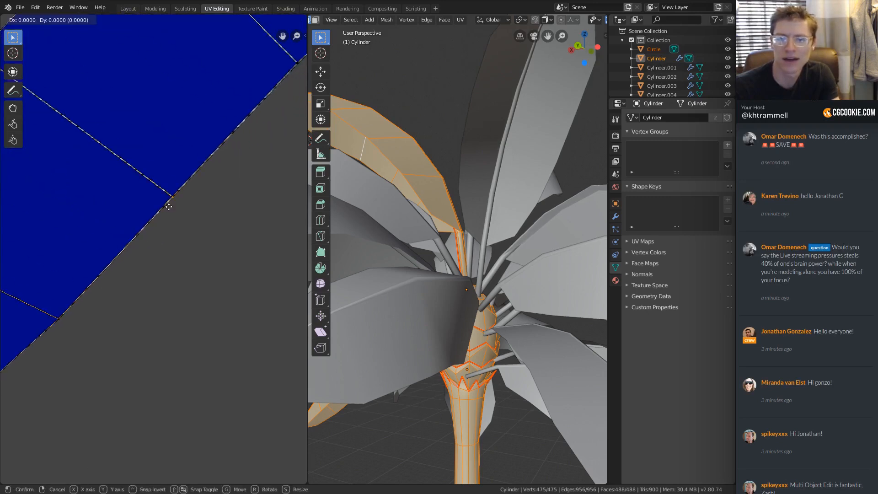
left_click(177, 192, "ctrl")
Step: Snap the two upper division vertices on the leaf blade's lower-right edge onto the matching overlapping UV vertices
middle_click_drag(288, 50, 164, 241)
left_click(178, 248)
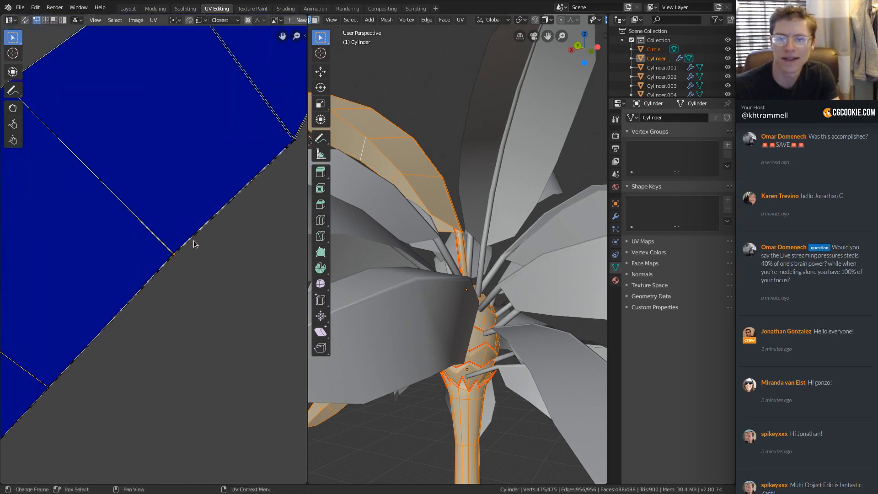
key("g")
left_click(179, 253, "ctrl")
key("g")
left_click(177, 252, "ctrl")
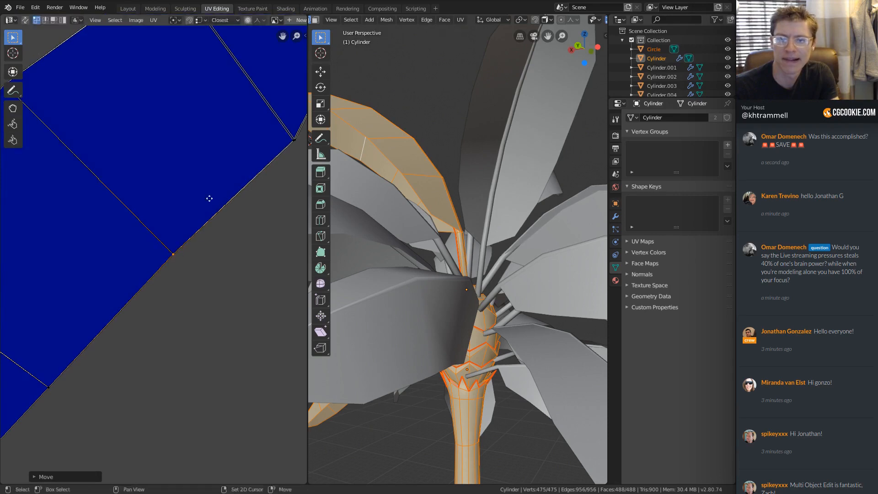
middle_click_drag(255, 171, 152, 259)
left_click(191, 231)
key("g")
left_click(215, 220, "ctrl")
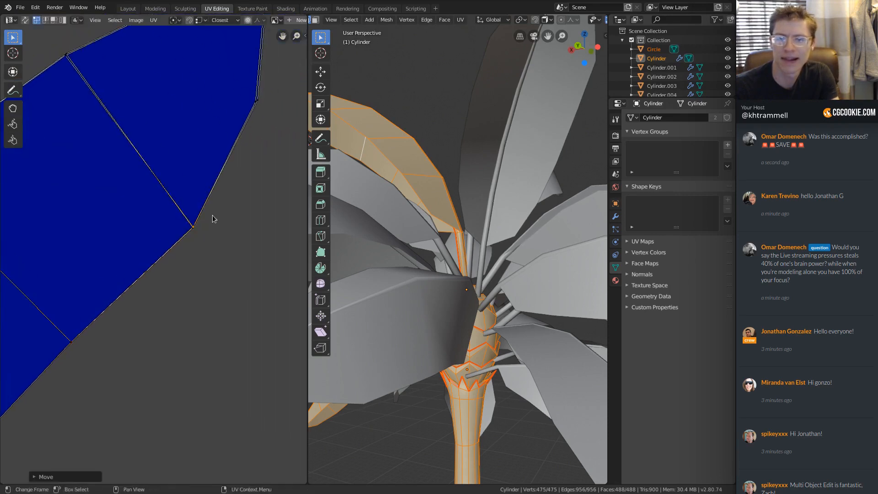
key("g")
left_click(190, 232, "ctrl")
Step: Move the two corner vertices of the leaf blade's upper tip onto their overlapping counterparts
middle_click_drag(248, 124, 193, 217)
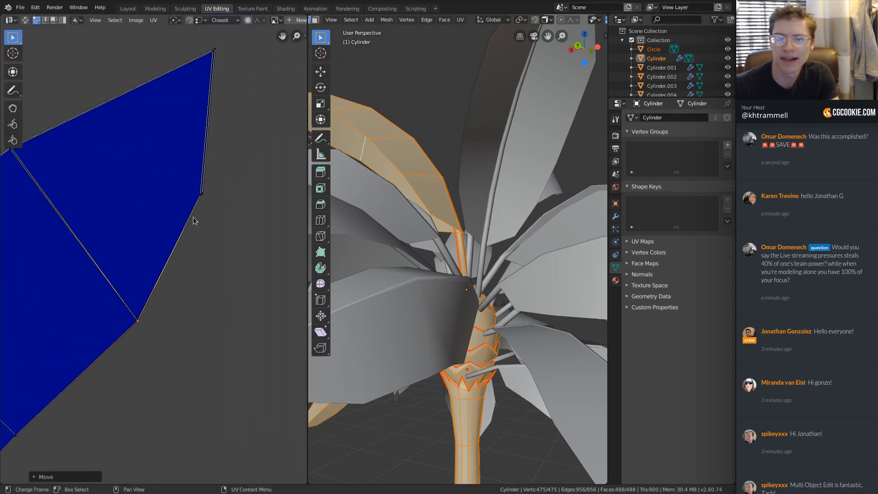
left_click(204, 199)
key("g")
left_click(213, 136)
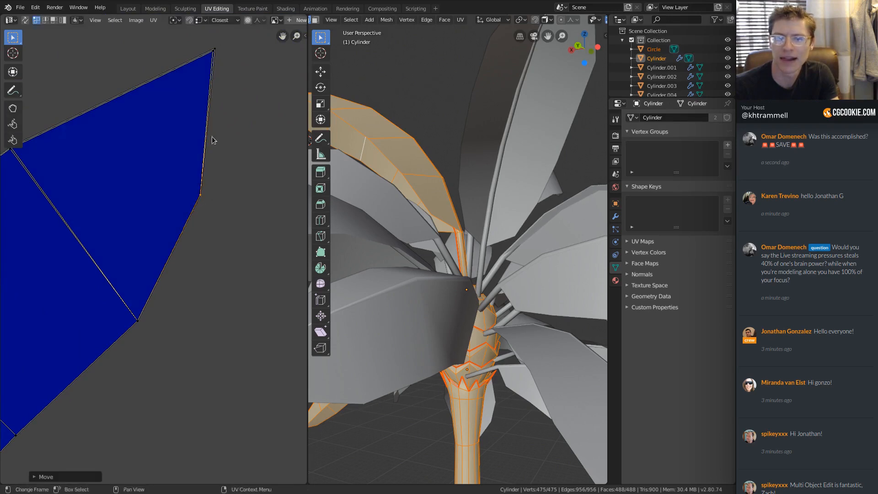
key("g")
left_click(212, 56)
Step: Align the two uppermost division vertices on the leaf blade's upper-left edge with their overlapping UV vertices
middle_click_drag(3, 214, 129, 248)
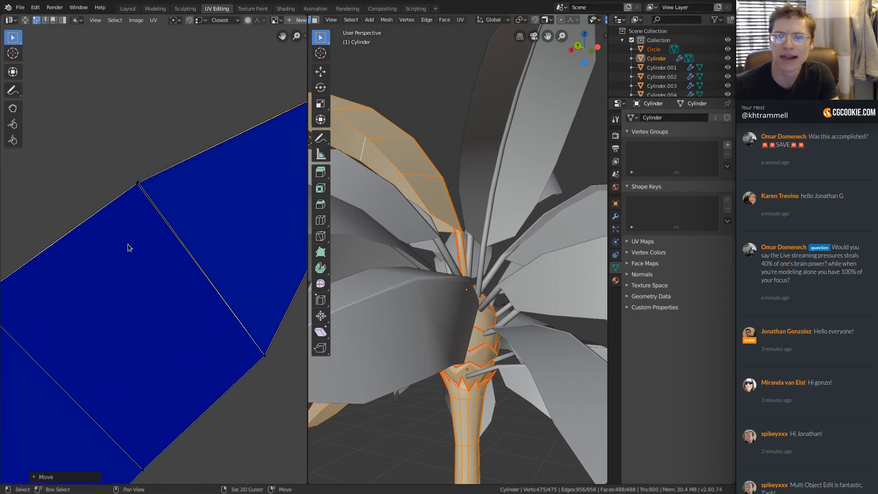
left_click(136, 177)
key("g")
left_click(150, 220, "ctrl")
middle_click_drag(37, 288, 178, 216)
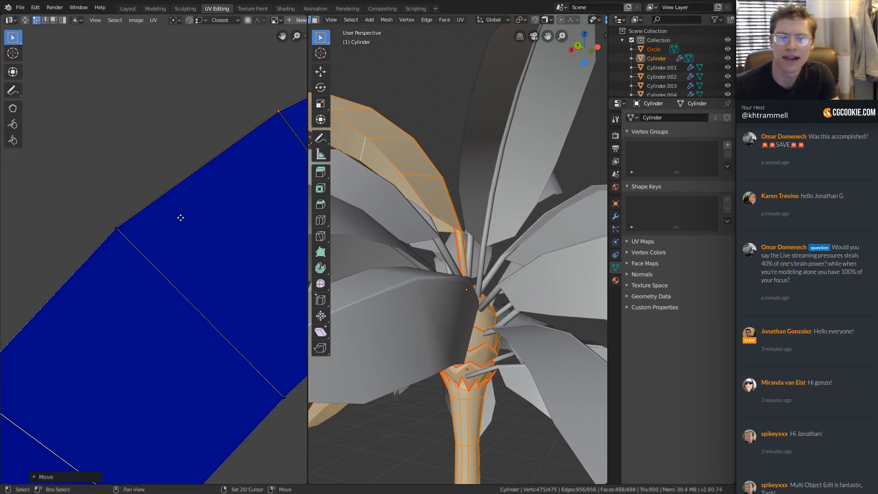
left_click(115, 228)
key("g")
left_click(113, 218)
scroll(153, 274, "down", 8)
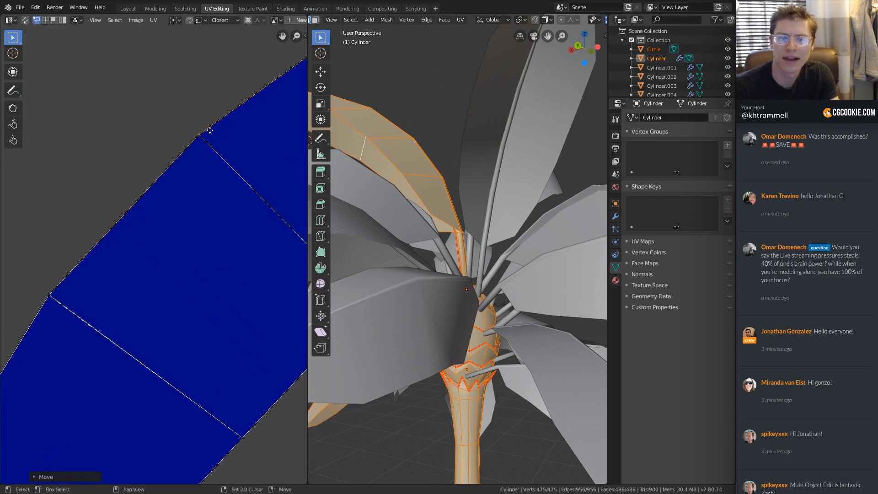
middle_click_drag(181, 269, 188, 310, "ctrl")
middle_click_drag(189, 309, 177, 171)
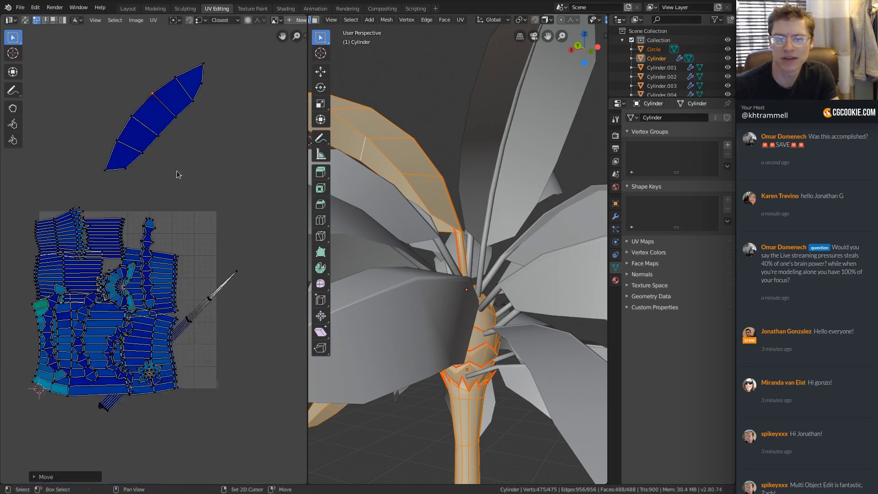
left_click_drag(20, 197, 247, 426)
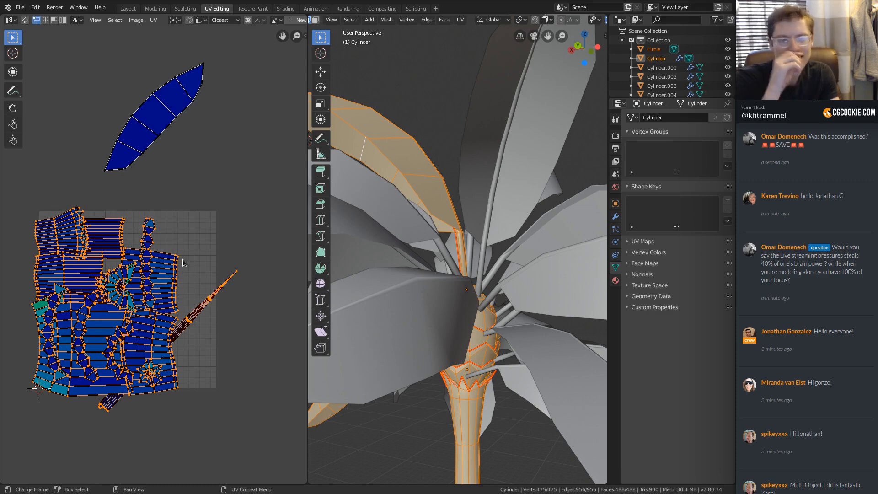
left_click(163, 160)
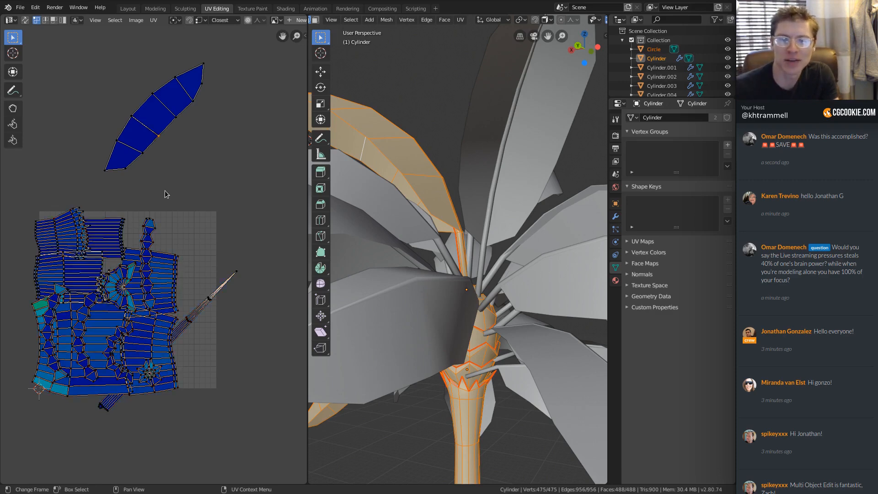
left_click(159, 132)
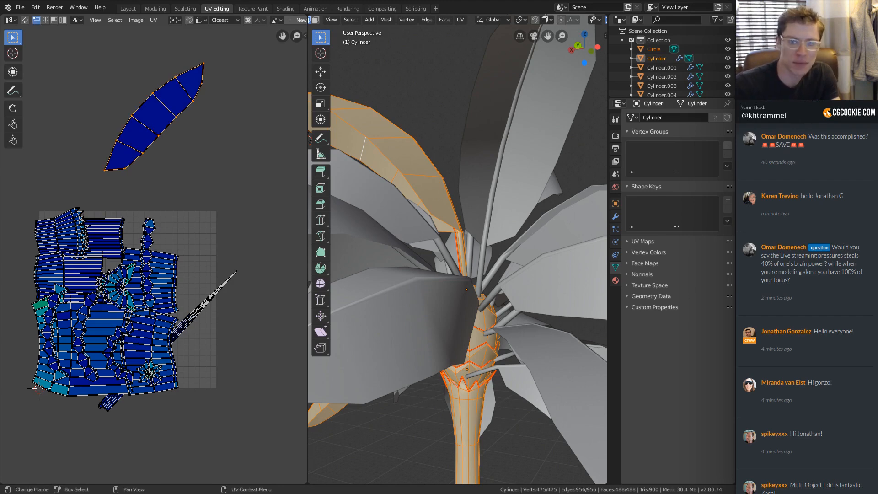
key("n")
key("n")
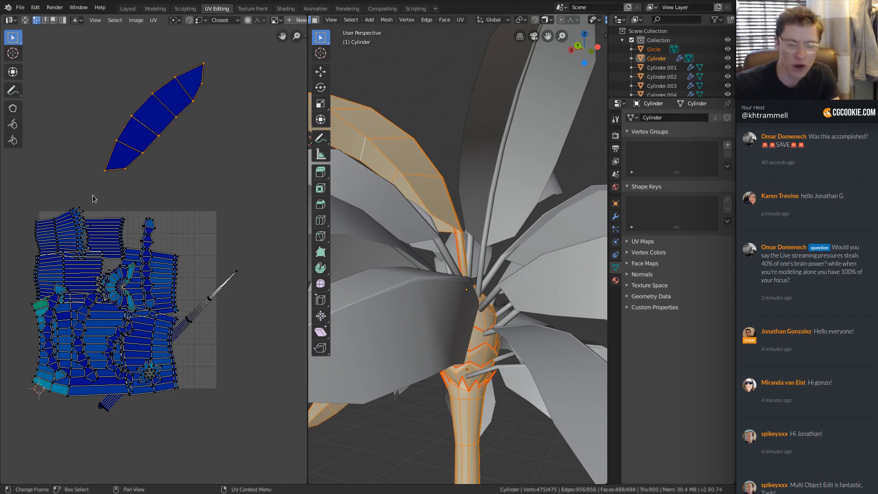
Step: Pack all the overlapping UV islands in the UV square, leaving out the separate leaf island above it
key("b")
left_click_drag(19, 197, 282, 467)
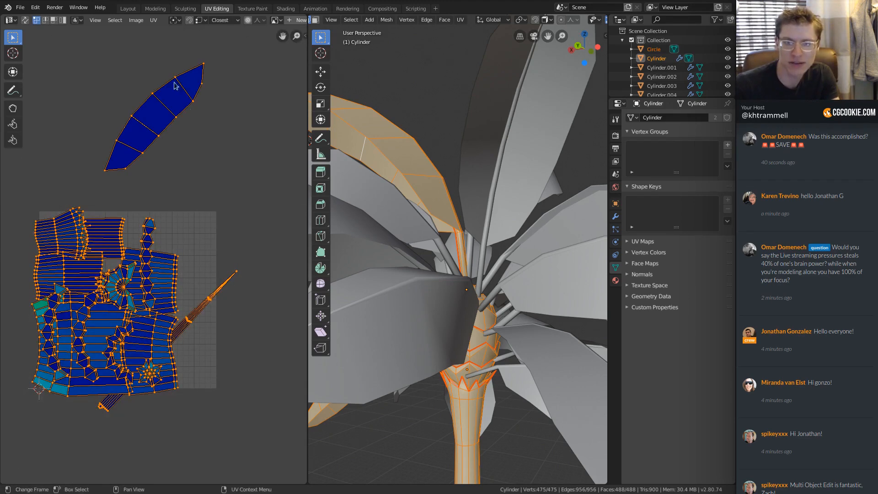
left_click(154, 20)
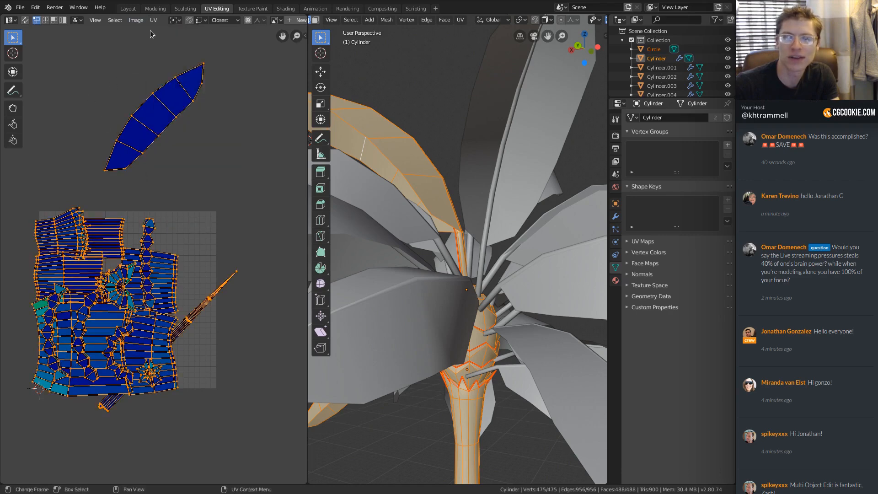
left_click(154, 20)
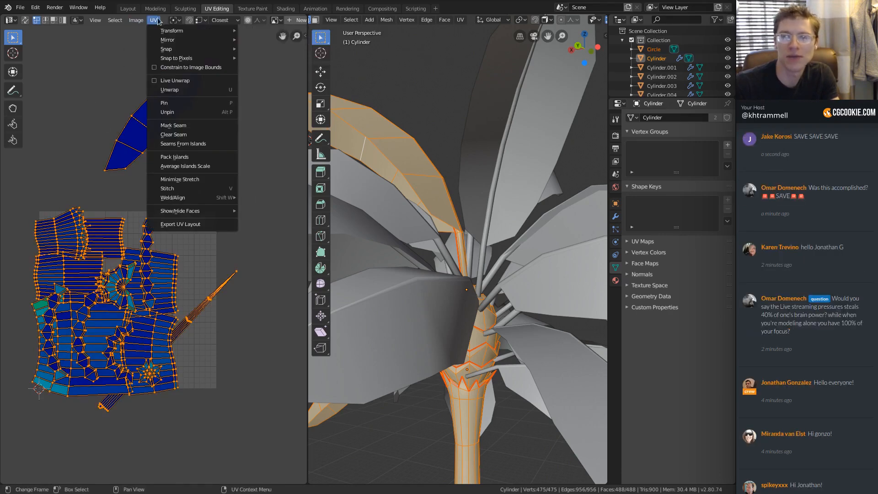
left_click(174, 156)
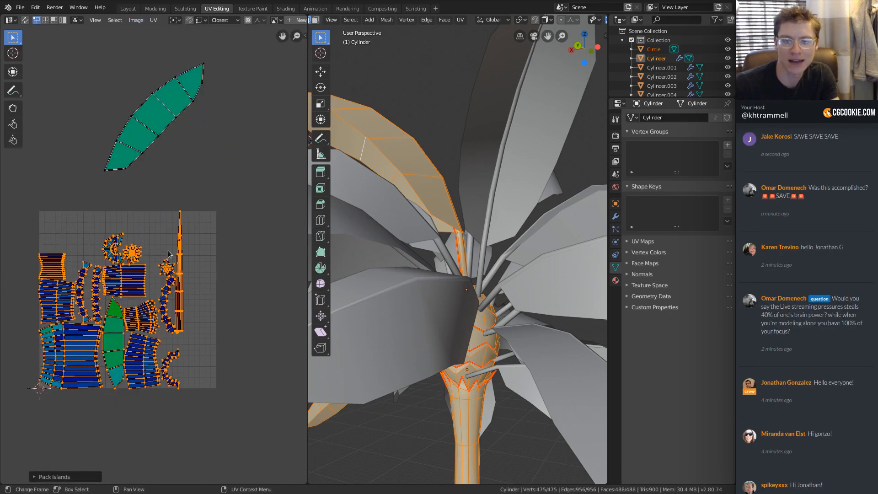
Step: Set the margin between the packed UV islands to 0.027
middle_click_drag(171, 255, 185, 231)
middle_click_drag(183, 129, 164, 138)
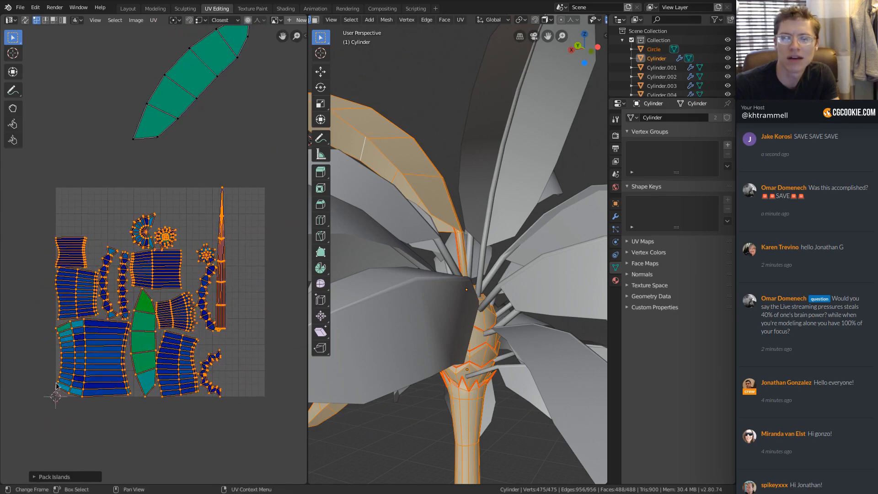
left_click(32, 476)
mouse_move(120, 472)
left_mouse_down()
mouse_move(129, 472)
mouse_move(121, 471)
left_mouse_up()
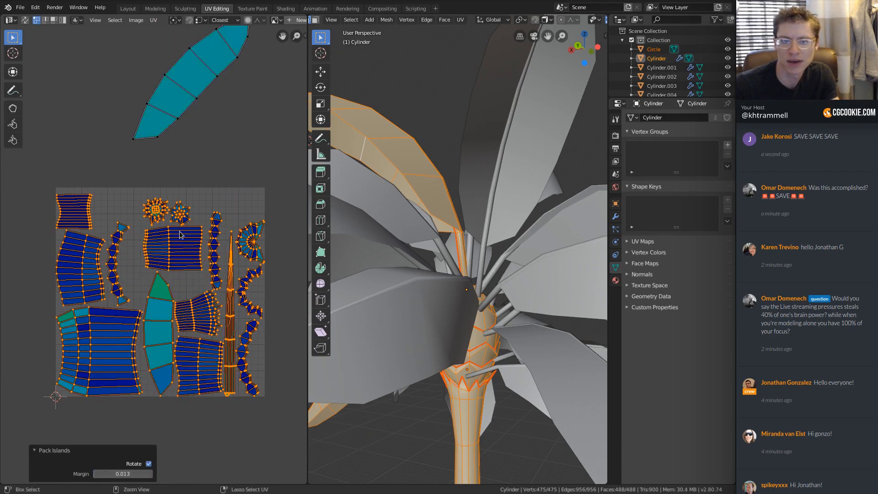
left_click_drag(126, 477, 145, 474)
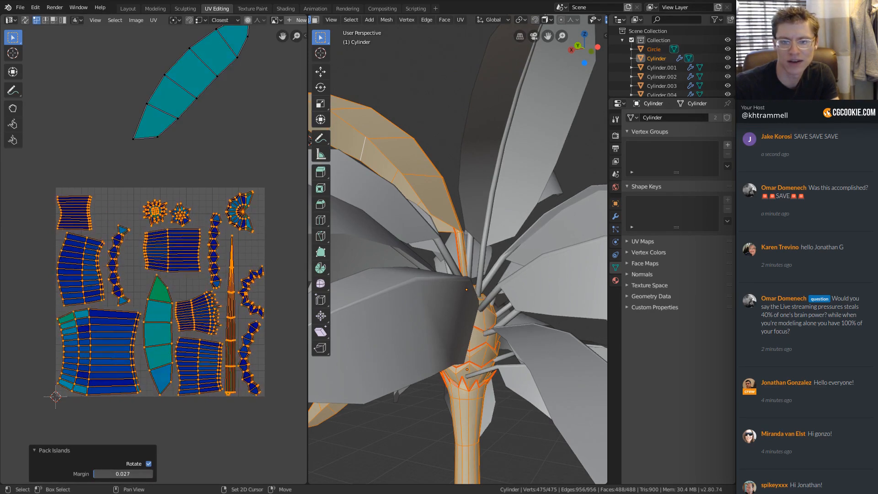
Step: Move the whole separate leaf island onto the packed leaf island and rotate it to follow the same upright direction
middle_click_drag(229, 247, 219, 180)
scroll(218, 180, "up", 2)
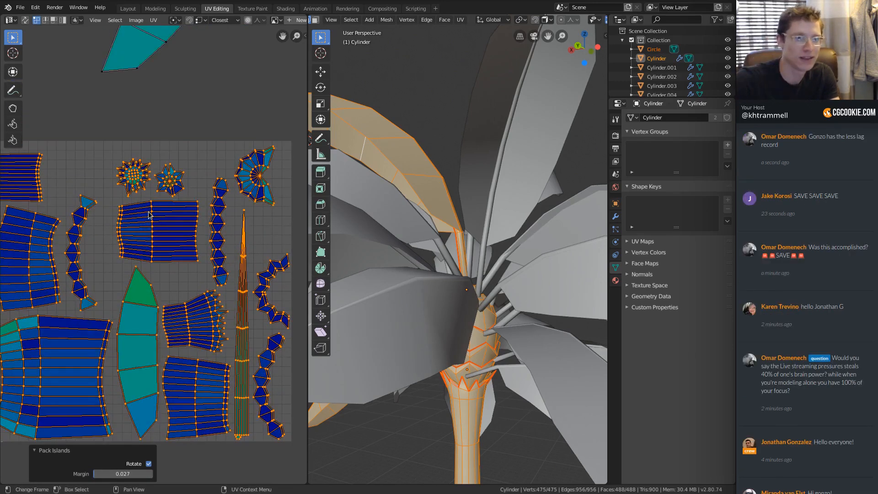
middle_click_drag(193, 164, 201, 200, "ctrl")
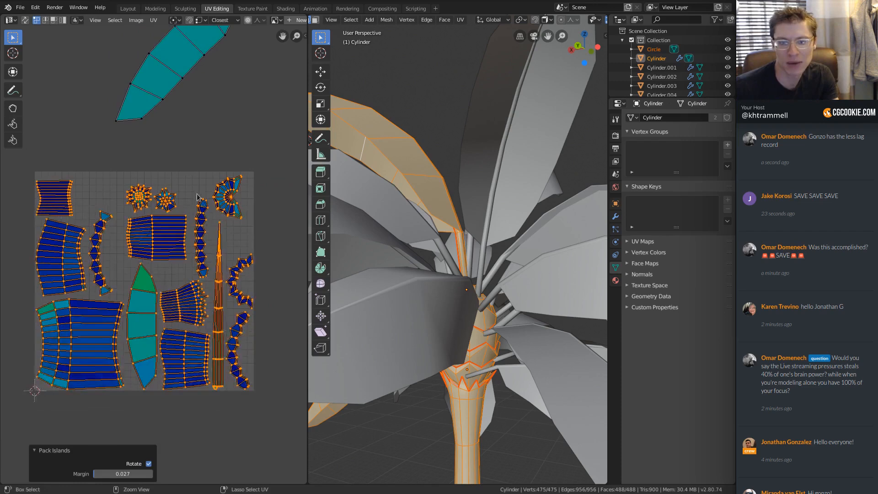
left_click(167, 88)
key("ctrl+l")
key("g")
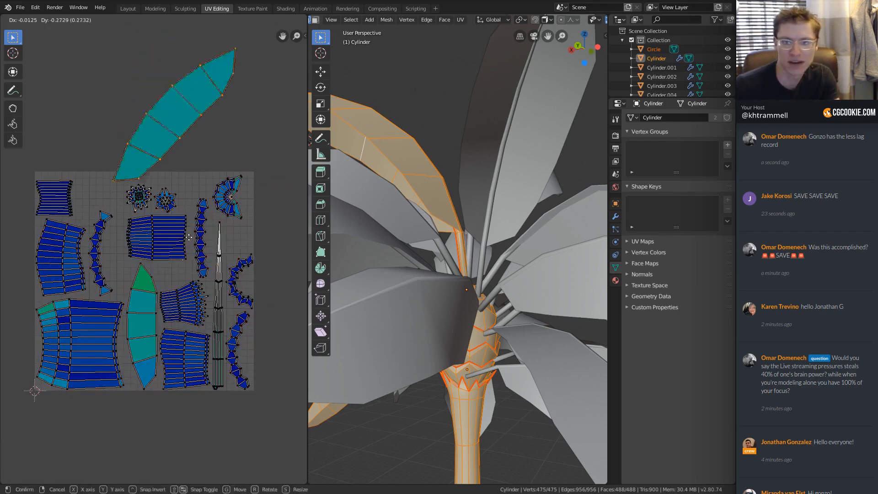
left_click(167, 375)
key("t")
key("r")
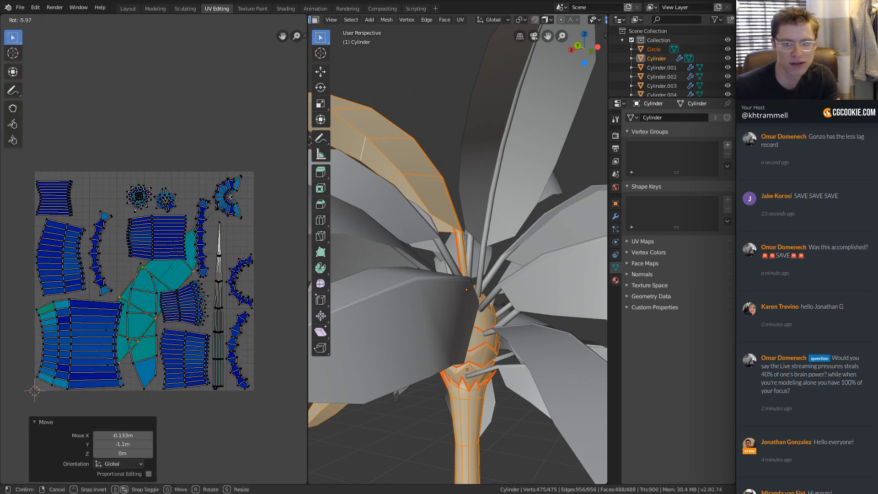
left_click(160, 182)
key("g")
left_click(204, 300)
Step: Scale the moved leaf island to 0.684 and adjust its rotation and position to overlap the packed leaf
key("s")
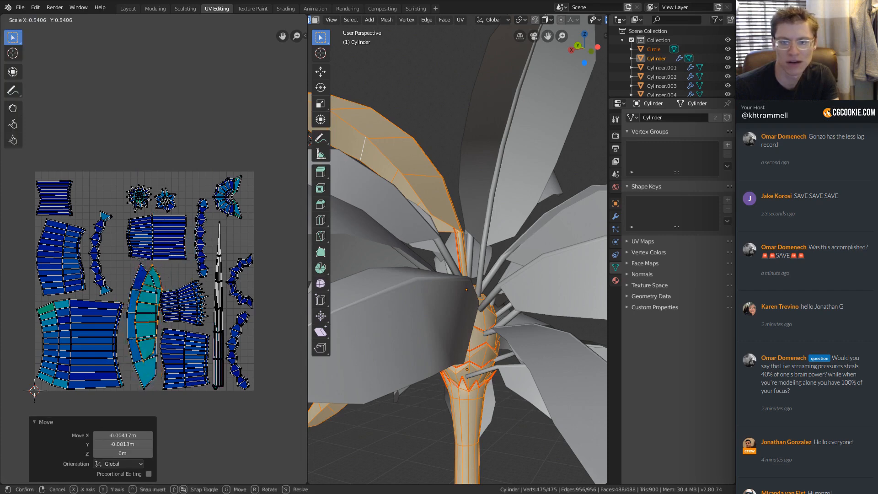
left_click(187, 288)
scroll(188, 288, "up", 2)
key("r")
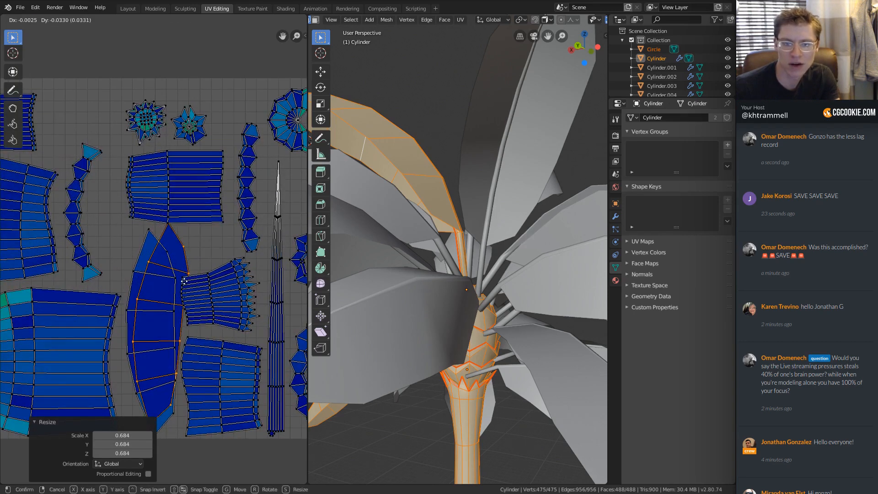
left_click(187, 250)
Step: Snap the upper-left edge vertex, the top tip and the upper-right vertex of one leaf island to the matching vertices of the other
key("b")
left_click_drag(139, 259, 157, 279)
left_click(134, 272, "shift")
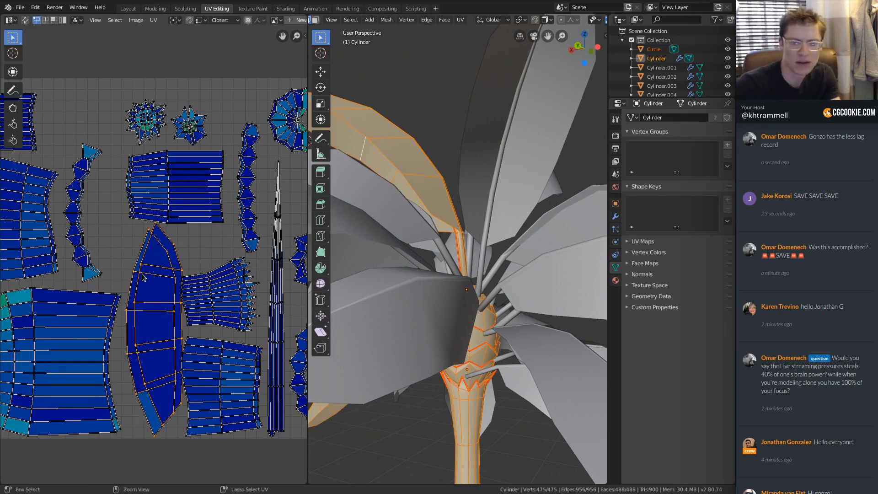
scroll(137, 275, "up", 3)
key("g")
left_click(101, 198, "ctrl")
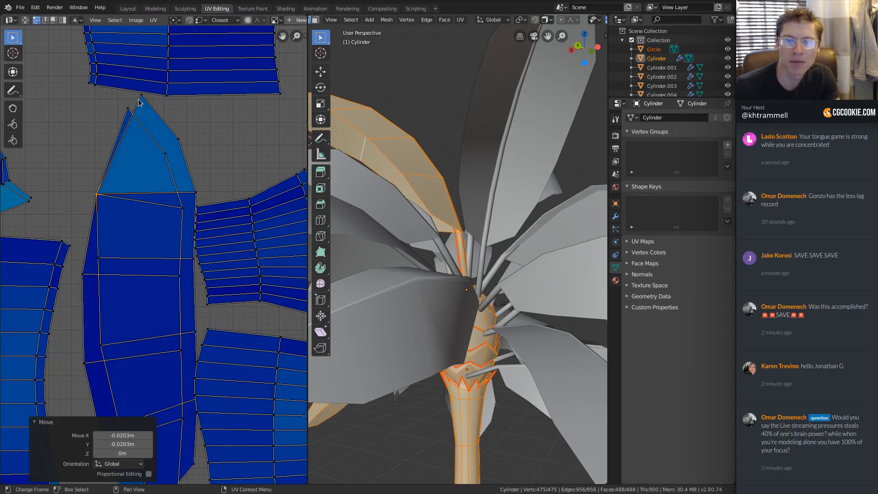
left_click(140, 99)
key("g")
left_click(129, 115, "ctrl")
left_click(178, 143)
key("g")
left_click(163, 159, "ctrl")
Step: Snap the next two right-edge vertices down the overlapping leaf to their counterparts on the other leaf island
left_click(193, 198)
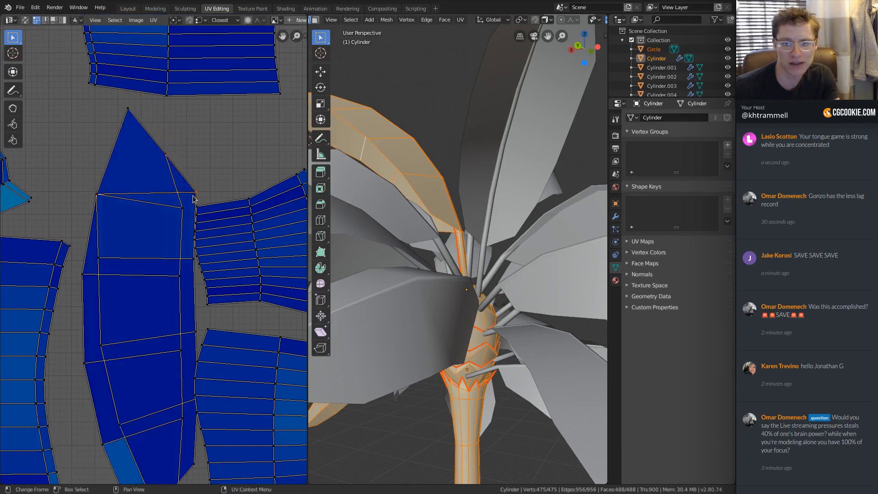
key("g")
left_click(180, 214, "ctrl")
left_click(184, 263)
key("g")
left_click(167, 281, "ctrl")
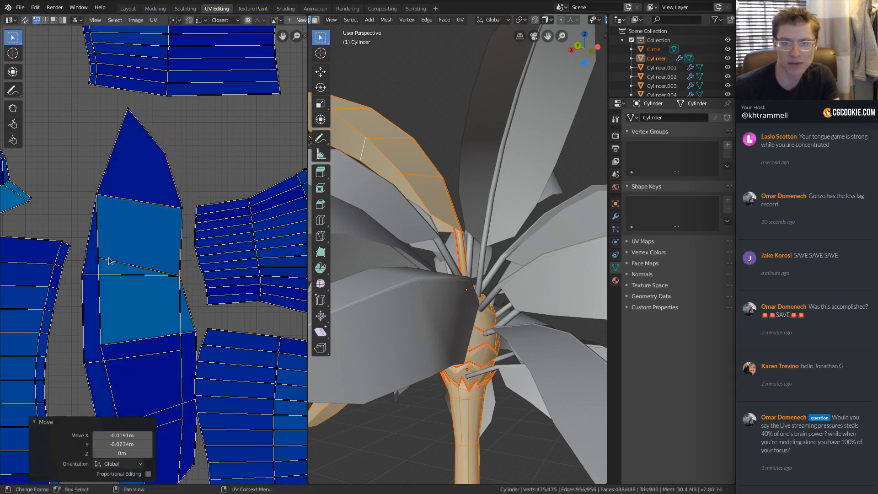
Step: Snap the three remaining left-edge vertices of the overlapping leaf to their counterparts on the other leaf island
left_click(103, 259)
key("g")
left_click(93, 275, "ctrl")
middle_click_drag(107, 339, 115, 256)
left_click(116, 269)
key("g")
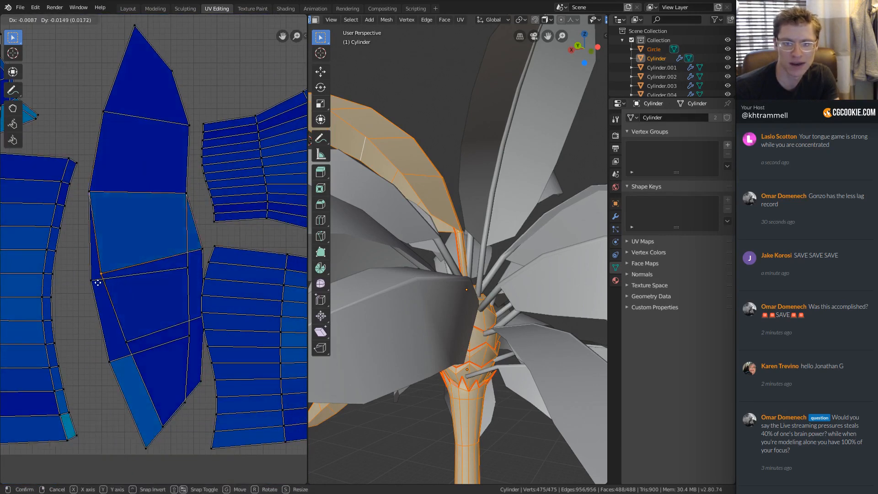
left_click(99, 284, "ctrl")
left_click(129, 342)
key("g")
left_click(113, 361, "ctrl")
Step: Snap the bottom tip and the lowest right-edge vertex of the overlapping leaf to the matching vertices
left_click(163, 419)
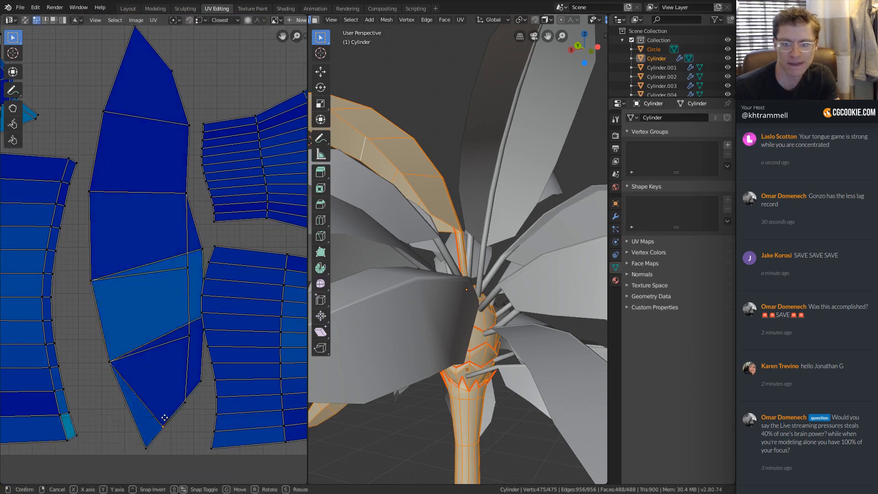
key("g")
left_click(154, 435, "ctrl")
left_click(53, 427)
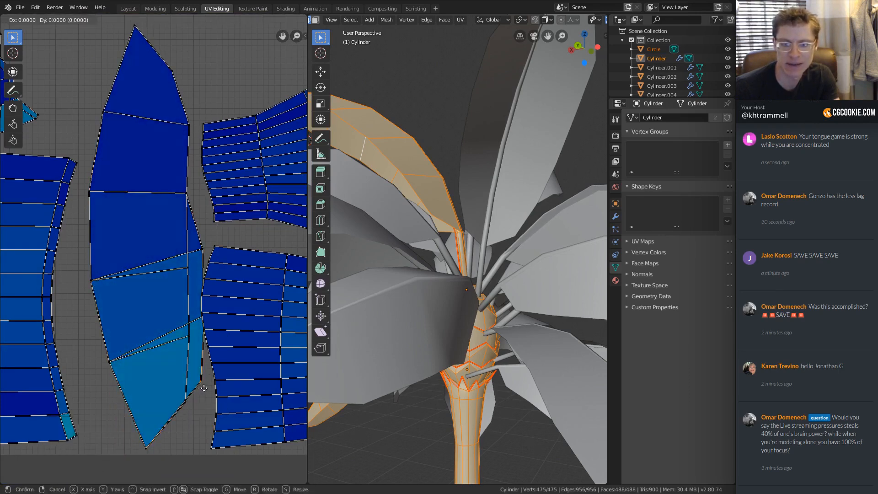
left_click(187, 401)
Step: Snap the last two lower right-edge vertices to their counterparts to make both leaf islands coincide
scroll(209, 292, "up", 2)
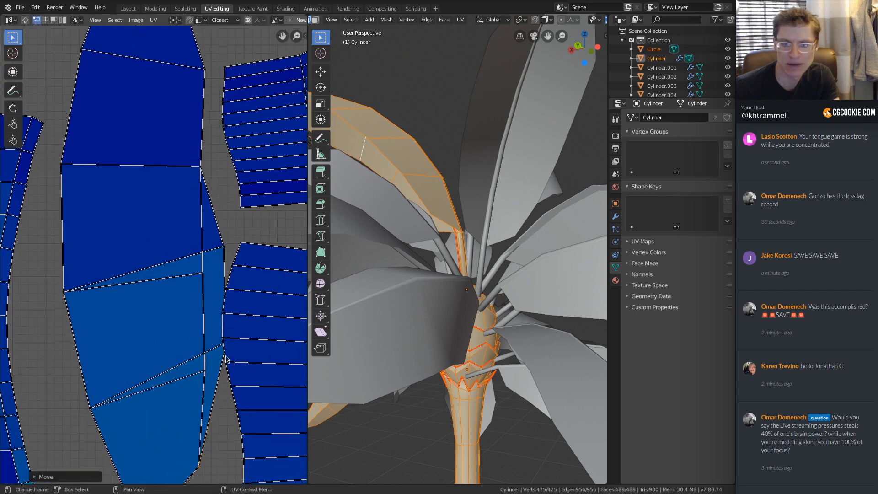
key("g")
left_click(213, 373)
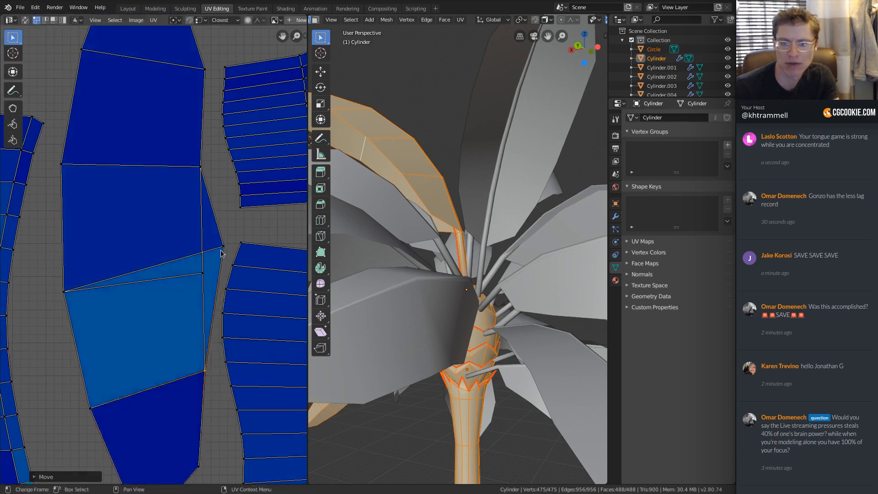
left_click(223, 251)
key("g")
left_click(204, 276)
scroll(199, 174, "down", 5)
scroll(198, 163, "down", 1)
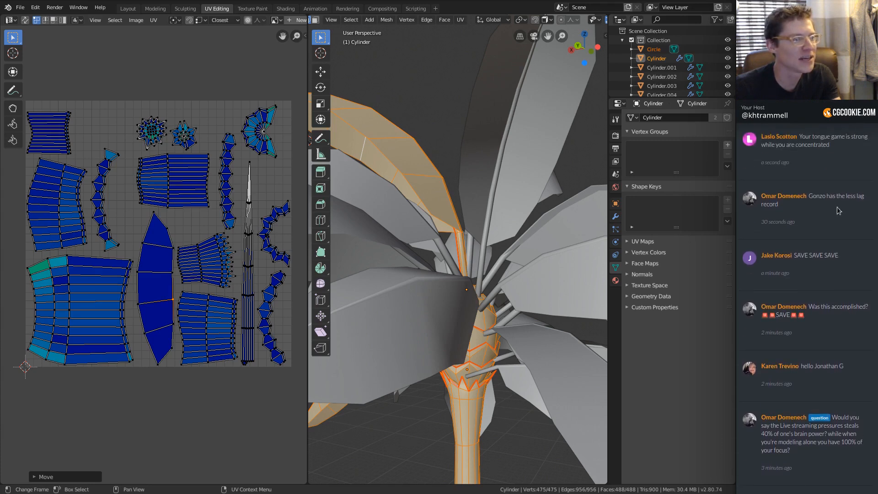
key("alt+Tab")
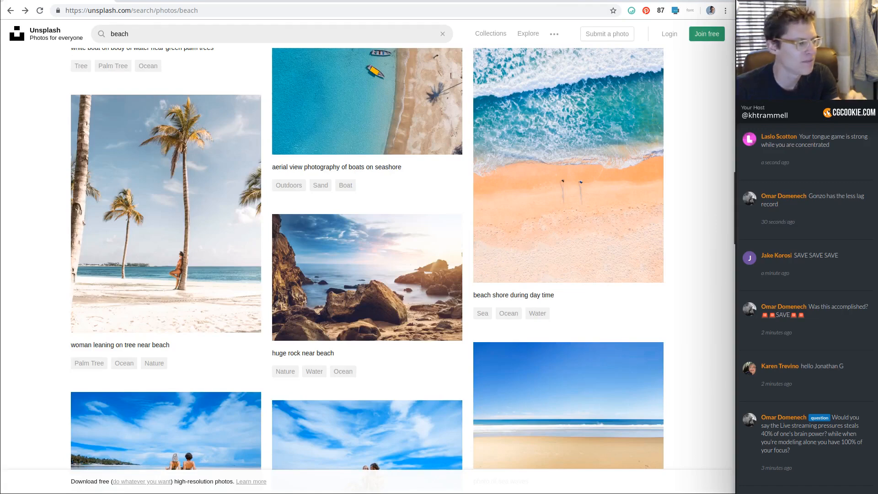
key("alt+Tab")
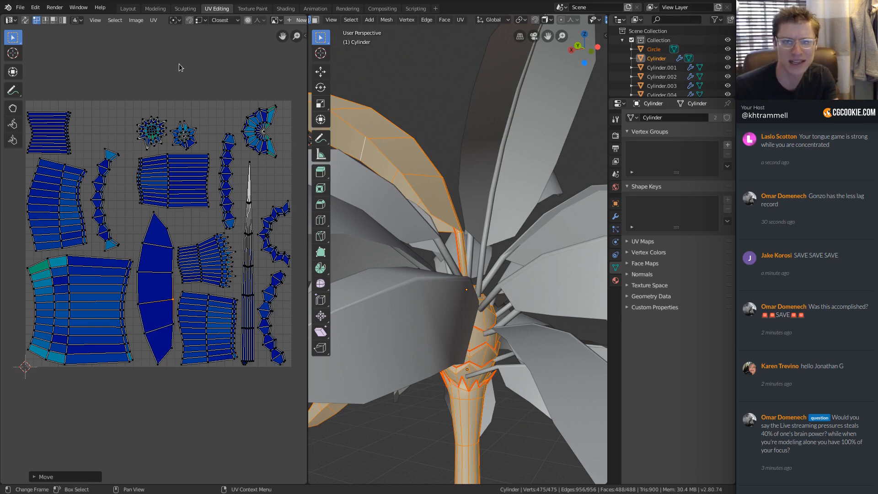
key("alt+Tab")
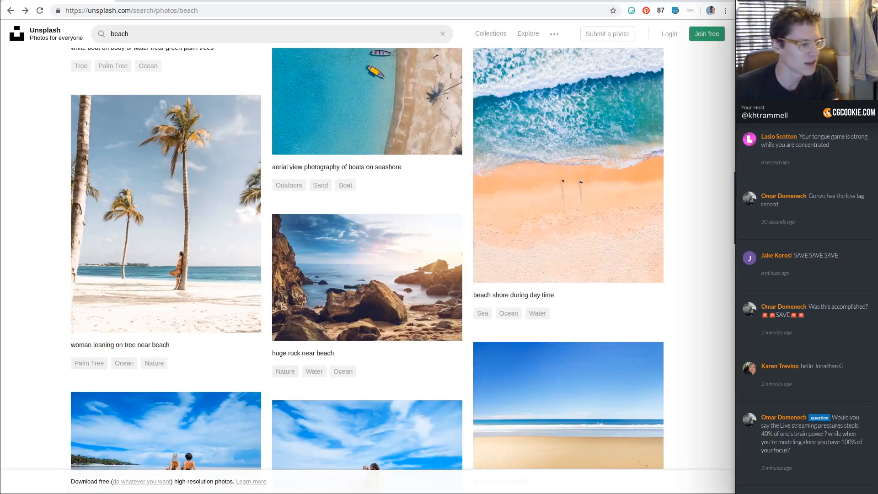
key("alt+Tab")
Step: Save the file as the new version palm_tree_03.blend in the ver folder
left_click(20, 7)
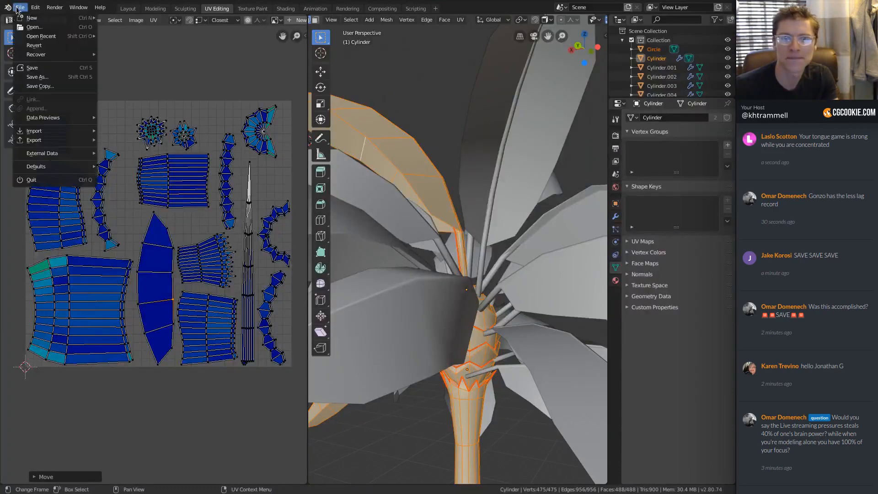
left_click(33, 69)
left_click(702, 46)
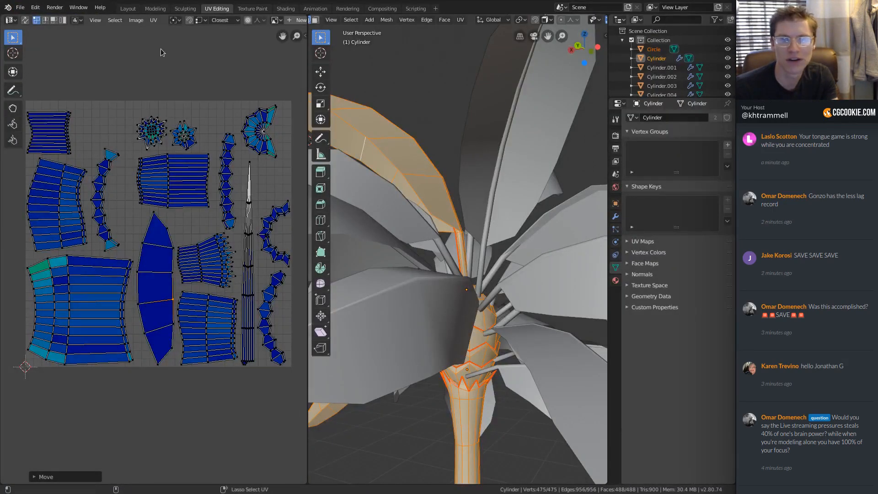
key("ctrl+shift+s")
left_click(669, 42)
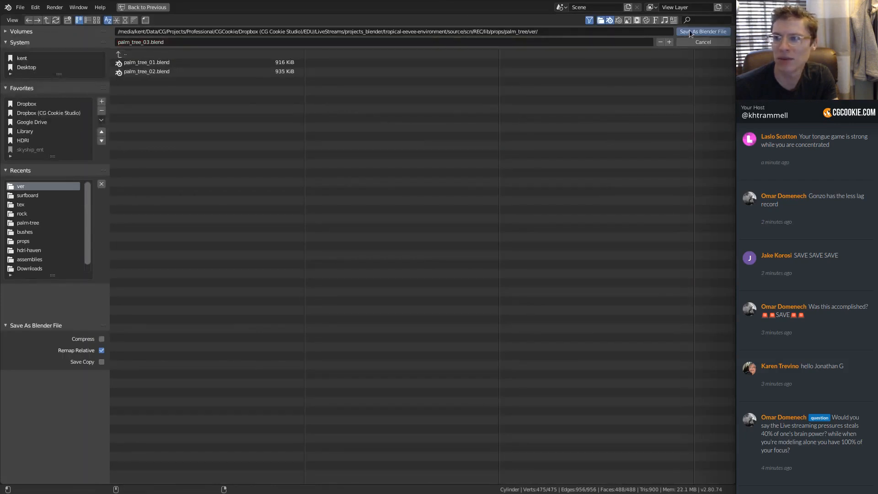
left_click(689, 31)
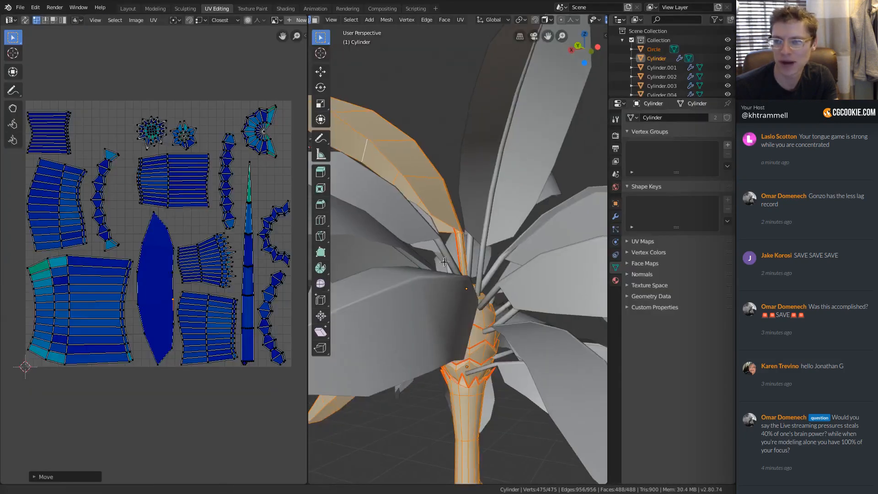
scroll(445, 262, "down", 3)
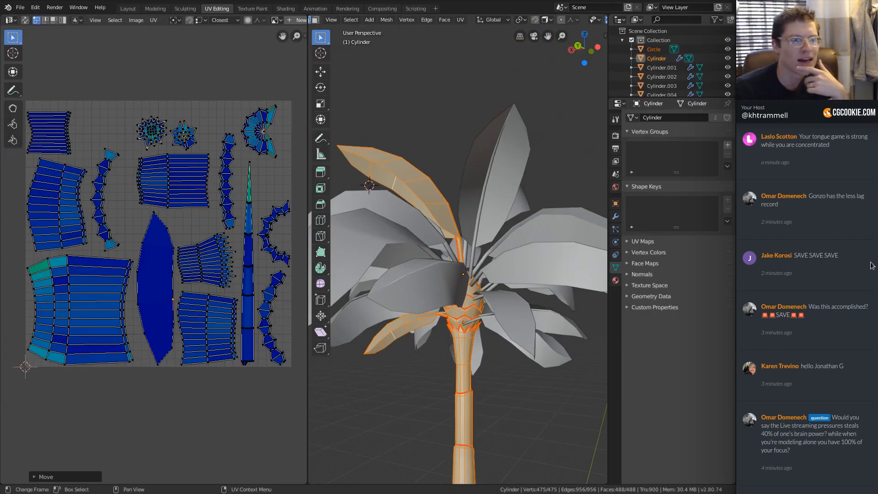
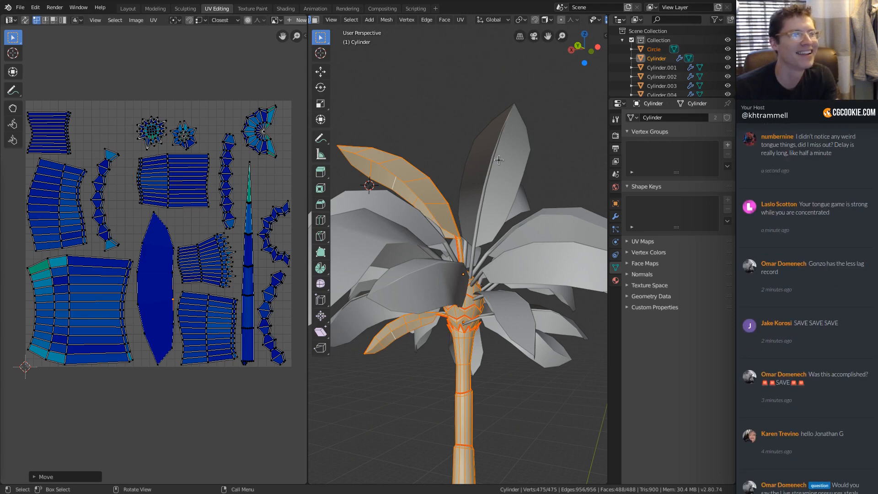
Step: Examine the palm's combined UV layout and the meshes open in Edit Mode around the crown
key("alt+a")
middle_click_drag(452, 157, 486, 102)
key("Tab")
middle_click_drag(485, 220, 510, 154)
key("Tab")
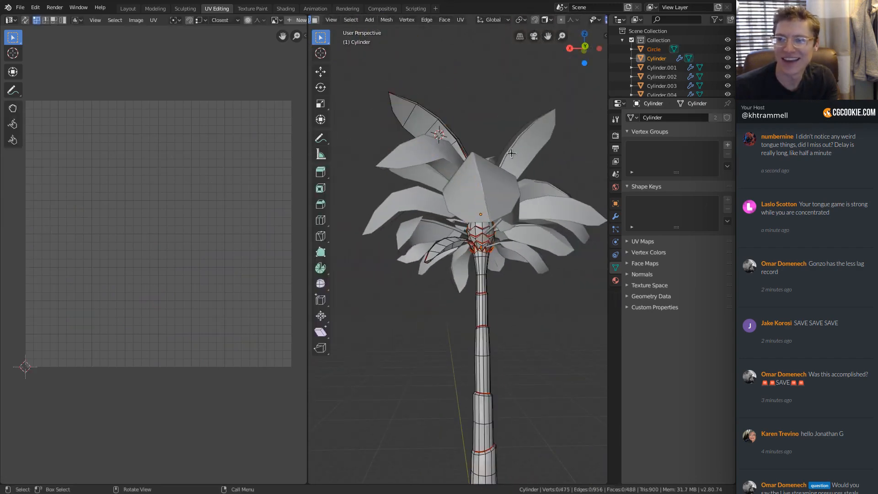
key("a")
scroll(238, 201, "down", 2)
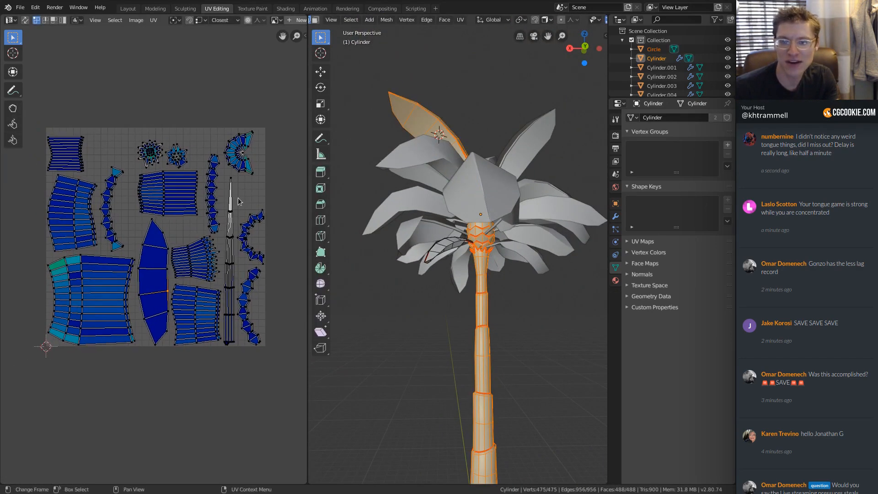
scroll(229, 252, "down", 1)
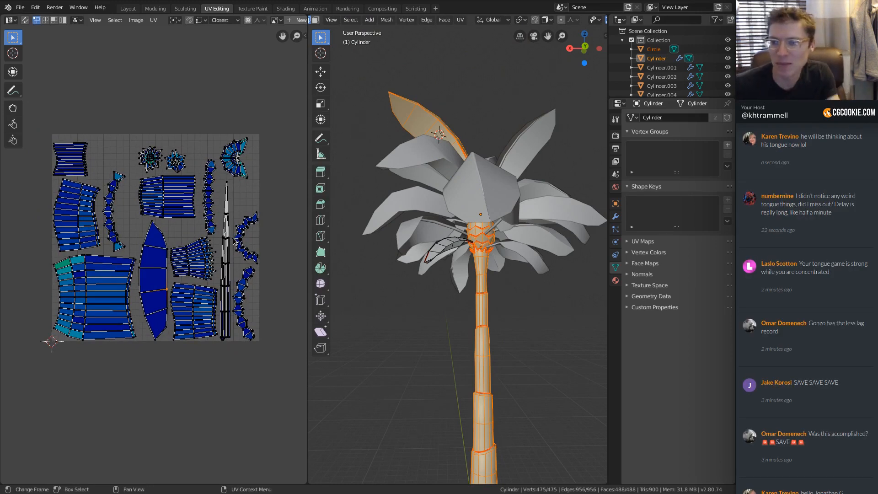
middle_click_drag(247, 232, 256, 224, "ctrl")
middle_click_drag(466, 220, 475, 201)
key("alt+a")
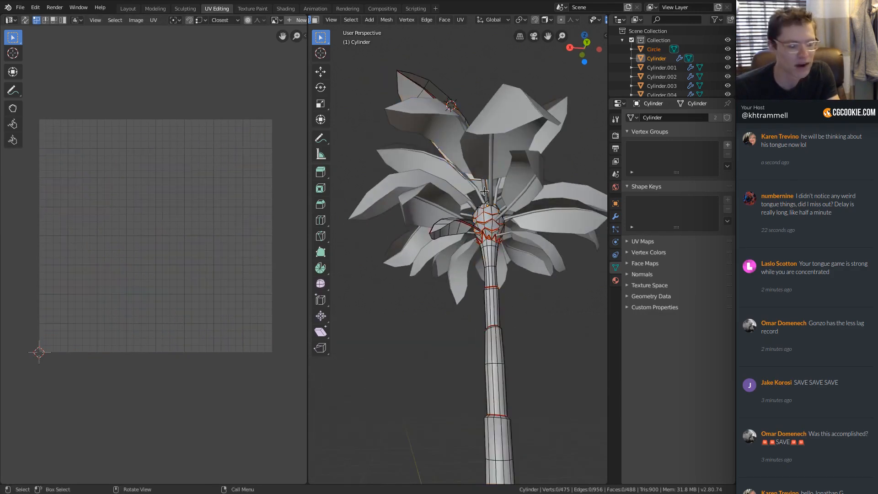
Step: In Object Mode, select all the leaf objects while leaving the trunk and the crown's core out of the selection
key("Tab")
key("a")
key("alt+a")
key("b")
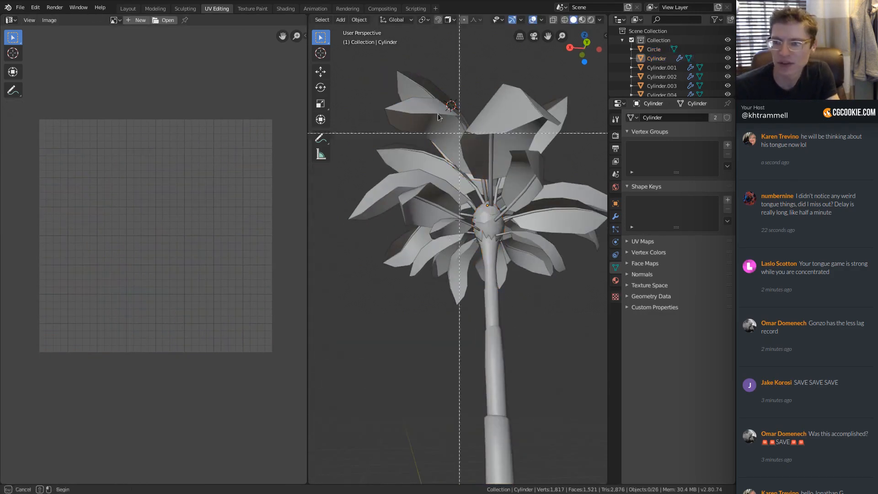
left_click_drag(345, 60, 570, 308)
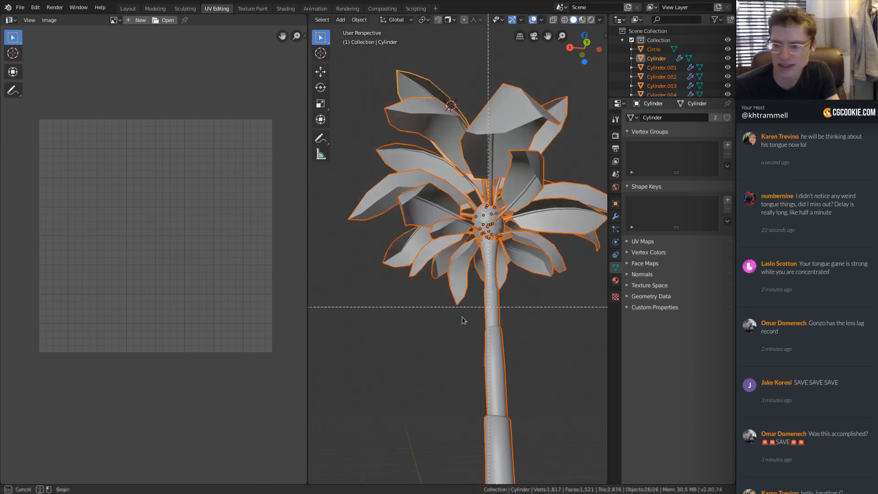
scroll(478, 210, "up", 3)
scroll(457, 203, "up", 3)
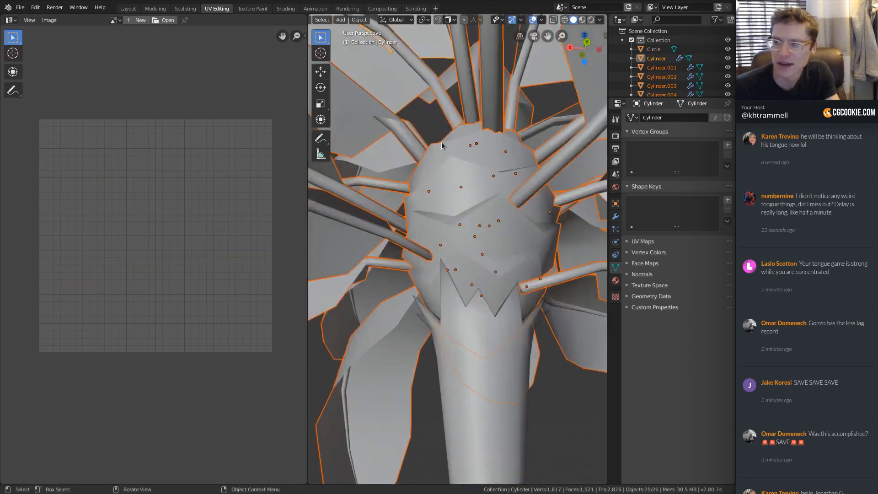
key("b")
middle_click_drag(444, 143, 444, 143)
scroll(444, 115, "down", 8)
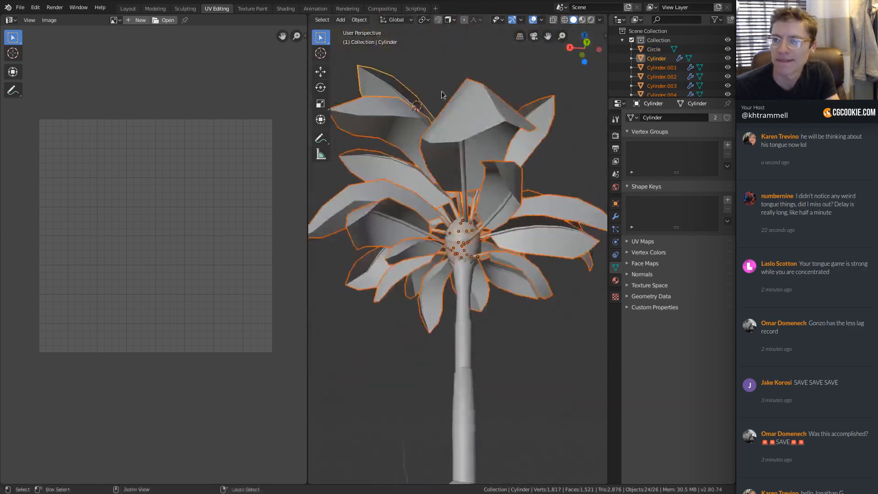
Step: Make the unwrapped uppermost leaf the active object and transfer its UV maps to the other selected leaves
middle_click_drag(443, 94, 386, 129)
left_click(383, 118, "shift")
left_click(385, 117, "shift")
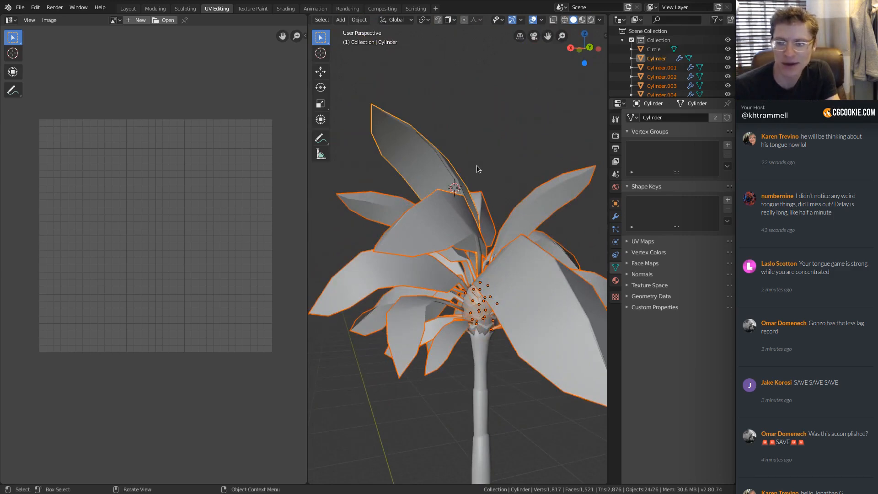
scroll(477, 170, "down", 2)
key("ctrl+l")
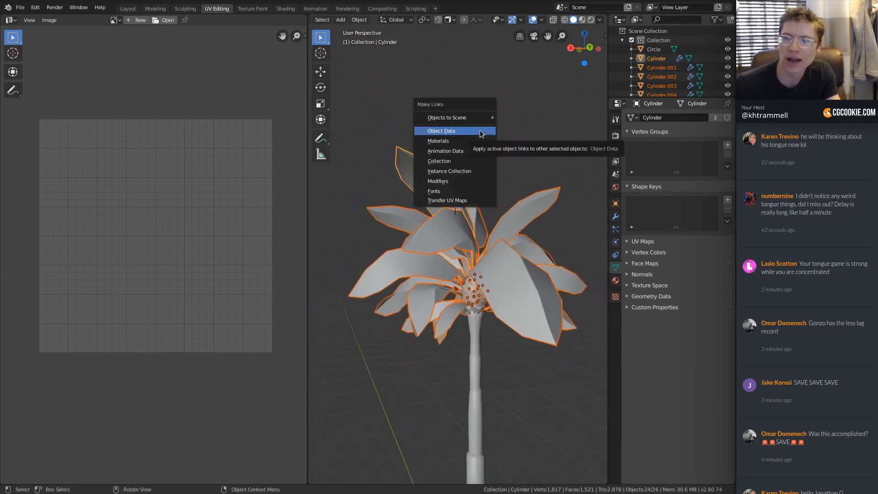
left_click(469, 200)
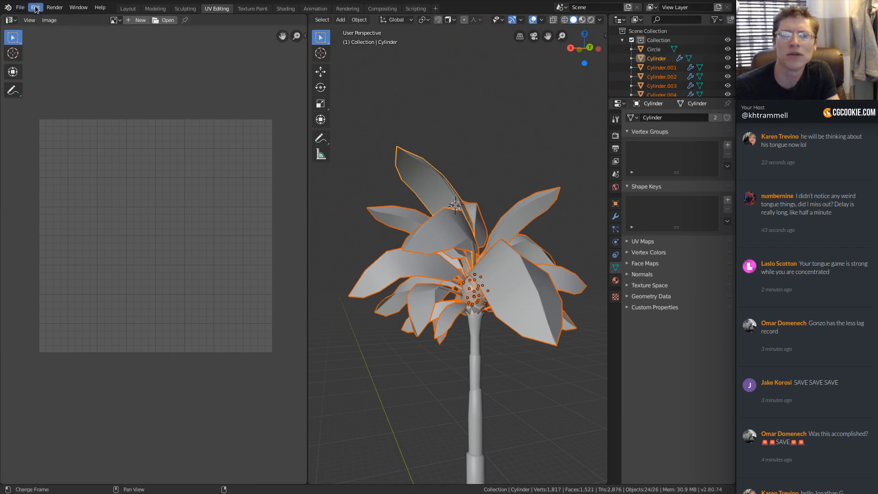
Step: Split the 3D viewport horizontally and turn the new upper area into an Info editor
left_click_drag(309, 17, 312, 98)
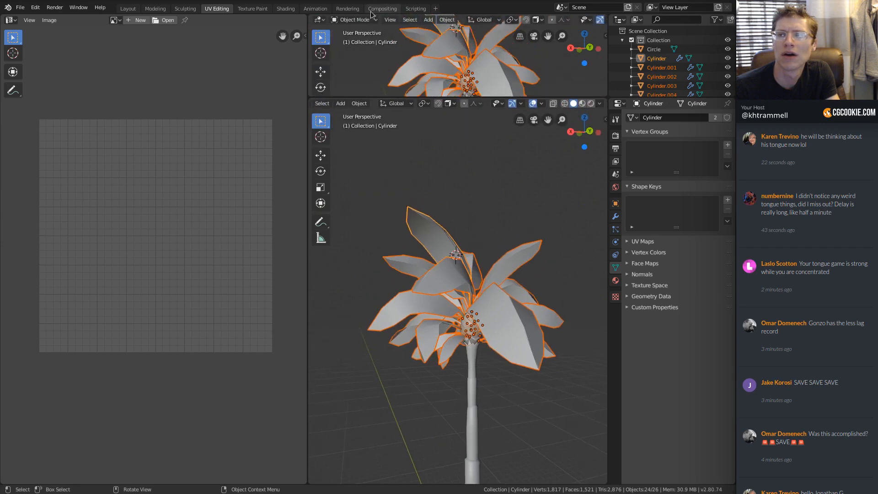
left_click(322, 20)
left_click(494, 73)
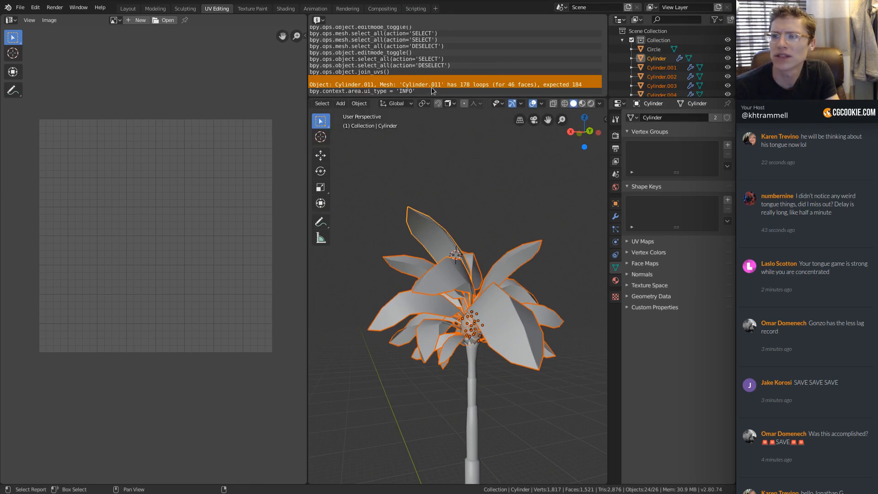
Step: Select the uppermost leaf alone and examine its full UV layout in Edit Mode with vertex selection
middle_click_drag(488, 255, 447, 239)
scroll(447, 239, "up", 5)
left_click(427, 211)
middle_click_drag(427, 211, 466, 206)
key("Tab")
key("1")
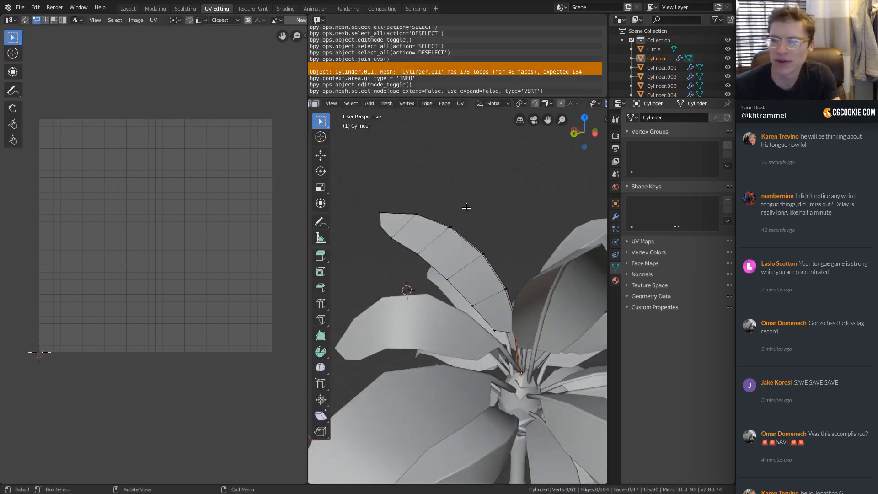
key("a")
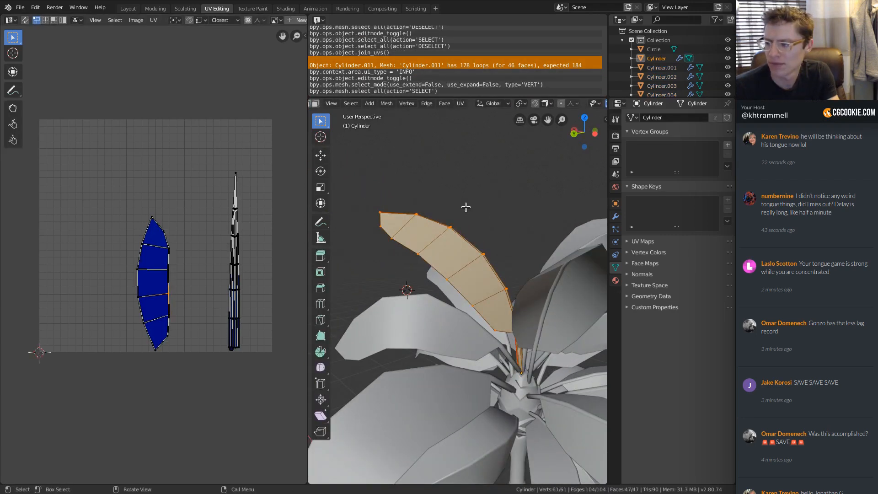
Step: Isolate the uppermost leaf in local view to examine its mesh, and return to the full scene
key("Tab")
middle_click_drag(466, 207, 501, 285)
key("KP_Divide")
key("Tab")
key("Tab")
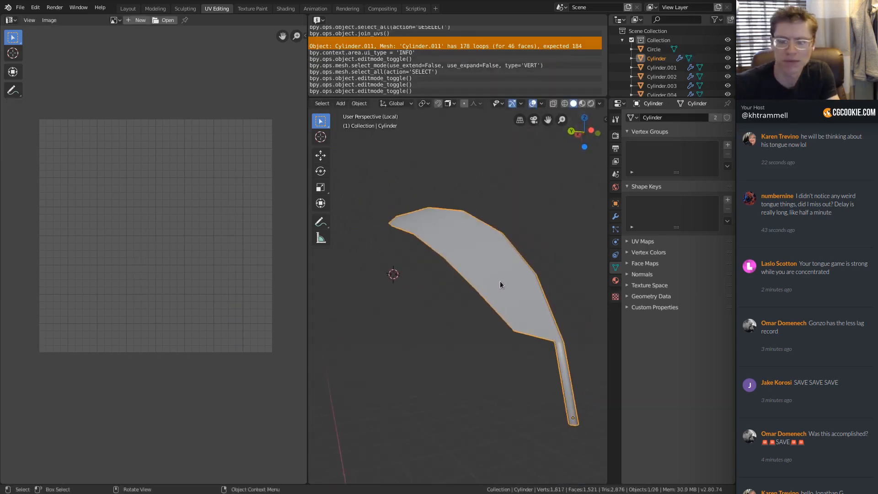
key("KP_Divide")
Step: Transfer the UV maps from the uppermost leaf to the neighbouring leaf Cylinder.001
middle_click_drag(423, 227, 438, 257)
left_click(390, 315)
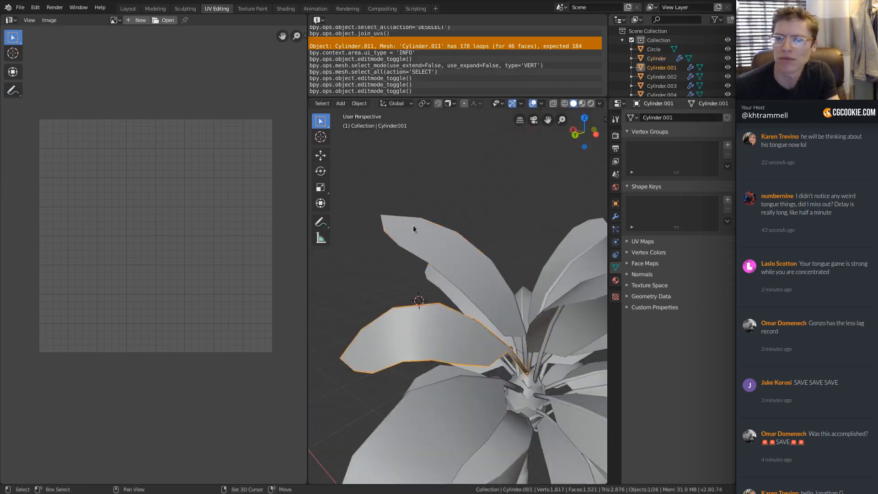
left_click(413, 227, "shift")
key("ctrl+l")
left_click(413, 226)
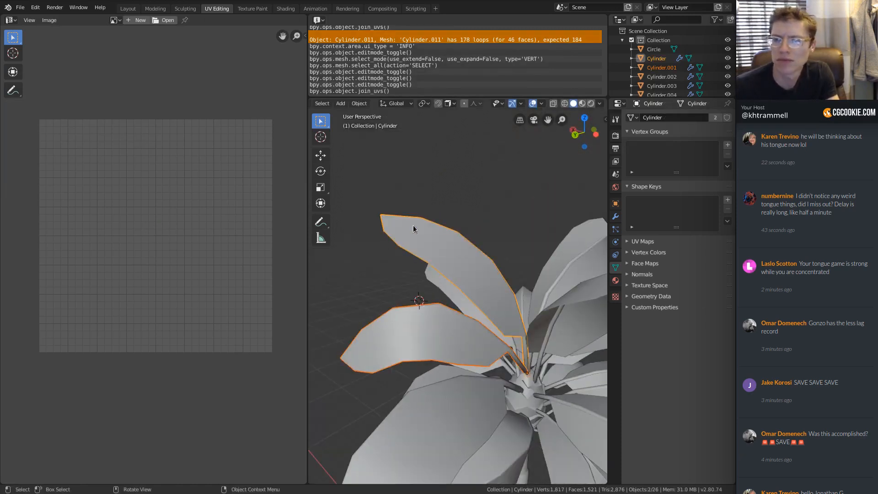
Step: Check the UVs of the uppermost leaf and Cylinder.001 together in Edit Mode
key("Tab")
middle_click_drag(413, 227, 540, 235)
scroll(542, 265, "up", 2)
middle_click_drag(542, 264, 507, 242, "shift")
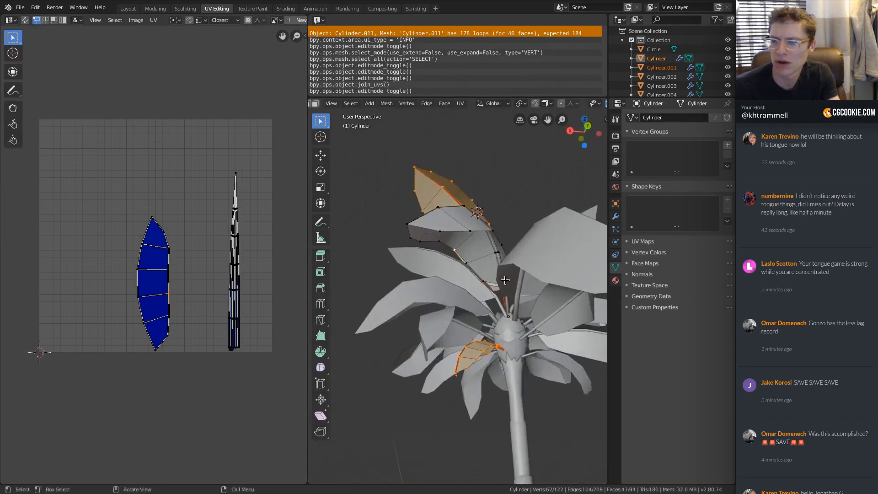
middle_click_drag(505, 280, 492, 215)
key("Tab")
key("Tab")
key("Tab")
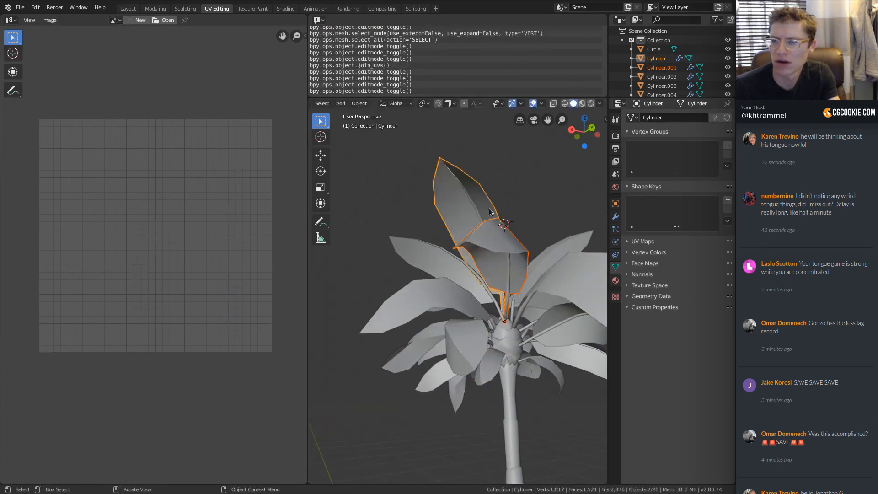
key("Tab")
Step: Compare the uppermost leaf in Edit Mode and Object Mode to find the lower leaf that shares its mesh
middle_click_drag(549, 334, 498, 302)
scroll(451, 280, "up", 3)
key("alt+a")
scroll(491, 270, "down", 4)
key("Tab")
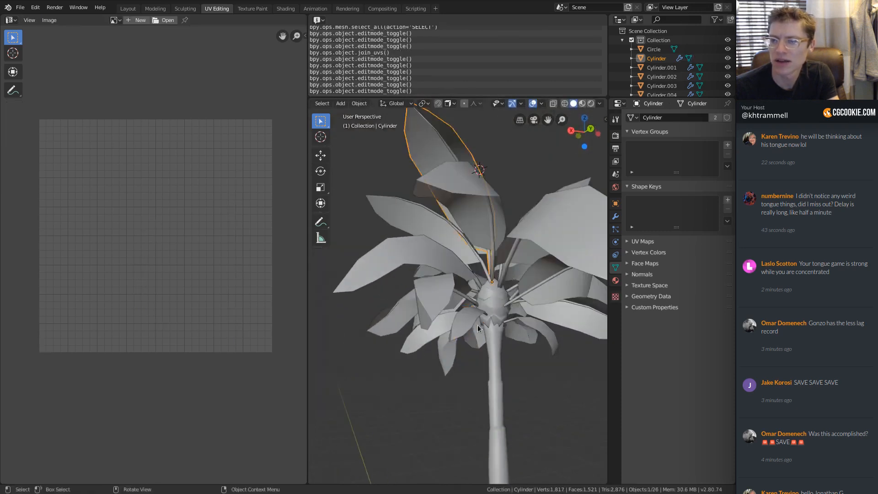
middle_click_drag(458, 201, 502, 182)
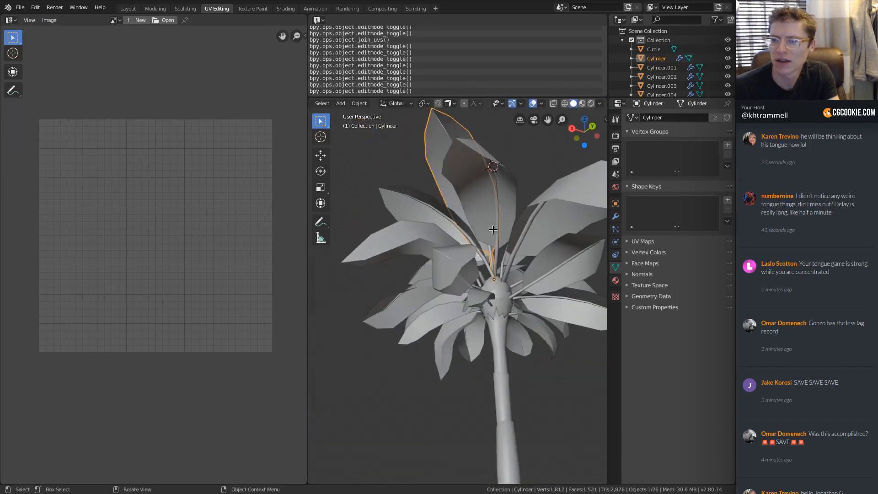
key("Tab")
middle_click_drag(477, 298, 494, 287)
key("Tab")
Step: Make the mesh data of the small lower leaf Cylinder.012 single-user and check the uppermost leaf in Edit Mode
left_click(470, 302)
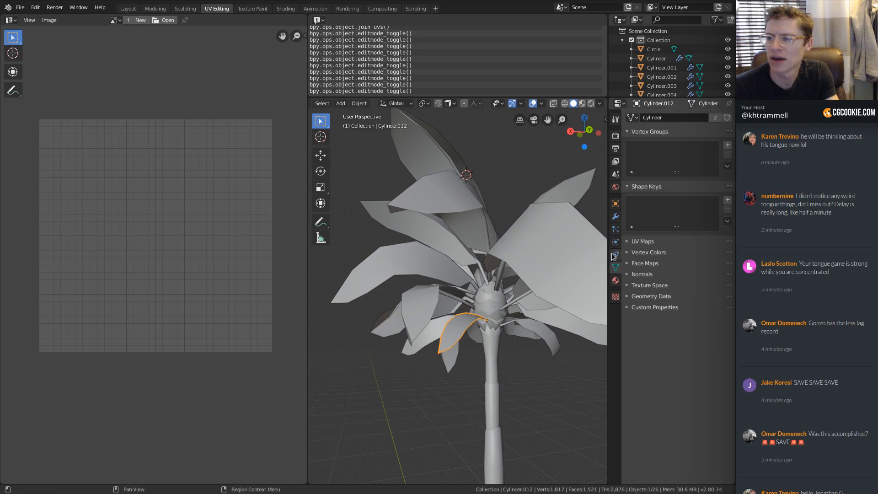
left_click(616, 267)
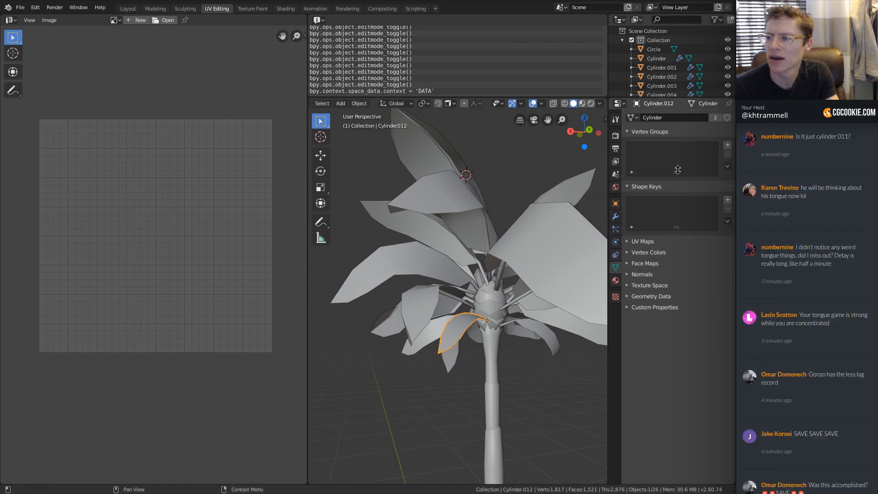
left_click(713, 119)
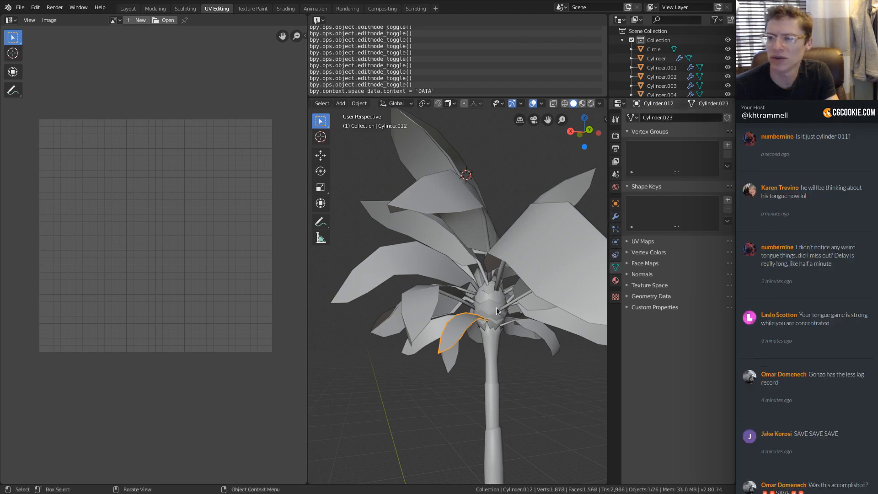
middle_click_drag(424, 269, 480, 221)
left_click(417, 134)
key("Tab")
key("Tab")
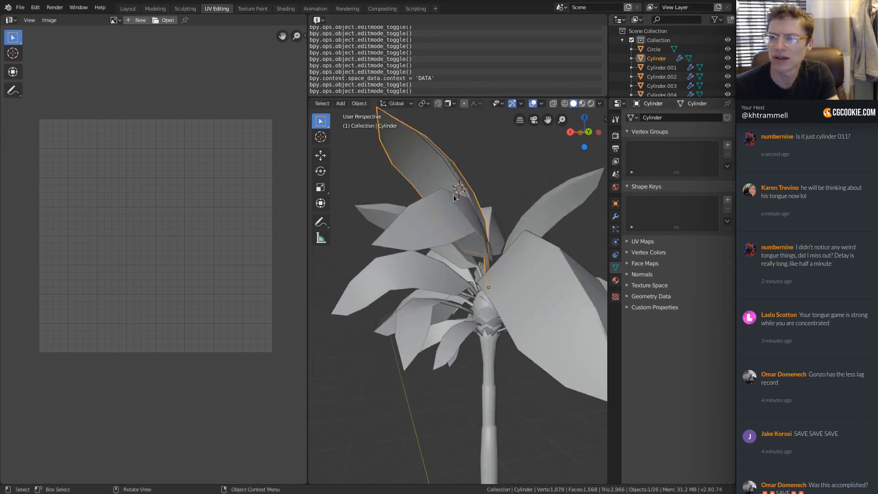
Step: With Cylinder.001 active, select every object and remove the trunk and the crown's core from the selection
left_click(435, 207, "shift")
scroll(434, 207, "down", 4)
key("a")
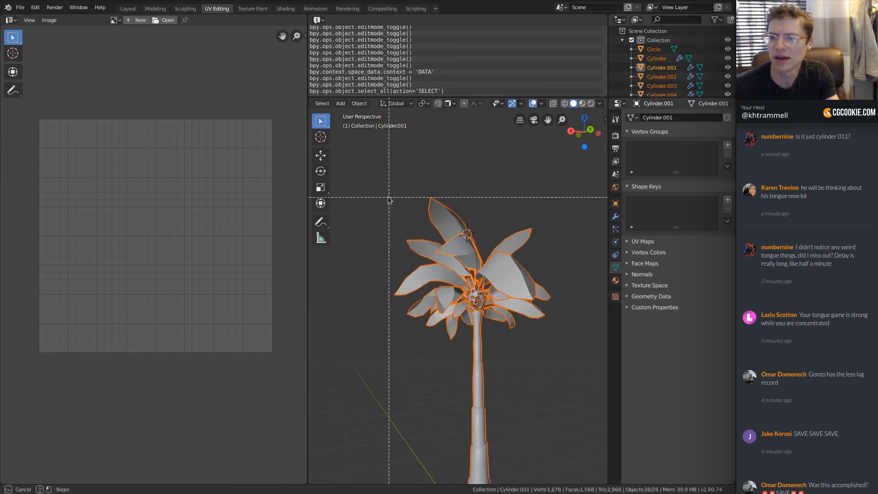
left_click_drag(462, 356, 511, 389, "ctrl")
middle_click_drag(511, 389, 508, 265, "ctrl")
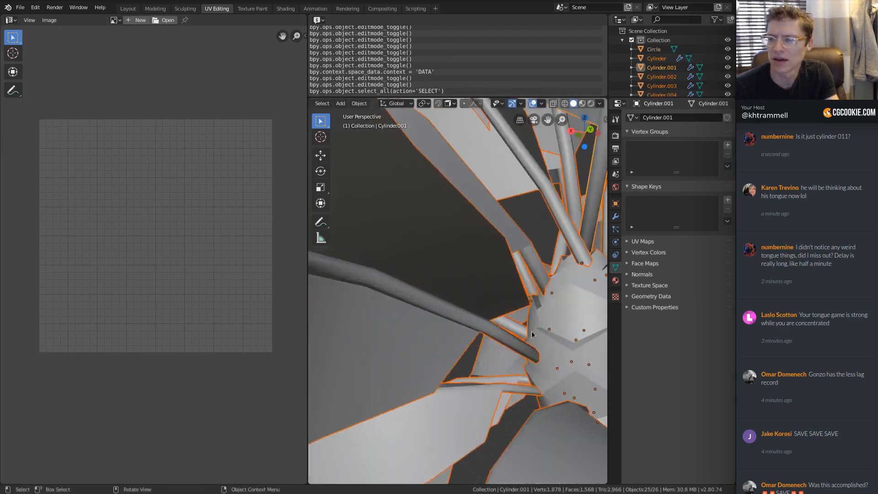
middle_click_drag(555, 300, 431, 282, "shift")
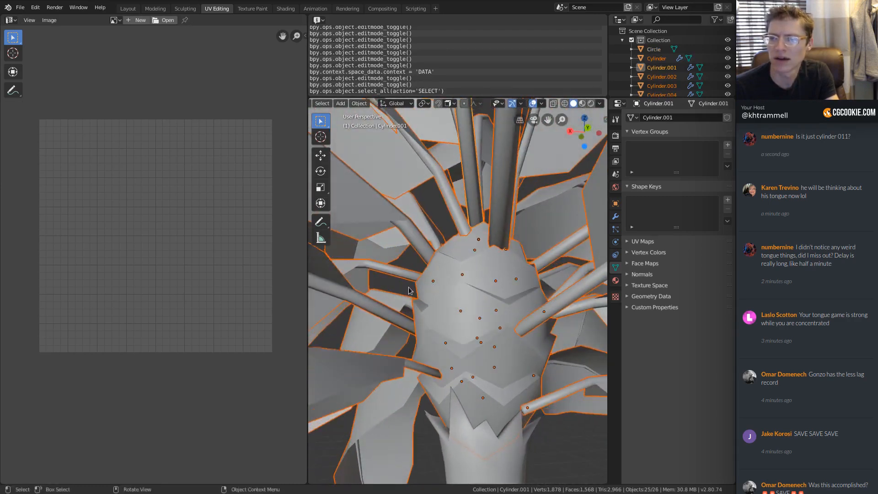
key("b")
left_click_drag(410, 288, 421, 294)
scroll(423, 294, "down", 11)
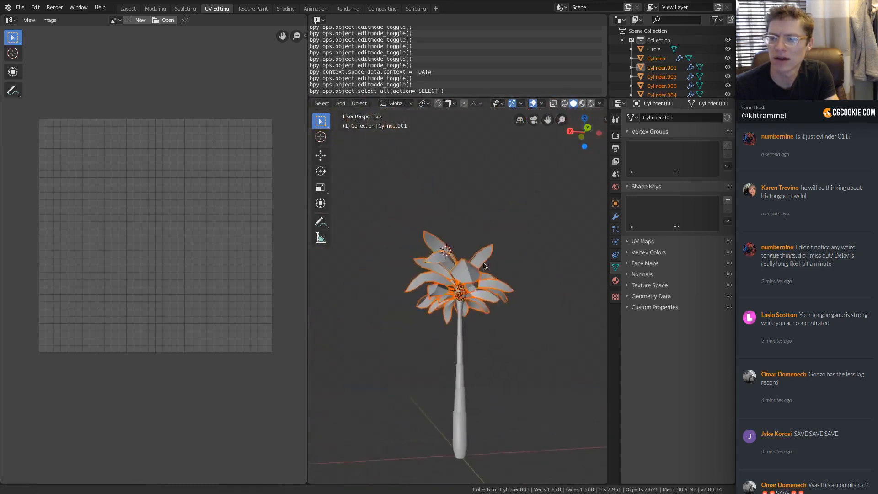
Step: Transfer the UV maps from Cylinder.001 to all the other selected leaves
middle_click_drag(434, 366, 446, 330)
scroll(447, 330, "up", 5)
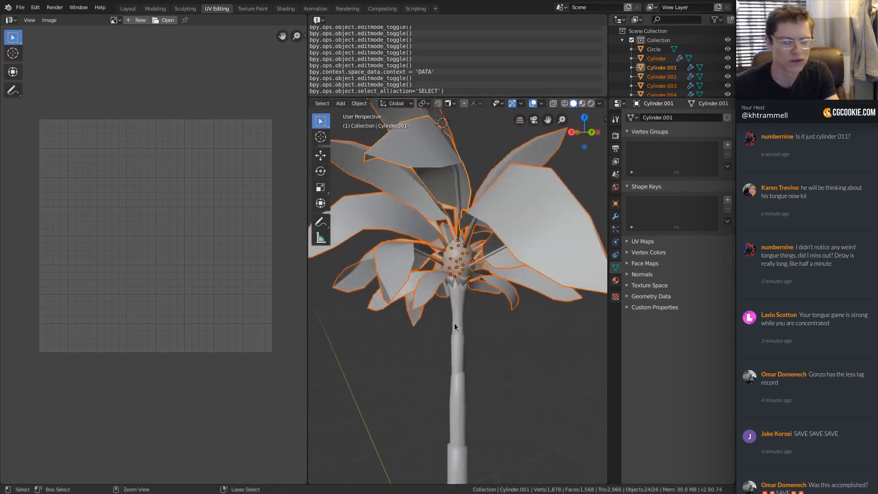
key("ctrl+l")
left_click(455, 325)
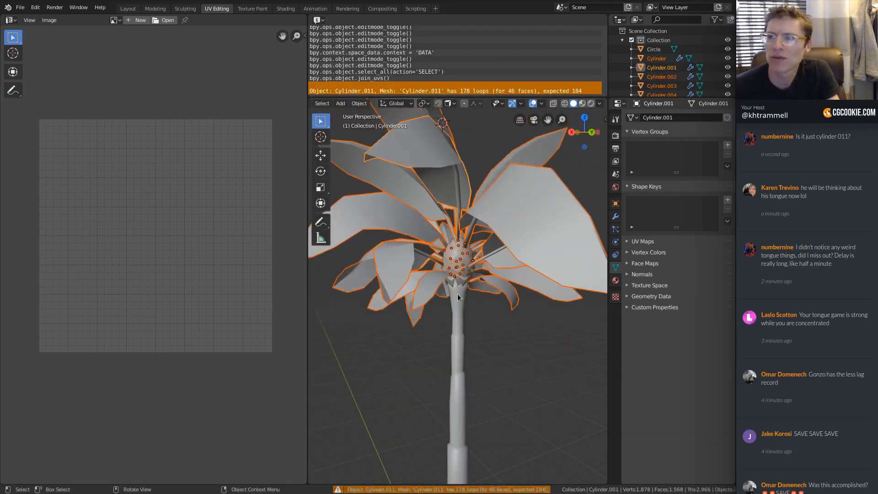
Step: Select only the leaf object Cylinder.011 from the scene's object list
scroll(653, 67, "down", 4)
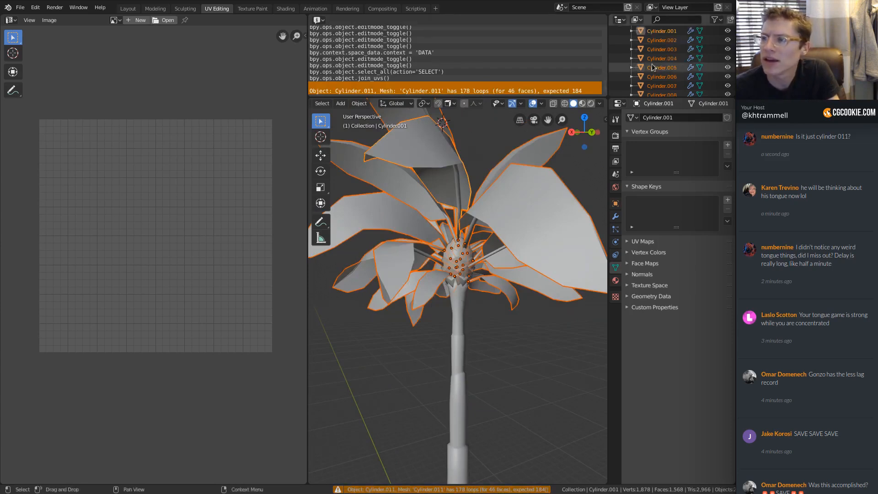
left_click(662, 85)
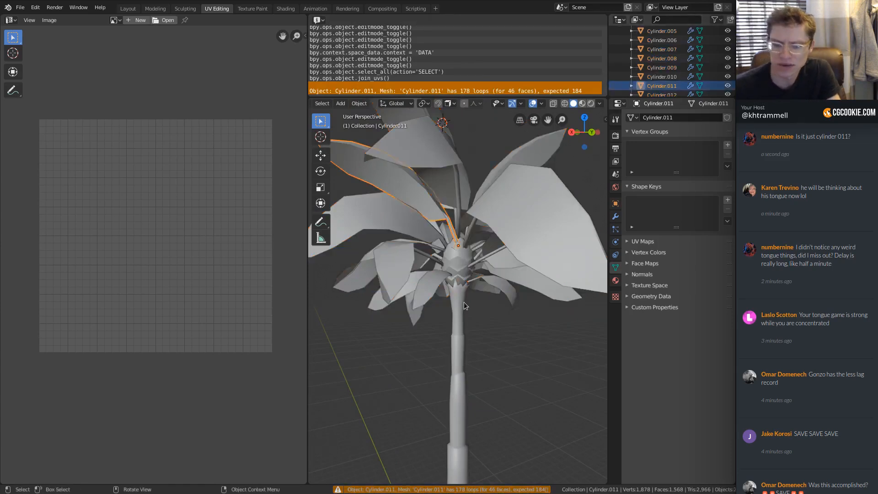
Step: Inspect the mismatched leaf Cylinder.011 in Edit Mode and delete that leaf object from the palm tree
key("KP_Decimal")
middle_click_drag(463, 301, 513, 273)
key("Tab")
middle_click_drag(583, 274, 563, 278)
scroll(530, 270, "down", 2)
key("Tab")
key("x")
left_click(503, 262)
scroll(493, 219, "down", 4)
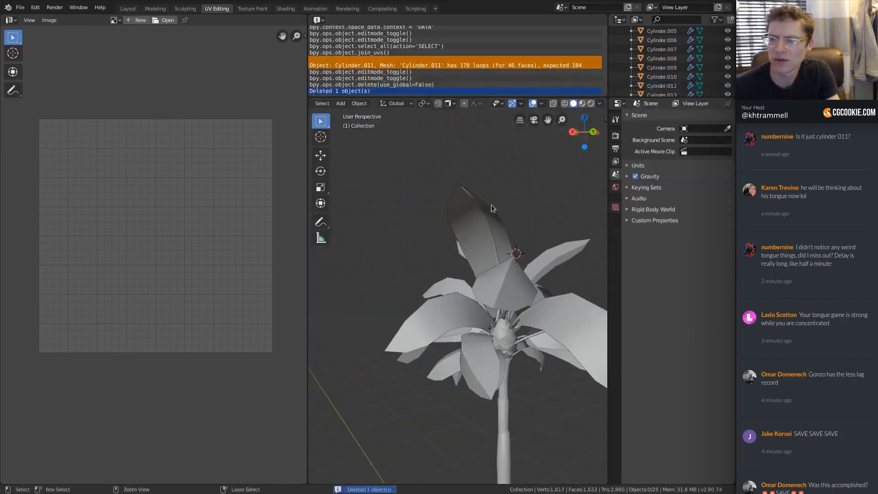
Step: Duplicate the tall upper leaf in place and turn the copy with a trackball rotation of about 39.5° and -28.1°, plus a view-axis rotation
left_click(454, 232)
middle_click_drag(454, 232, 531, 241)
key("shift+d")
key("Escape")
key("r")
key("r")
left_click(520, 257)
key("r")
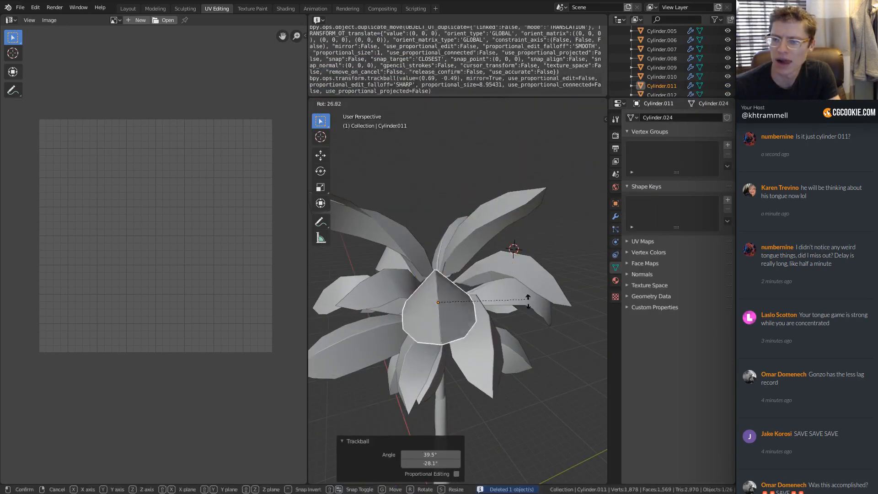
left_click(527, 296)
Step: Scale the duplicated leaf to about 0.914 and rotate it slightly around the view axis to fit the crown
middle_click_drag(528, 296, 404, 254)
scroll(460, 275, "down", 2)
key("s")
left_click(410, 257)
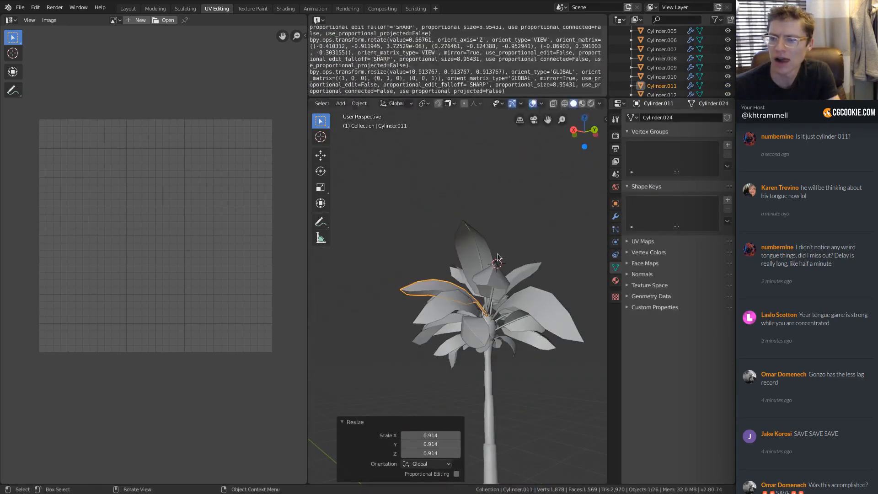
key("r")
left_click(518, 306)
Step: Select every object of the palm tree and remove the trunk from the selection
scroll(512, 288, "down", 2)
key("a")
key("a")
key("b")
left_click_drag(380, 229, 554, 397)
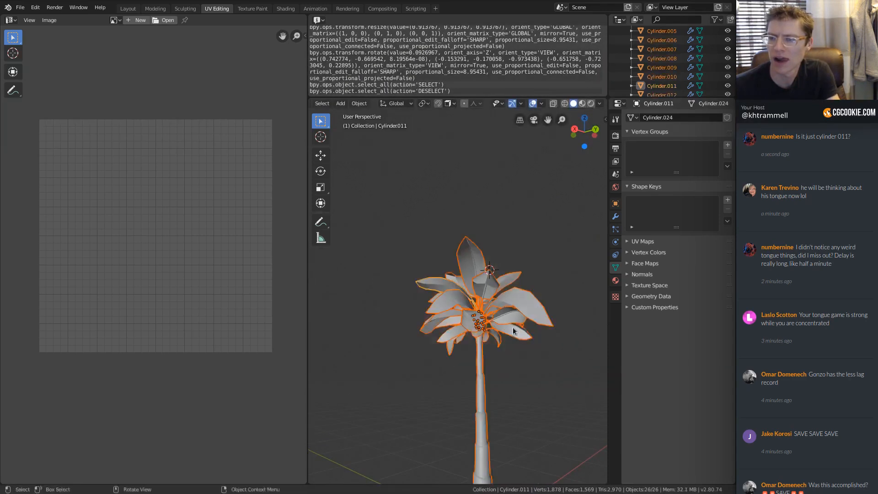
middle_click_drag(514, 329, 517, 324)
scroll(514, 330, "up", 3)
key("b")
middle_click_drag(482, 420, 507, 434)
Step: Remove the crown's core from the selection so that only the leaves are selected
scroll(506, 412, "up", 3)
middle_click_drag(505, 343, 469, 317)
scroll(490, 298, "up", 4)
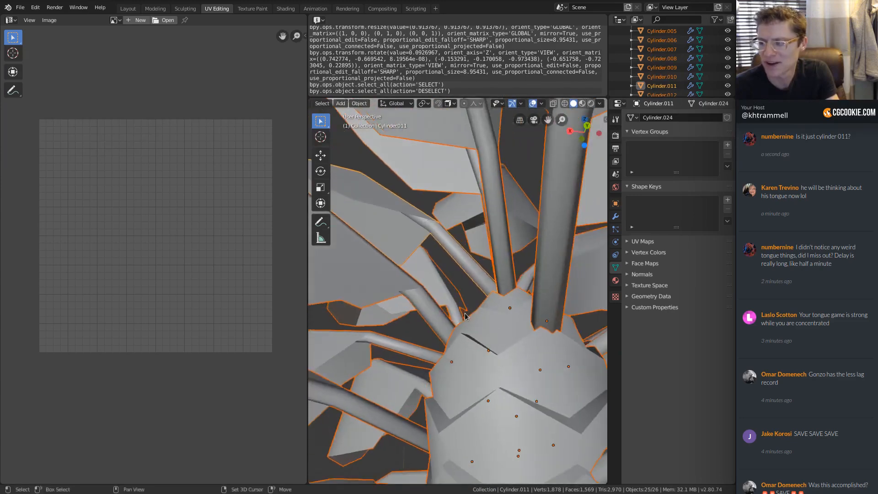
key("b")
left_click_drag(473, 301, 481, 315)
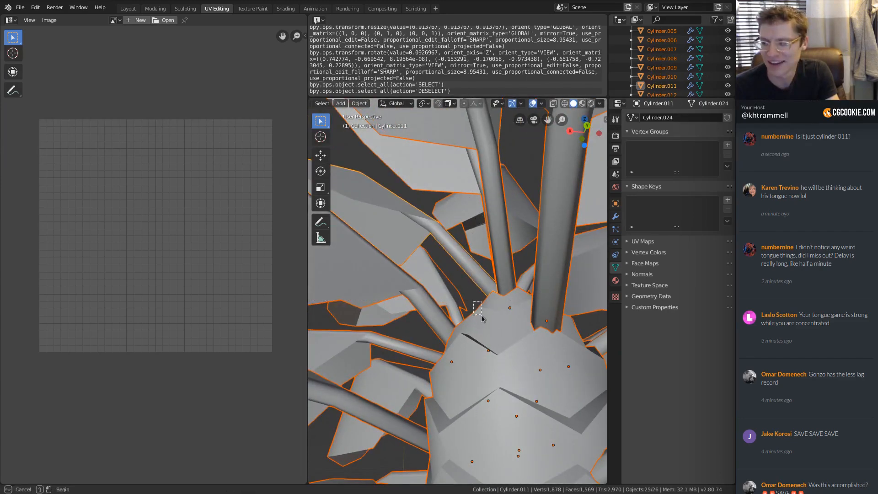
middle_click_drag(479, 310, 481, 315)
scroll(479, 311, "down", 8)
middle_click_drag(423, 238, 473, 268)
scroll(475, 239, "down", 2)
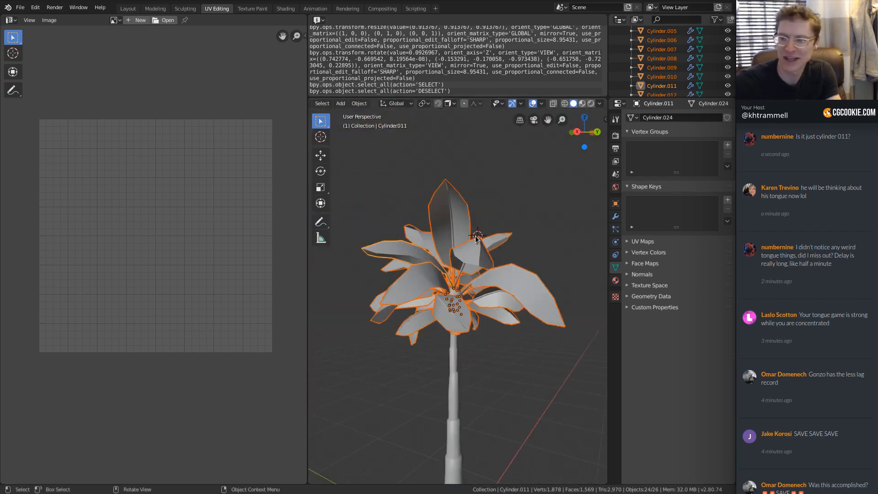
Step: Transfer the UV maps from the active leaf Cylinder.011 to all the other selected leaves
key("ctrl+l")
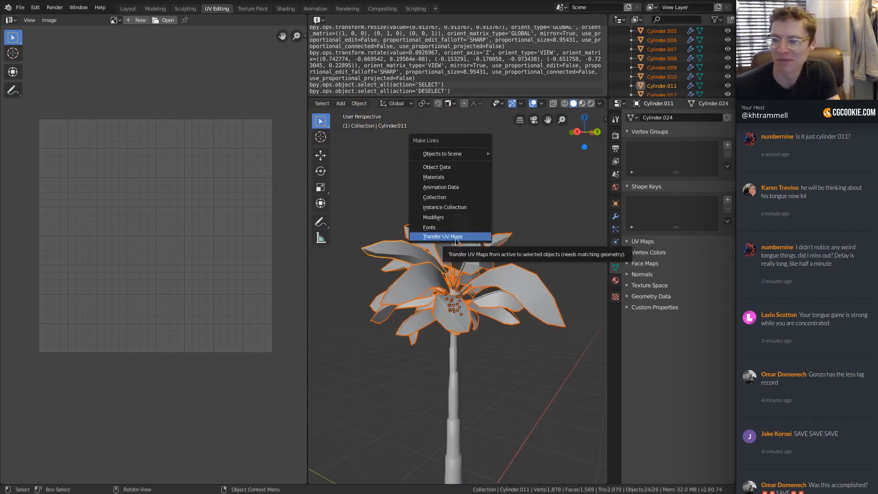
left_click(456, 239)
scroll(485, 223, "up", 5)
scroll(486, 219, "down", 4)
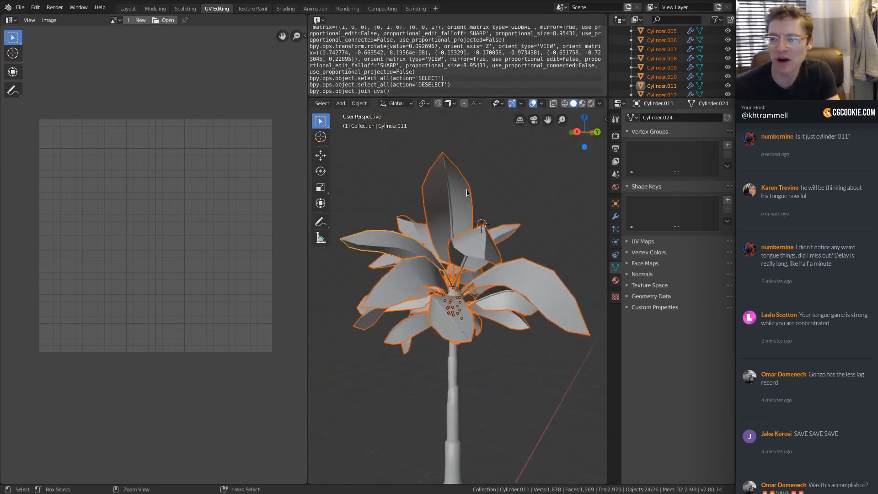
Step: Check the leaves with their whole meshes selected in Edit Mode, return to Object Mode and deselect all objects
key("Tab")
key("a")
key("Tab")
key("a")
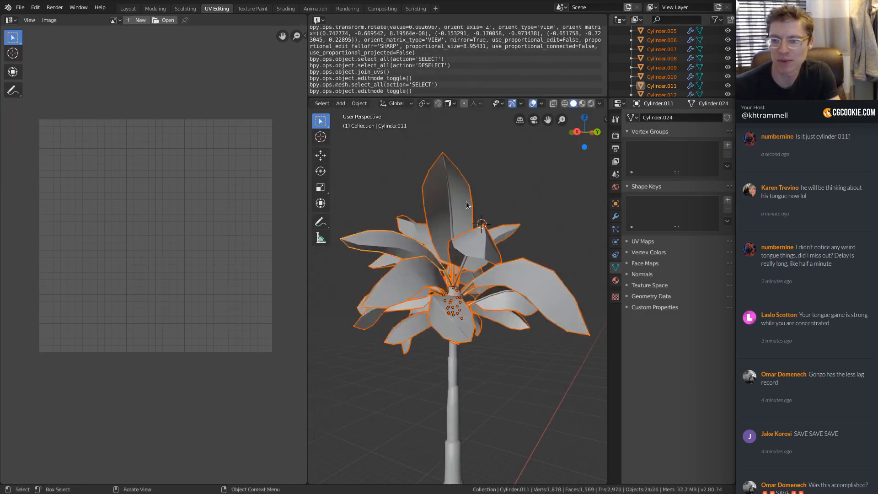
scroll(496, 196, "down", 3)
key("alt+a")
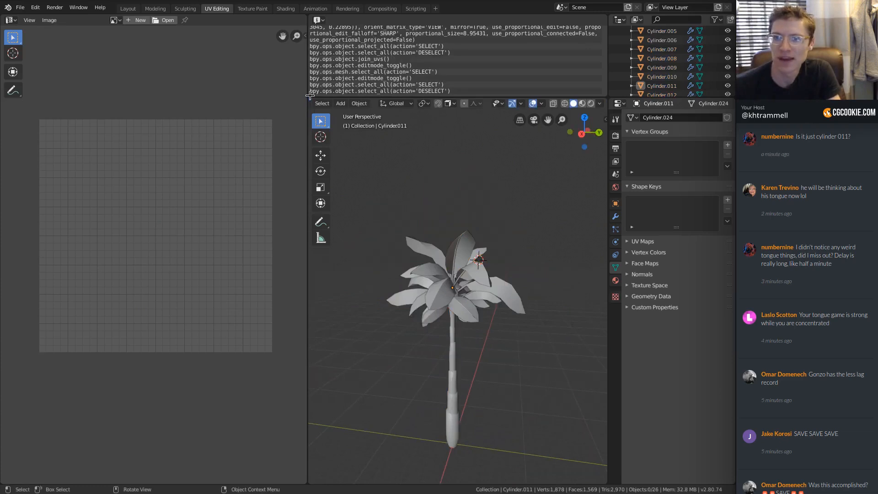
Step: Close the Info editor by extending the 3D viewport over its area
left_click_drag(310, 95, 326, 82)
scroll(445, 288, "up", 2)
middle_click_drag(482, 340, 500, 245, "shift")
Step: Save the current file and save it again as the next version, palm_tree_04.blend
key("ctrl+s")
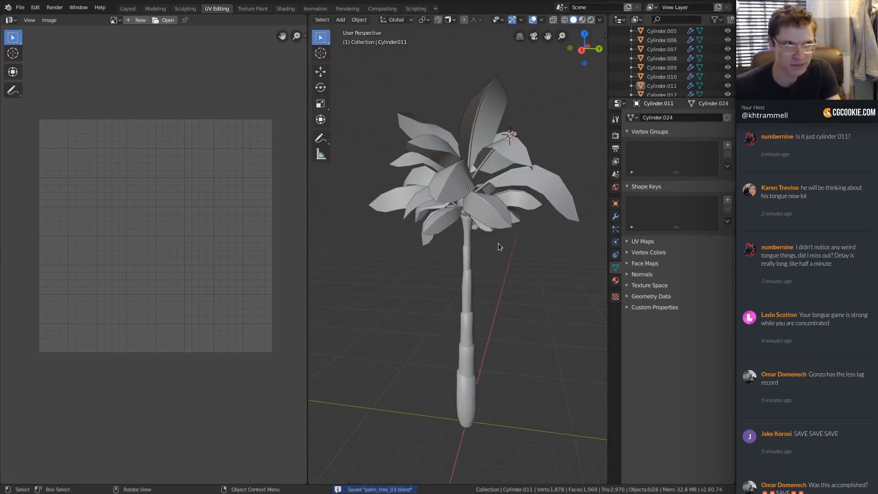
key("ctrl+shift+s")
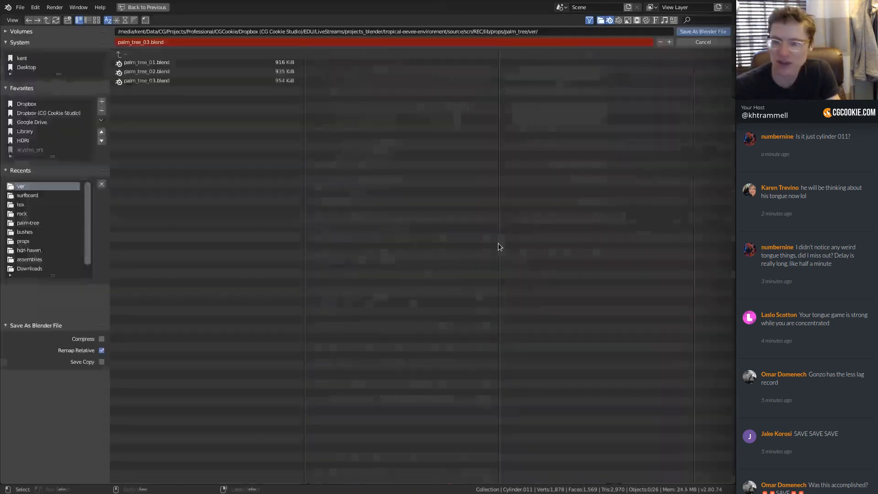
left_click(669, 42)
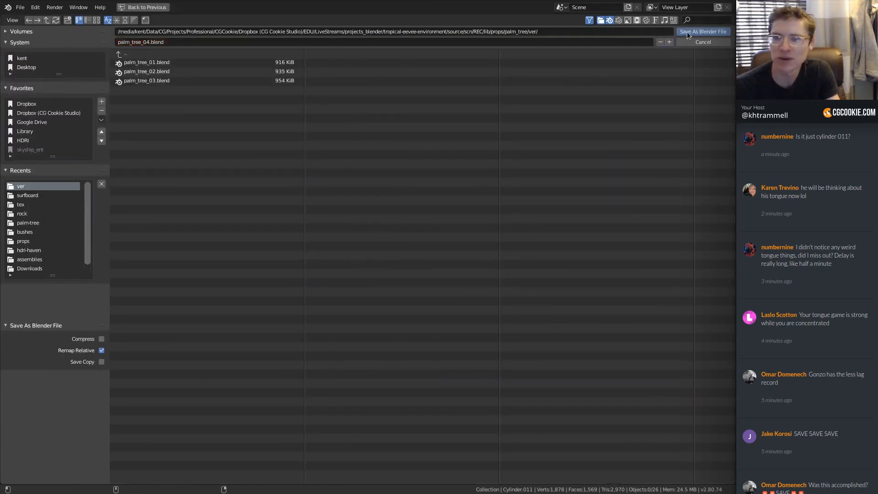
left_click(691, 31)
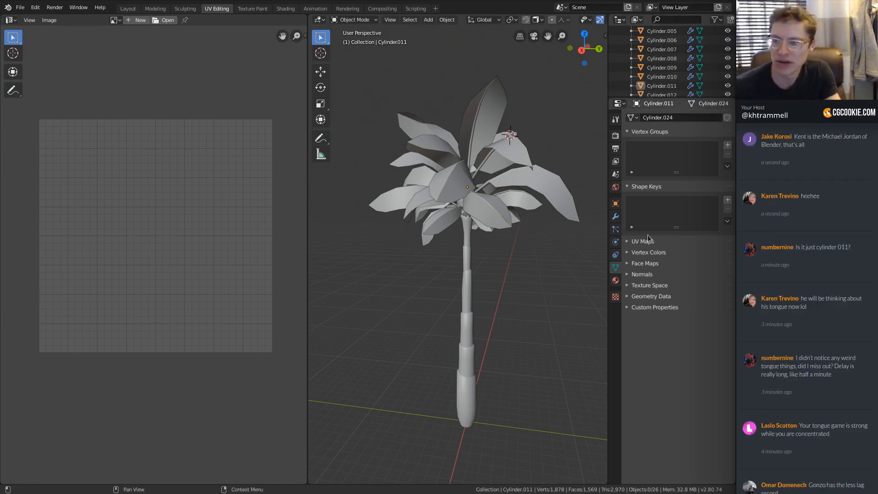
Step: Select the palm trunk and split the UV editor into two areas, one above the other
middle_click_drag(501, 207, 482, 179, "ctrl")
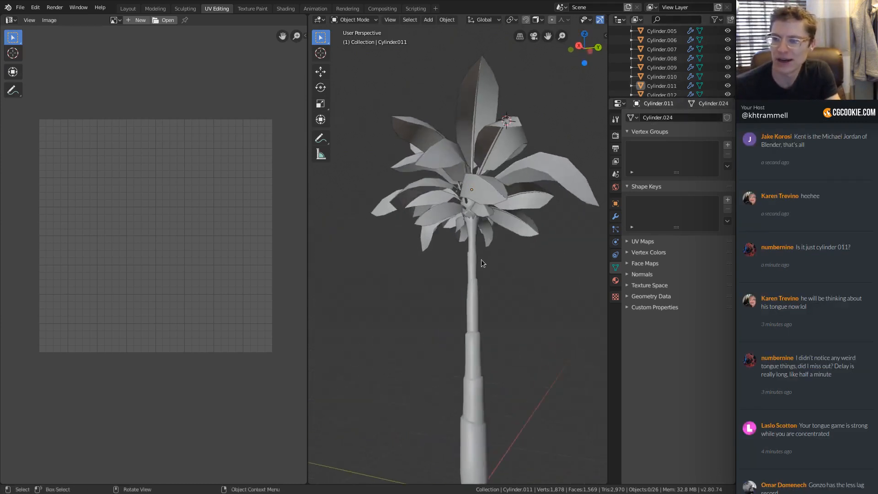
left_click(476, 258)
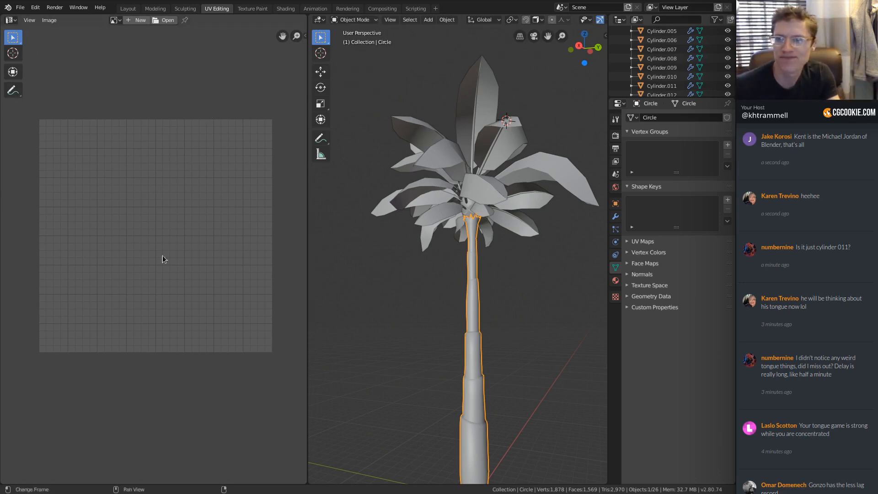
left_click_drag(303, 16, 158, 250)
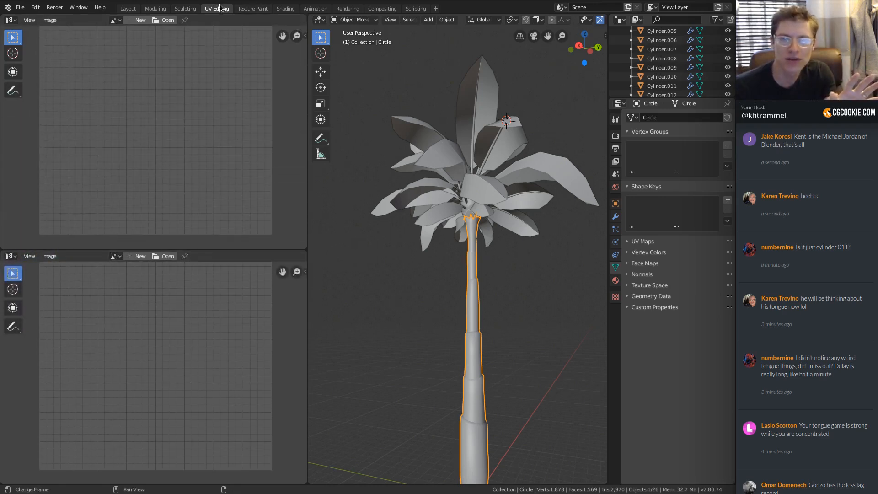
Step: Look into the Texture Paint workspace, return to UV Editing and change the lower UV editor into a Shader Editor without a sidebar
left_click(252, 9)
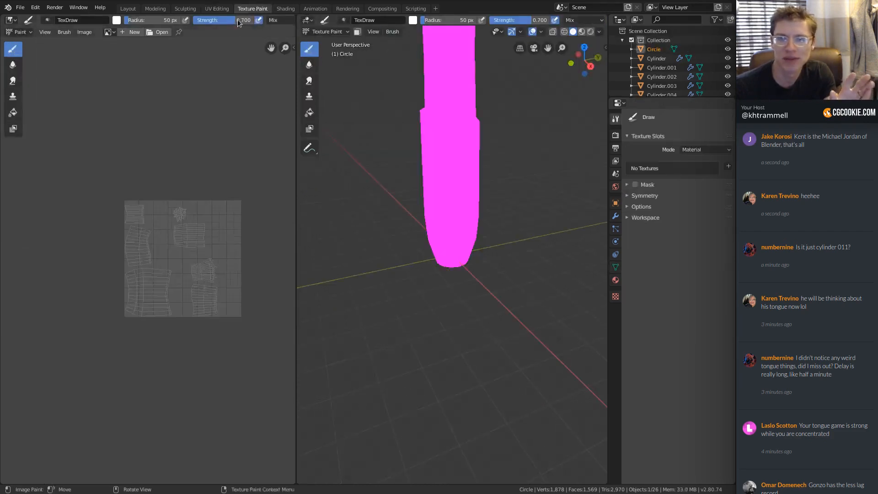
left_click(216, 8)
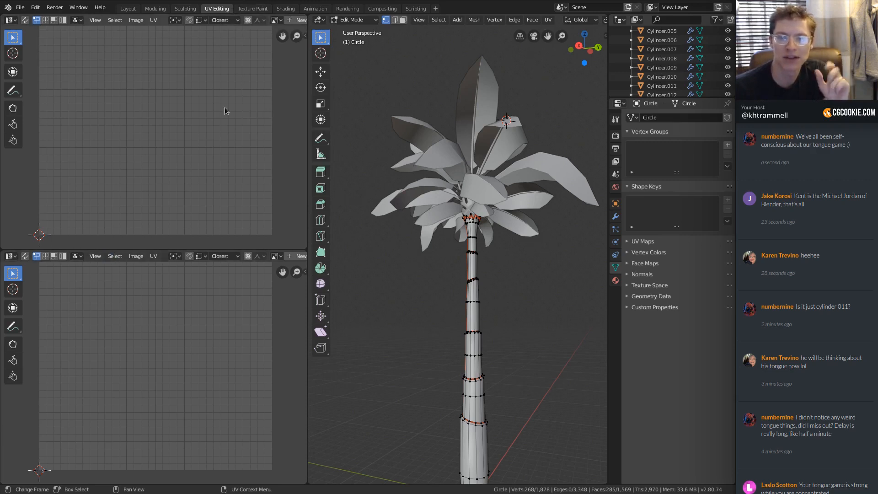
left_click(10, 256)
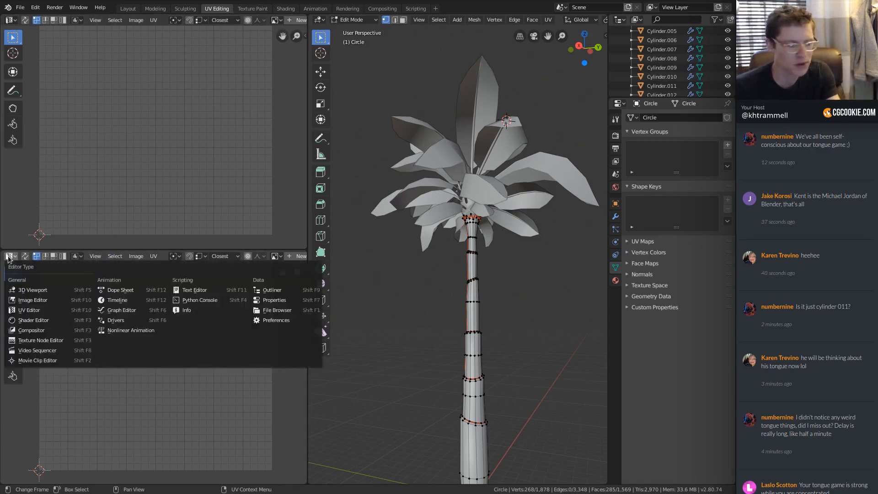
left_click(33, 321)
key("n")
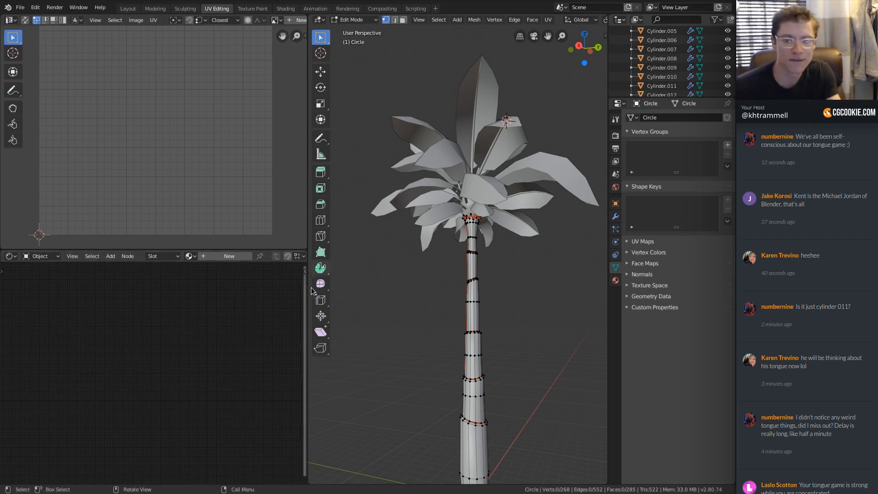
Step: Return the trunk to Object Mode and select all objects with the trunk as the active one
key("Tab")
scroll(479, 250, "up", 2)
scroll(467, 208, "up", 1)
middle_click_drag(479, 247, 450, 200, "shift")
key("a")
scroll(515, 211, "down", 6)
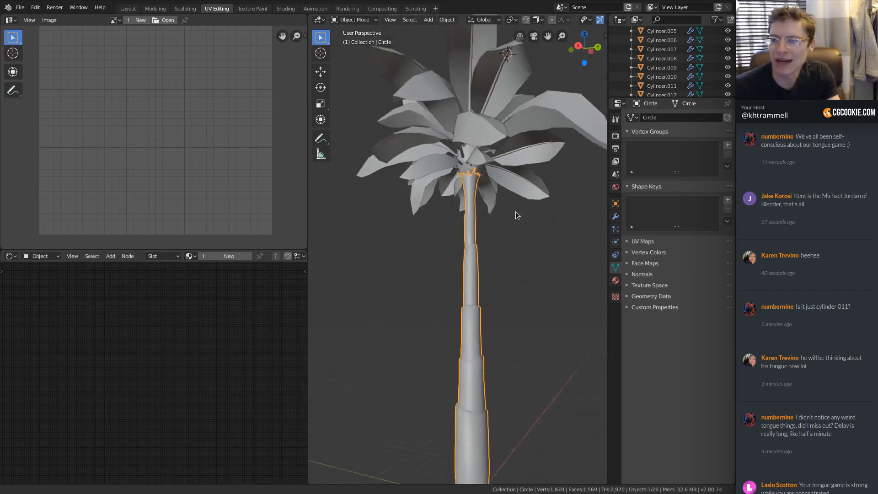
scroll(482, 228, "up", 3)
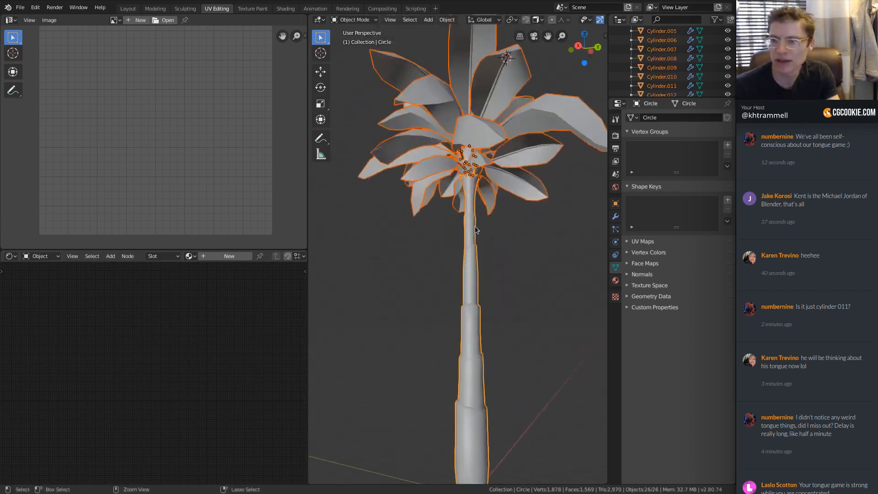
scroll(475, 226, "down", 1)
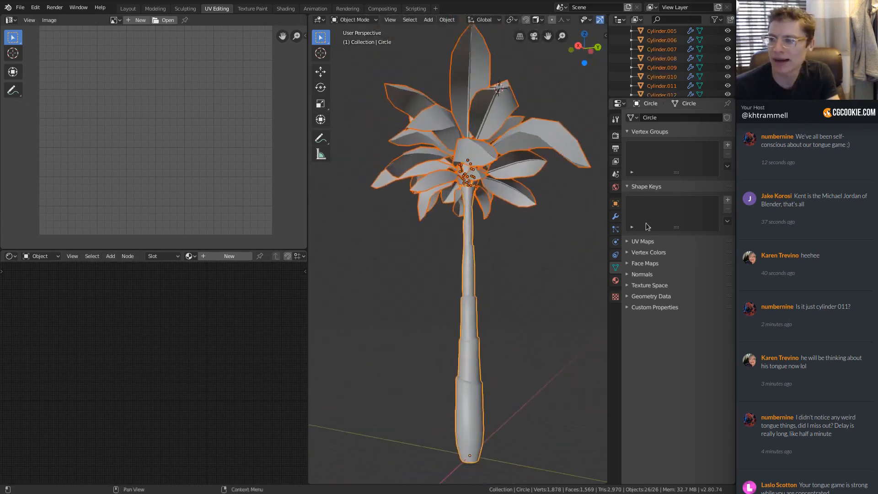
Step: Create a new material named palm_tree on the trunk and link it to all the other selected objects
left_click(231, 256)
type("pa")
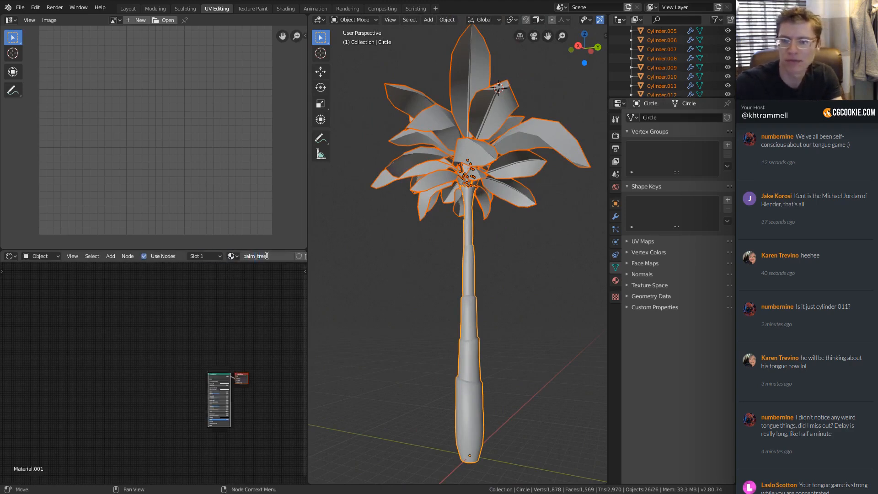
type("lm_tree")
key("Return")
scroll(212, 378, "up", 1)
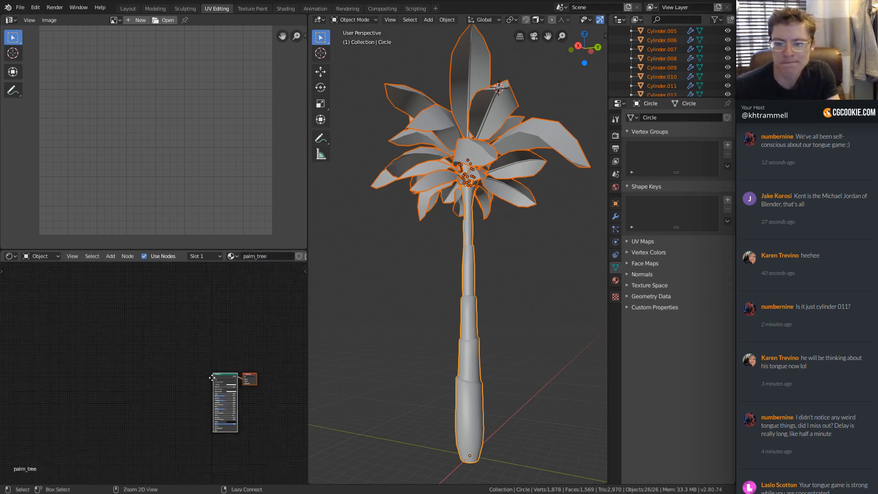
middle_click_drag(212, 378, 233, 373, "ctrl")
middle_click_drag(233, 373, 205, 342)
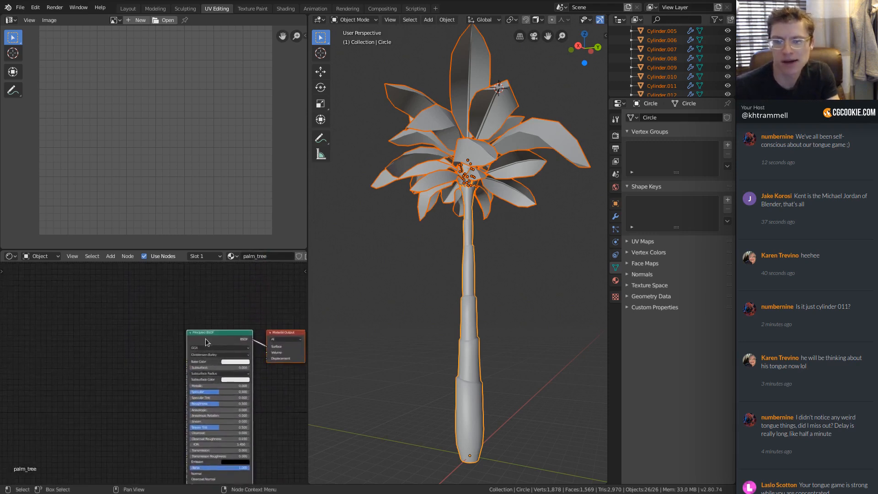
key("ctrl+l")
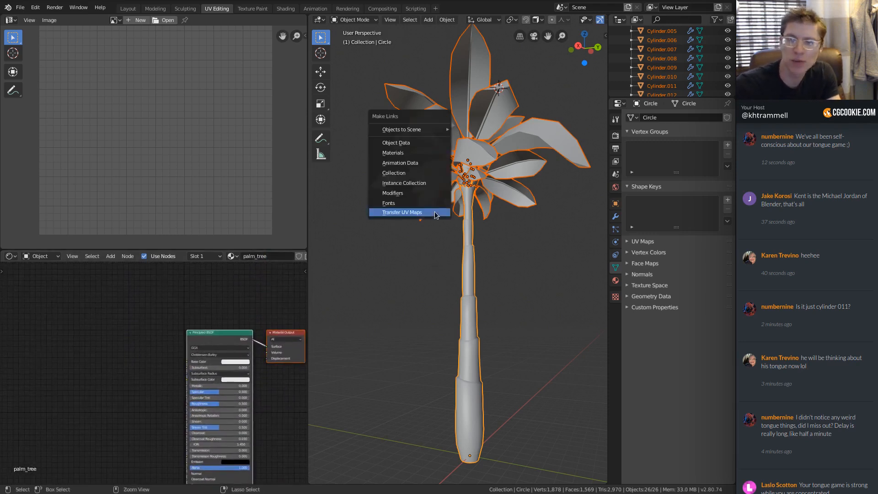
left_click(393, 153)
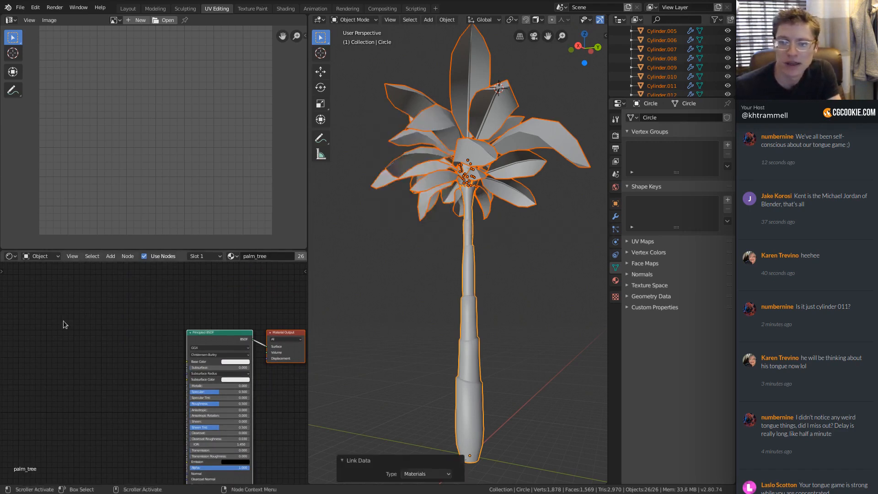
Step: Add an Image Texture node beside the Principled BSDF node in the palm_tree material
mouse_move(91, 318)
middle_mouse_down()
mouse_move(157, 329)
mouse_move(99, 319)
middle_mouse_up()
key("shift+a")
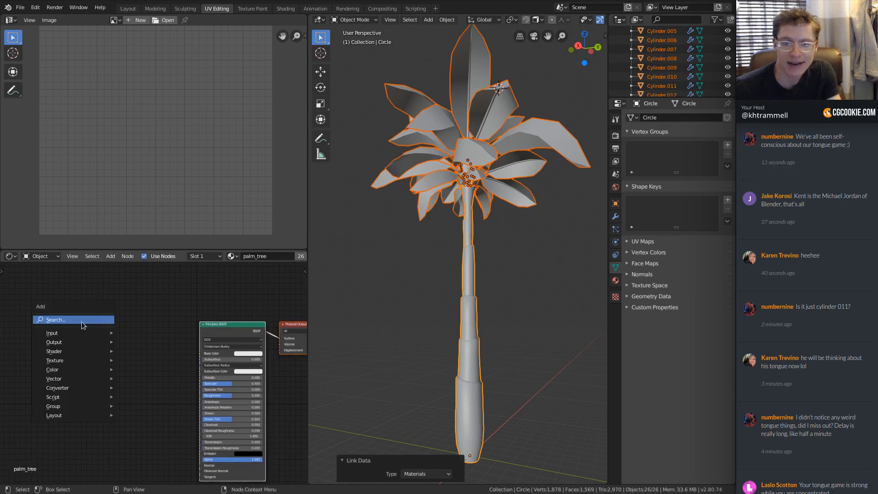
mouse_move(75, 362)
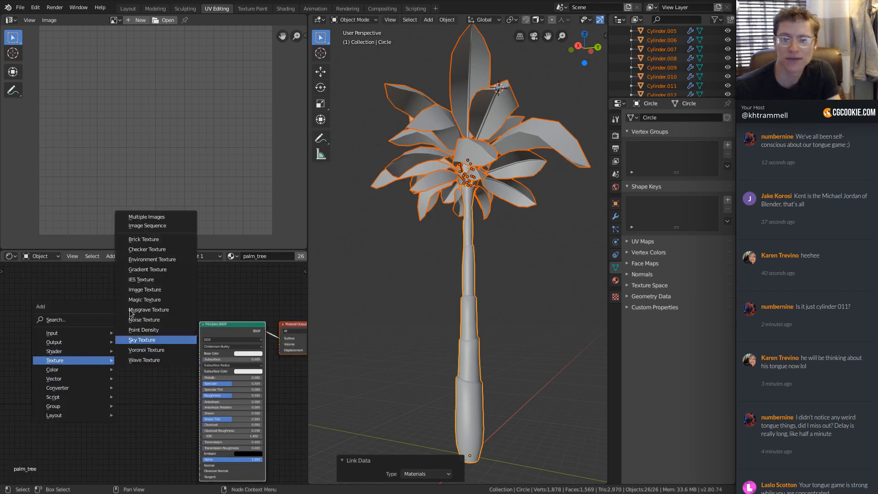
left_click(148, 287)
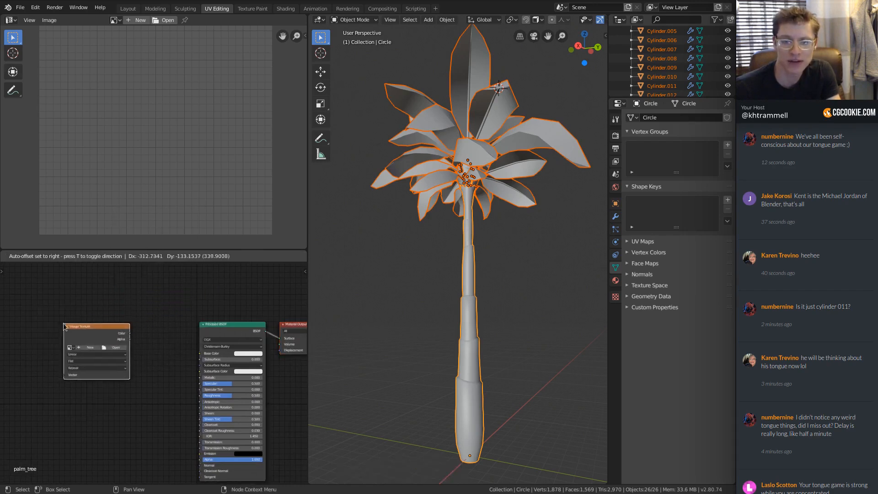
left_click(63, 323)
Step: Start a new image in the Image Texture node, set to 2048 by 2048 px and named palm-tree_COLOR
scroll(76, 380, "up", 3)
middle_click_drag(77, 381, 190, 426)
left_click(154, 373)
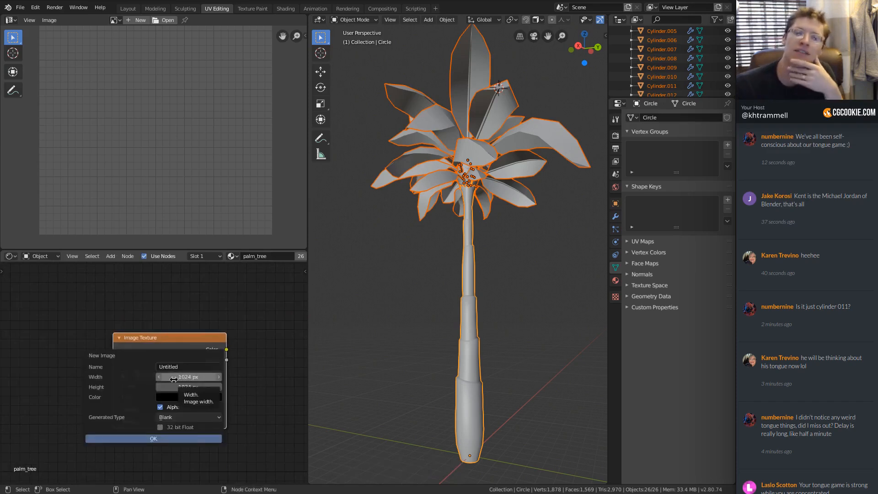
left_click(174, 380)
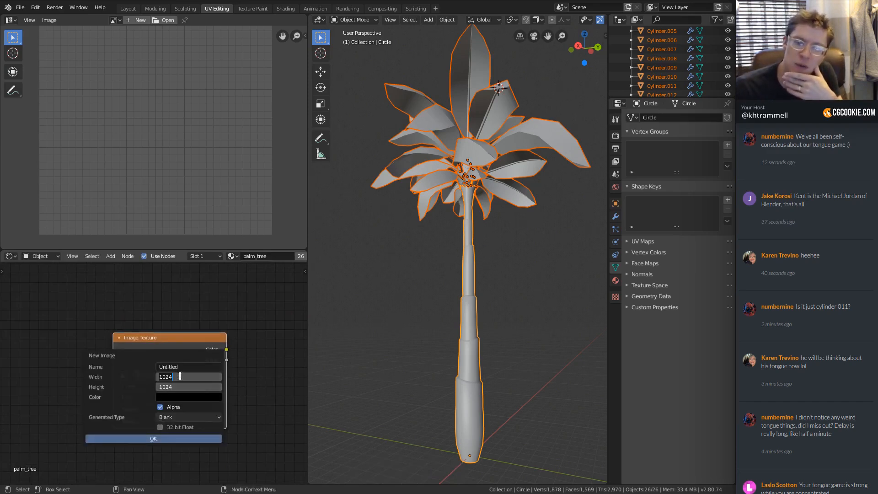
type("2048")
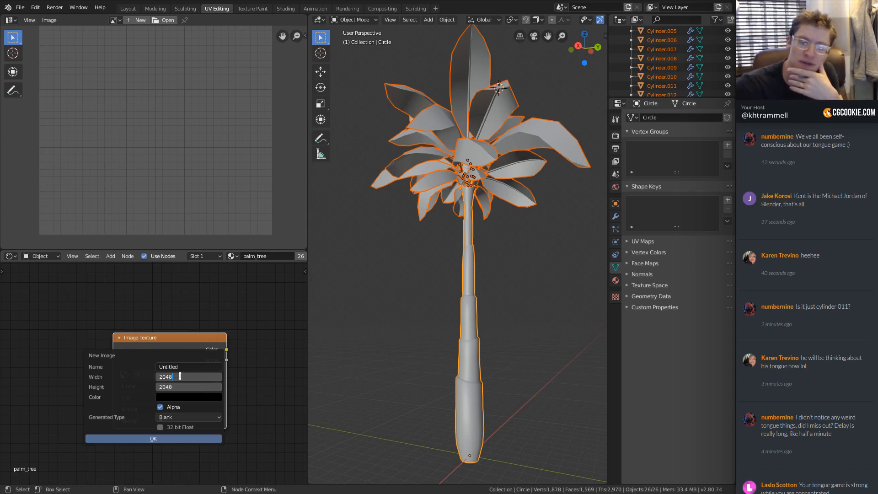
left_click(185, 367)
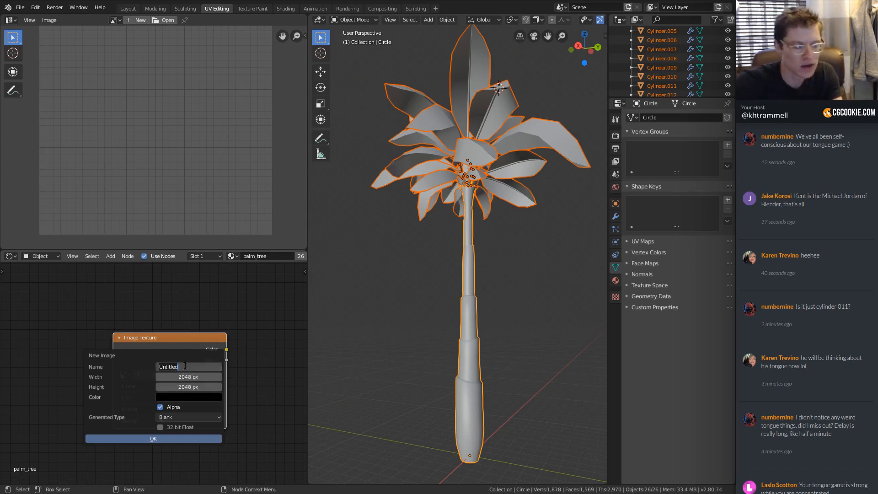
type("palm-tre")
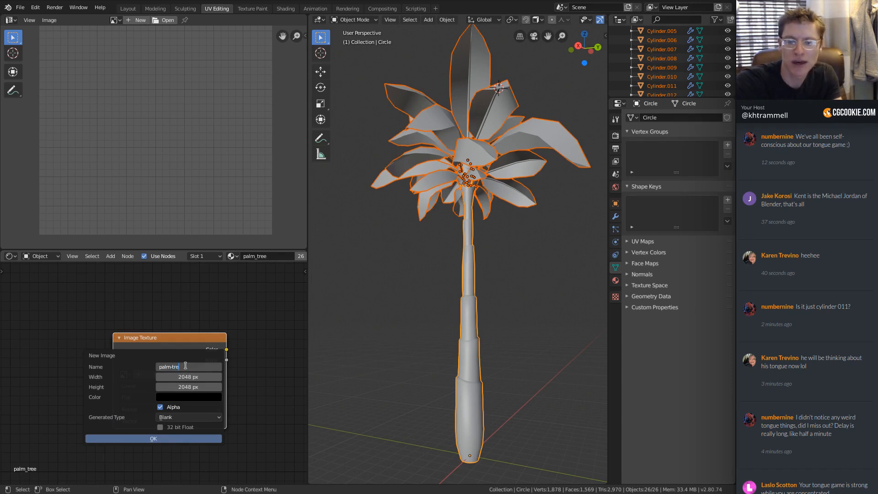
type("e_COLOR")
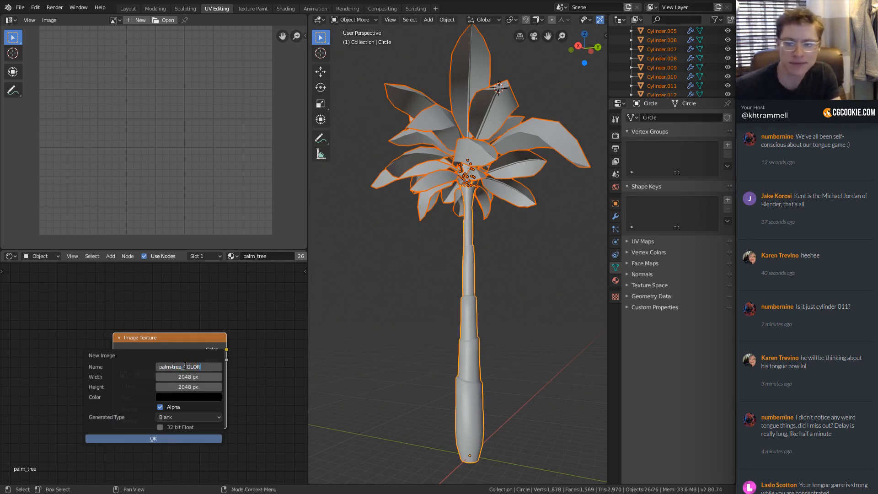
Step: Give the new image a muted brown fill of about H 0.094, S 0.240, V 0.524 and create it
left_click(161, 407)
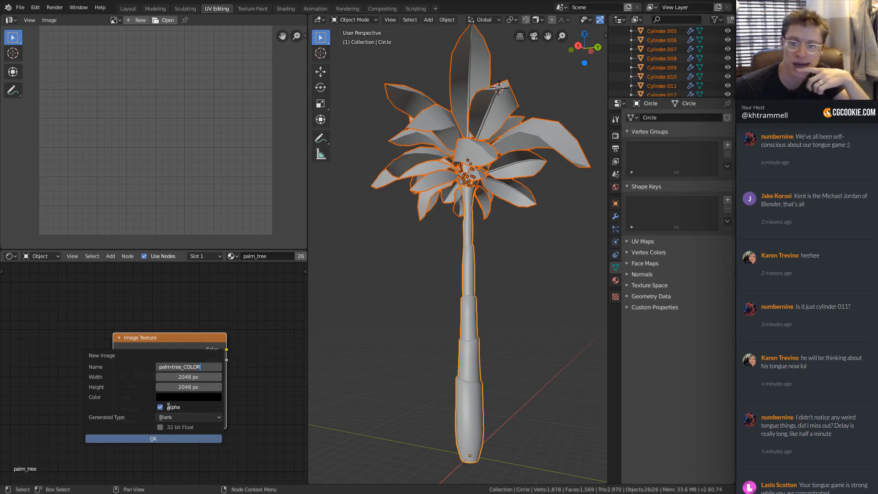
left_click(177, 396)
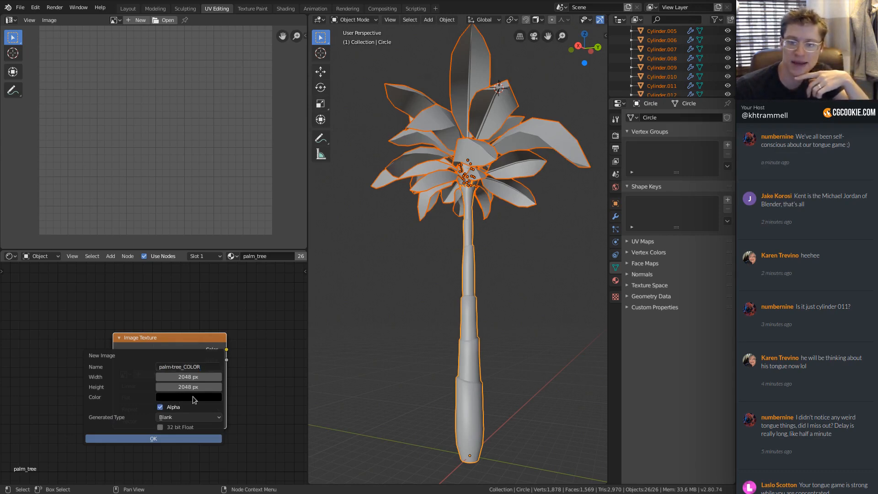
left_click(195, 398)
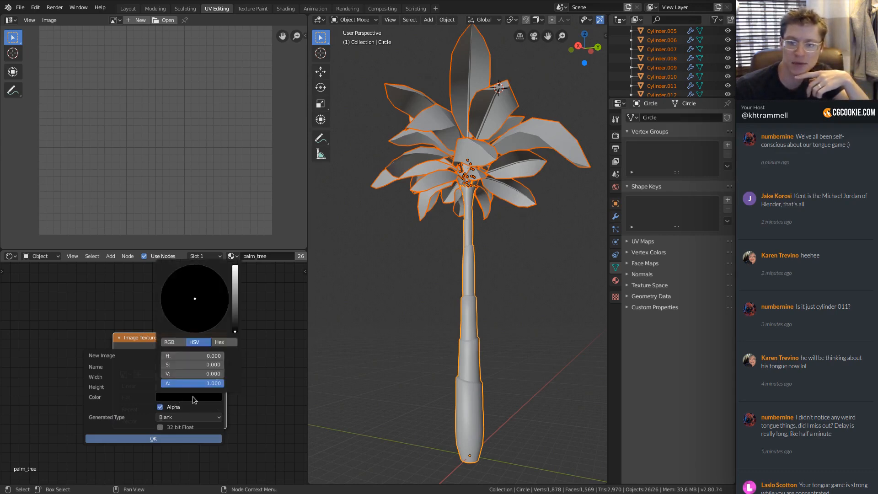
left_click(236, 304)
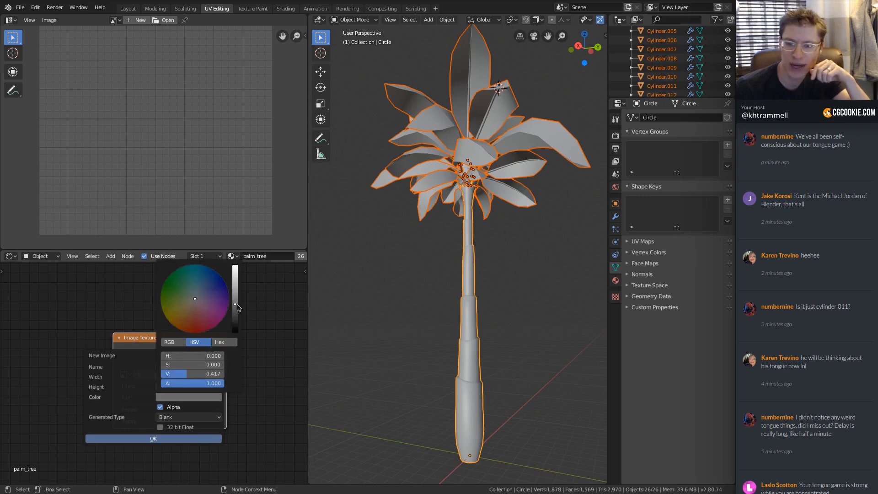
left_click(191, 305)
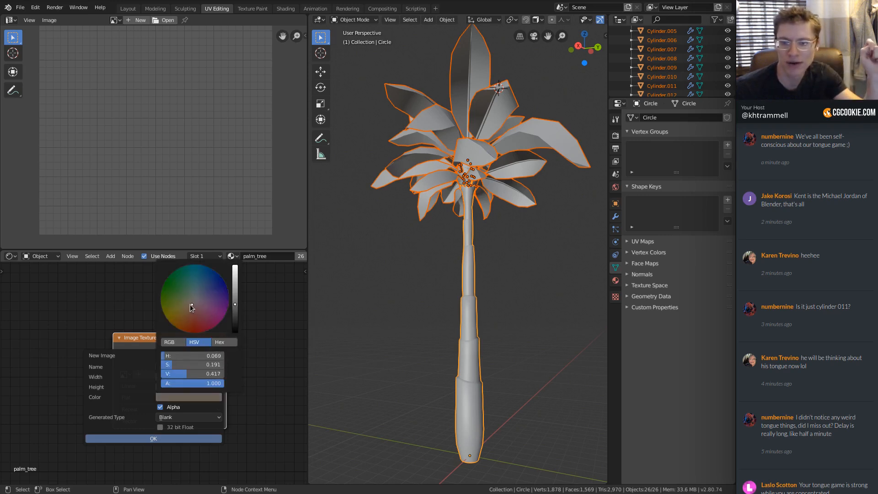
left_click_drag(191, 305, 189, 305)
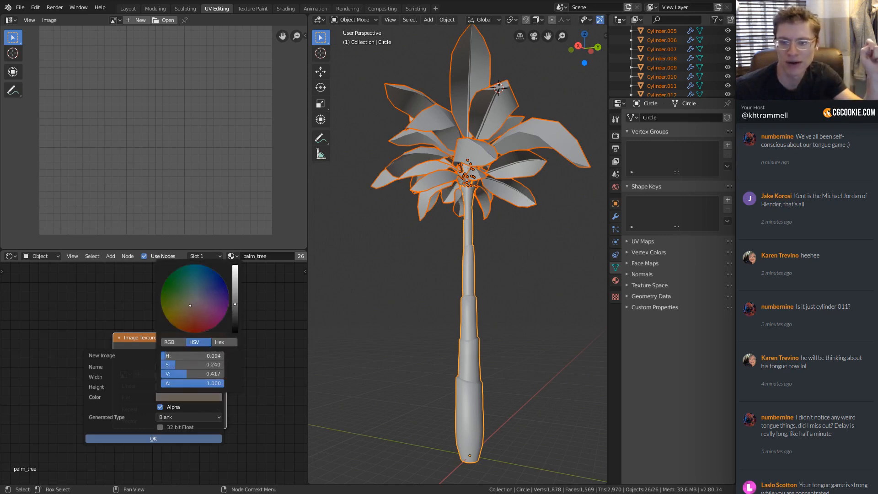
left_click(235, 300)
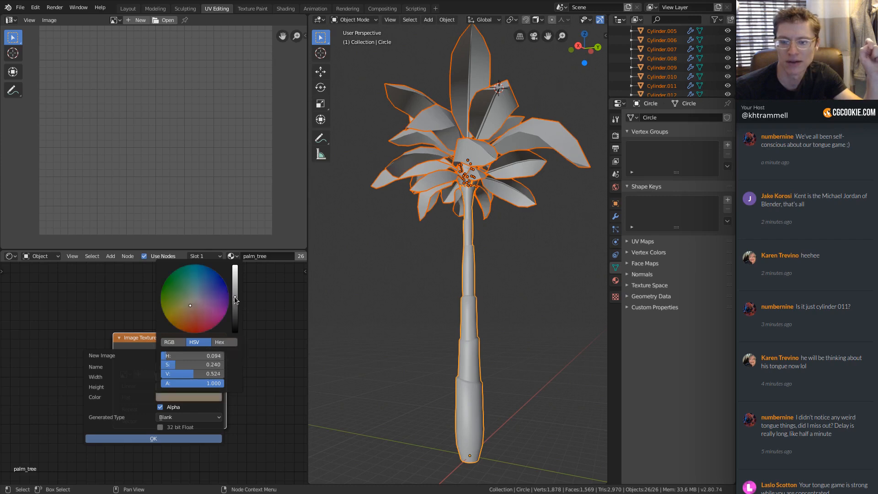
left_click(153, 439)
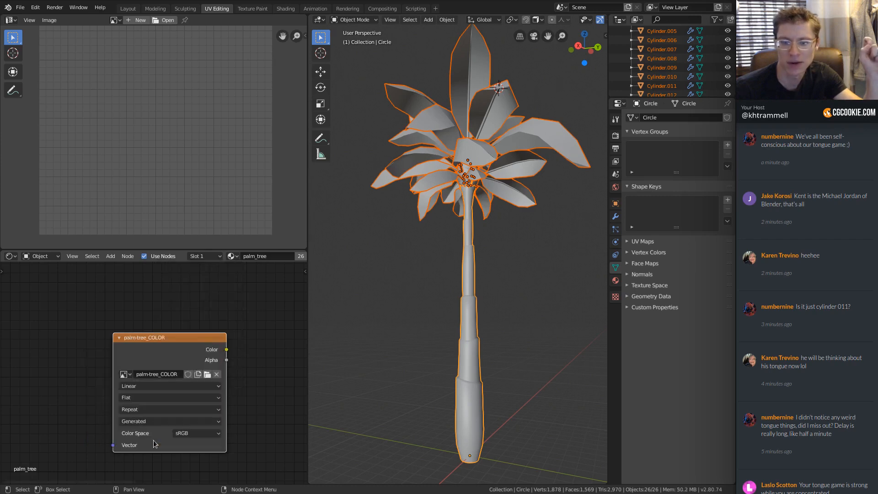
Step: Display the palm-tree_COLOR image in the UV editor
left_click(116, 22)
left_click(138, 34)
scroll(214, 149, "down", 6)
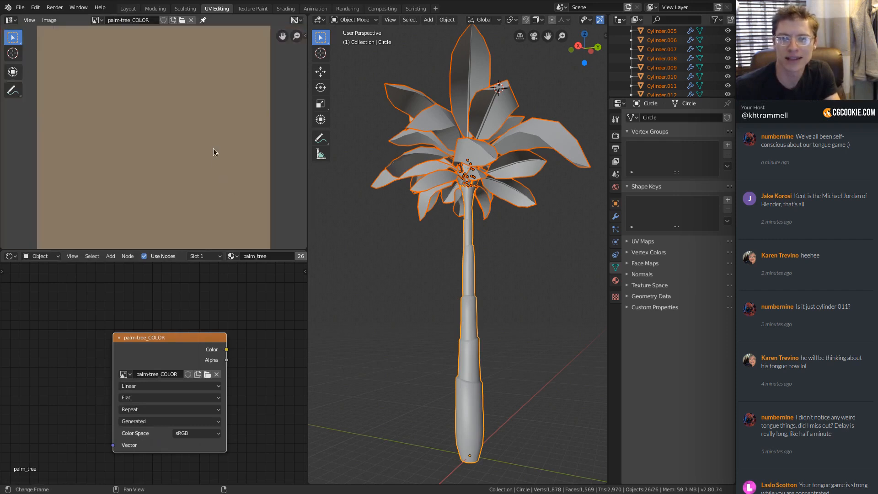
scroll(212, 148, "up", 5)
scroll(212, 141, "down", 1)
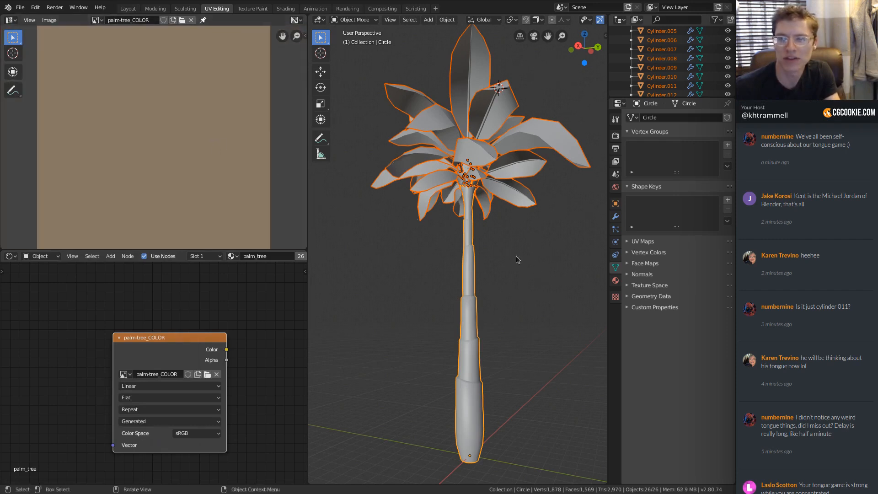
Step: Show the image properties in the UV editor's sidebar and set the generated type to UV Grid
middle_click_drag(507, 229, 480, 222)
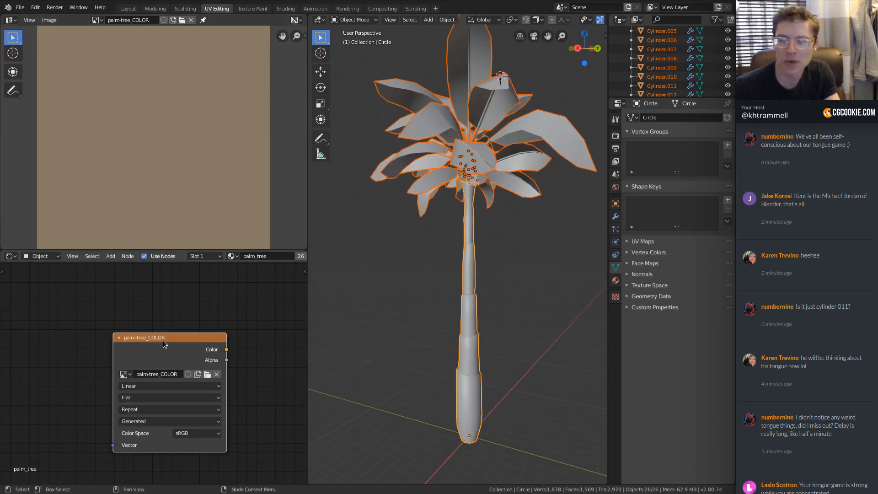
key("n")
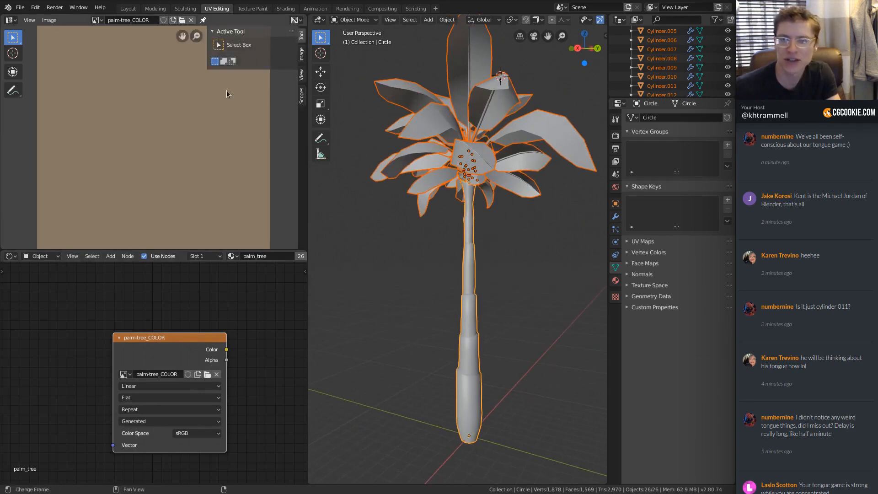
left_click(302, 55)
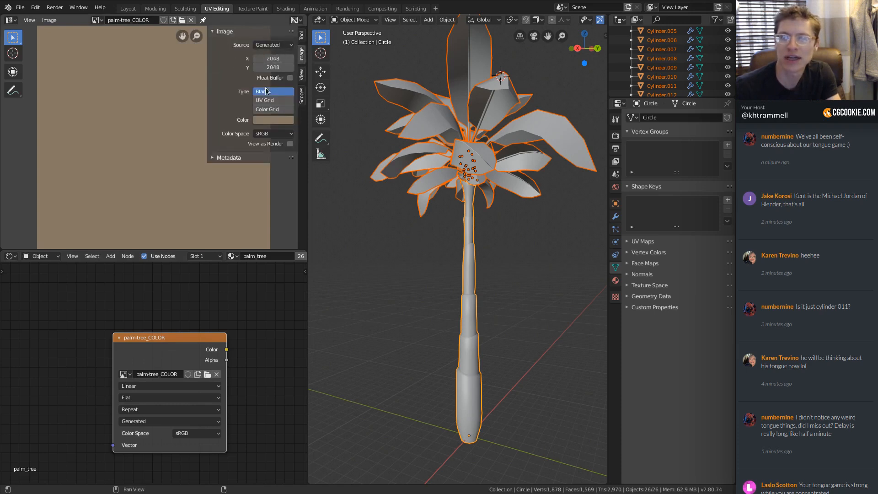
left_click(269, 100)
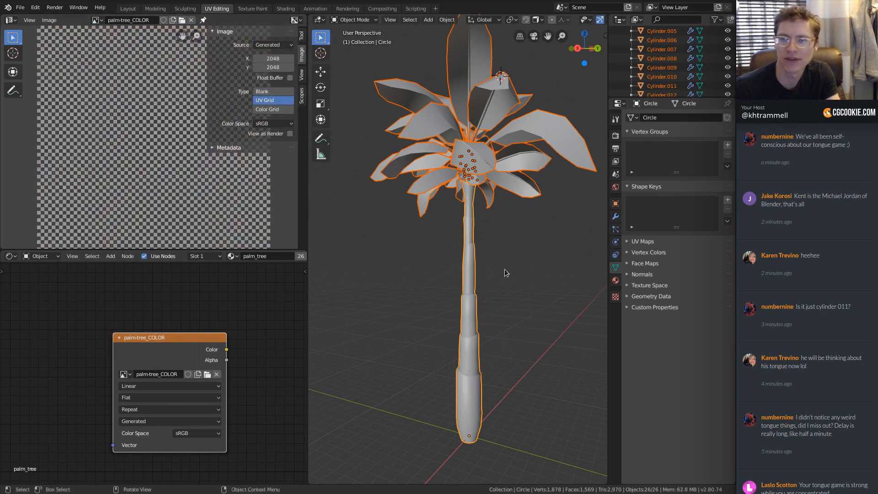
Step: Switch the 3D viewport to Look Dev shading and frame all nodes of the palm_tree material
key("z")
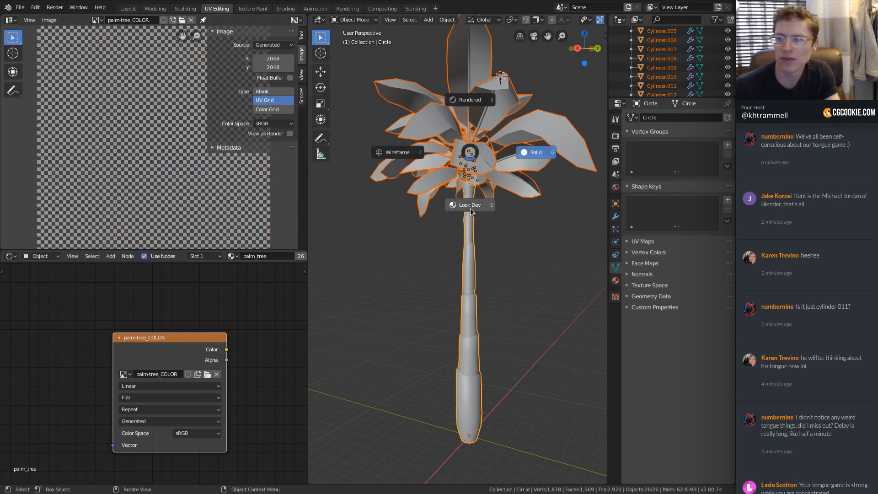
left_click(475, 236)
middle_click_drag(474, 235, 400, 238)
key("Home")
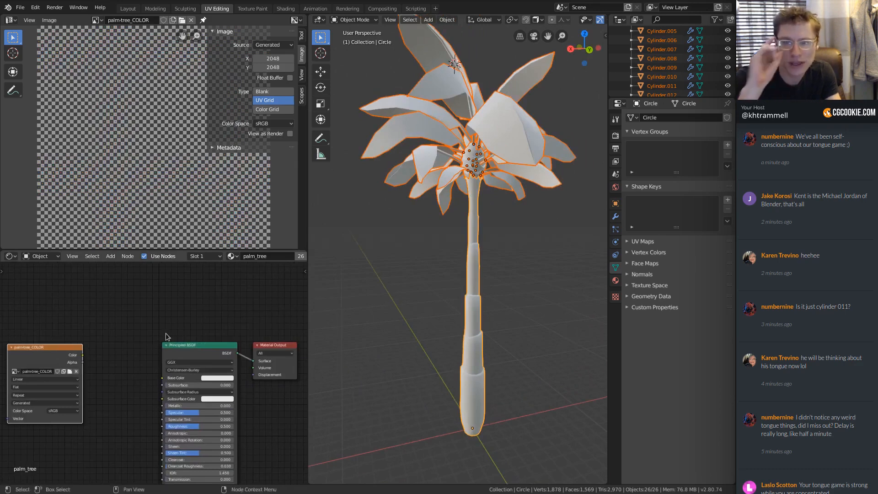
Step: Look up the Node Wrangler add-on in the preferences by searching for "ode", and close the preferences
left_click(35, 8)
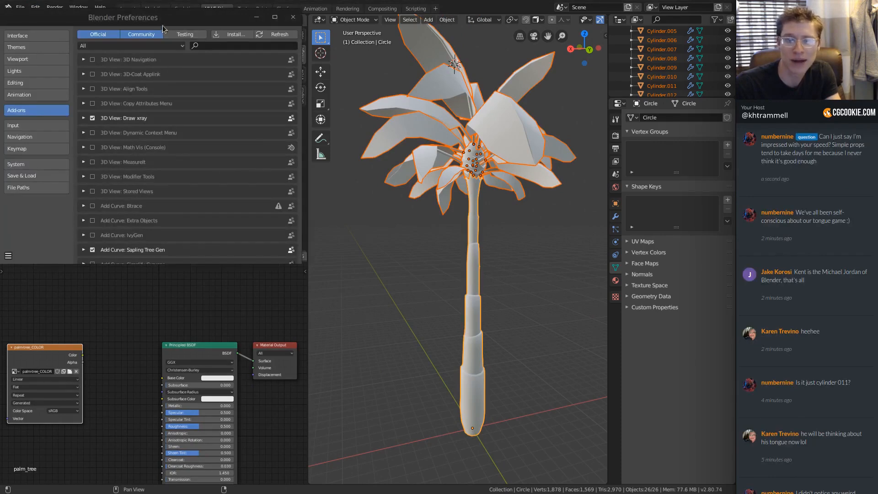
left_click_drag(162, 16, 309, 124)
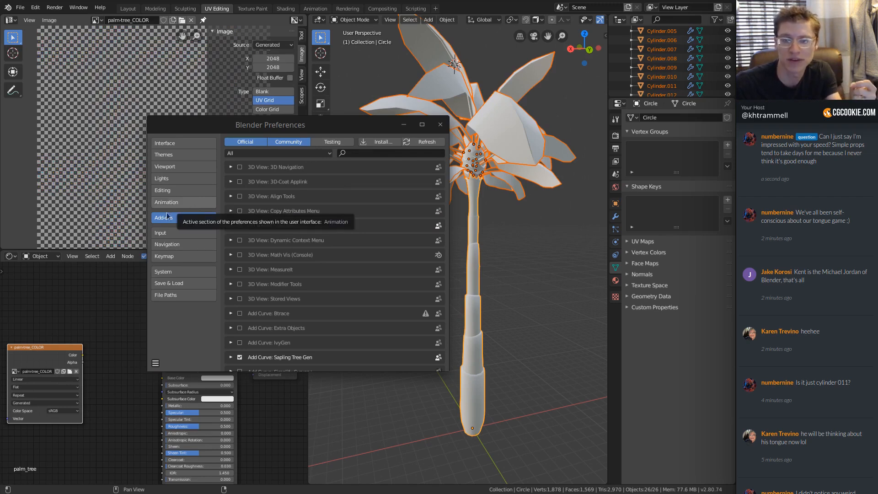
left_click(352, 155)
type("ode")
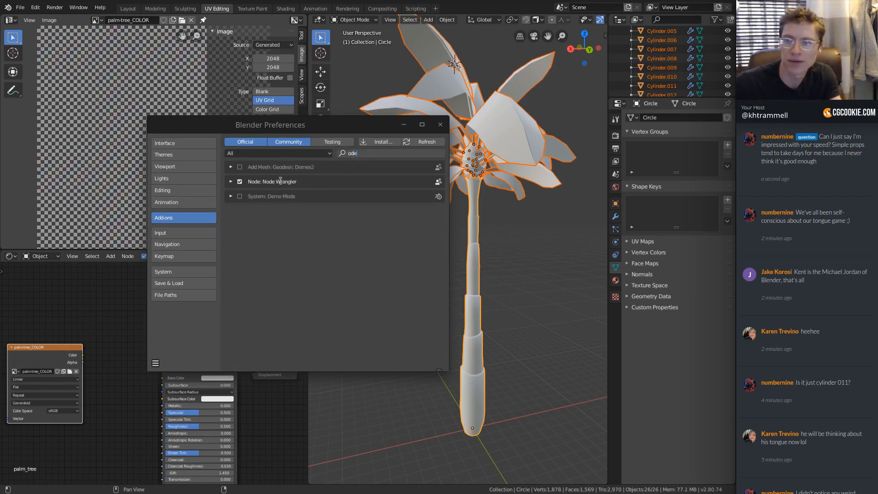
left_click(440, 124)
Step: Preview the palm-tree_COLOR texture on the palm through a Viewer node and move the texture node higher
middle_click_drag(59, 357, 122, 332)
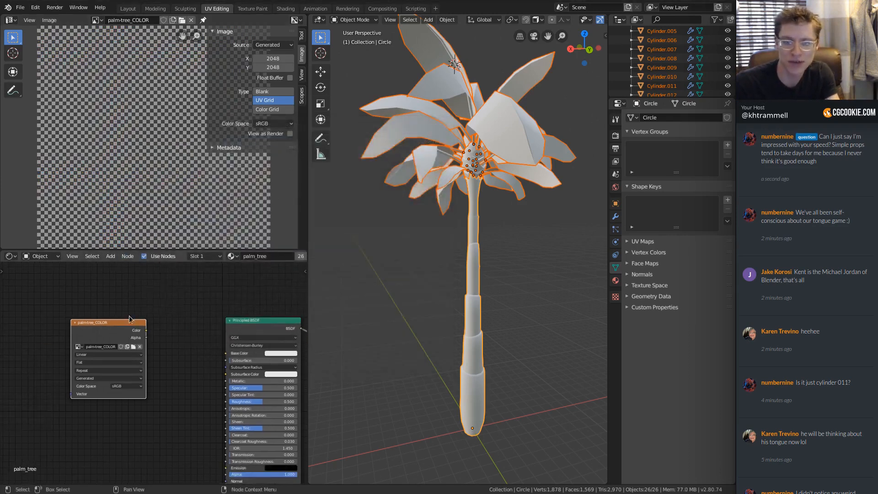
left_click(112, 331, "ctrl+shift")
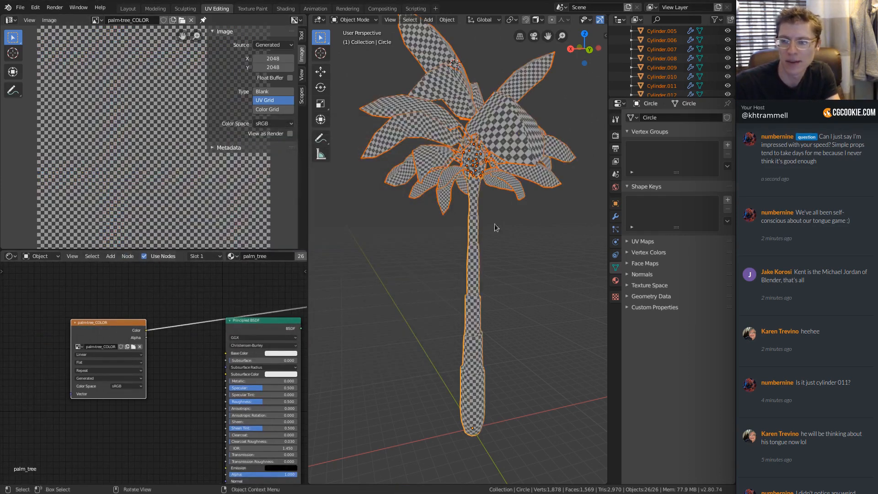
middle_click_drag(125, 341, 90, 354)
left_click_drag(56, 341, 70, 296)
Step: Deselect all objects and examine the checker pattern on the palm's leaves and trunk from several angles
scroll(457, 258, "up", 5)
scroll(457, 256, "up", 3)
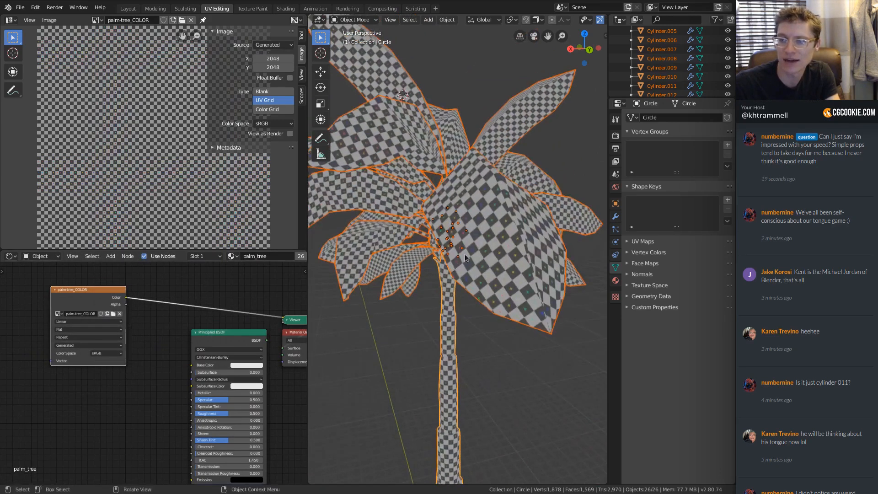
key("alt+a")
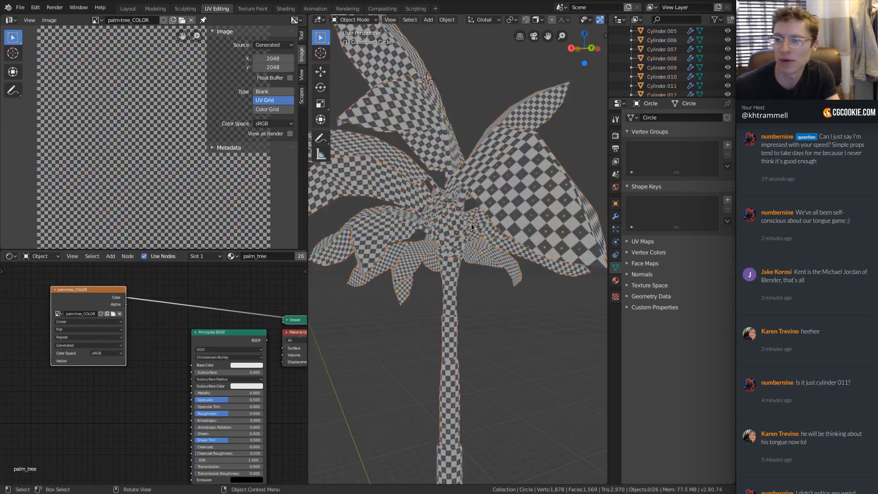
scroll(470, 224, "down", 3)
middle_click_drag(526, 247, 446, 192)
middle_click_drag(446, 192, 512, 190)
Step: Set the image's generated type back to Blank and hide the UV editor's sidebar
left_click(273, 92)
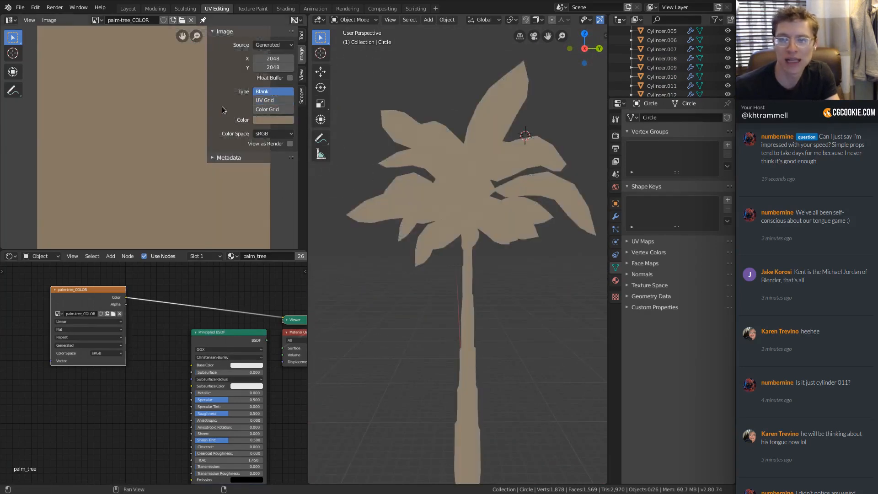
key("n")
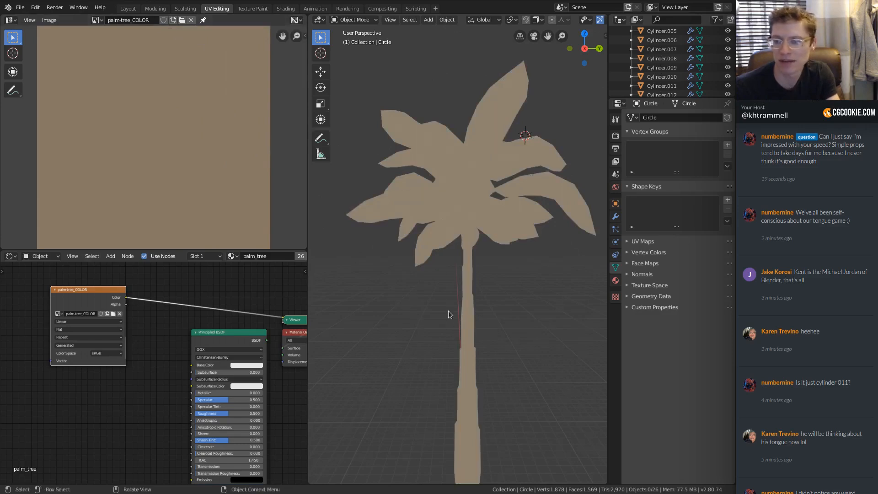
middle_click_drag(448, 311, 434, 245)
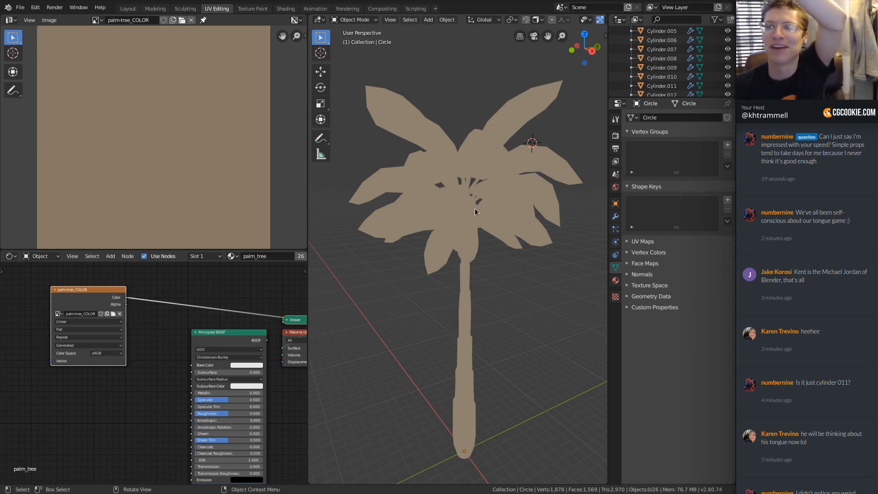
middle_click_drag(502, 227, 462, 211)
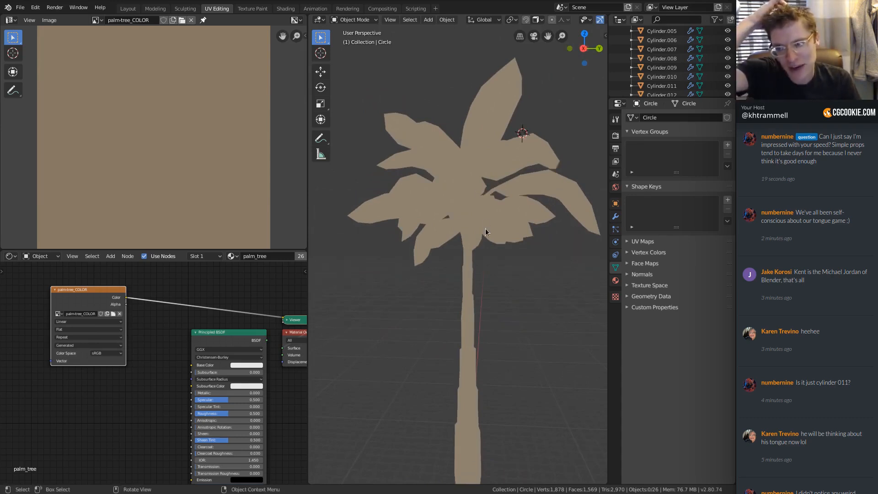
middle_click_drag(526, 213, 478, 212)
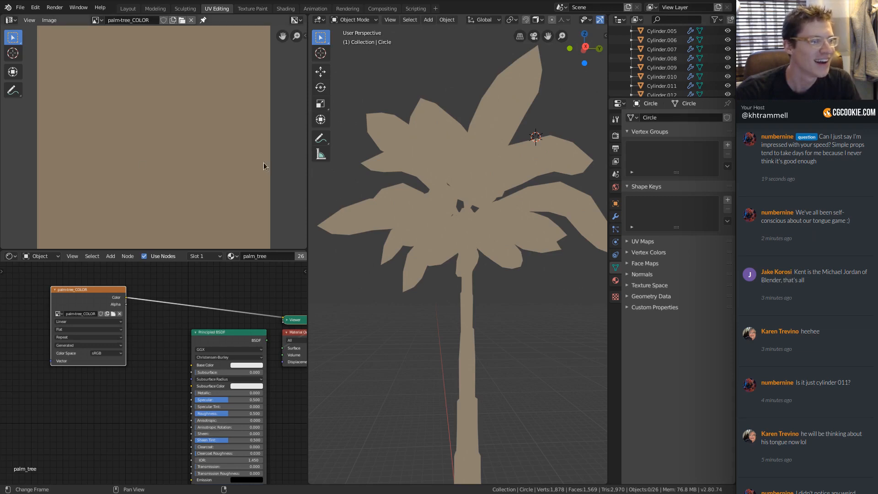
middle_click_drag(430, 224, 459, 246)
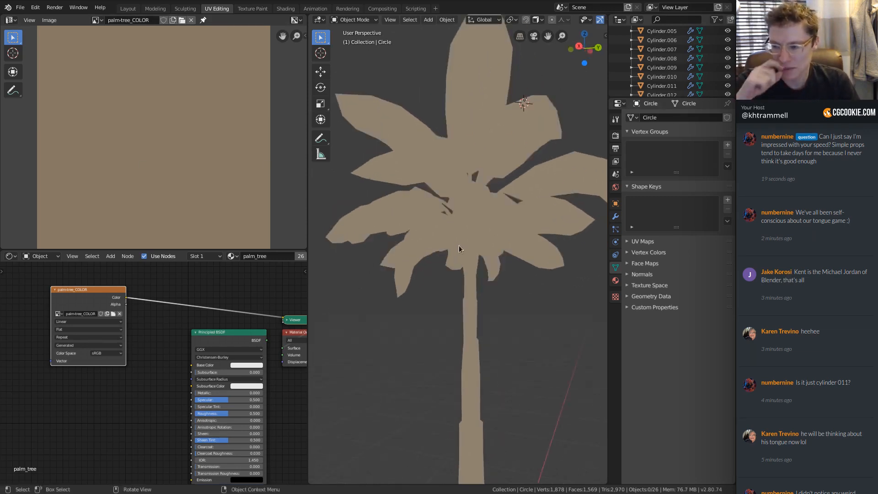
Step: Select the palm tree's trunk in the 3D viewport
middle_click_drag(442, 229, 479, 259)
left_click(478, 260)
middle_click_drag(498, 289, 429, 103)
Step: Switch to the Unsplash beach results in the browser and examine the photo of a white hammock tied to coconut trees, and return to Blender
key("alt+Tab")
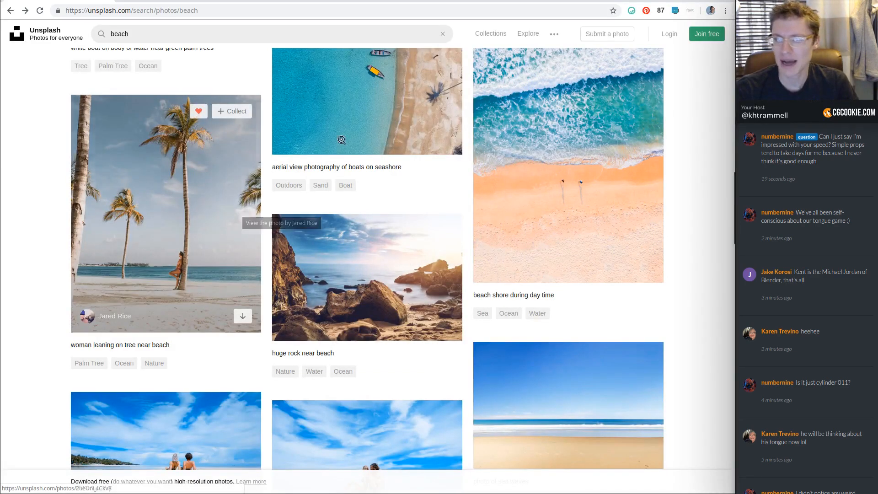
scroll(339, 142, "down", 10)
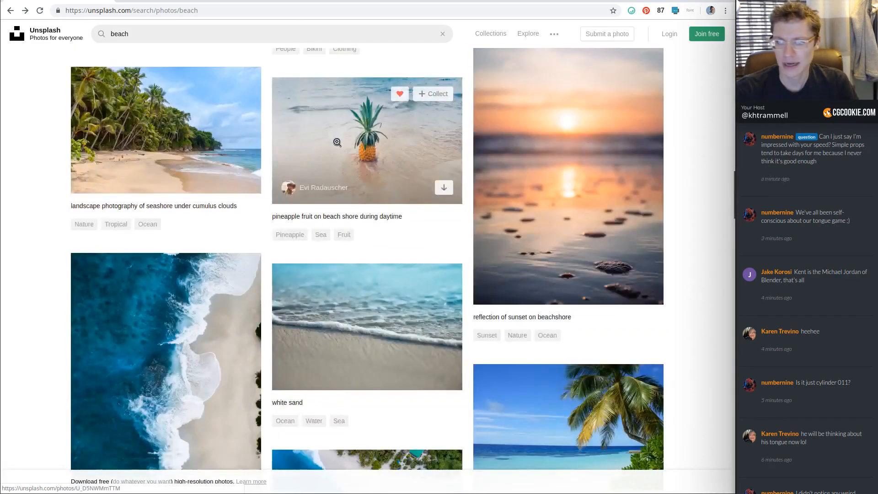
scroll(338, 141, "up", 10)
scroll(322, 132, "up", 15)
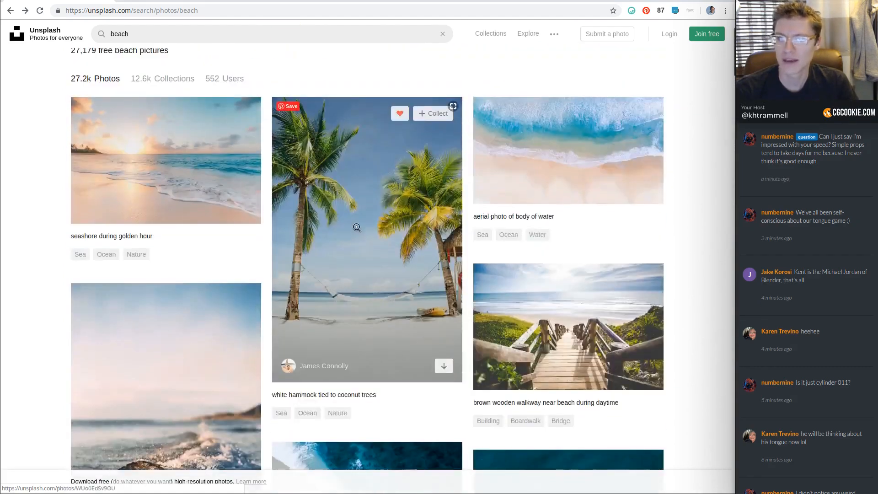
left_click(357, 227)
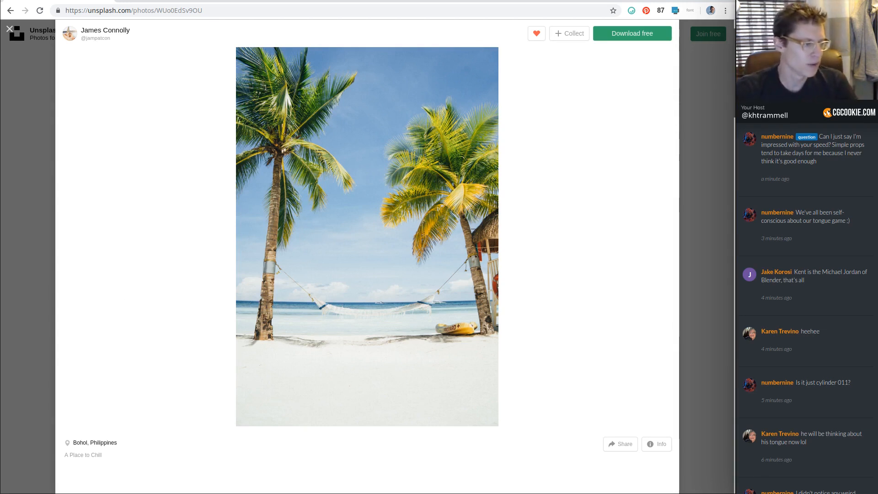
key("alt+Tab")
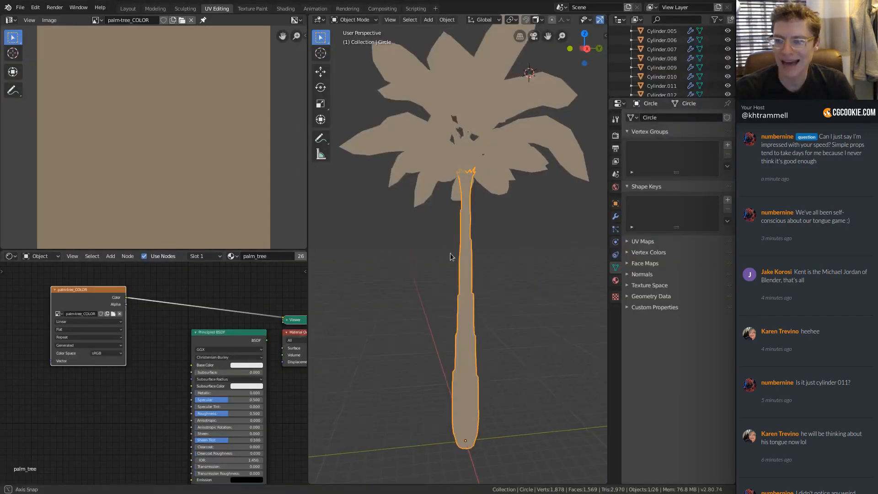
Step: Isolate the palm's trunk in local view
middle_click_drag(467, 250, 449, 284)
scroll(449, 284, "up", 1)
middle_click_drag(412, 338, 519, 229, "shift")
scroll(403, 270, "up", 1)
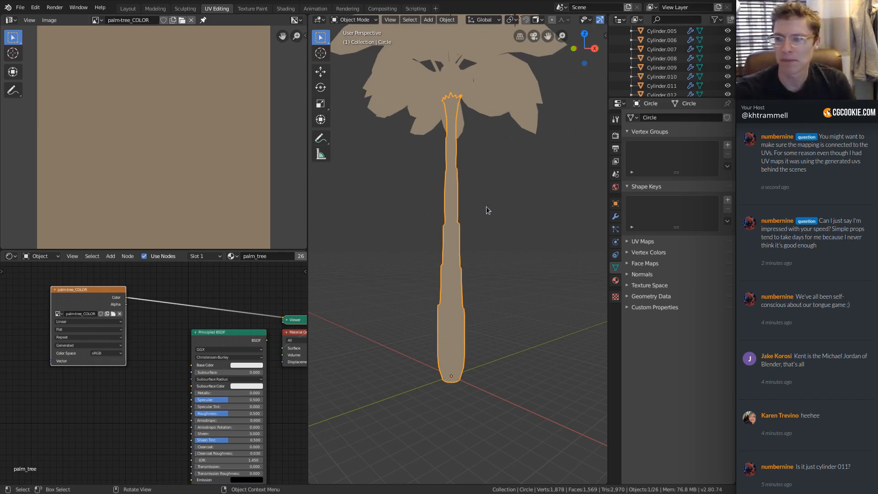
middle_click_drag(486, 206, 475, 228, "ctrl")
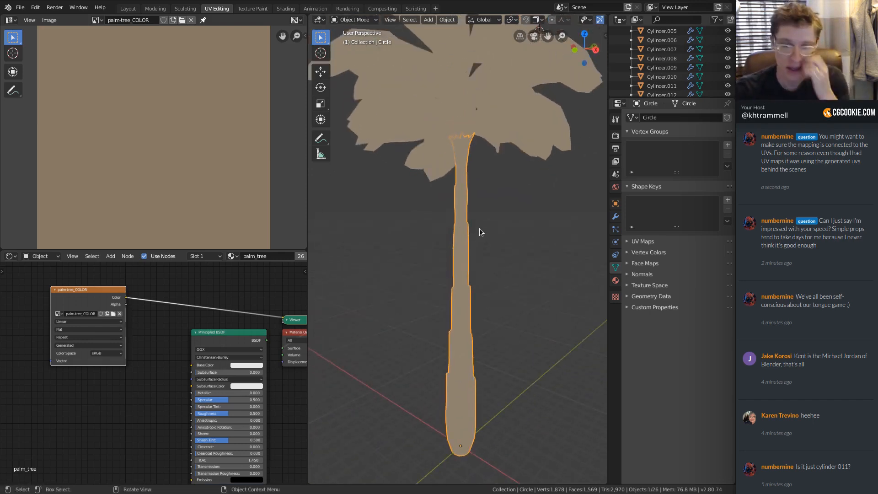
key("KP_Divide")
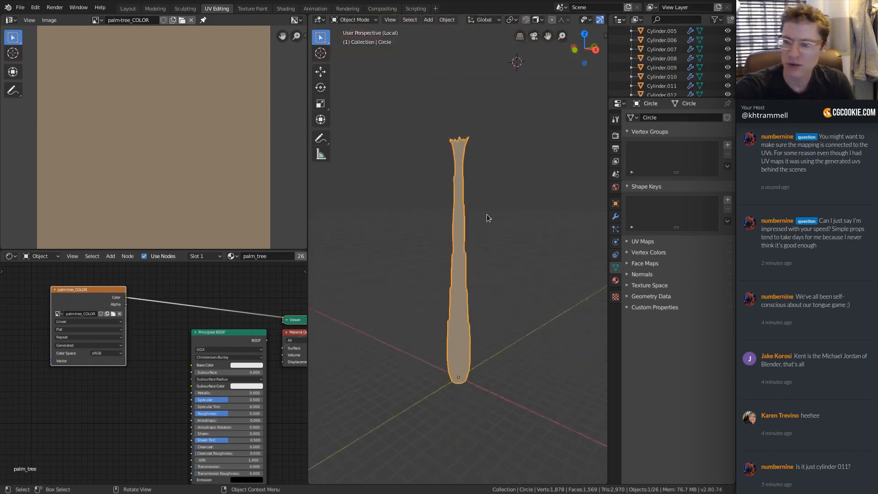
scroll(446, 269, "up", 3)
scroll(450, 271, "down", 2)
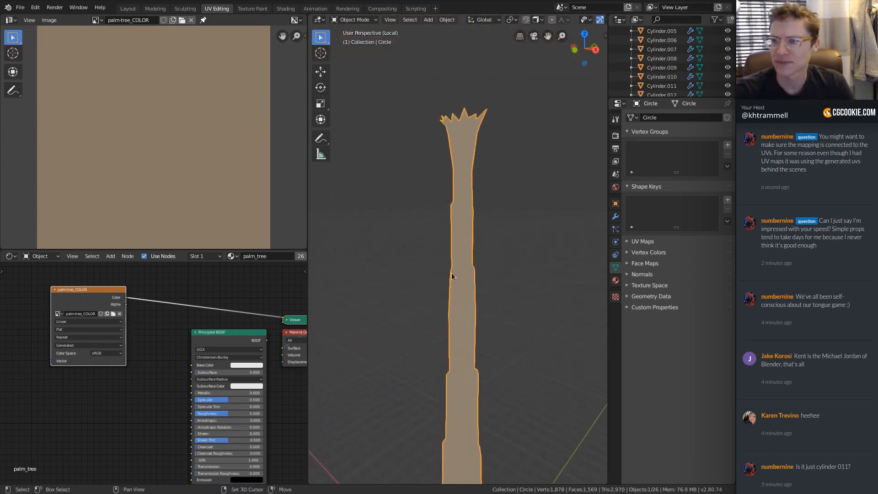
Step: Switch the trunk to Texture Paint mode and show the tool settings in the viewport header
left_click(353, 19)
left_click(355, 80)
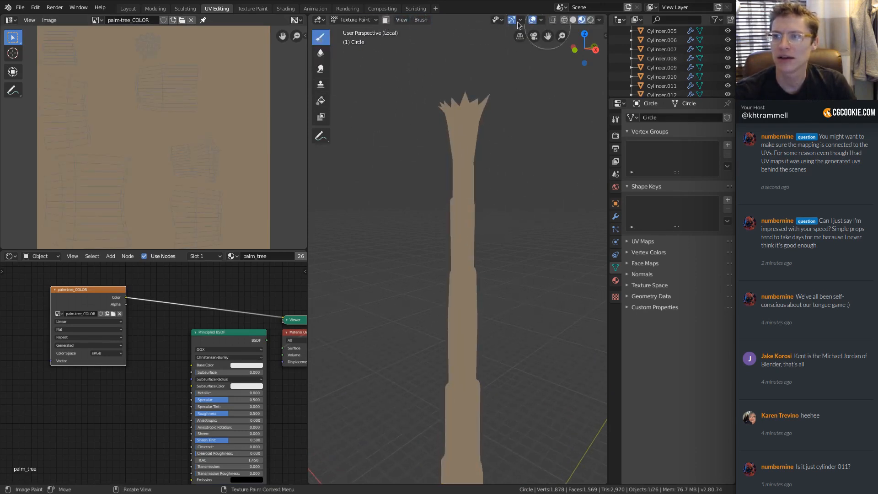
right_click(357, 21)
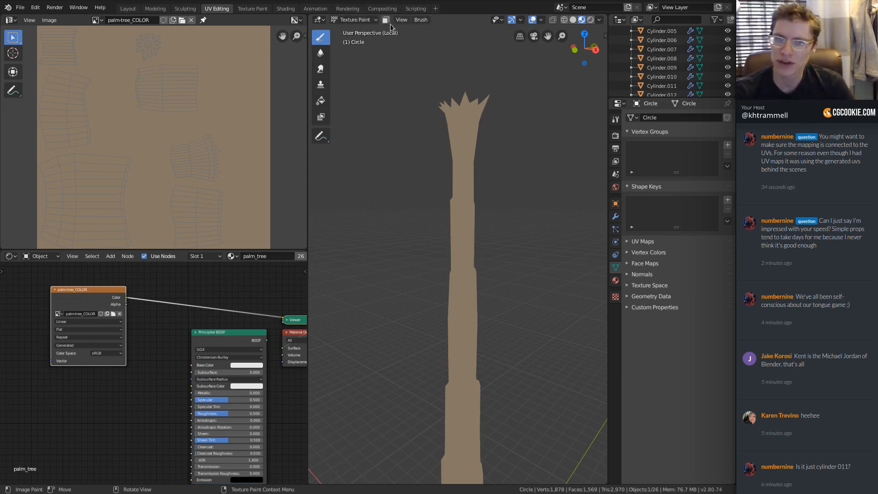
left_click(365, 20)
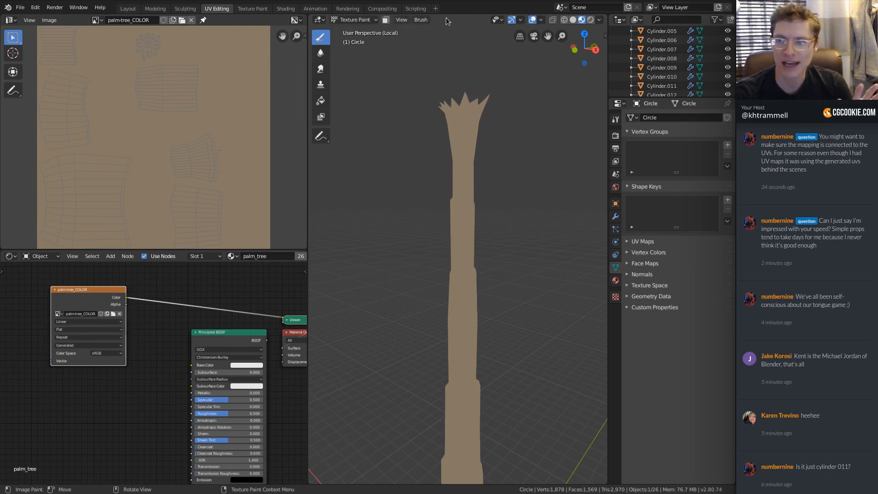
right_click(355, 22)
mouse_move(354, 25)
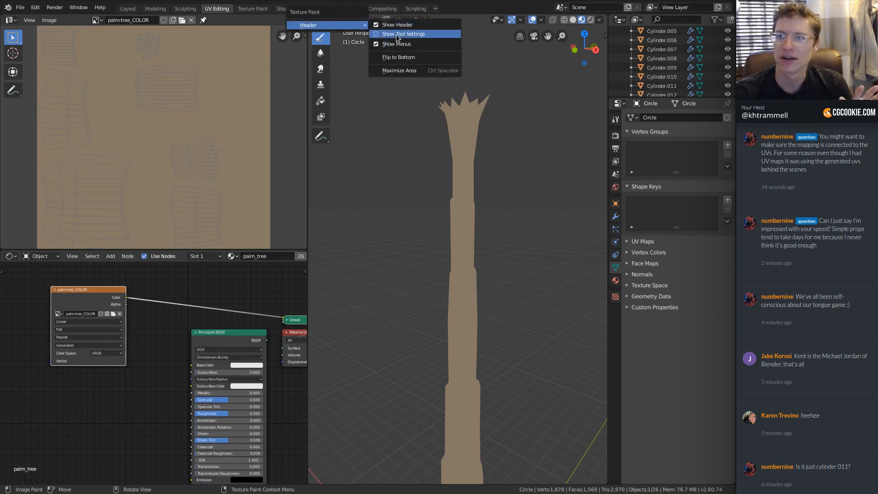
left_click(395, 36)
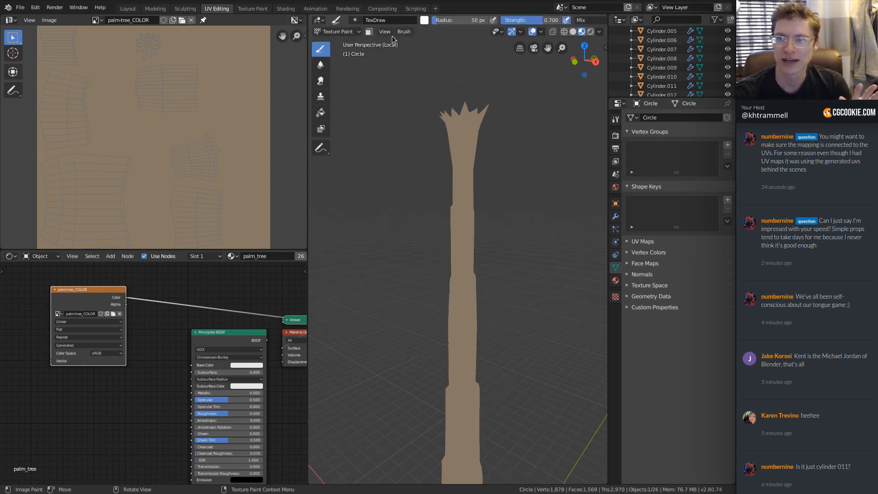
Step: Show the active tool's settings in the properties editor and review the TexDraw brush options
left_click(424, 21)
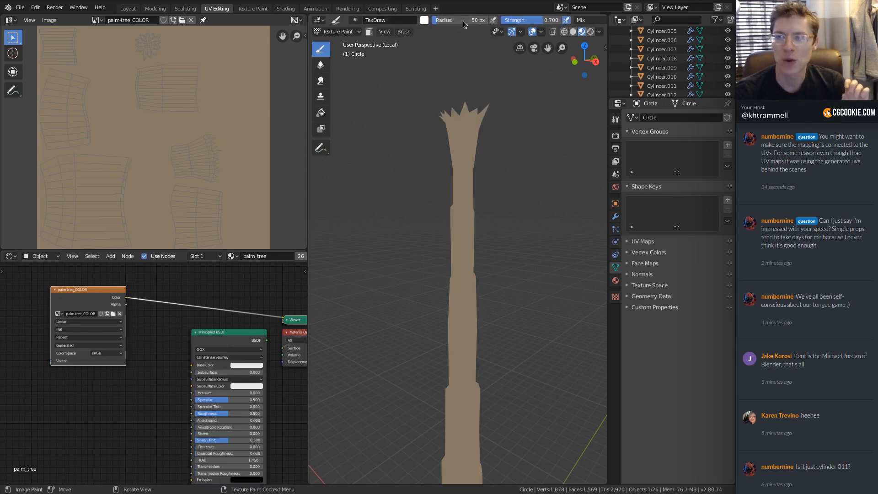
left_click(615, 120)
scroll(681, 205, "down", 3)
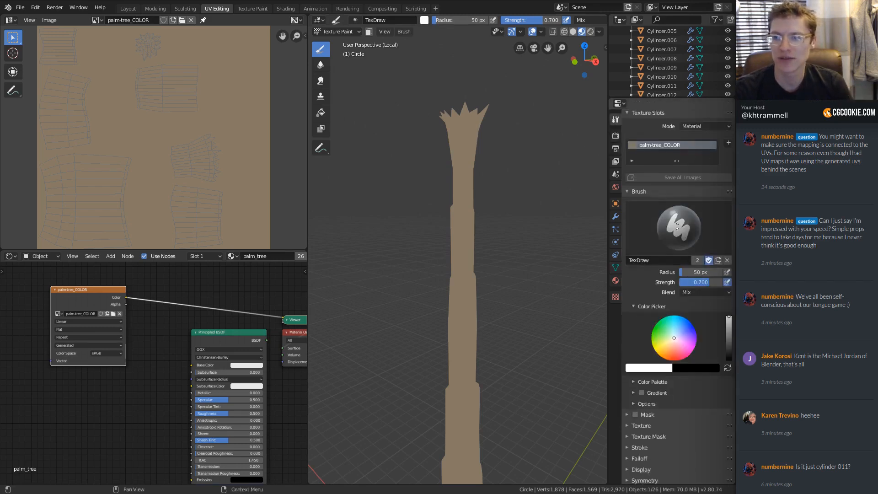
scroll(661, 243, "up", 3)
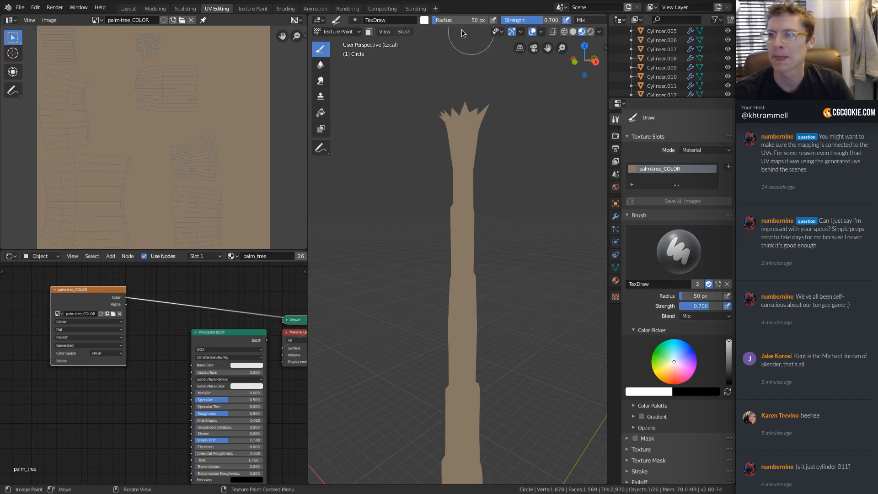
Step: Sample the trunk's brown base colour as the brush colour
left_click(425, 20)
left_click(502, 120)
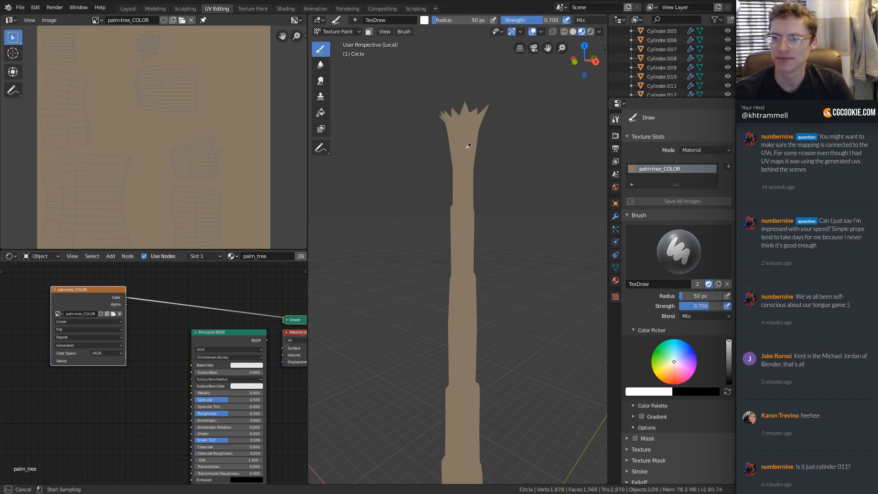
left_click(468, 147)
scroll(472, 123, "up", 2)
middle_click_drag(472, 123, 467, 145, "shift")
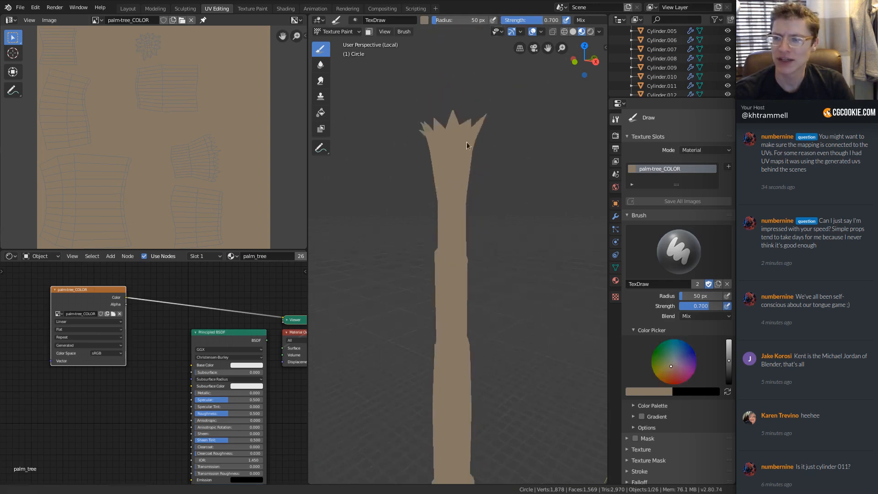
scroll(467, 146, "down", 3)
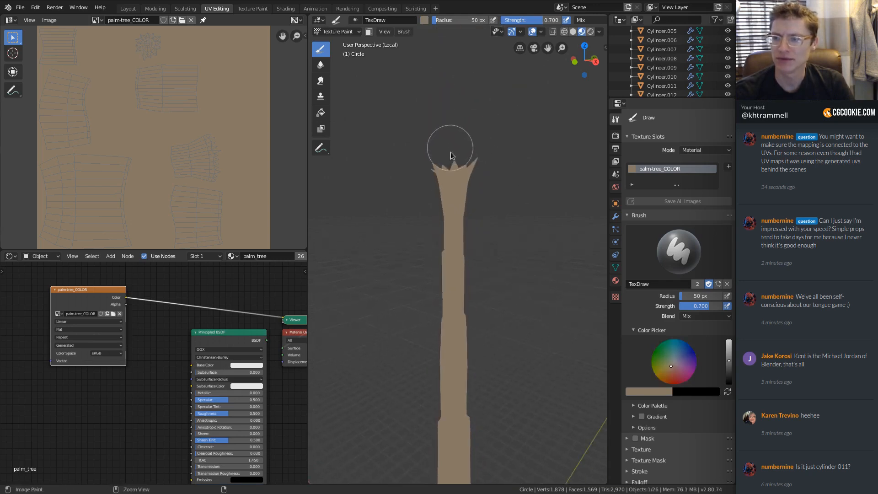
Step: Set the brush colour to pure white by raising its value to 1.000 and removing its saturation
left_click(425, 20)
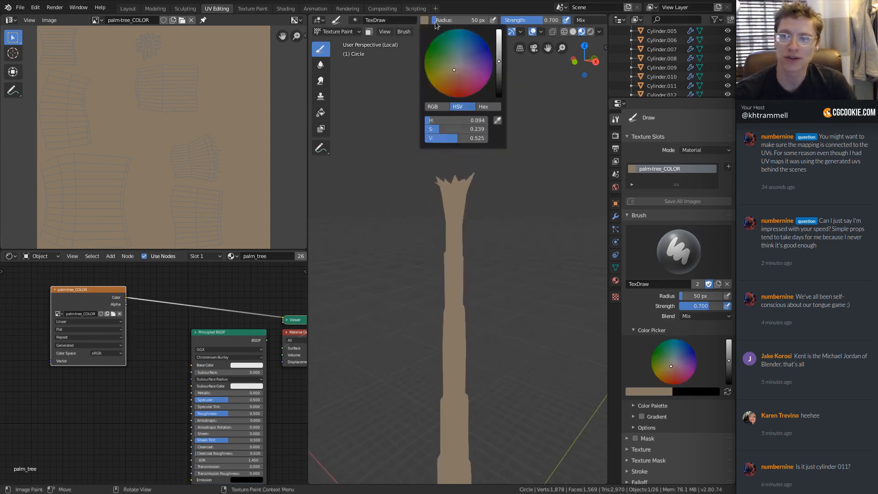
mouse_move(498, 58)
left_mouse_down()
mouse_move(498, 74)
mouse_move(498, 30)
left_mouse_up()
left_click(423, 21)
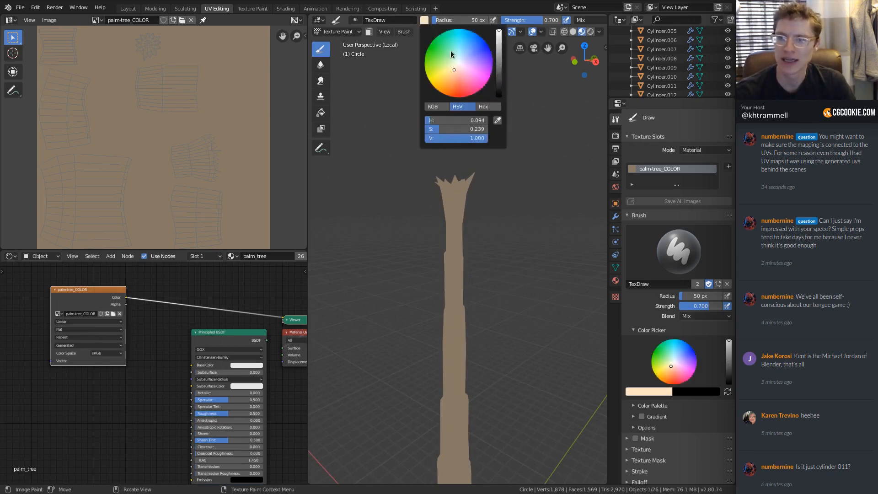
left_click(641, 393)
left_click_drag(603, 369, 592, 370)
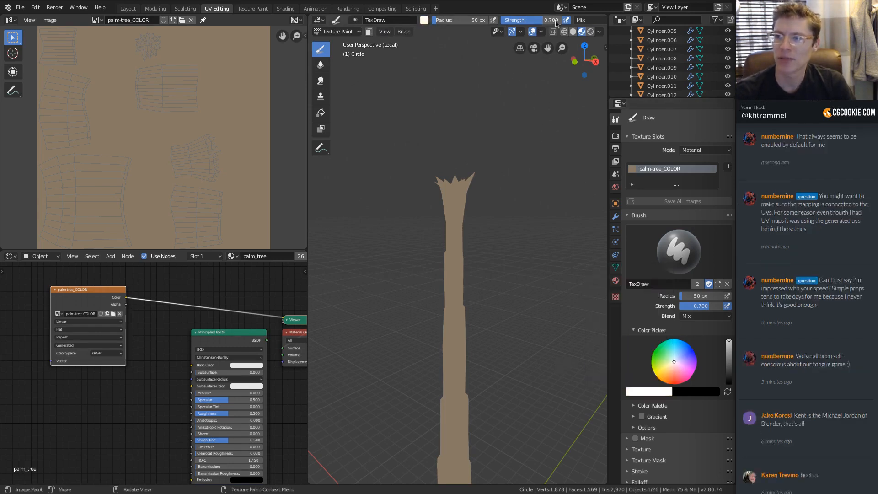
Step: Set the brush's blending mode to Overlay and its radius to 24 px
scroll(479, 23, "down", 5)
left_click(478, 21)
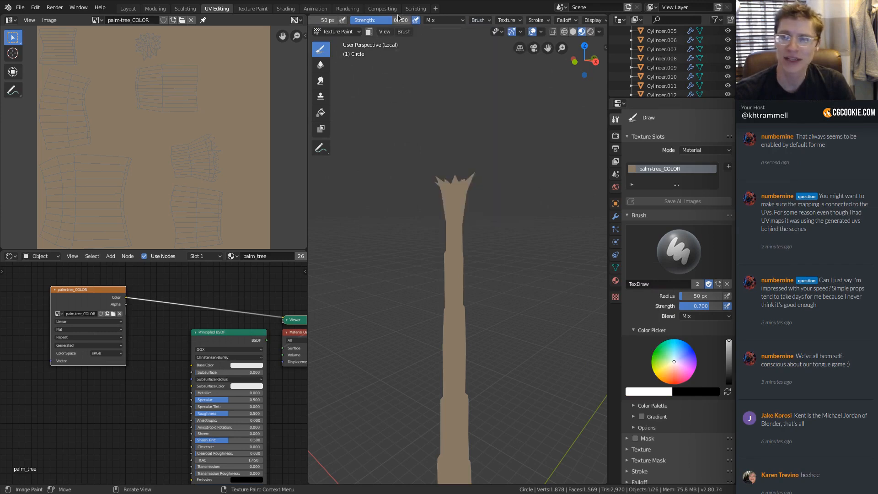
left_click(440, 20)
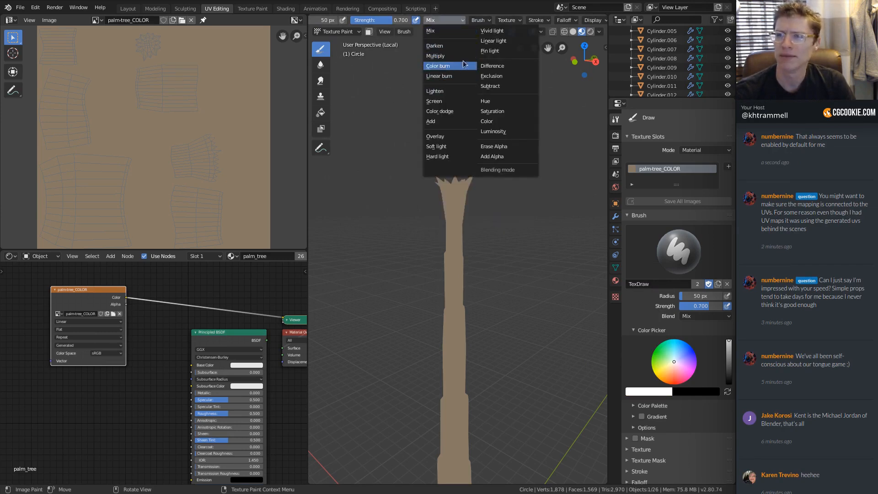
left_click(440, 136)
key("f")
left_click(443, 228)
Step: Try a light and a dark Overlay stroke across the upper part of the trunk, and undo both
middle_click_drag(443, 247, 468, 202, "ctrl")
mouse_move(478, 188)
left_mouse_down()
mouse_move(438, 189)
mouse_move(495, 190)
left_mouse_up()
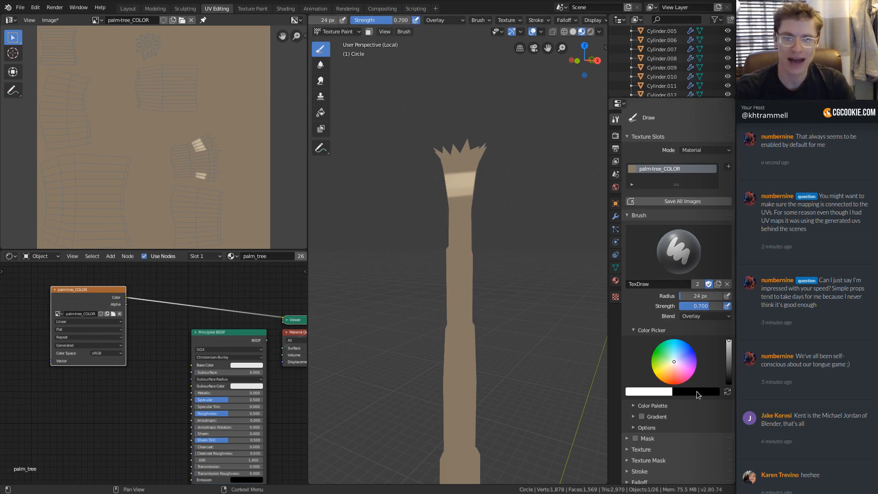
mouse_move(485, 220)
left_mouse_down("ctrl")
mouse_move(433, 212)
mouse_move(462, 207)
left_mouse_up("ctrl")
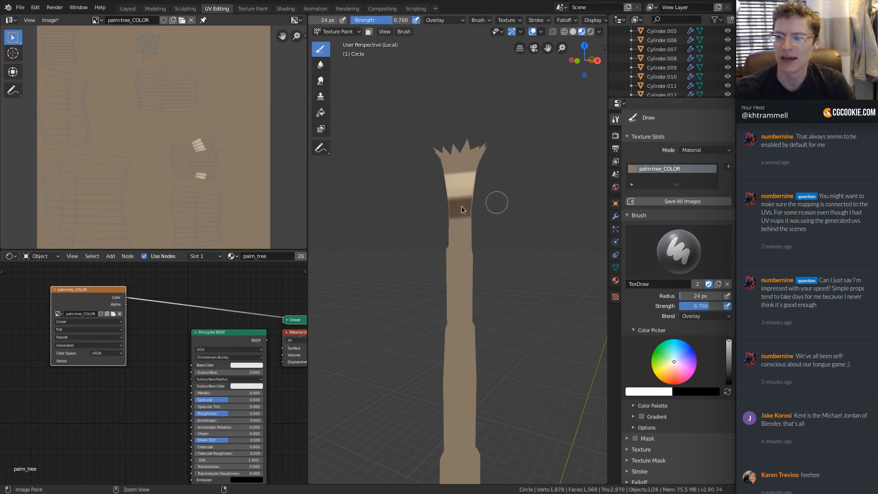
key("ctrl+z")
key("ctrl+z")
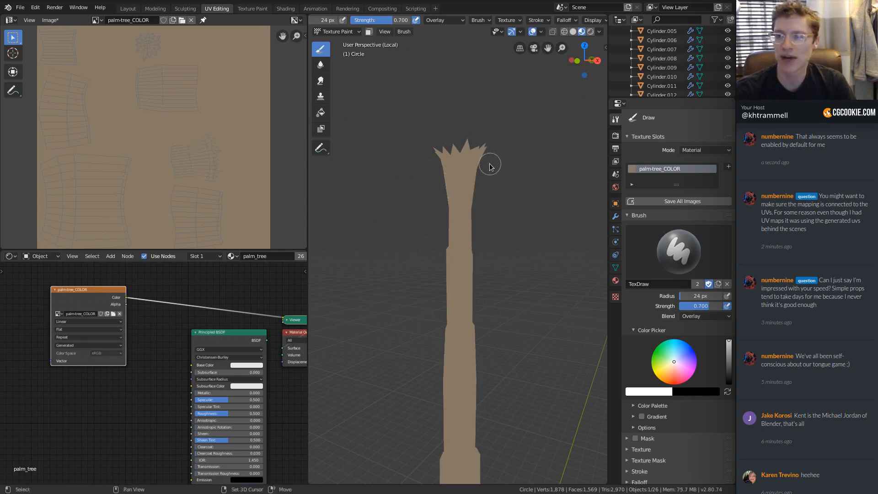
Step: Lower the brush strength to 0.115
key("shift+f")
left_click(528, 169)
key("shift+f")
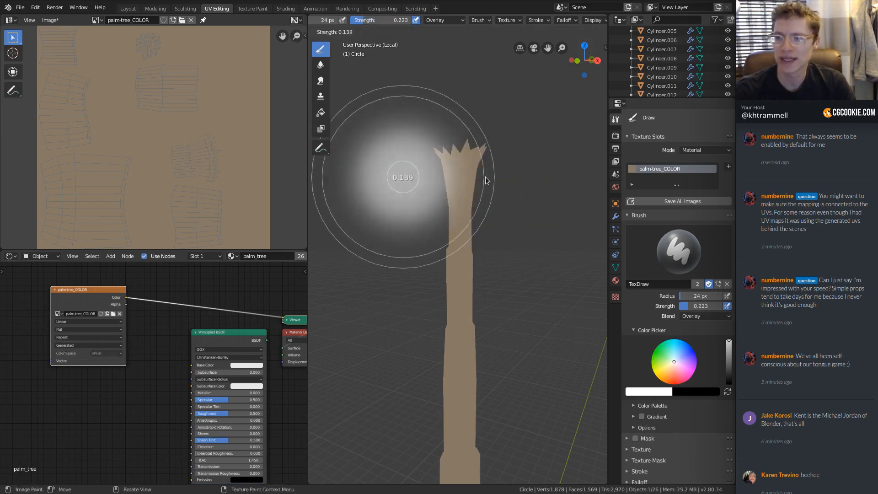
left_click(486, 178)
Step: Change the brush's falloff curve to the Sharp preset
middle_click_drag(485, 179, 506, 186)
scroll(482, 23, "down", 5)
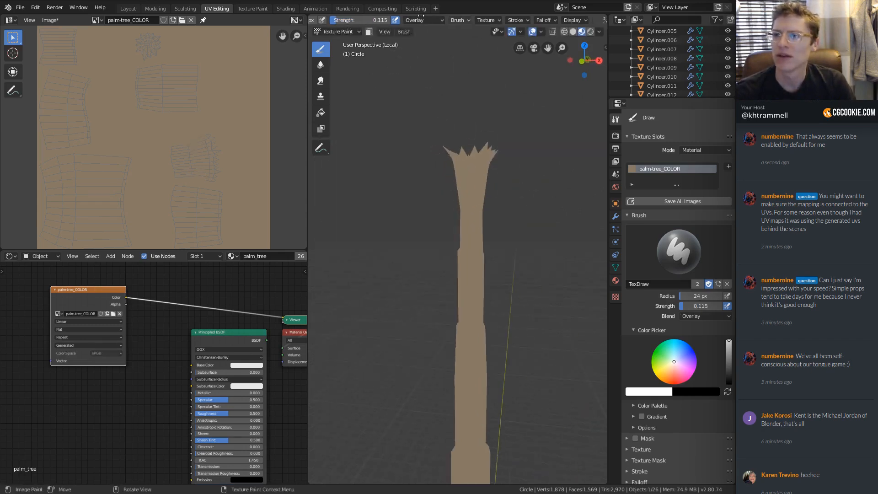
left_click(484, 21)
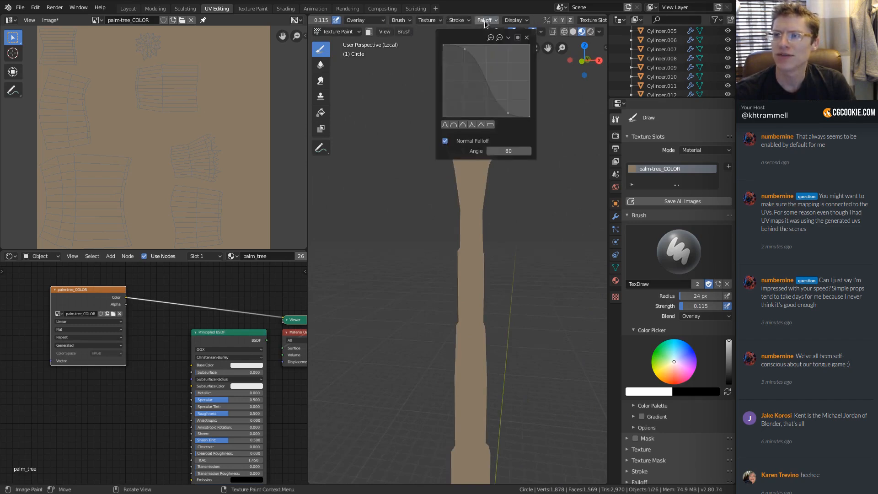
left_click(471, 125)
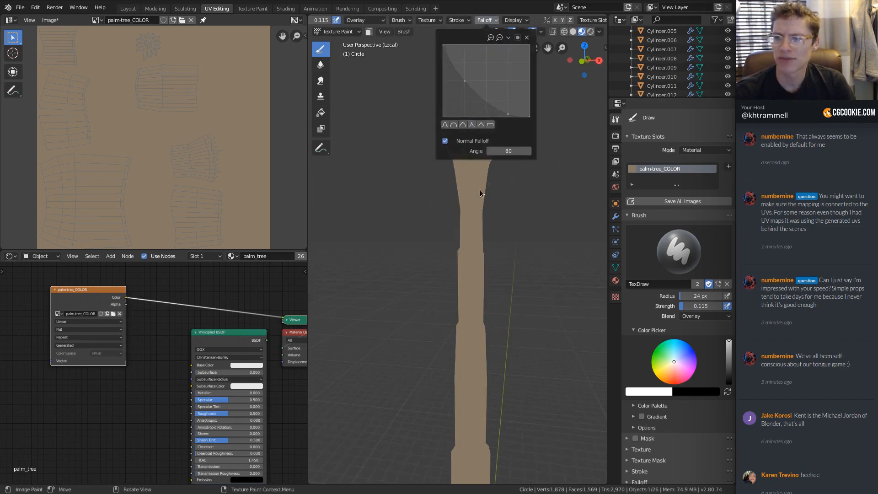
Step: Paint a test stroke across the flared top of the trunk and set the brush strength to 0.435
mouse_move(456, 183)
left_mouse_down()
mouse_move(509, 177)
mouse_move(457, 178)
mouse_move(467, 181)
left_mouse_up()
key("shift+f")
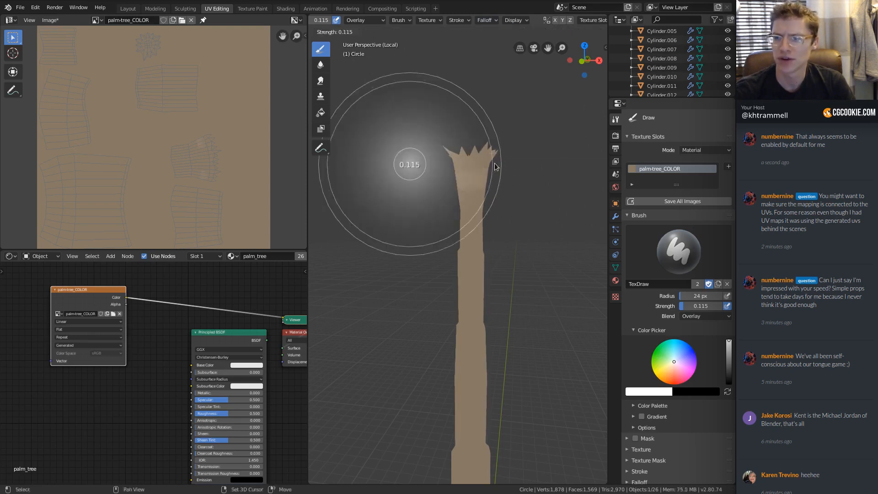
left_click(473, 181)
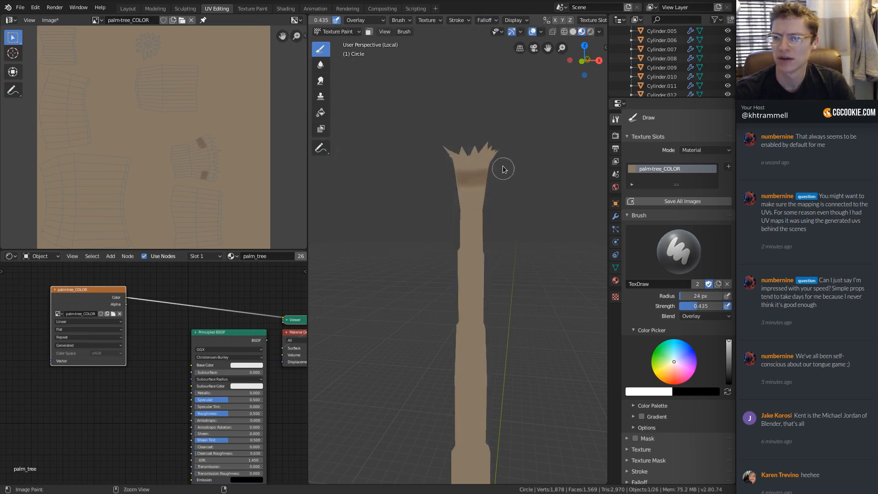
Step: Steepen the brush's falloff curve by adding a control point low on the curve and deleting the existing lower point
scroll(470, 157, "up", 2)
left_click(485, 20)
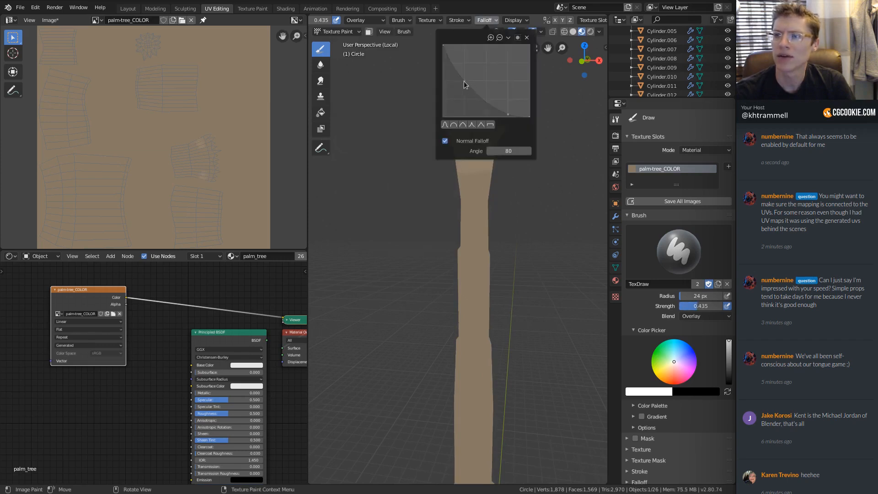
left_click_drag(463, 98, 464, 102)
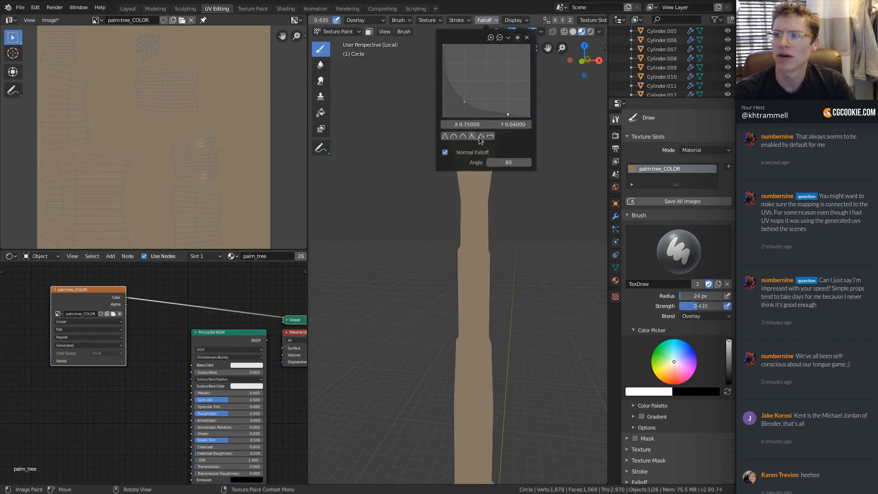
left_click(527, 39)
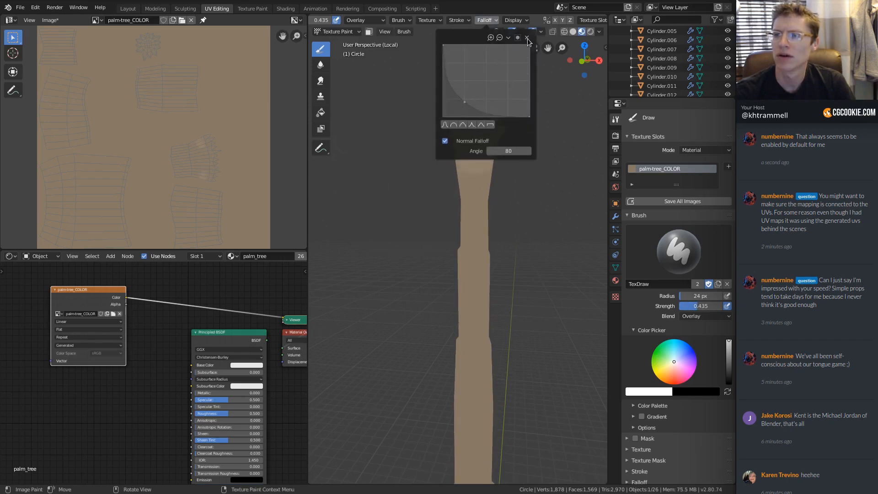
left_click(467, 103)
Step: Paint a light test stroke across the flared top of the trunk and check it from another angle
left_click_drag(490, 172, 478, 169)
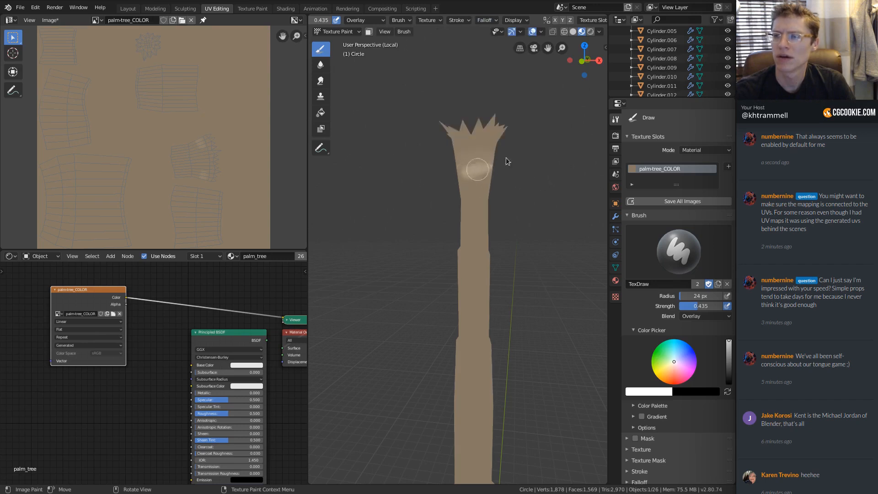
scroll(525, 150, "down", 2)
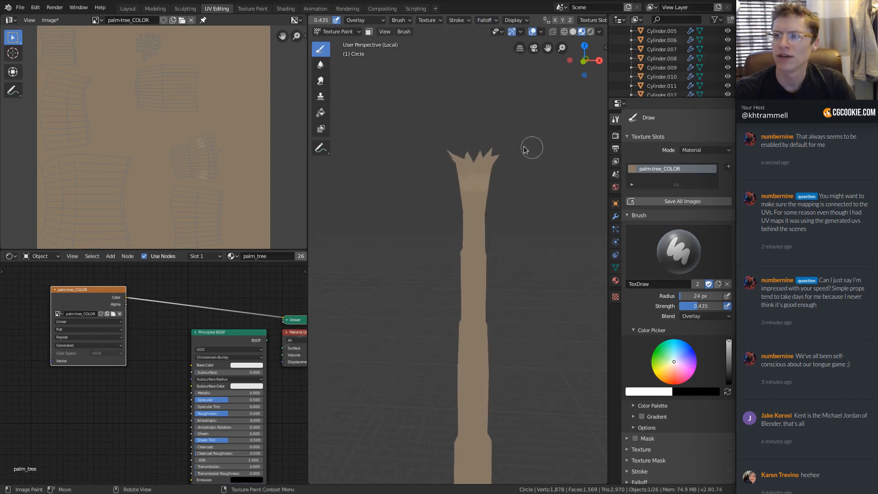
scroll(525, 149, "up", 2)
middle_click_drag(516, 142, 502, 163)
scroll(363, 20, "left", 5)
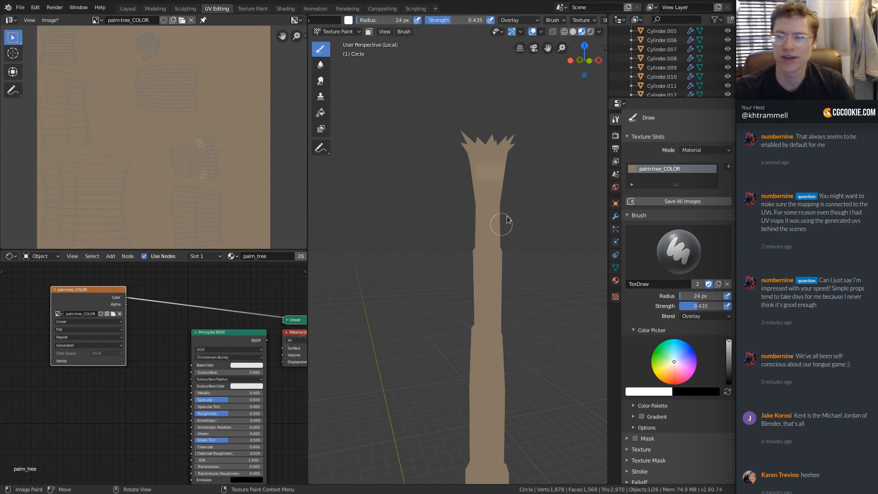
middle_click_drag(505, 220, 514, 213, "ctrl")
Step: From the front view, set the brush radius to 52 px and its strength to 0.170
key("KP_1")
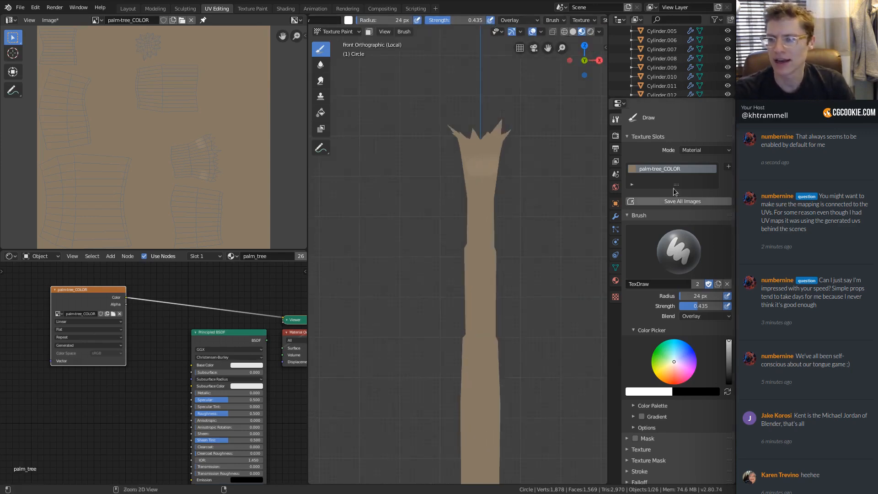
key("f")
left_click(486, 144)
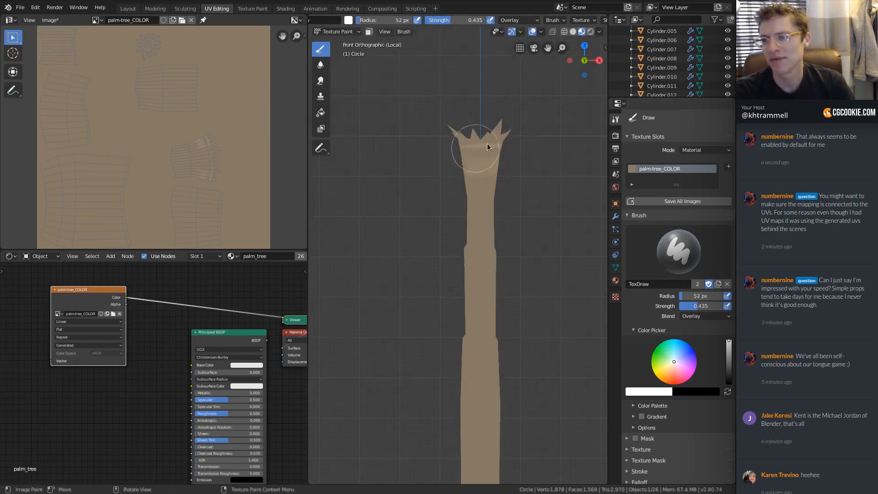
key("shift+f")
left_click(506, 142)
Step: Paint alternating light and dark bands down the front of the trunk's flared upper section and check their sides
mouse_move(444, 149)
left_mouse_down()
mouse_move(510, 152)
mouse_move(441, 161)
mouse_move(501, 194)
mouse_move(445, 203)
mouse_move(543, 208)
mouse_move(520, 215)
mouse_move(523, 200)
mouse_move(489, 166)
mouse_move(496, 221)
mouse_move(465, 239)
left_mouse_up()
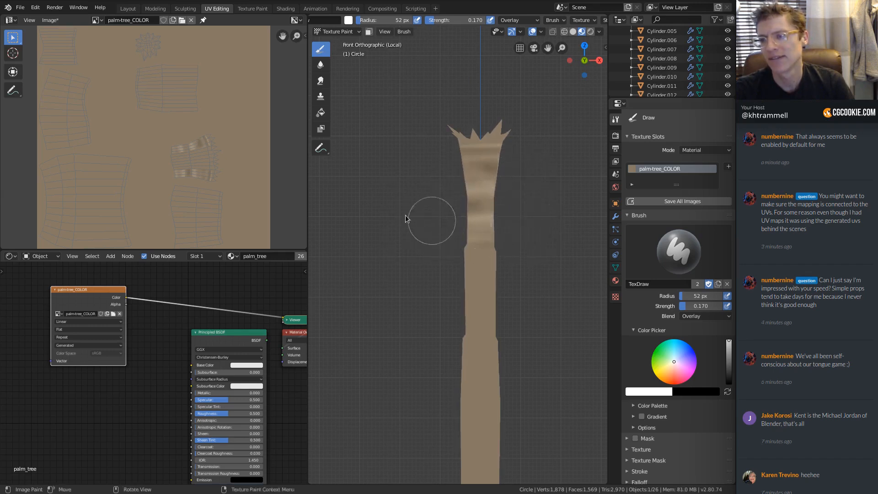
mouse_move(421, 218)
middle_mouse_down()
mouse_move(545, 226)
mouse_move(544, 219)
mouse_move(451, 254)
mouse_move(442, 238)
mouse_move(458, 192)
middle_mouse_up()
Step: Examine the brush's falloff settings and the texture-paint options for what limits strokes to faces pointing towards the view
scroll(526, 21, "right", 5)
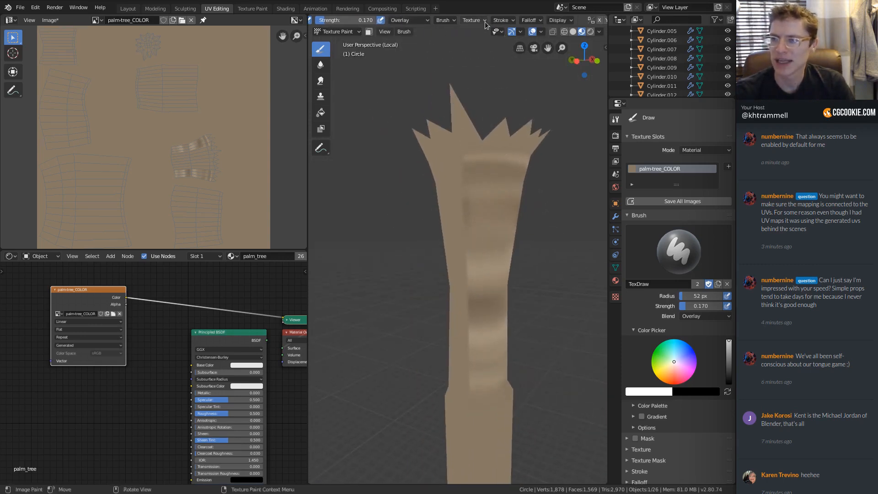
left_click(530, 21)
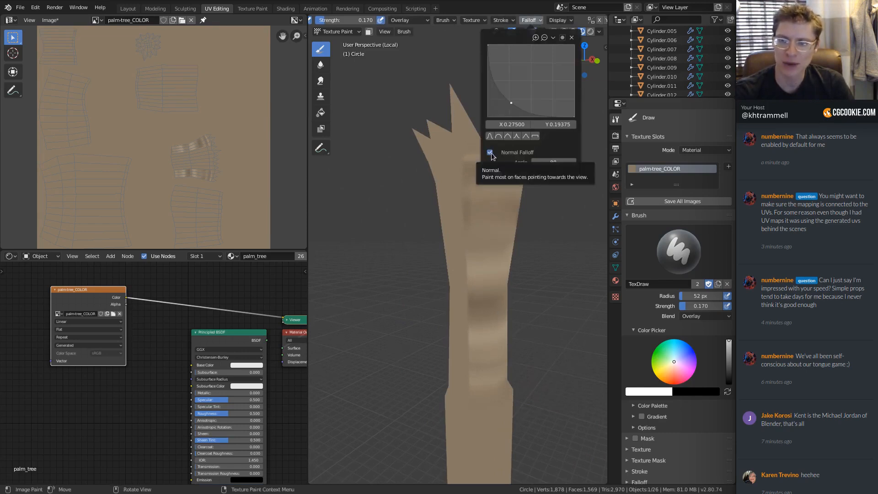
scroll(563, 19, "right", 6)
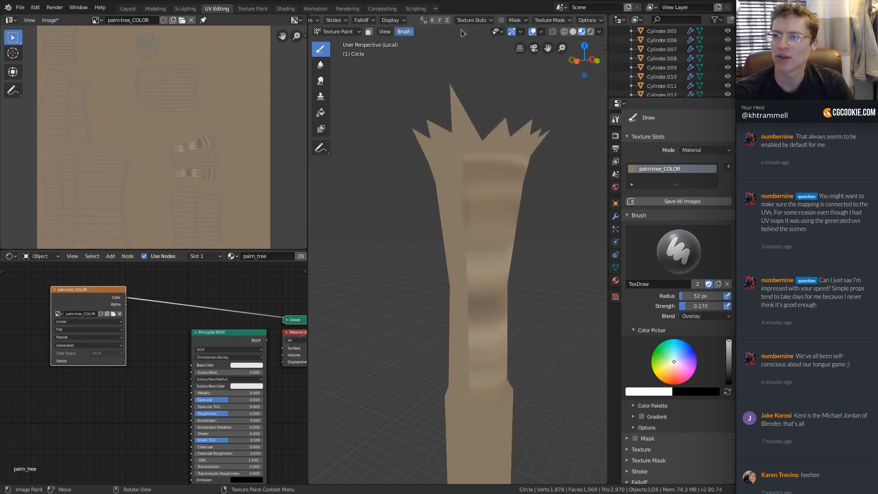
left_click(584, 20)
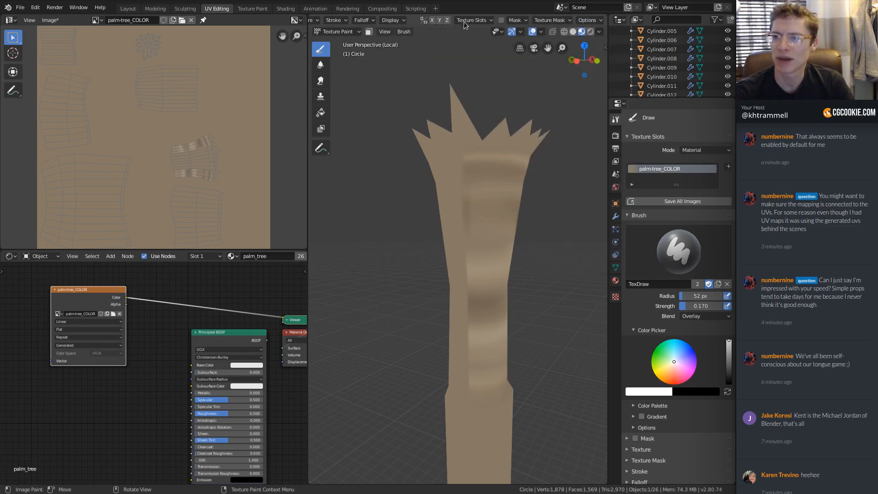
scroll(467, 22, "left", 5)
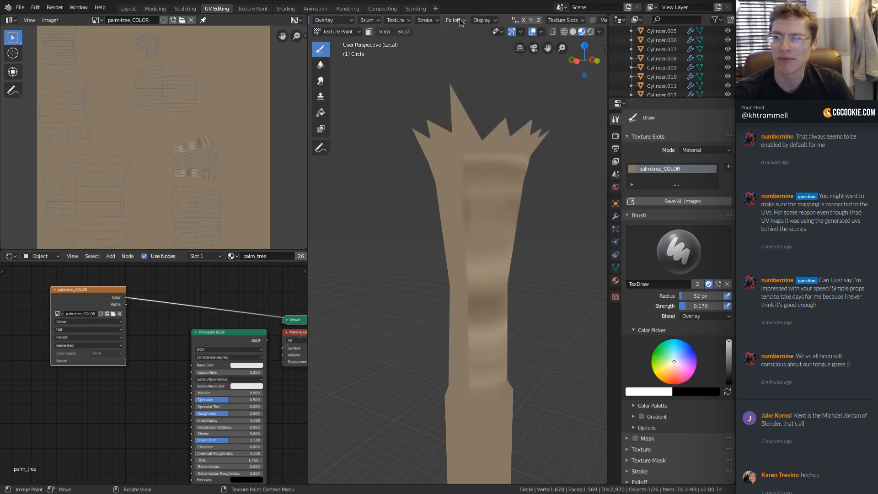
scroll(460, 21, "right", 5)
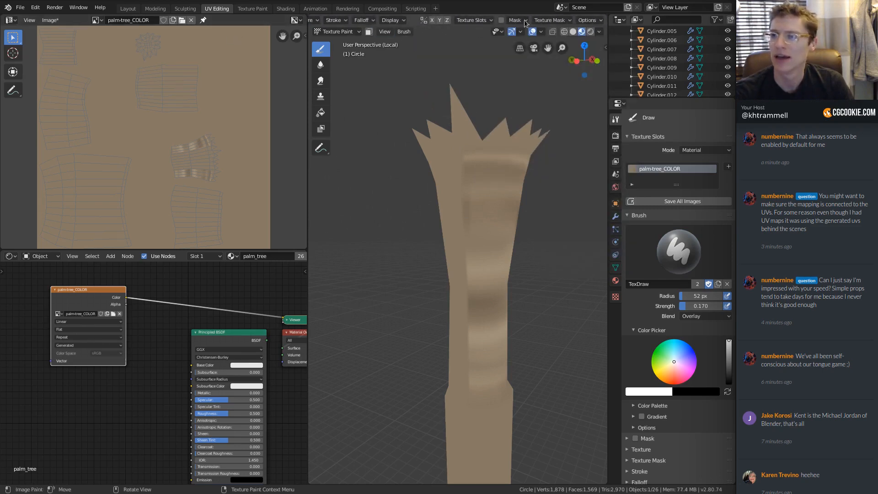
left_click(587, 20)
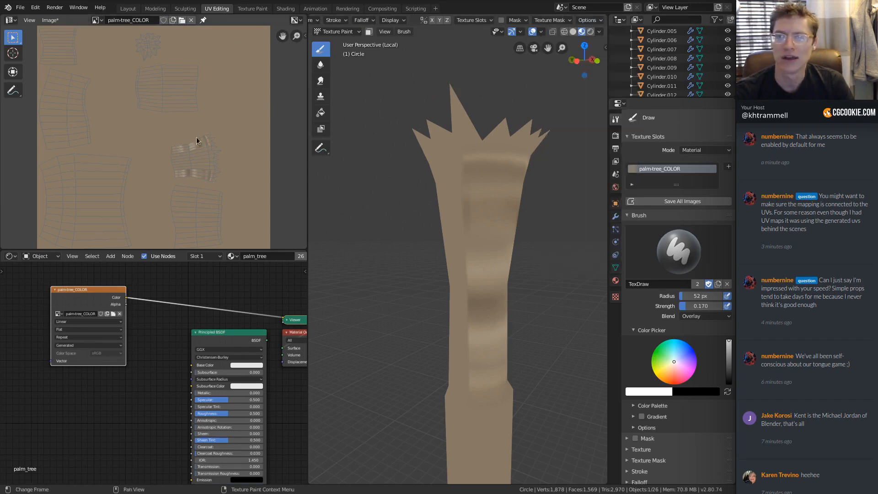
Step: Discard the unsaved paint on the palm-tree_COLOR image
middle_click_drag(523, 251, 471, 216, "ctrl")
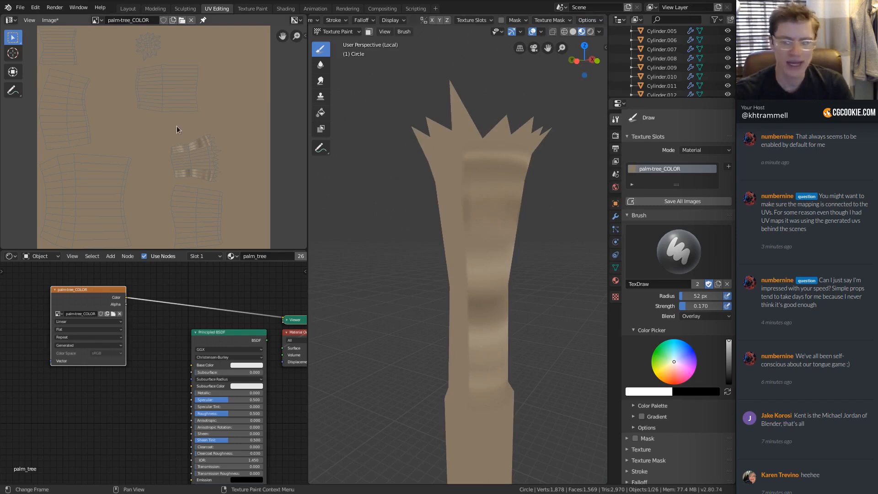
key("n")
key("n")
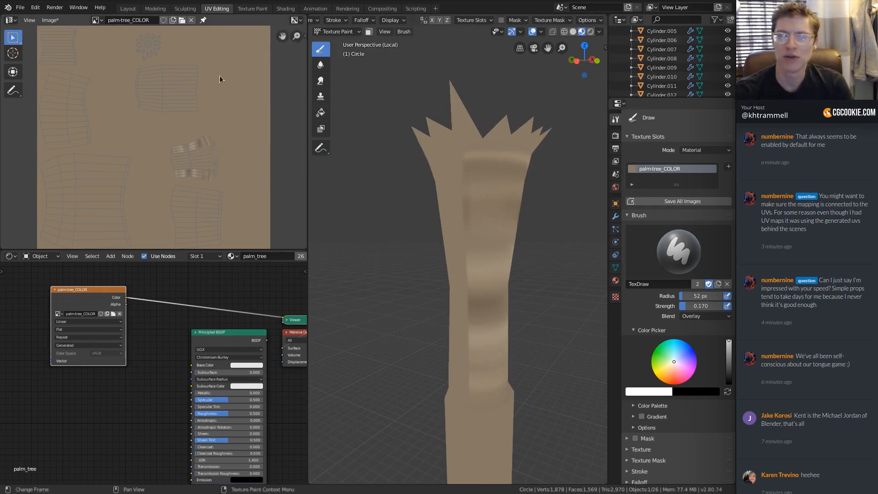
key("n")
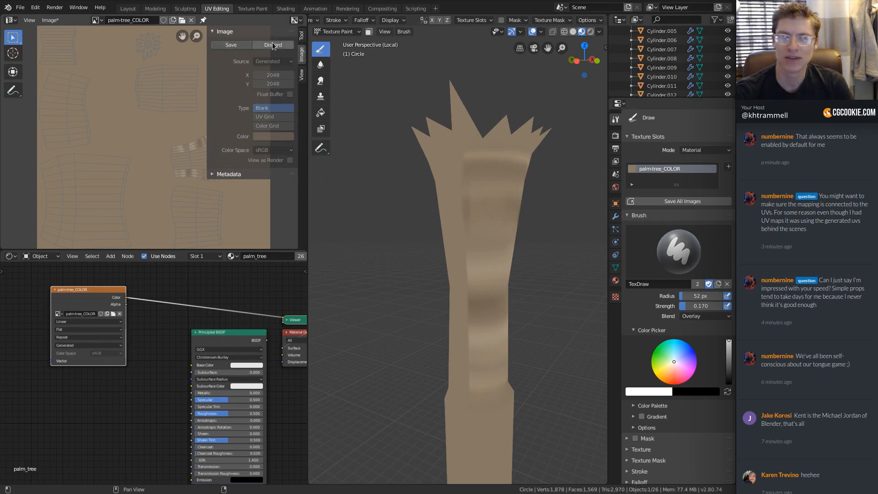
left_click(273, 45)
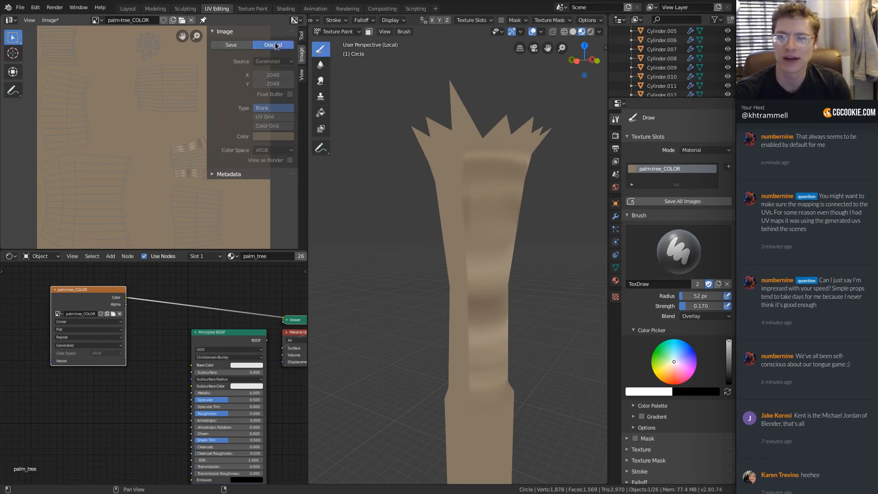
key("n")
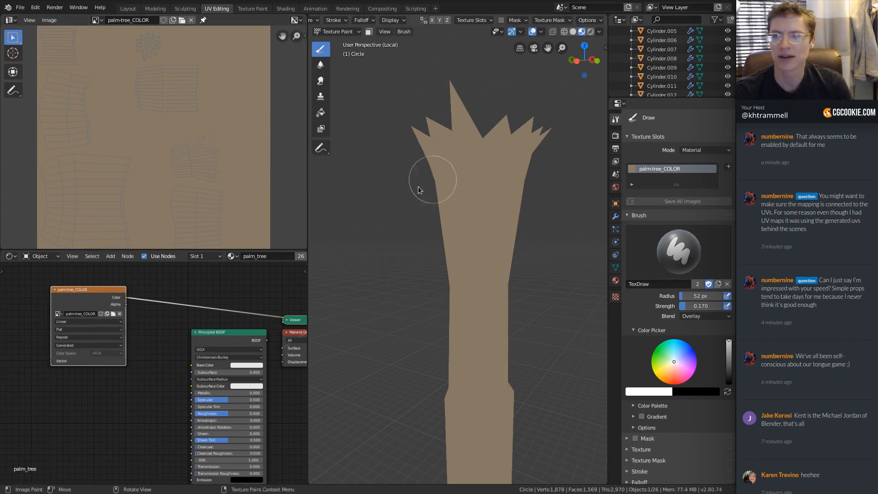
Step: Open the texture-paint options and paint a light test stroke across the flared trunk top, checking it from another side
left_click(586, 20)
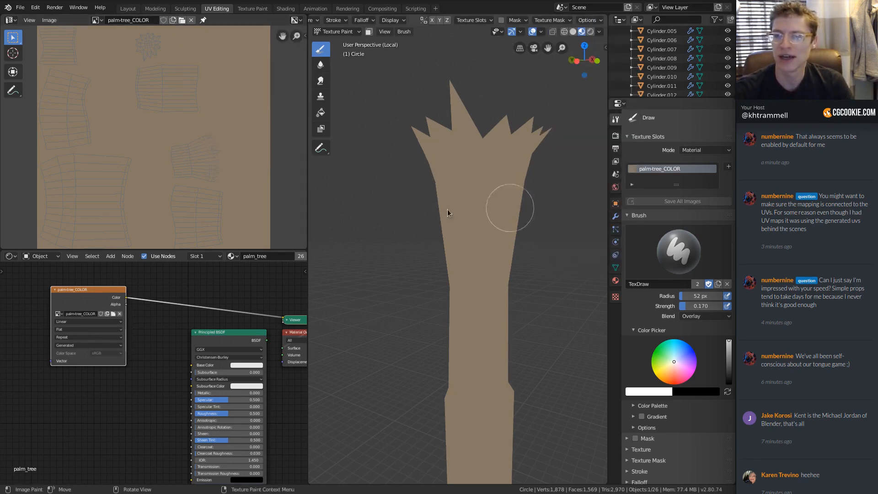
left_click_drag(507, 208, 402, 205)
mouse_move(397, 202)
middle_mouse_down()
mouse_move(531, 199)
mouse_move(511, 215)
middle_mouse_up()
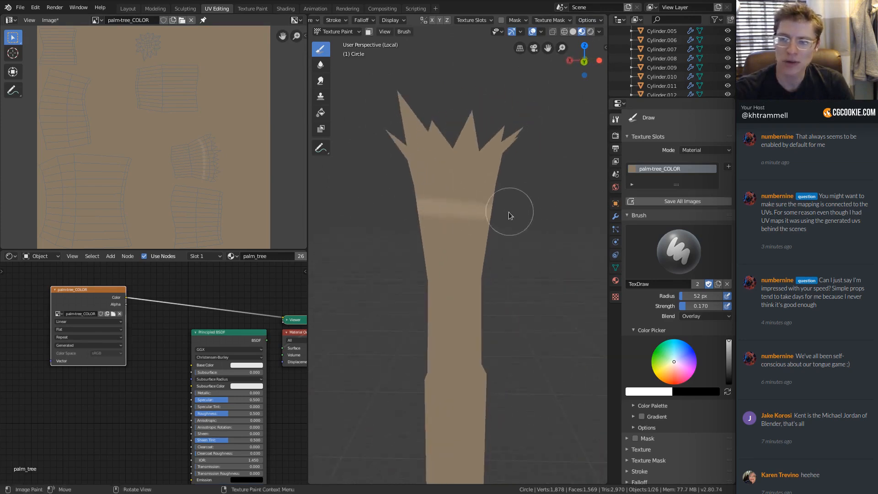
Step: Paint light and dark Overlay bands around the flared top of the trunk, working from several sides
middle_click_drag(455, 236, 432, 235)
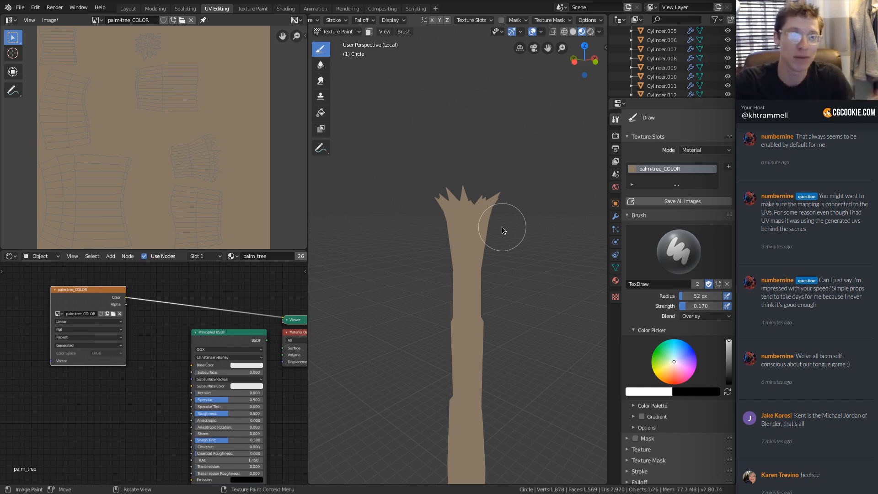
middle_click_drag(482, 239, 477, 208, "ctrl")
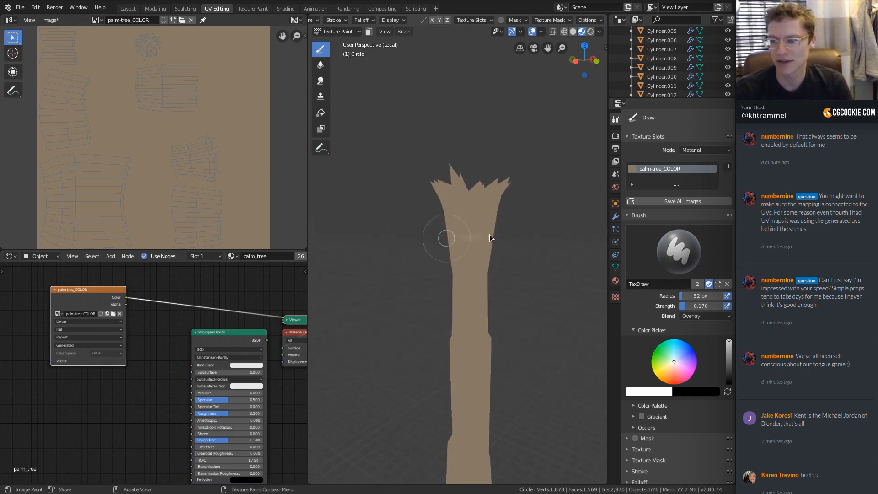
middle_click_drag(415, 247, 453, 230)
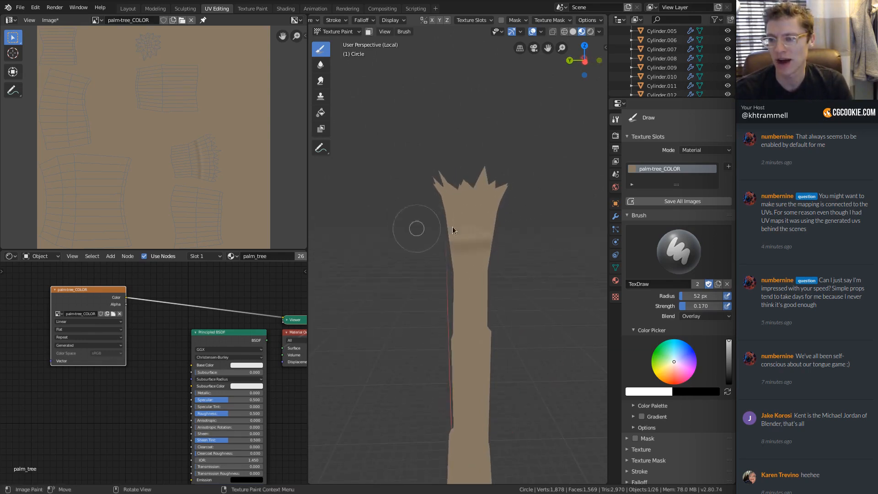
mouse_move(452, 230)
left_mouse_down()
mouse_move(518, 222)
mouse_move(435, 221)
left_mouse_up()
left_click_drag(505, 229, 416, 232)
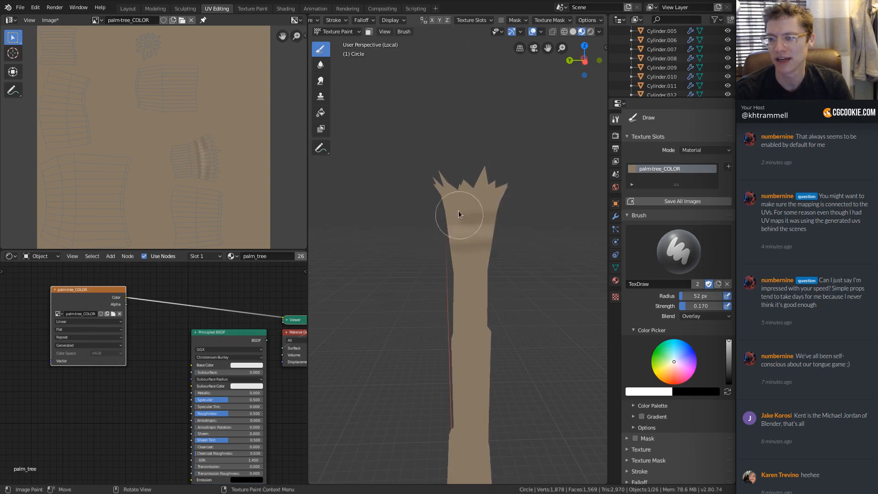
middle_click_drag(470, 207, 489, 257)
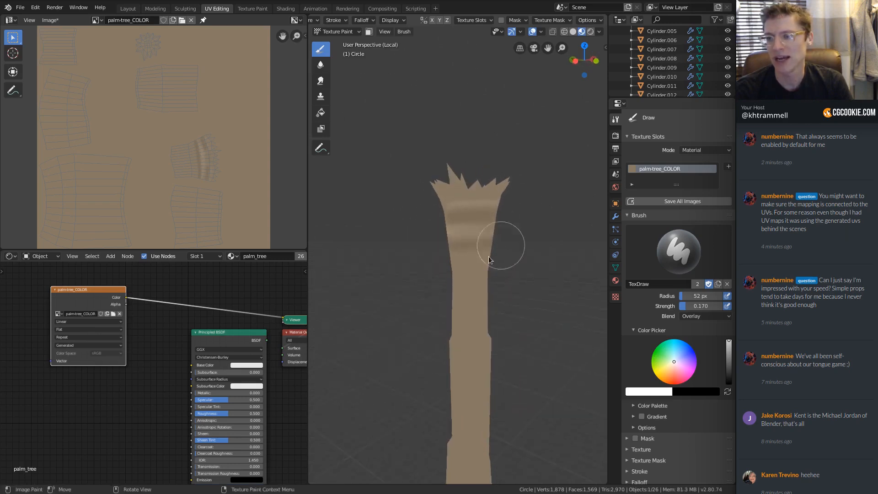
Step: Extend the light and dark bands down the trunk's narrow neck to the first ridge below the flare
mouse_move(446, 226)
middle_mouse_down()
mouse_move(476, 253)
mouse_move(505, 224)
mouse_move(419, 230)
middle_mouse_up()
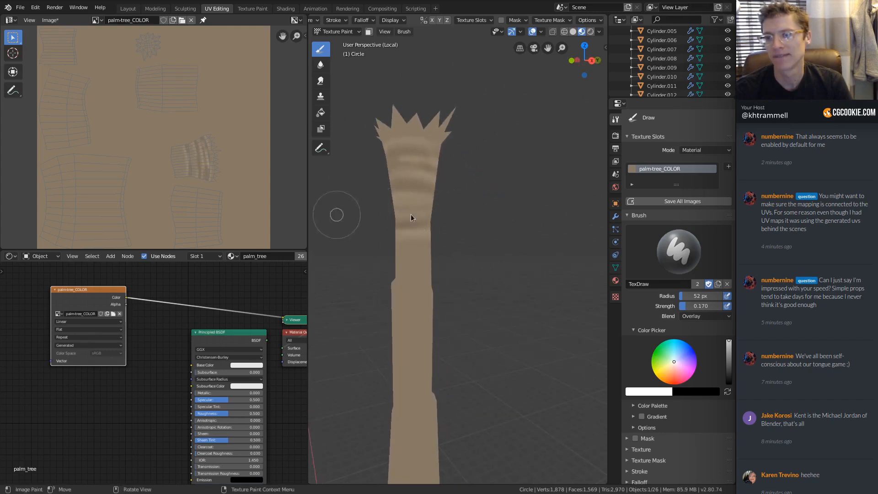
left_click_drag(407, 265, 415, 254)
middle_click_drag(415, 279, 441, 249, "shift")
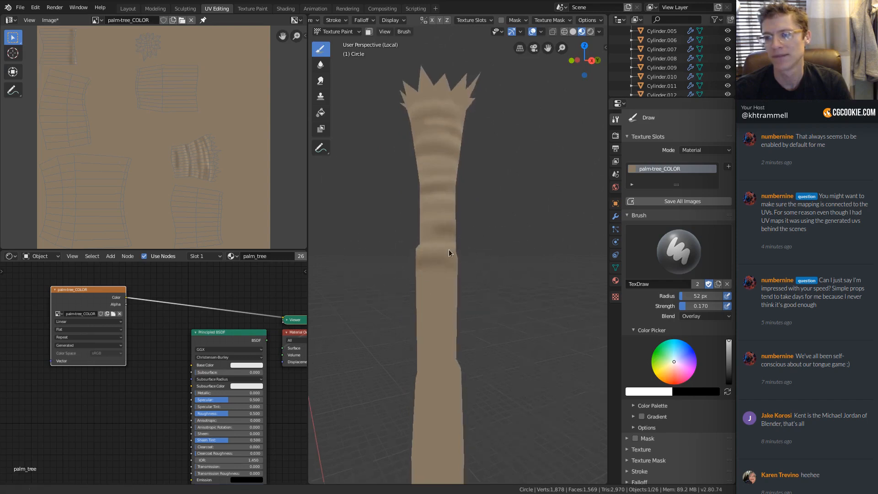
Step: Paint alternating light and dark bands around the trunk section just below the first ridge
scroll(452, 250, "up", 2)
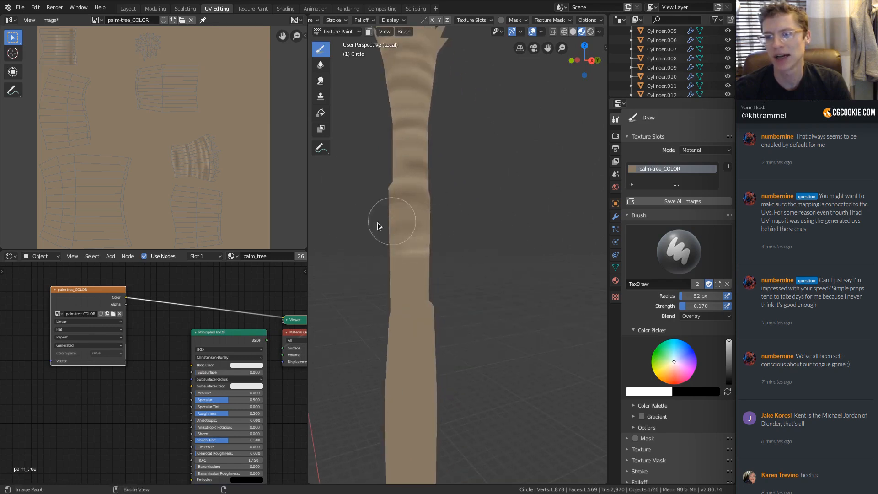
middle_click_drag(382, 222, 476, 225)
mouse_move(429, 241)
middle_mouse_down()
mouse_move(498, 243)
mouse_move(471, 242)
mouse_move(464, 255)
mouse_move(501, 231)
middle_mouse_up()
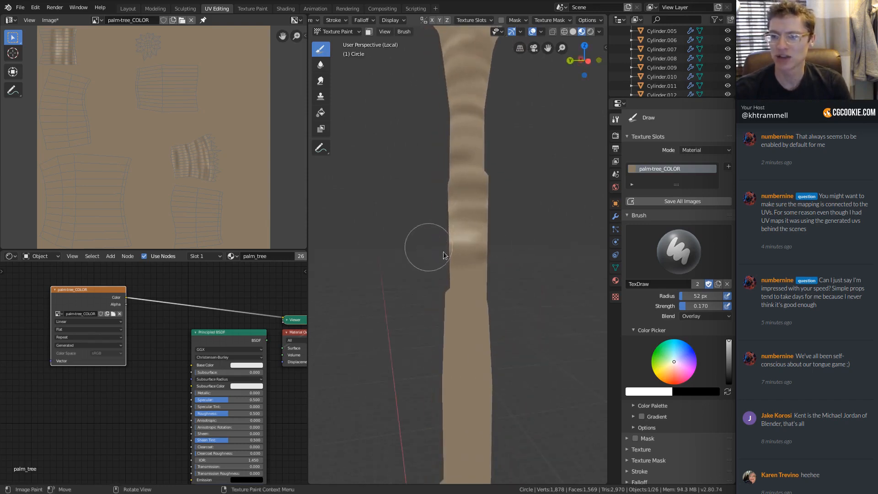
mouse_move(436, 268)
middle_mouse_down()
mouse_move(506, 242)
mouse_move(482, 273)
mouse_move(403, 279)
mouse_move(414, 278)
middle_mouse_up()
Step: Paint light and dark Overlay bands around the trunk section below the second ridge, working from several sides
middle_click_drag(360, 281, 453, 237, "shift")
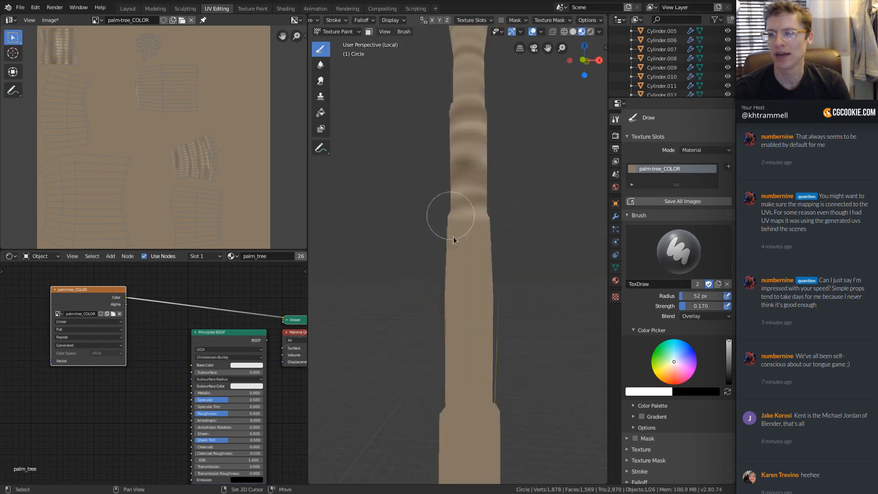
mouse_move(460, 249)
left_mouse_down("ctrl")
mouse_move(415, 250)
mouse_move(460, 230)
mouse_move(536, 219)
left_mouse_up("ctrl")
middle_click_drag(485, 236, 430, 281)
mouse_move(430, 282)
left_mouse_down()
mouse_move(480, 279)
mouse_move(466, 268)
left_mouse_up()
middle_click_drag(477, 259, 410, 283)
left_click_drag(419, 293, 480, 294)
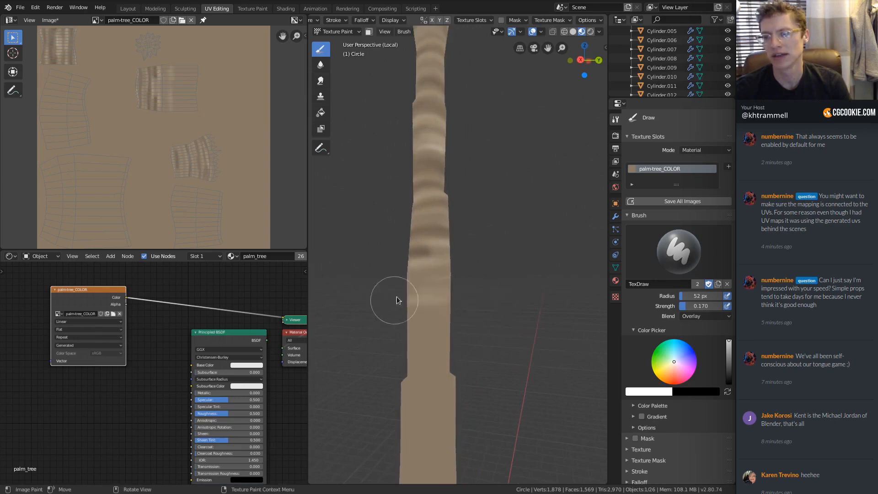
left_click_drag(384, 290, 419, 283, "ctrl")
middle_click_drag(471, 294, 410, 275)
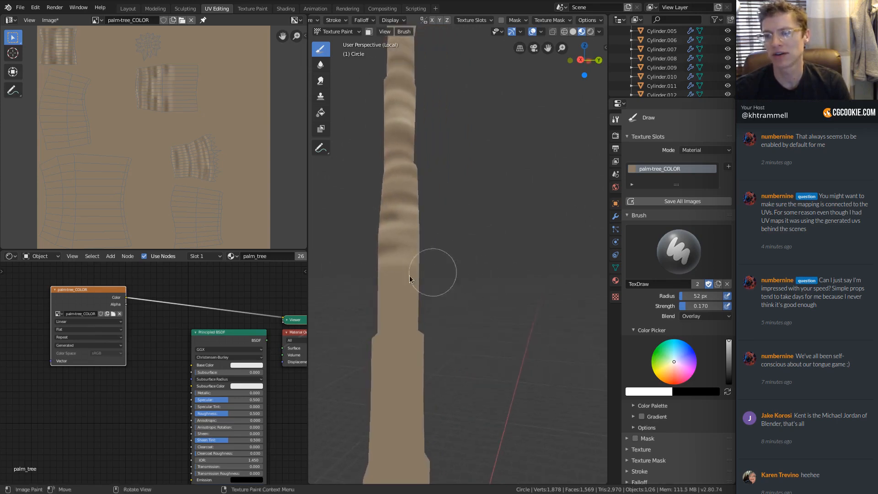
middle_click_drag(491, 281, 438, 282)
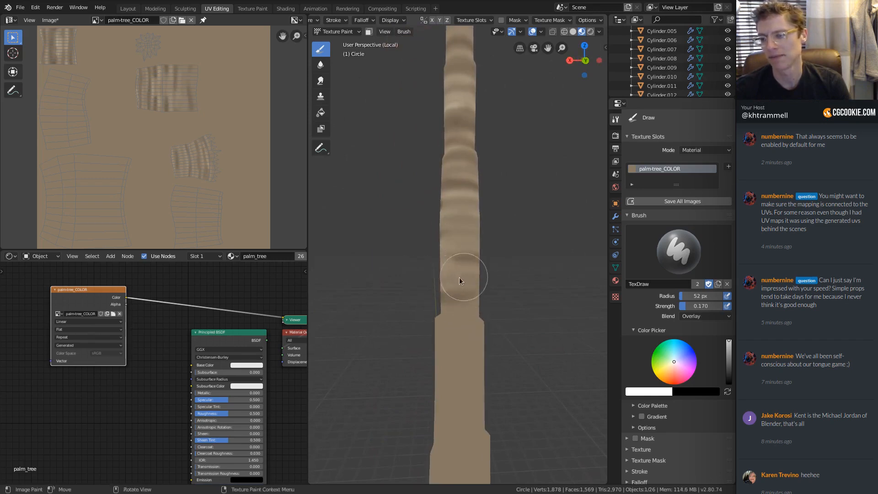
Step: Continue the light and dark bands around the trunk section below the third ridge
scroll(507, 262, "down", 3)
middle_click_drag(497, 194, 526, 216, "ctrl")
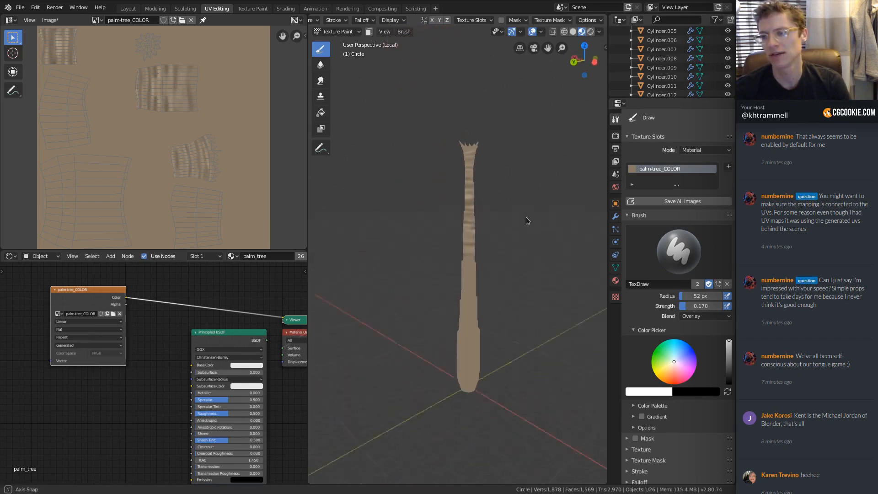
mouse_move(464, 366)
middle_mouse_down("ctrl")
mouse_move(464, 301)
mouse_move(478, 295)
middle_mouse_up("ctrl")
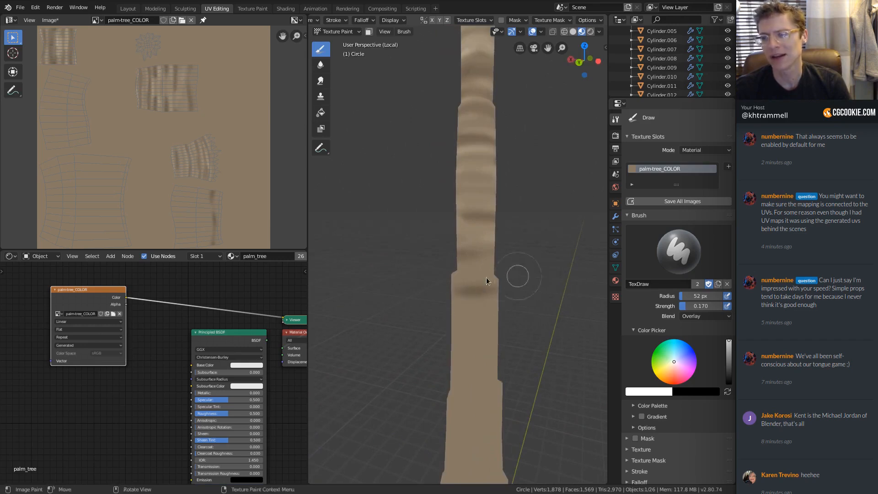
left_click_drag(512, 269, 432, 269)
mouse_move(463, 270)
middle_mouse_down()
mouse_move(506, 273)
mouse_move(427, 265)
mouse_move(446, 270)
middle_mouse_up()
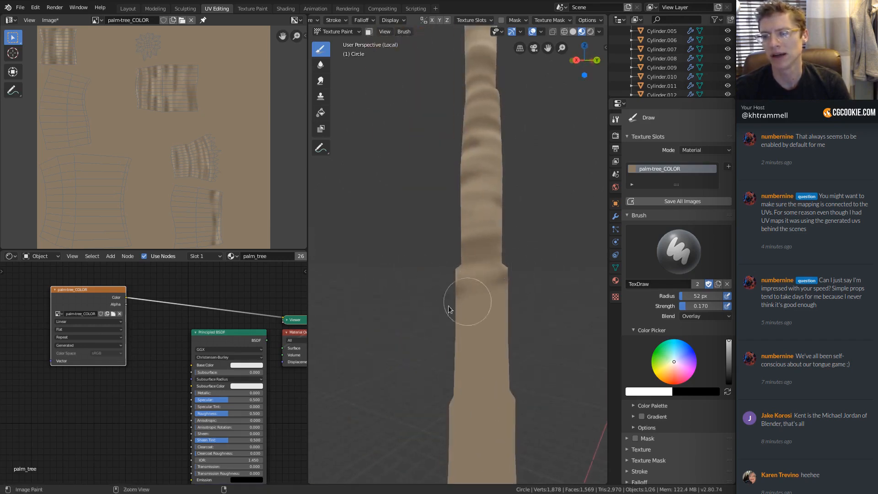
middle_click_drag(424, 310, 473, 289)
left_click_drag(460, 296, 366, 308)
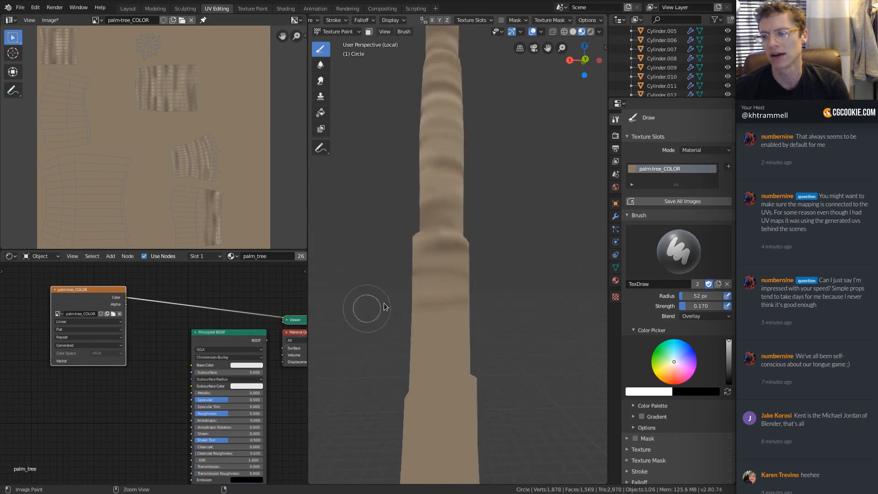
mouse_move(490, 285)
left_mouse_down()
mouse_move(441, 325)
mouse_move(403, 335)
left_mouse_up()
left_click_drag(510, 343, 471, 345)
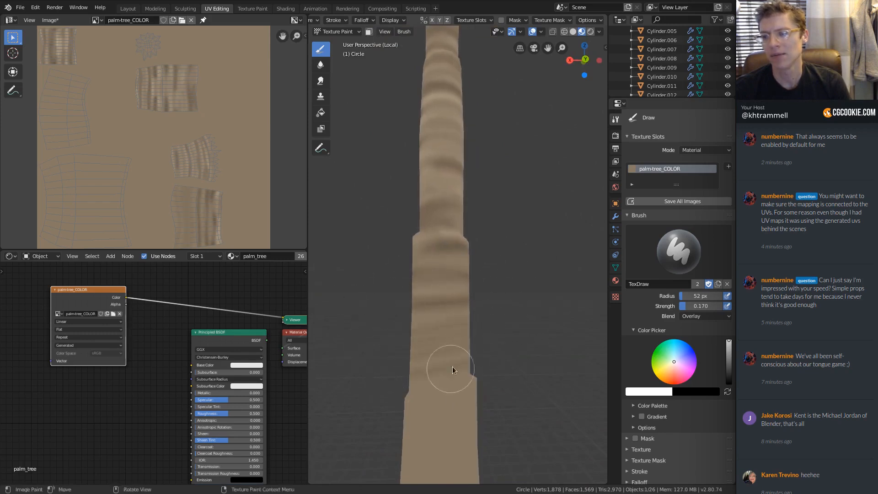
Step: Paint dark bands across the trunk section directly above the wide base segment
middle_click_drag(452, 369, 469, 254)
left_click_drag(479, 288, 375, 296, "ctrl")
left_click_drag(549, 291, 389, 322, "ctrl")
left_click_drag(532, 325, 374, 361, "ctrl")
Step: Paint dark Overlay bands around the wide base segment of the trunk, covering it from several sides
mouse_move(451, 320)
middle_mouse_down()
mouse_move(487, 255)
mouse_move(460, 198)
middle_mouse_up()
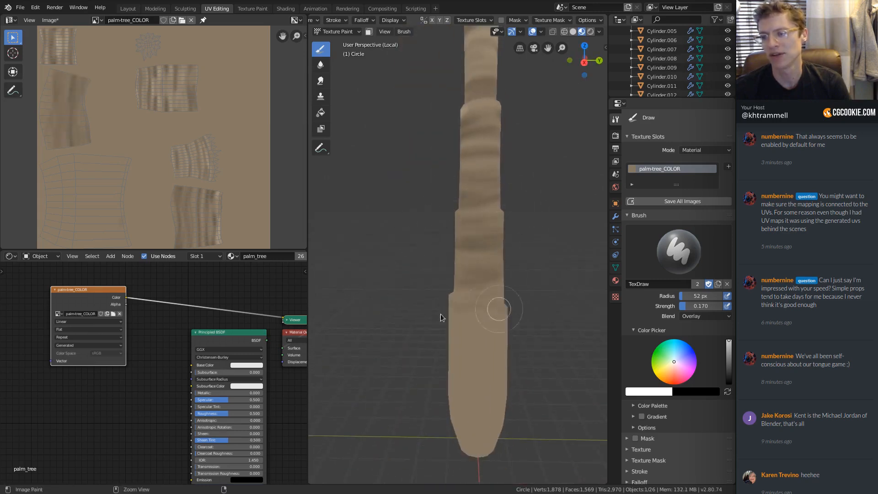
left_click_drag(487, 337, 411, 354, "ctrl")
left_click_drag(523, 350, 411, 375, "ctrl")
left_click_drag(523, 372, 411, 399, "ctrl")
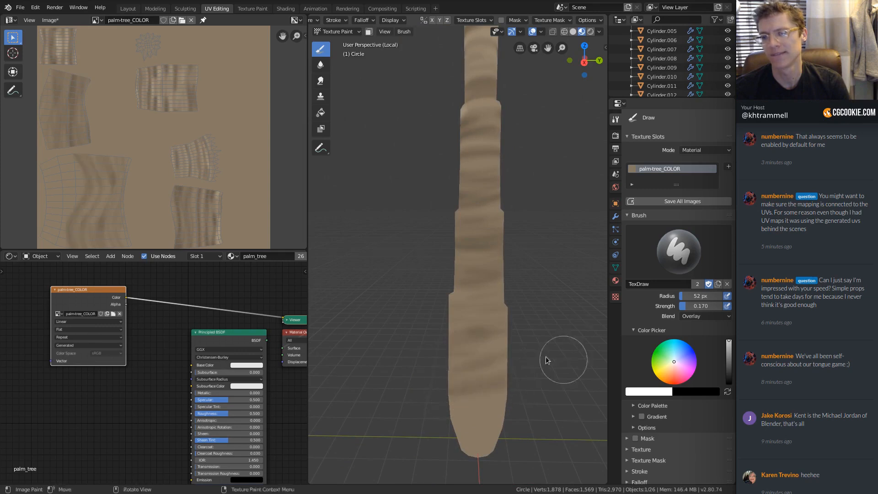
mouse_move(545, 355)
middle_mouse_down()
mouse_move(465, 315)
mouse_move(458, 364)
middle_mouse_up()
left_click_drag(505, 314, 396, 260, "ctrl")
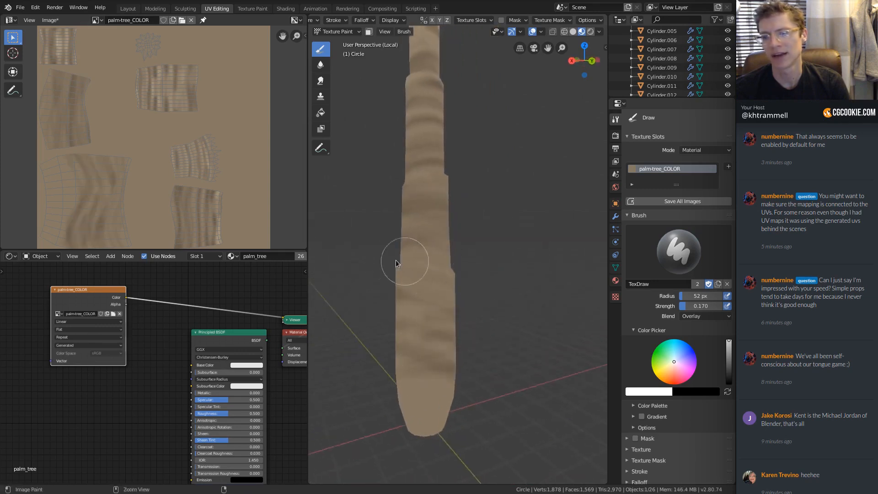
middle_click_drag(458, 319, 462, 258)
left_click_drag(478, 289, 393, 299, "ctrl")
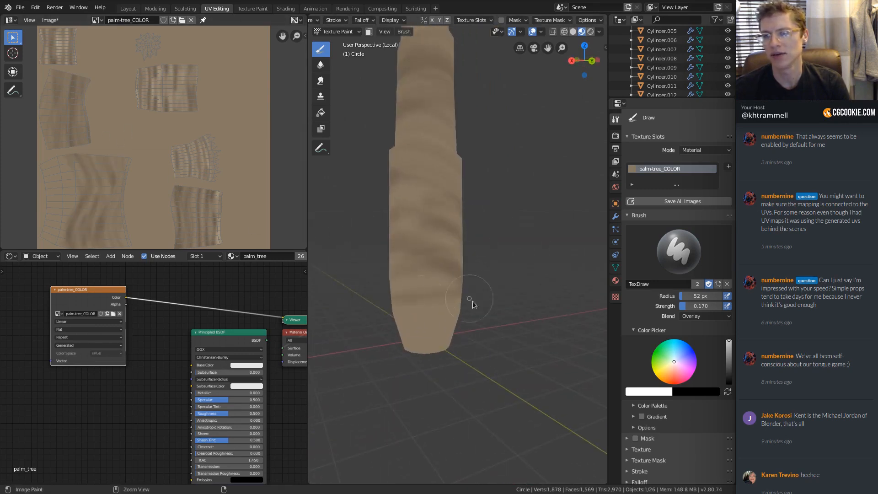
left_click_drag(471, 305, 388, 327, "ctrl")
middle_click_drag(468, 320, 521, 298)
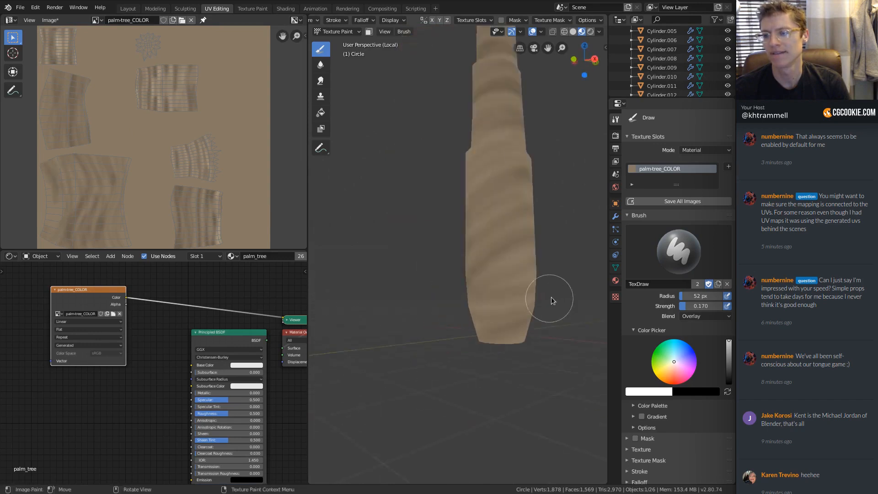
Step: Add light Overlay strokes to the base segment and the sections just above it
mouse_move(471, 230)
middle_mouse_down()
mouse_move(482, 260)
mouse_move(438, 374)
middle_mouse_up()
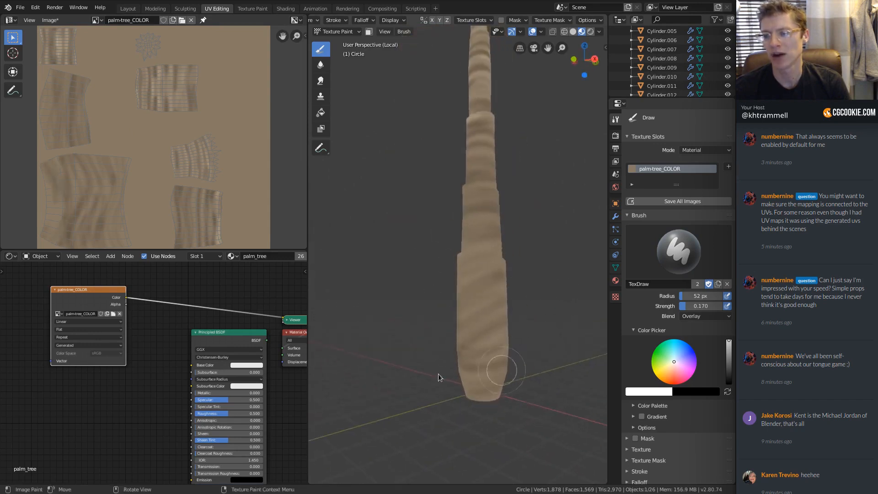
middle_click_drag(493, 314, 474, 321)
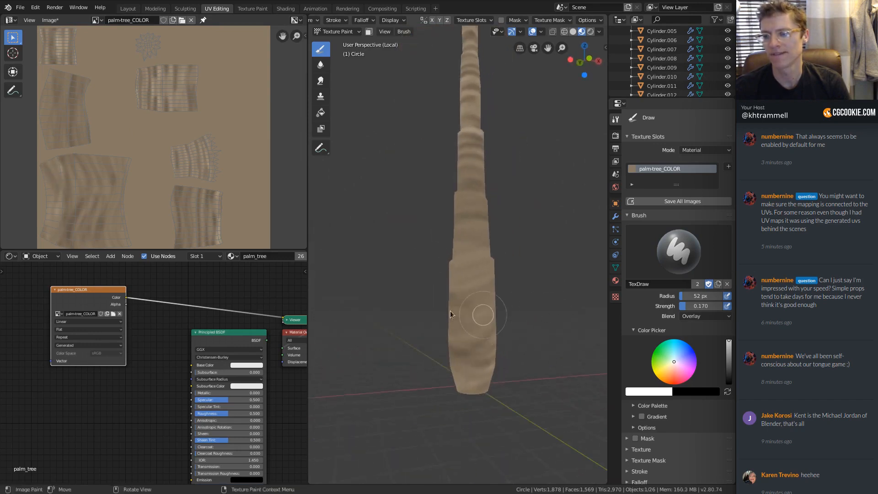
mouse_move(510, 271)
middle_mouse_down()
mouse_move(475, 304)
mouse_move(482, 318)
mouse_move(539, 294)
mouse_move(497, 279)
middle_mouse_up()
left_click_drag(471, 286, 433, 267)
middle_click_drag(473, 247, 508, 300, "shift")
scroll(508, 300, "up", 1)
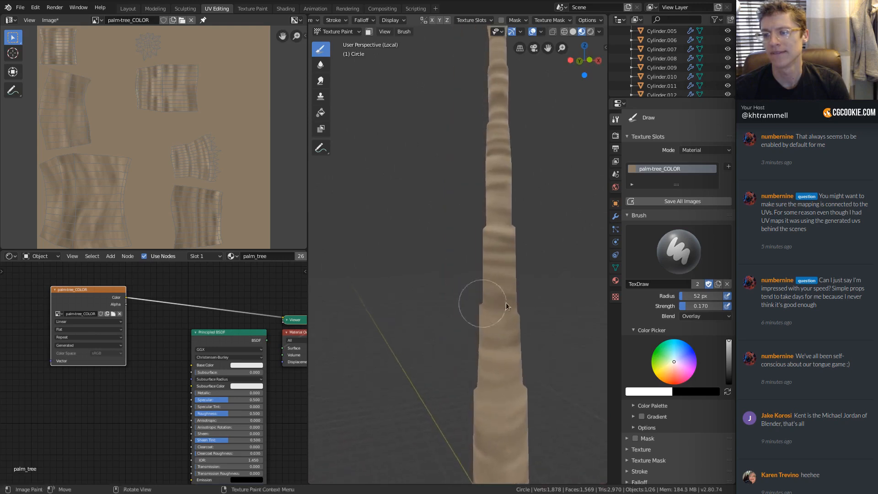
mouse_move(528, 317)
left_mouse_down()
mouse_move(492, 270)
mouse_move(468, 264)
left_mouse_up()
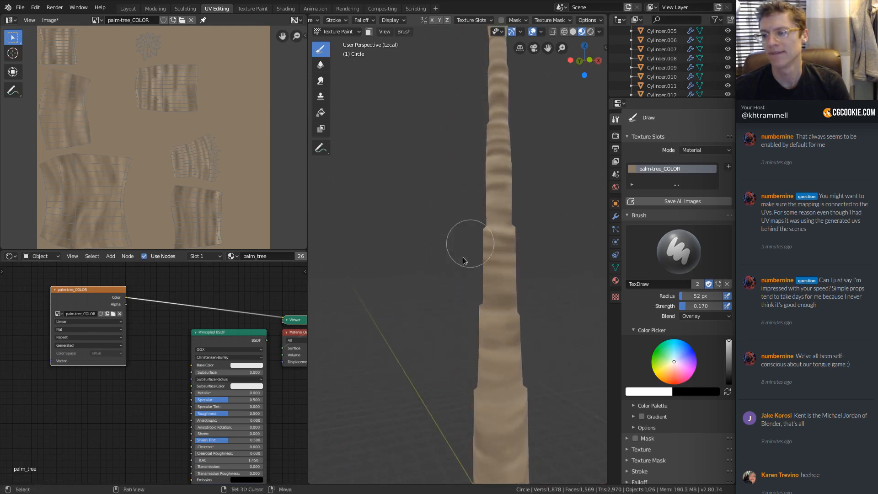
Step: Build up the contrast of the light and dark bands on the lower trunk from other sides
middle_click_drag(465, 254, 425, 304, "shift")
mouse_move(471, 215)
middle_mouse_down("ctrl")
mouse_move(506, 271)
mouse_move(482, 212)
mouse_move(539, 290)
middle_mouse_up("ctrl")
scroll(538, 289, "up", 3)
left_click_drag(531, 291, 471, 301)
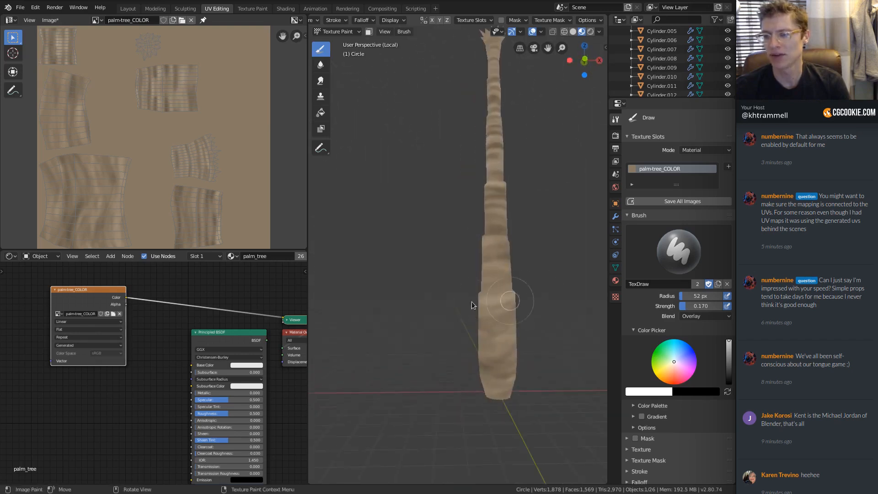
mouse_move(438, 309)
middle_mouse_down("shift")
mouse_move(413, 331)
mouse_move(517, 341)
mouse_move(437, 367)
middle_mouse_up("shift")
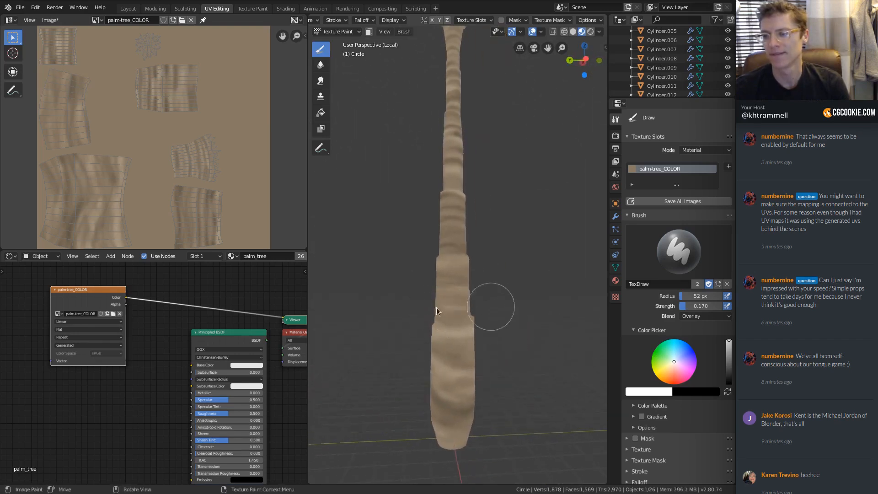
middle_click_drag(434, 309, 438, 287, "ctrl")
left_click_drag(437, 307, 404, 312, "ctrl")
middle_click_drag(404, 312, 430, 303)
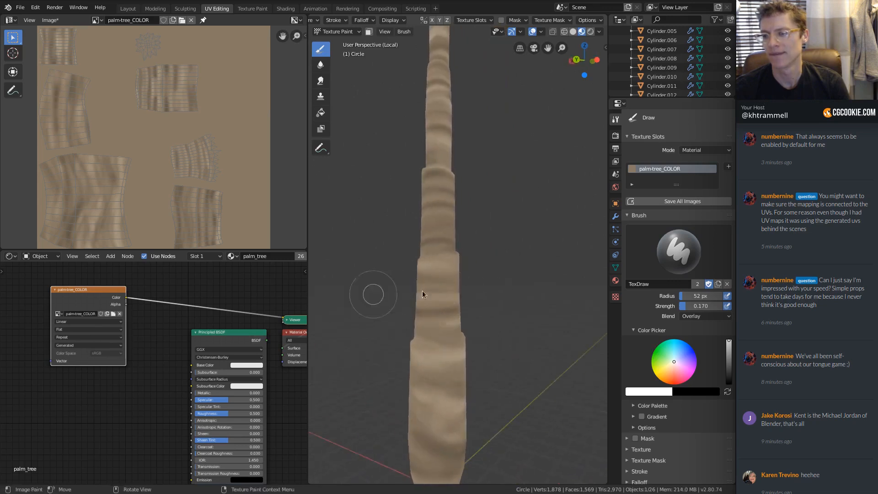
Step: Darken the ridge area two segments above the base and check the whole trunk's shading from a distance
mouse_move(499, 224)
middle_mouse_down("ctrl")
mouse_move(503, 256)
mouse_move(490, 275)
mouse_move(493, 242)
middle_mouse_up("ctrl")
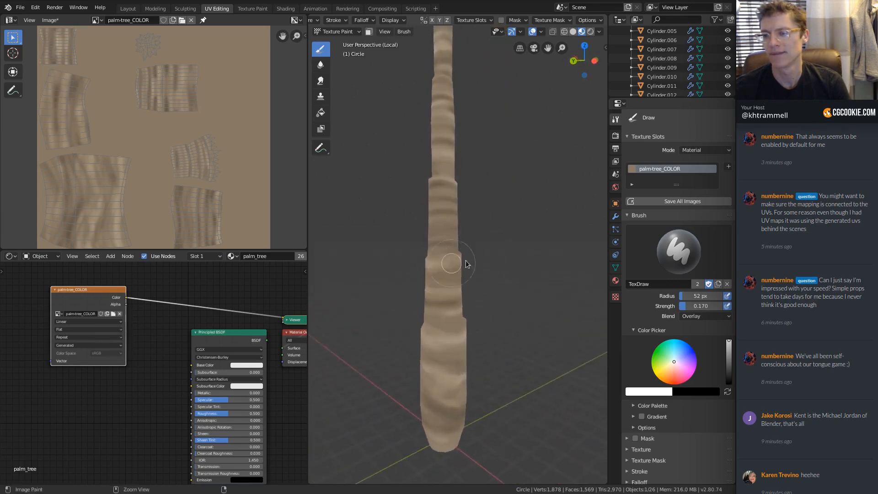
left_click_drag(465, 263, 446, 270, "ctrl")
mouse_move(505, 228)
middle_mouse_down("ctrl")
mouse_move(519, 258)
mouse_move(484, 259)
middle_mouse_up("ctrl")
middle_click_drag(485, 292, 490, 270, "ctrl")
mouse_move(509, 218)
middle_mouse_down("ctrl")
mouse_move(523, 245)
mouse_move(506, 247)
middle_mouse_up("ctrl")
mouse_move(492, 265)
middle_mouse_down("ctrl")
mouse_move(434, 208)
mouse_move(516, 290)
middle_mouse_up("ctrl")
middle_click_drag(519, 270, 512, 243)
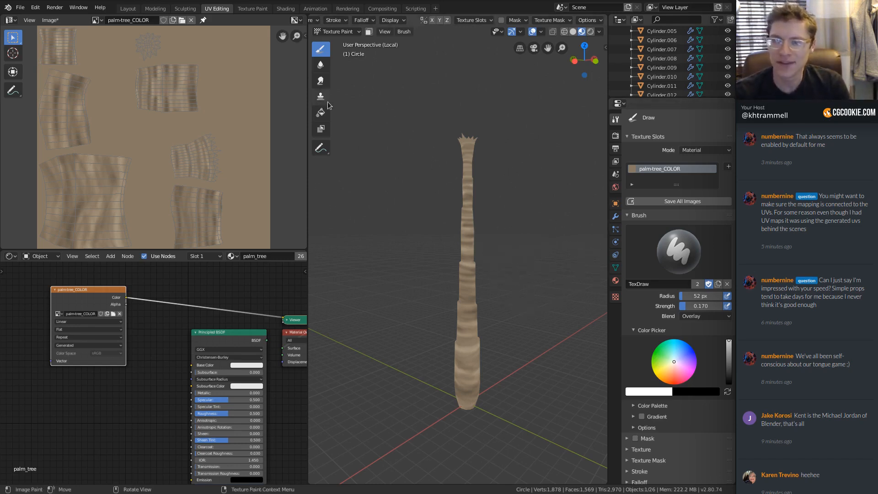
Step: Switch to the Fill brush and enable its black-to-white Gradient with the Linear fill mode
left_click(322, 112)
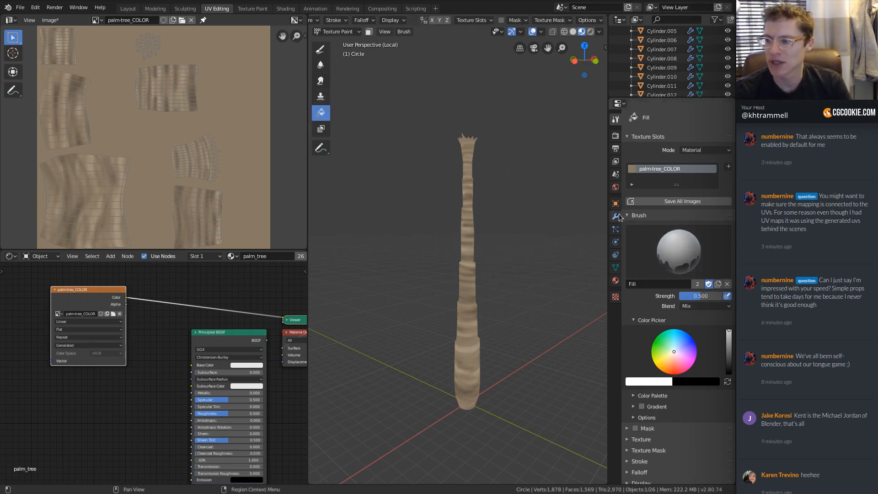
left_click(320, 49)
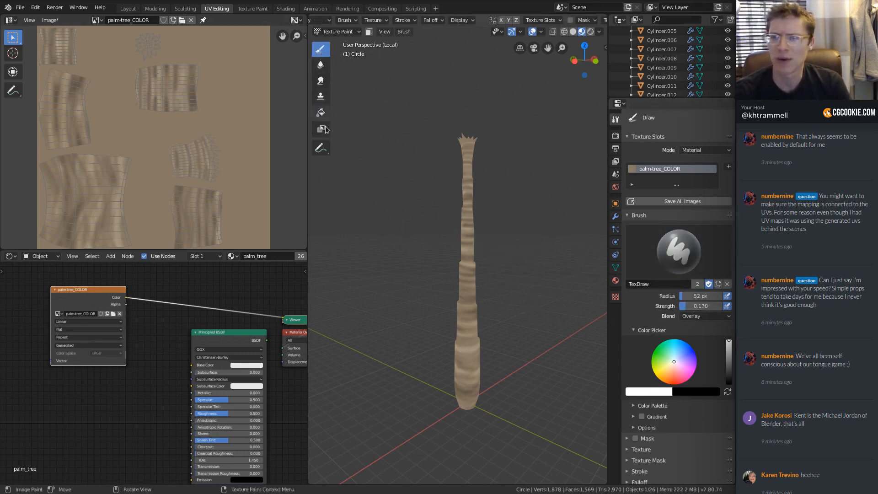
left_click(321, 112)
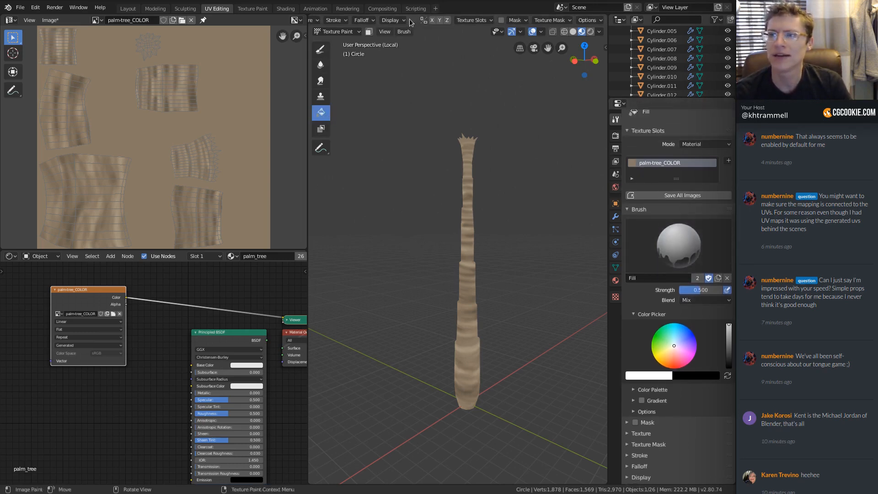
scroll(410, 20, "left", 6)
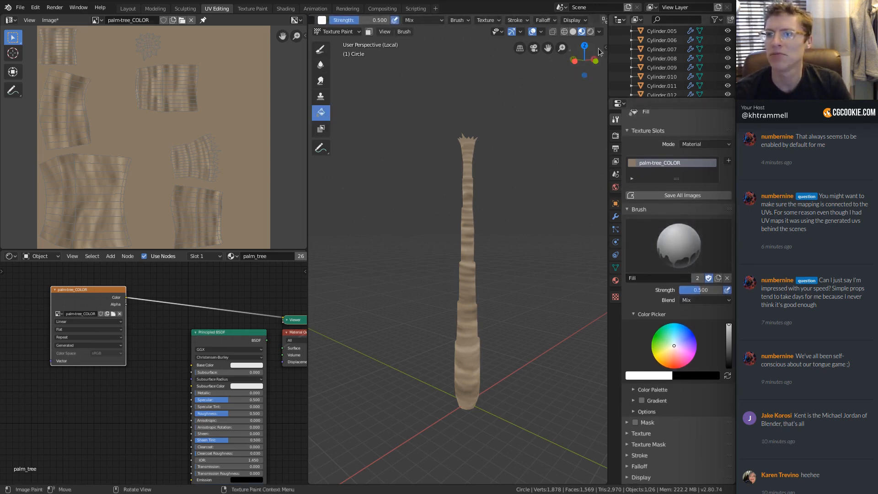
scroll(438, 18, "left", 5)
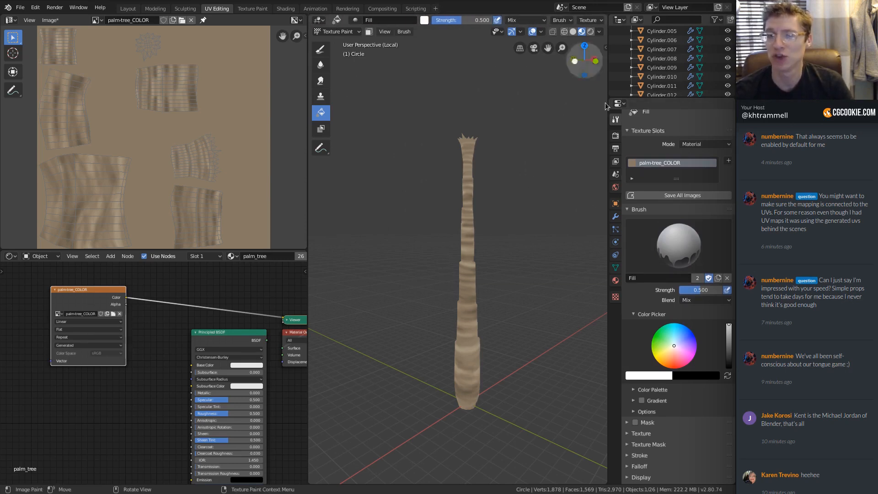
scroll(488, 22, "right", 4)
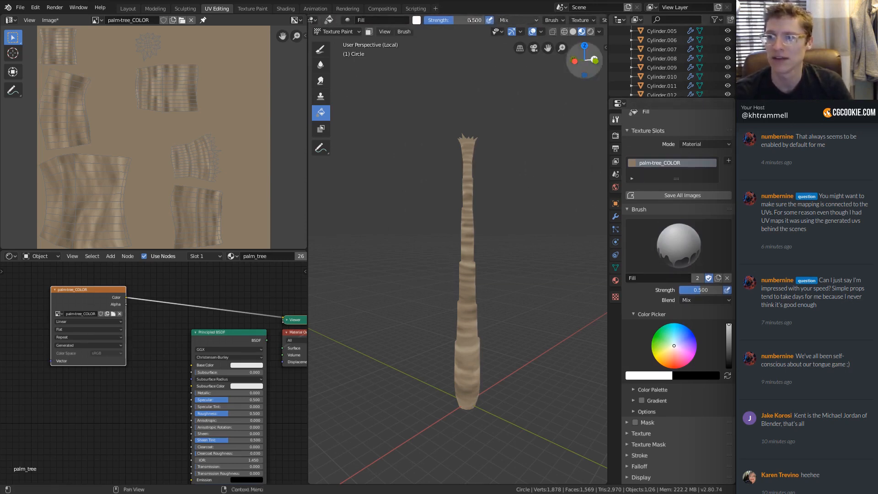
left_click(484, 21)
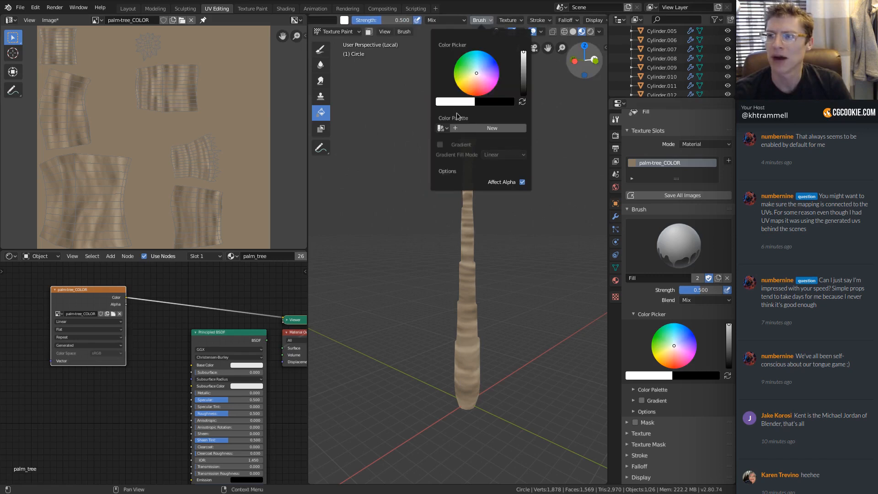
left_click(440, 145)
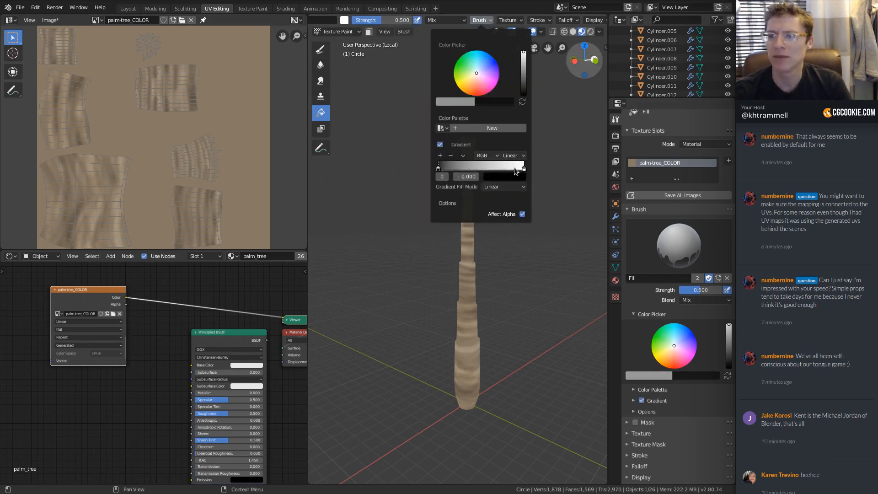
left_click(444, 21)
scroll(387, 20, "up", 3)
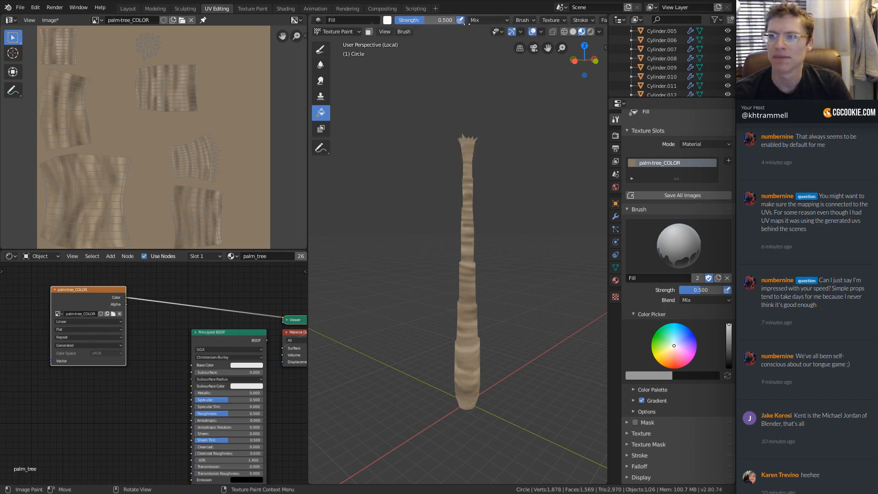
Step: Set the Fill brush's blend mode to Overlay and show the lower trunk in front orthographic view
left_click(513, 20)
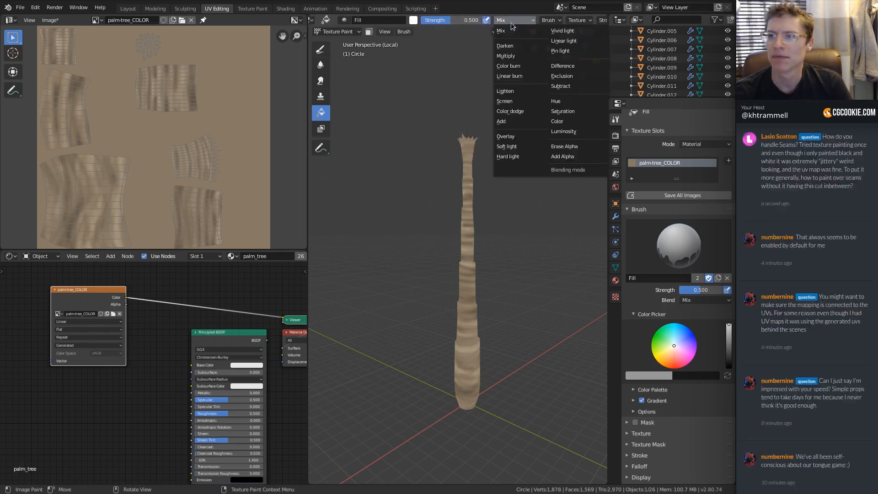
left_click(506, 136)
key("KP_1")
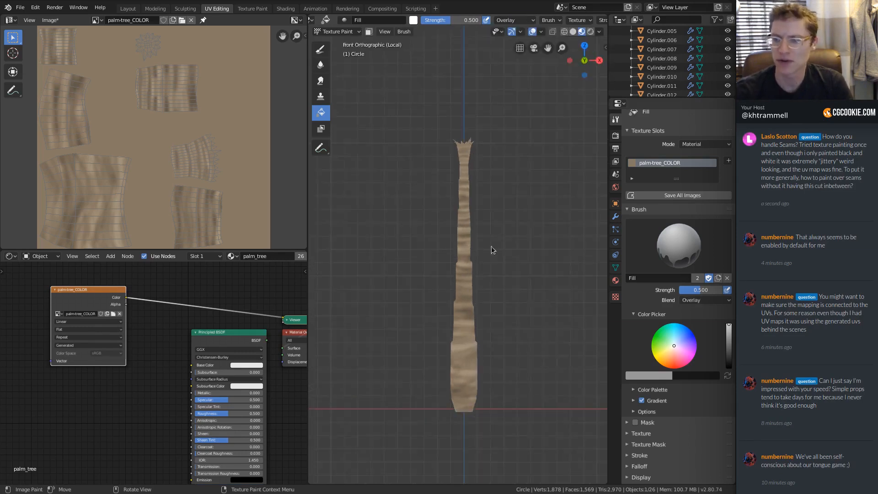
middle_click_drag(463, 290, 446, 267, "shift")
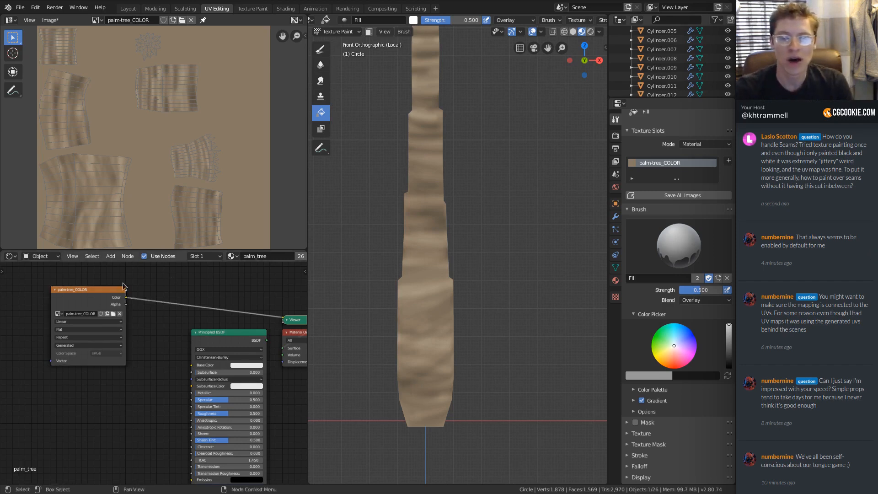
Step: Add Texture Coordinate and Mapping nodes to the palm-tree_COLOR image node, feeding its Vector input from the UV output
middle_click_drag(90, 288, 111, 322)
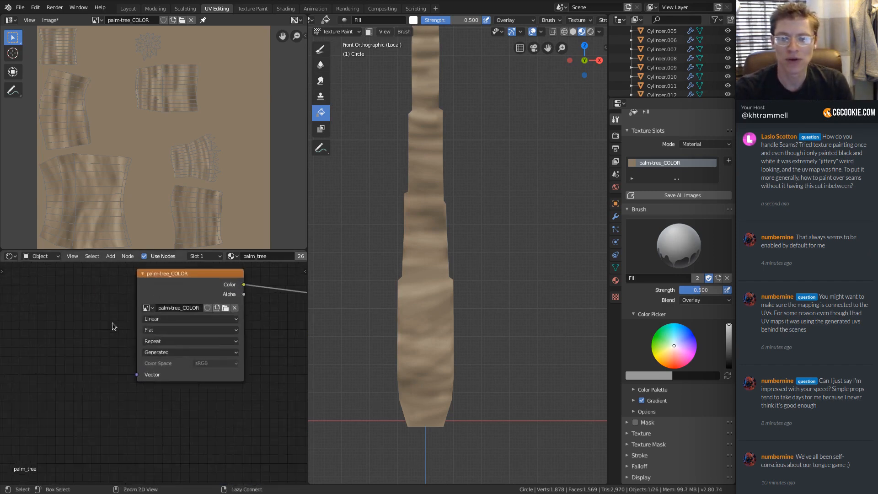
left_click(175, 276)
middle_click_drag(174, 295, 162, 326)
scroll(163, 326, "down", 2)
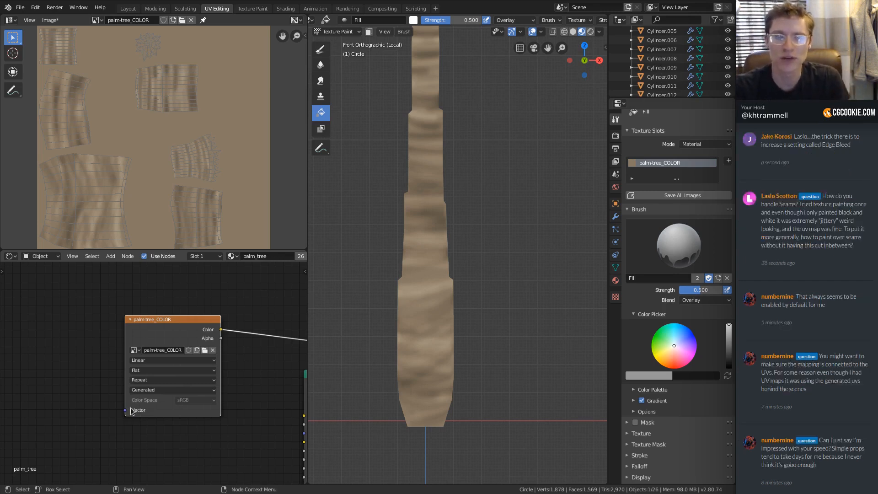
scroll(155, 319, "down", 1)
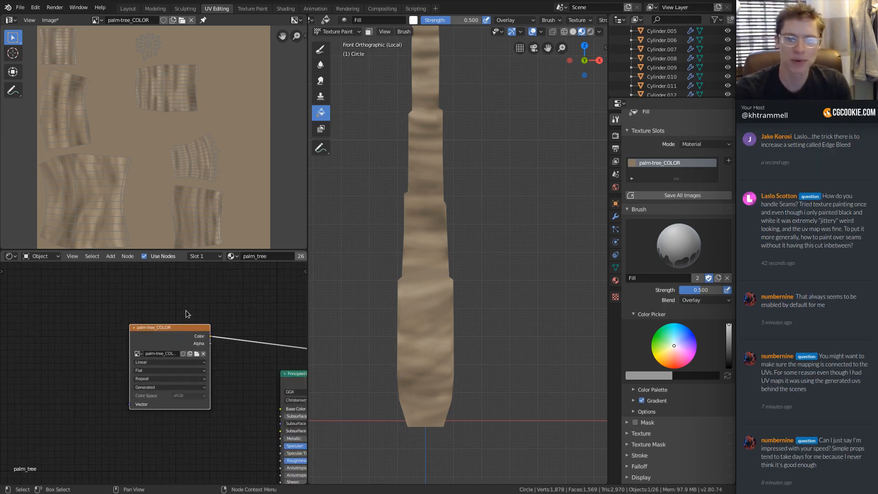
middle_click_drag(185, 310, 217, 303)
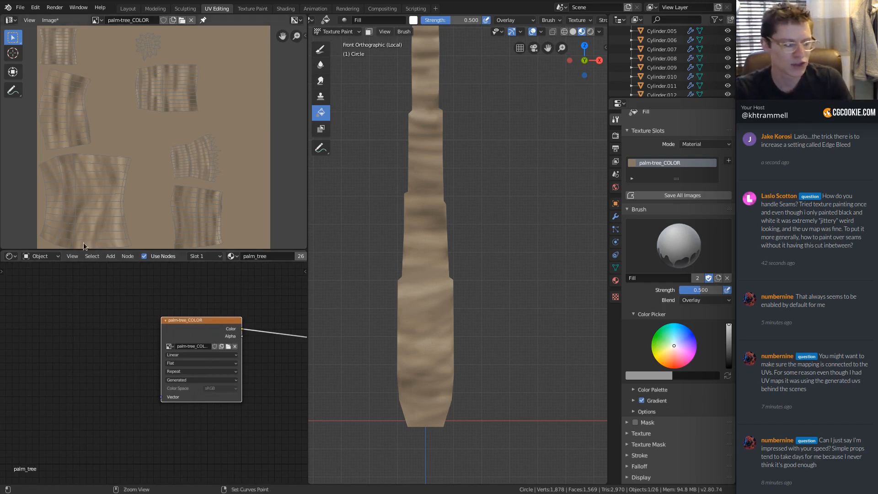
key("ctrl+t")
scroll(82, 334, "up", 2)
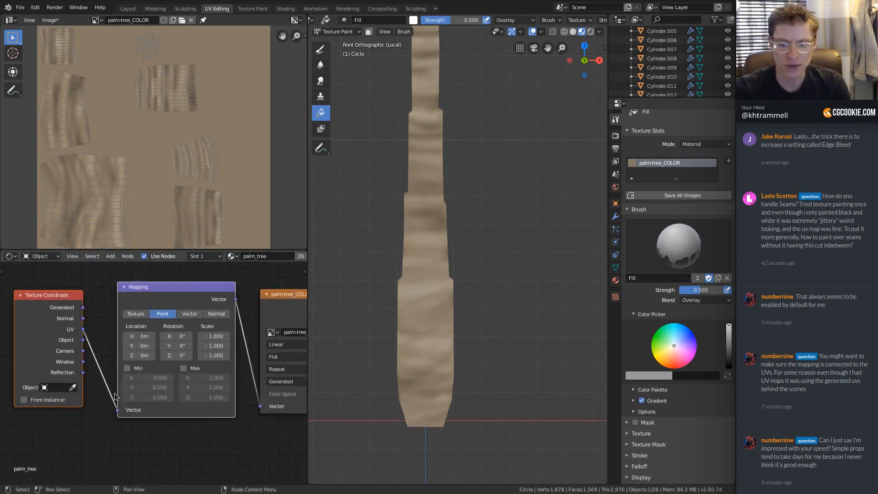
Step: Remove the Mapping node while keeping the UV link to the image node, and place the Texture Coordinate node beside it
left_click(149, 287)
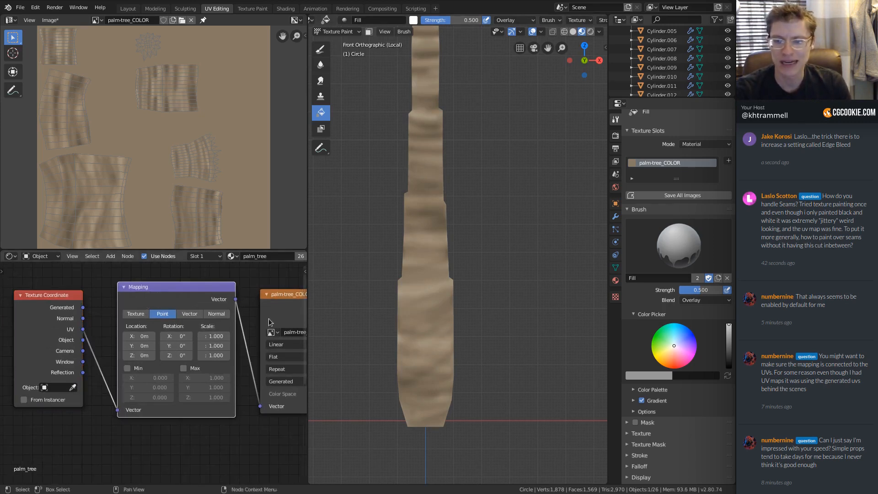
middle_click_drag(298, 322, 156, 307)
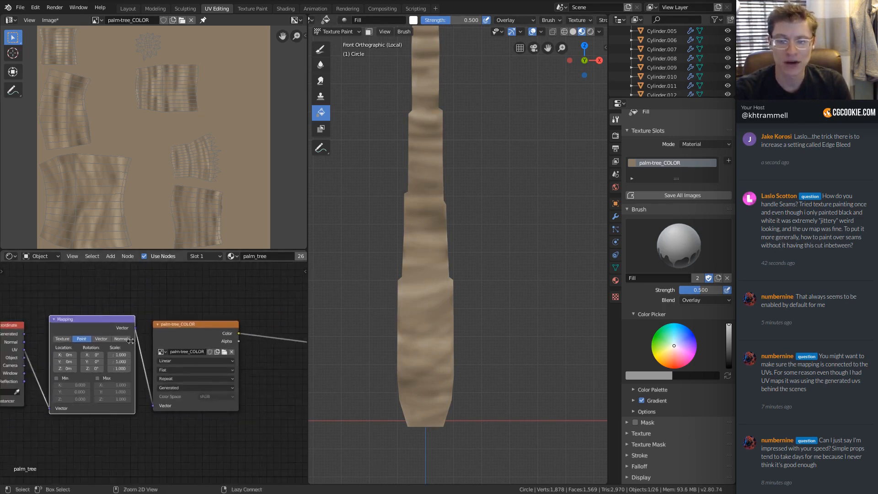
key("ctrl+x")
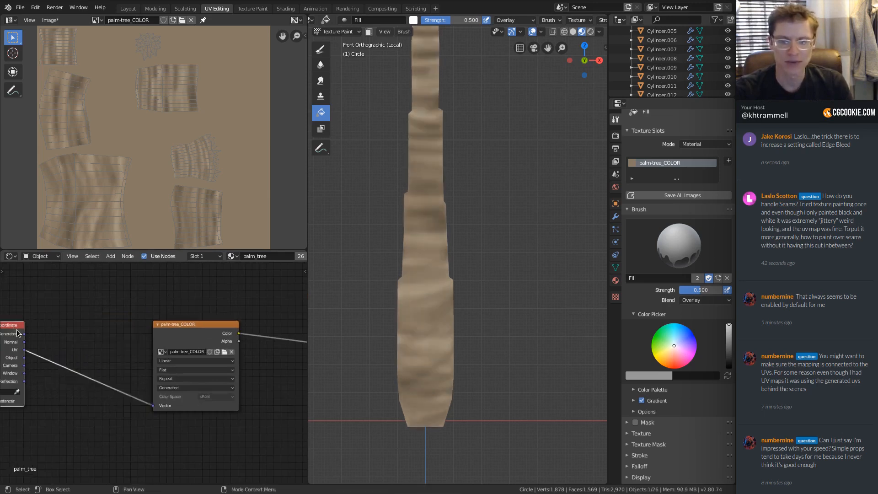
left_click_drag(18, 332, 114, 341)
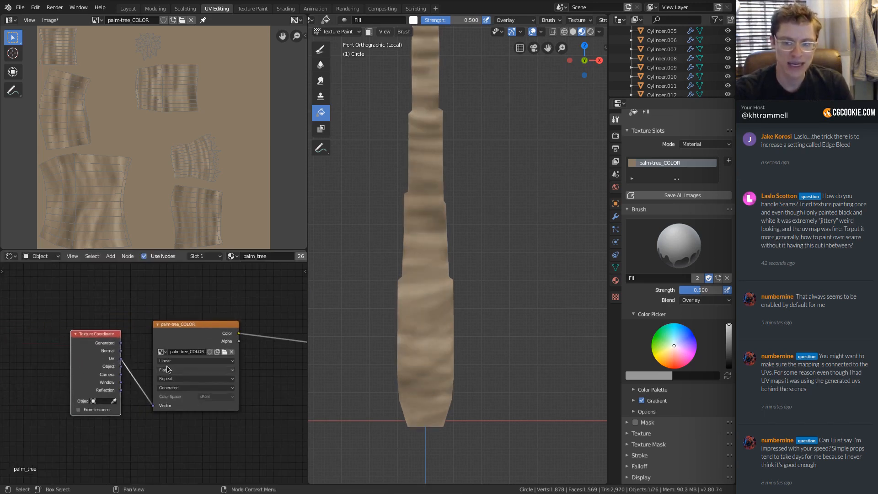
middle_click_drag(155, 373, 198, 339, "ctrl")
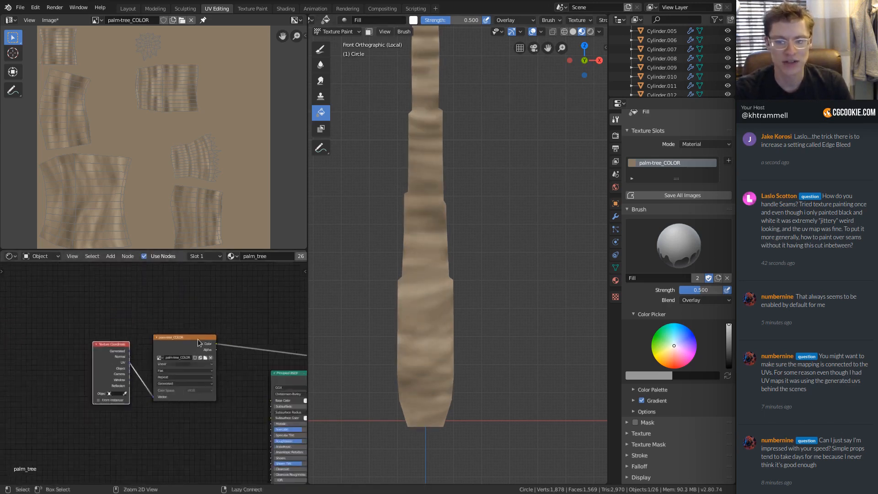
Step: Examine the painted banding along the trunk from the base up to the flared top
middle_click_drag(434, 250, 428, 272, "shift")
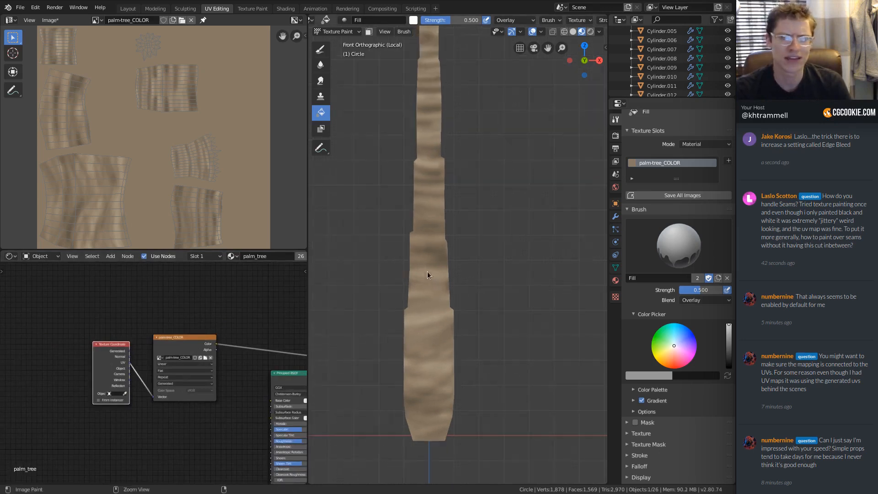
scroll(427, 271, "down", 1)
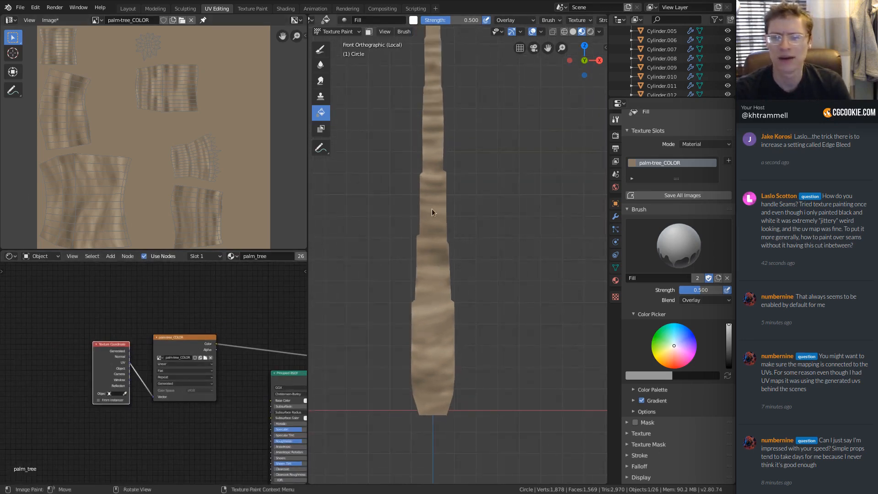
middle_click_drag(419, 259, 425, 288, "shift")
middle_click_drag(425, 288, 424, 277, "ctrl")
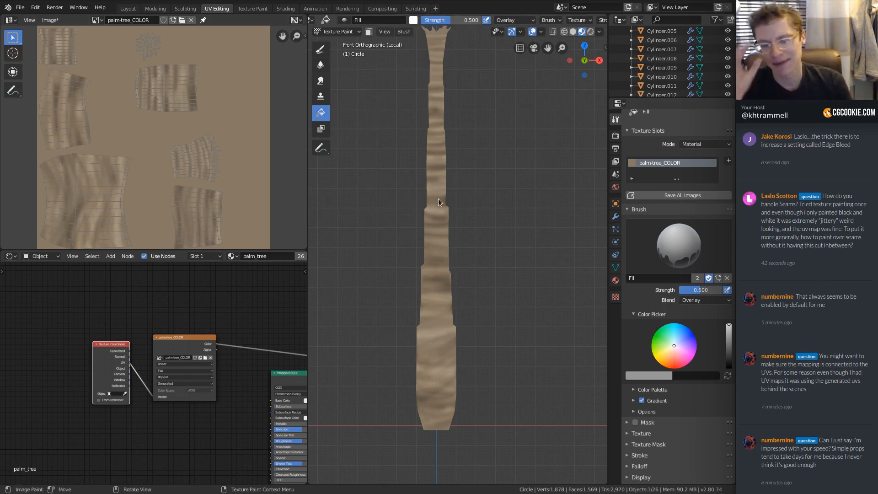
middle_click_drag(417, 219, 439, 281, "ctrl")
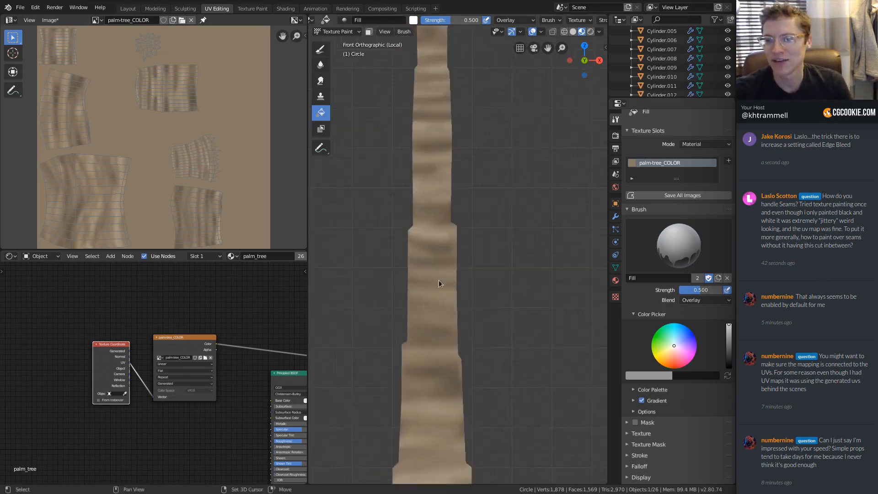
middle_click_drag(391, 179, 406, 287, "shift")
middle_click_drag(388, 91, 397, 241, "shift")
middle_click_drag(422, 194, 496, 187, "ctrl")
scroll(396, 20, "down", 8)
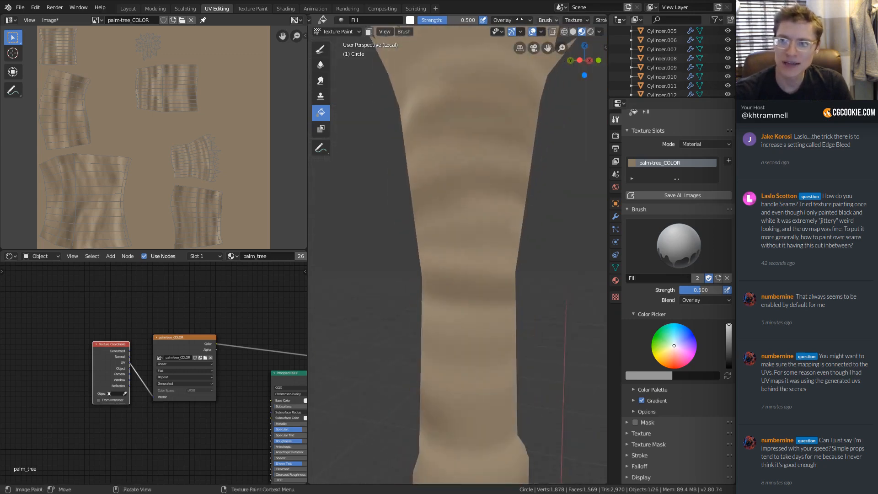
Step: Look up the paint Bleed option and examine the paint along the UV island edges in the texture image
middle_click_drag(396, 19, 361, 19)
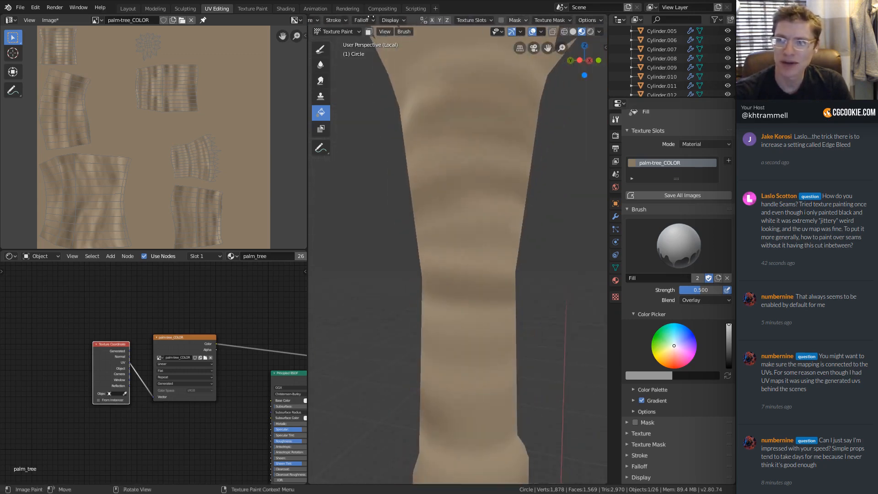
left_click(587, 22)
mouse_move(587, 20)
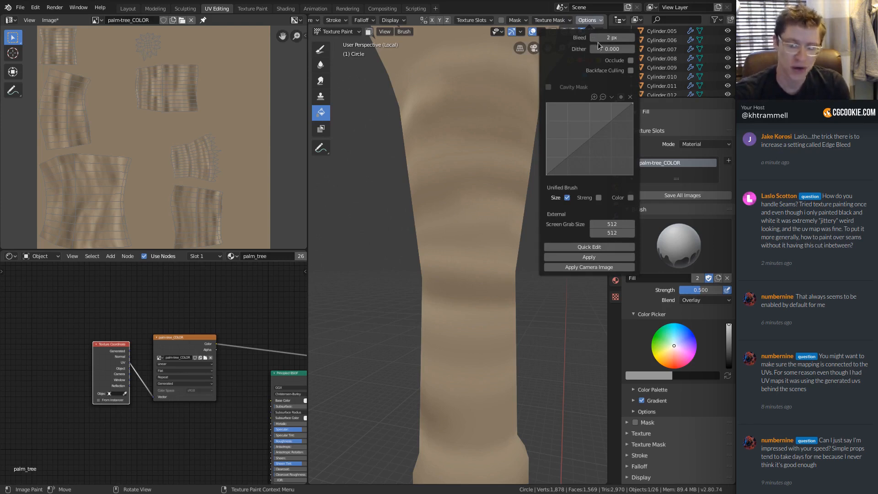
scroll(172, 141, "up", 10)
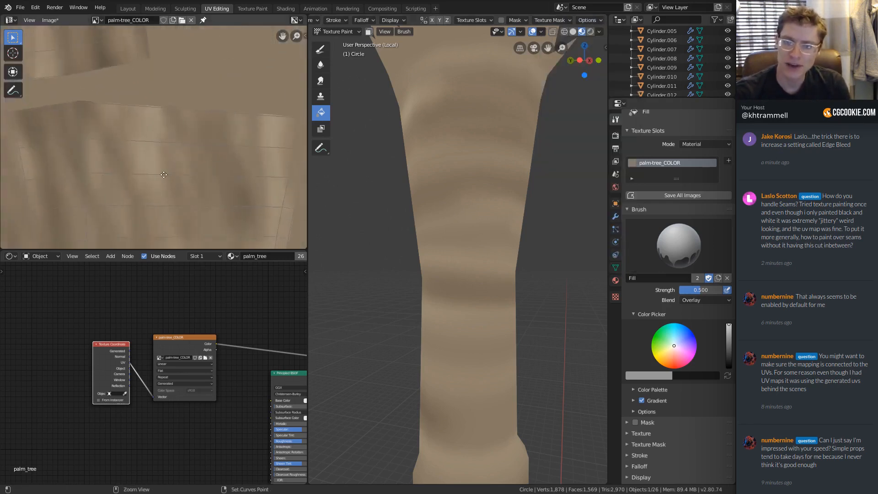
scroll(140, 175, "up", 2)
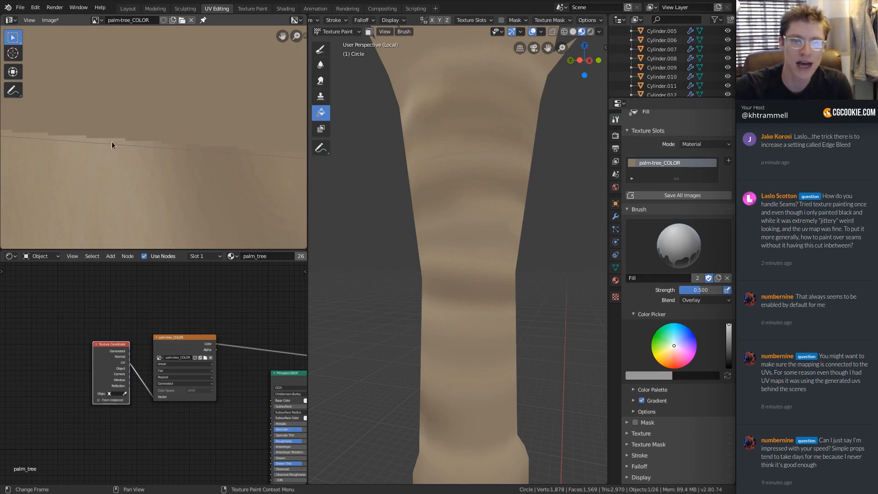
scroll(79, 153, "up", 1)
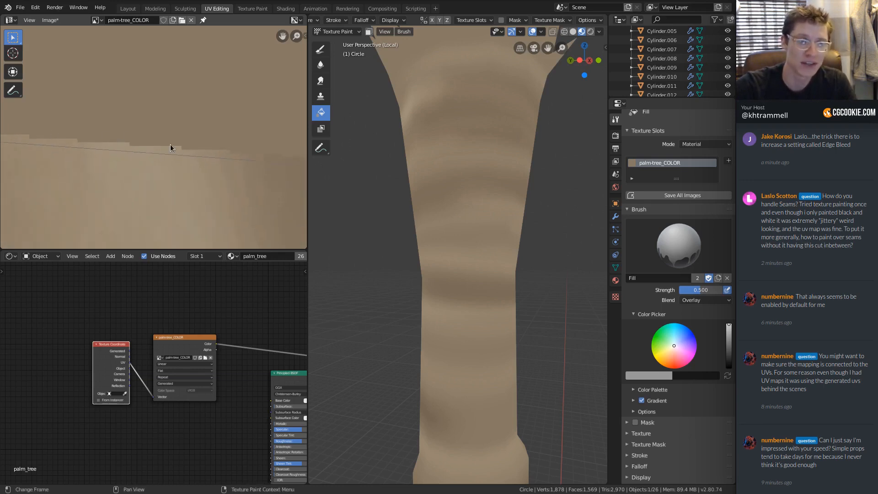
middle_click_drag(292, 126, 211, 178, "ctrl")
scroll(476, 288, "down", 3)
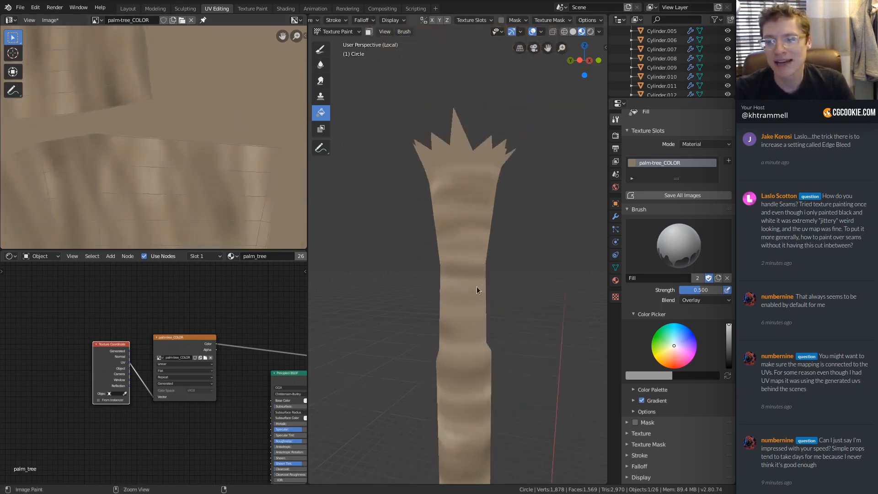
Step: Set the texture paint Bleed to 10 px
middle_click_drag(543, 326, 475, 245)
scroll(466, 237, "down", 5)
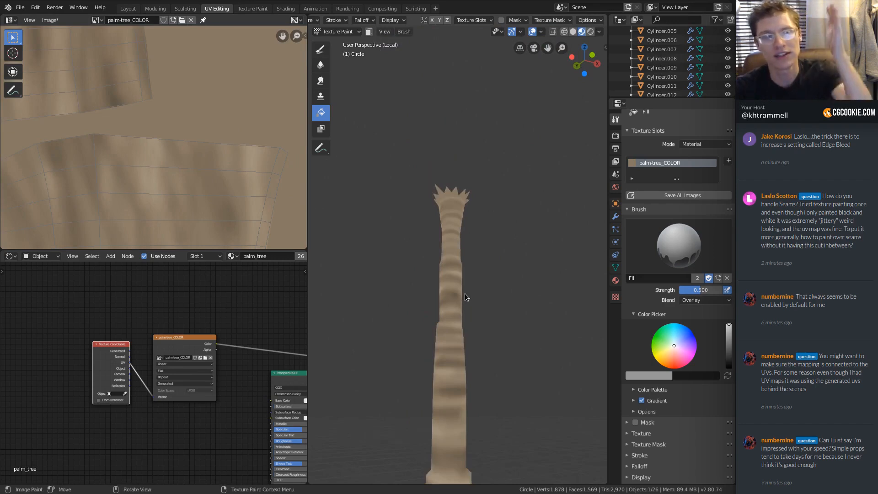
left_click(589, 20)
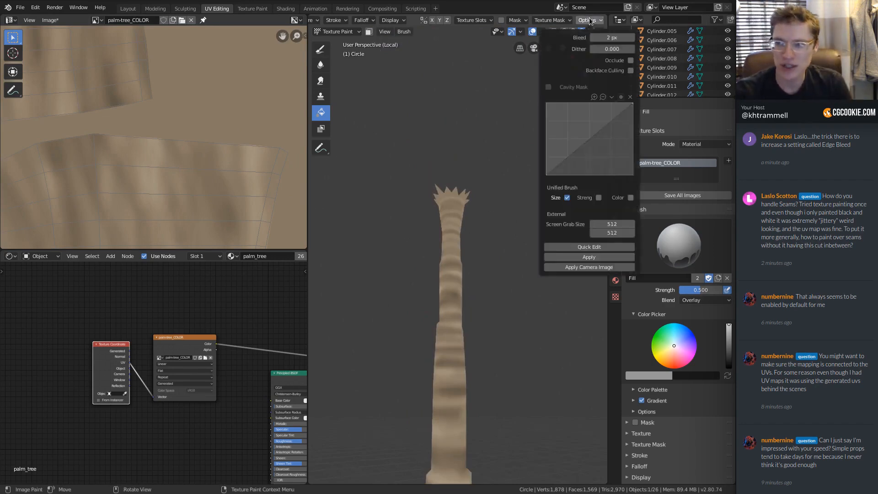
left_click(596, 37)
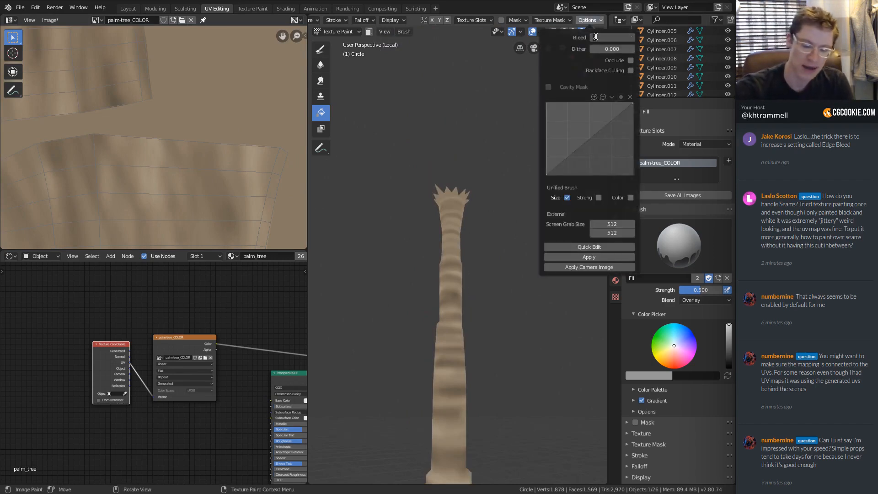
type("10")
key("Return")
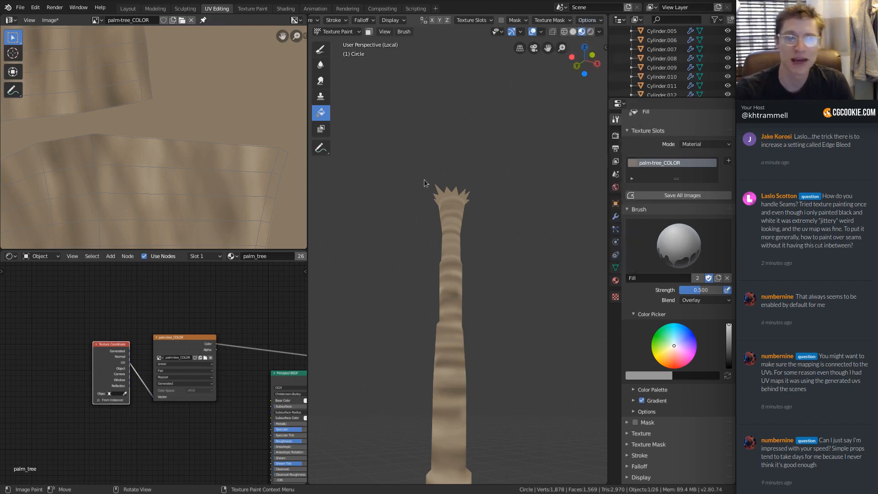
Step: Examine the trunk's upper section and spiky top from several sides, along with the full texture image
middle_click_drag(453, 239, 488, 219)
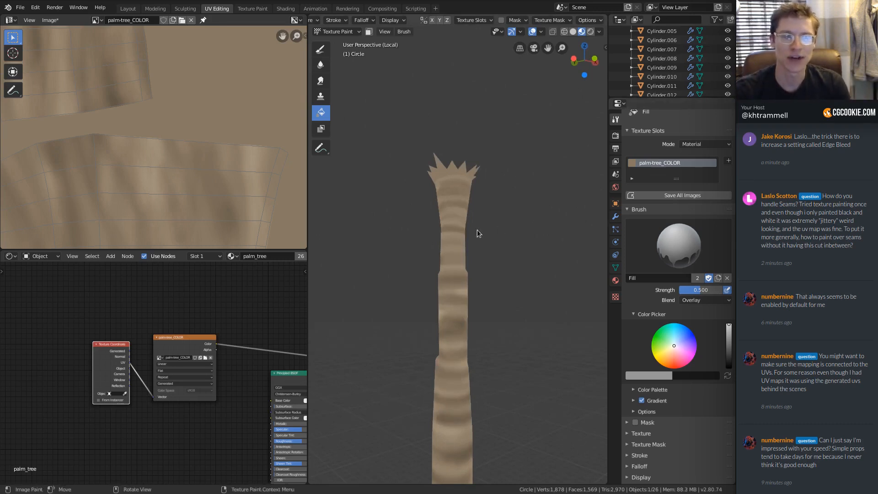
middle_click_drag(477, 230, 473, 277)
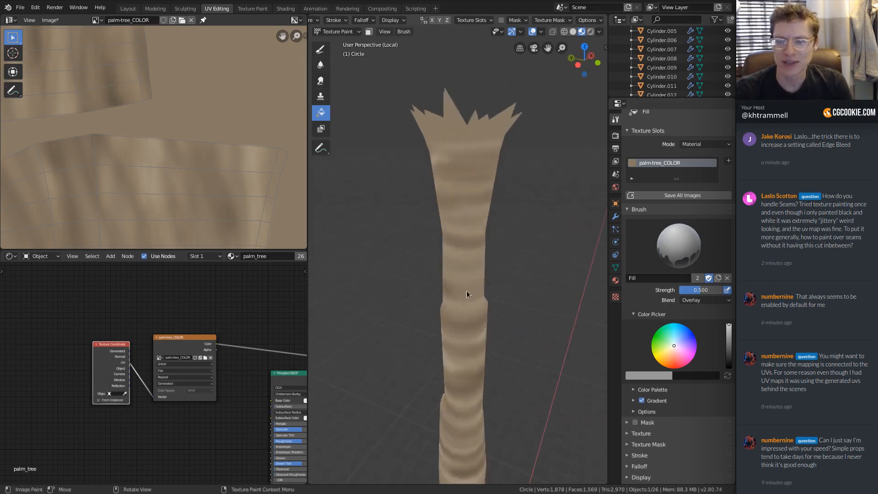
middle_click_drag(183, 100, 183, 215, "ctrl")
scroll(456, 285, "down", 2)
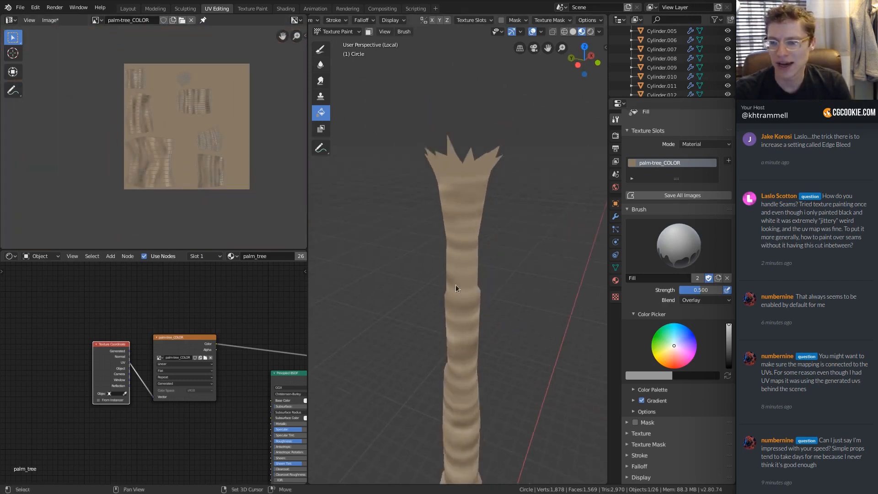
middle_click_drag(455, 287, 448, 264)
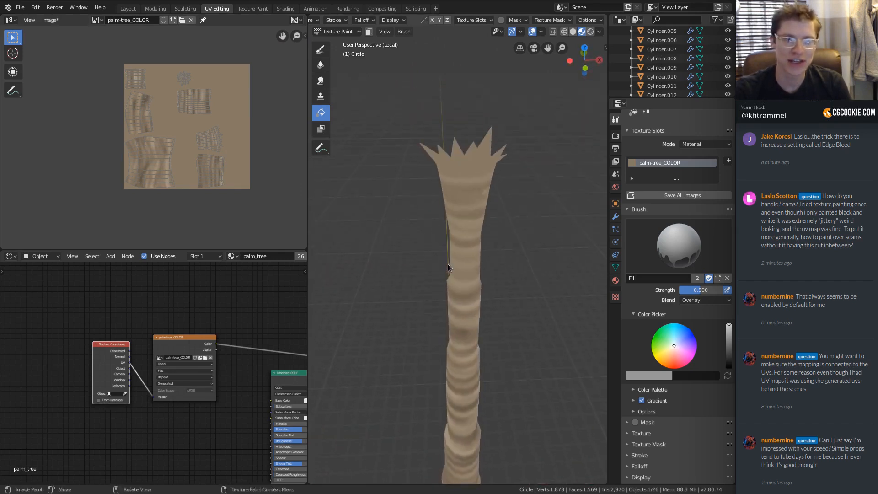
middle_click_drag(520, 256, 480, 256)
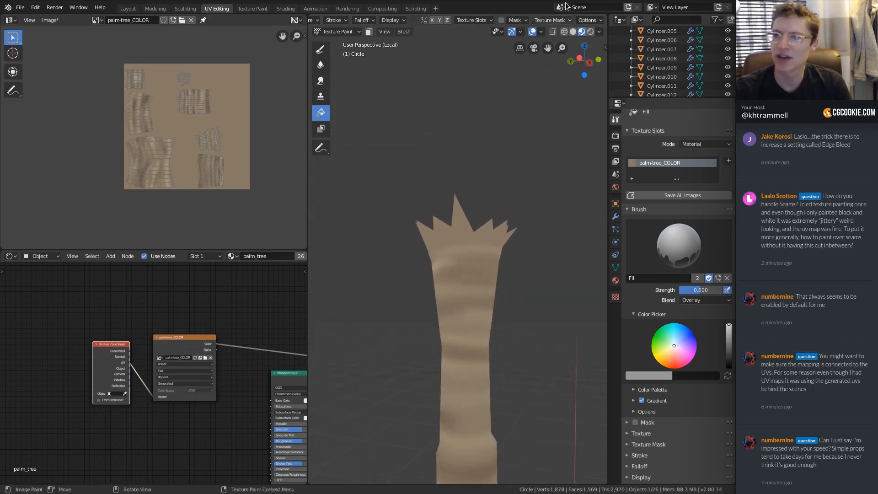
left_click(587, 20)
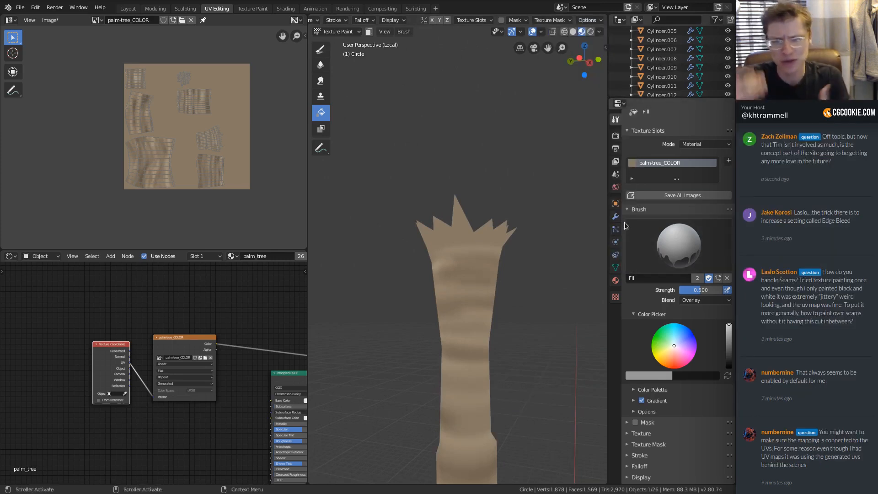
middle_click_drag(572, 241, 477, 268)
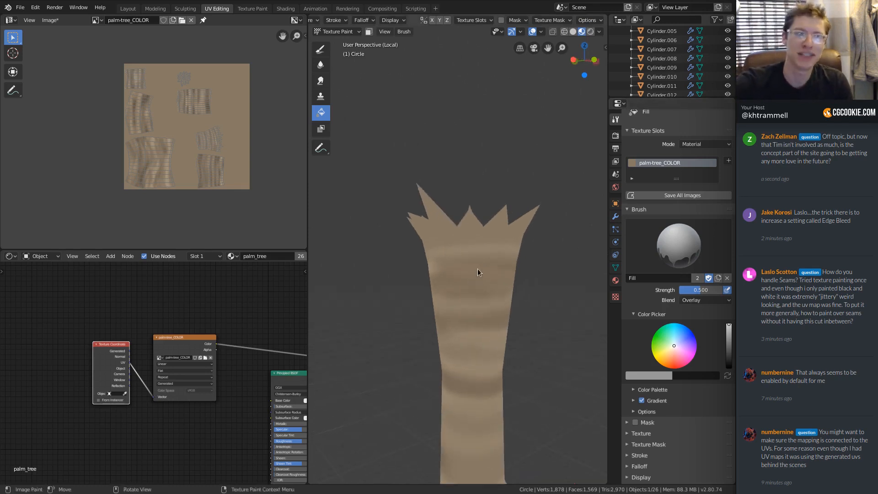
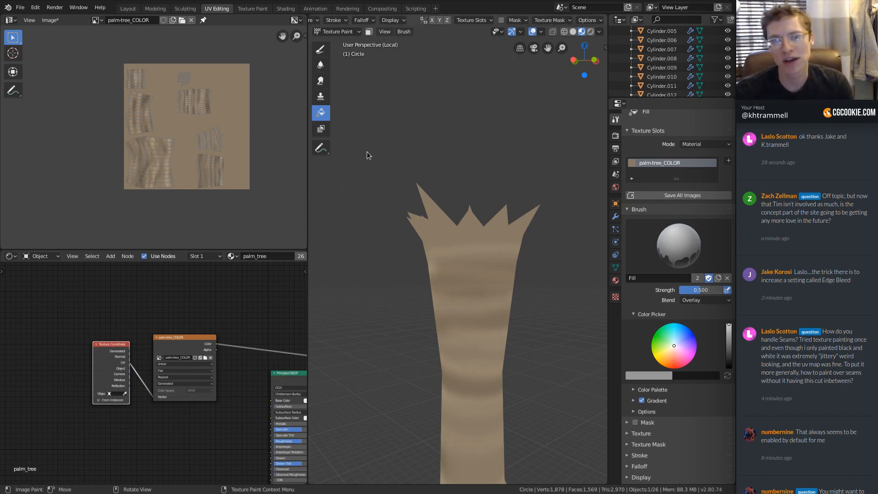
middle_click_drag(471, 279, 503, 253)
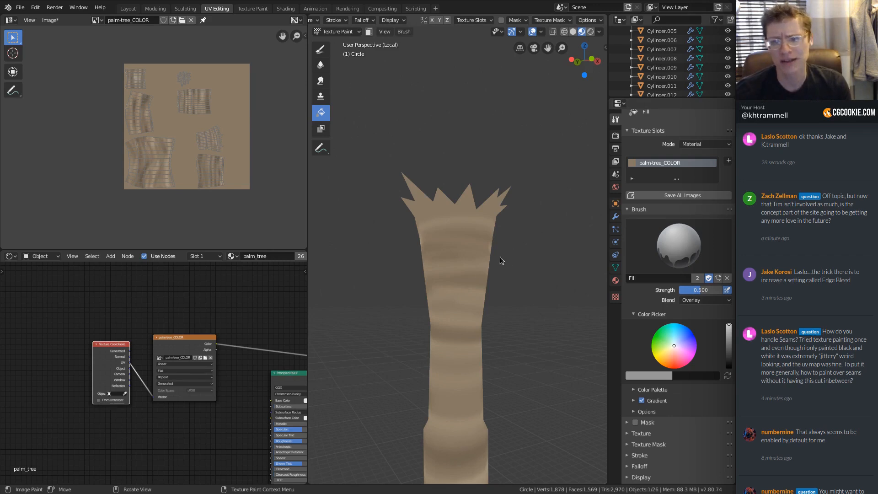
middle_click_drag(500, 257, 509, 227)
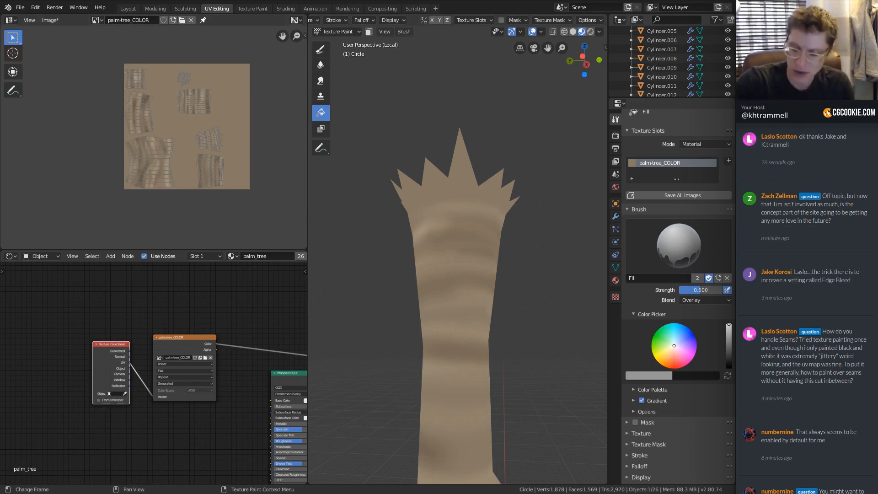
Step: Switch to the web browser, go to cgcookie.com in a new tab and open the community forum topic "Suggestions for new courses"
key("alt+Tab")
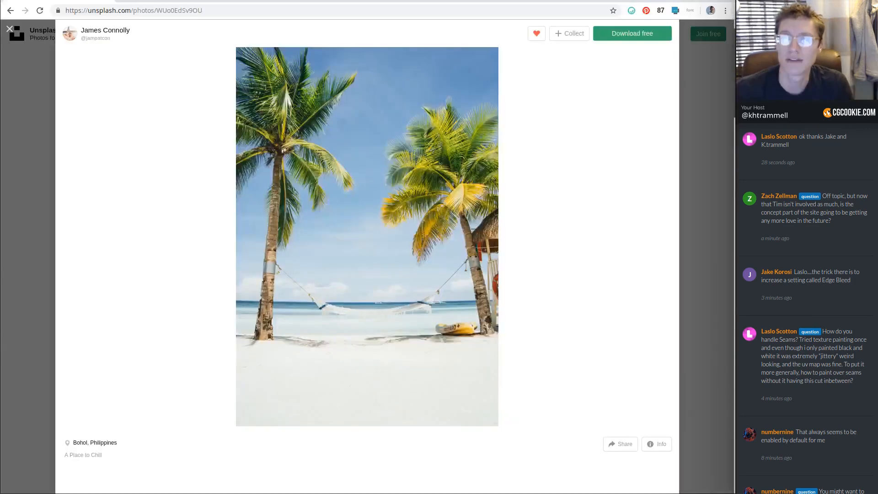
key("ctrl+t")
type("cgcookie.com")
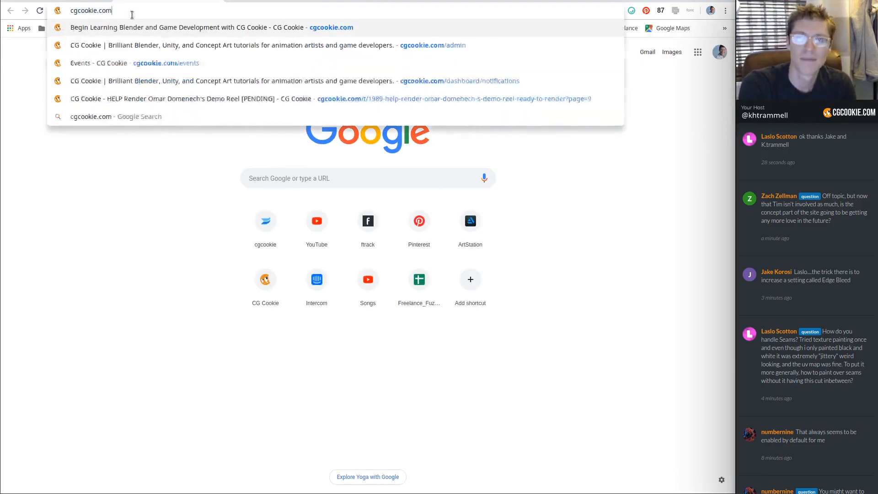
key("Return")
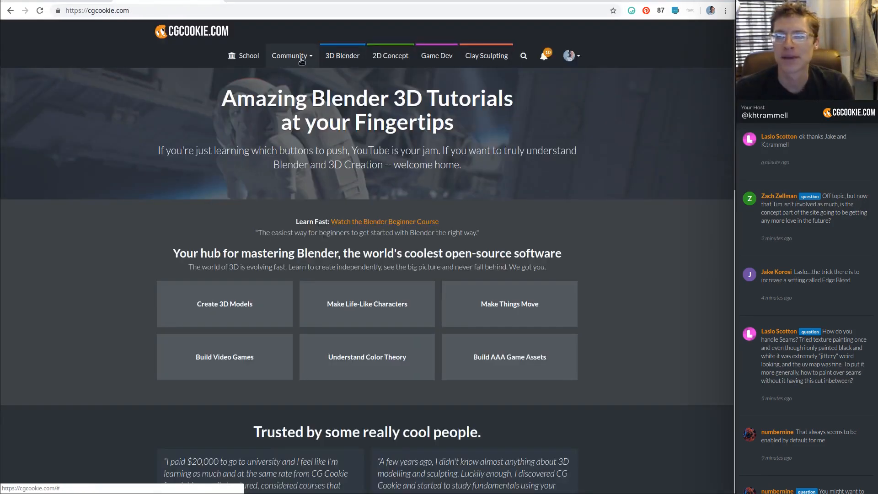
left_click(290, 55)
left_click(281, 75)
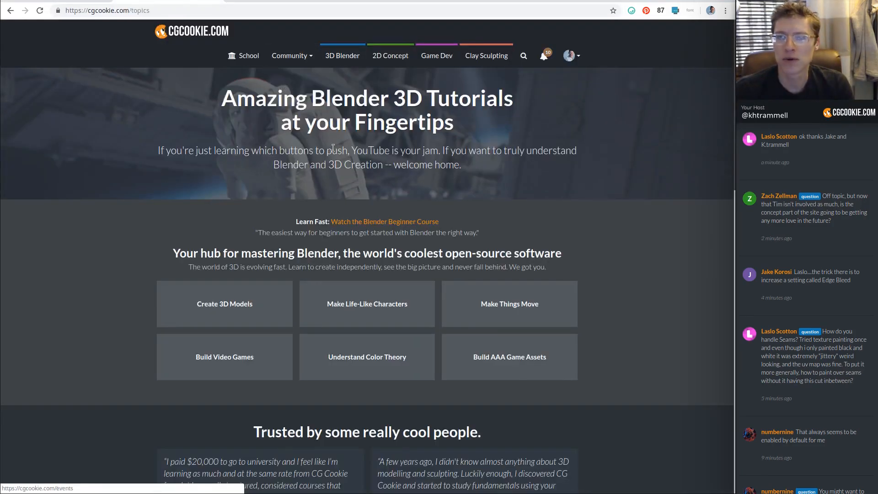
scroll(246, 210, "down", 2)
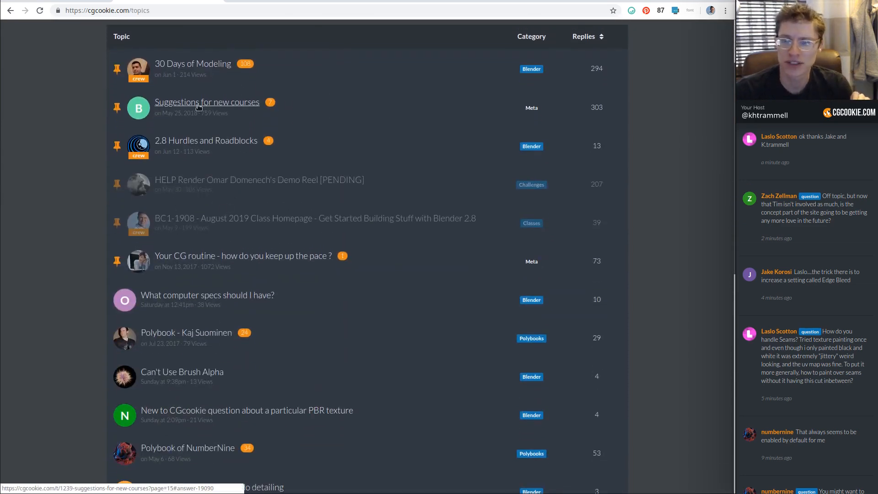
left_click(247, 106)
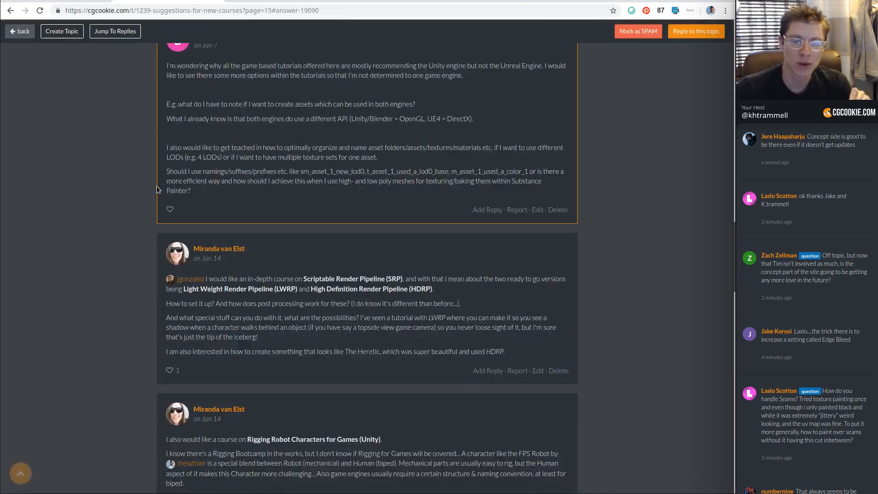
Step: Read through the "Suggestions for new courses" thread, including the earliest replies on its first page
scroll(110, 213, "up", 3)
scroll(109, 213, "up", 10)
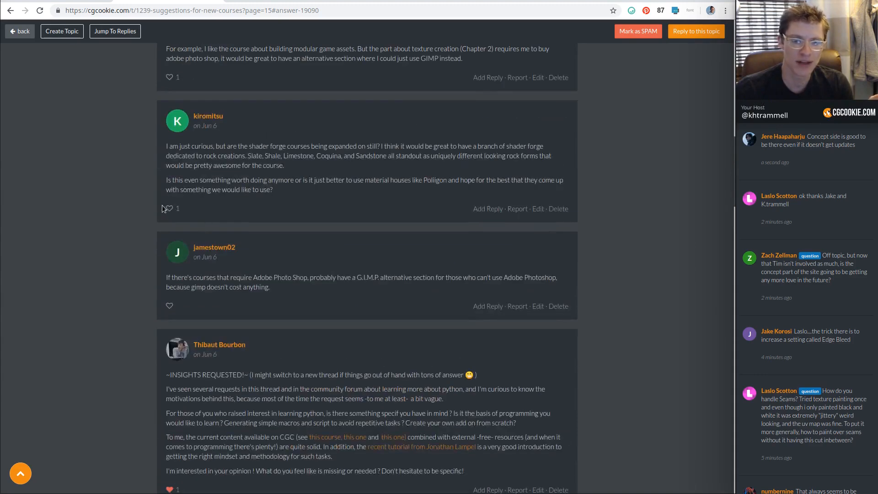
scroll(183, 210, "up", 15)
scroll(182, 207, "up", 5)
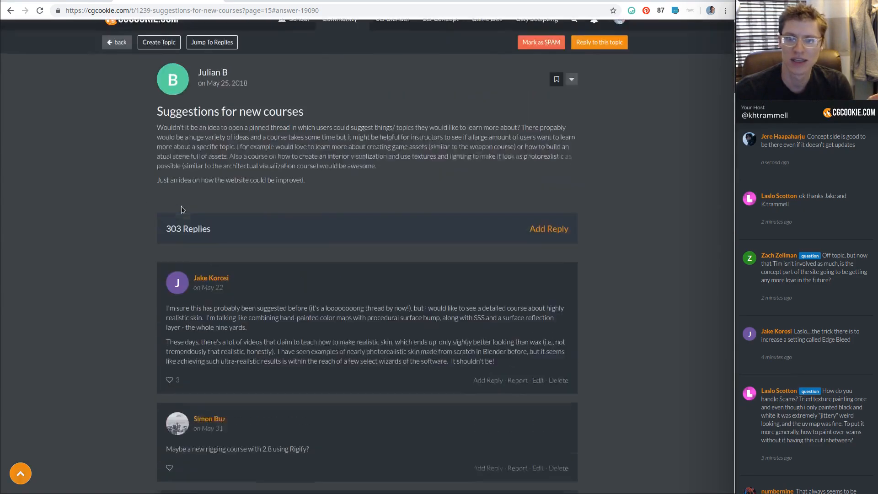
scroll(459, 215, "down", 1)
key("End")
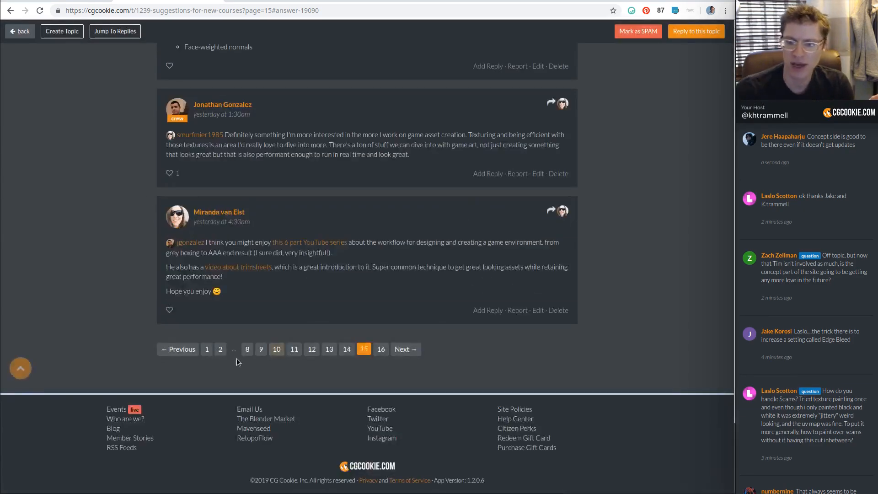
left_click(207, 349)
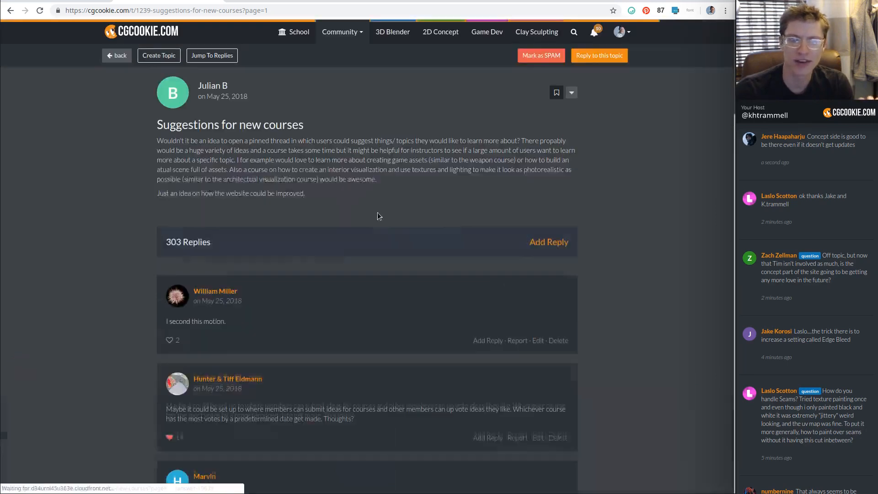
scroll(284, 217, "down", 4)
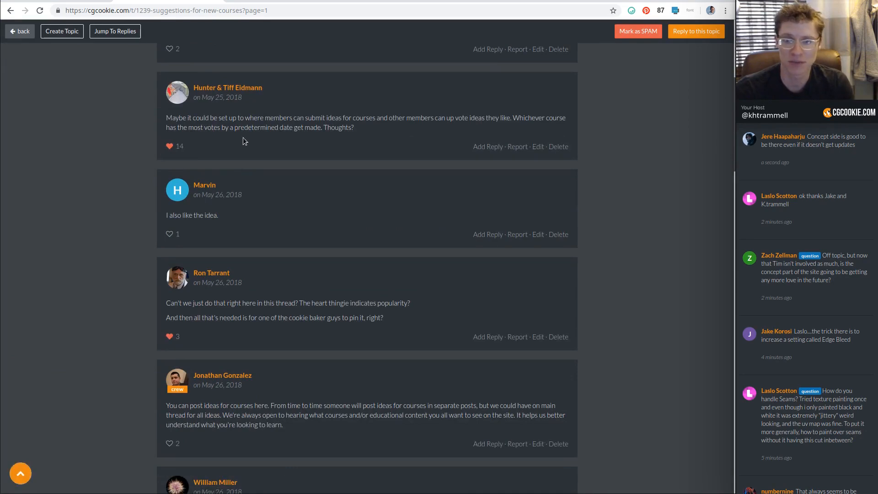
scroll(244, 140, "down", 3)
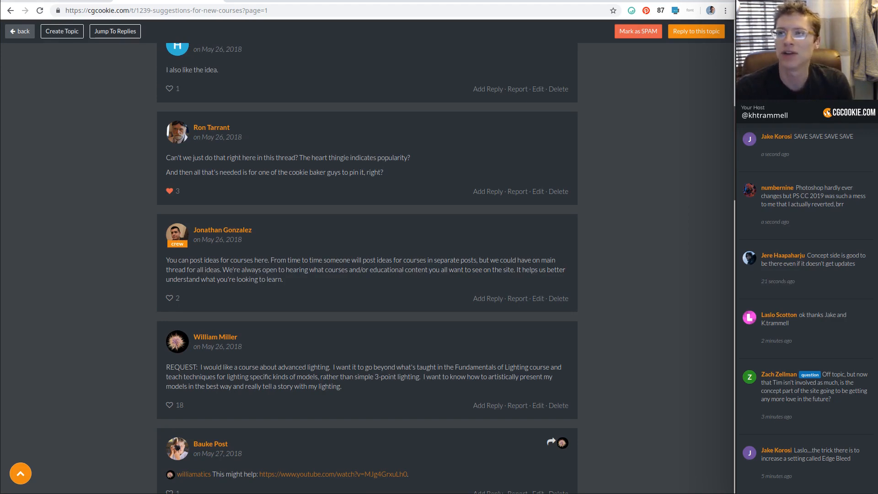
Step: Switch back to Blender and save the painted texture image as palm-tree_COLOR.png in the lib/tex folder
key("alt+Tab")
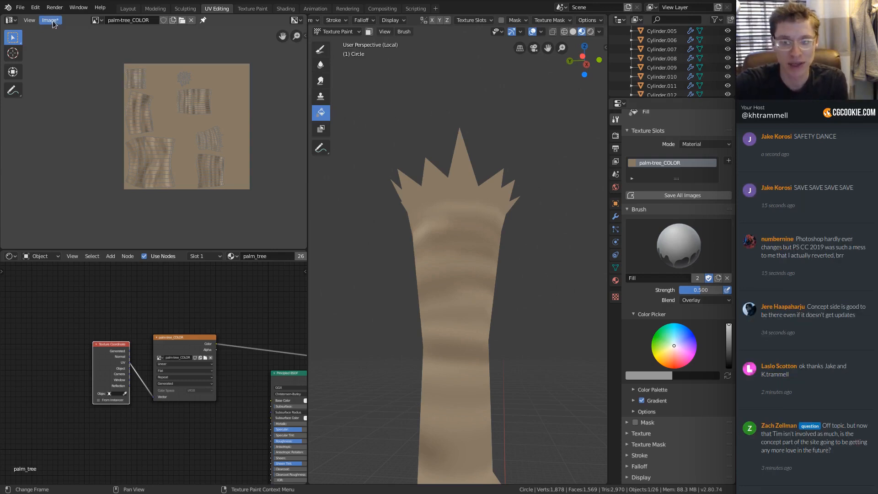
left_click(20, 8)
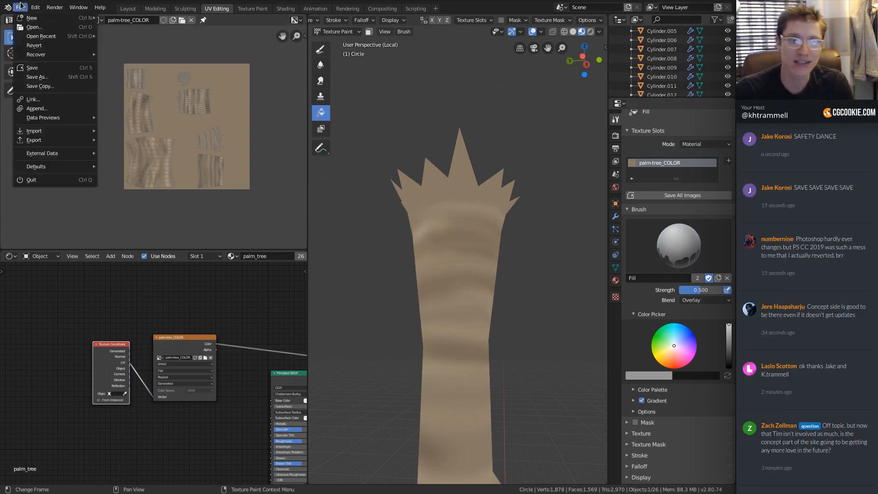
left_click(32, 69)
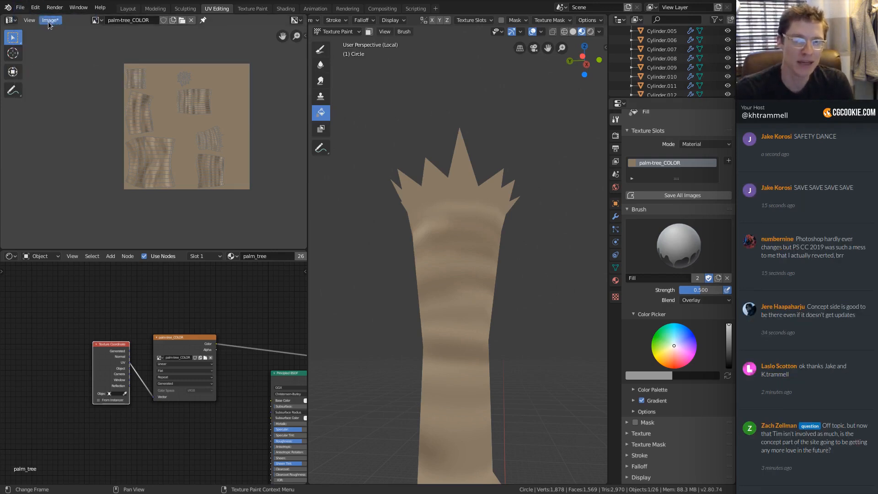
scroll(137, 126, "up", 3)
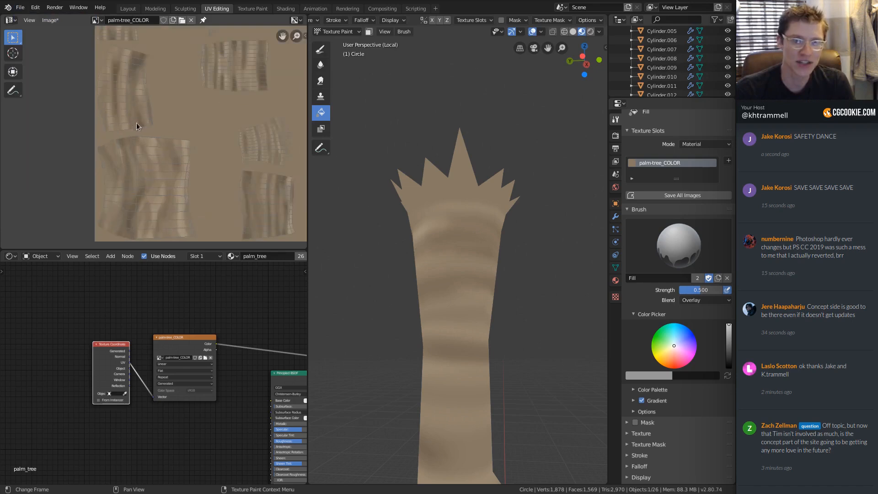
left_click(50, 20)
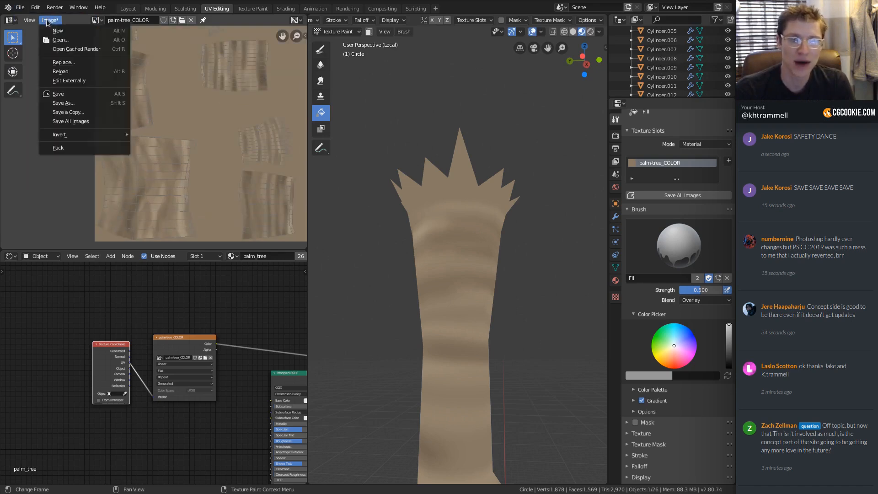
left_click(68, 112)
left_click(124, 53)
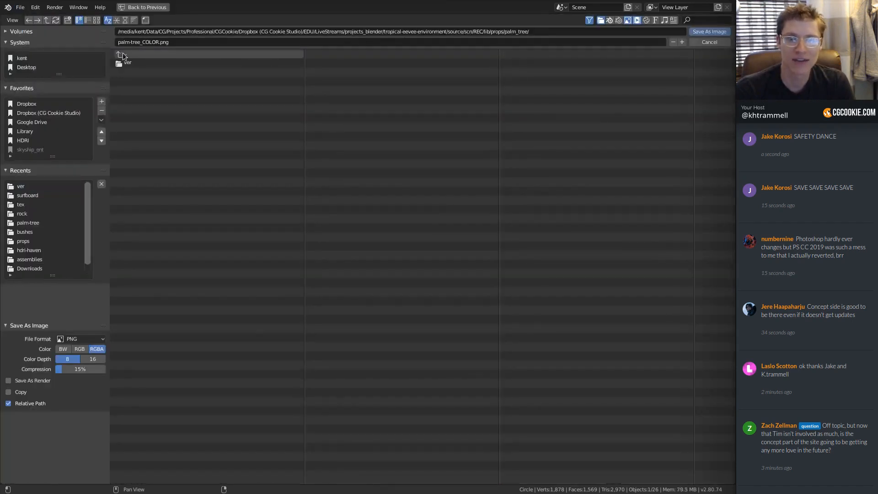
left_click(125, 53)
left_click(125, 54)
double_click(124, 81)
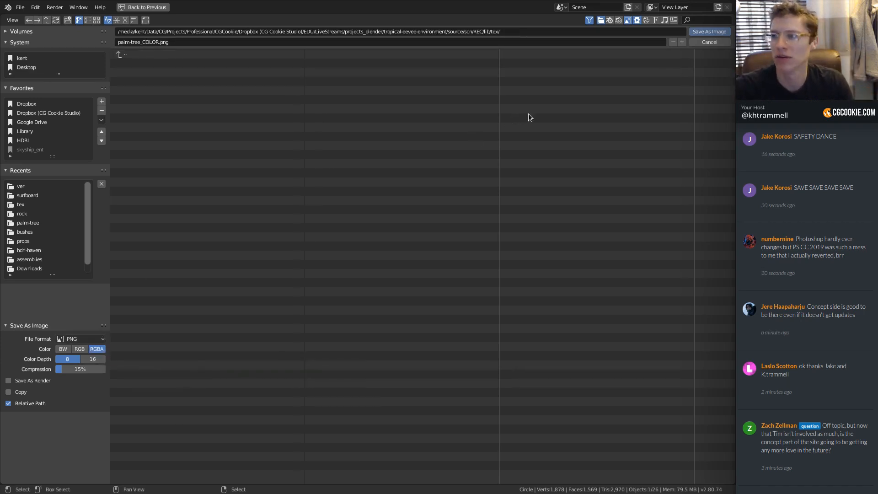
left_click(707, 34)
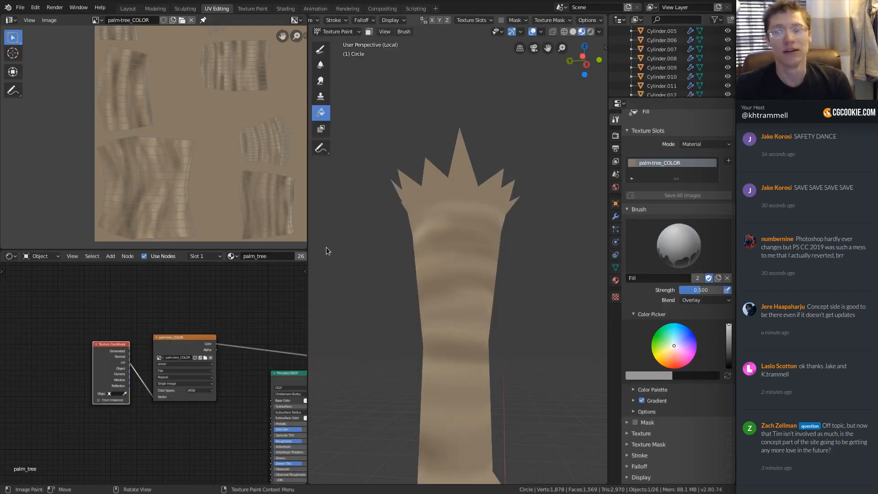
Step: Check the painted banding over the whole height of the trunk and save the blend file
scroll(473, 217, "down", 4)
middle_click_drag(488, 215, 459, 243)
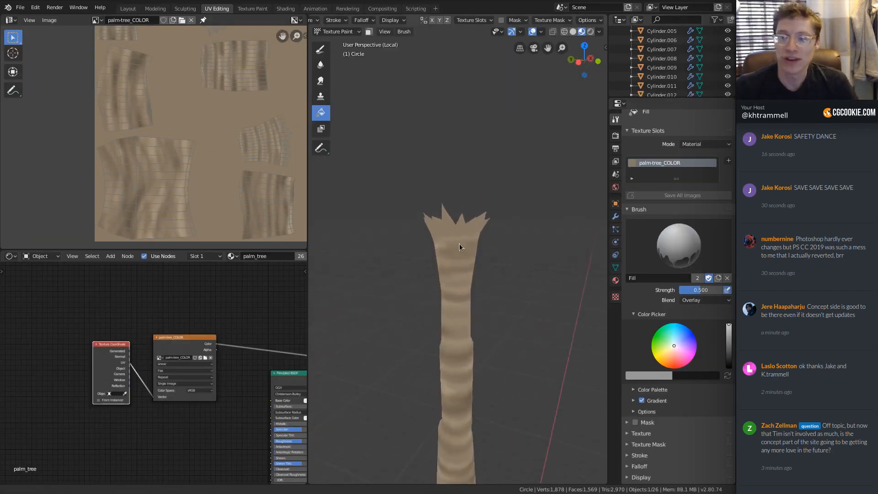
scroll(479, 199, "down", 1)
middle_click_drag(479, 199, 480, 165, "shift")
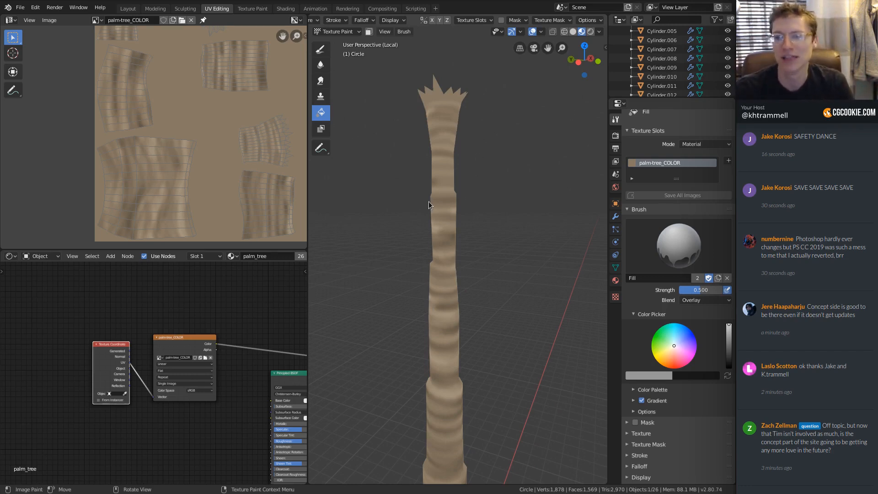
middle_click_drag(460, 212, 499, 229, "ctrl")
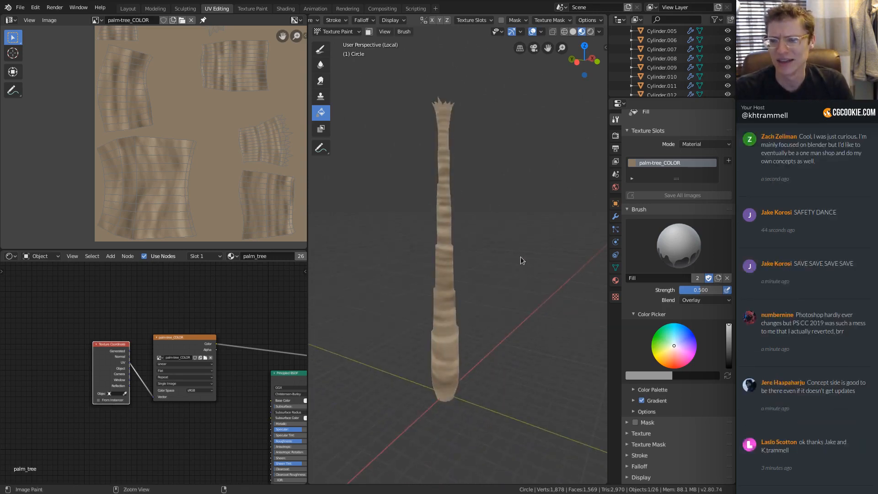
middle_click_drag(520, 256, 496, 275)
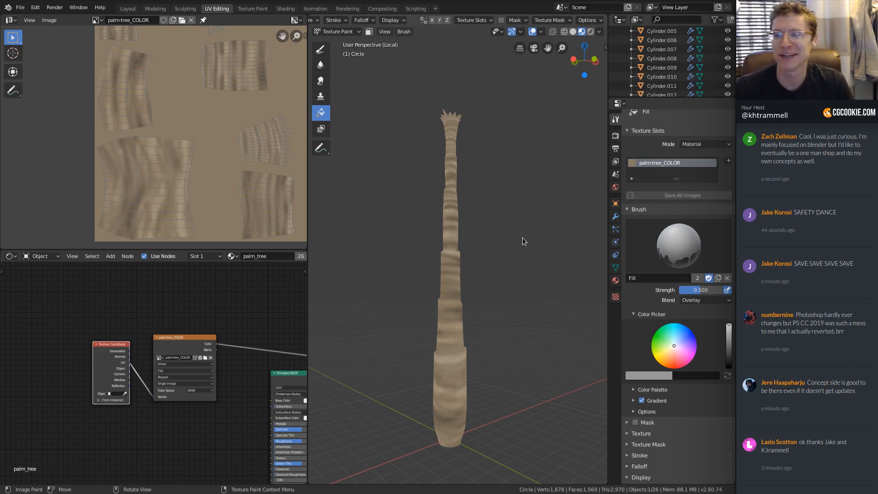
middle_click_drag(489, 298, 490, 305)
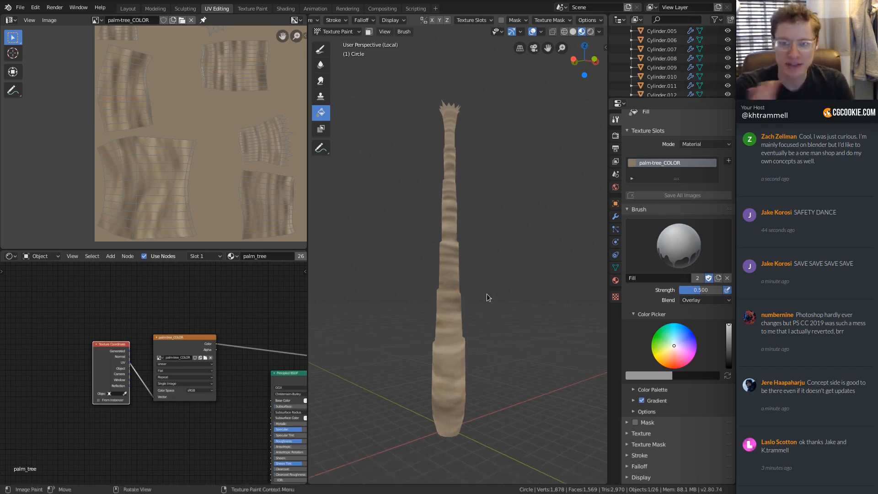
key("ctrl+s")
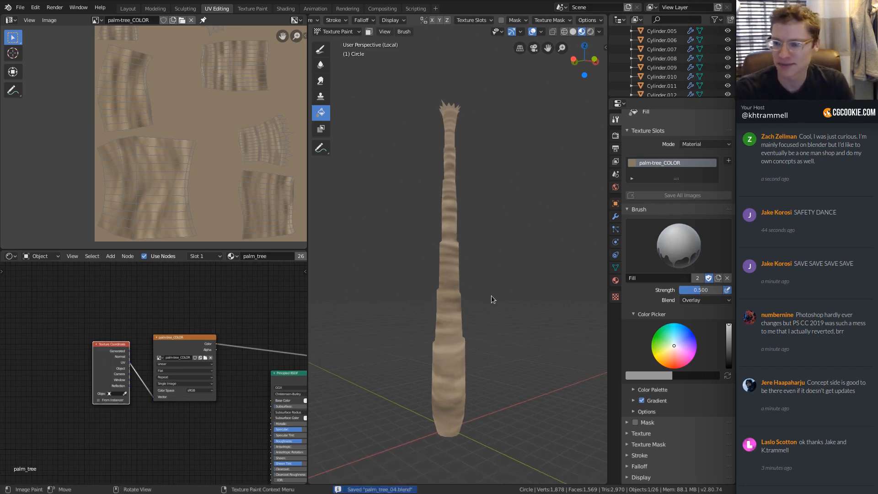
Step: Enter Edit Mode on the trunk and select its lowest segment with Select Linked delimited by Seam
mouse_move(481, 263)
middle_mouse_down()
mouse_move(471, 280)
mouse_move(469, 264)
middle_mouse_up()
scroll(471, 281, "up", 1)
middle_click_drag(459, 326, 451, 282, "shift")
scroll(446, 301, "up", 2)
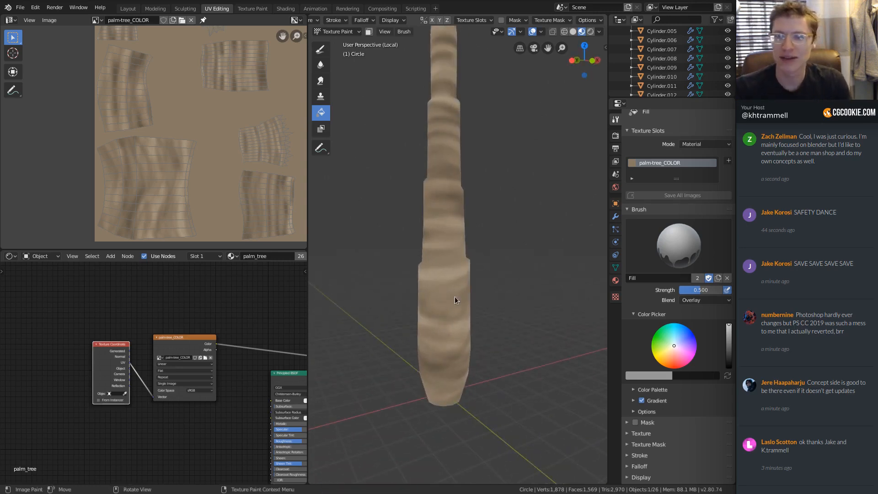
key("Tab")
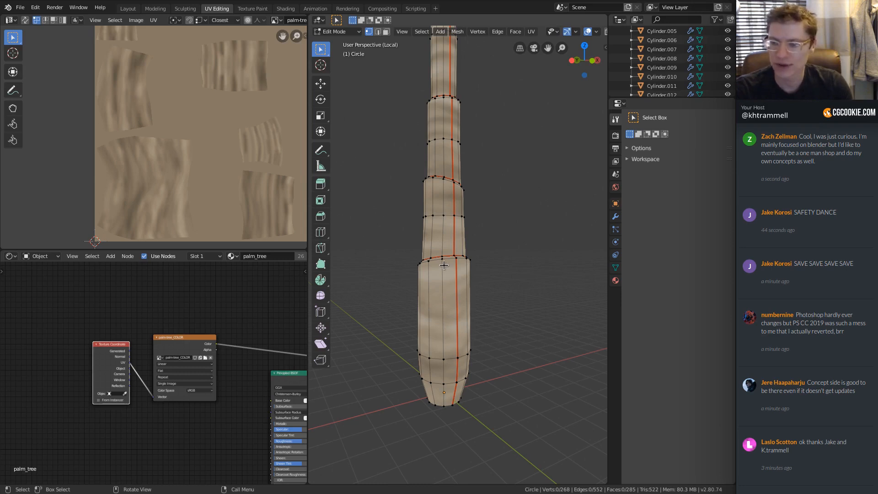
key("l")
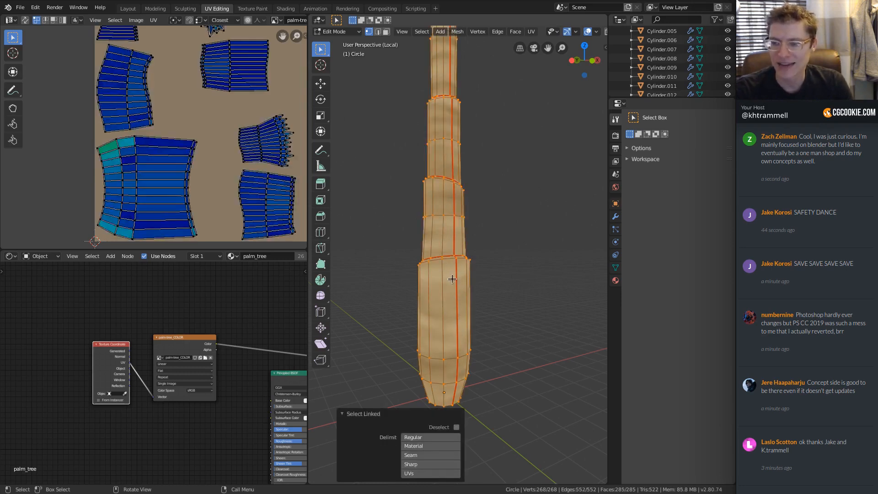
left_click(344, 414)
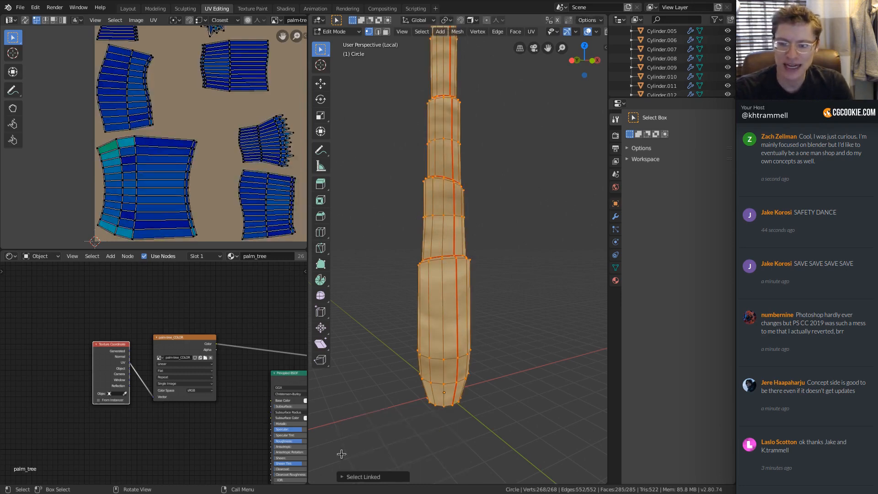
left_click(343, 476)
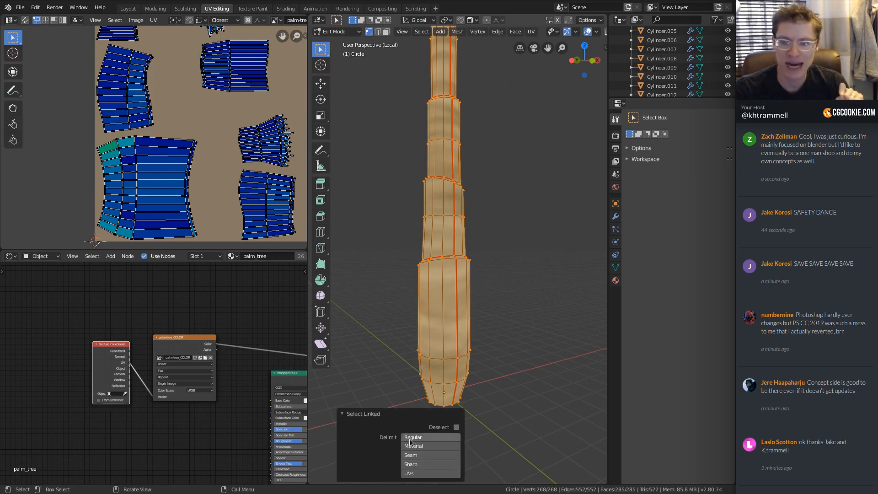
left_click(411, 455)
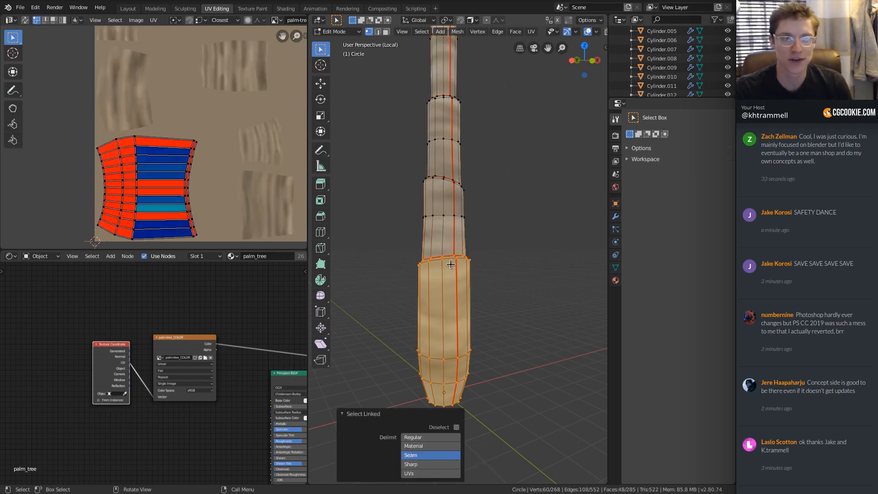
Step: Add the next two trunk segments above to the seam-delimited linked selection, and clear the whole selection
key("l")
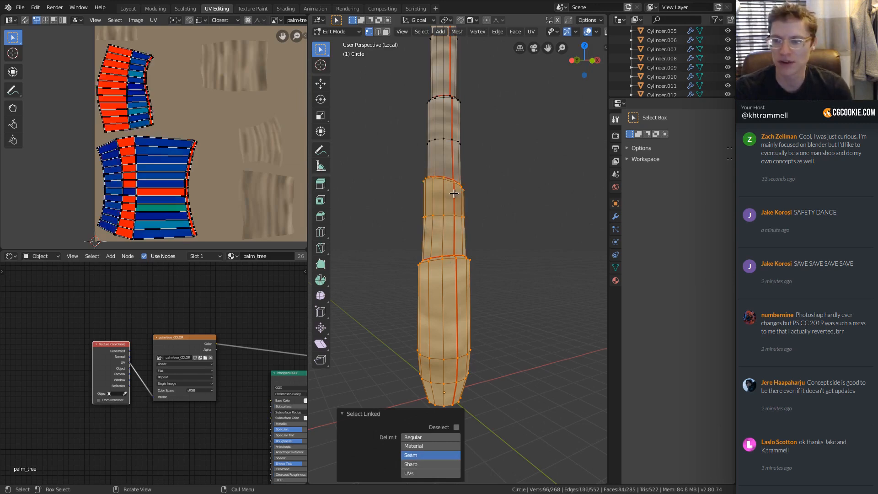
key("l")
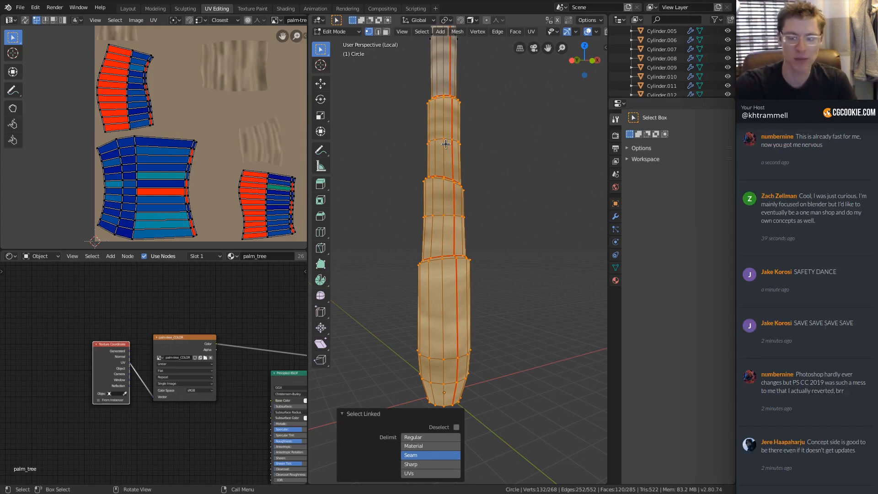
key("alt+a")
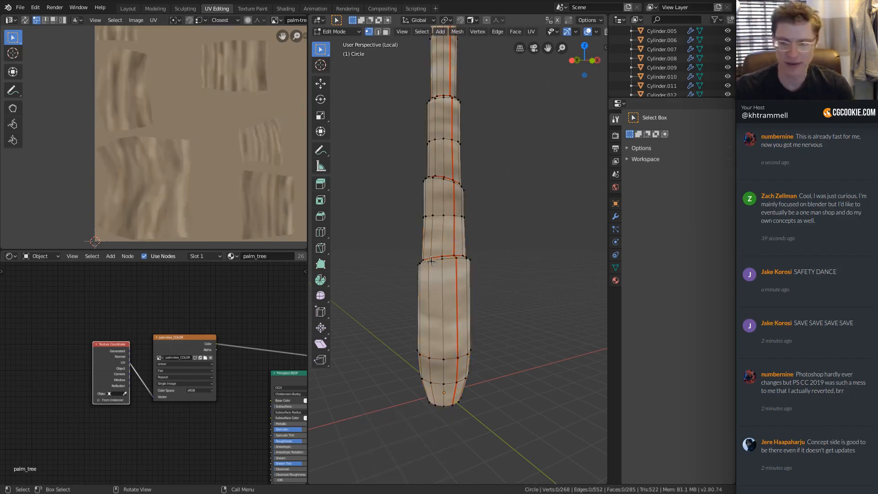
Step: Select the trunk's lowest segment with Select Linked delimited by Seam, and switch to Texture Paint mode
key("l")
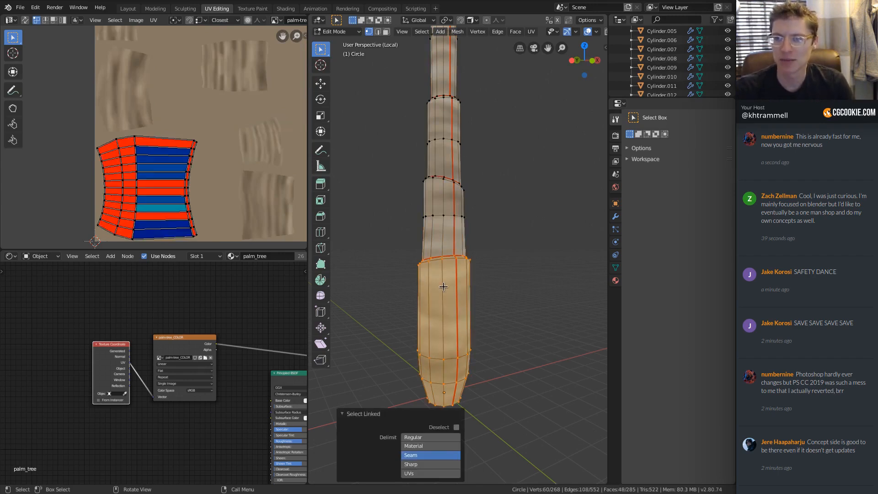
left_click(347, 29)
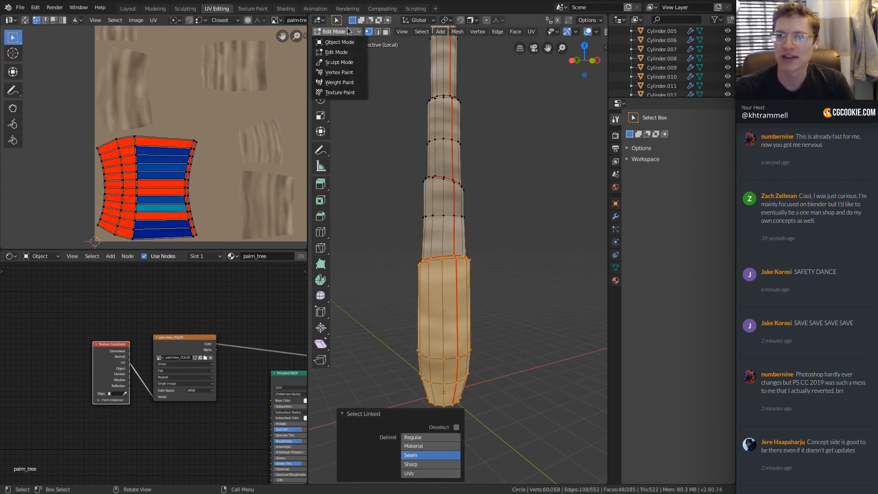
left_click(338, 92)
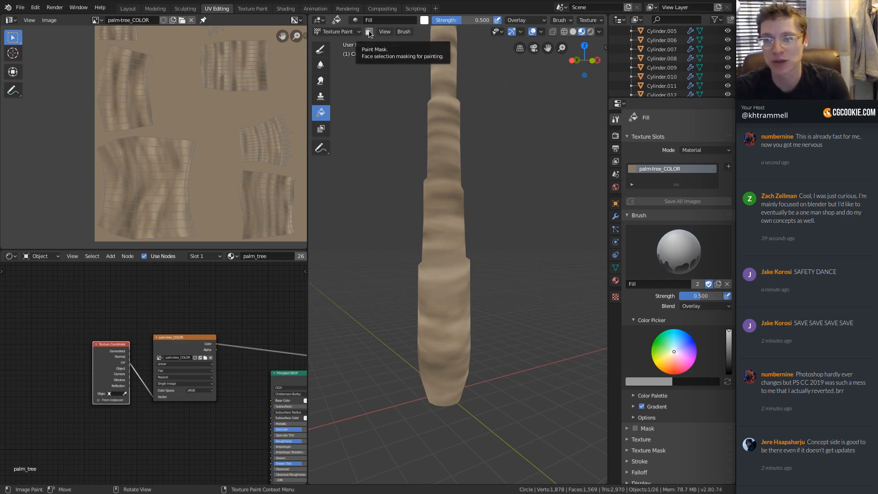
Step: Turn on face selection masking and paint an upward TexDraw stroke over the masked lowest segment
left_click(369, 32)
middle_click_drag(484, 319, 453, 343)
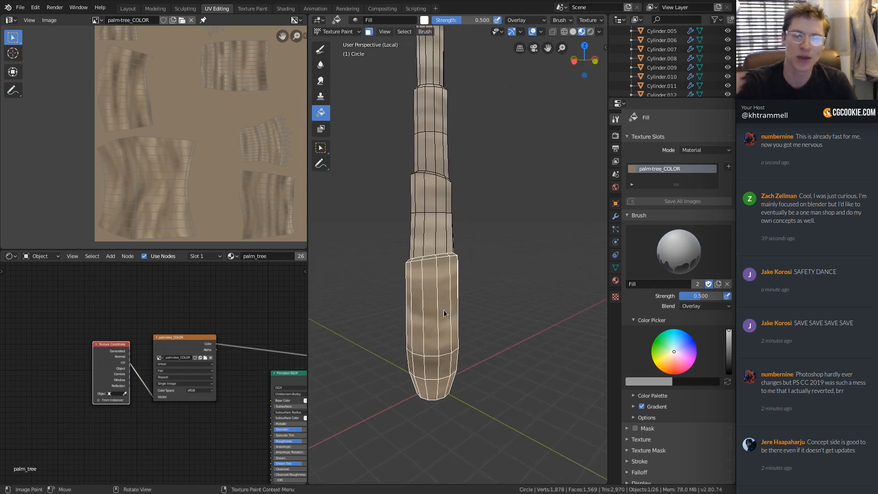
left_click(320, 49)
mouse_move(463, 331)
left_mouse_down()
mouse_move(430, 275)
mouse_move(442, 195)
left_mouse_up()
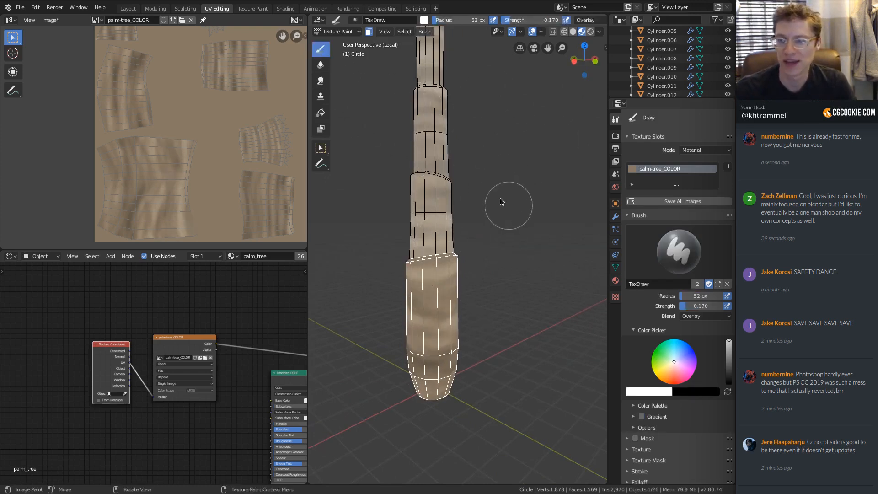
Step: Try a linear gradient Fill going upward over the masked lowest trunk segment in front view, with Overlay blend at 0.500 strength
left_click(321, 112)
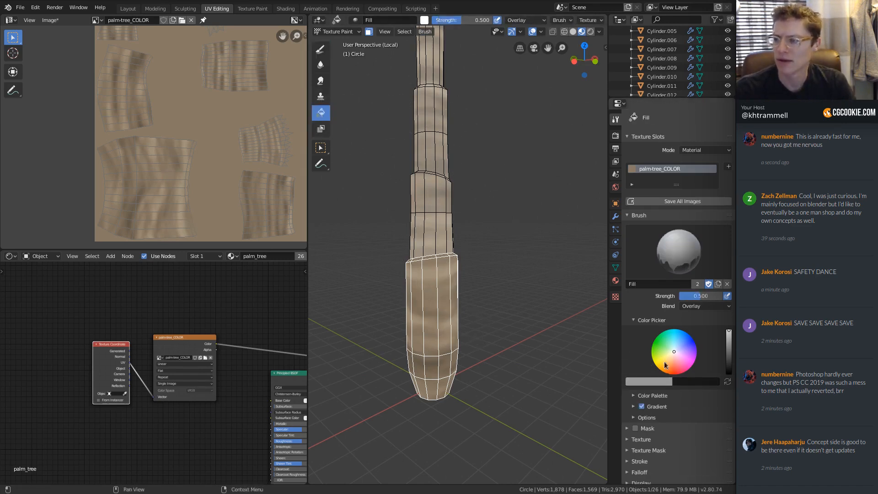
left_click(641, 407)
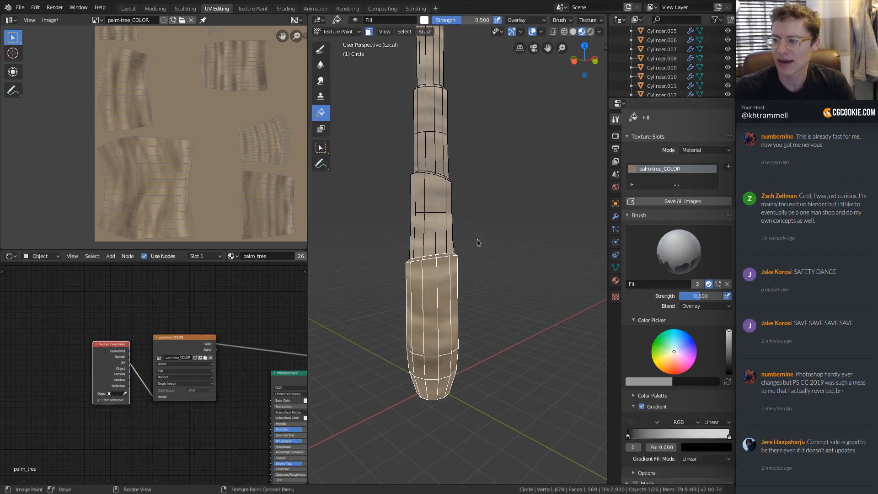
key("KP_1")
middle_click_drag(517, 300, 481, 238, "shift")
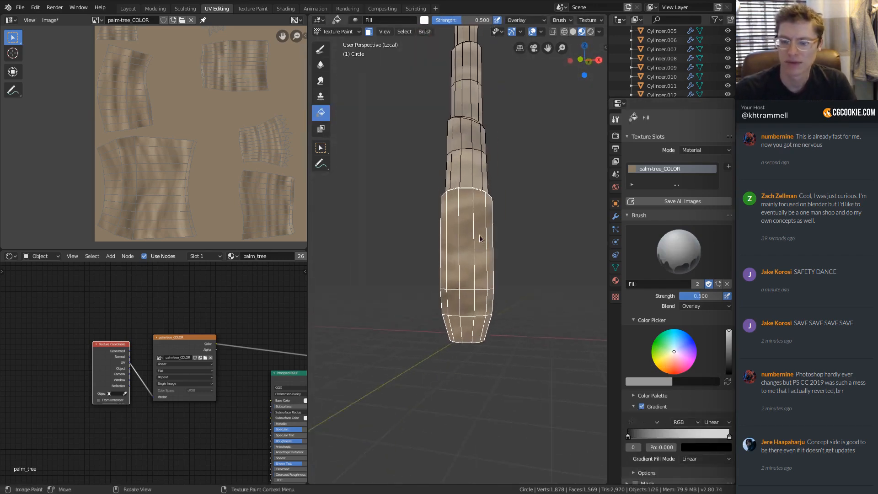
key("KP_1")
left_click_drag(487, 322, 489, 171)
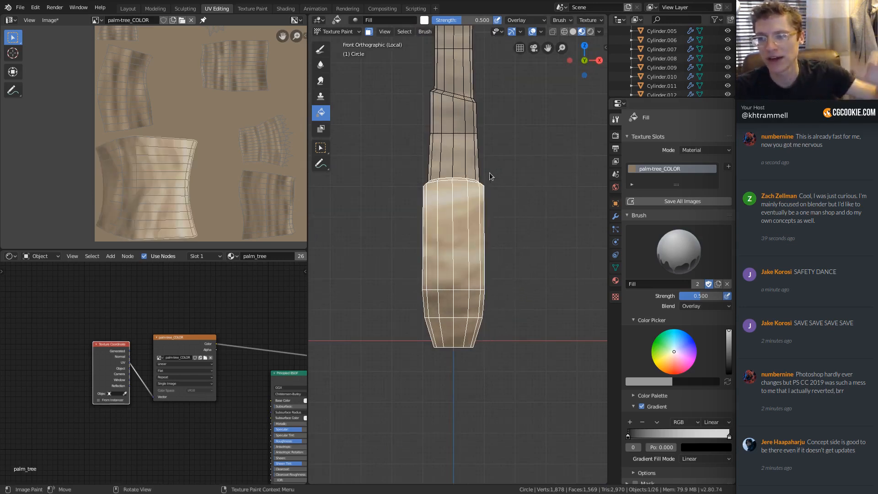
Step: Hide the viewport overlays to inspect the trunk's shading, and undo the gradient fill on the lowest segment
middle_click_drag(524, 236, 561, 58)
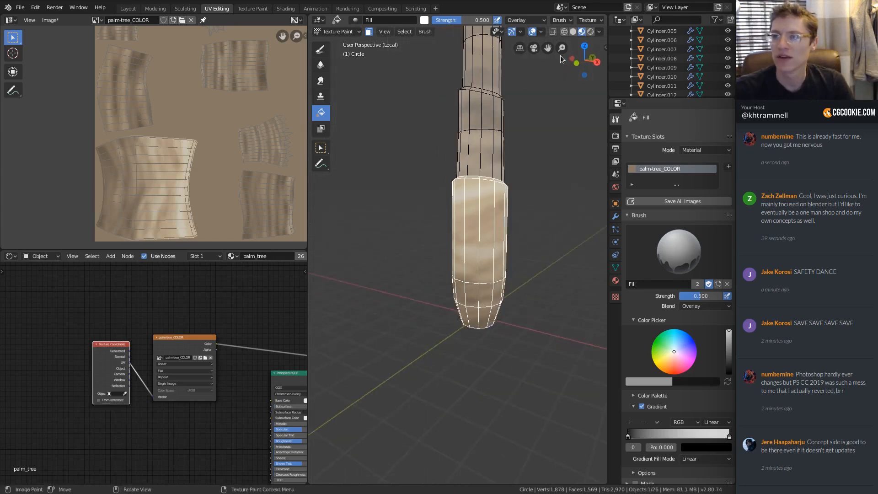
left_click(532, 31)
middle_click_drag(530, 192, 501, 240)
left_click(501, 239)
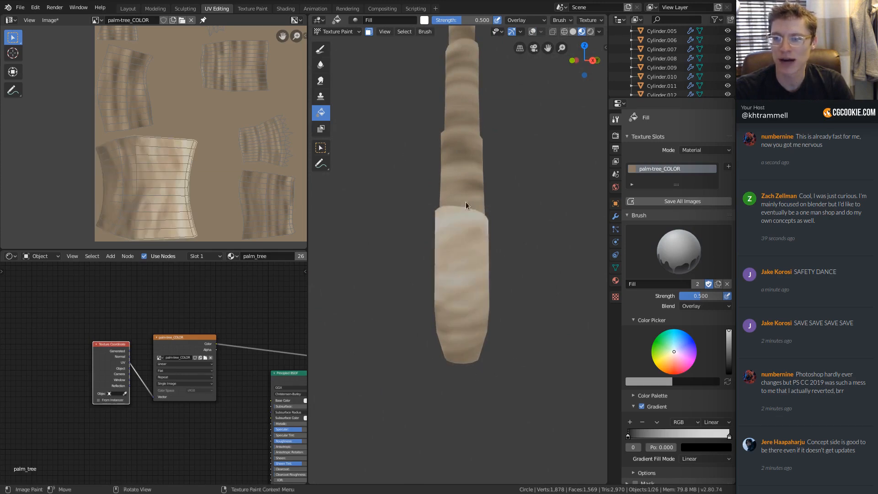
key("ctrl+z")
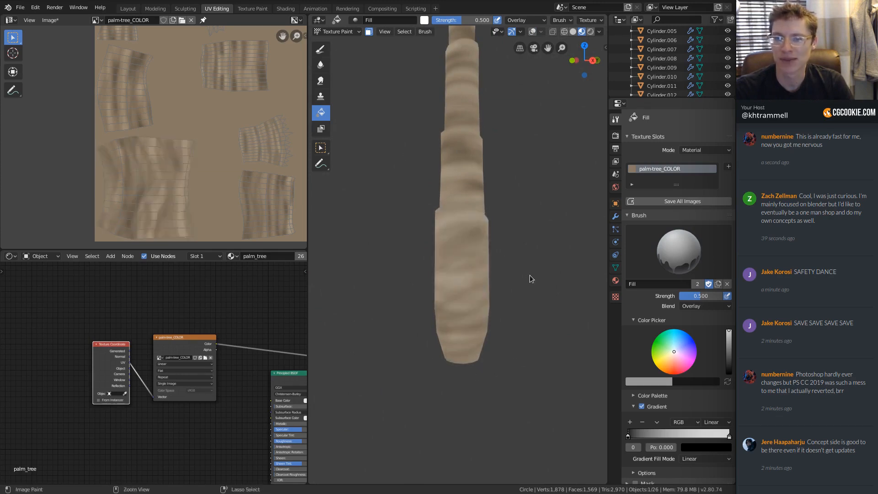
Step: Set the Fill brush's blend mode to Soft light and apply its gradient upward over the lowest trunk segment, comparing before and after
left_click(525, 21)
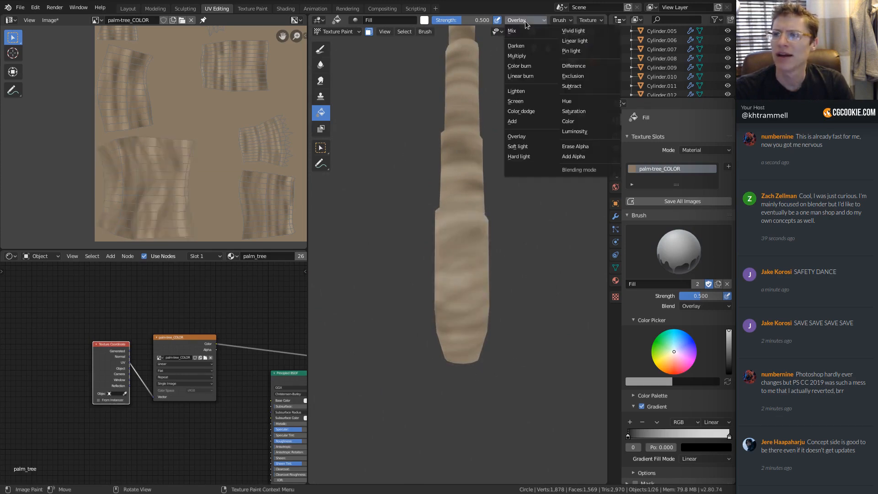
left_click(534, 147)
left_click_drag(502, 361, 501, 190)
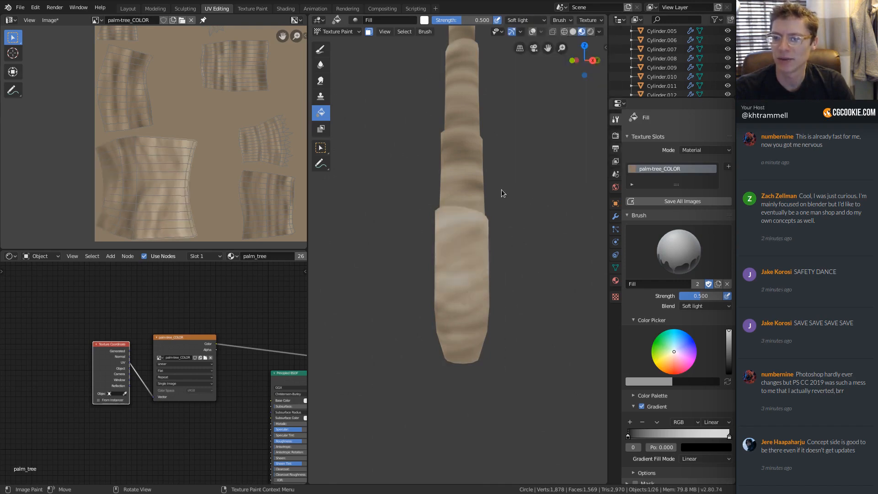
middle_click_drag(521, 177, 514, 219, "shift")
key("ctrl+z")
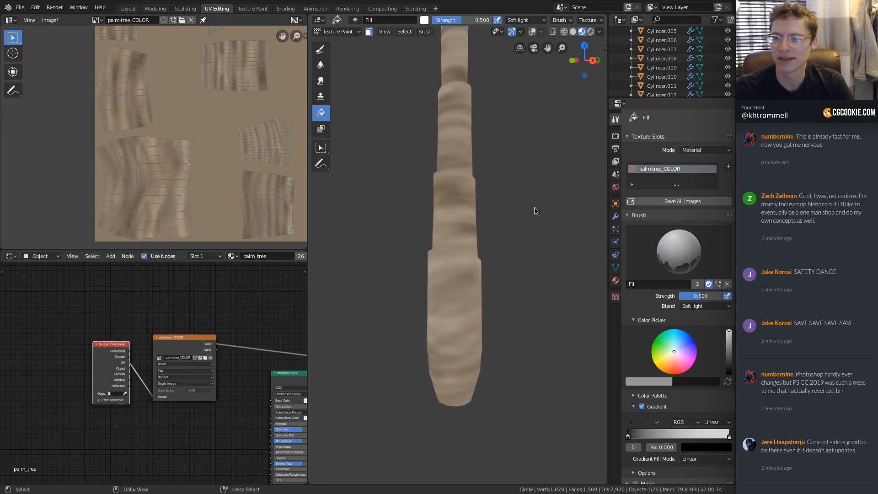
key("ctrl+shift+z")
key("ctrl+z")
key("ctrl+shift+z")
middle_click_drag(534, 207, 459, 198)
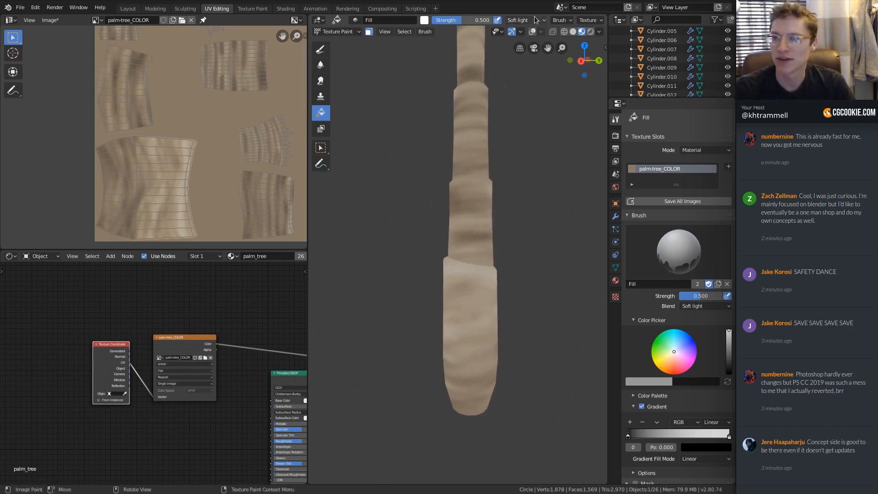
Step: Show the viewport overlays, isolate the second trunk segment from the base with the face mask, and apply the soft-light gradient fill
left_click(532, 32)
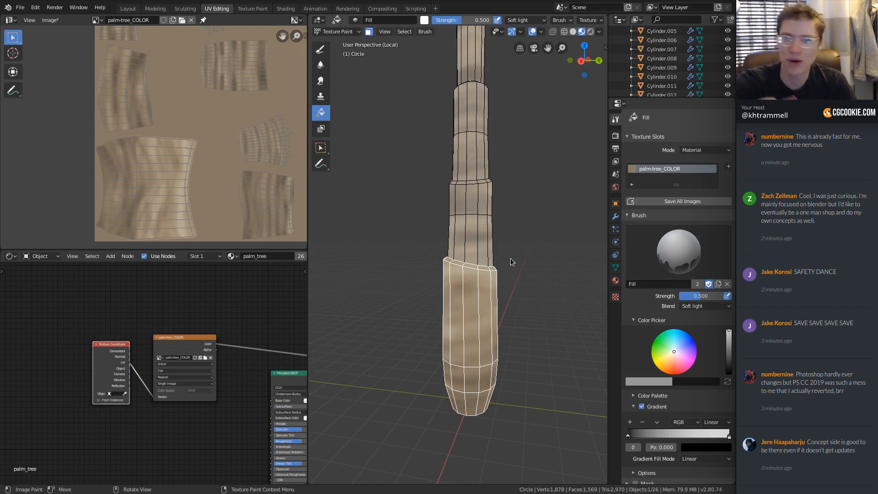
left_click(458, 231)
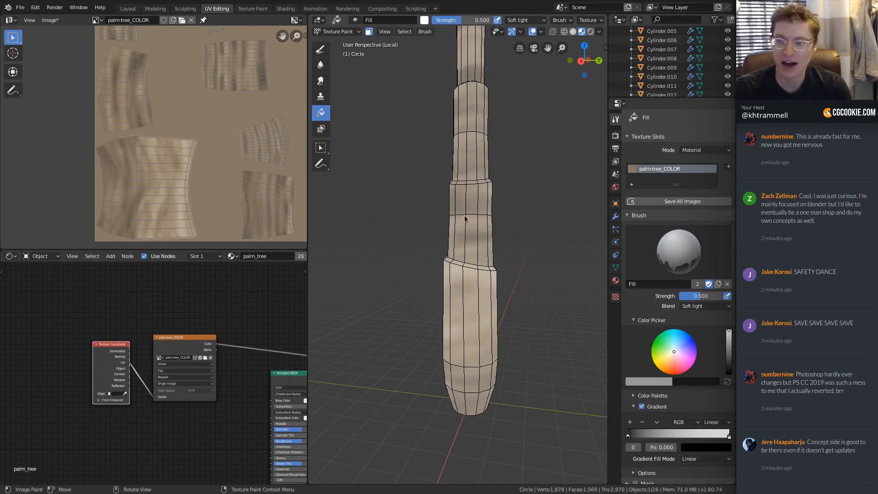
key("l")
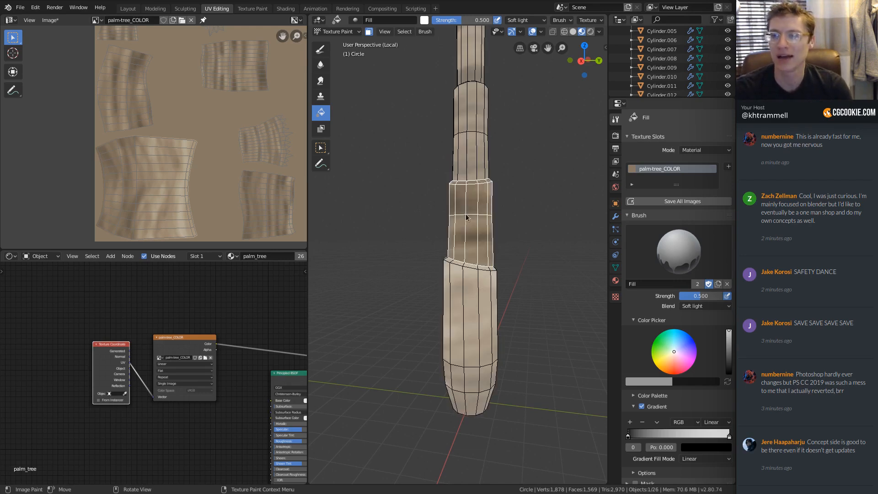
left_click_drag(498, 170, 497, 171)
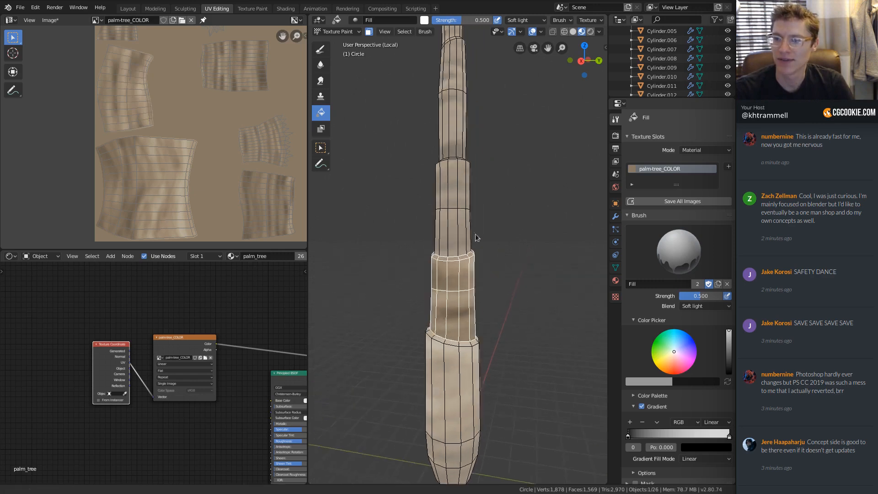
Step: Mask the third and fourth trunk segments from the base one at a time and apply an upward soft-light gradient fill to each
middle_click_drag(497, 170, 476, 234, "shift")
key("l")
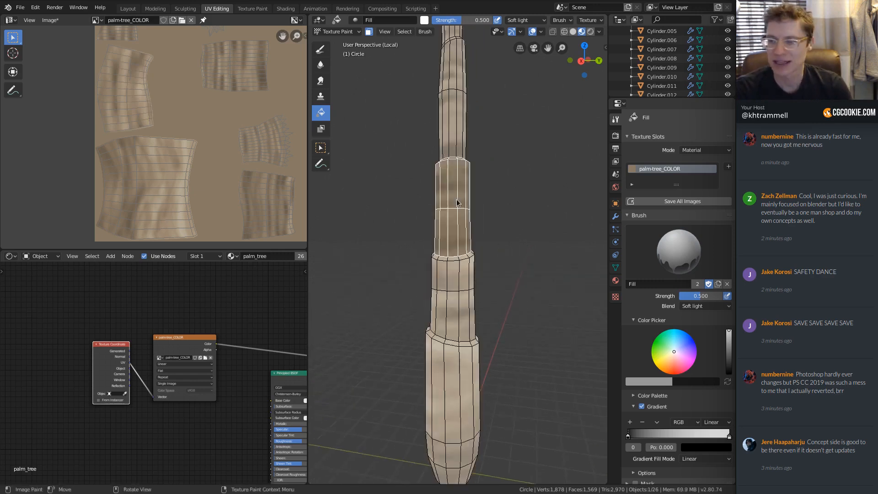
left_click_drag(479, 257, 473, 135)
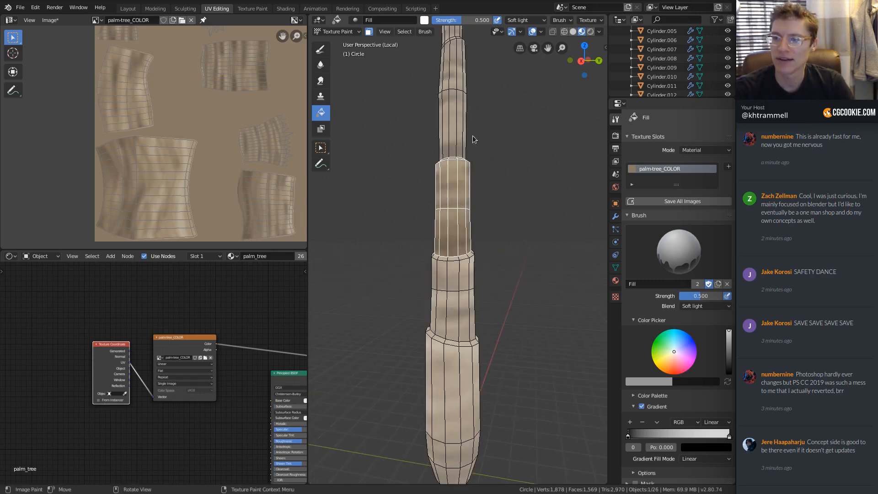
middle_click_drag(473, 136, 453, 187, "shift")
key("l")
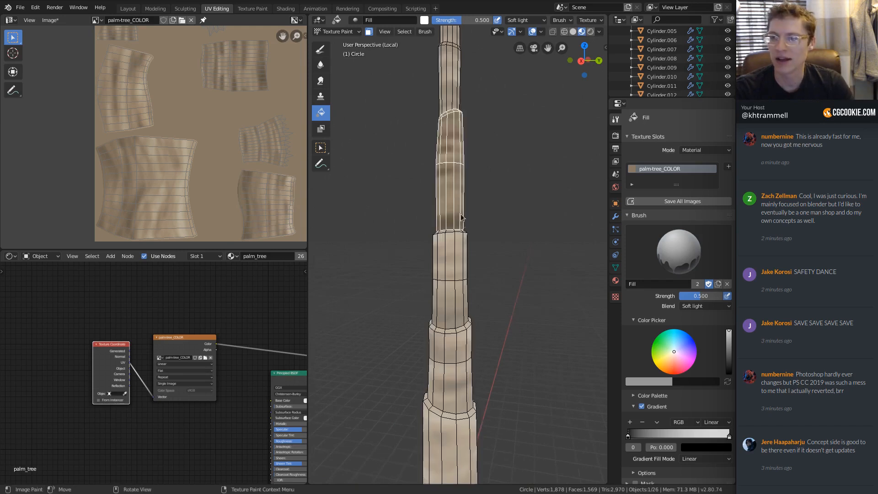
left_click_drag(470, 238, 475, 89)
Step: Clear the face mask, select the trunk segment just below the spiky top one, and apply an upward gradient fill to it
middle_click_drag(466, 77, 452, 190, "shift")
key("a")
key("alt+a")
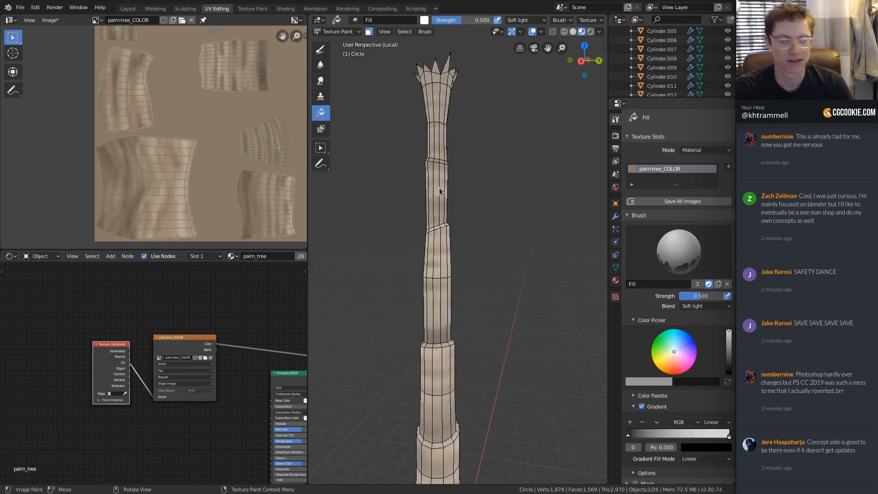
key("l")
left_click_drag(456, 233, 446, 132)
Step: Mask only the spiky top trunk segment, apply an upward soft-light gradient fill to it, and deselect all faces
middle_click_drag(444, 129, 436, 180, "shift")
key("alt+a")
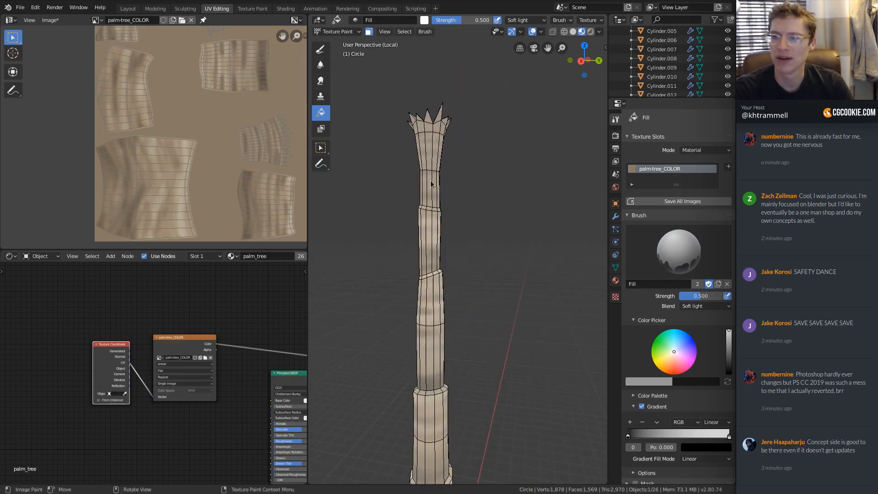
key("l")
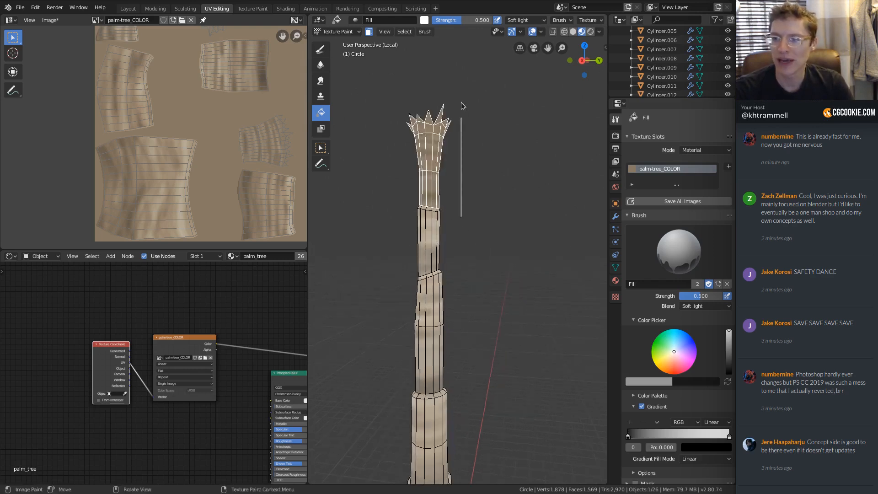
left_click_drag(461, 103, 461, 101)
middle_click_drag(472, 140, 488, 204)
key("alt+a")
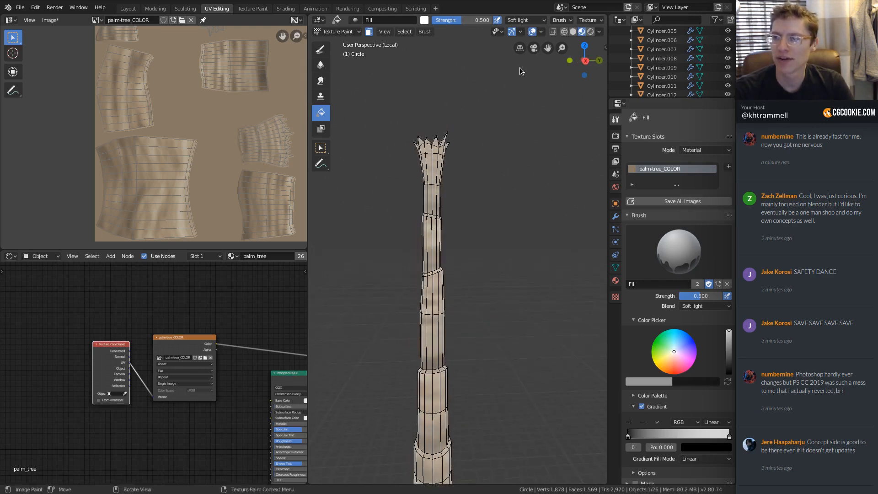
Step: Hide the viewport overlays and inspect the gradient shading on the whole trunk from several angles
left_click(533, 31)
middle_click_drag(513, 234, 491, 147)
middle_click_drag(492, 147, 467, 253, "ctrl")
middle_click_drag(468, 179, 525, 243, "ctrl")
middle_click_drag(477, 134, 498, 160, "shift")
middle_click_drag(503, 63, 382, 178)
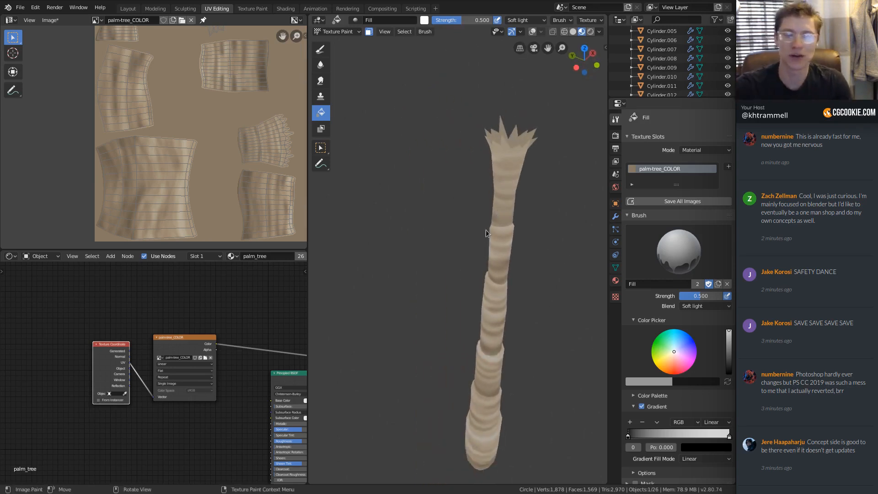
middle_click_drag(488, 233, 478, 339)
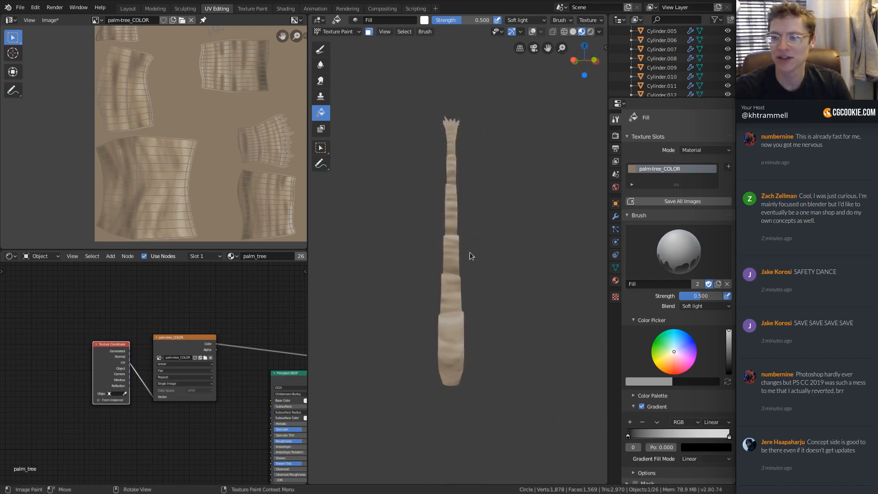
Step: Turn off the face selection mask and apply the soft-light gradient fill twice from the base to the top of the entire trunk
left_click(368, 31)
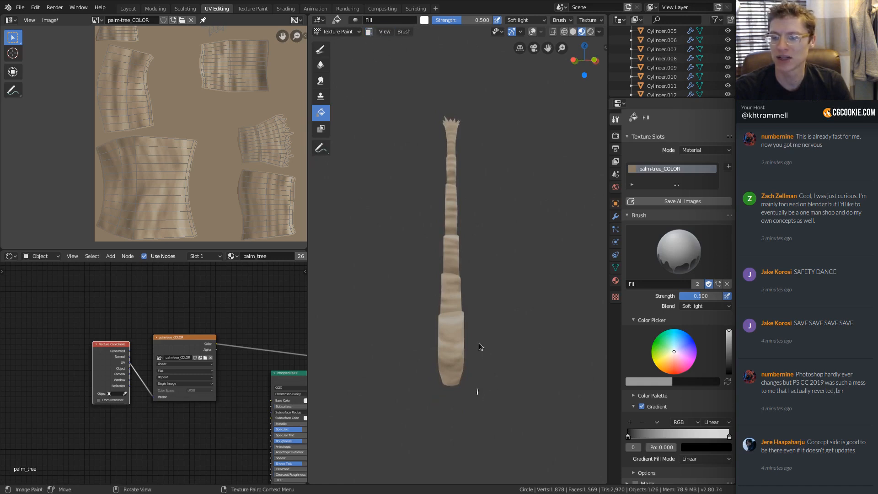
left_click_drag(478, 347, 479, 116)
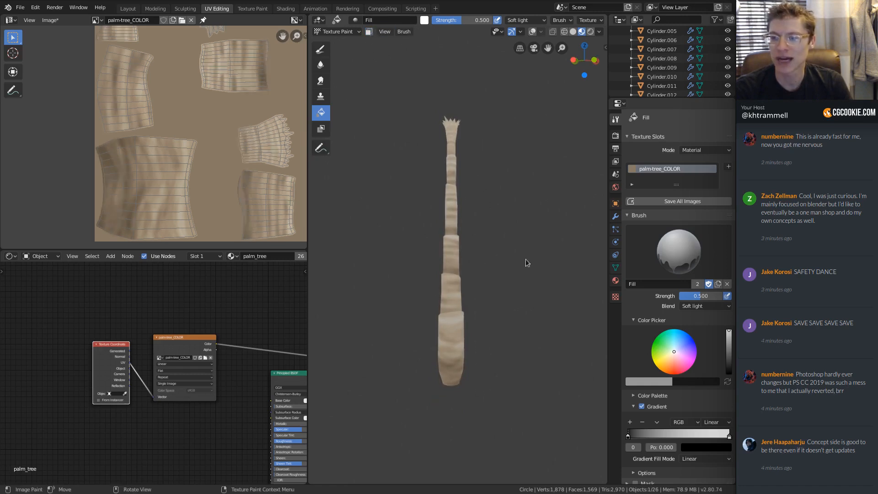
left_click_drag(488, 362, 478, 109)
mouse_move(479, 110)
middle_mouse_down()
mouse_move(552, 163)
mouse_move(483, 171)
mouse_move(536, 154)
middle_mouse_up()
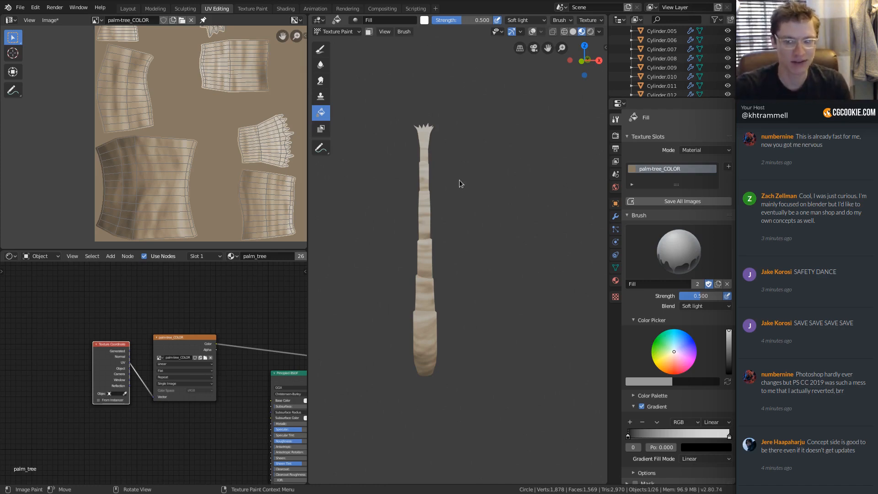
middle_click_drag(441, 202, 533, 263, "ctrl")
middle_click_drag(533, 263, 540, 293)
middle_click_drag(540, 293, 512, 202, "shift")
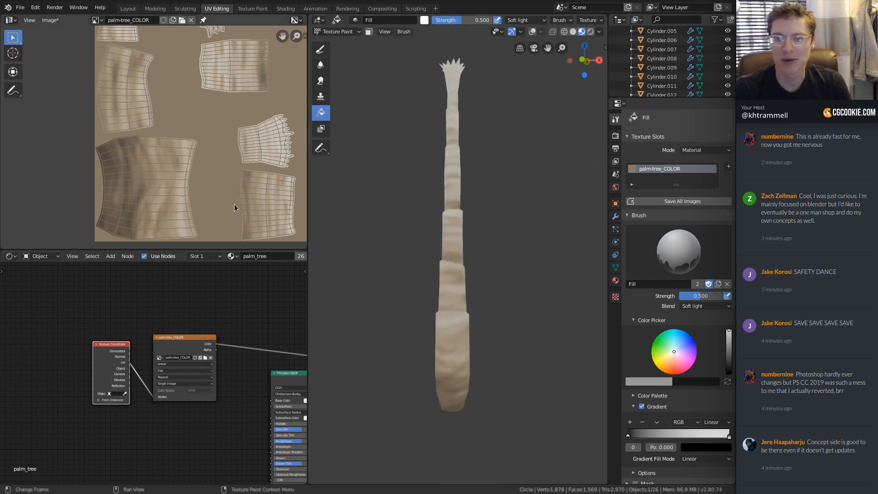
Step: Examine the paint bleed around the UV island edges in the image and check the Bleed value in the paint options
scroll(181, 132, "down", 1)
scroll(199, 147, "up", 8)
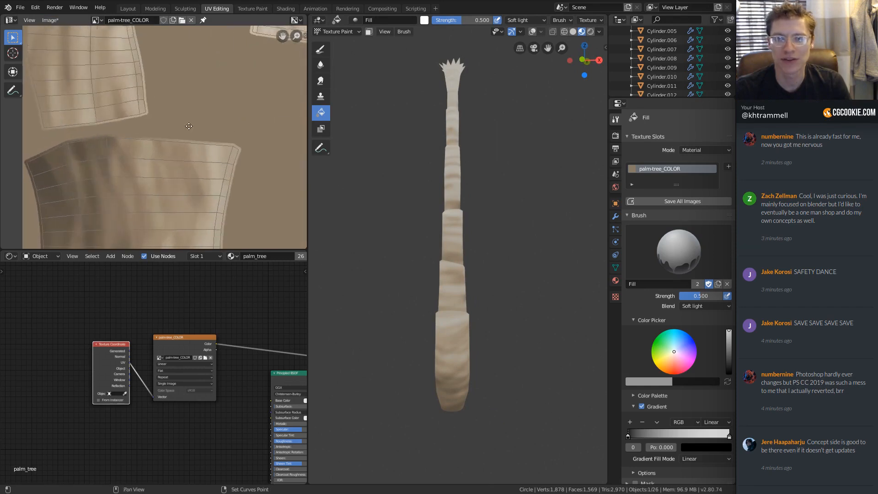
middle_click_drag(225, 151, 179, 130)
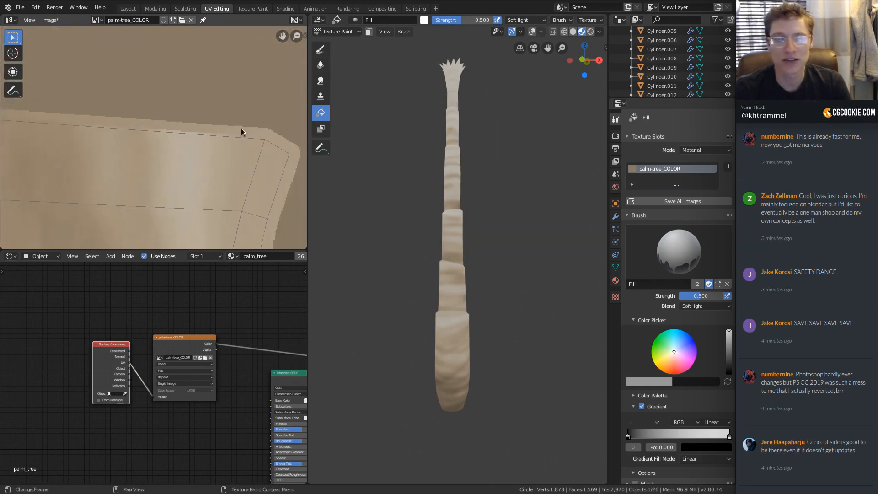
scroll(192, 146, "down", 5)
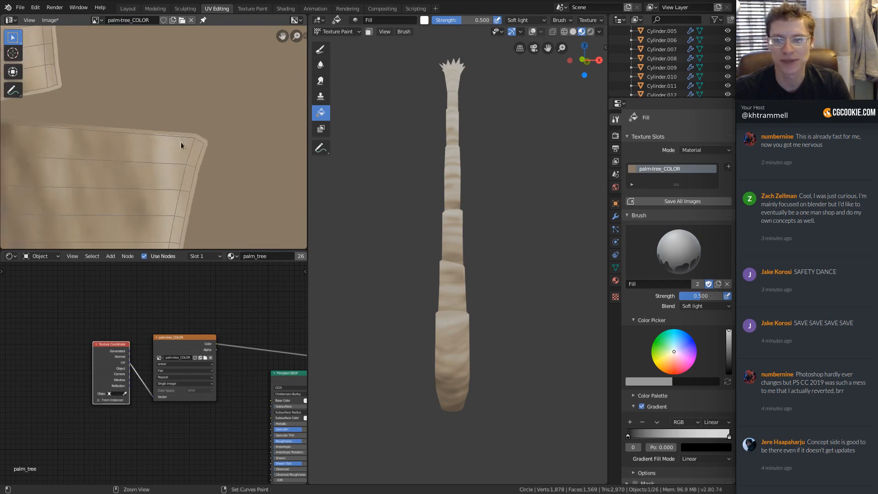
scroll(533, 22, "down", 8)
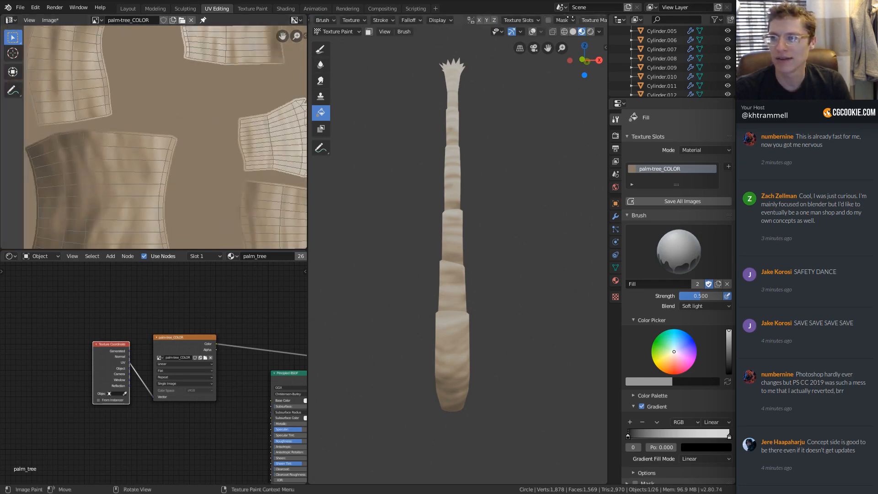
scroll(570, 18, "down", 3)
left_click(567, 20)
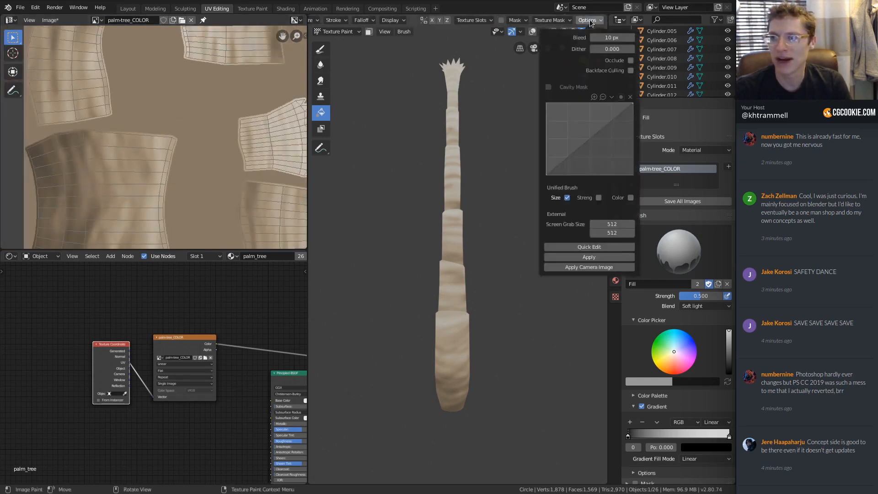
Step: Save the palm-tree_COLOR image
left_click(20, 7)
left_click(50, 20)
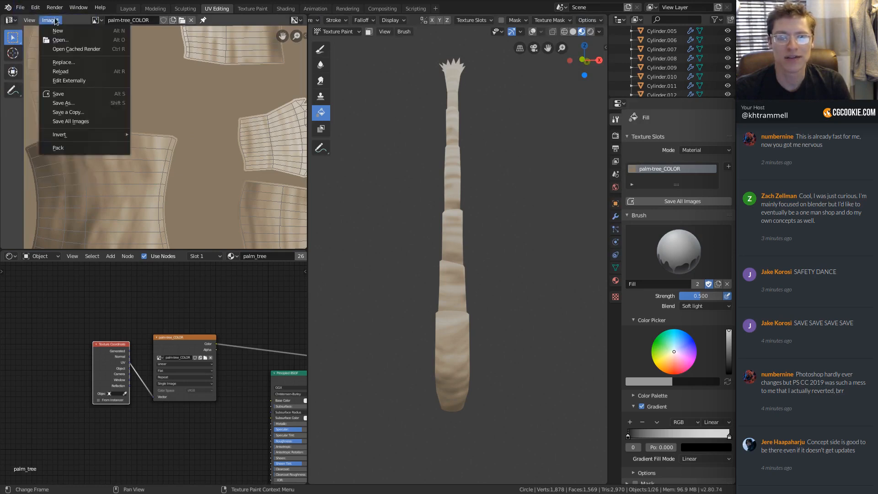
left_click(68, 94)
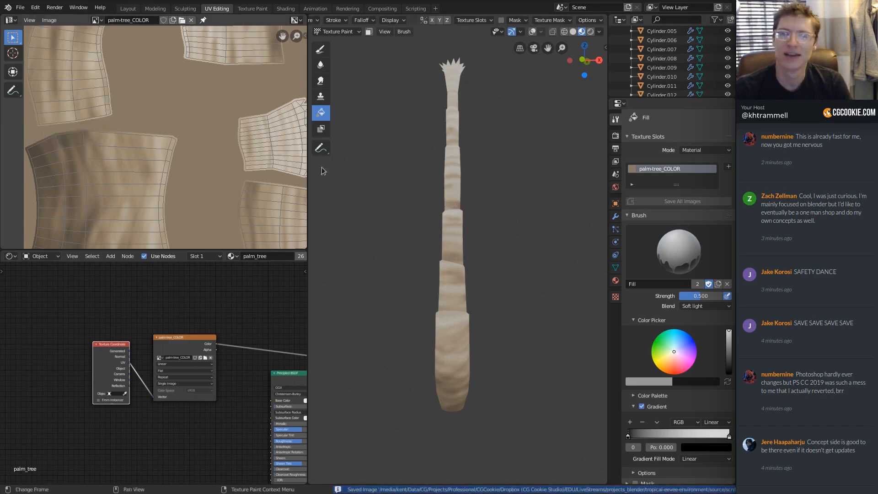
Step: Switch the trunk from Texture Paint to Object Mode and leave local view to show the whole palm tree with its leaves
middle_click_drag(431, 178, 473, 188)
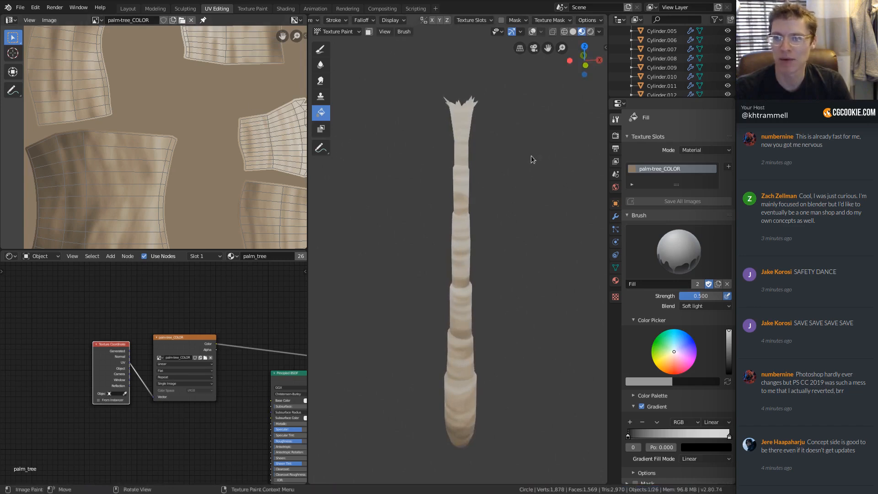
scroll(529, 160, "down", 2)
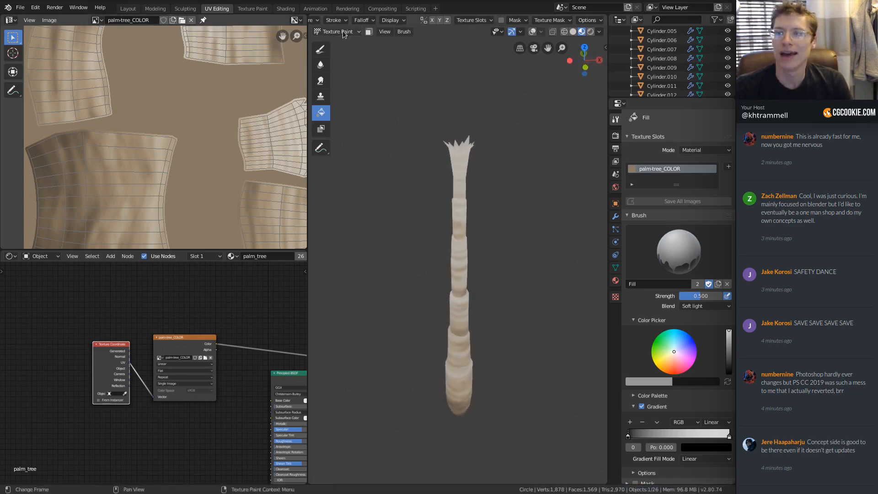
middle_click_drag(480, 122, 453, 140, "shift")
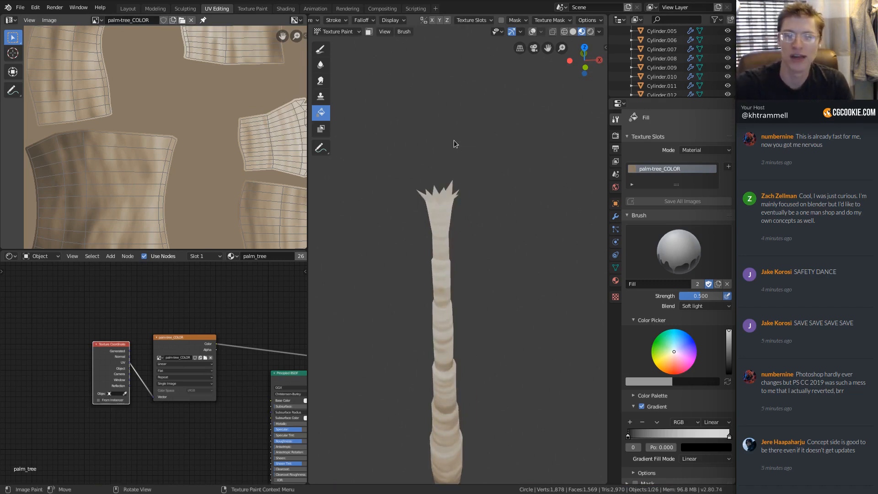
scroll(473, 148, "down", 1)
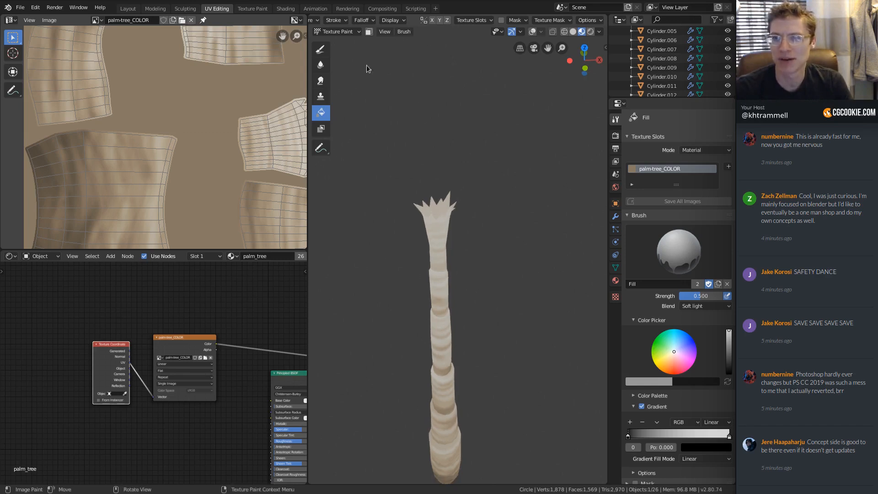
left_click(337, 31)
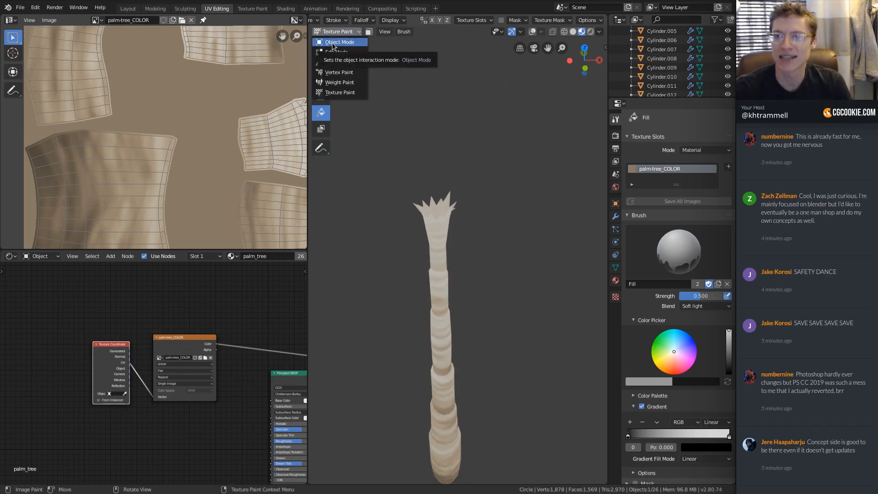
left_click(333, 43)
middle_click_drag(512, 166, 466, 201)
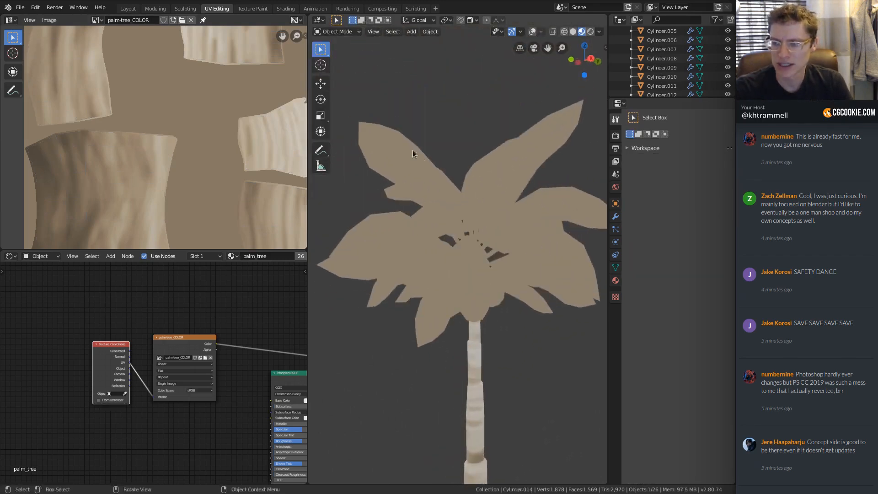
middle_click_drag(418, 130, 504, 142)
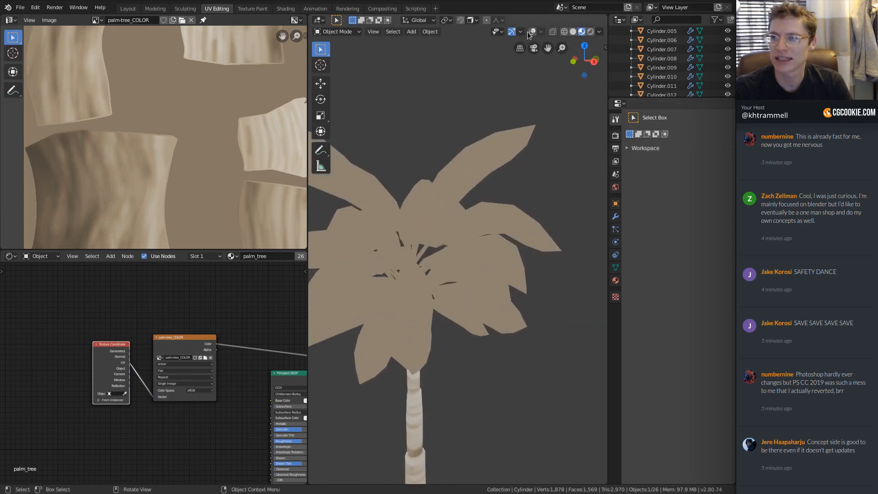
Step: Turn the viewport overlays on and isolate one upper palm leaf in local view, facing its broad side
left_click(532, 31)
left_click(510, 153)
middle_click_drag(510, 153, 412, 138)
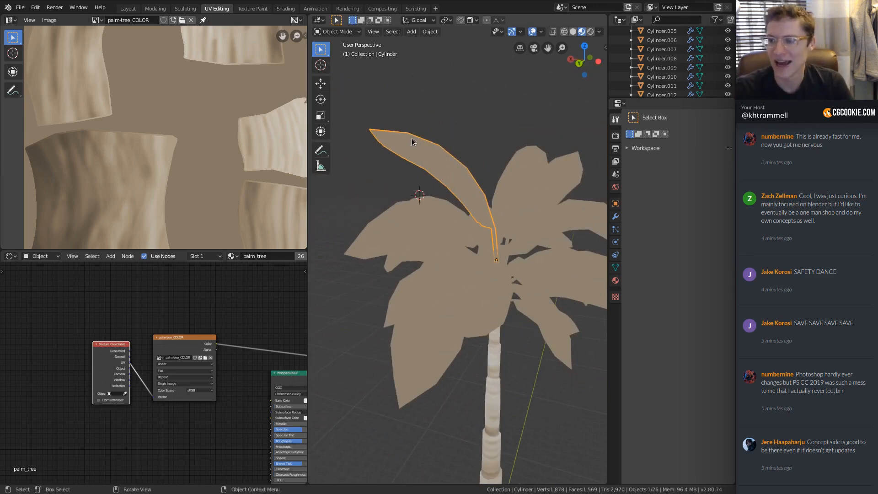
key("KP_Divide")
middle_click_drag(508, 139, 420, 239)
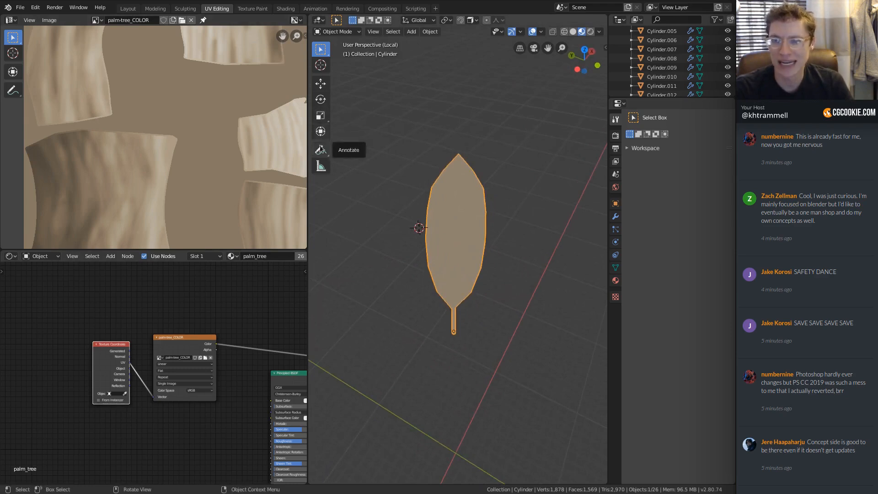
Step: Switch the leaf to Texture Paint mode and set the Fill brush's blend mode to Mix
left_click(336, 32)
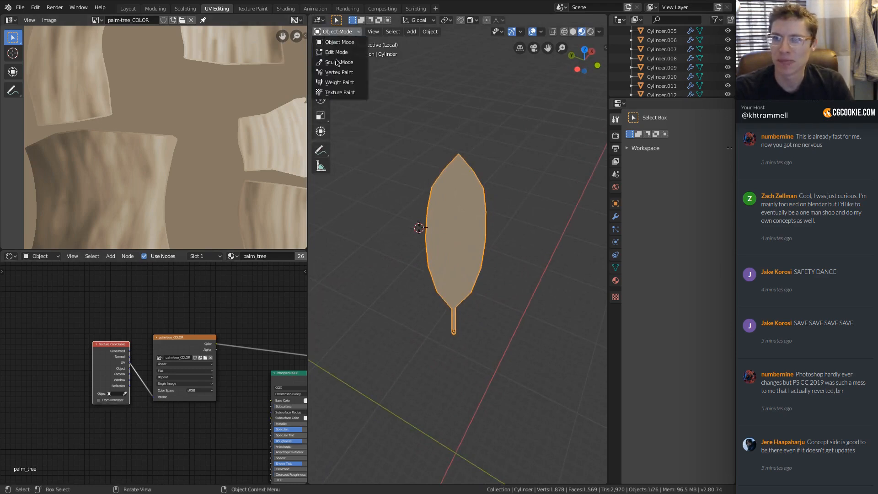
left_click(333, 91)
left_click(524, 20)
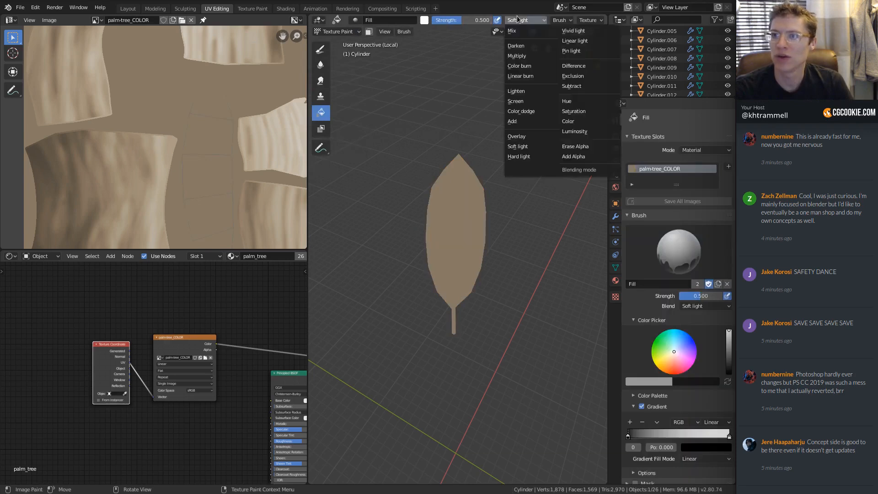
left_click(512, 28)
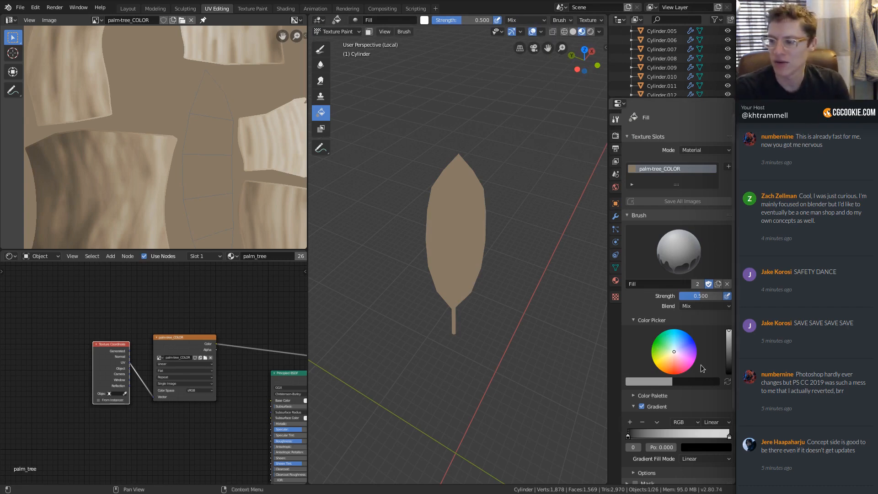
Step: Recolor the black first stop of the fill gradient to a dark olive green with a brightness value of about 0.33
scroll(685, 362, "down", 1)
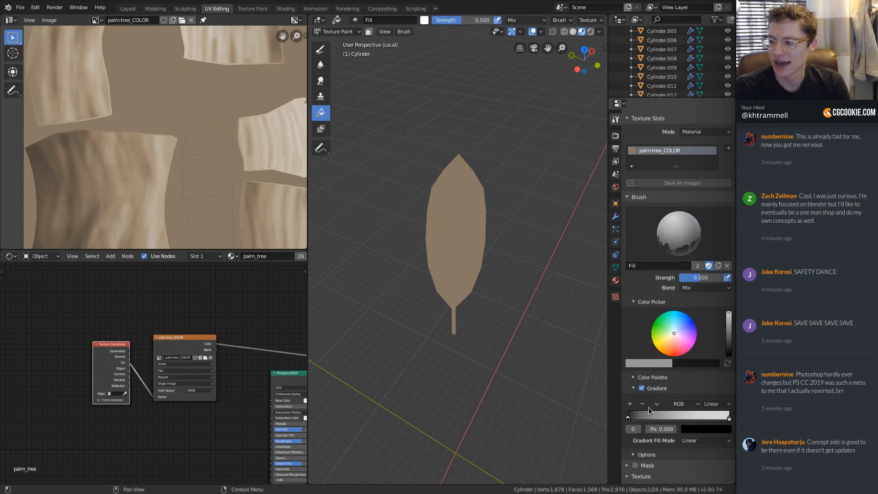
left_click(685, 429)
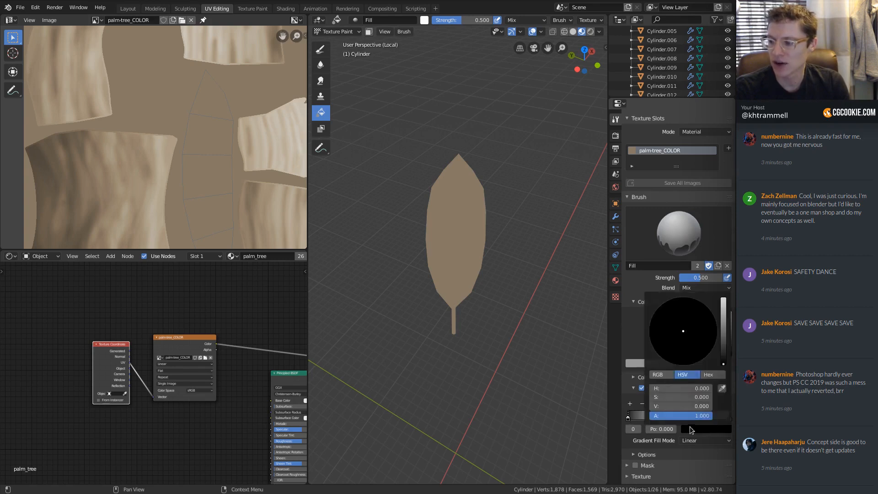
left_click_drag(727, 344, 661, 333)
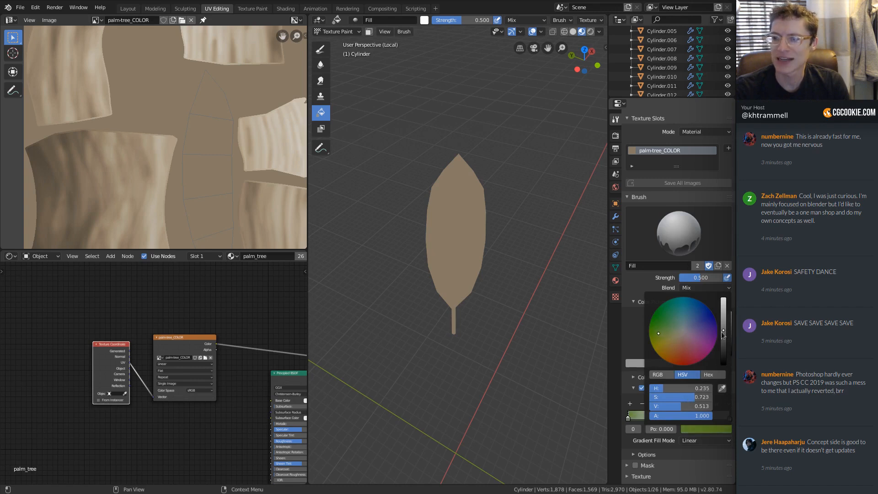
left_click_drag(722, 335, 724, 346)
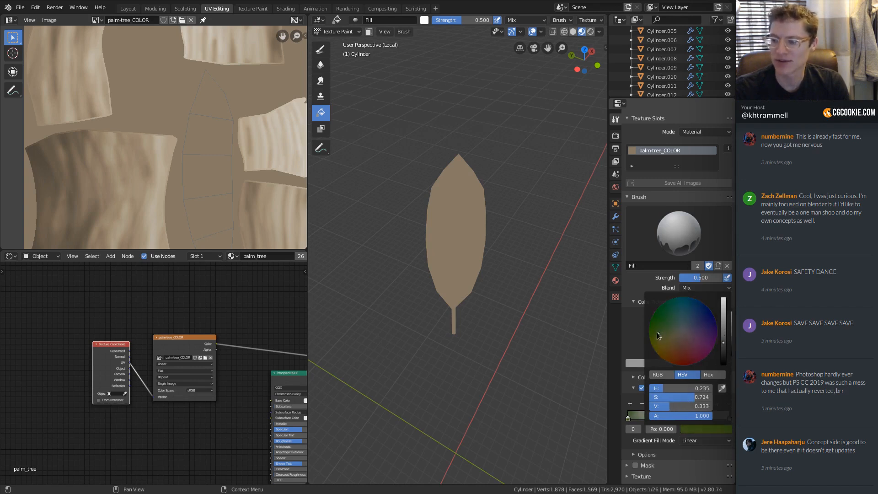
left_click_drag(657, 332, 661, 328)
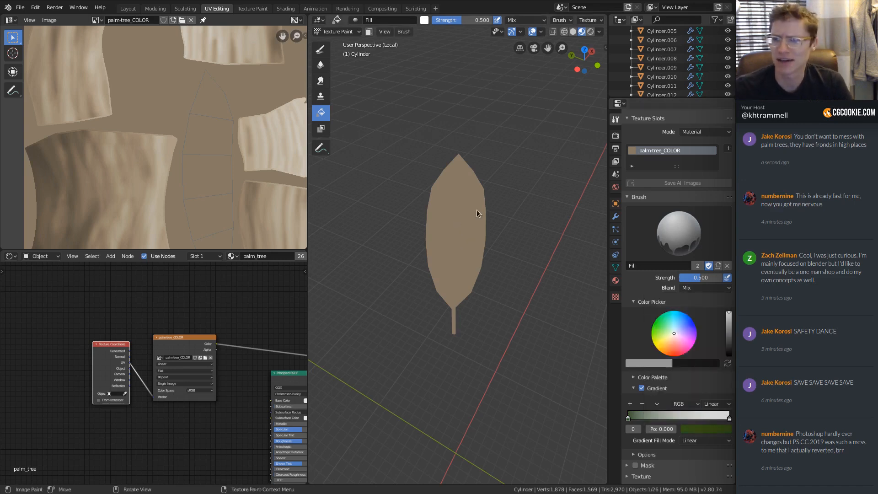
middle_click_drag(514, 207, 494, 215)
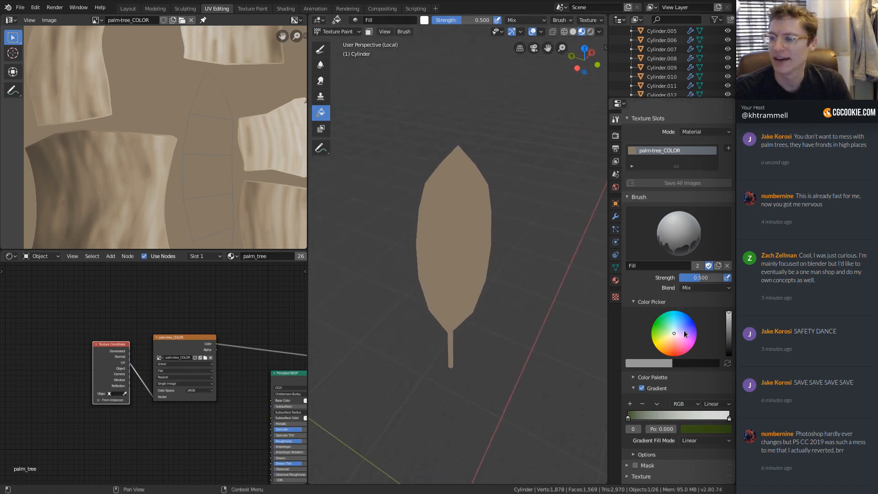
Step: Pick a bright yellowish green as the brush color and swap it into the secondary color slot
left_click(729, 418)
left_click(654, 322)
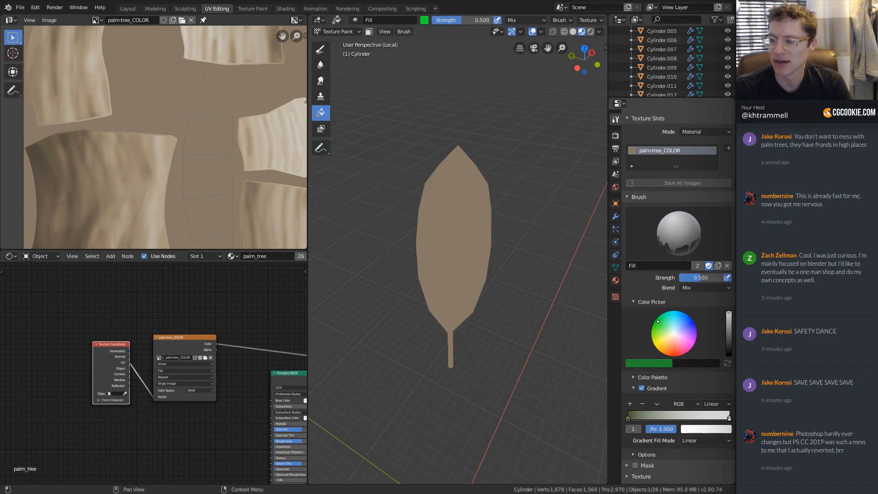
left_click(656, 321)
left_click_drag(657, 328, 650, 330)
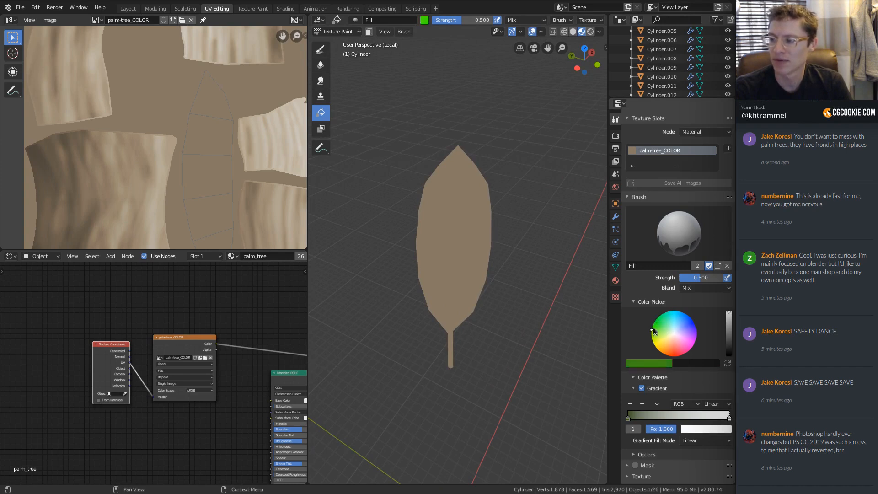
left_click(708, 362)
left_click(727, 364)
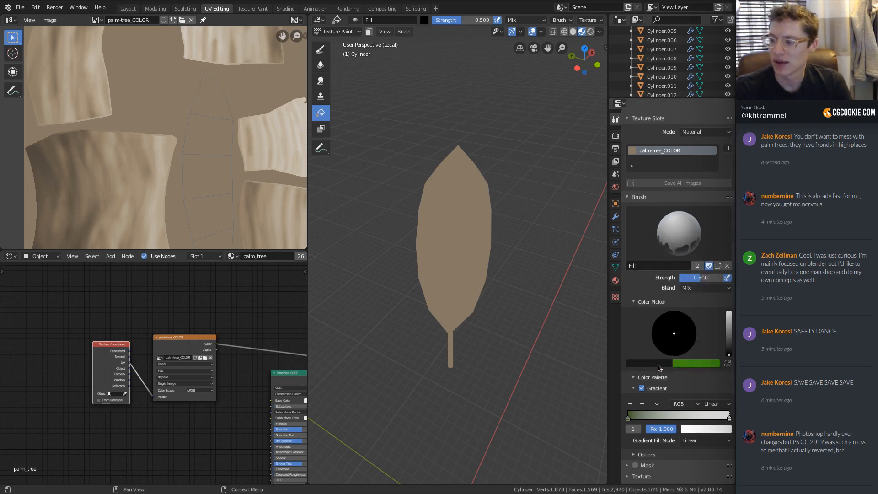
Step: Set the primary brush color to a dark, saturated green
left_click(658, 364)
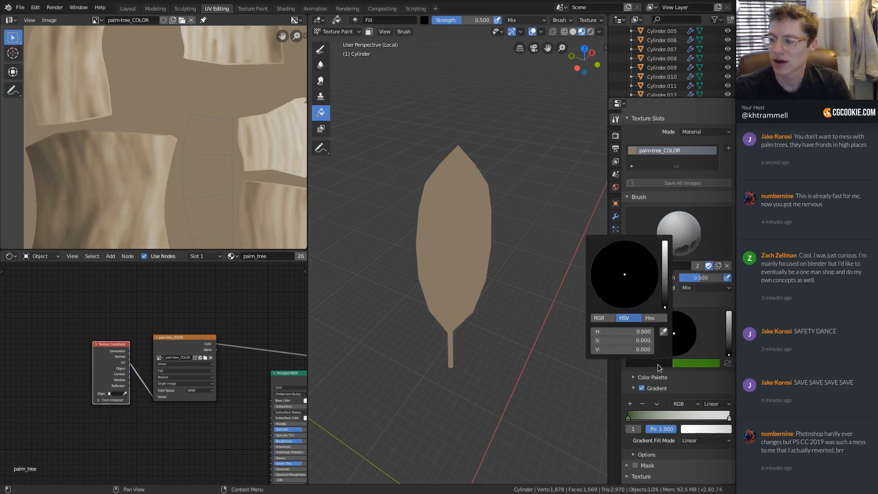
left_click(612, 279)
left_click_drag(664, 309, 665, 268)
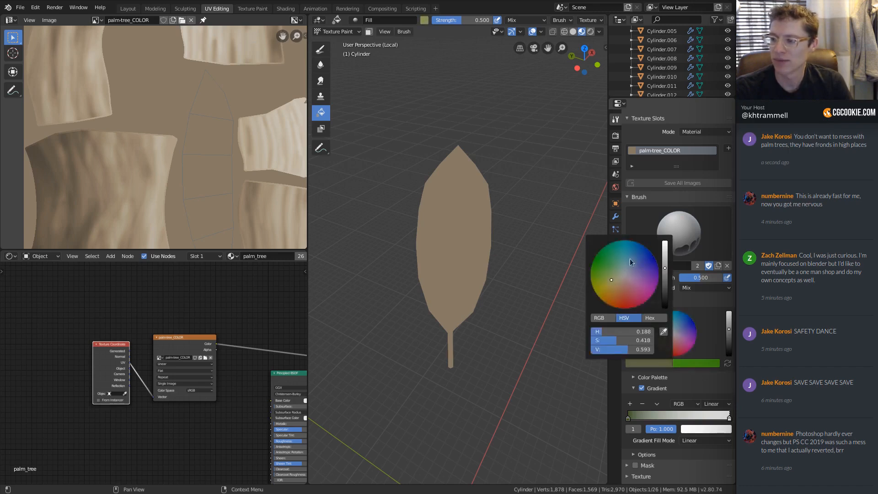
left_click(614, 268)
scroll(610, 266, "down", 3)
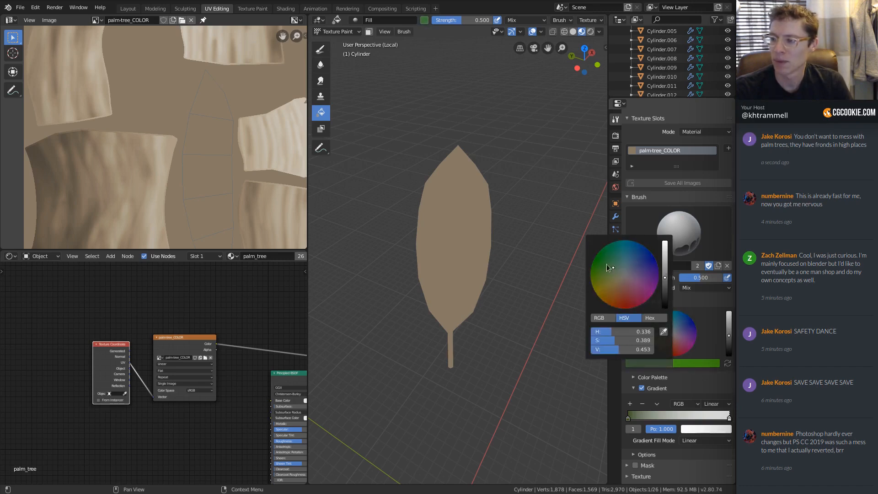
left_click(601, 256)
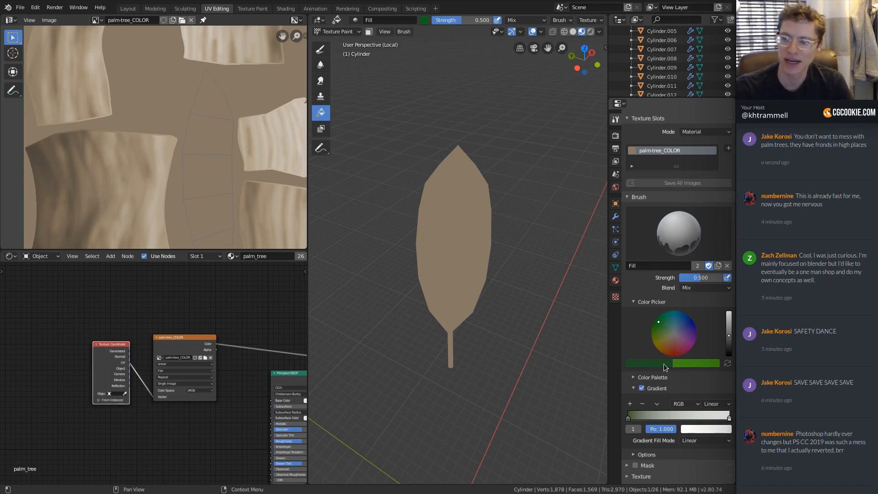
Step: Copy the dark green primary color to the gradient's first stop and the bright green secondary color to its last stop
left_click(628, 417)
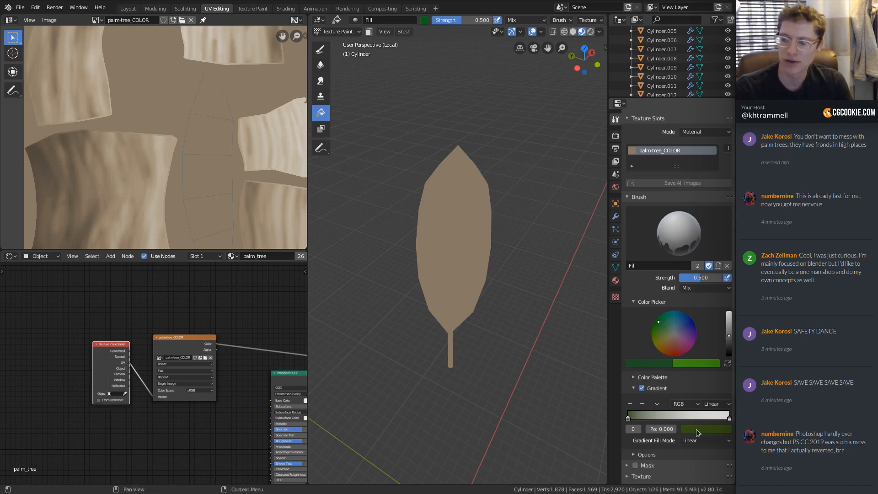
key("ctrl+v")
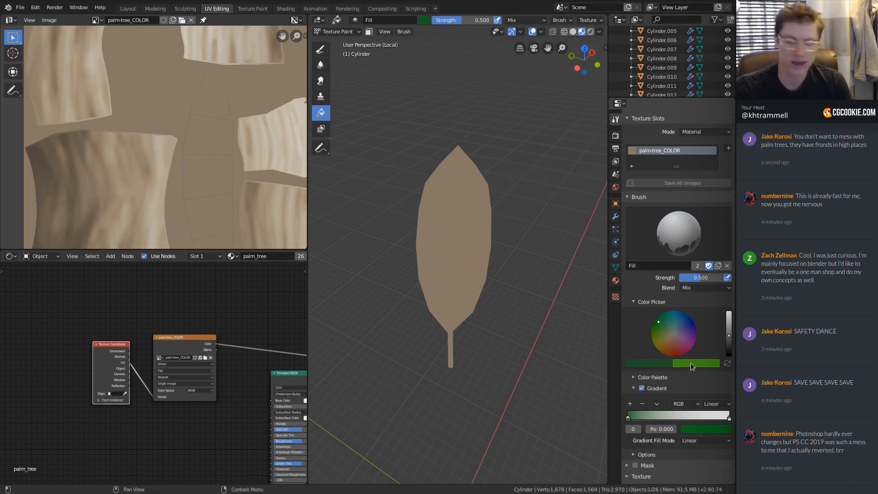
left_click(729, 417)
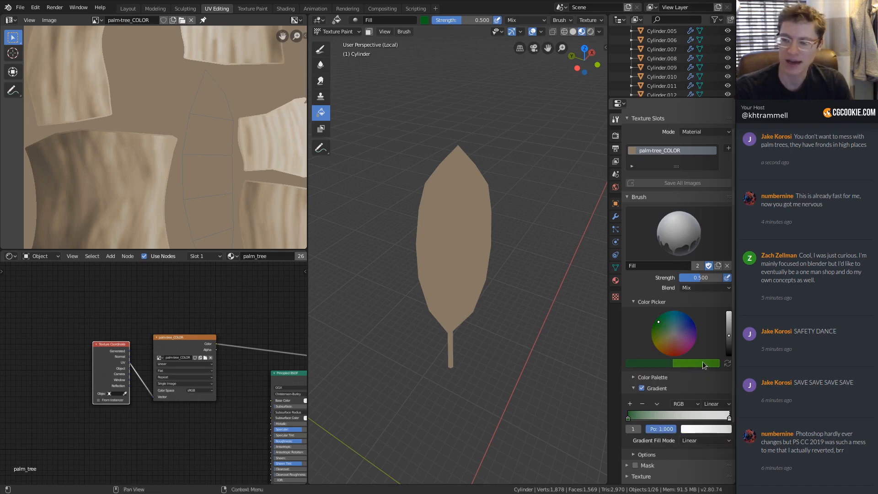
key("ctrl+v")
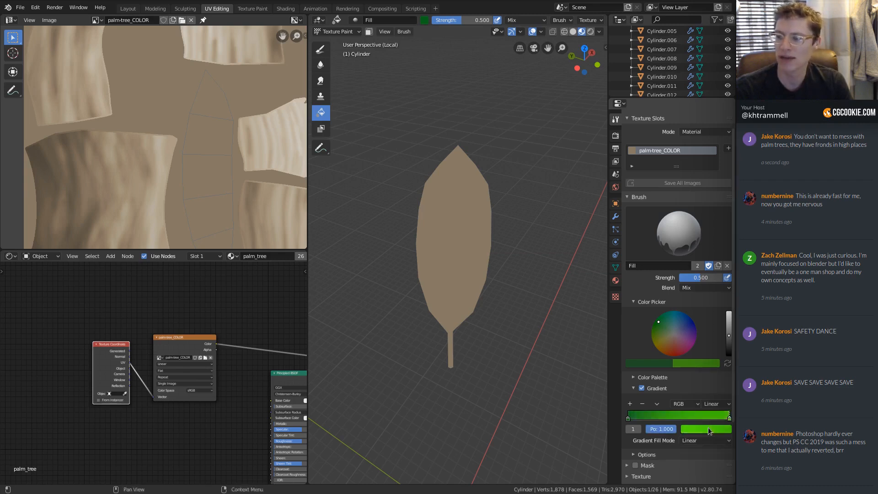
Step: Try filling the leaf with the green gradient from stem to tip twice, undoing each fill
left_click_drag(463, 360, 473, 156)
mouse_move(494, 265)
middle_mouse_down()
mouse_move(491, 297)
mouse_move(490, 239)
mouse_move(484, 271)
mouse_move(505, 356)
middle_mouse_up()
key("ctrl+z")
left_click_drag(469, 391, 467, 137)
key("ctrl+z")
middle_click_drag(517, 230, 493, 251)
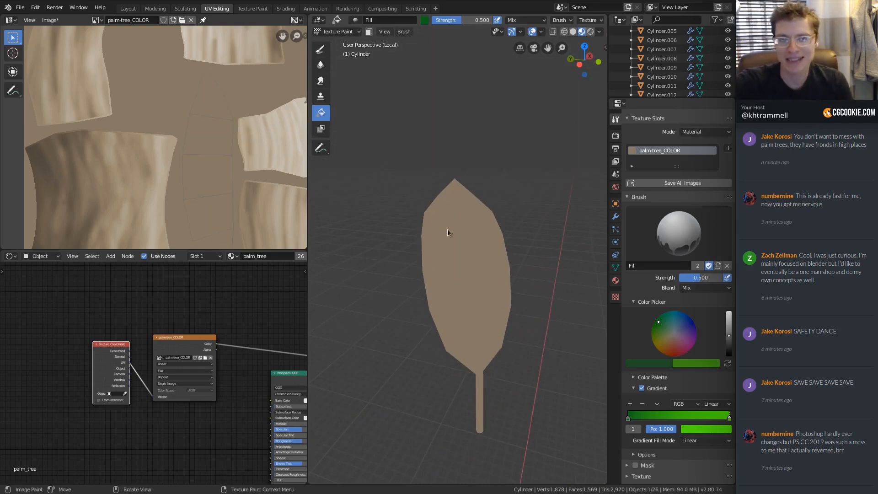
Step: Select all leaf faces except the linked half-blade bounded by seams, then enable the face selection mask in Texture Paint
key("Tab")
middle_click_drag(469, 233, 447, 229)
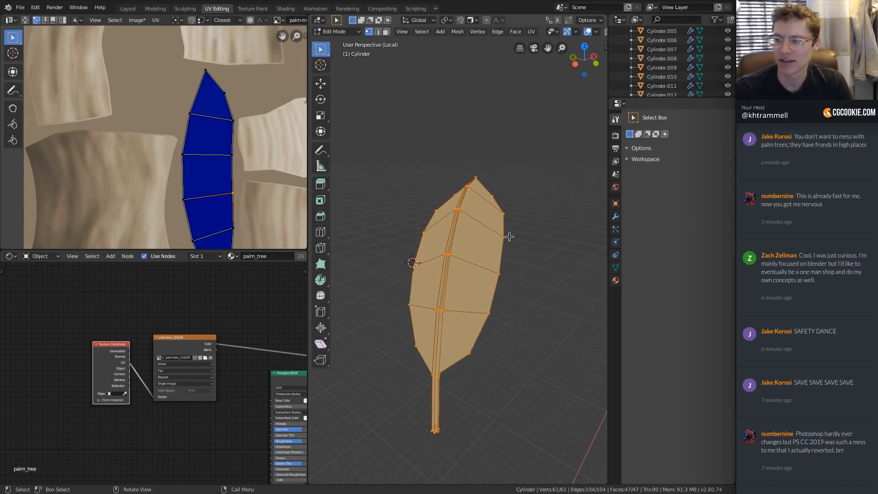
key("alt+a")
key("a")
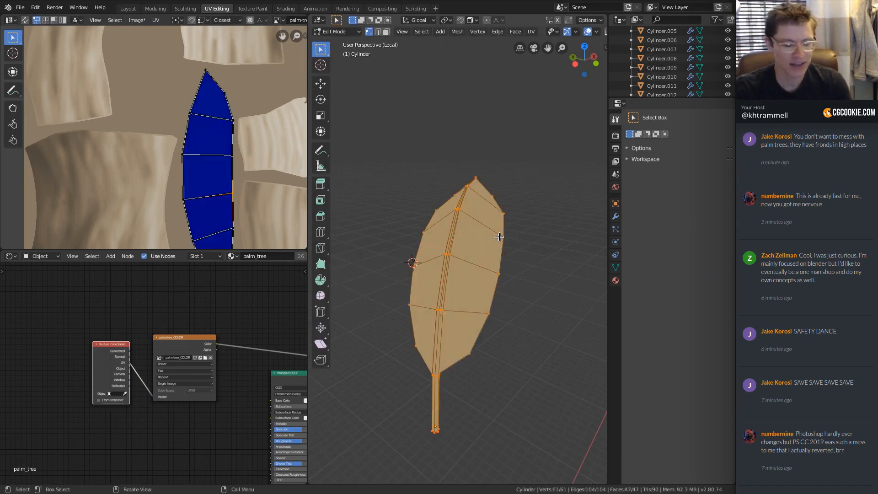
key("shift+l")
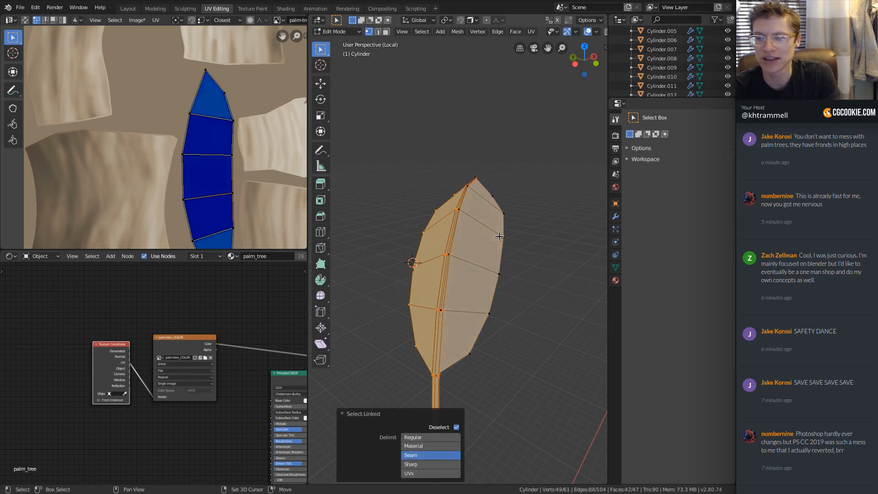
key("Tab")
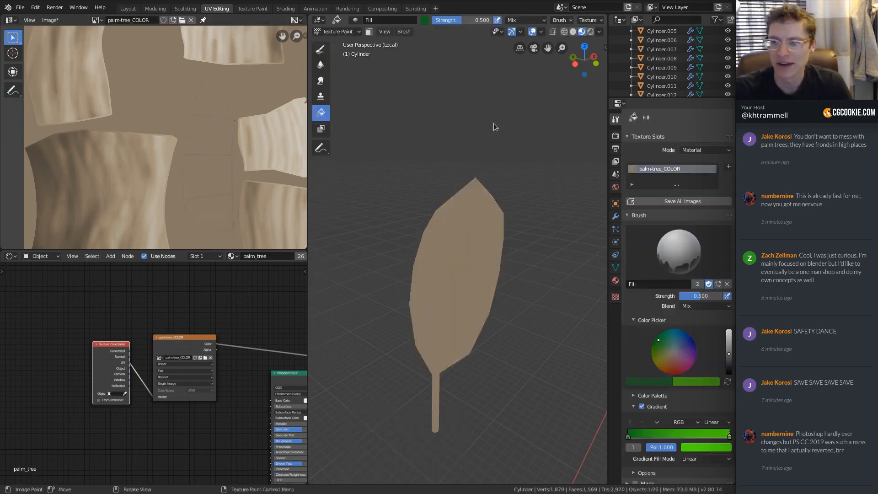
left_click(368, 32)
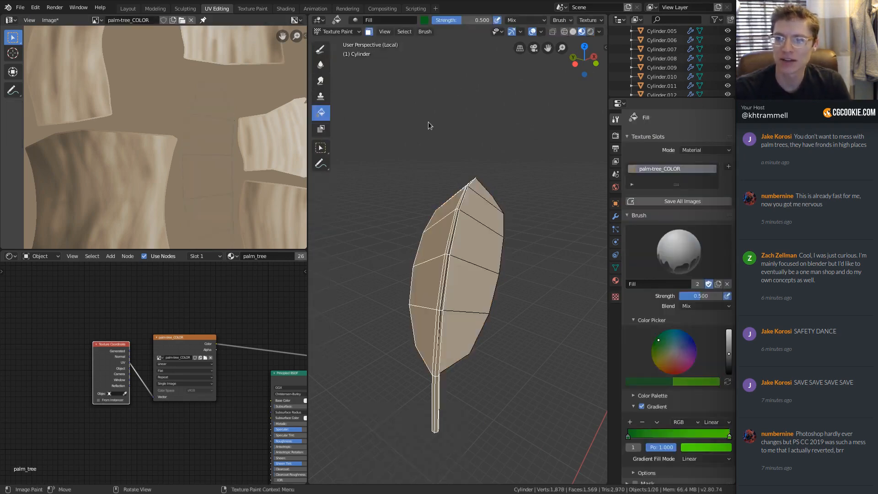
Step: Hide the viewport overlays and fill the masked leaf faces with the green gradient from the stem base to beyond the tip
middle_click_drag(428, 122, 471, 182)
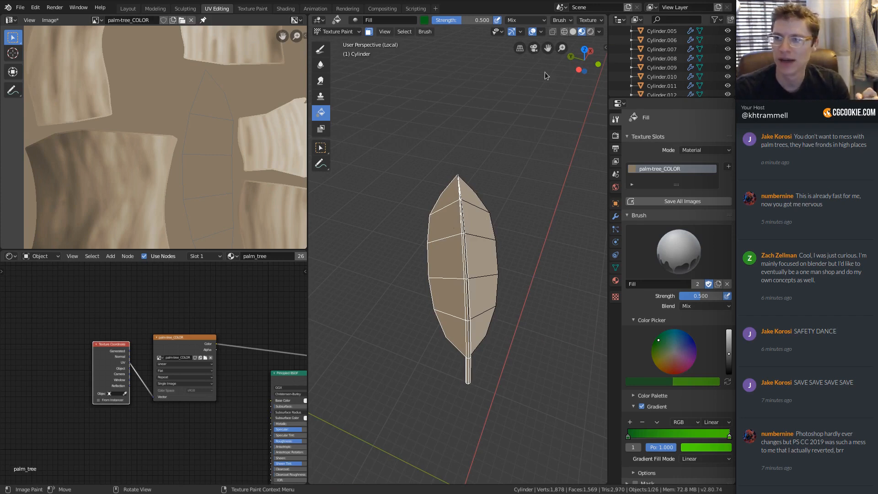
left_click(531, 32)
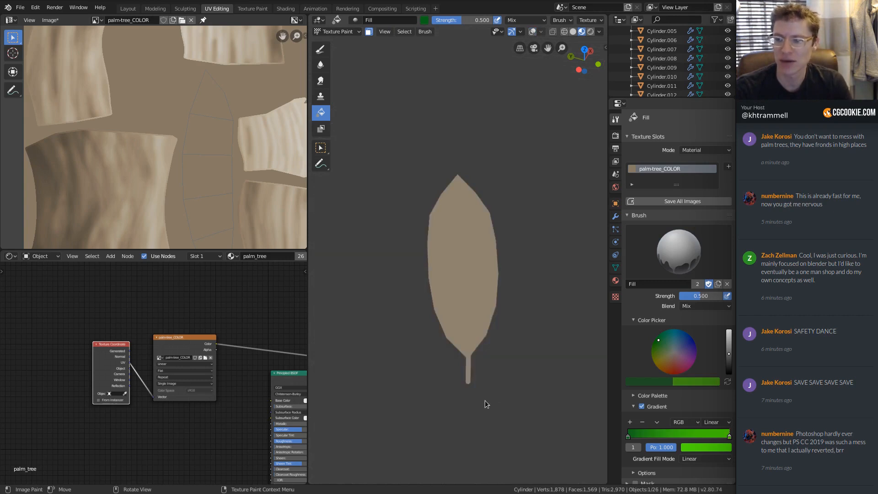
left_click_drag(484, 400, 489, 152)
middle_click_drag(535, 187, 504, 160)
scroll(500, 219, "up", 2)
scroll(498, 207, "up", 1)
middle_click_drag(498, 208, 446, 182)
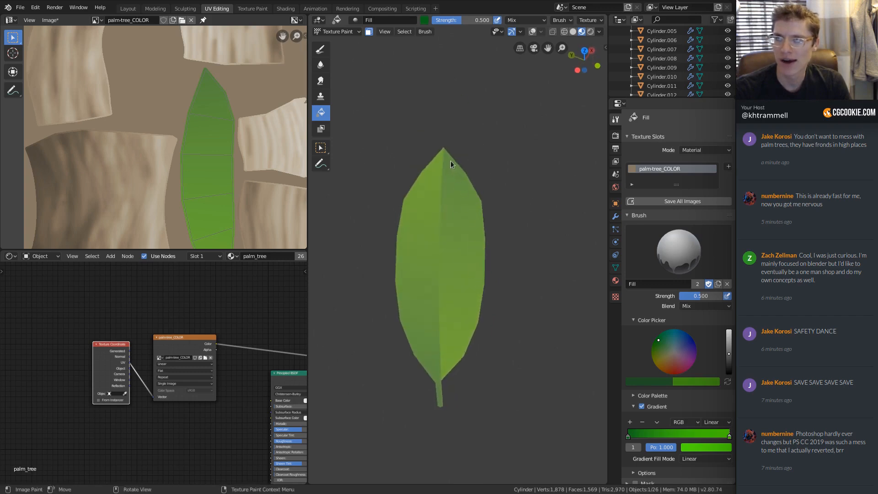
middle_click_drag(450, 269, 462, 377)
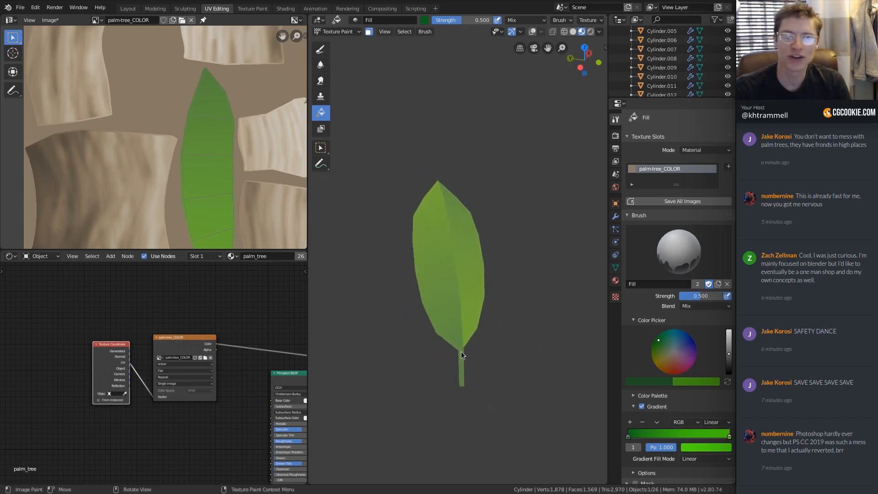
middle_click_drag(437, 209, 441, 205)
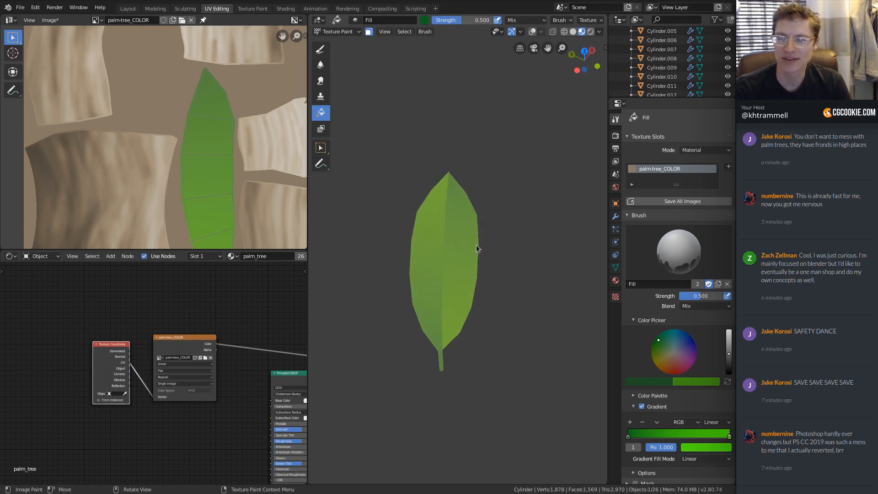
left_click(338, 31)
left_click(336, 46)
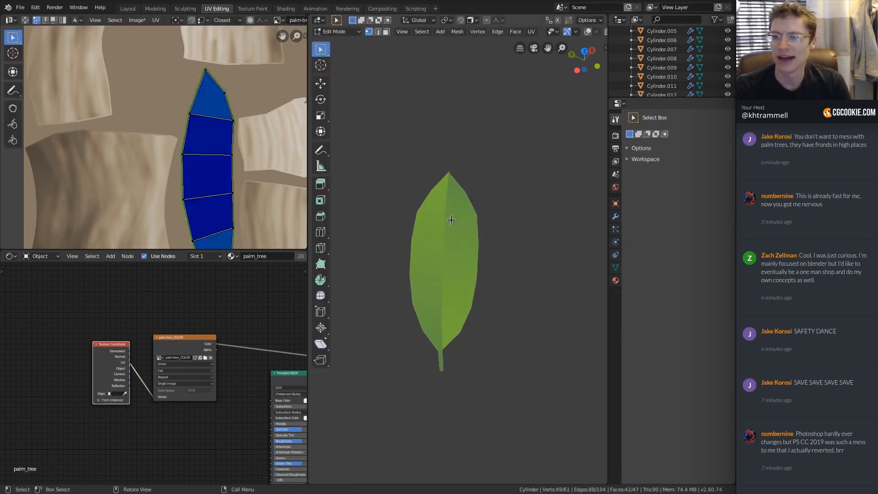
key("ctrl+z")
key("ctrl+z")
key("ctrl+shift+z")
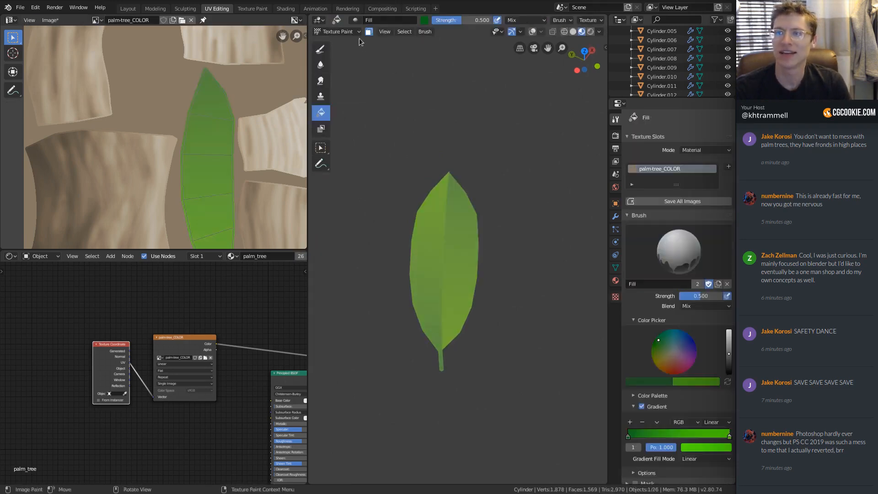
Step: Enter Edit Mode with the overlays shown again and select the linked half-blade faces up to their seams
left_click(348, 31)
left_click(339, 40)
key("Tab")
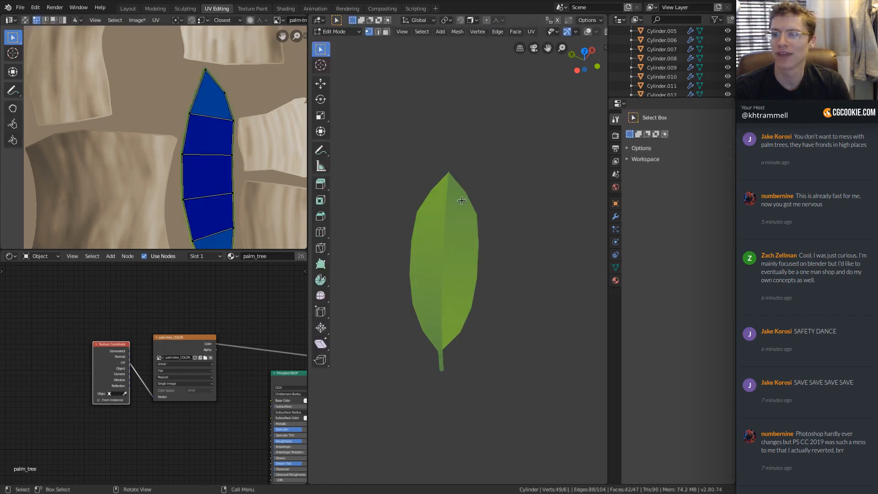
middle_click_drag(582, 32, 528, 35)
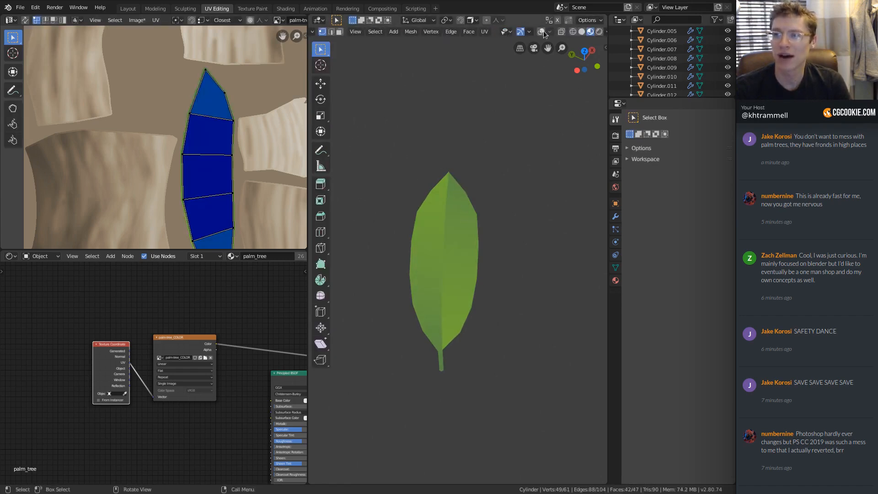
left_click(541, 31)
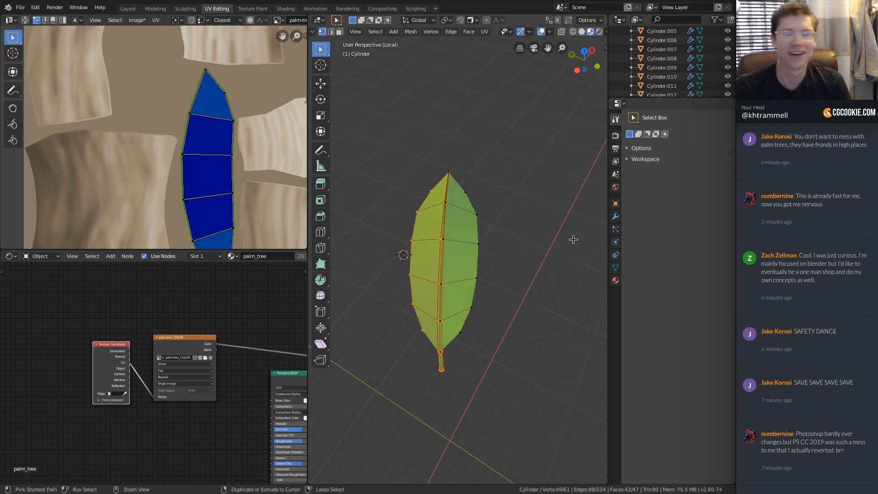
middle_click_drag(491, 247, 477, 178)
left_click(503, 220)
key("ctrl+l")
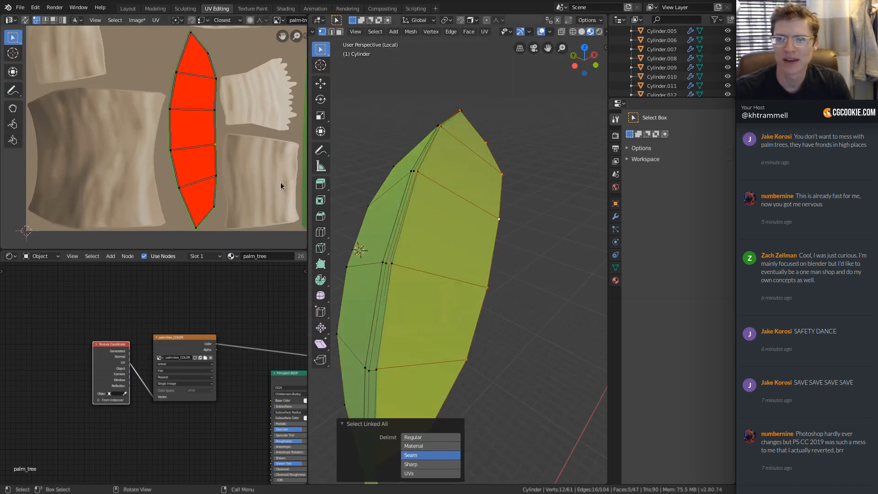
key("s")
key("y")
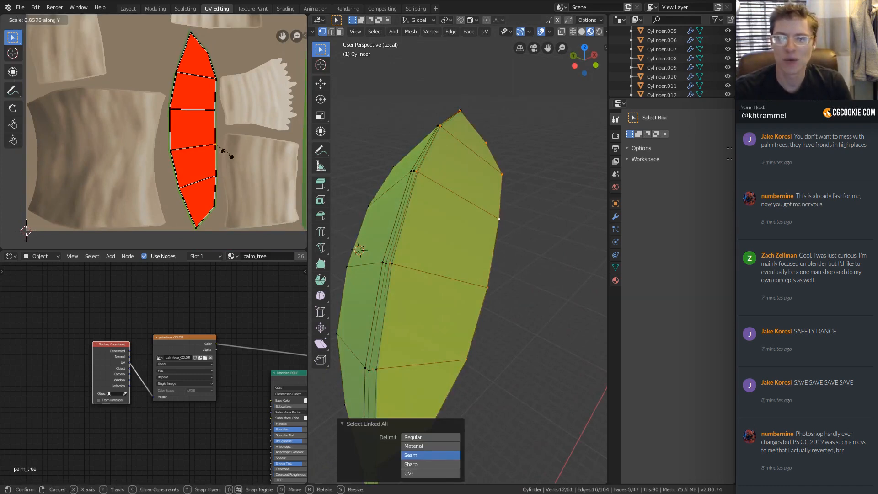
right_click(264, 142)
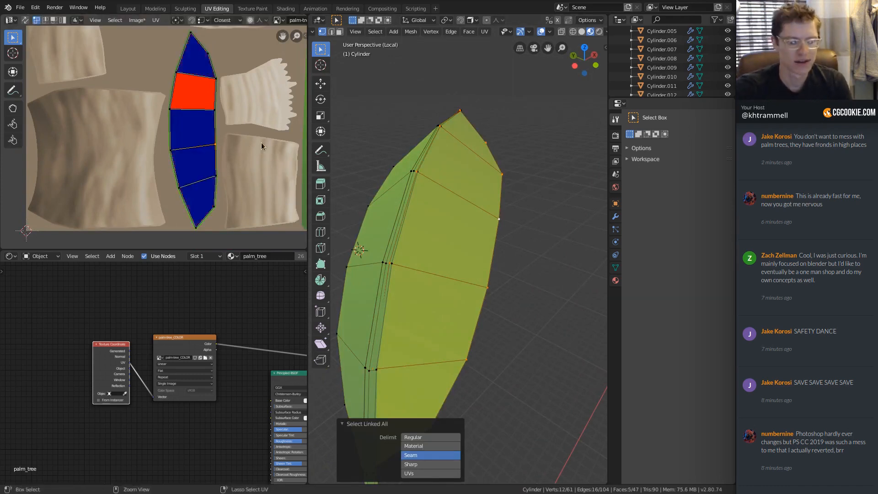
key("ctrl+z")
Step: Flip the selected half-blade's UV island vertically with a negative Y scale and rotate it slightly over the green leaf area
key("s")
key("y")
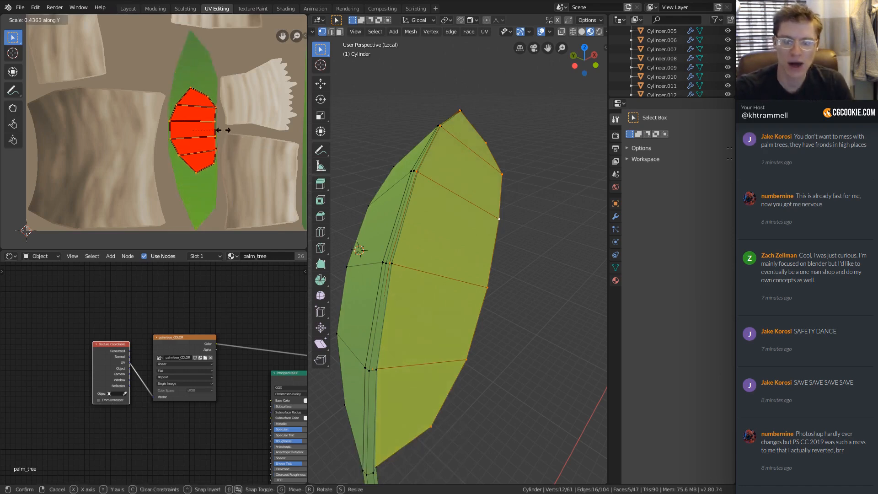
left_click(223, 133)
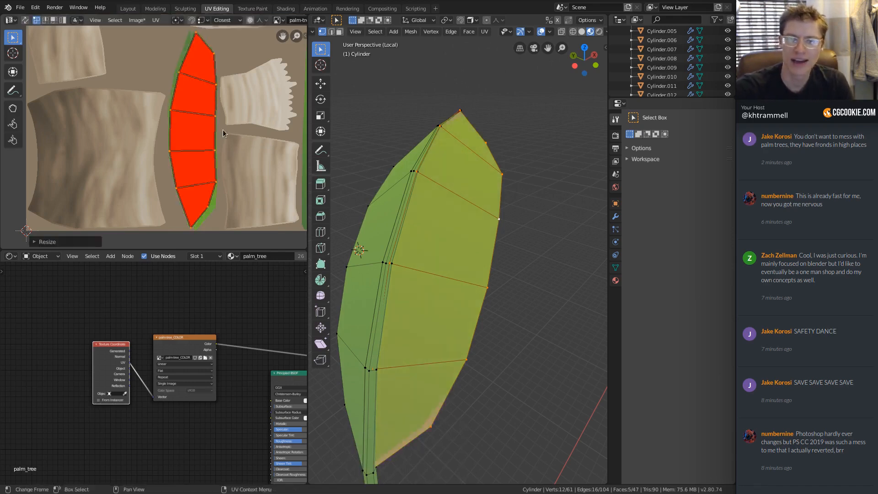
key("r")
left_click(253, 101)
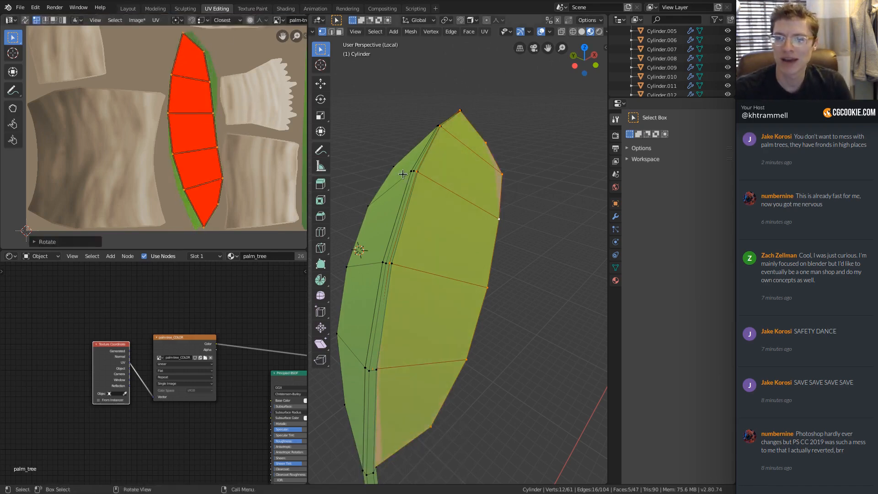
Step: Select the whole leaf mesh and align the flipped island's upper tip and adjoining edge vertex with the other half's UVs
key("a")
scroll(169, 98, "up", 4)
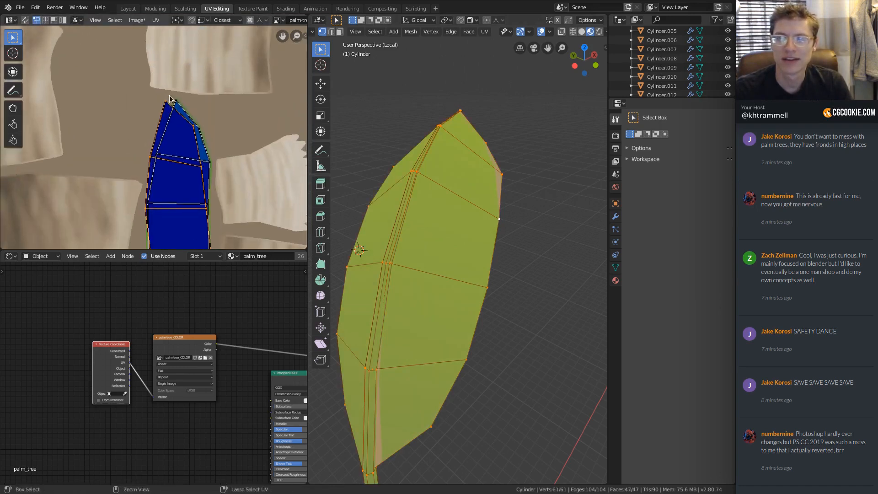
middle_click_drag(169, 98, 163, 89, "ctrl")
left_click(193, 99)
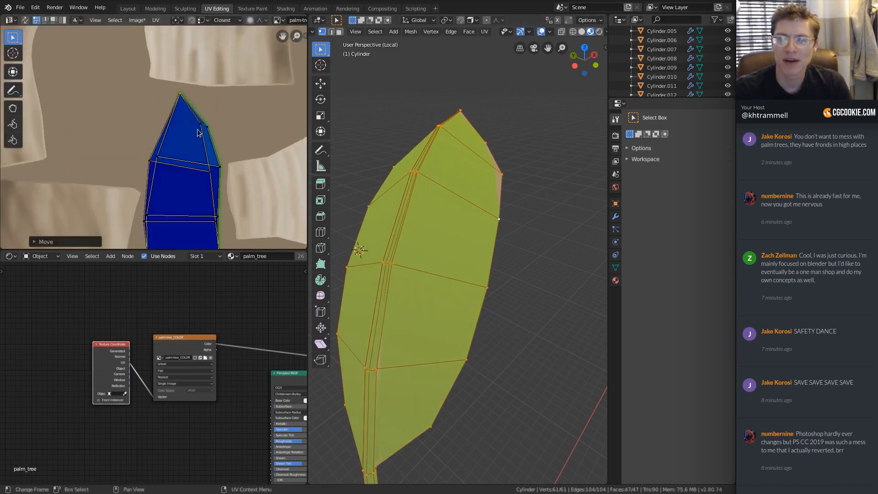
left_click(198, 130)
key("g")
left_click(205, 133)
Step: Move both end vertices of the flipped island's first cross edge below the tip onto the other half's matching vertices
left_click(151, 161)
key("g")
left_click(159, 157)
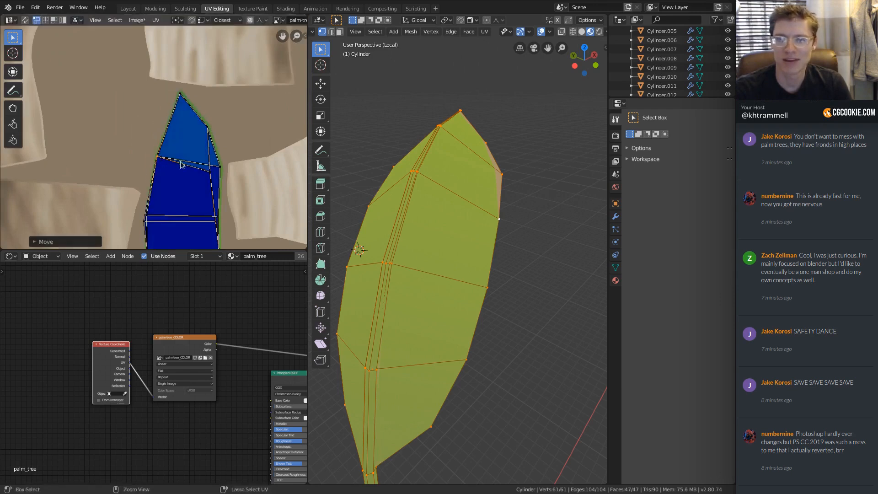
left_click(211, 170)
key("g")
left_click(221, 165)
Step: Align both end vertices of the second cross edge on the flipped island with the other half's UVs
middle_click_drag(159, 186, 149, 113)
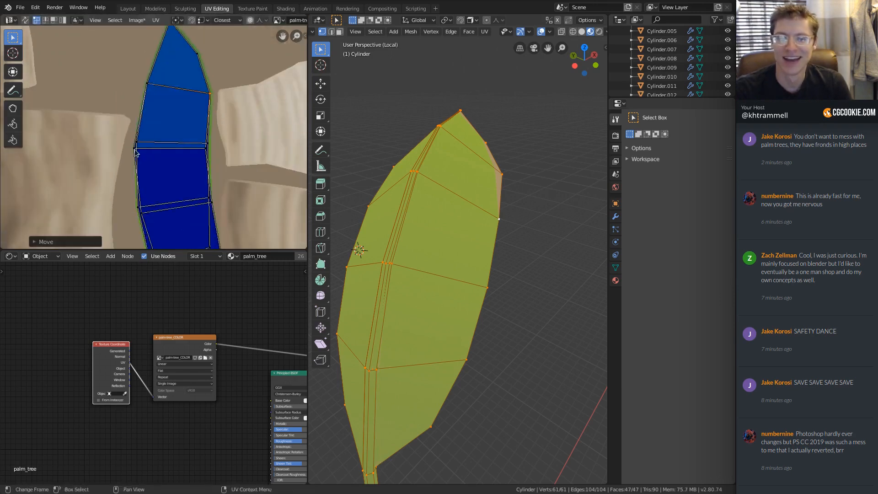
left_click(137, 152)
key("g")
left_click(145, 144)
left_click(205, 150)
key("g")
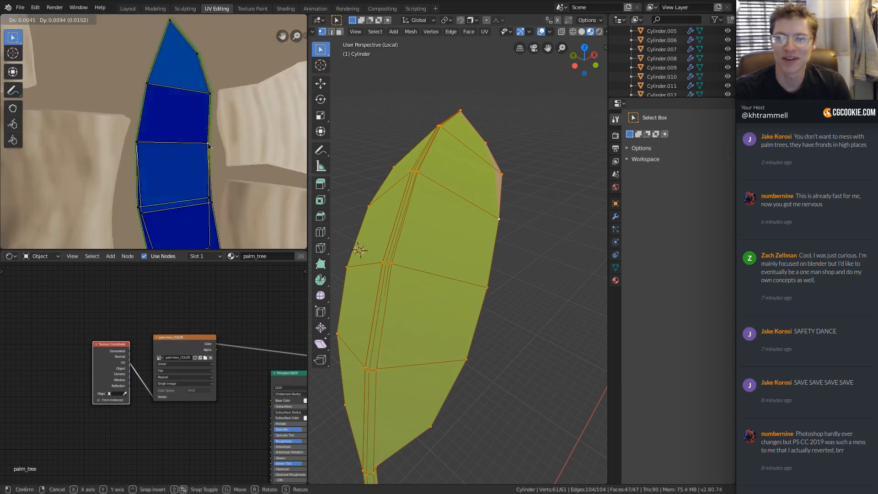
left_click(207, 145)
Step: Align both end vertices of the third cross edge on the flipped island with the other half's UVs
middle_click_drag(178, 223, 172, 163)
left_click(138, 152)
key("g")
left_click(135, 146)
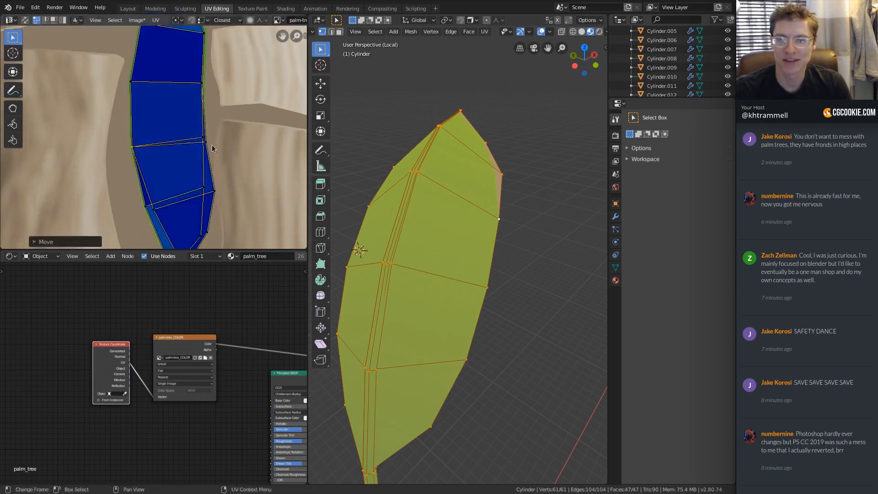
left_click(209, 143)
key("g")
left_click(208, 139)
key("g")
left_click(205, 139, "ctrl")
Step: Snap the fourth cross edge's left vertex and the island's lower tip vertex onto the matching UVs of the other half
middle_click_drag(180, 208, 174, 177)
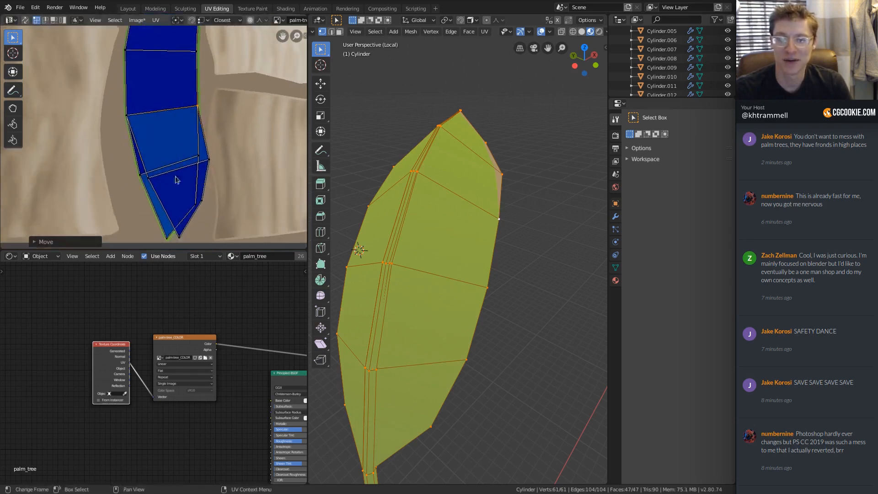
left_click(160, 178)
key("g")
left_click(156, 197, "ctrl")
left_click(178, 242)
key("g")
left_click(176, 230, "ctrl")
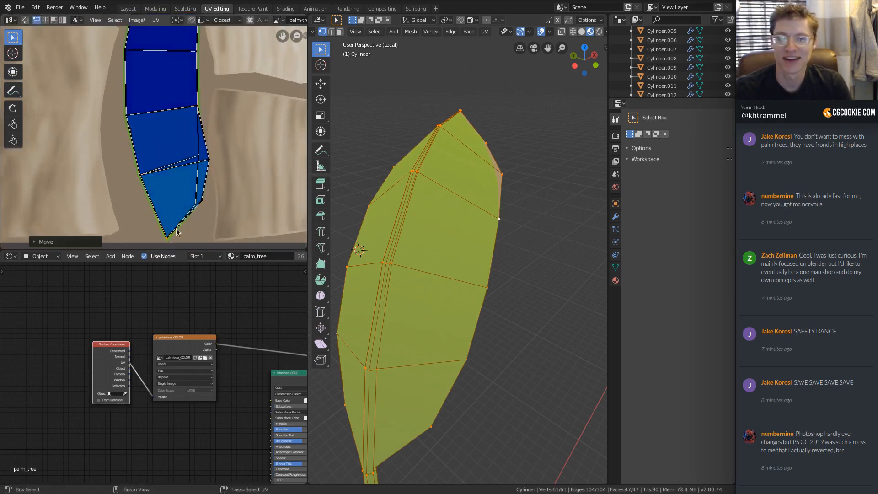
Step: Snap the vertex beside the lower tip and the fourth cross edge's right vertex so both half-blade UV islands coincide
left_click(201, 198)
key("g")
left_click(191, 203, "ctrl")
left_click(193, 204)
key("g")
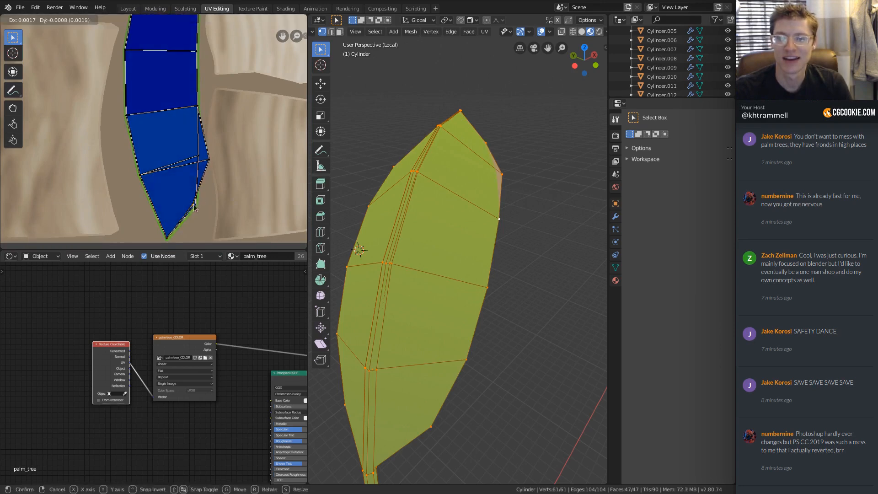
left_click(191, 203, "ctrl")
key("g")
left_click(196, 205, "ctrl")
left_click(209, 160)
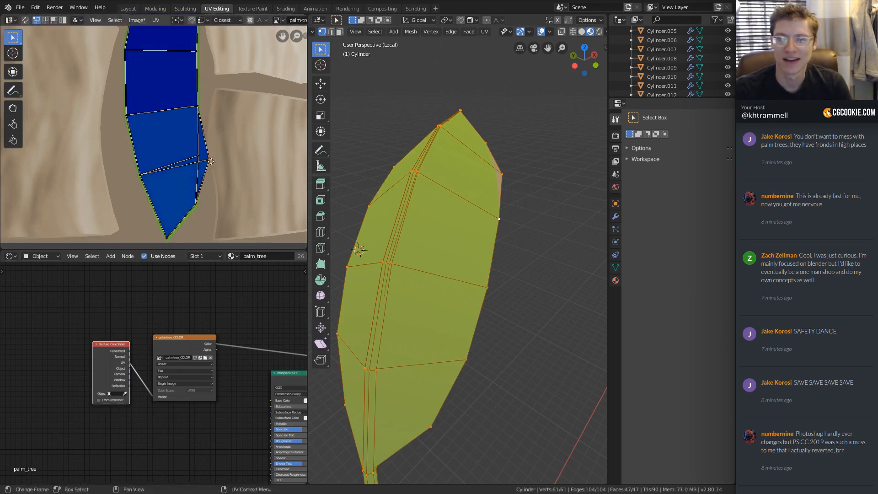
key("g")
left_click(199, 156, "ctrl")
Step: Leave Edit Mode, deselect the leaf and switch it to Texture Paint mode
key("Tab")
scroll(467, 249, "down", 4)
middle_click_drag(471, 251, 448, 229)
key("alt+a")
scroll(445, 228, "down", 2)
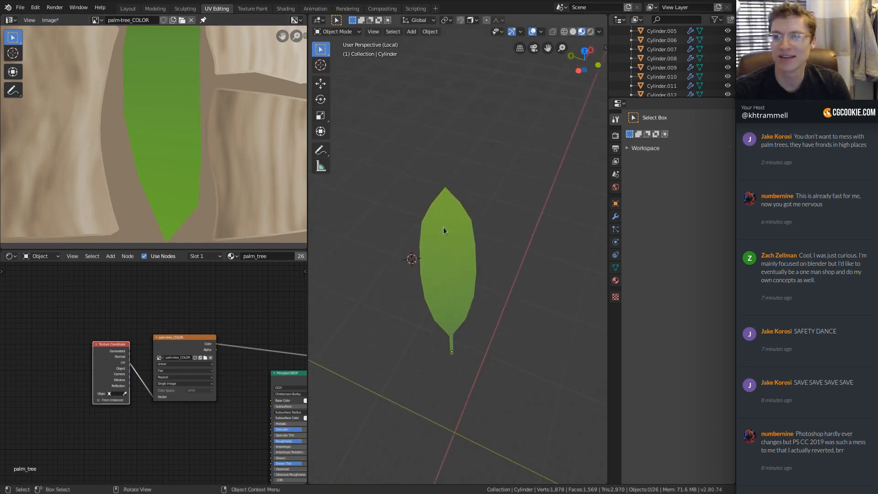
left_click(338, 31)
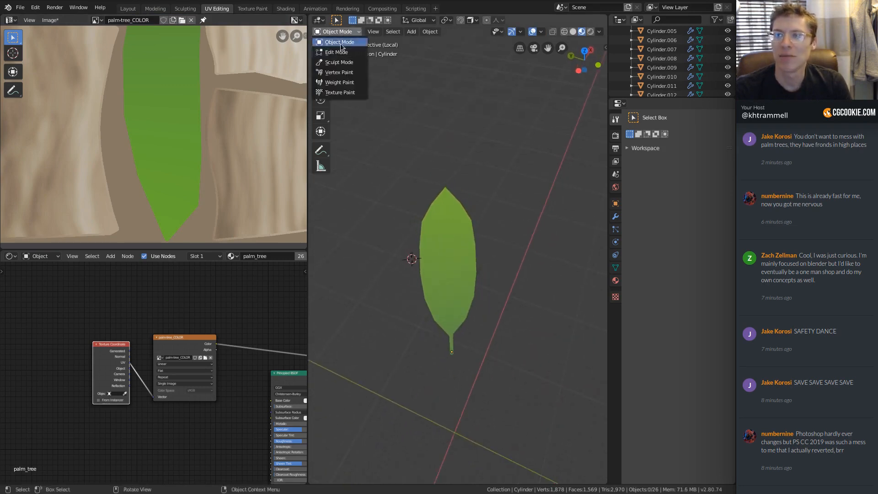
left_click(339, 93)
scroll(476, 187, "up", 3)
Step: Select all leaf faces except one seam-bounded half-blade in Edit Mode, and return to Texture Paint
key("Tab")
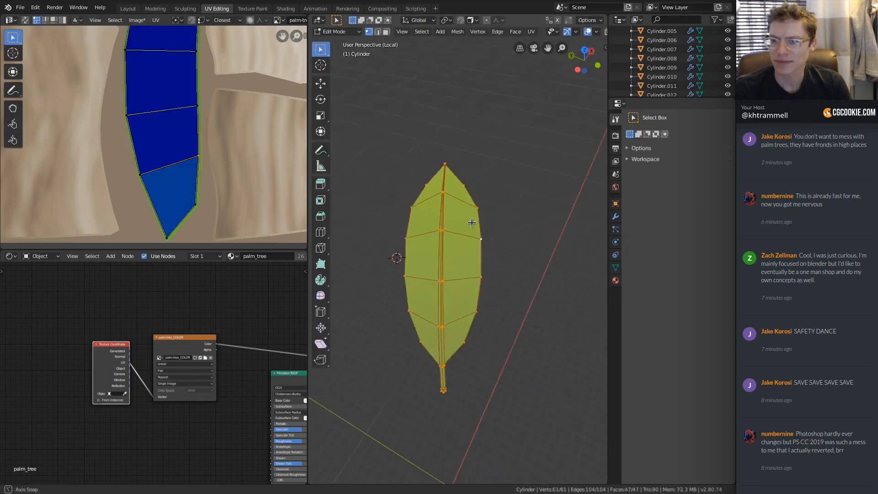
key("alt+a")
key("l")
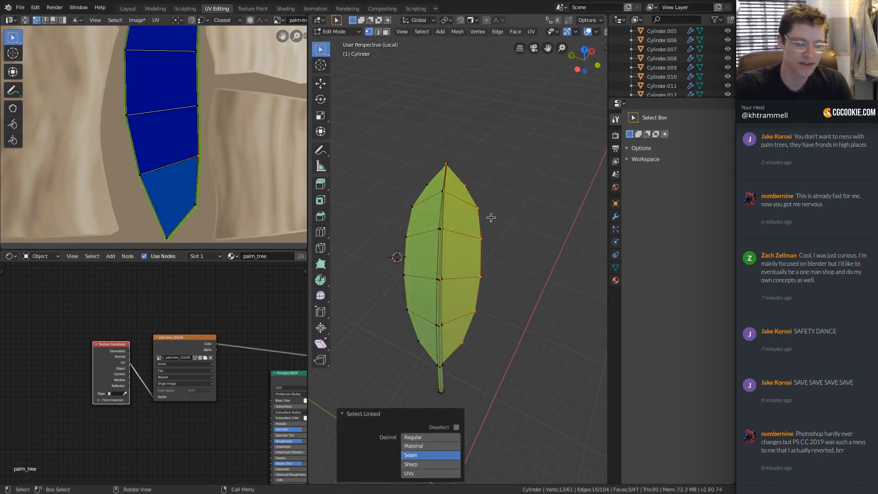
key("ctrl+i")
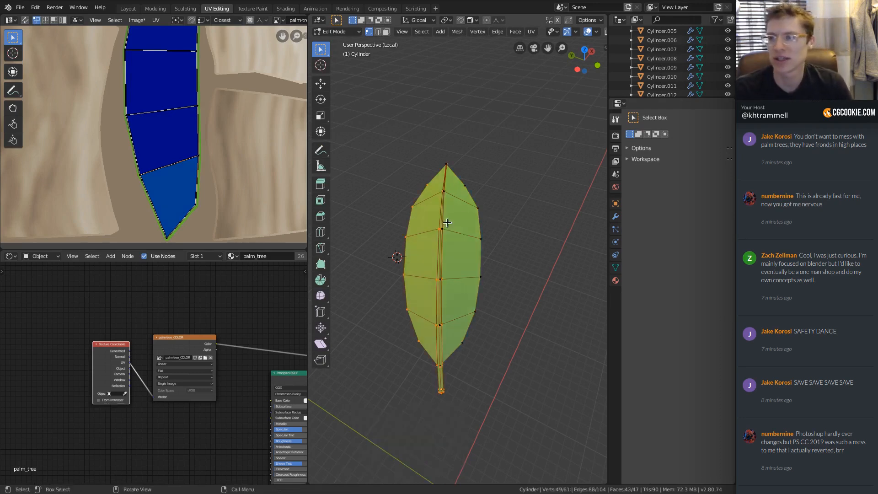
middle_click_drag(445, 221, 460, 183)
key("Tab")
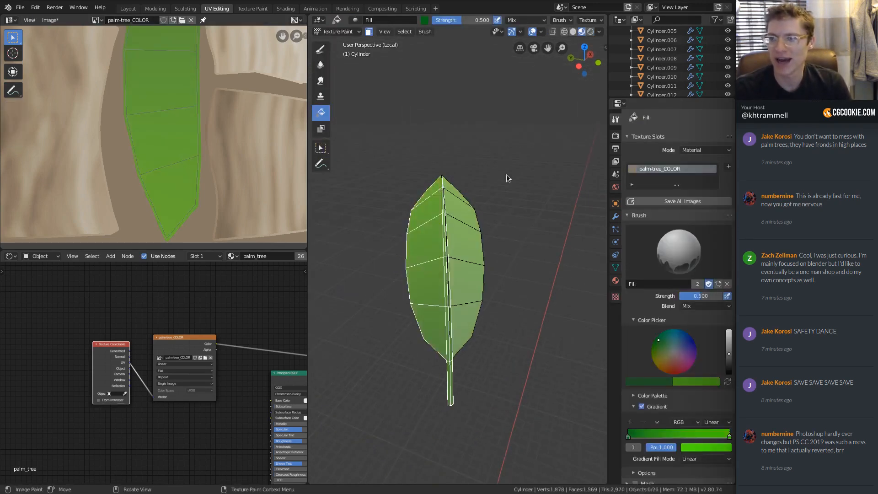
Step: Hide the viewport overlays and fill the leaf twice with the green gradient from the stem base to beyond the tip
left_click(532, 31)
scroll(513, 223, "down", 4)
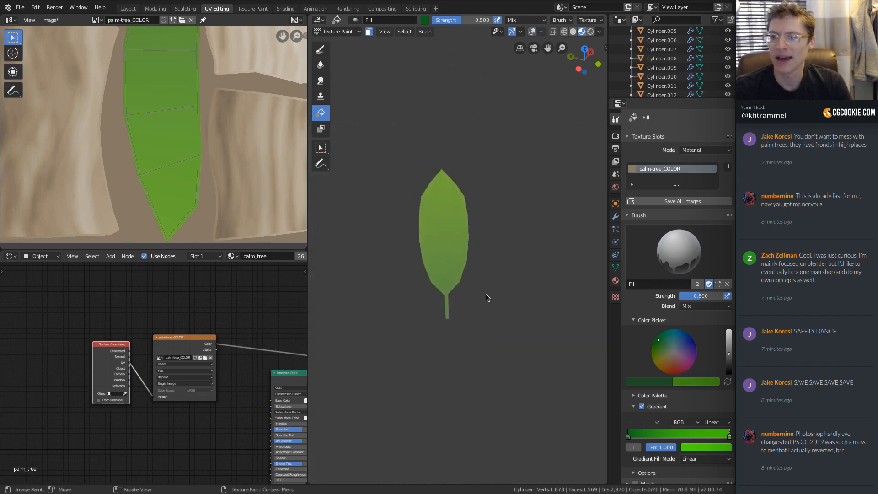
left_click_drag(452, 321, 440, 144)
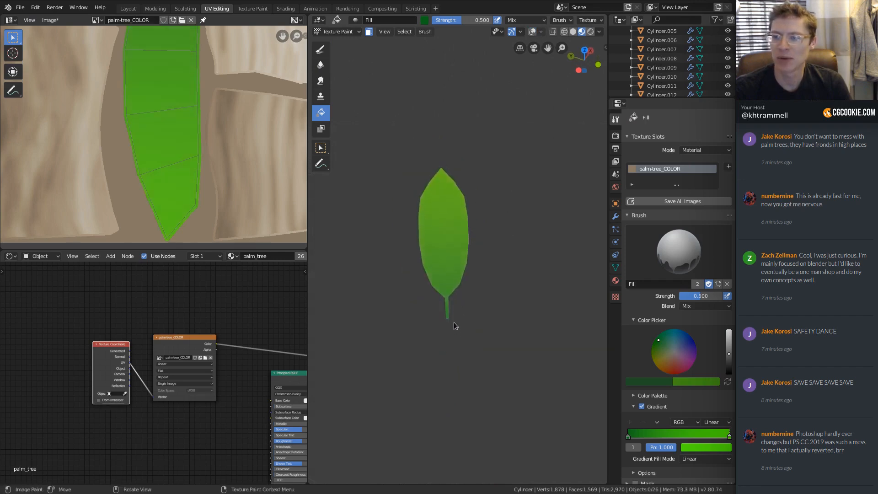
left_click_drag(454, 322, 451, 152)
middle_click_drag(461, 165, 476, 169)
Step: Raise the Fill strength to 1.000 and refill the leaf with the green gradient from stem base to beyond the tip
left_click_drag(453, 20, 492, 20)
middle_click_drag(508, 120, 509, 193)
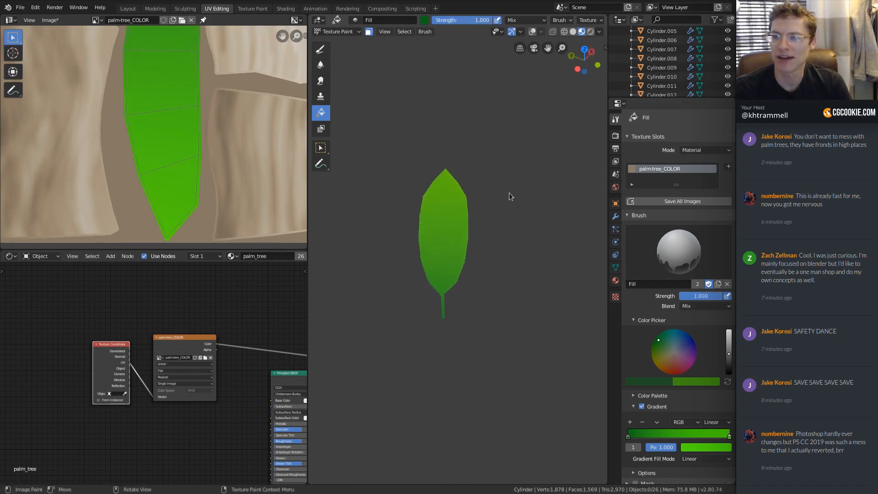
left_click_drag(459, 320, 443, 138)
middle_click_drag(465, 147, 462, 233)
scroll(487, 222, "up", 3)
middle_click_drag(443, 189, 430, 171)
scroll(441, 179, "down", 2)
scroll(430, 172, "down", 2)
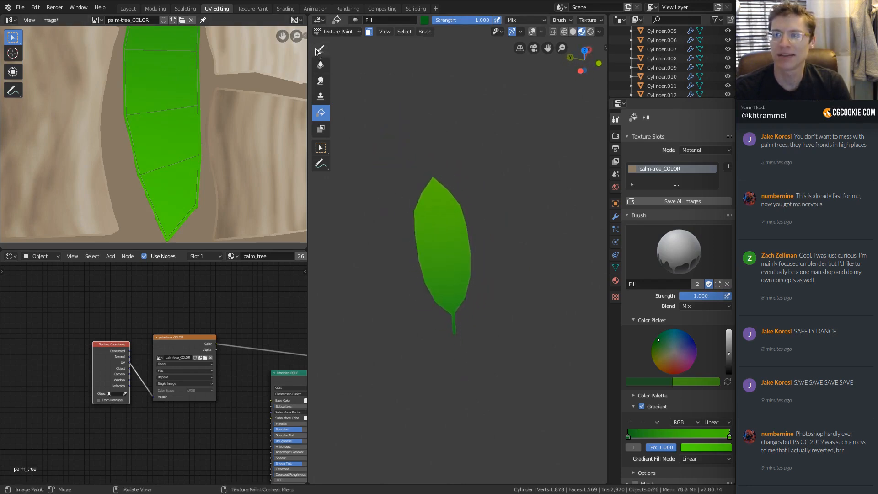
Step: Switch to the Draw brush with a yellow color, 0.121 strength and Mix blending
left_click(320, 49)
left_click(666, 361)
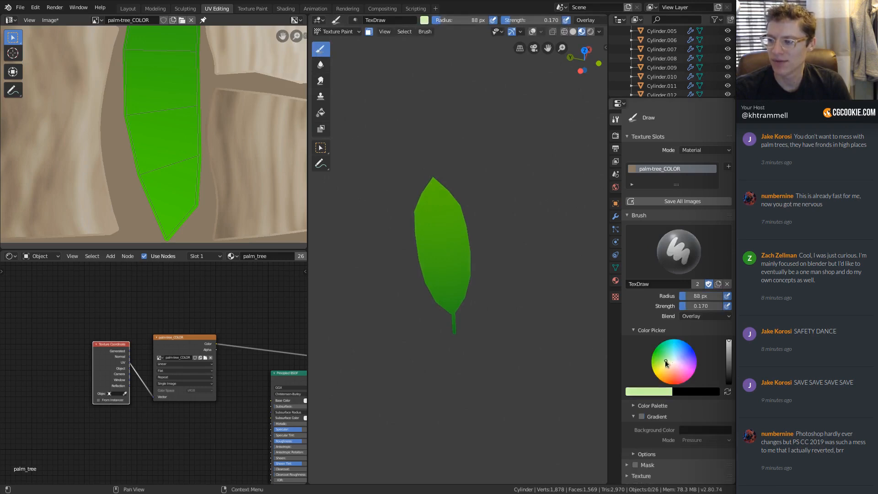
key("shift+f")
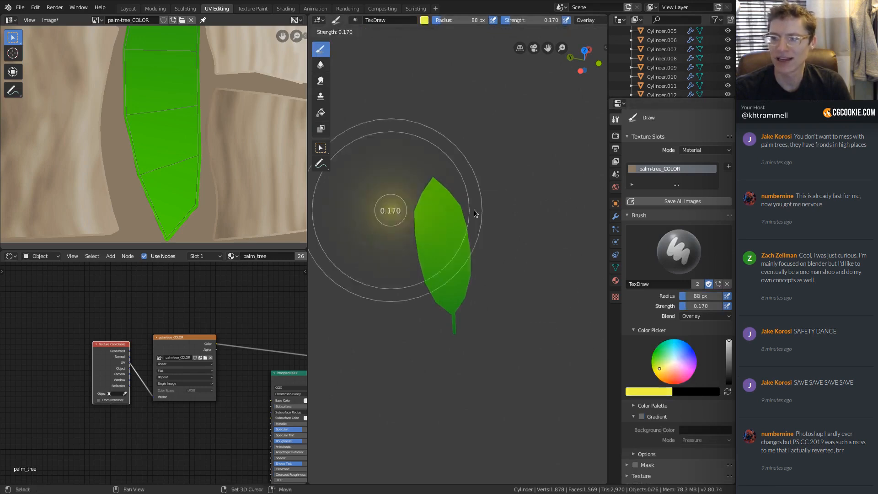
left_click(473, 213)
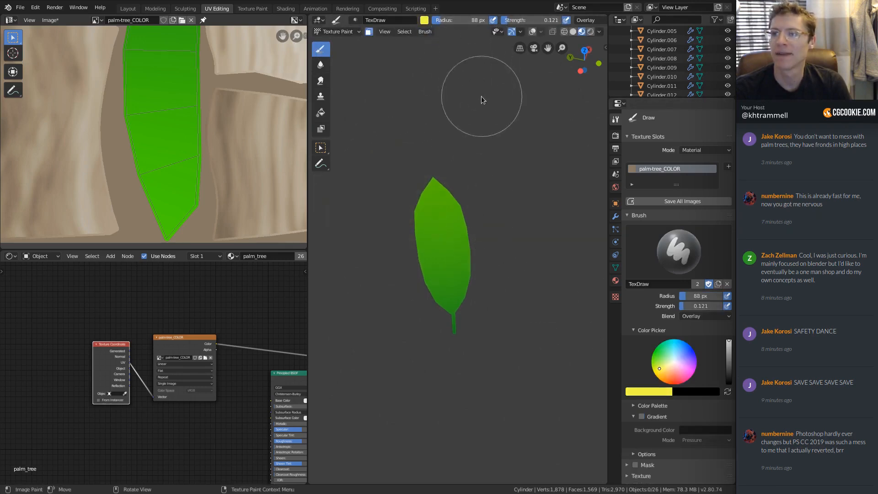
scroll(589, 26, "down", 2)
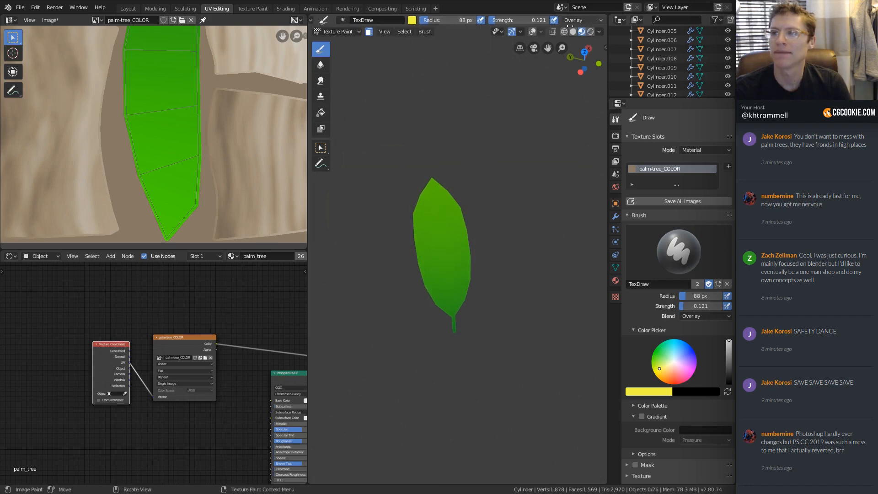
left_click(576, 20)
left_click(567, 31)
Step: Set the Draw brush to a 115 px radius and 0.115 strength, and tint the leaf's tip yellow
key("f")
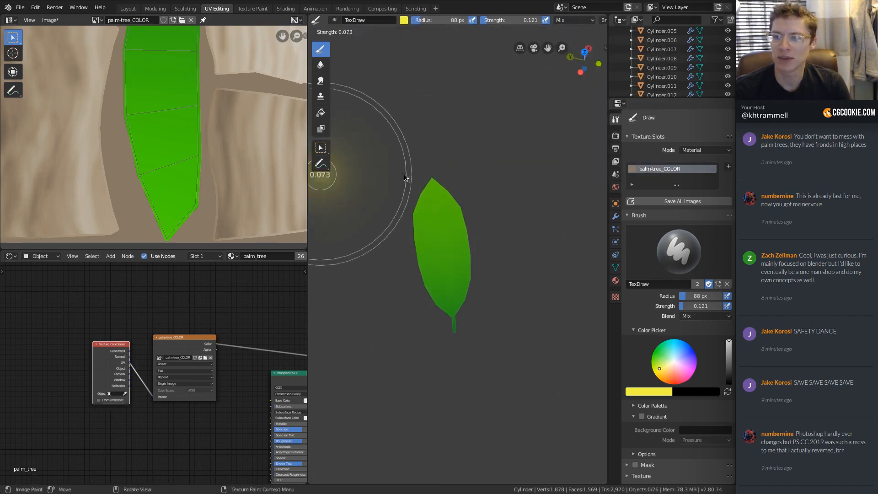
left_click(451, 181)
mouse_move(451, 180)
middle_mouse_down()
mouse_move(464, 191)
mouse_move(454, 210)
mouse_move(500, 220)
mouse_move(459, 219)
mouse_move(450, 185)
mouse_move(475, 192)
middle_mouse_up()
key("shift+f")
left_click(446, 192)
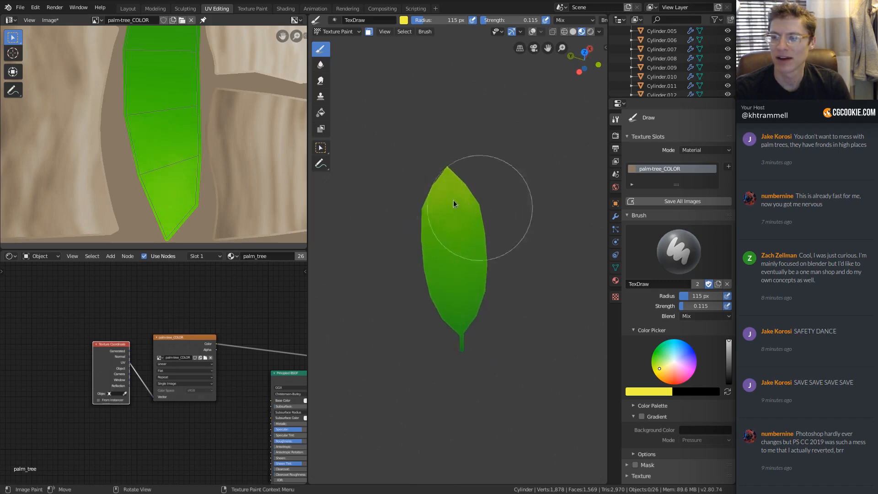
Step: Switch to the Fill brush, add a middle stop to its green gradient and color the end stop yellow
left_click(321, 112)
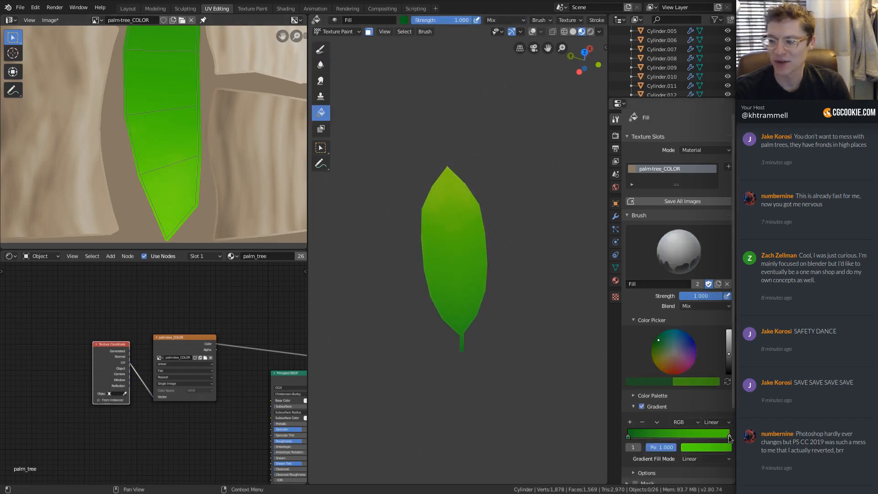
mouse_move(730, 438)
left_mouse_down()
mouse_move(681, 441)
mouse_move(730, 447)
left_mouse_up()
left_click(707, 436, "ctrl")
left_click(724, 447)
left_click(659, 367)
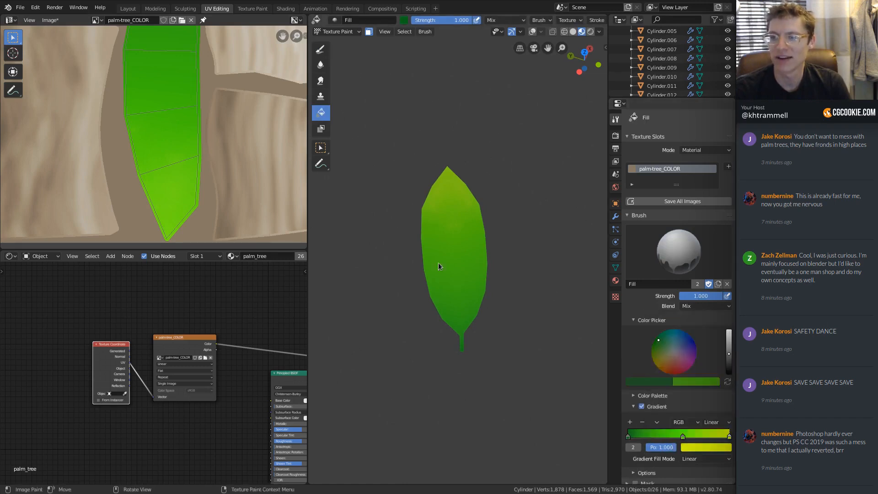
Step: Fill the leaf with the green-to-yellow gradient from below the stem to beyond the tip
left_click_drag(475, 412, 473, 134)
middle_click_drag(501, 169, 511, 250)
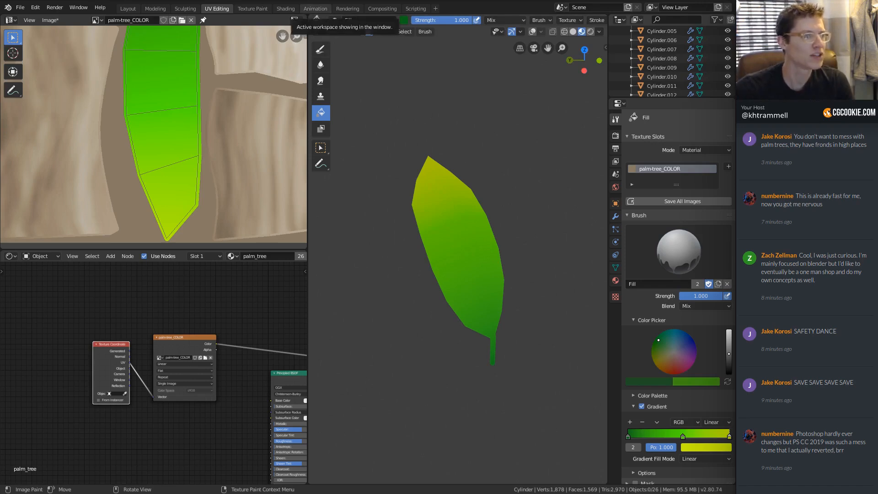
middle_click_drag(512, 237, 503, 201)
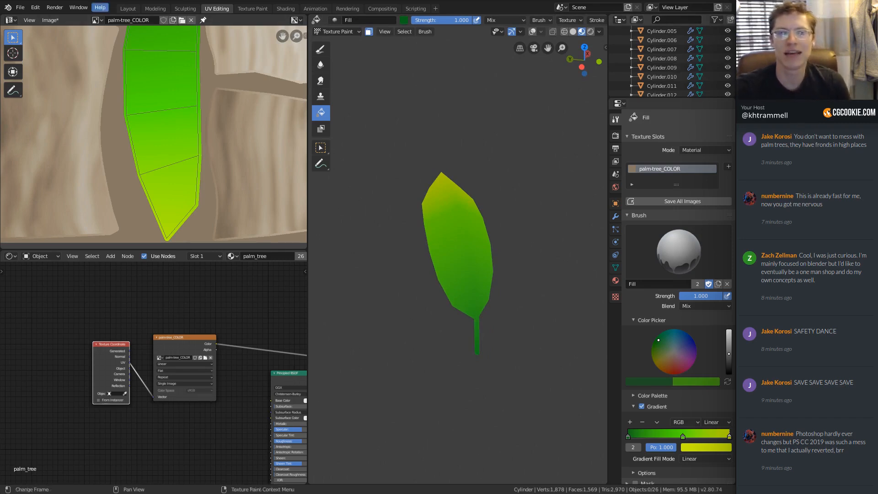
Step: Save the palm-tree_COLOR image
left_click(50, 21)
left_click(66, 94)
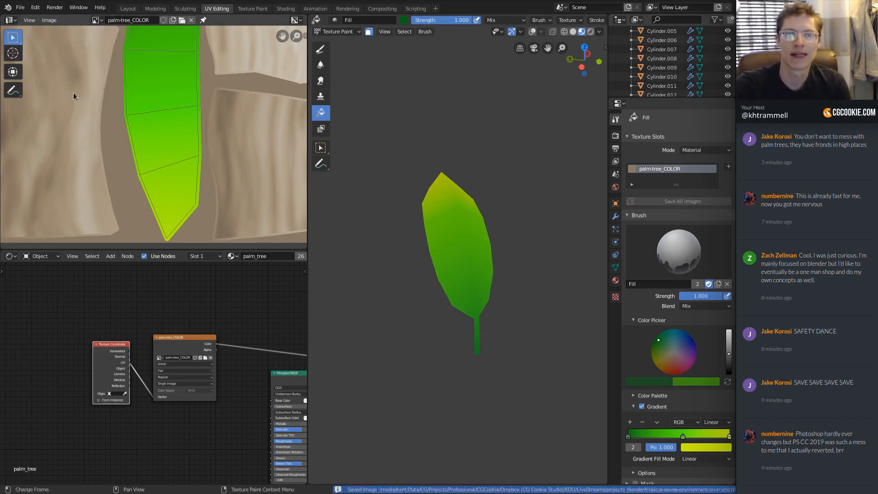
middle_click_drag(492, 185, 513, 243)
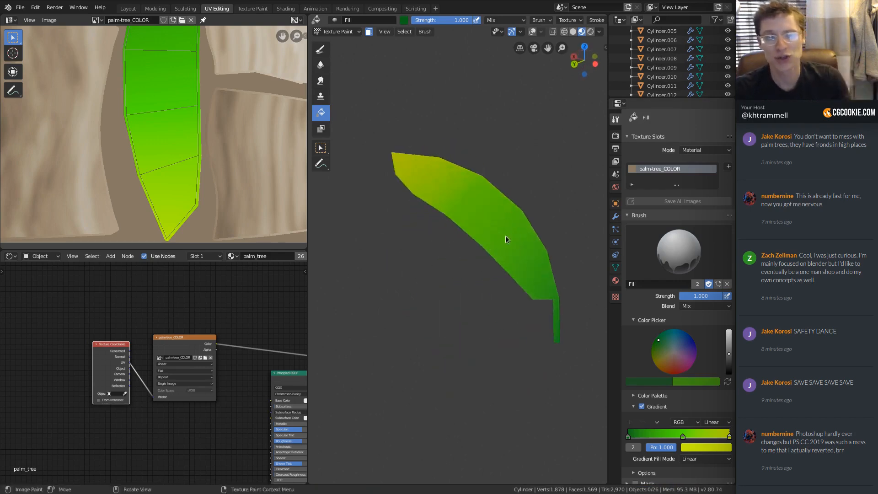
Step: Check the Orbit Method in the Navigation preferences, close them and view the leaf from other angles
left_click(35, 8)
left_click(55, 130)
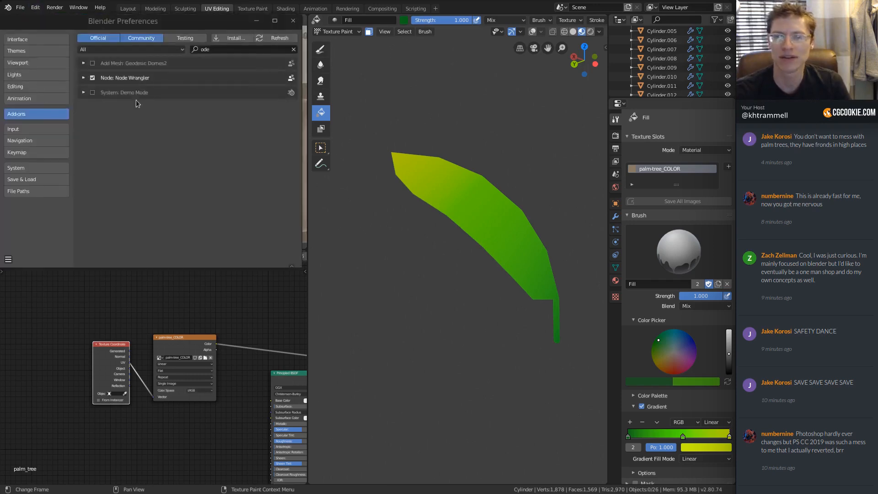
left_click(63, 199)
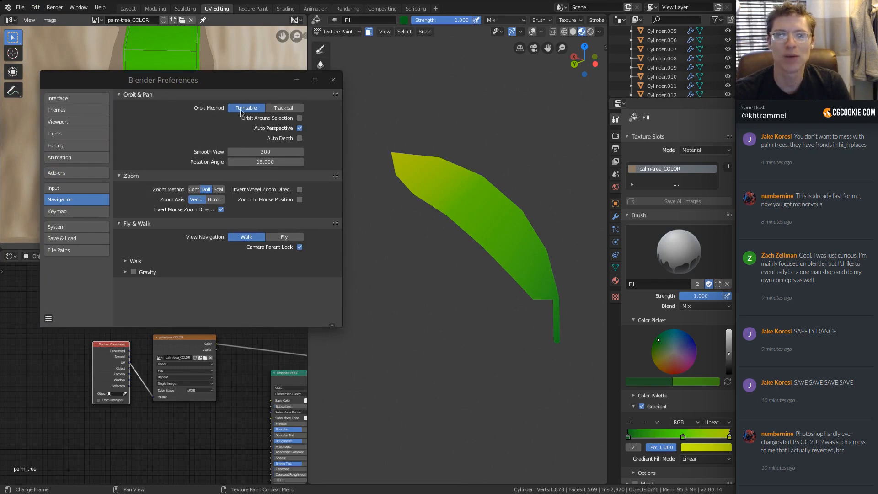
left_click(334, 79)
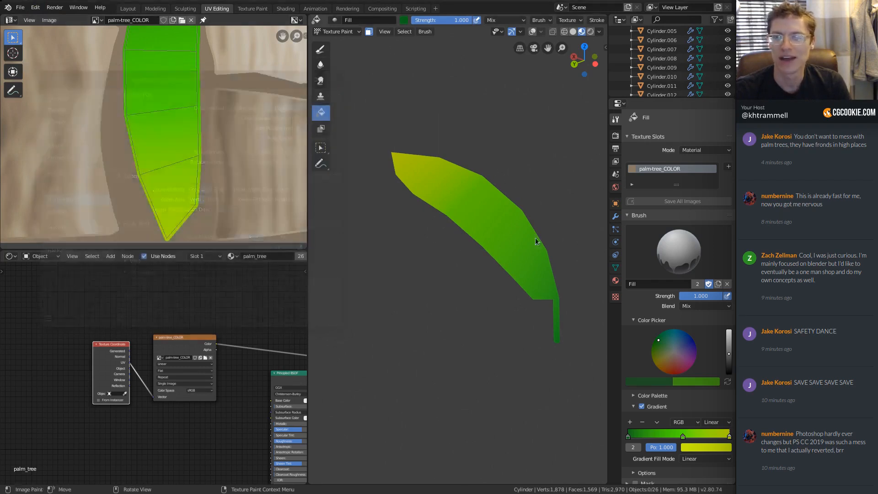
middle_click_drag(592, 280, 443, 317)
scroll(479, 248, "up", 2)
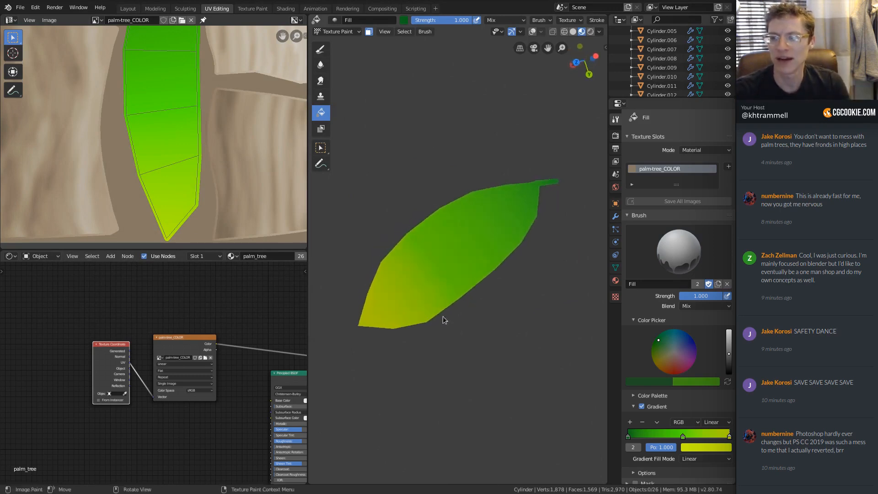
mouse_move(457, 265)
middle_mouse_down()
mouse_move(450, 260)
mouse_move(449, 270)
middle_mouse_up()
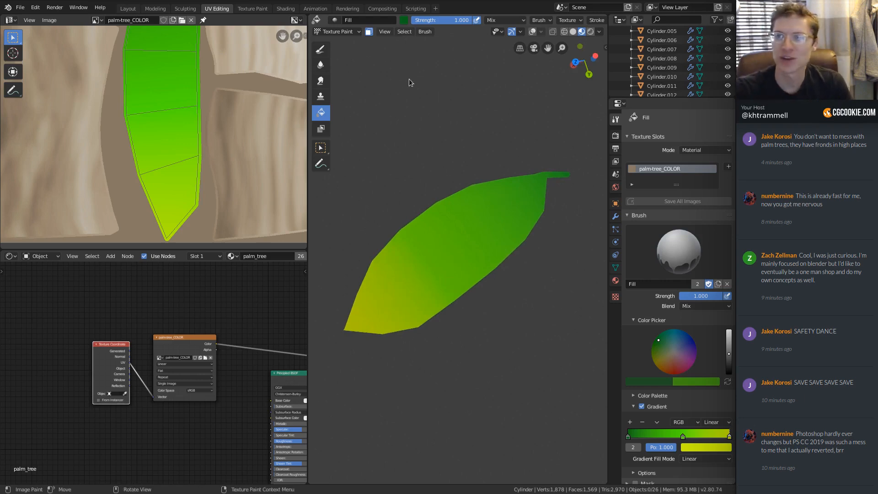
Step: Set the Draw brush to Erase Alpha blending with a 21 px radius and a white color
left_click(337, 31)
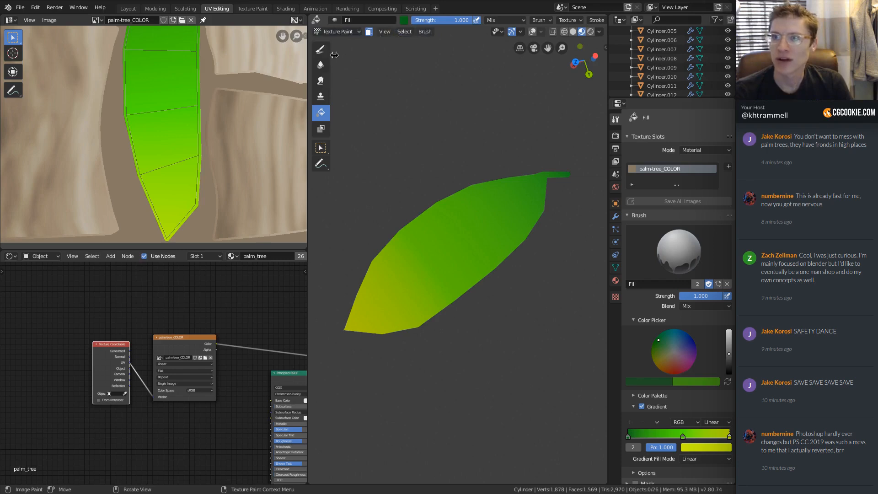
left_click(320, 49)
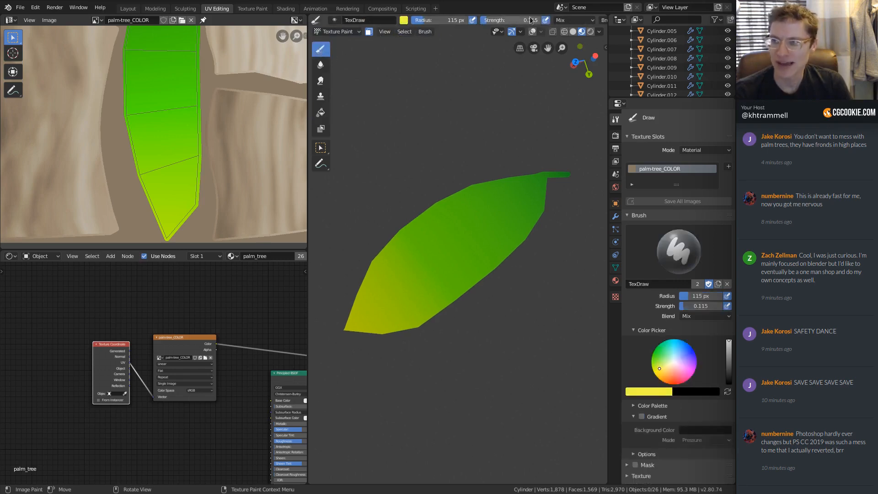
scroll(563, 20, "down", 4)
left_click(493, 20)
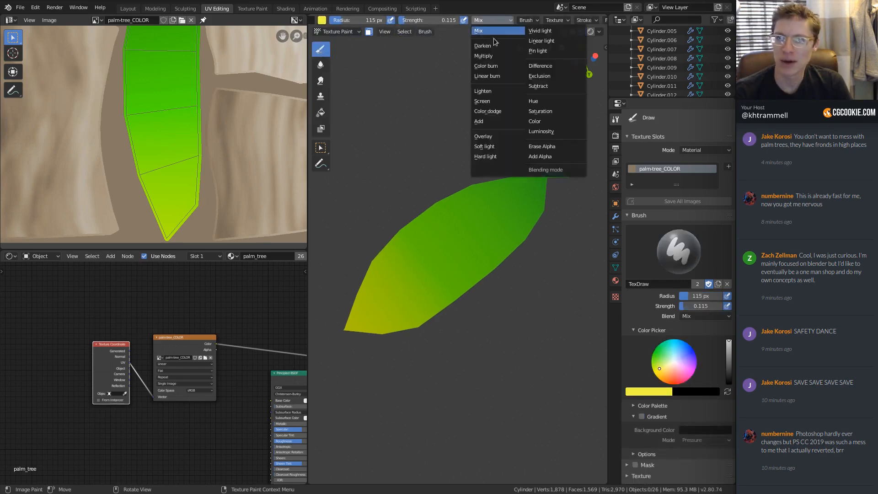
left_click(547, 146)
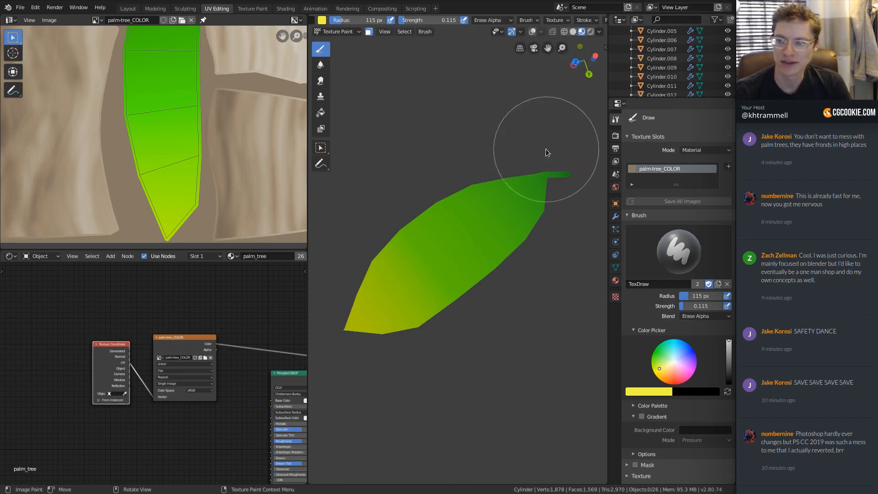
key("f")
left_click(368, 261)
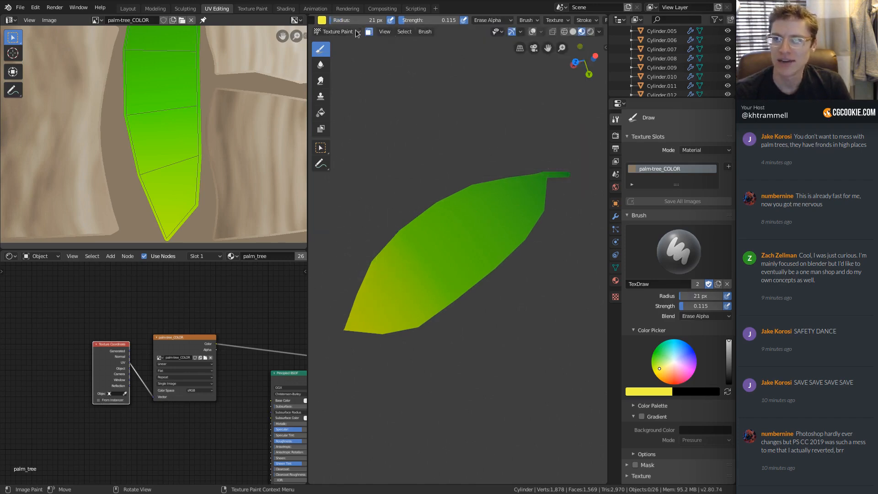
left_click(322, 21)
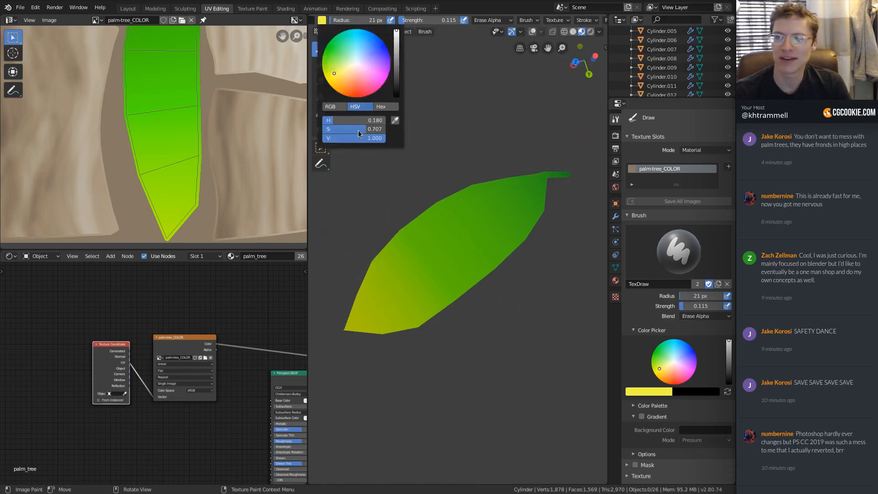
left_click_drag(359, 131, 322, 130)
middle_click_drag(504, 230, 533, 232)
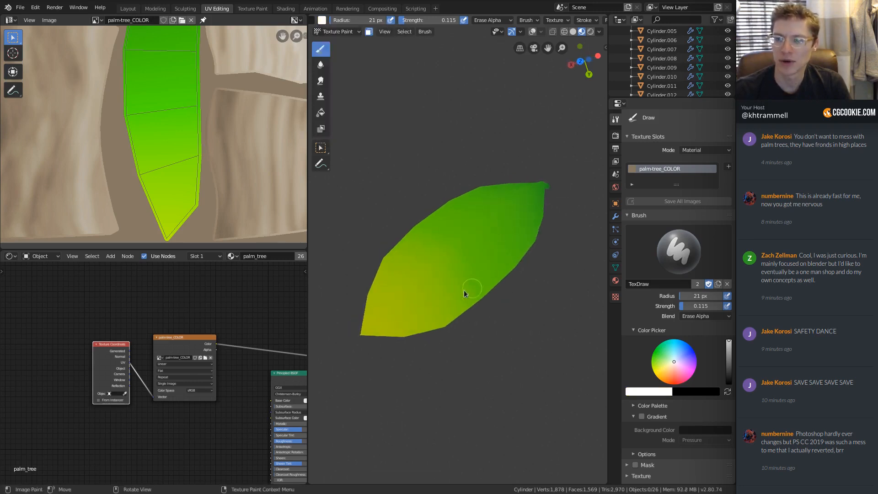
Step: Try an Erase Alpha stroke from the leaf blade past its edge and check the leaf in the texture image
left_click_drag(472, 291, 509, 302)
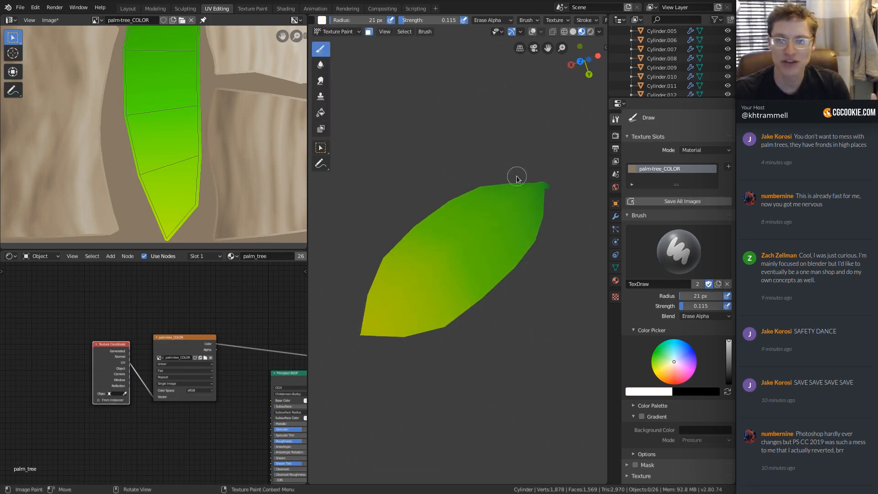
scroll(192, 132, "down", 4)
middle_click_drag(155, 103, 131, 157)
scroll(411, 111, "up", 6)
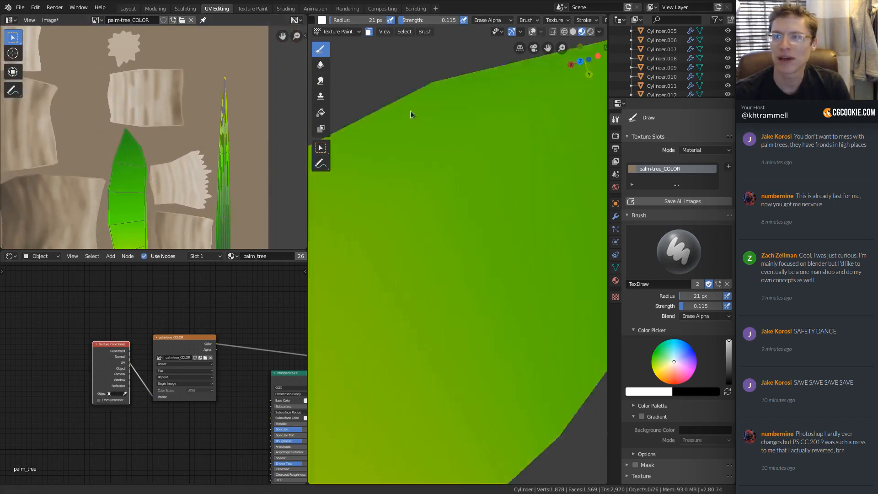
Step: Raise the brush strength to 1.000, toggle its strength pressure sensitivity and paint an Erase Alpha test stroke across the blade's edge
middle_click_drag(410, 111, 426, 66, "ctrl")
left_click_drag(405, 22, 466, 22)
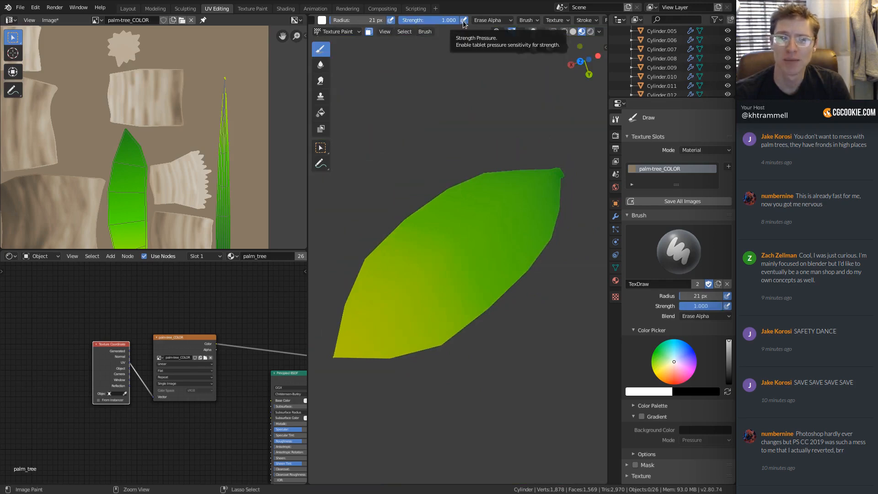
left_click(465, 21)
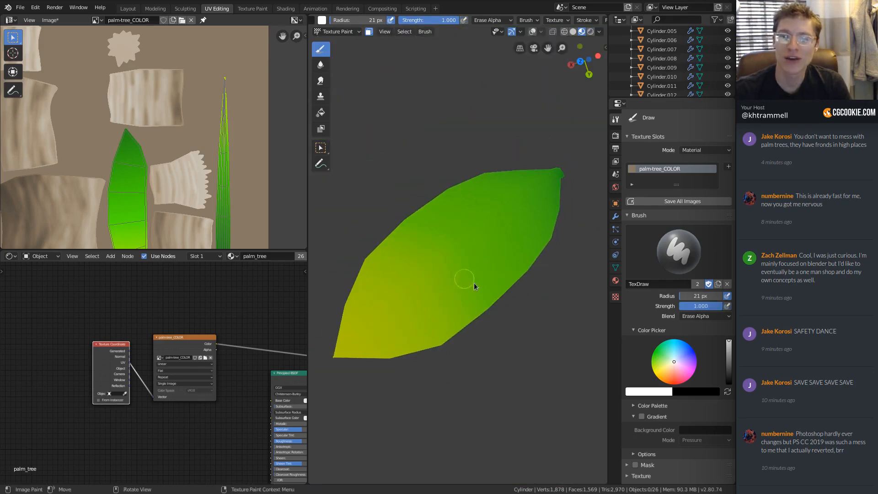
left_click_drag(459, 278, 464, 326)
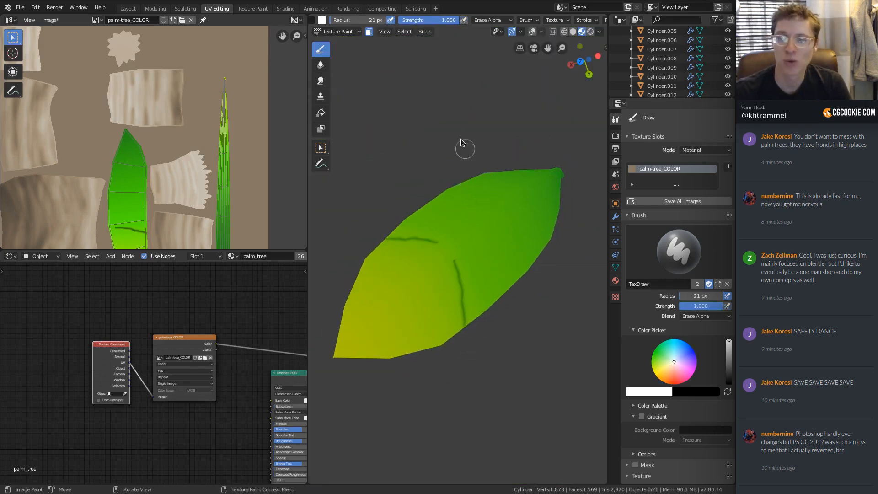
Step: Examine the erased stroke's softness and spacing up close in the texture image and on the leaf
middle_click_drag(461, 142, 435, 192)
scroll(193, 150, "up", 3)
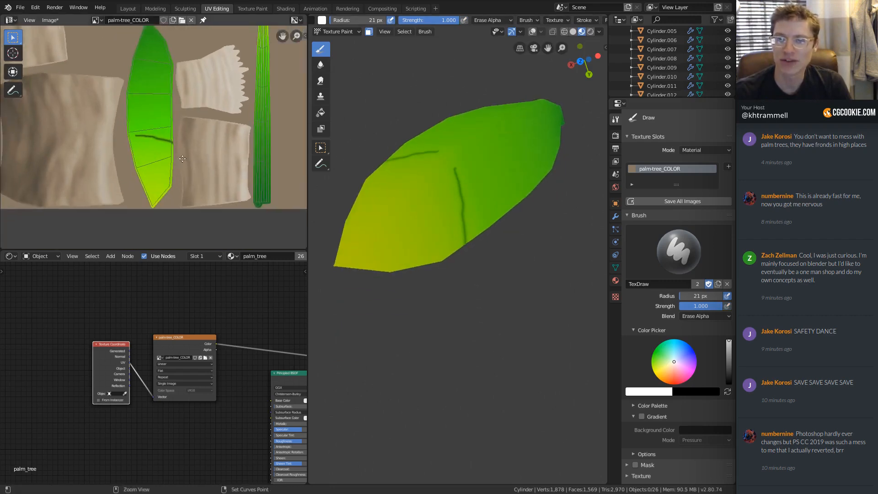
scroll(176, 153, "up", 8)
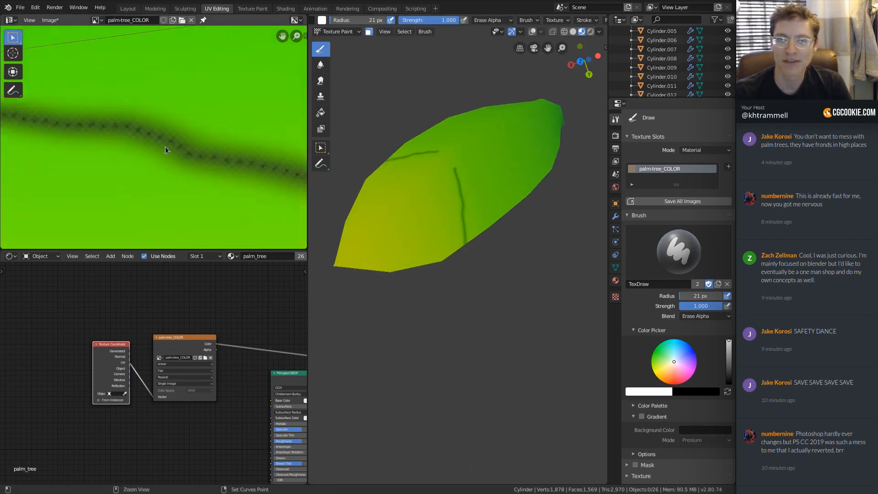
scroll(146, 186, "up", 3)
scroll(92, 131, "down", 3)
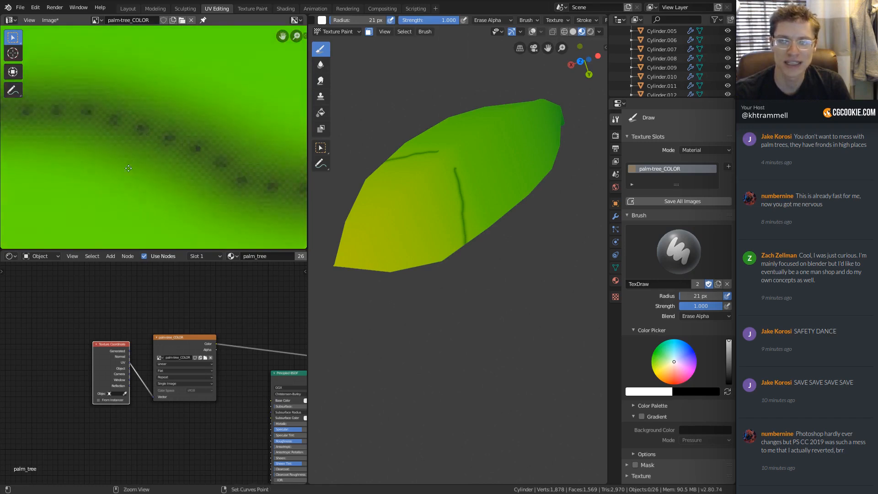
scroll(183, 142, "up", 4)
scroll(192, 133, "down", 3)
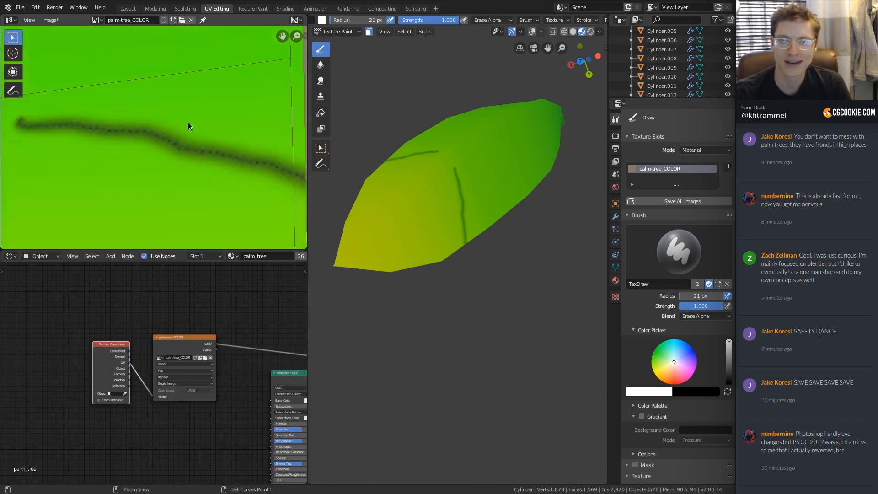
scroll(188, 122, "up", 2)
scroll(476, 205, "up", 5)
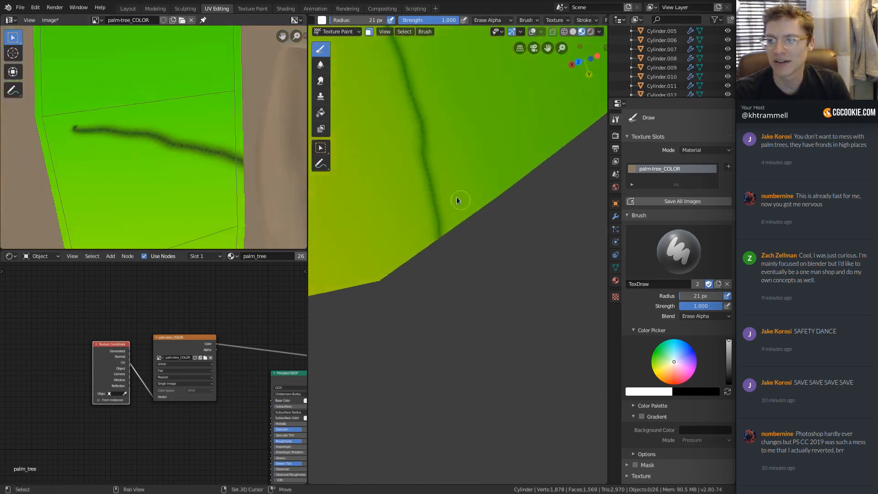
Step: Undo the erase stroke and change the brush falloff to the smooth curve preset
key("ctrl+z")
scroll(479, 243, "down", 5)
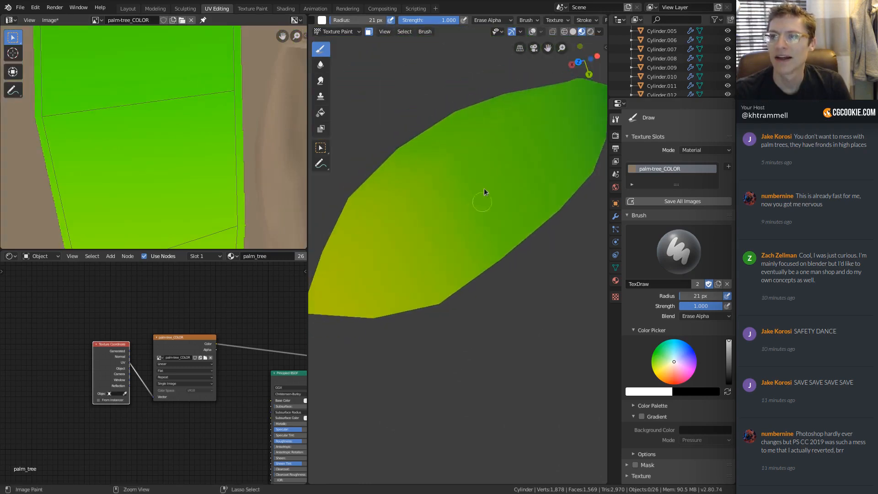
scroll(504, 20, "down", 1)
scroll(505, 19, "down", 2)
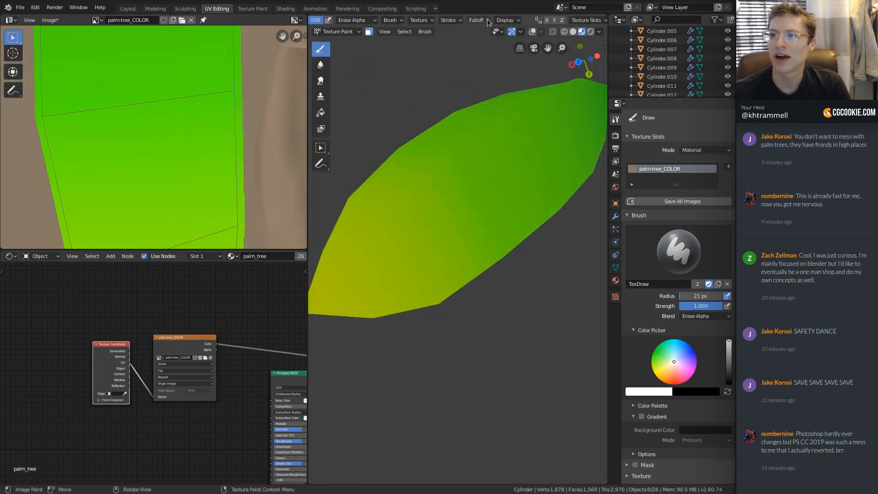
left_click(477, 20)
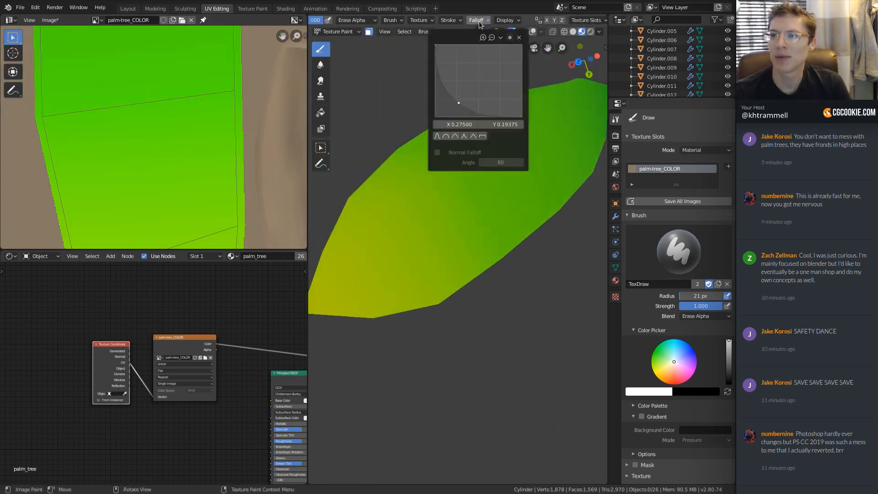
left_click(444, 137)
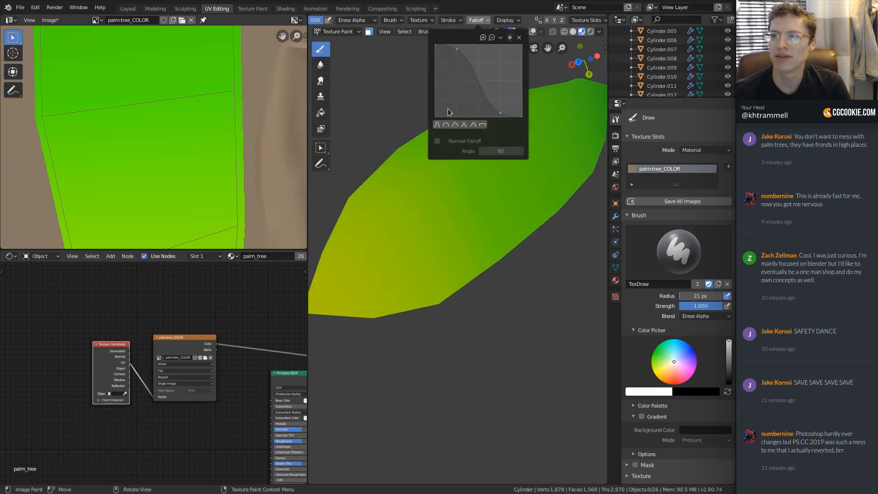
left_click_drag(463, 221, 467, 316)
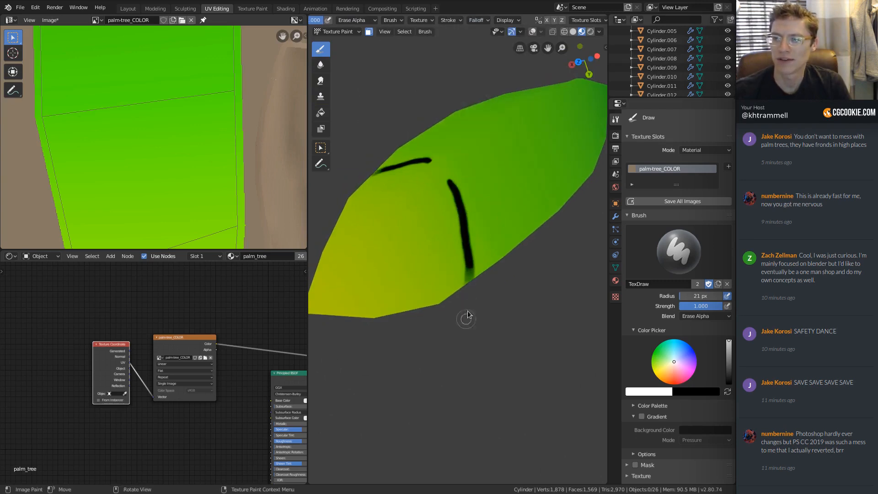
key("ctrl+z")
key("ctrl+z")
Step: Lower the brush strength to 0.817 and paint an Erase Alpha stroke from mid-blade to the leaf's edge
key("shift+f")
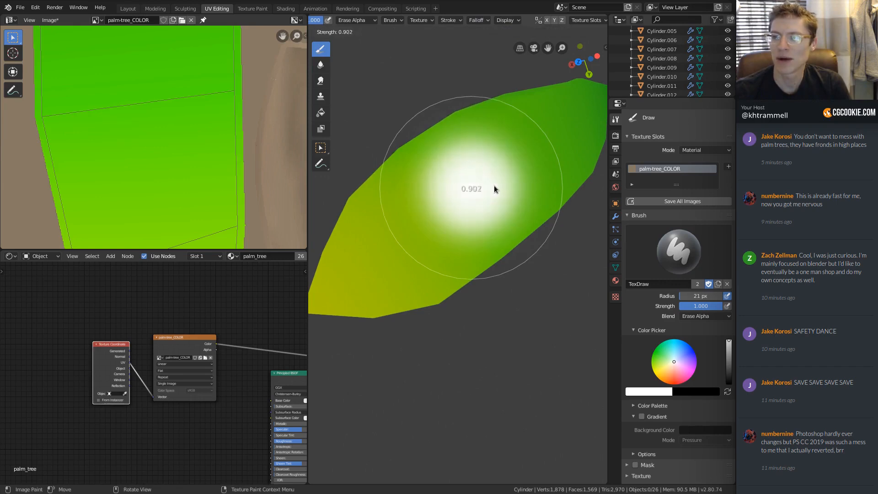
left_click(450, 188)
left_click_drag(466, 199, 476, 208)
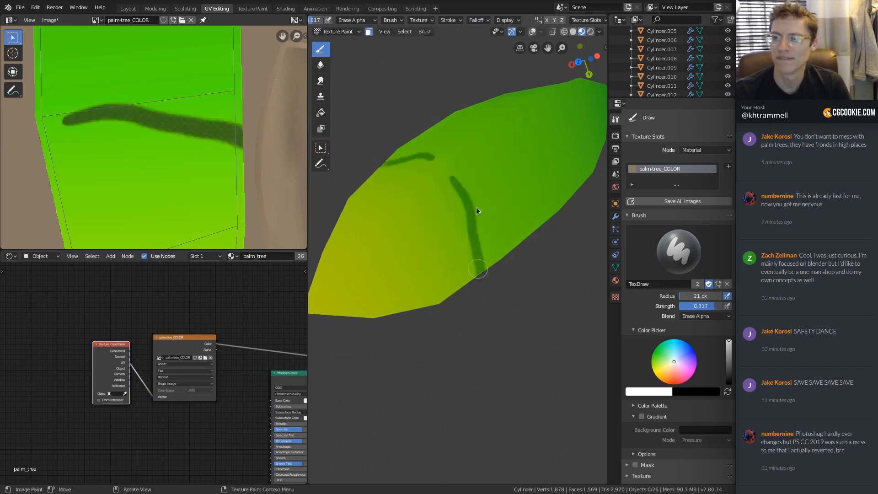
Step: Undo the erase stroke, raise the brush strength to 1.000 and paint an Erase Alpha stroke from mid-blade to the leaf's edge
key("ctrl+z")
key("shift+f")
left_click(441, 177)
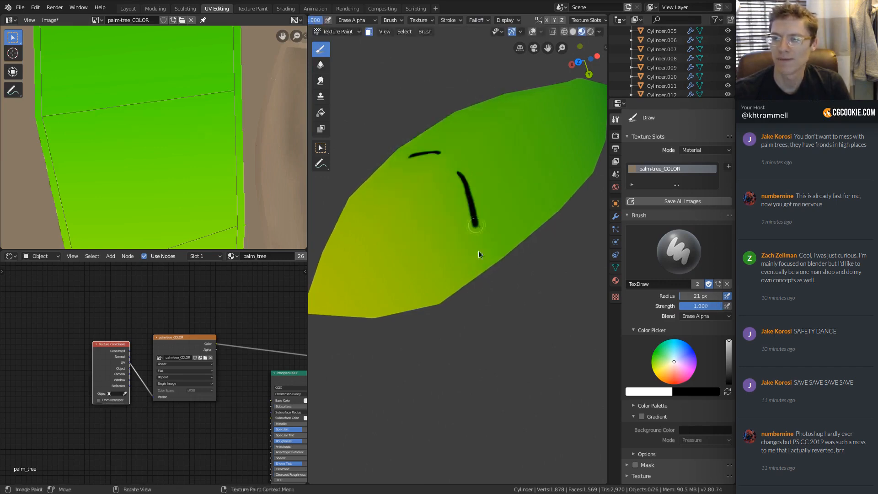
left_click_drag(479, 252, 462, 189)
middle_click_drag(486, 258, 484, 222, "ctrl")
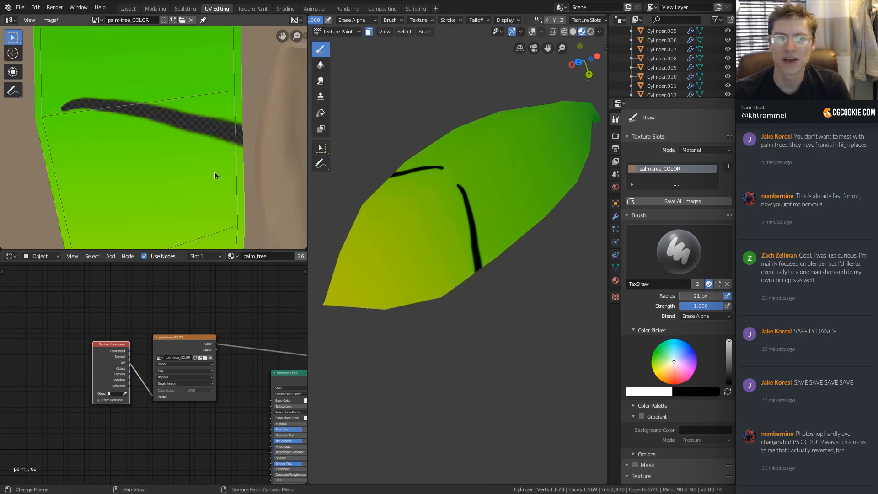
mouse_move(185, 114)
middle_mouse_down()
mouse_move(173, 163)
mouse_move(205, 182)
middle_mouse_up()
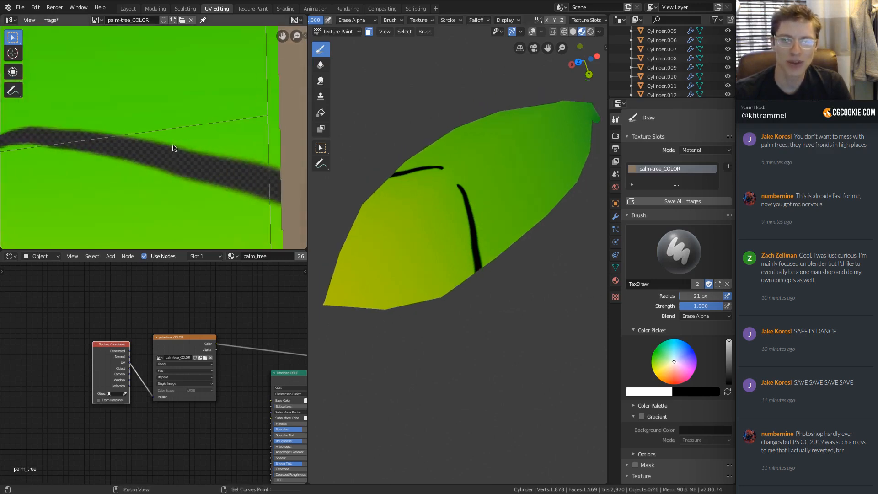
middle_click_drag(172, 144, 199, 144, "ctrl")
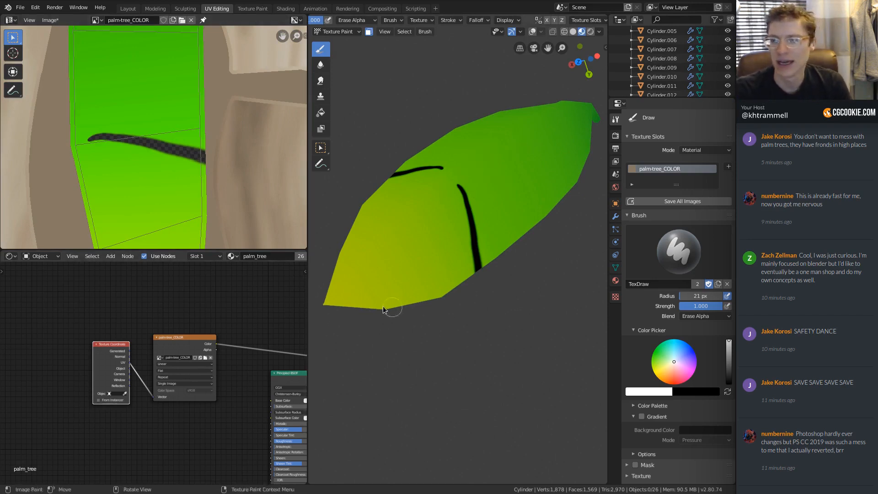
Step: Set the palm_tree material's blend mode to Alpha Clip and check the leaf in Look Dev shading
left_click(615, 283)
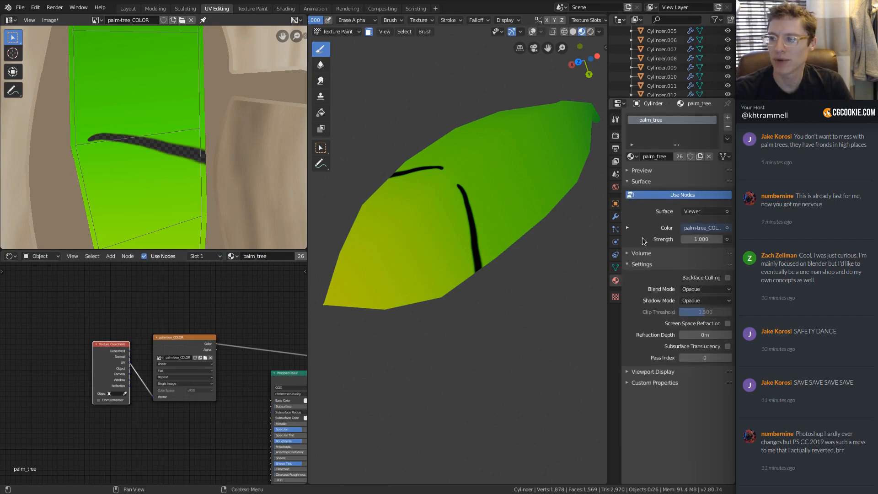
left_click(699, 293)
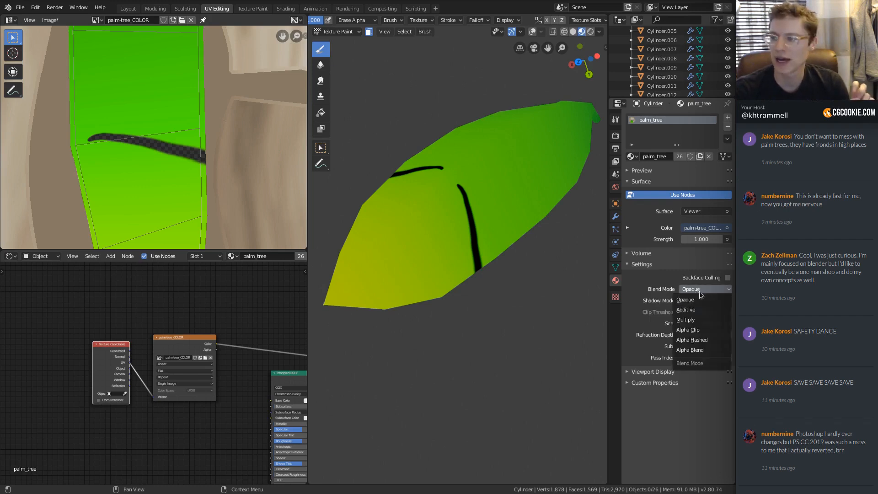
left_click(693, 330)
mouse_move(545, 198)
middle_mouse_down()
mouse_move(499, 219)
mouse_move(485, 272)
mouse_move(499, 264)
mouse_move(473, 259)
mouse_move(474, 268)
mouse_move(485, 208)
middle_mouse_up()
key("z")
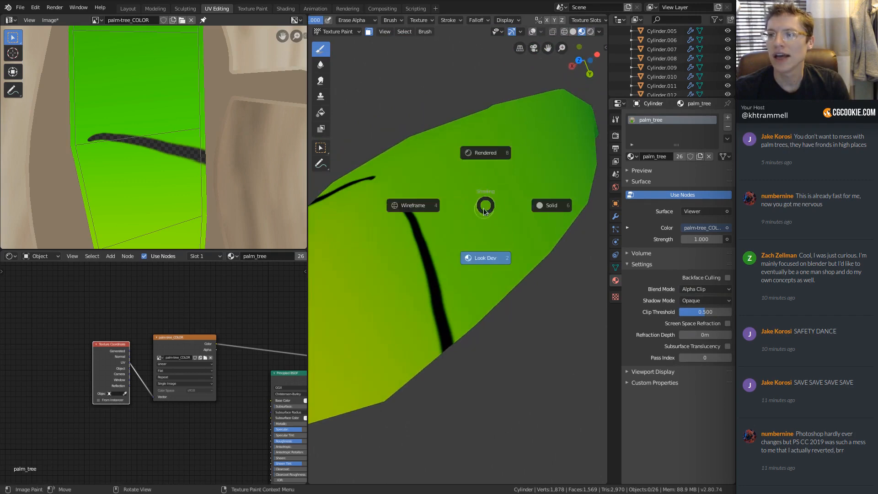
left_click(501, 247)
mouse_move(500, 247)
middle_mouse_down()
mouse_move(486, 239)
mouse_move(477, 189)
mouse_move(437, 201)
mouse_move(478, 208)
mouse_move(479, 220)
mouse_move(386, 285)
middle_mouse_up()
scroll(199, 352, "down", 3)
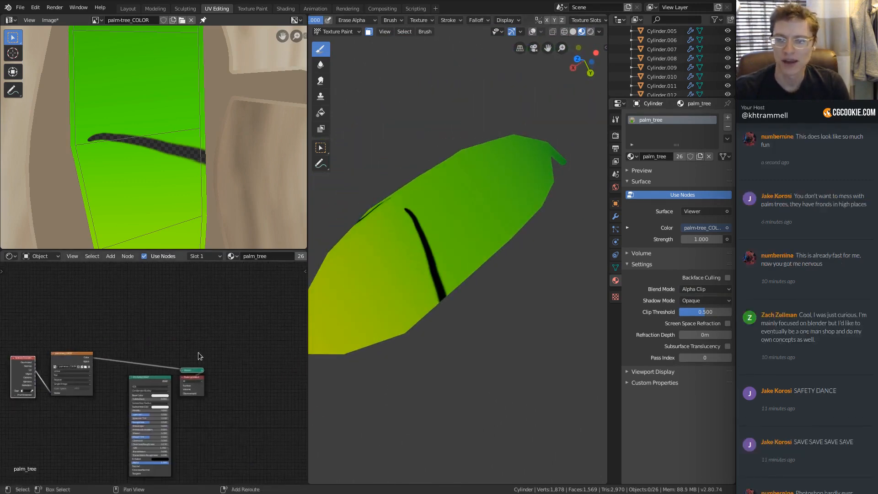
Step: Connect the Alpha output of the palm-tree_COLOR image node to the Alpha input of the Principled BSDF
middle_click_drag(199, 352, 149, 340, "shift")
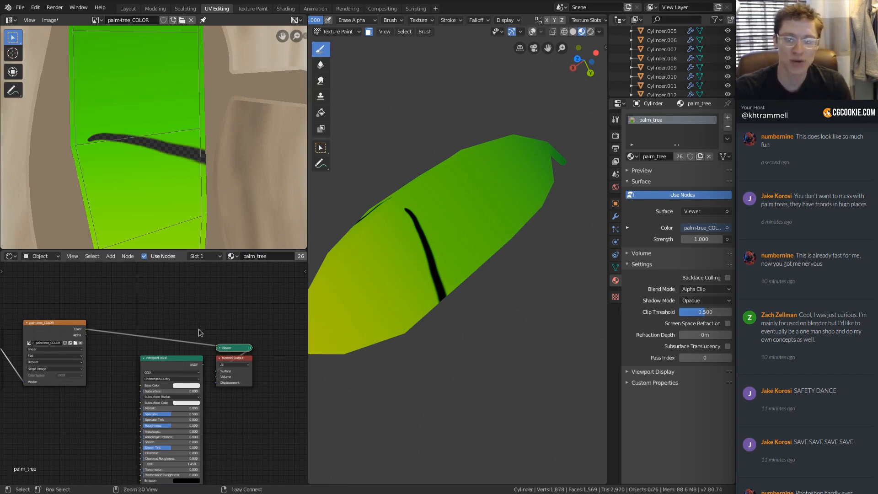
middle_click_drag(169, 381, 181, 361, "ctrl")
middle_click_drag(123, 380, 92, 293)
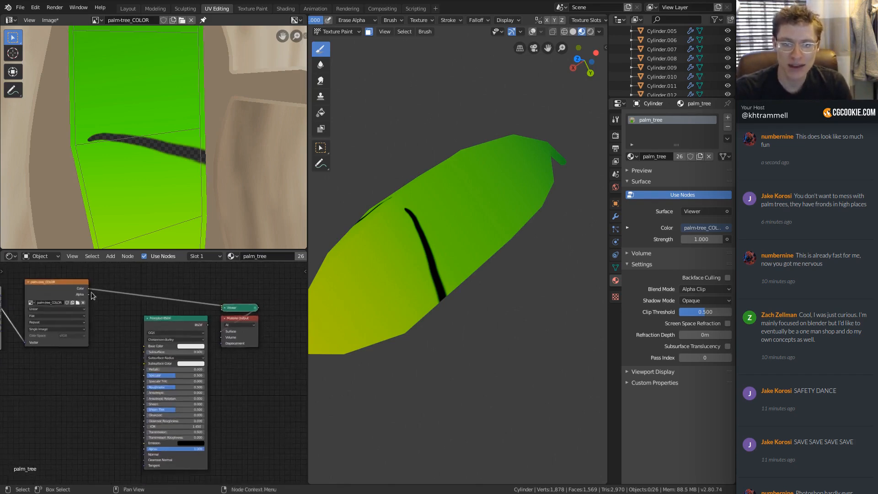
left_click_drag(90, 294, 144, 448)
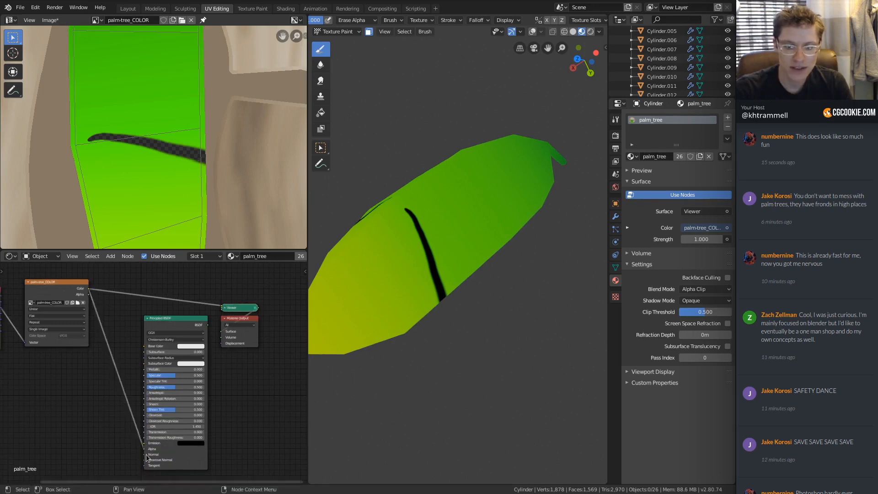
scroll(144, 381, "up", 2)
scroll(143, 380, "up", 2)
scroll(139, 322, "down", 4)
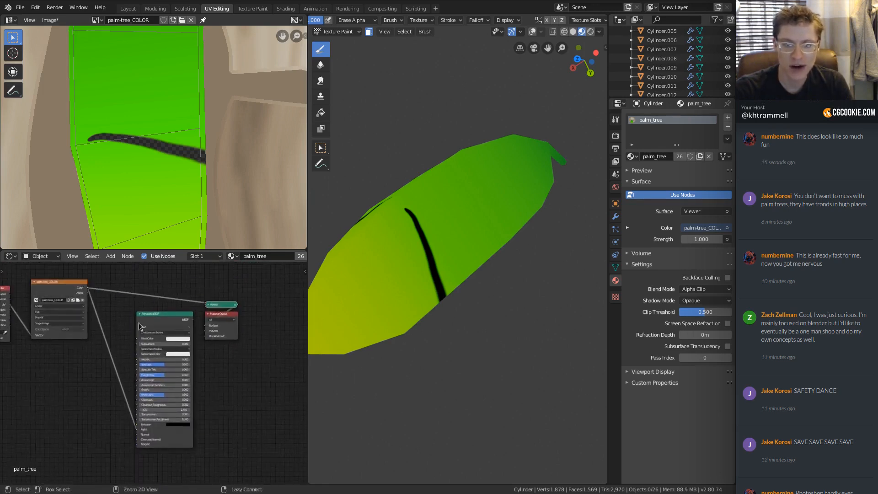
Step: Replace the emission viewer with the Principled BSDF as the Material Output's surface and reposition both nodes
left_click_drag(143, 312, 135, 312)
middle_click_drag(149, 270, 183, 345)
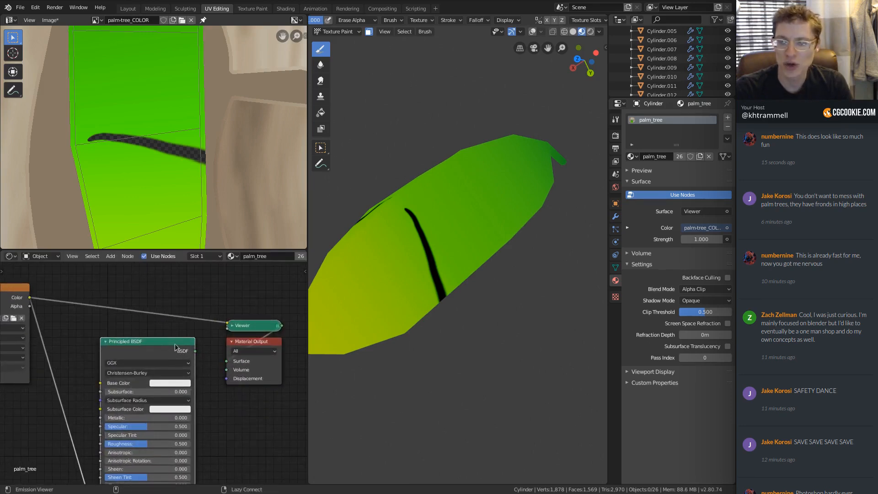
left_click(179, 344, "ctrl+shift")
left_click_drag(174, 349, 172, 321)
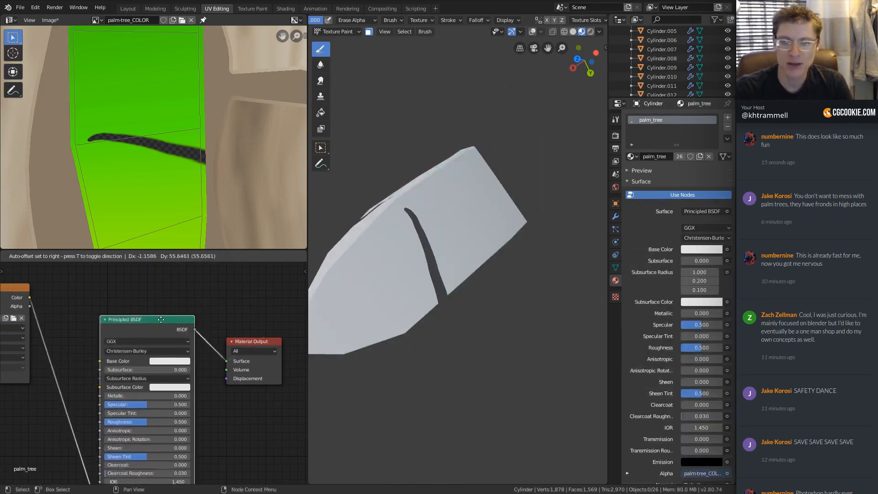
left_click_drag(253, 343, 251, 329)
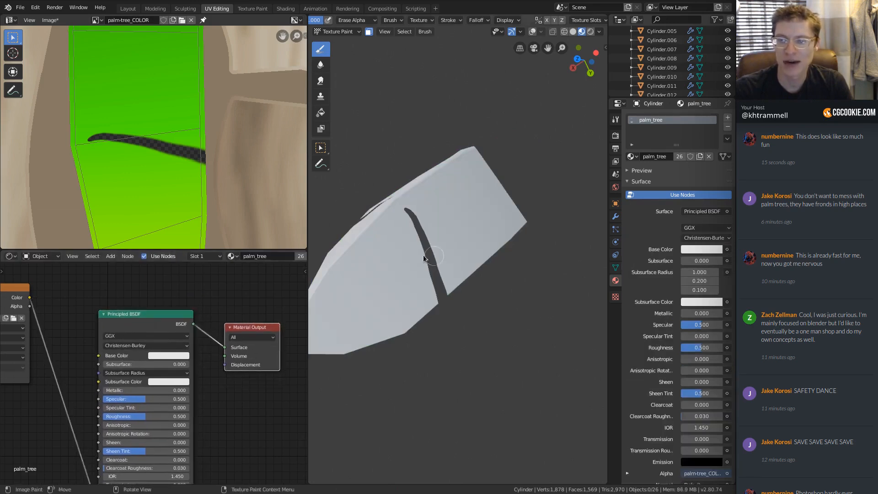
mouse_move(423, 254)
middle_mouse_down()
mouse_move(398, 265)
mouse_move(450, 268)
mouse_move(405, 248)
mouse_move(438, 248)
mouse_move(431, 238)
mouse_move(407, 246)
mouse_move(430, 251)
middle_mouse_up()
Step: Connect the palm-tree_COLOR image node's Color output to the Principled BSDF's Base Color and check the leaf
middle_click_drag(28, 301, 61, 311)
left_click_drag(62, 307, 113, 346)
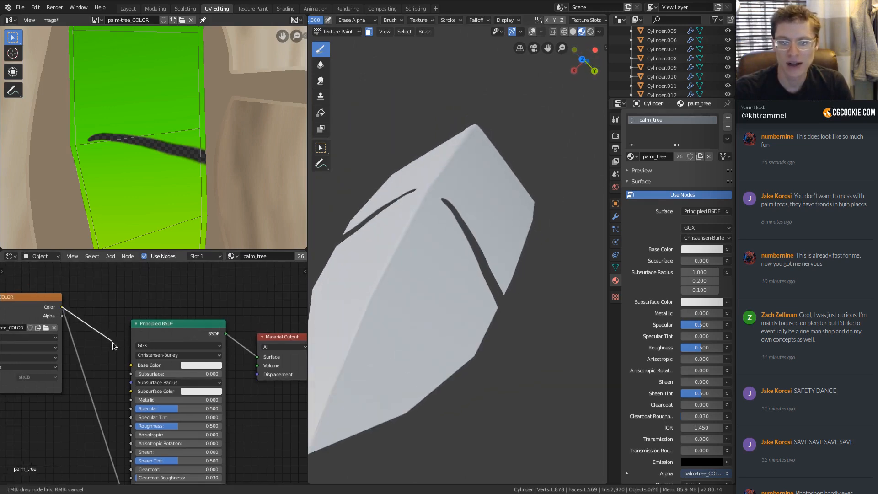
left_click_drag(184, 347, 183, 361)
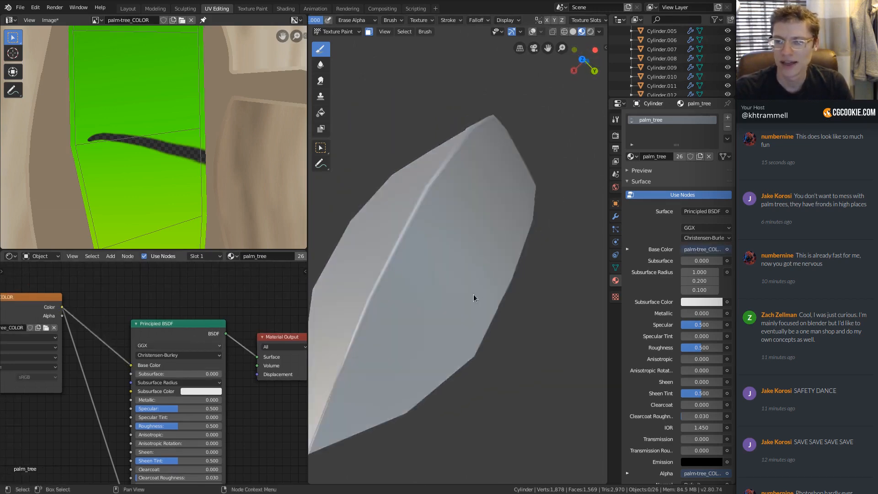
middle_click_drag(441, 302, 476, 275)
middle_click_drag(442, 264, 336, 314)
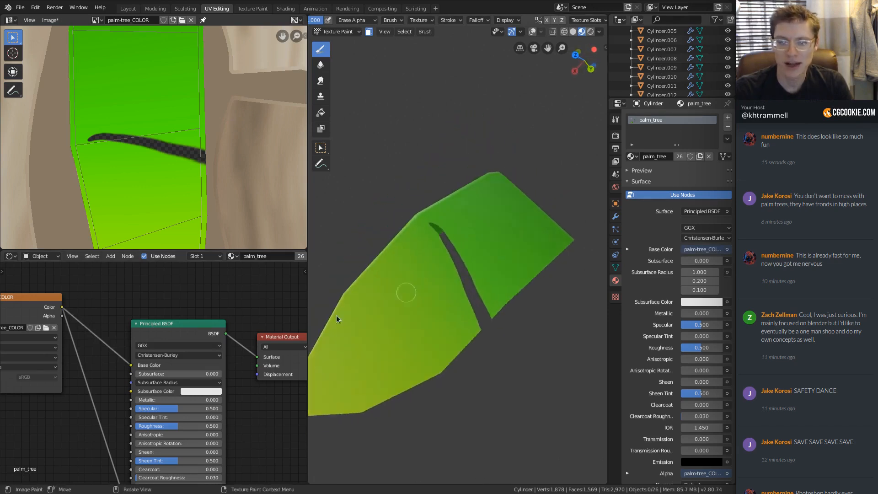
Step: Lower the Principled BSDF roughness to 0.264 and inspect the leaf's shine from several angles
scroll(144, 350, "up", 3)
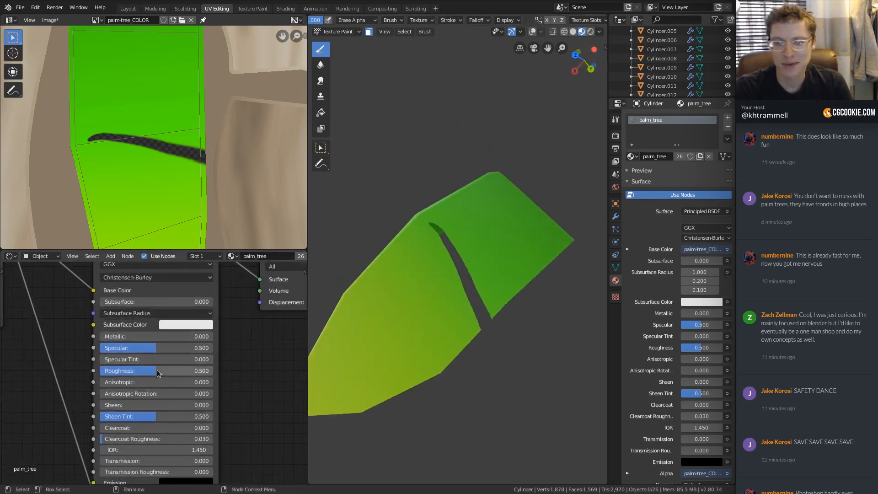
left_click_drag(153, 369, 112, 371)
mouse_move(390, 292)
middle_mouse_down()
mouse_move(361, 260)
mouse_move(421, 252)
mouse_move(437, 275)
mouse_move(405, 294)
mouse_move(390, 287)
mouse_move(418, 276)
mouse_move(502, 278)
mouse_move(429, 311)
mouse_move(448, 294)
mouse_move(427, 327)
mouse_move(471, 279)
mouse_move(468, 295)
mouse_move(478, 276)
mouse_move(462, 270)
mouse_move(469, 285)
middle_mouse_up()
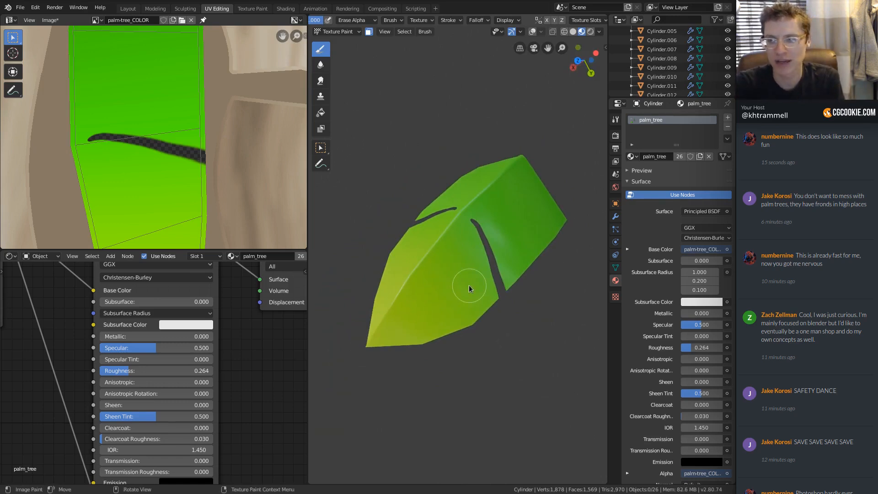
middle_click_drag(529, 248, 364, 264)
scroll(172, 184, "down", 4)
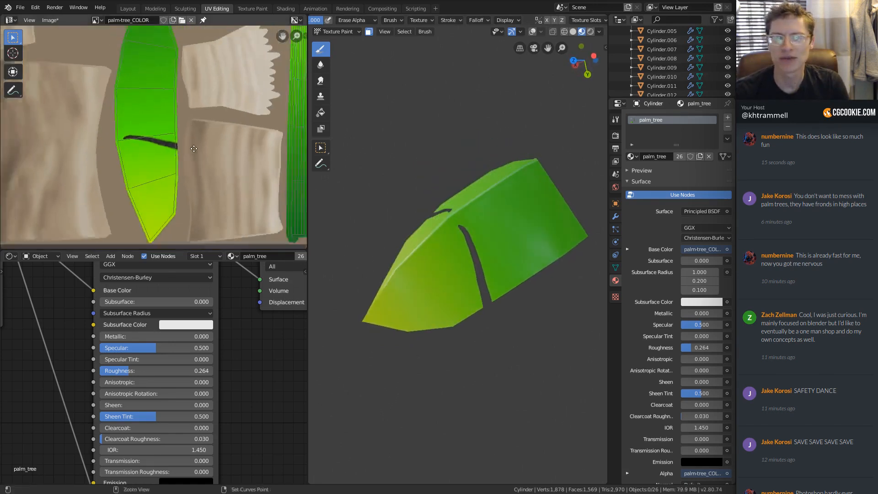
middle_click_drag(439, 220, 464, 220)
Step: Return to Object Mode and leave local view to inspect the slit on all the tree's leaves
key("Tab")
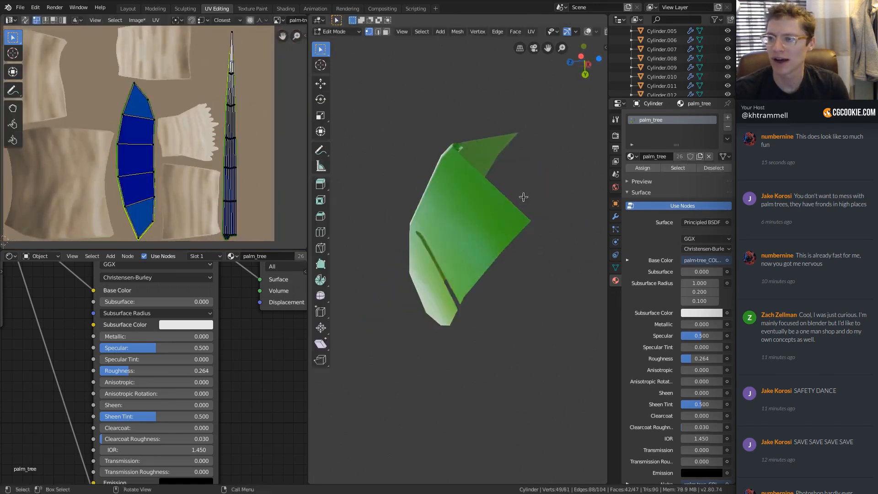
mouse_move(578, 196)
middle_mouse_down()
mouse_move(512, 224)
mouse_move(402, 68)
middle_mouse_up()
key("ctrl+Tab")
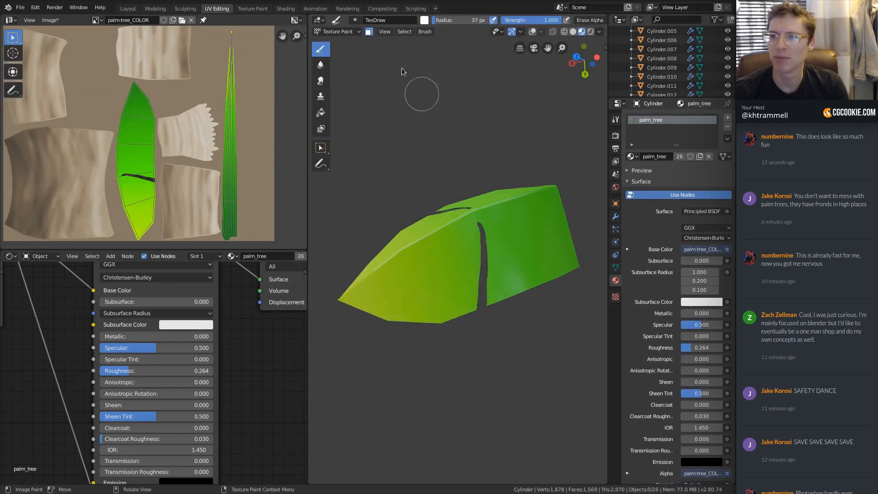
left_click(355, 32)
left_click(350, 46)
left_click(539, 223)
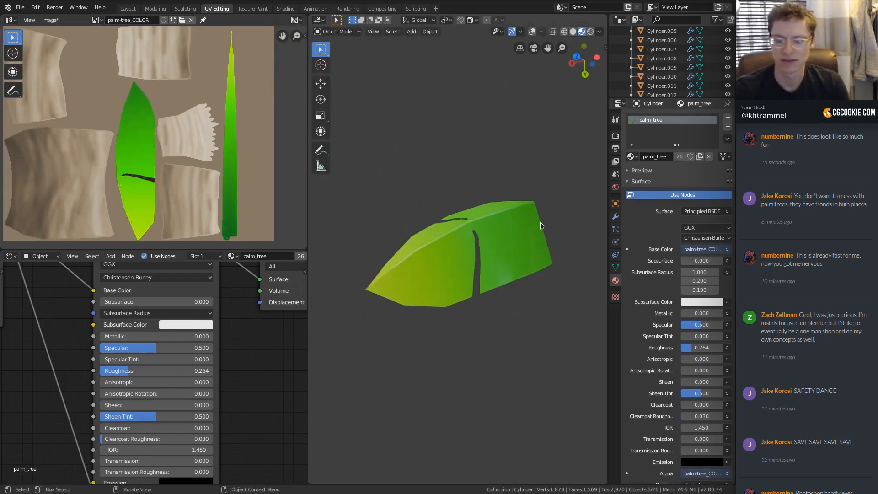
key("KP_Divide")
middle_click_drag(483, 220, 464, 254)
scroll(146, 164, "up", 2)
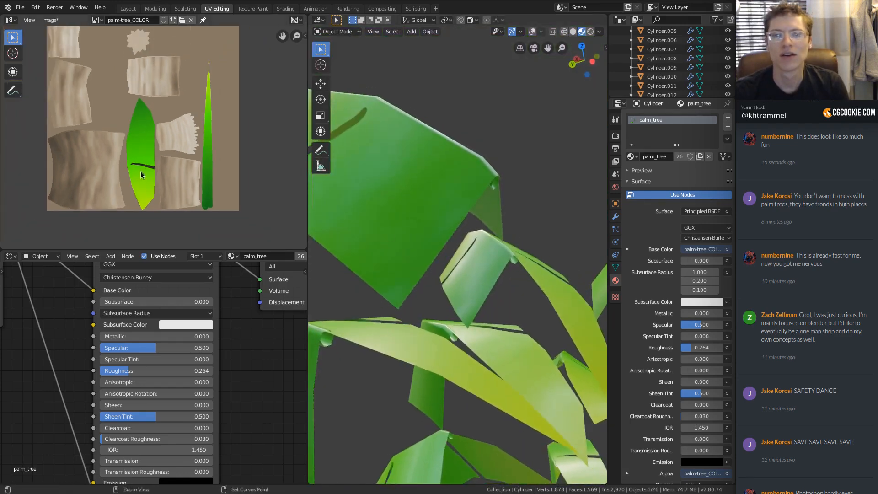
scroll(144, 161, "down", 4)
Step: Turn on the viewport overlays, reveal the leaf's hidden geometry in Edit Mode and return to Object Mode
key("Tab")
key("Tab")
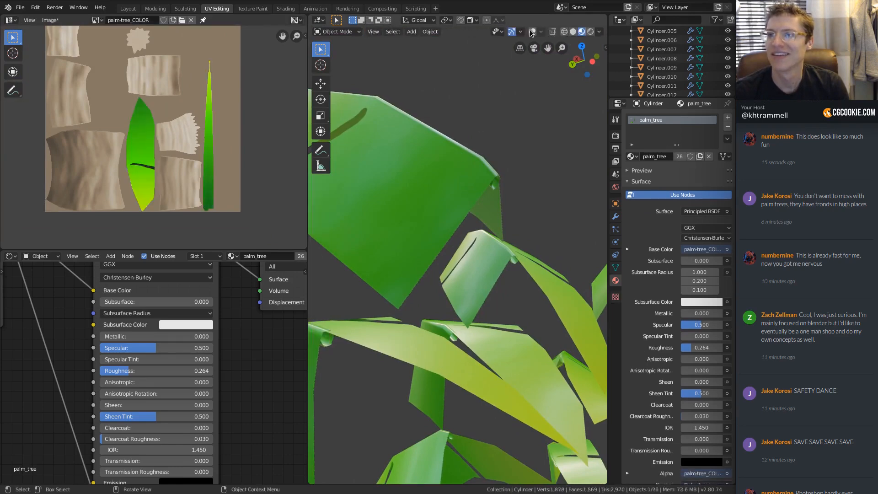
left_click(532, 32)
scroll(529, 224, "down", 2)
key("Tab")
middle_click_drag(519, 209, 503, 213)
key("alt+h")
scroll(508, 194, "down", 3)
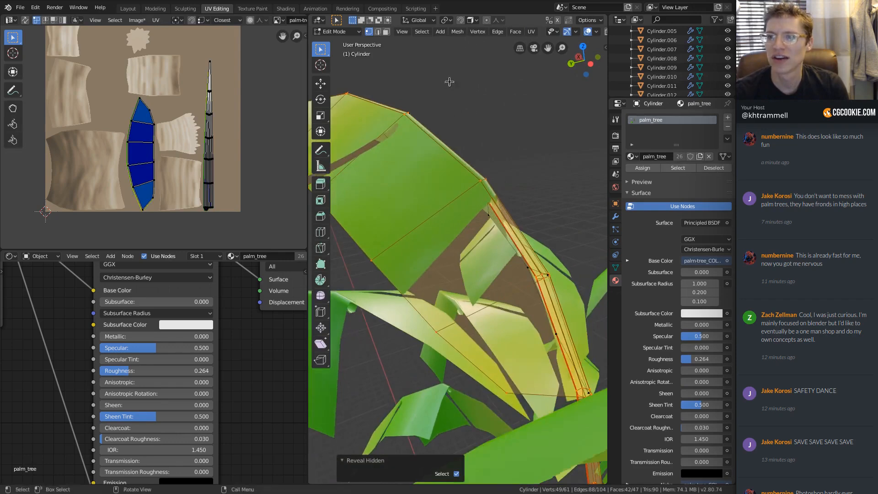
key("Tab")
Step: Switch the leaf to Texture Paint mode and disable the face selection paint mask
left_click(359, 33)
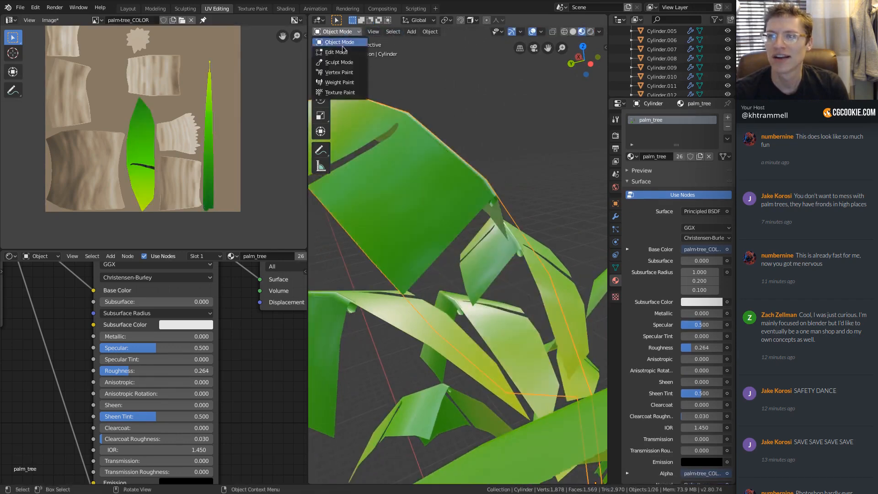
left_click(344, 90)
middle_click_drag(497, 161, 443, 141)
left_click(369, 33)
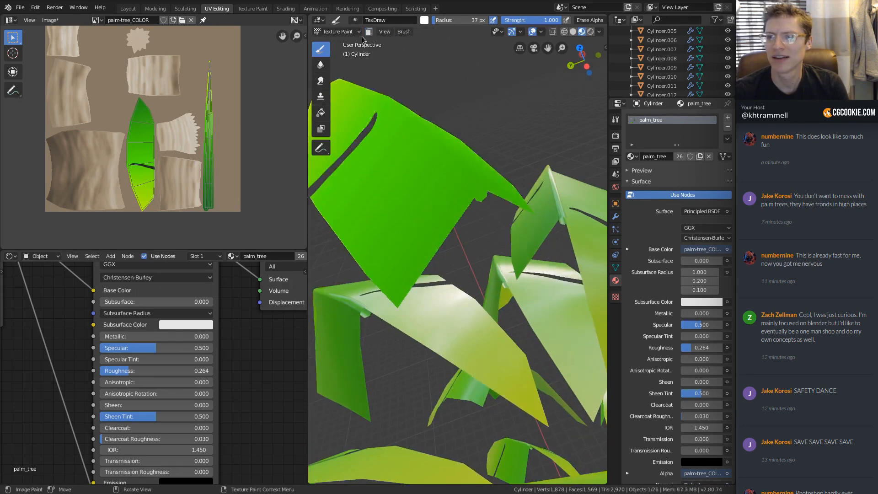
Step: Display only the Alpha channel of the palm-tree_COLOR image in the image editor
middle_click_drag(235, 56, 218, 82)
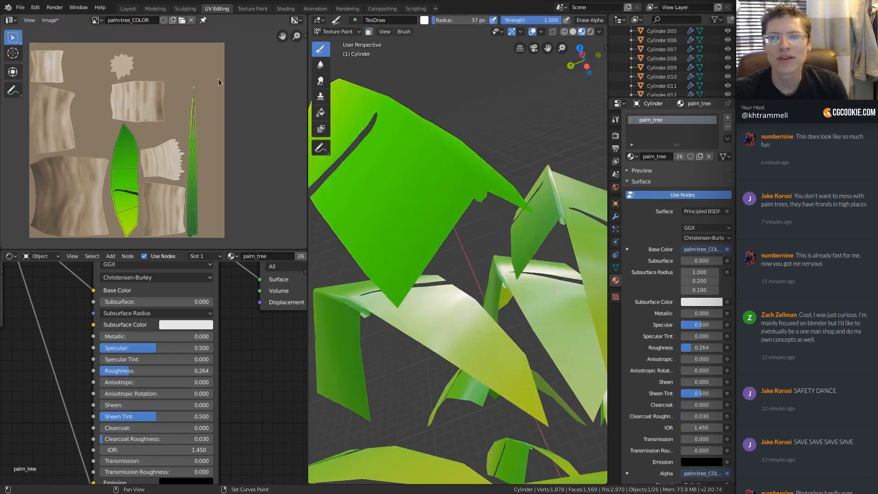
left_click(297, 22)
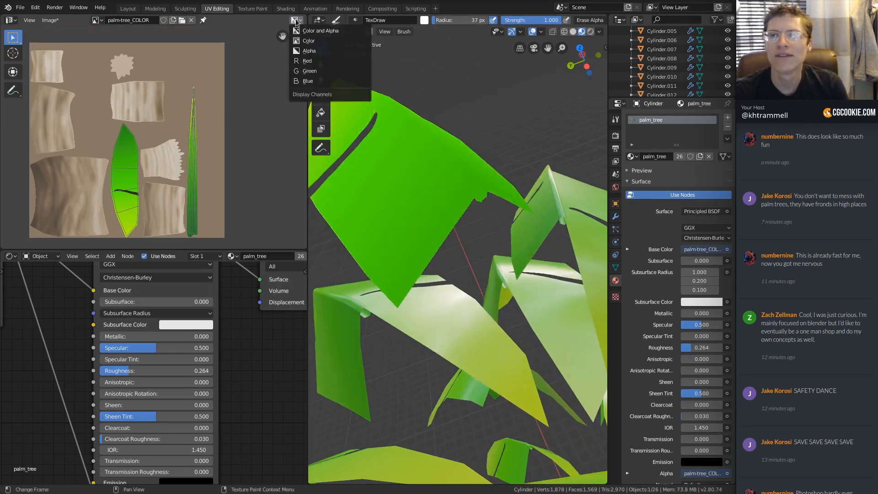
left_click(316, 61)
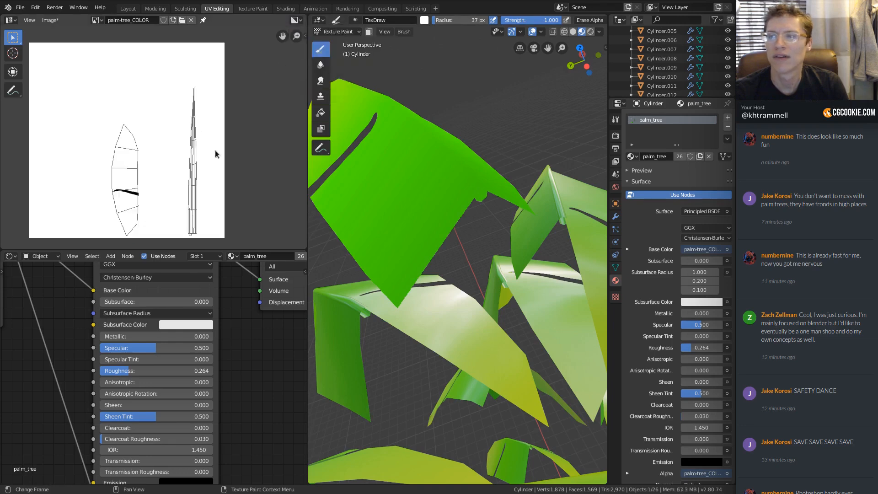
mouse_move(460, 215)
middle_mouse_down()
mouse_move(467, 175)
mouse_move(446, 199)
mouse_move(464, 228)
middle_mouse_up()
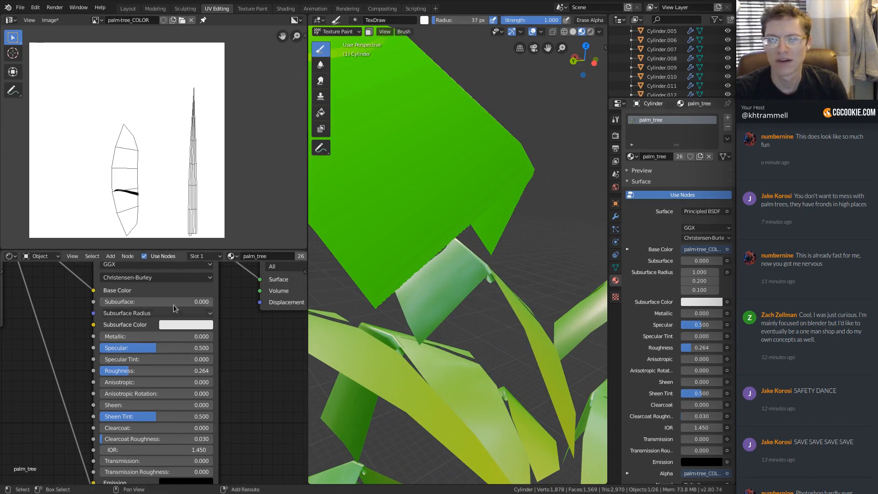
Step: Isolate the palm leaf in local view and keep it in Texture Paint mode
middle_click_drag(156, 393, 165, 359)
middle_click_drag(146, 264, 200, 415, "shift")
middle_click_drag(149, 341, 148, 339, "ctrl")
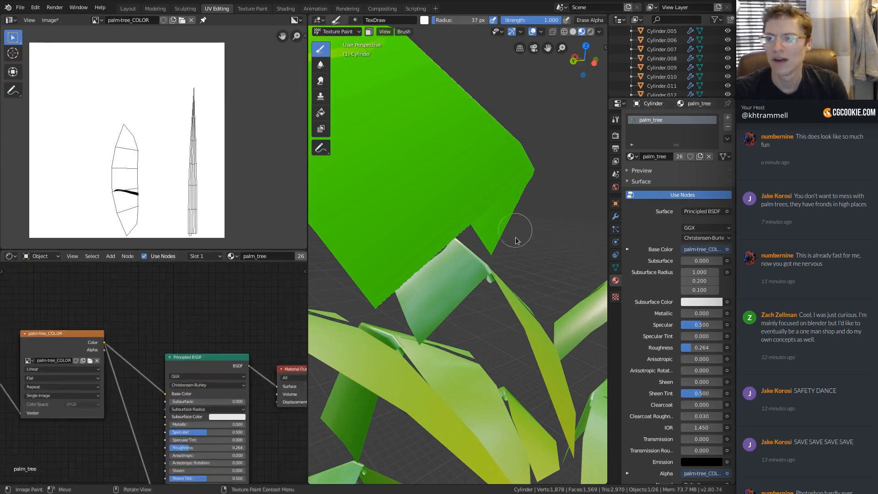
mouse_move(516, 230)
middle_mouse_down()
mouse_move(496, 221)
mouse_move(450, 253)
mouse_move(492, 239)
mouse_move(465, 280)
mouse_move(488, 249)
mouse_move(473, 249)
mouse_move(453, 270)
middle_mouse_up()
key("slash")
key("Tab")
key("Tab")
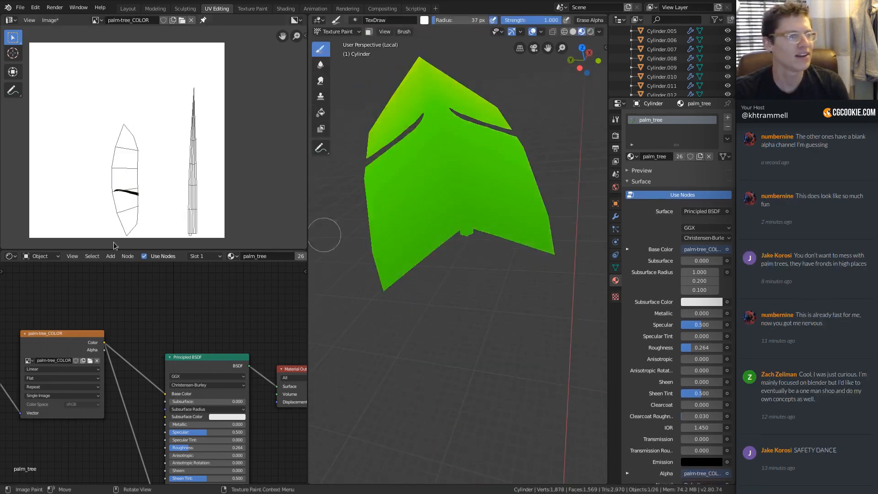
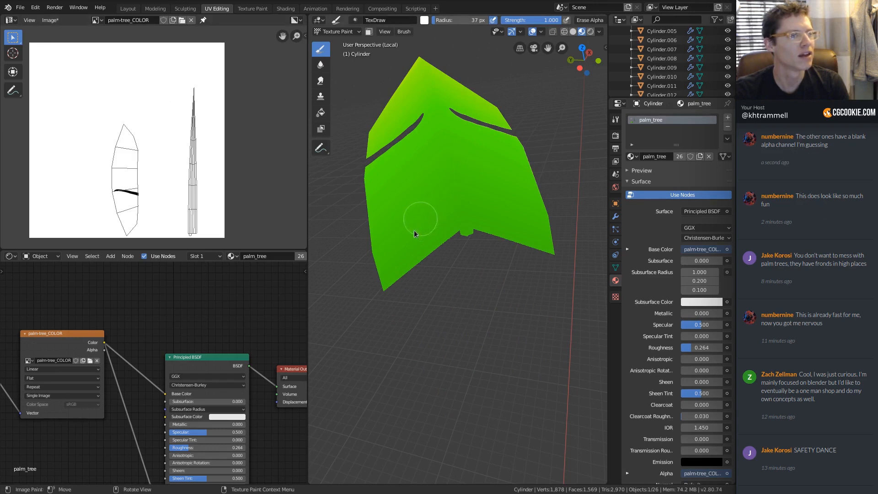
Step: Try another erasing stroke beside the slit near the leaf tip and undo it
middle_click_drag(415, 224, 384, 254)
scroll(384, 255, "up", 2)
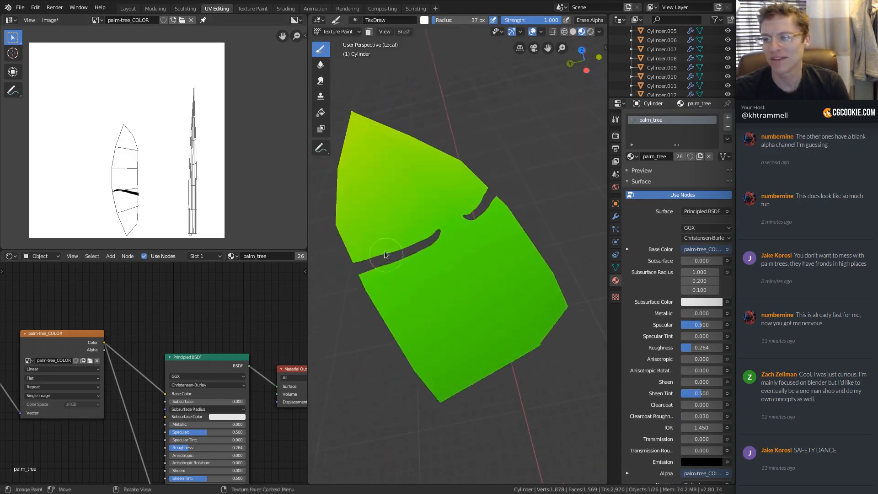
left_click_drag(378, 235, 338, 247)
mouse_move(405, 233)
middle_mouse_down()
mouse_move(511, 262)
mouse_move(441, 247)
mouse_move(464, 237)
middle_mouse_up()
key("ctrl+z")
scroll(463, 237, "down", 1)
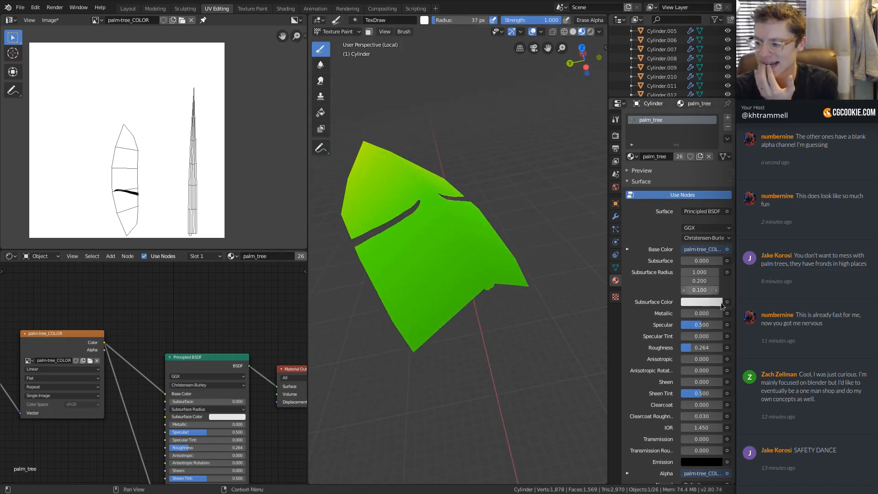
Step: Preview the palm-tree_COLOR texture directly on the leaf, return to the Principled BSDF output, and examine the cut from several angles
left_click(91, 333, "ctrl+shift")
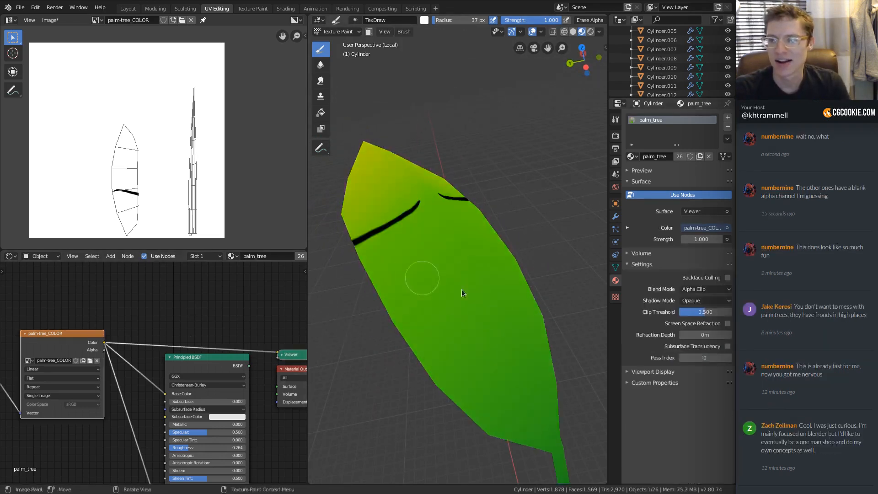
middle_click_drag(231, 370, 200, 310)
left_click(199, 311, "ctrl+shift")
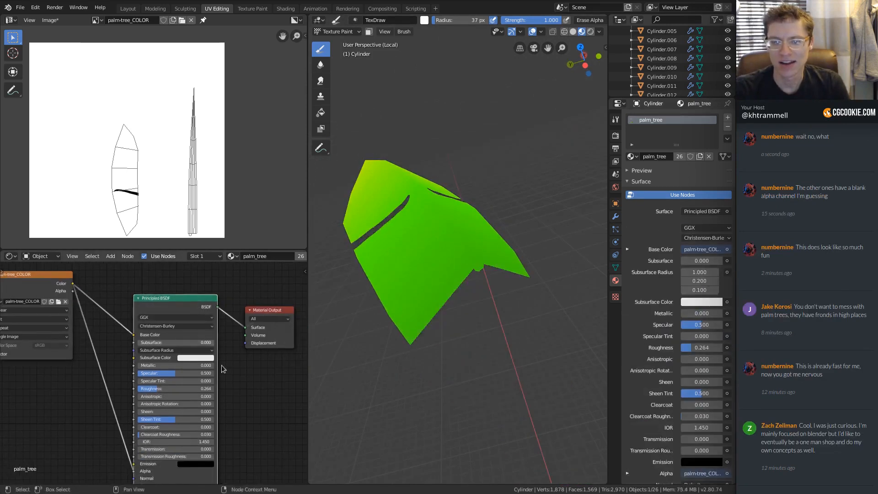
scroll(212, 356, "down", 3, "shift")
middle_click_drag(448, 275, 481, 241)
middle_click_drag(157, 354, 158, 402)
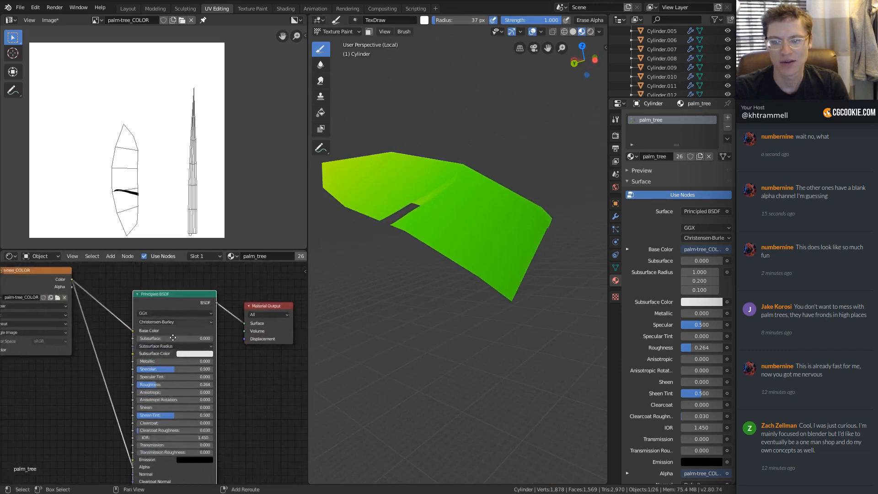
middle_click_drag(176, 278, 157, 371)
middle_click_drag(238, 373, 241, 260)
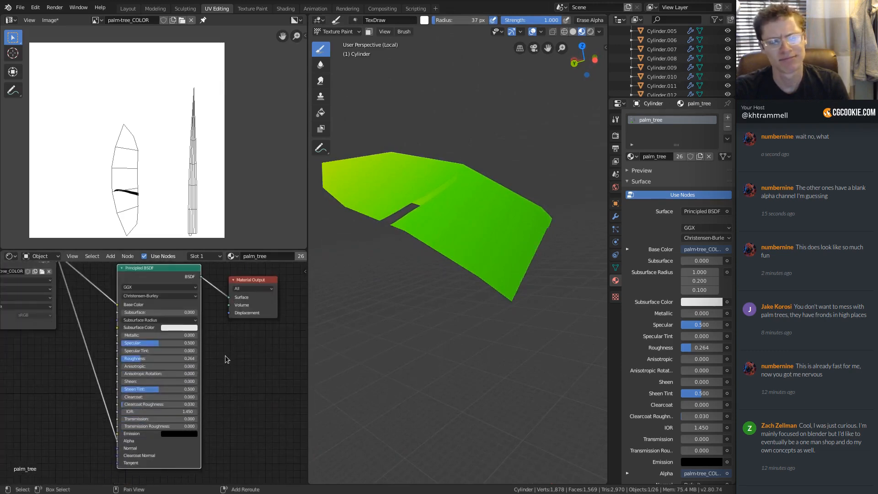
middle_click_drag(520, 285, 492, 281)
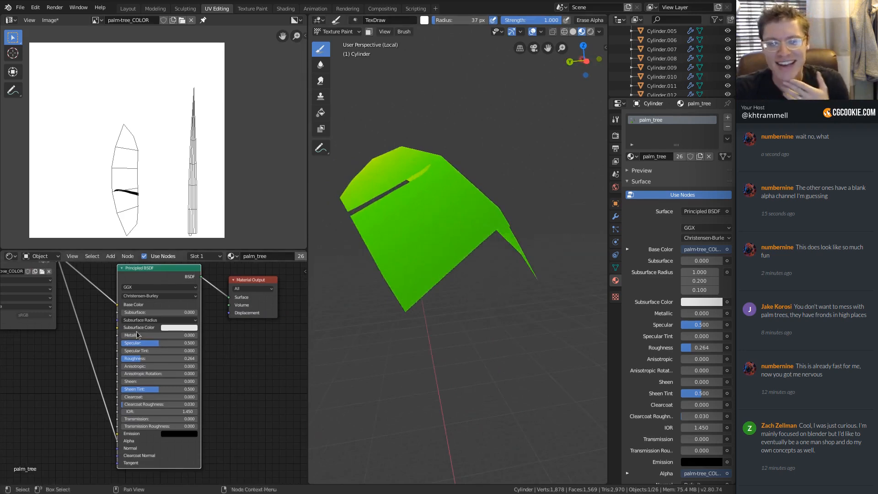
Step: Preview the palm-tree_COLOR texture node's Color output and its Alpha output on the leaf
middle_click_drag(93, 297, 168, 368)
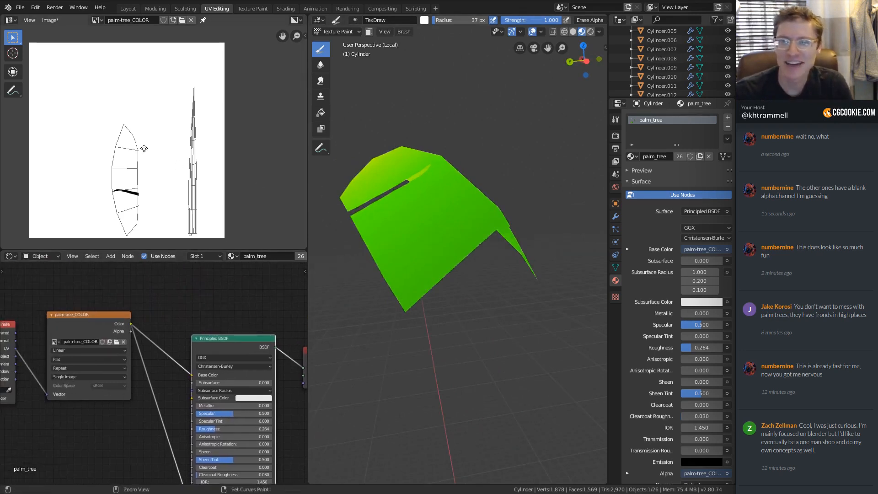
scroll(133, 153, "up", 3)
middle_click_drag(69, 331, 117, 323)
left_click(116, 322, "ctrl+shift")
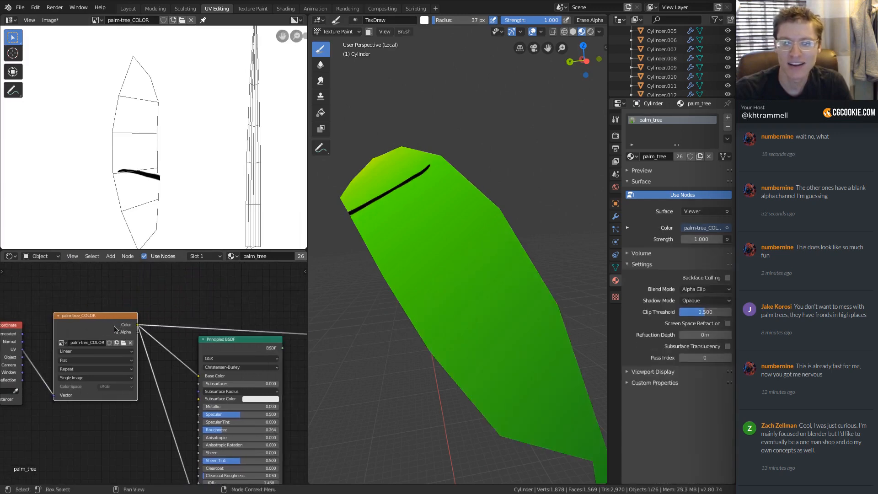
left_click(117, 323, "ctrl+shift")
middle_click_drag(414, 267, 461, 270)
middle_click_drag(166, 305, 135, 309)
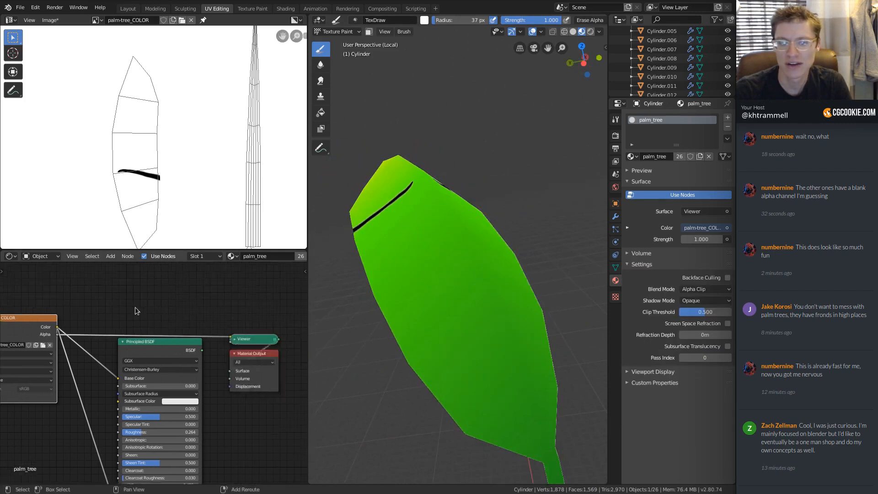
middle_click_drag(457, 311, 473, 297)
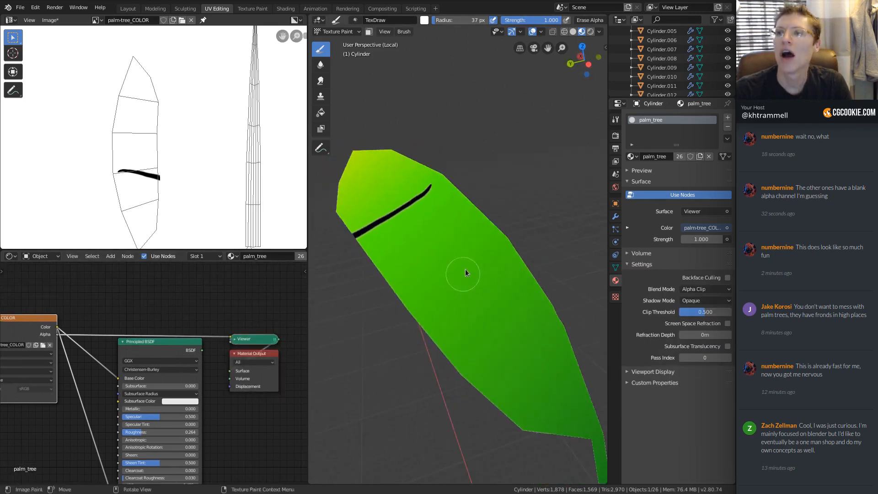
Step: Set the Texture Paint overlay opacity to 0 and route the Principled BSDF back to the material output
left_click(542, 32)
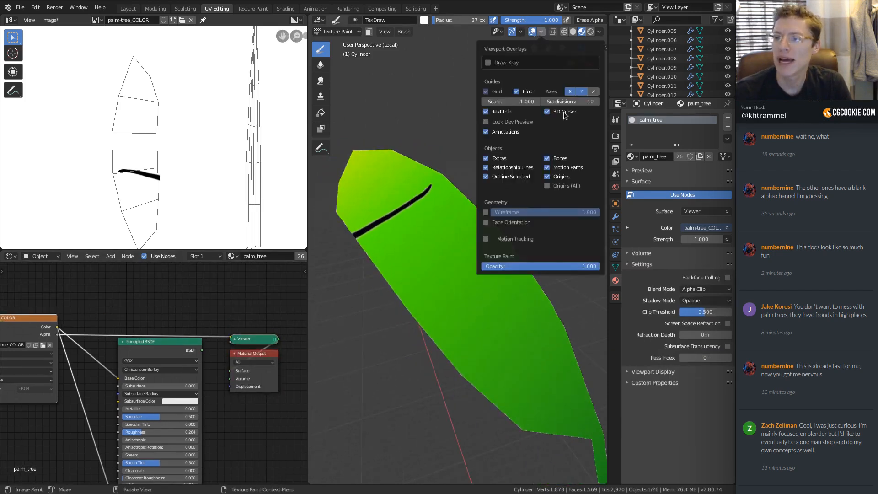
mouse_move(565, 269)
left_mouse_down()
mouse_move(444, 275)
mouse_move(603, 270)
left_mouse_up()
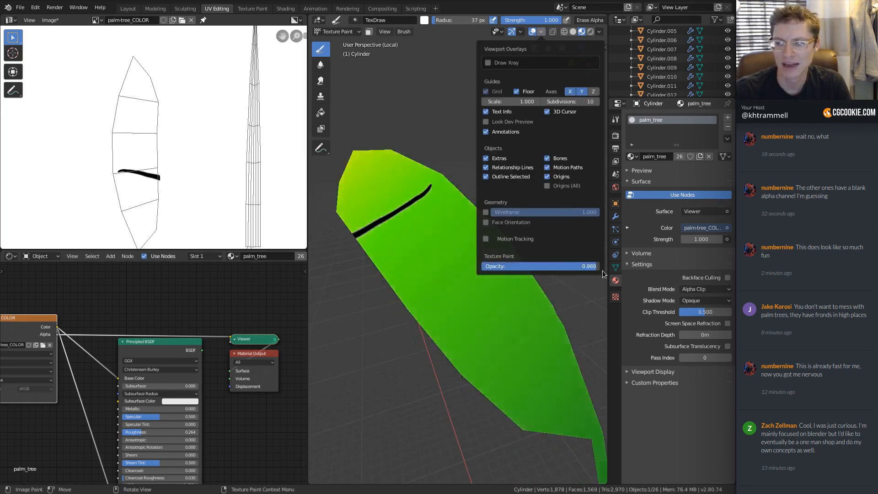
left_click(541, 33)
left_click_drag(596, 269, 428, 275)
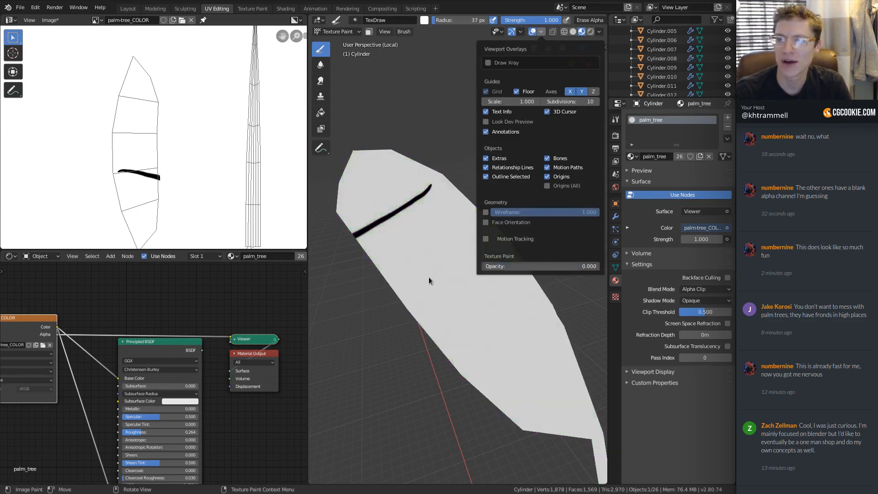
left_click(174, 343, "ctrl+shift")
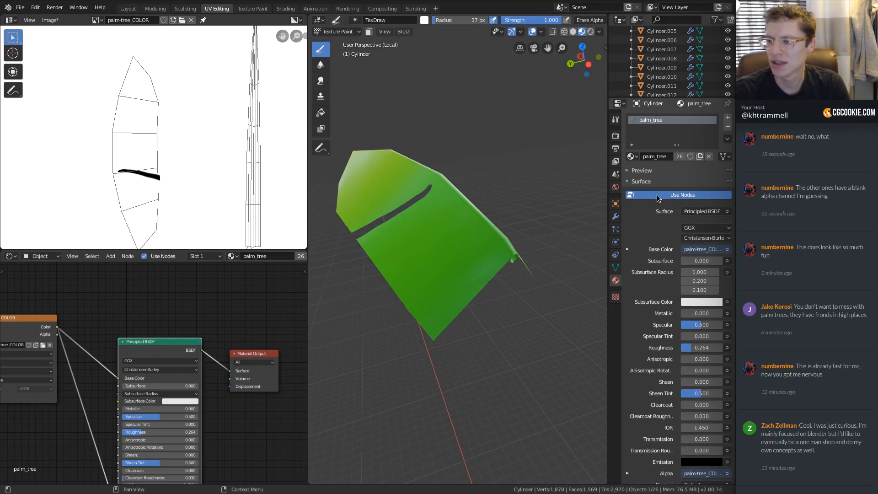
middle_click_drag(510, 257, 441, 294)
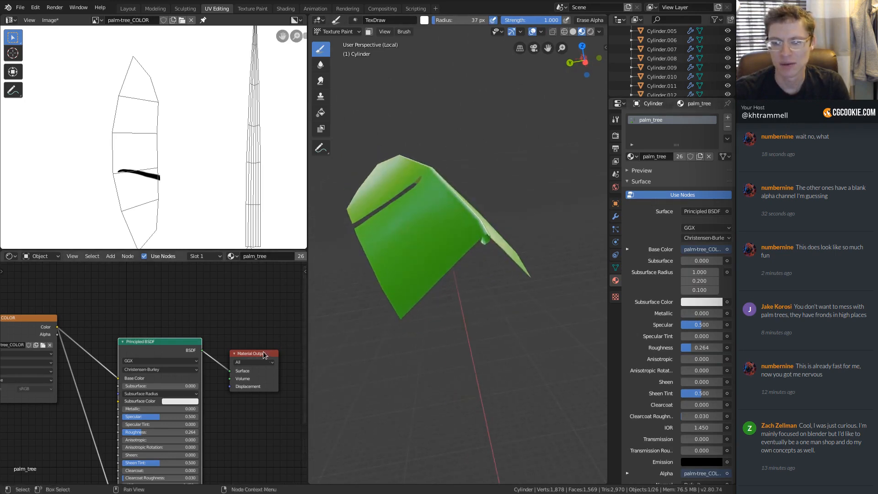
Step: Move the Material Output and Principled BSDF nodes upward and check the link into the Principled BSDF's Alpha input
left_click_drag(264, 355, 281, 314)
left_click_drag(152, 349, 154, 310)
middle_click_drag(209, 365, 157, 367, "shift")
scroll(146, 359, "up", 5, "shift")
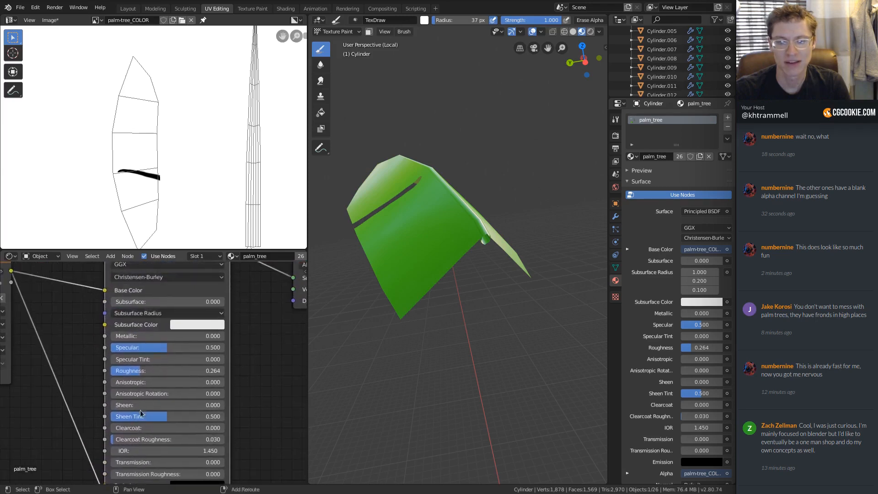
middle_click_drag(142, 350, 156, 302, "shift")
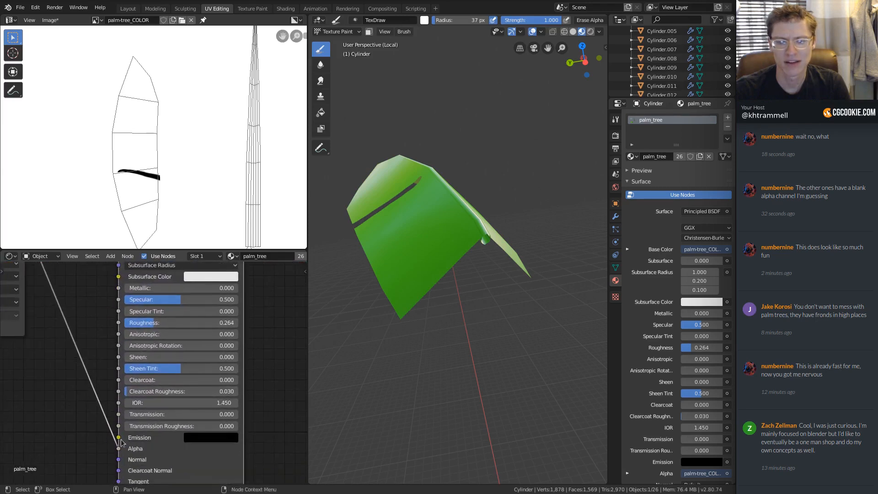
mouse_move(119, 450)
left_mouse_down()
mouse_move(88, 429)
mouse_move(119, 448)
left_mouse_up()
Step: Save the palm-tree_COLOR image and show its image properties in the image editor
left_click(54, 20)
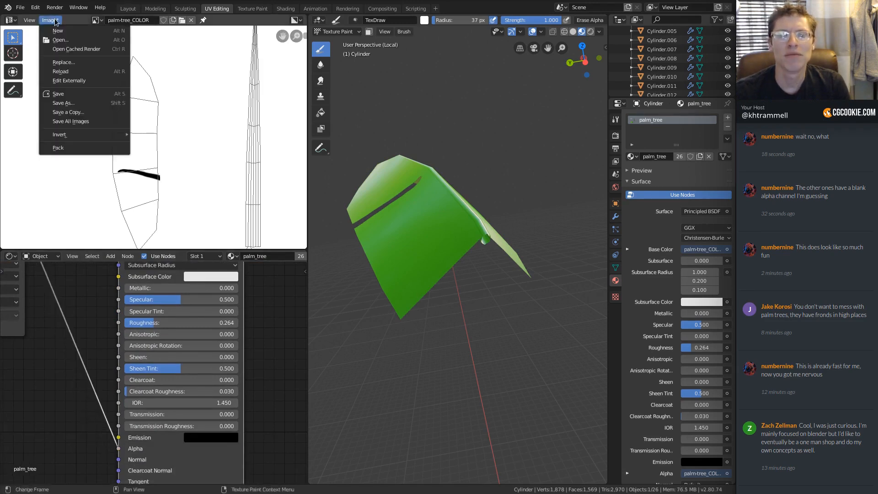
left_click(64, 93)
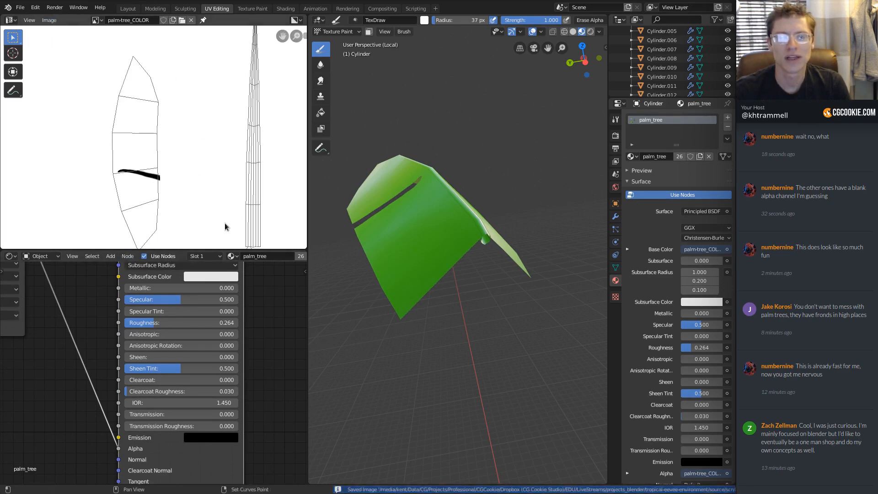
scroll(215, 196, "down", 1)
key("n")
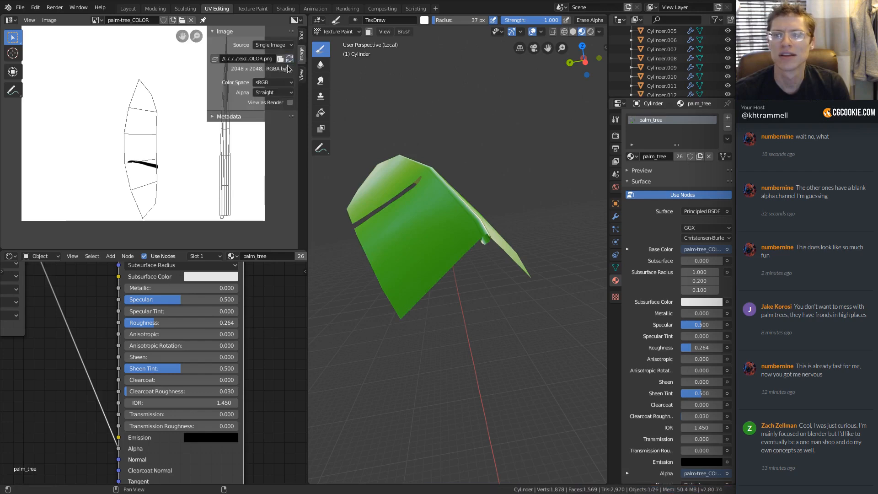
Step: Check the leaf's transform properties and its mesh in Edit Mode, return to Texture Paint mode and hide the viewport properties
key("n")
scroll(421, 240, "up", 5)
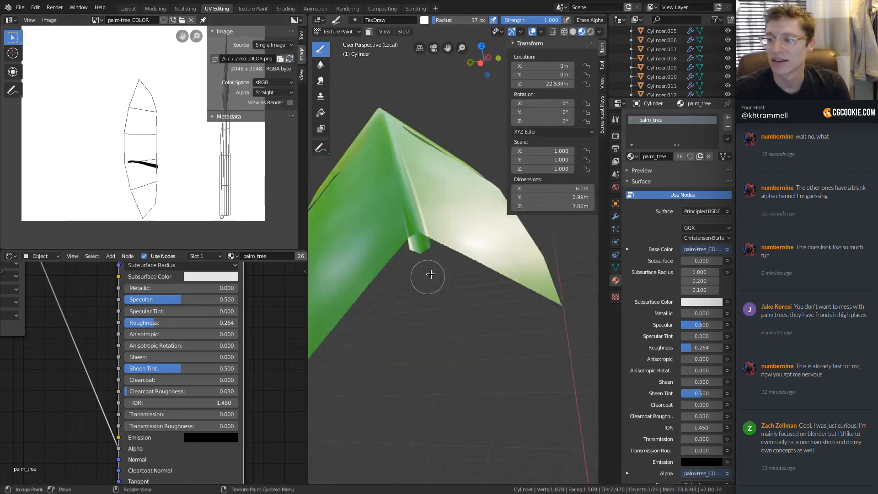
key("Tab")
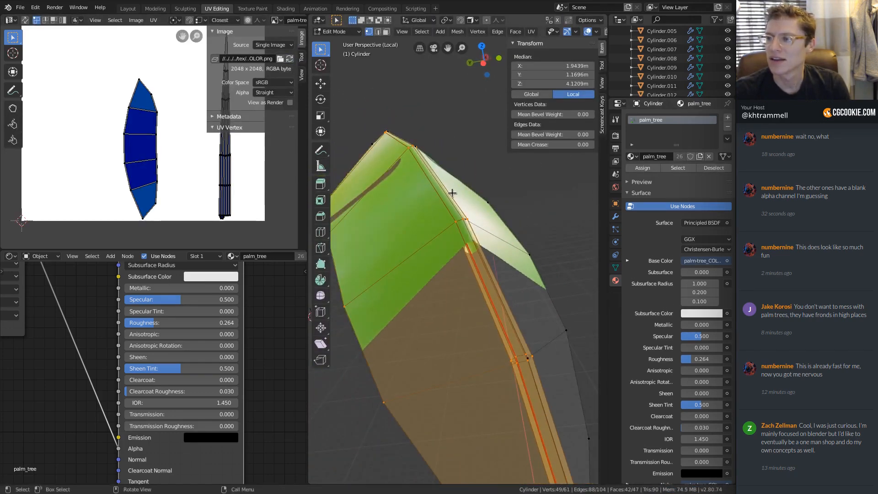
key("Tab")
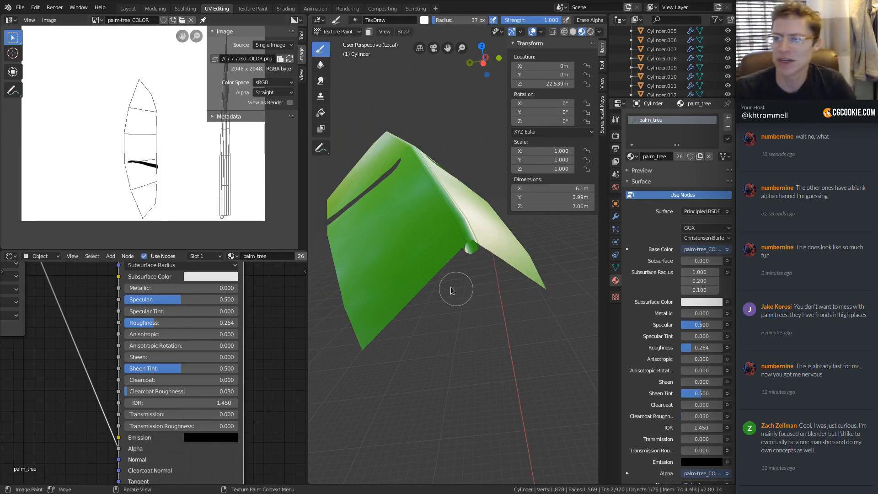
key("n")
middle_click_drag(460, 270, 482, 252)
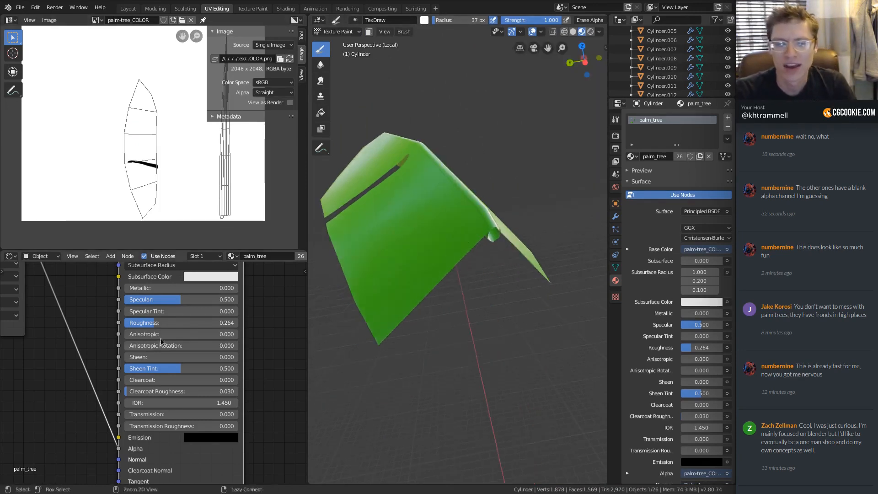
Step: Set the Principled BSDF's Specular to 0.477 and add a Diffuse BSDF node above it
scroll(161, 339, "up", 3, "shift")
mouse_move(151, 360)
left_mouse_down()
mouse_move(135, 360)
mouse_move(198, 360)
mouse_move(154, 356)
left_mouse_up()
scroll(154, 356, "down", 3)
middle_click_drag(185, 275, 166, 407)
scroll(192, 356, "down", 2)
key("shift+a")
mouse_move(181, 299)
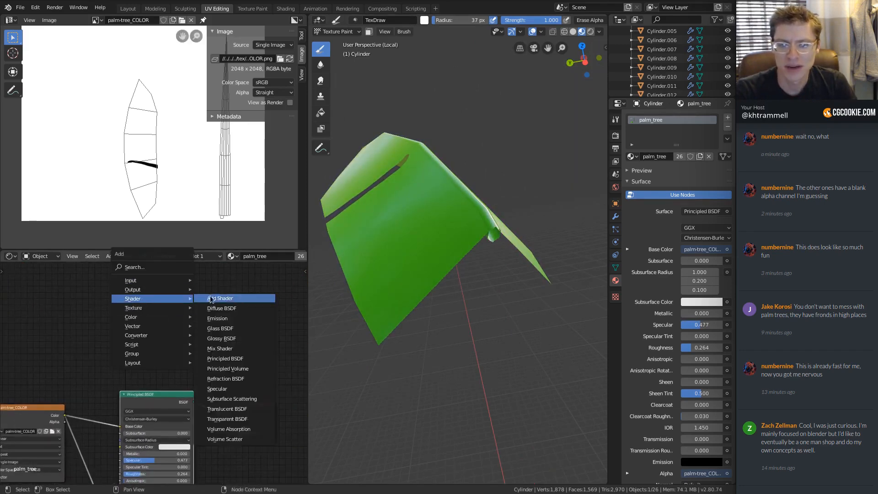
left_click(221, 308)
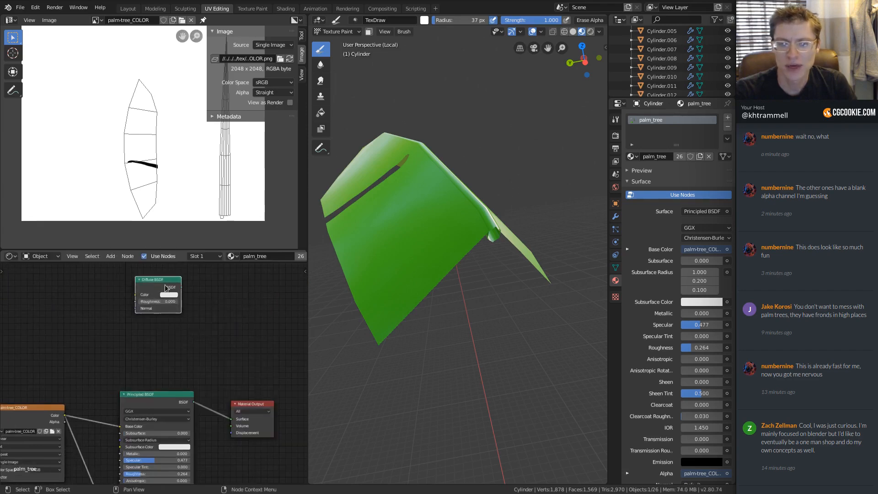
left_click(160, 289)
Step: Add a Transparent BSDF node between the Diffuse BSDF and Principled BSDF nodes
key("shift+a")
mouse_move(160, 288)
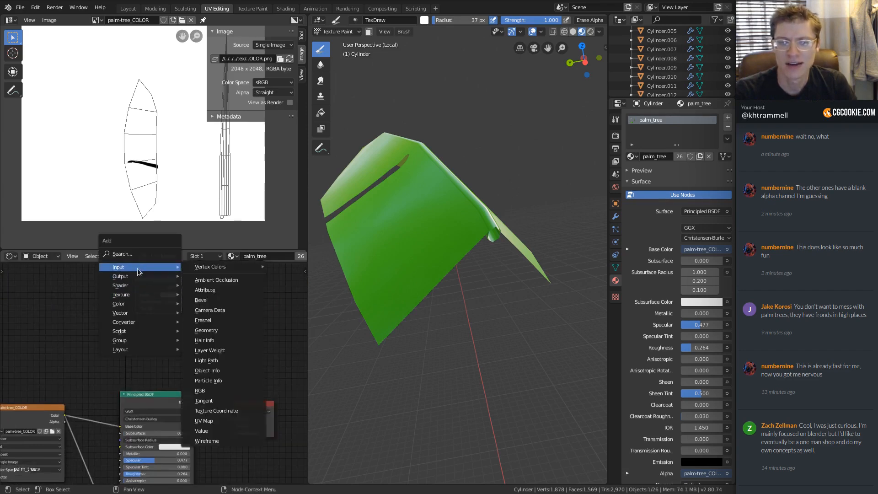
mouse_move(132, 286)
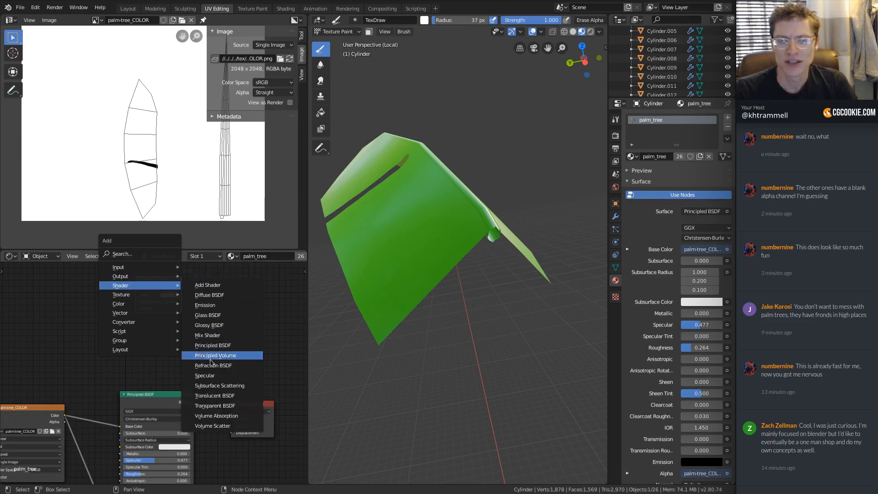
left_click(206, 405)
left_click(157, 345)
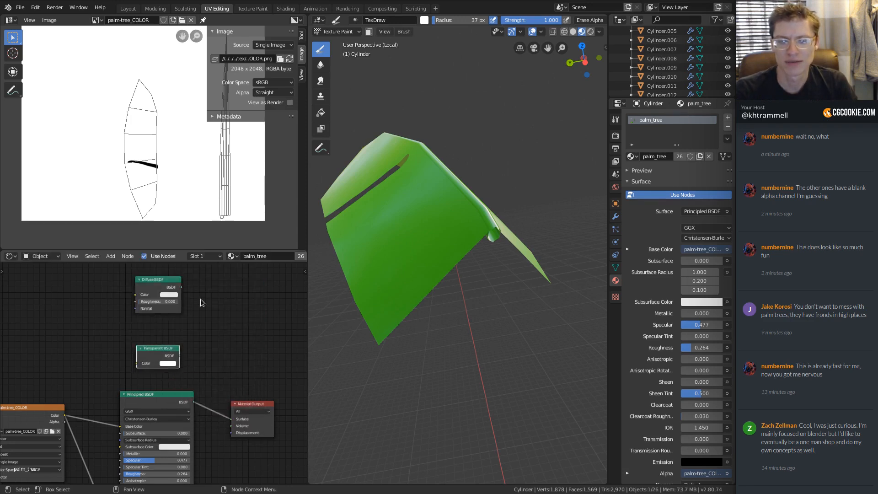
Step: Add a Mix Shader node and connect the Diffuse BSDF and Transparent BSDF to its two Shader inputs
key("shift+a")
mouse_move(199, 301)
left_click(240, 351)
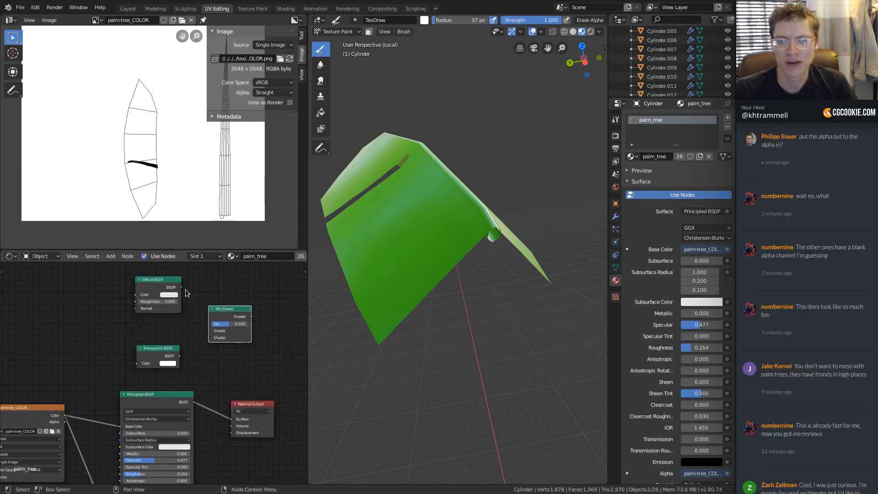
left_click_drag(181, 287, 209, 330)
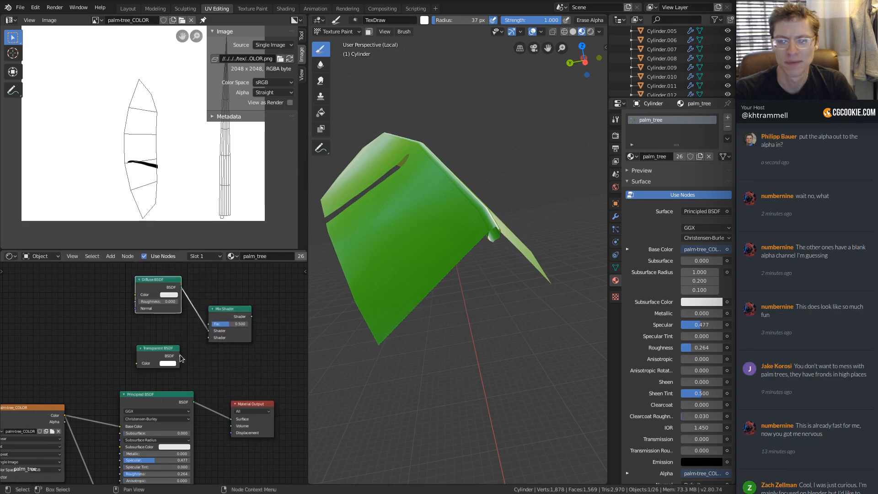
left_click_drag(179, 355, 209, 338)
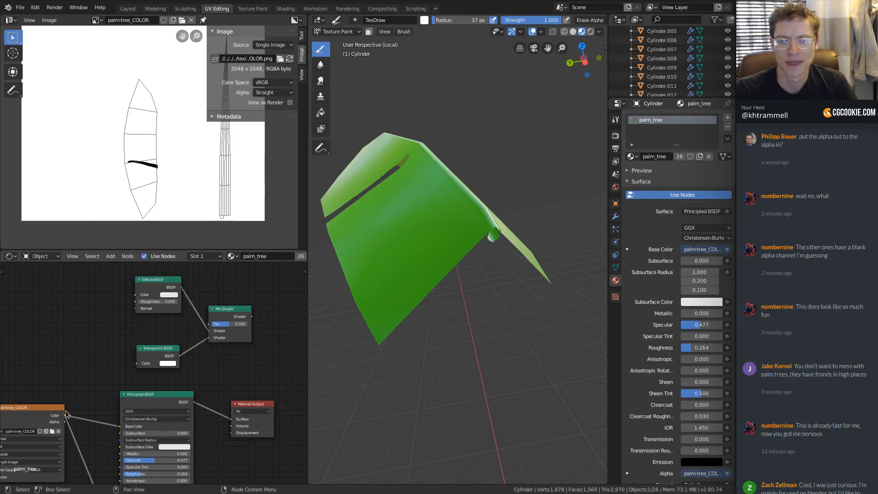
left_click_drag(66, 414, 208, 331)
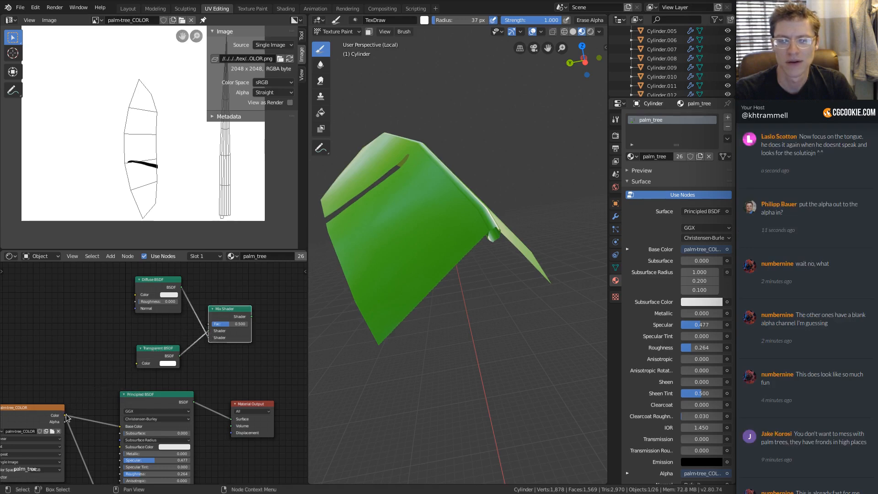
Step: Connect the palm-tree_COLOR texture's Color to the Mix Shader's Fac, route the Mix Shader to the Material Output, and move the output node aside
left_click_drag(66, 415, 206, 329)
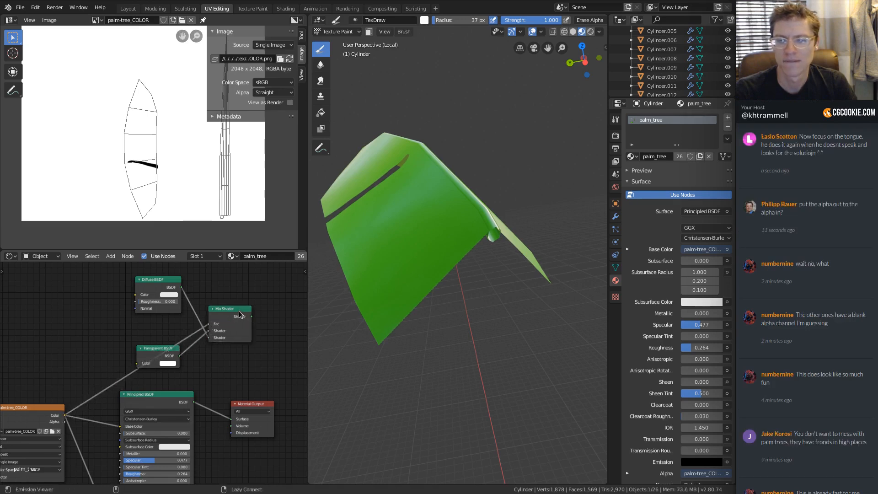
left_click(240, 313, "ctrl+shift")
left_click_drag(254, 405, 294, 379)
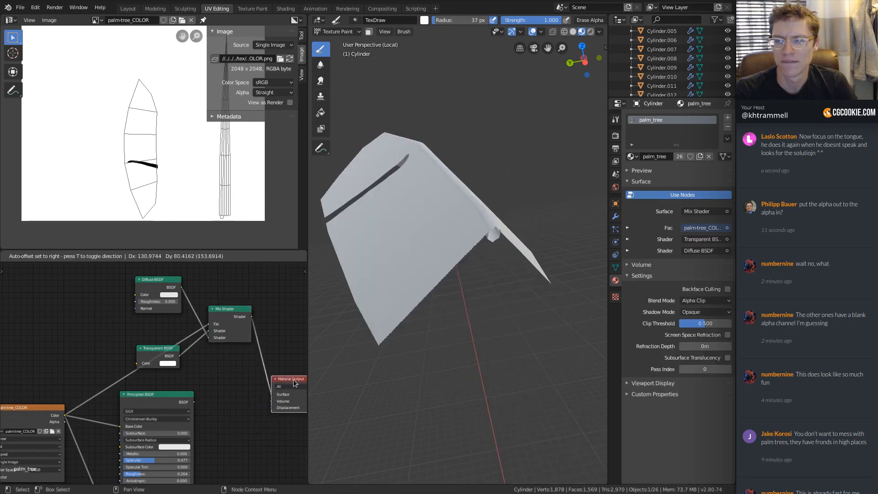
Step: Try the Alpha Hashed blend mode on the palm_tree material and inspect the leaf
left_click(700, 301)
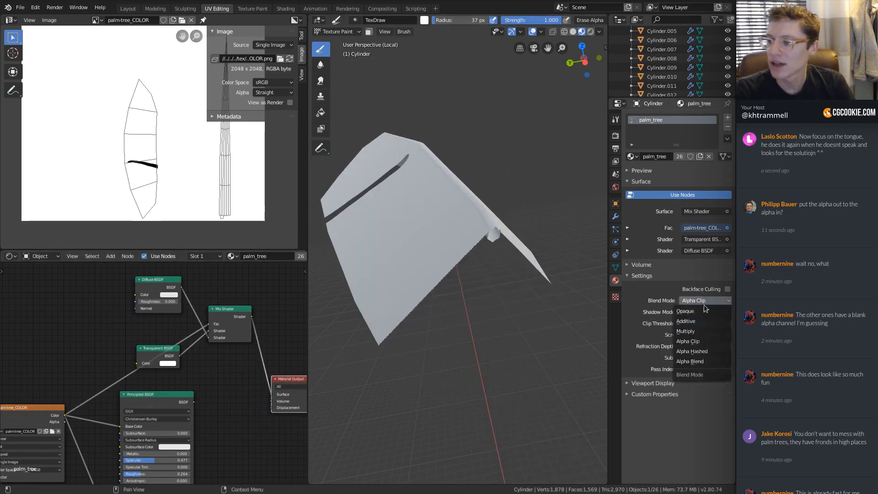
left_click(692, 351)
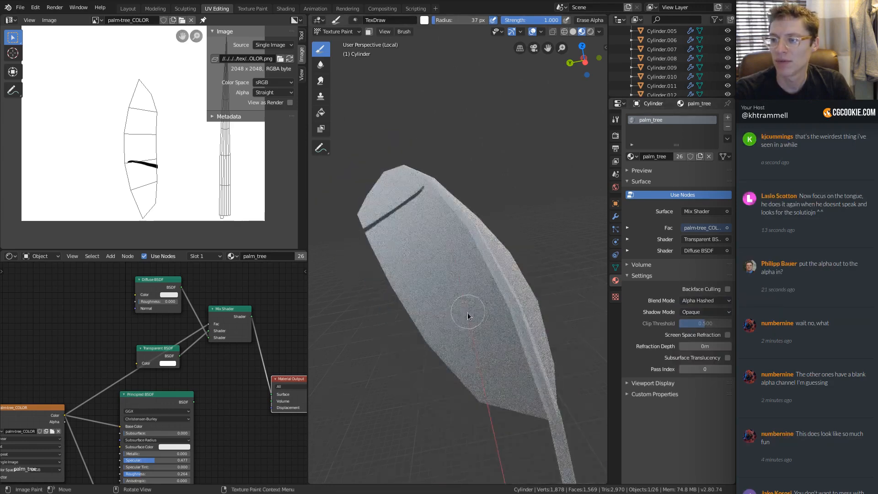
middle_click_drag(468, 312, 674, 301)
Step: Try the Alpha Blend mode on the palm_tree material and toggle Show Backface off and back on
left_click(697, 301)
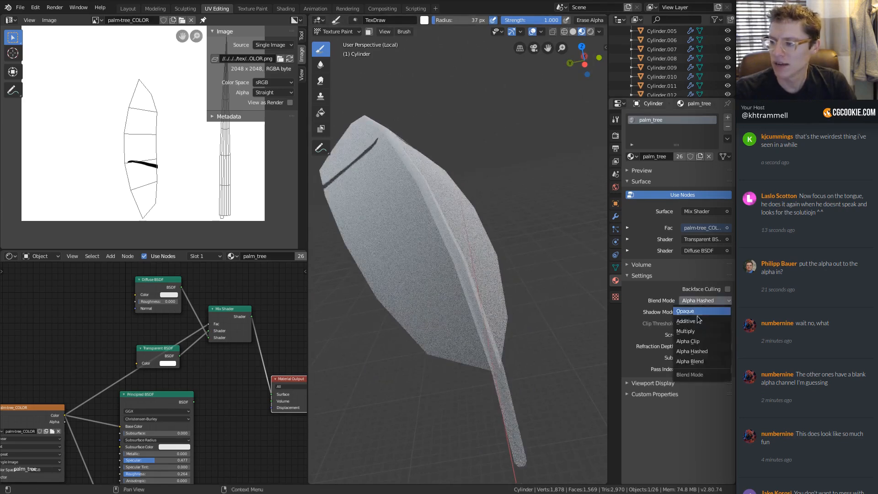
left_click(686, 362)
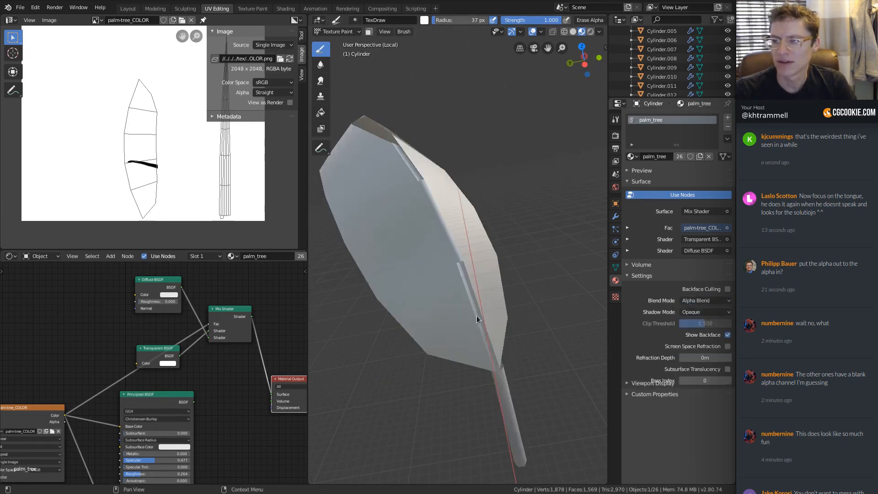
middle_click_drag(477, 319, 475, 338)
middle_click_drag(485, 316, 567, 319)
left_click(728, 335)
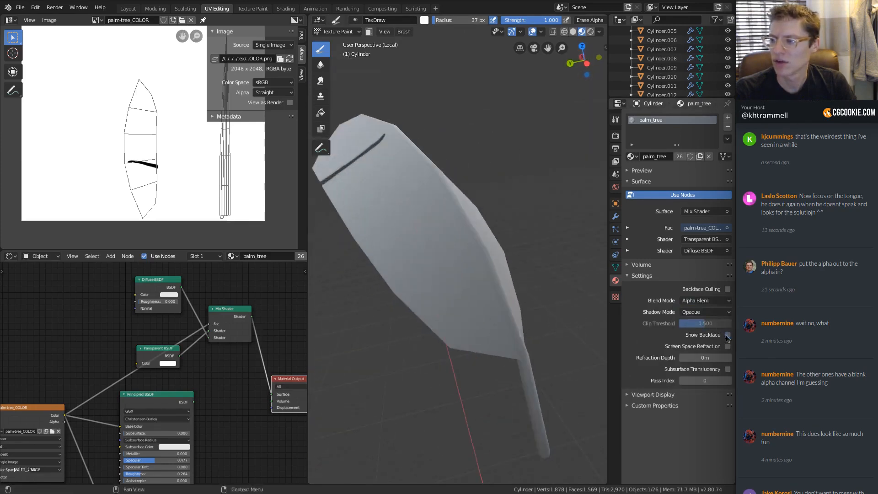
left_click(727, 335)
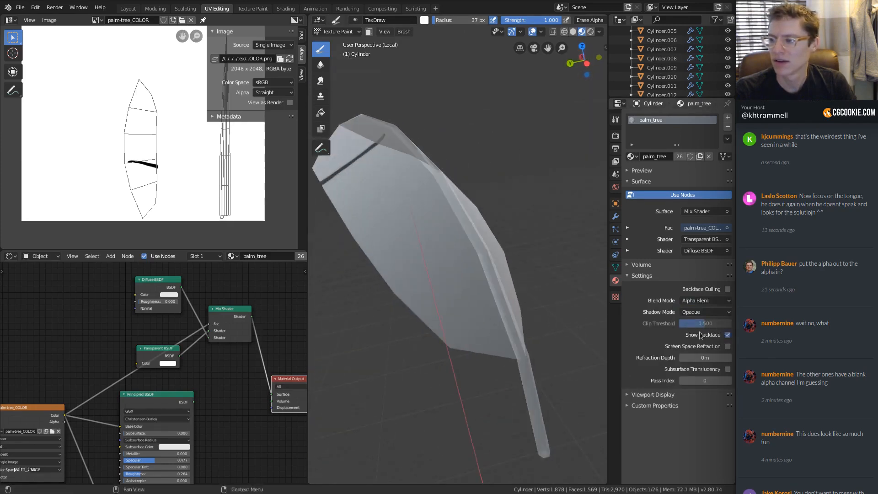
Step: Set the material's Blend Mode back to Alpha Clip and inspect the slits on both halves of the leaf
left_click(716, 301)
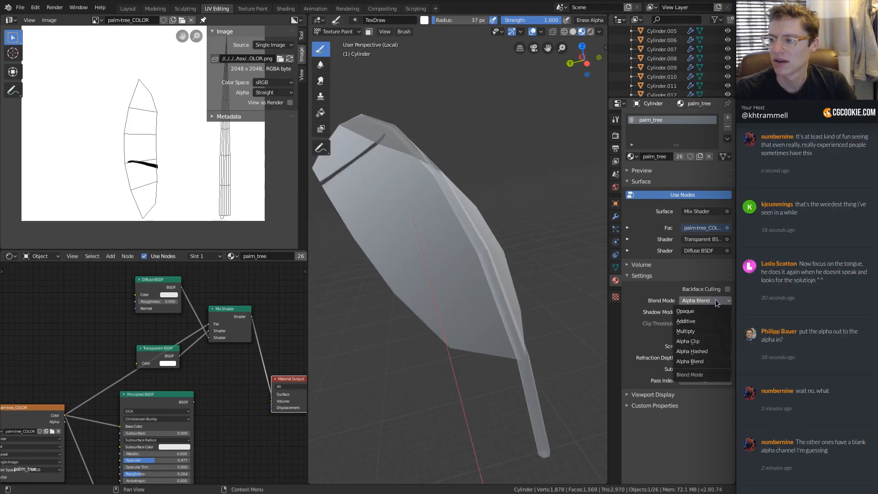
left_click(705, 342)
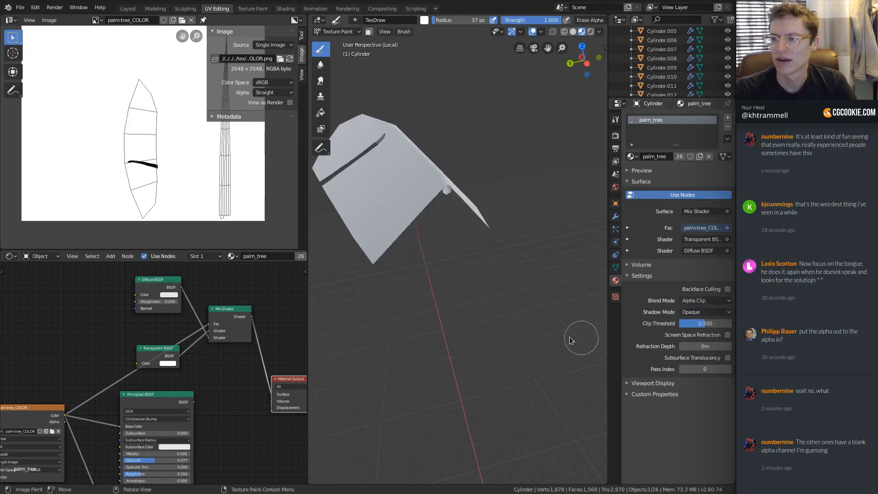
middle_click_drag(541, 350, 466, 349)
scroll(94, 157, "up", 4)
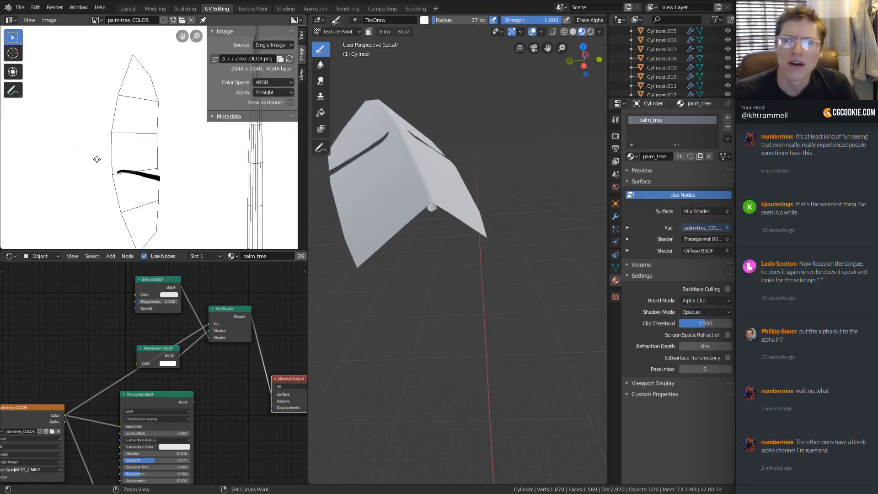
scroll(83, 174, "down", 3)
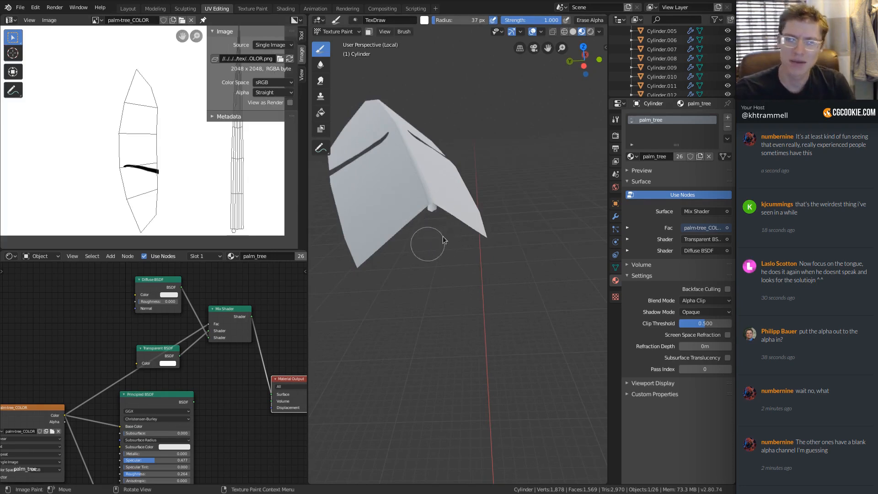
middle_click_drag(466, 274, 459, 256)
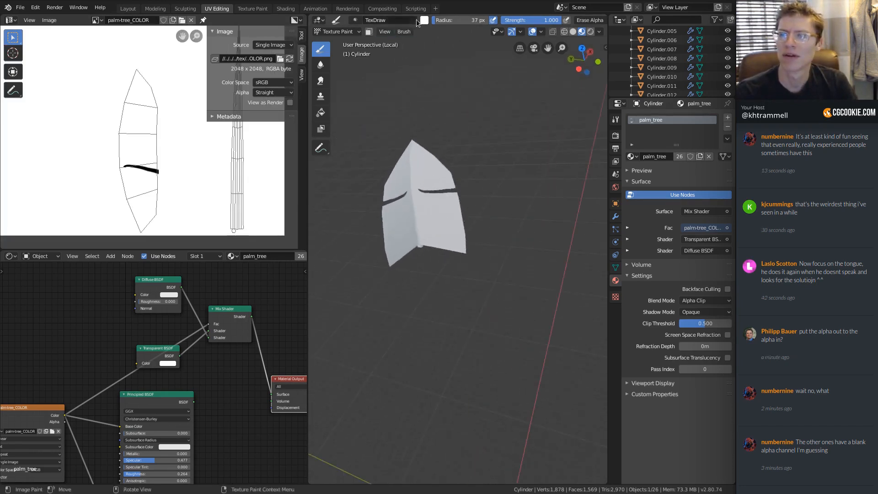
Step: Choose the Fill tool and make its colour white, with the colour Value at 1.000
left_click(316, 114)
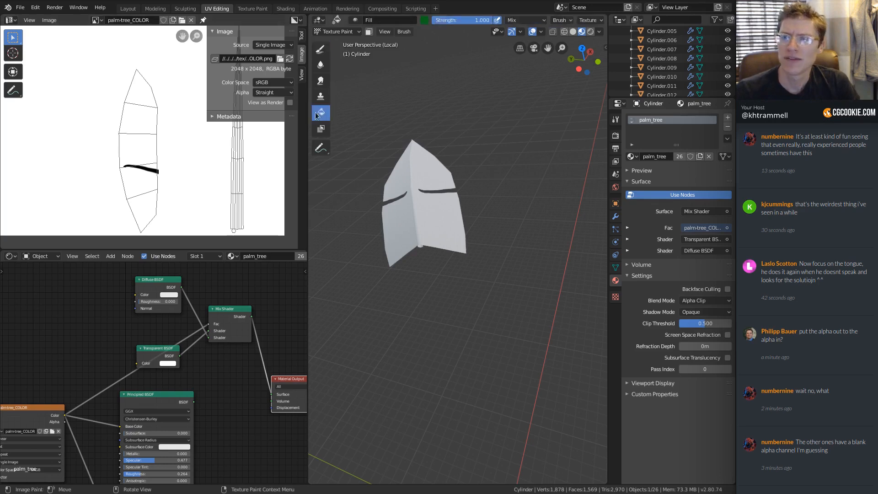
left_click(424, 20)
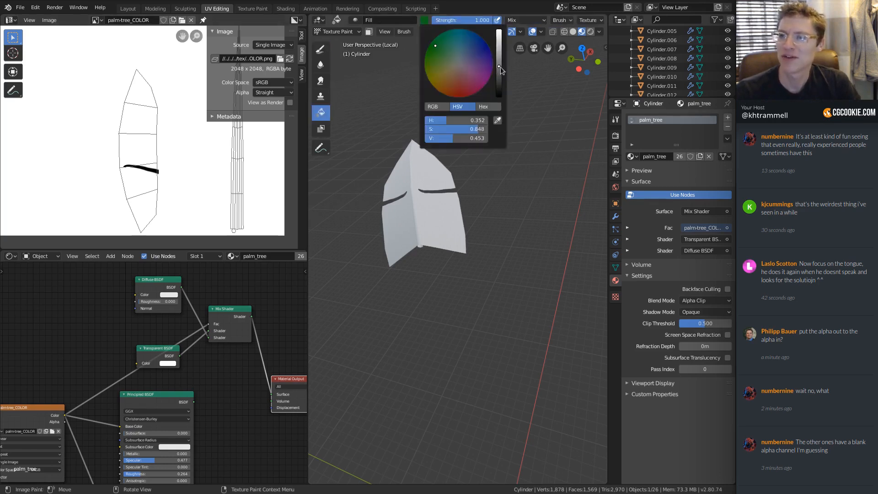
left_click(421, 22)
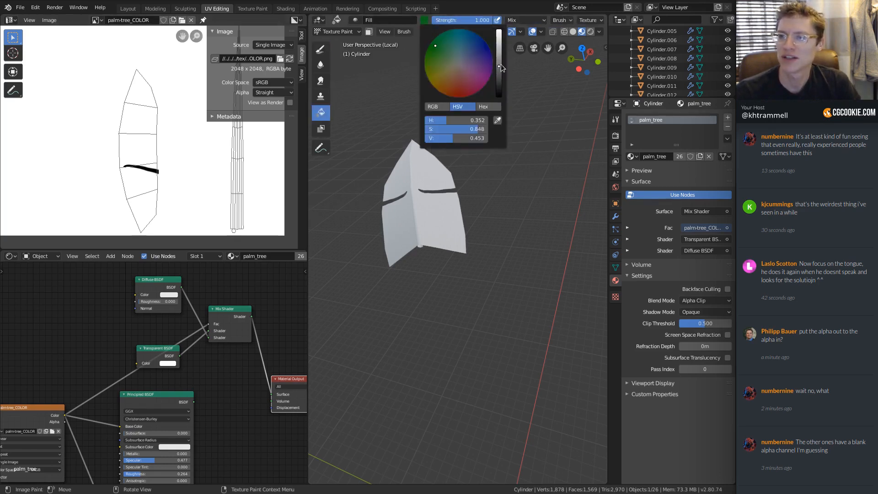
left_click_drag(499, 66, 497, 30)
left_click(424, 20)
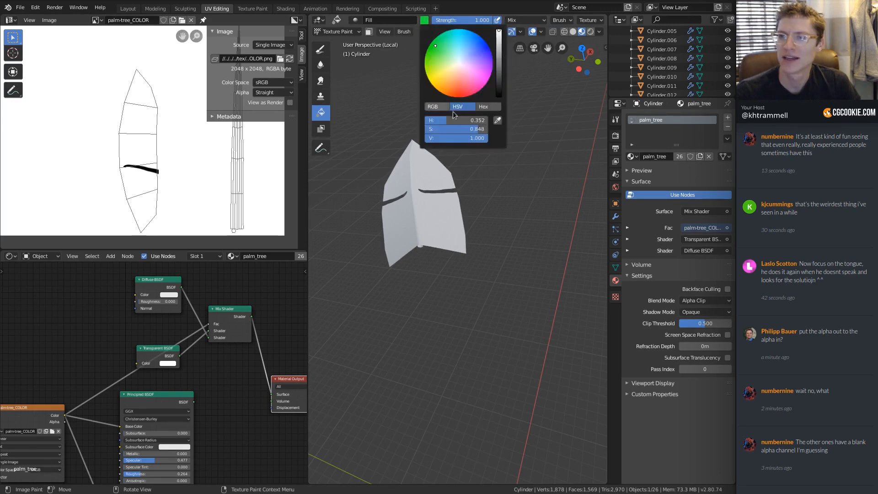
scroll(475, 23, "down", 3)
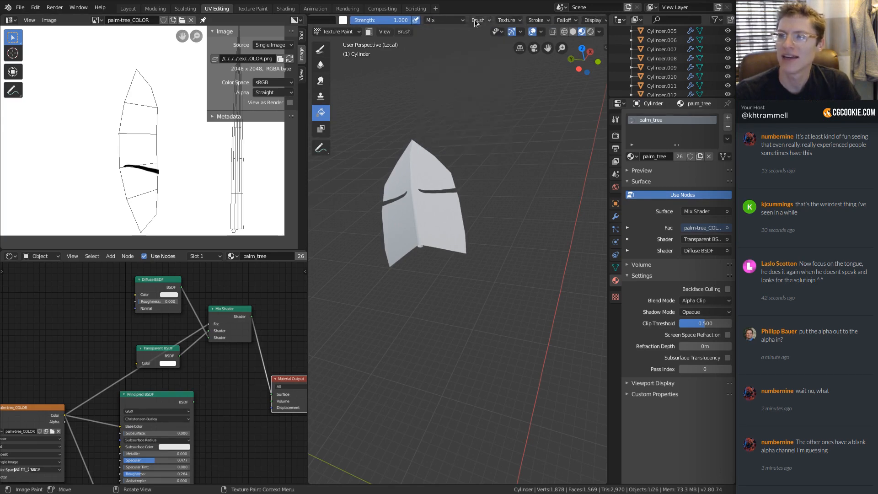
Step: Set the Fill brush's blending mode to Add Alpha and fill the leaf to restore the erased alpha
left_click(445, 20)
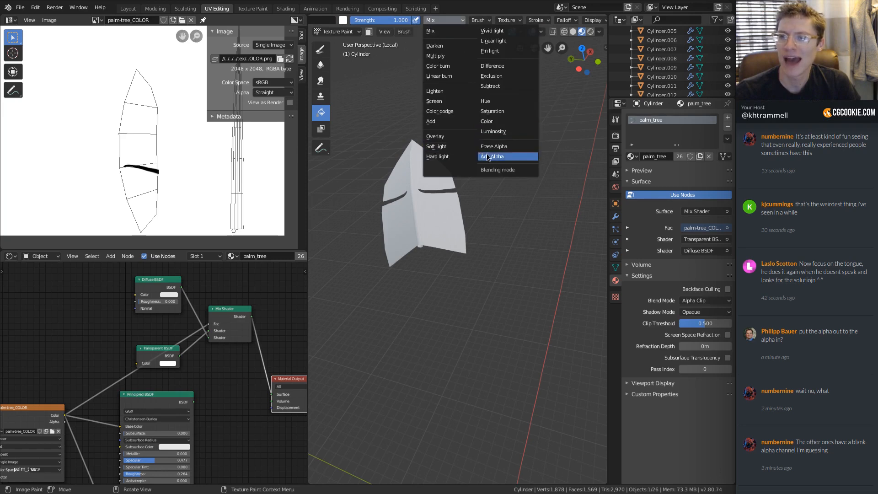
left_click(503, 157)
left_click(432, 231)
mouse_move(440, 237)
middle_mouse_down()
mouse_move(483, 233)
mouse_move(480, 206)
middle_mouse_up()
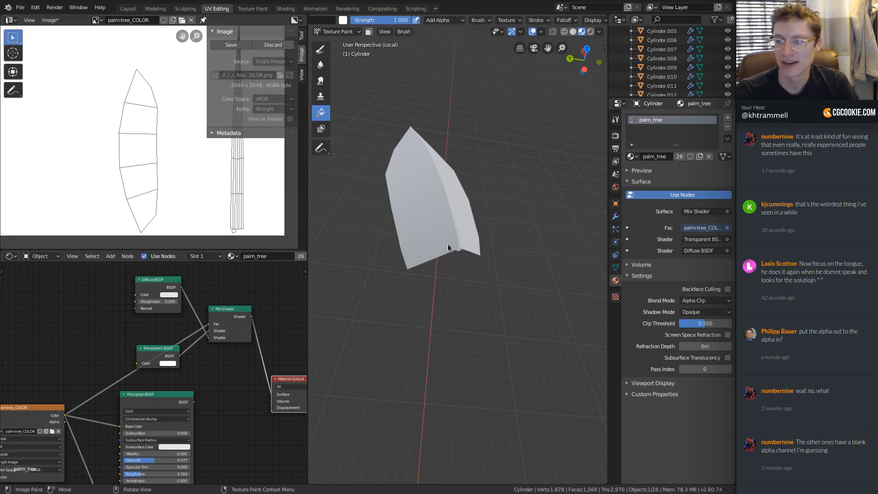
Step: Try the Opaque and Multiply blend modes on the palm_tree material, checking the leaf in the viewport
left_click(699, 300)
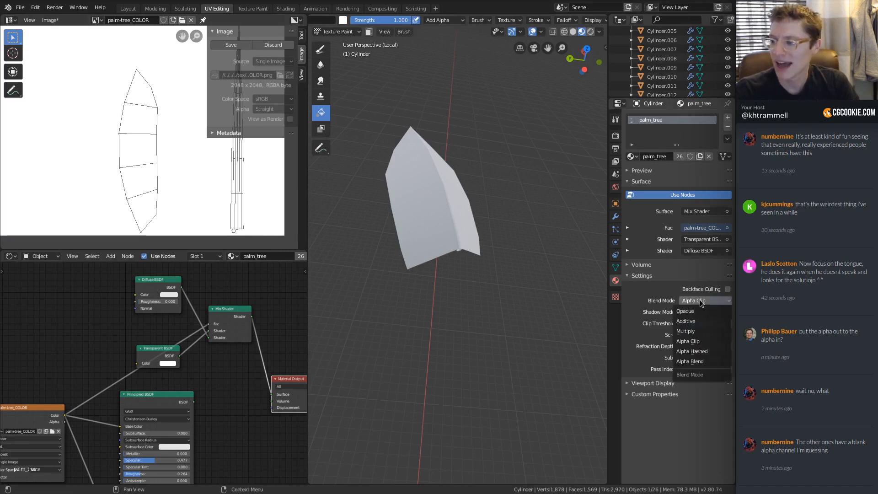
left_click(695, 312)
left_click(698, 300)
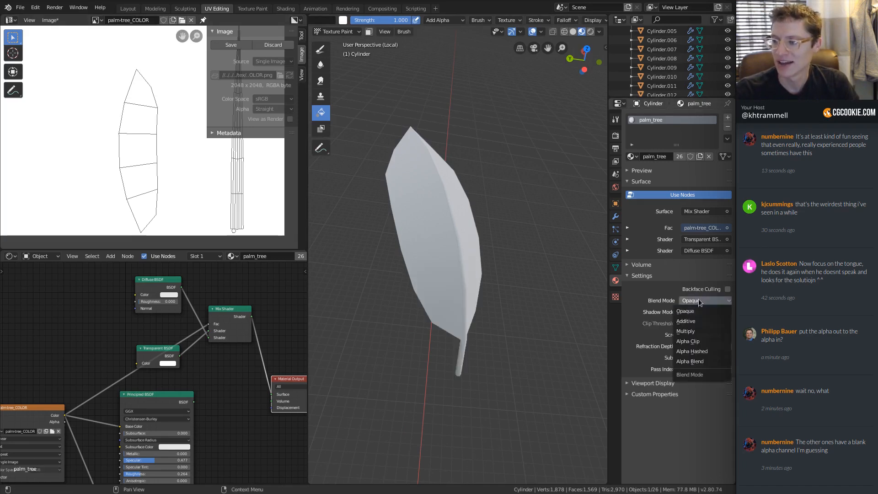
left_click(694, 321)
middle_click_drag(550, 295, 453, 281)
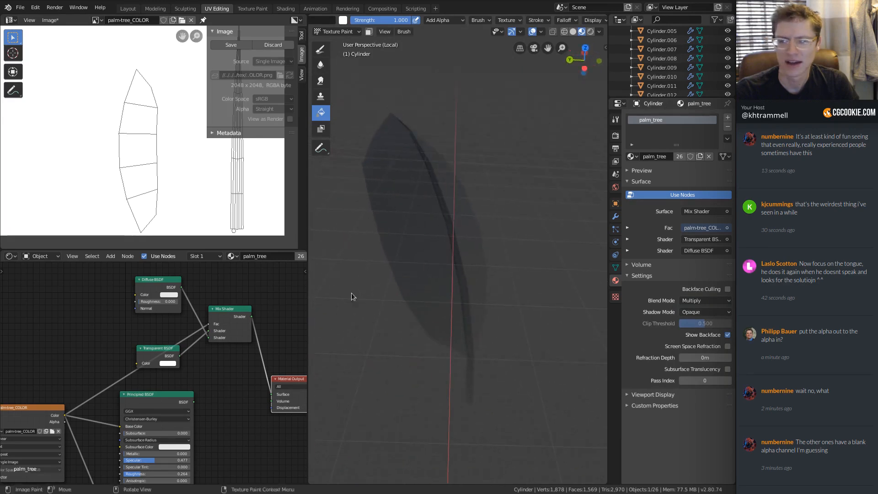
Step: Examine the node links running from the palm-tree_COLOR texture to the Principled BSDF's Base Color and Alpha inputs and the Mix Shader
middle_click_drag(107, 417, 136, 296)
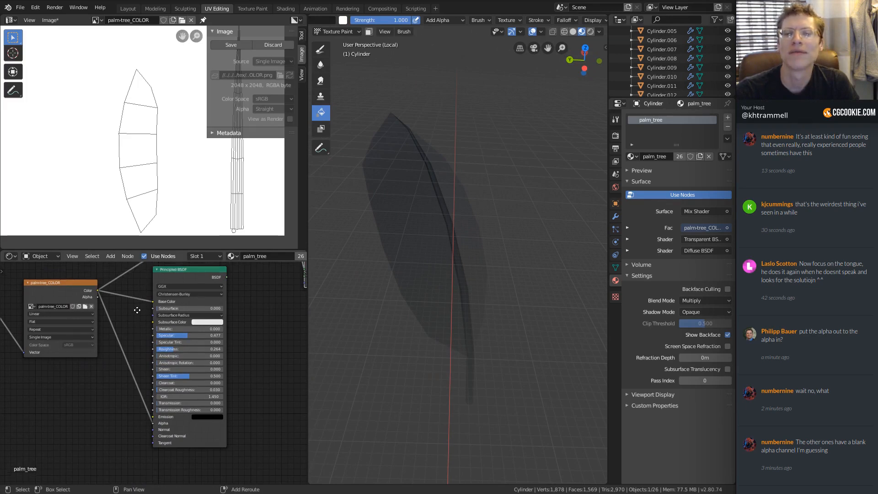
middle_click_drag(141, 267, 122, 356)
middle_click_drag(142, 300, 135, 314)
middle_click_drag(184, 380, 166, 356)
middle_click_drag(166, 356, 173, 332, "ctrl")
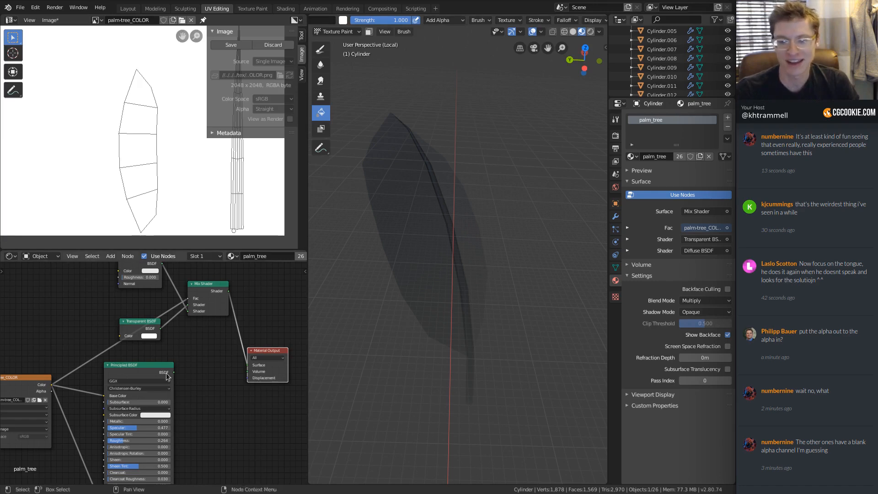
middle_click_drag(170, 367, 178, 366, "ctrl")
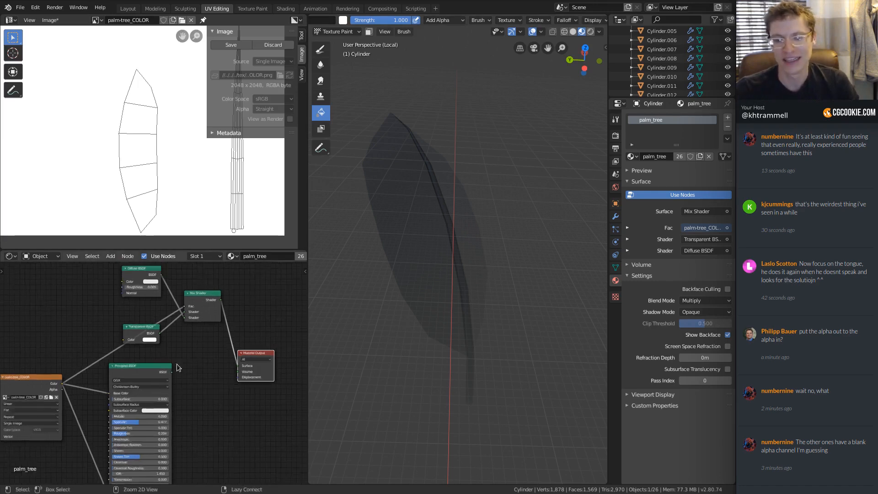
middle_click_drag(54, 406, 155, 388)
middle_click_drag(156, 388, 171, 362, "ctrl")
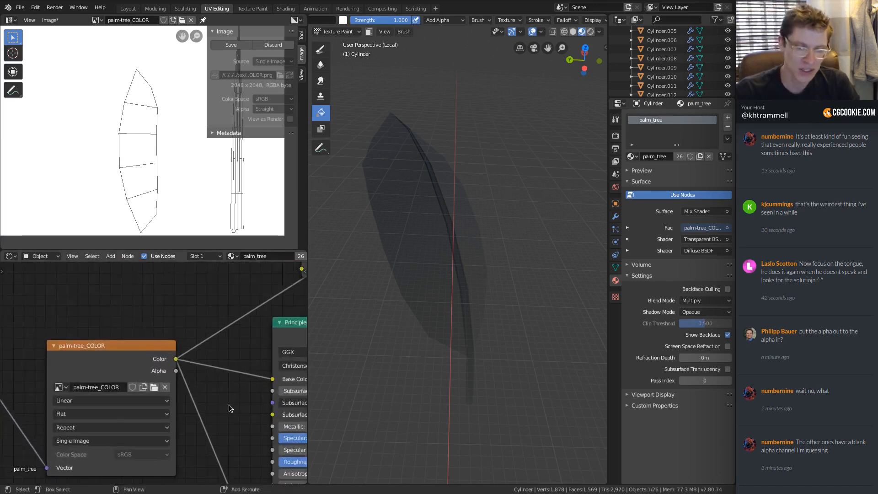
middle_click_drag(235, 452, 164, 276, "shift")
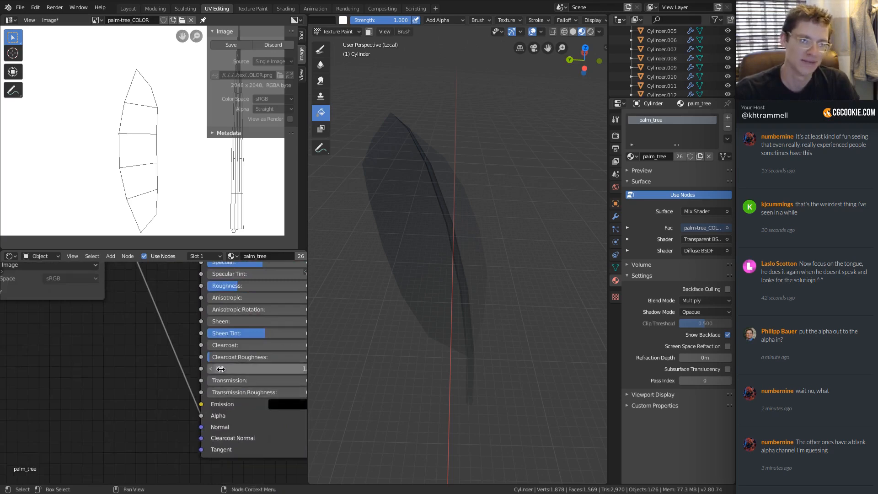
middle_click_drag(219, 358, 192, 354, "ctrl")
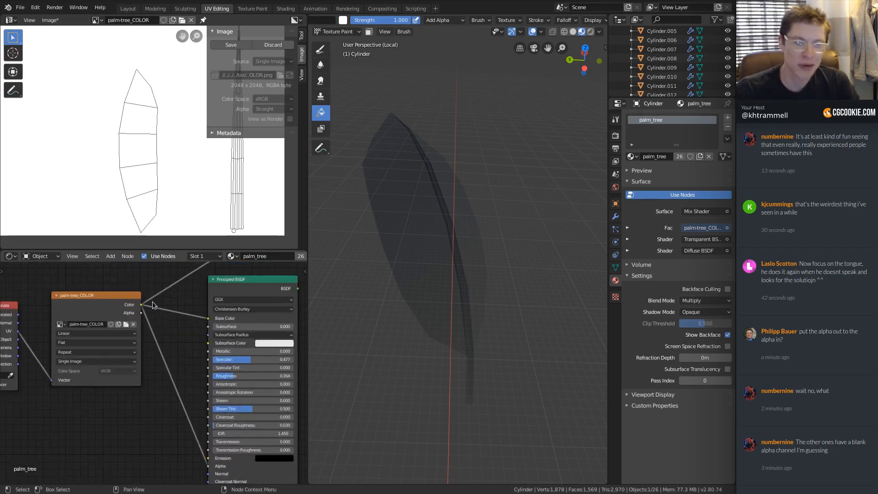
Step: Preview the palm-tree_COLOR texture directly through a viewer node and set the material's Blend Mode to Alpha Clip
left_click(134, 299, "ctrl+shift")
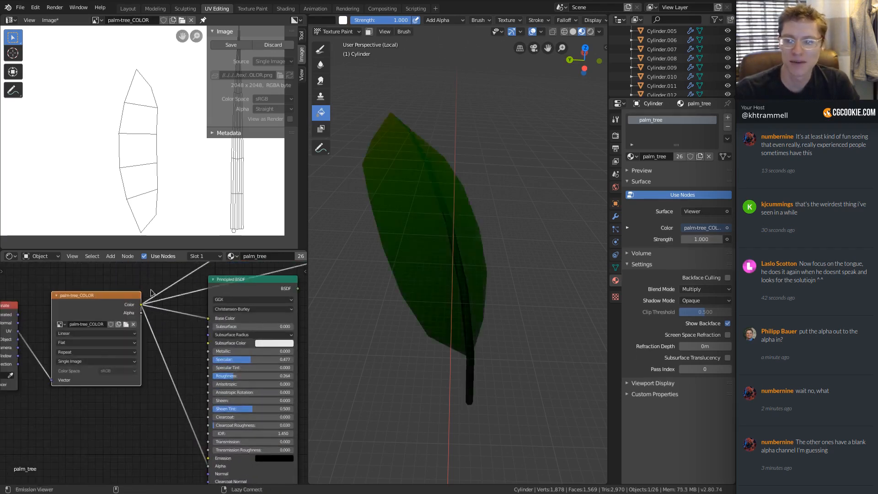
left_click(696, 289)
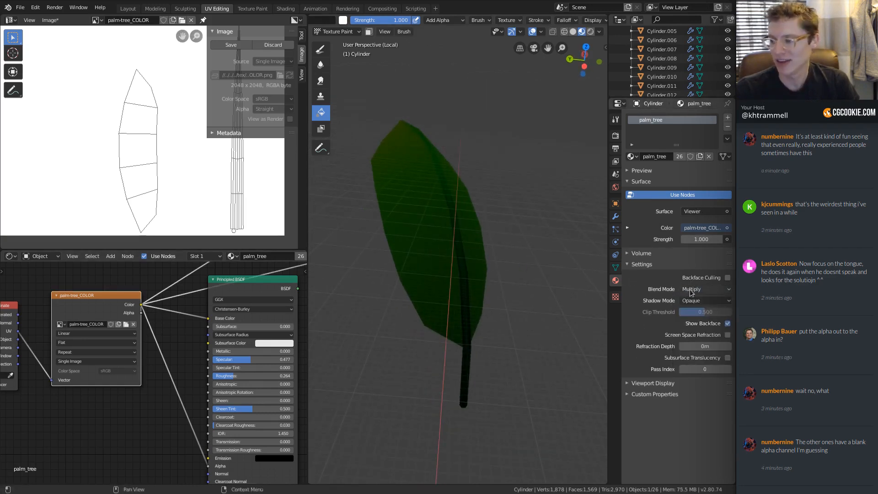
left_click(690, 289)
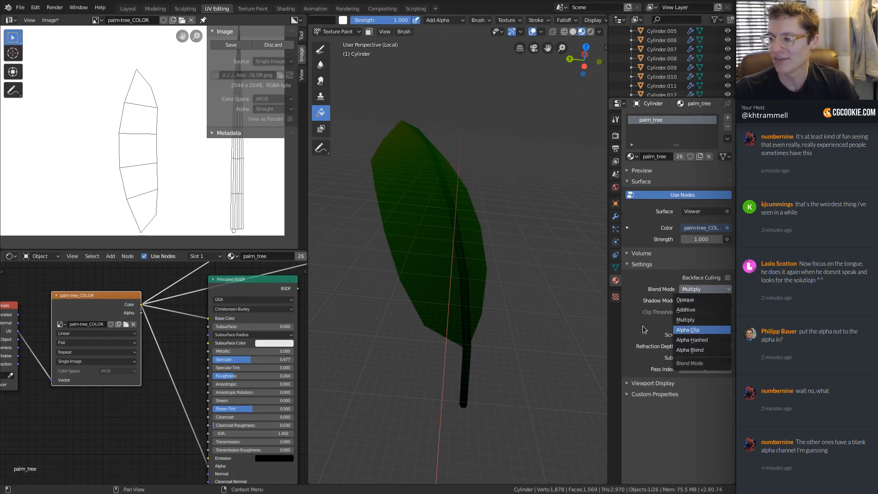
left_click(688, 330)
Step: Reconnect the Principled BSDF to the Material Output in place of the texture preview
scroll(419, 336, "down", 2)
middle_click_drag(278, 280, 188, 364)
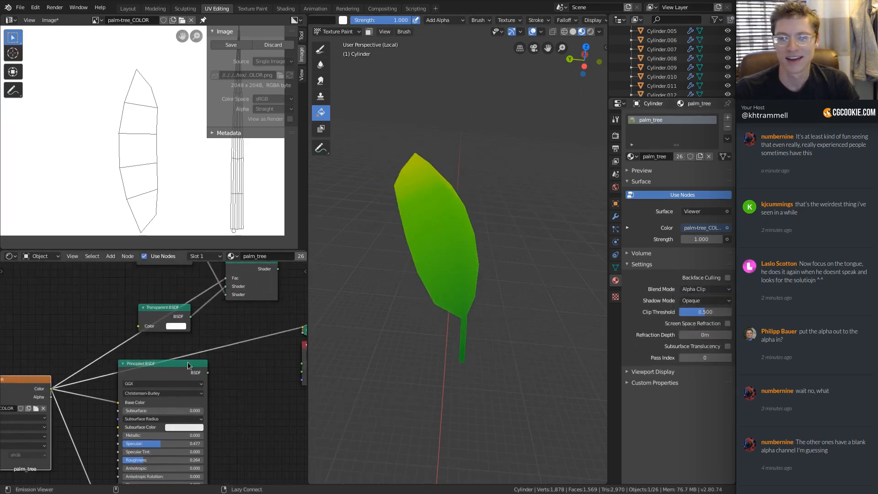
left_click(188, 364, "ctrl+shift")
Step: Delete the Diffuse BSDF, Transparent BSDF and Mix Shader nodes
middle_click_drag(224, 305, 204, 346)
scroll(204, 346, "down", 1)
key("a")
key("a")
key("b")
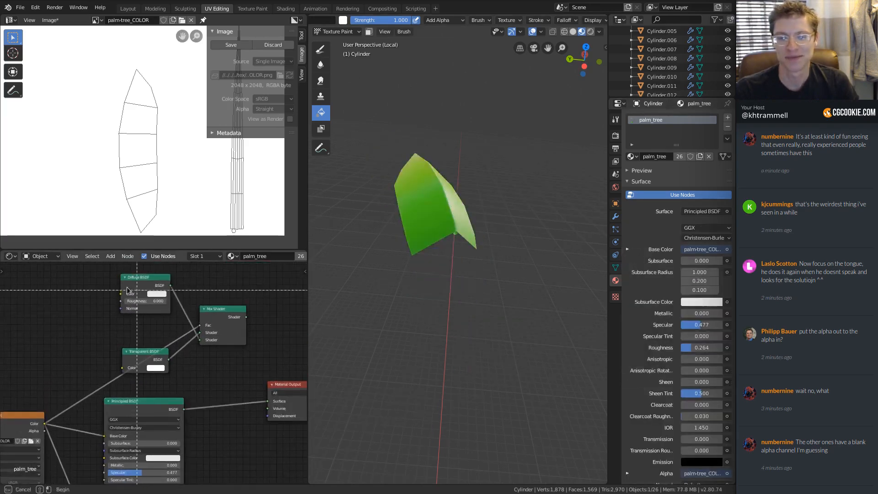
left_click_drag(137, 289, 224, 352)
key("x")
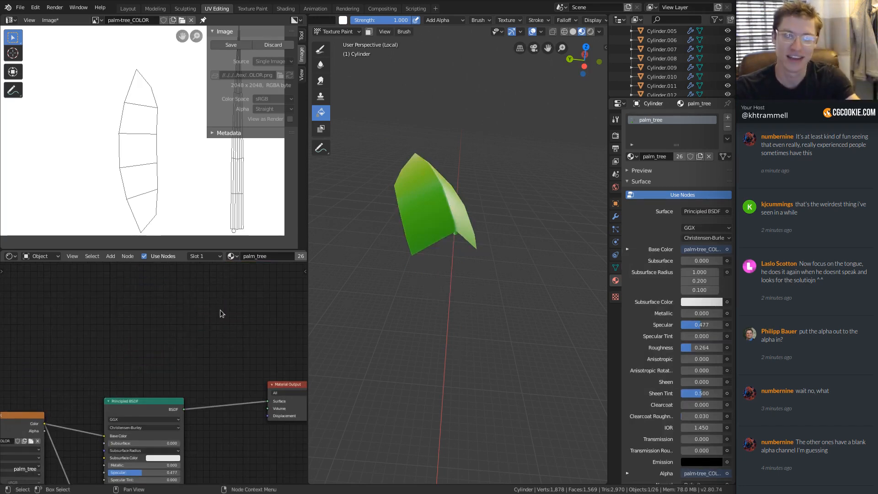
Step: Connect the palm-tree_COLOR texture's Alpha output to the Principled BSDF's Alpha input
middle_click_drag(195, 396, 222, 334, "shift")
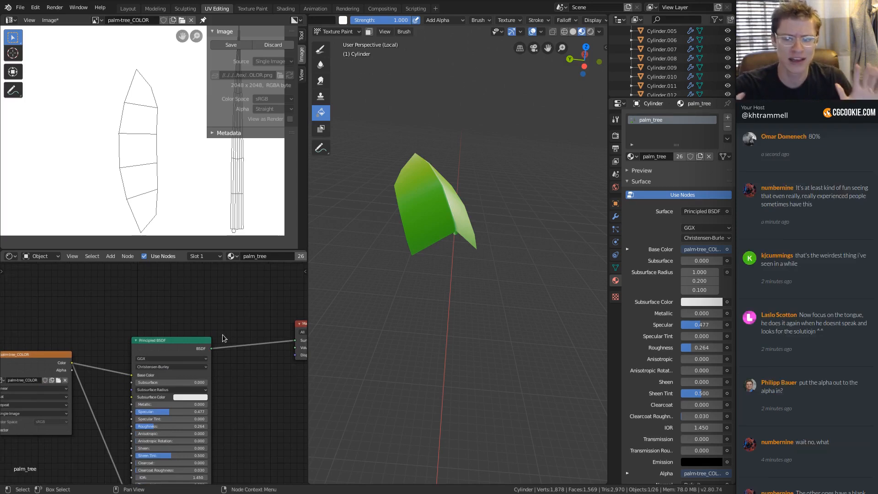
middle_click_drag(128, 421, 113, 379, "shift")
left_click(198, 302)
key("g")
left_click(196, 283)
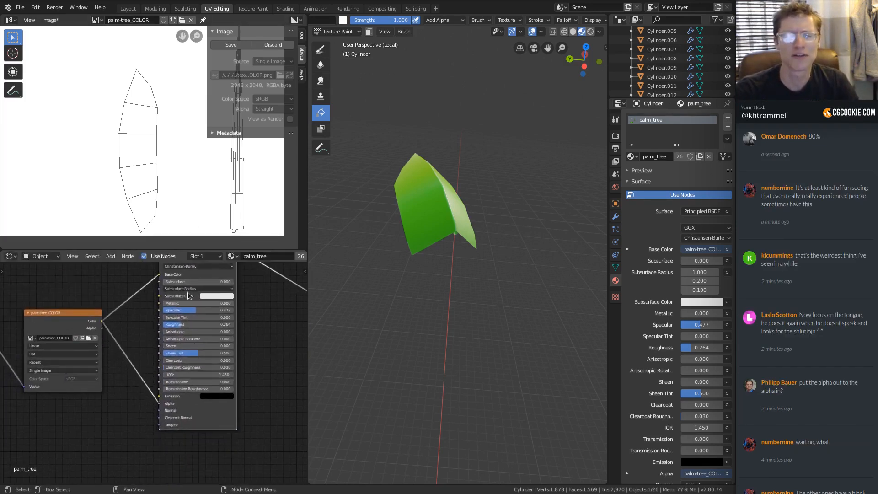
scroll(126, 309, "up", 2)
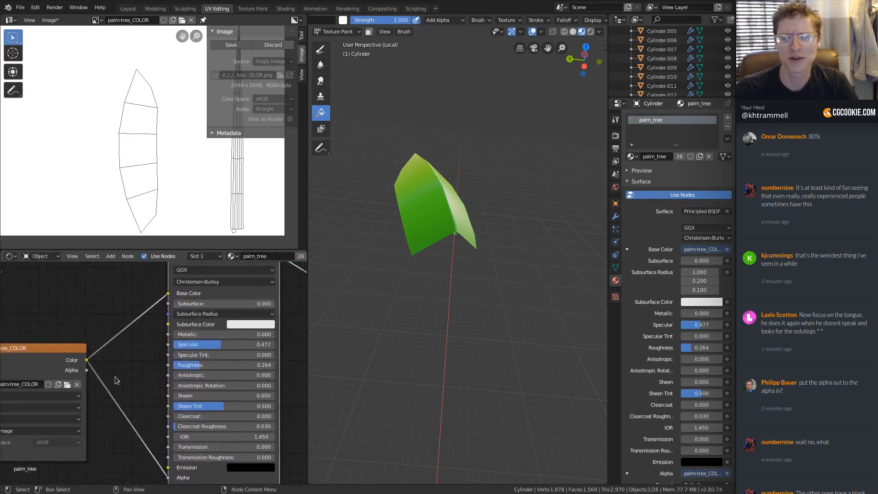
middle_click_drag(110, 376, 100, 357, "shift")
left_click_drag(76, 351, 159, 459)
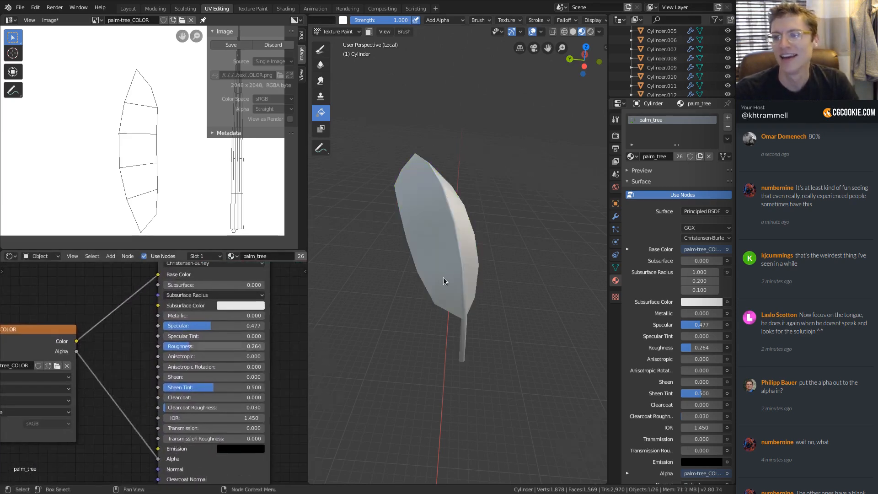
mouse_move(441, 276)
middle_mouse_down()
mouse_move(427, 292)
mouse_move(438, 286)
middle_mouse_up()
middle_click_drag(238, 267, 212, 328)
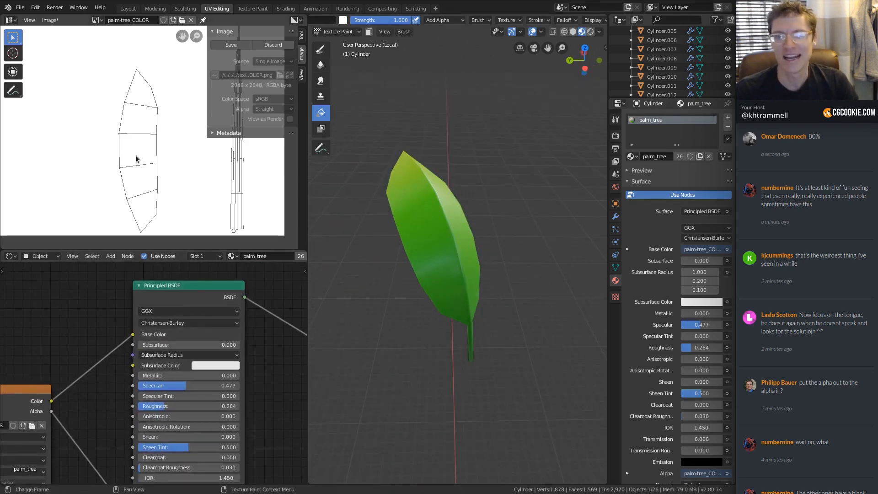
Step: Switch to the Draw brush and try an Erase Alpha stroke across the middle of the leaf
left_click(321, 49)
scroll(436, 235, "up", 1)
mouse_move(436, 235)
middle_mouse_down()
mouse_move(519, 270)
mouse_move(418, 225)
mouse_move(372, 308)
mouse_move(465, 300)
mouse_move(489, 270)
mouse_move(486, 276)
middle_mouse_up()
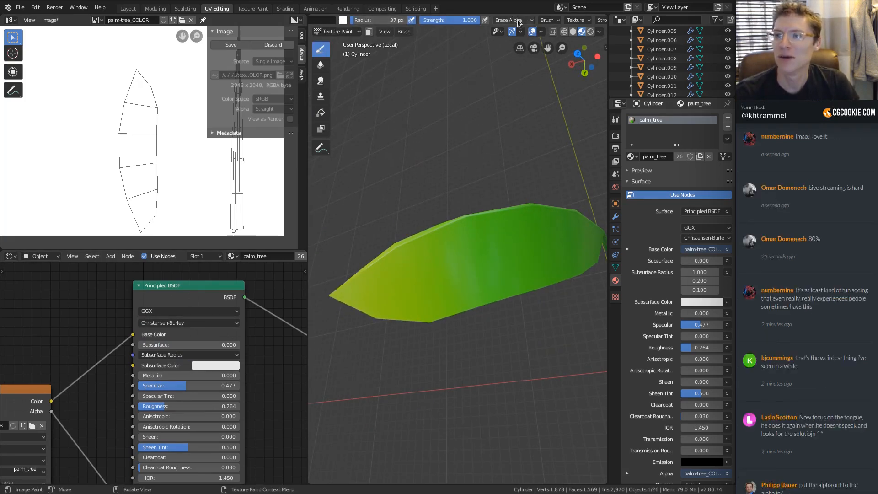
left_click_drag(460, 251, 472, 329)
mouse_move(472, 328)
middle_mouse_down()
mouse_move(497, 301)
mouse_move(514, 251)
middle_mouse_up()
key("ctrl+z")
Step: Enable face selection masking for painting on the leaf and hide the viewport overlays
key("Tab")
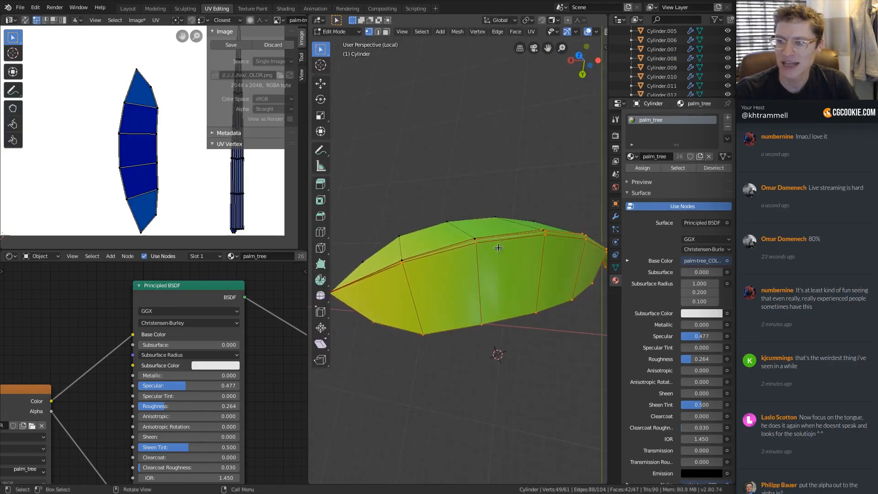
key("Tab")
left_click(369, 31)
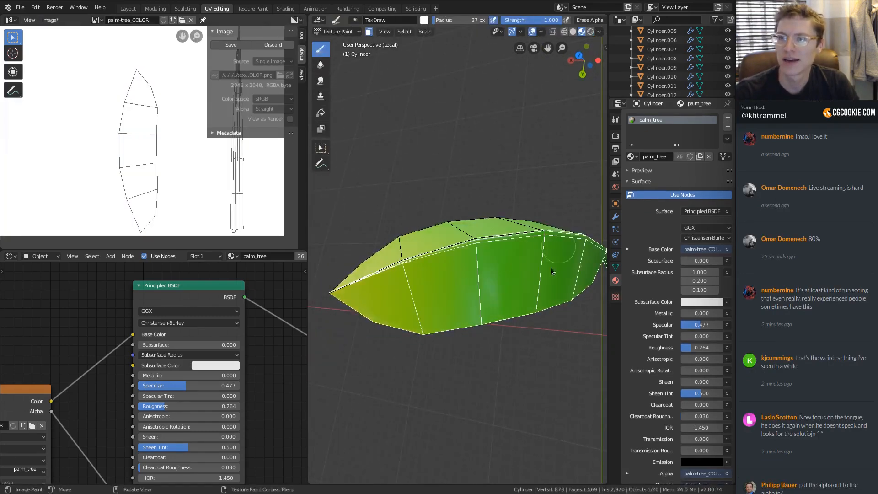
left_click(533, 32)
middle_click_drag(489, 260, 458, 257)
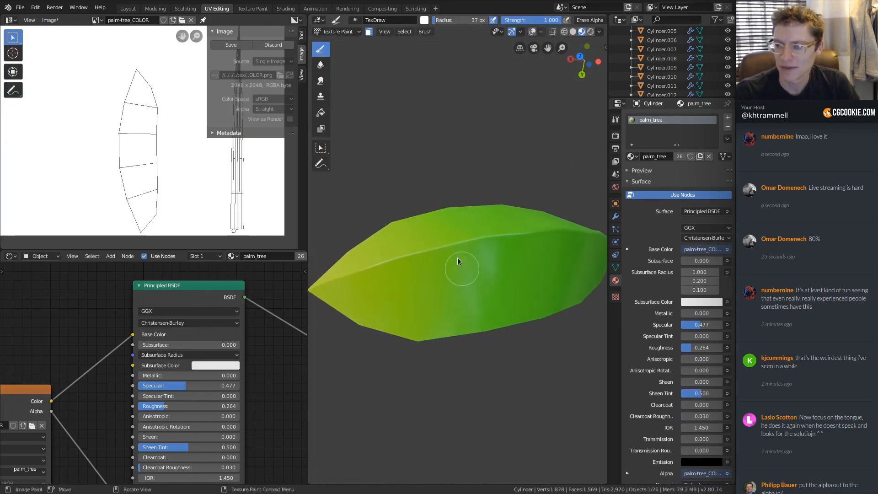
middle_click_drag(468, 304, 465, 274)
Step: Try an Erase Alpha stroke on the leaf at strength 0.493, undo it and restore the strength to 1.000
key("shift+f")
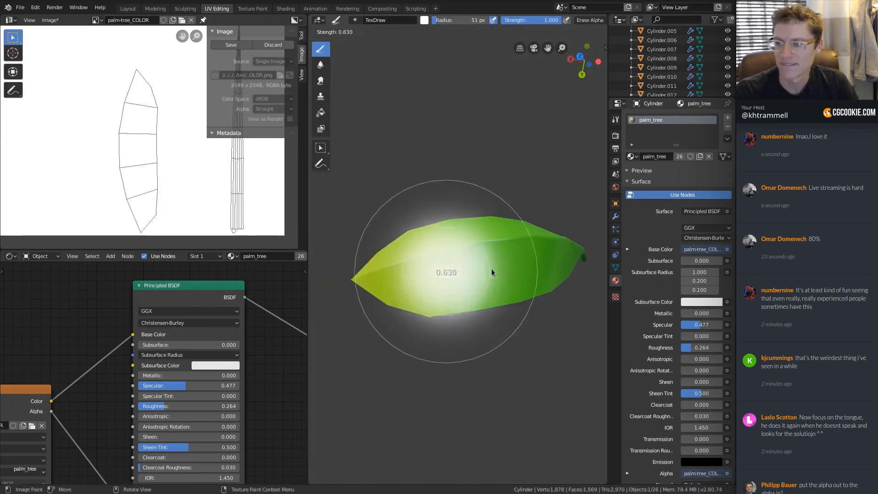
left_click(491, 268)
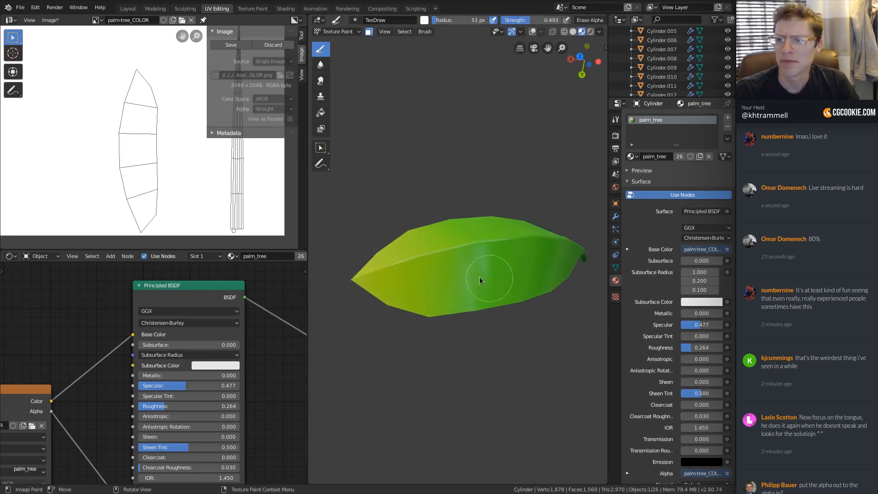
left_click_drag(466, 269, 460, 317)
mouse_move(470, 284)
middle_mouse_down()
mouse_move(491, 248)
mouse_move(484, 264)
middle_mouse_up()
key("ctrl+z")
key("shift+f")
left_click(467, 247)
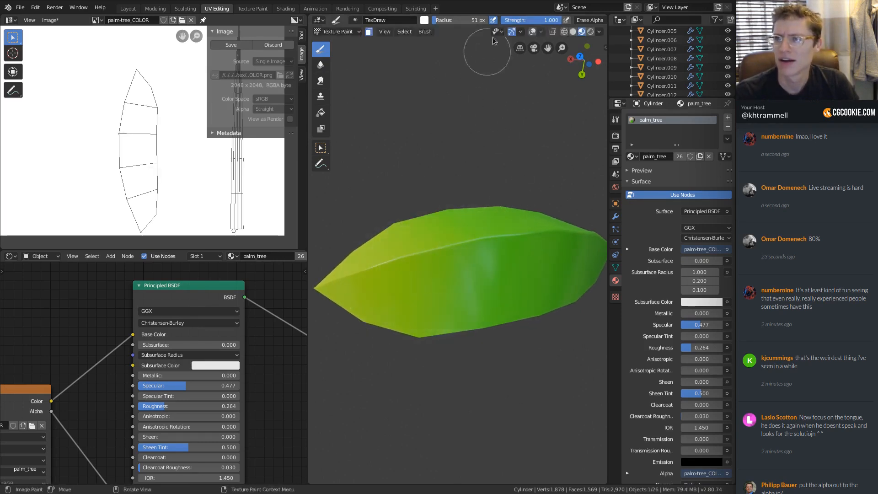
Step: Try erasing slits from the midrib to the leaf's edge with the 51 px brush and undo them
left_click_drag(455, 227, 425, 213)
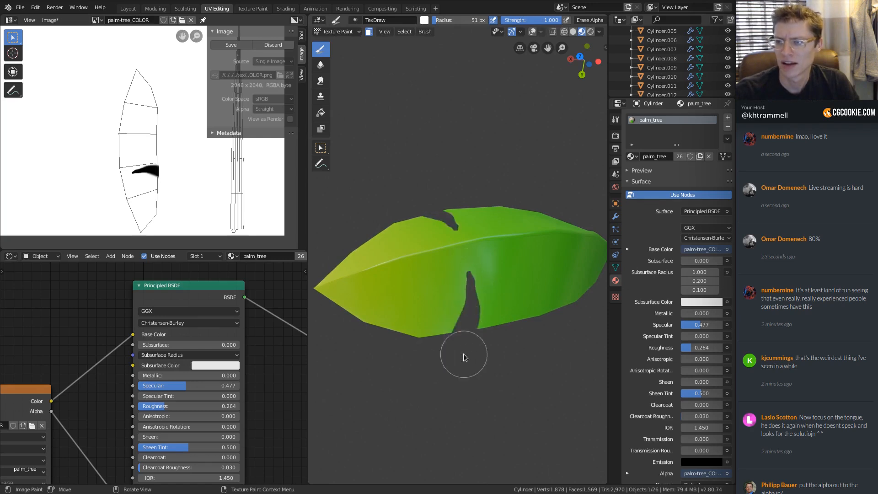
middle_click_drag(467, 322, 507, 265)
key("ctrl+z")
left_click_drag(478, 252, 478, 320)
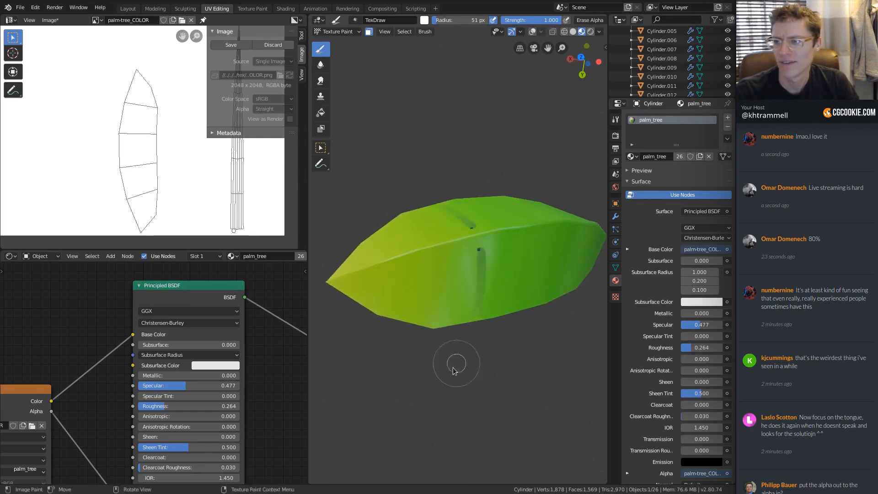
key("ctrl+z")
scroll(543, 25, "down", 5)
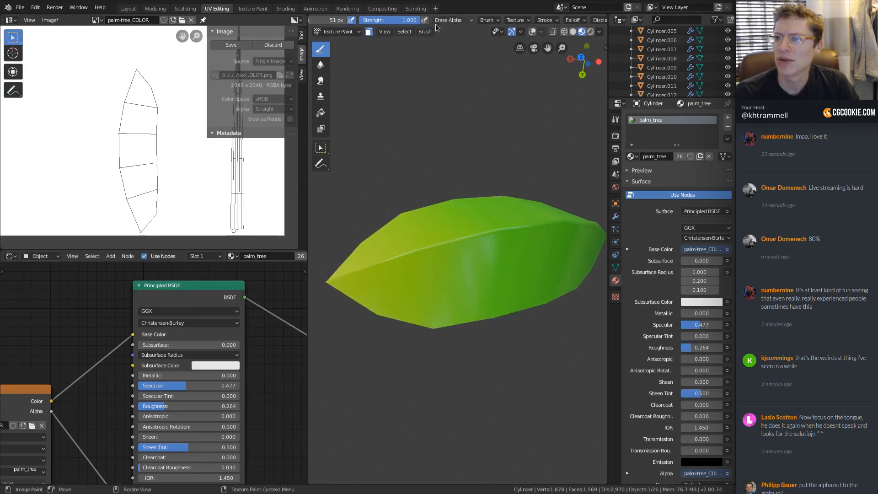
mouse_move(465, 315)
left_mouse_down()
mouse_move(457, 341)
mouse_move(465, 306)
left_mouse_up()
key("ctrl+z")
key("ctrl+z")
Step: Try erasing a slit inward from the leaf's edge with the brush radius enlarged to 81 px
key("f")
left_click(493, 264)
middle_click_drag(487, 270, 462, 304, "ctrl")
left_click_drag(444, 346, 468, 283)
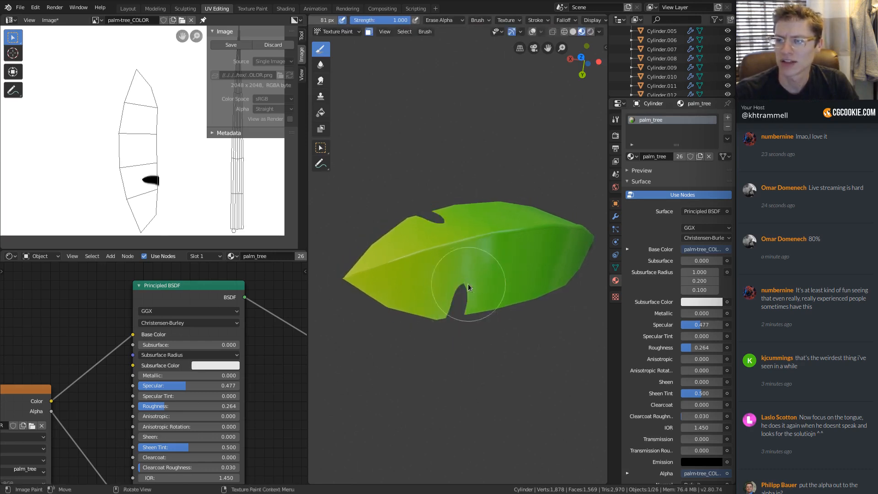
key("ctrl+z")
Step: Erase a tapered slit into the leaf's edge toward its tip end with the 76 px brush, undoing and redoing the stroke
scroll(458, 285, "up", 1)
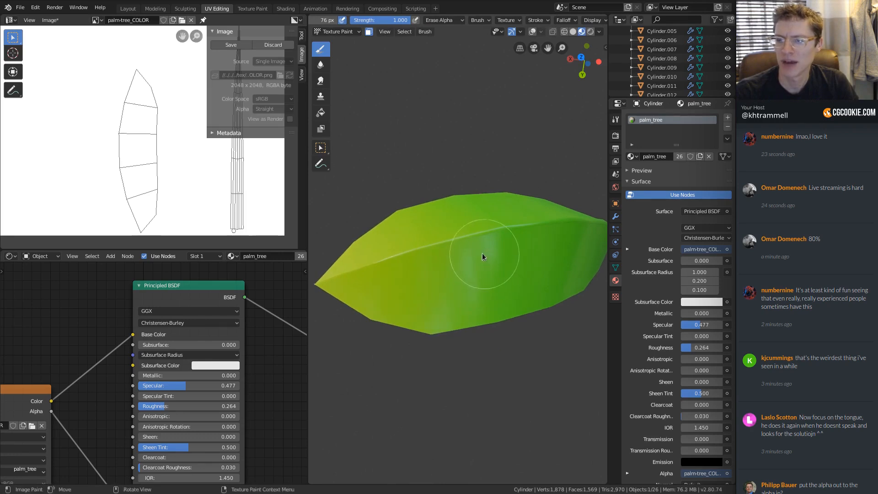
mouse_move(479, 252)
left_mouse_down()
mouse_move(473, 364)
mouse_move(479, 358)
left_mouse_up()
key("ctrl+z")
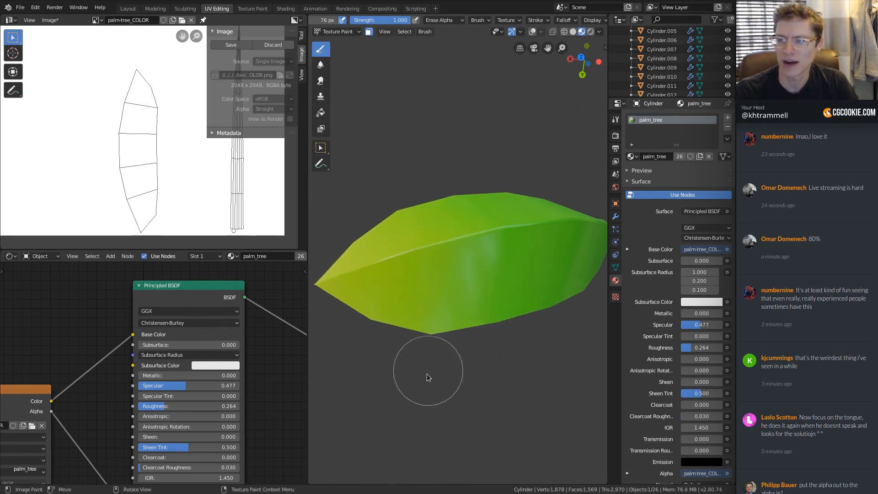
left_click_drag(418, 376, 462, 274)
key("ctrl+z")
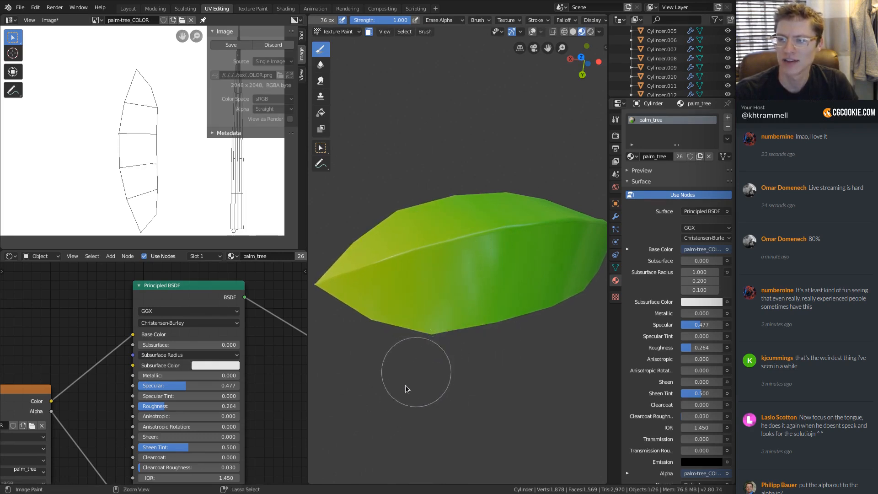
mouse_move(413, 380)
left_mouse_down()
mouse_move(444, 308)
mouse_move(440, 323)
mouse_move(481, 268)
mouse_move(465, 288)
left_mouse_up()
key("ctrl+z")
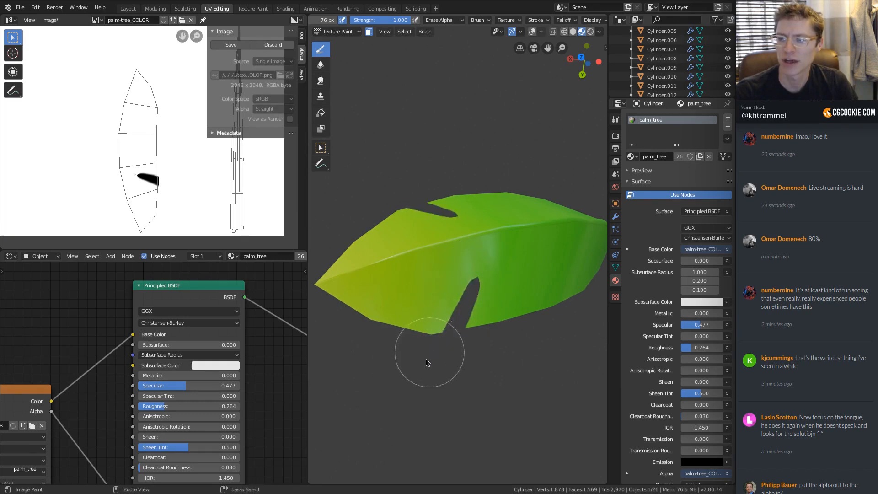
key("ctrl+z")
scroll(461, 306, "up", 7)
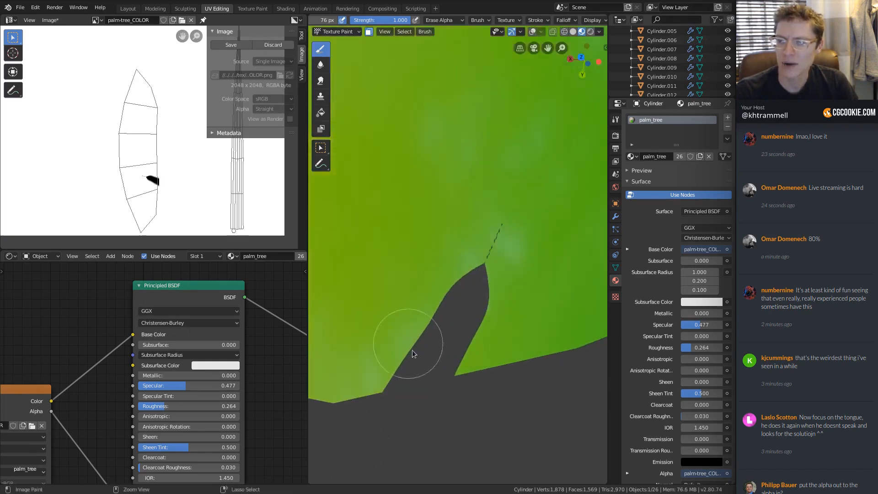
scroll(476, 276, "down", 7)
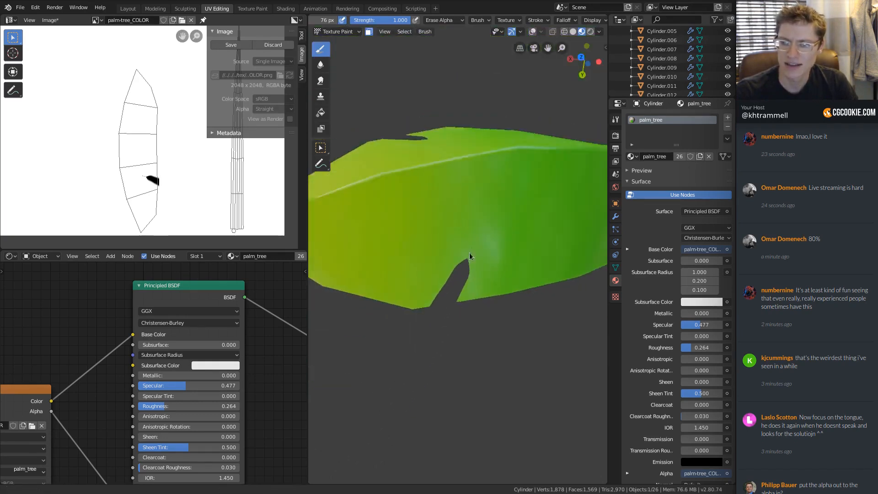
key("ctrl+z")
left_click_drag(461, 254, 464, 229)
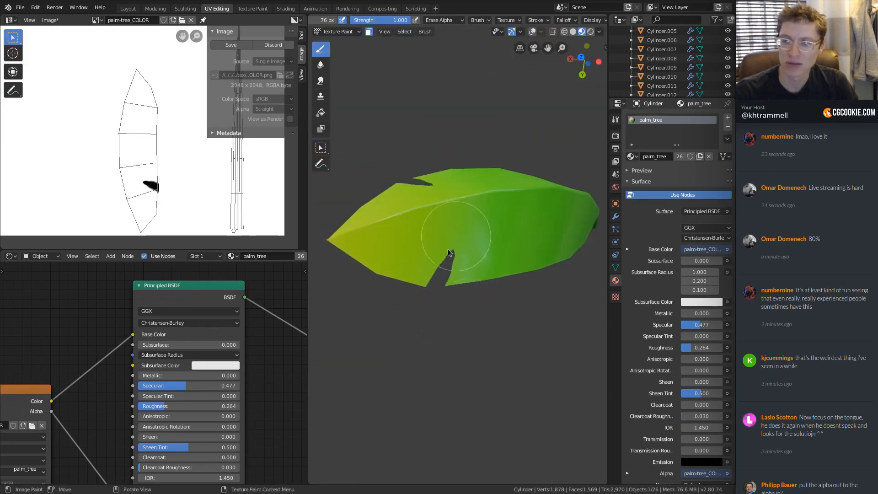
Step: Erase a shorter notch between the large slit and the leaf tip, and try another stroke closer to the tip
mouse_move(467, 255)
middle_mouse_down()
mouse_move(414, 299)
mouse_move(406, 292)
middle_mouse_up()
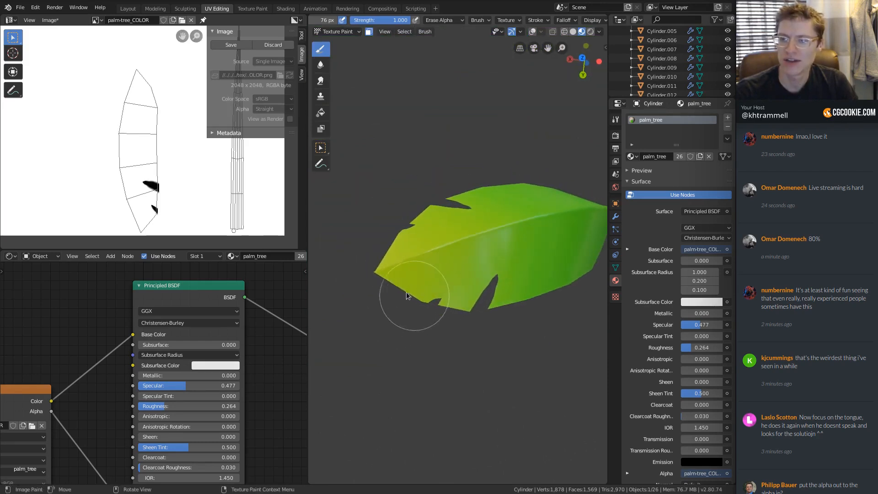
left_click_drag(383, 298, 436, 273)
key("ctrl+z")
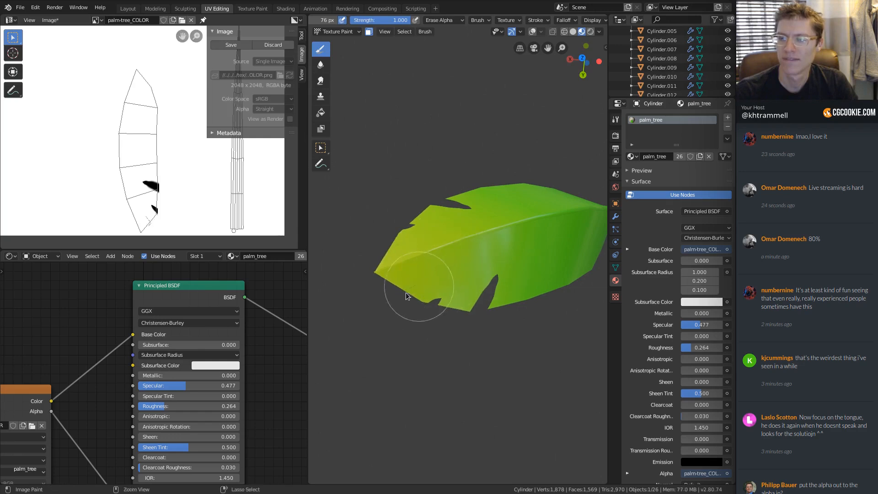
left_click_drag(394, 300, 413, 284)
key("ctrl+z")
Step: Reduce the brush radius to 39 px and erase two narrow slits into the leaf's edge beside the tip
key("f")
left_click(408, 273)
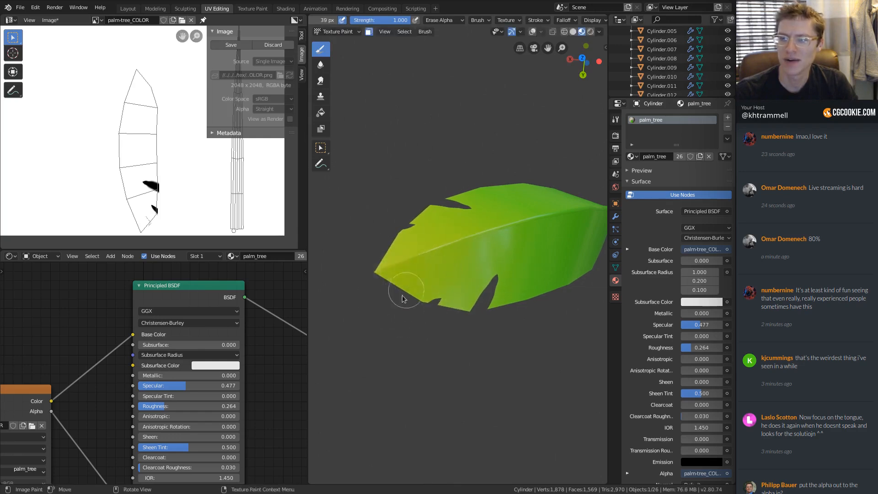
key("ctrl+z")
middle_click_drag(431, 280, 390, 307, "ctrl")
left_click_drag(355, 327, 403, 293)
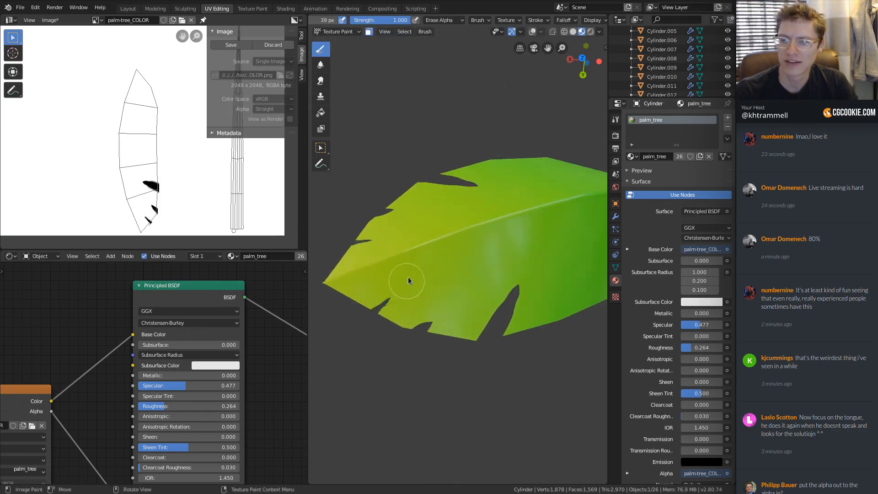
mouse_move(407, 277)
middle_mouse_down("ctrl")
mouse_move(441, 273)
mouse_move(456, 315)
middle_mouse_up("ctrl")
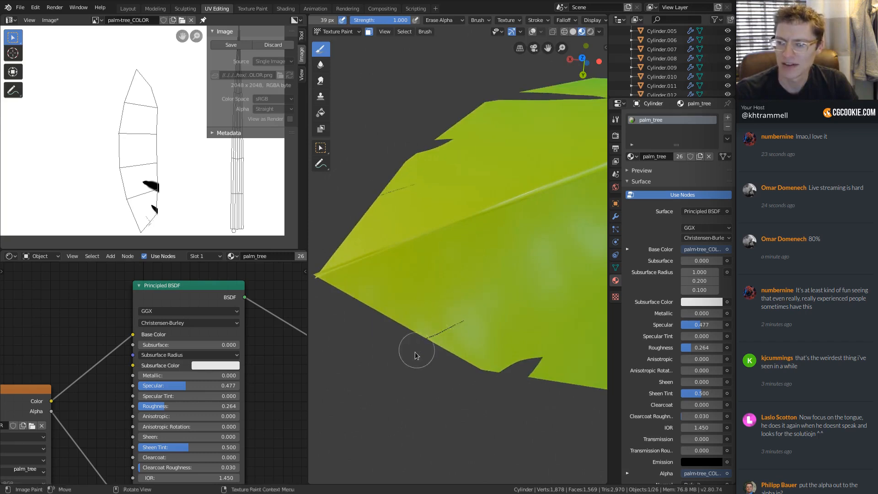
key("ctrl+z")
left_click_drag(414, 354, 466, 315)
middle_click_drag(487, 286, 476, 282, "ctrl")
scroll(457, 284, "down", 3)
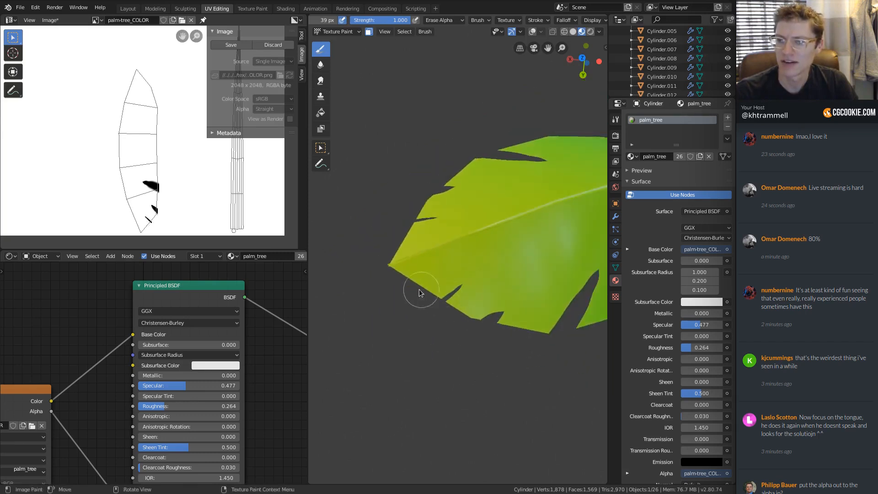
key("ctrl+z")
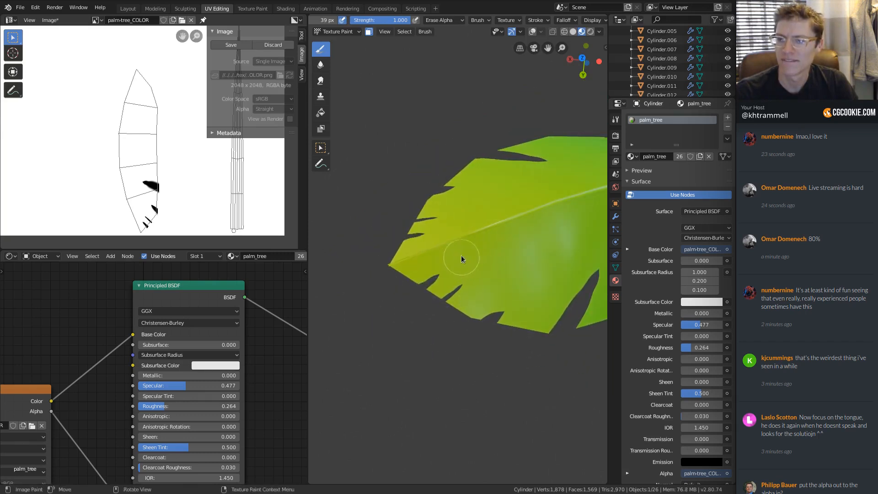
Step: Try erasing a slit into the edge at the middle of the leaf with the brush enlarged to 77 px
mouse_move(461, 258)
middle_mouse_down()
mouse_move(485, 262)
mouse_move(393, 337)
middle_mouse_up()
middle_click_drag(458, 326, 438, 312)
key("f")
left_click(445, 312)
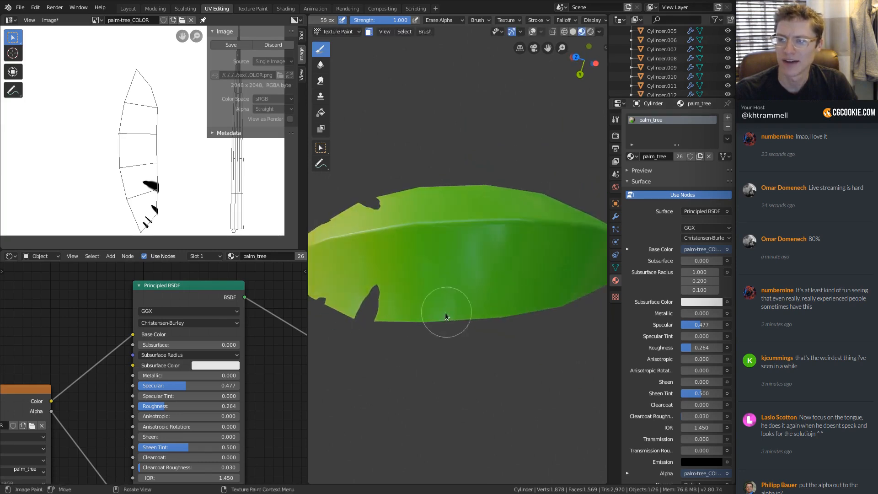
left_click_drag(467, 327, 494, 286)
key("ctrl+z")
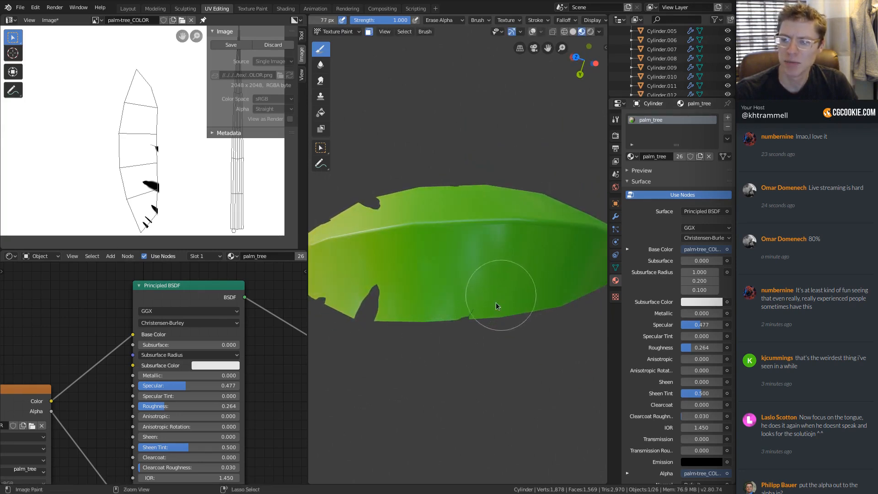
left_click_drag(476, 331, 501, 295)
key("ctrl+z")
Step: Enlarge the brush radius to 95 px and erase a tapered slit into the leaf's edge at its middle, retrying the stroke
key("f")
left_click(470, 337)
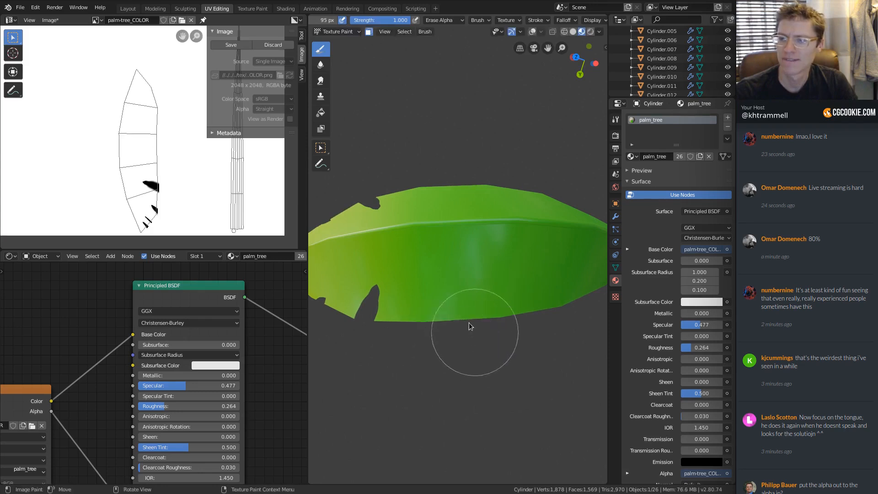
left_click_drag(478, 342, 498, 282)
key("ctrl+z")
left_click_drag(469, 338, 513, 270)
key("ctrl+z")
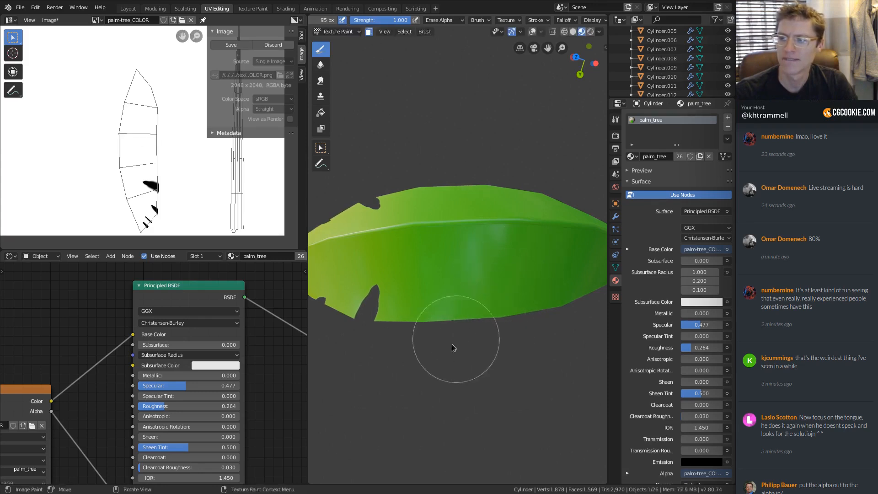
left_click_drag(468, 334, 521, 258)
key("ctrl+z")
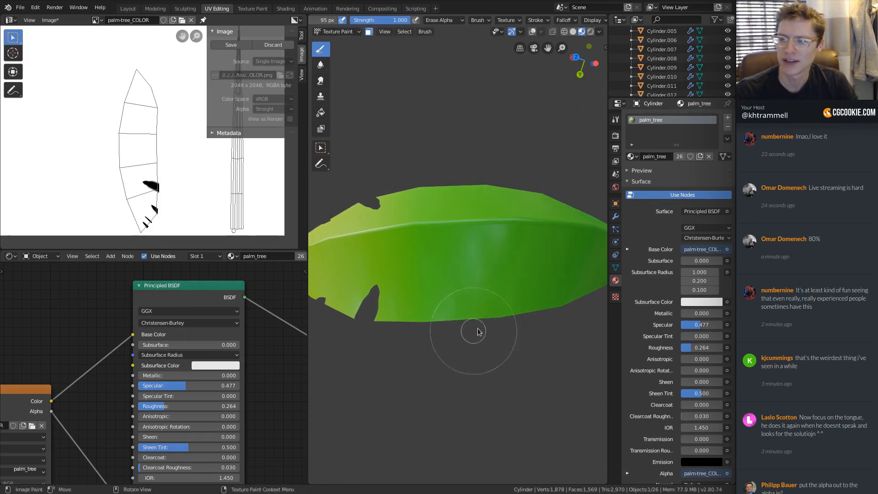
left_click_drag(476, 332, 544, 259)
middle_click_drag(556, 254, 487, 289, "shift")
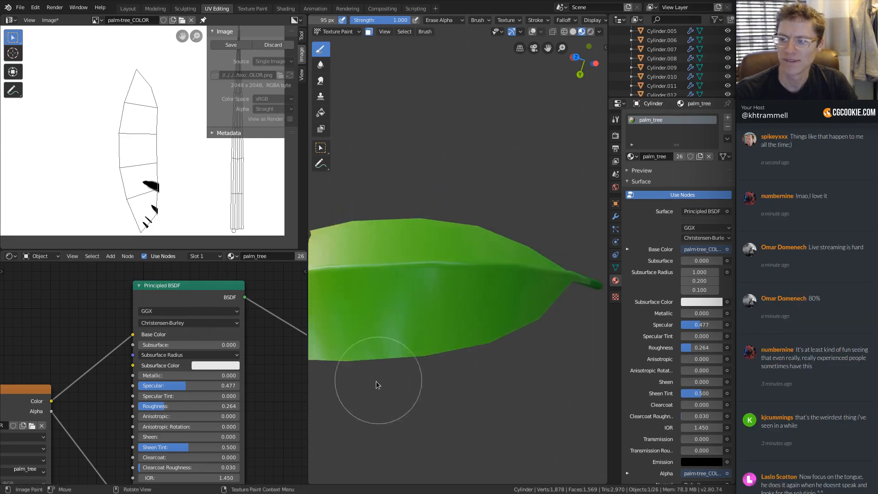
key("ctrl+z")
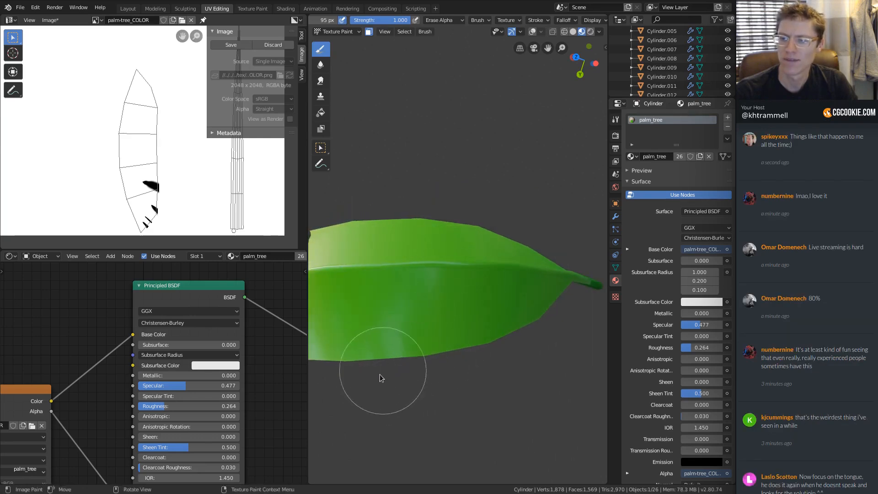
left_click_drag(380, 374, 445, 270)
Step: Try erasing a slit into the leaf's edge near the stem end with the 95 px brush
middle_click_drag(518, 310, 476, 323, "shift")
left_click_drag(451, 364, 491, 276)
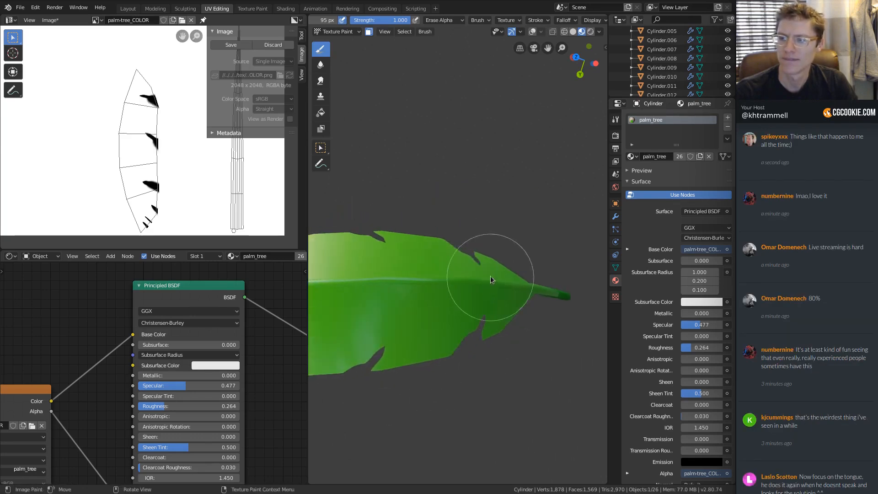
key("ctrl+z")
left_click_drag(459, 361, 494, 307)
key("ctrl+z")
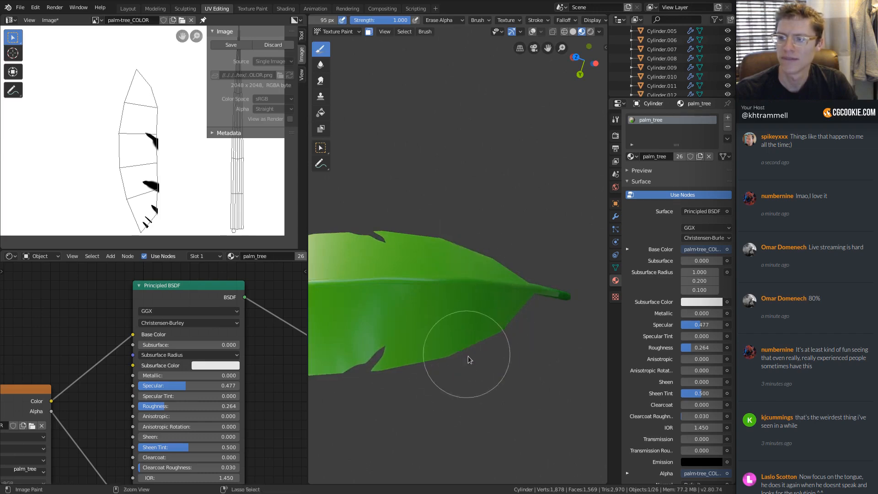
left_click_drag(468, 356, 496, 298)
key("ctrl+z")
Step: Reduce the brush radius to 60 px and erase a small notch into the leaf's edge near the stem
key("f")
left_click(473, 311)
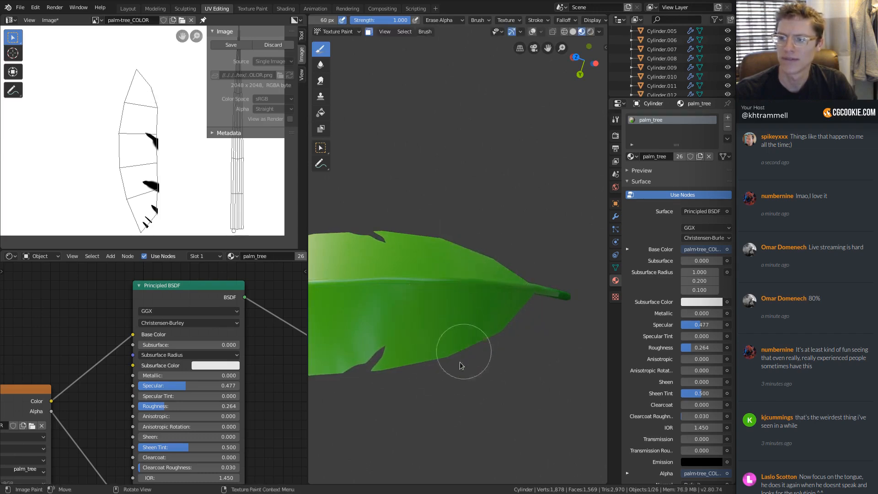
left_click_drag(461, 364, 485, 298)
key("ctrl+z")
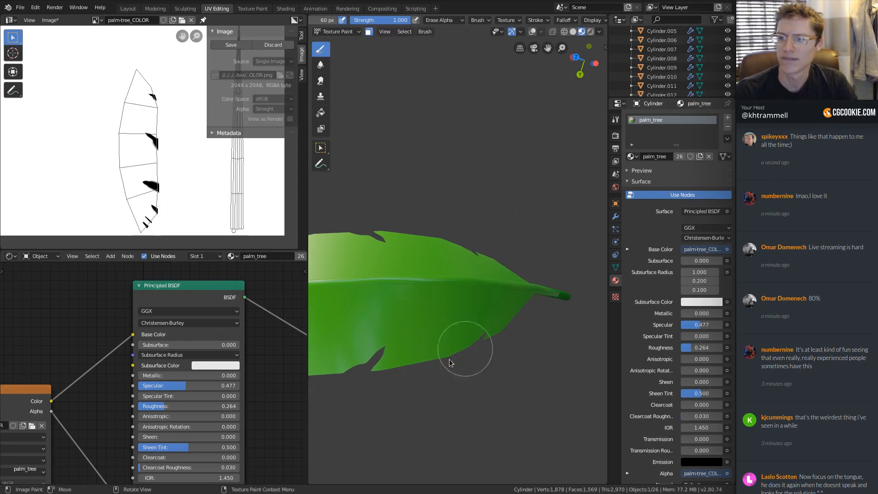
Step: Reduce the brush radius to 37 px and erase a narrow slit into the edge beside the small notch near the stem
key("f")
left_click(429, 345)
key("f")
left_click(428, 366)
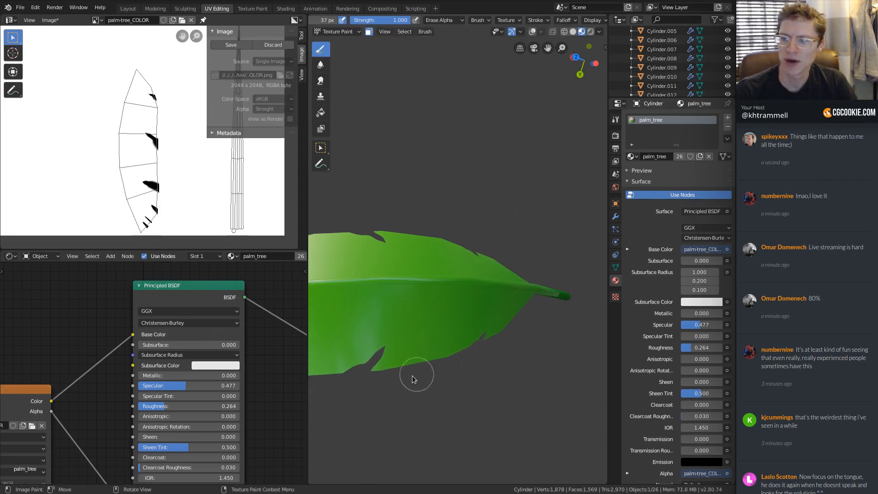
left_click_drag(413, 379, 474, 300)
key("ctrl+z")
left_click_drag(434, 366, 477, 299)
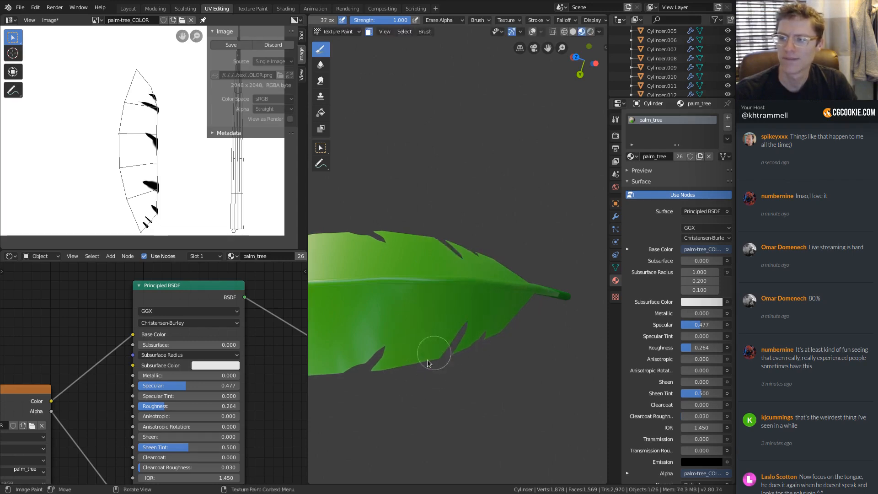
Step: Erase several more tapered slits along the middle of the leaf's edge with the 37 px brush
middle_click_drag(416, 355, 468, 337, "shift")
left_click_drag(447, 355, 486, 276)
middle_click_drag(405, 335, 437, 328, "shift")
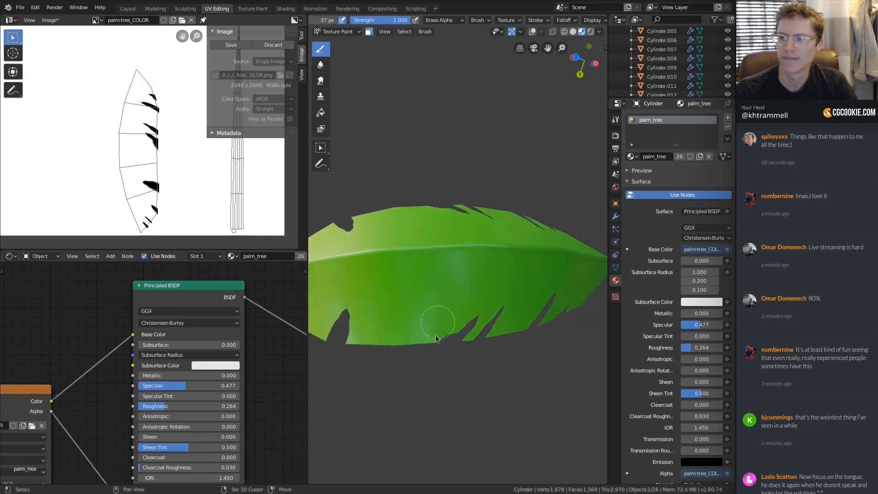
left_click_drag(421, 354, 464, 273)
left_click_drag(416, 341, 449, 275)
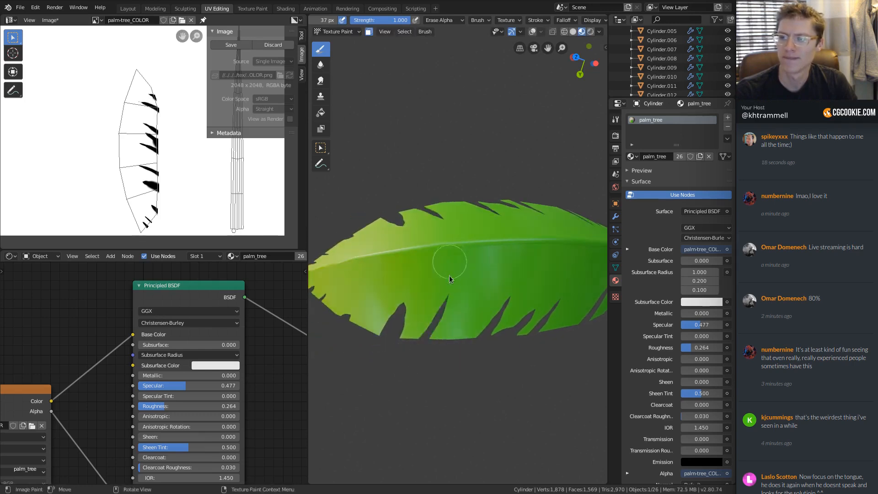
Step: Erase long slits on both sides of the large slit toward the leaf tip, redoing the first stroke
left_click_drag(445, 345, 488, 262)
key("ctrl+z")
left_click_drag(435, 345, 474, 273)
middle_click_drag(457, 254, 412, 297)
left_click_drag(384, 342, 431, 280)
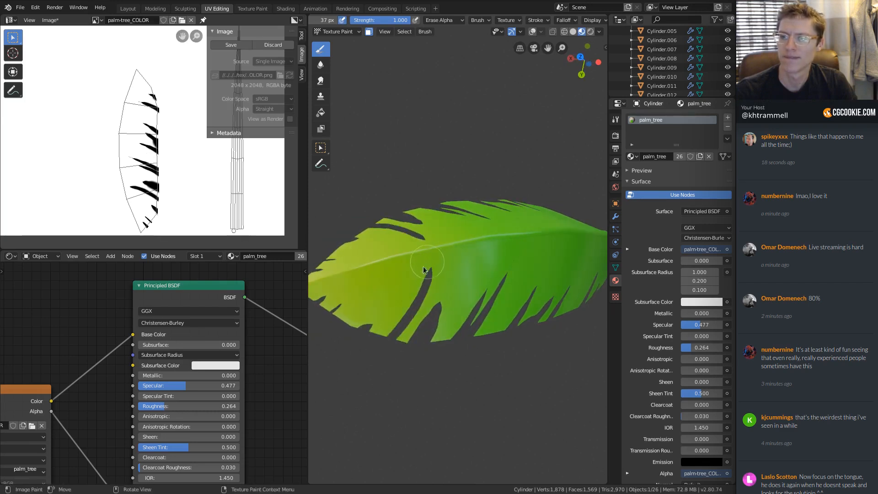
Step: Reduce the brush radius to 21 px and erase fine slits into the leaf's edge around the tip
middle_click_drag(426, 292, 396, 303)
key("f")
left_click(391, 314)
left_click_drag(357, 339, 405, 270)
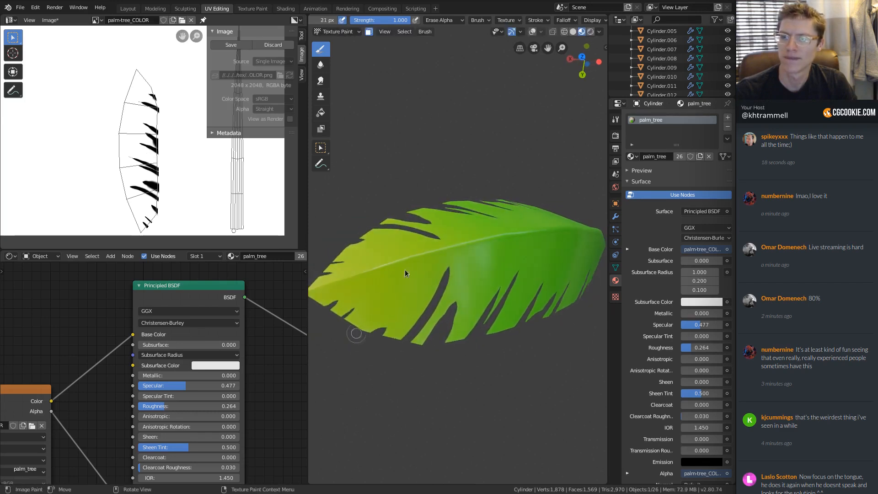
mouse_move(404, 270)
middle_mouse_down()
mouse_move(421, 286)
mouse_move(403, 297)
middle_mouse_up()
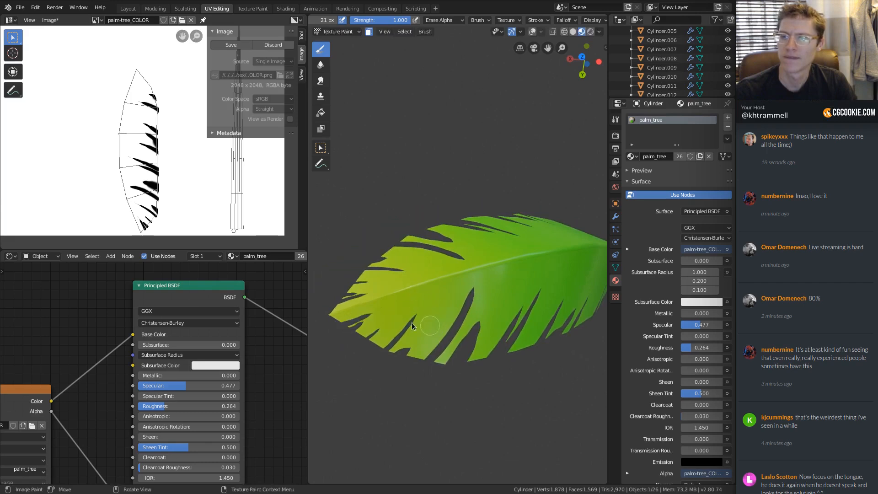
left_click_drag(331, 326, 391, 288)
Step: Reduce the brush radius to 14 px and erase thin slits into the leaf's edge toward the stem end
mouse_move(403, 309)
middle_mouse_down()
mouse_move(386, 294)
mouse_move(496, 229)
mouse_move(527, 270)
mouse_move(545, 254)
mouse_move(476, 267)
mouse_move(508, 226)
middle_mouse_up()
mouse_move(508, 226)
middle_mouse_down("shift")
mouse_move(453, 289)
mouse_move(487, 309)
middle_mouse_up("shift")
key("f")
left_click(460, 302)
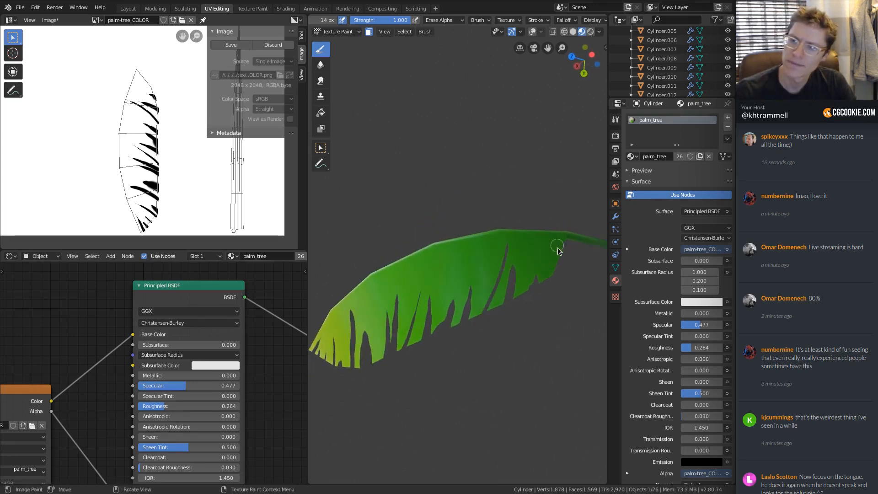
middle_click_drag(558, 247, 501, 316)
mouse_move(510, 327)
left_mouse_down()
mouse_move(534, 298)
mouse_move(525, 320)
mouse_move(551, 280)
mouse_move(551, 258)
left_mouse_up()
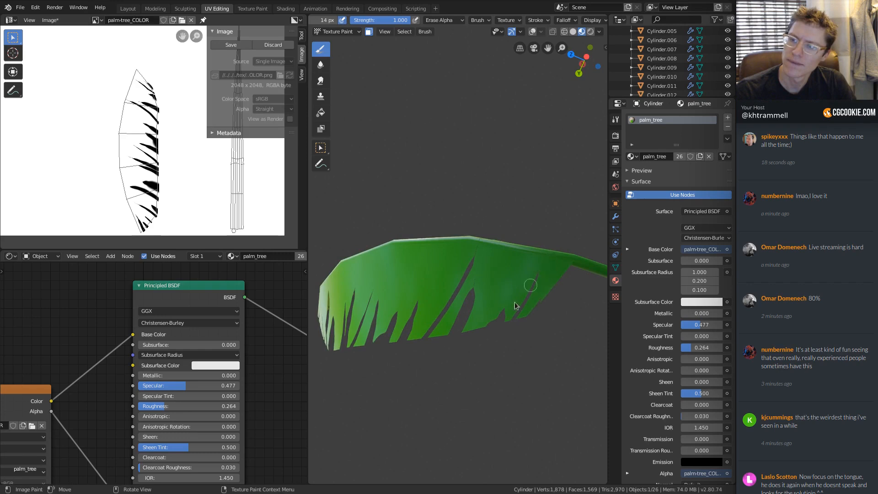
Step: Switch from Texture Paint to Object Mode and exit local view to show the whole palm tree
middle_click_drag(514, 302, 462, 352)
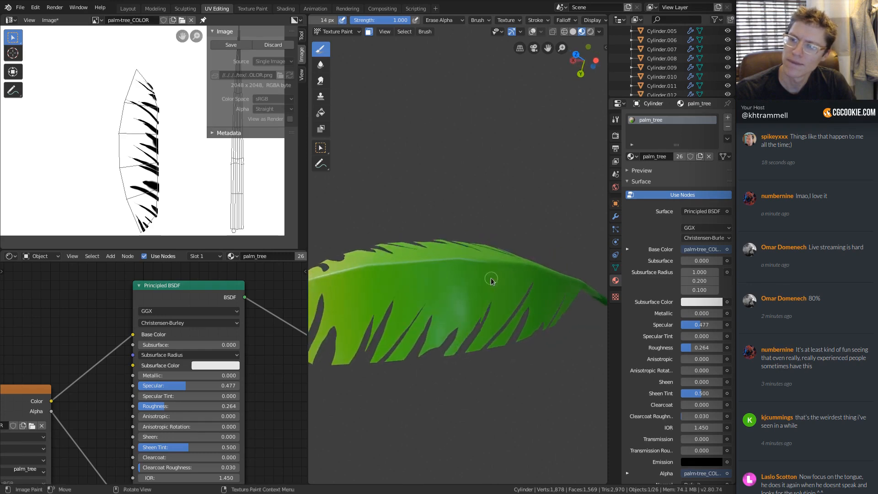
scroll(504, 254, "down", 5)
middle_click_drag(513, 255, 507, 259)
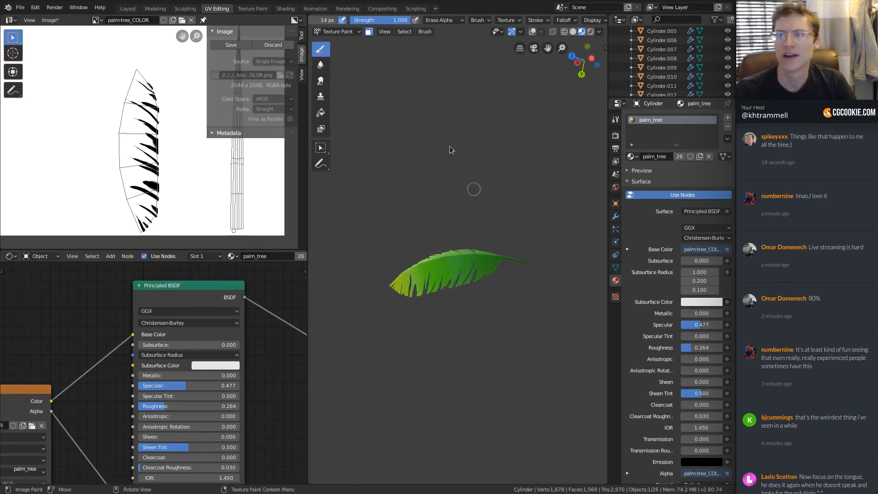
left_click(331, 32)
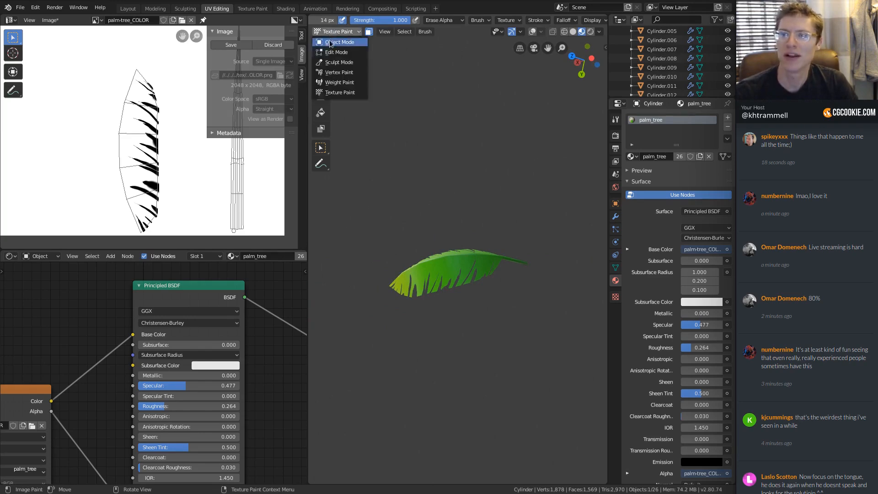
left_click(332, 39)
key("KP_Divide")
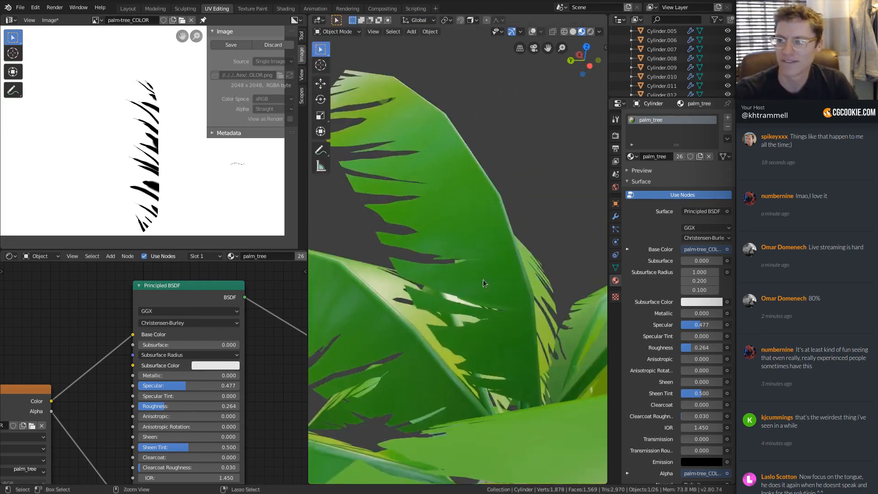
Step: Box-select all the leaves in the palm tree's crown, leaving the trunk unselected
scroll(483, 279, "down", 6)
middle_click_drag(514, 256, 478, 237)
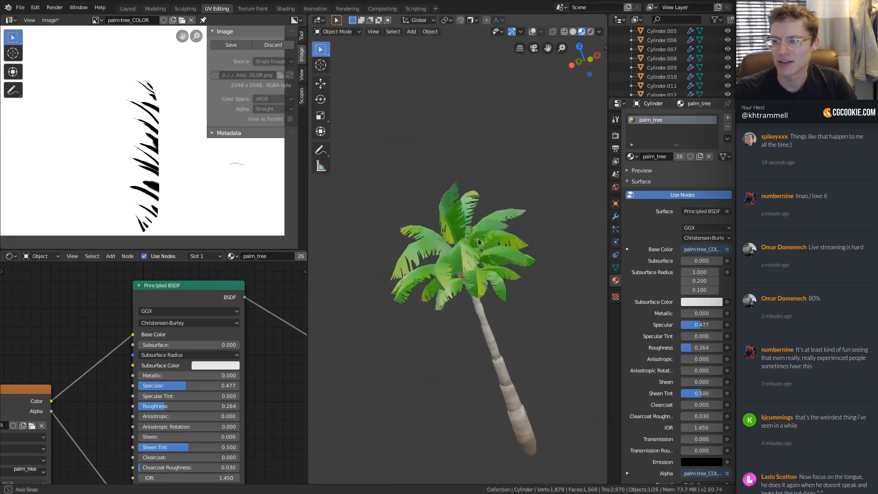
scroll(485, 275, "up", 2)
middle_click_drag(485, 276, 424, 223)
scroll(483, 275, "up", 2)
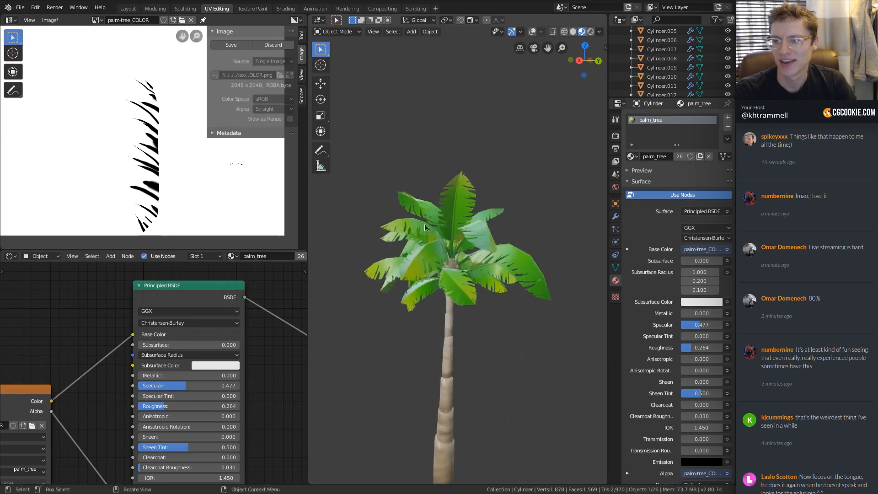
left_click_drag(365, 177, 536, 312)
key("b")
middle_click_drag(422, 337, 475, 360)
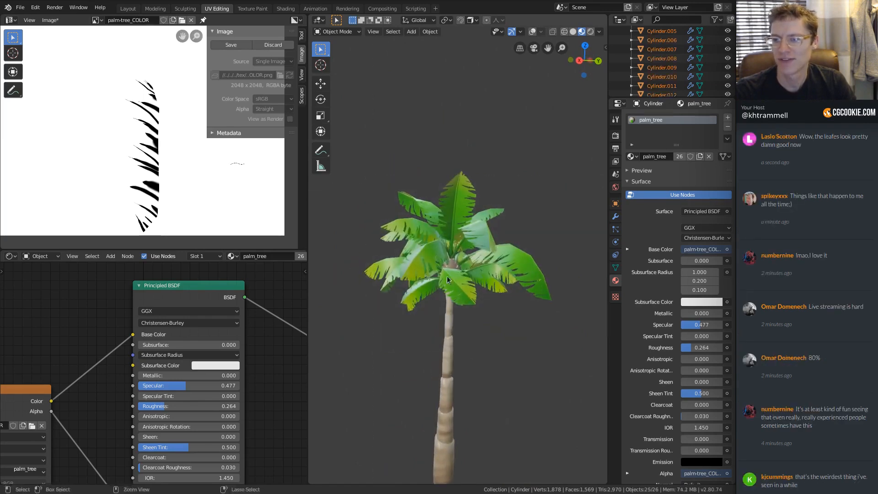
Step: Turn on the viewport overlays in Solid shading and set the selected leaves' subdivision to level 1
key("KP_Decimal")
key("z")
mouse_move(461, 294)
middle_mouse_down()
mouse_move(476, 276)
mouse_move(463, 259)
middle_mouse_up()
key("z")
left_click(533, 31)
middle_click_drag(495, 185, 486, 232, "ctrl")
key("ctrl+1")
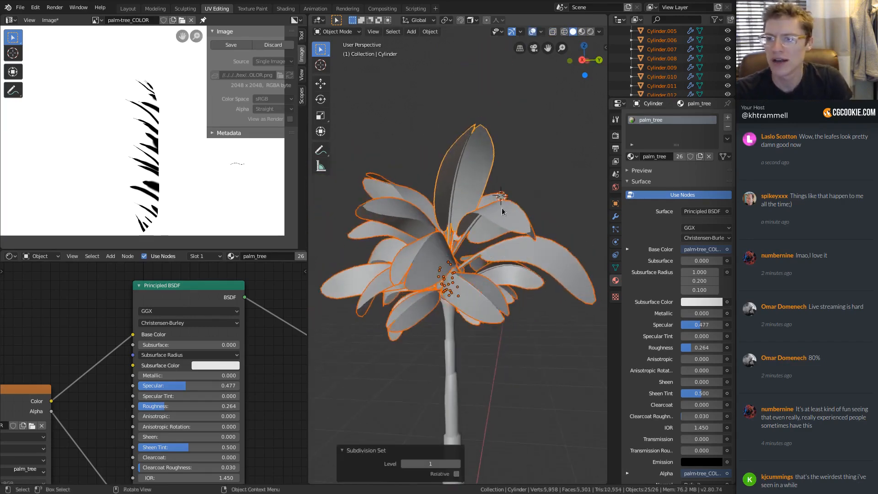
Step: Return the viewport to Look Dev shading, deselect everything, and check the smoothed leaves around the top of the trunk
middle_click_drag(482, 192, 477, 182)
key("z")
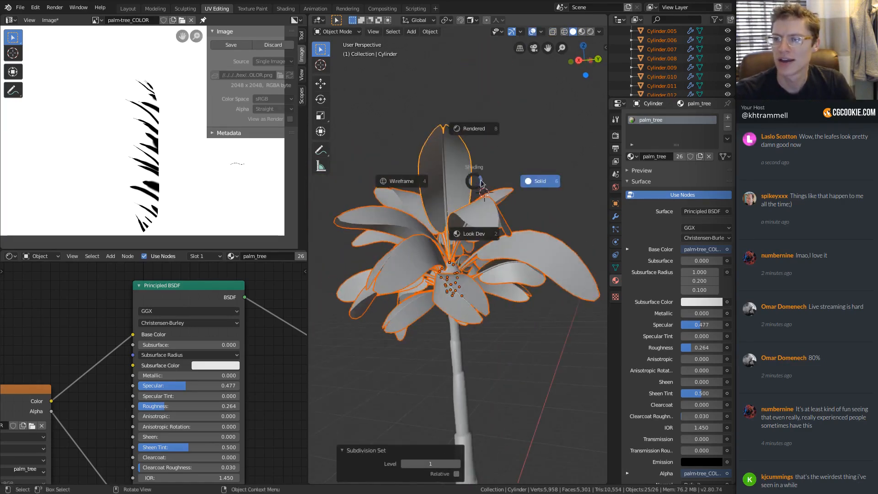
left_click(481, 234)
key("alt+a")
scroll(509, 265, "down", 2)
mouse_move(521, 265)
middle_mouse_down()
mouse_move(448, 251)
mouse_move(465, 263)
mouse_move(478, 253)
mouse_move(464, 274)
mouse_move(445, 258)
mouse_move(465, 277)
mouse_move(488, 243)
mouse_move(463, 254)
mouse_move(512, 315)
mouse_move(514, 289)
mouse_move(489, 249)
mouse_move(470, 240)
mouse_move(461, 318)
mouse_move(445, 311)
mouse_move(440, 267)
middle_mouse_up()
scroll(447, 257, "up", 3)
scroll(445, 257, "down", 4)
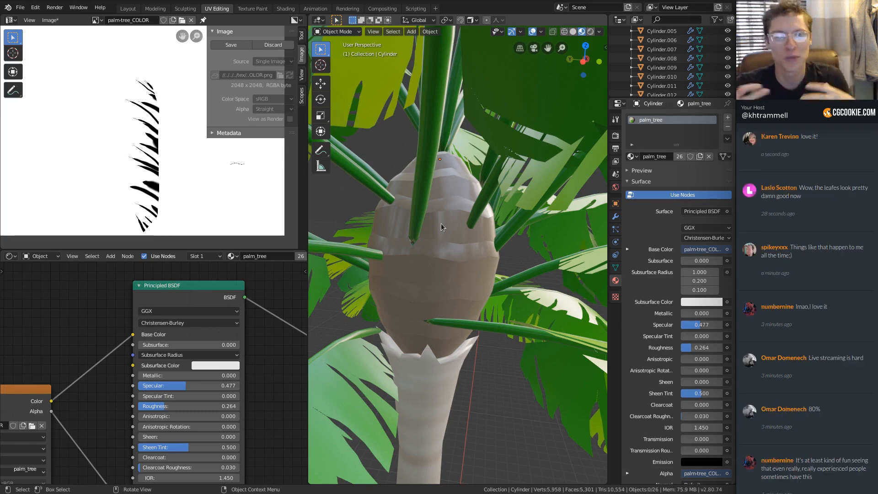
middle_click_drag(404, 255, 420, 287)
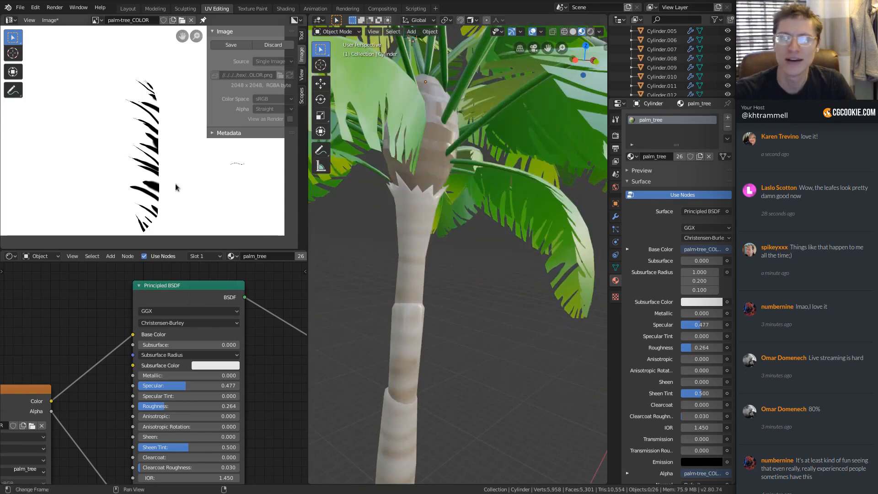
Step: Save the palm-tree_COLOR image and switch its display from the alpha channel back to color
left_click(49, 20)
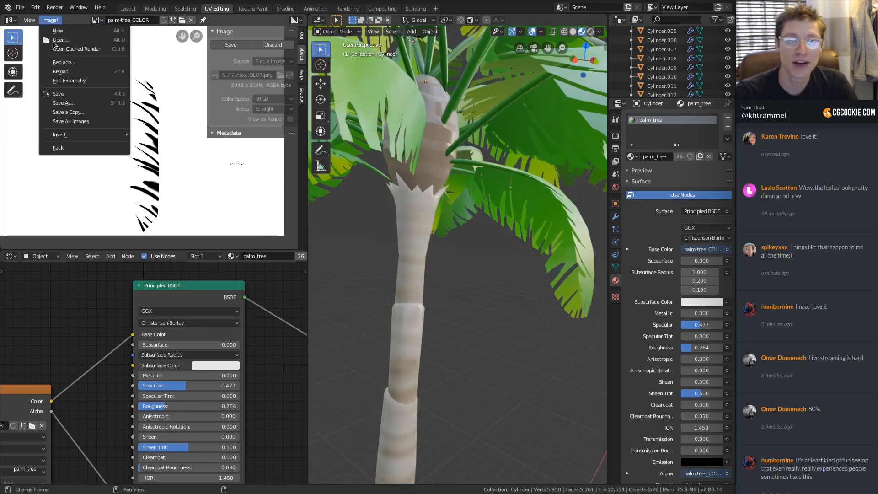
left_click(77, 95)
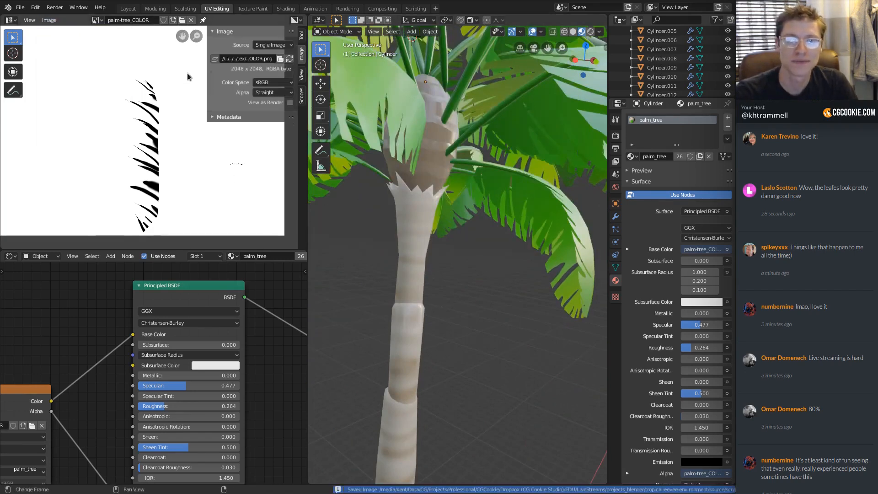
left_click(294, 20)
left_click(315, 31)
scroll(129, 152, "down", 3)
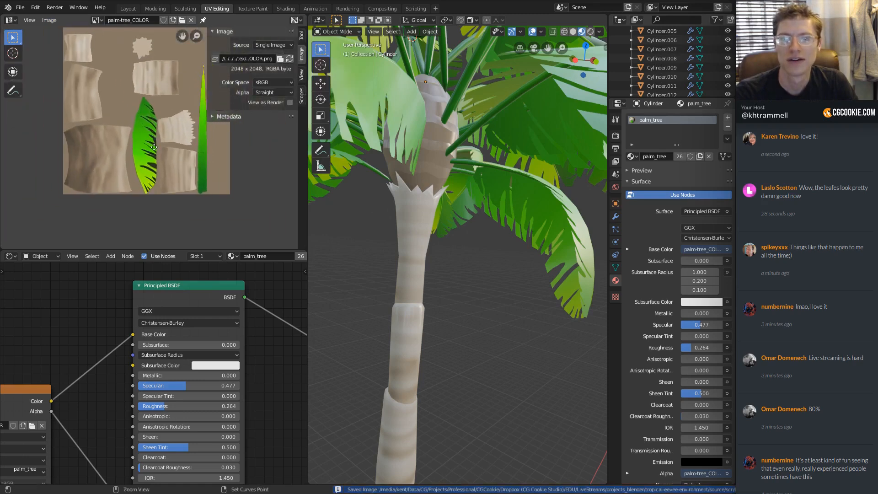
Step: Examine the painted leaf in the texture and view the whole palm tree from different angles
scroll(130, 153, "up", 3)
scroll(129, 153, "up", 2)
scroll(131, 151, "down", 6)
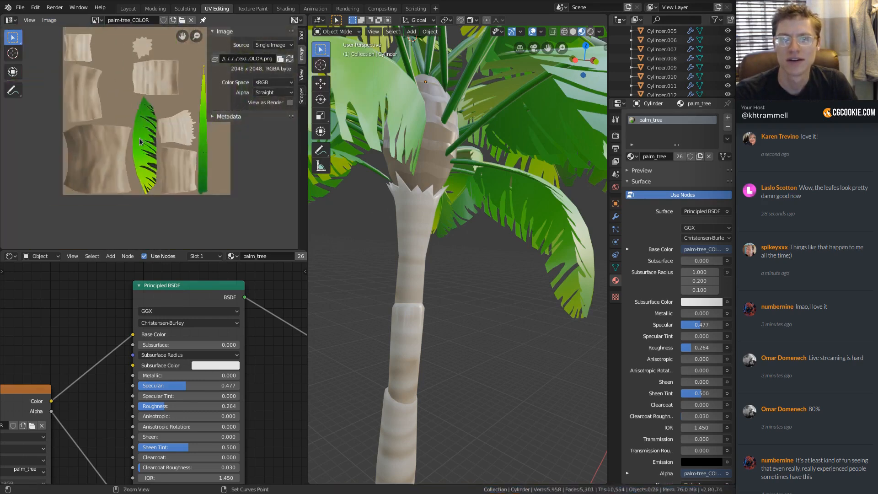
scroll(423, 274, "down", 5)
middle_click_drag(422, 235, 475, 287)
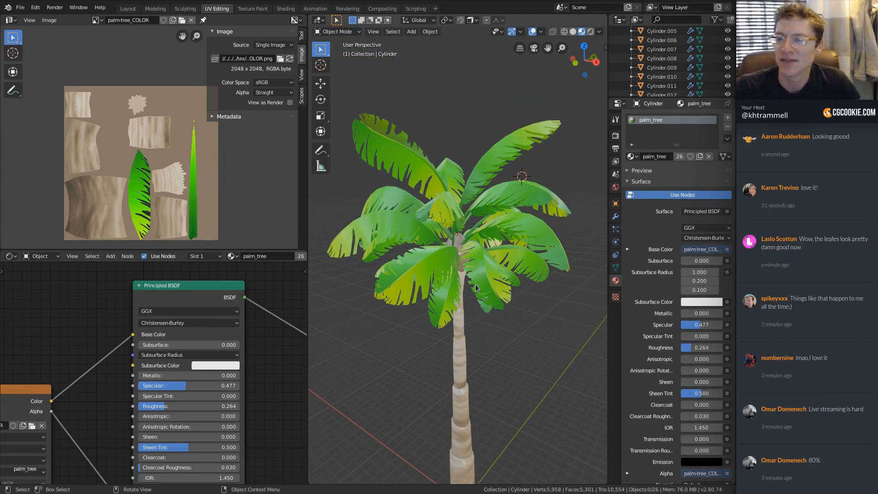
scroll(451, 271, "up", 2)
middle_click_drag(493, 256, 528, 293)
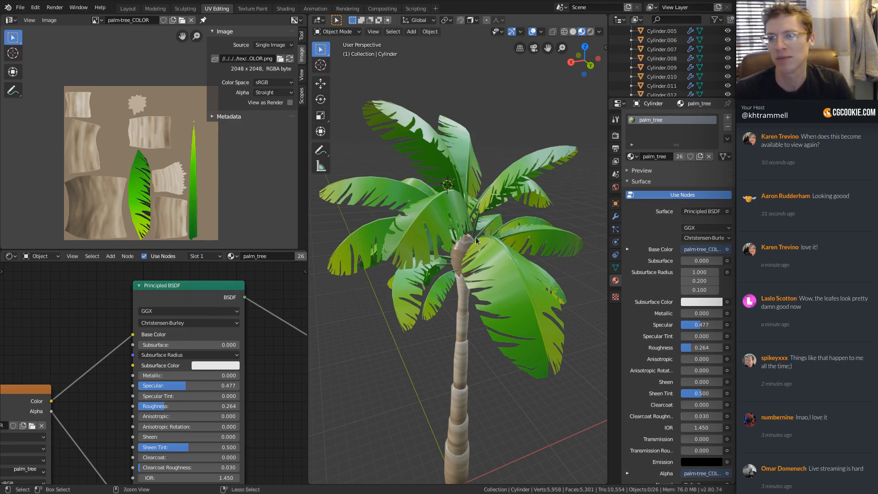
Step: Check the palm tree's crown up close and save the scene file palm_tree_04.blend
scroll(476, 237, "up", 4)
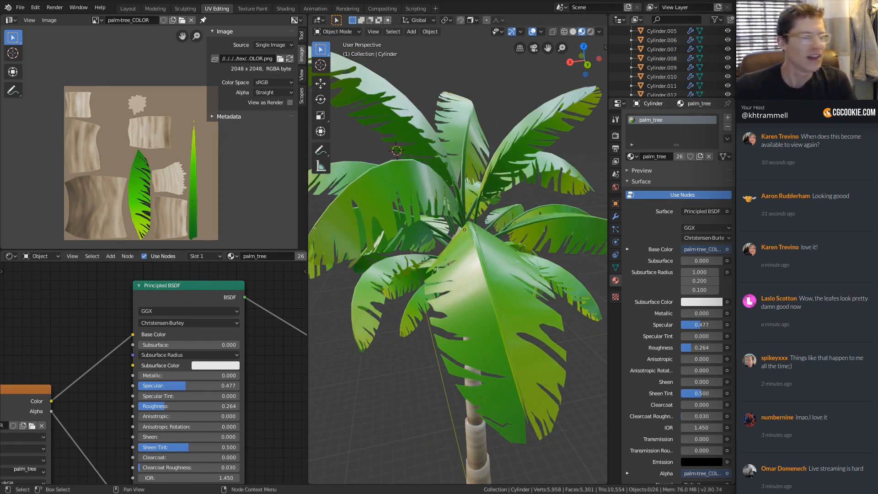
scroll(455, 210, "down", 3)
key("ctrl+s")
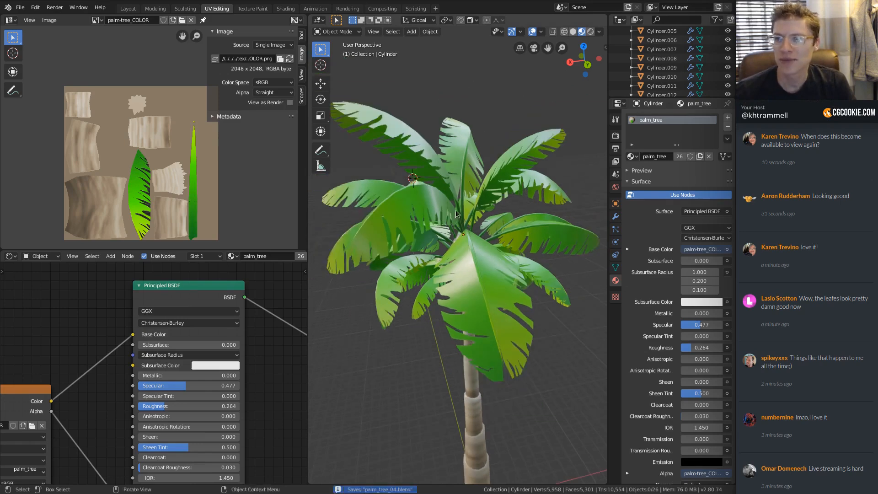
Step: Select one upper leaf of the crown, check the whole palm tree from several angles, and save the scene again
scroll(455, 210, "down", 2)
middle_click_drag(471, 208, 504, 302)
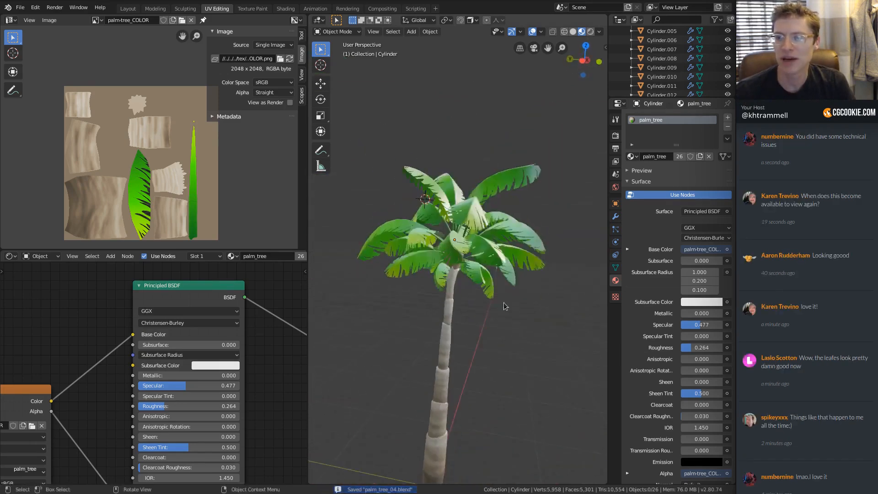
scroll(430, 303, "up", 2)
middle_click_drag(430, 303, 518, 303)
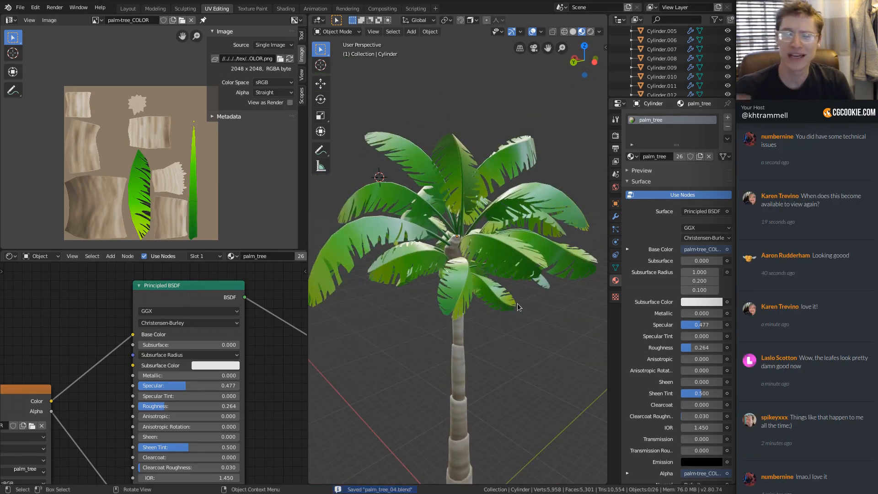
left_click(518, 305)
scroll(407, 134, "up", 1)
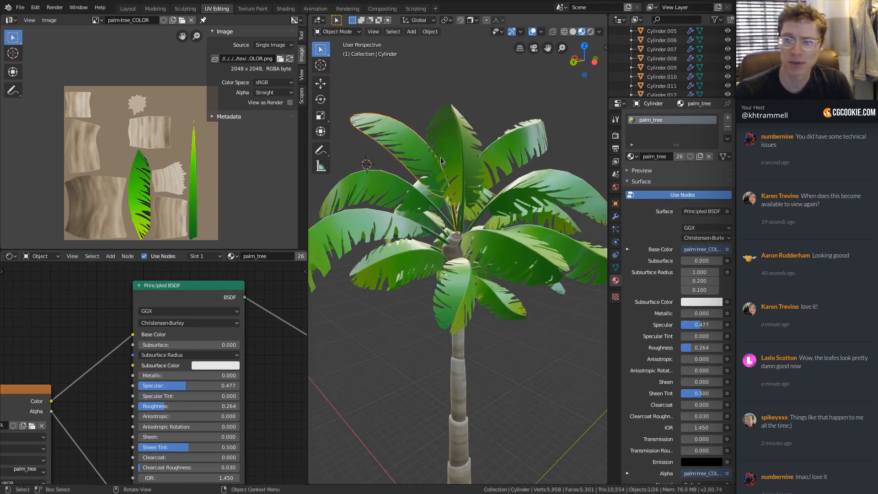
scroll(463, 180, "down", 3)
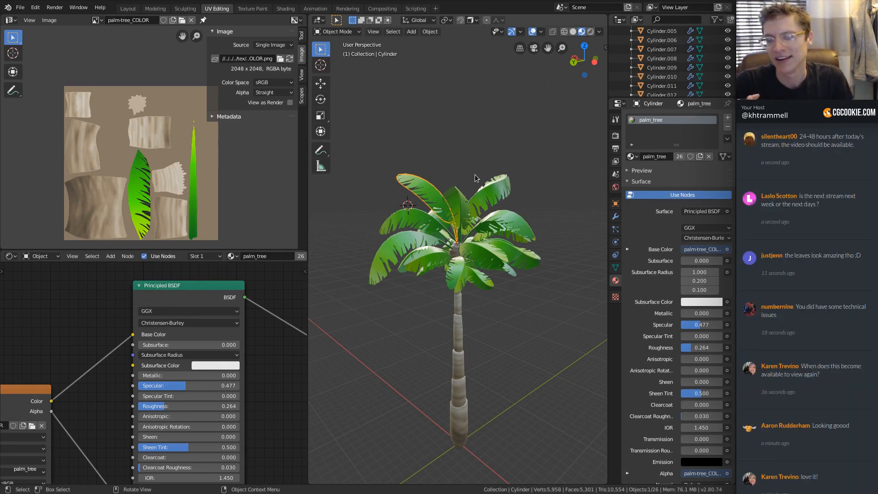
middle_click_drag(471, 164, 507, 198)
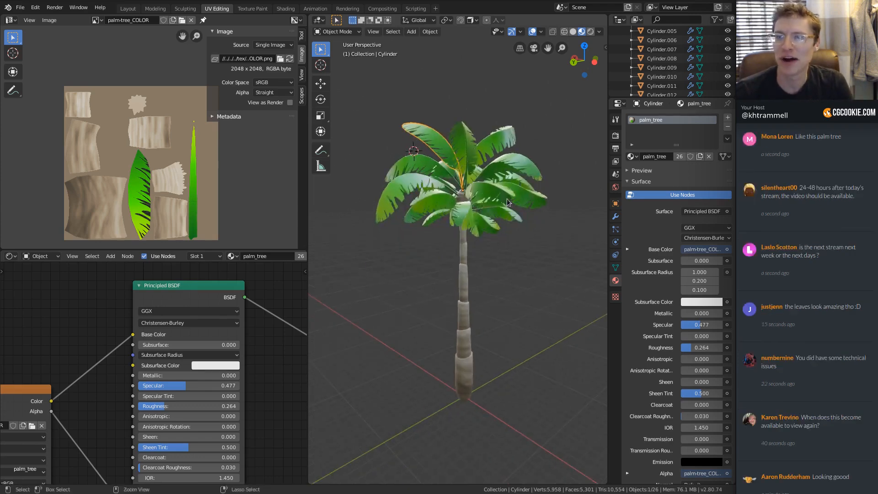
key("ctrl+s")
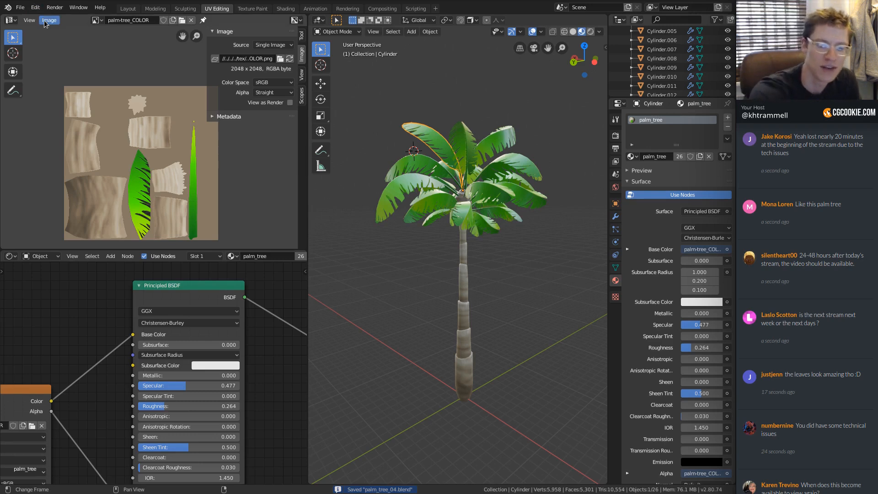
left_click(20, 7)
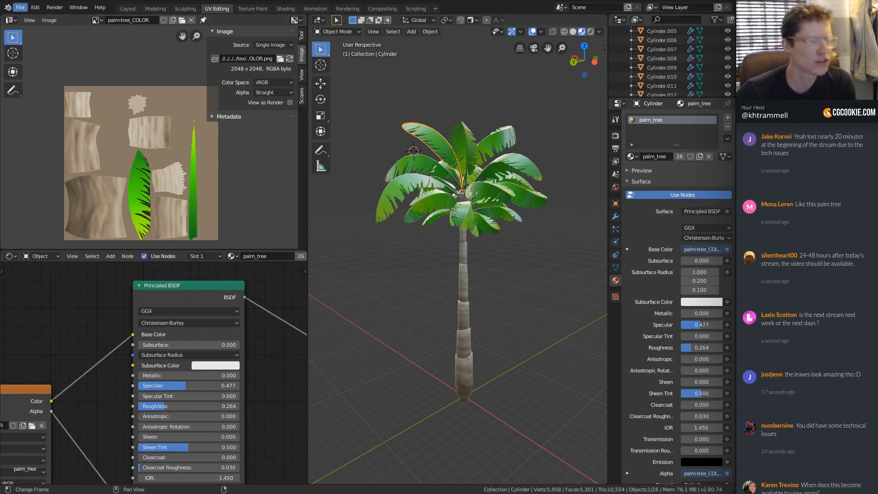